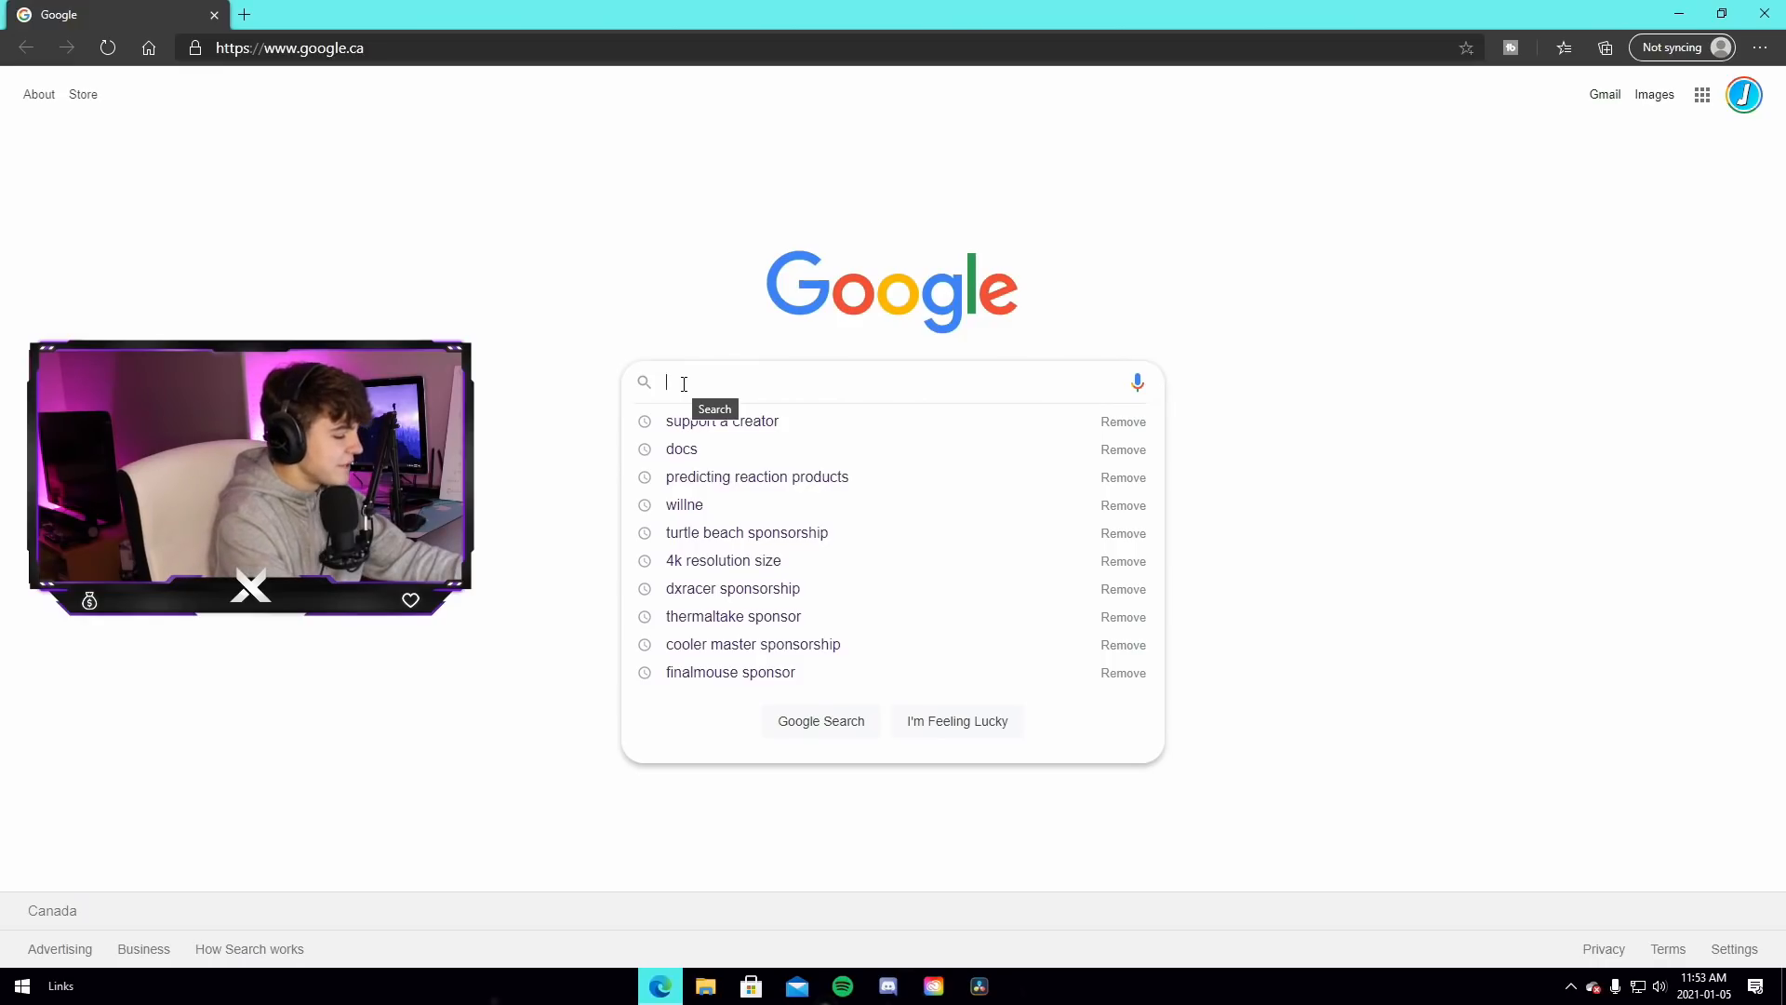
Search Google for "geforce experience download" and open the NVIDIA GeForce Experience page
type("gefo")
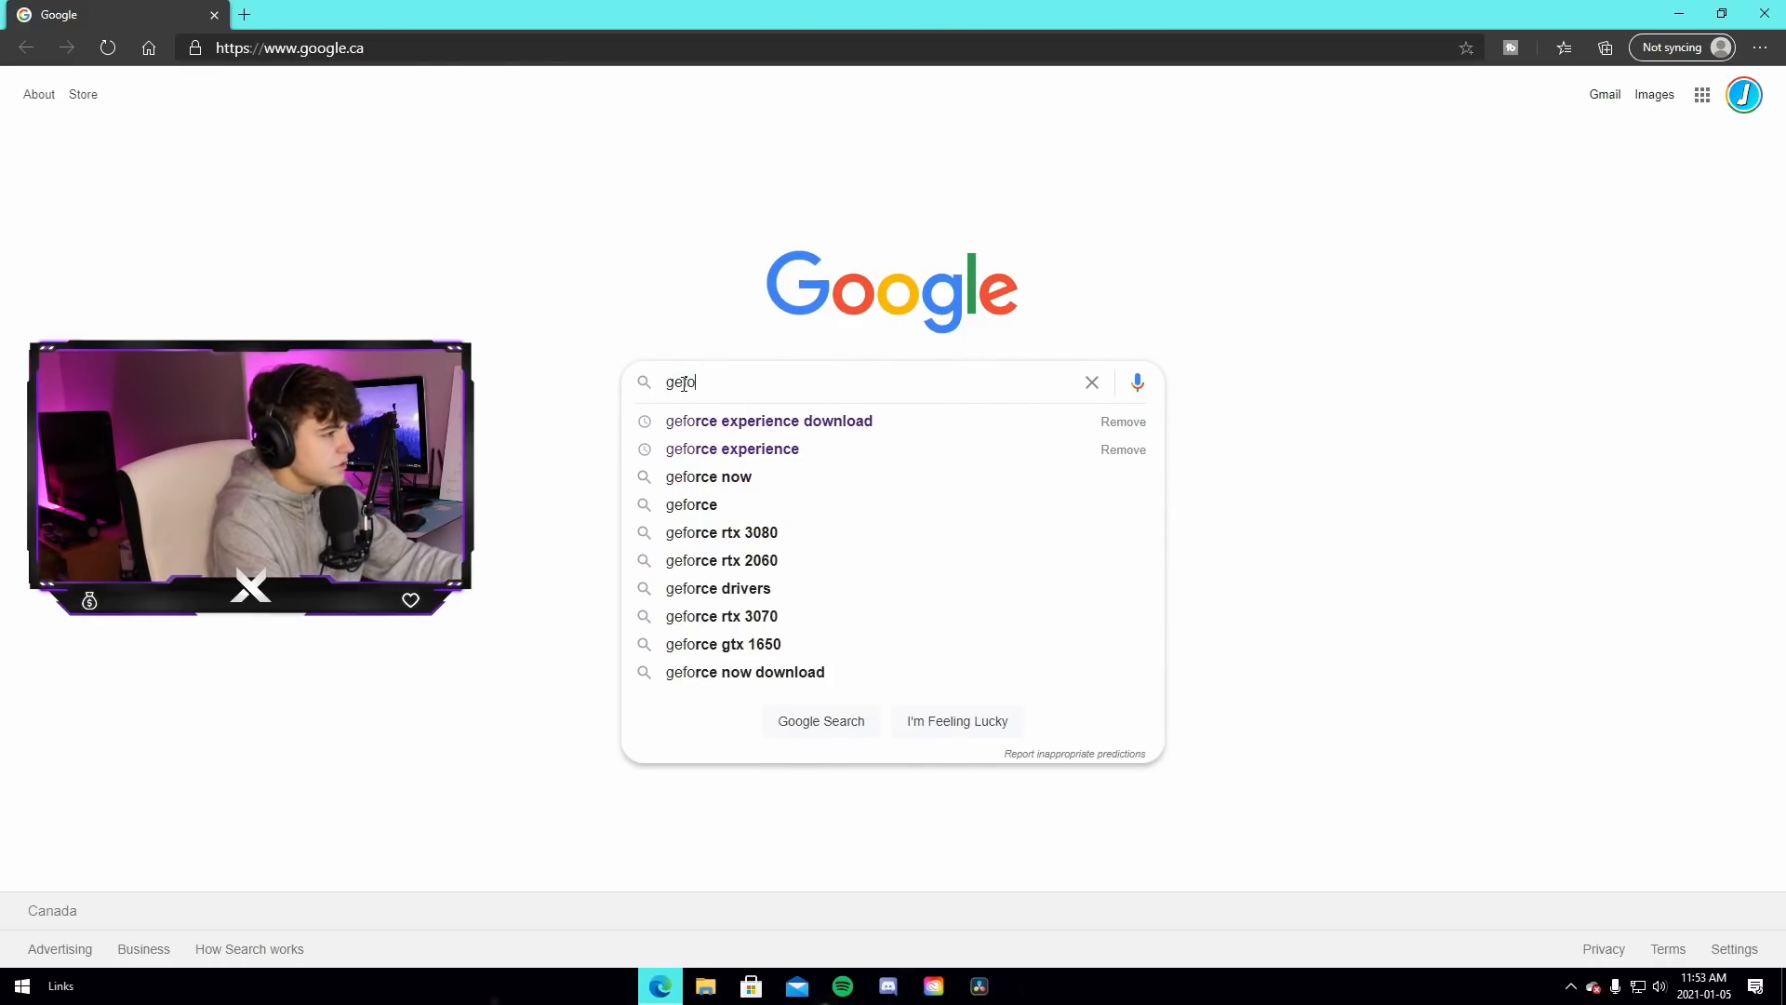
type("rce experien")
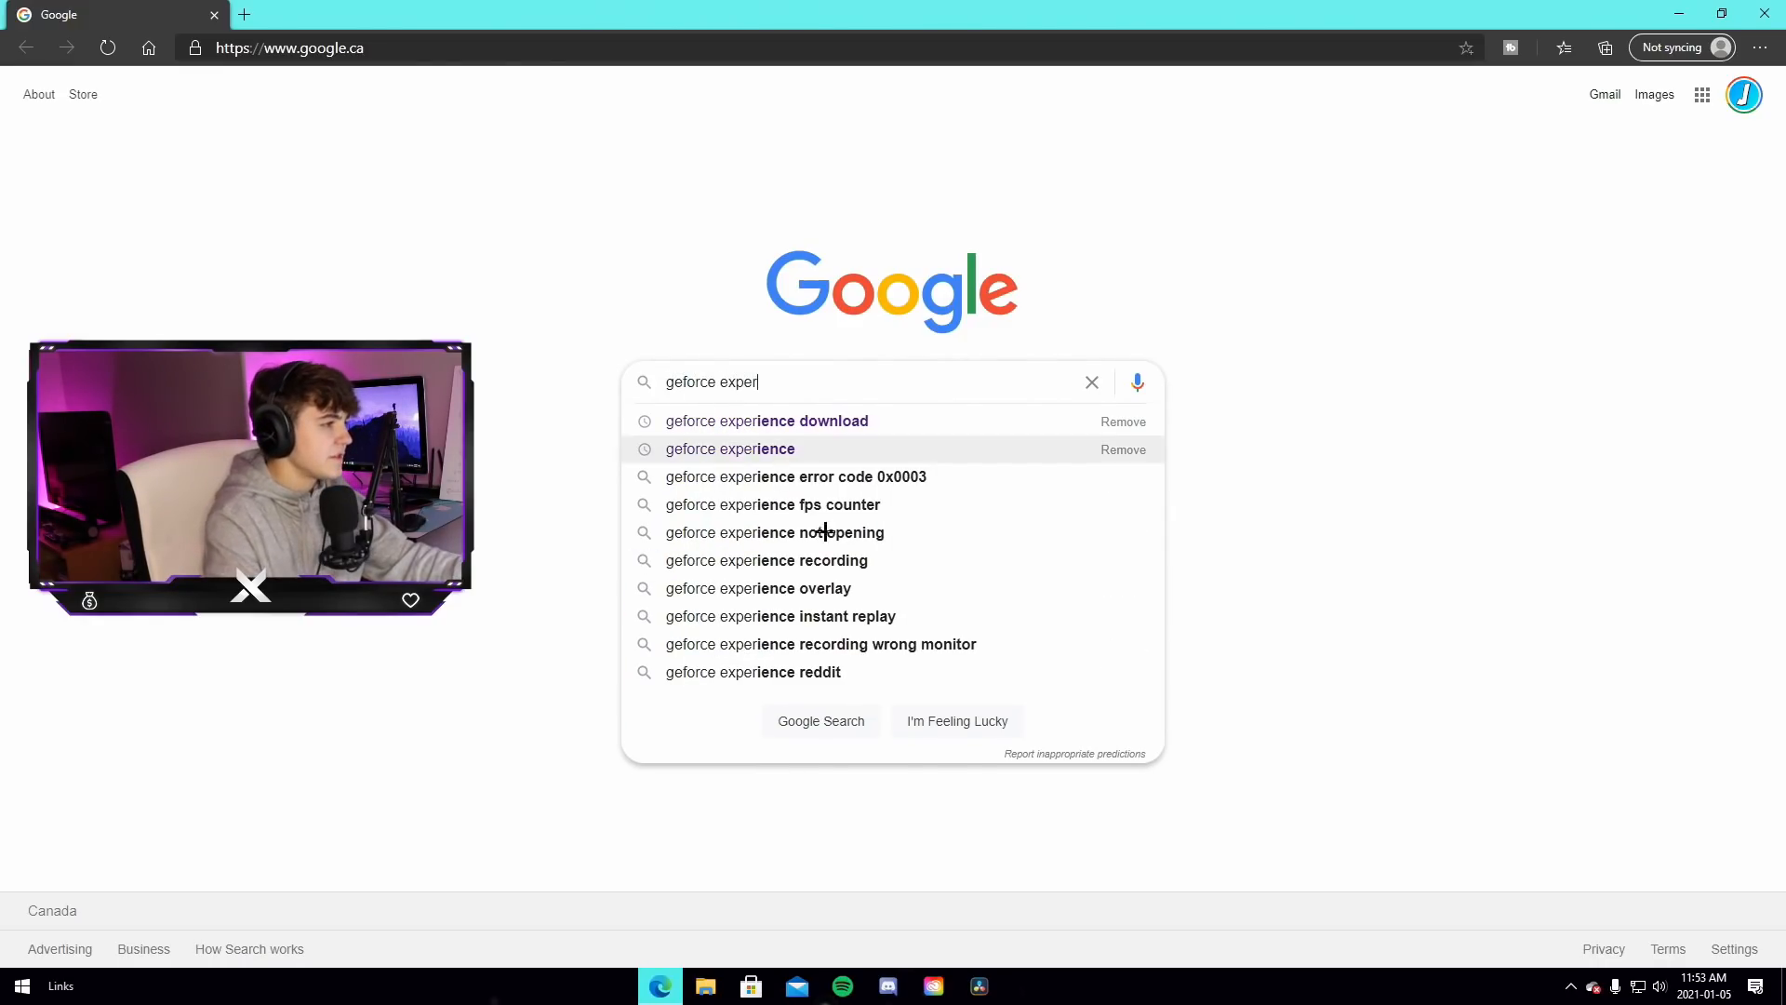
left_click(831, 424)
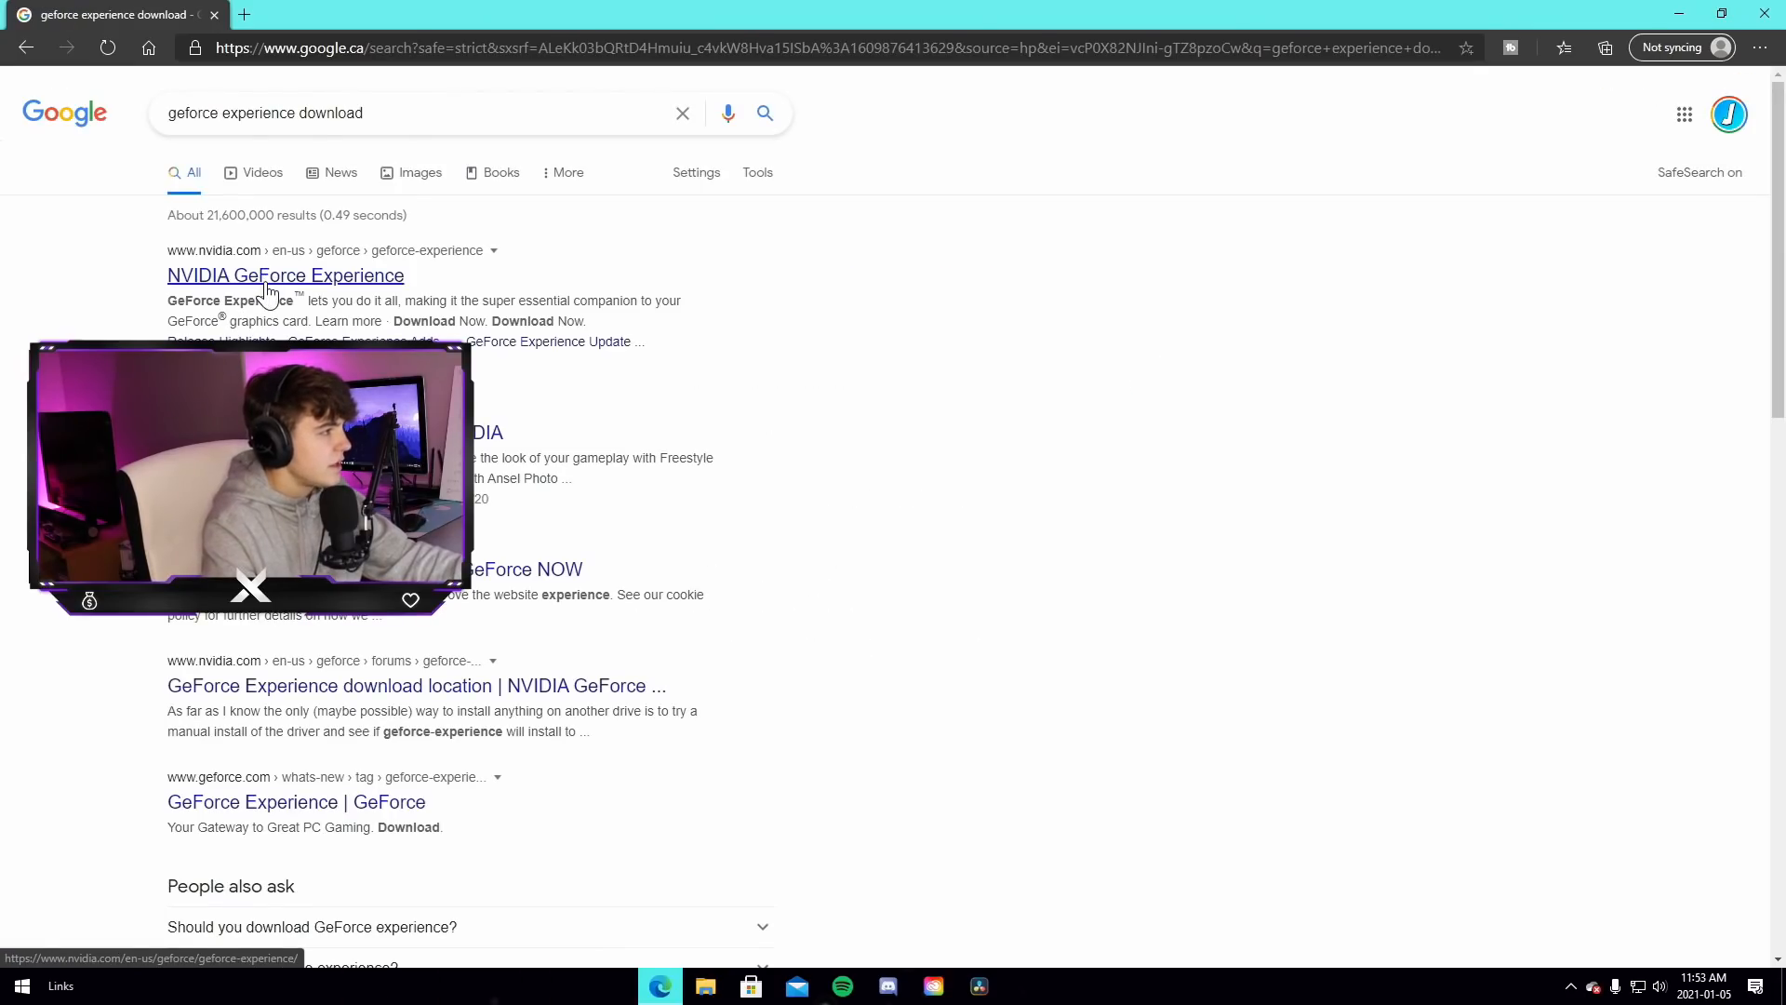
left_click(266, 279)
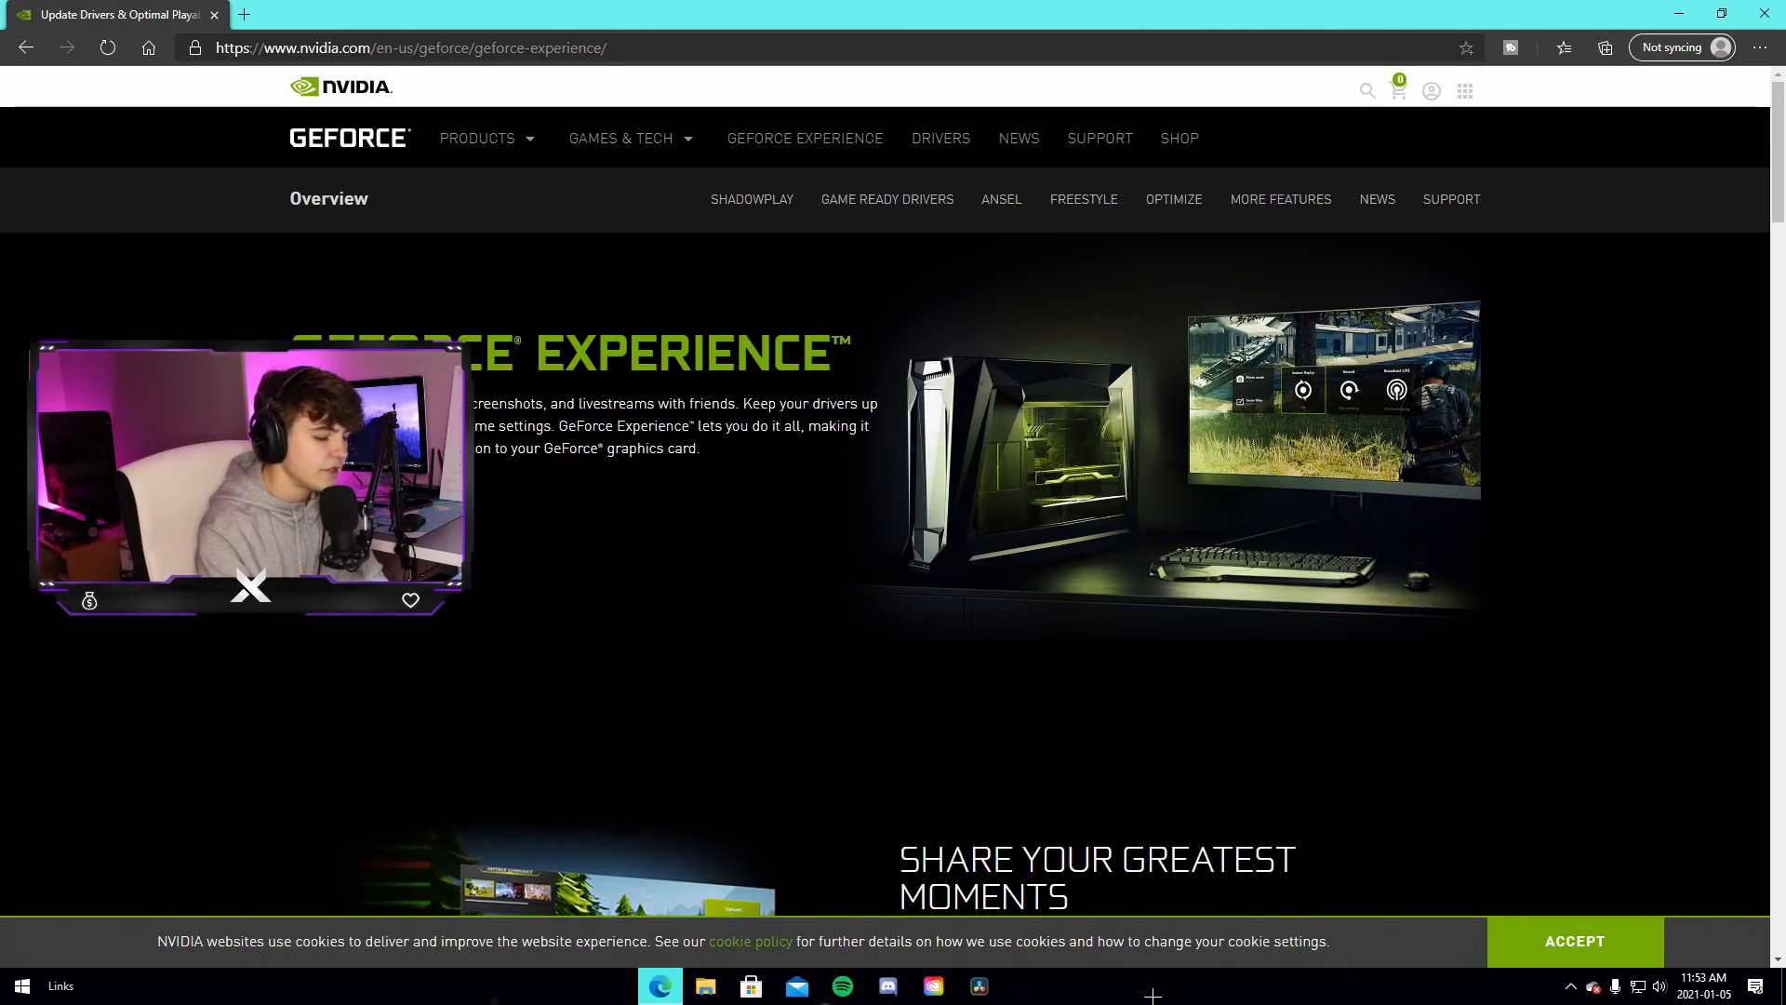
Check the graphics card model in Task Manager's performance view, and close Task Manager
right_click(1256, 998)
left_click(1312, 914)
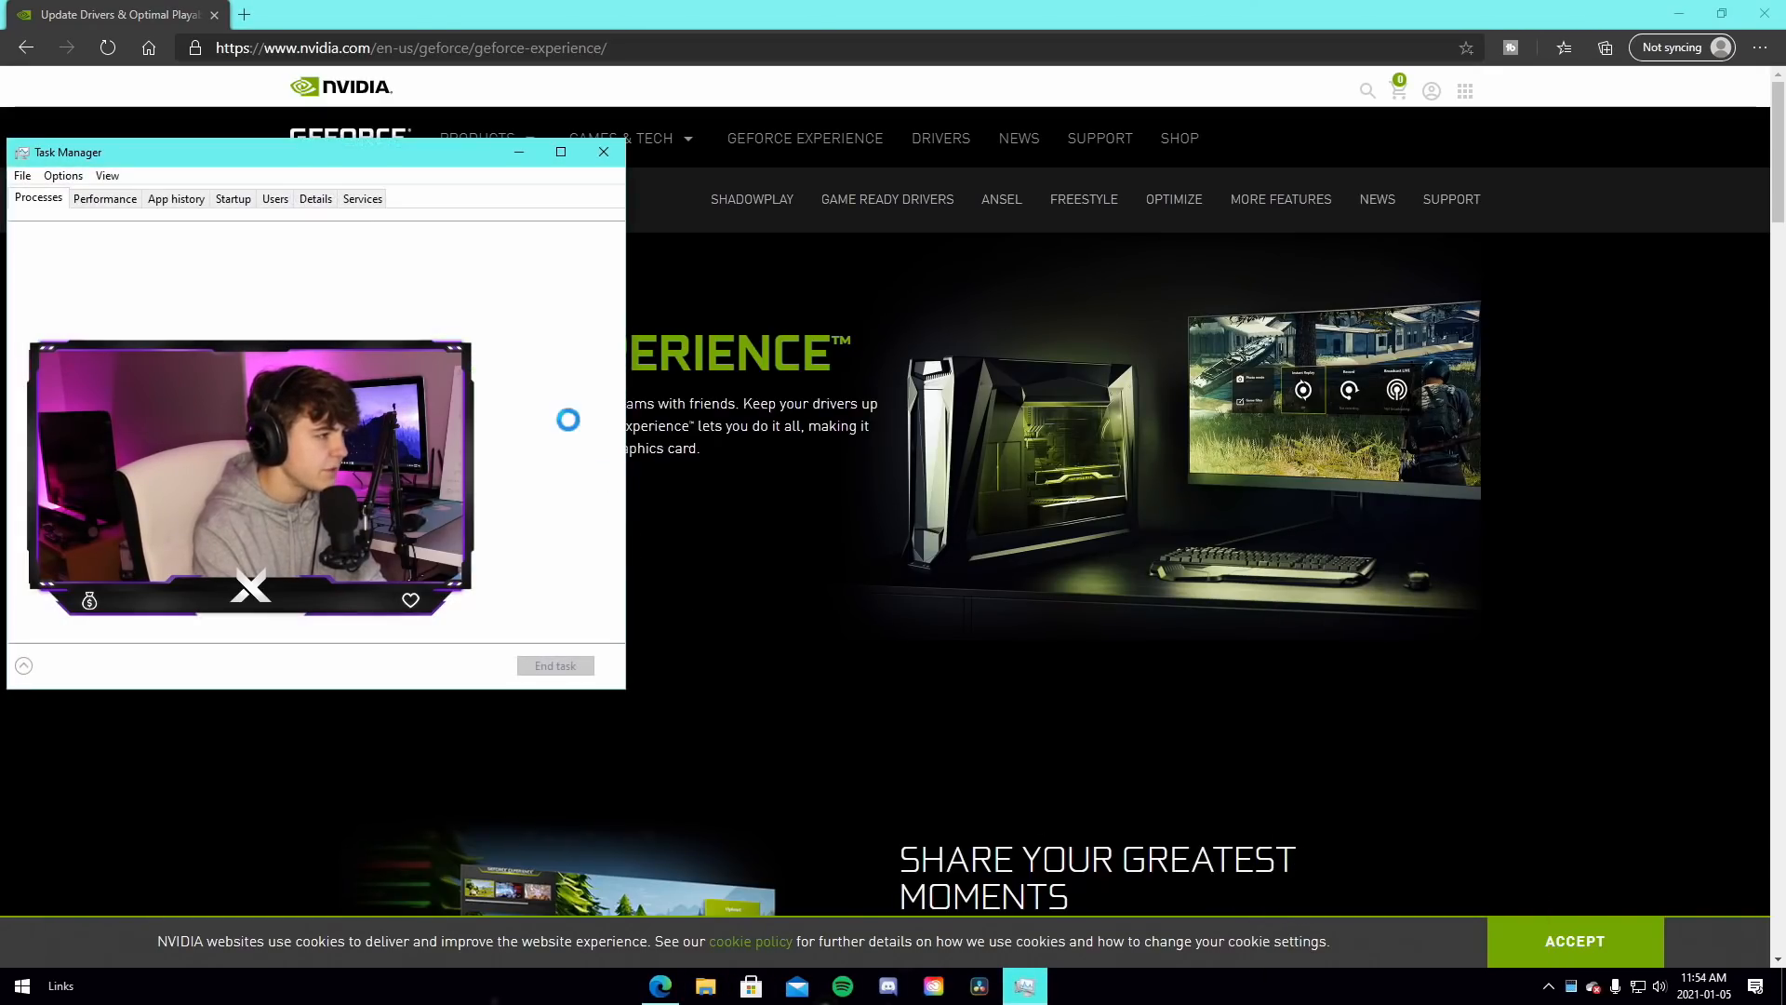
left_click(104, 198)
left_click_drag(290, 149, 742, 172)
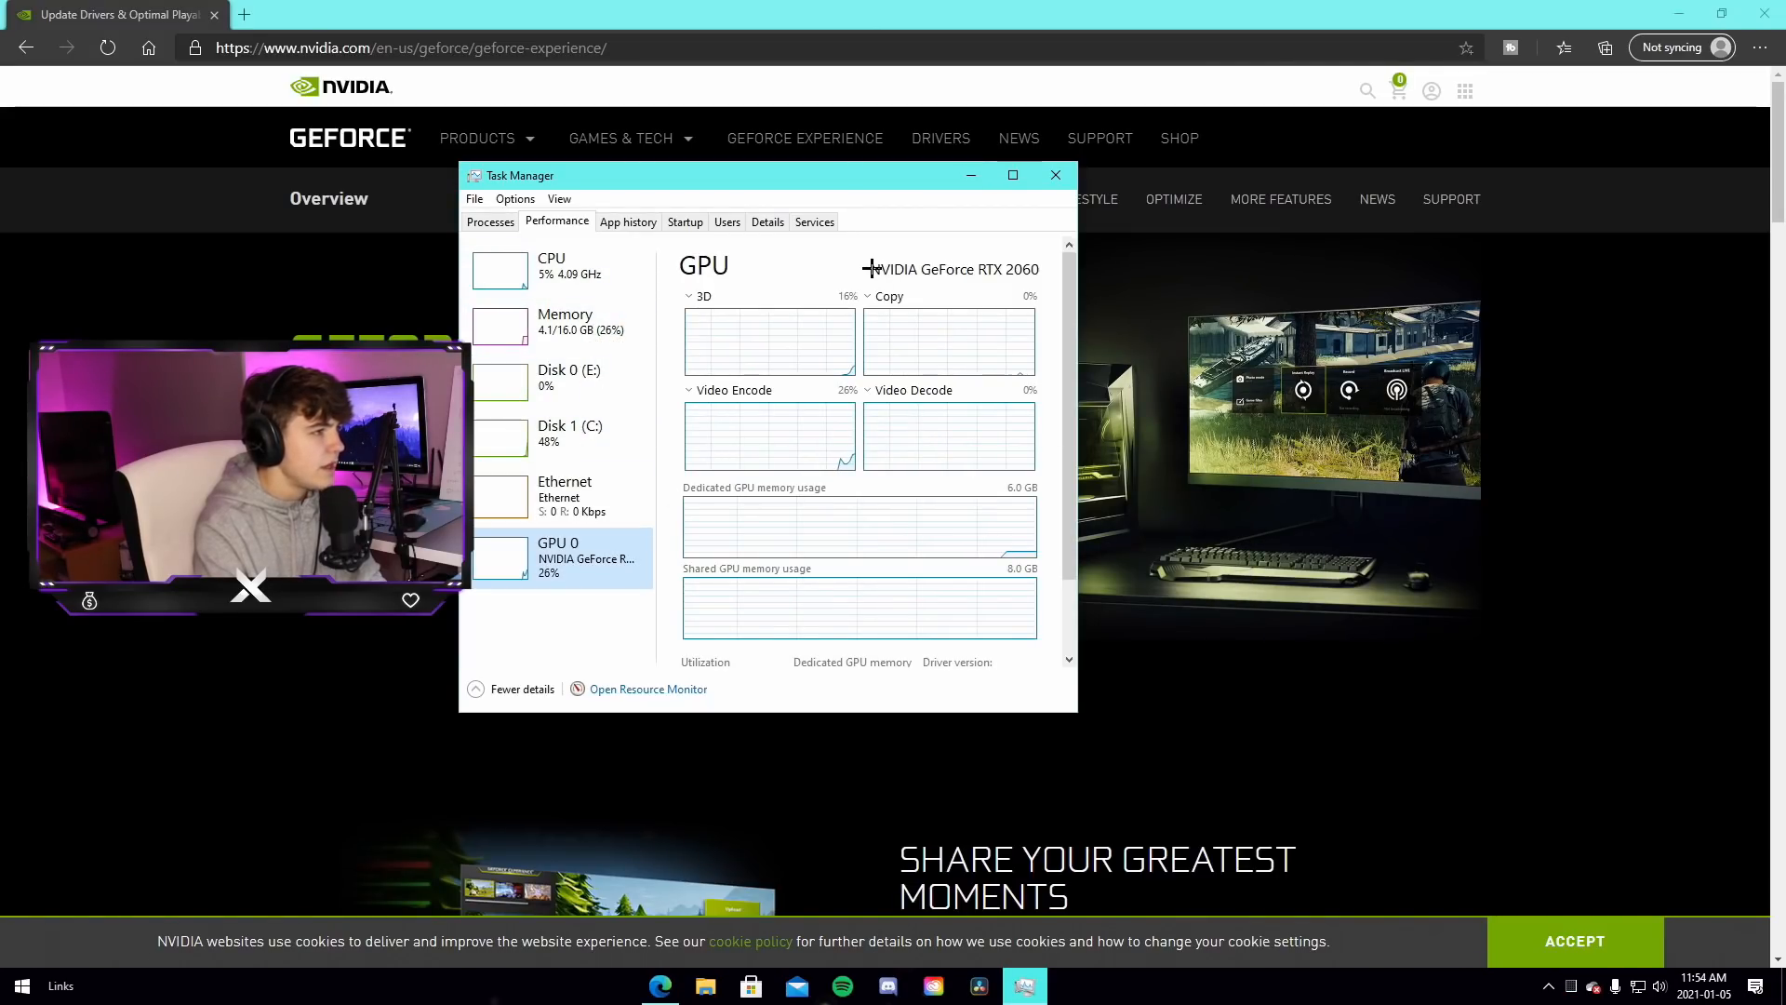
left_click(872, 269)
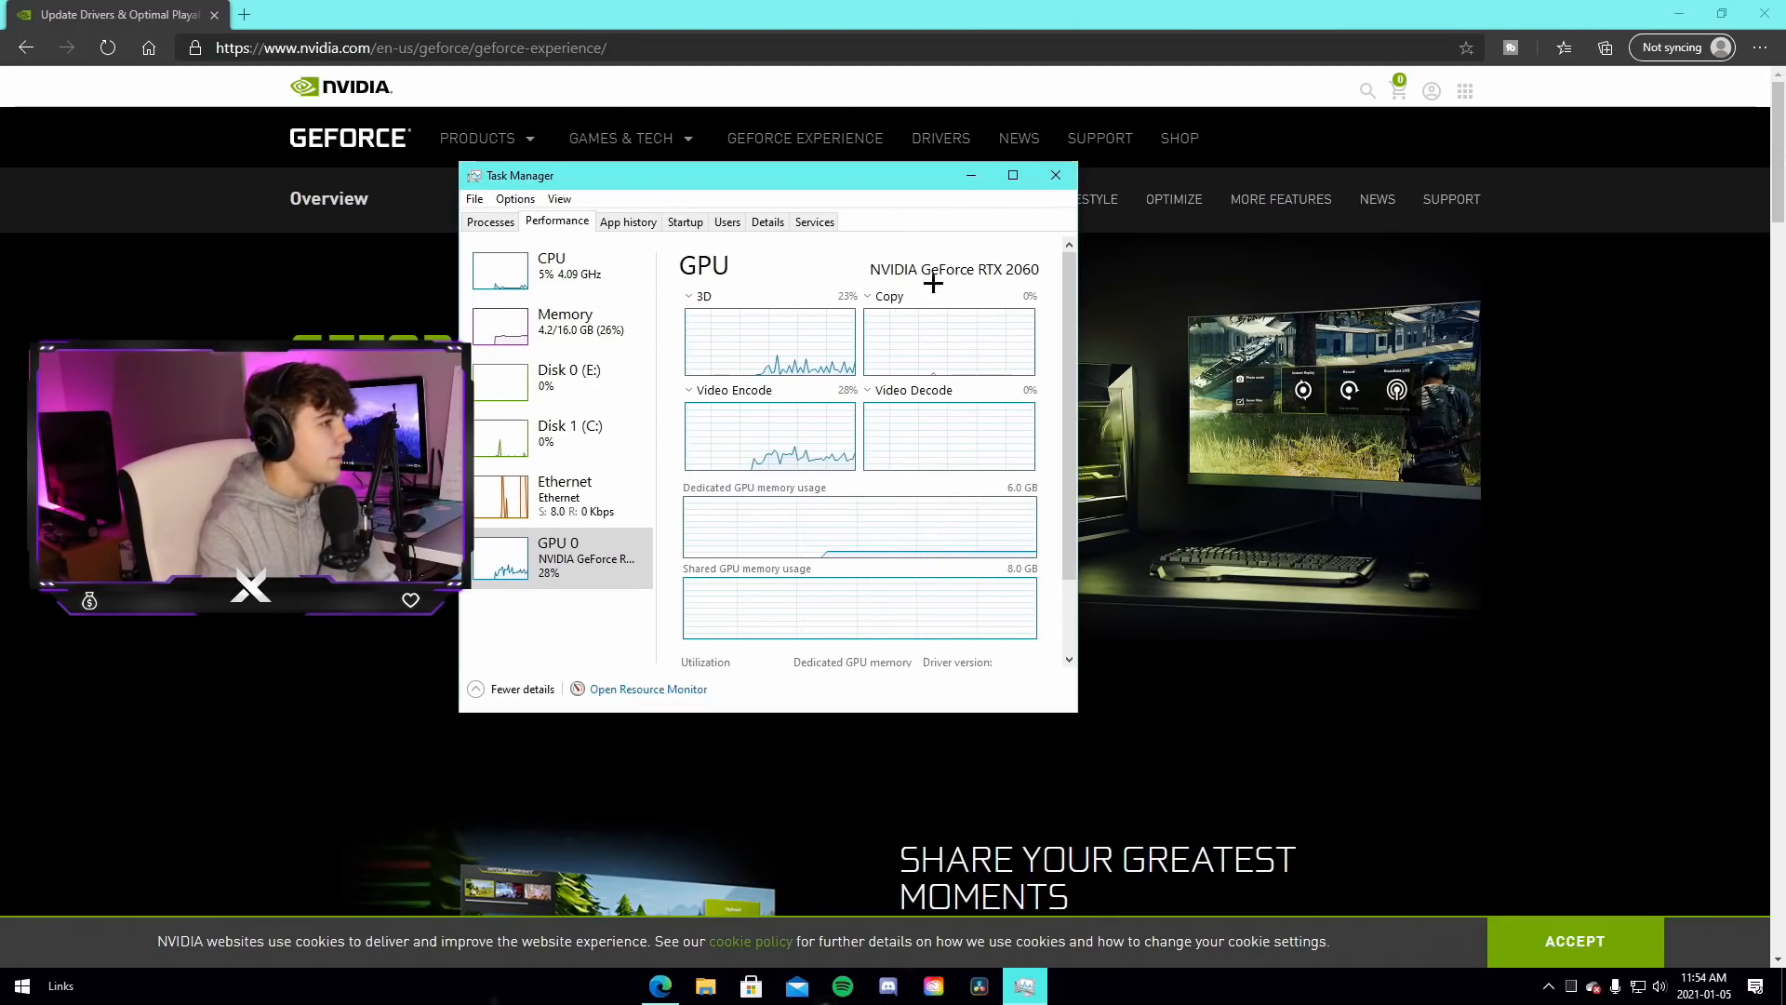
left_click(1056, 175)
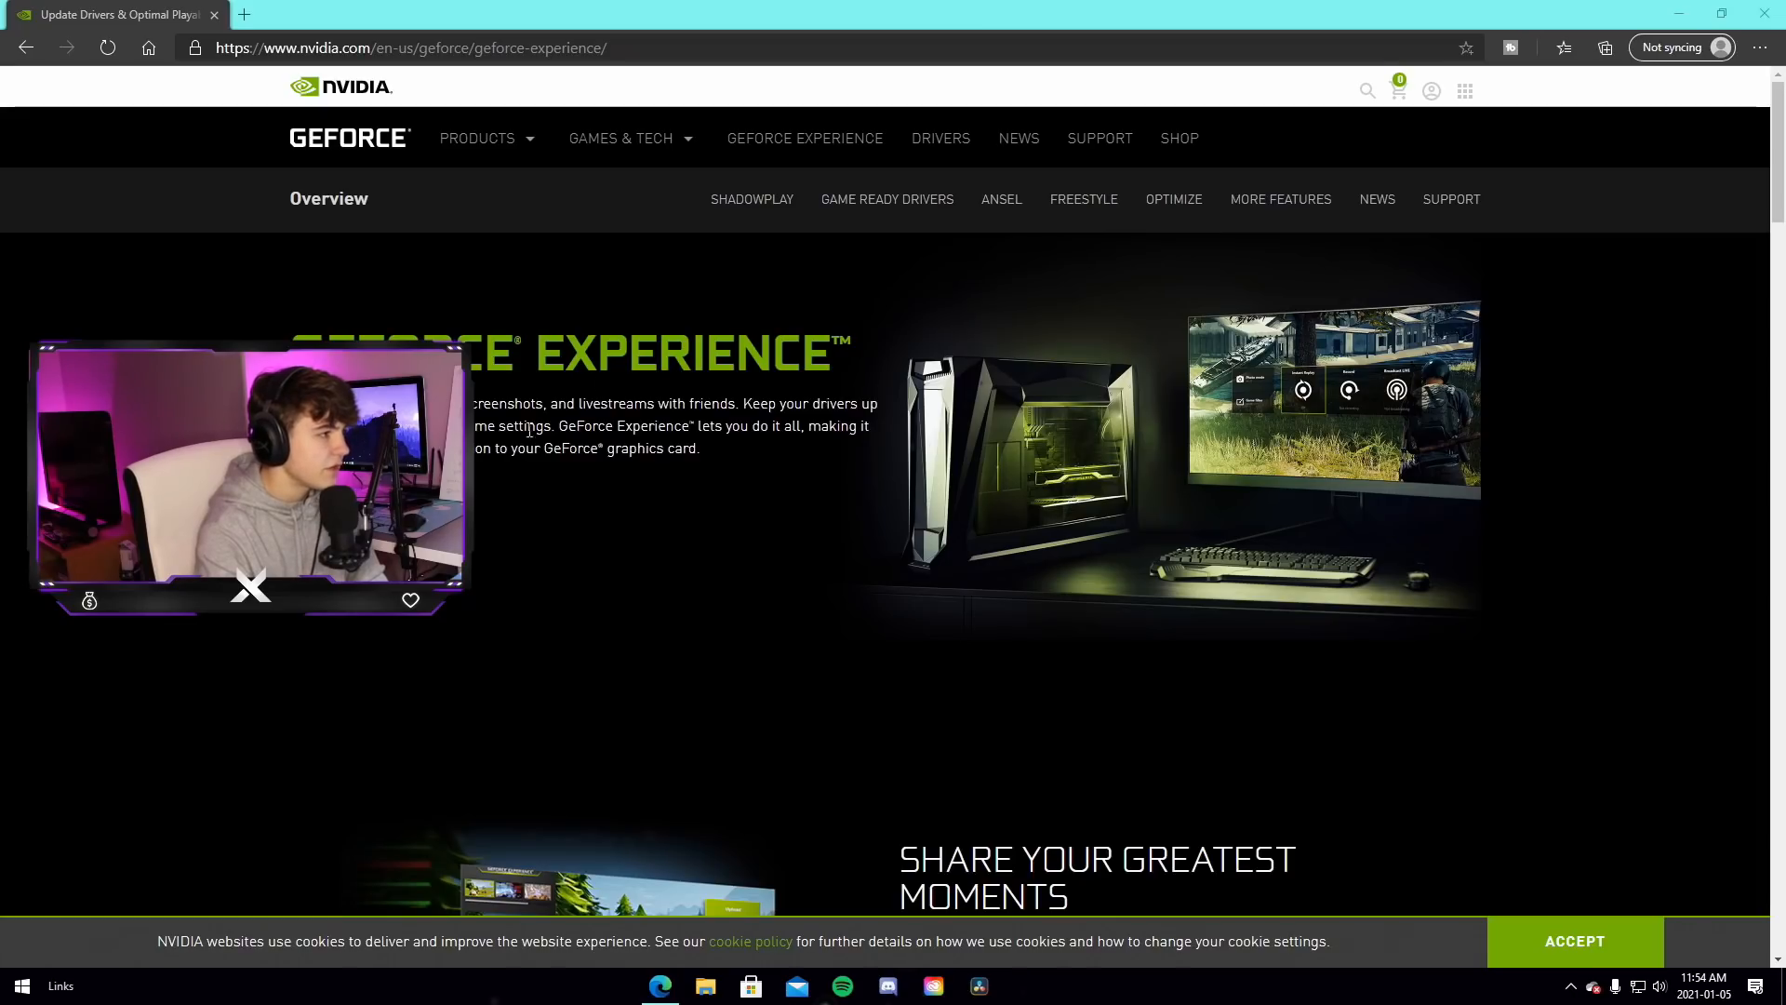
Close the browser and launch GeForce Experience by searching the computer for "exper"
left_click(1772, 9)
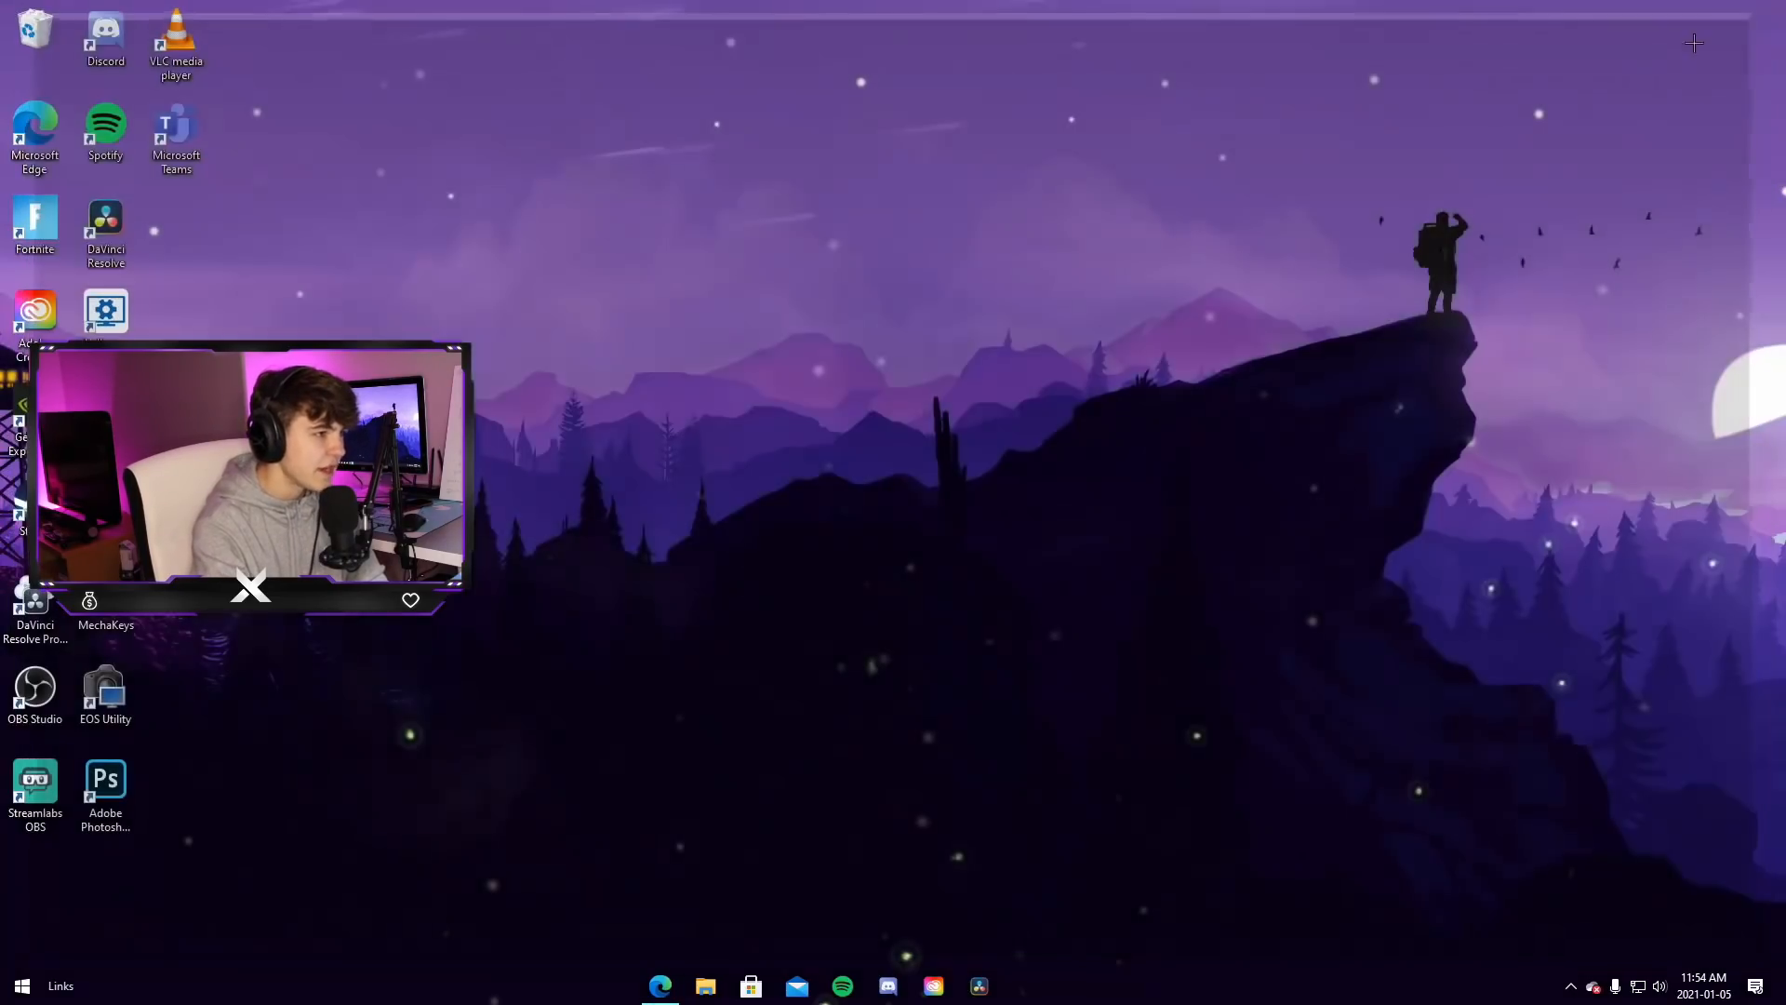
left_click(35, 992)
type("expor")
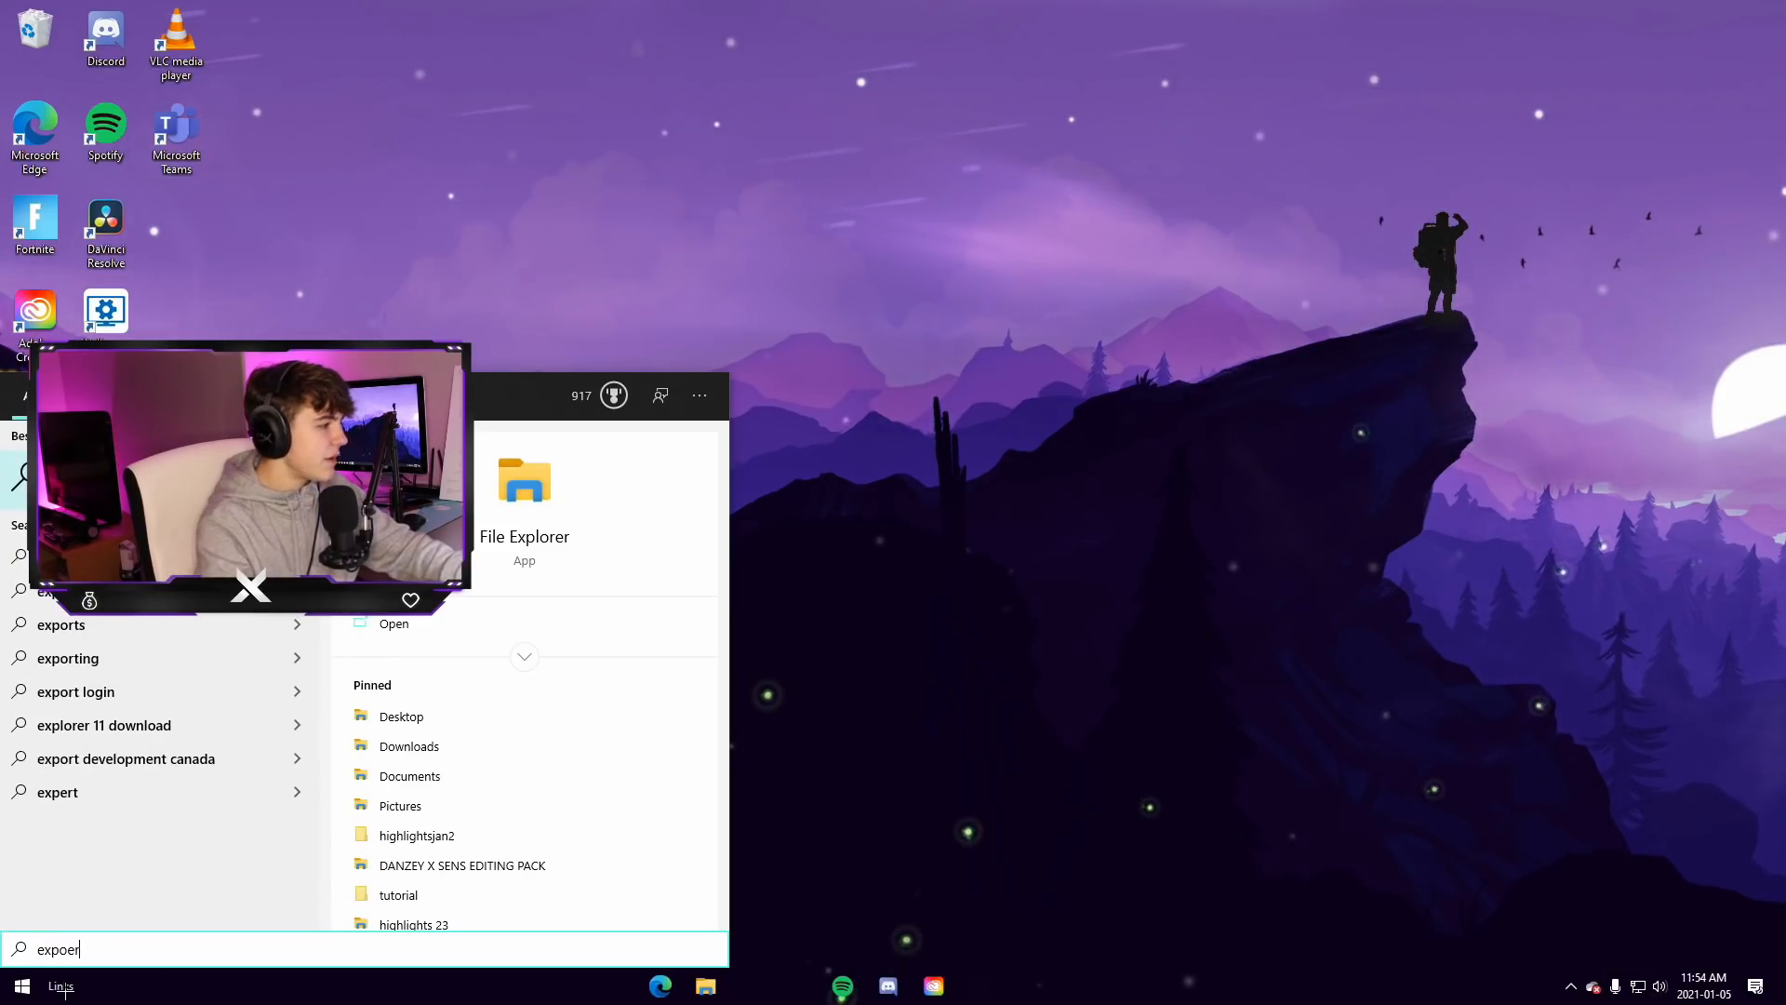
key("BackSpace")
key("BackSpace")
type("er")
key("Return")
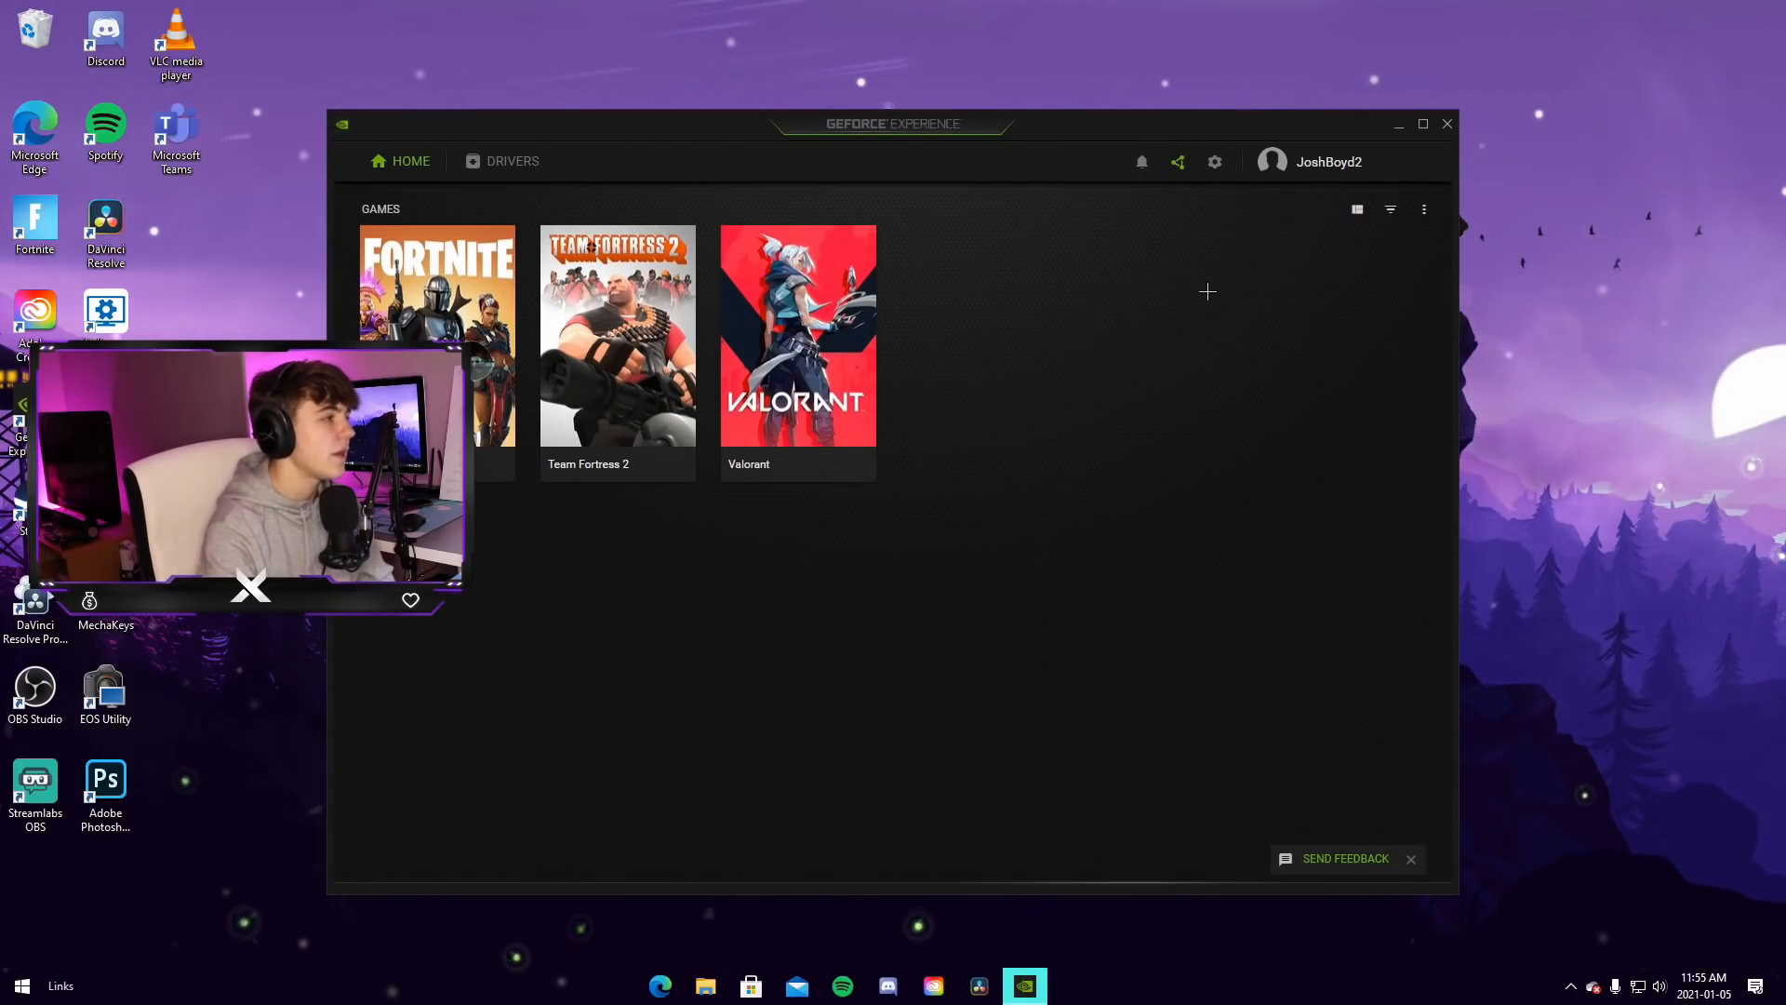
View the in-game overlay settings from the general settings page, and close the overlay
left_click(1211, 163)
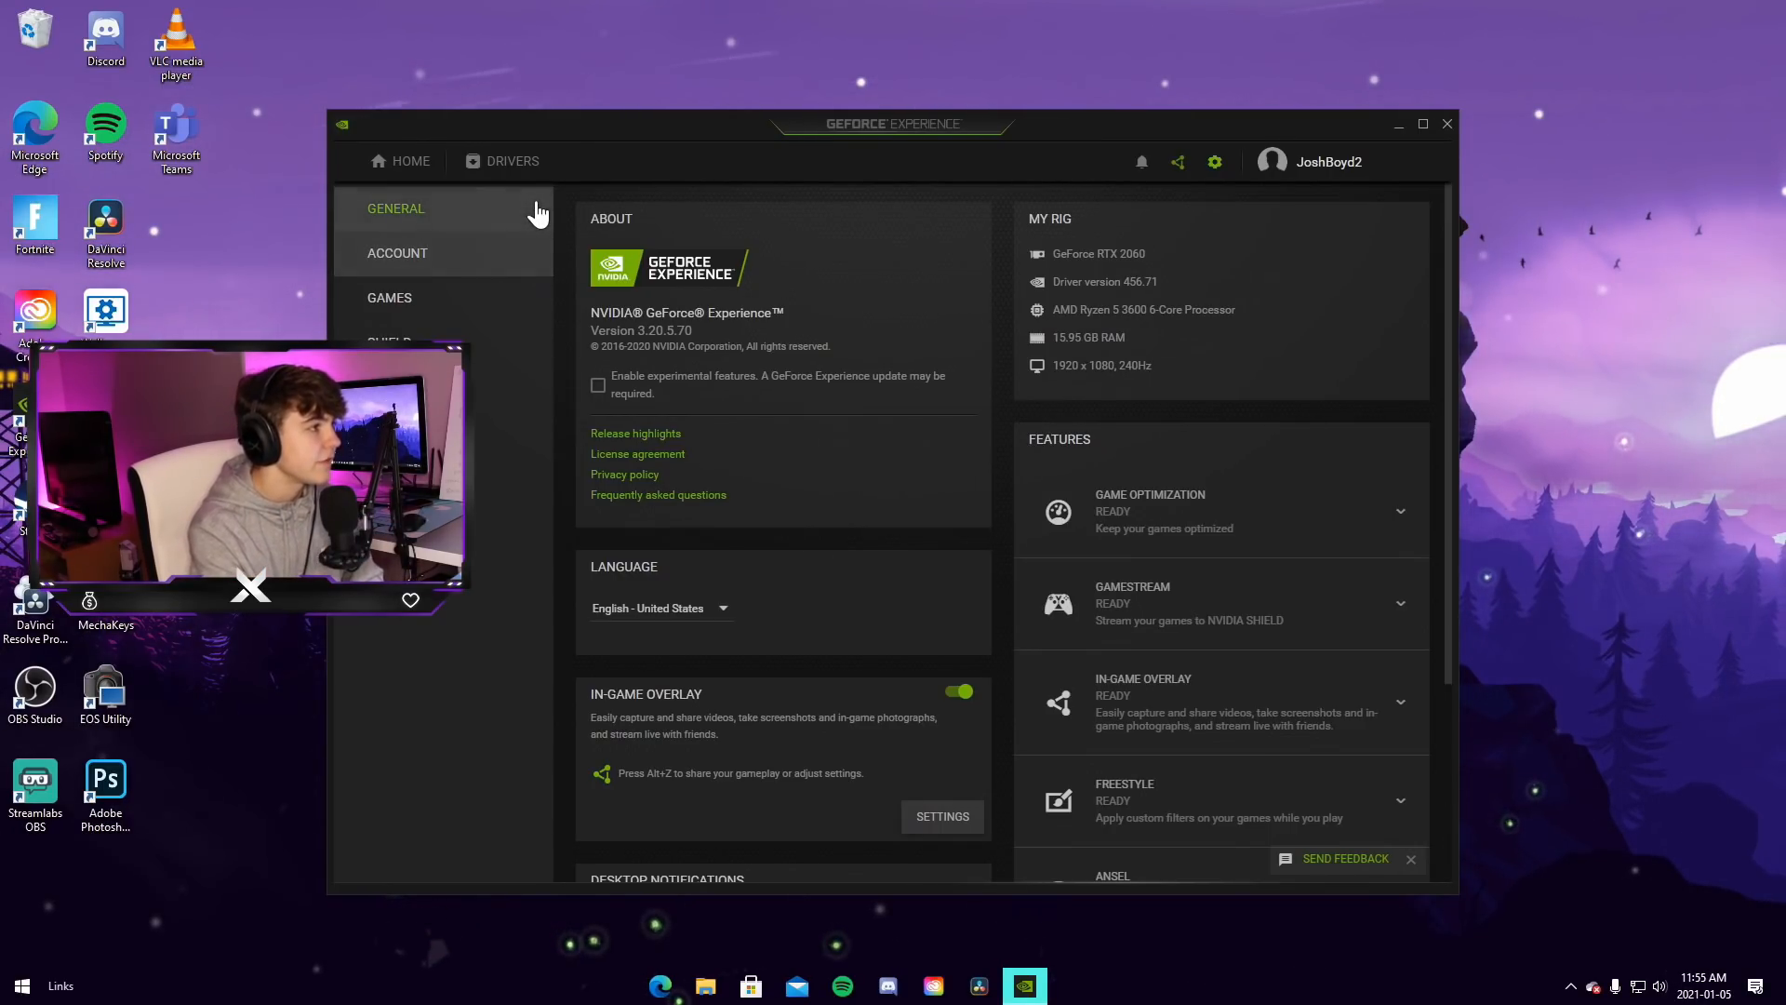
scroll(1247, 331, "down", 1)
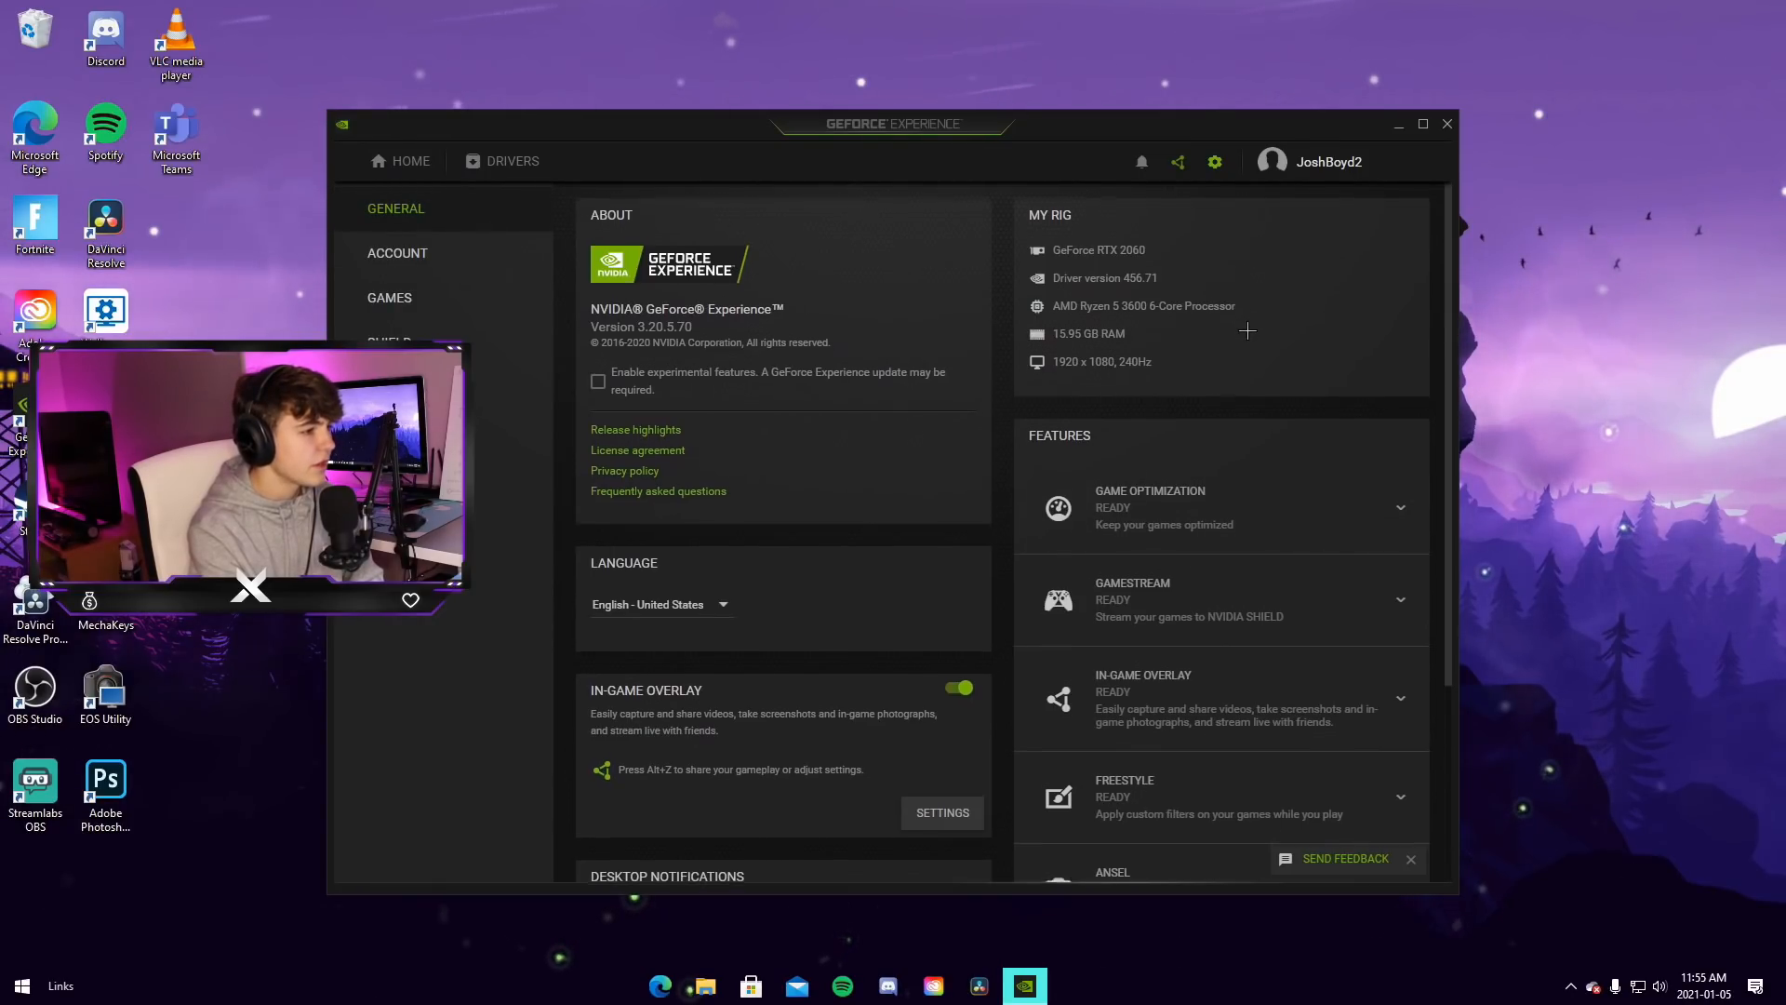
scroll(1247, 335, "down", 2)
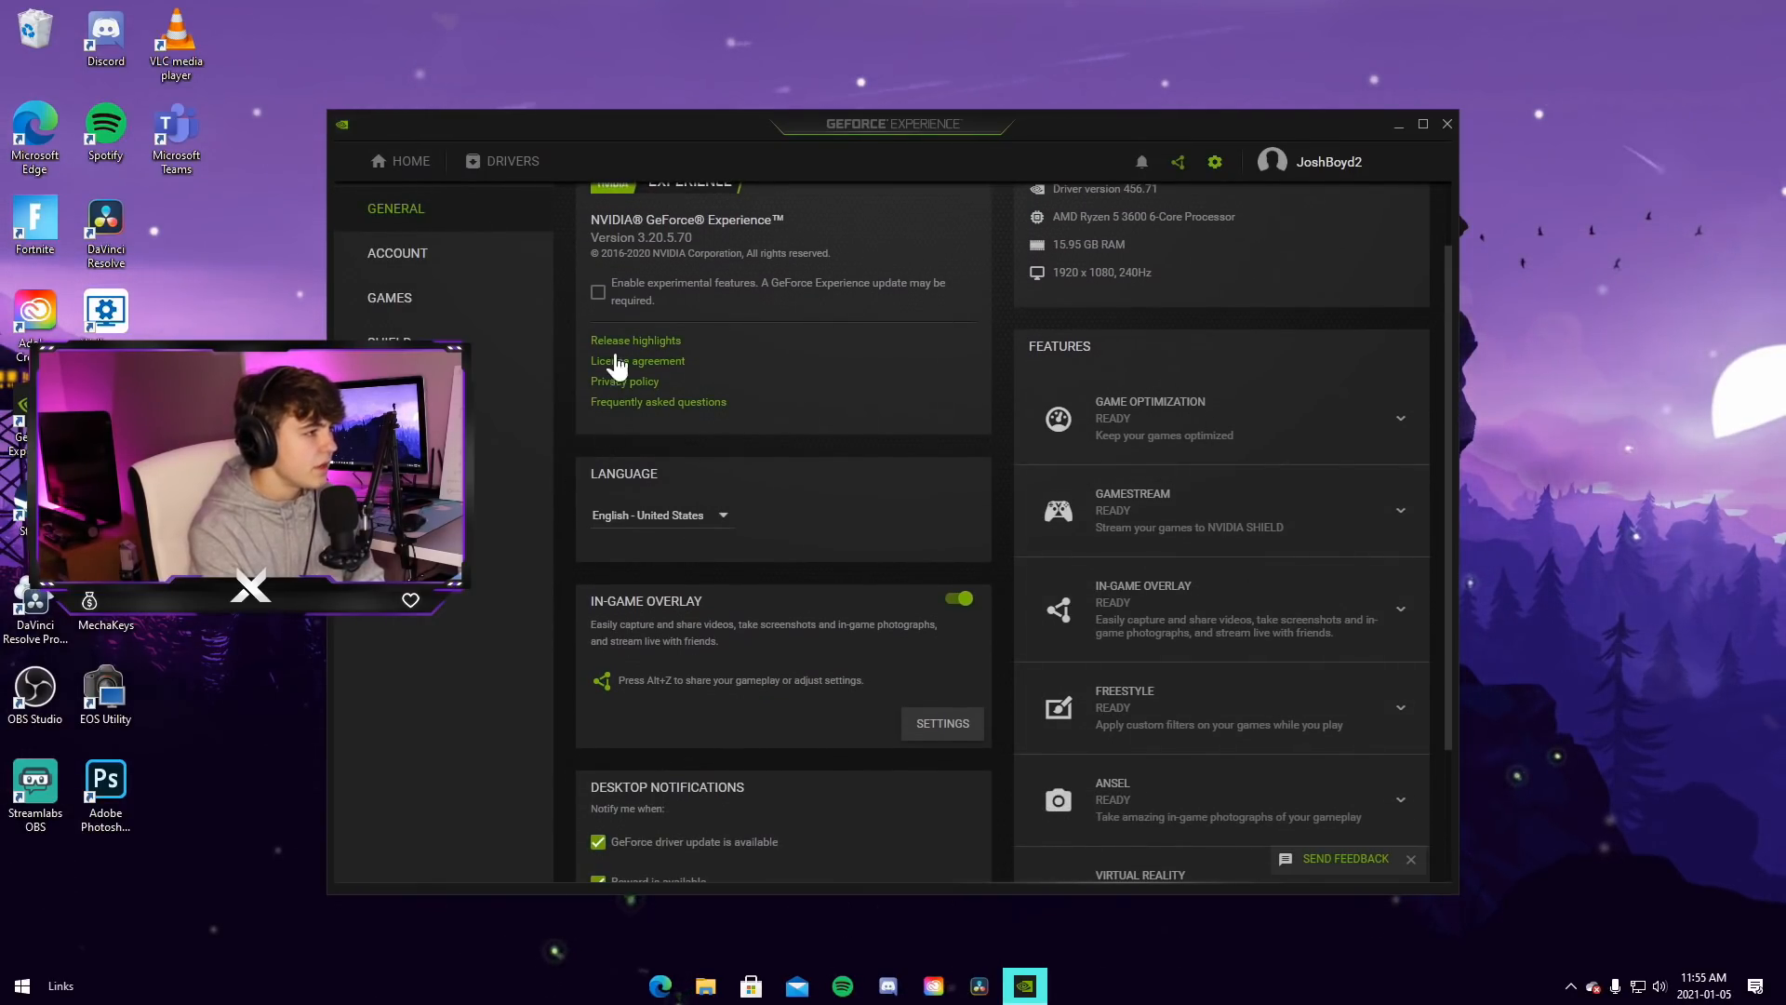
scroll(617, 363, "down", 4)
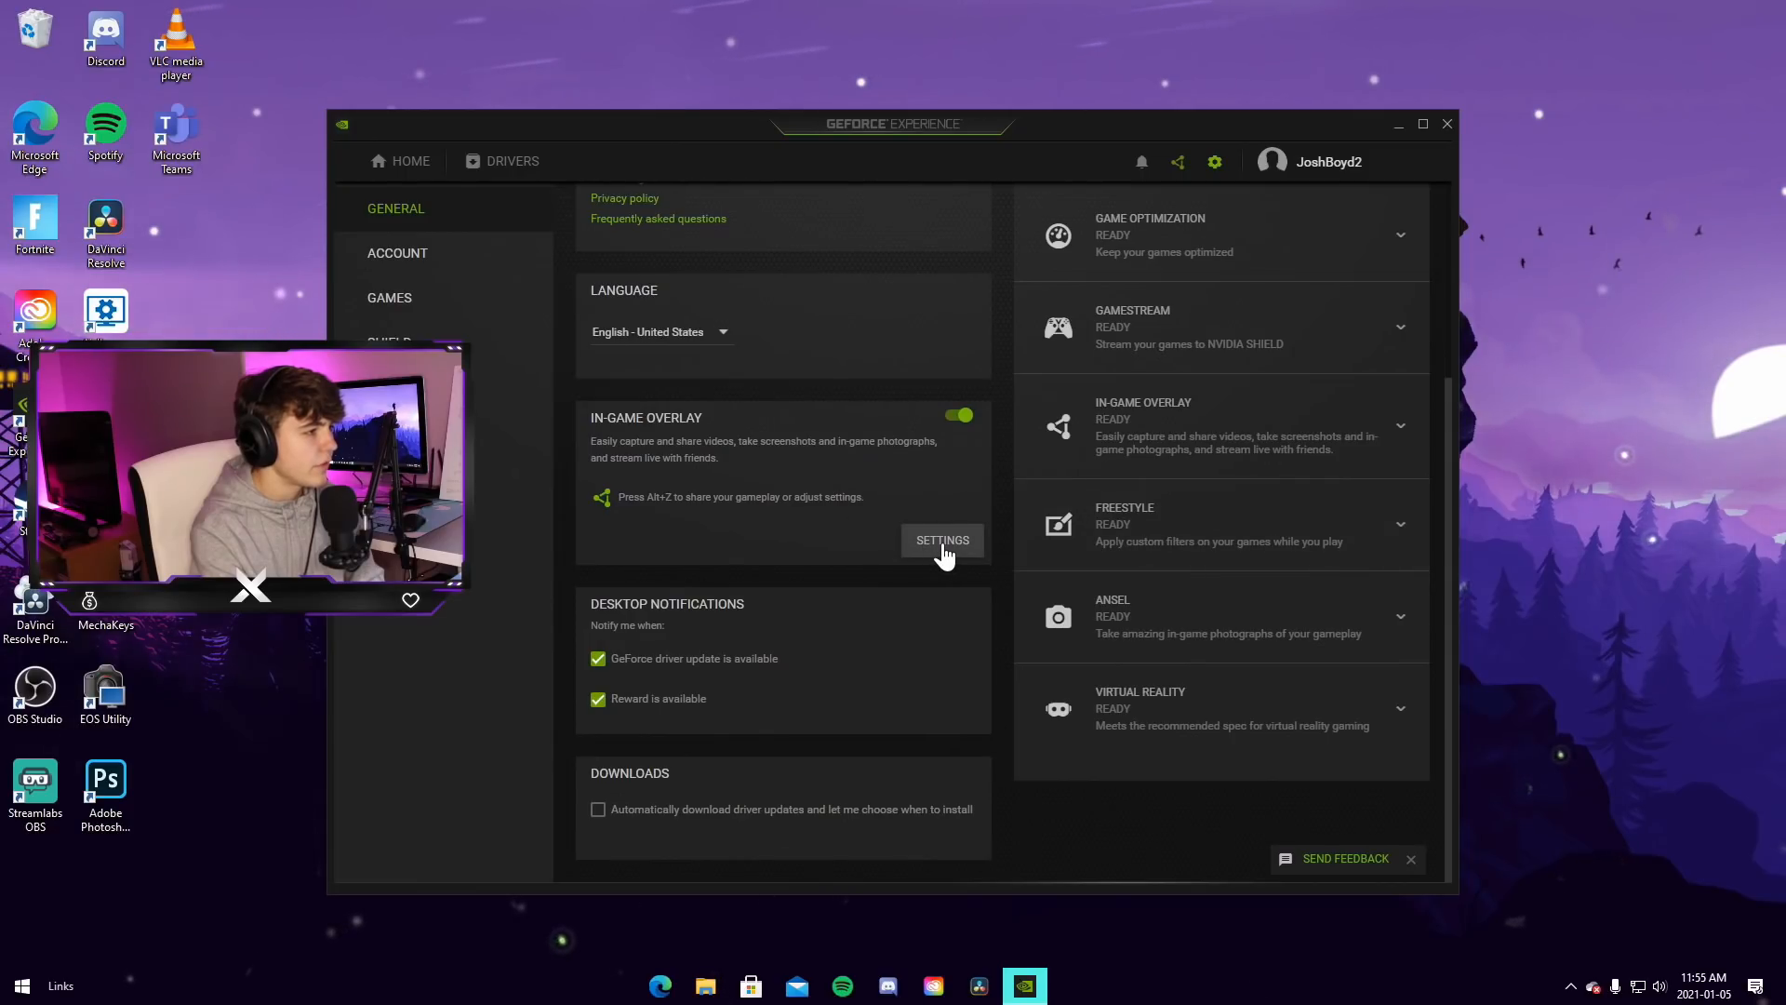
left_click(942, 541)
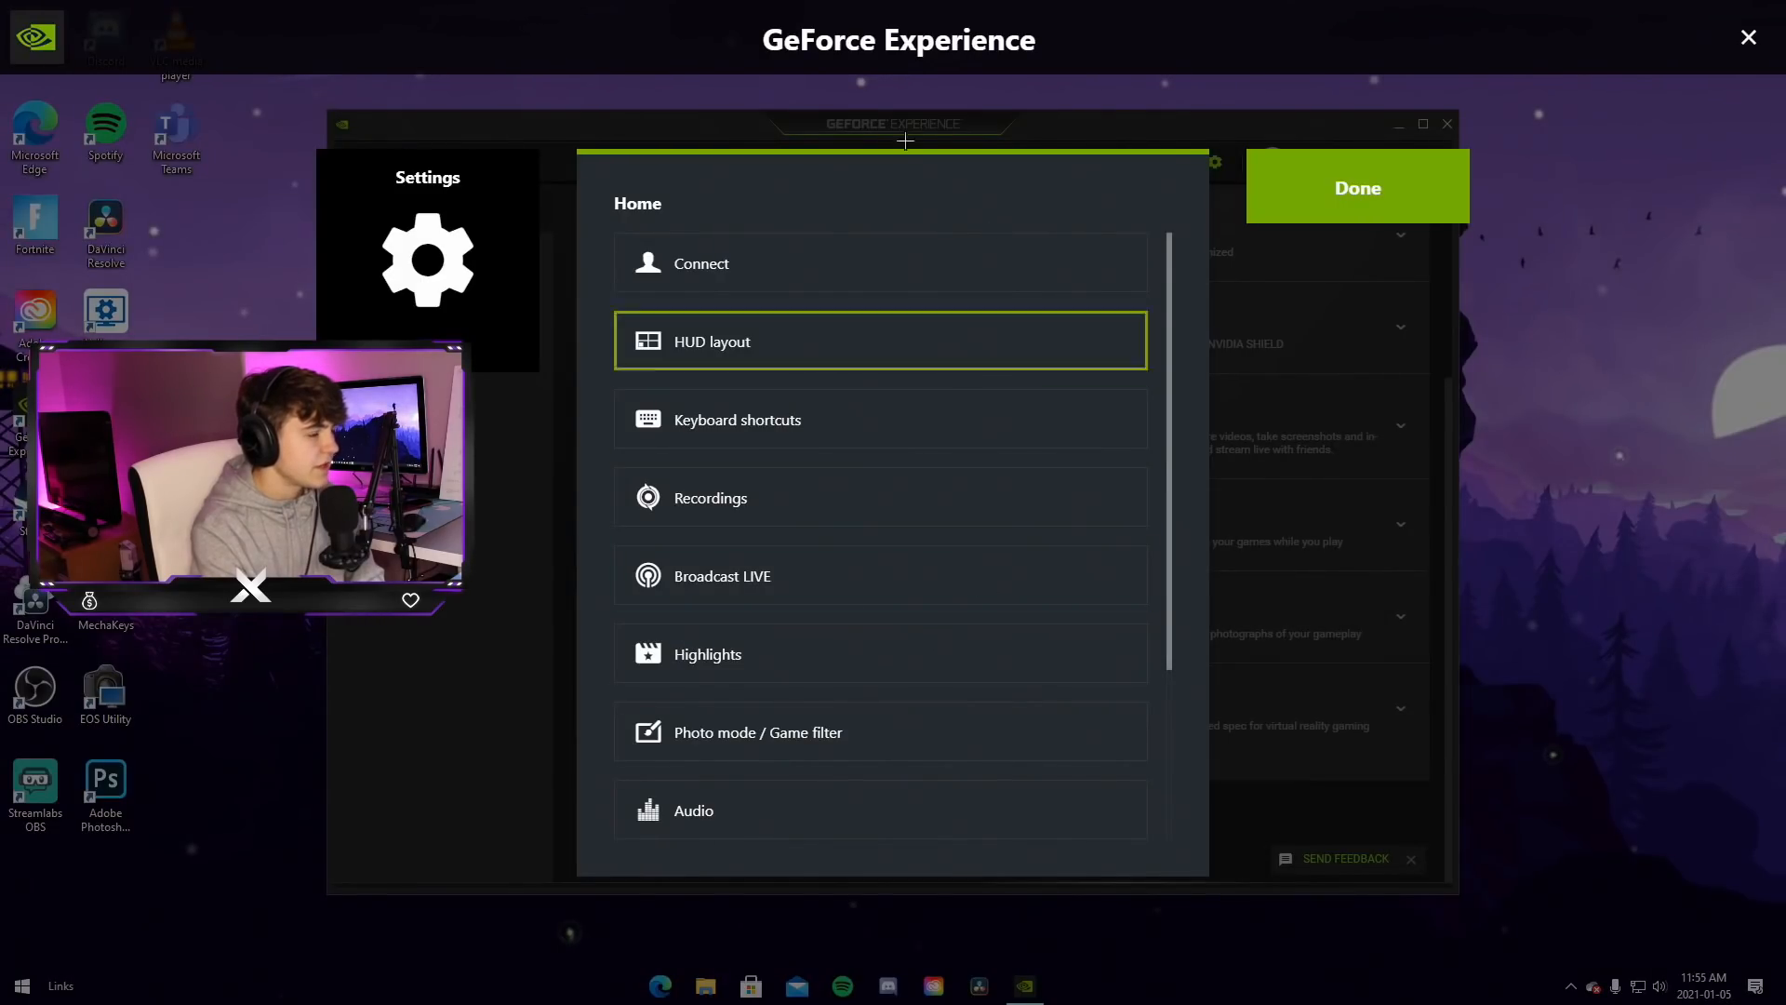
left_click(1367, 213)
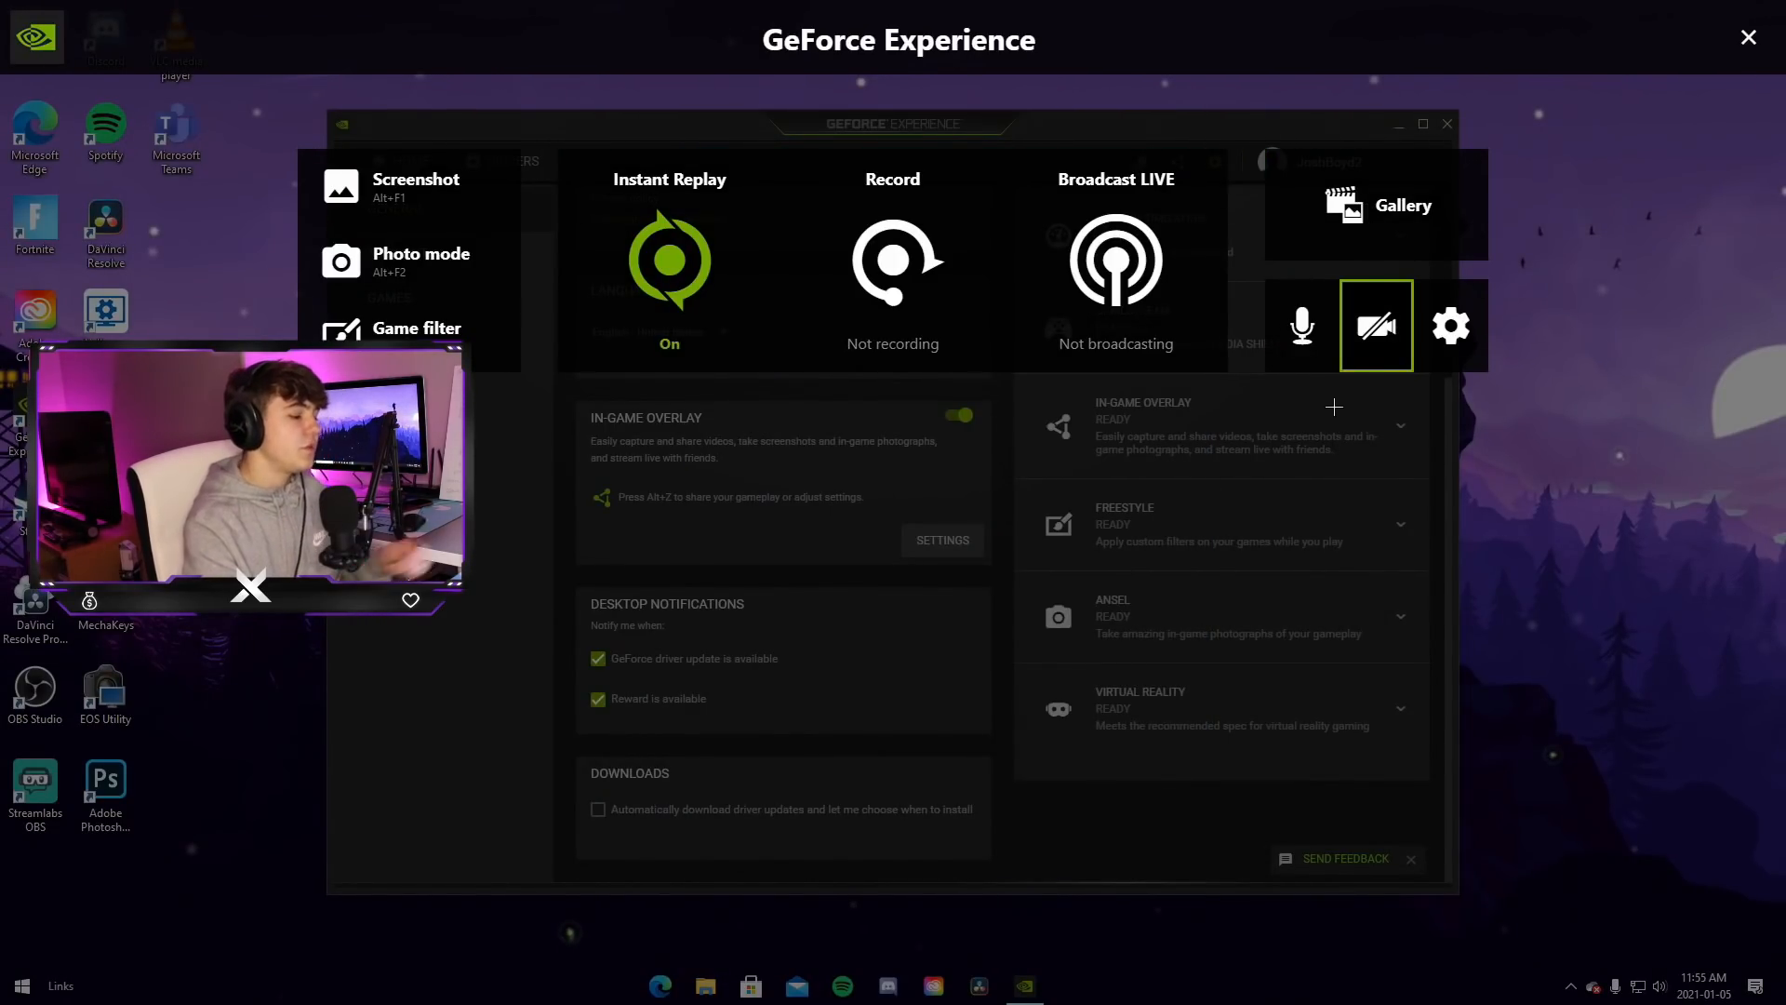
left_click(1334, 406)
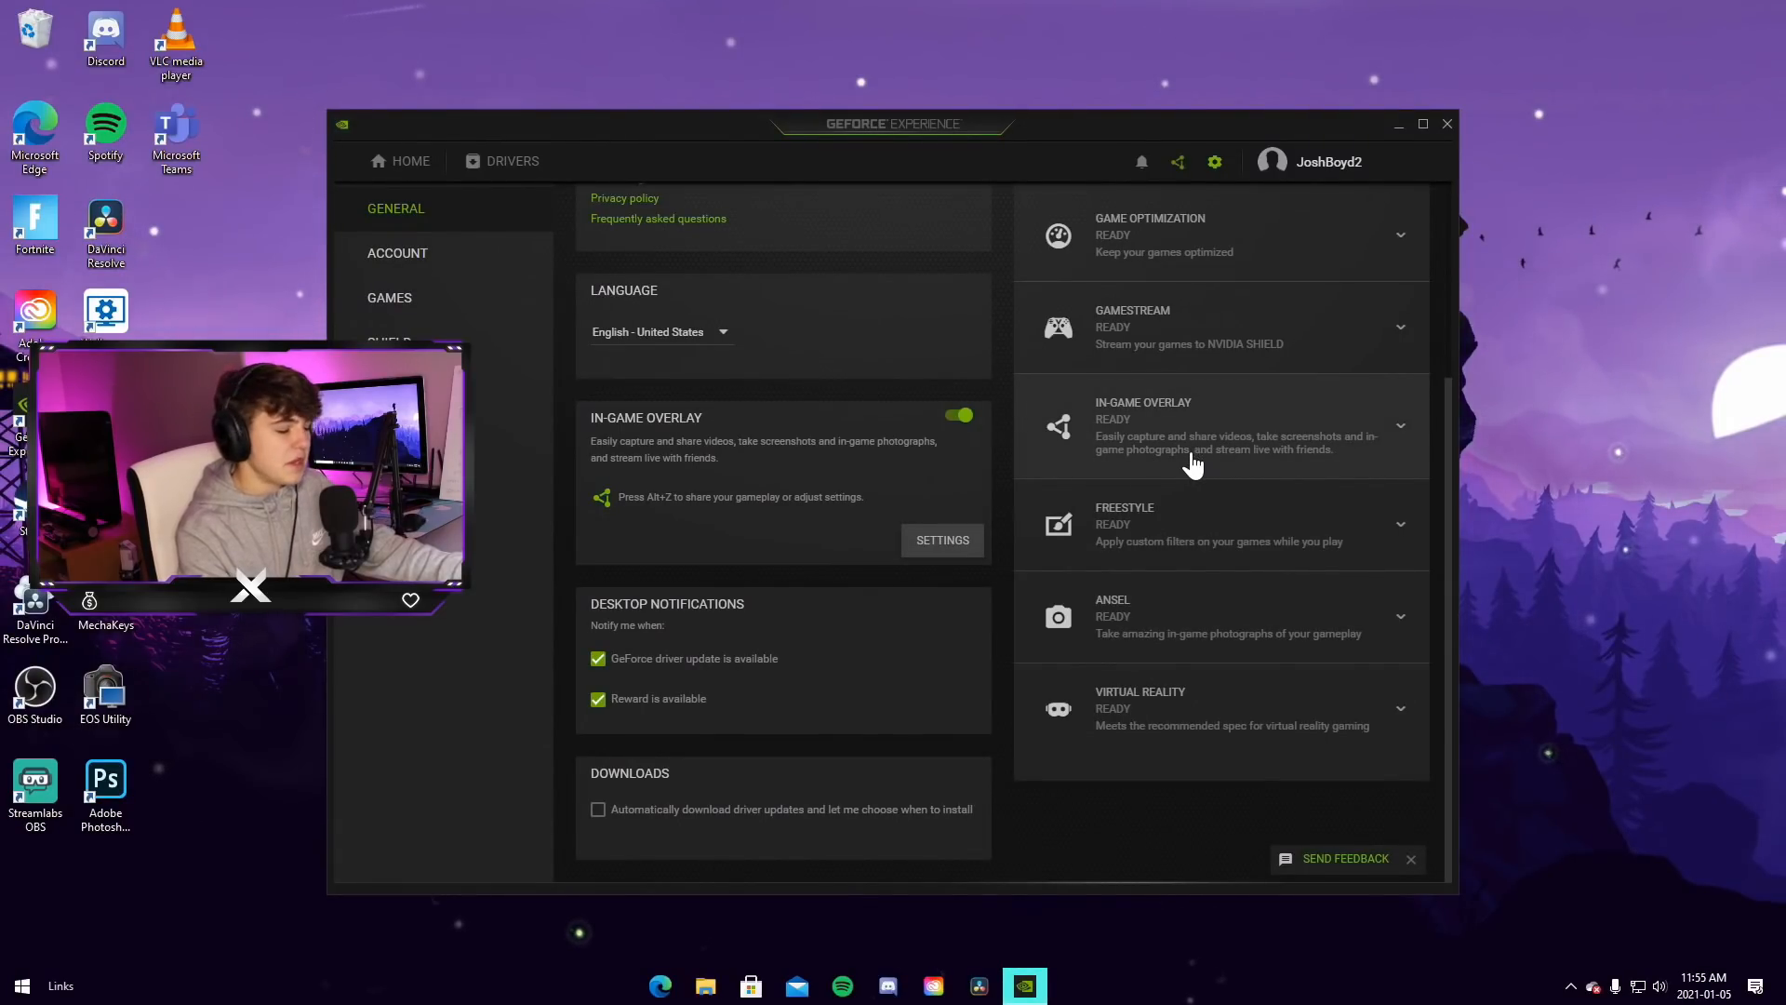
Show and hide the in-game overlay over the settings page, and close the GeForce Experience window
key("alt+z")
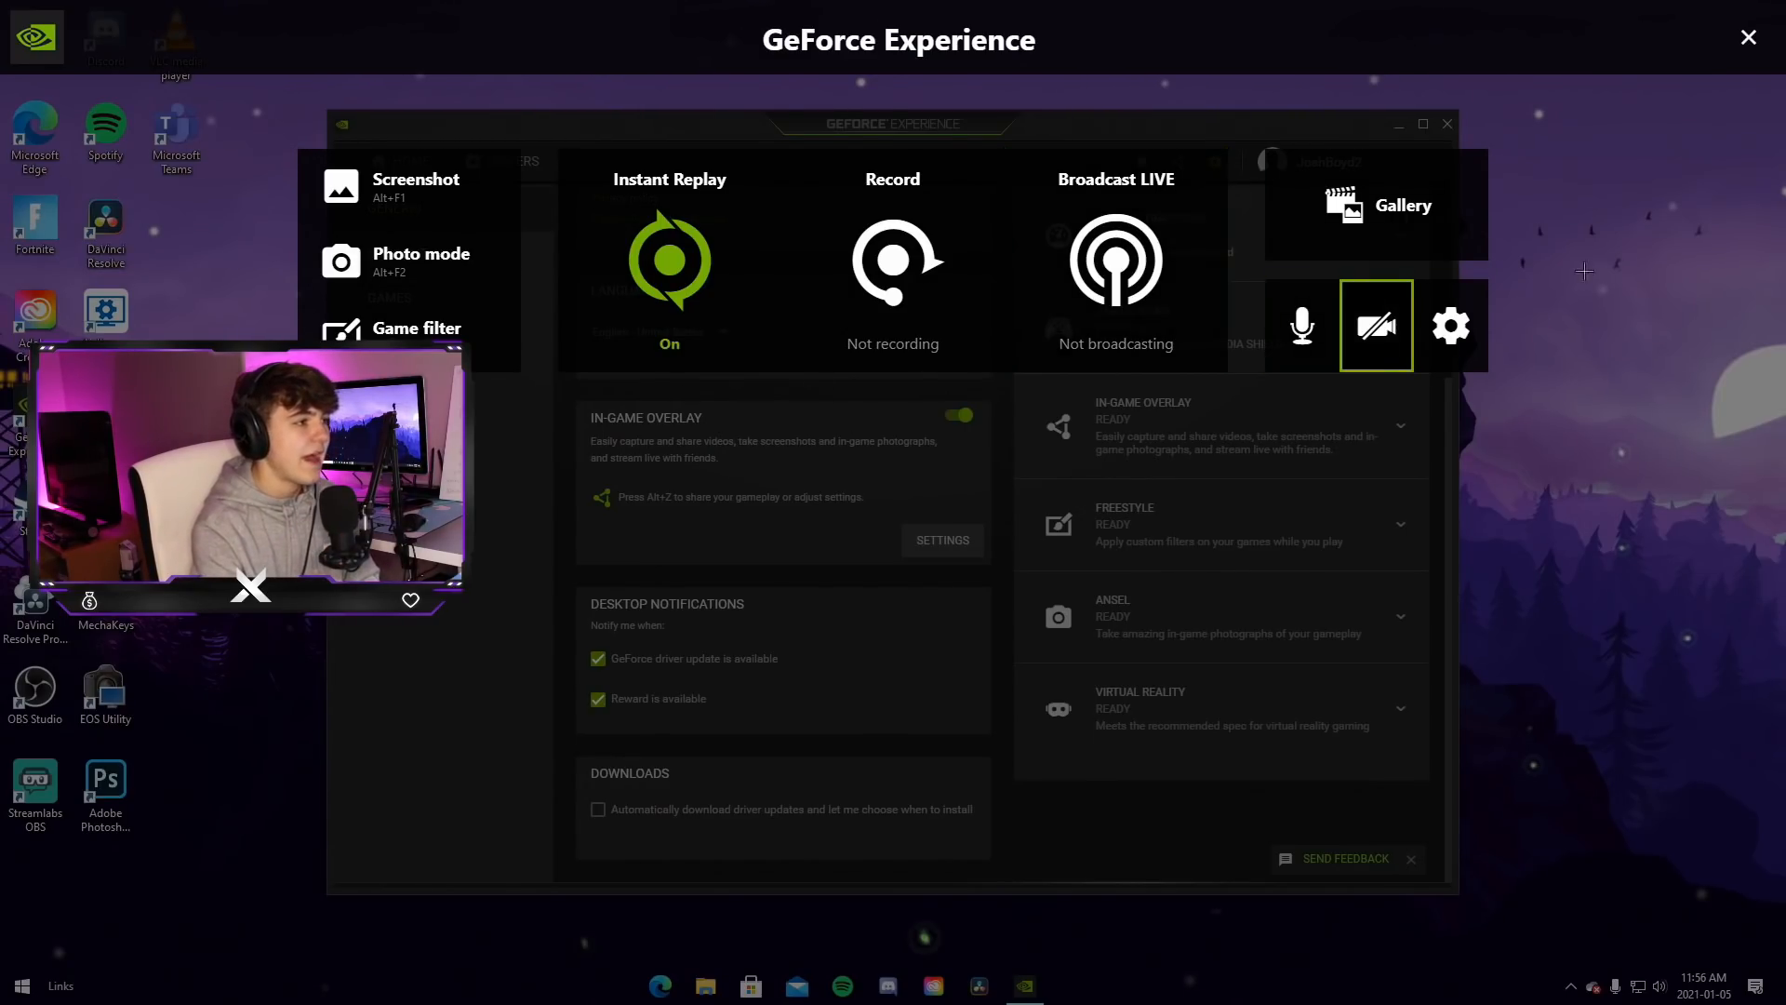
key("alt+z")
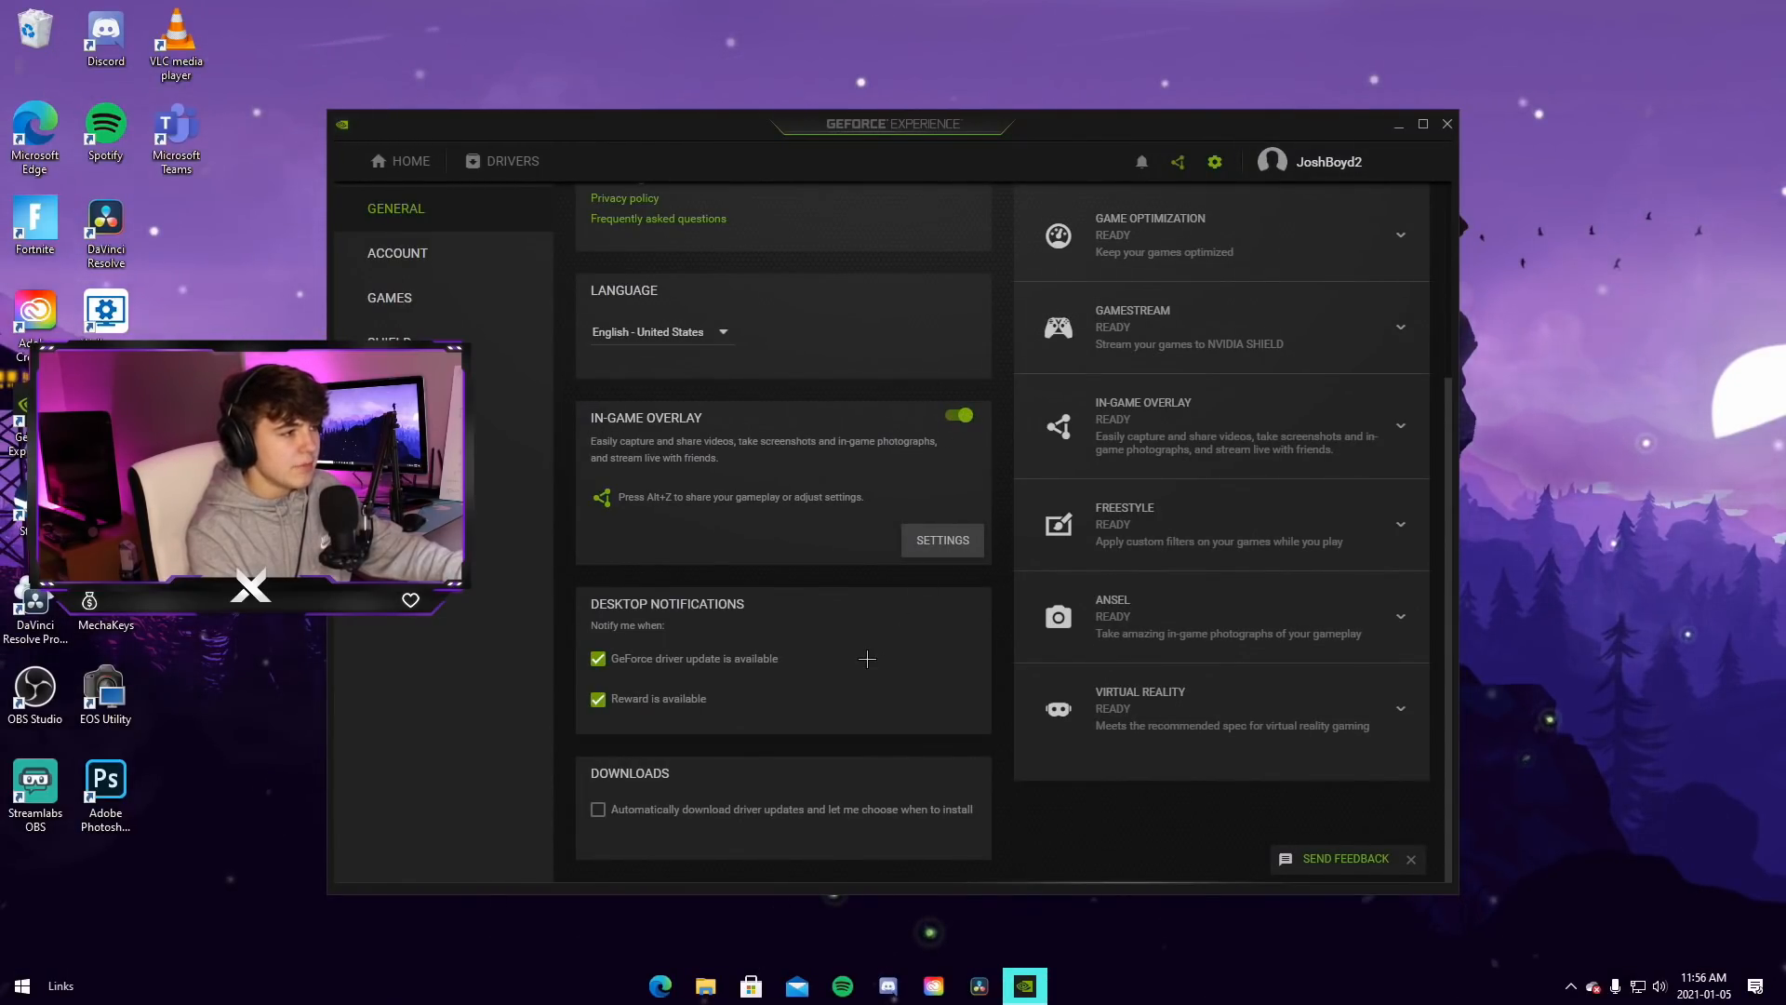
left_click(1447, 125)
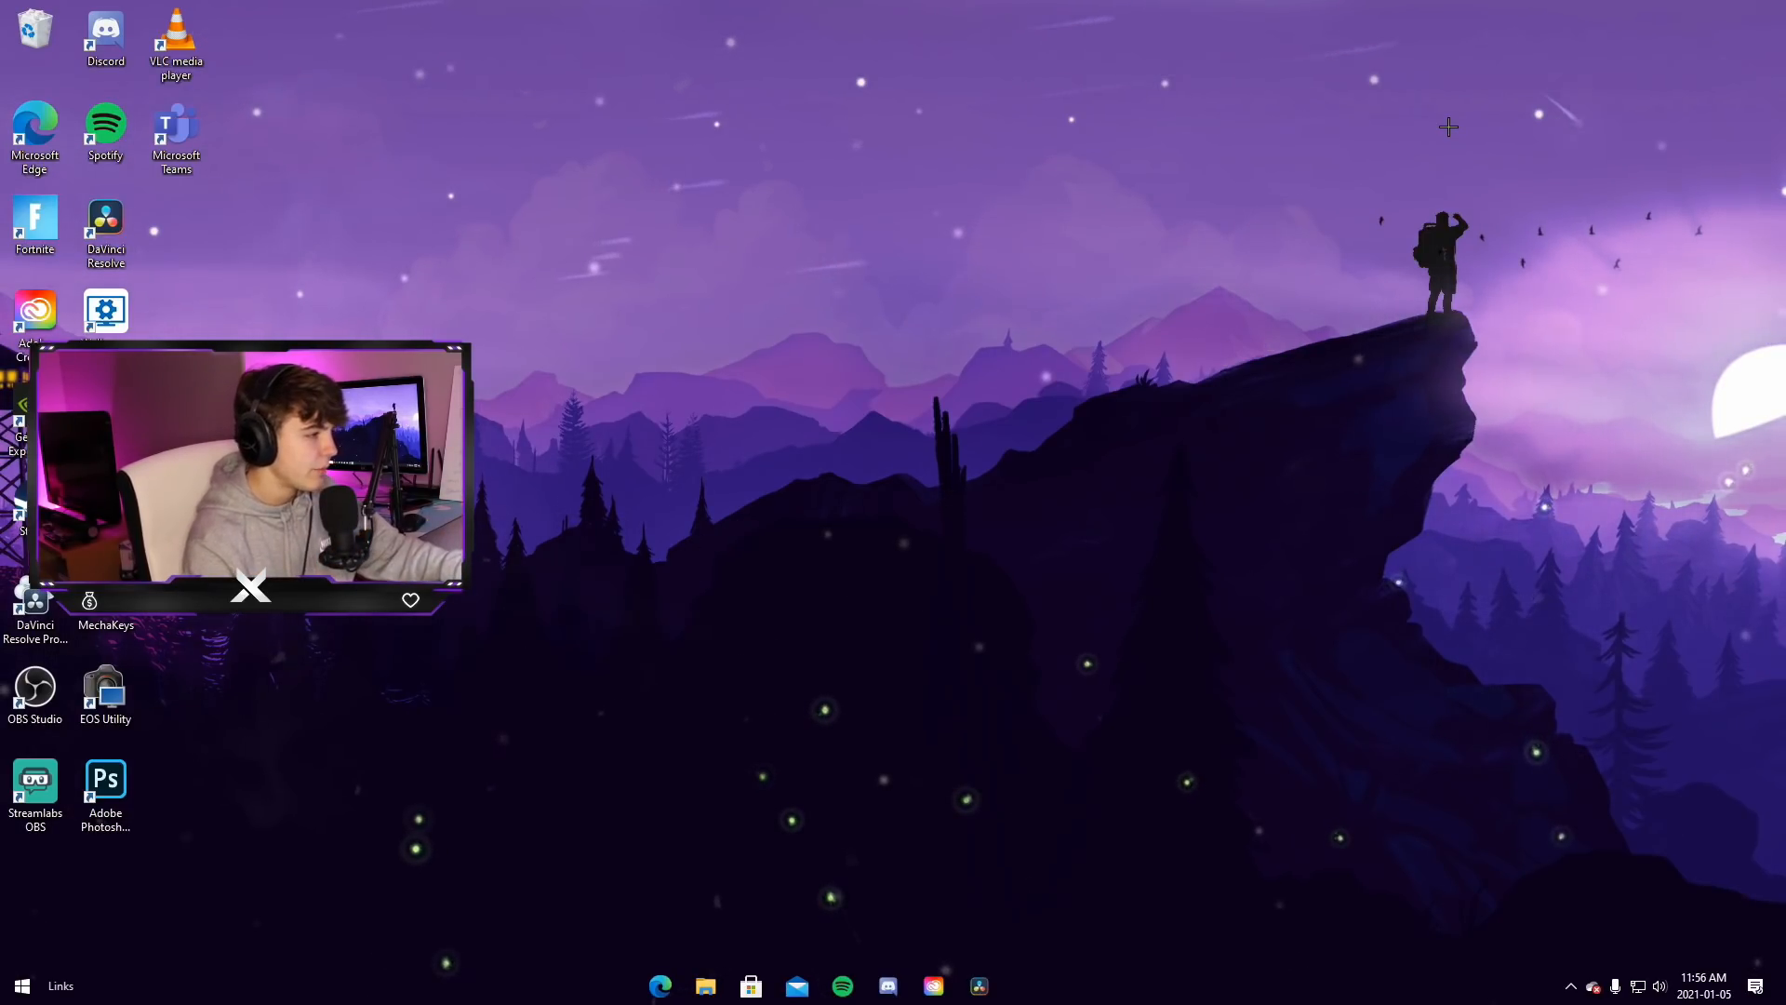
Bring up the in-game overlay over the desktop and turn off Instant Replay
key("alt+z")
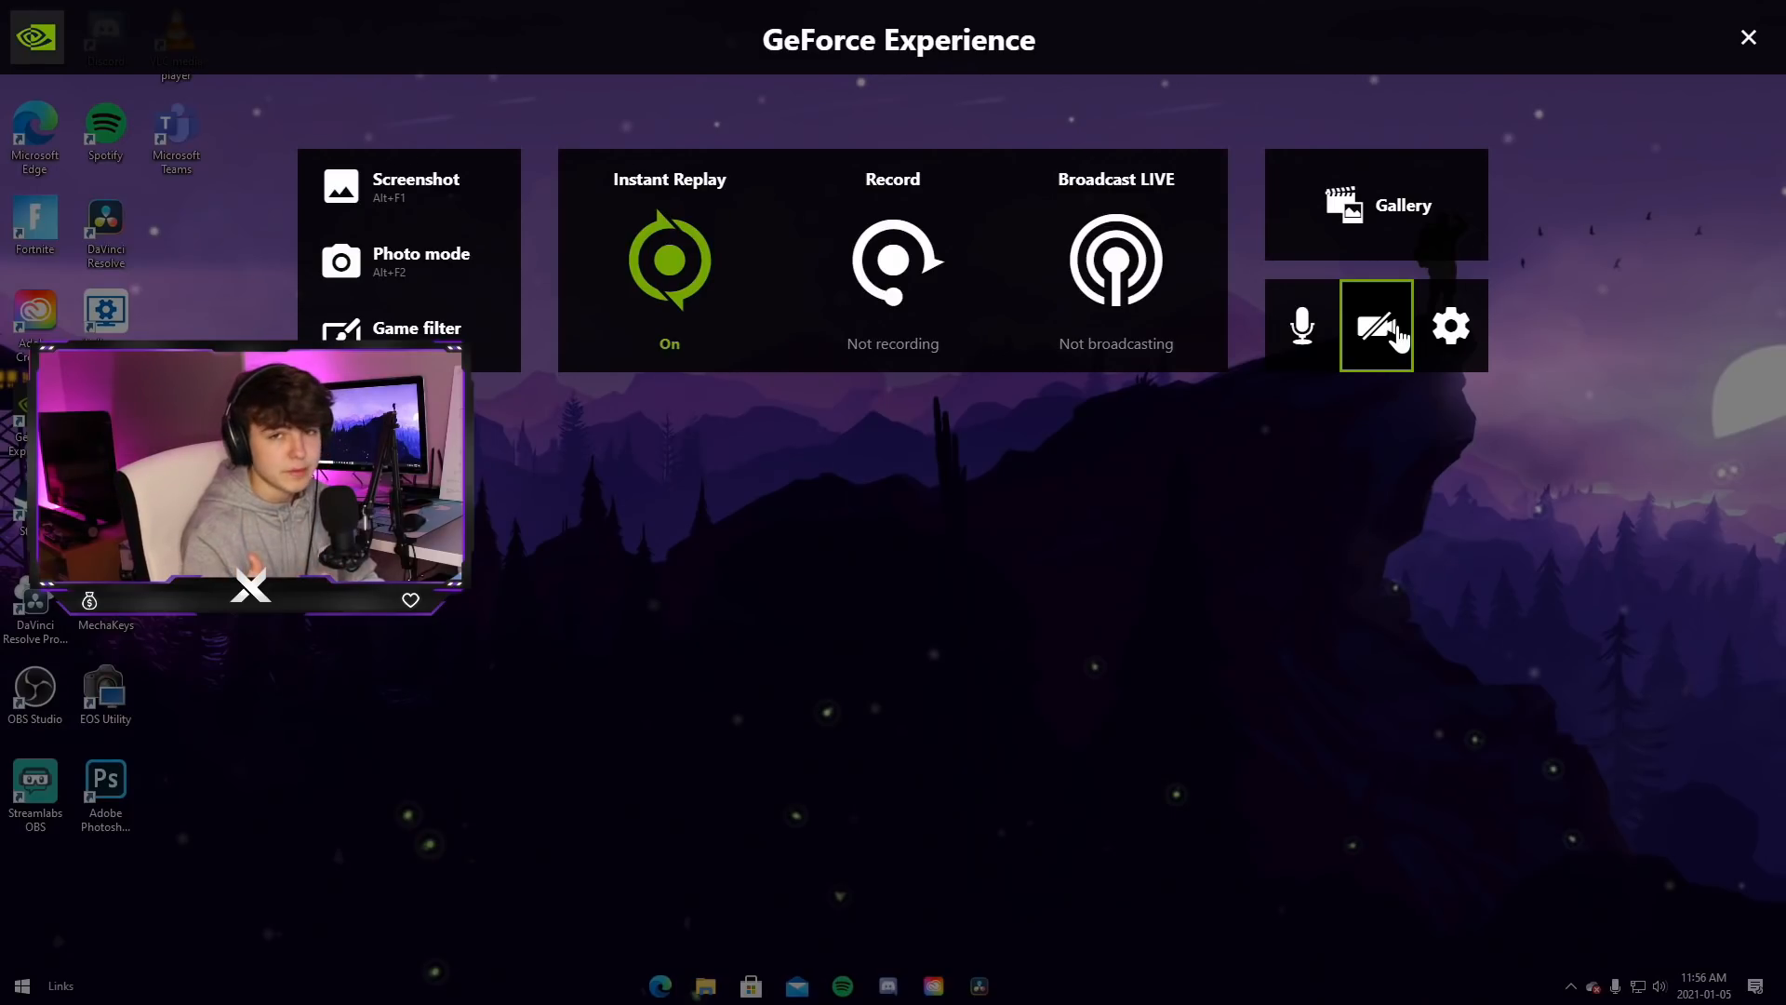
left_click(750, 288)
left_click(697, 394)
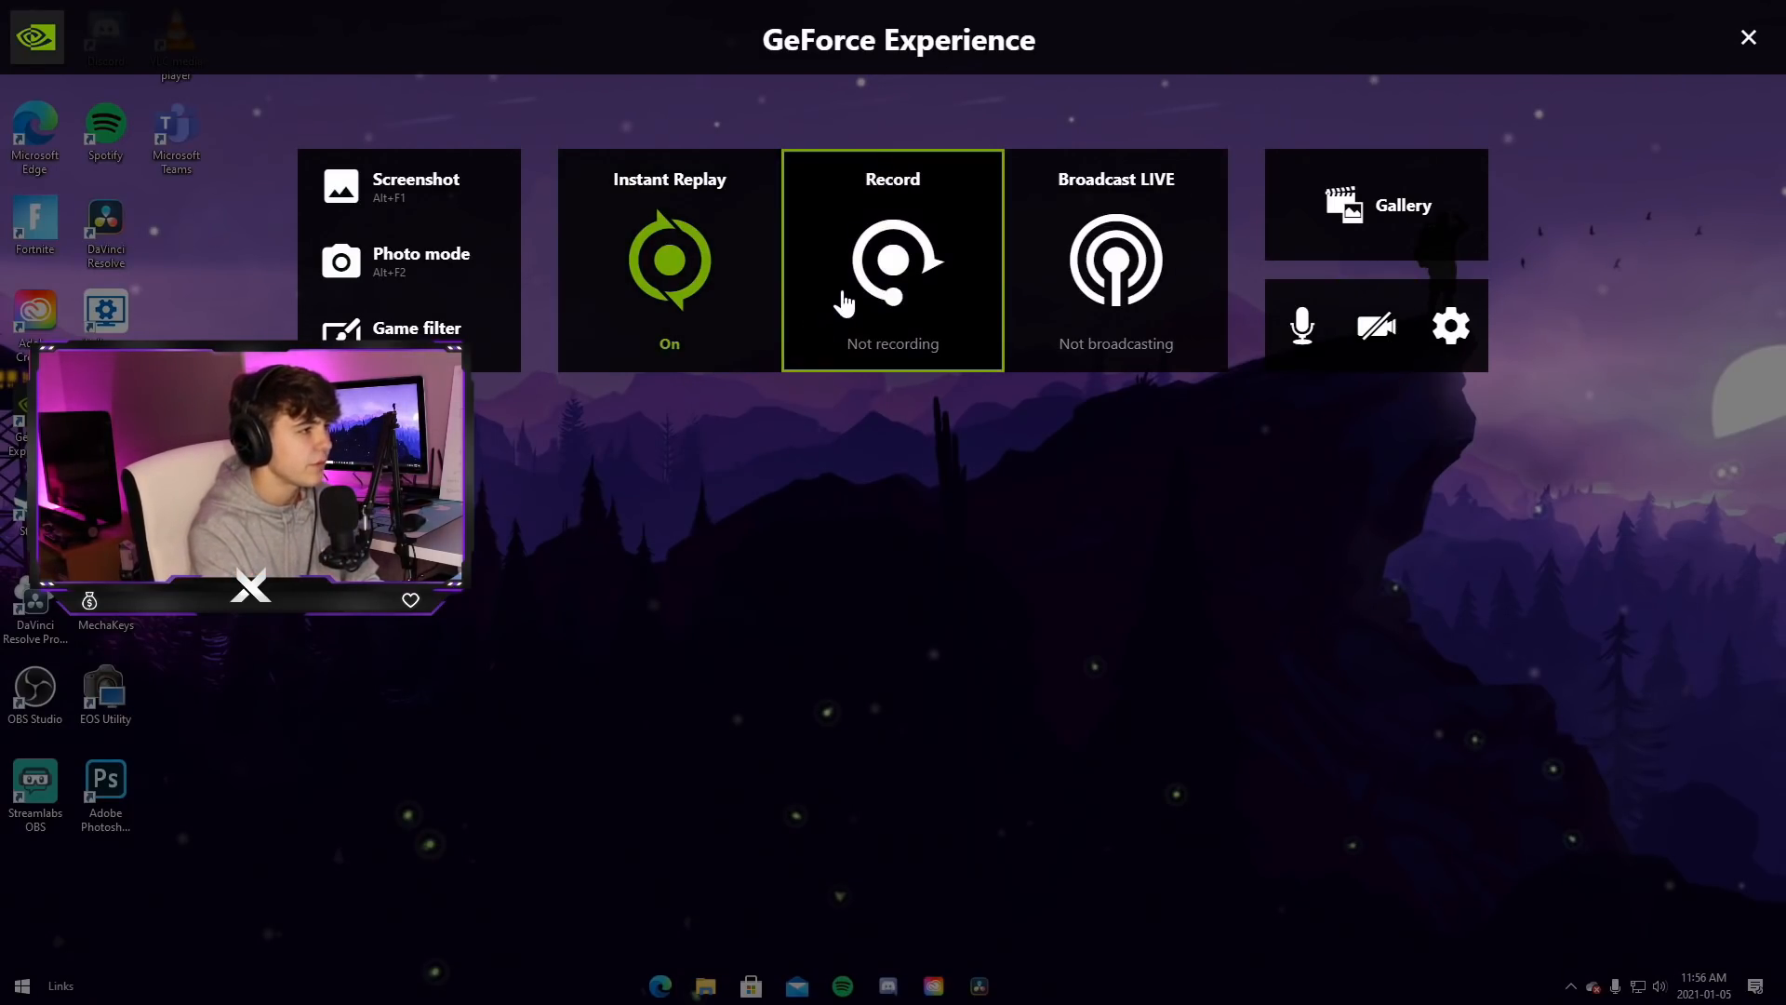
Review the Highlights capture and storage options and the Recordings save locations in the overlay settings
left_click(1451, 335)
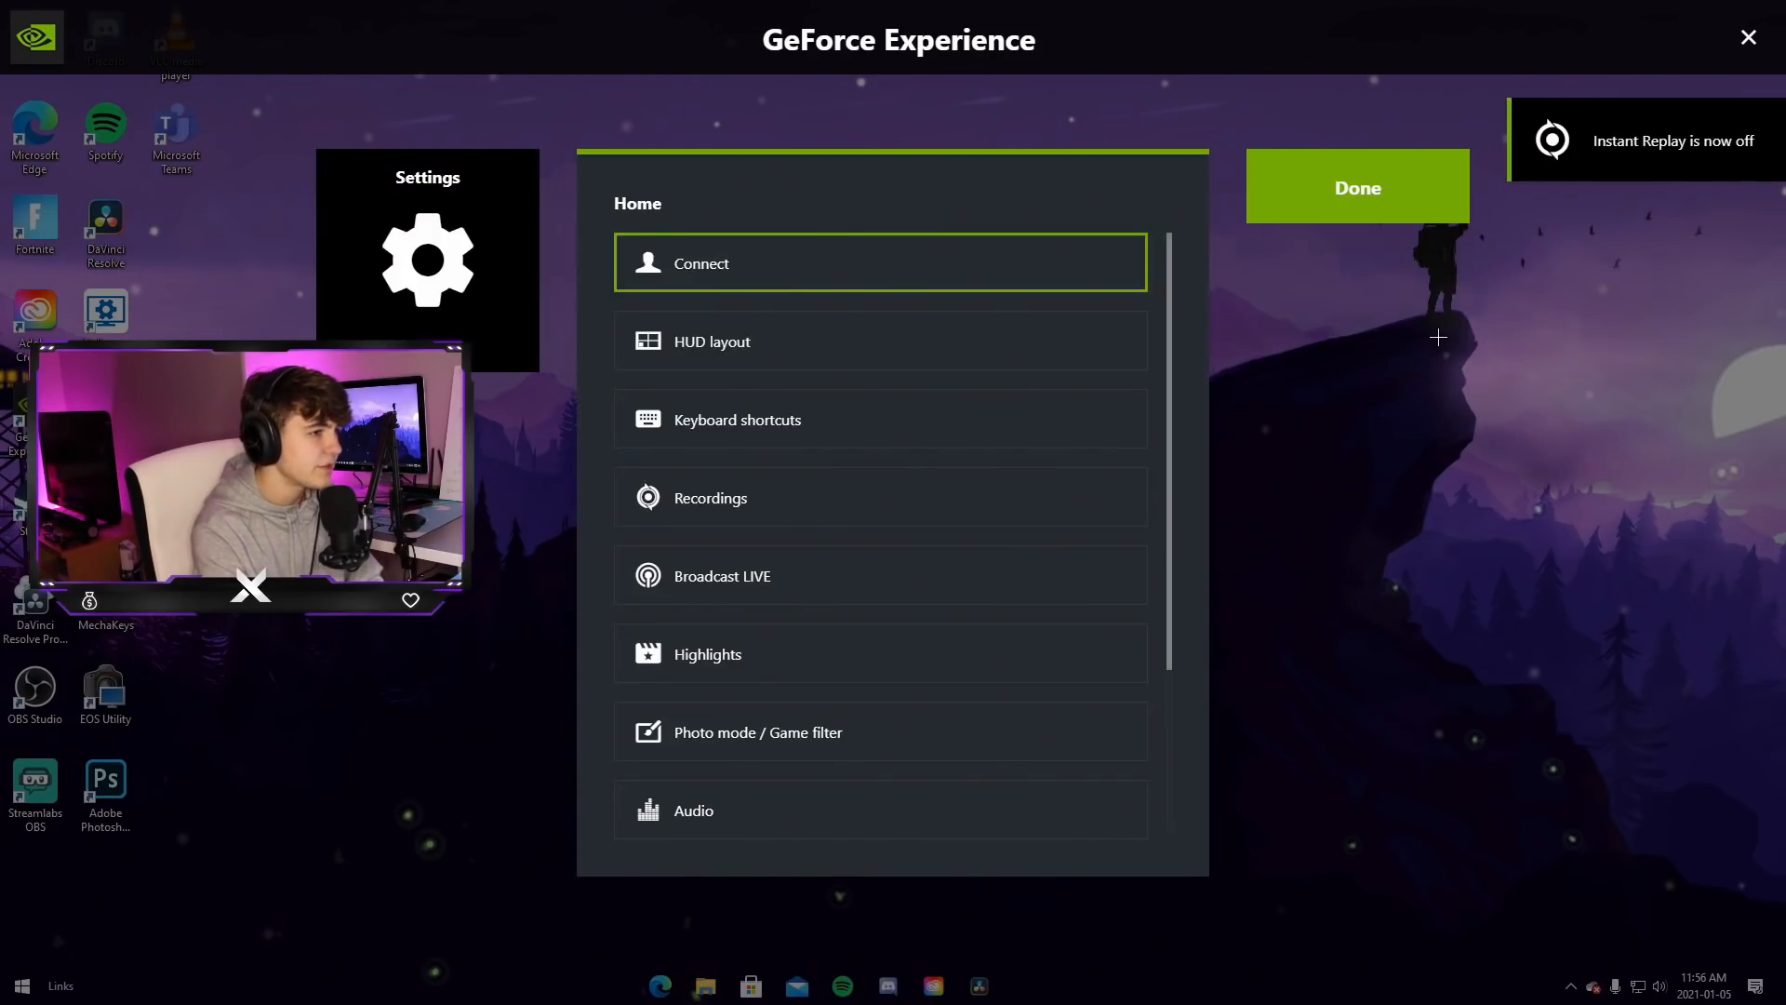
left_click(805, 657)
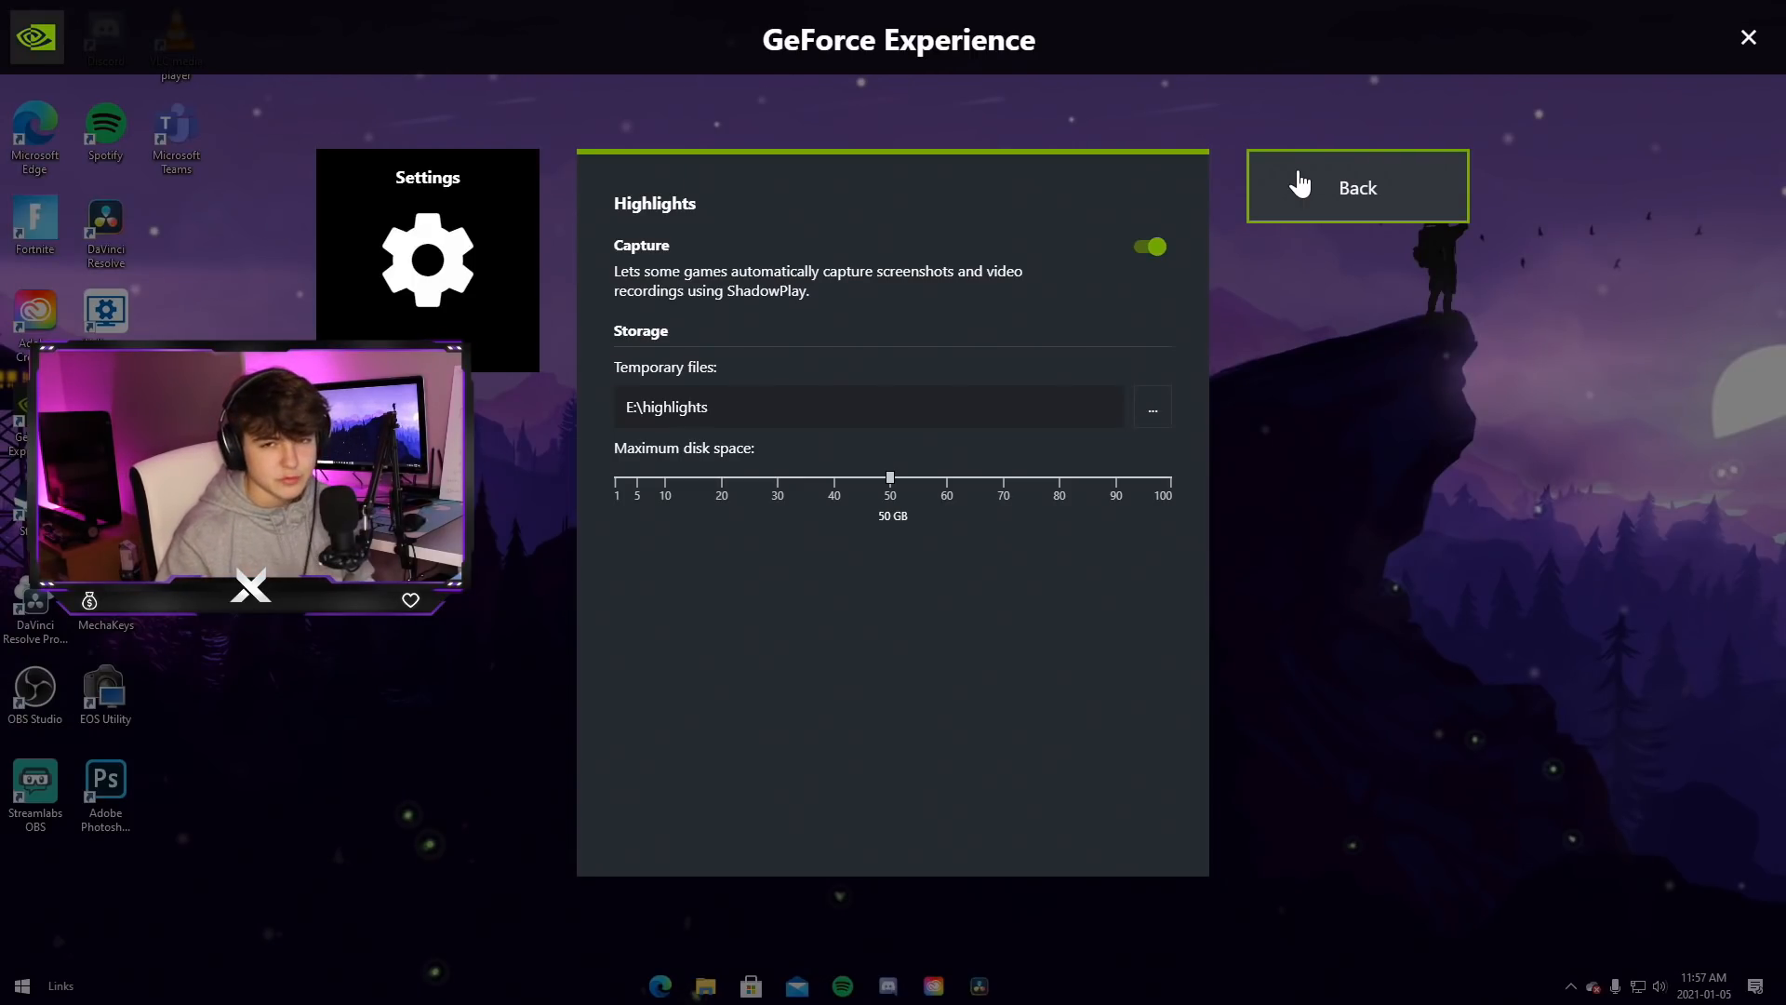
left_click(1300, 183)
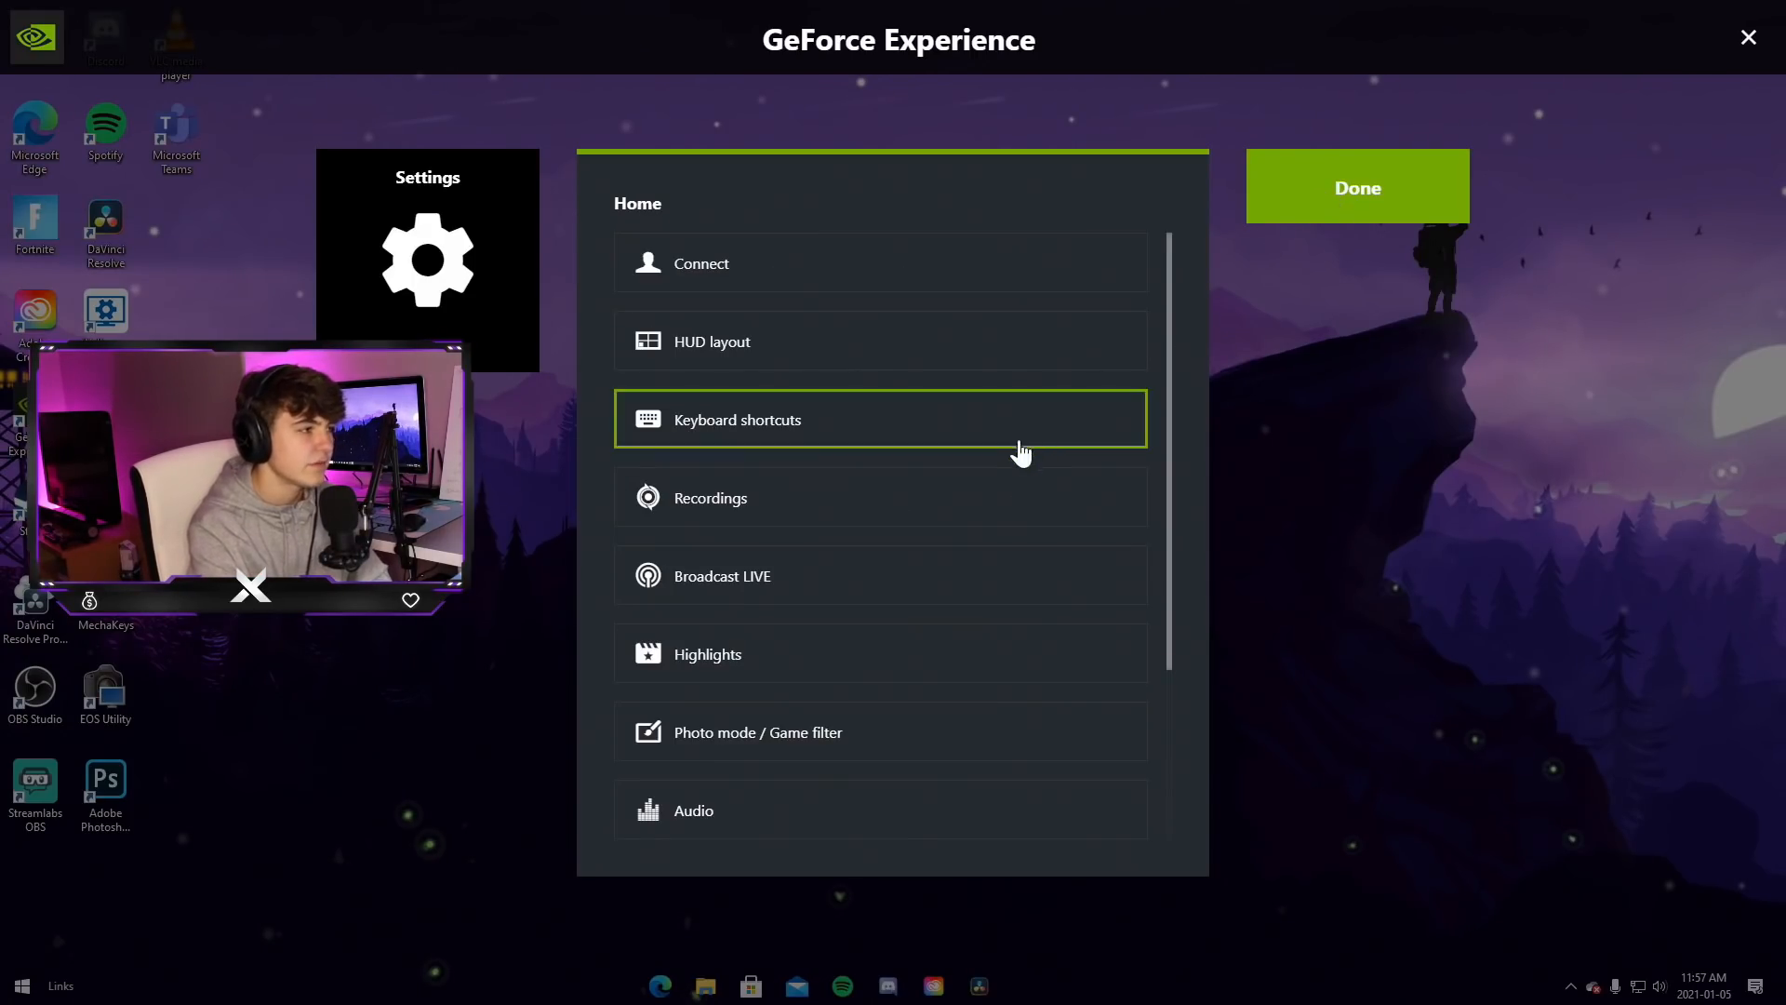
left_click(818, 495)
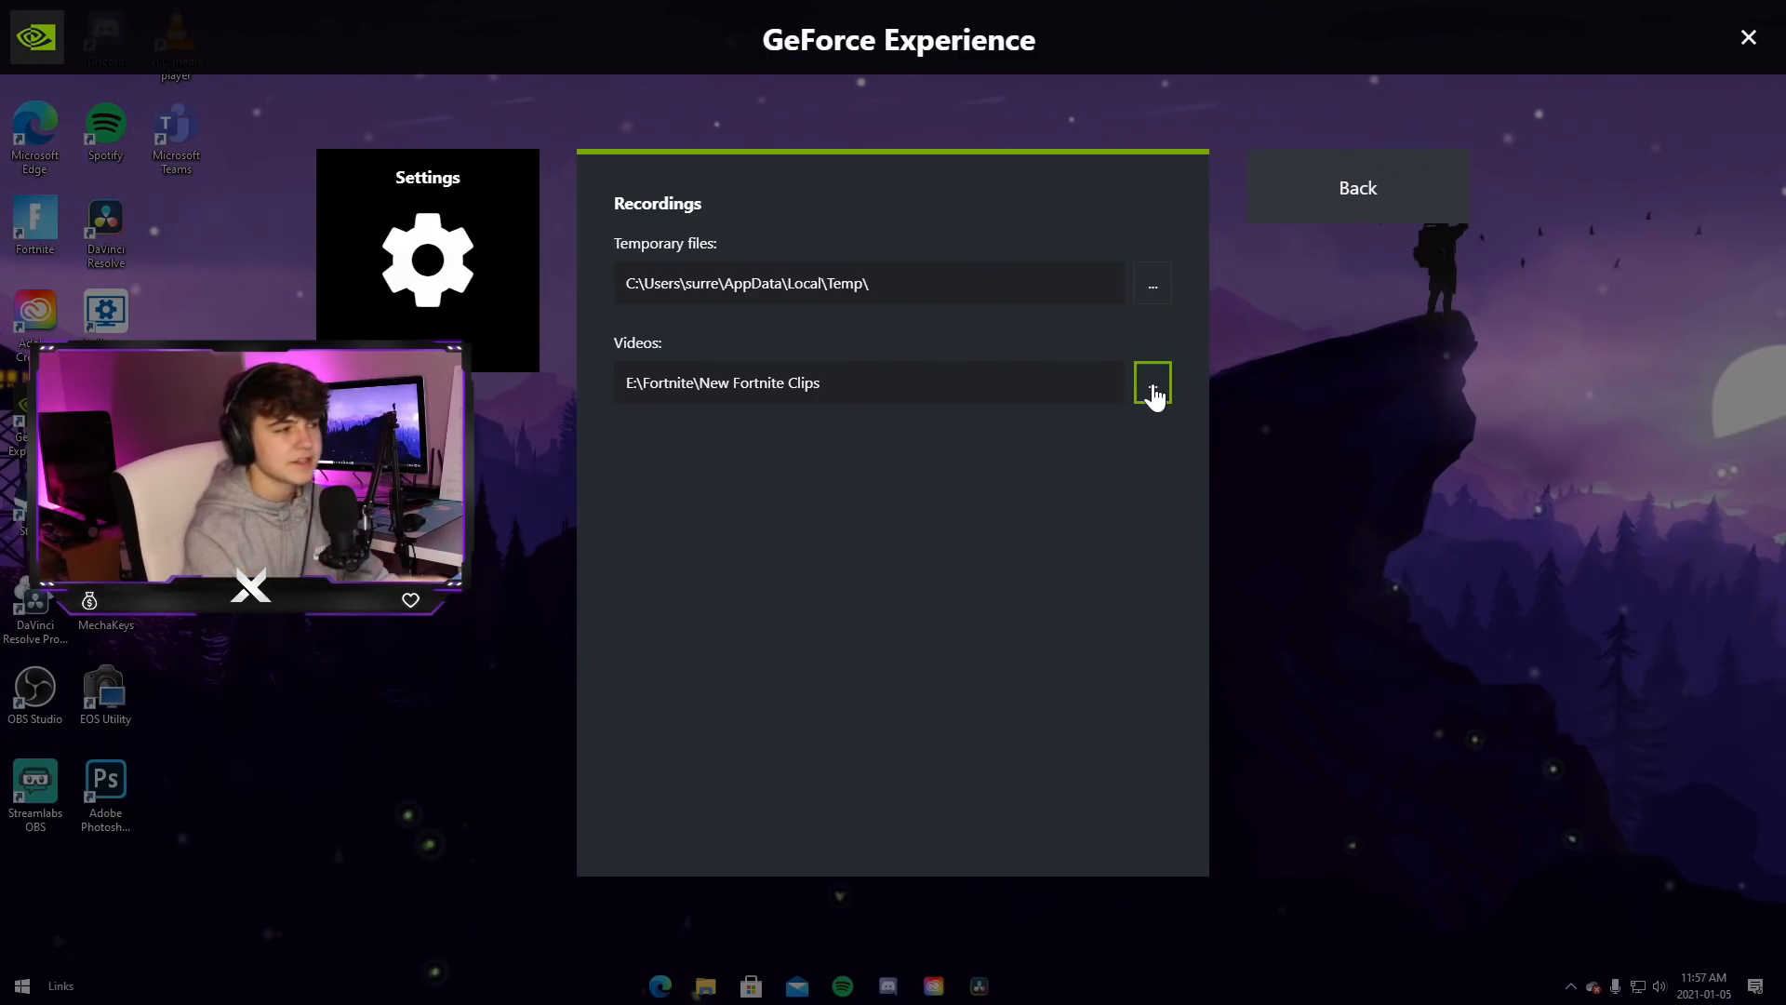
left_click(1326, 188)
In the video capture settings, use a 30-second Instant Replay length, 2160p 4K resolution and 60 FPS
scroll(919, 311, "down", 3)
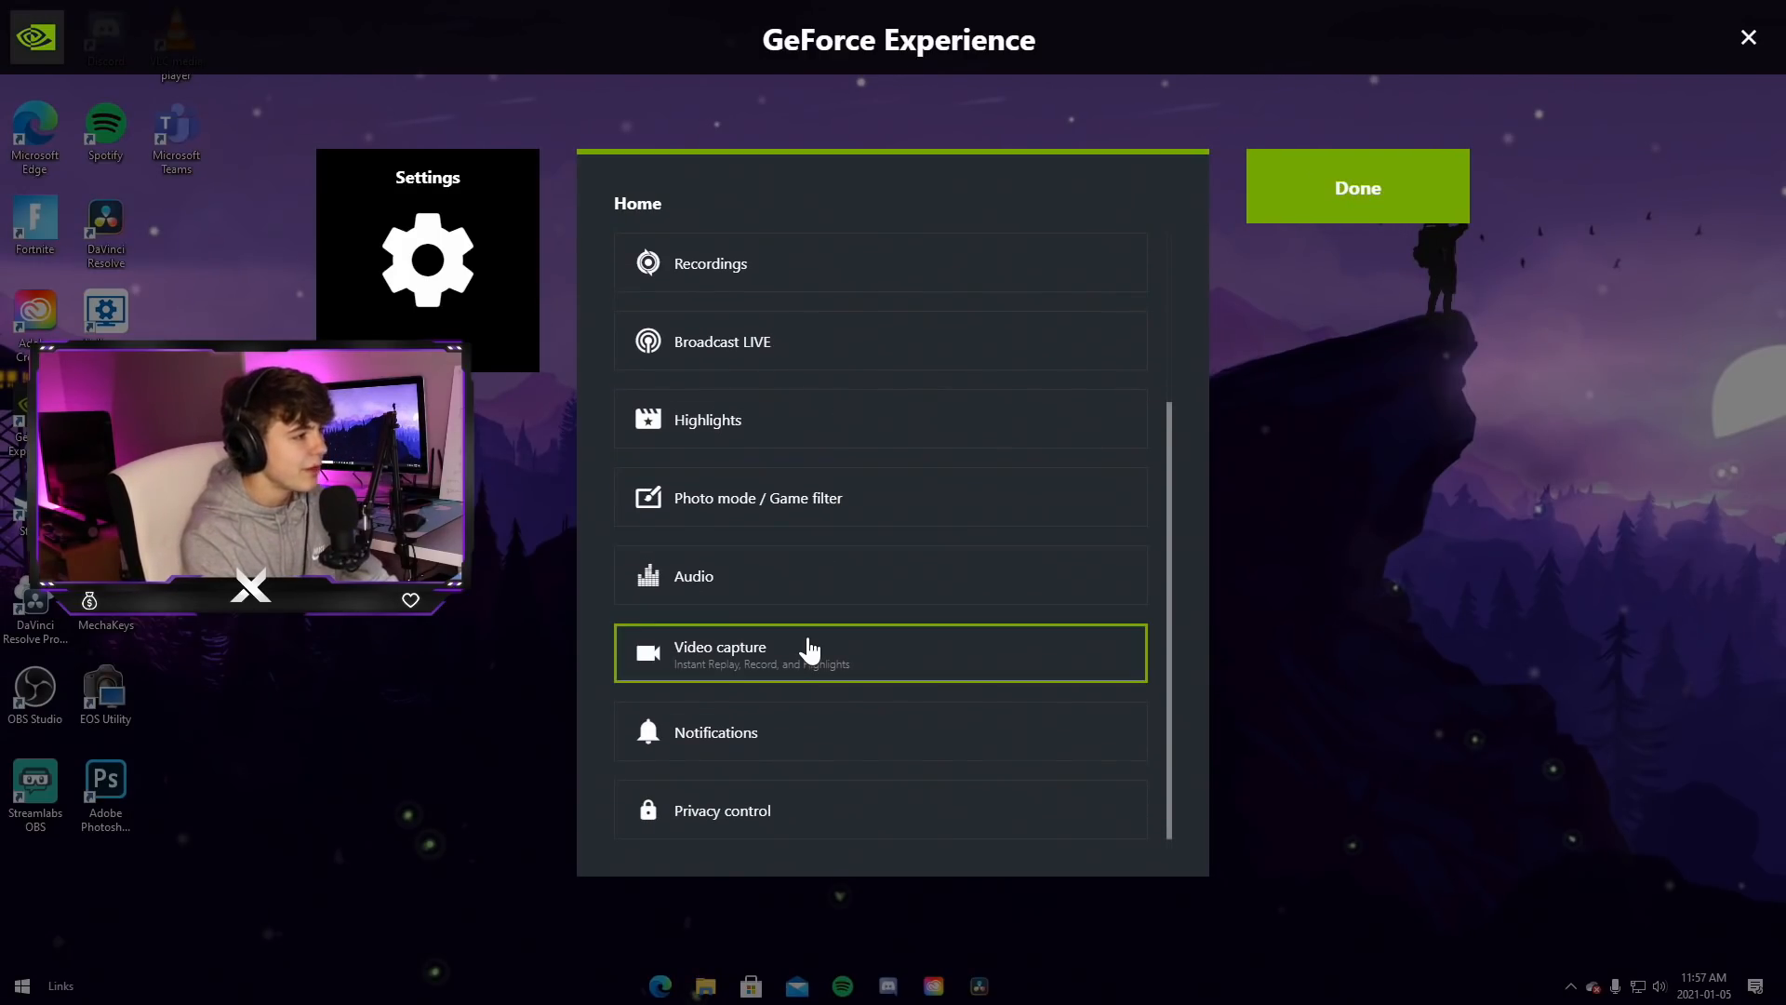
left_click(800, 656)
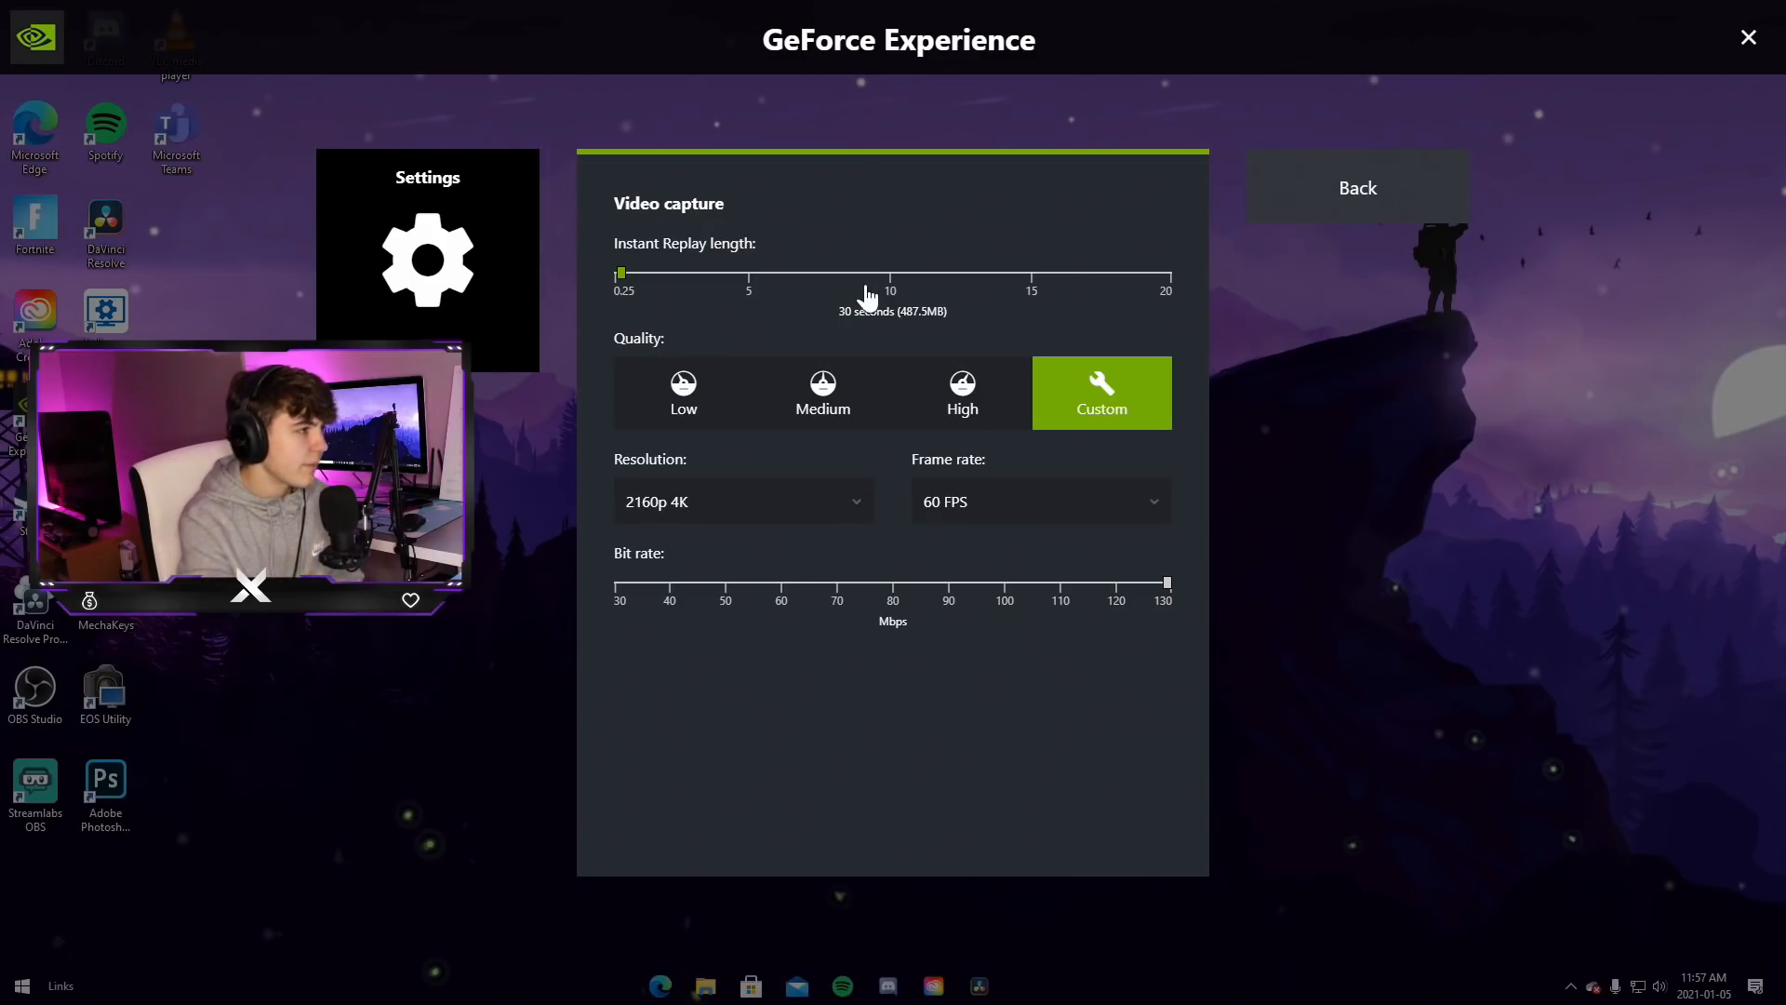
mouse_move(622, 275)
left_mouse_down()
mouse_move(550, 272)
mouse_move(622, 291)
left_mouse_up()
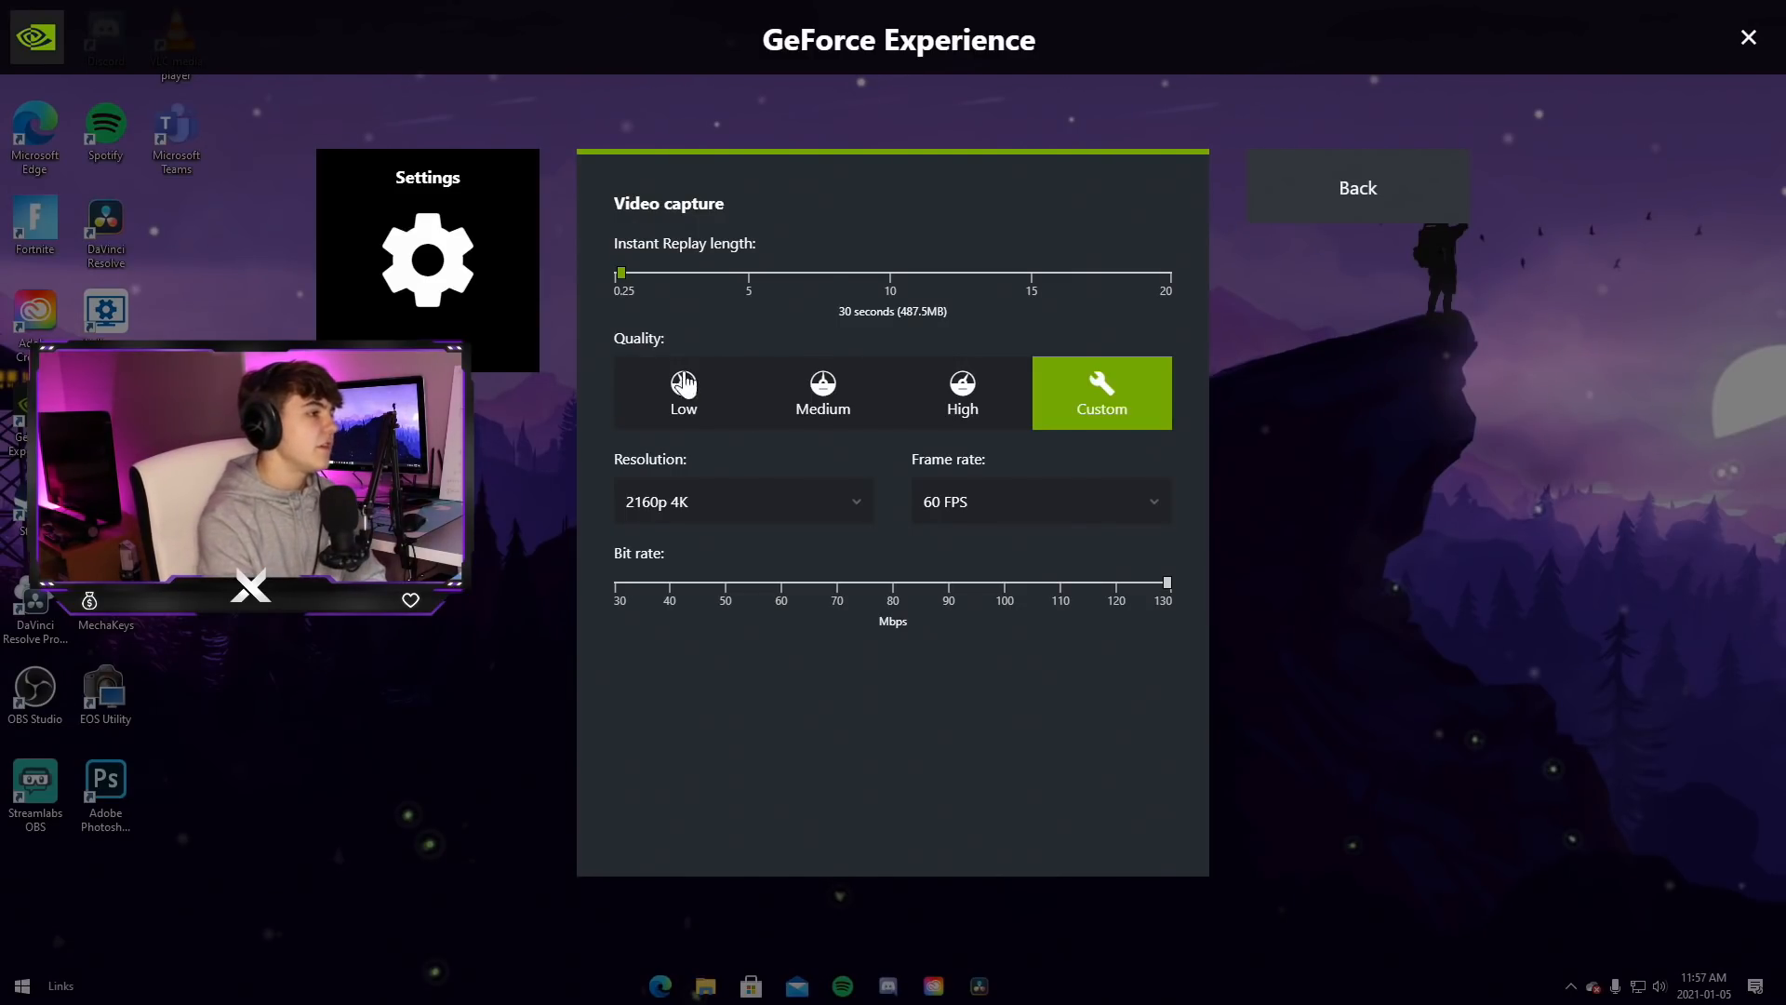
left_click(712, 521)
left_click(748, 503)
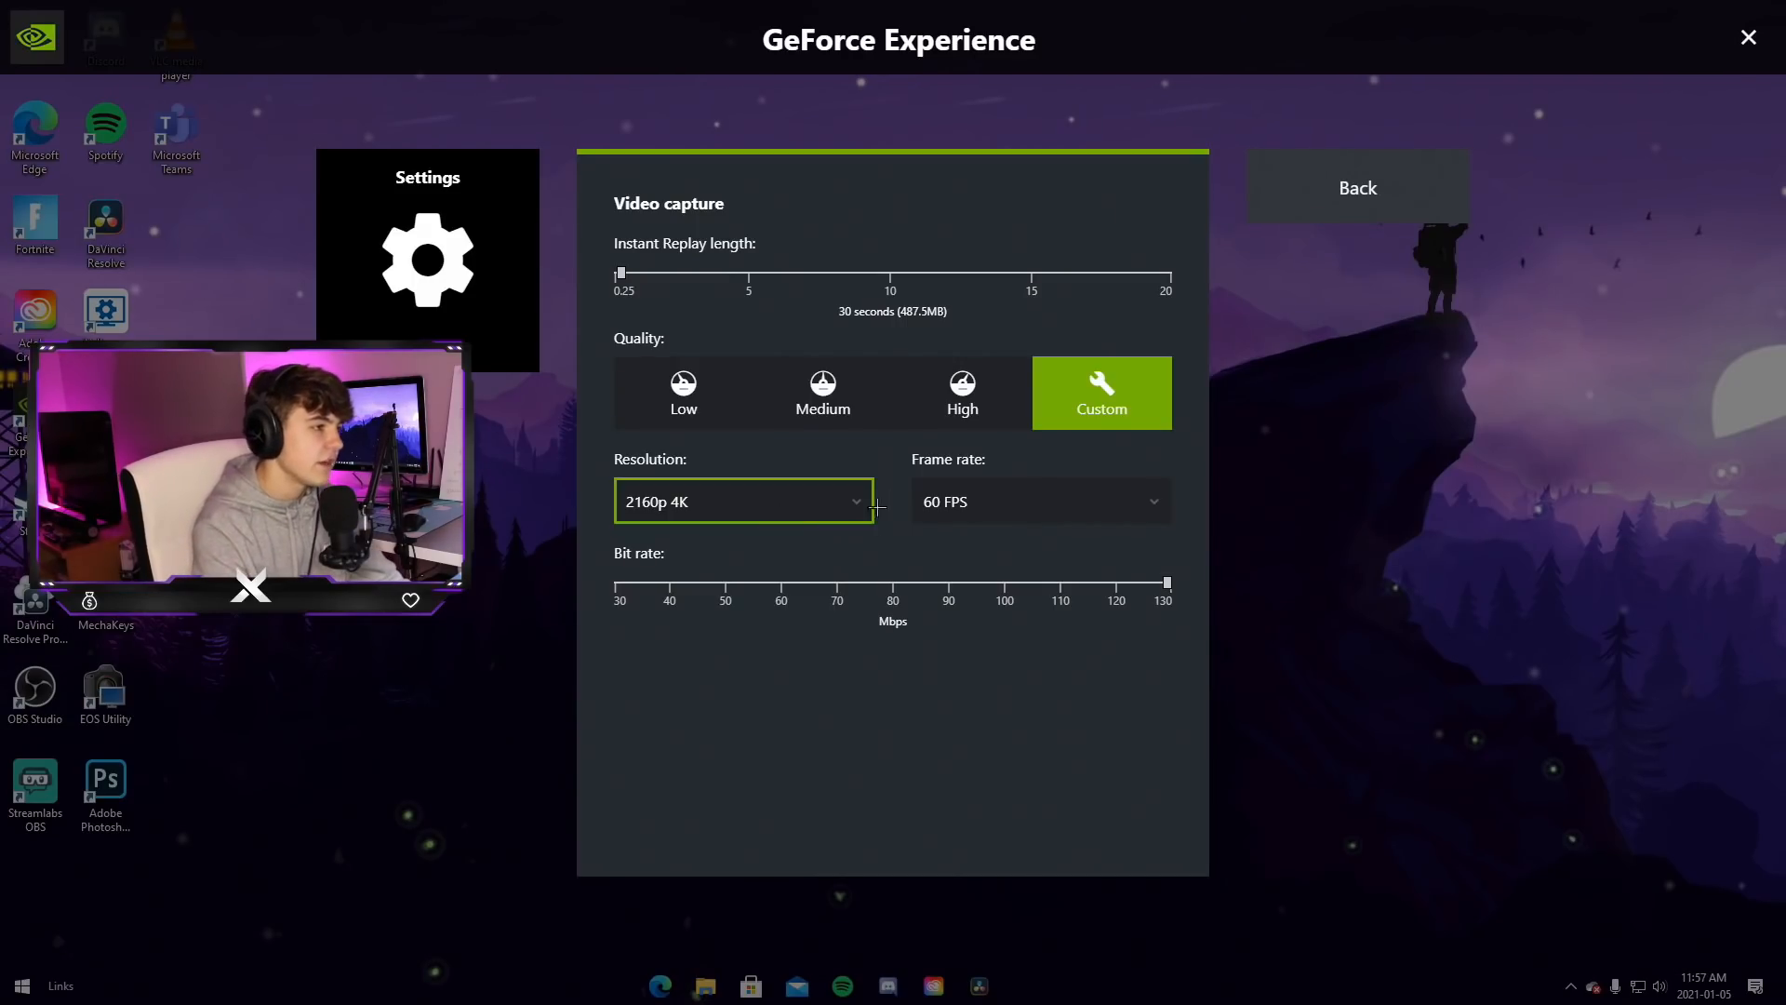
left_click(978, 504)
left_click(963, 540)
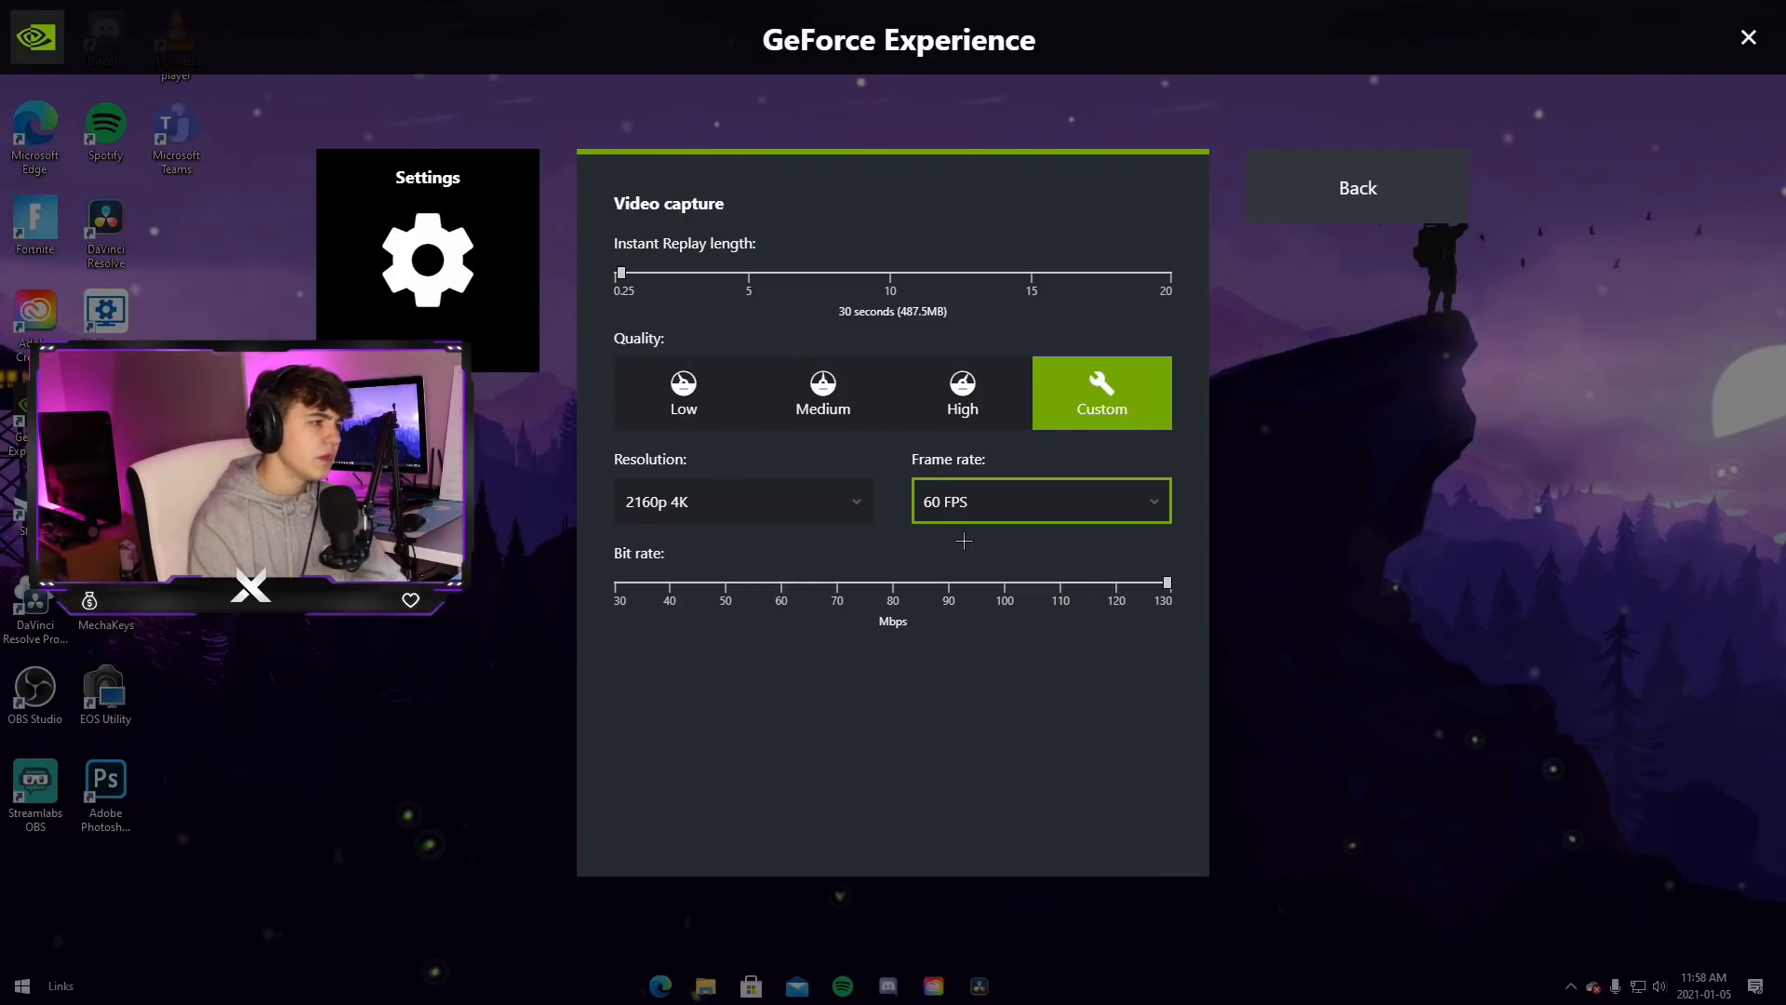
Switch the capture resolution to 1080p HD and back to 2160p 4K
left_click(730, 518)
left_click(672, 569)
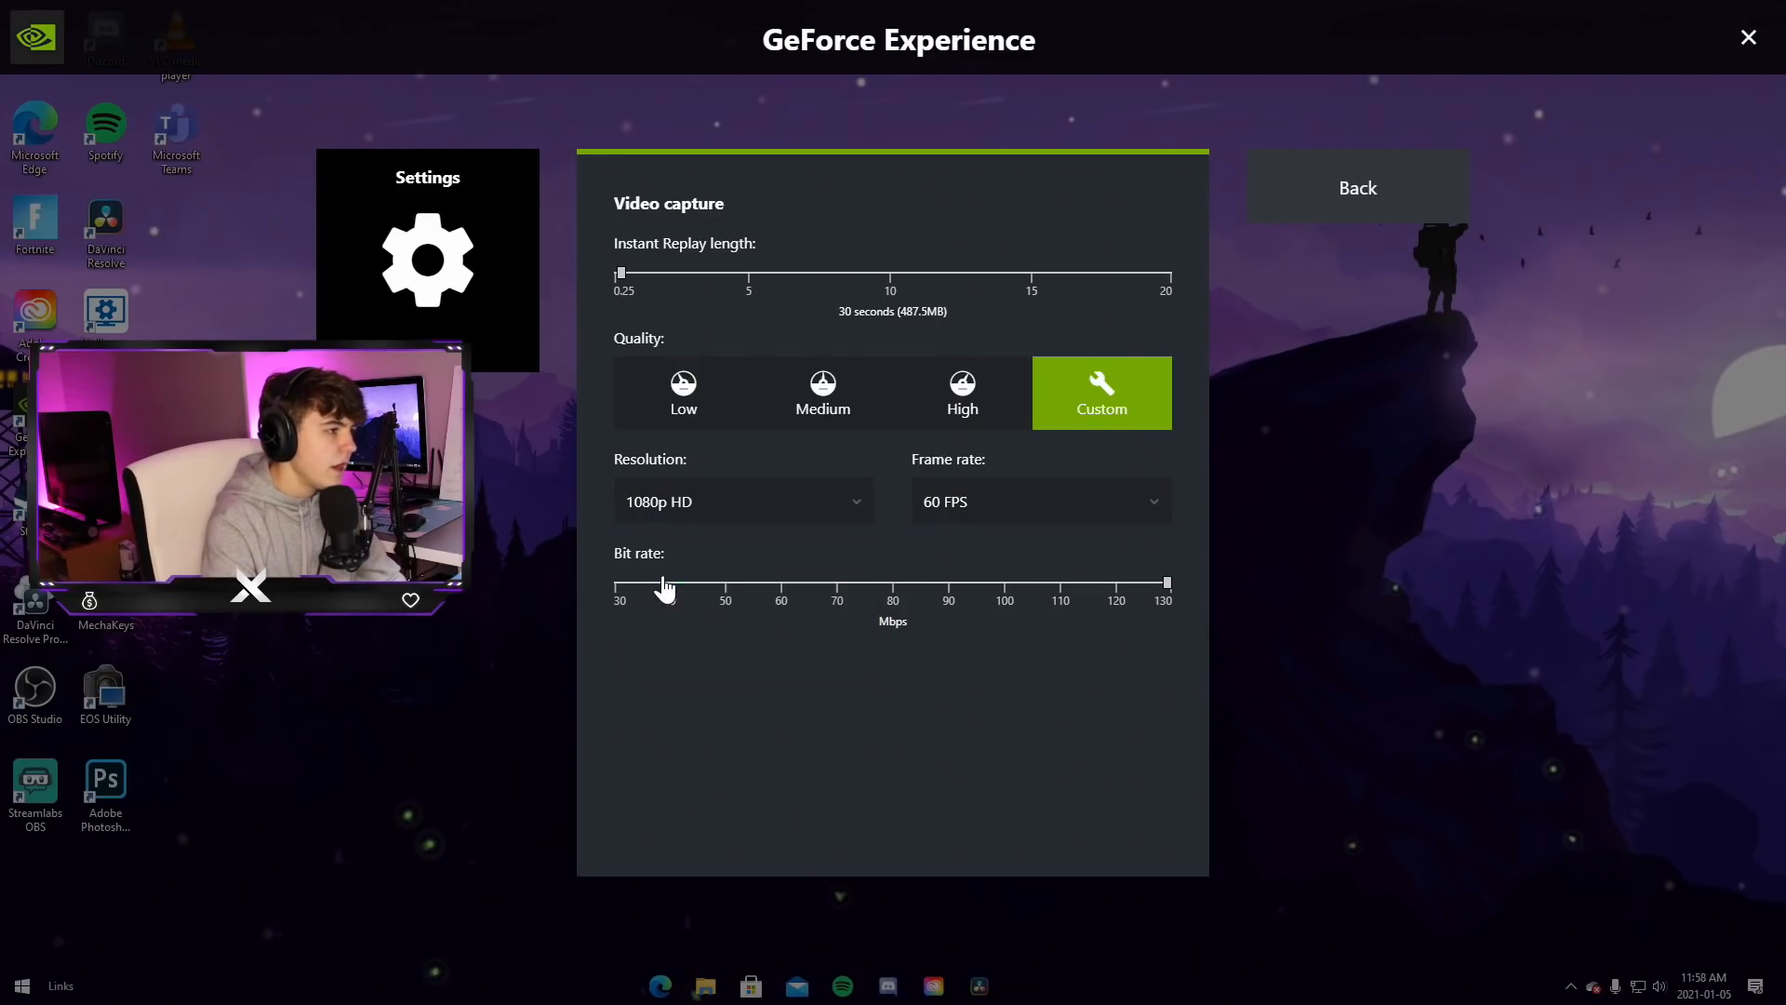
left_click(792, 520)
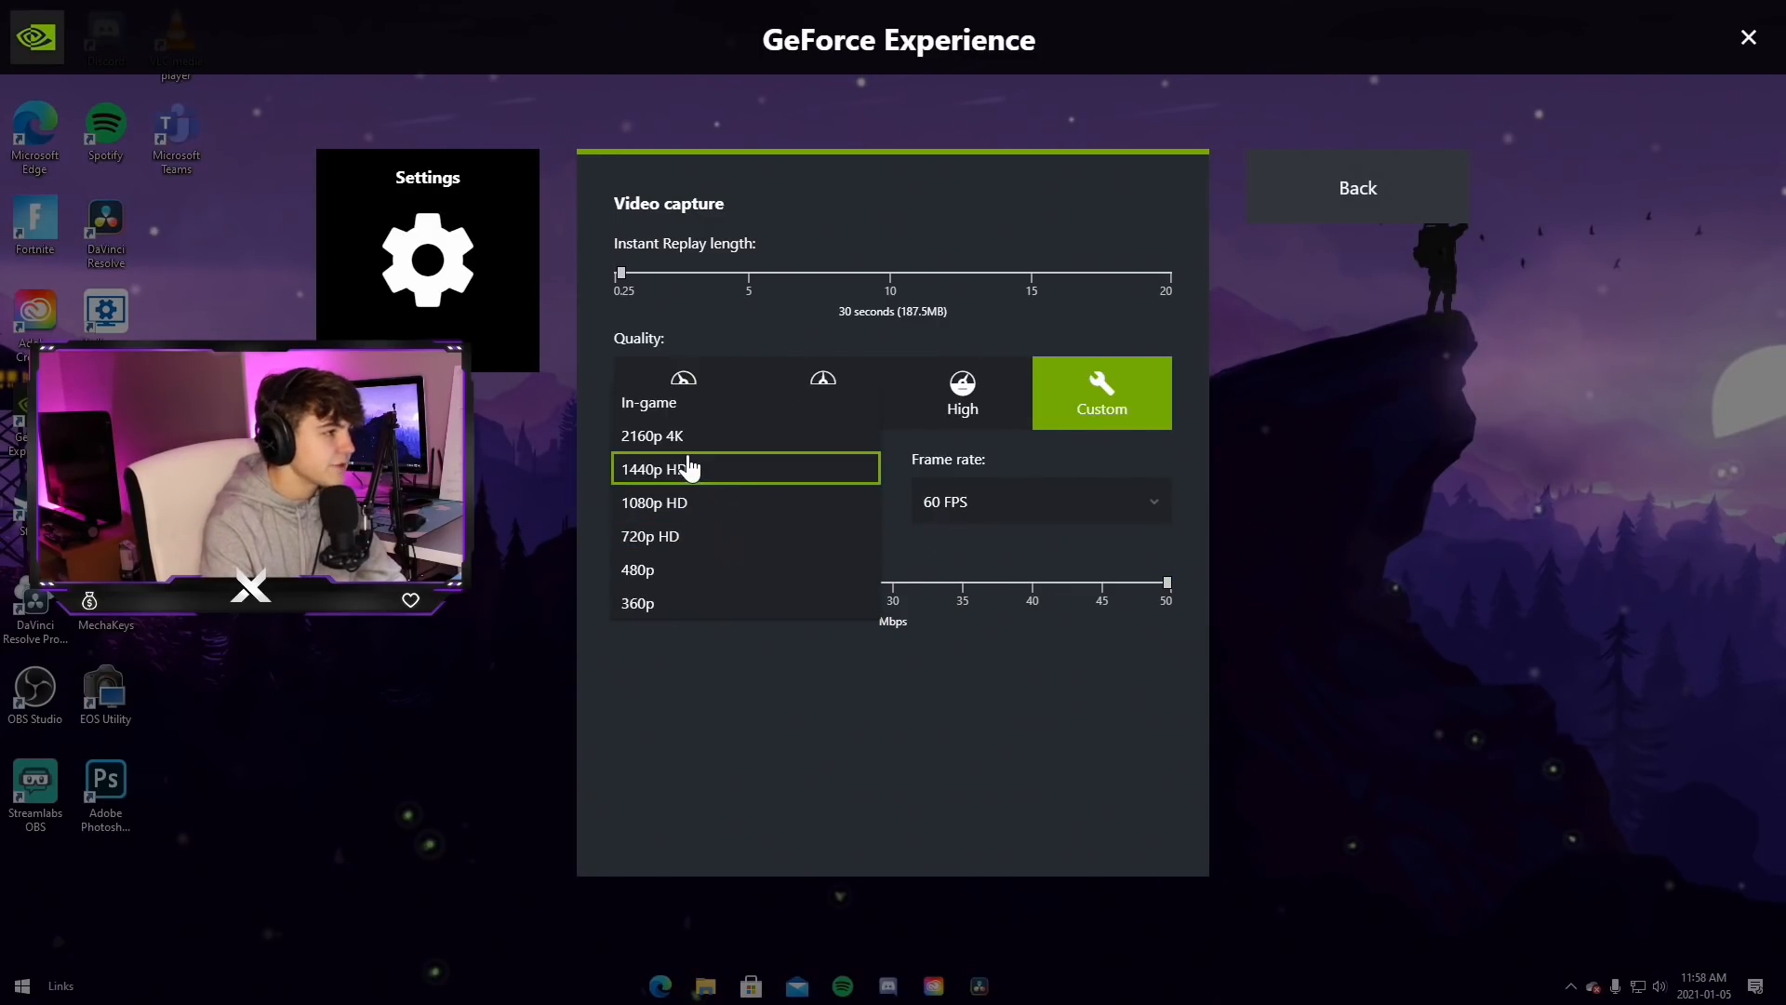
left_click(688, 448)
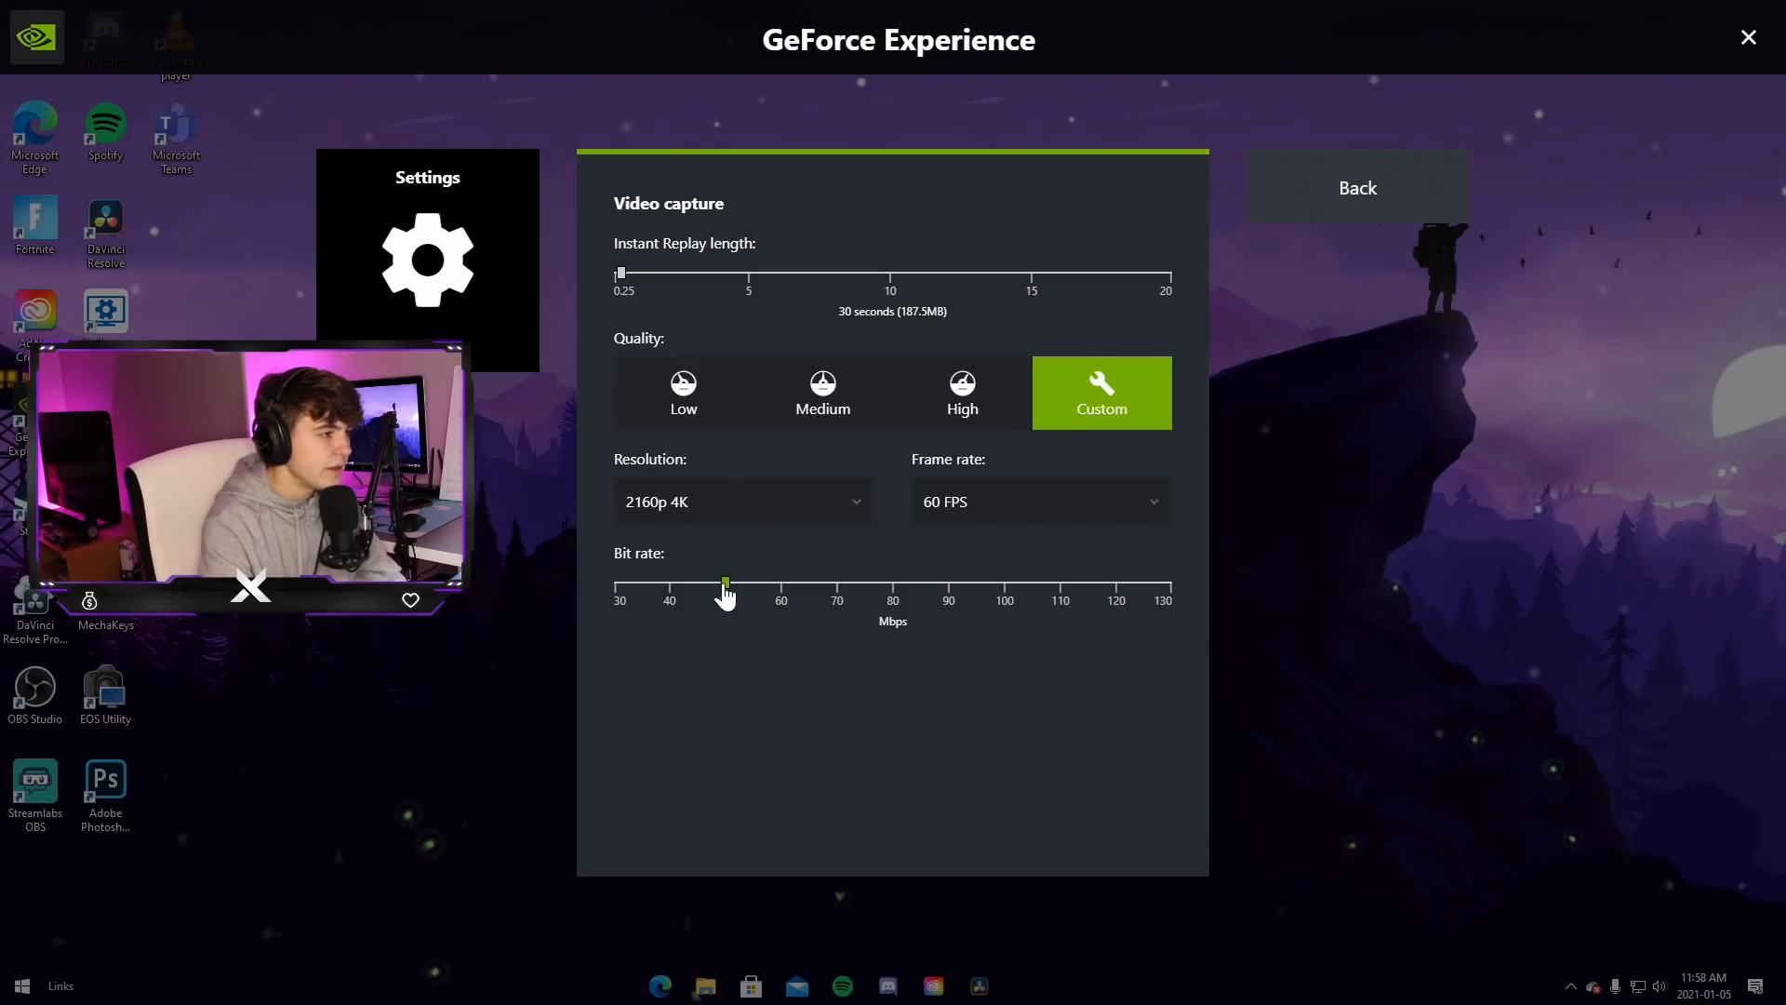
Set the video capture bit rate to the maximum of 130 Mbps and return to the overlay's main settings
left_click_drag(726, 584, 976, 584)
left_click_drag(1095, 615, 1223, 607)
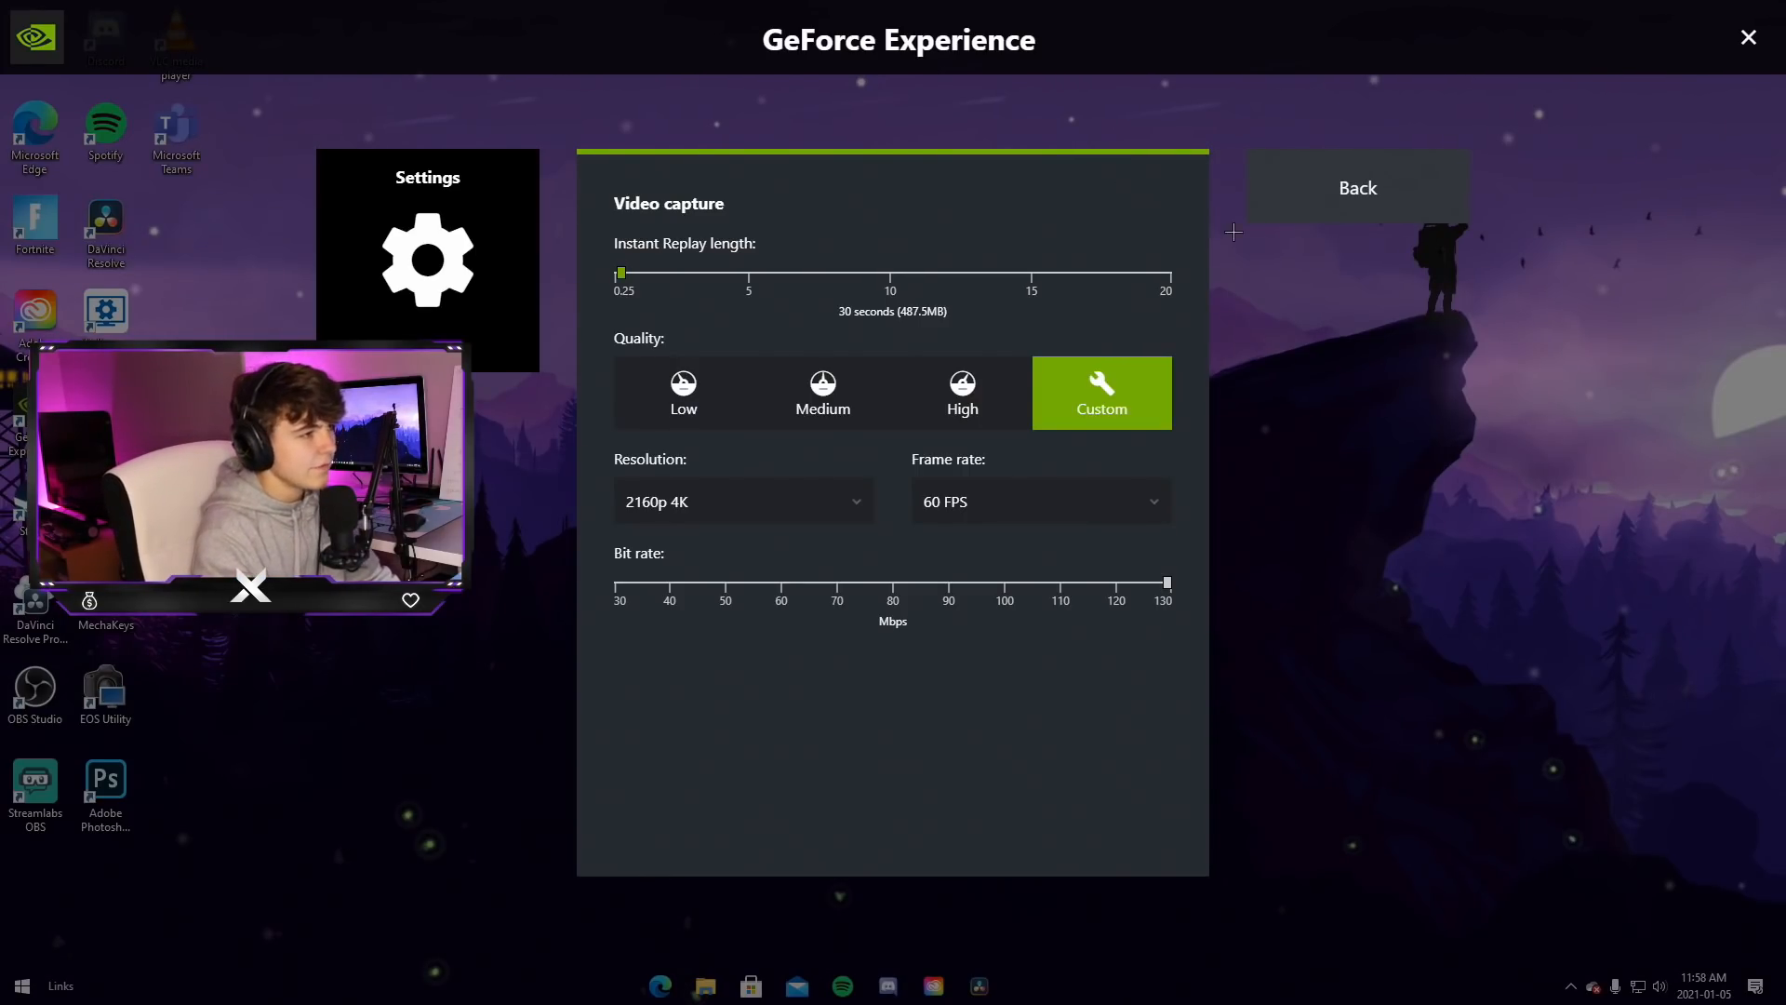
left_click(1328, 189)
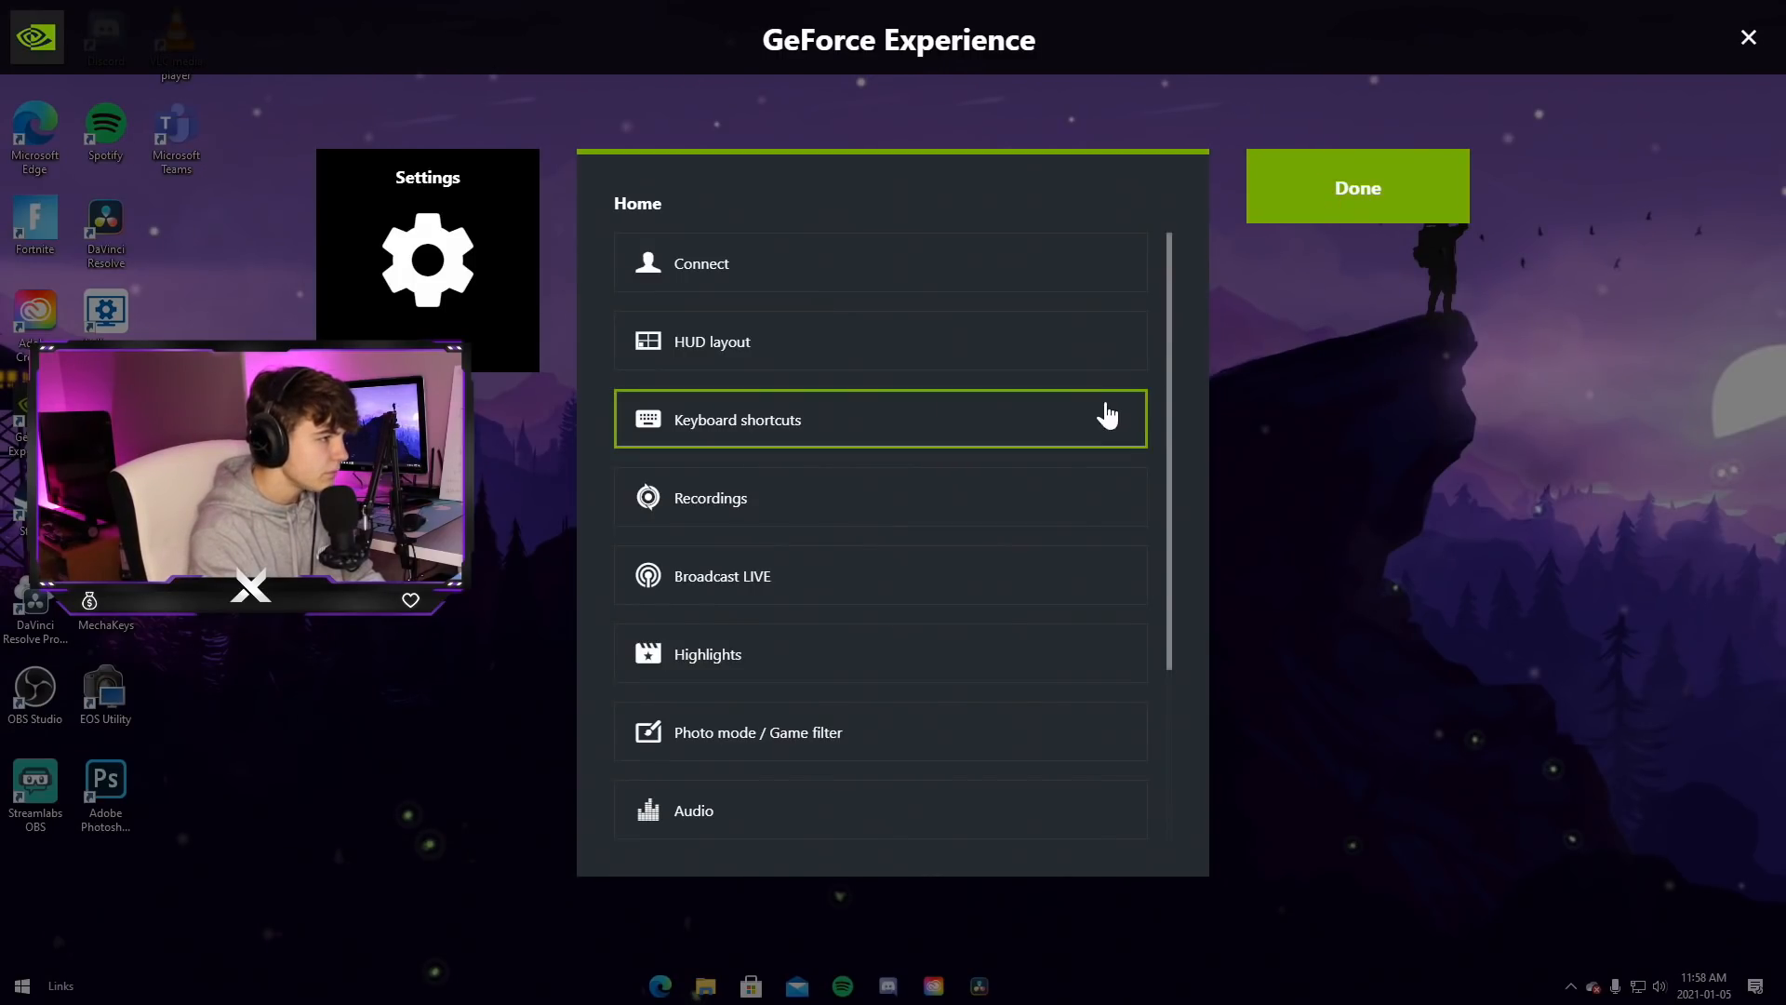
Review the overlay's keyboard shortcuts for general, capture, recording and broadcasting functions
left_click(909, 444)
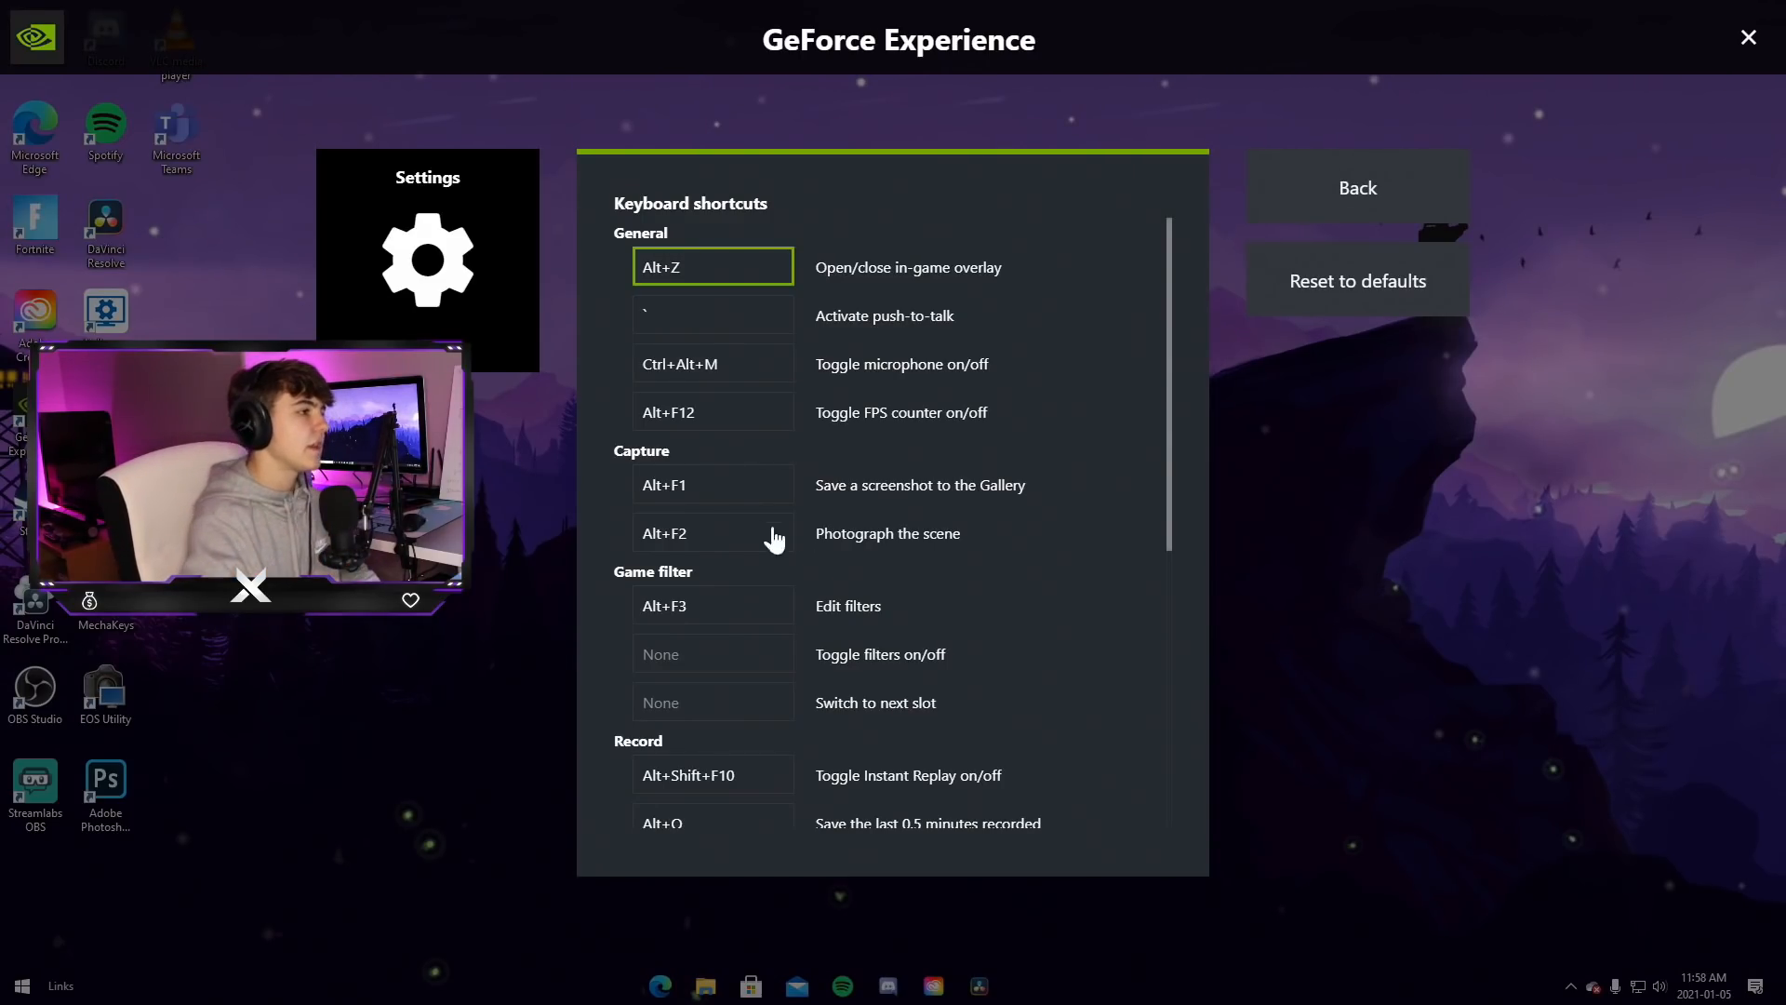
scroll(819, 562, "down", 5)
scroll(835, 574, "down", 2)
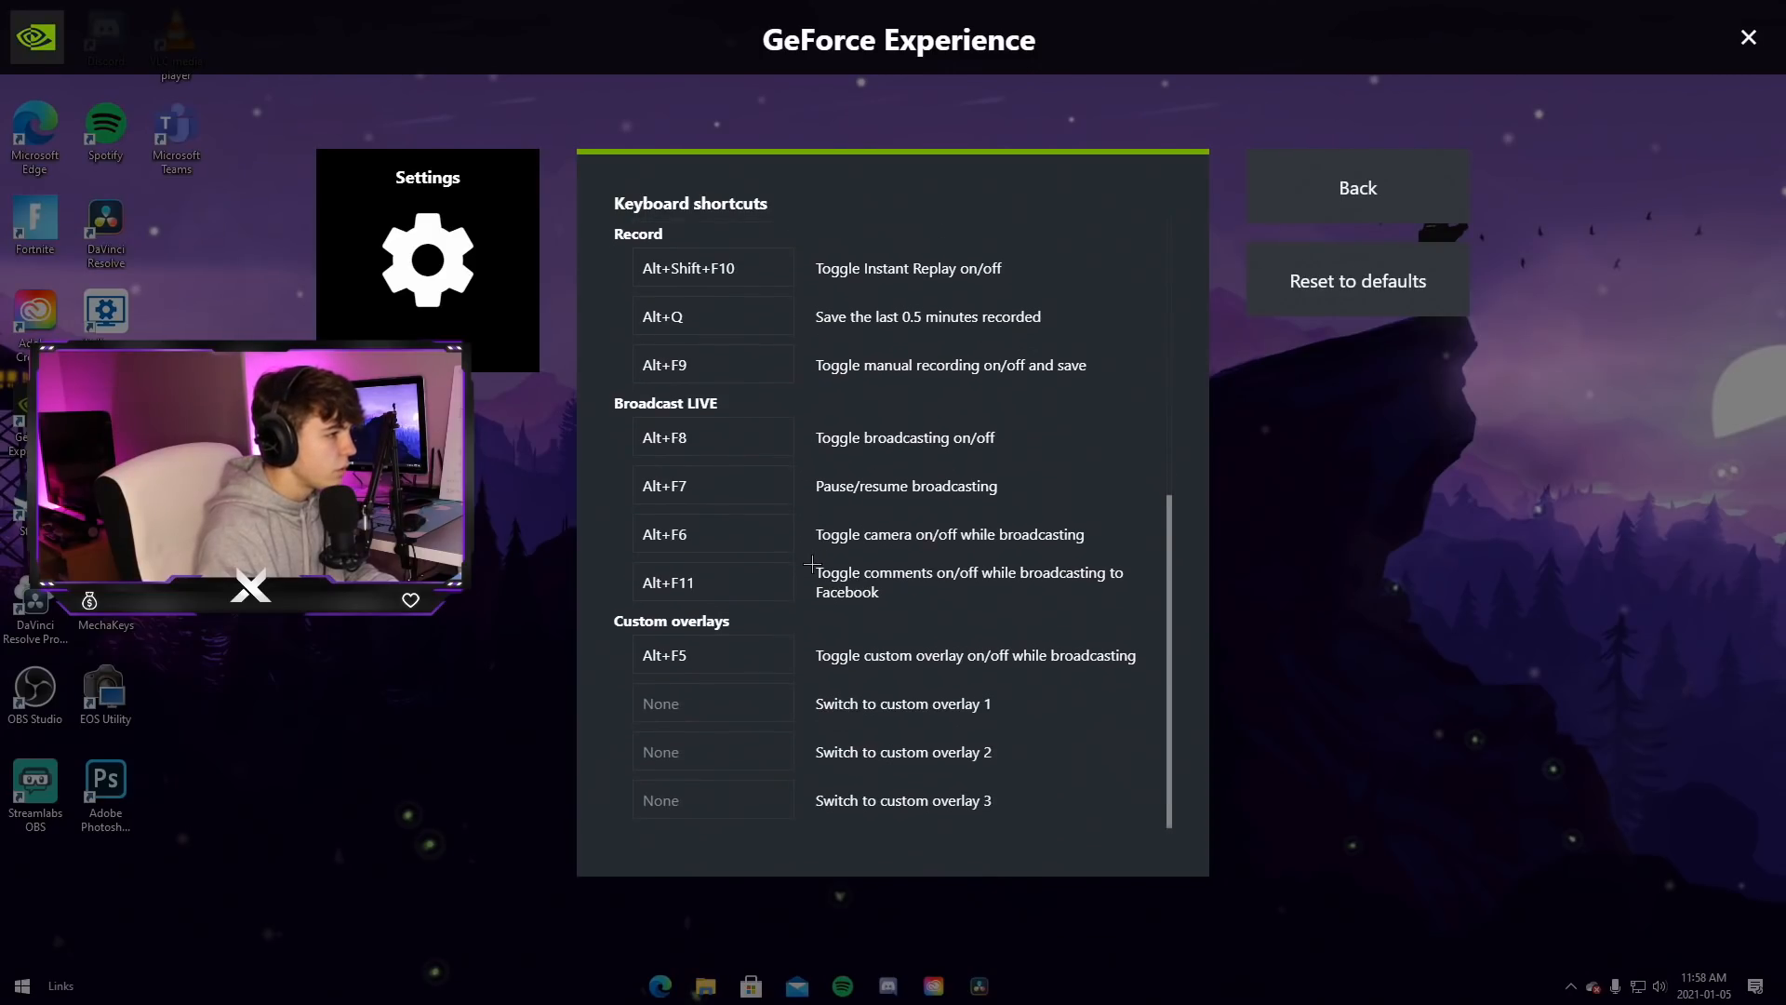
scroll(834, 574, "up", 1)
scroll(610, 323, "up", 6)
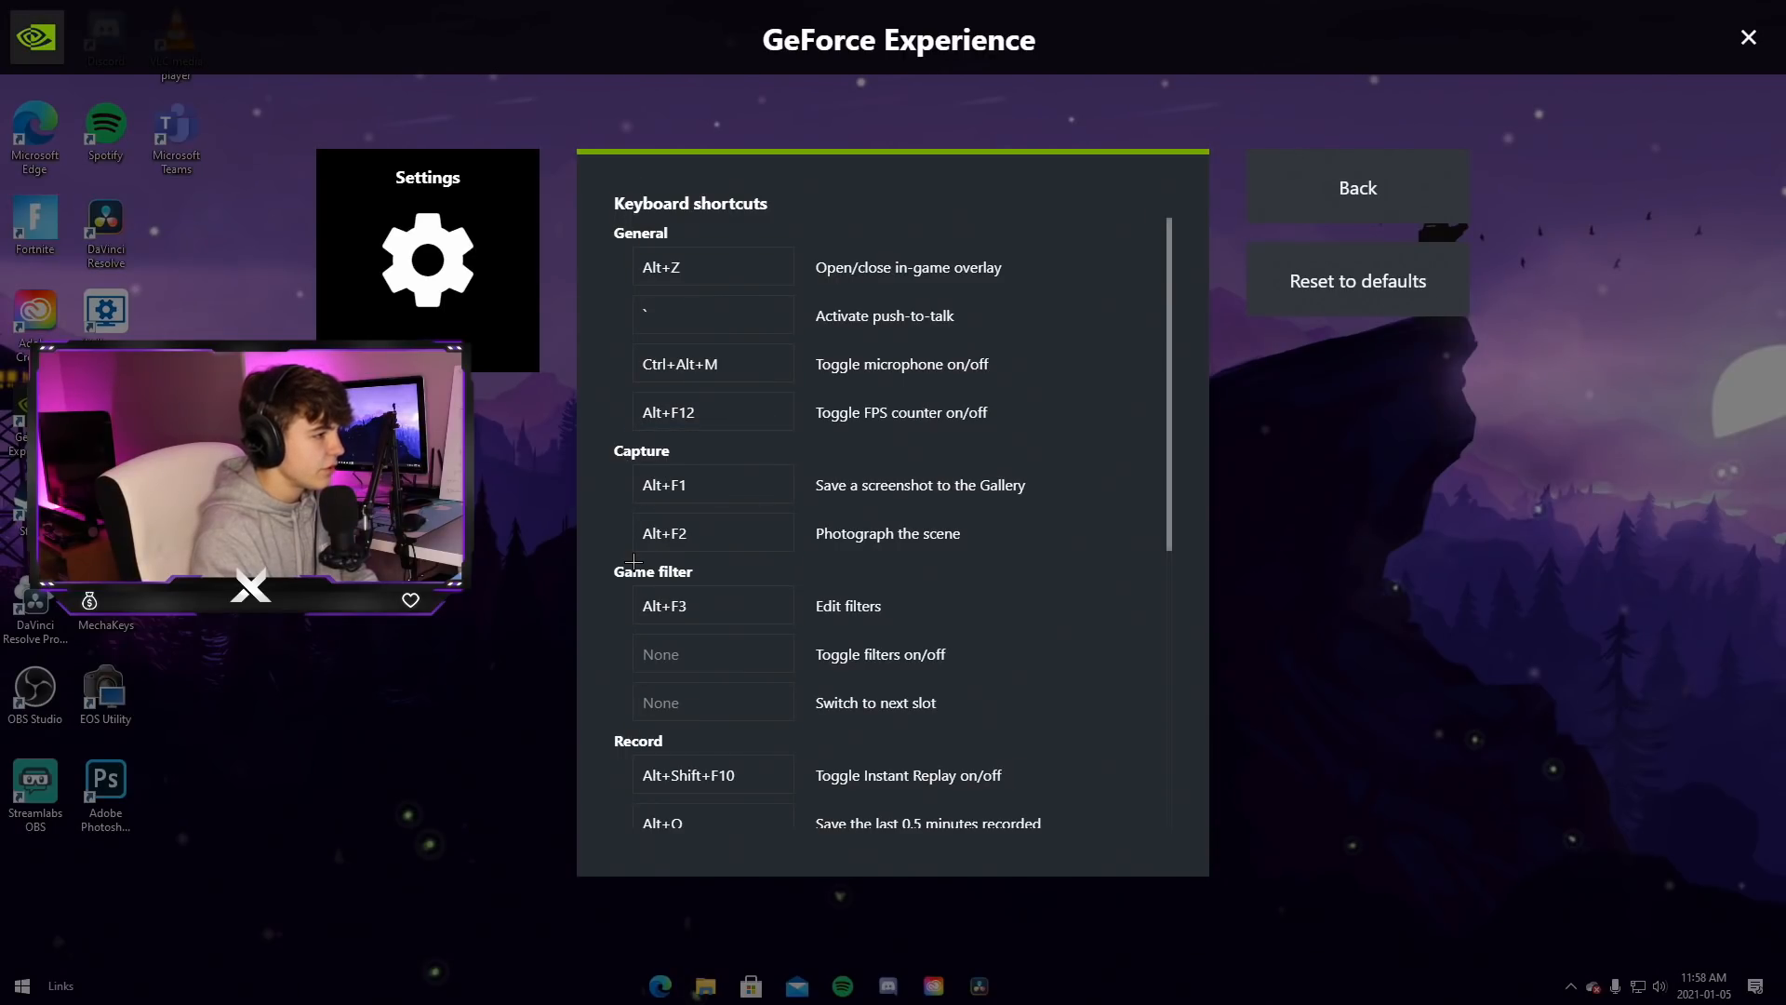
scroll(746, 679, "down", 4)
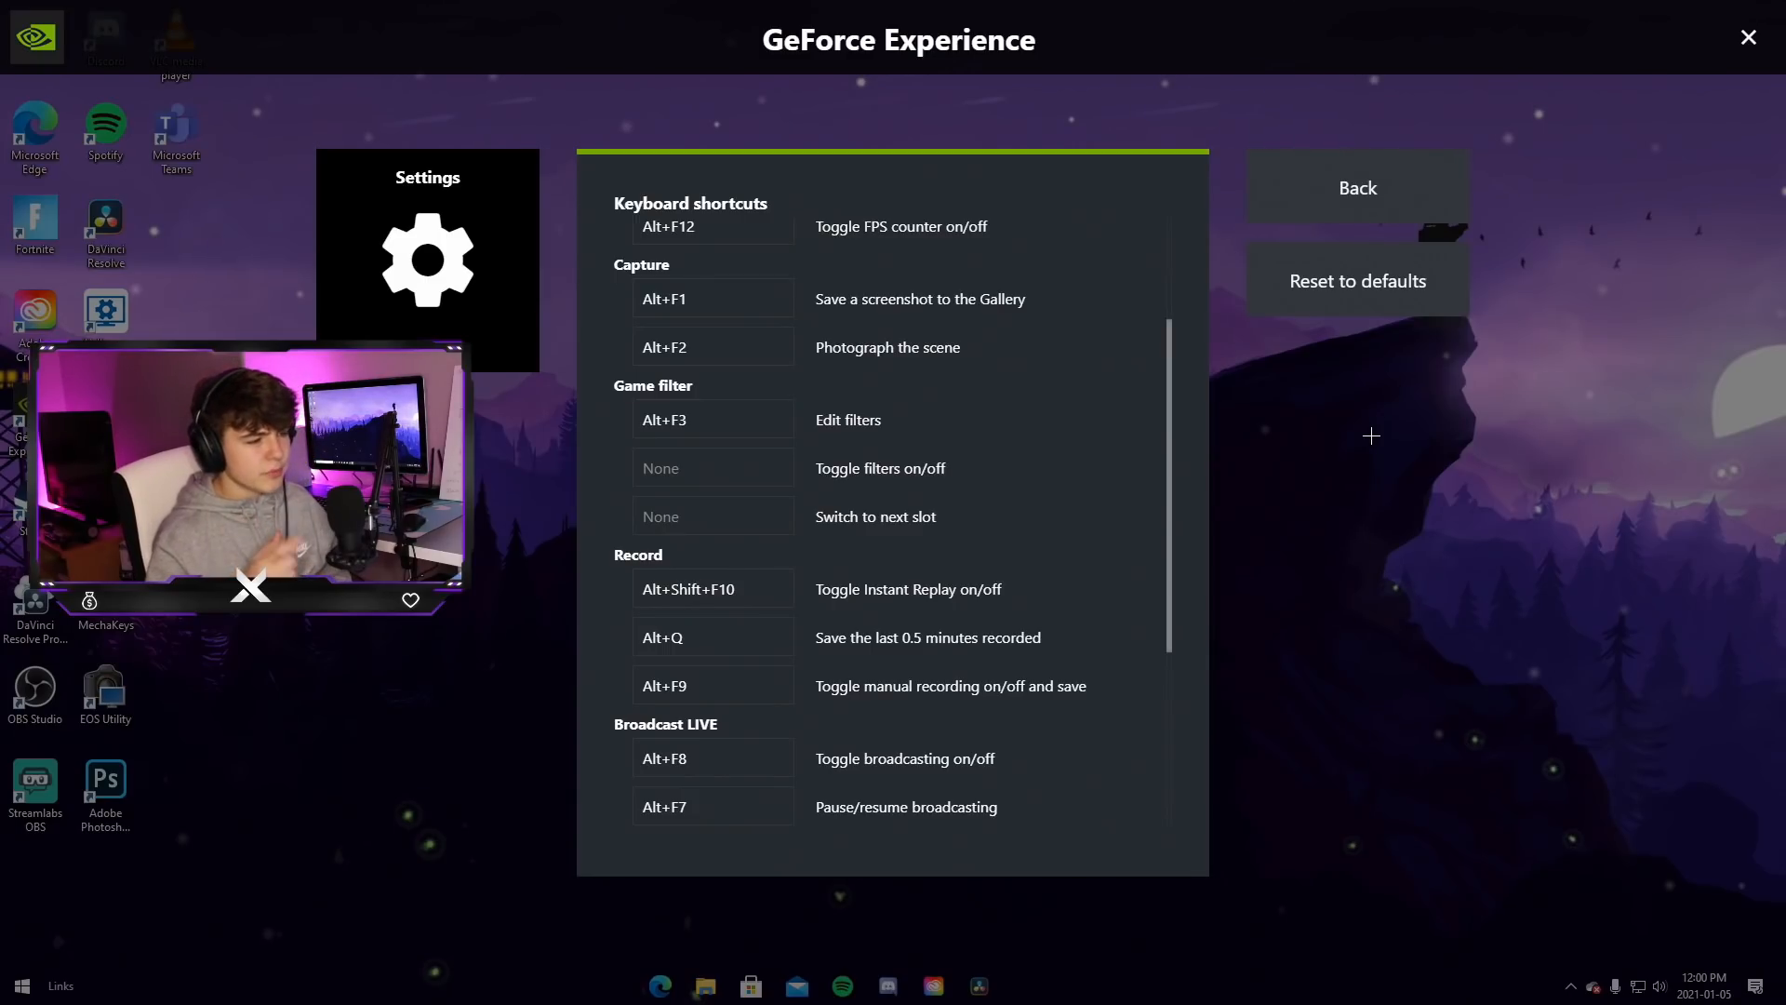
left_click(1311, 218)
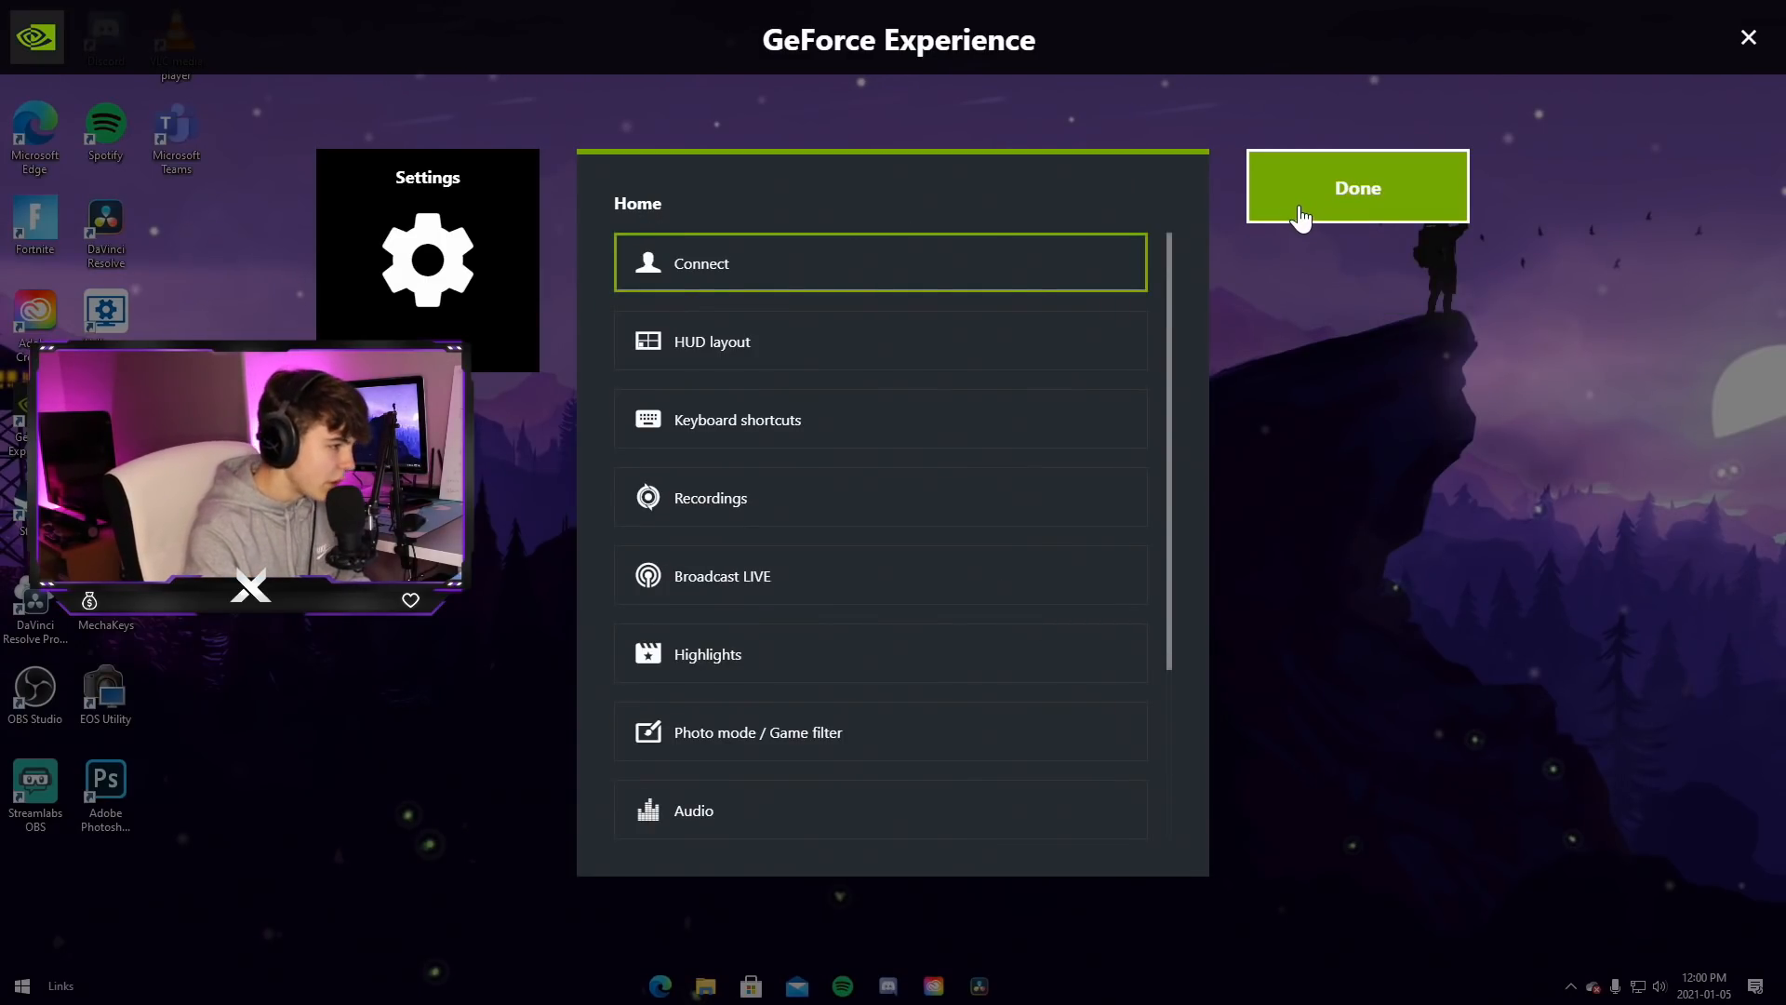
Finish with the overlay settings and turn Instant Replay on
left_click(1301, 219)
left_click(649, 279)
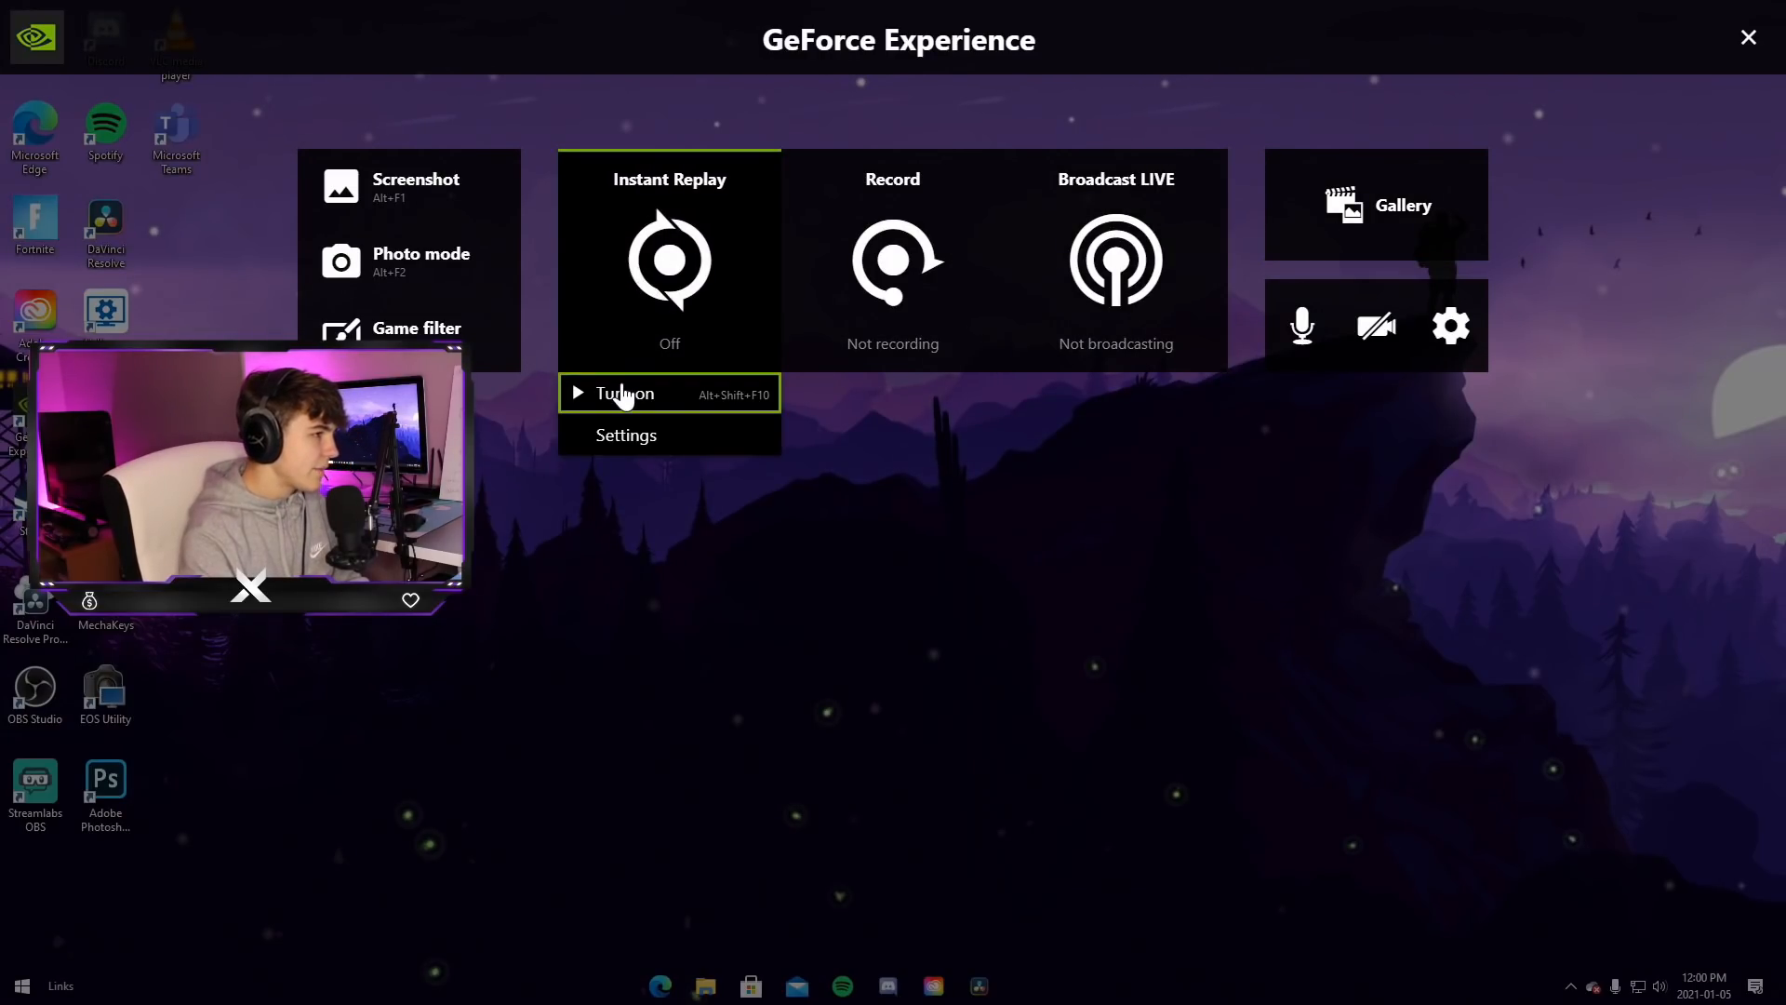
left_click(628, 391)
Check the system sound volume and the microphone source and volume in the overlay's audio settings
left_click(1301, 324)
left_click(1321, 517)
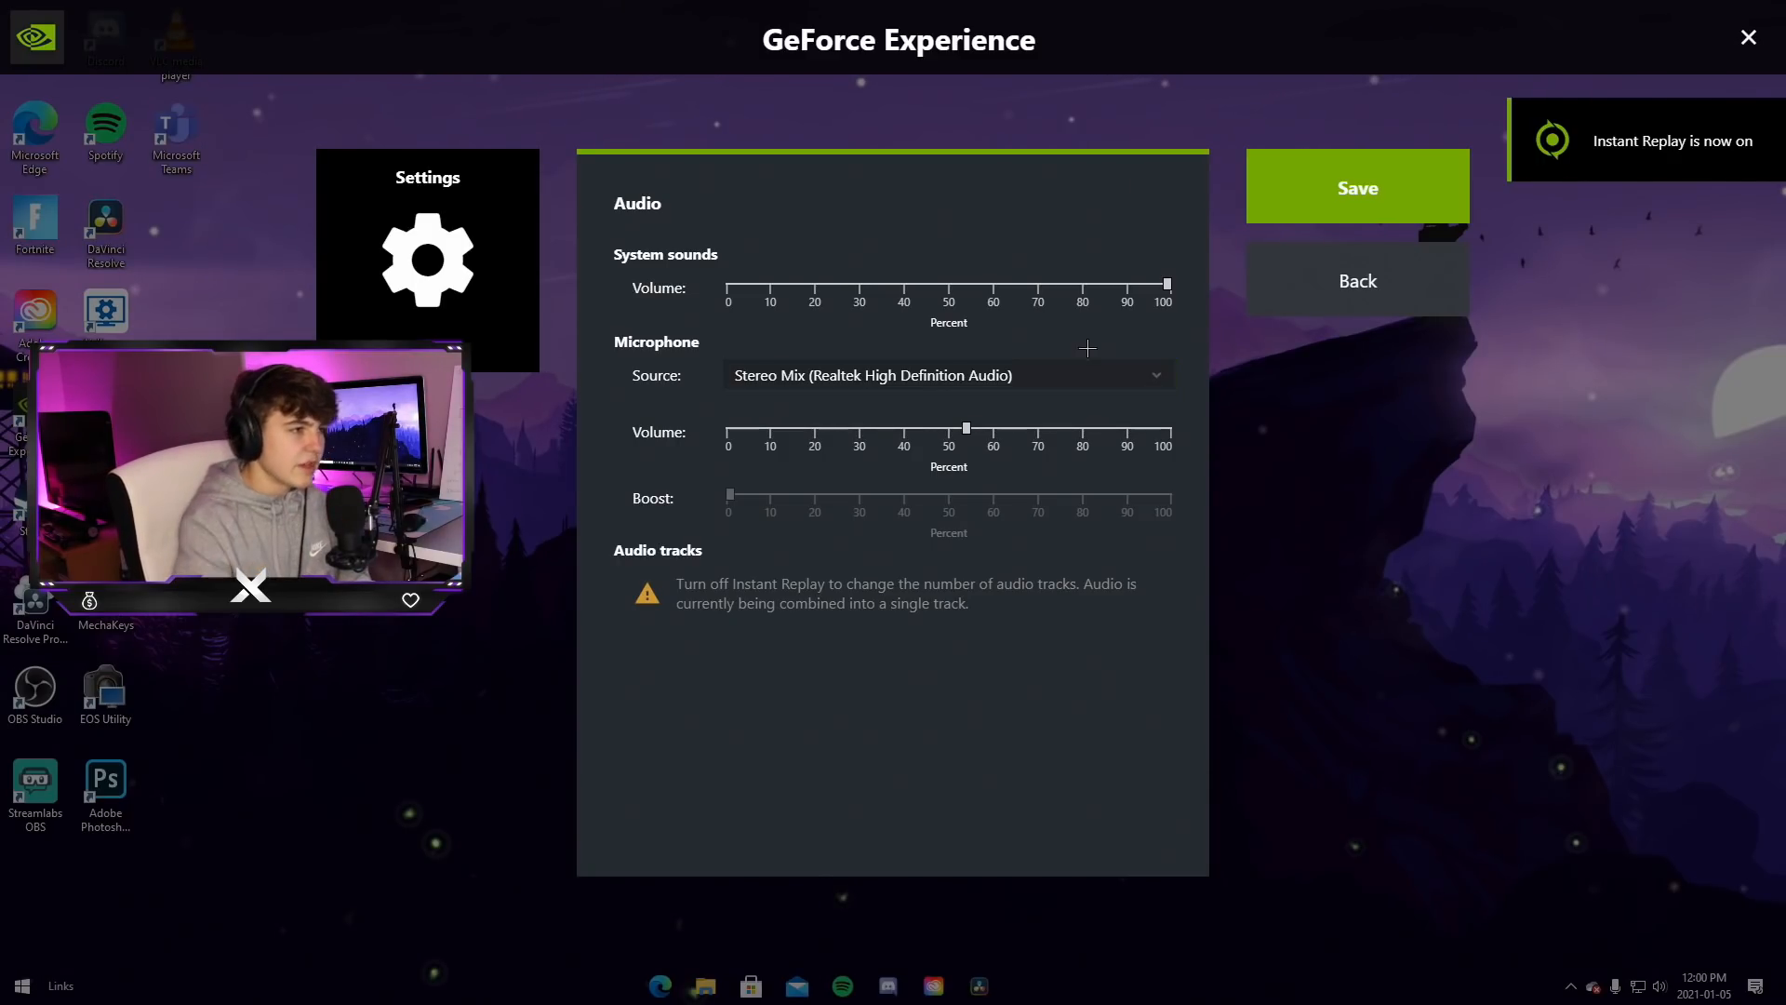
left_click(1358, 281)
Switch the microphone off and back on, and close the in-game overlay
left_click(1298, 335)
left_click(1328, 479)
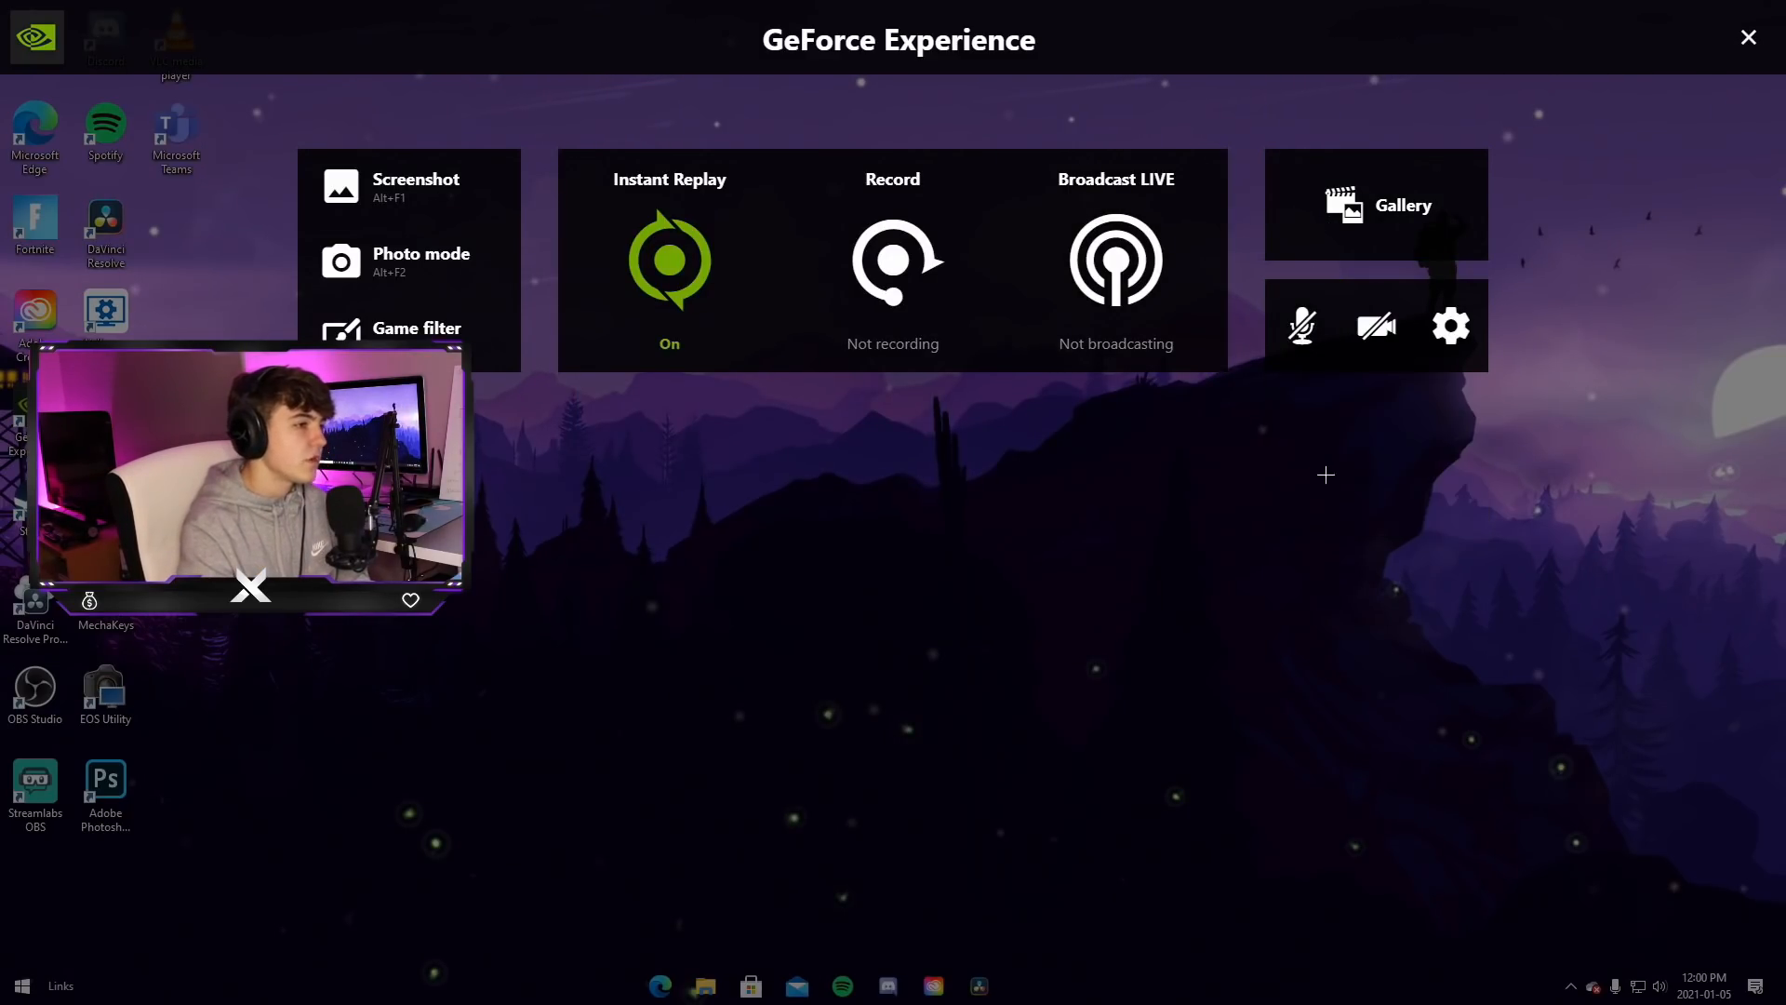
left_click(1284, 337)
left_click(1345, 364)
left_click(1307, 413)
left_click(1308, 435)
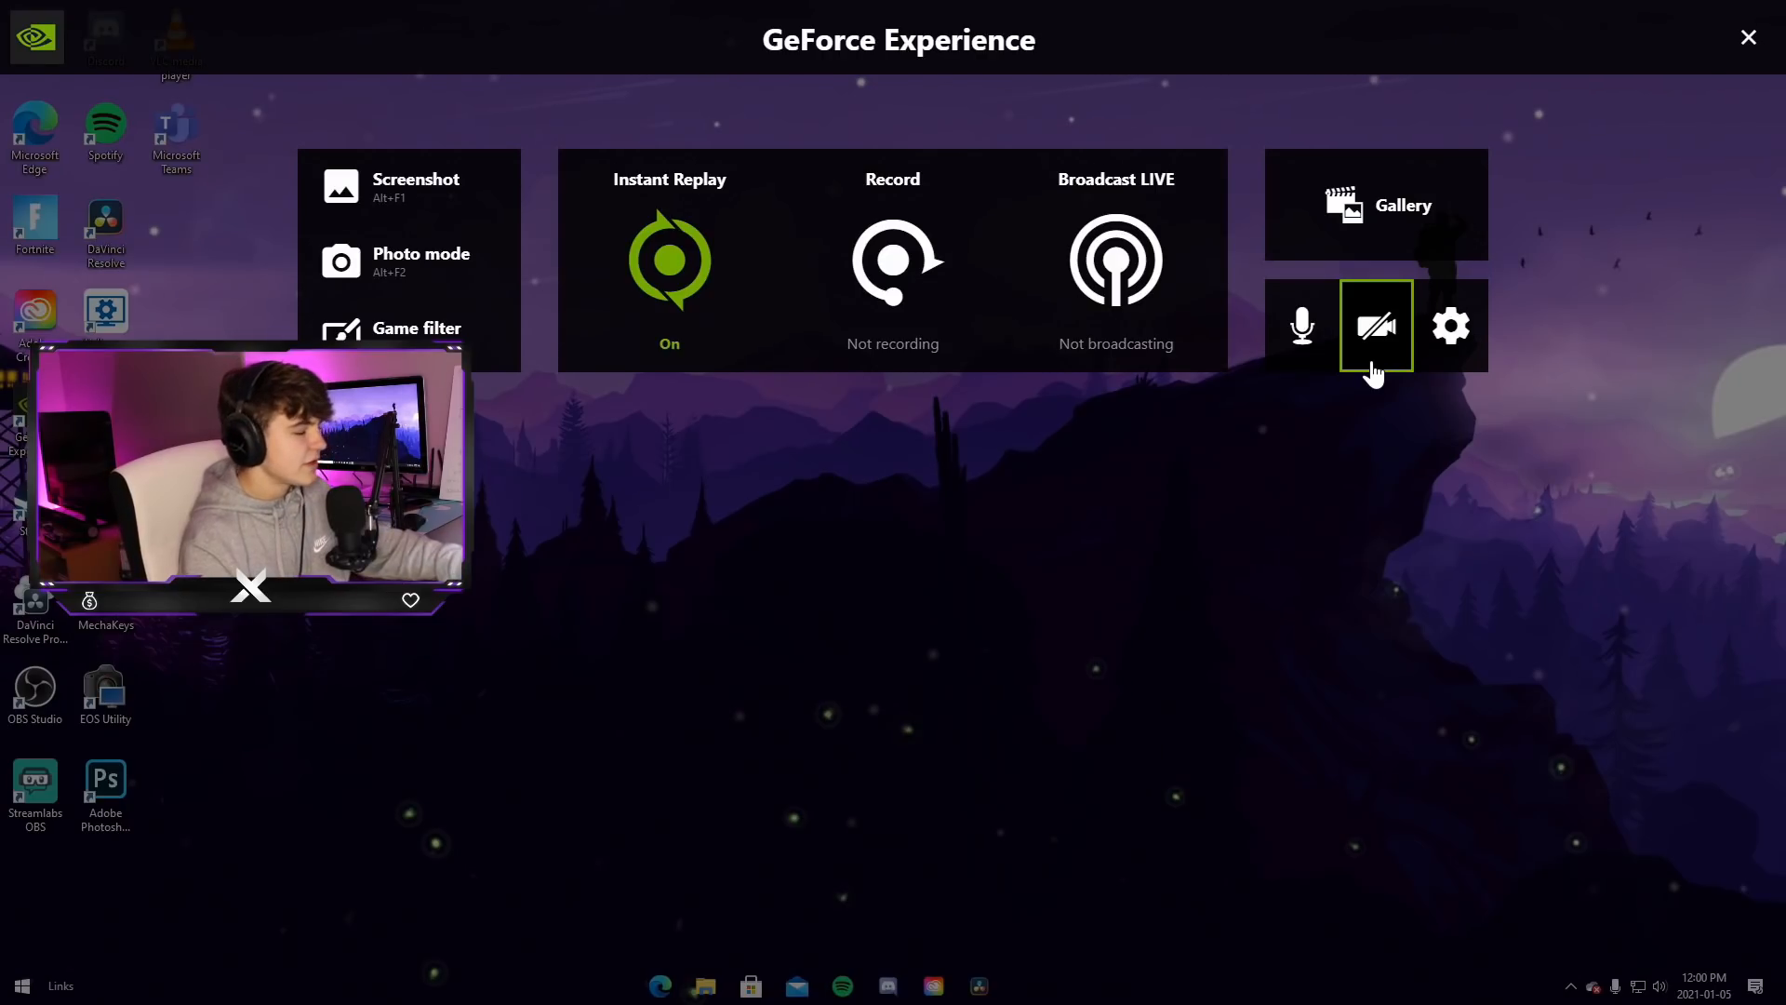
key("alt+z")
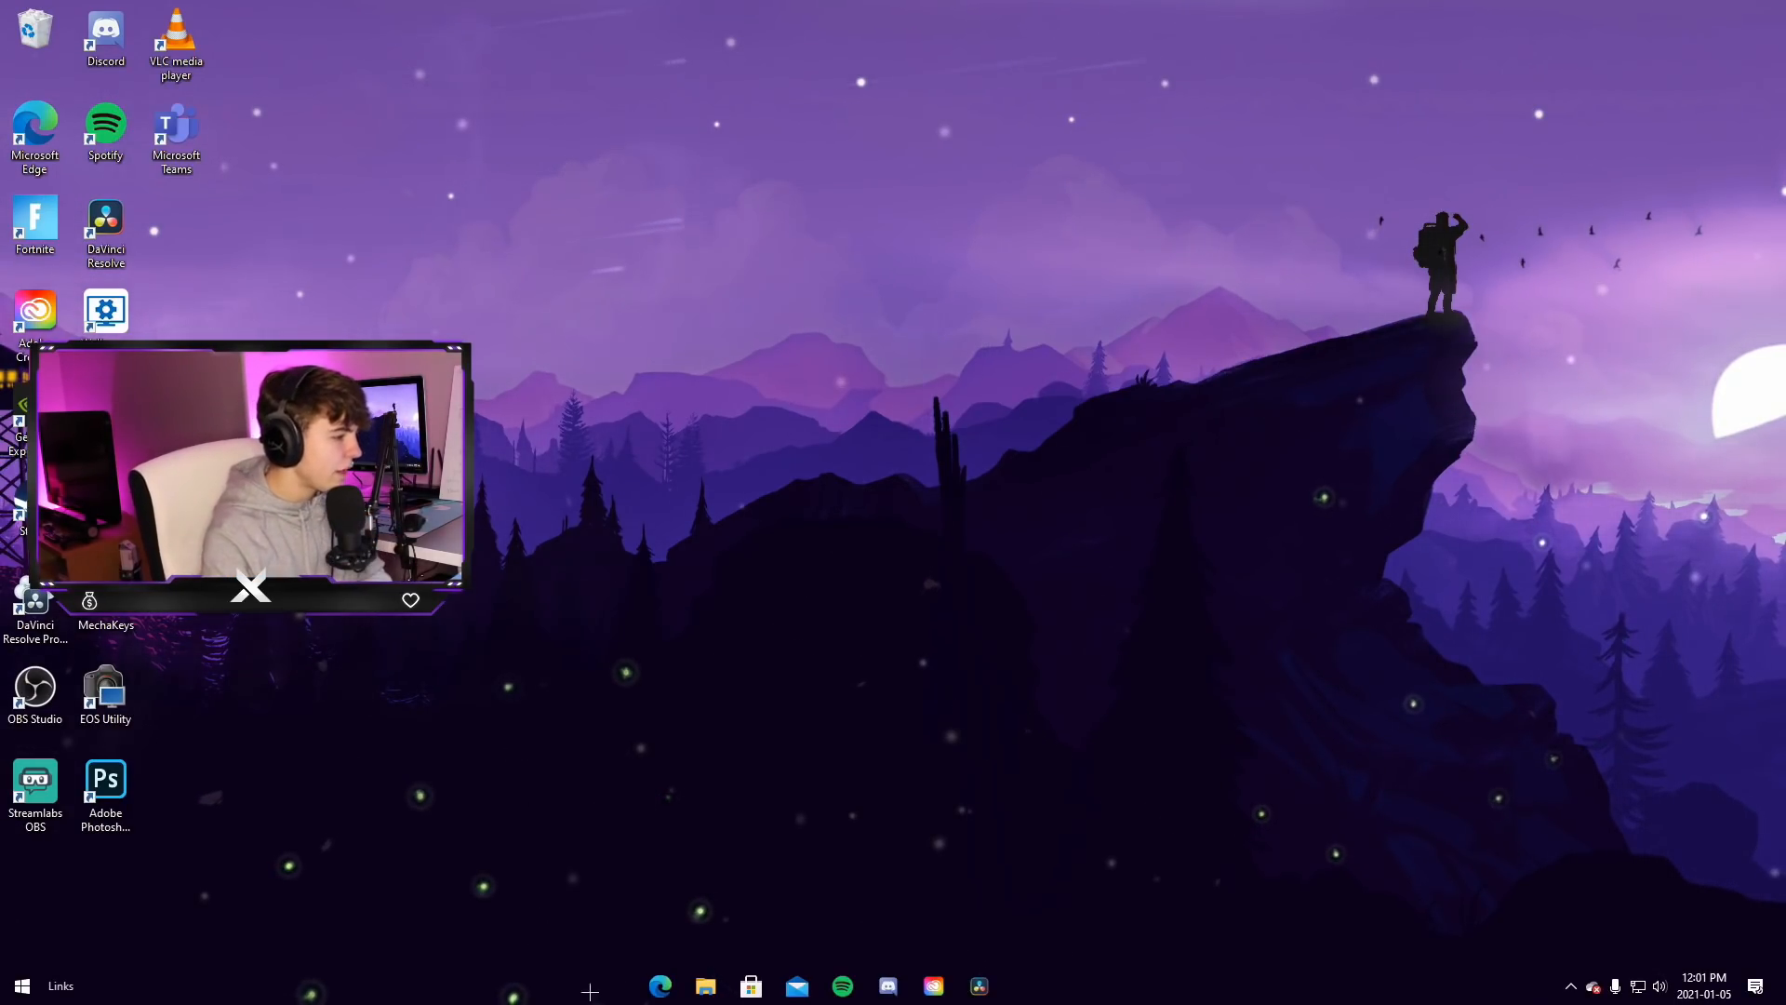
Switch to the Edge browser and go to the youtubetomp3music.com converter site
left_click(661, 985)
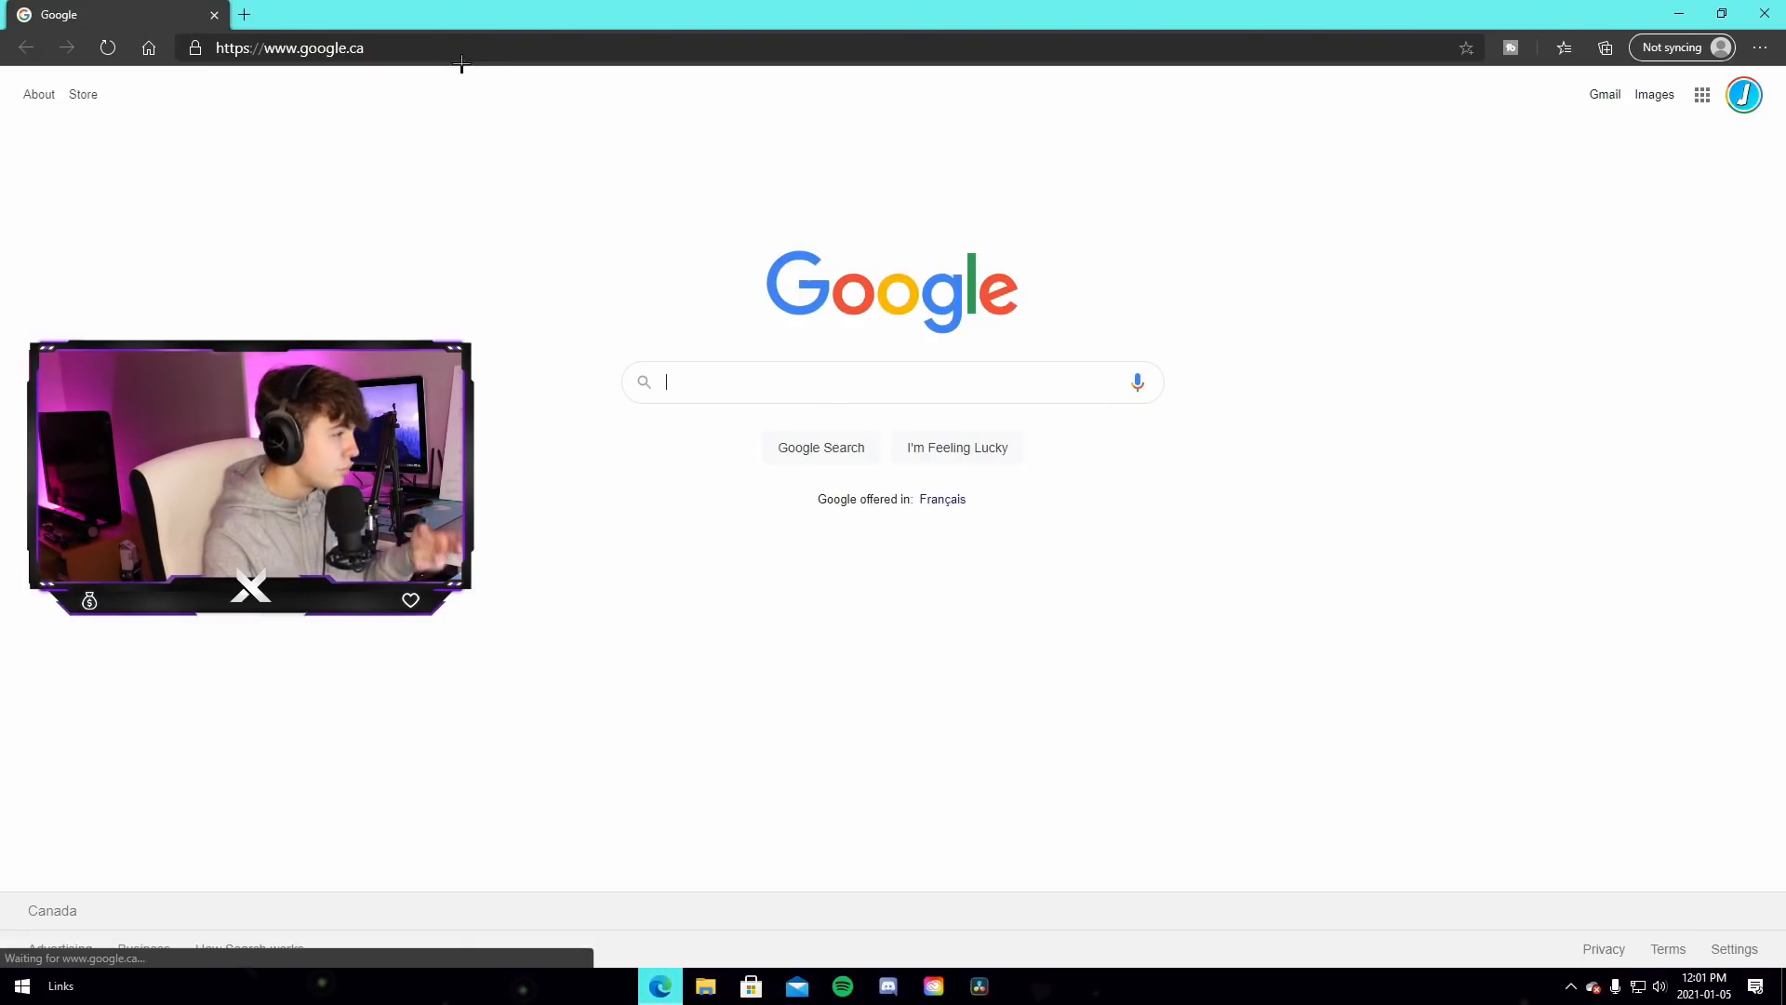
left_click(464, 55)
type("youtubetomp")
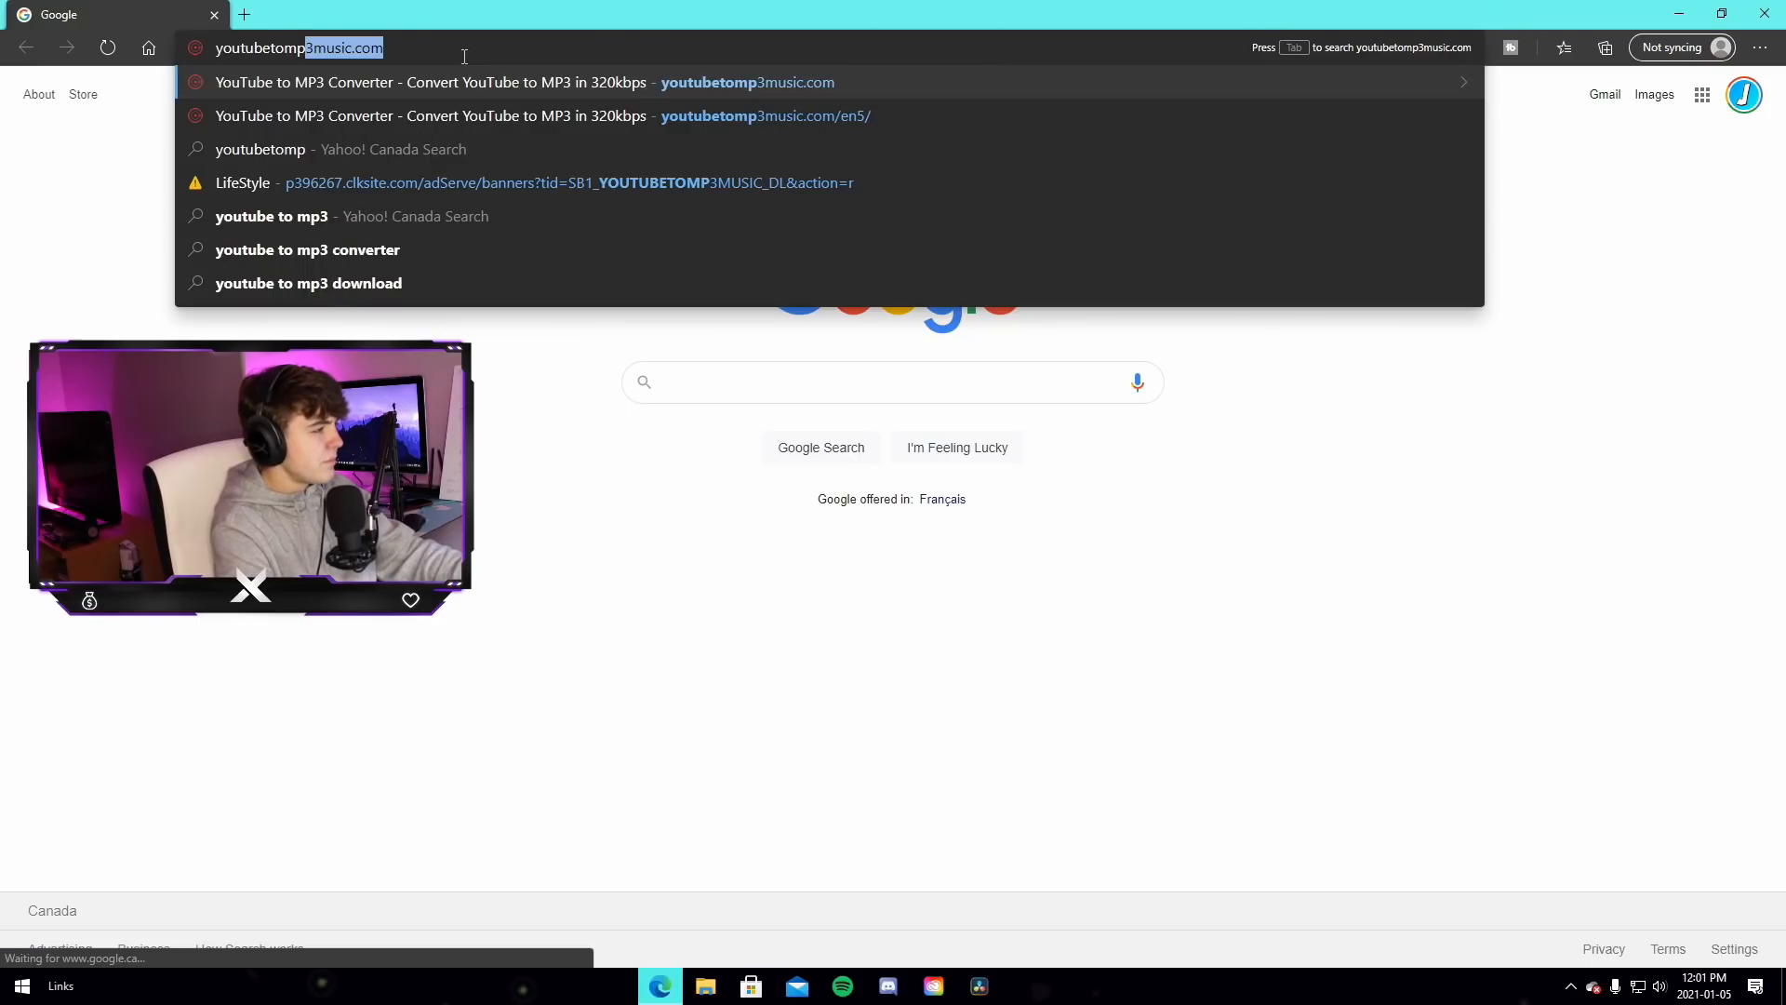
key("Return")
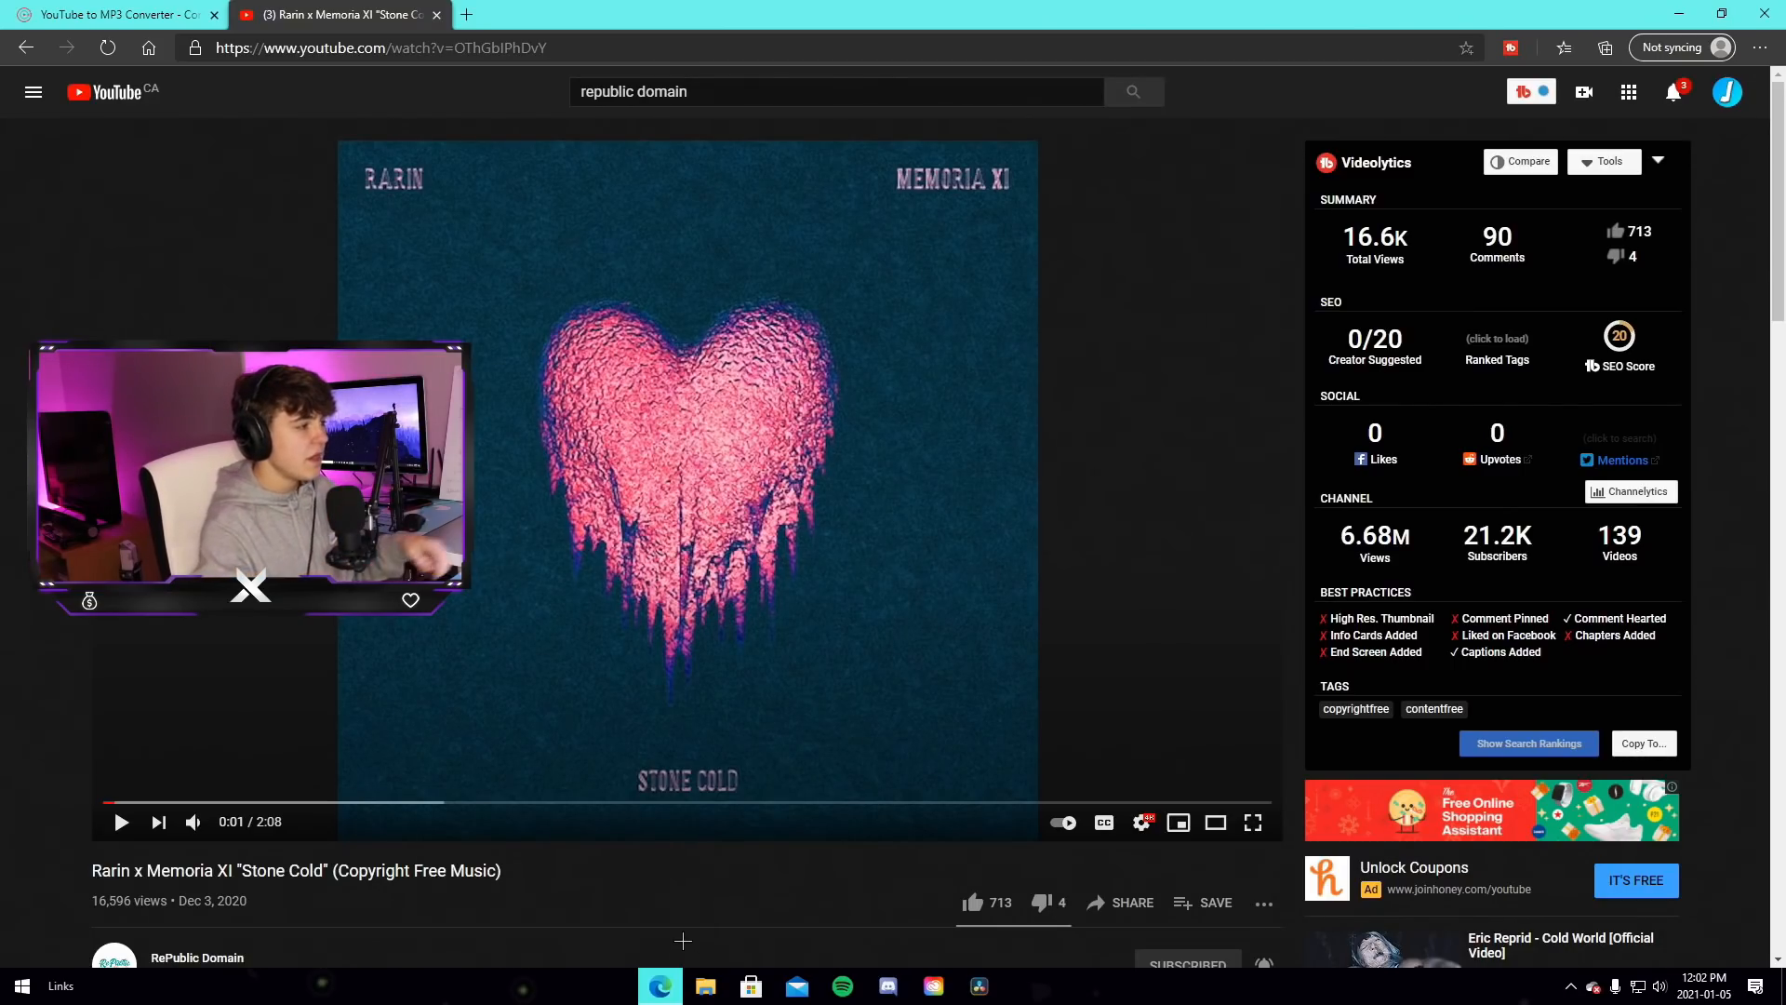
Copy the link of the "Stone Cold" copyright-free YouTube video and submit it to the YouTube to MP3 converter
left_click(389, 49)
key("ctrl+c")
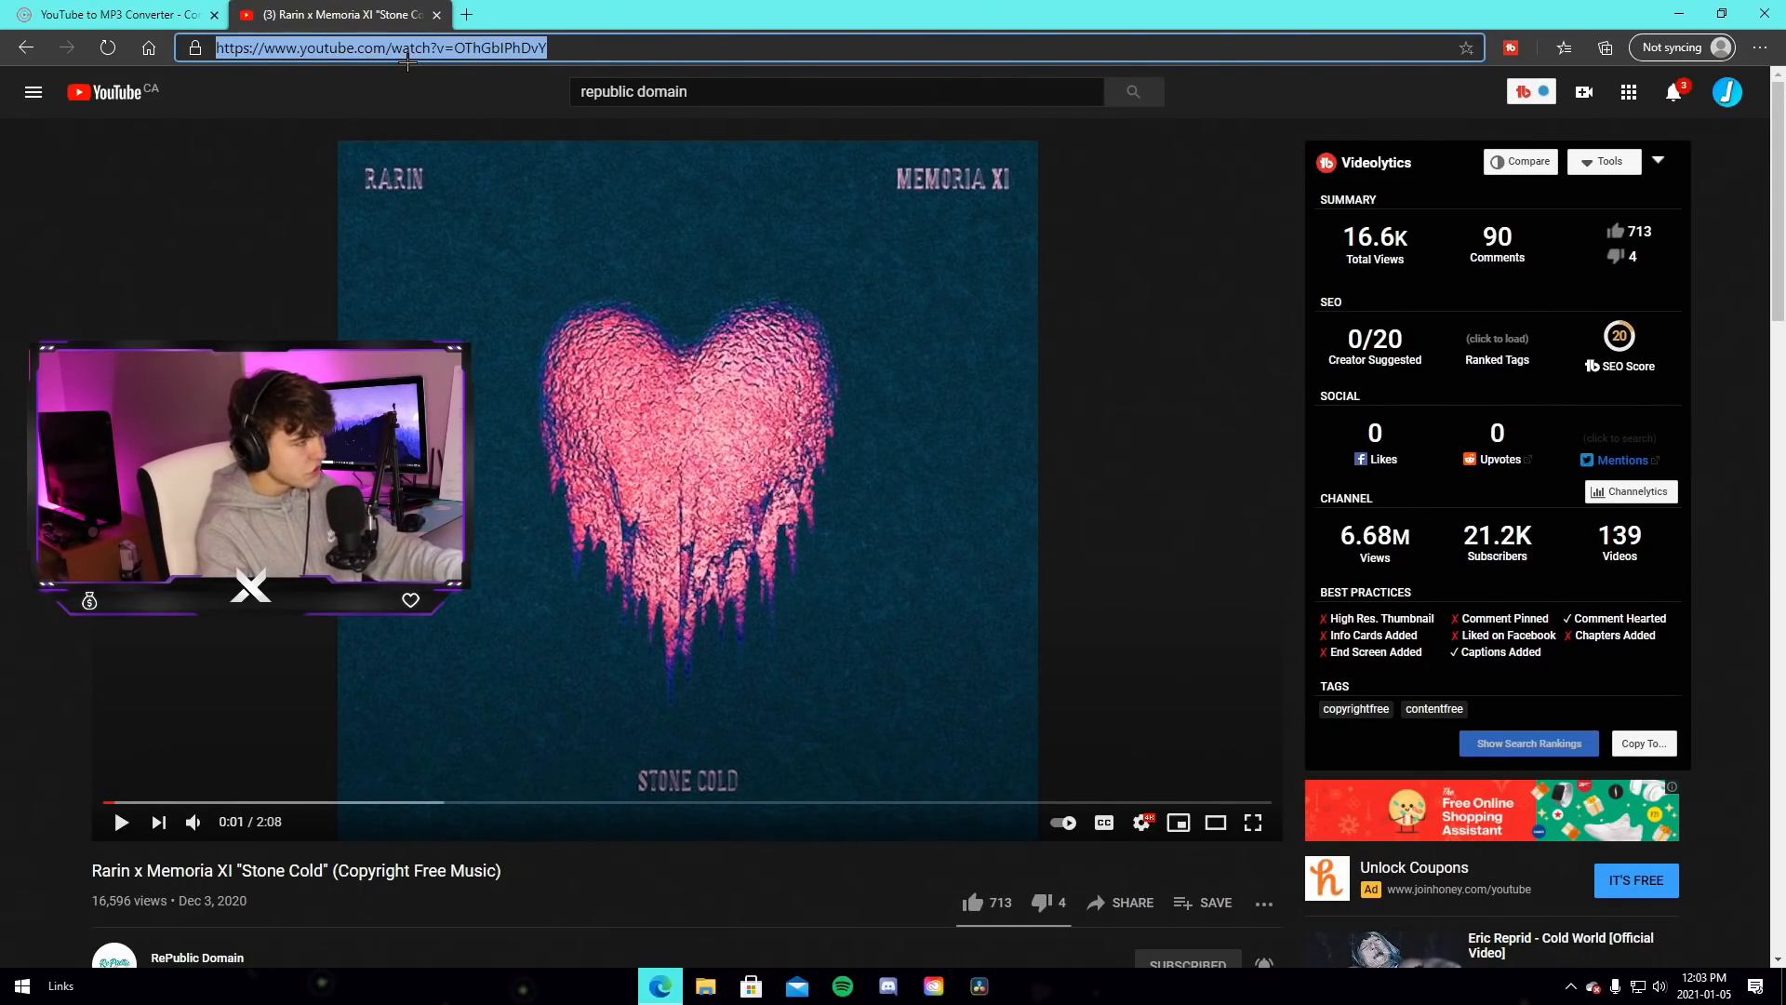
left_click(191, 7)
left_click(664, 245)
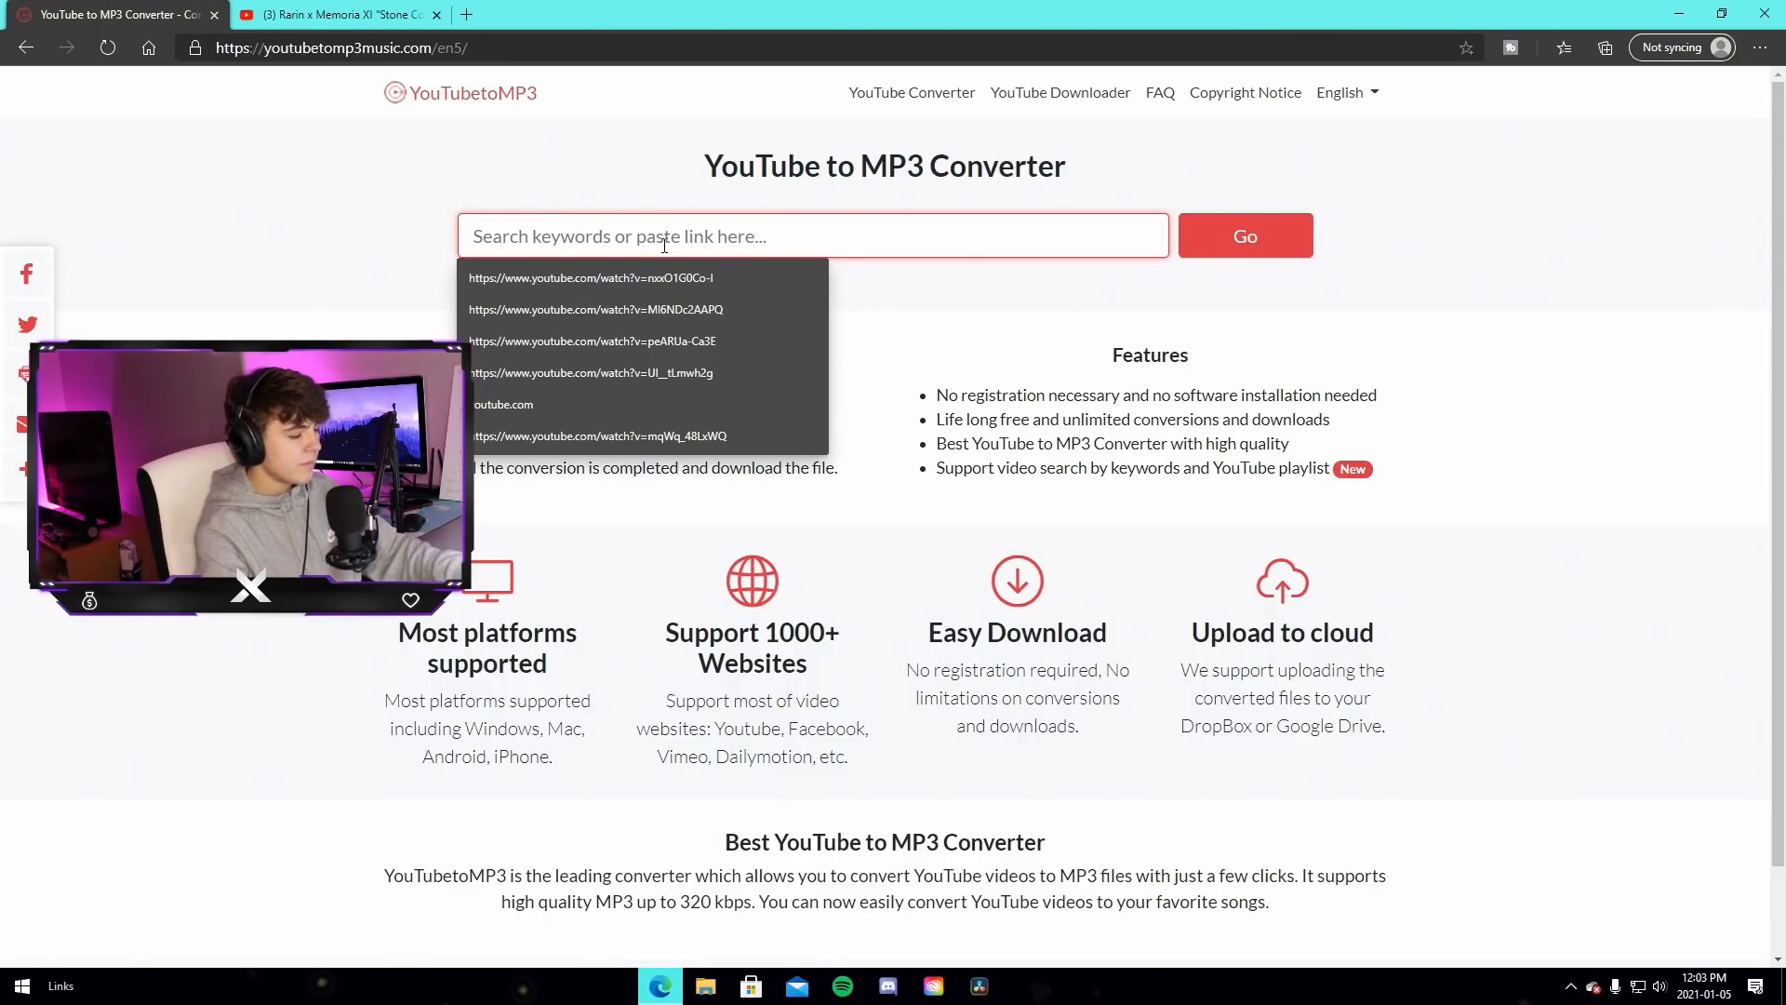
key("ctrl+v")
left_click(1247, 240)
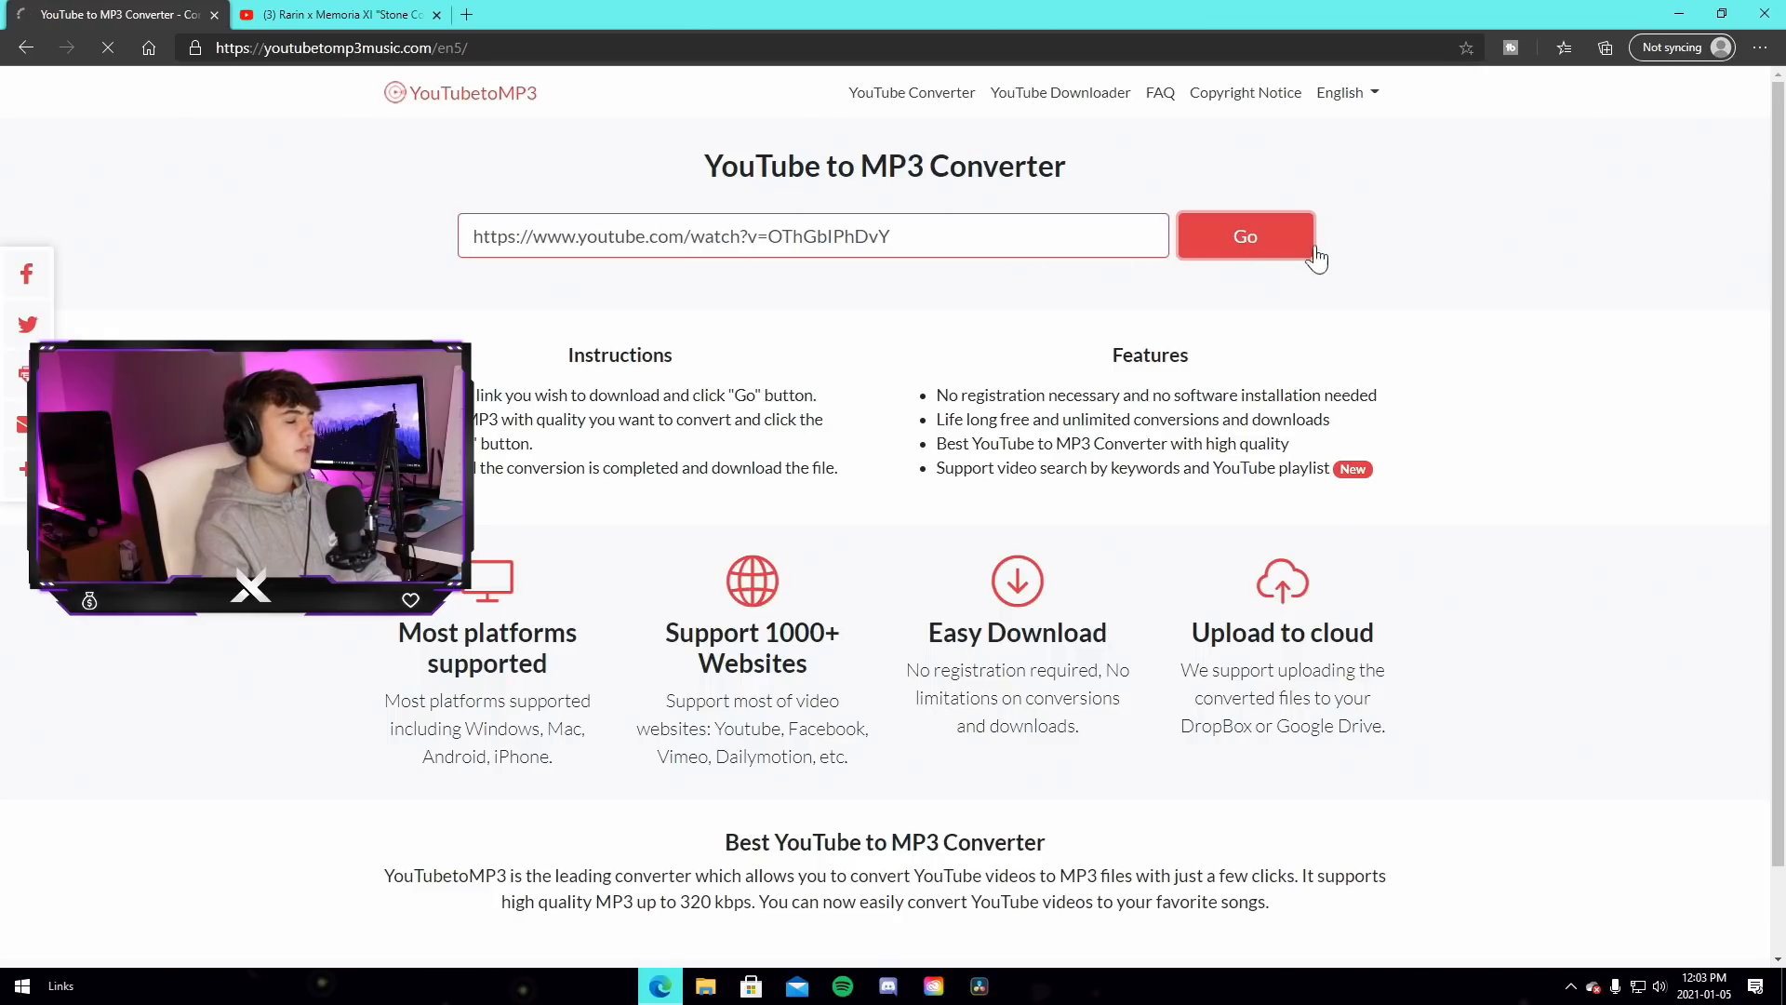
Dismiss the advertisement, convert the song to mp3 320kbps and download the file
left_click(994, 433)
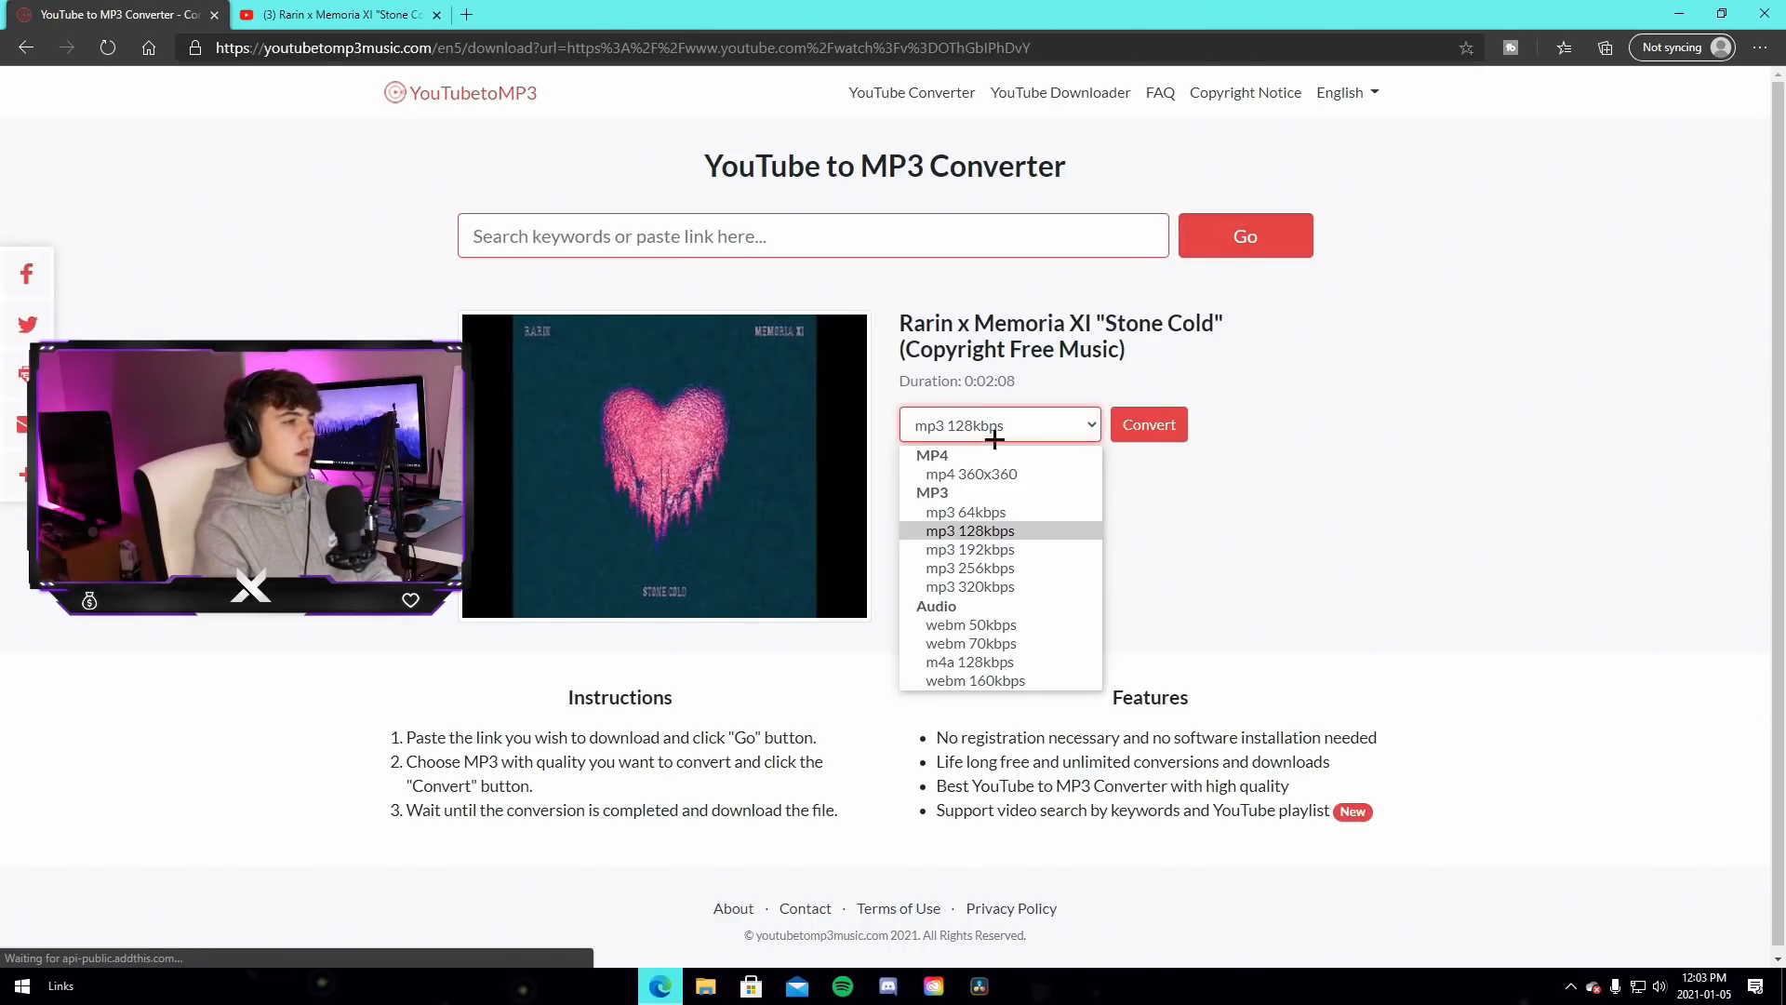
left_click(1011, 587)
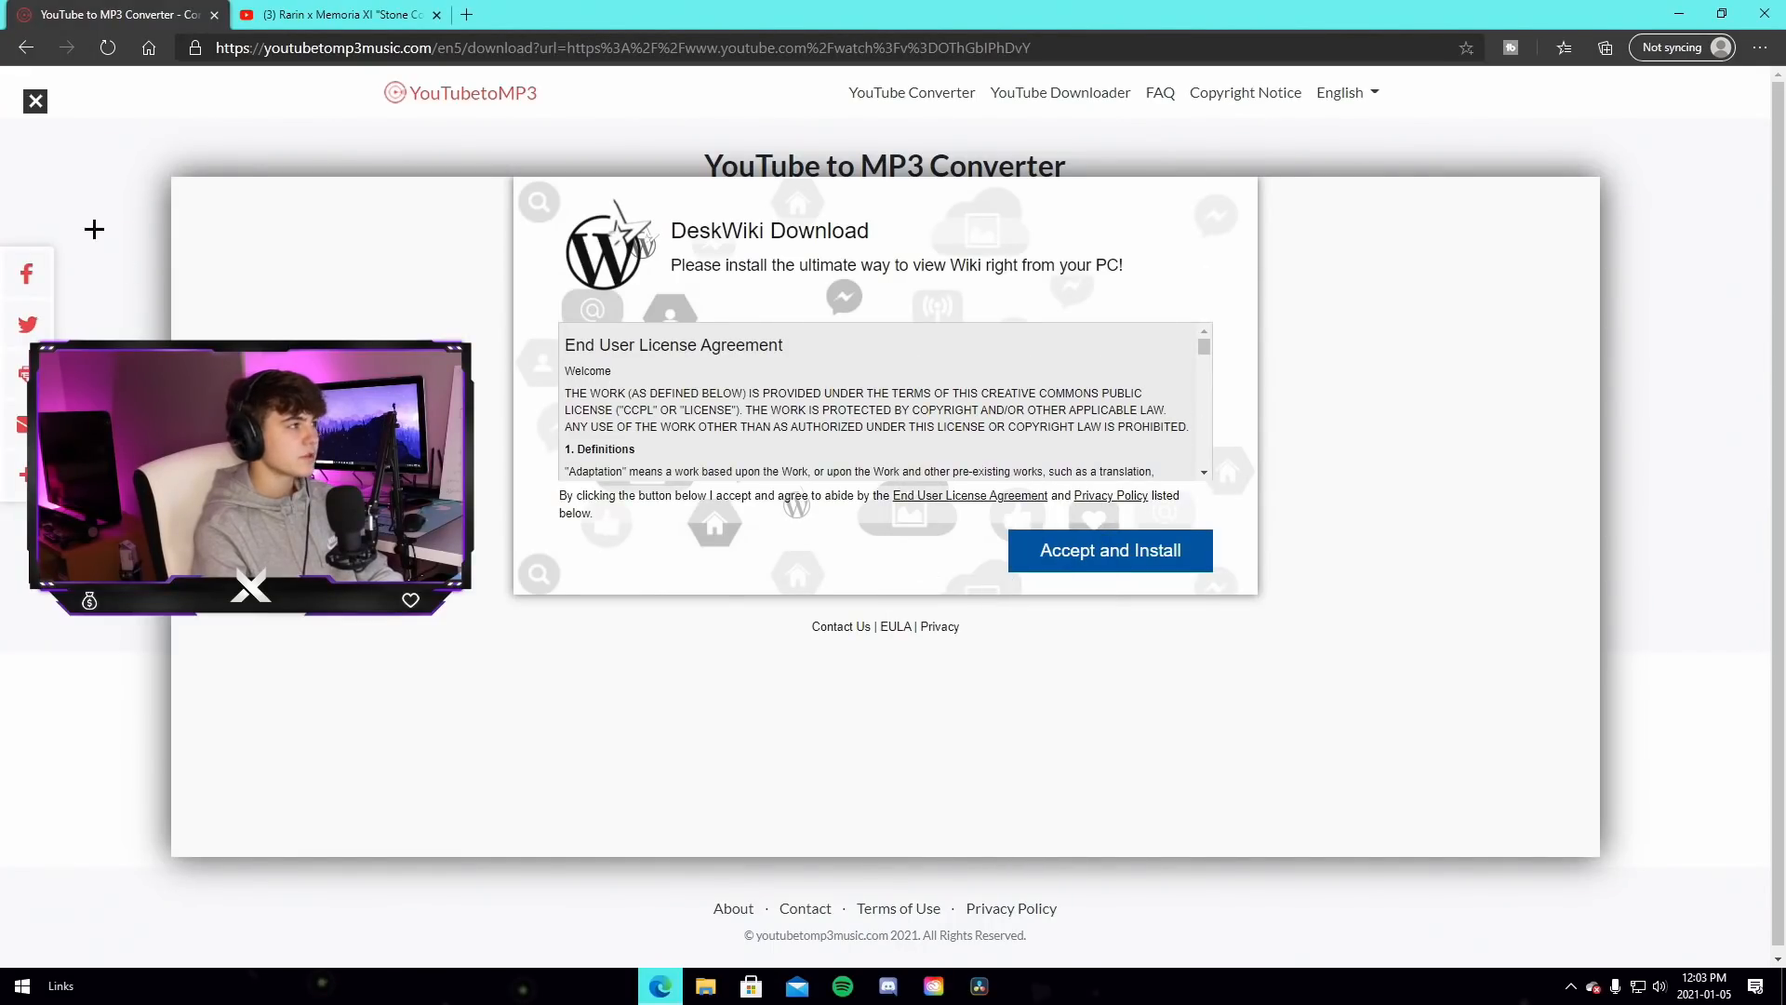
left_click(35, 101)
left_click(1009, 430)
left_click(996, 585)
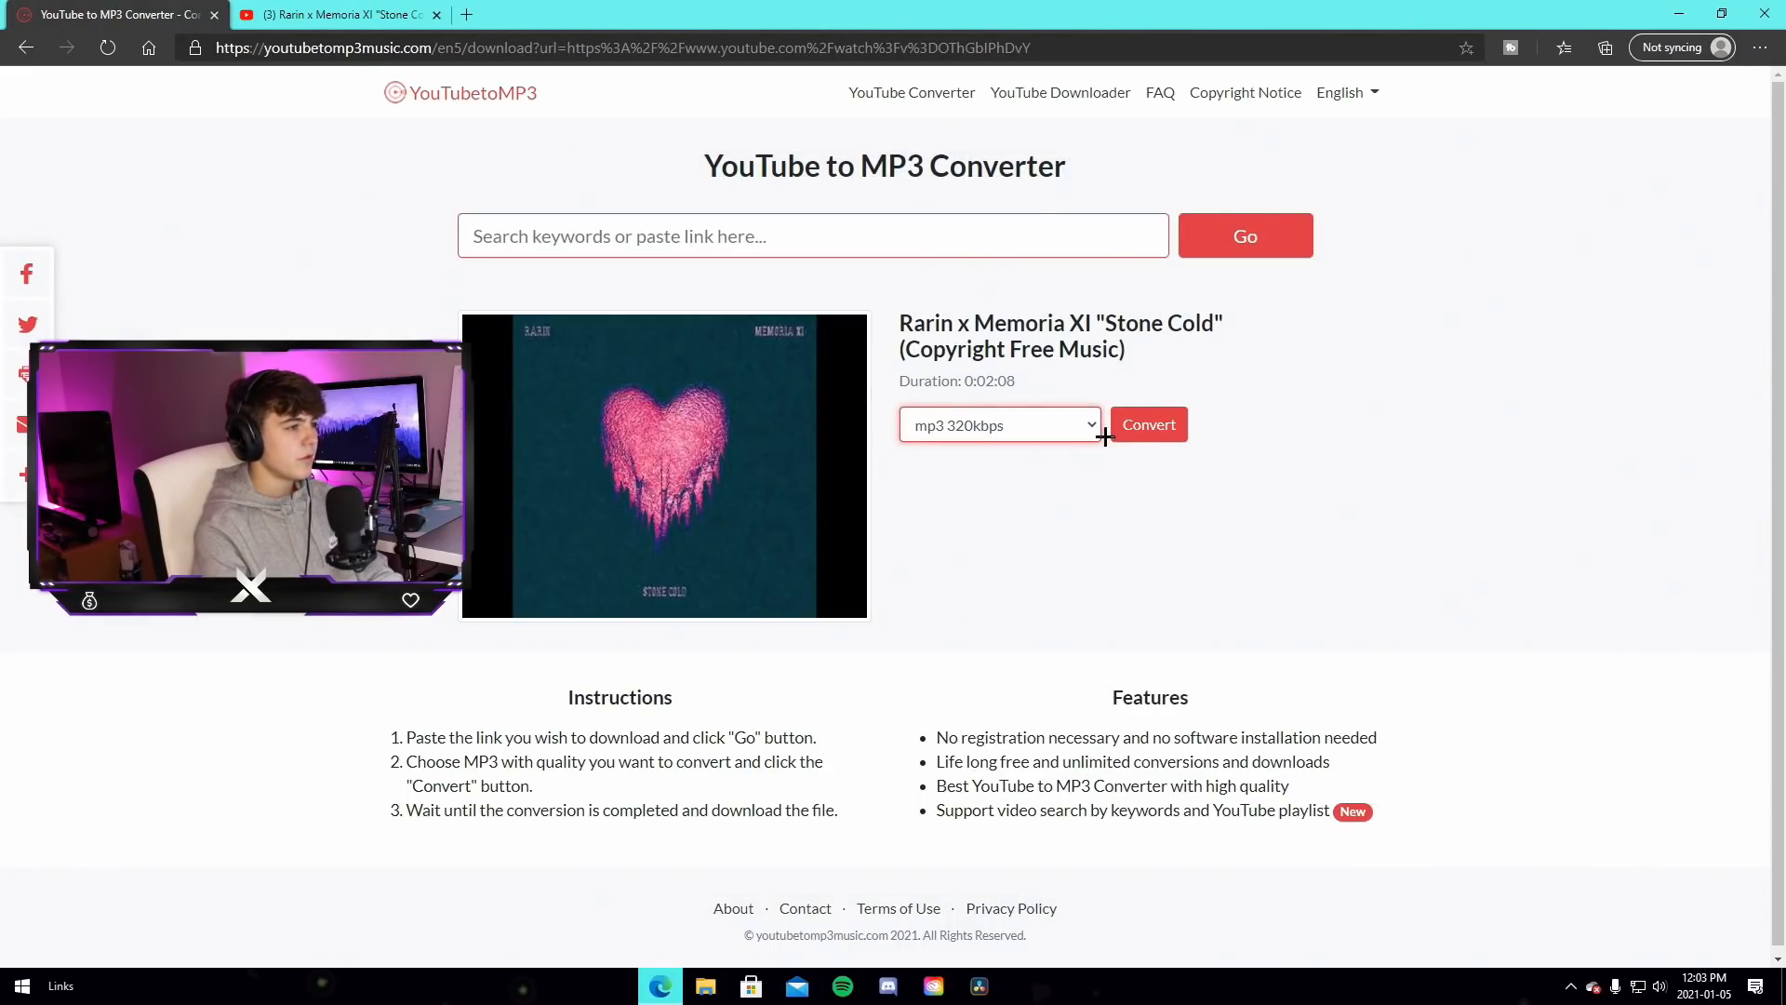
left_click(1152, 426)
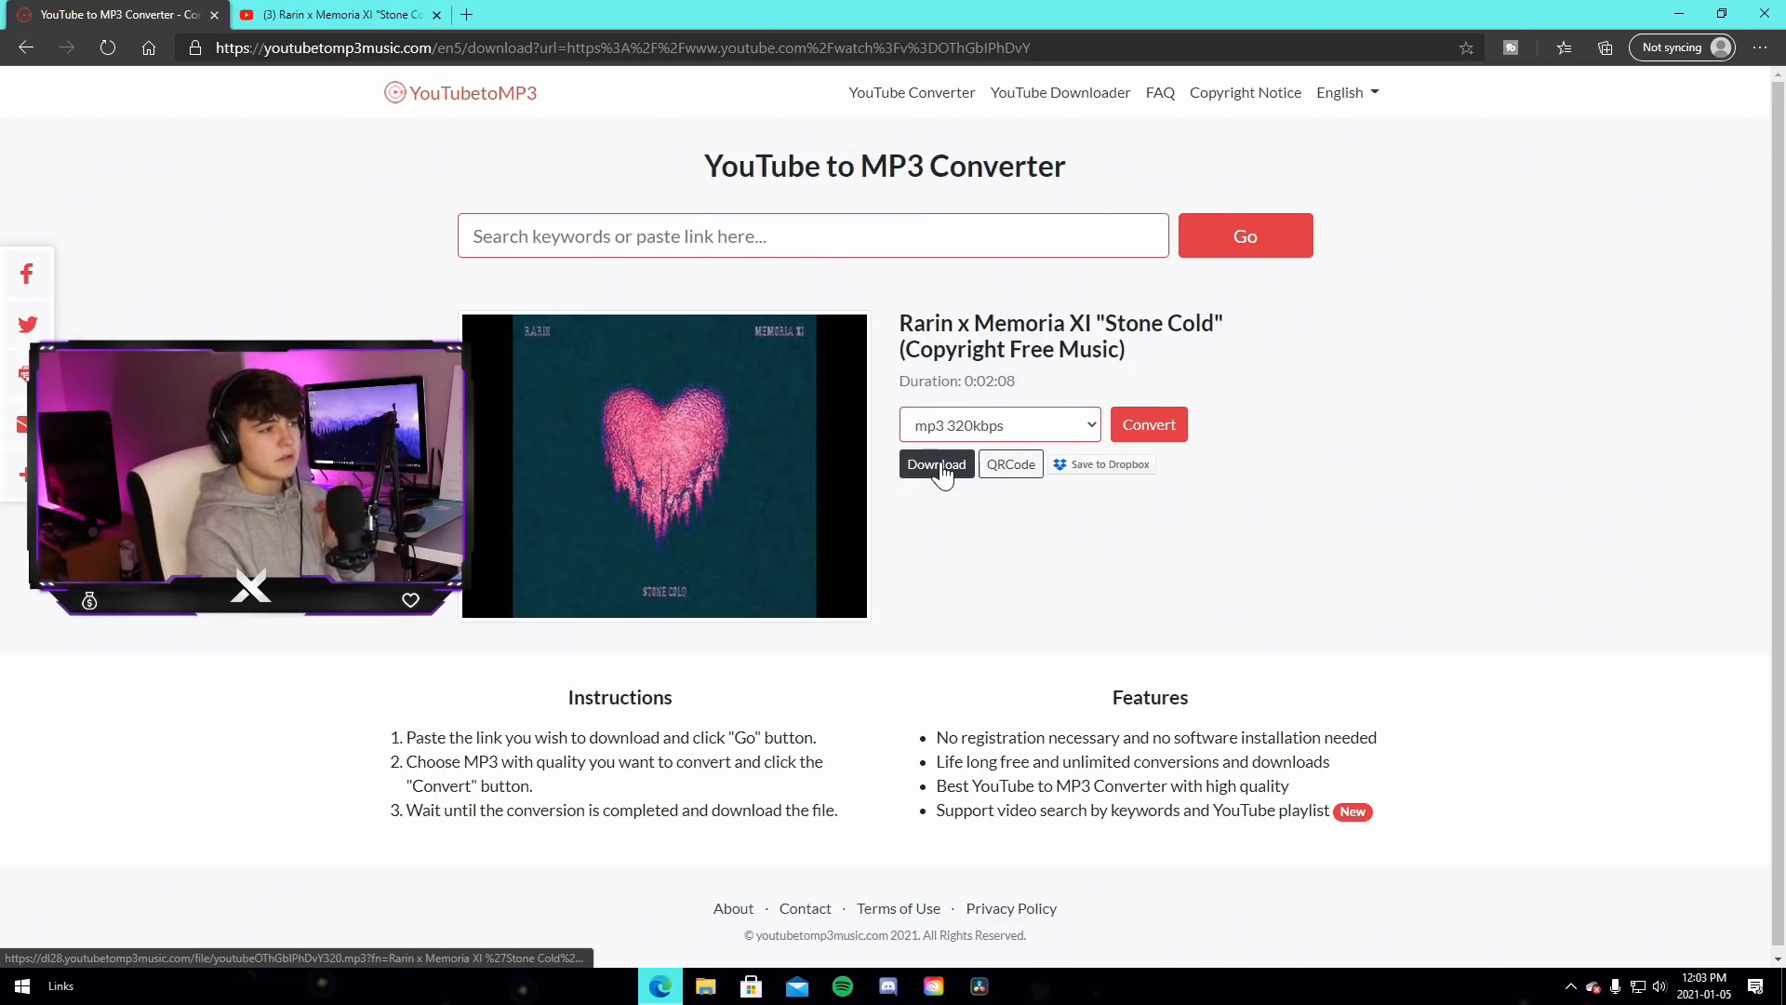
left_click(941, 463)
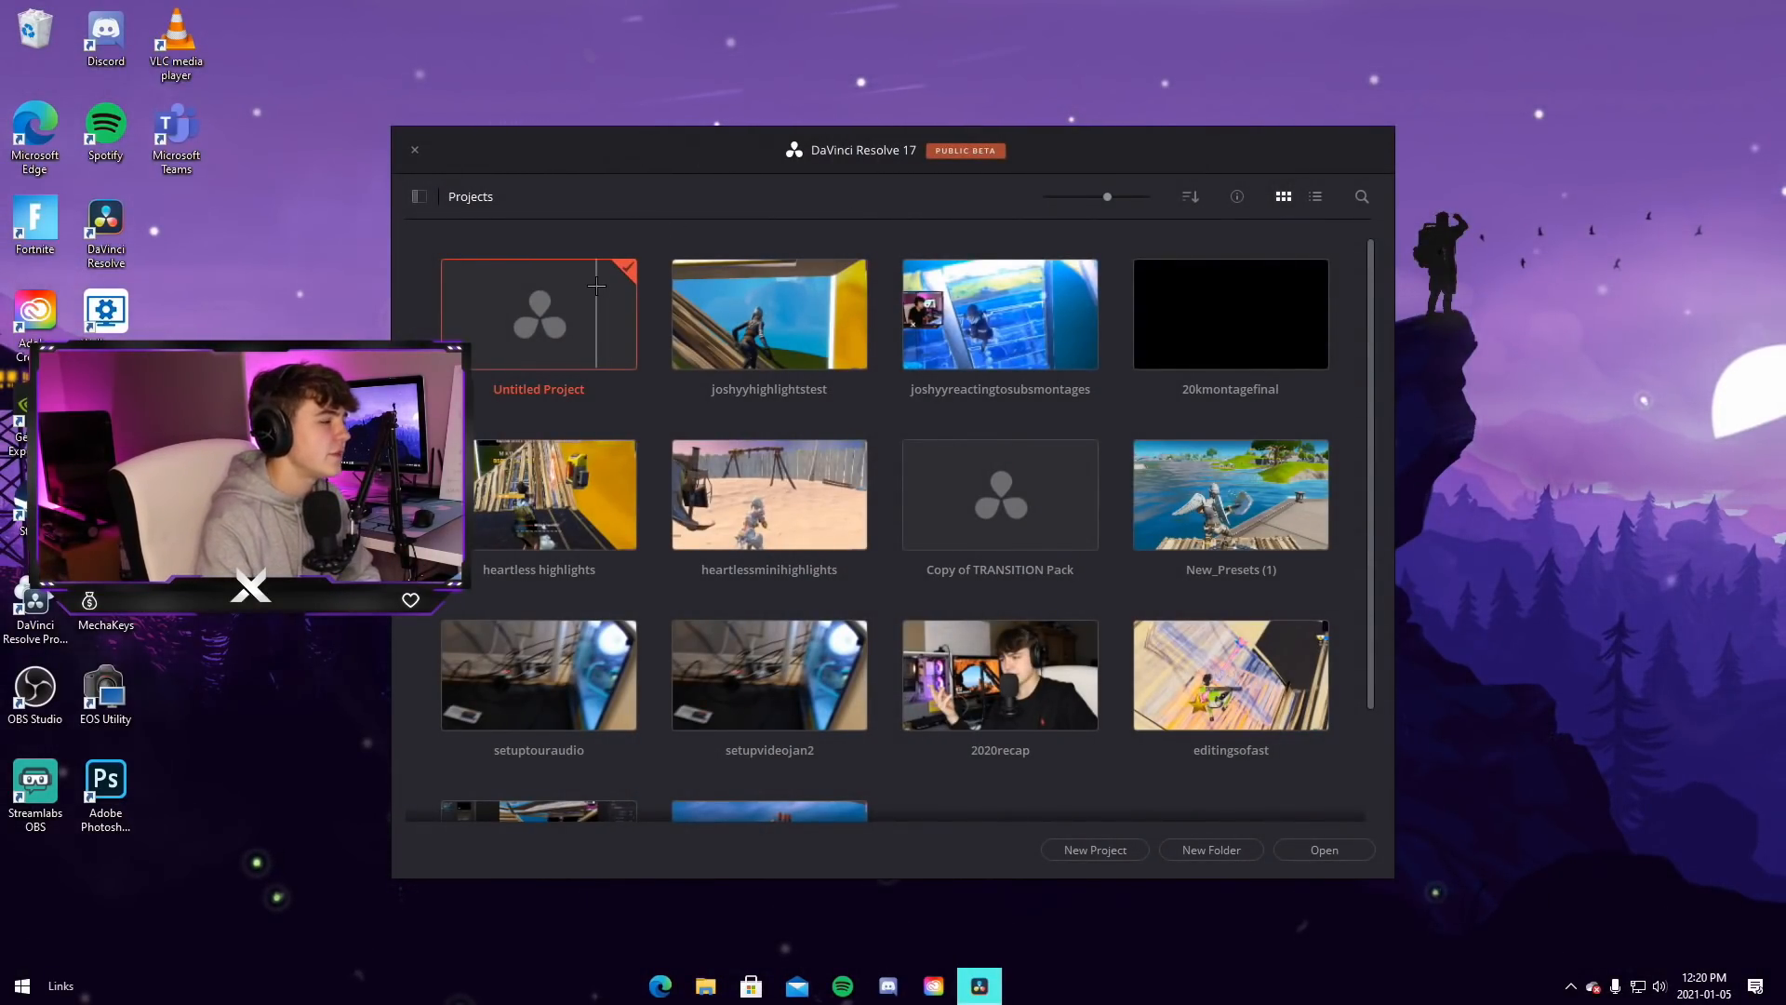
Open the Untitled Project in DaVinci Resolve and save its project settings with a timeline frame rate of 60 frames per second
double_click(557, 275)
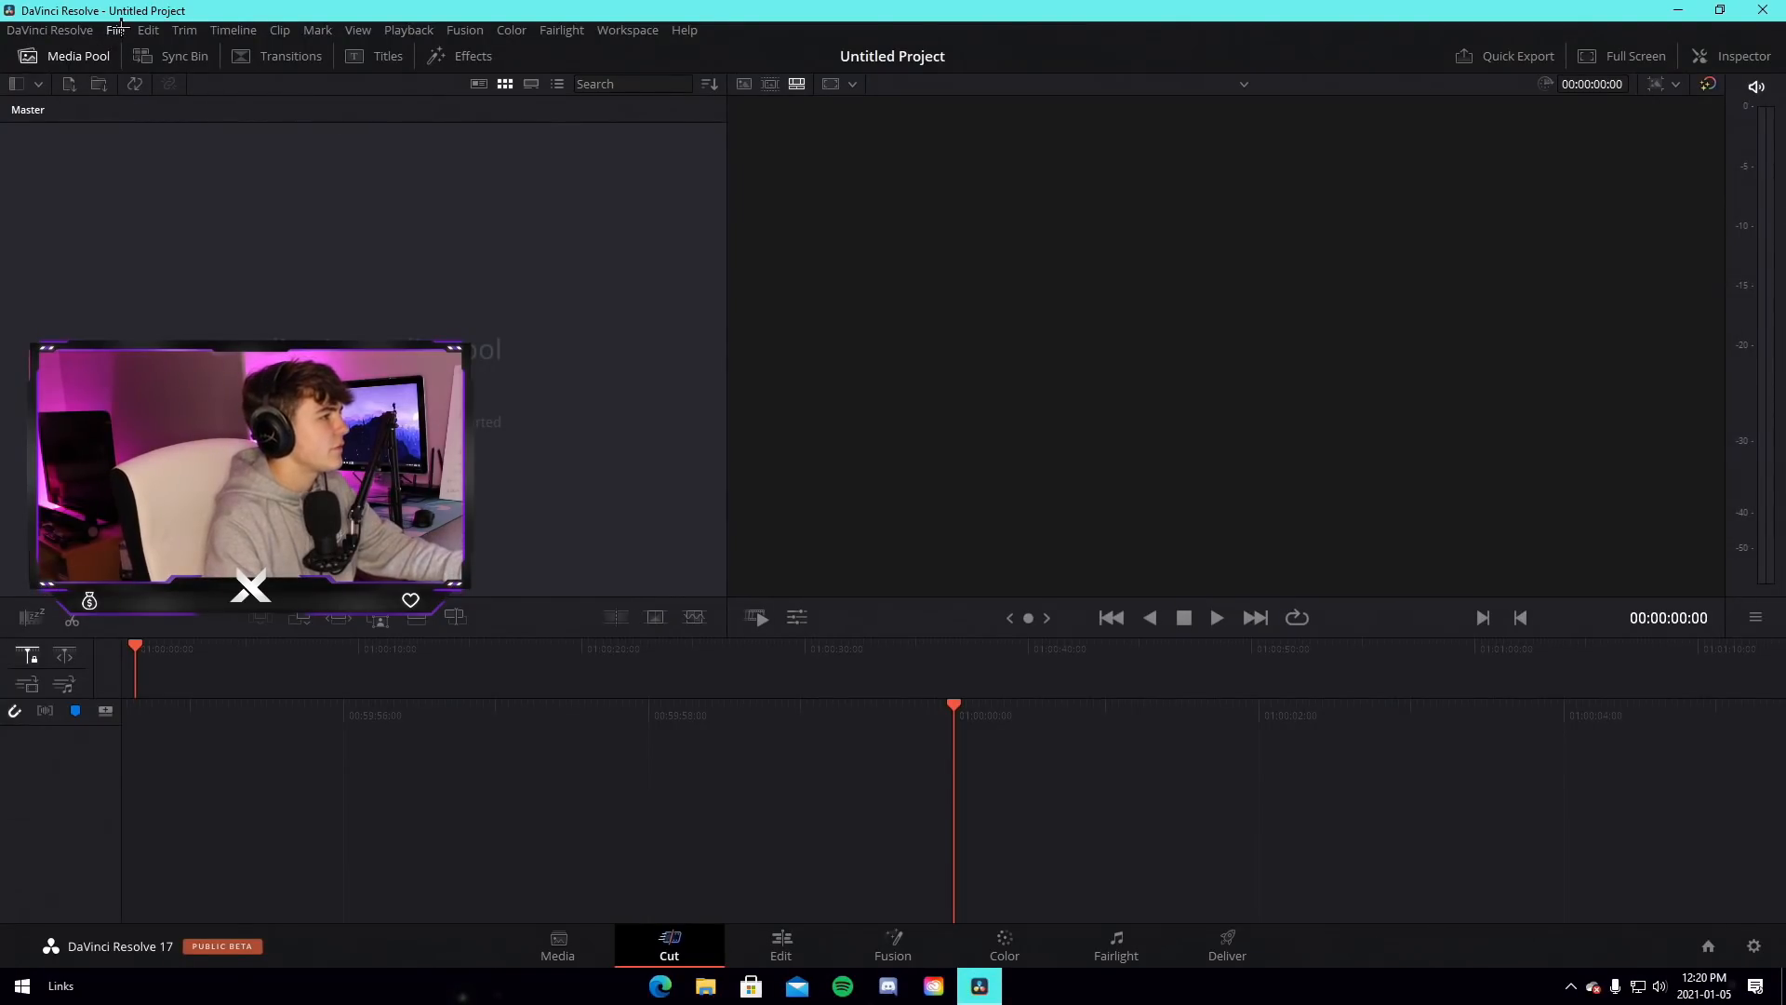
left_click(117, 30)
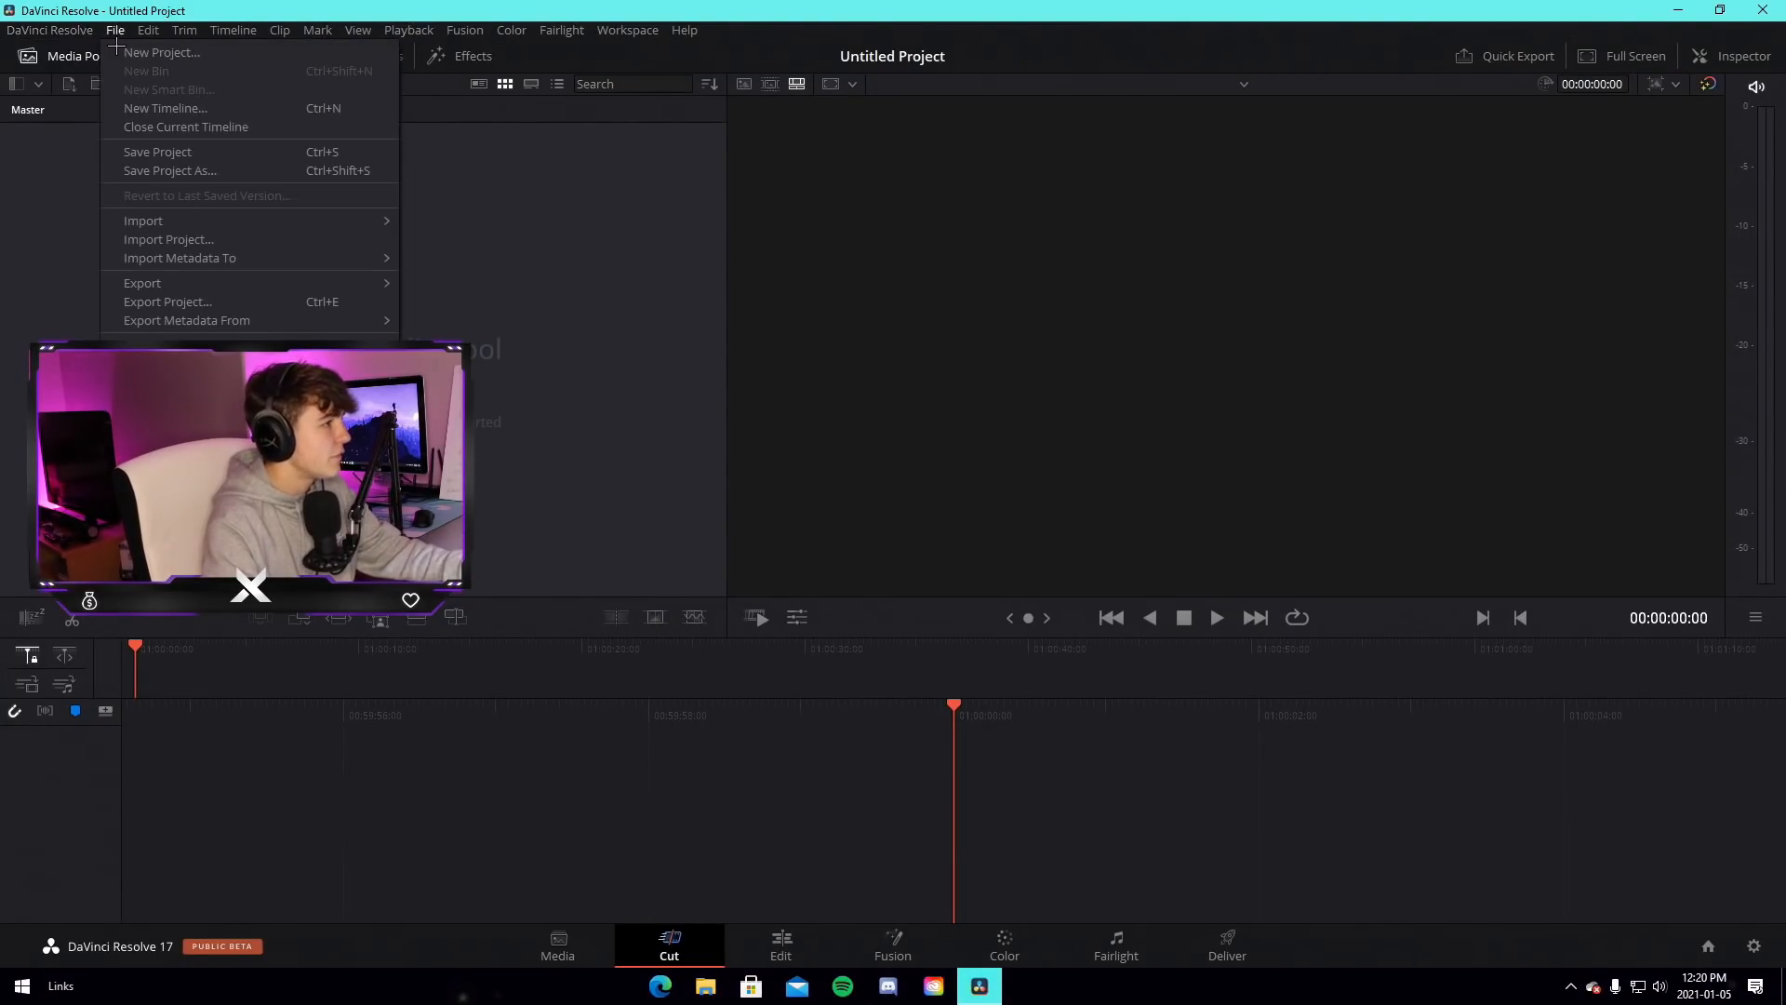
left_click(178, 365)
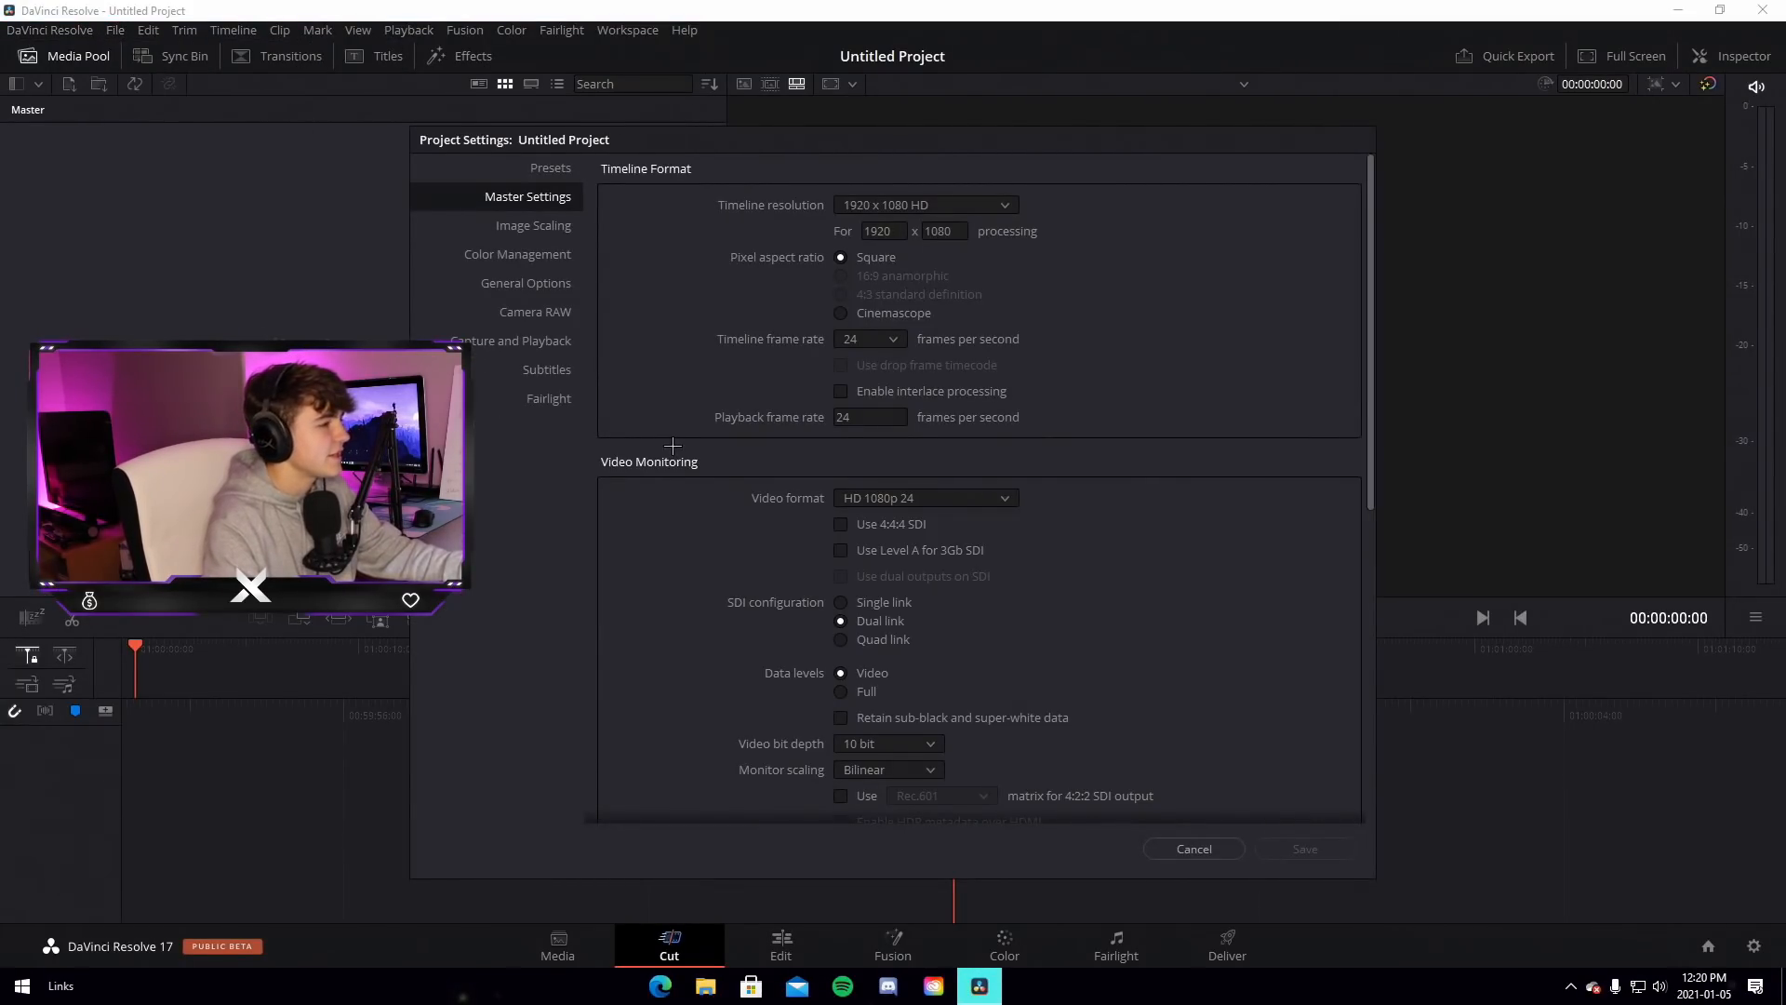
left_click(899, 336)
scroll(875, 493, "down", 1)
left_click(871, 557)
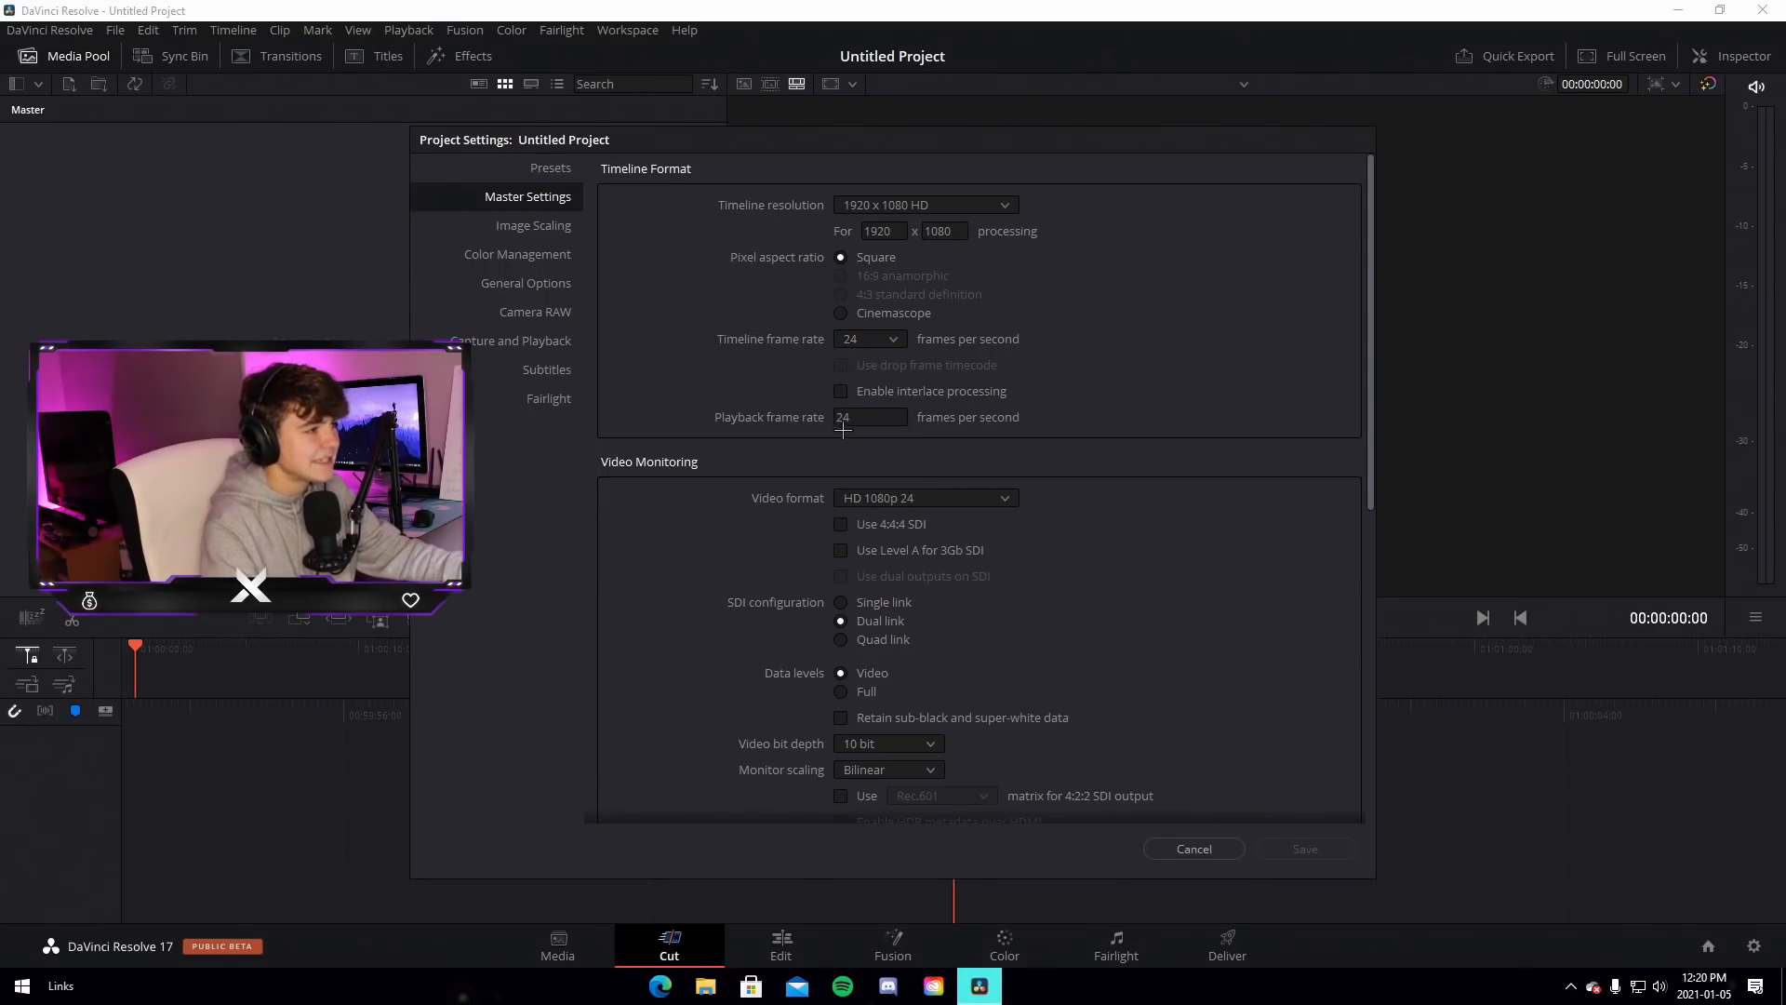
left_click(892, 339)
left_click(871, 547)
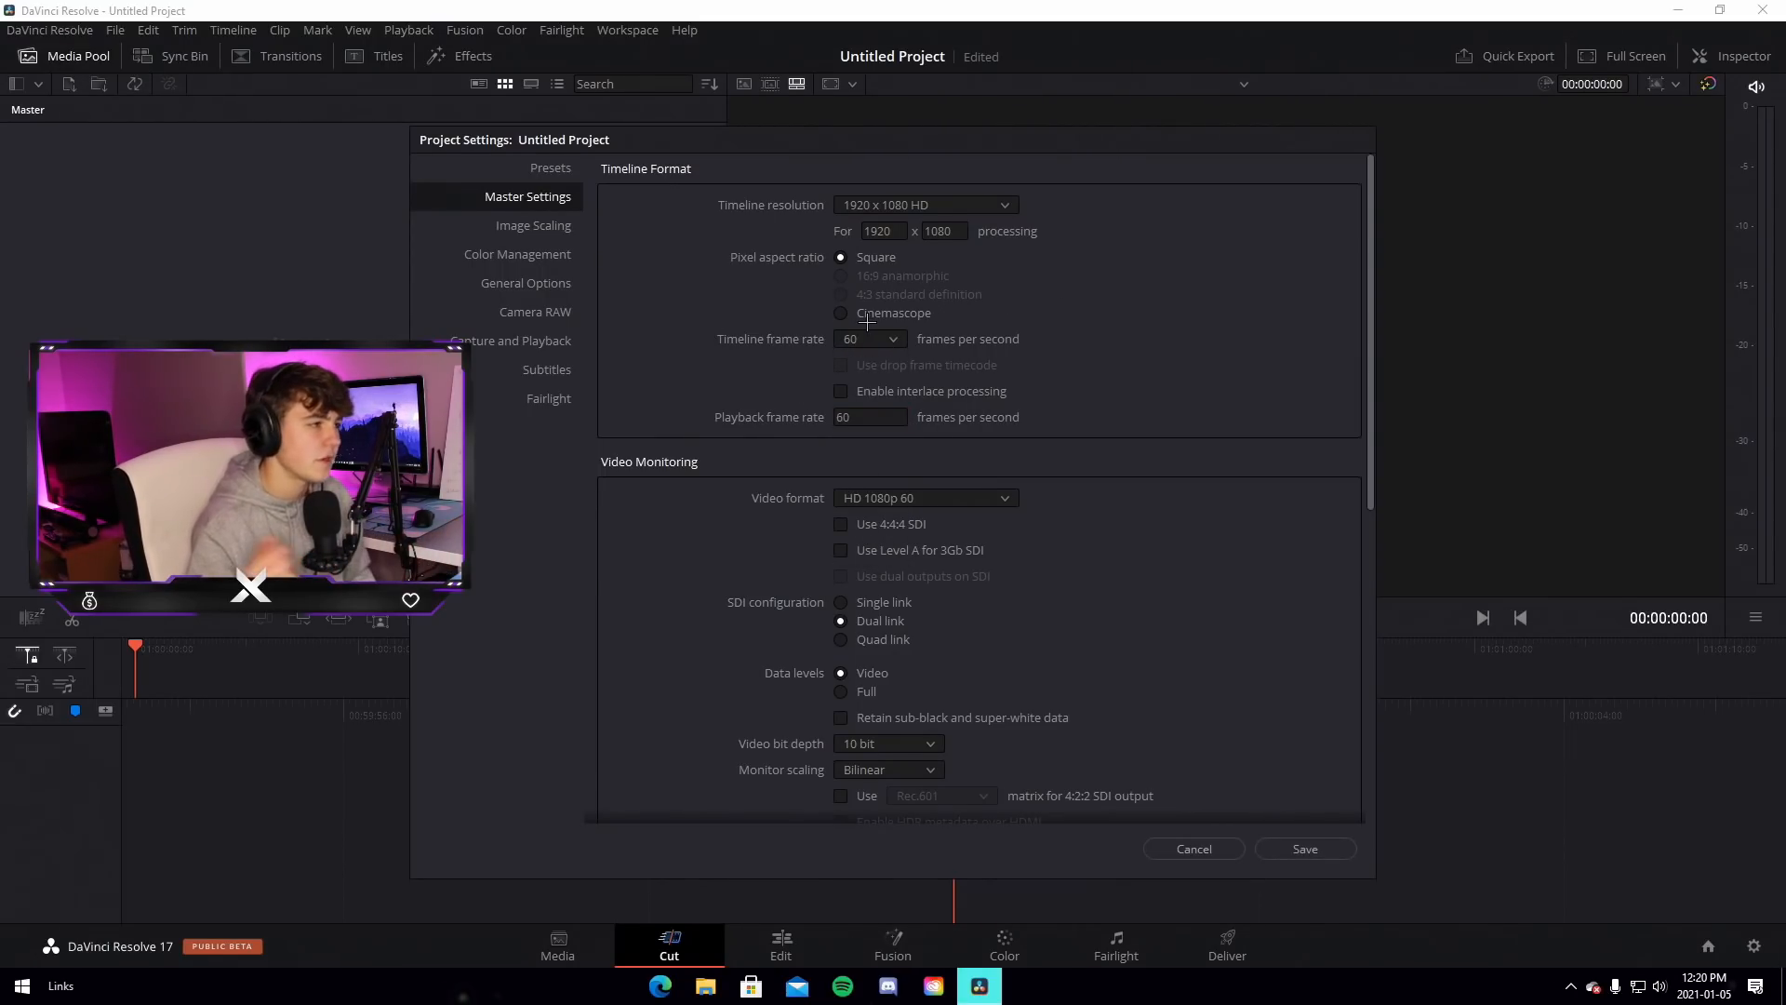
scroll(1089, 558, "down", 4)
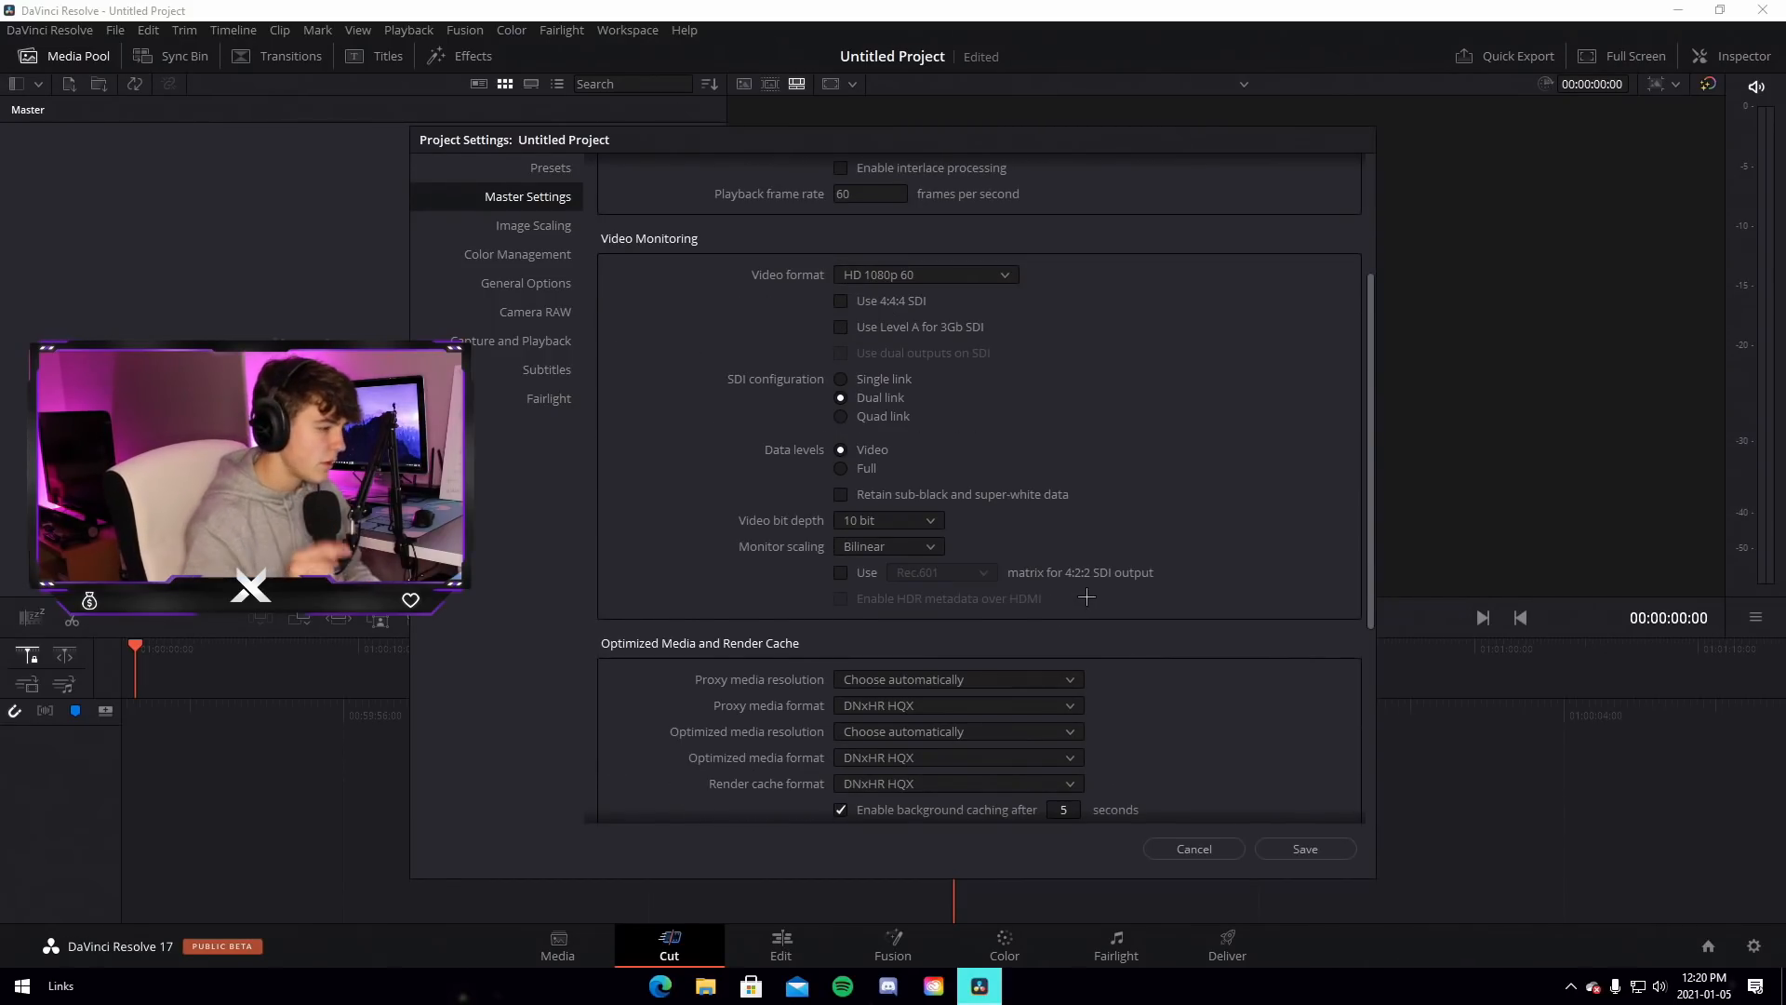
left_click(1322, 849)
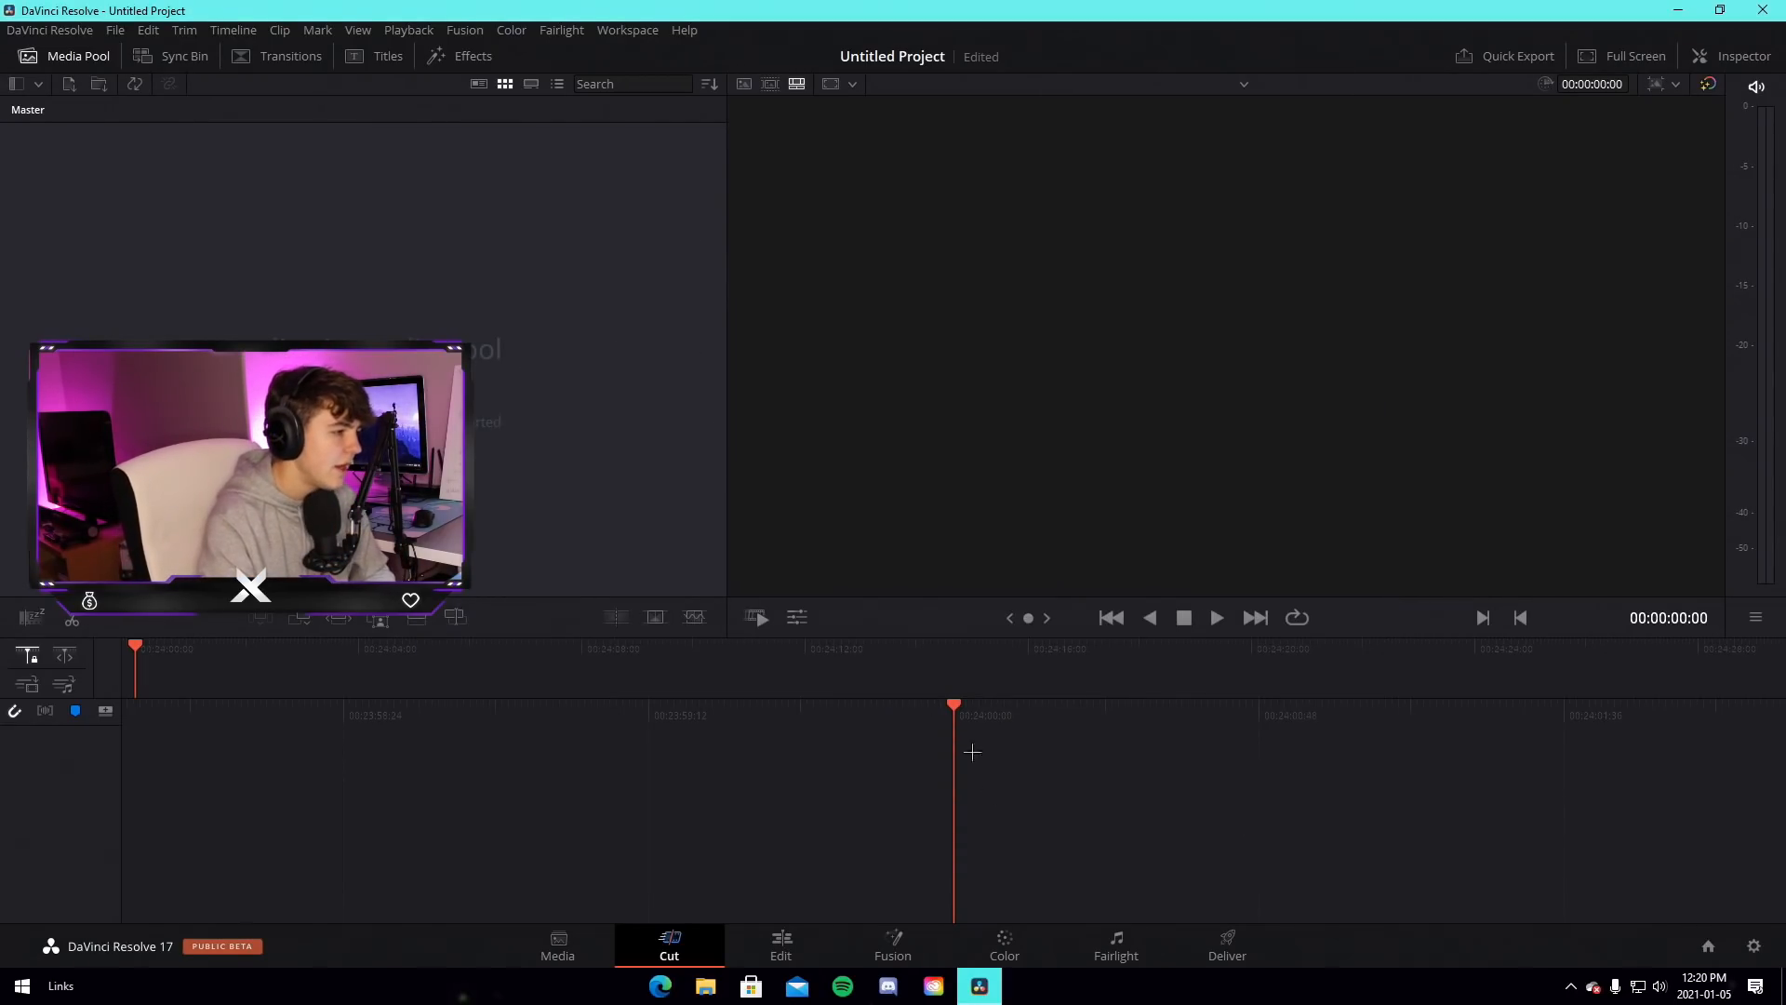
On the Edit page, add the "Stone Cold" MP3 to the timeline, searching the Montage Music folder for "rarin"
left_click(775, 940)
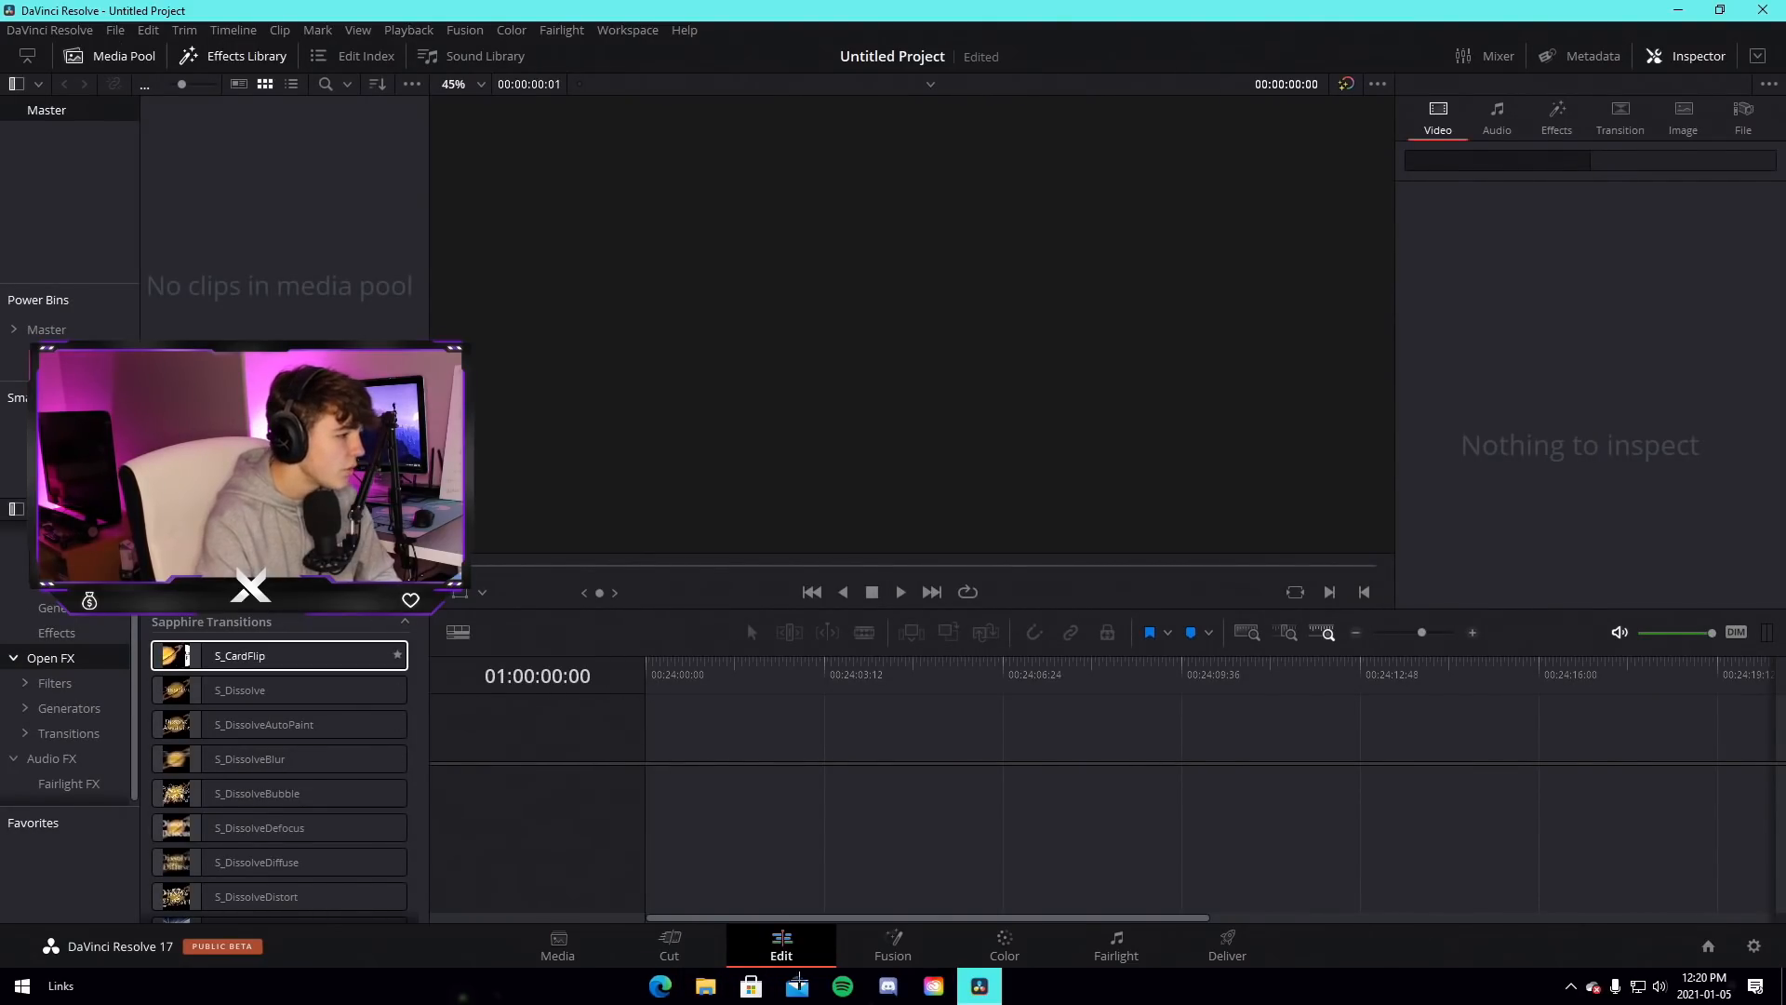
left_click(706, 986)
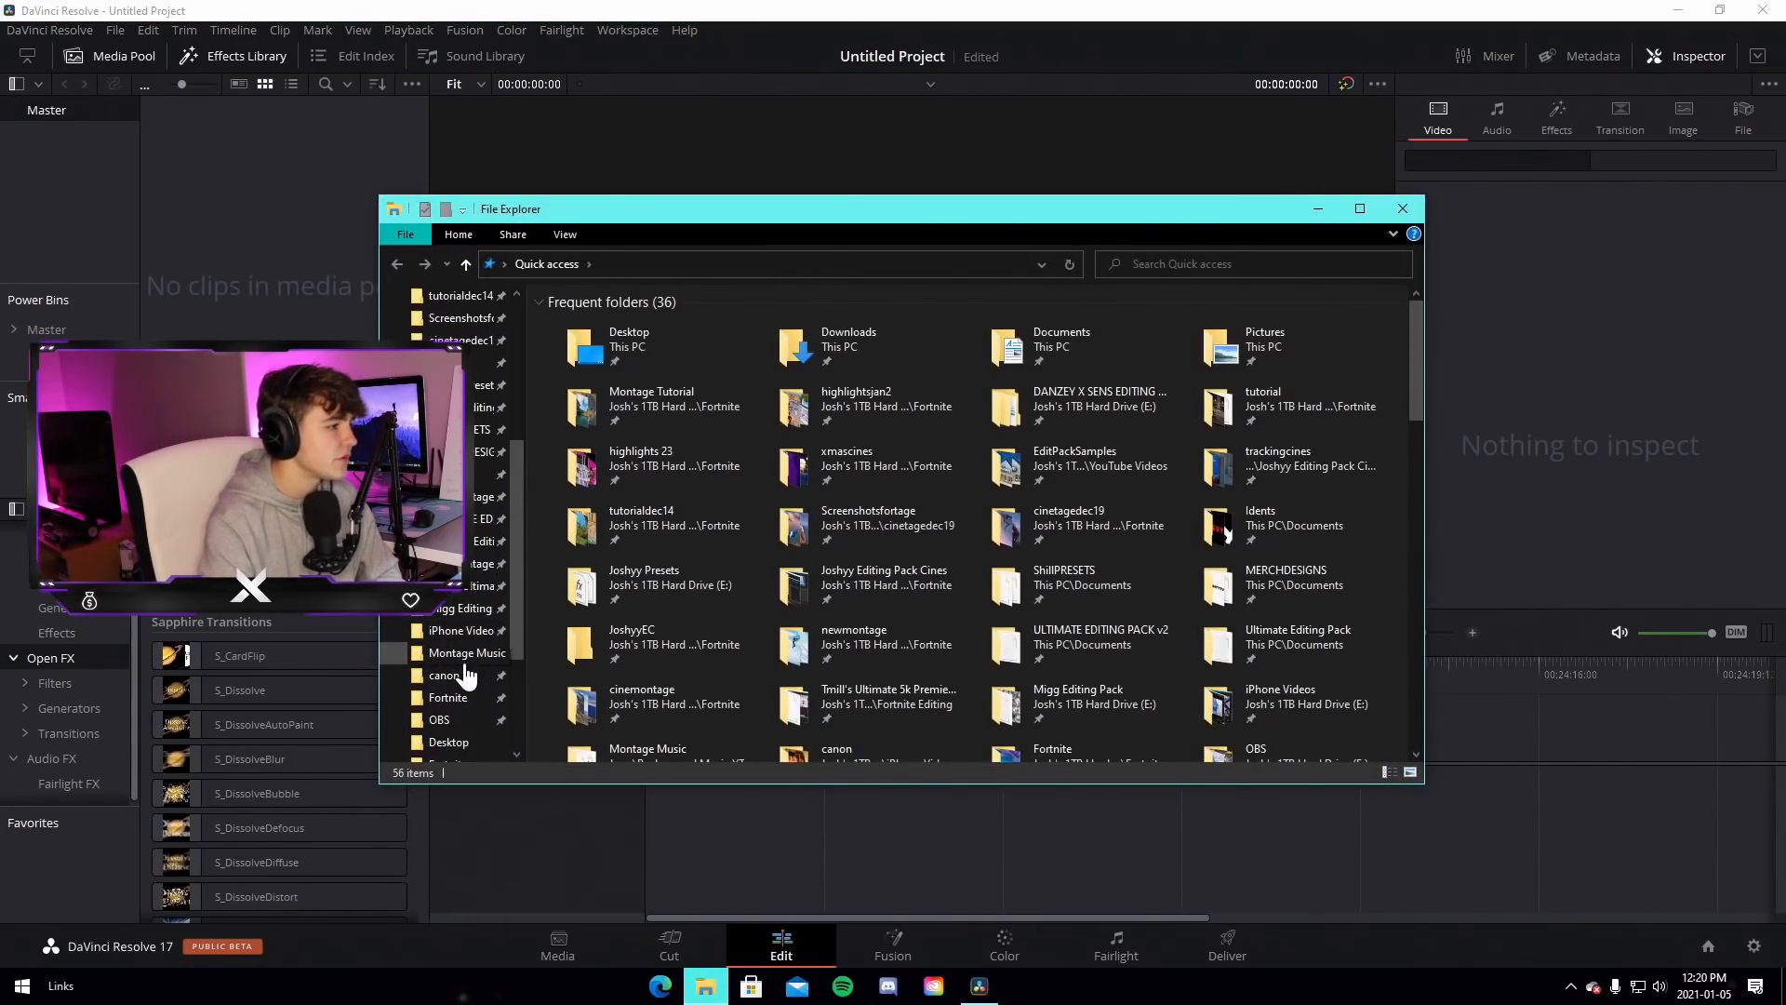
left_click(464, 659)
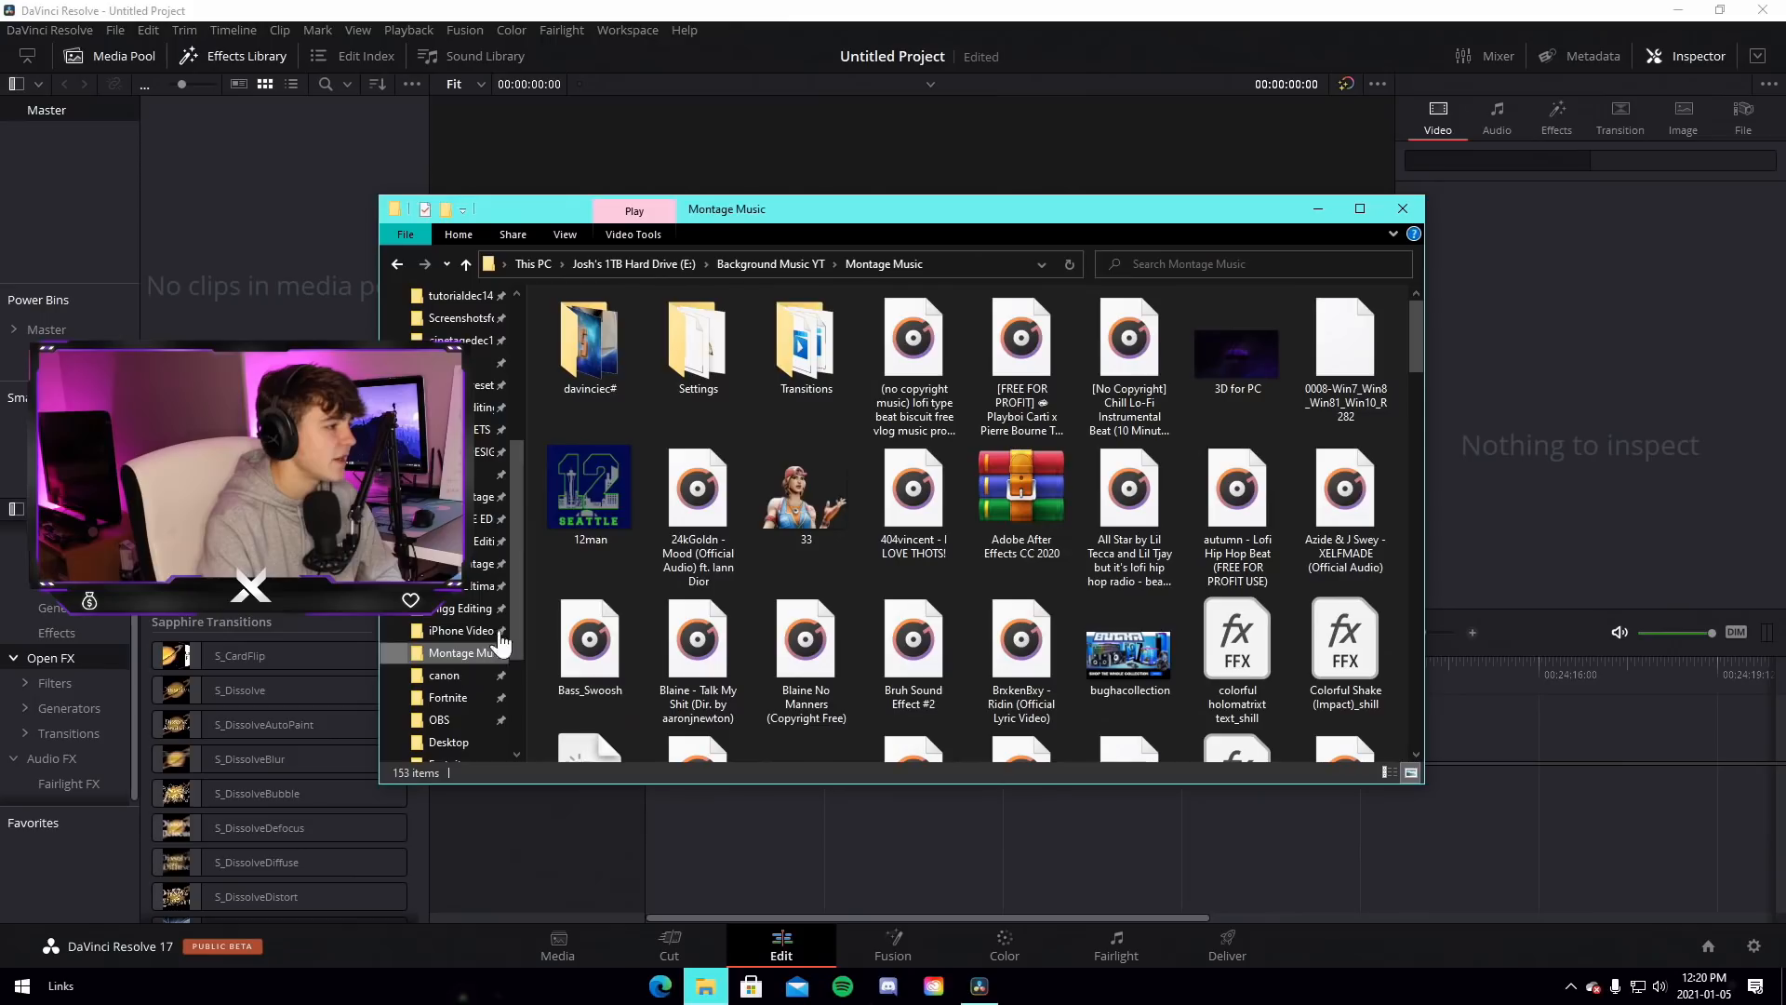
left_click(1233, 264)
type("rarin")
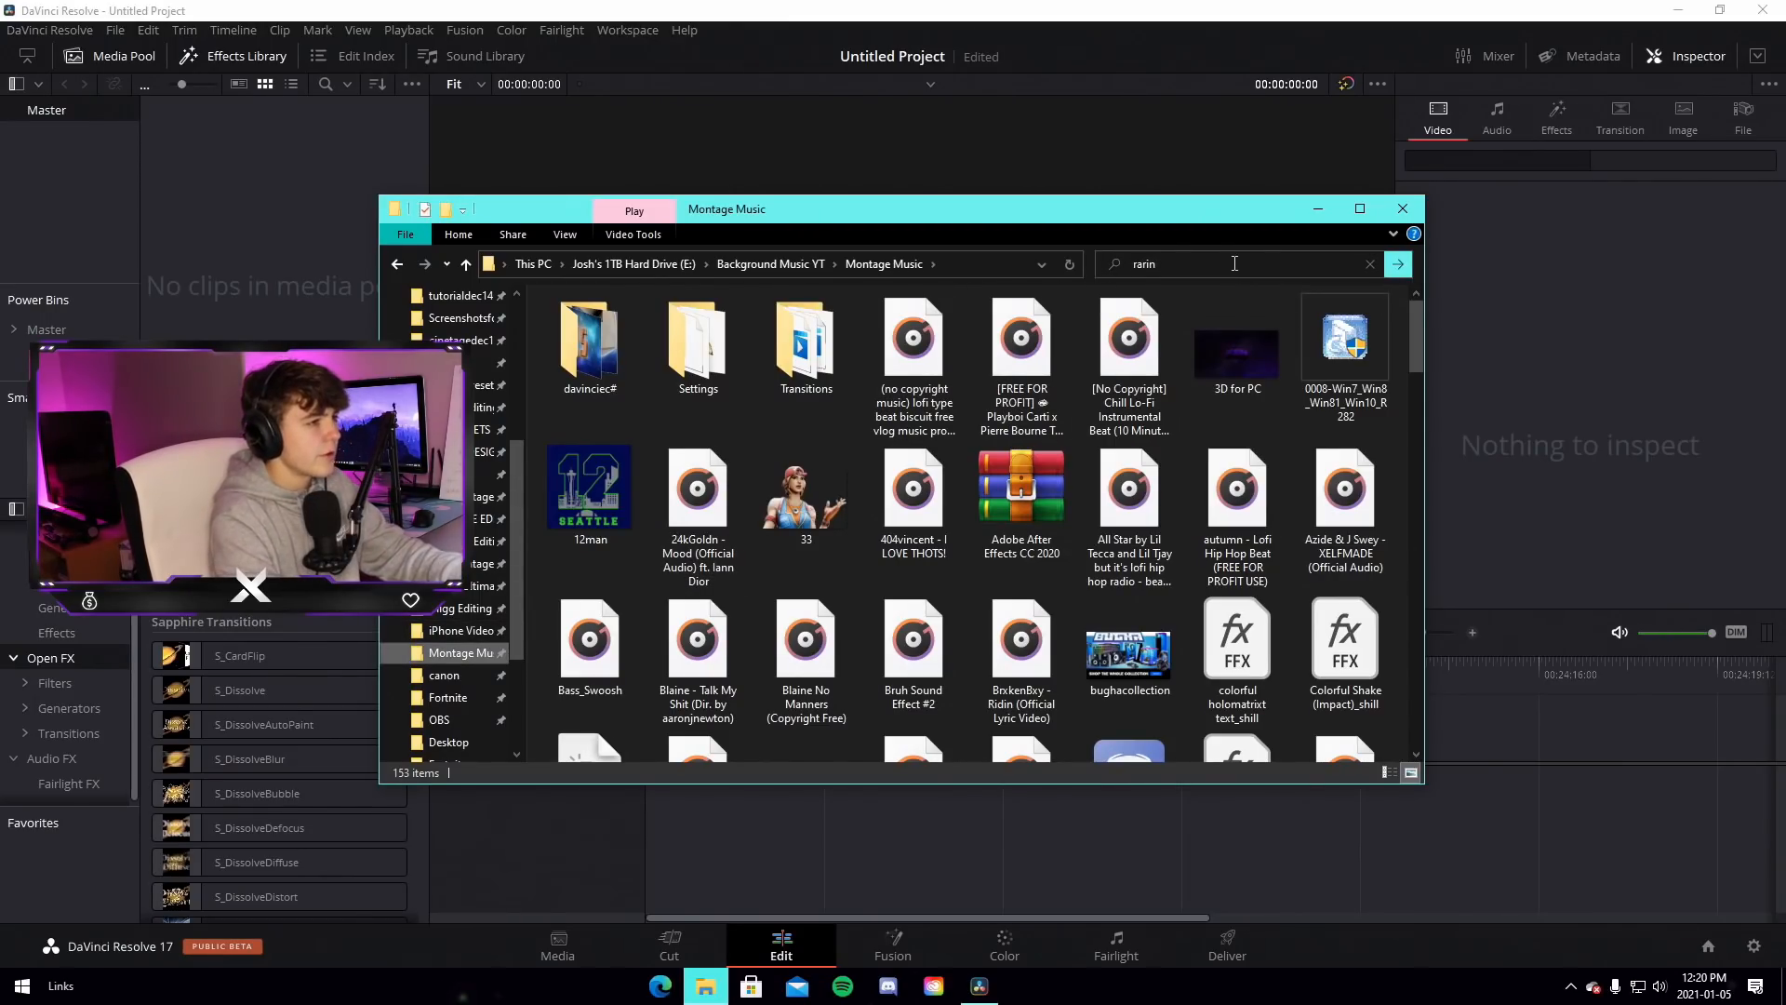
left_click_drag(565, 346, 785, 766)
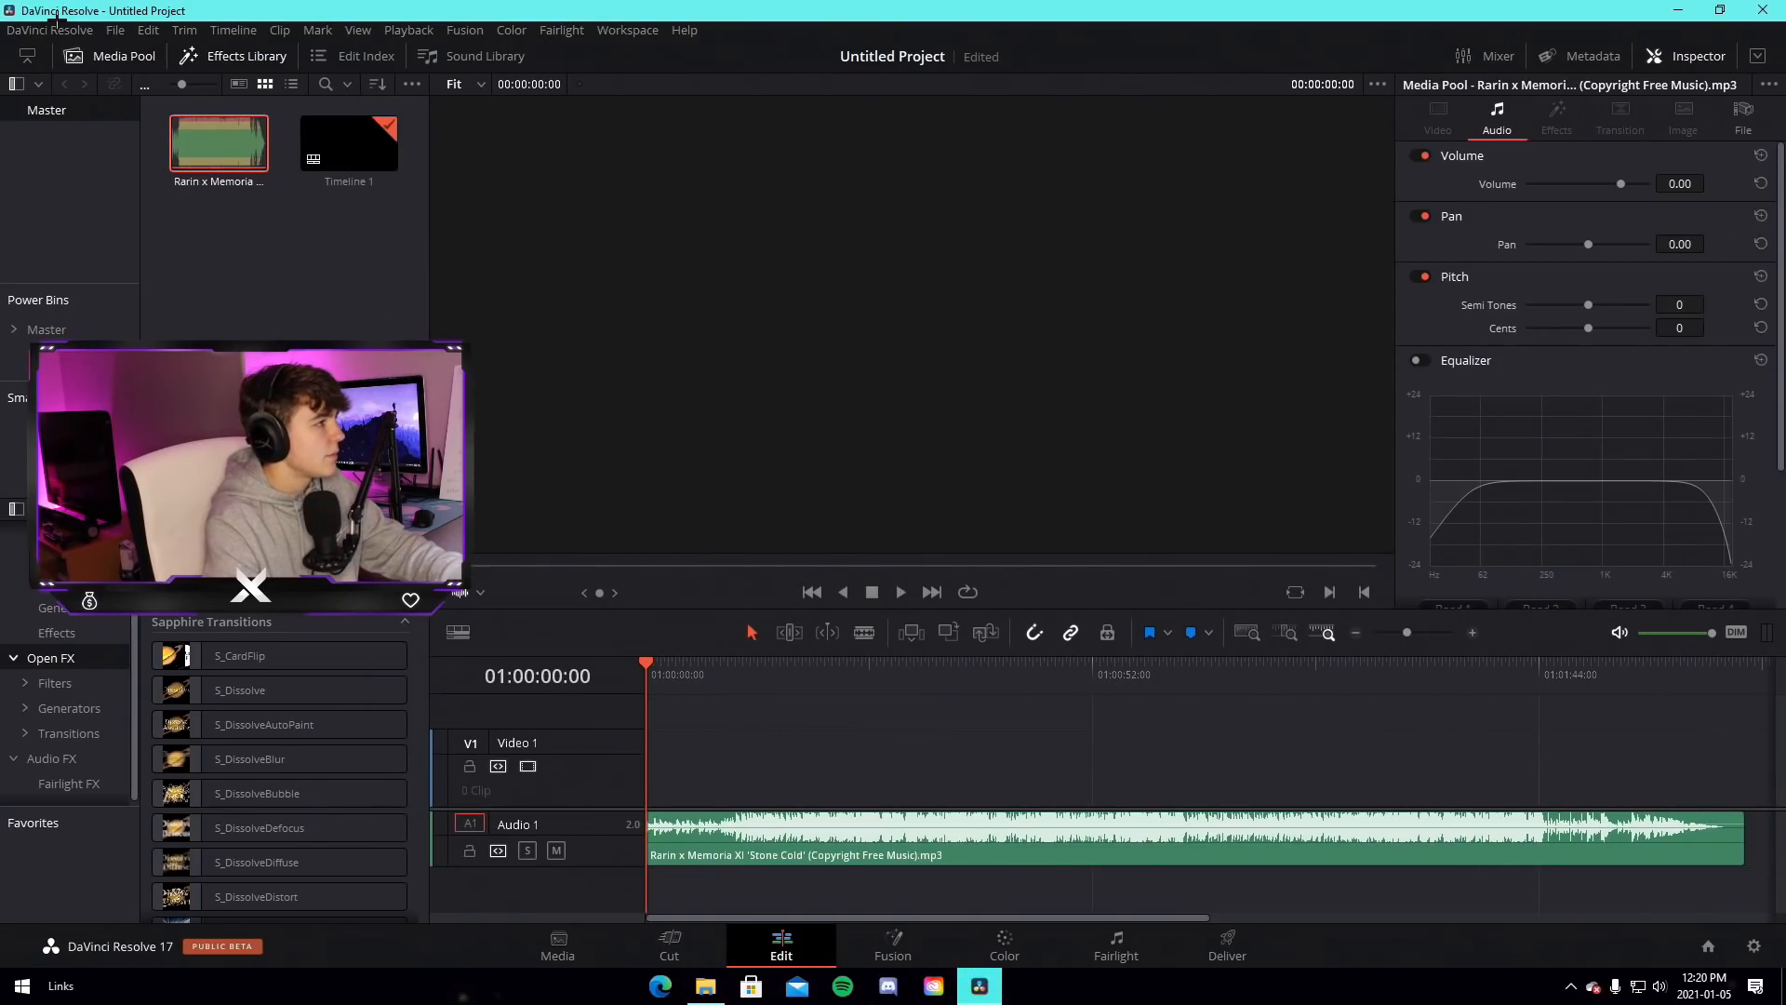
Open the Video and Audio I/O system preferences and set the speaker configuration to Manual
left_click(50, 30)
left_click(58, 116)
key("Down")
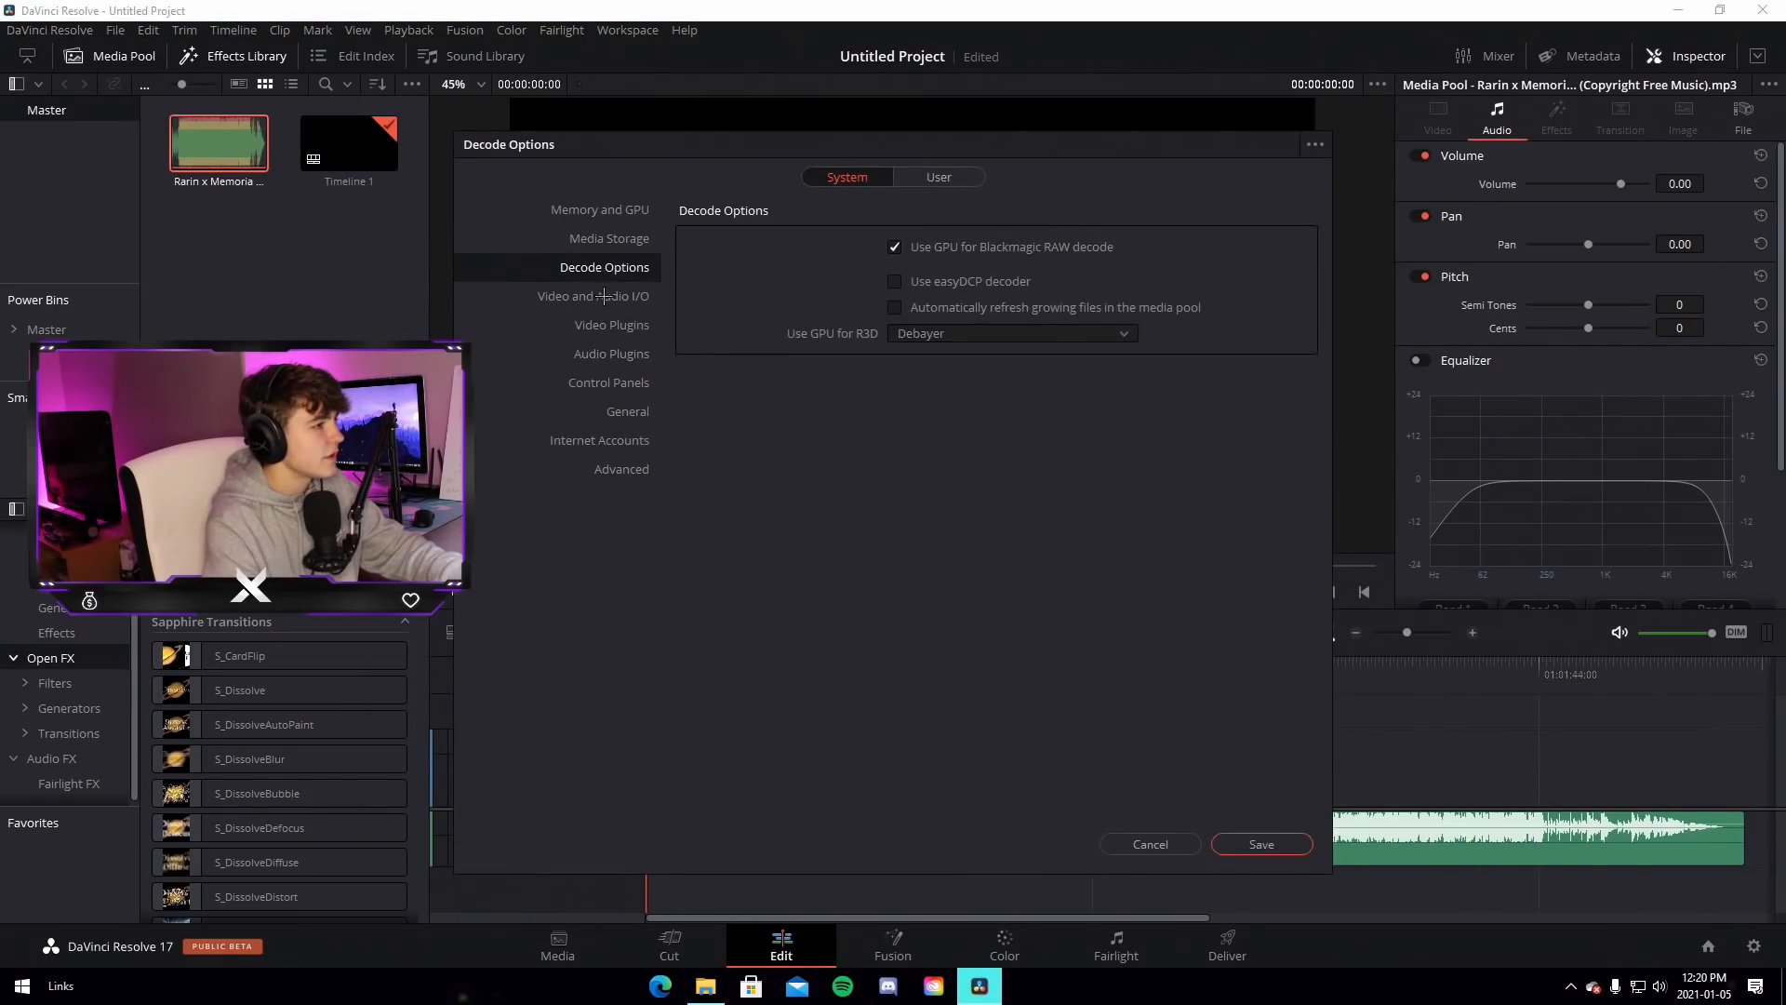
key("Down")
left_click(600, 324)
left_click(593, 296)
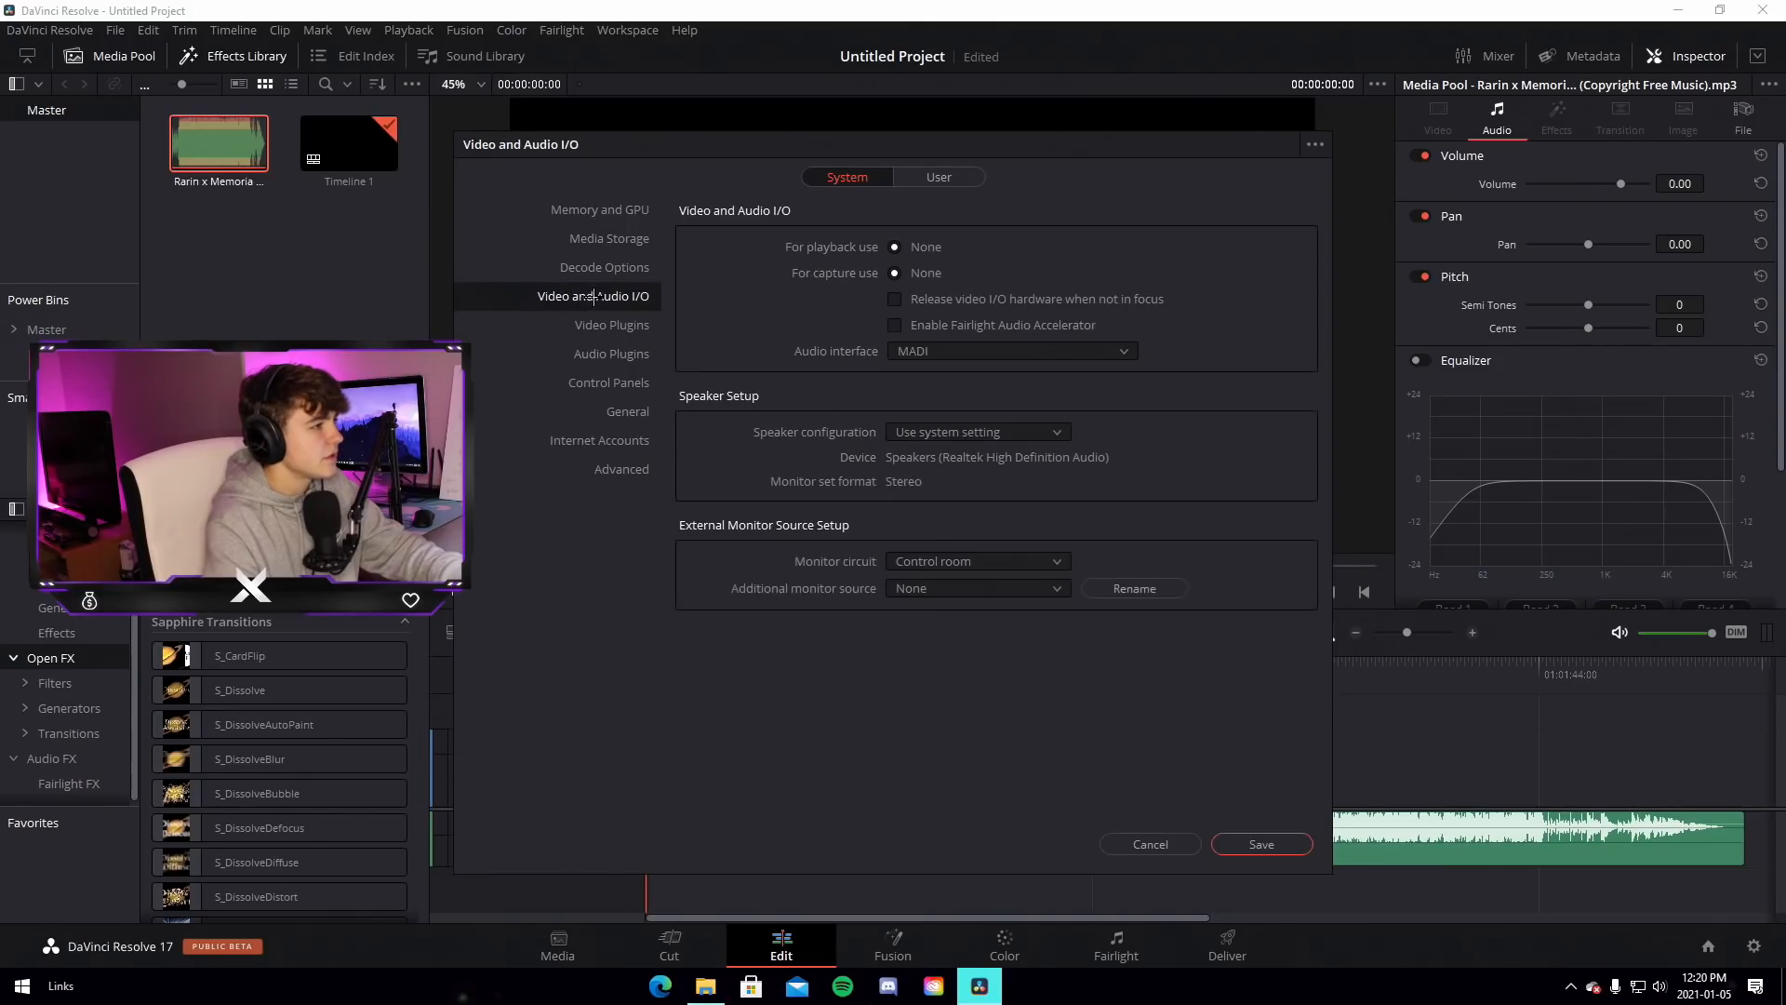
left_click(948, 432)
left_click(976, 476)
left_click(972, 569)
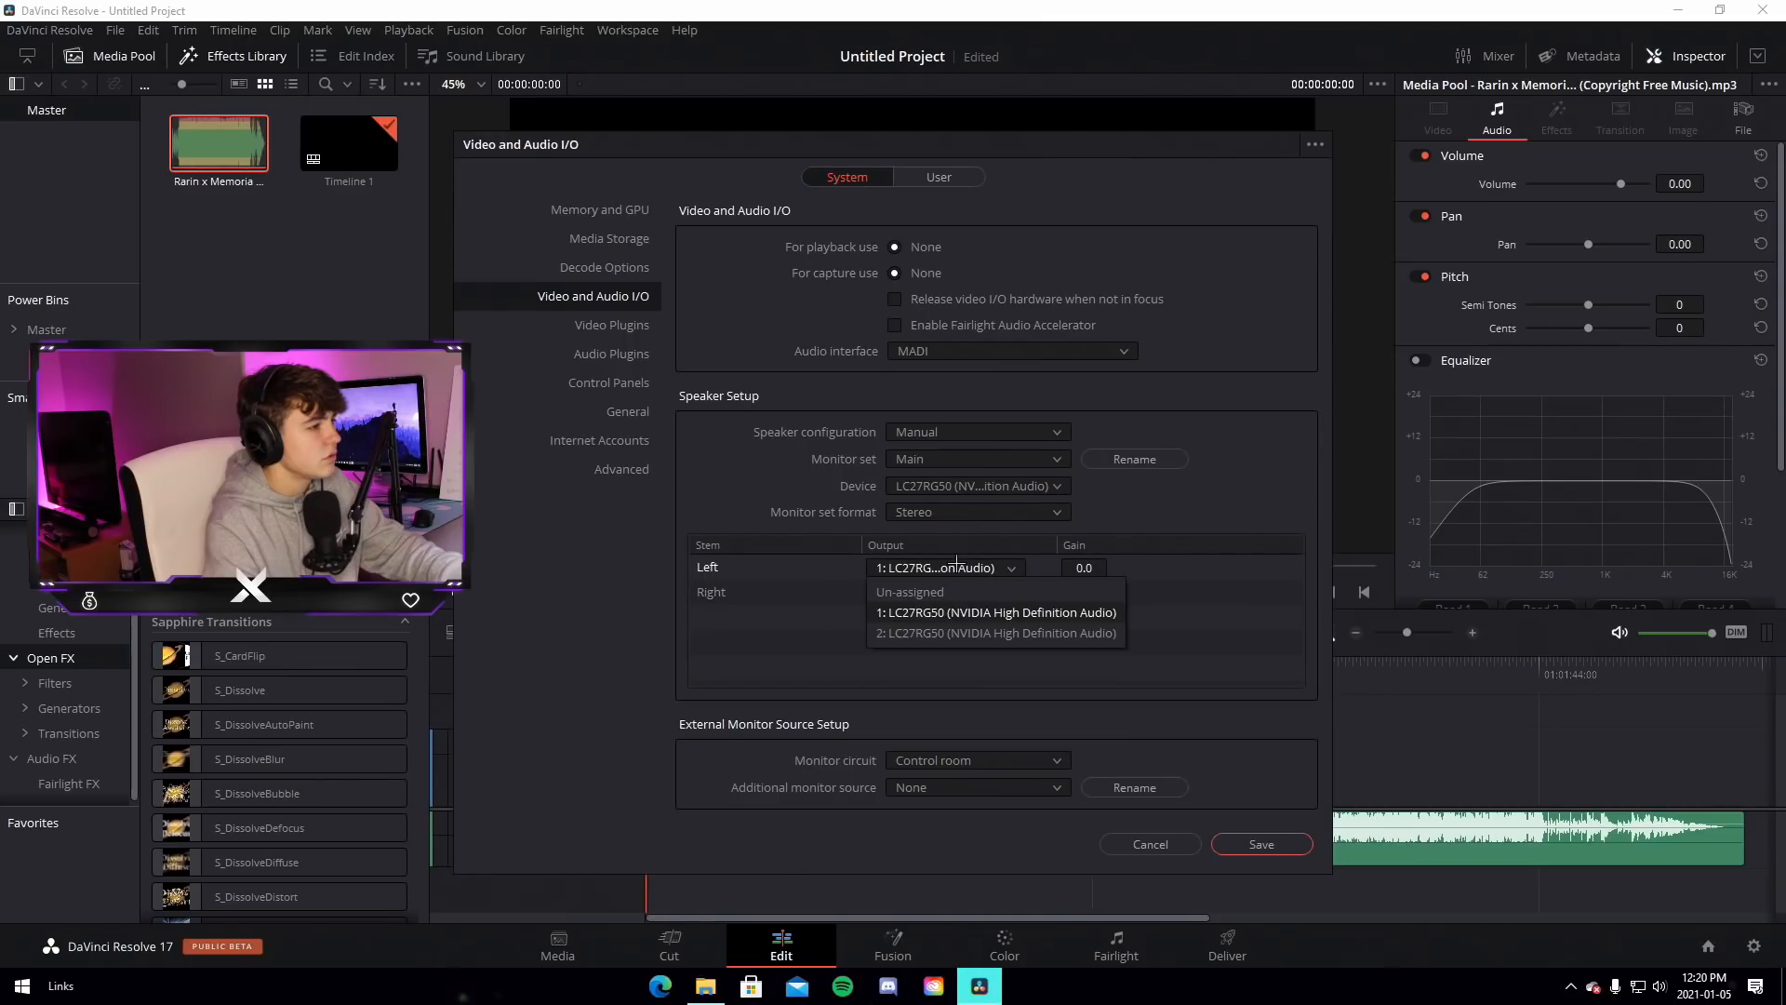
left_click(972, 614)
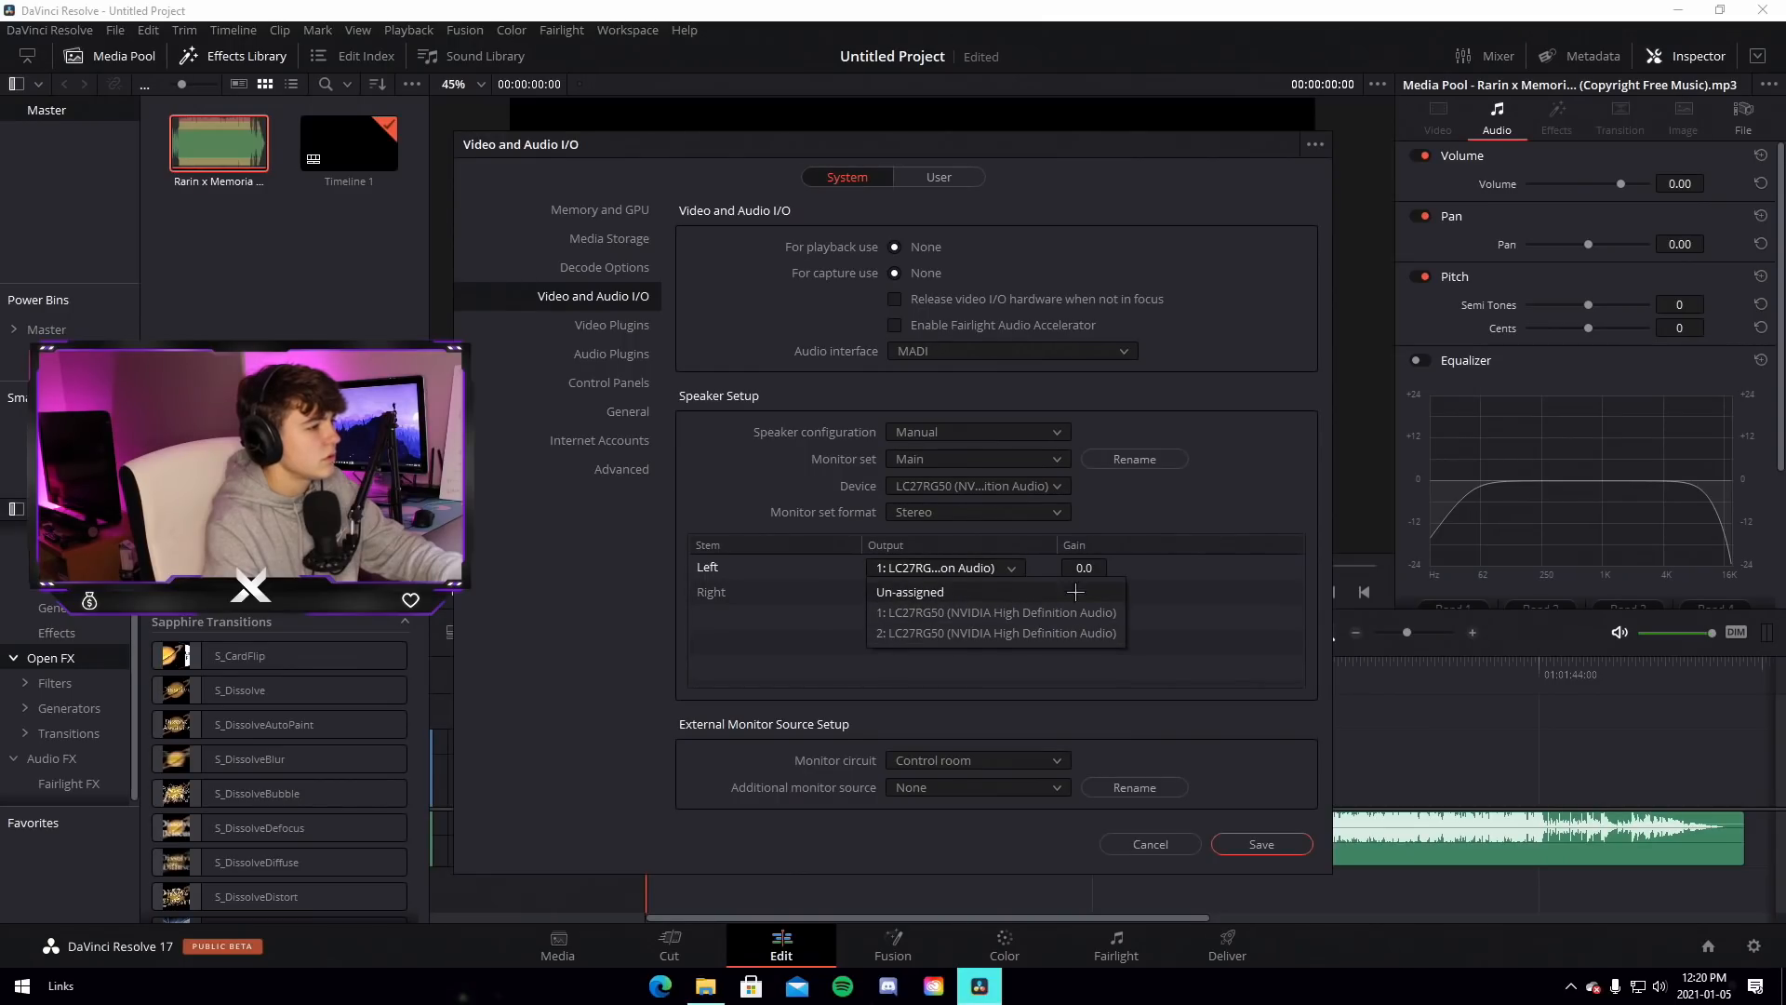
Set the speaker device to Speakers (Realtek High Definition Audio), assign the left and right outputs to channels 1 and 2, and save the preferences
left_click(982, 484)
left_click(963, 565)
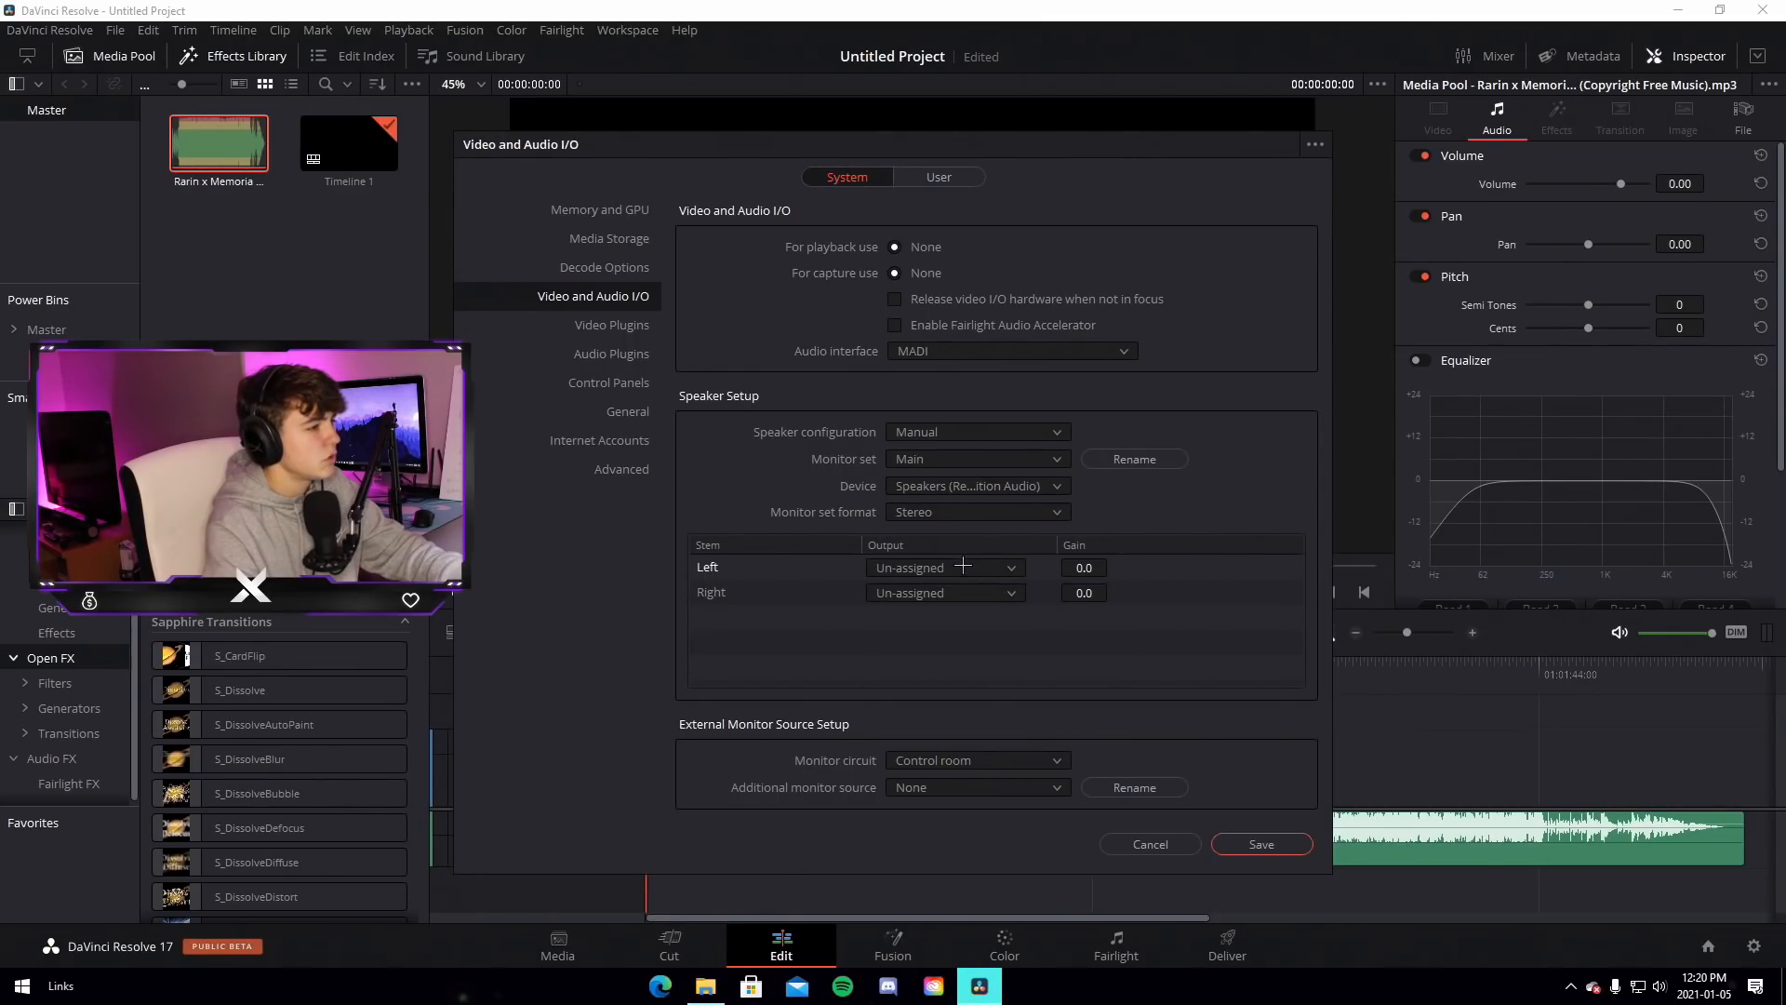
left_click(963, 566)
left_click(972, 614)
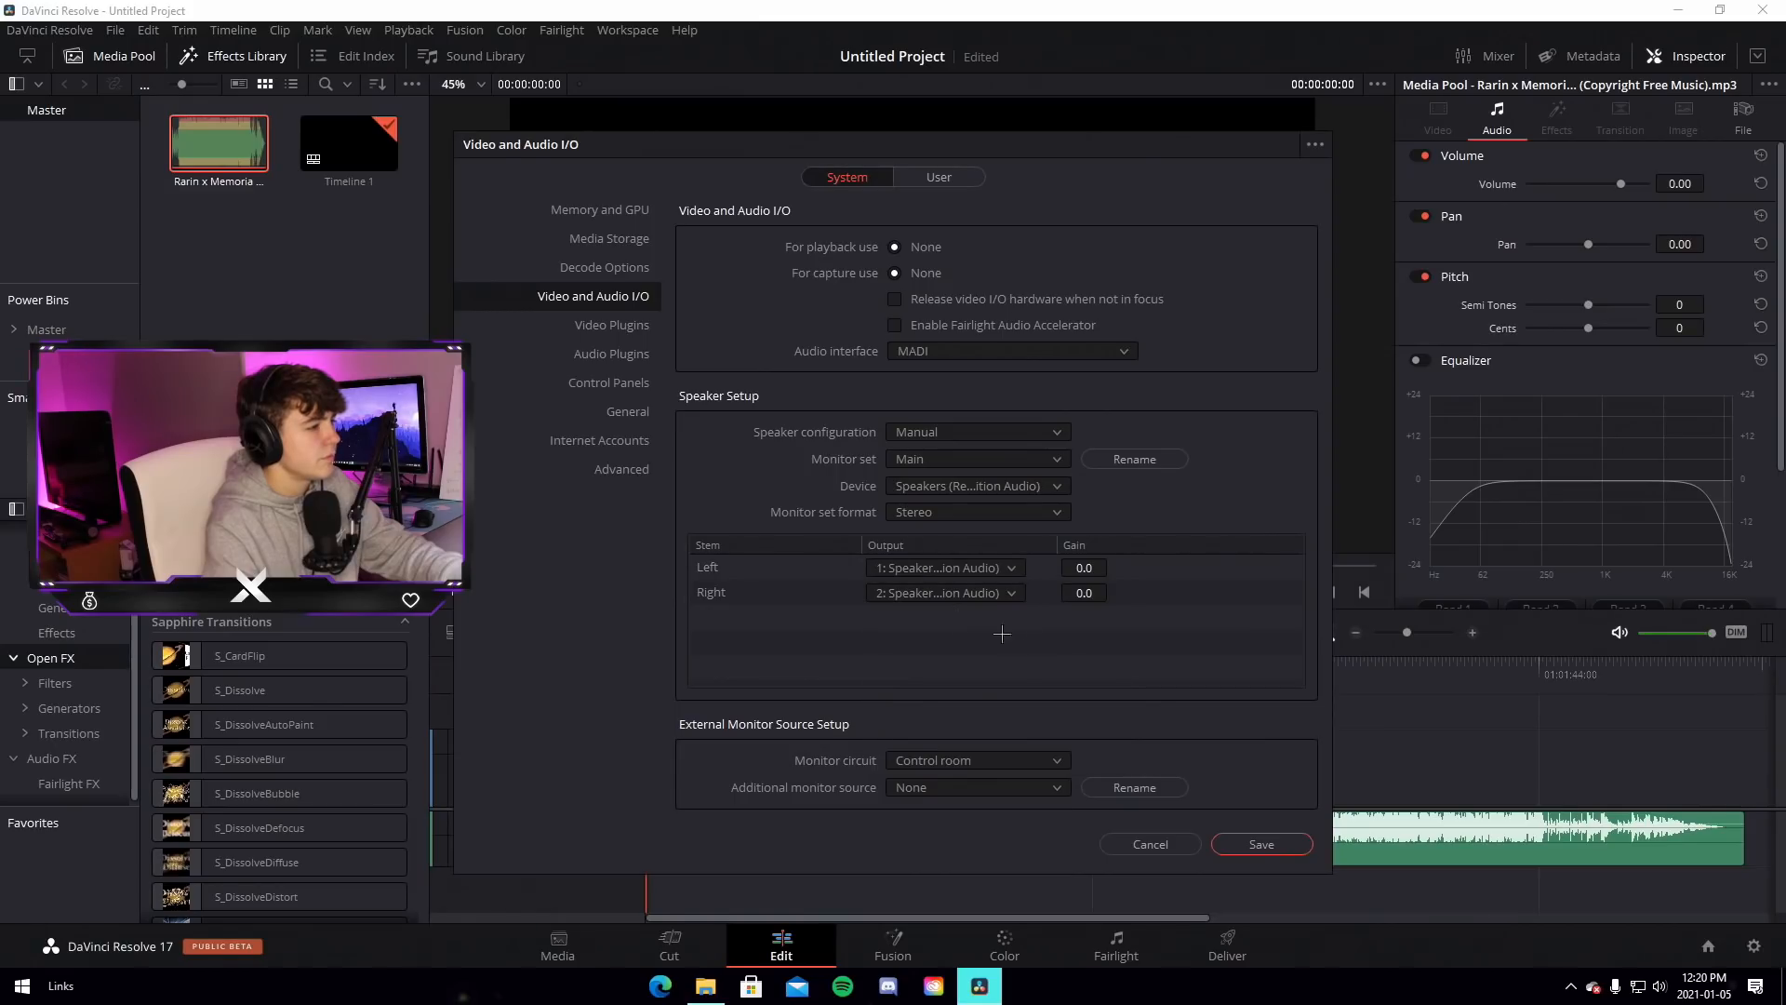
left_click(1262, 844)
left_click(1053, 555)
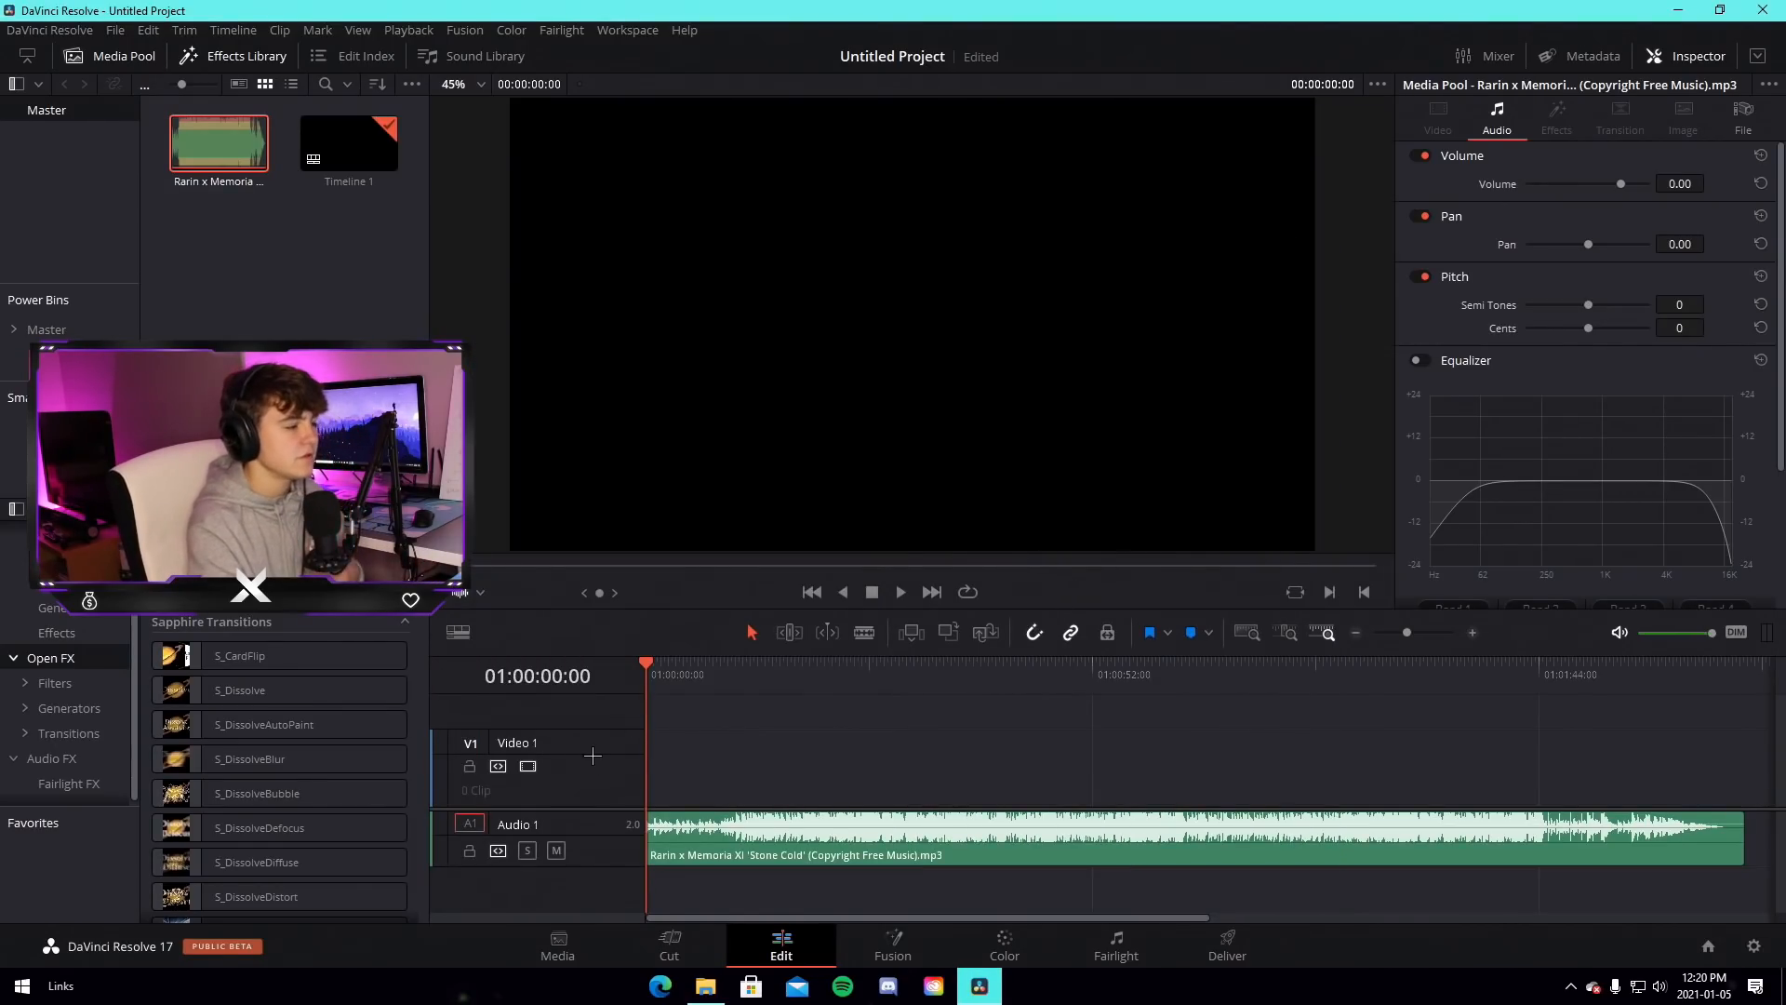
Play the song from the timeline start and lower the monitoring volume
left_click(756, 773)
key("space")
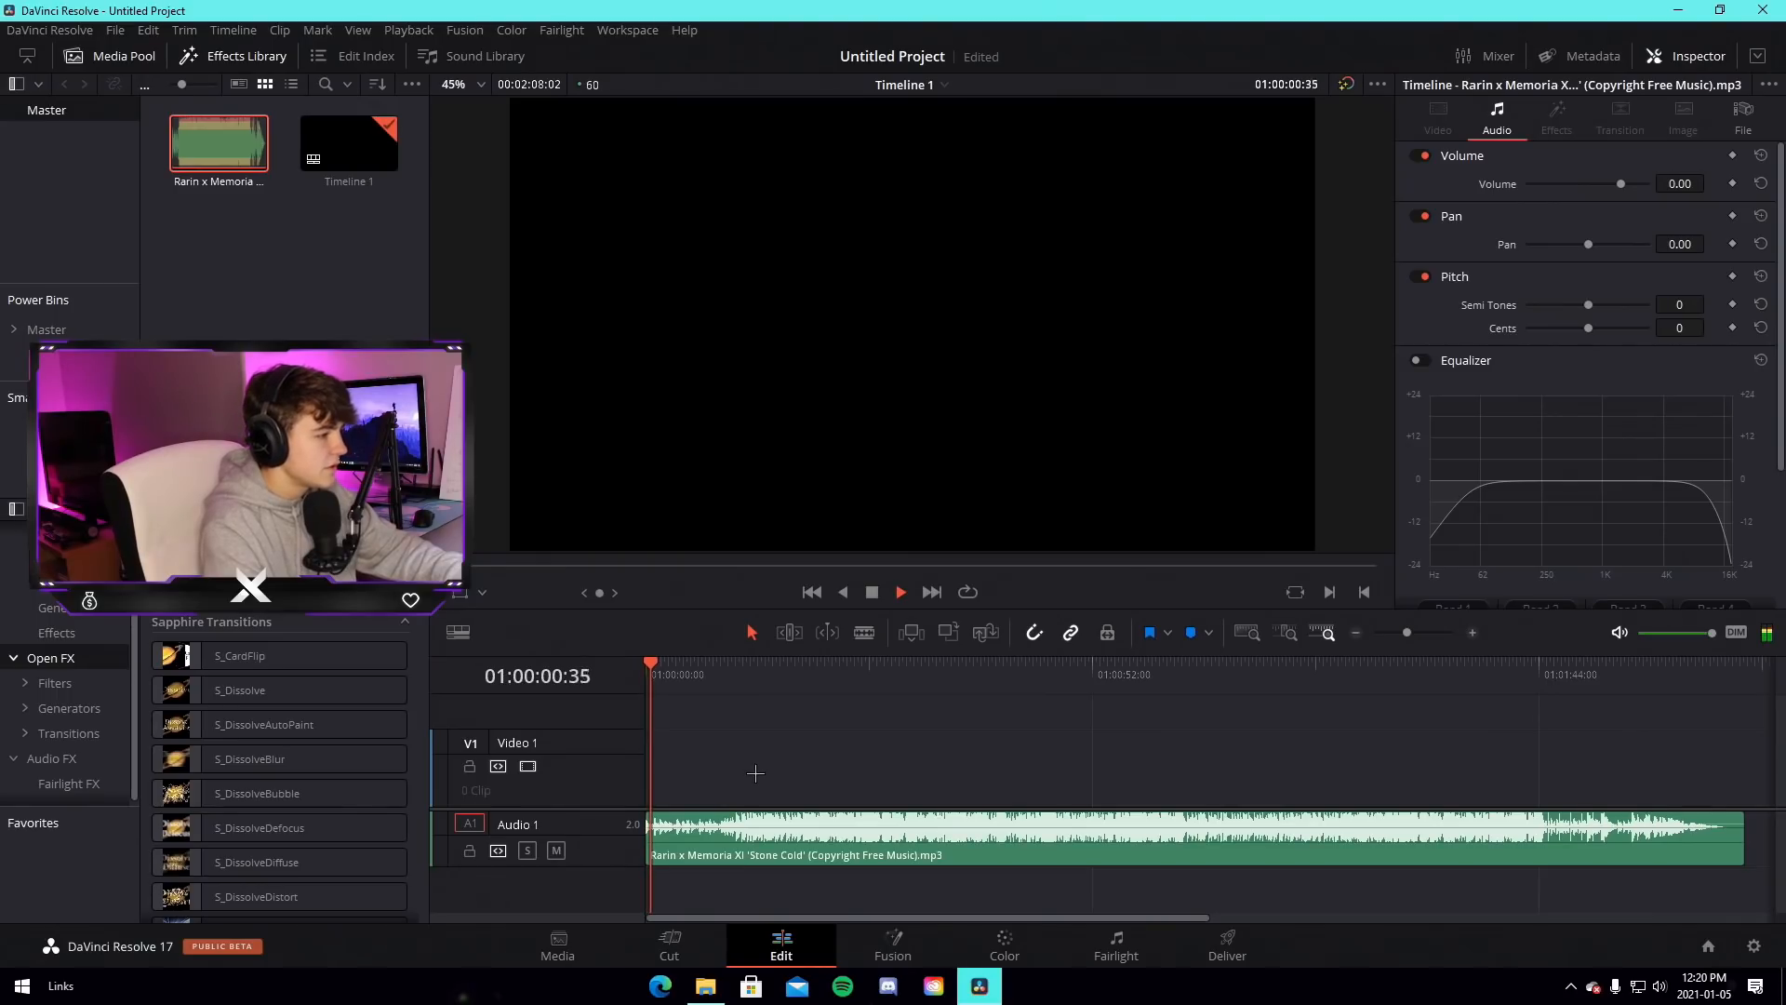
left_click_drag(1705, 633, 1687, 633)
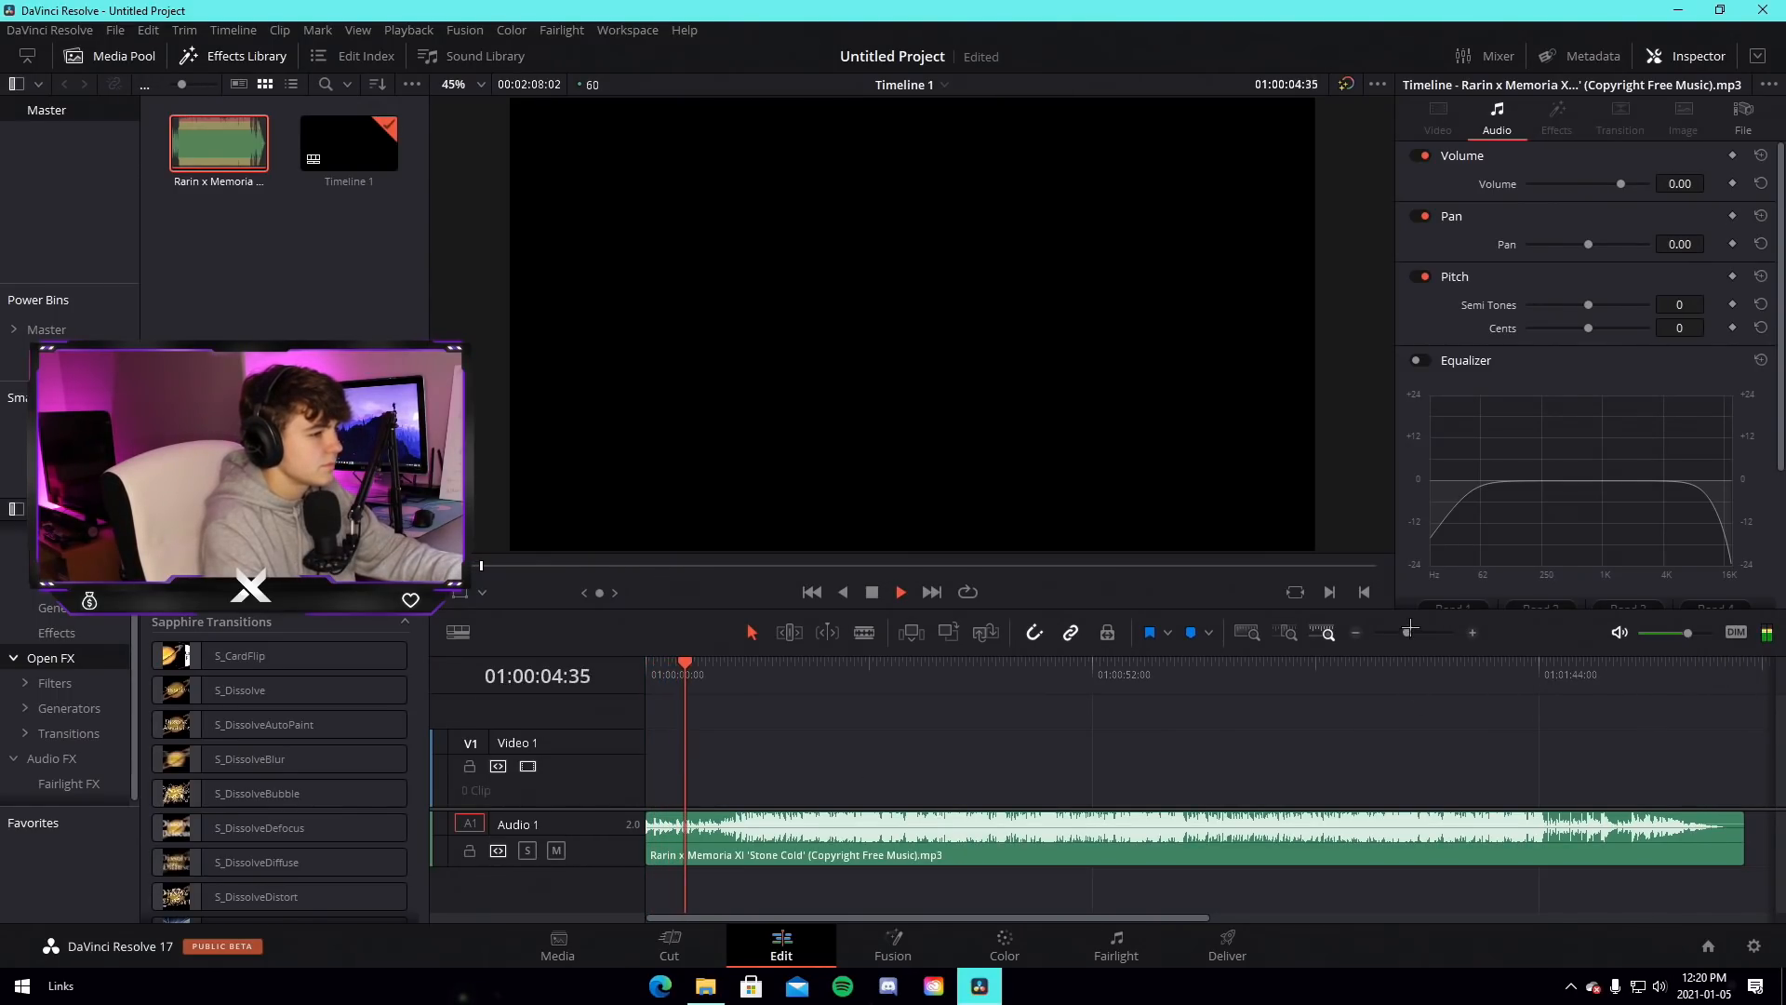
Trim the start of the song clip to about 01:00:10 on the timeline and add a short fade-in
scroll(1349, 674, "up", 4)
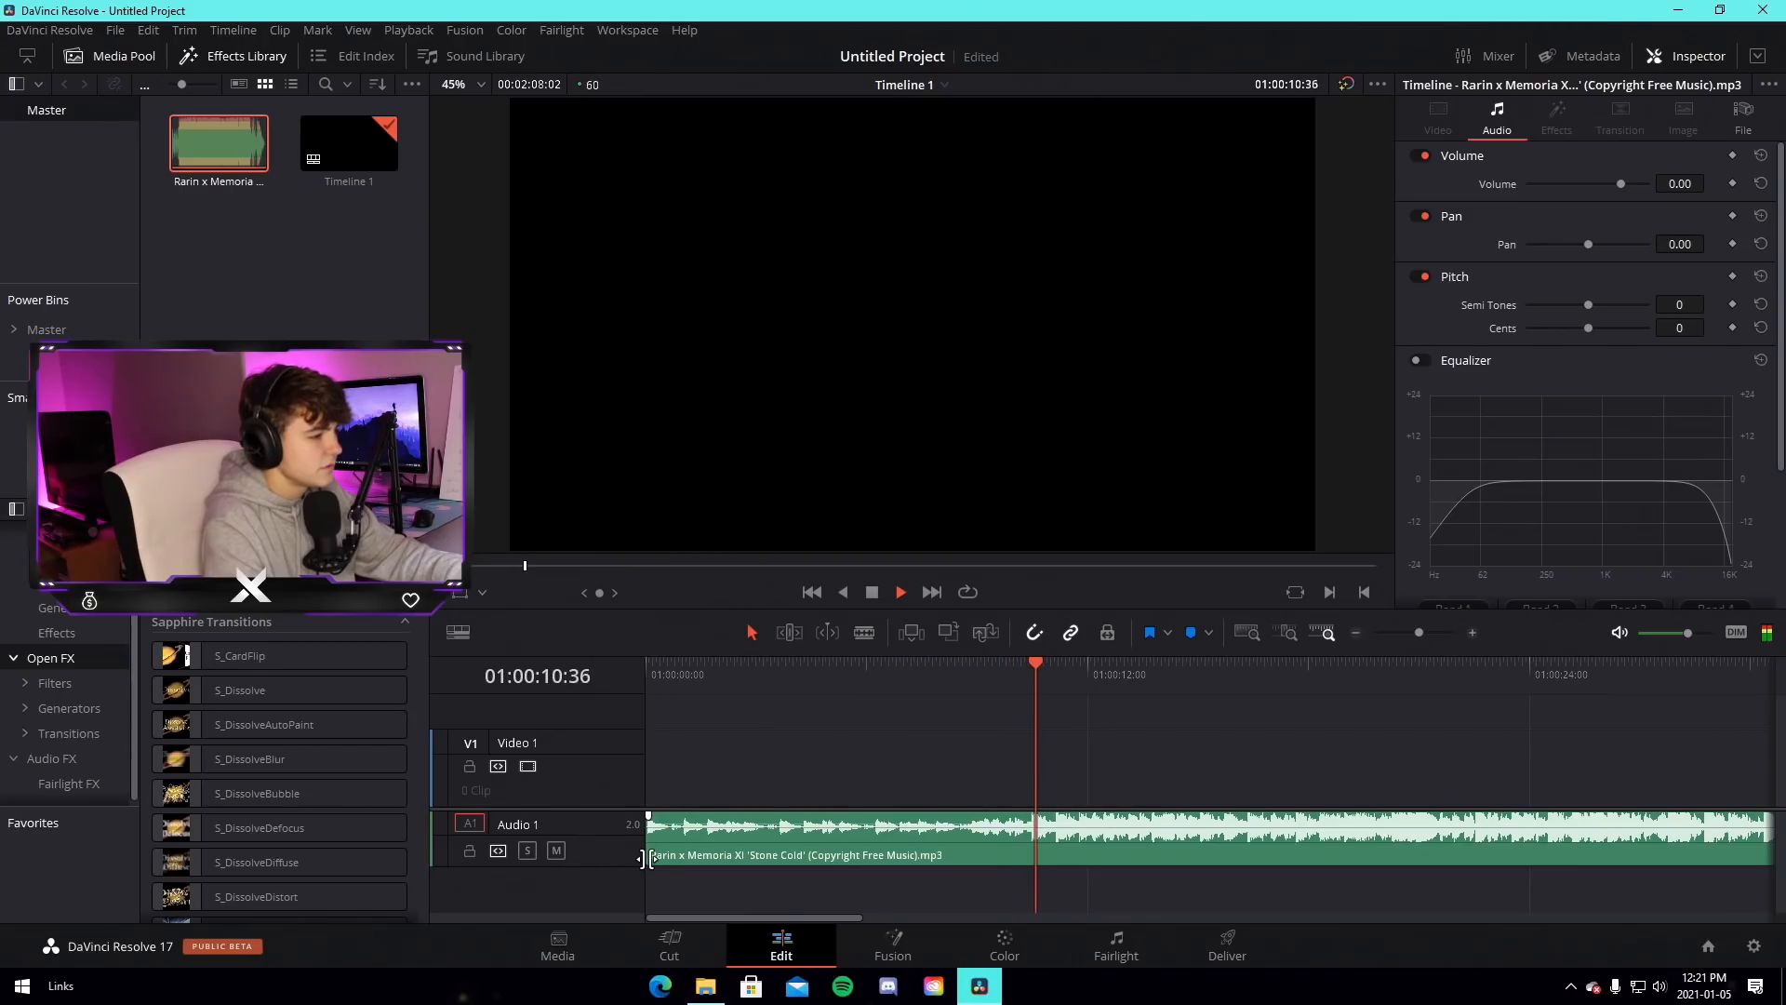
left_click_drag(646, 858, 1027, 869)
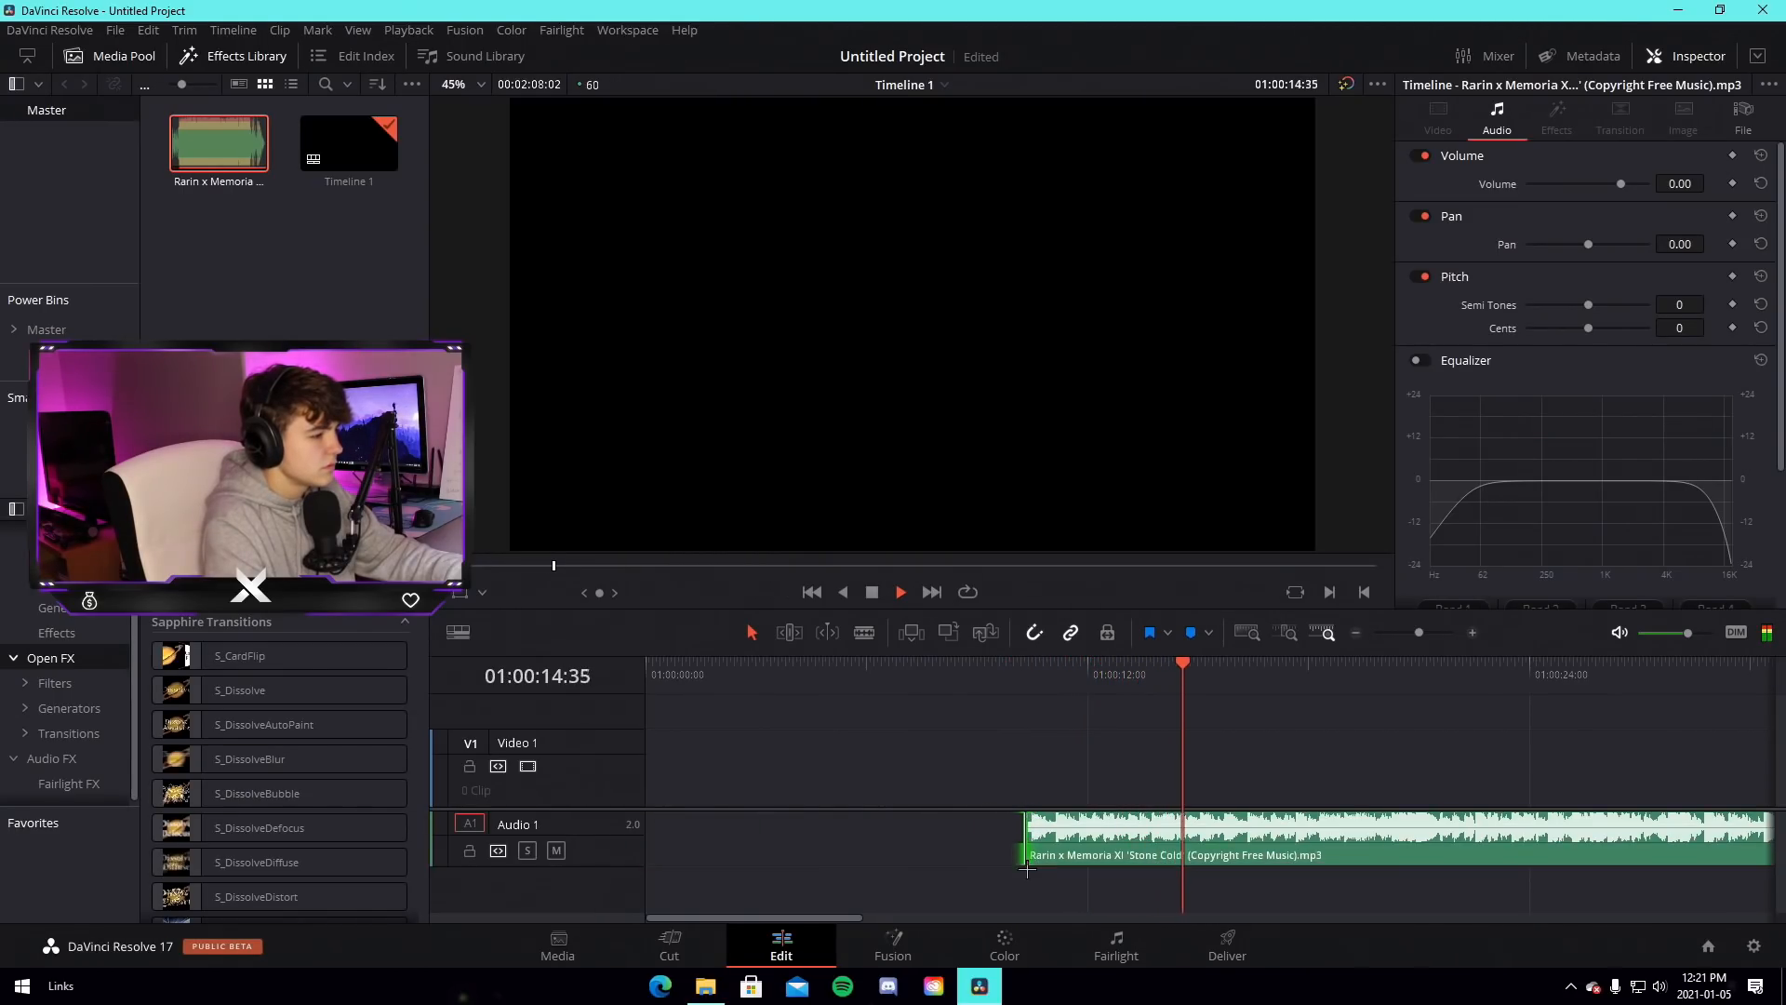
left_click(1031, 688)
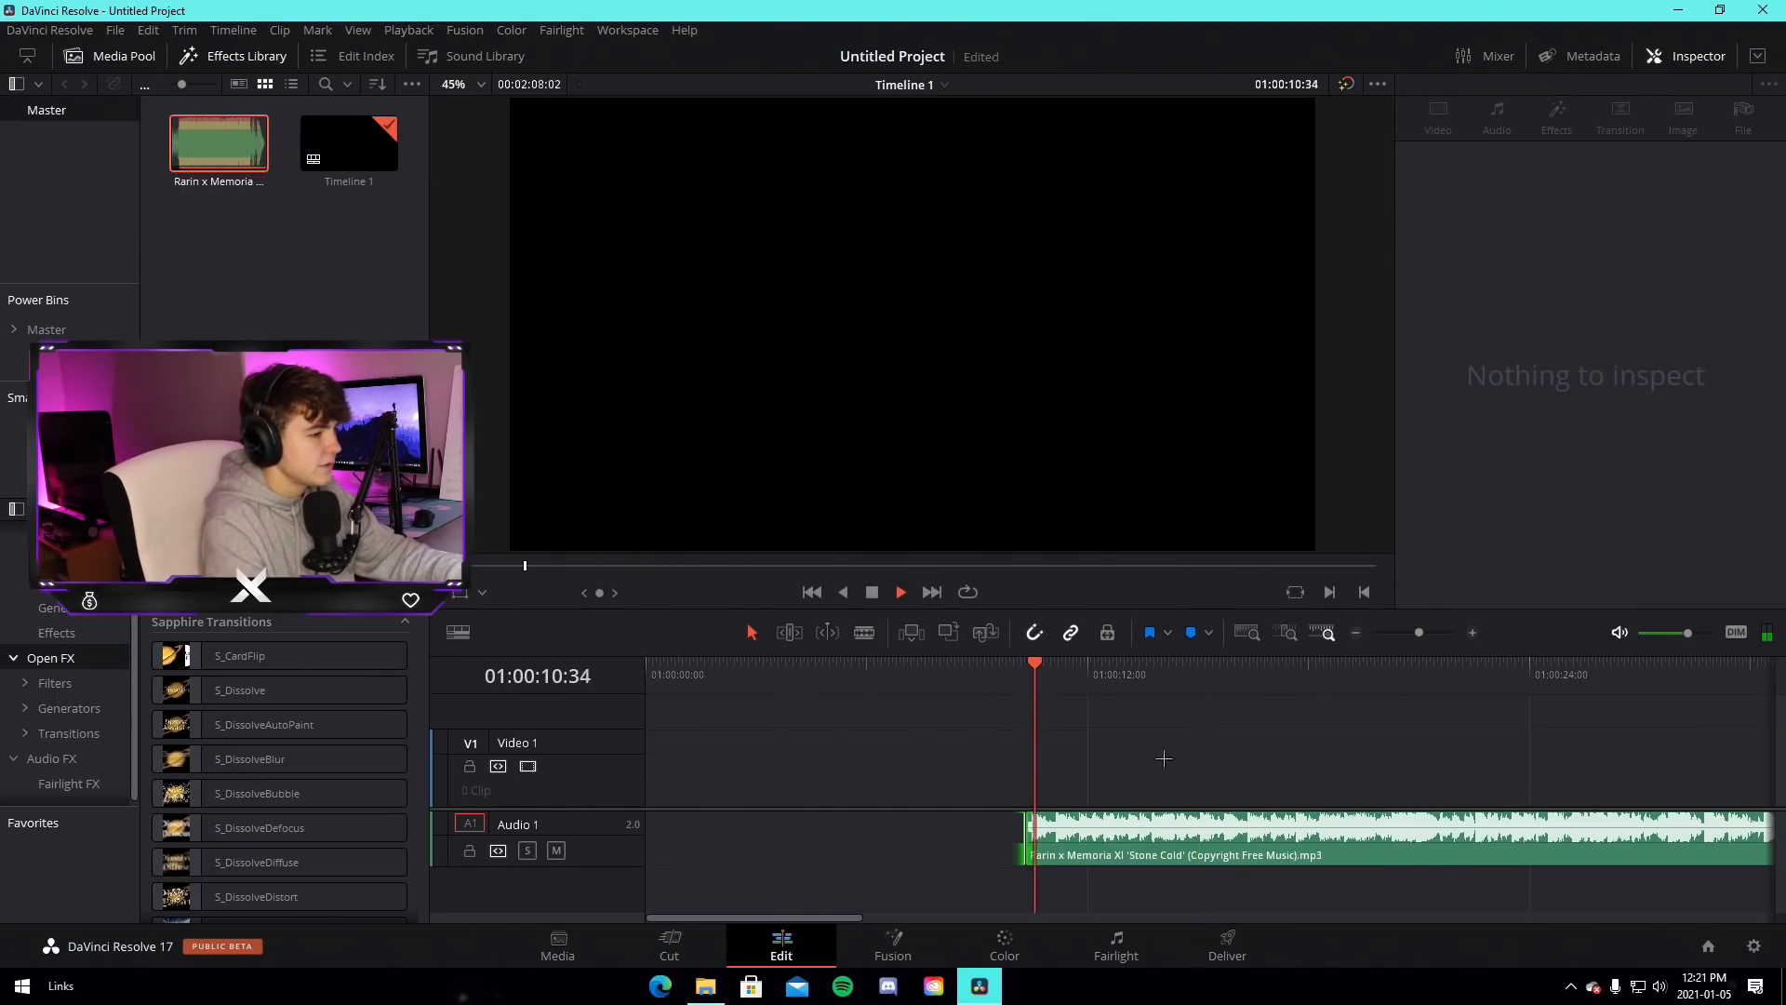
left_click_drag(1028, 815, 1078, 816)
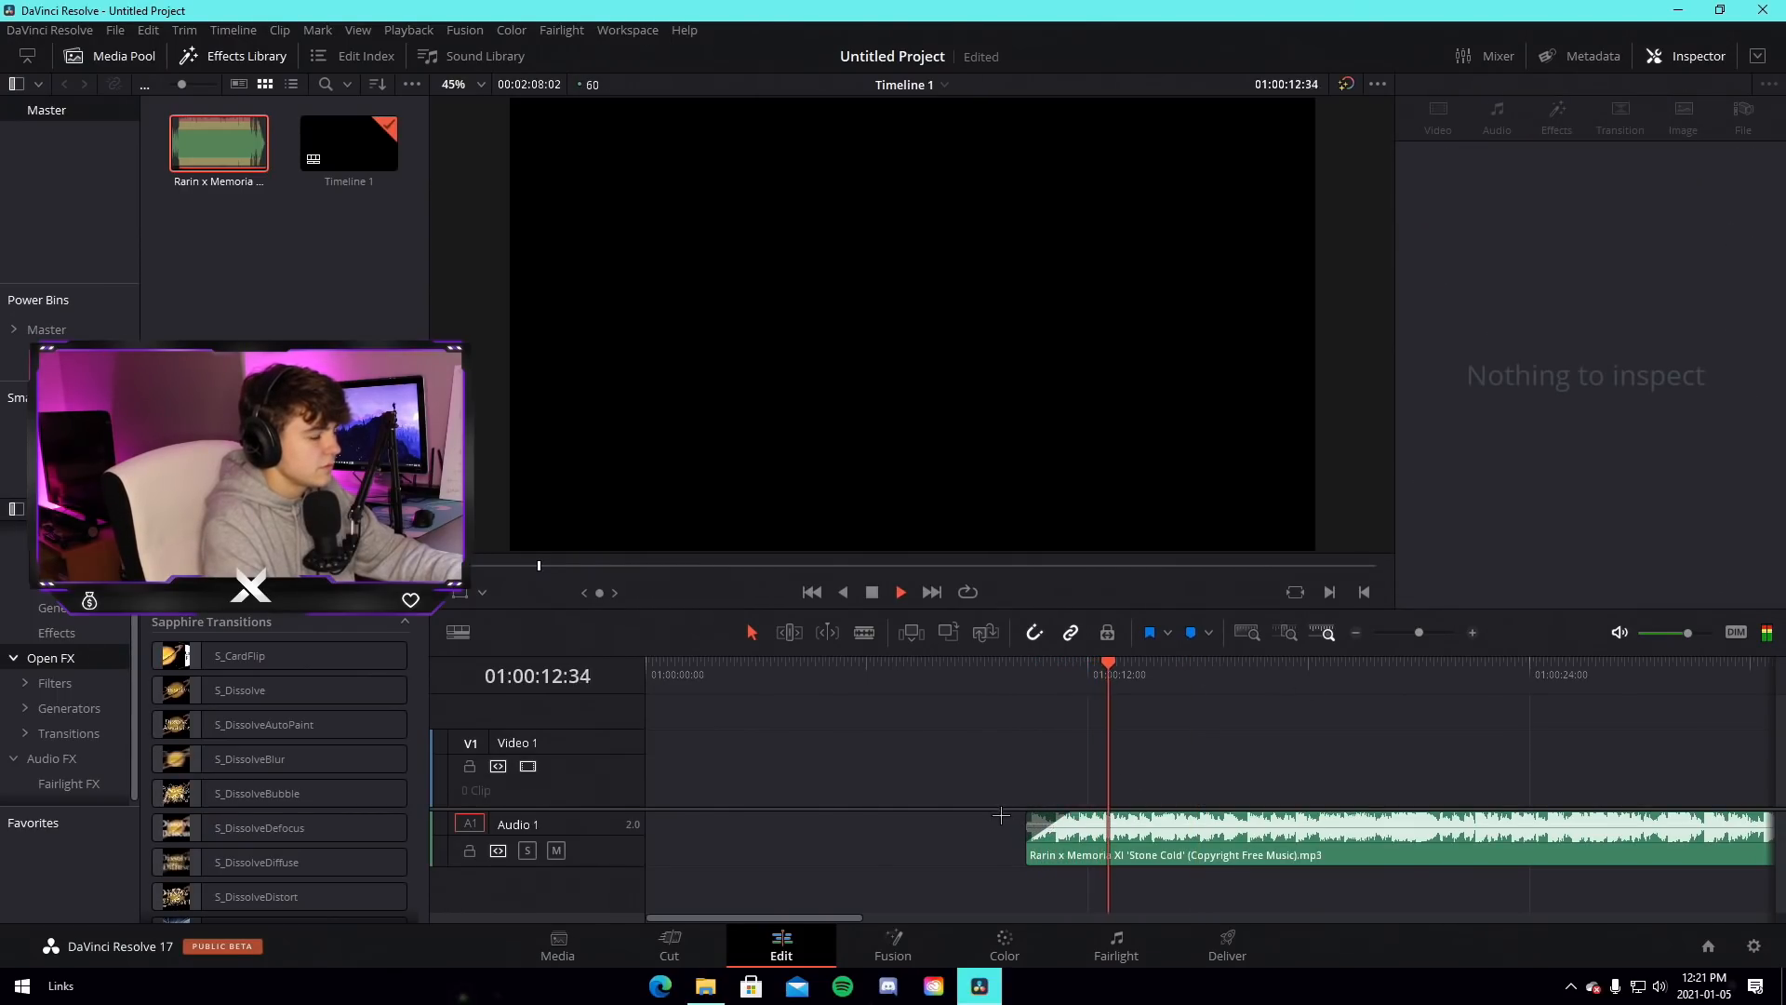
scroll(1236, 725, "up", 3)
scroll(1237, 726, "down", 5)
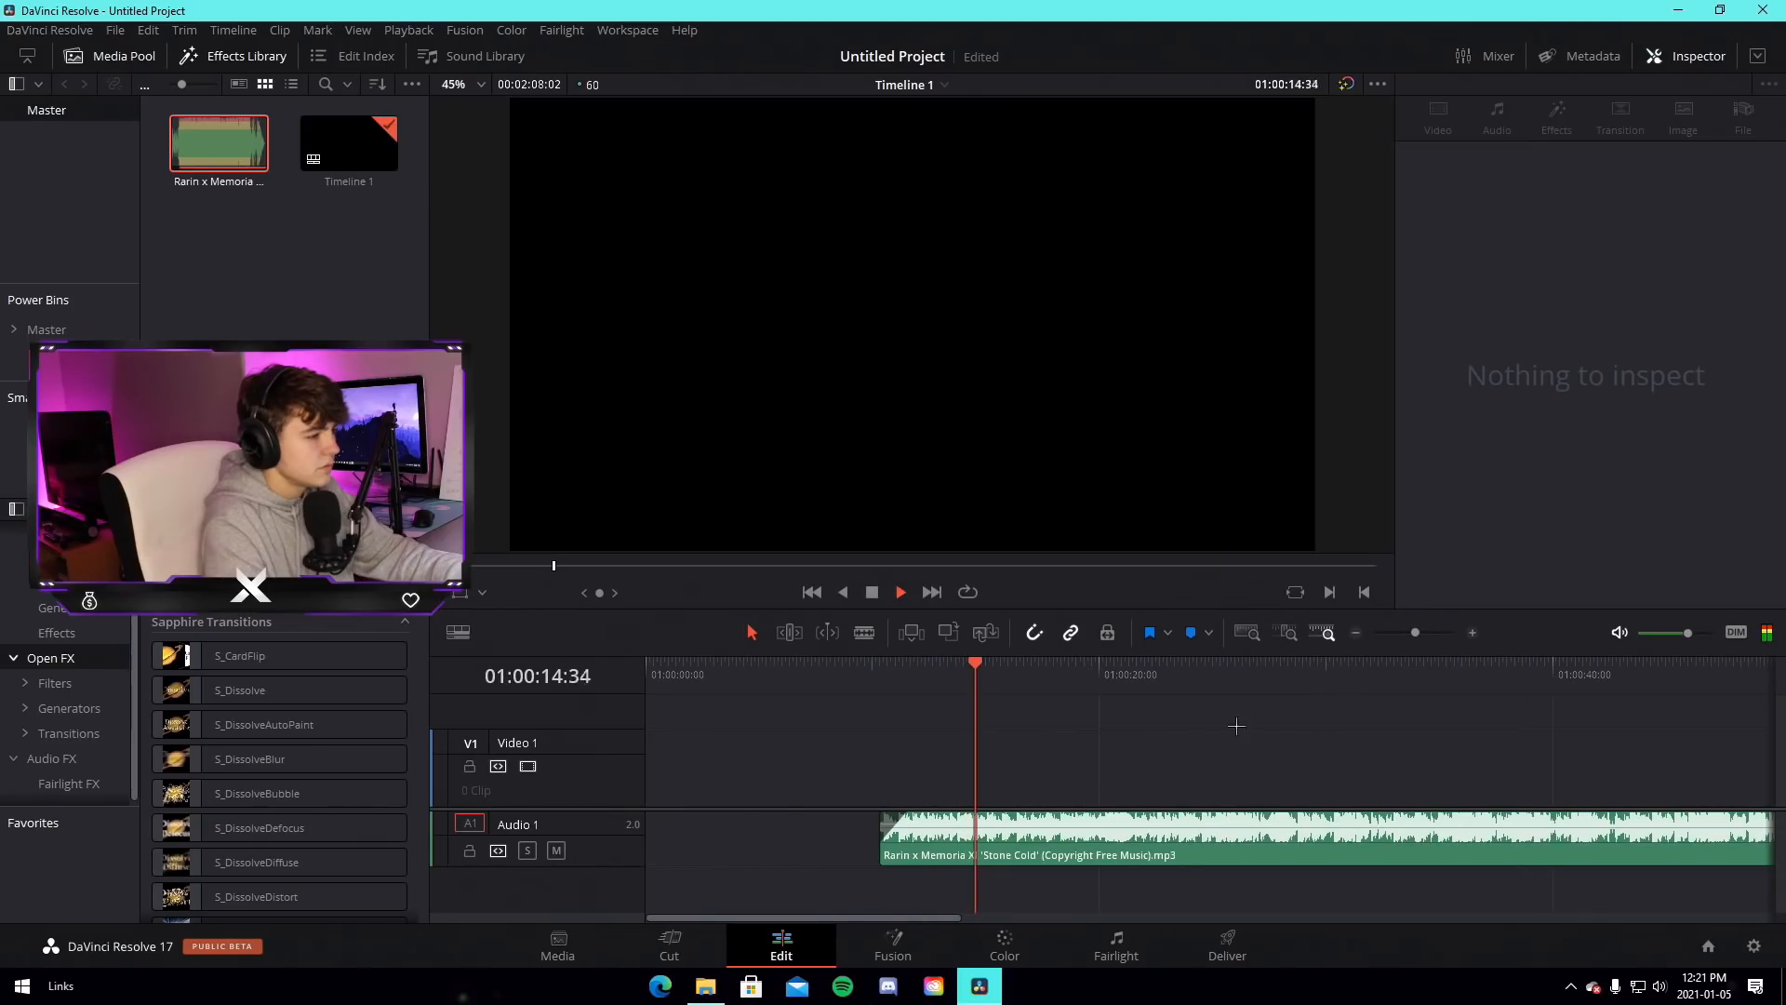
Trim the song clip's start further, to about 13.5 seconds on the timeline
left_click_drag(1411, 637, 1423, 637)
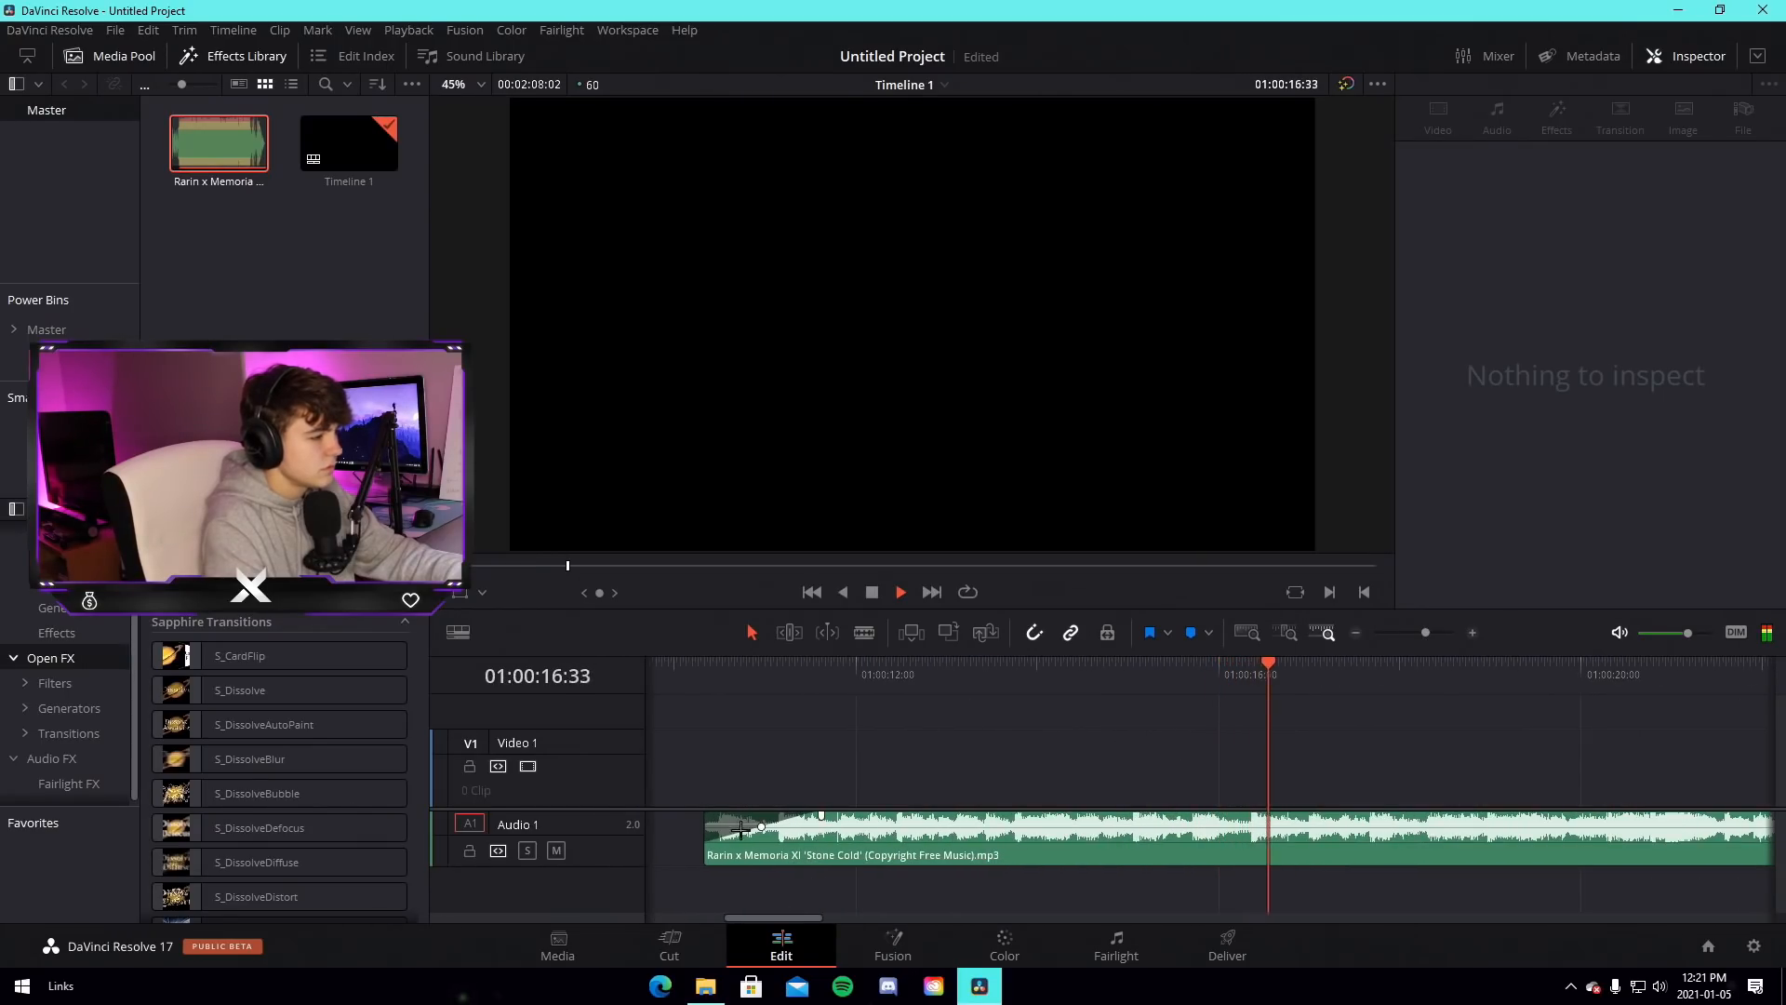
key("space")
left_click_drag(702, 854, 992, 856)
left_click(976, 671)
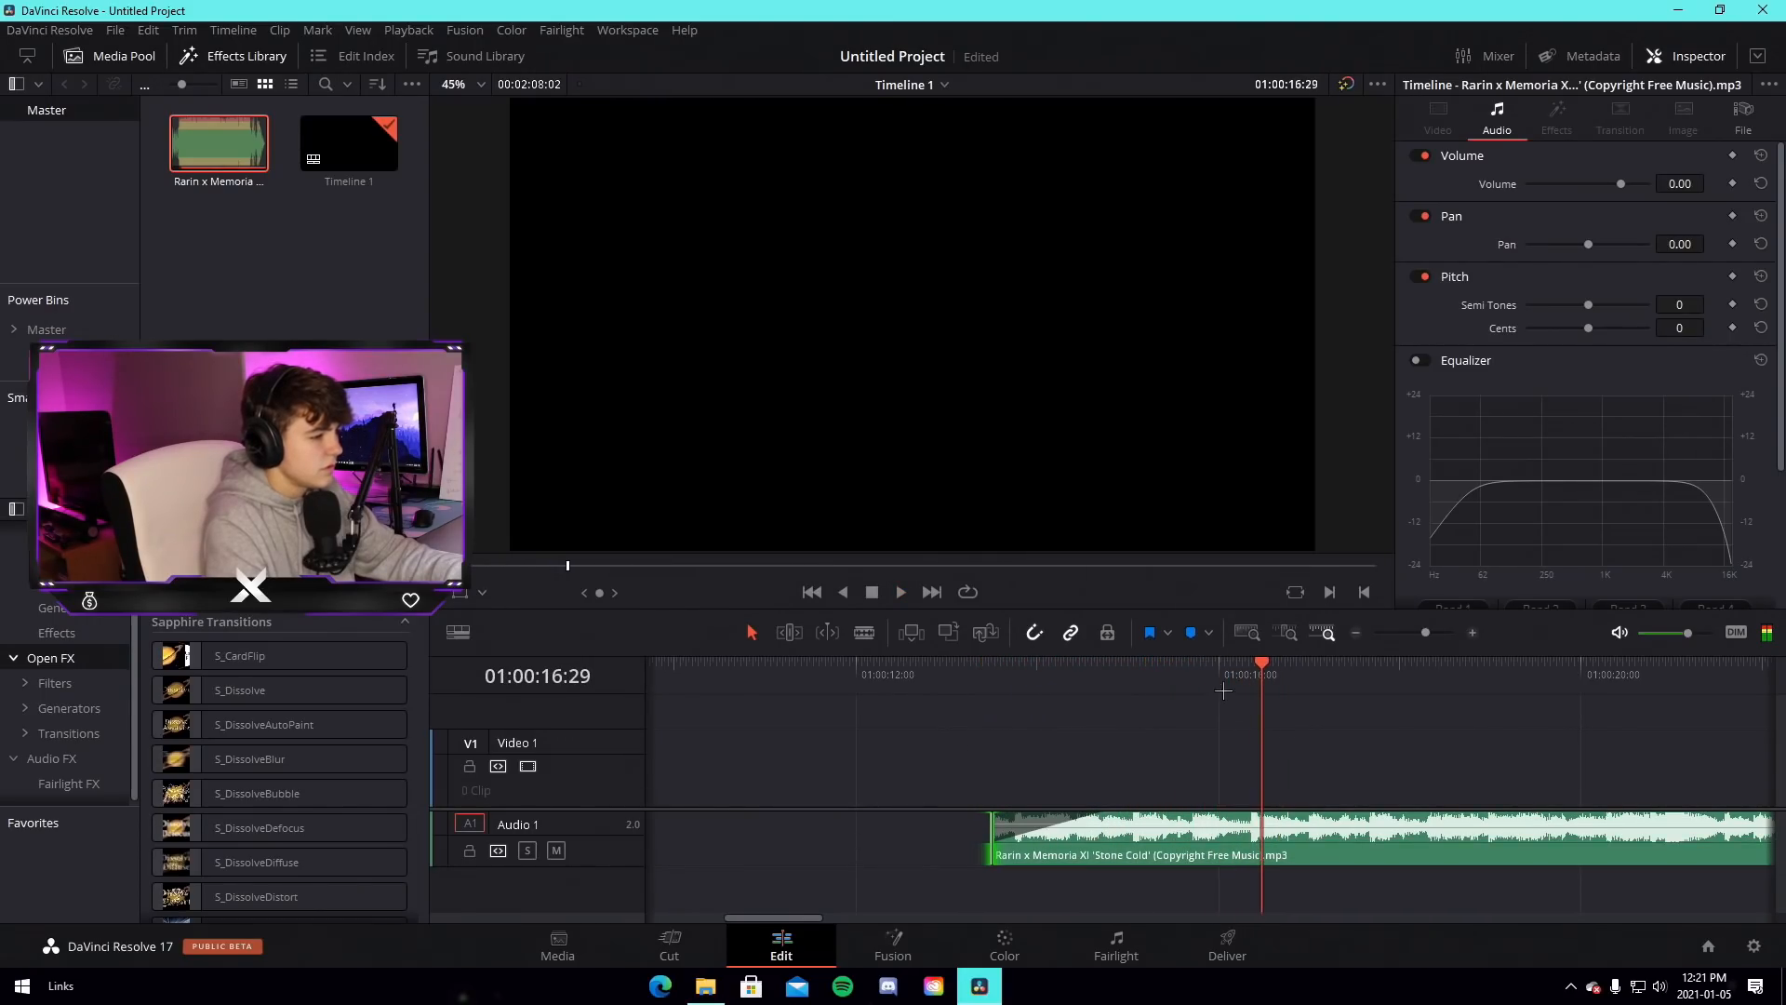
Add a marker to the song clip at the beat about 15.7 seconds into the timeline
left_click(1222, 841)
left_click(1190, 633)
left_click(1308, 766)
key("space")
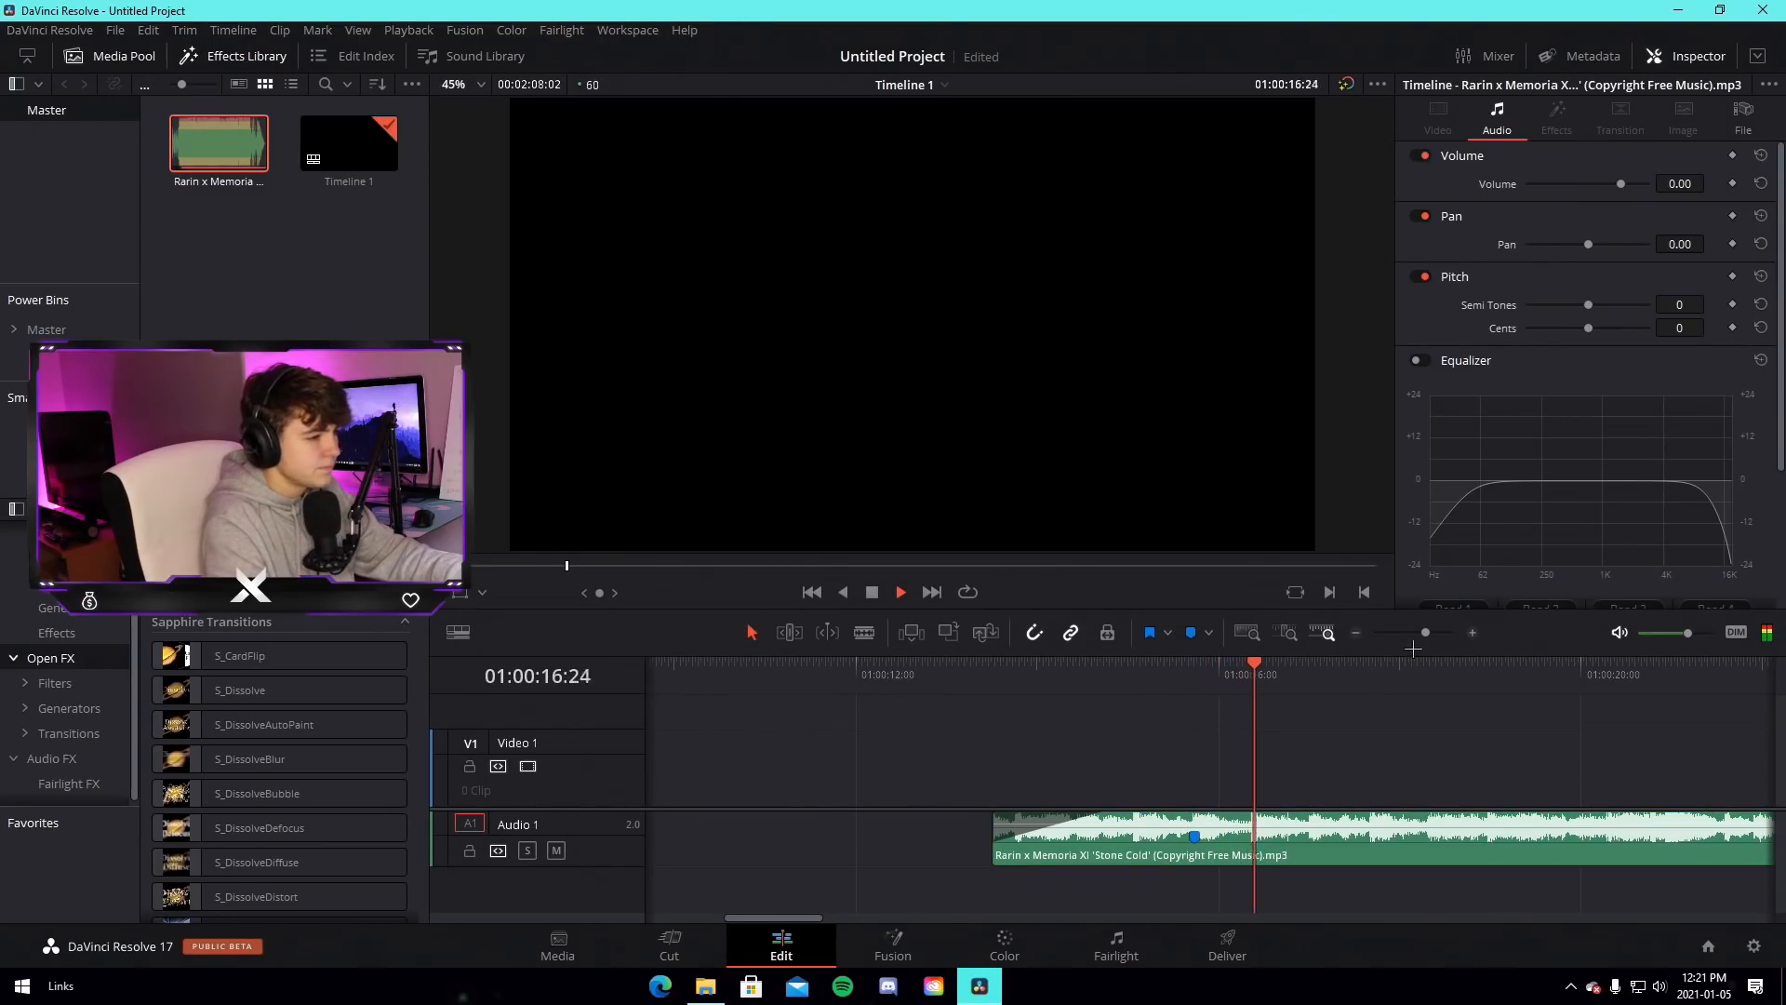
Add a marker to the song clip at 01:00:20:55
left_click_drag(1426, 632, 1431, 625)
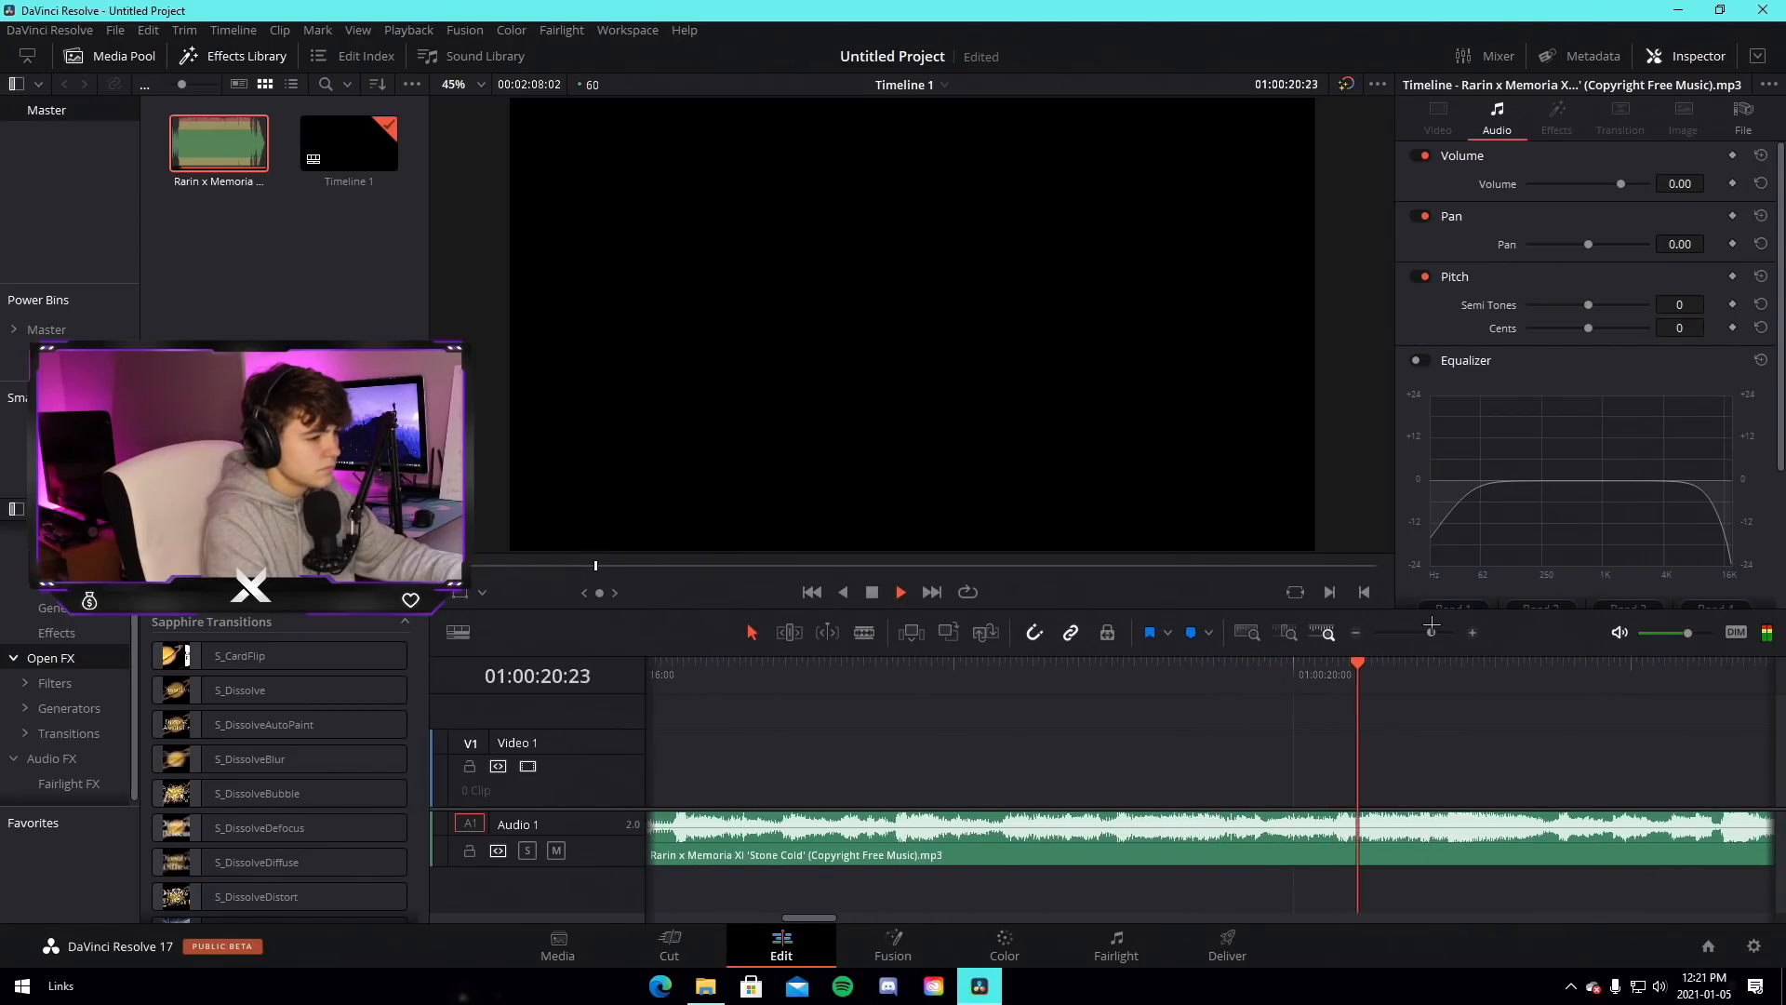
left_click(1443, 661)
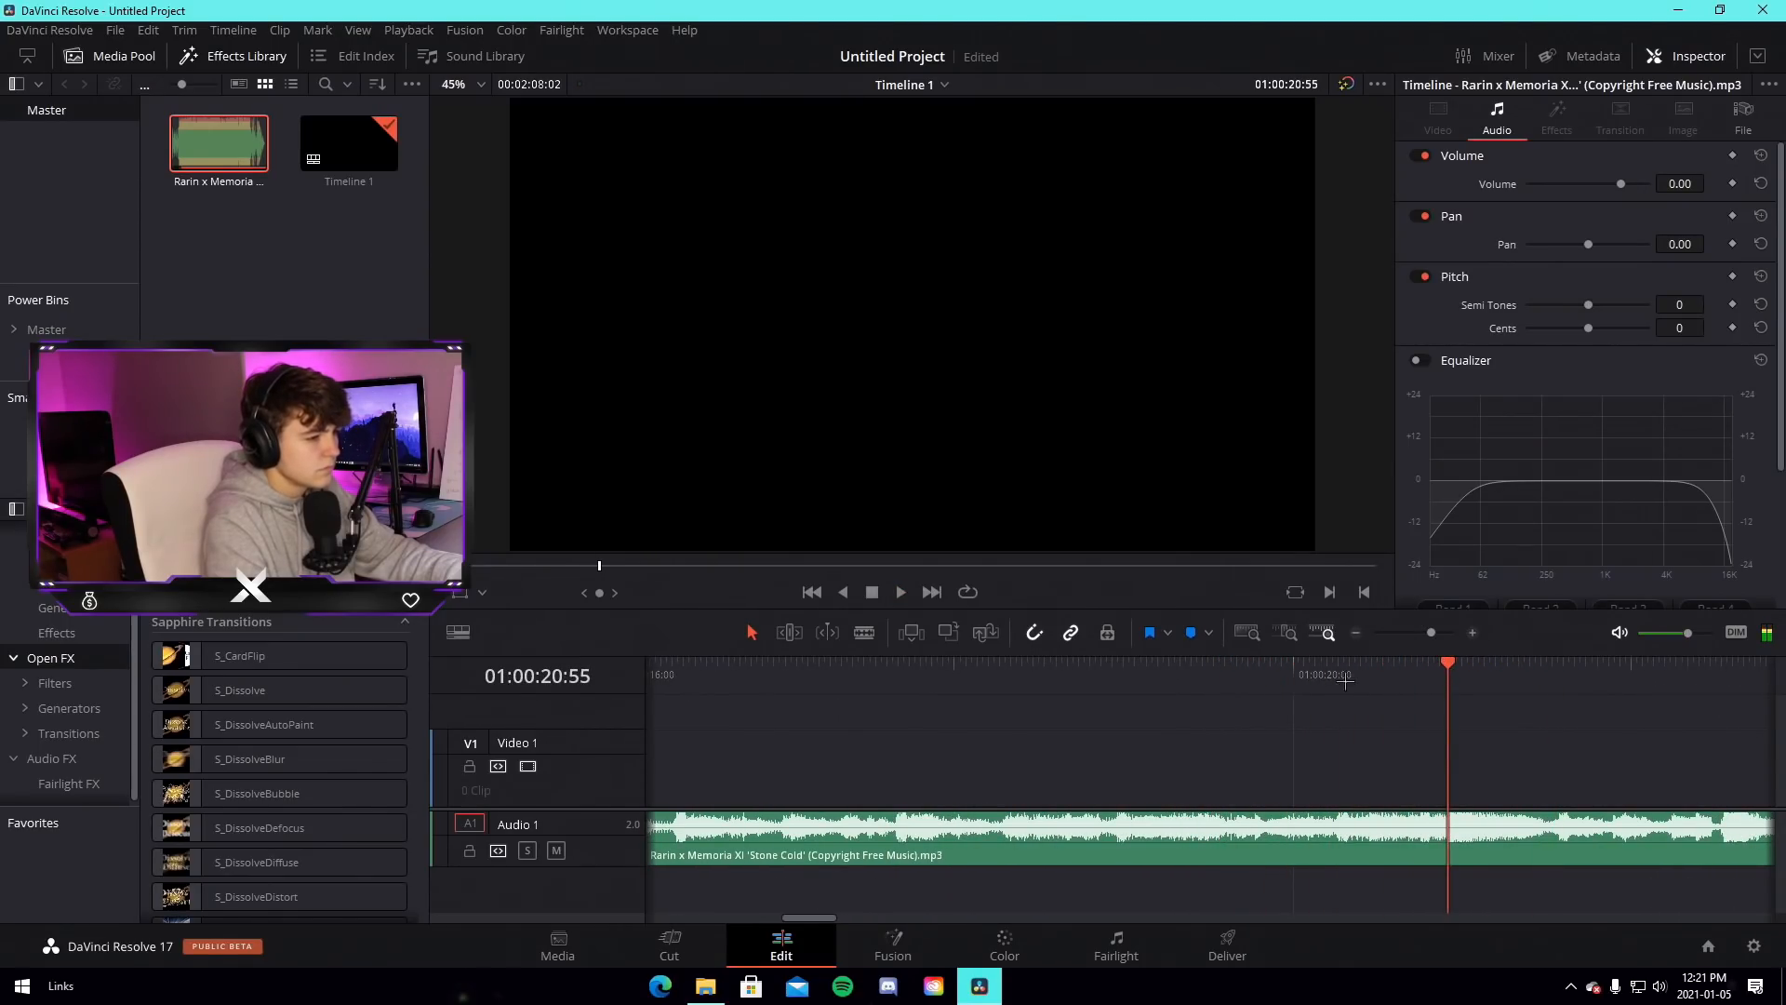
left_click(1526, 847)
left_click(1191, 631)
left_click_drag(1432, 632, 1421, 633)
left_click(1435, 782)
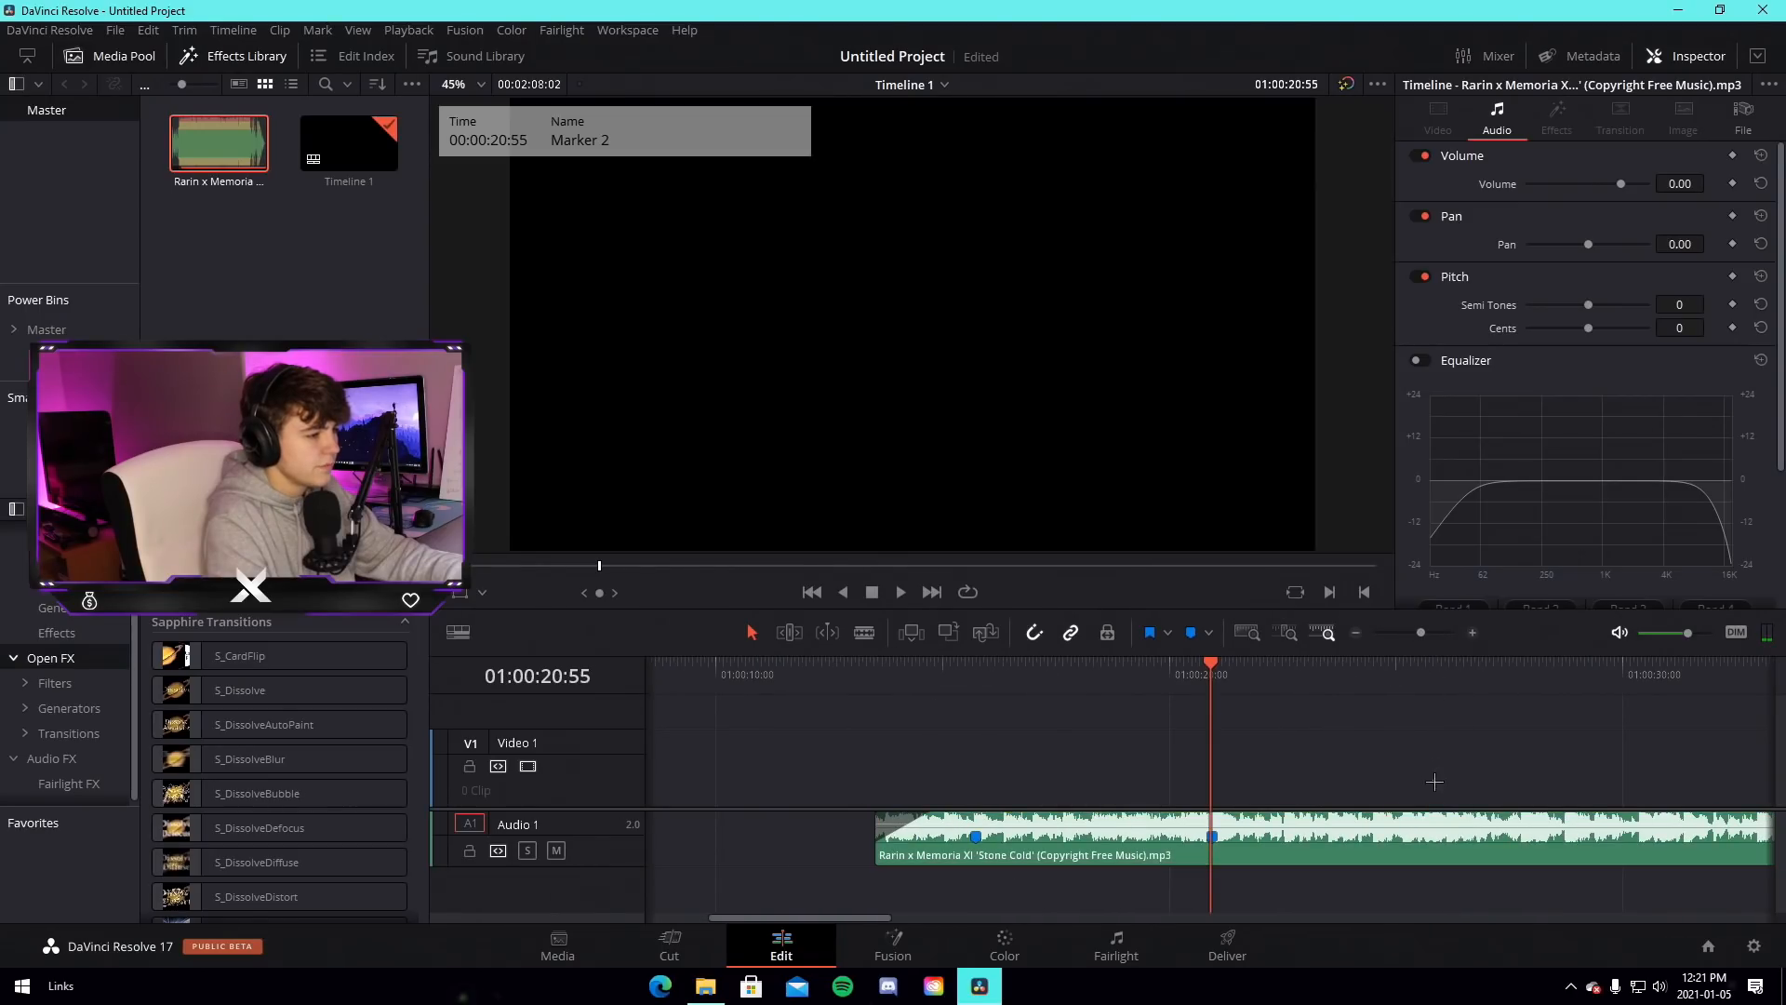
Trim the start of the song clip to its first marker
left_click(875, 666)
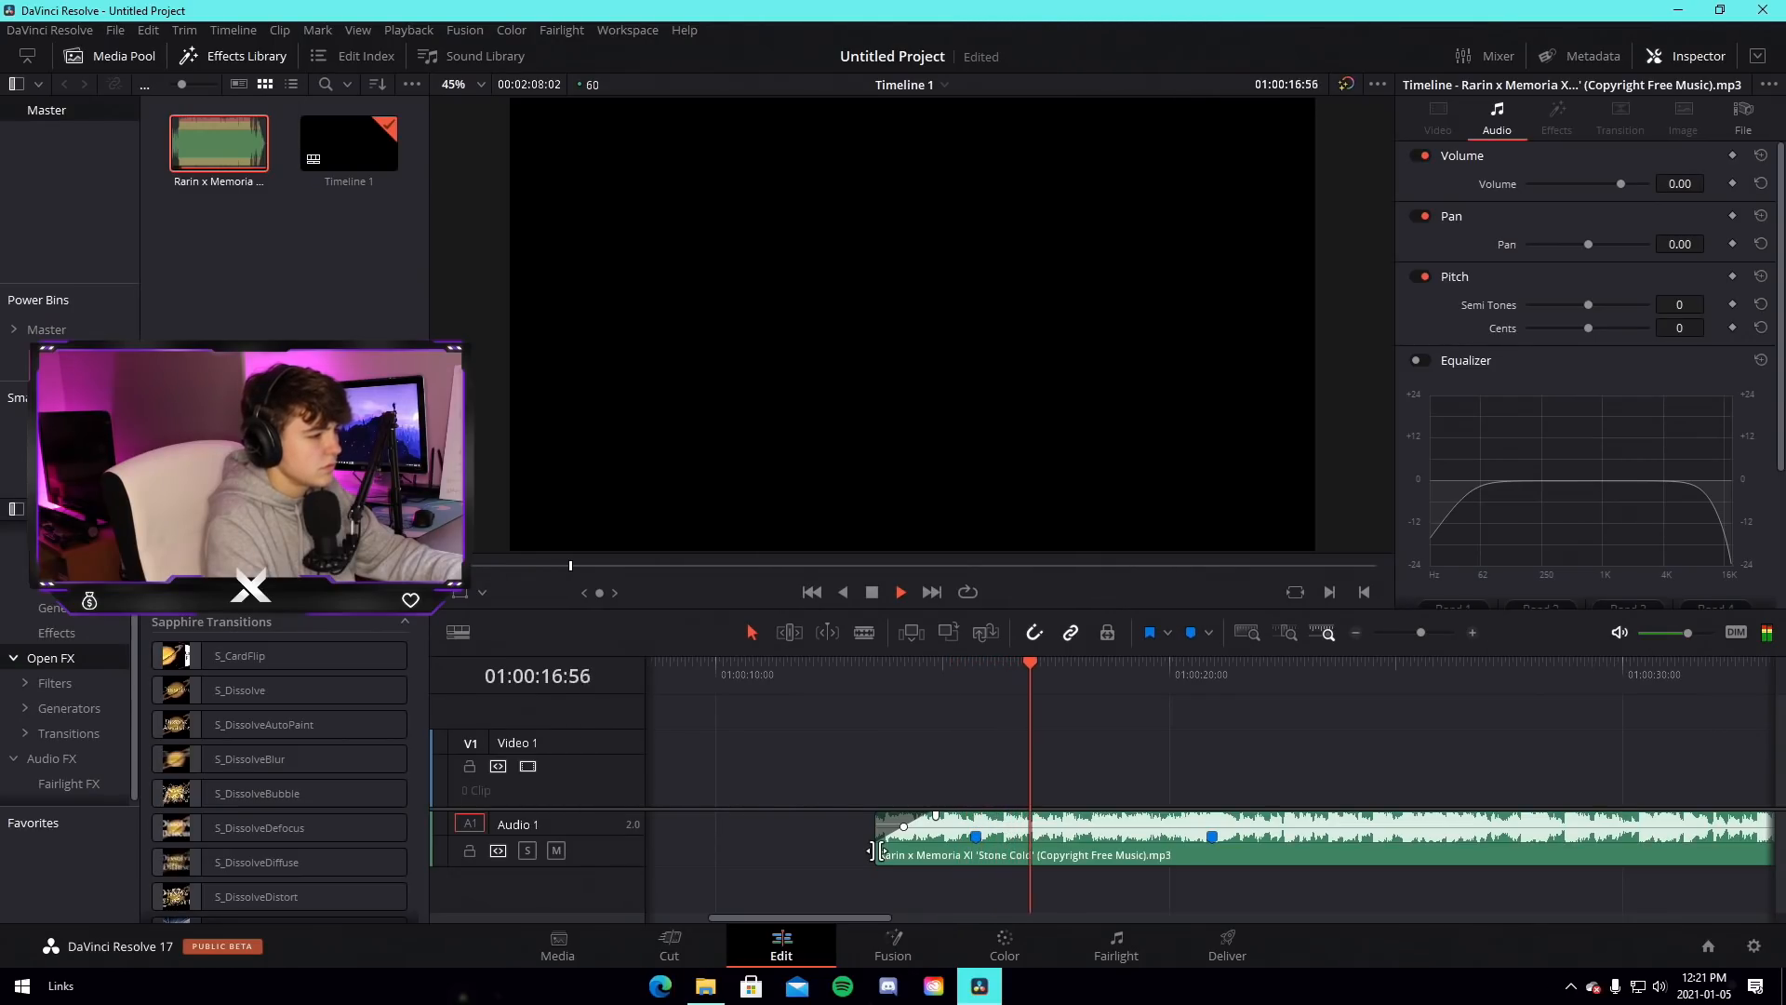
left_click_drag(891, 854, 974, 854)
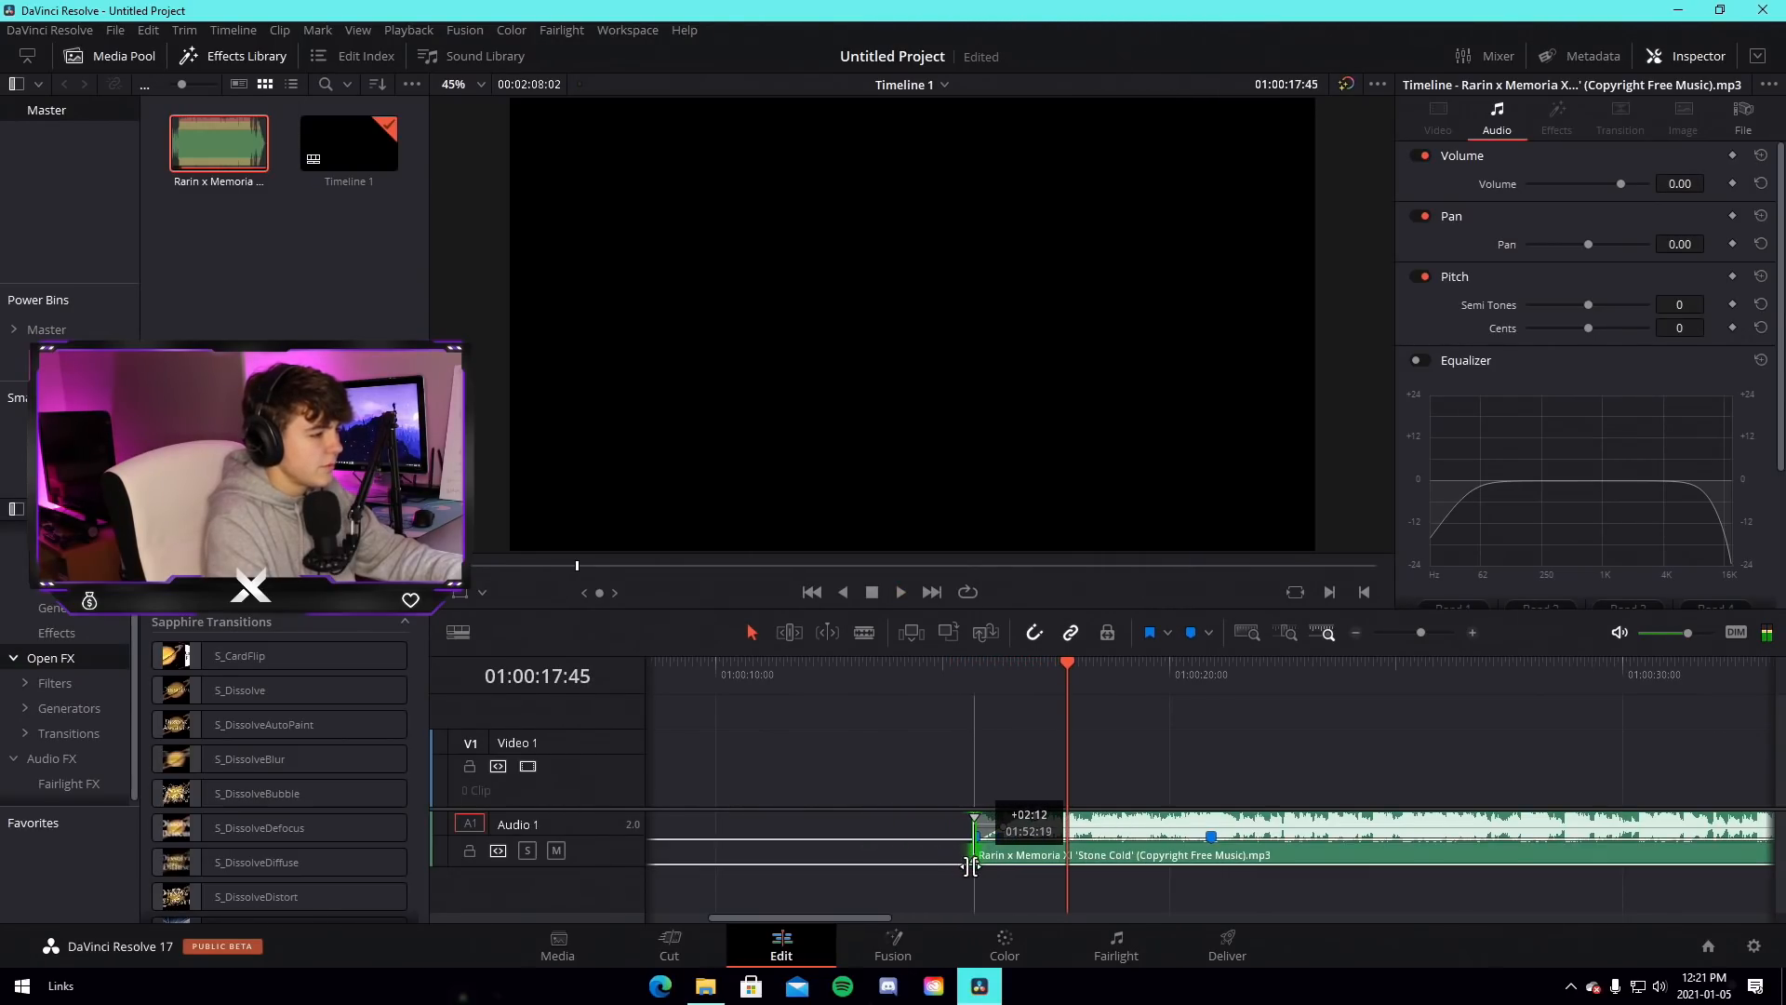
key("space")
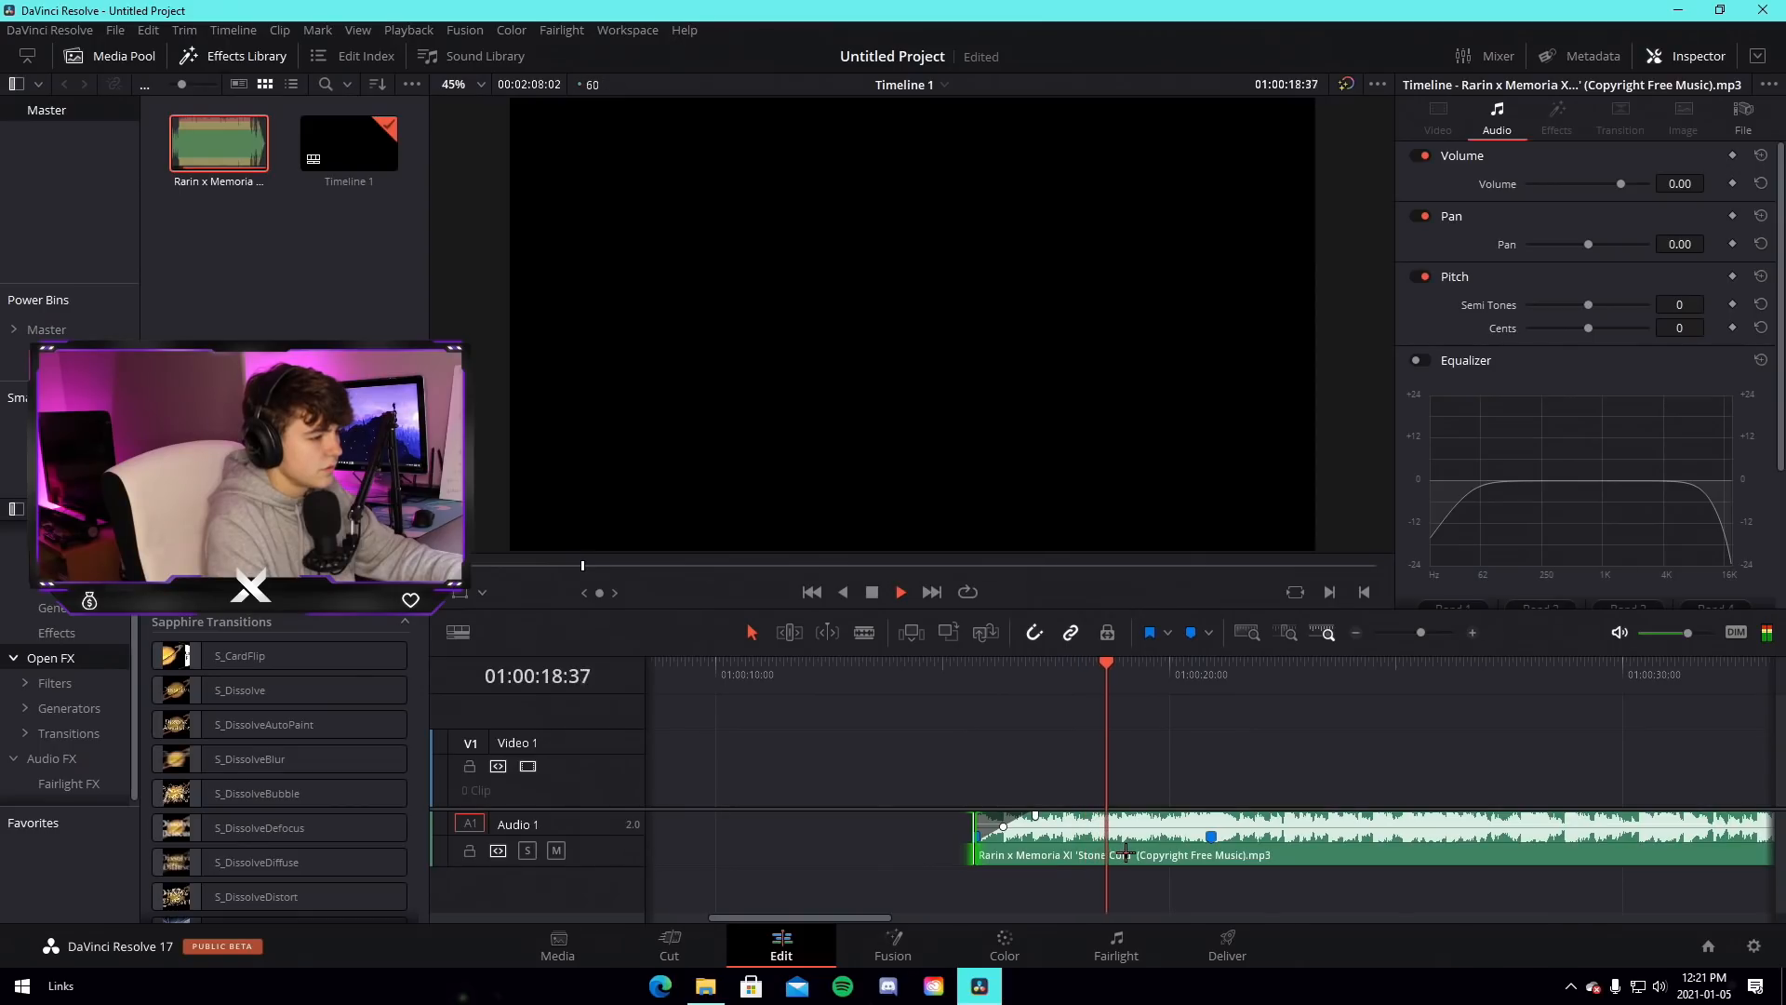
Add a marker to the song clip at 01:00:18:18, between the two existing markers
left_click(1154, 848)
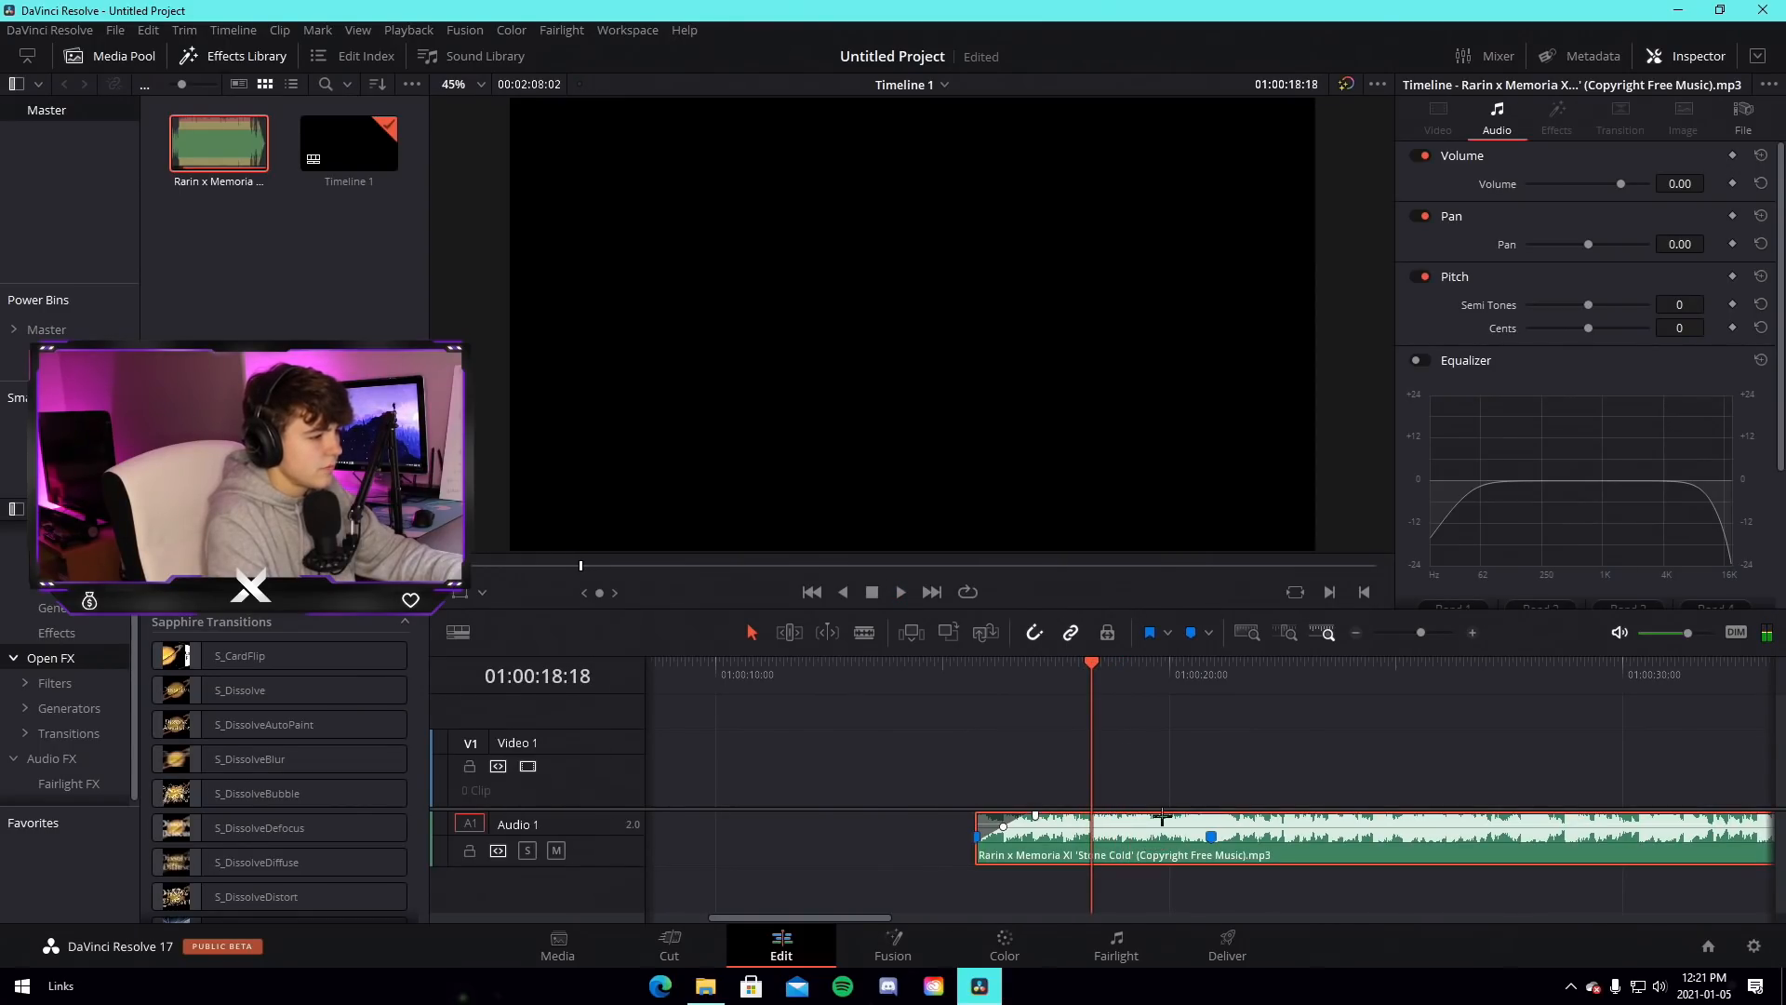
left_click(1191, 634)
left_click(1217, 750)
key("space")
key("space")
Move the trimmed song clip to the very beginning of the timeline
left_click_drag(1421, 634, 1406, 634)
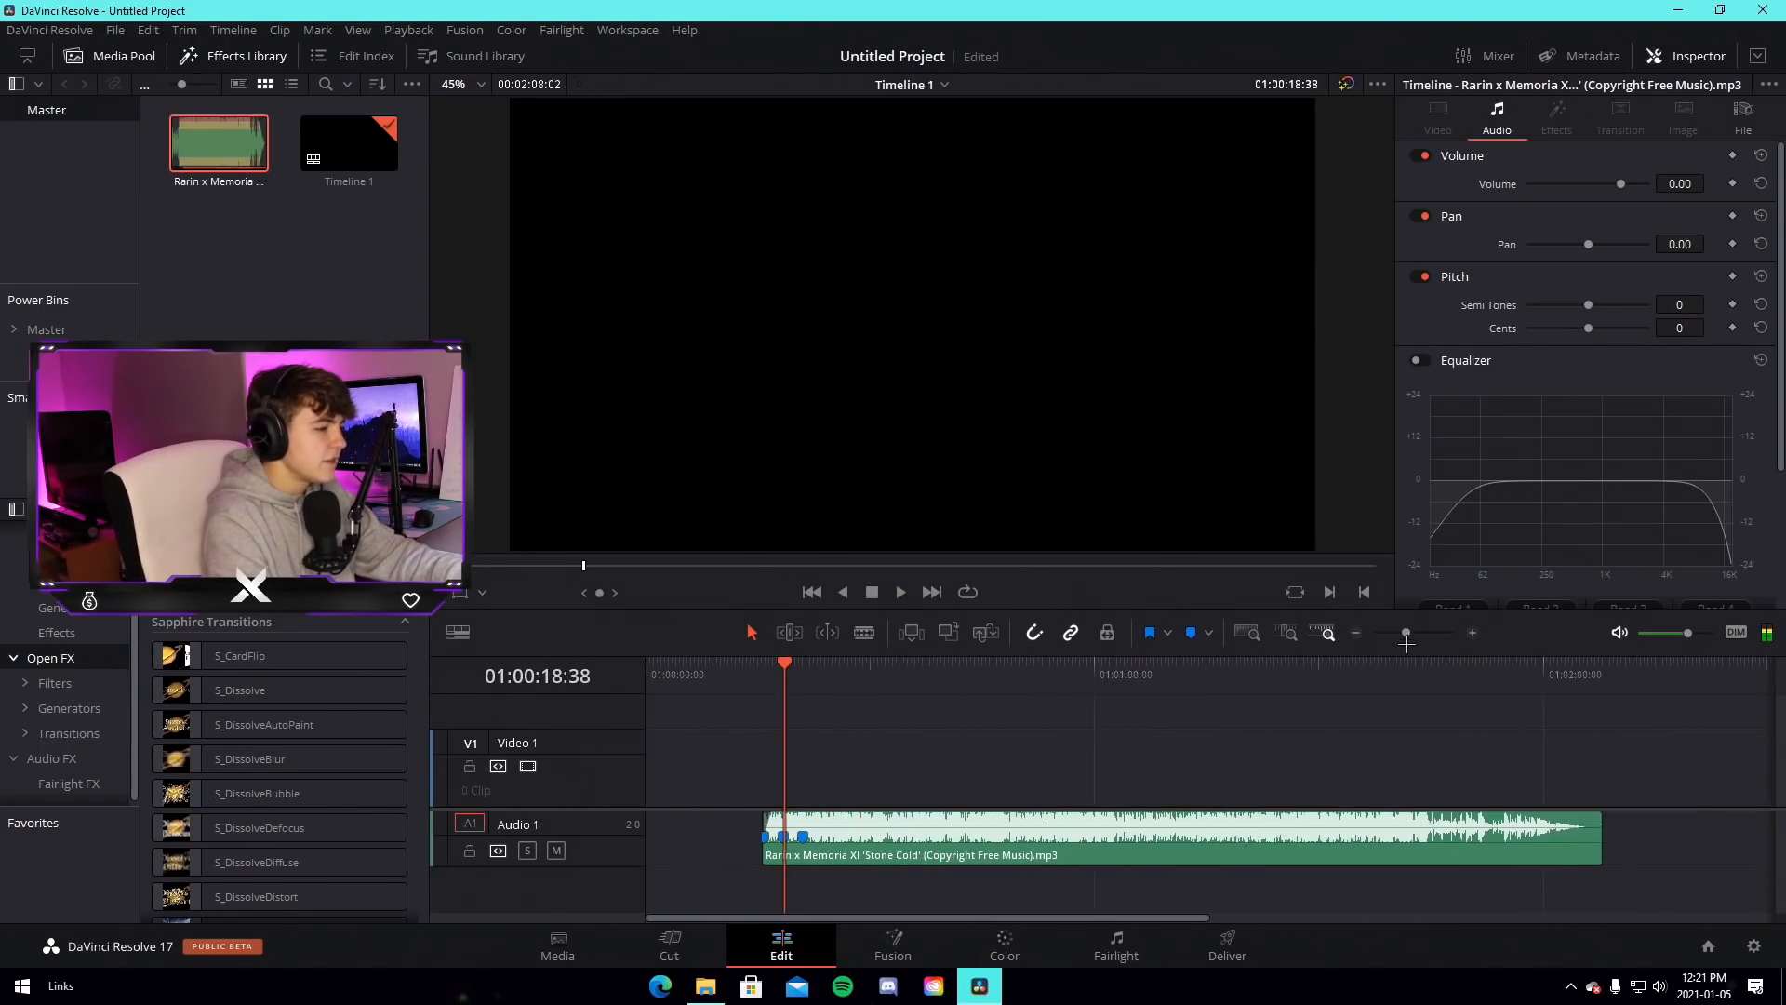
left_click_drag(968, 850, 854, 849)
left_click(871, 787)
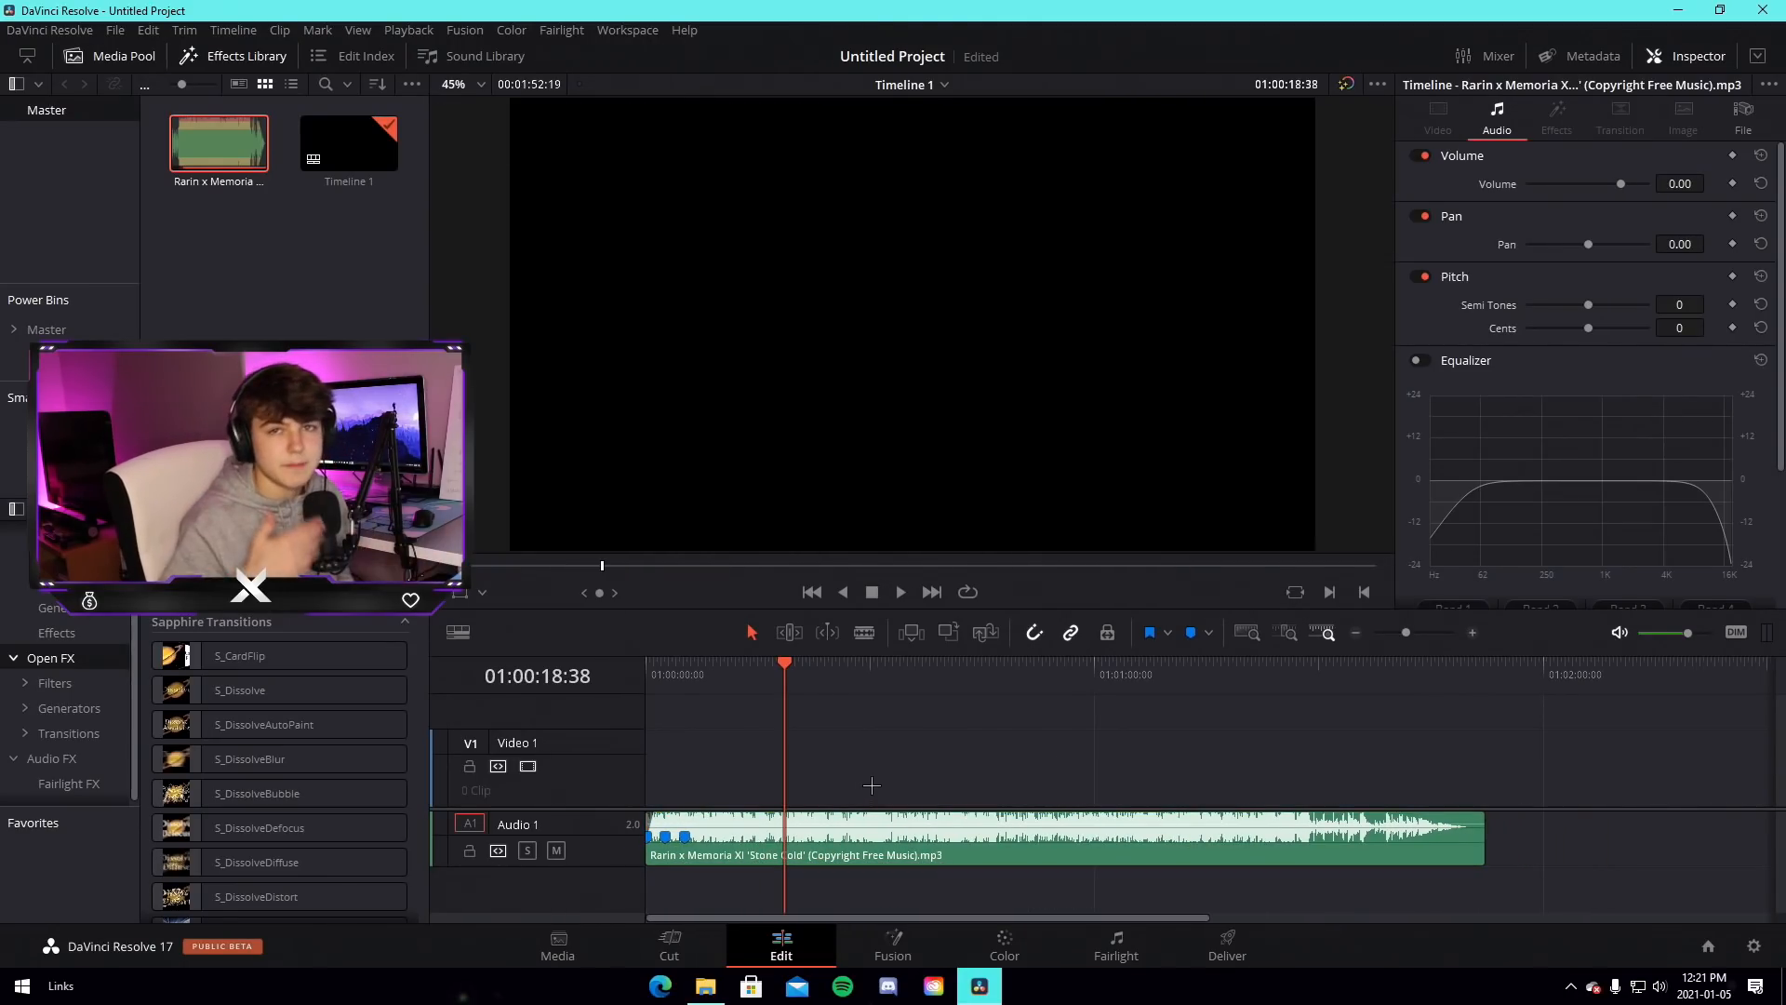
Play the song from the timeline start and readjust the fade-in so it ends shortly before the second marker
left_click_drag(673, 666, 638, 648)
key("space")
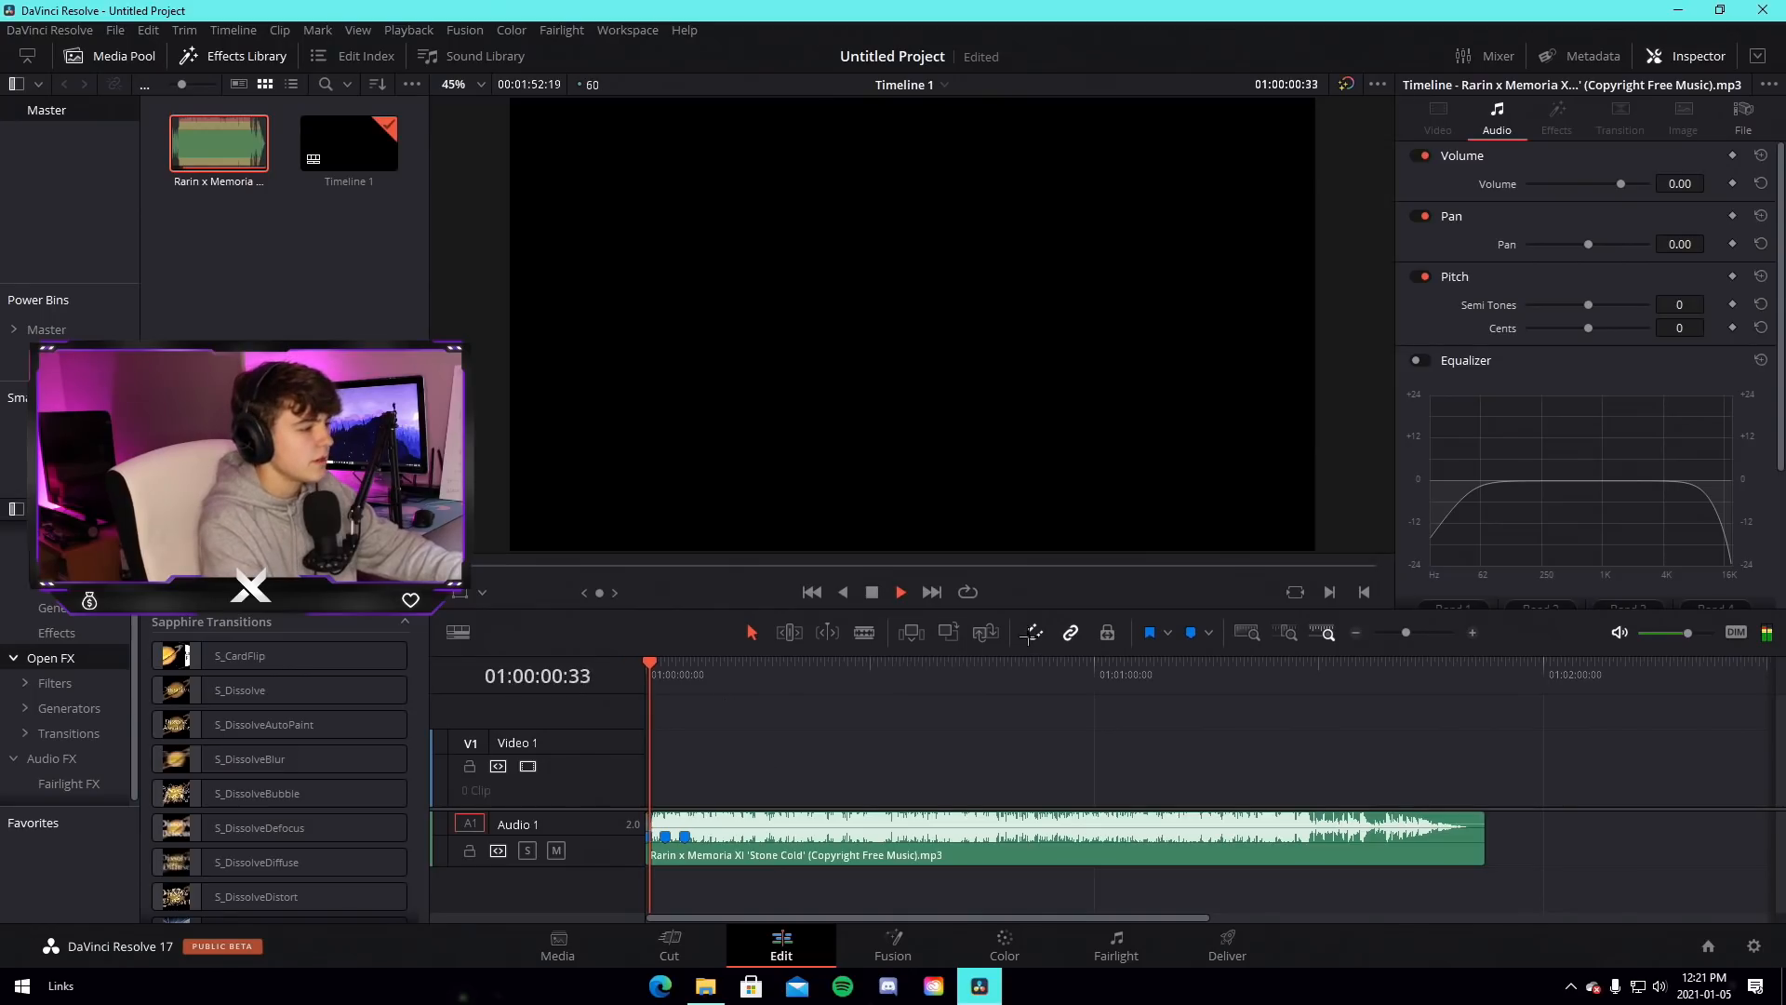
left_click_drag(1406, 634, 1423, 636)
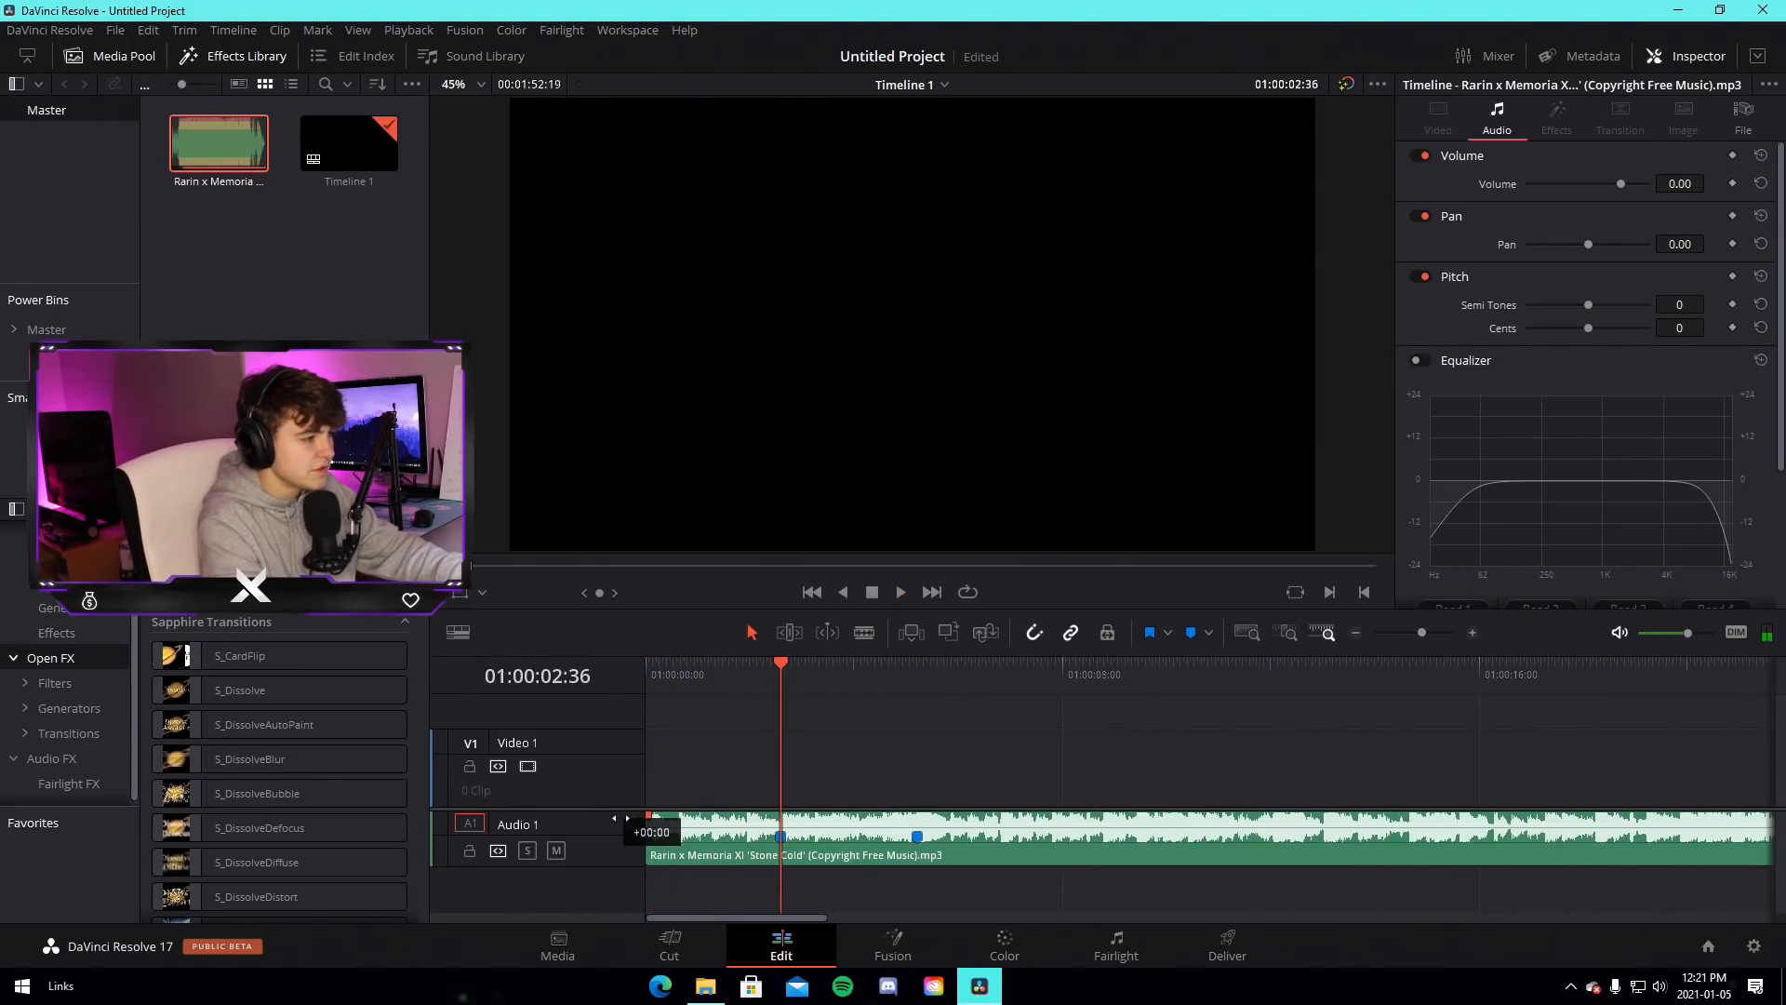
left_click_drag(689, 818, 721, 783)
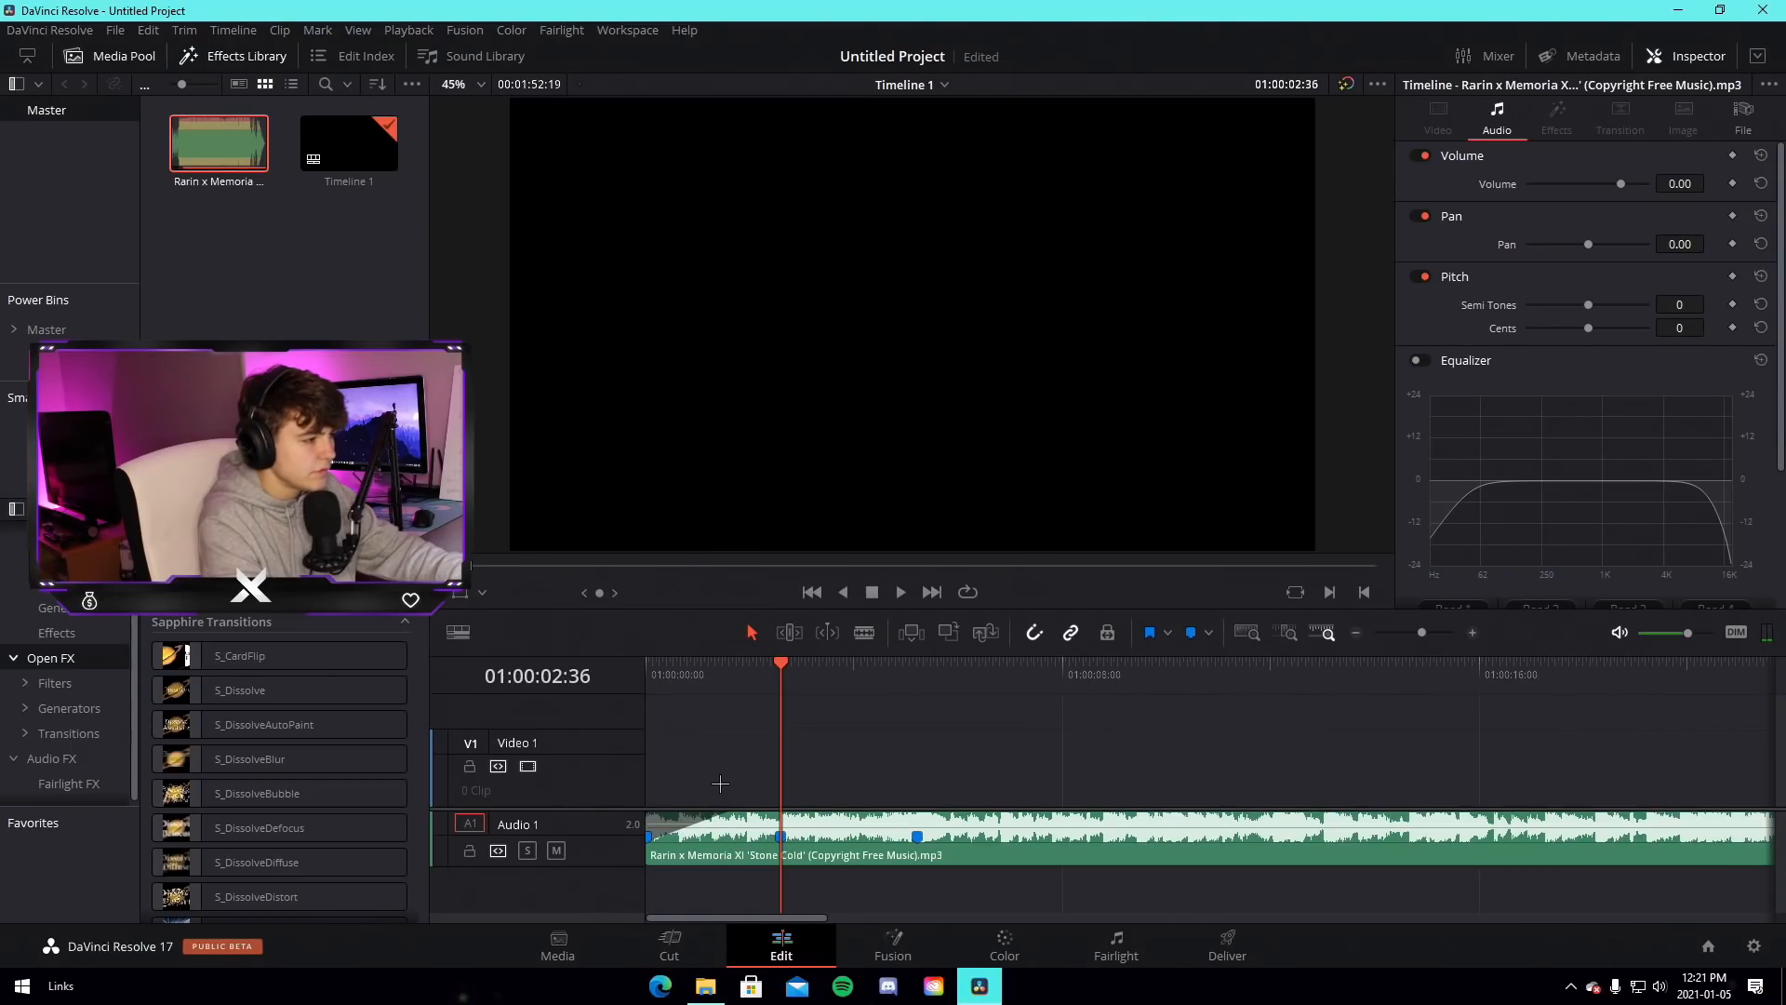
Add markers to the song clip at 01:00:06:50 and 01:00:07:47
left_click_drag(656, 685, 638, 691)
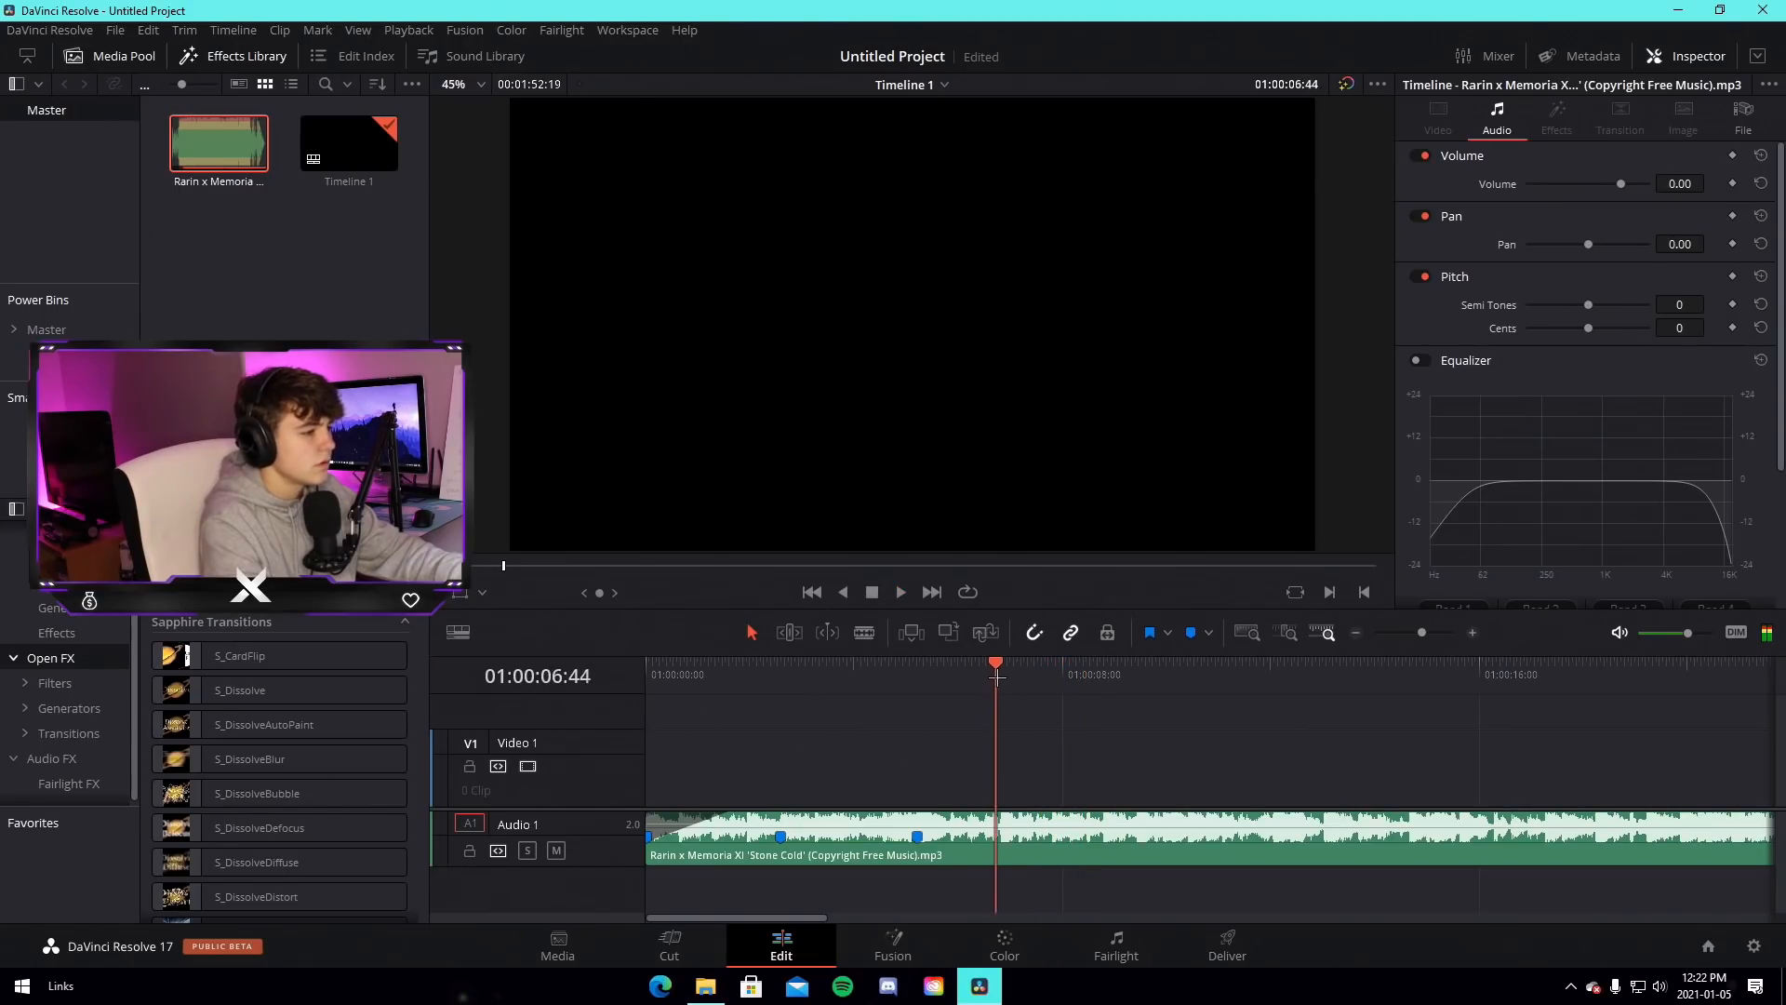
left_click(1041, 828)
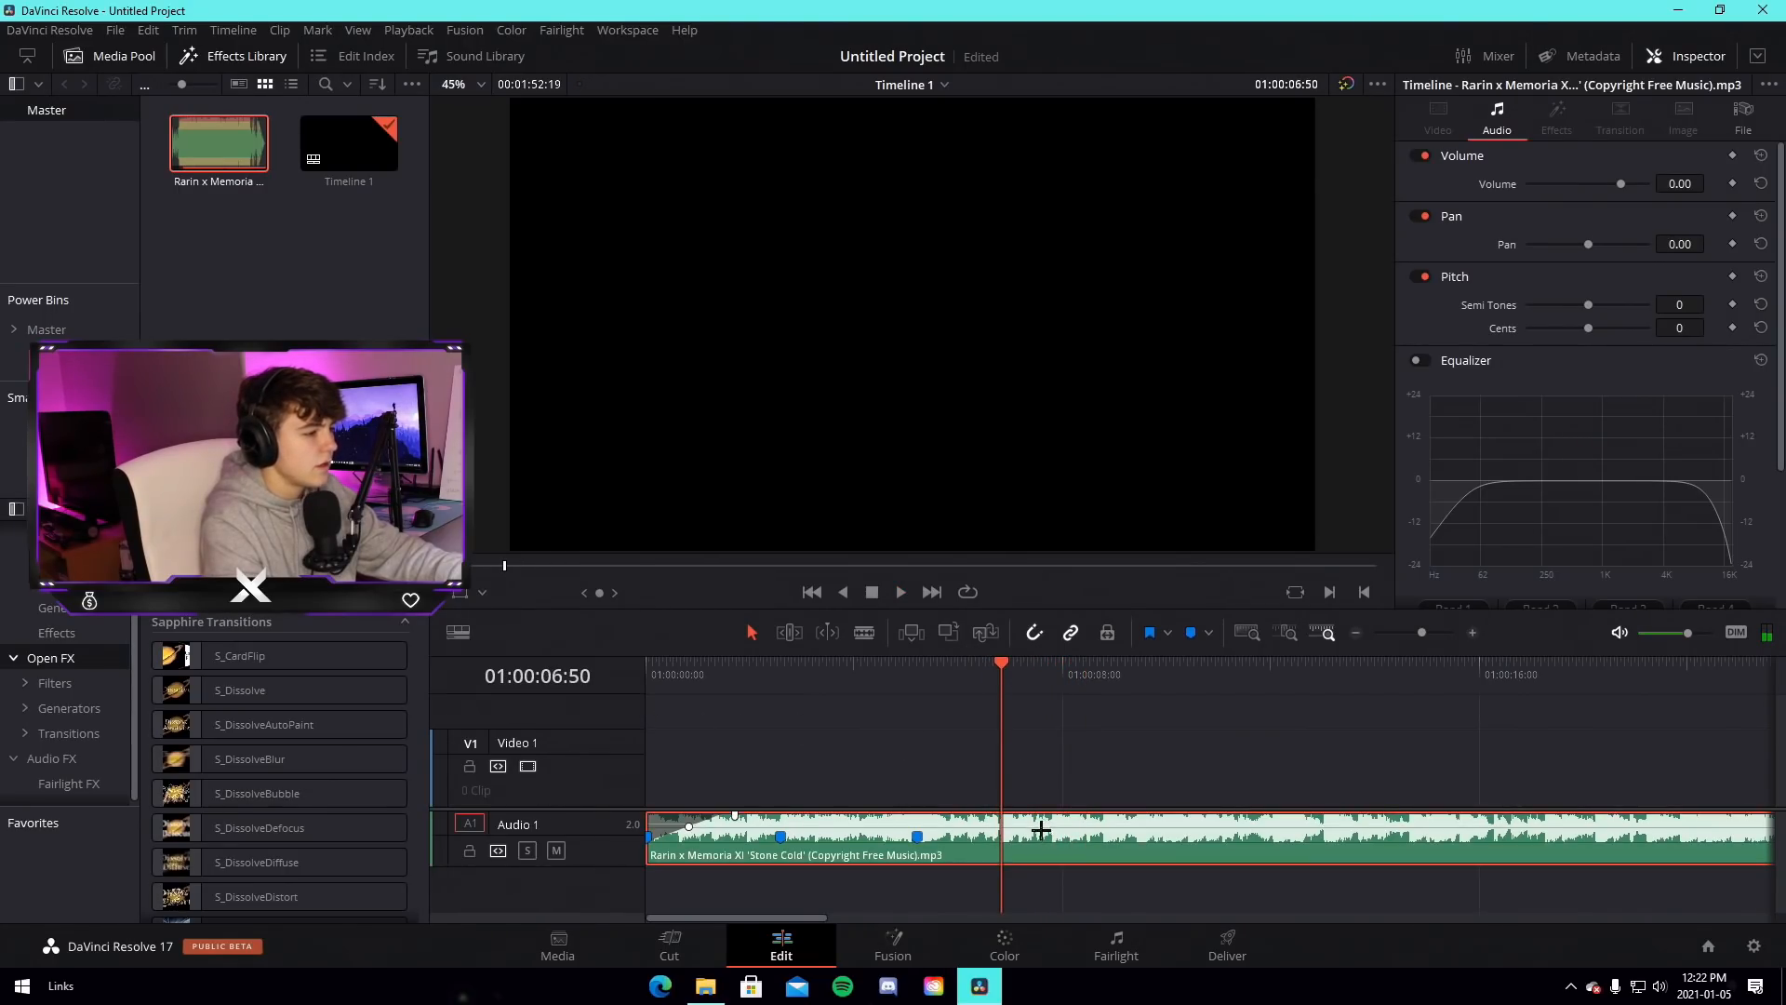
left_click(1193, 633)
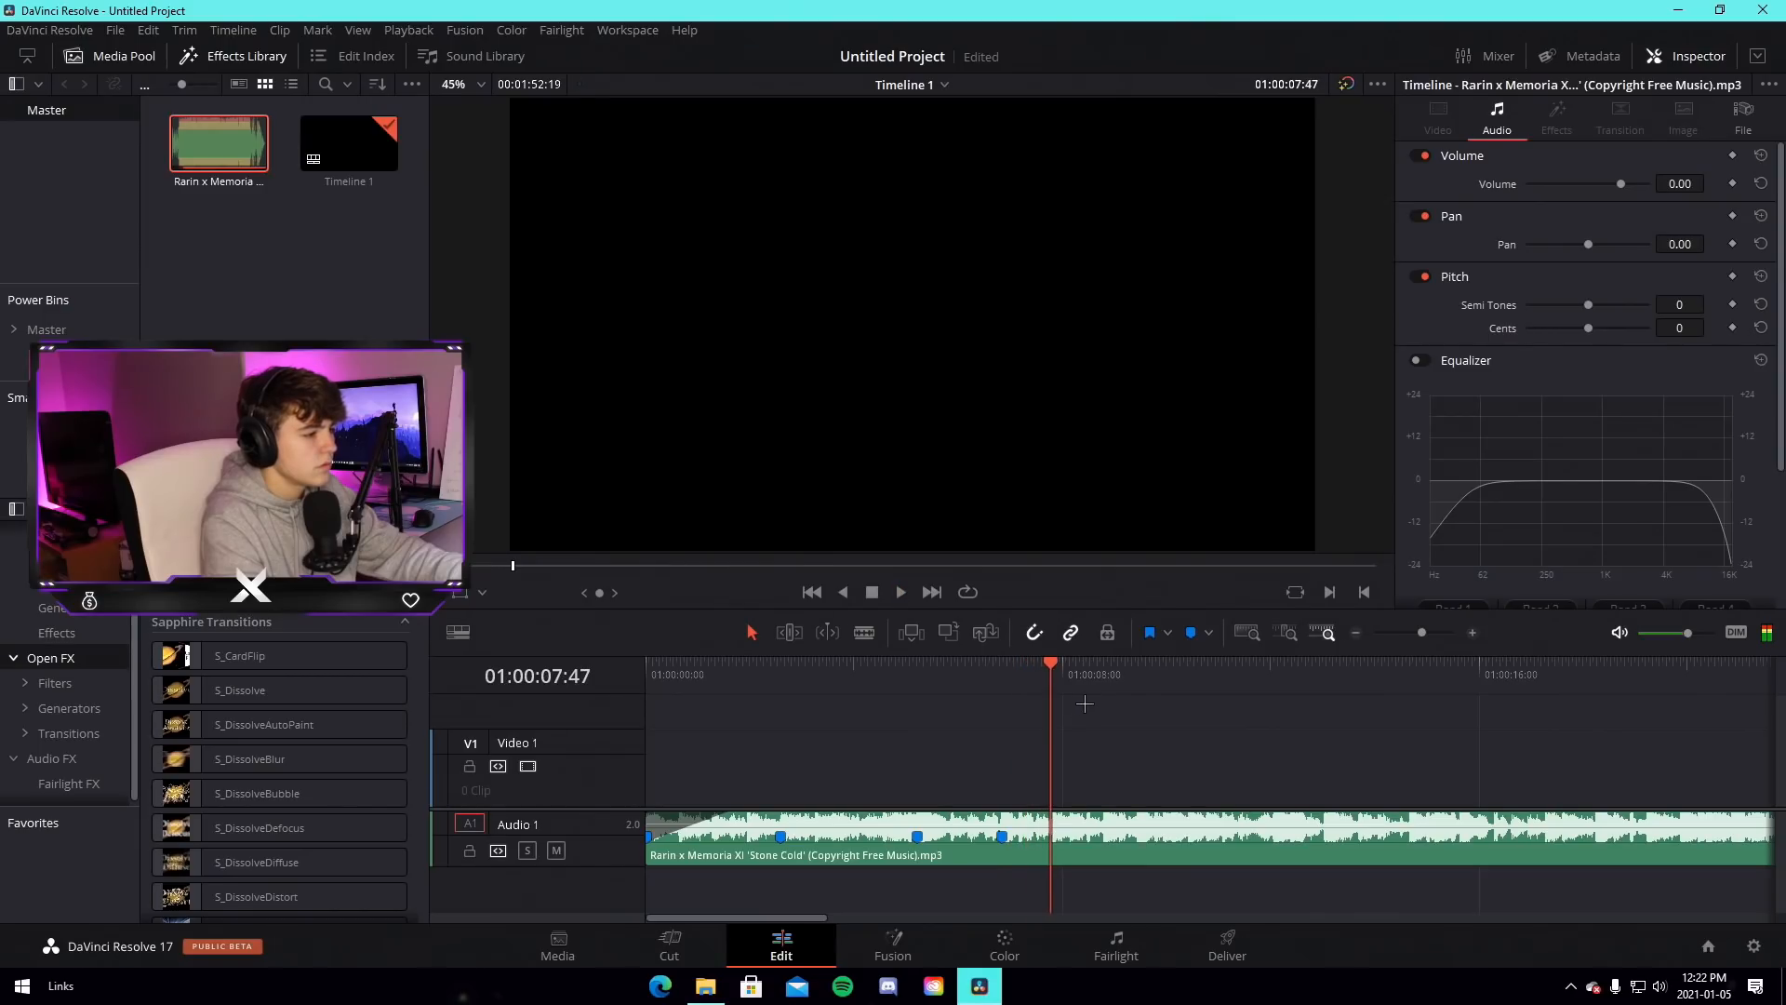
left_click(1191, 632)
key("space")
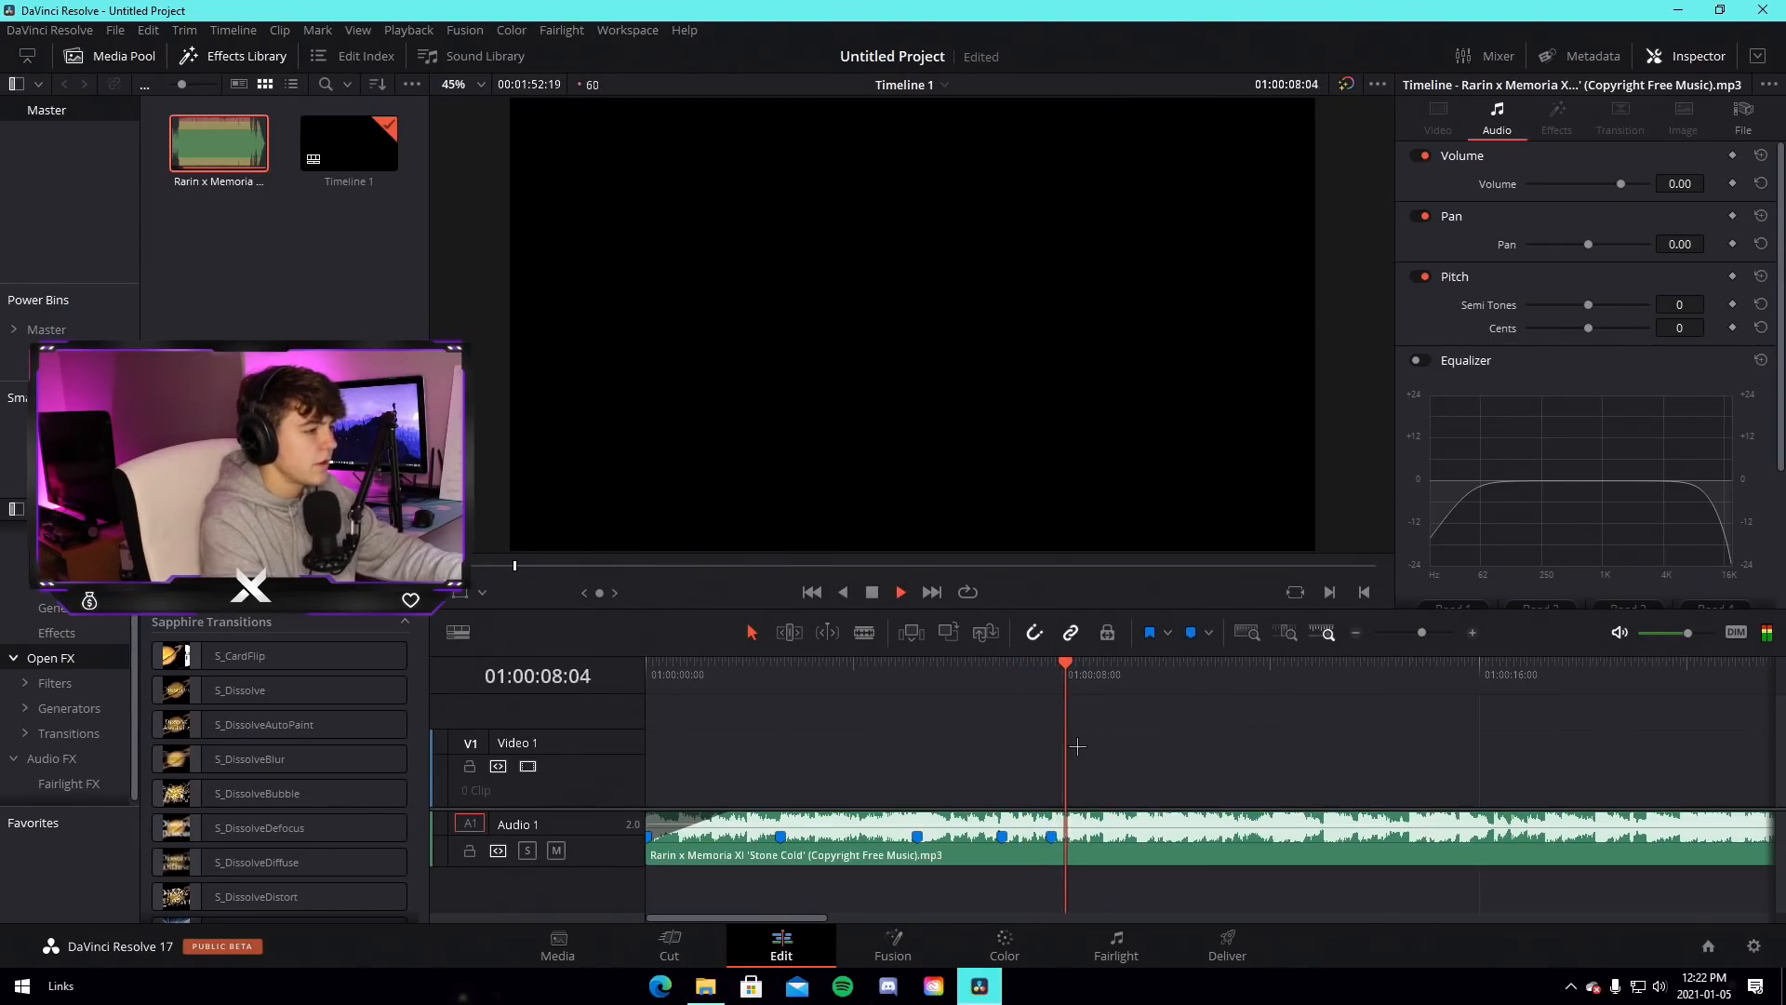
Save the project under the name samplestonecoldmontage
key("ctrl+s")
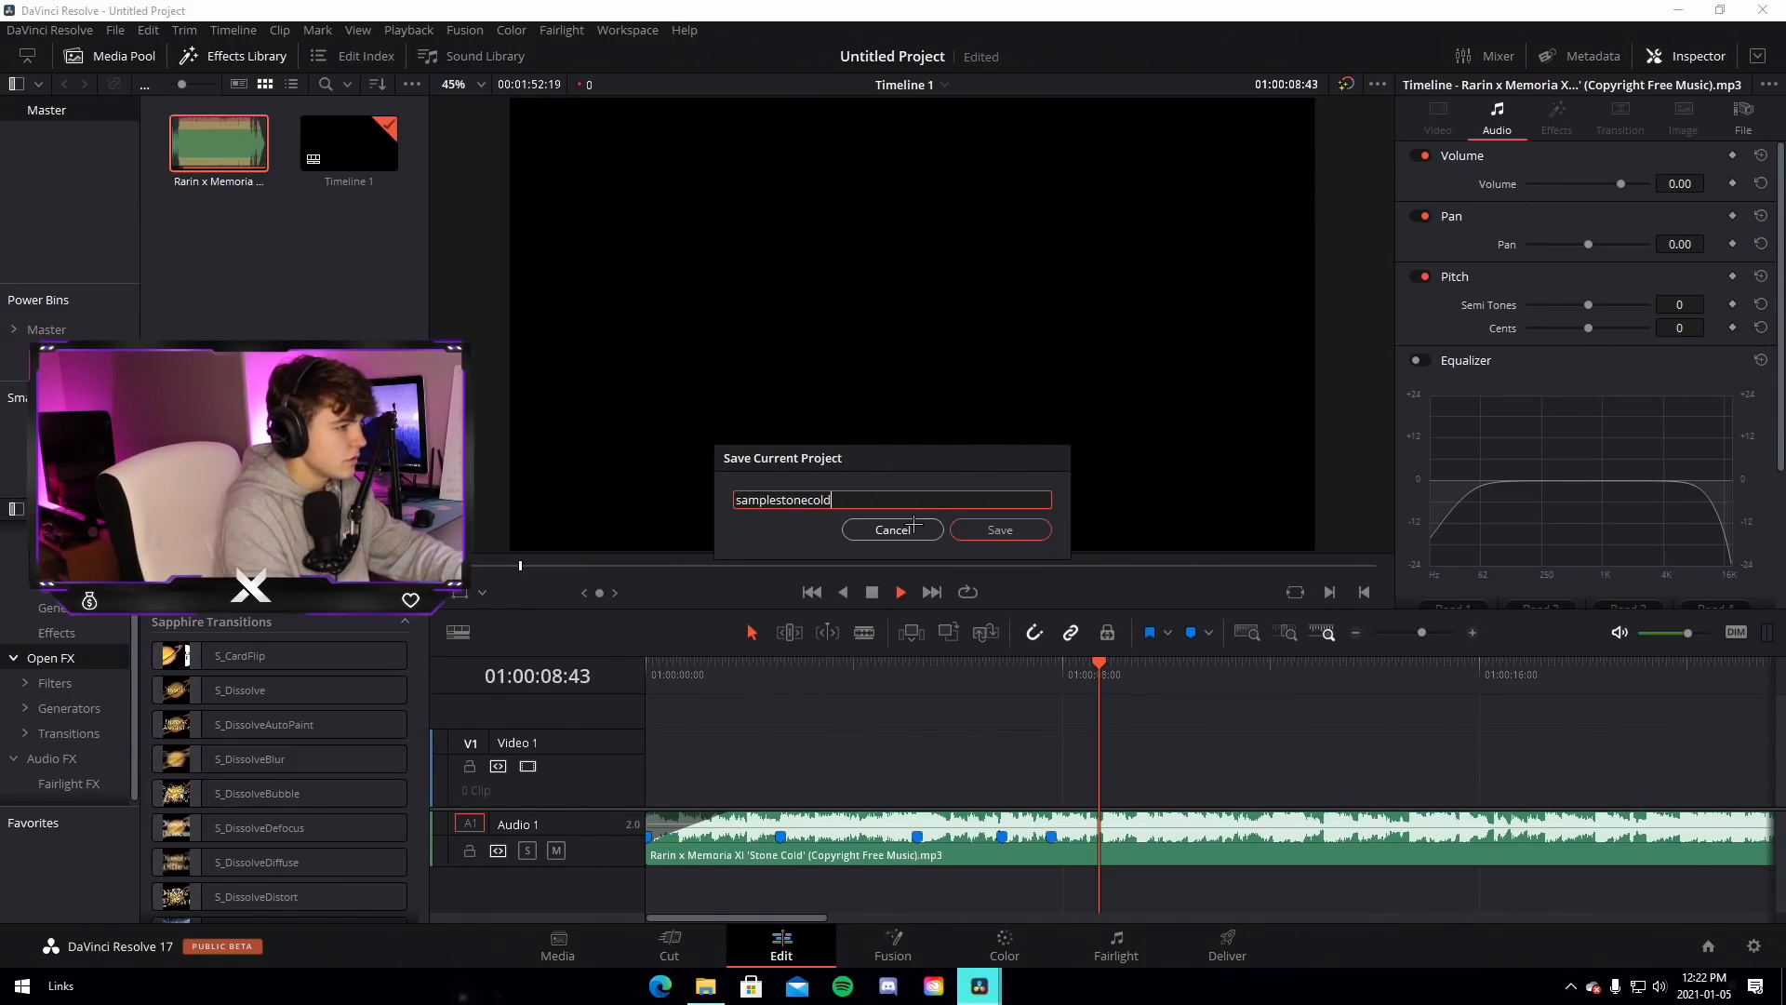
type("samplestonecoldmontage")
key("Return")
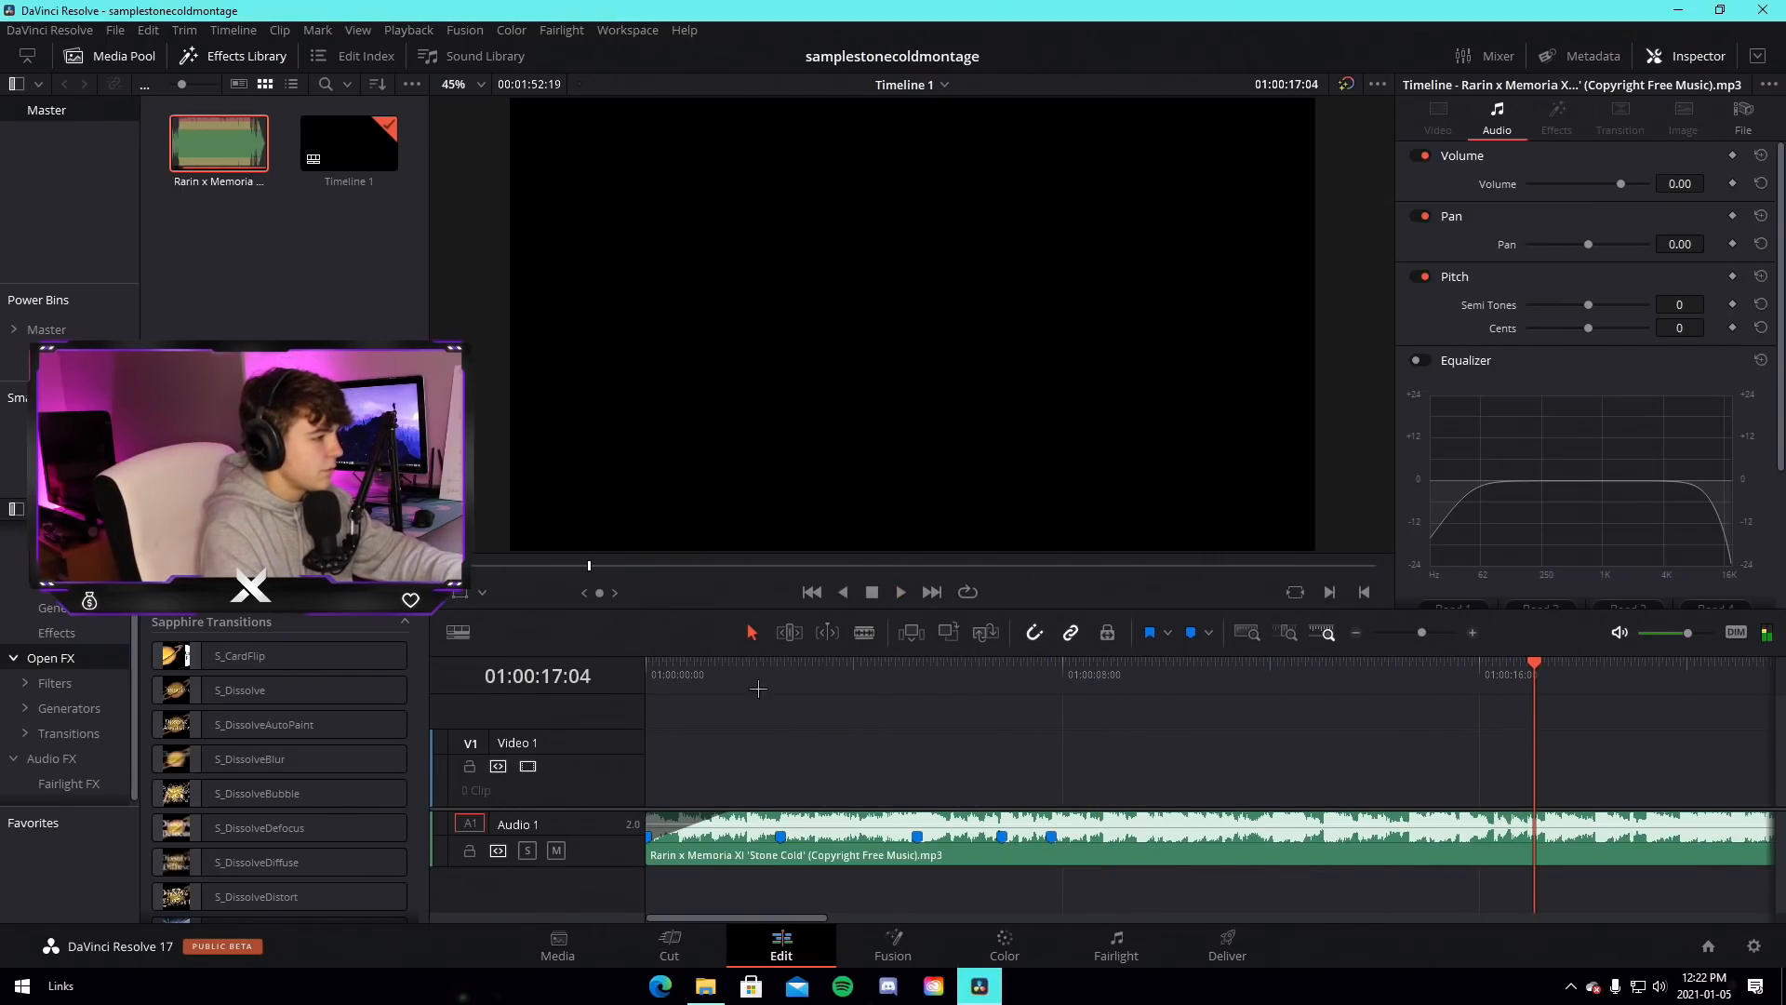
Switch to File Explorer and open the Montage Tutorial folder containing the recorded clips
left_click_drag(755, 674, 779, 674)
left_click(706, 985)
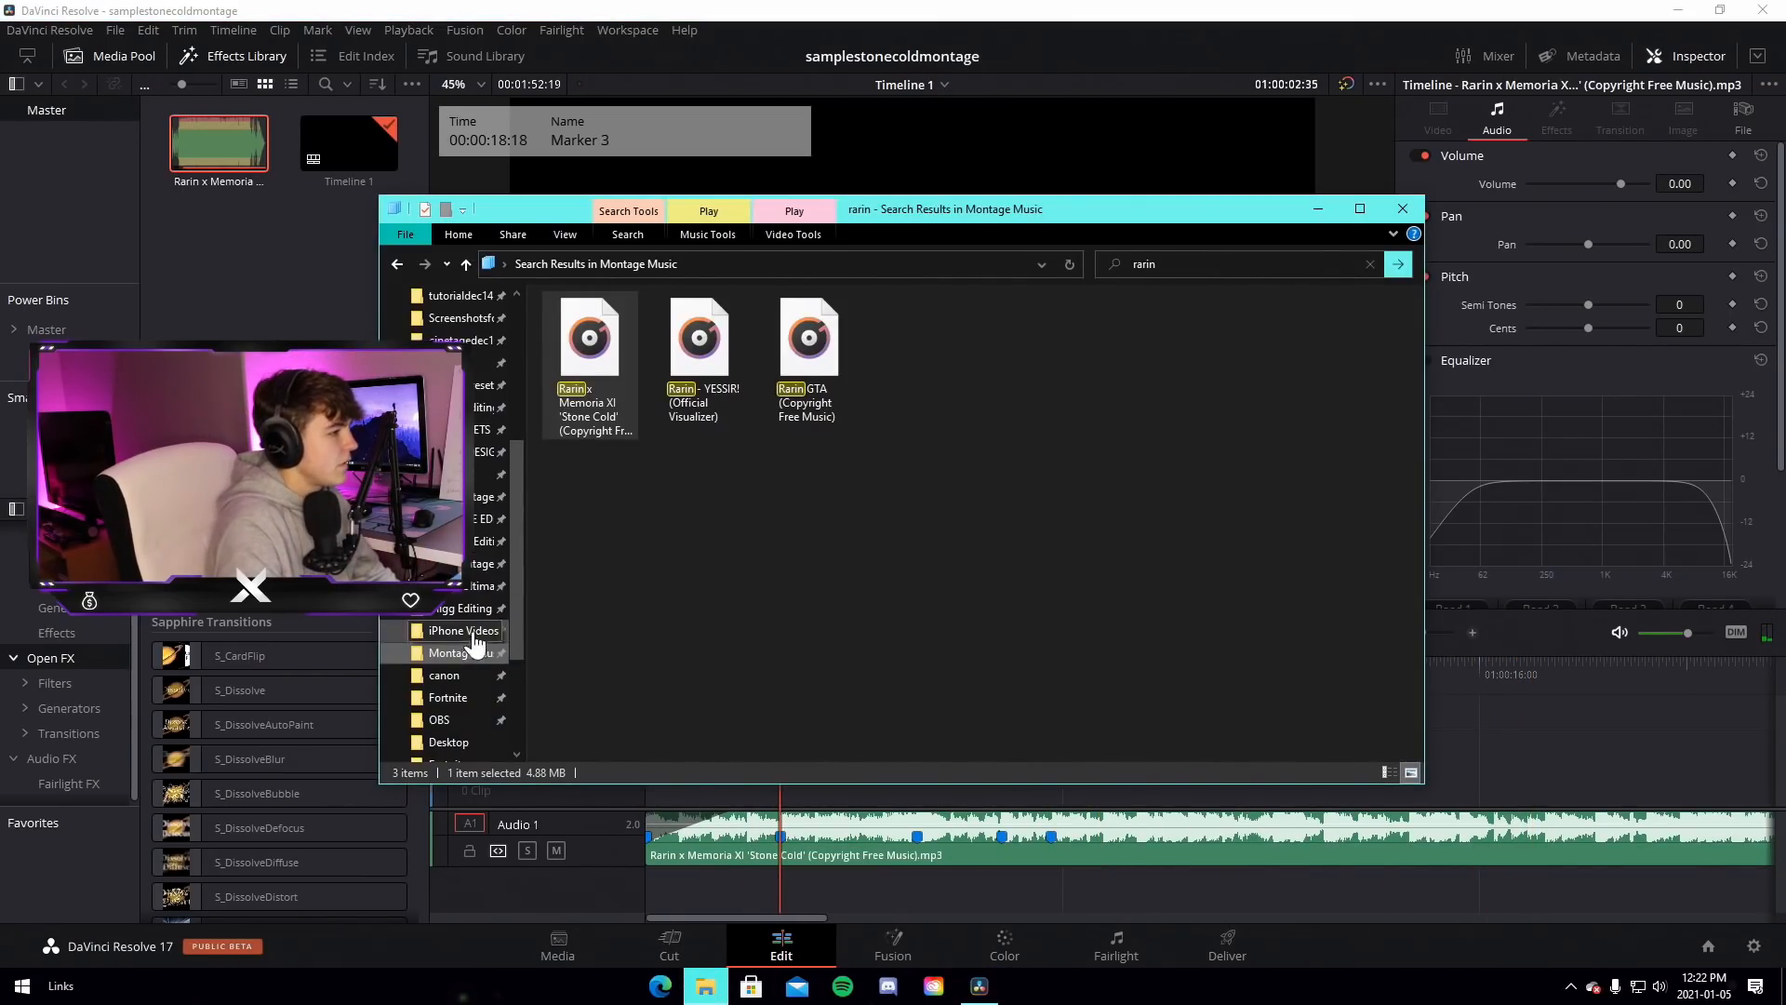
scroll(465, 651, "down", 2)
left_click(468, 675)
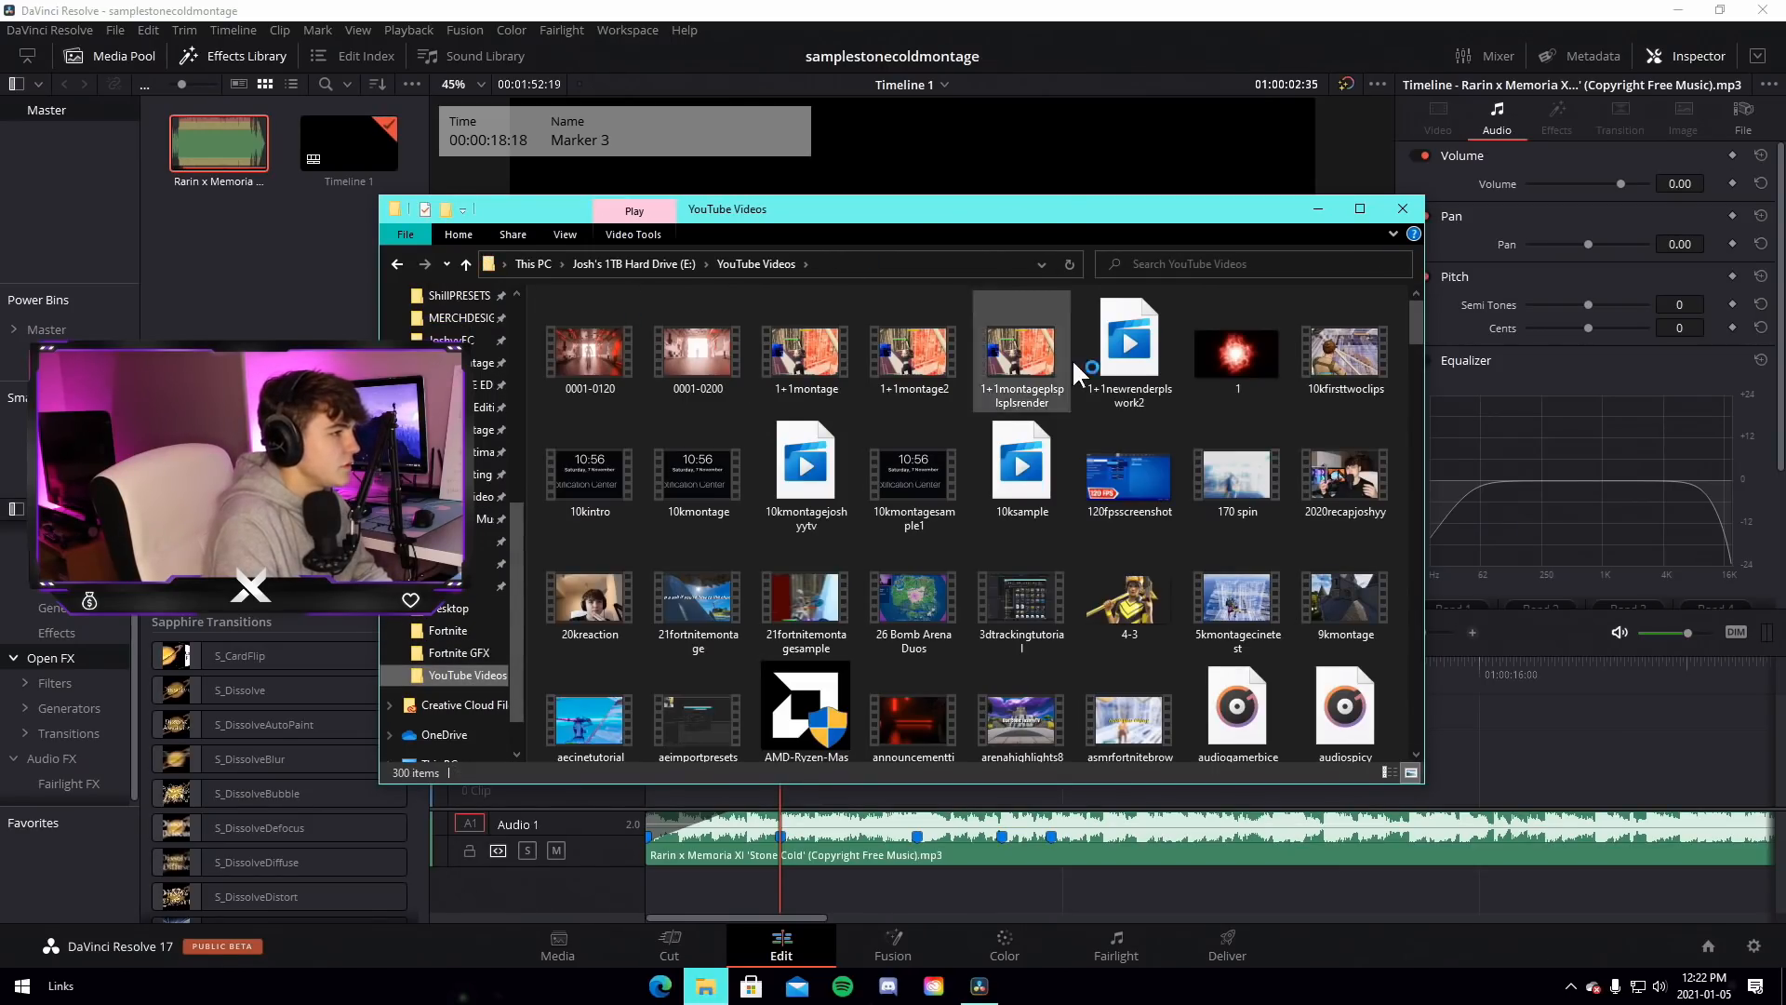
scroll(476, 409, "up", 5)
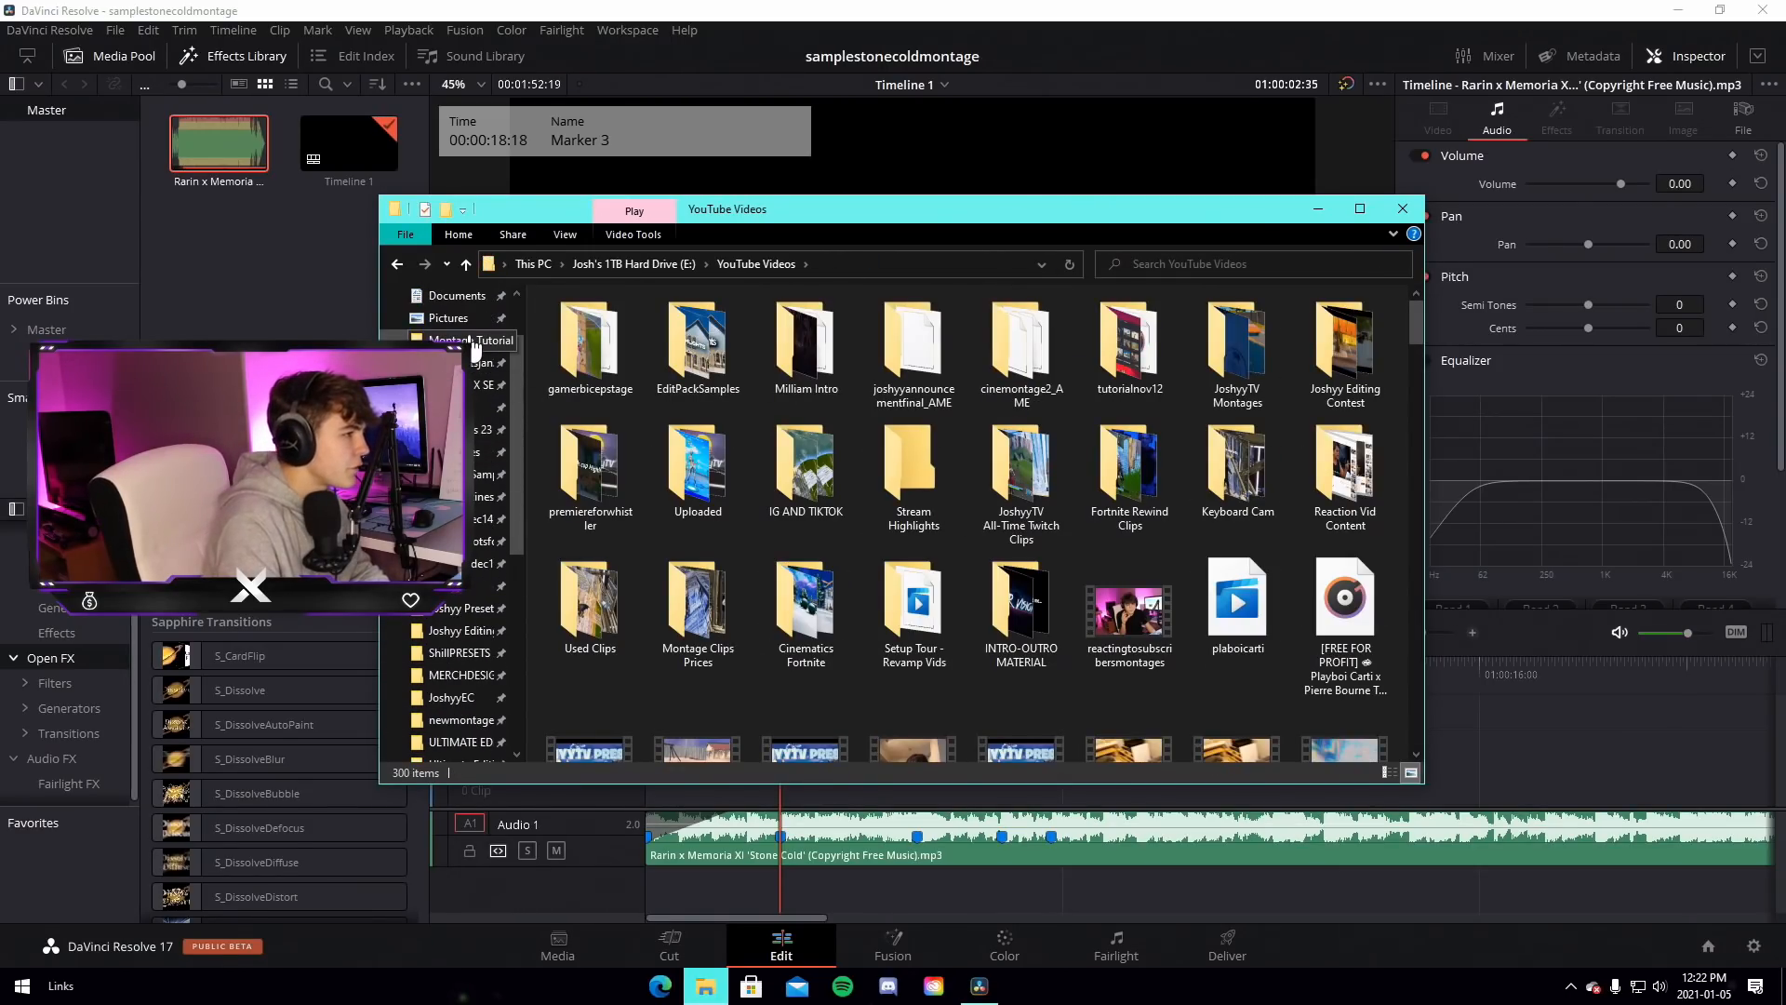
left_click(423, 338)
Move the song clip down from Audio 1 to the Audio 2 track
left_click_drag(700, 349, 848, 411)
left_click_drag(982, 498, 761, 429)
left_click(1060, 863)
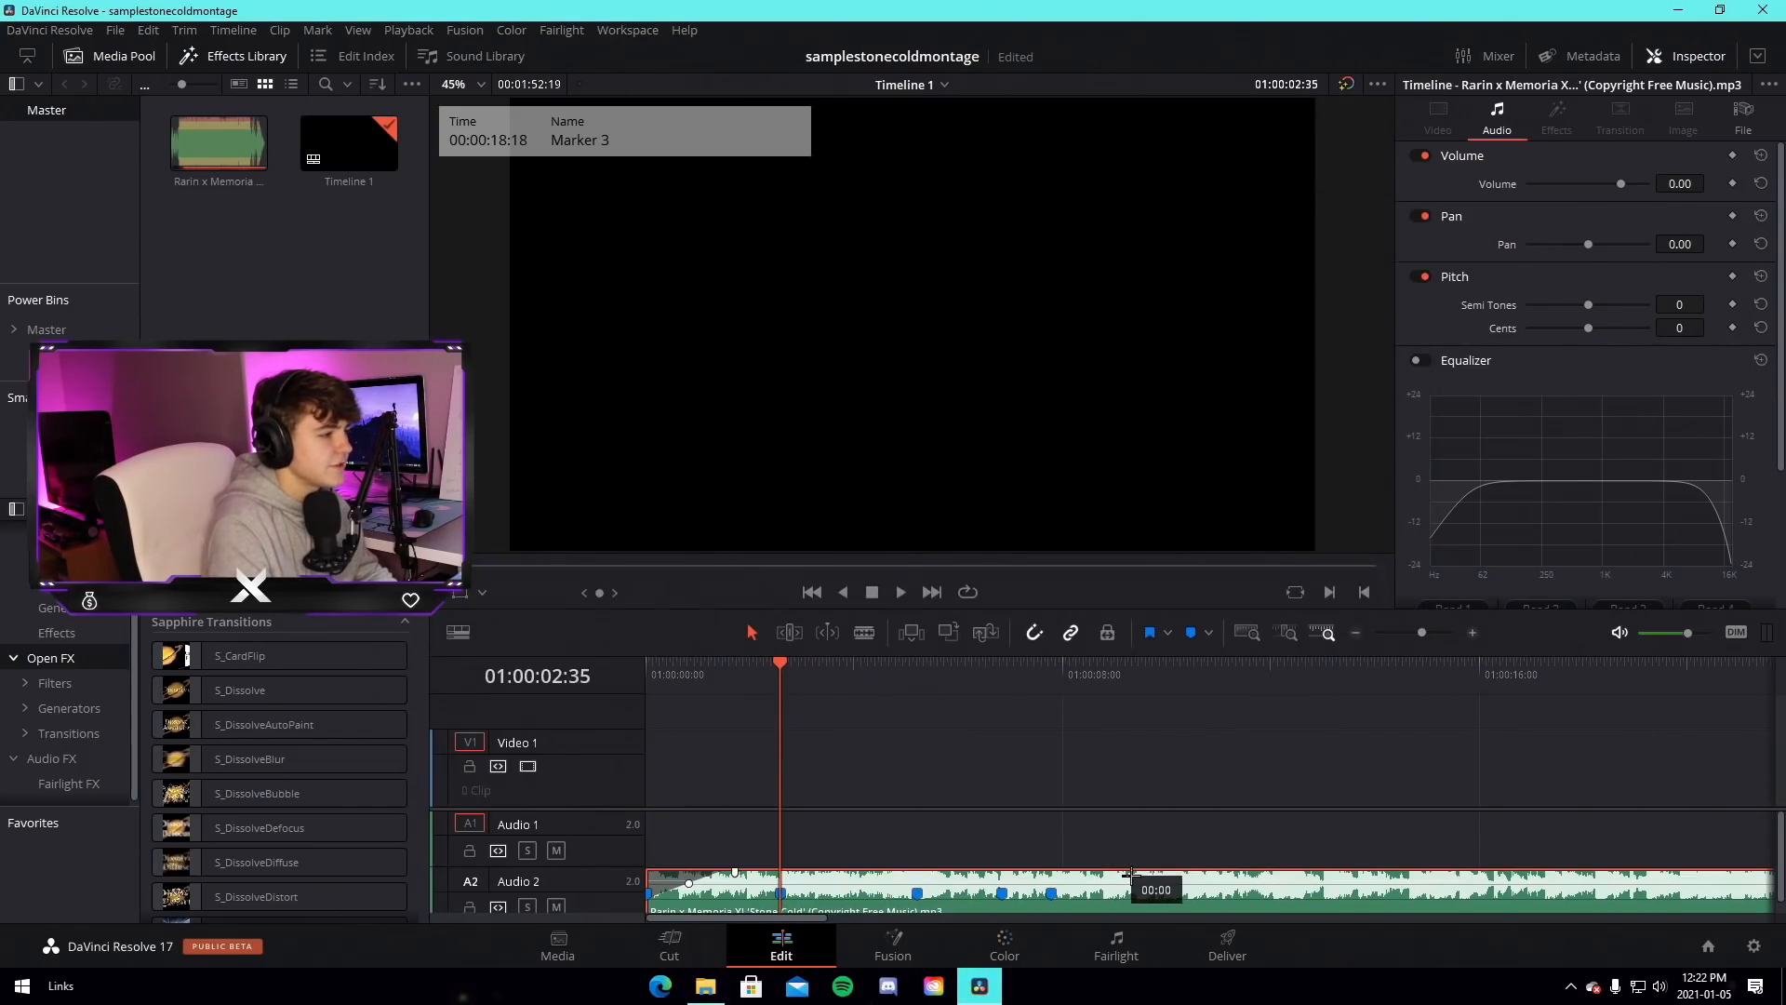
Place clip 4 from the Montage Tutorial folder at the start of Video 1 and play it with the song
left_click(706, 985)
left_click_drag(699, 352, 1512, 773)
left_click_drag(1674, 747, 848, 737)
left_click_drag(689, 672, 644, 674)
key("space")
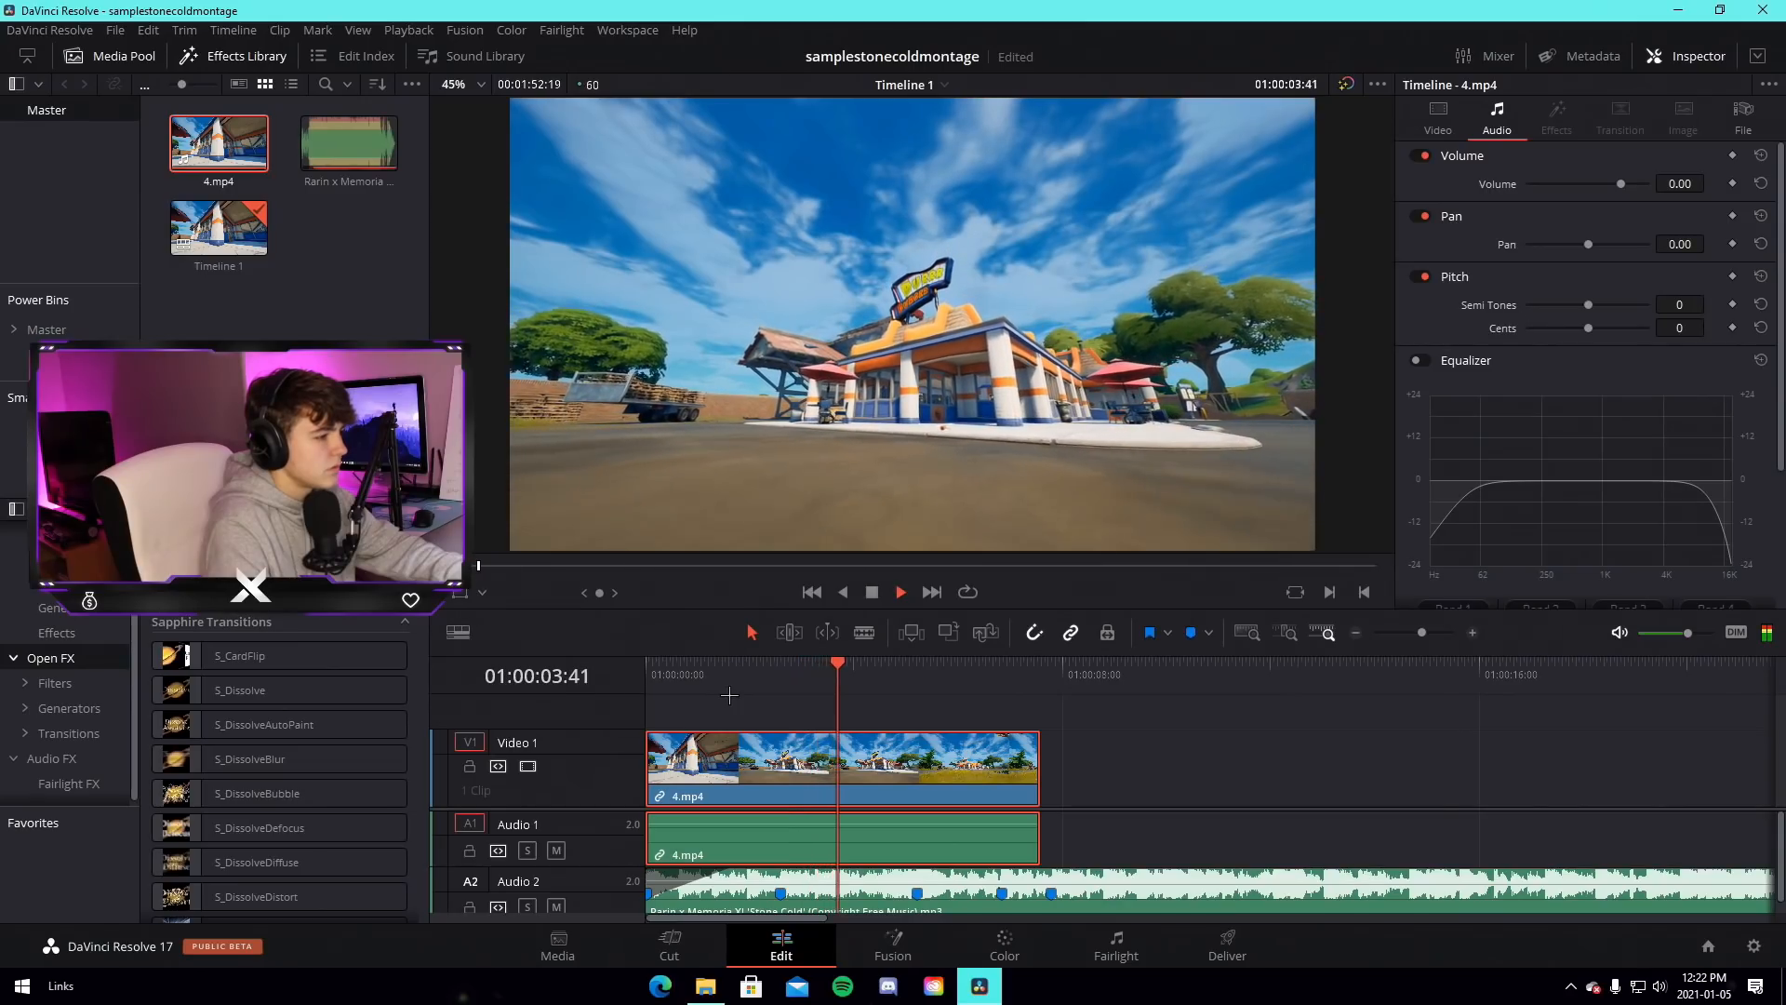
key("space")
Enable retime controls on clip 4 and speed it up to 317% so it ends just before the marker at 01:00:02:35
left_click(779, 672)
right_click(951, 774)
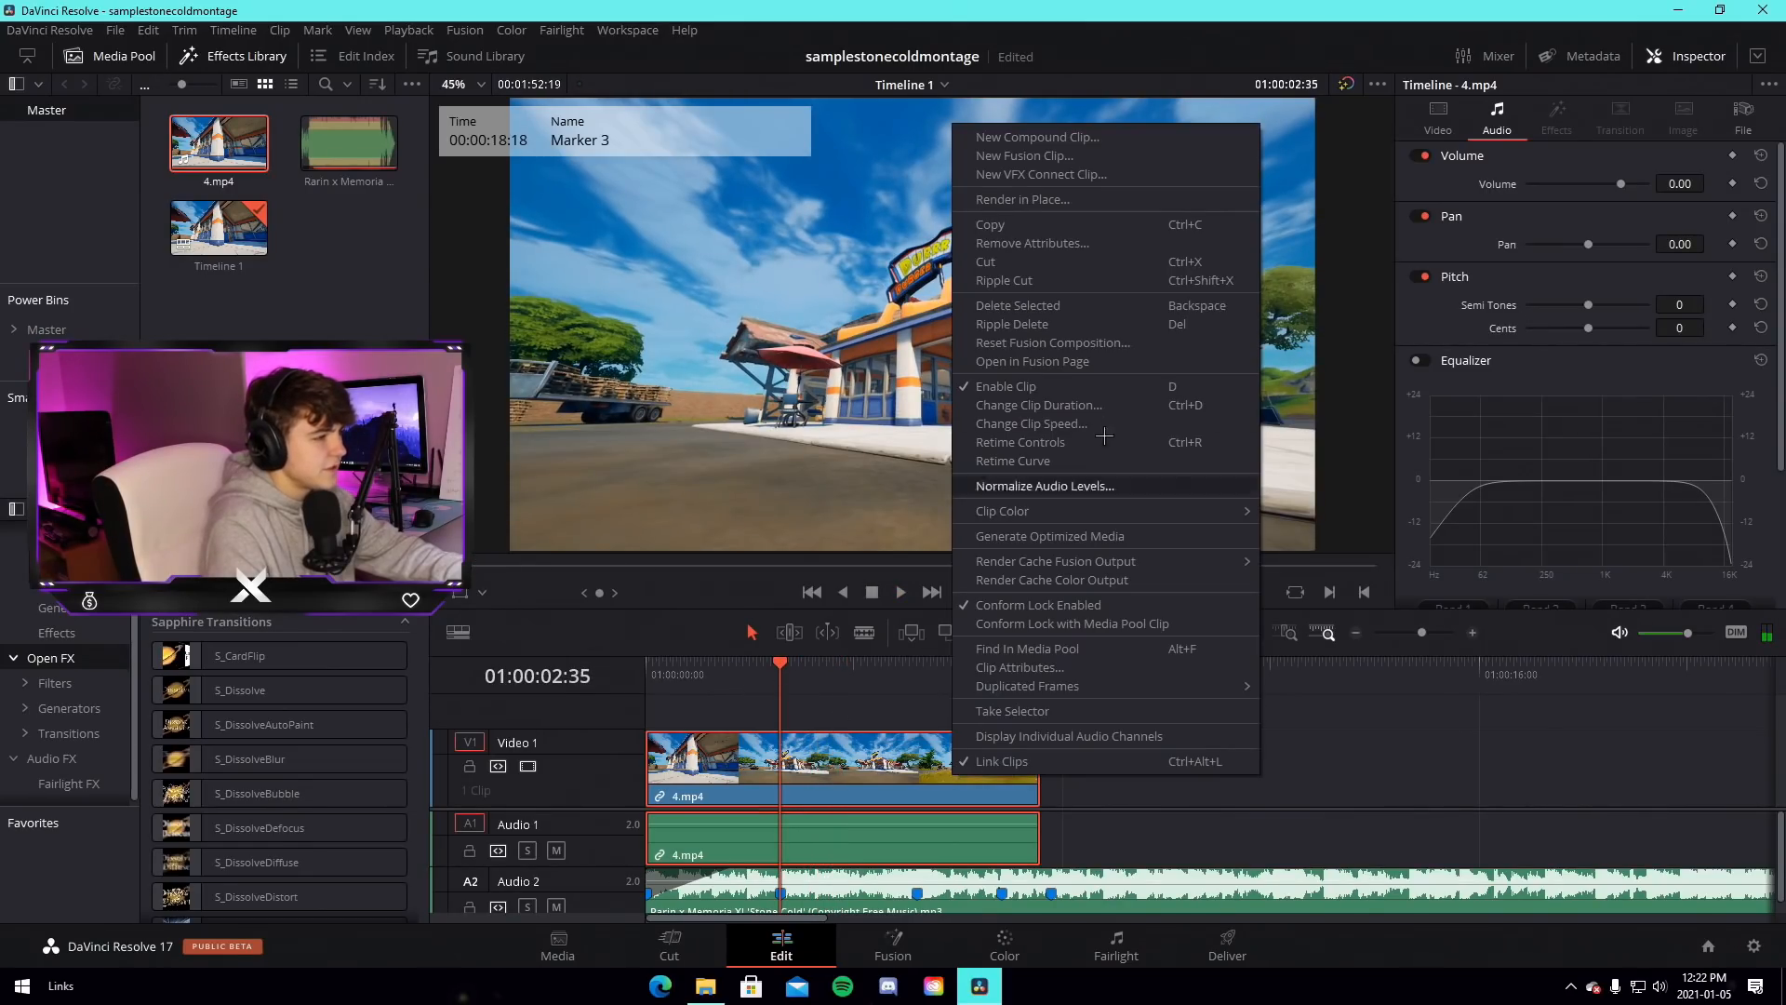
left_click(1051, 468)
right_click(933, 741)
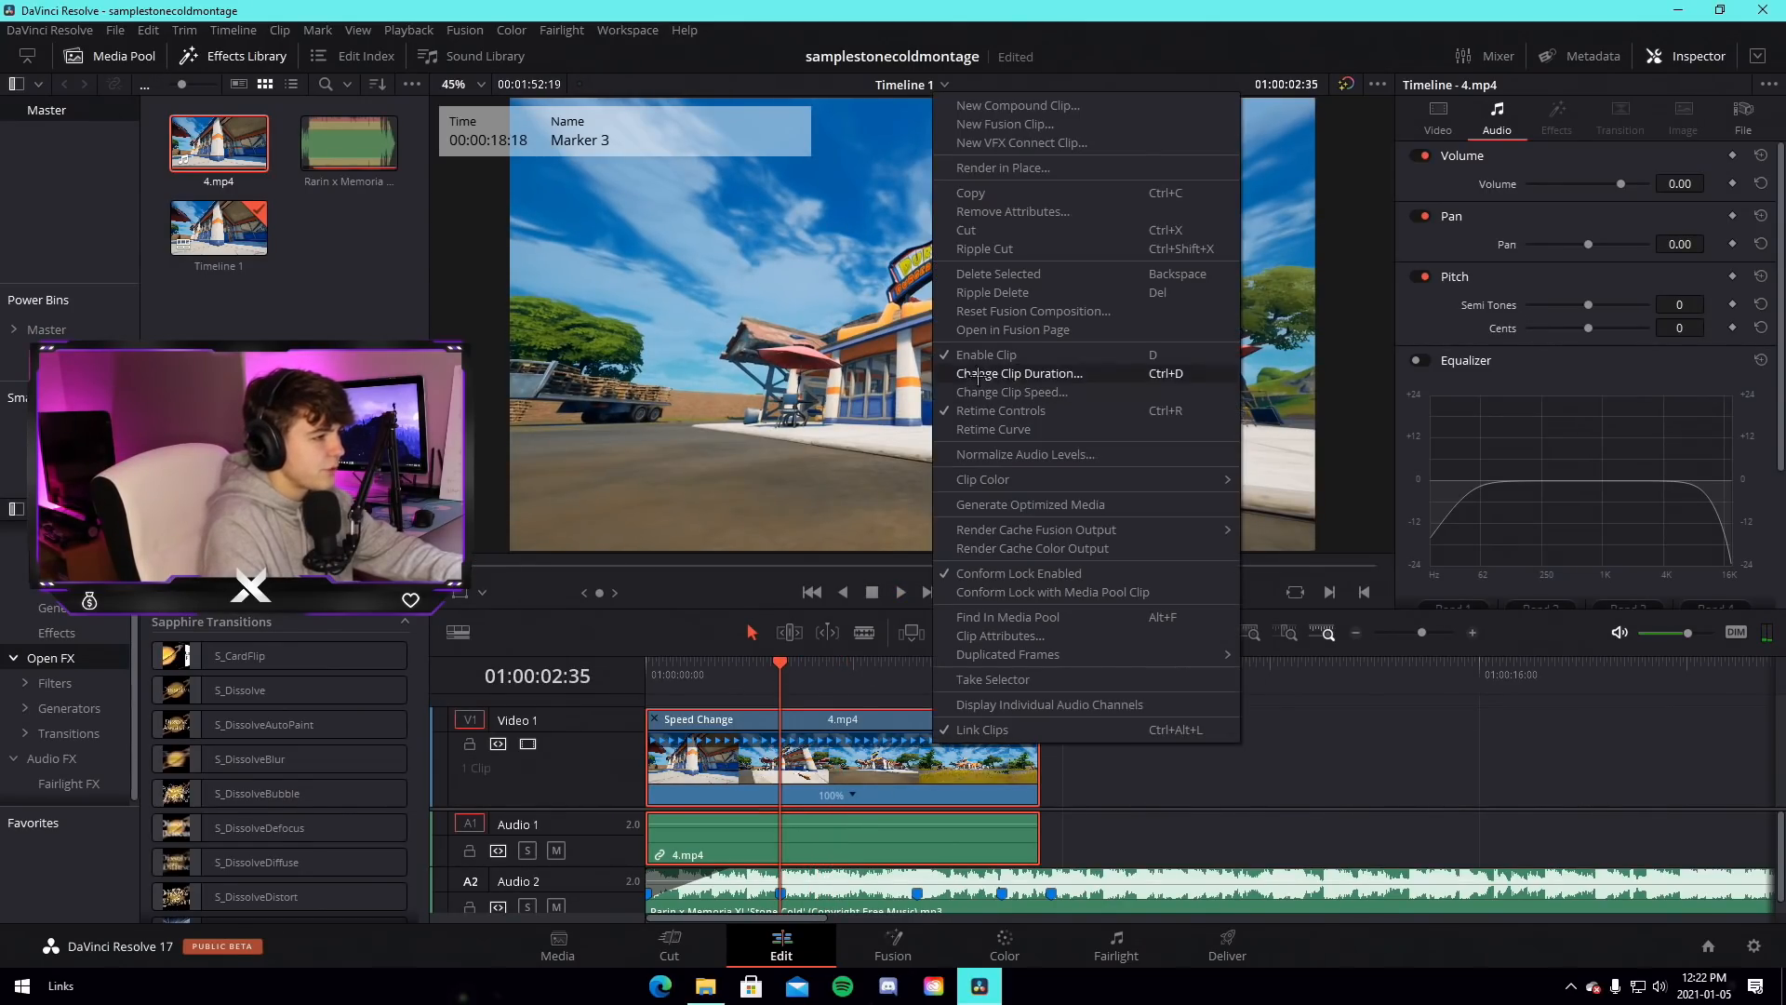
left_click(930, 778)
left_click_drag(1035, 722, 776, 749)
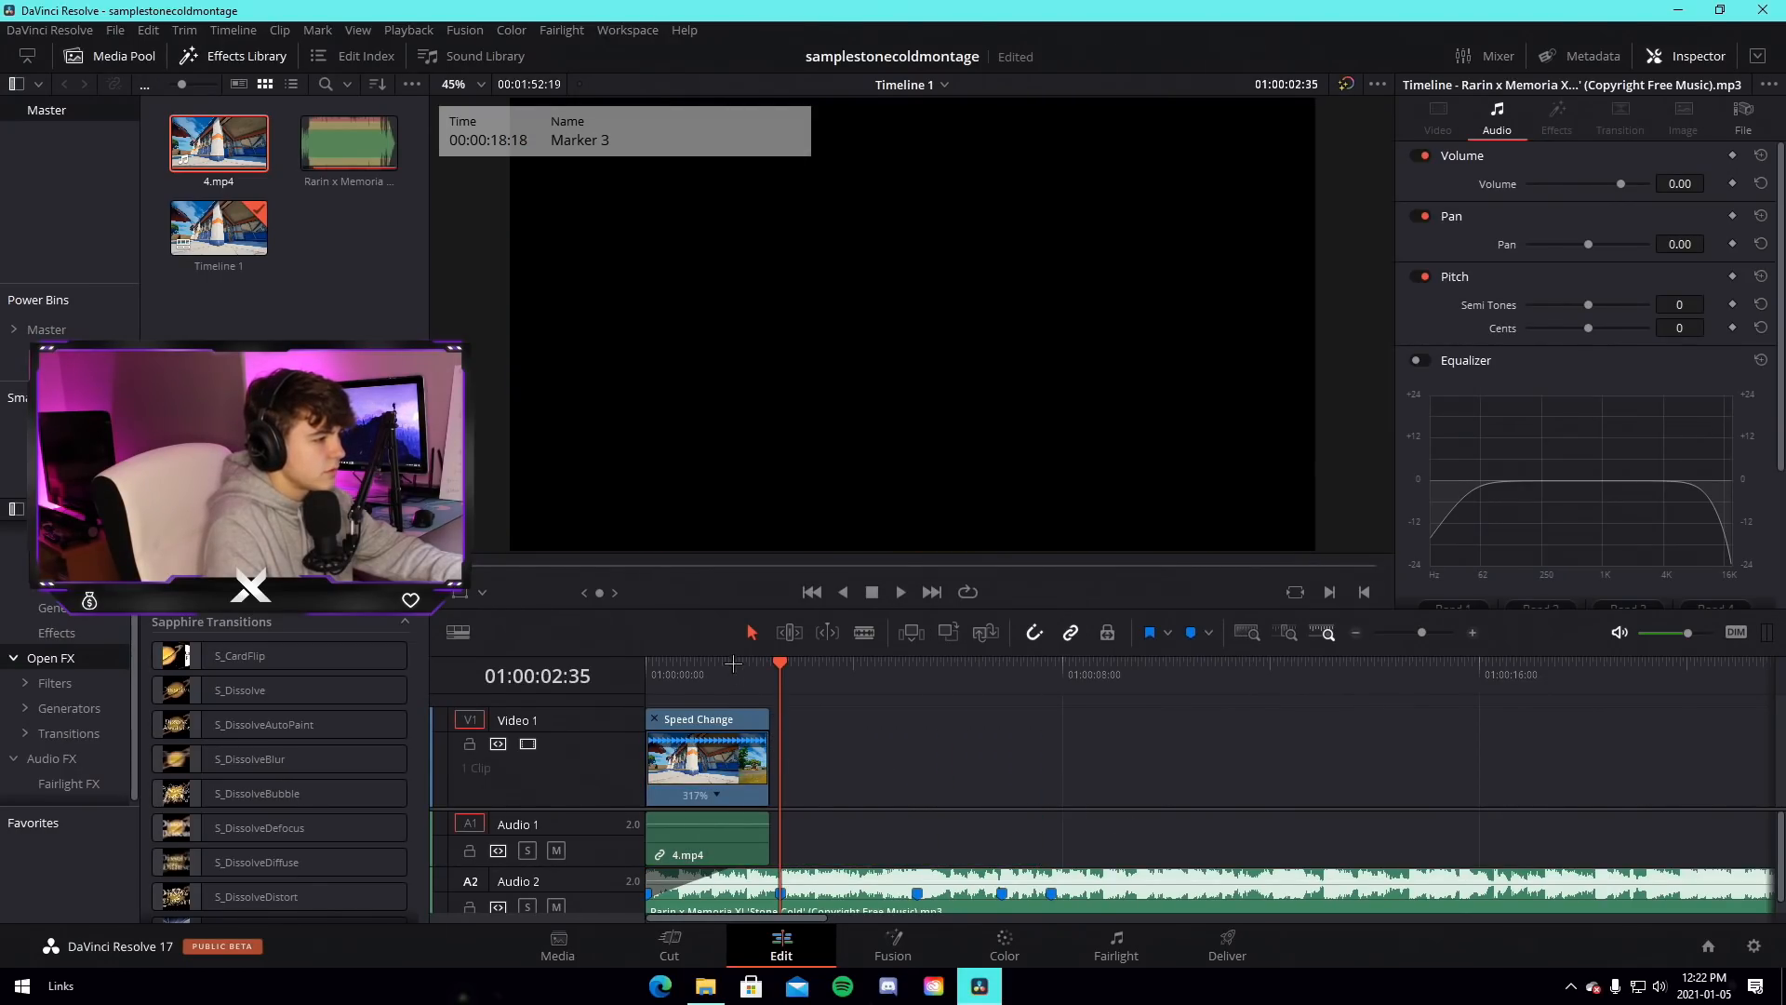
Retime clip 4 to 265% so it fills the timeline start to the marker at 01:00:02:35, play it, and close the retime controls
left_click(732, 663)
left_click_drag(754, 770, 765, 774)
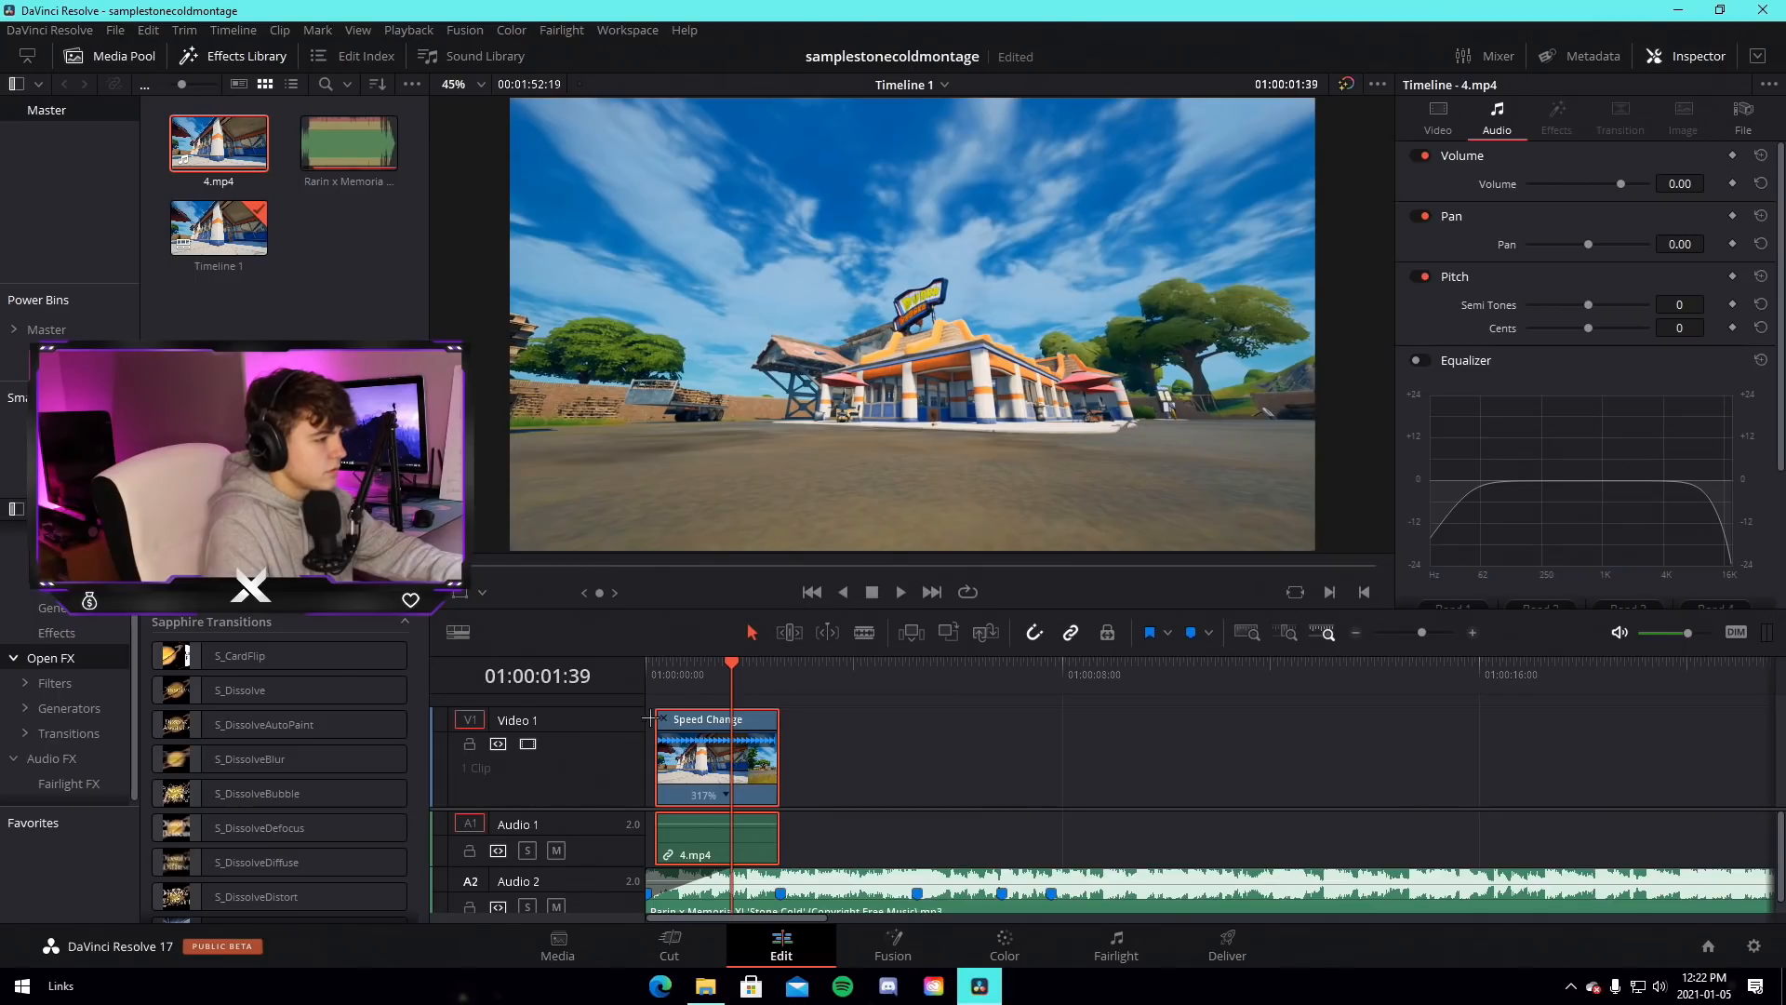
left_click_drag(656, 720, 648, 719)
left_click(648, 665)
key("space")
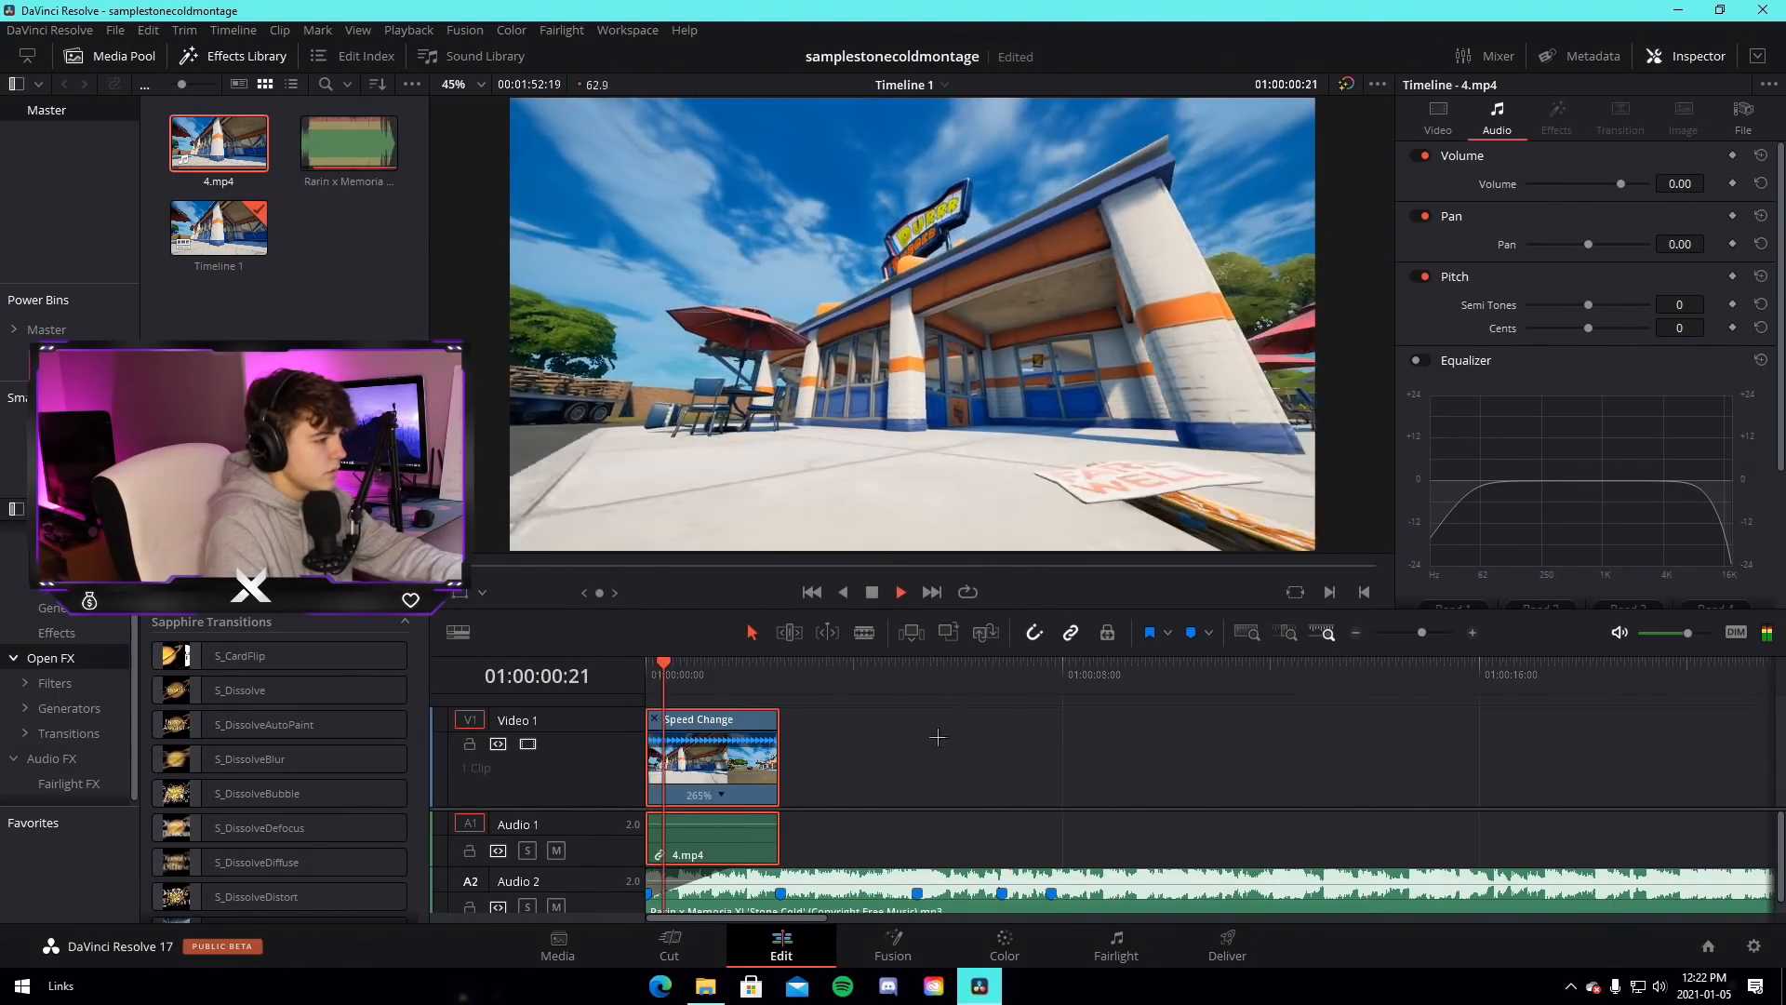
left_click_drag(1422, 632, 1427, 631)
left_click_drag(698, 675, 540, 673)
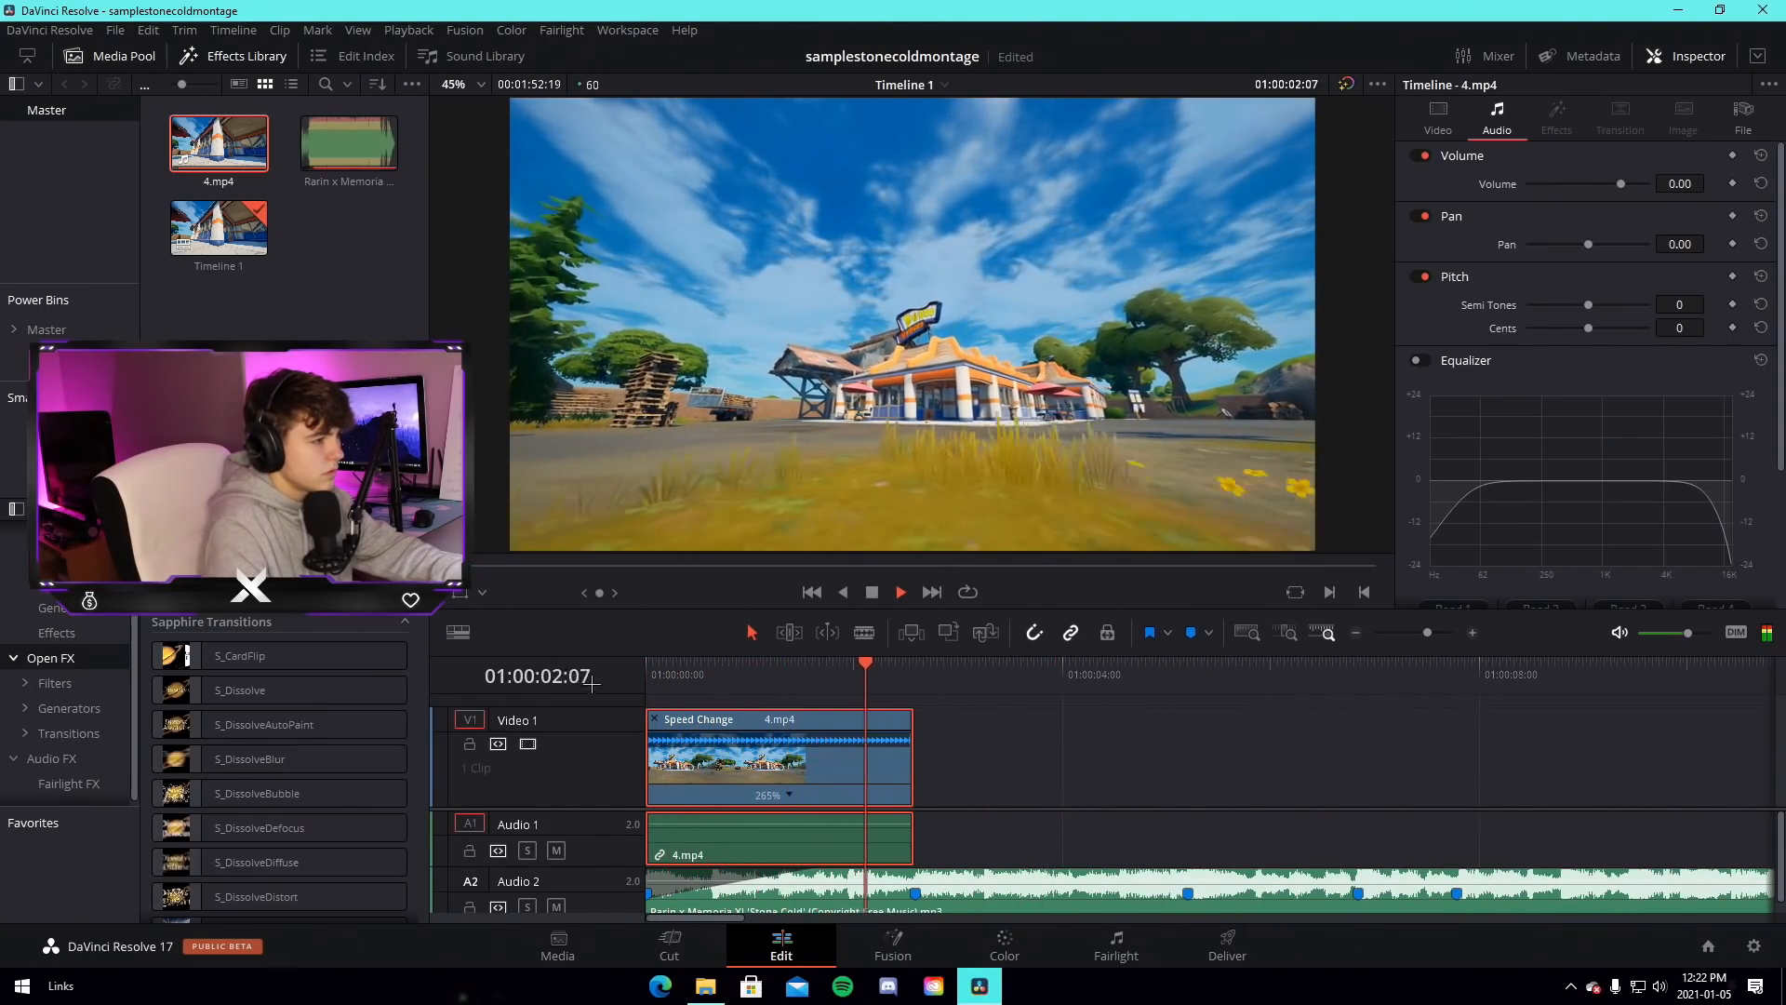
left_click(654, 719)
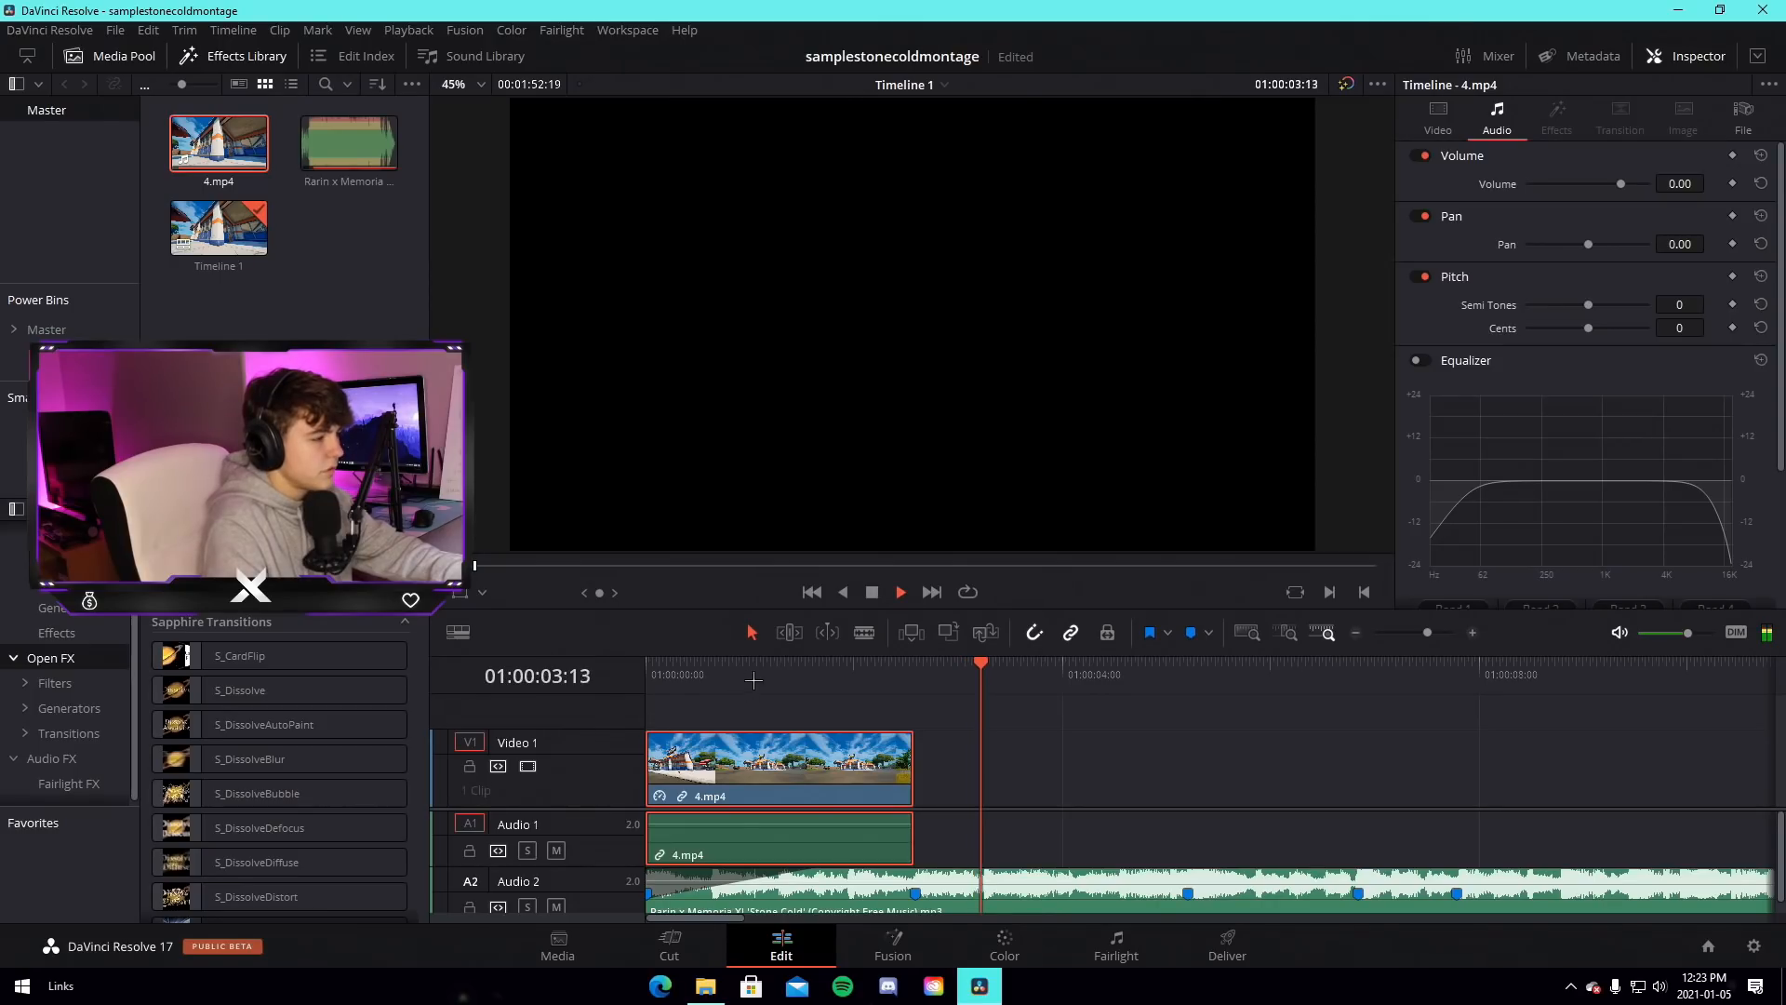
Raise the color boost of clip 4 to about 20 in the primary color wheels and return to editing
left_click_drag(753, 680, 802, 675)
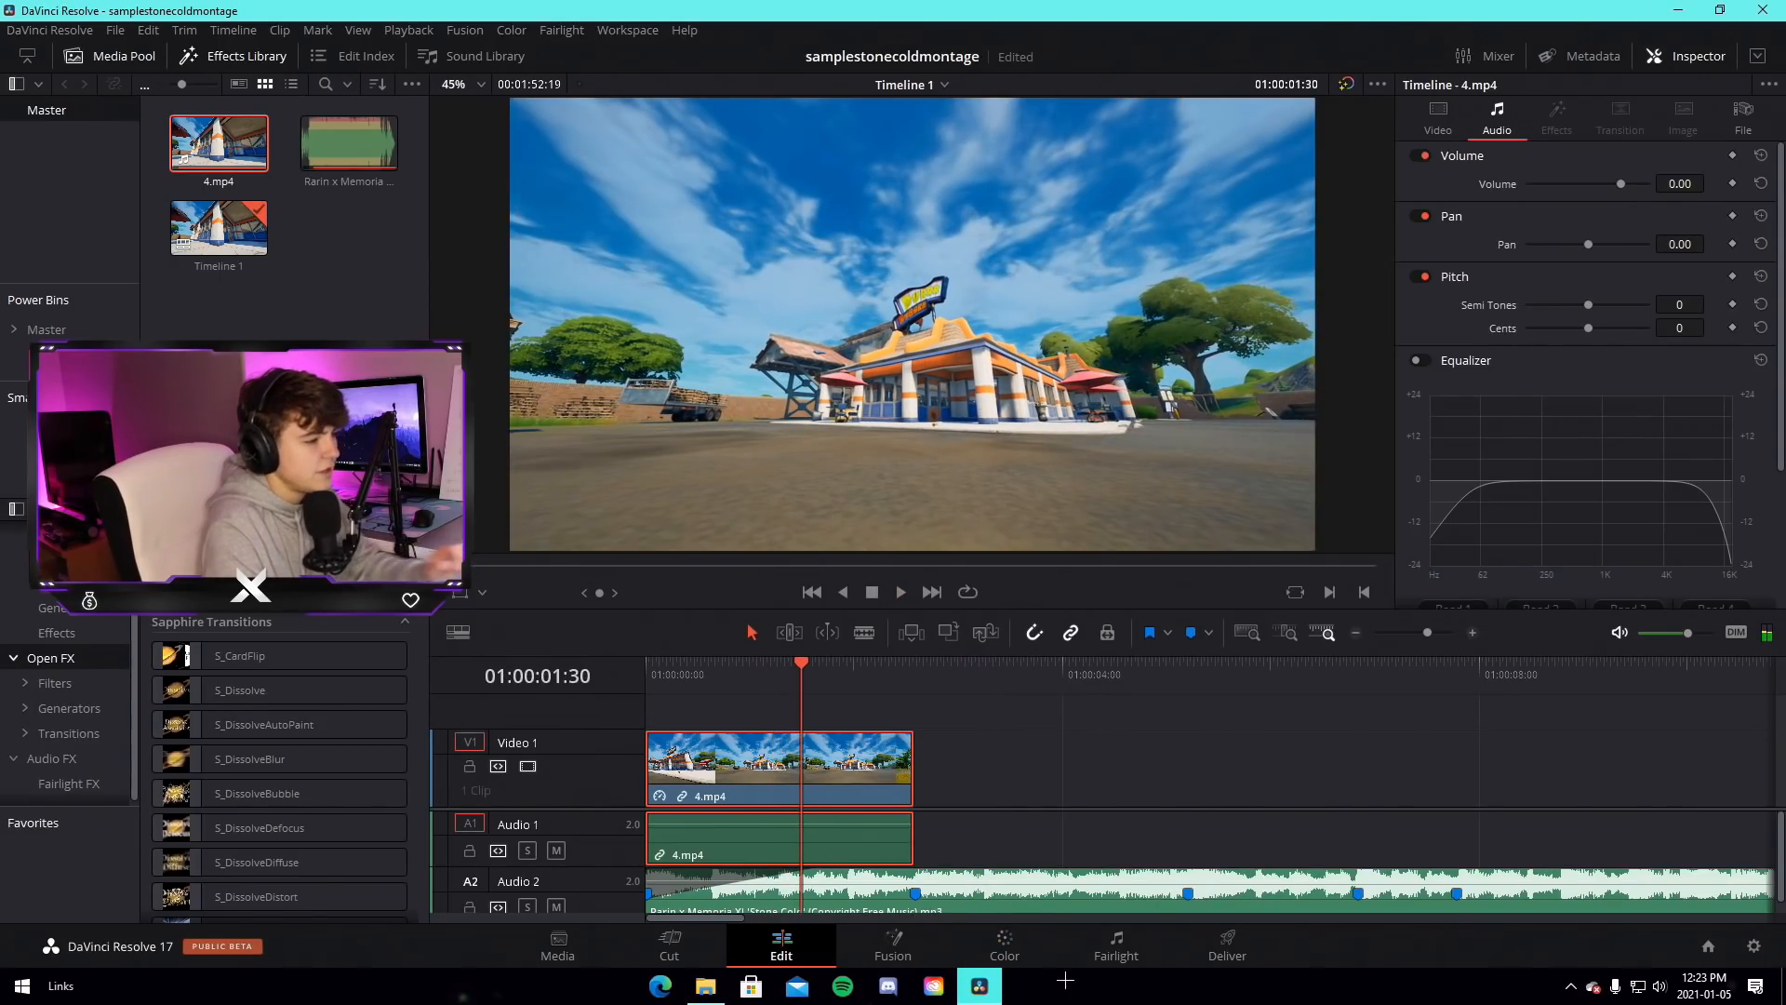
left_click(1003, 944)
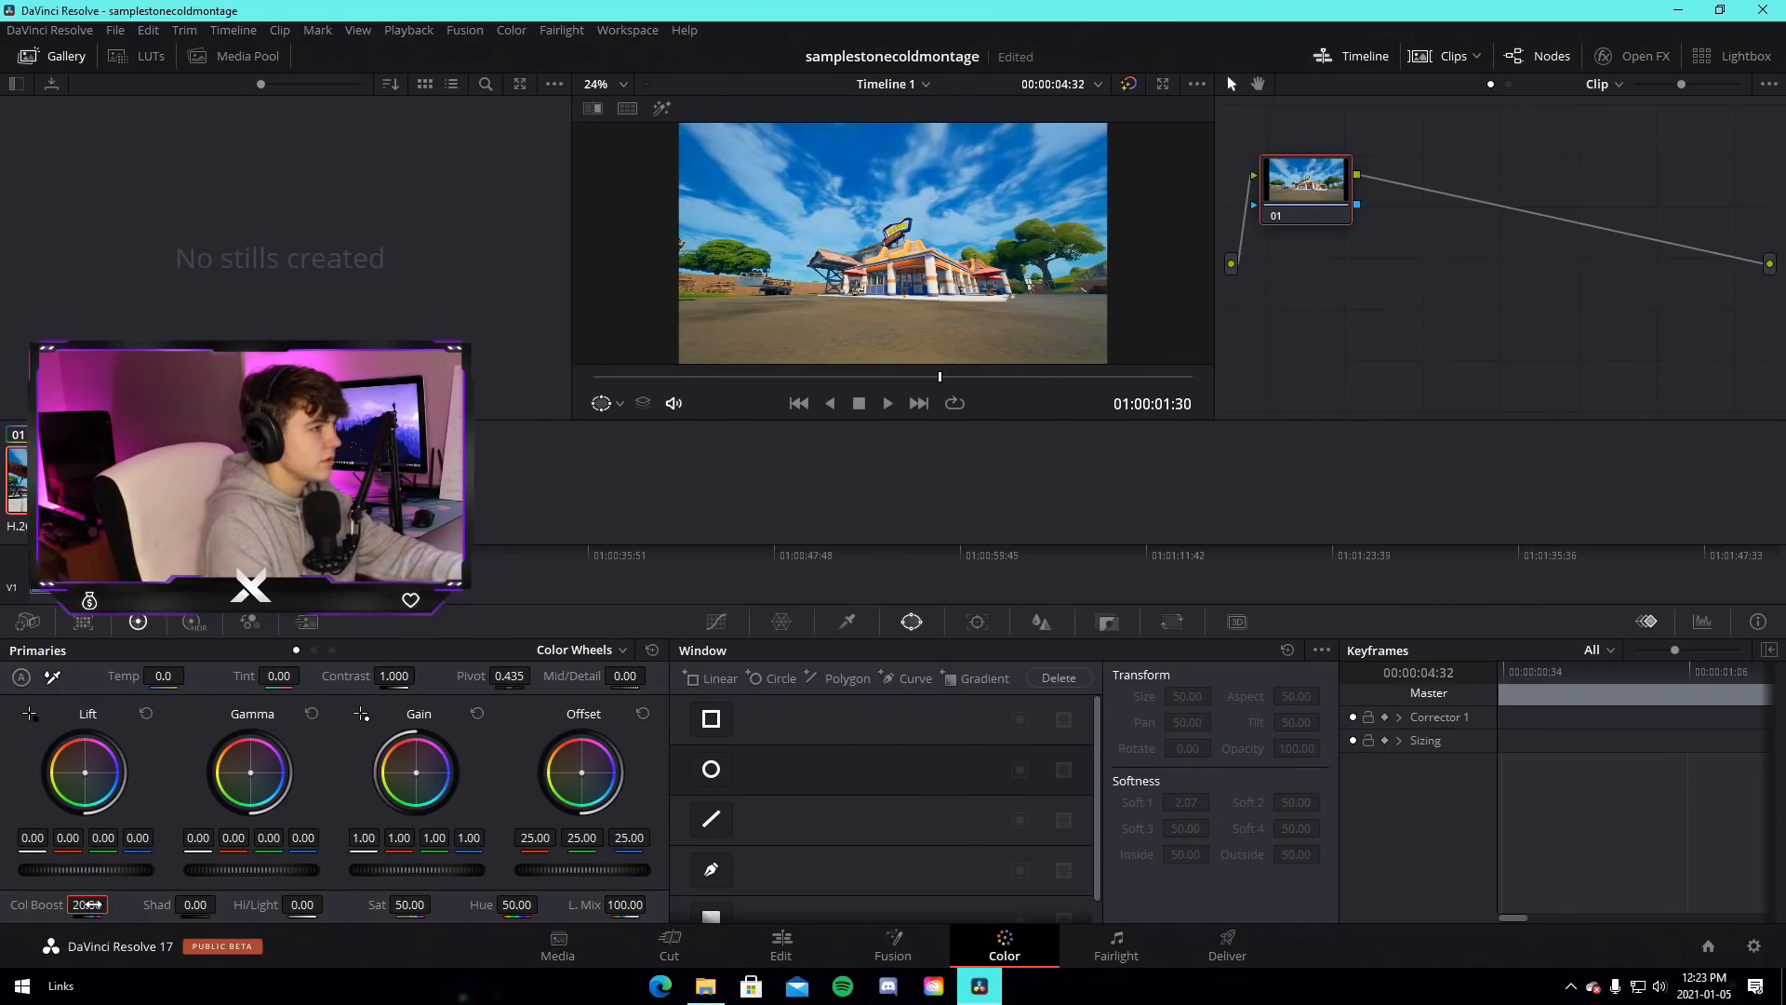
left_click(800, 958)
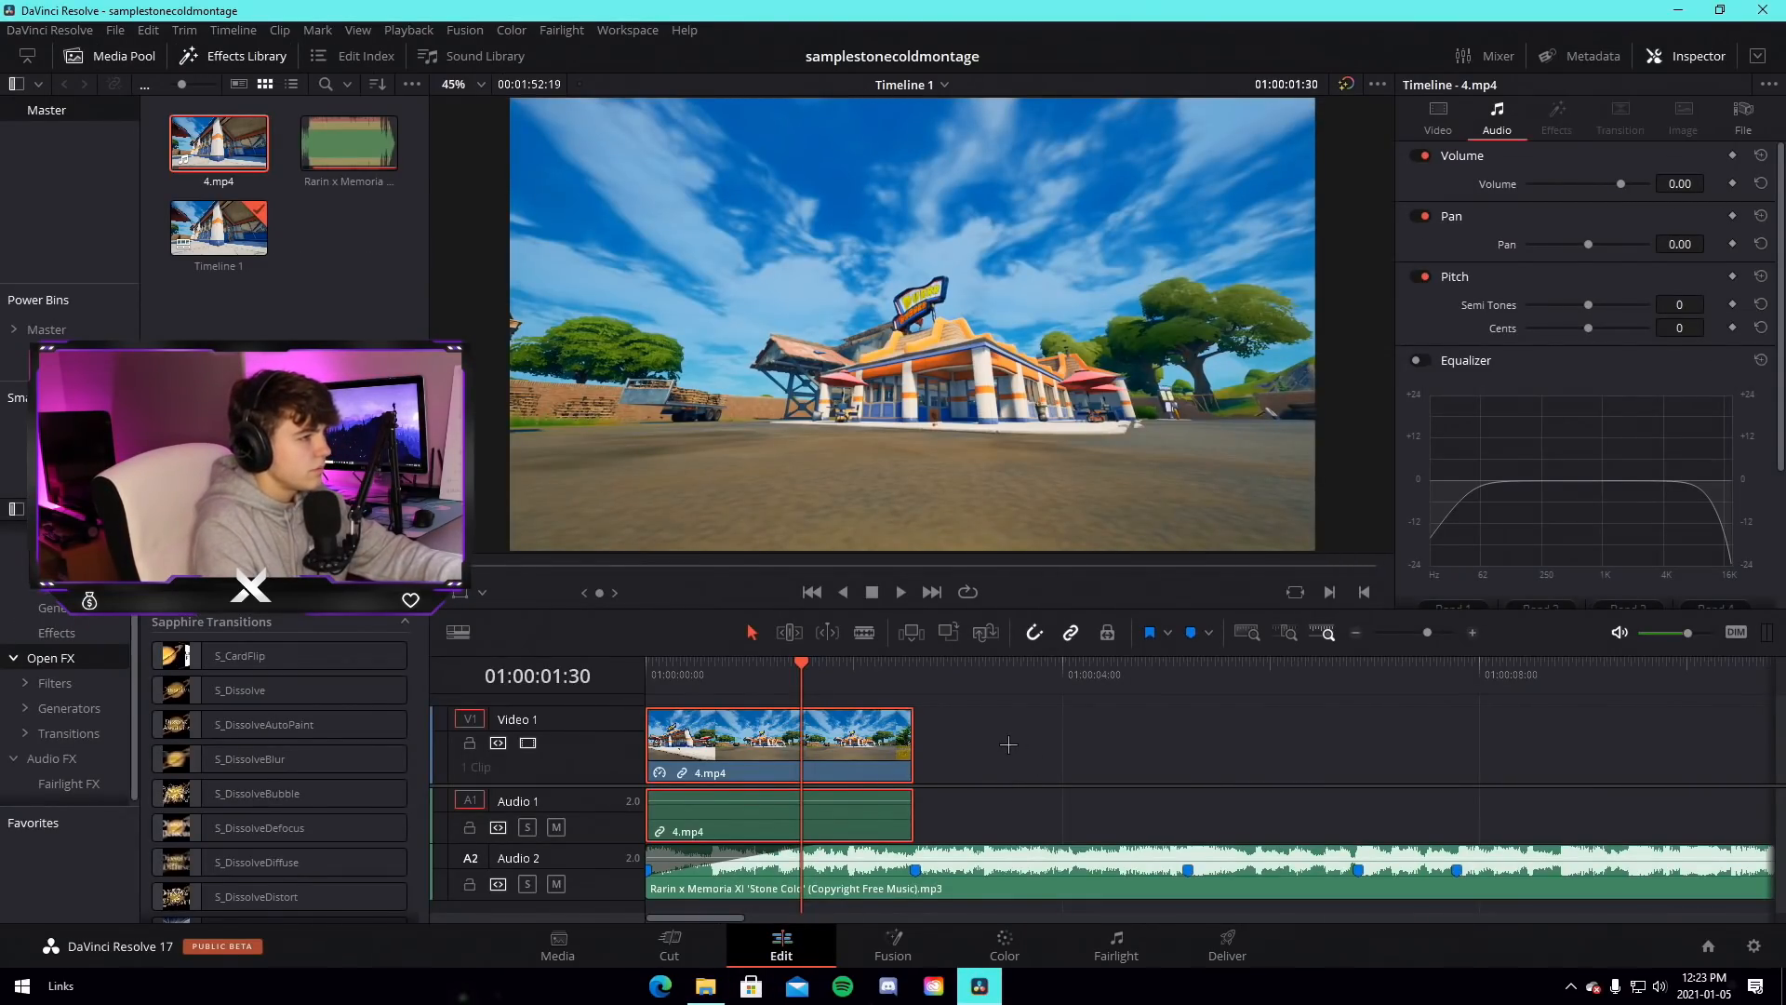
Replace the song marker at 01:00:07:47 with a new one at 01:00:08:48 and replay the timeline from the start
key("space")
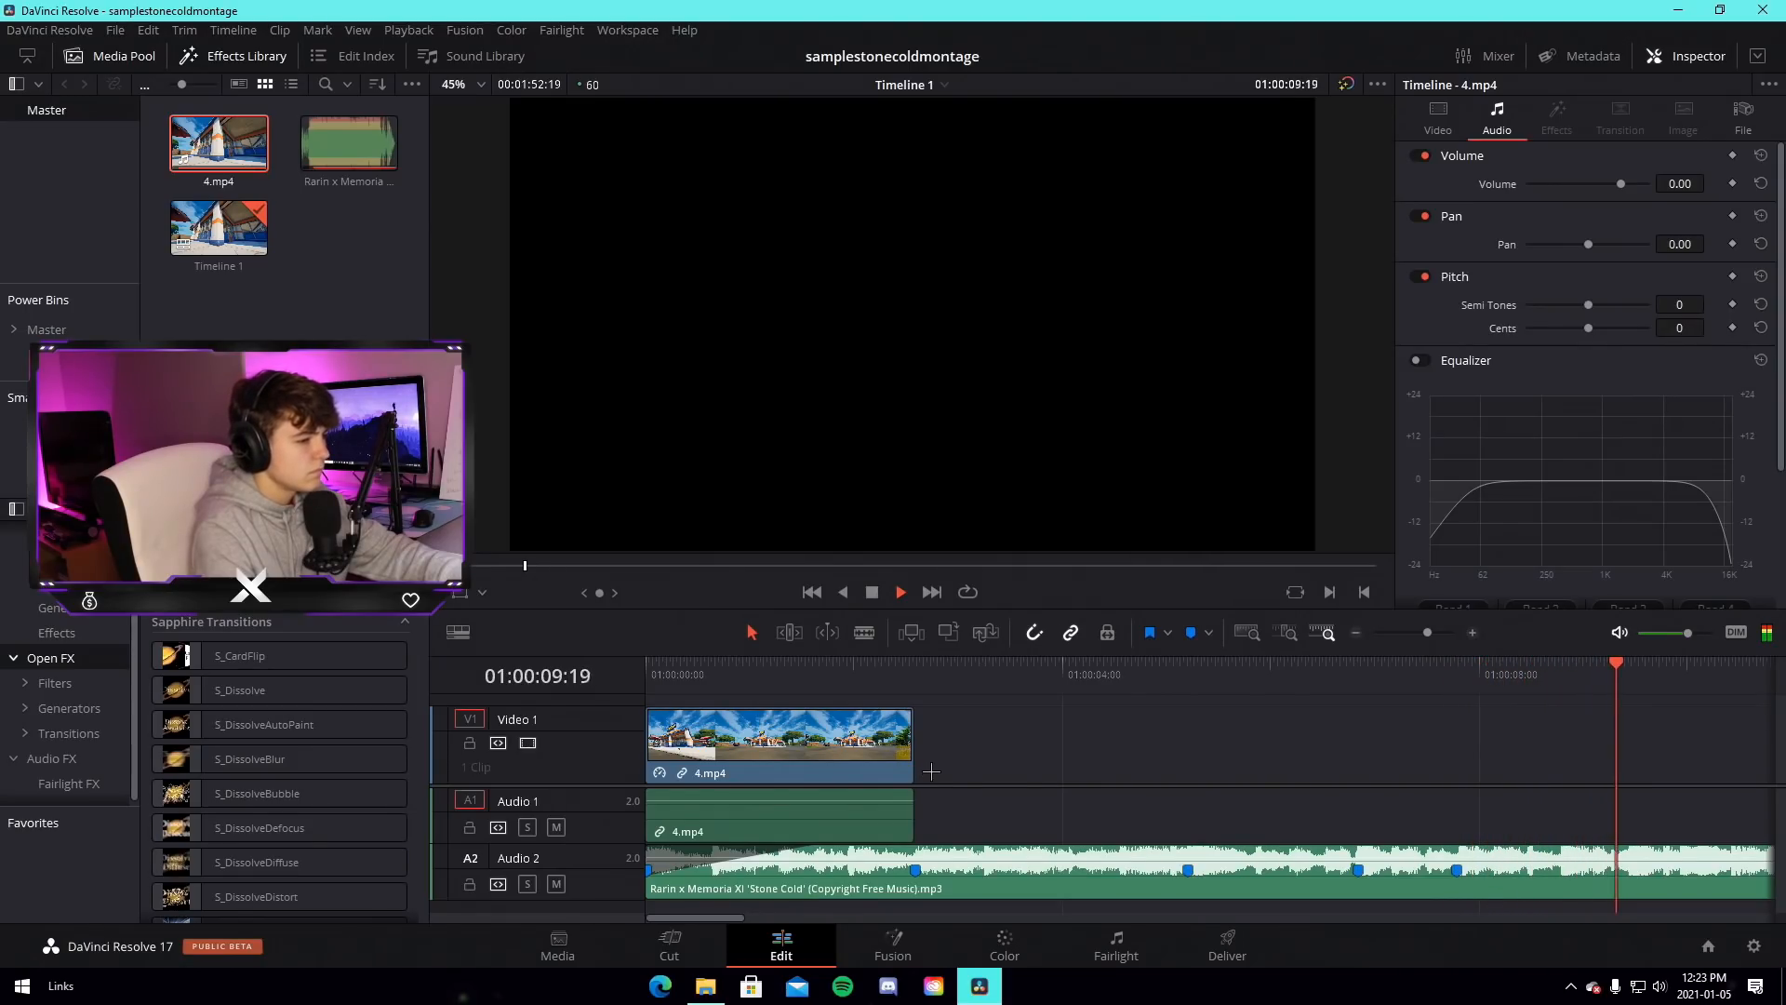
key("space")
left_click(1456, 870)
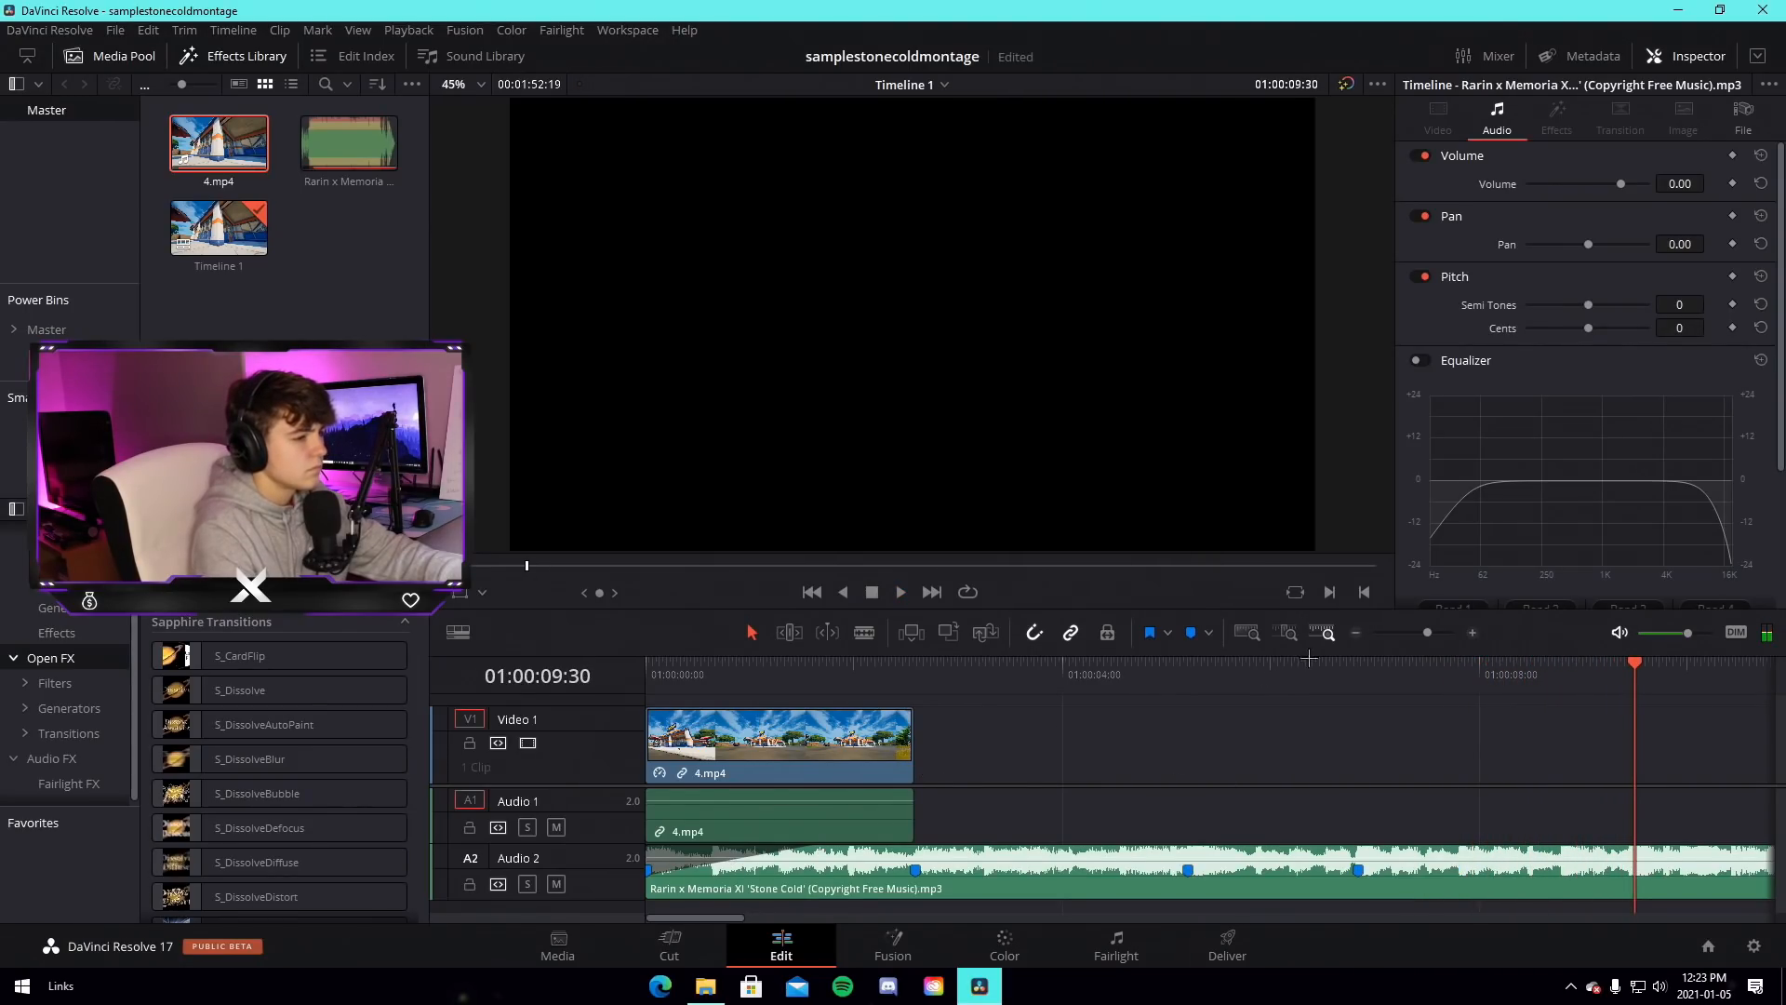
key("space")
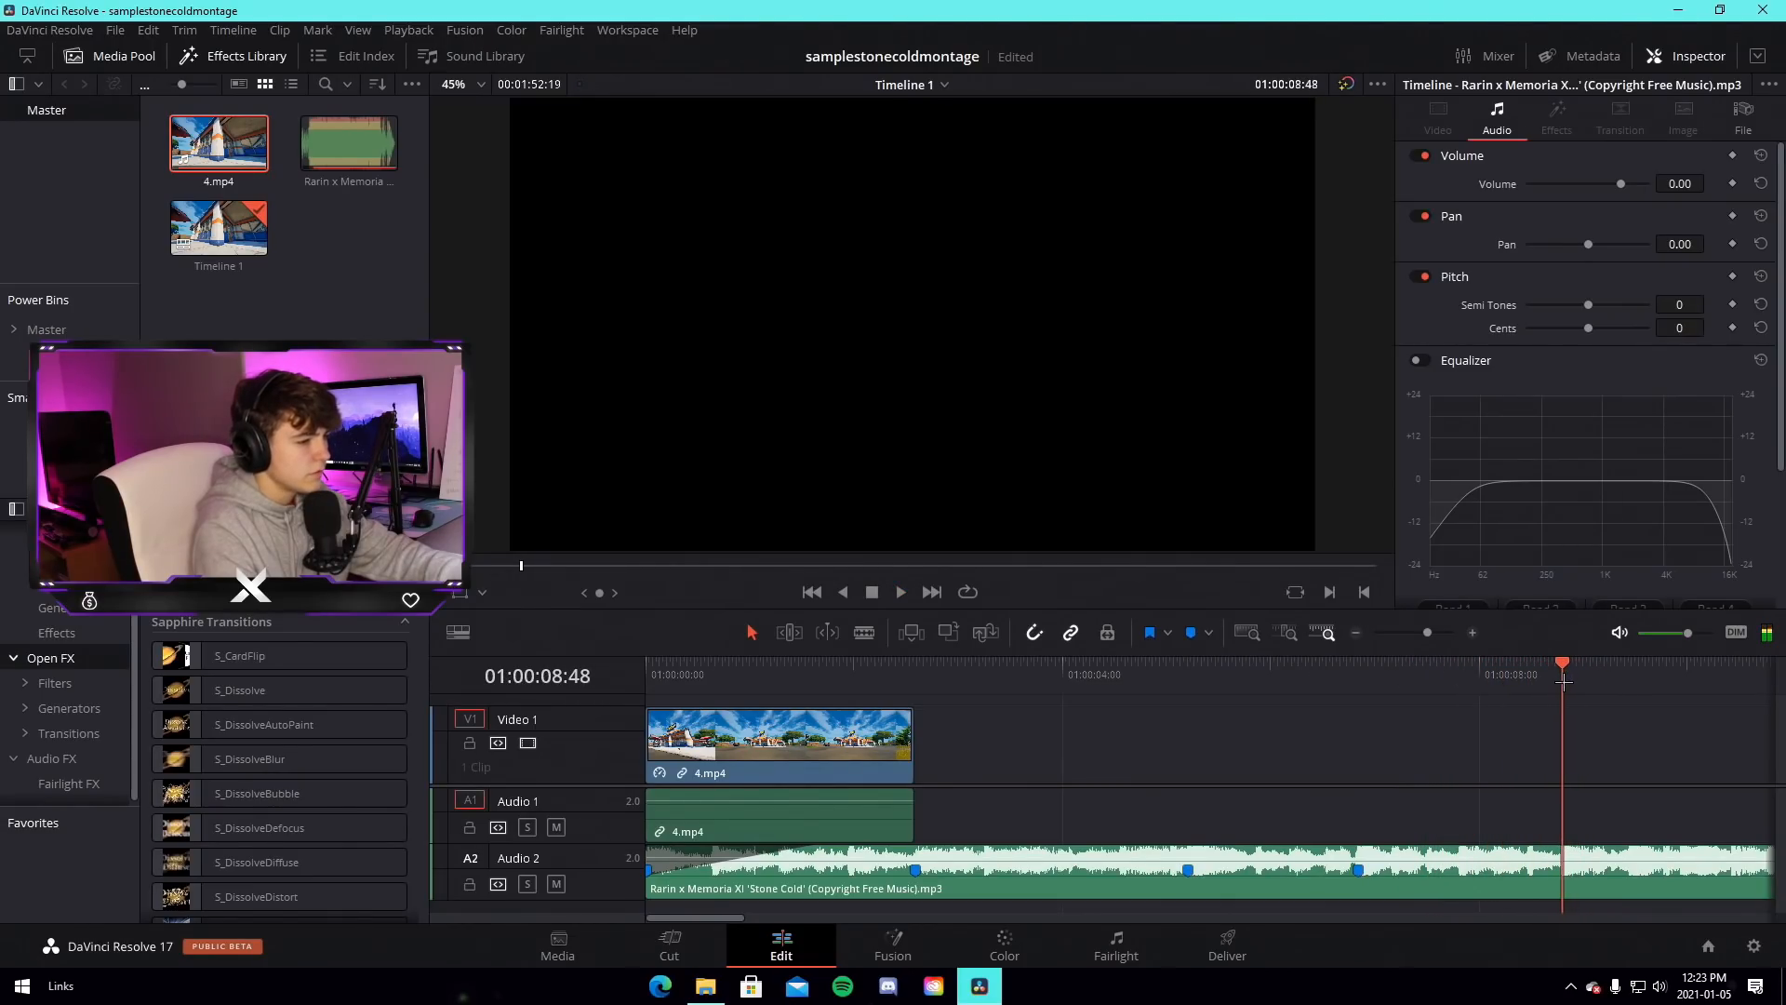
left_click(1626, 886)
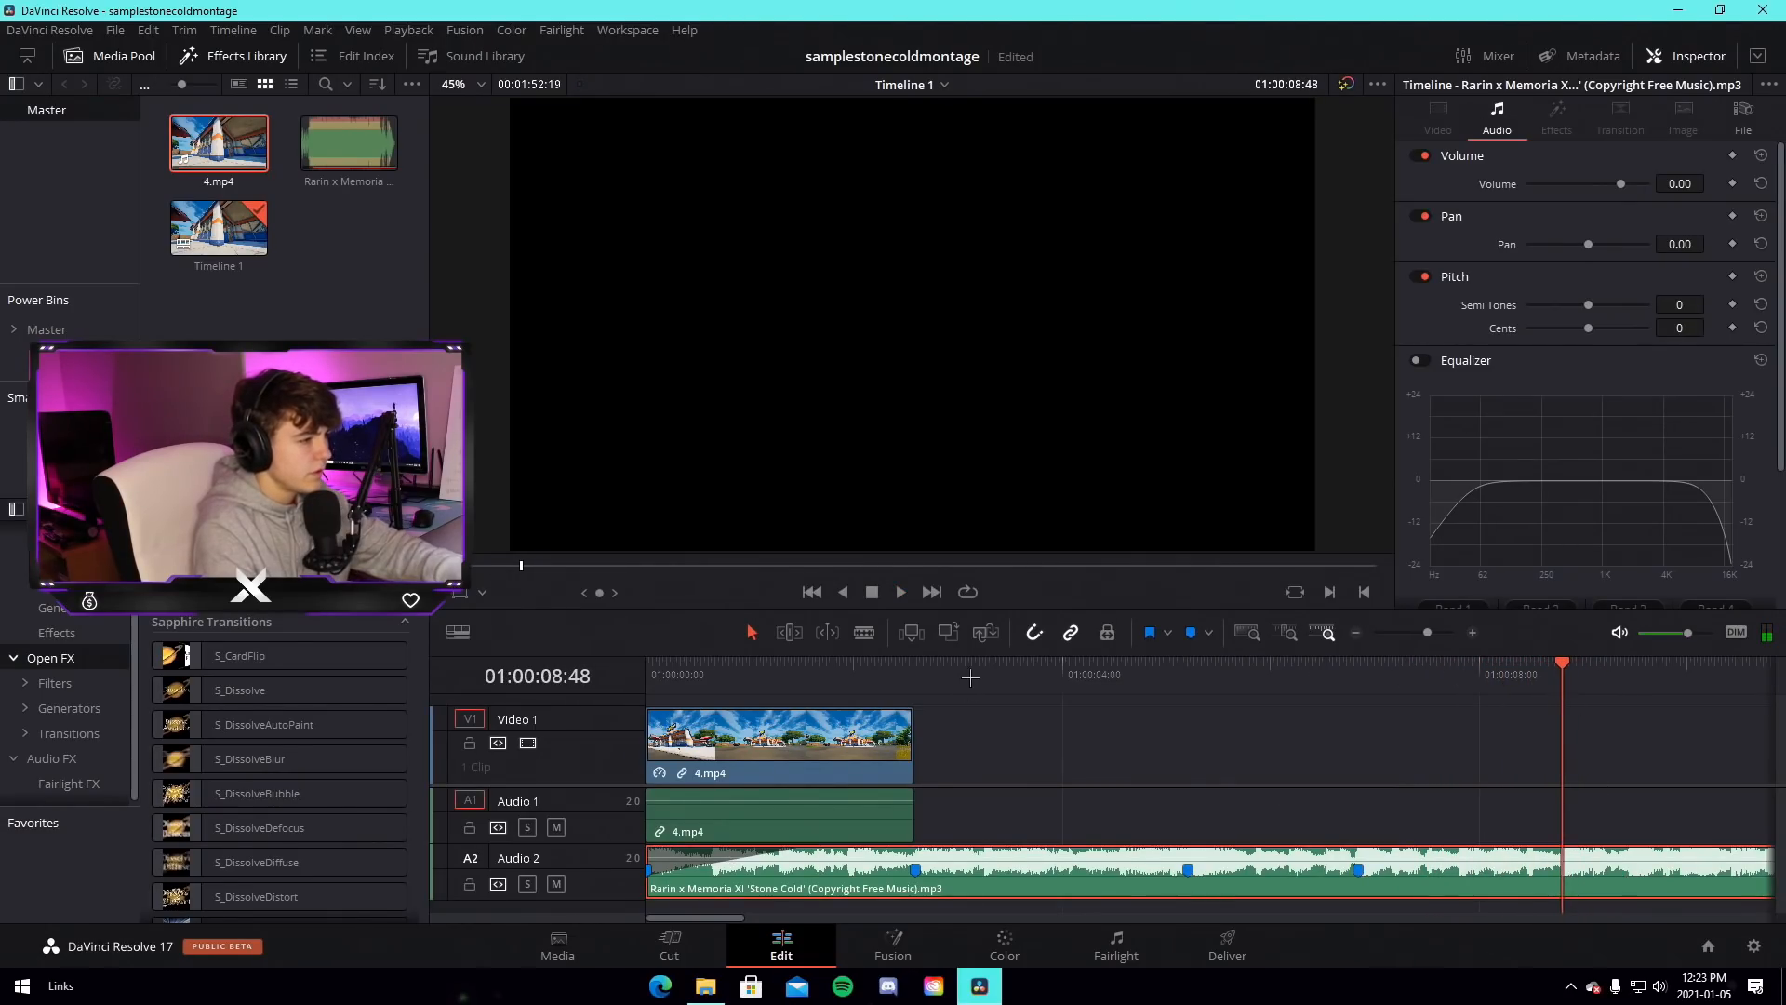
left_click(1186, 633)
left_click_drag(1427, 633, 1418, 633)
left_click_drag(684, 674, 644, 673)
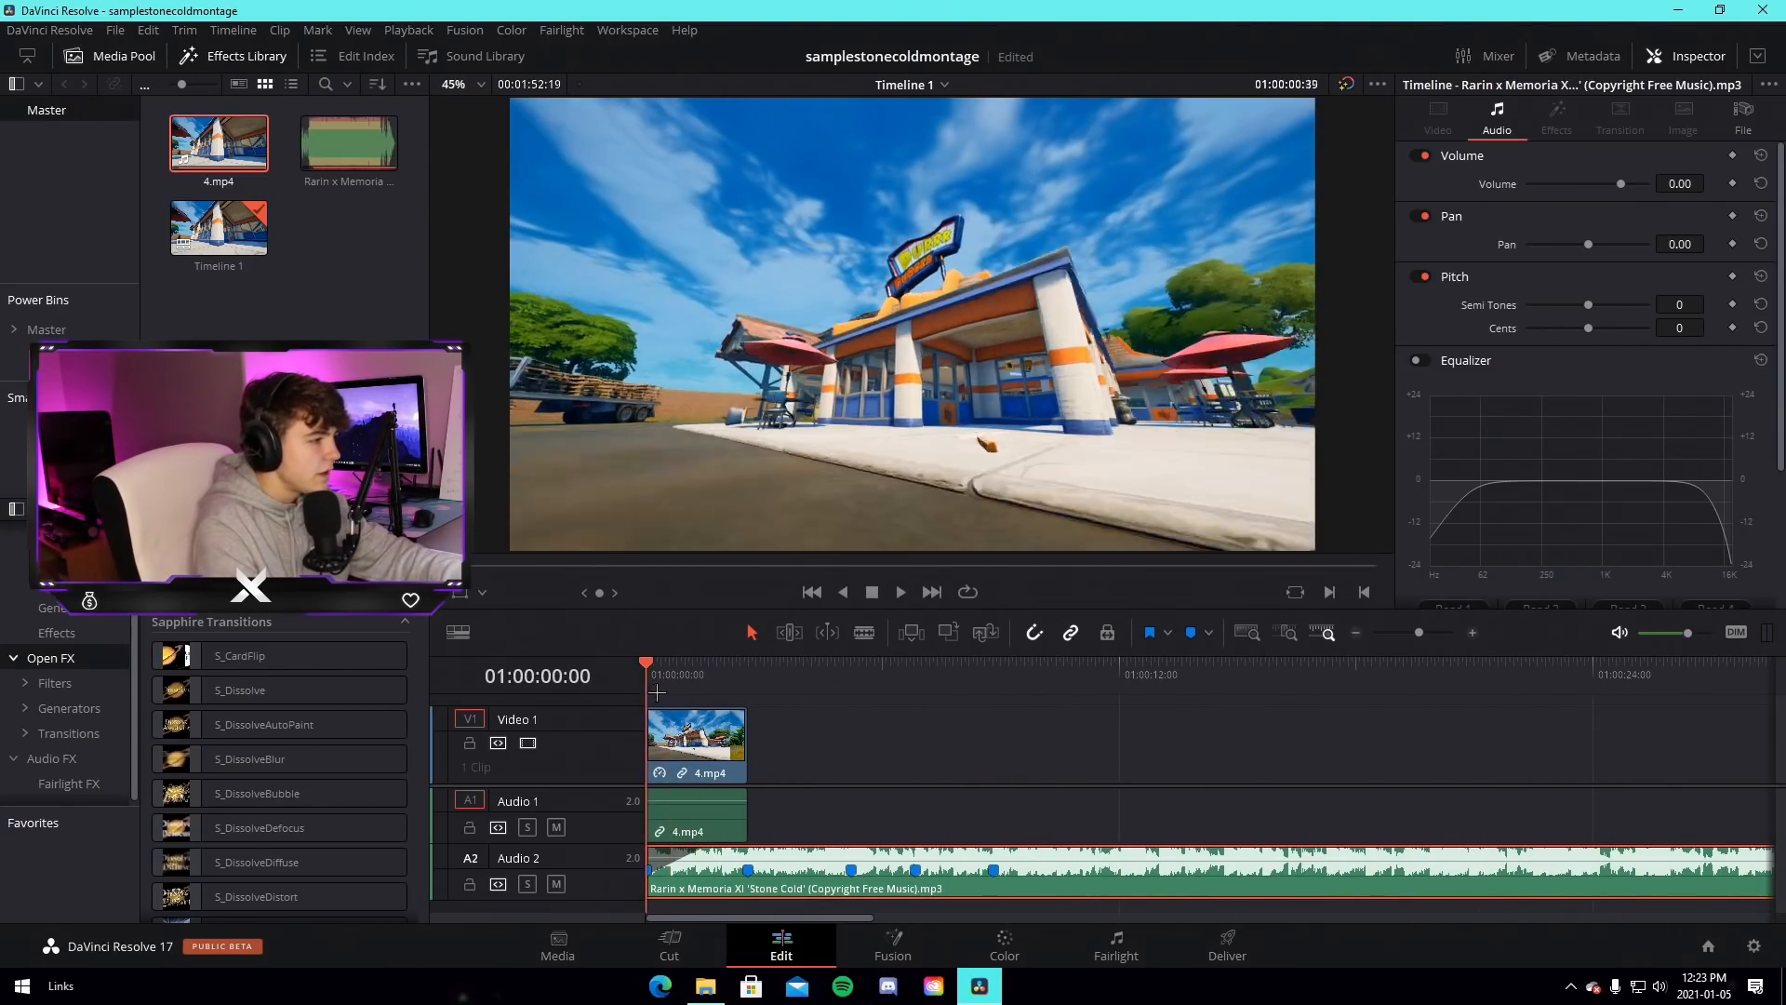
key("space")
left_click(867, 790)
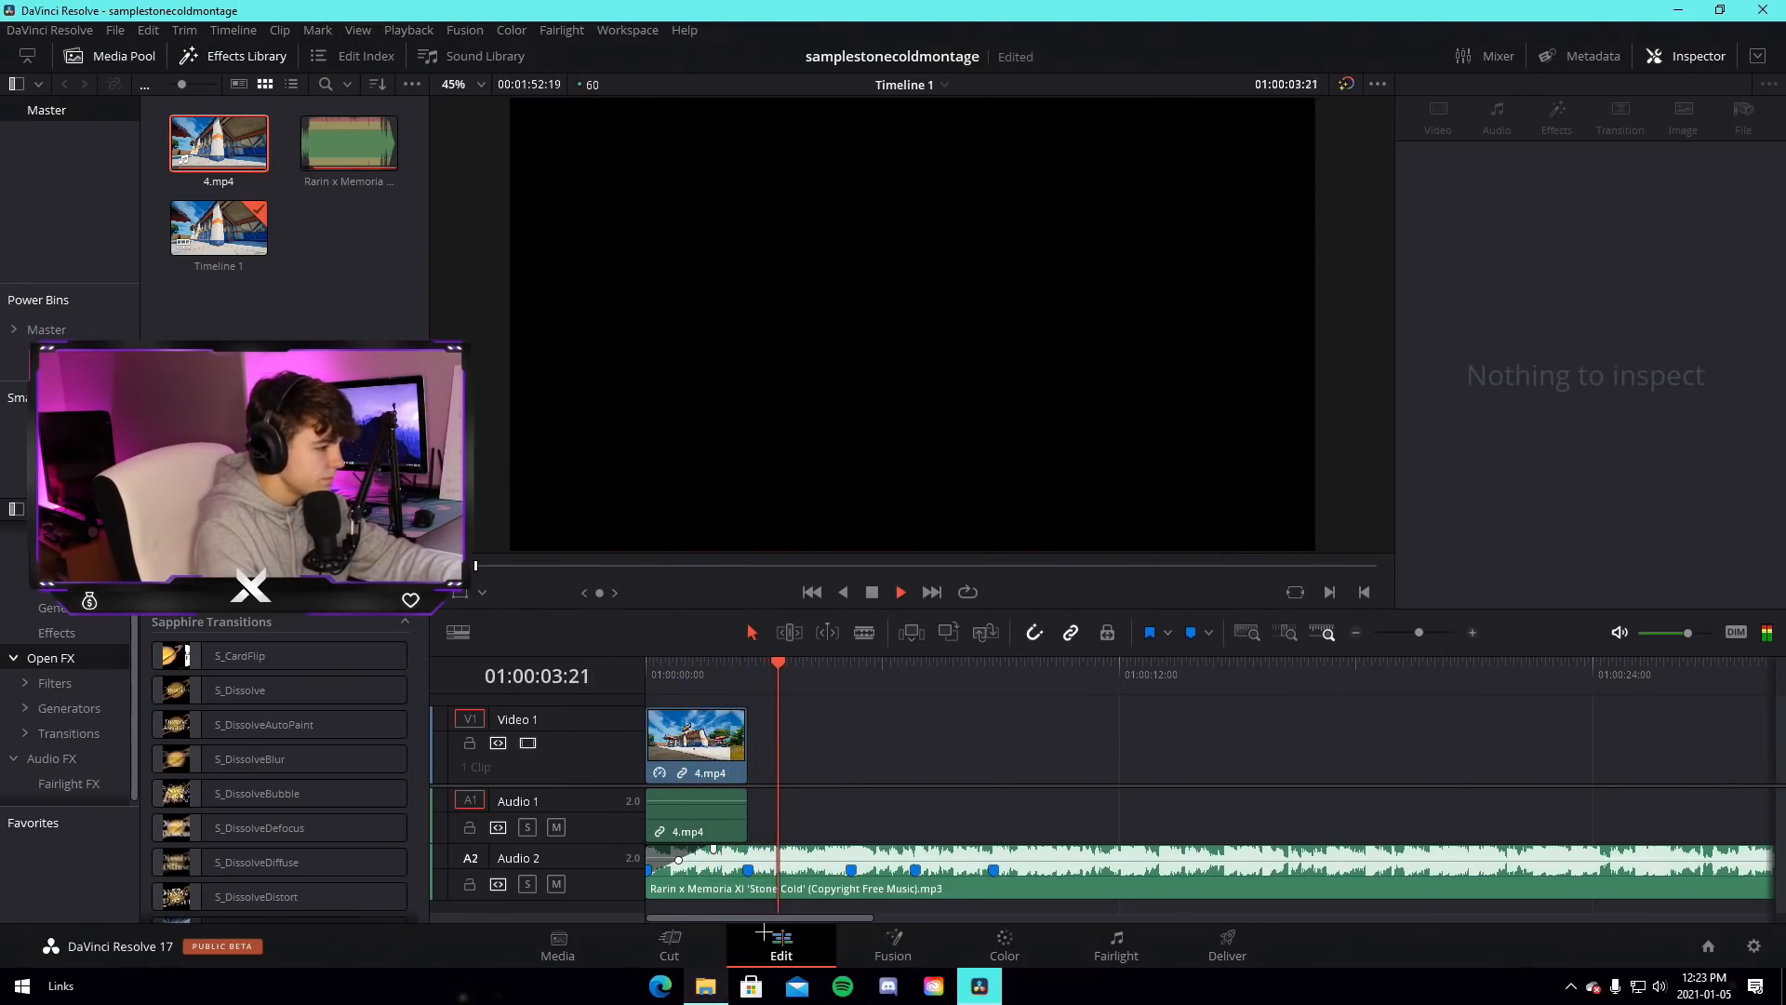
Add the clip Fortnite 2021.01.04 - 12.54.22.16.DVR from the folder to Video 1 near the song marker at 01:00:05:12
left_click_drag(1419, 632, 1427, 632)
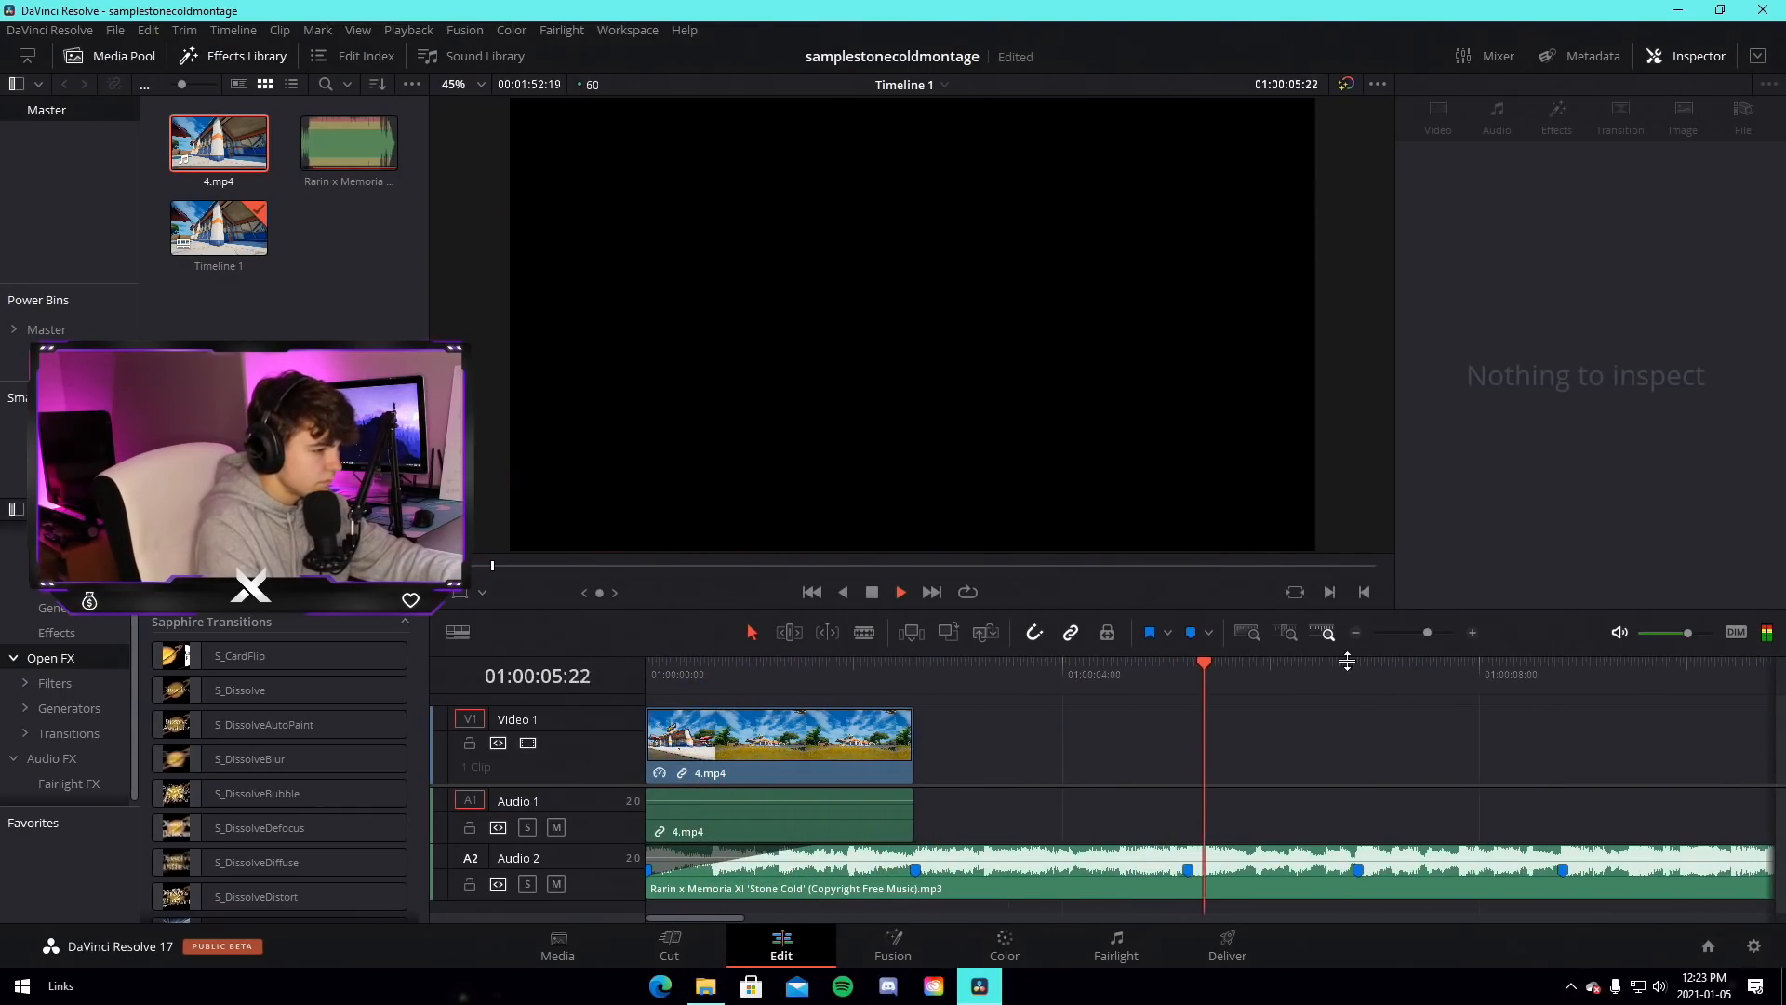
left_click(1188, 870)
left_click(700, 990)
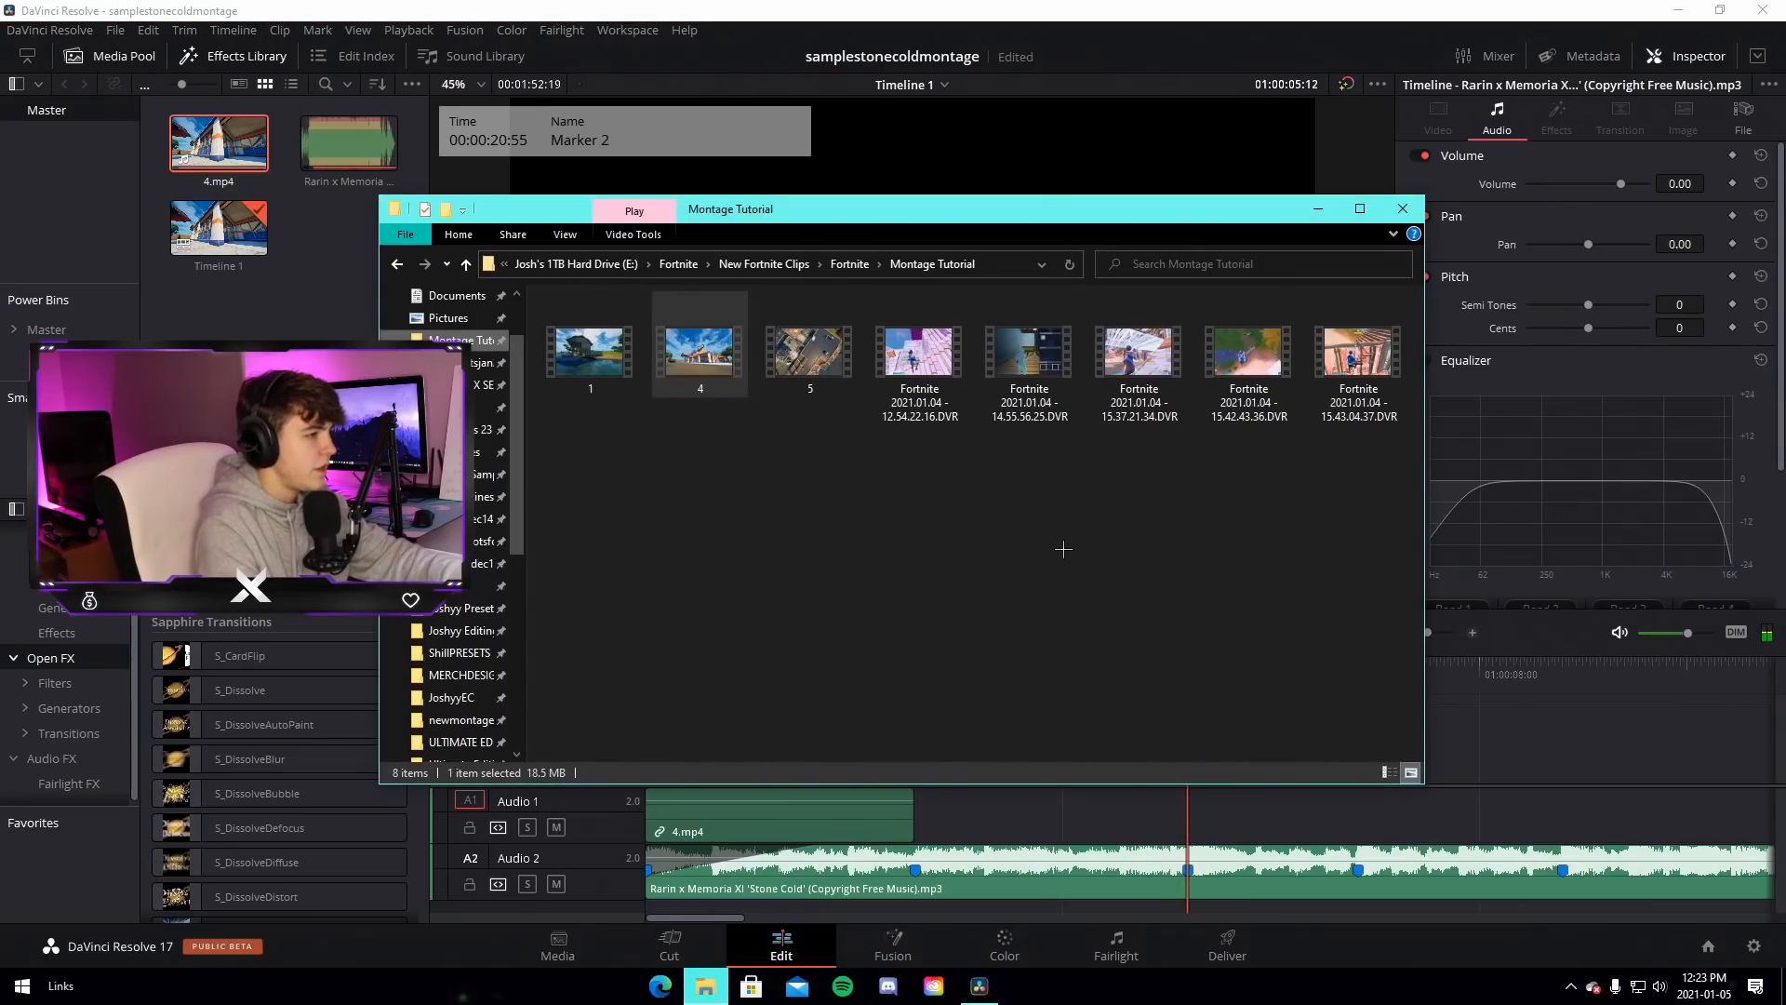
left_click_drag(919, 354, 1212, 755)
left_click_drag(1090, 751, 1436, 737)
left_click_drag(1567, 758, 1179, 768)
Split the Fortnite gameplay clip at 01:00:20:43 and delete the part before the cut
left_click_drag(1427, 632, 1417, 633)
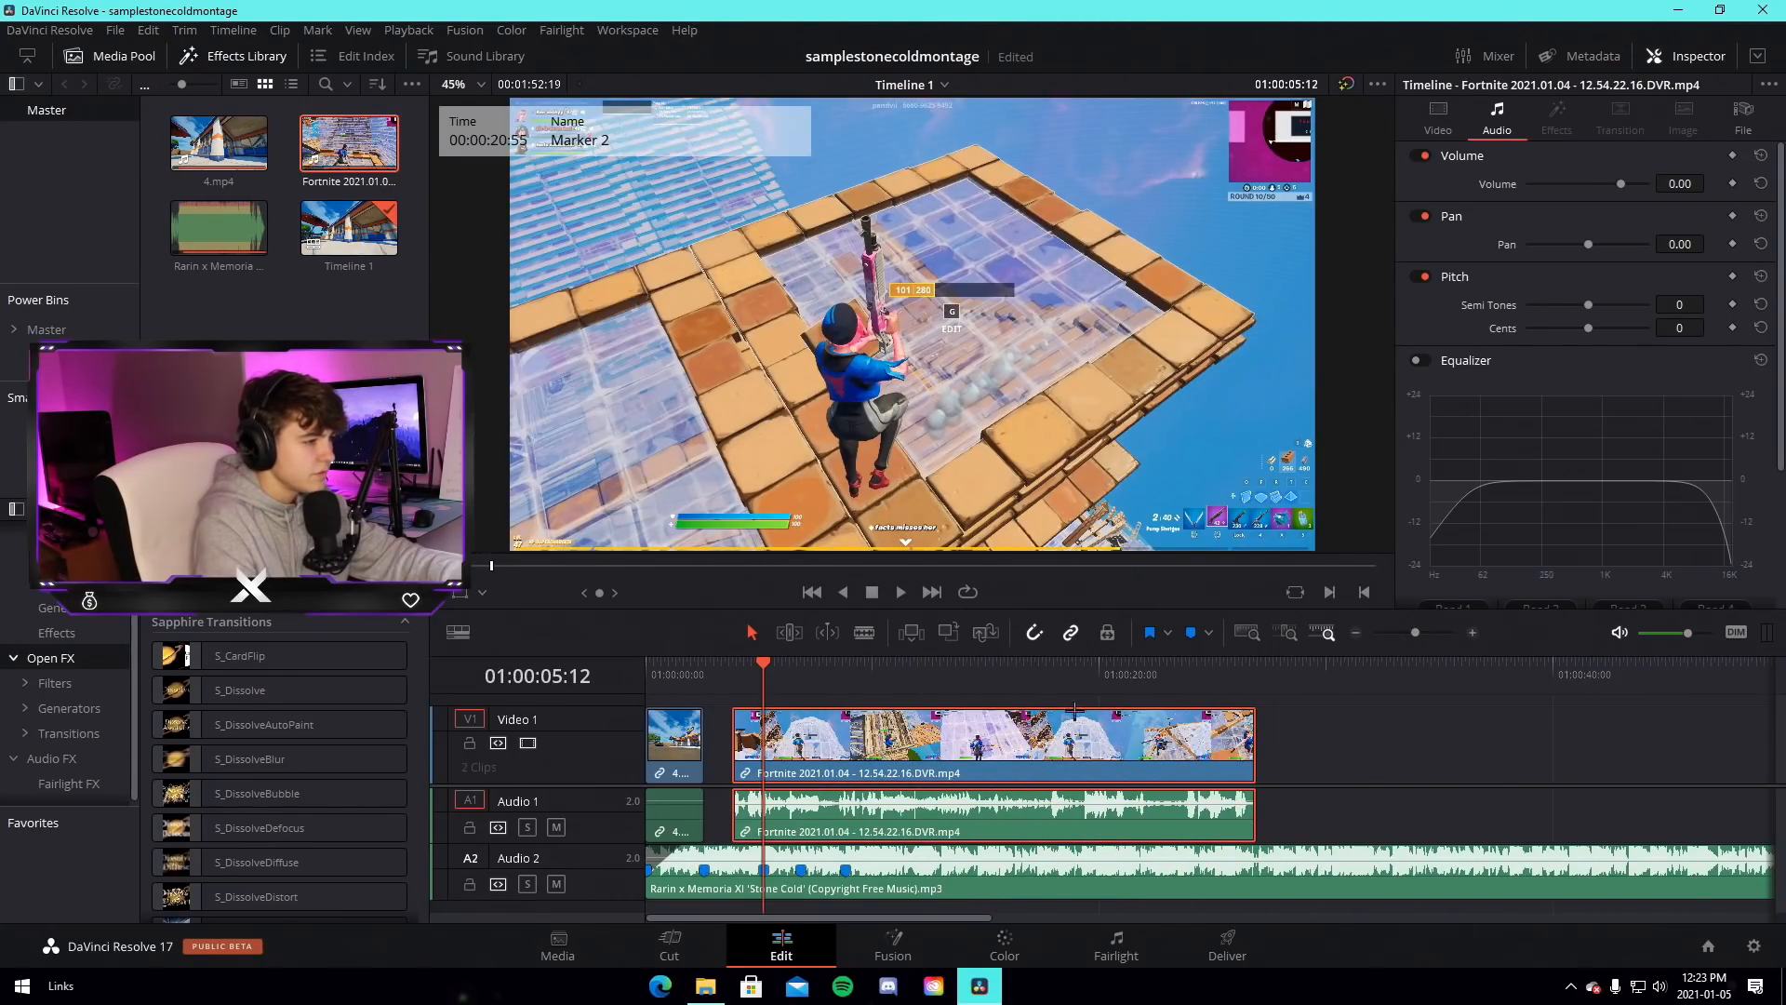
left_click(907, 667)
left_click_drag(907, 667, 1115, 704)
key("ctrl+b")
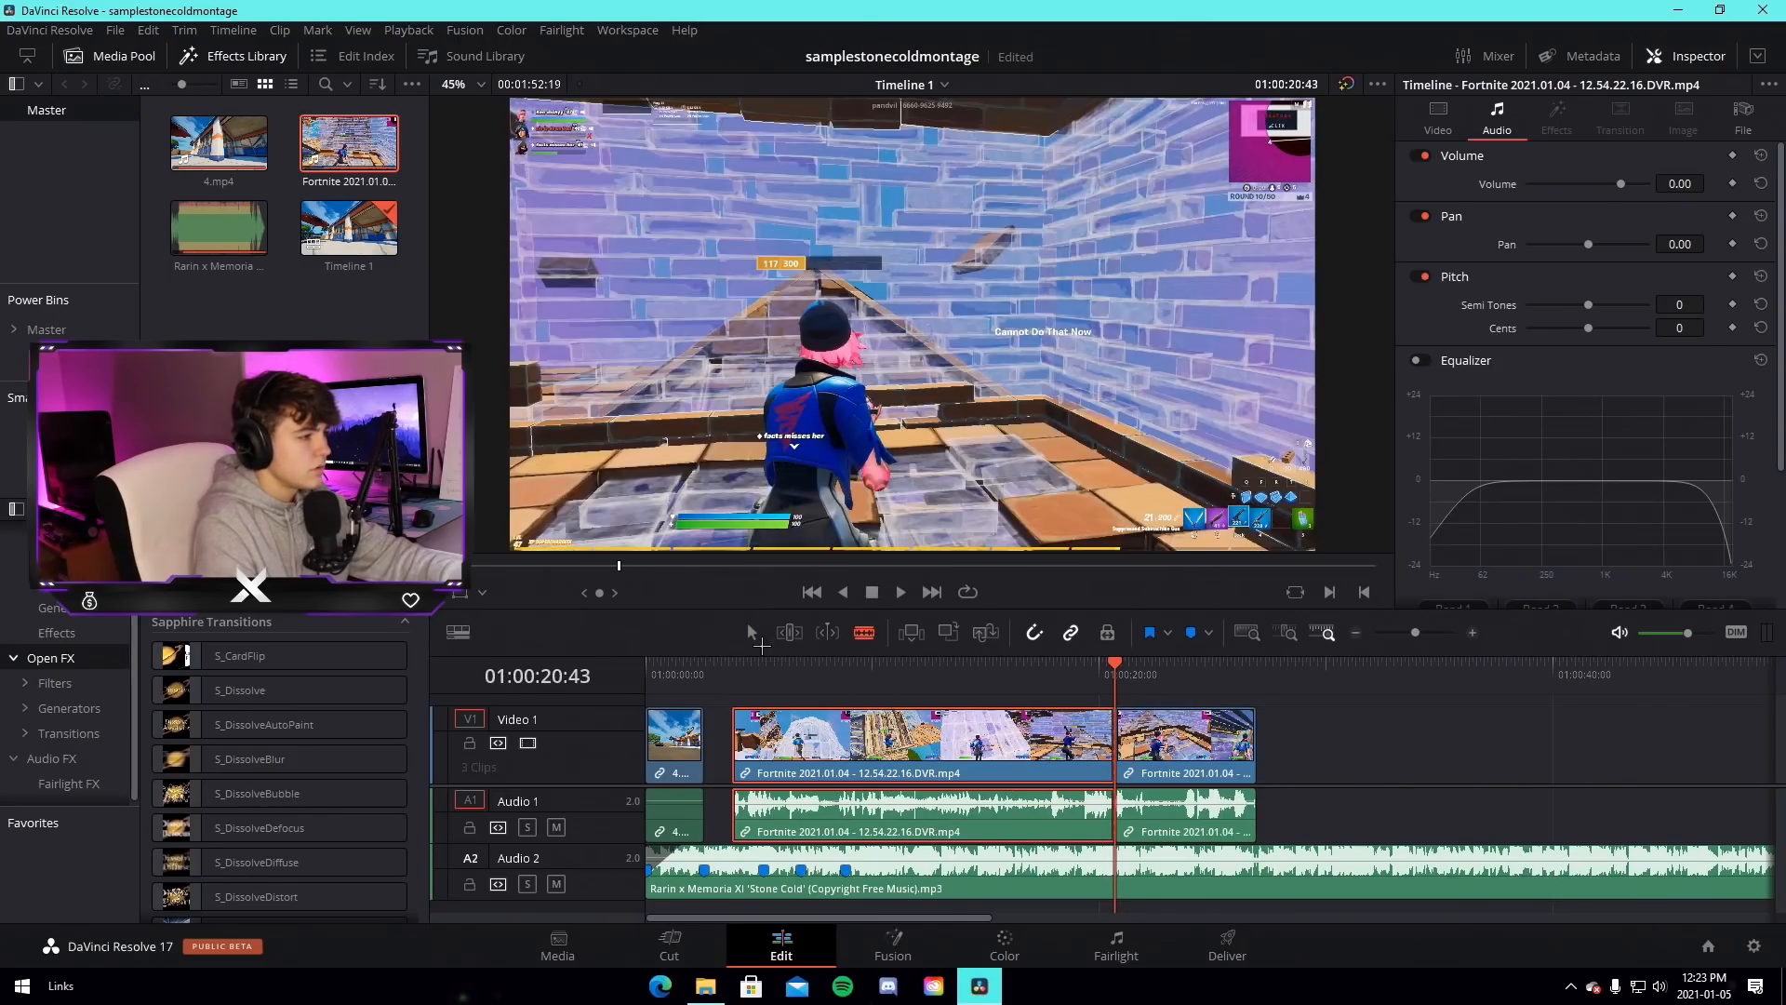
right_click(930, 740)
left_click(1020, 245)
Trim the remaining gameplay clip and slide it so the frame of the shot lands exactly on the marker at 01:00:05:12
left_click_drag(1183, 746, 966, 746)
left_click(763, 688)
left_click_drag(1425, 633, 1422, 633)
left_click_drag(1495, 757, 1078, 760)
left_click_drag(947, 759, 1108, 726)
left_click_drag(1224, 735, 1025, 735)
left_click_drag(1429, 631, 1440, 632)
left_click_drag(1333, 735, 1255, 735)
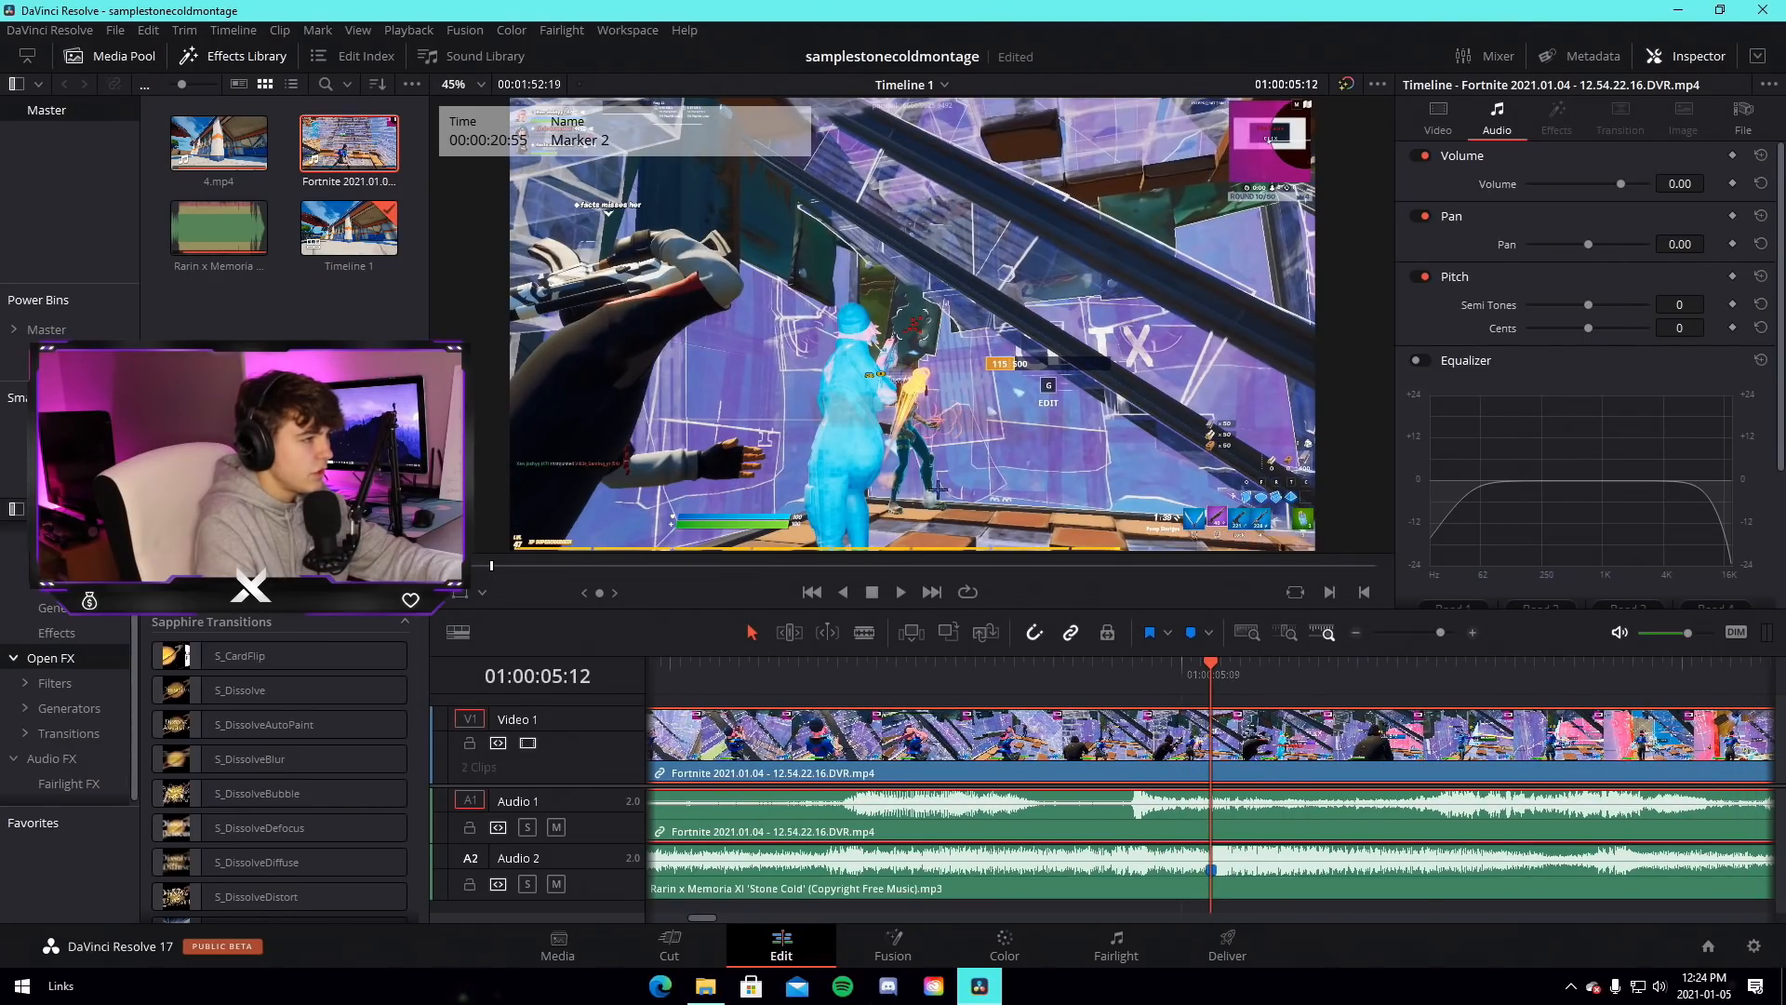
scroll(885, 346, "up", 5)
scroll(885, 346, "up", 2)
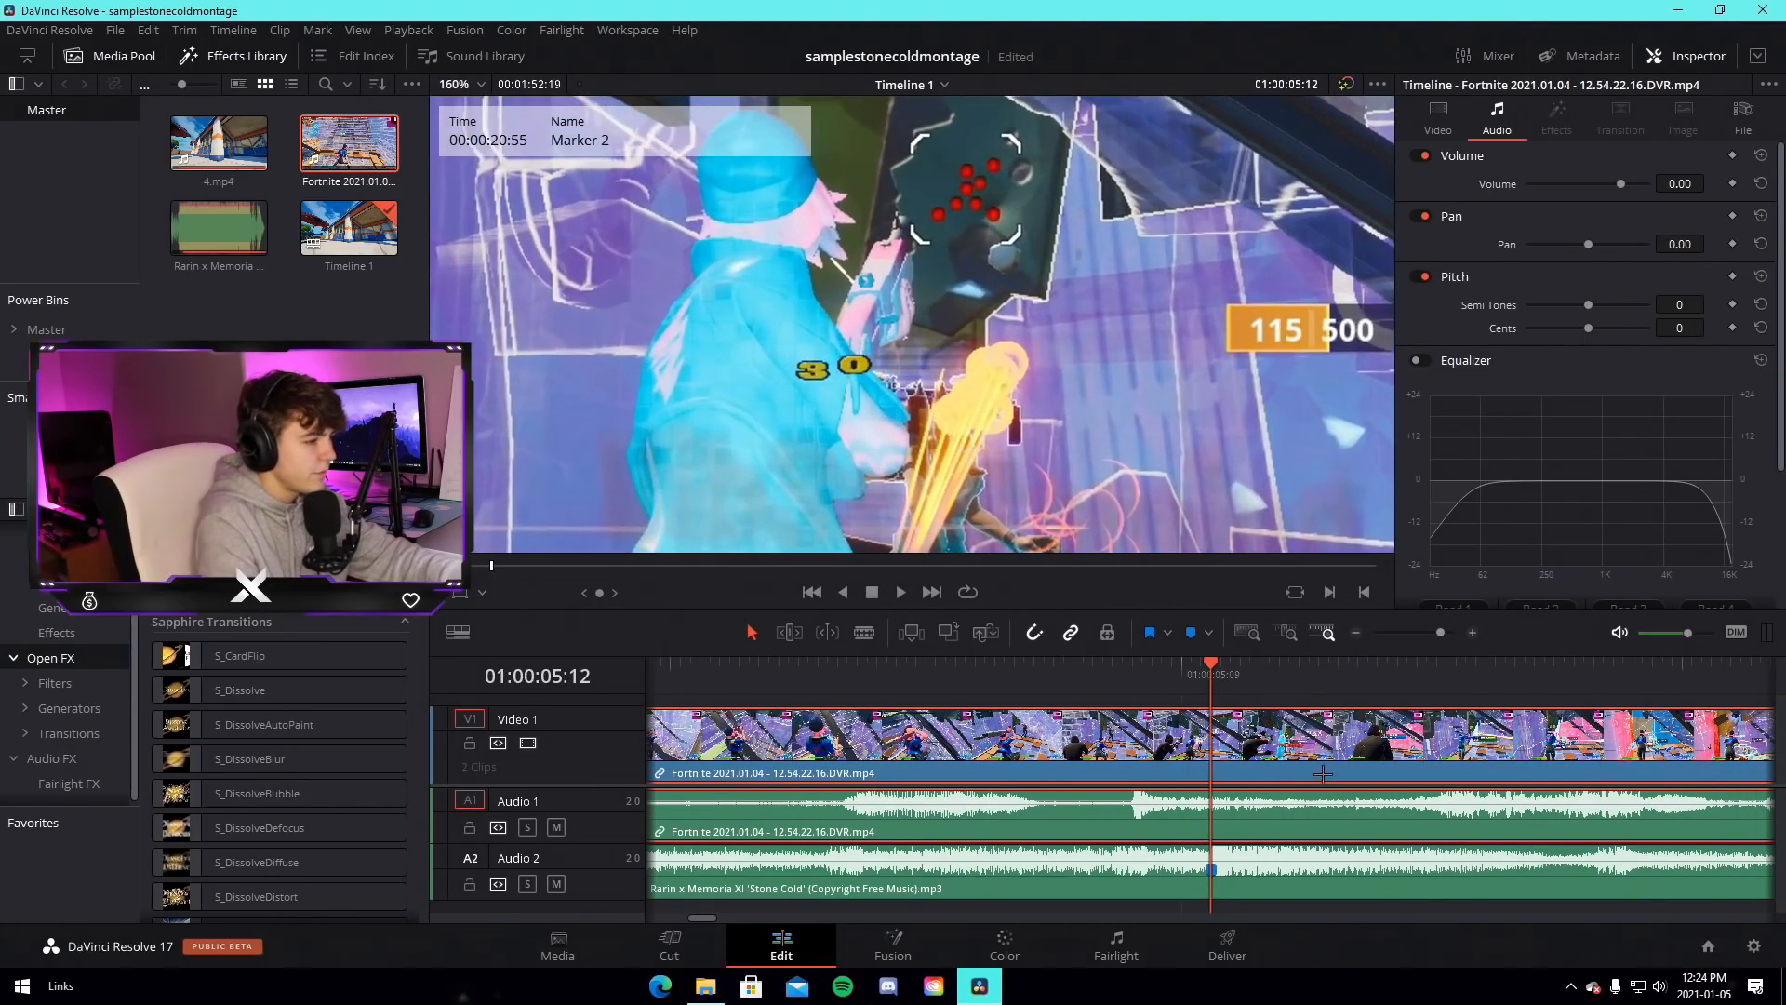
key("Left")
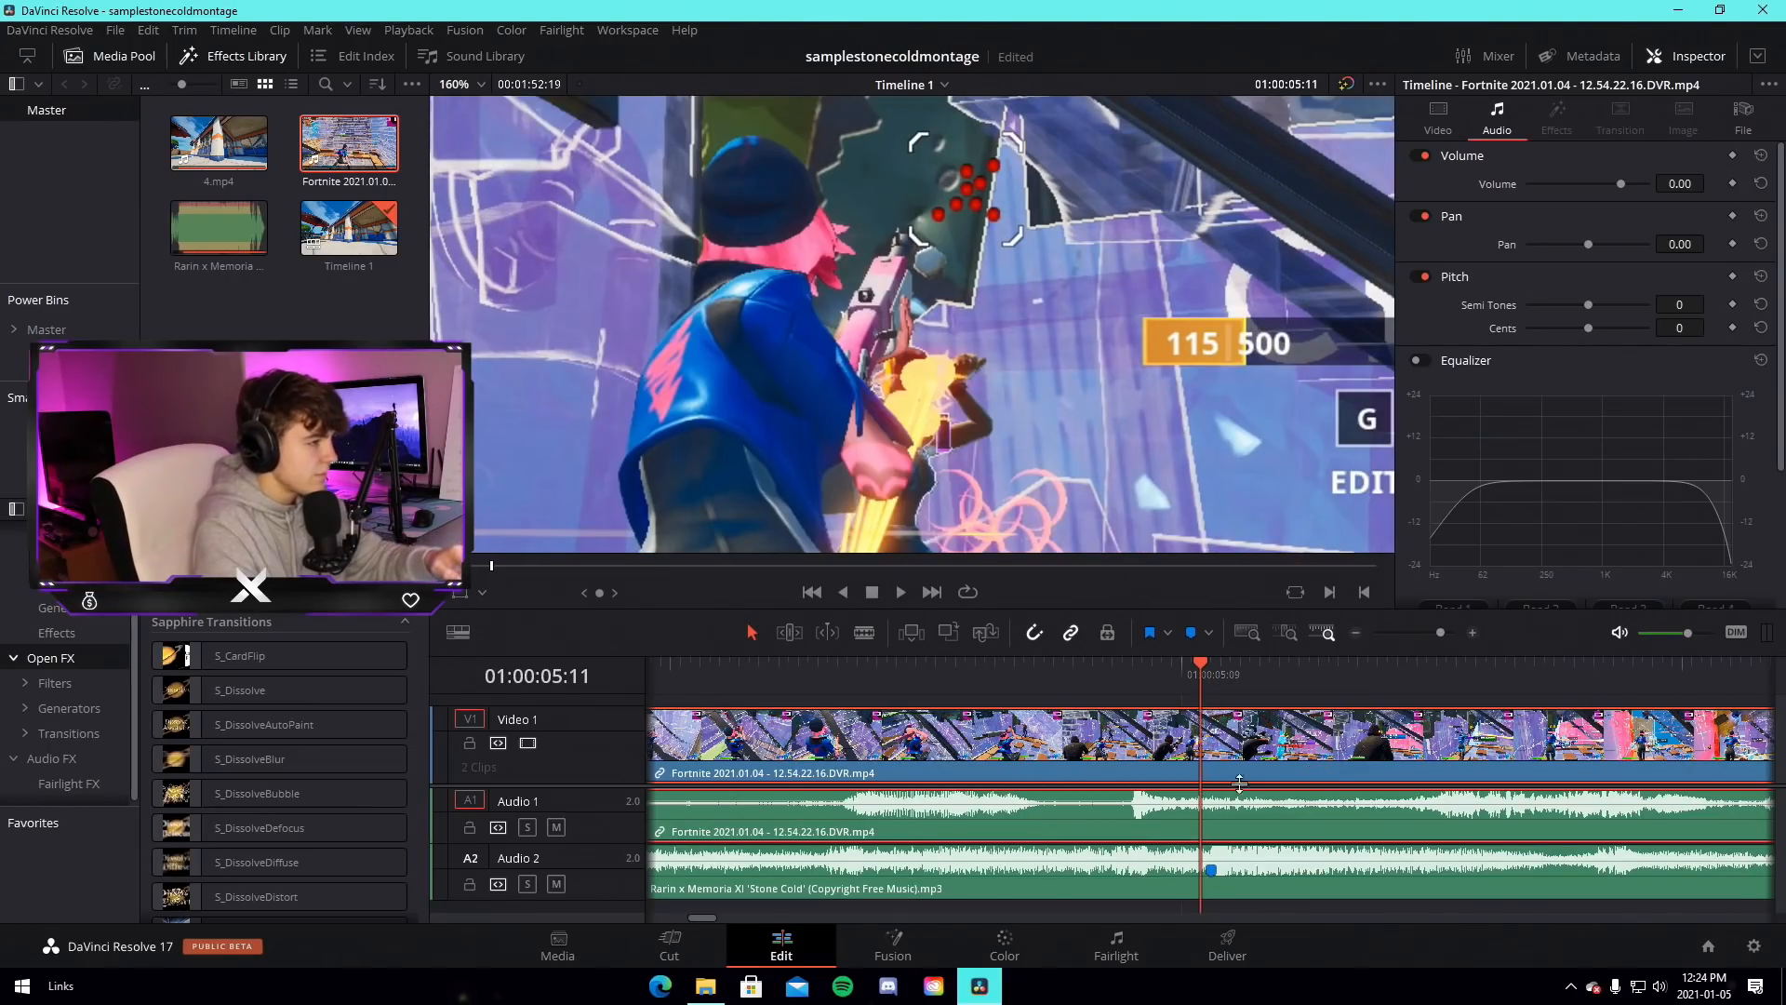
key("Right")
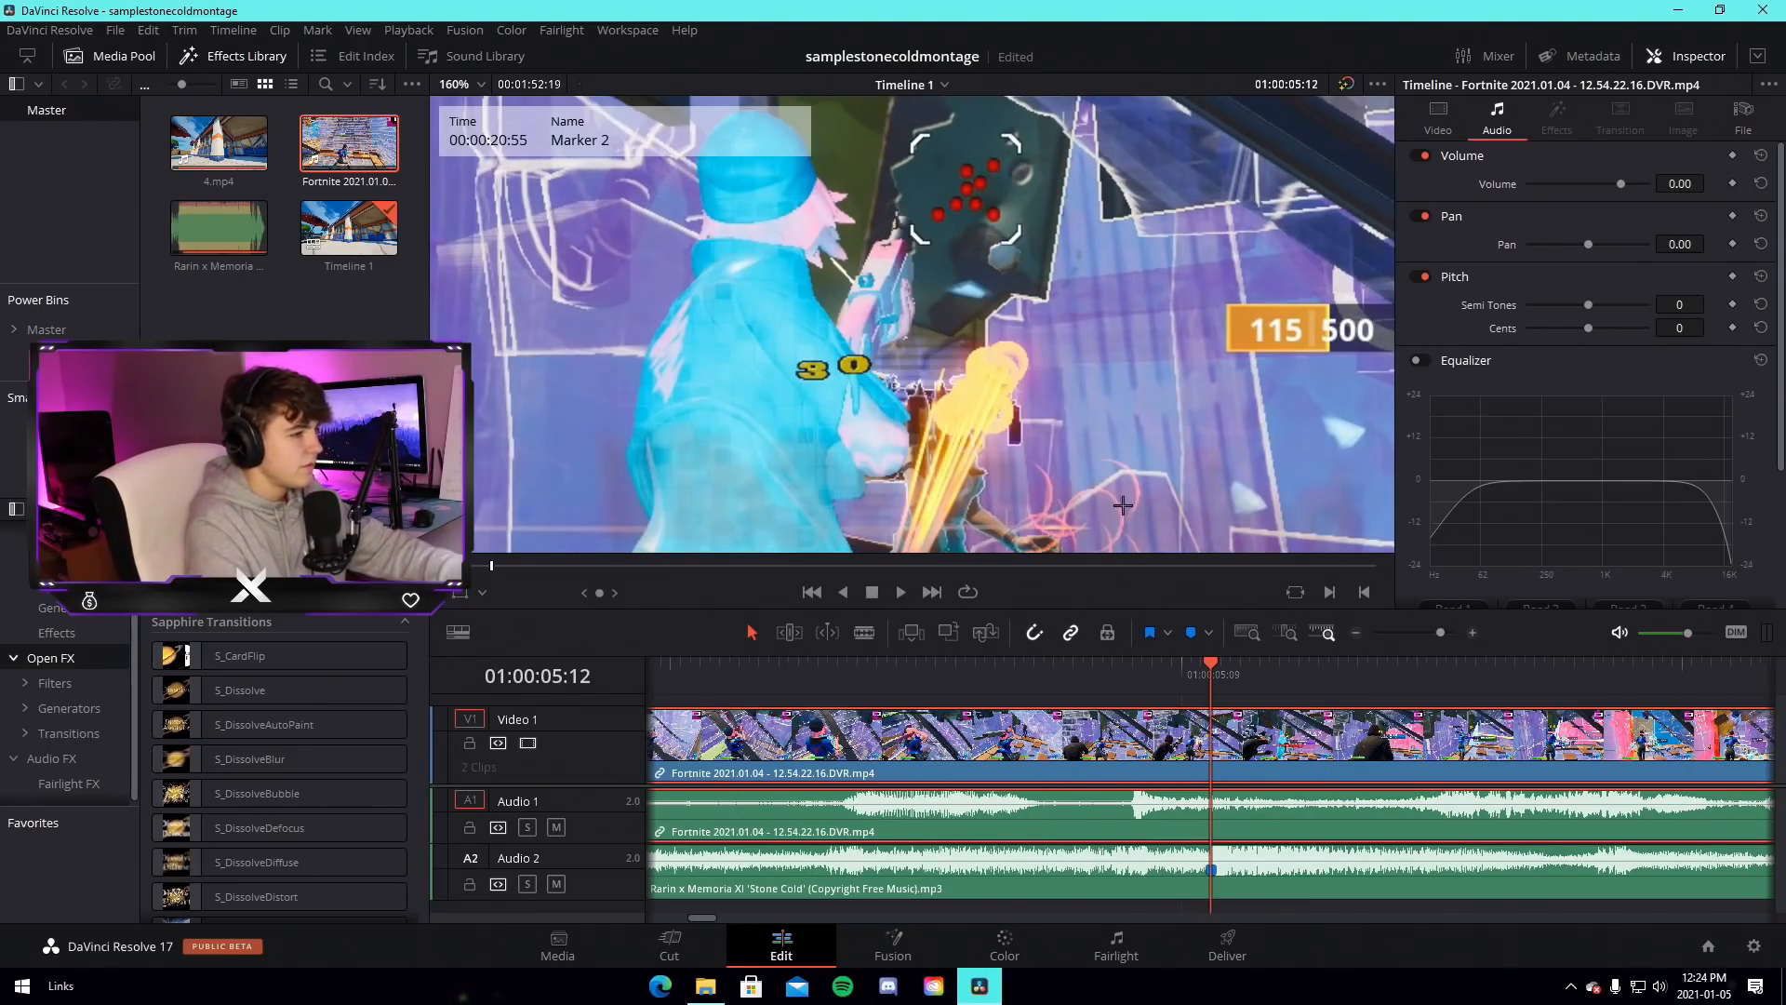
Extend the gameplay clip's start back to the end of clip 4 at 01:00:02:35 and play the section with the viewer zoomed out
left_click_drag(1441, 632, 1428, 632)
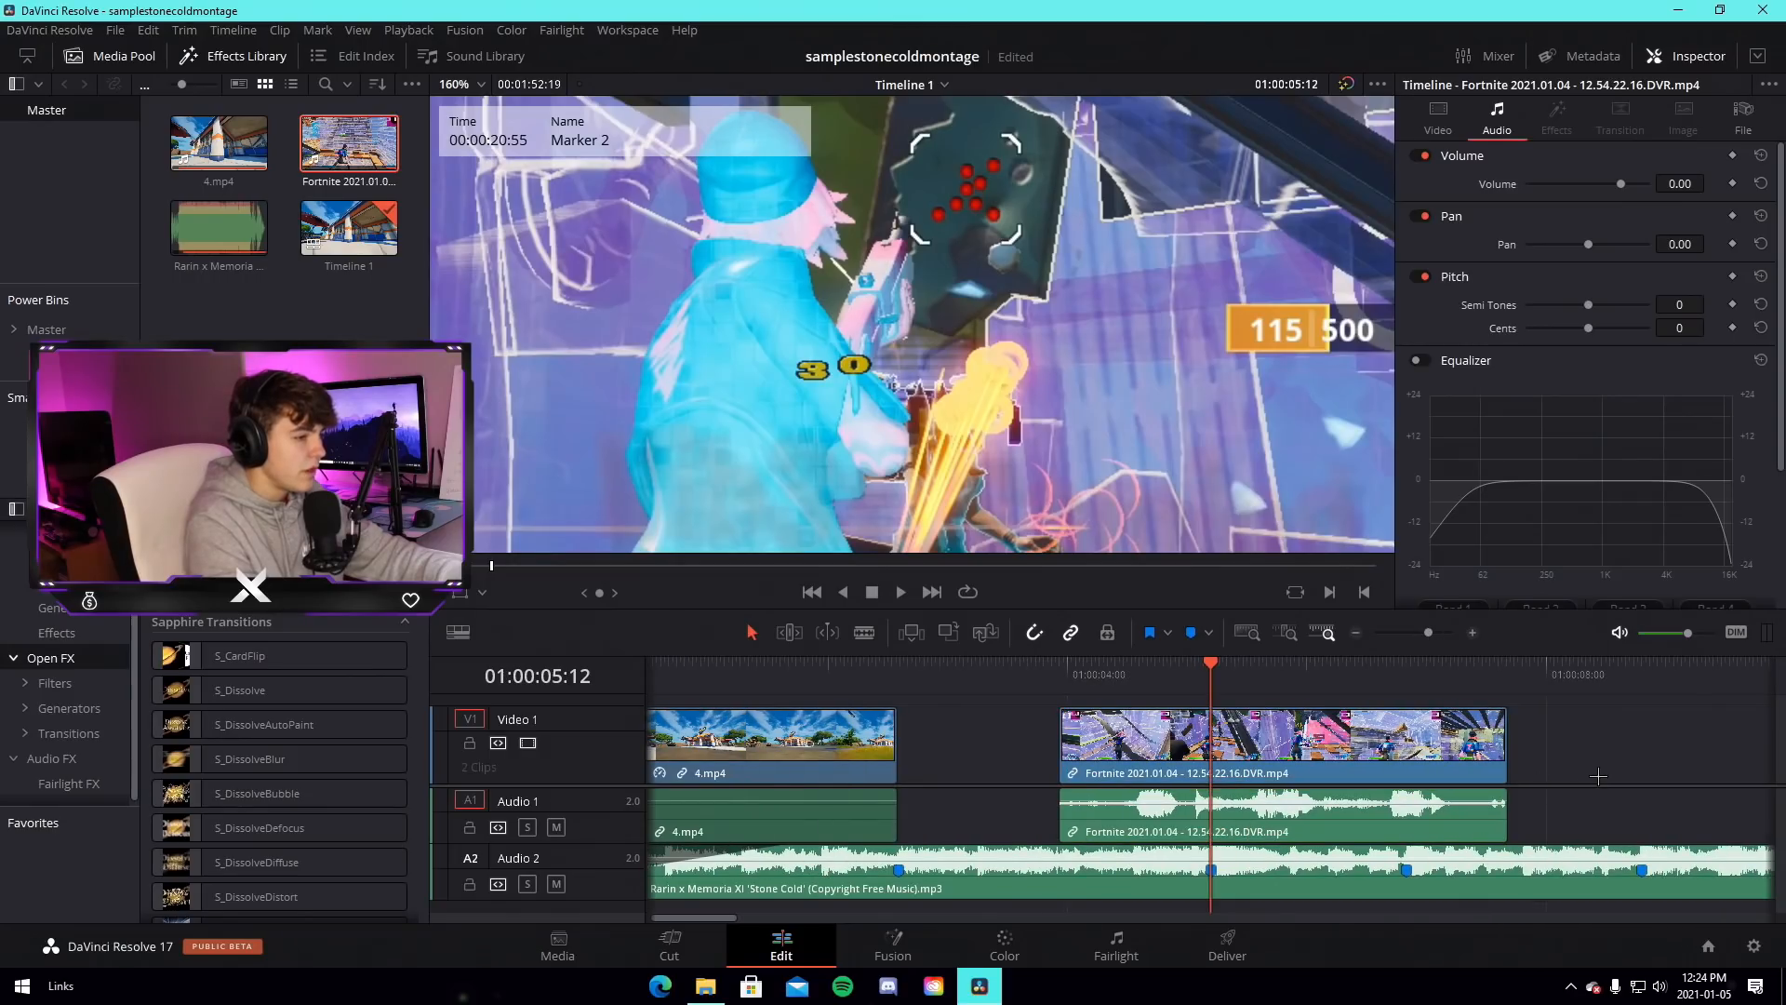
left_click_drag(1049, 759, 942, 765)
left_click(900, 681)
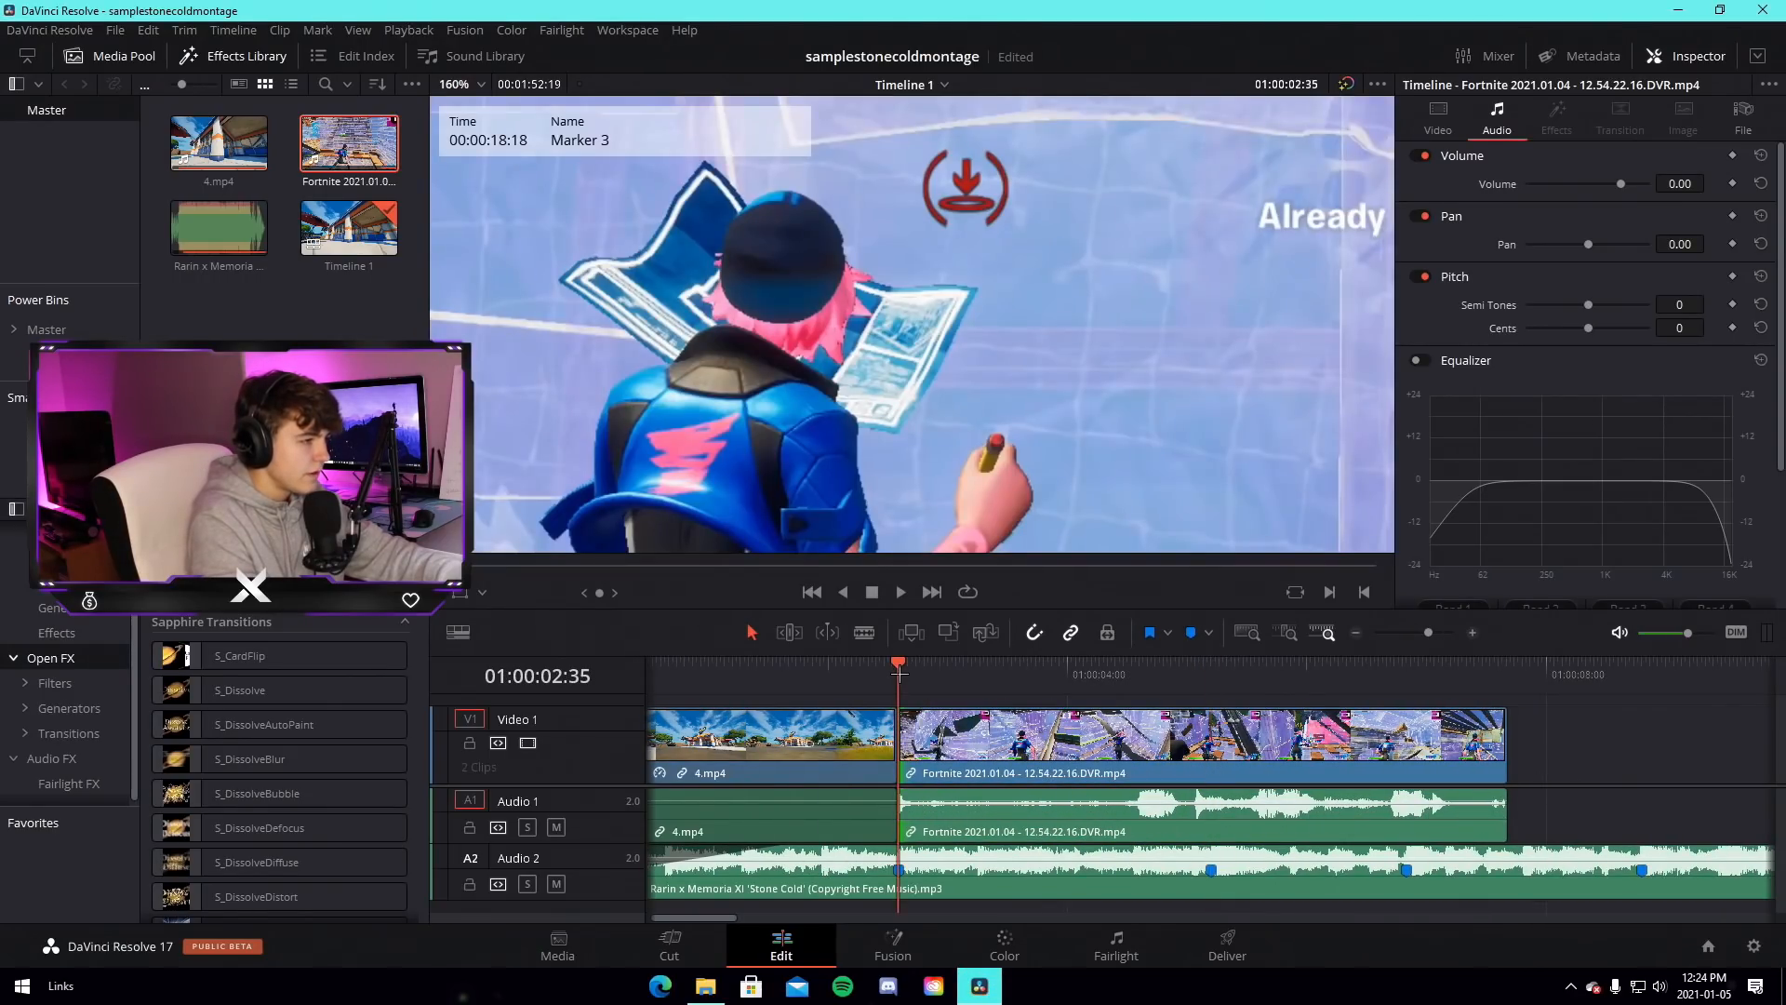
key("space")
scroll(933, 488, "down", 5)
scroll(933, 488, "down", 2)
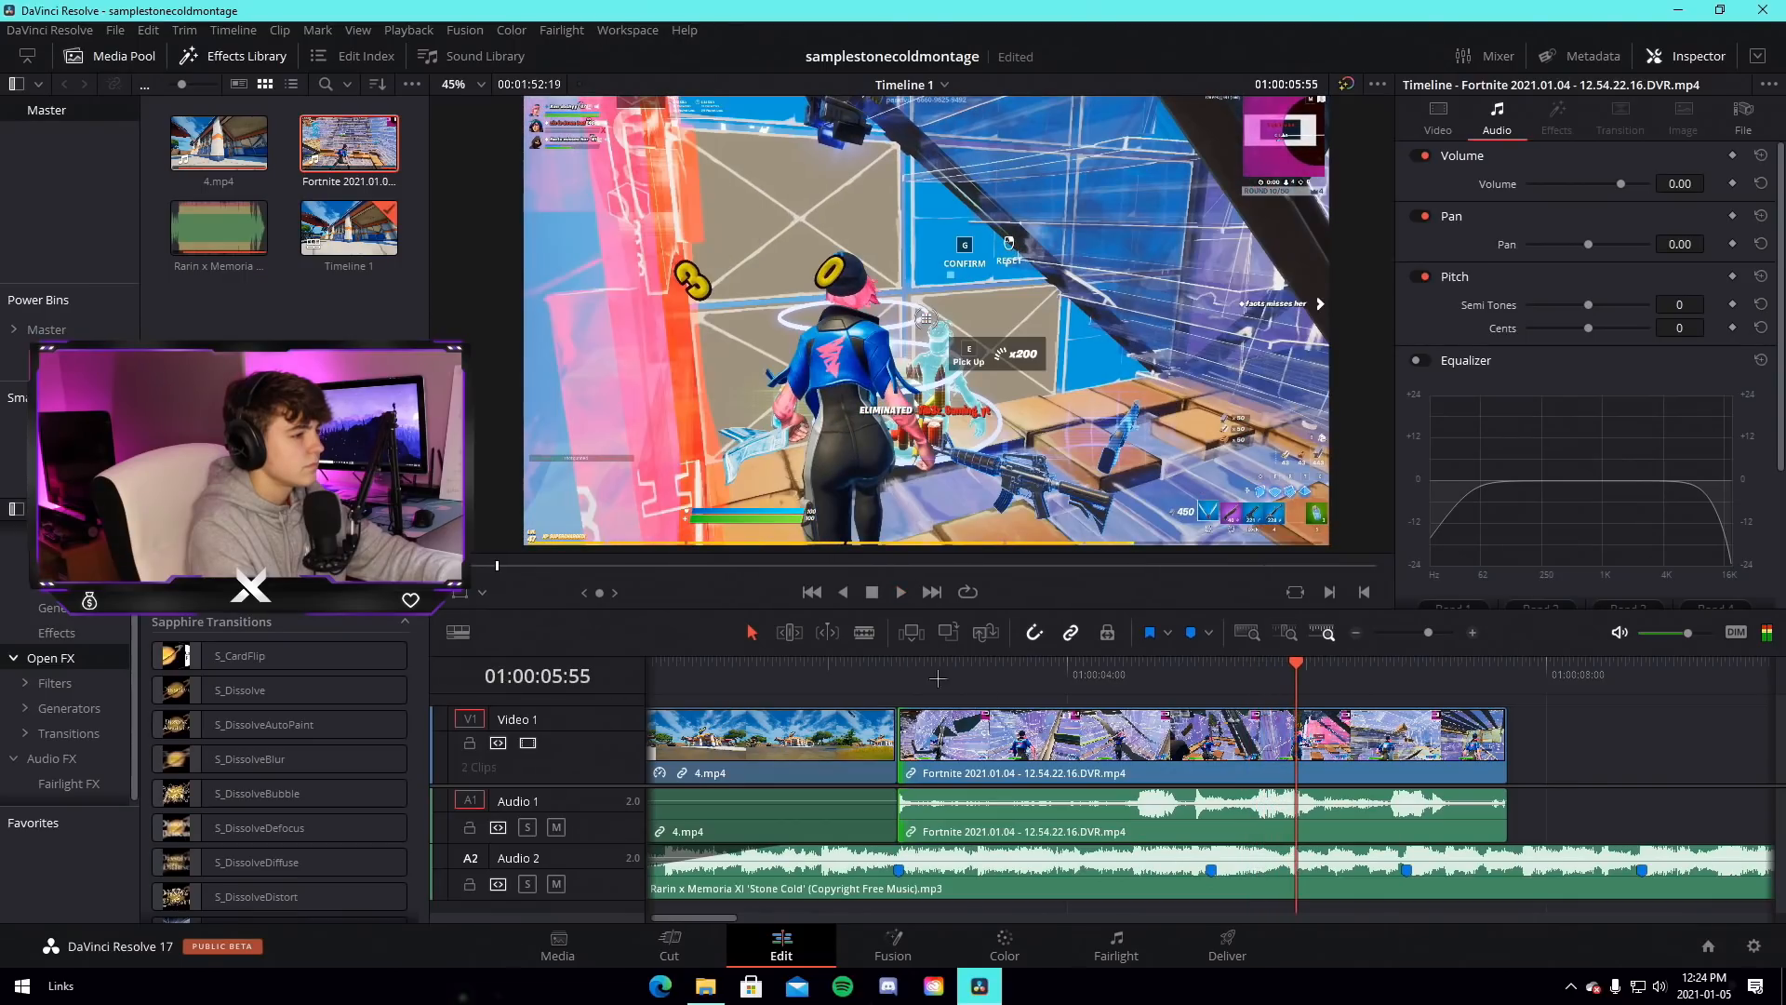
Trim the end of the gameplay clip to 01:00:06:05 and replay the part around the shot
left_click_drag(1297, 672, 1316, 672)
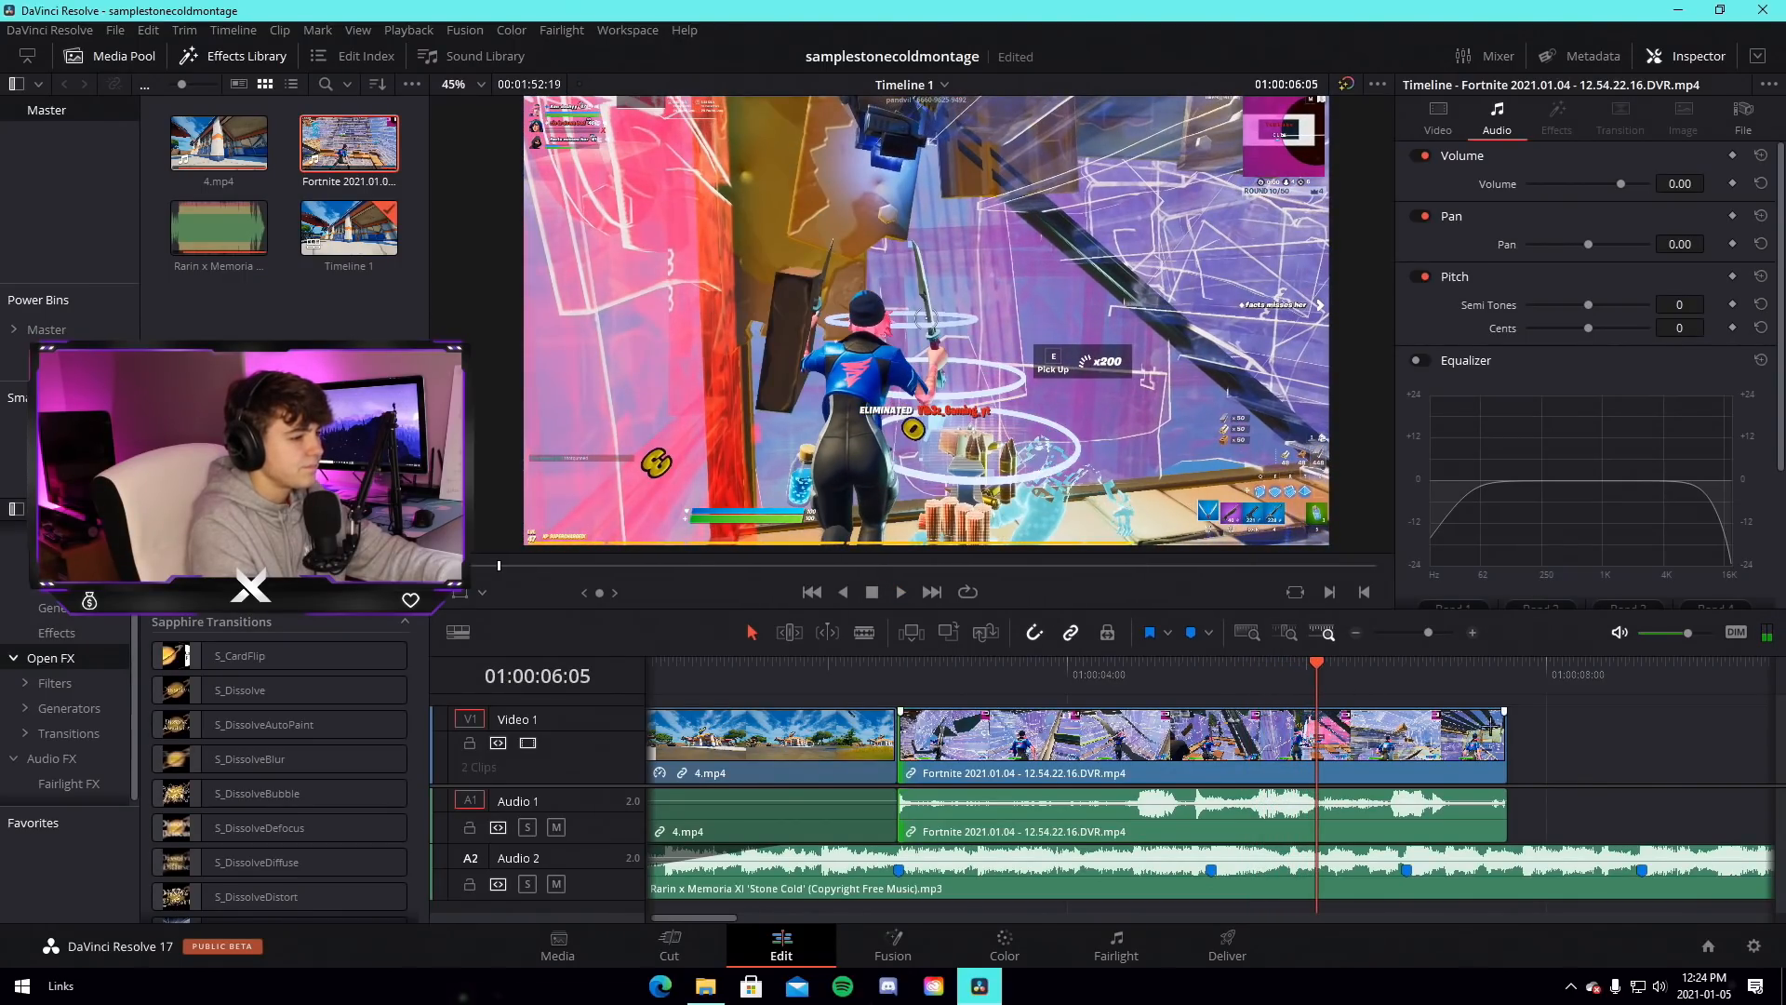
left_click_drag(1480, 750, 1304, 744)
left_click_drag(1284, 673, 1069, 677)
key("space")
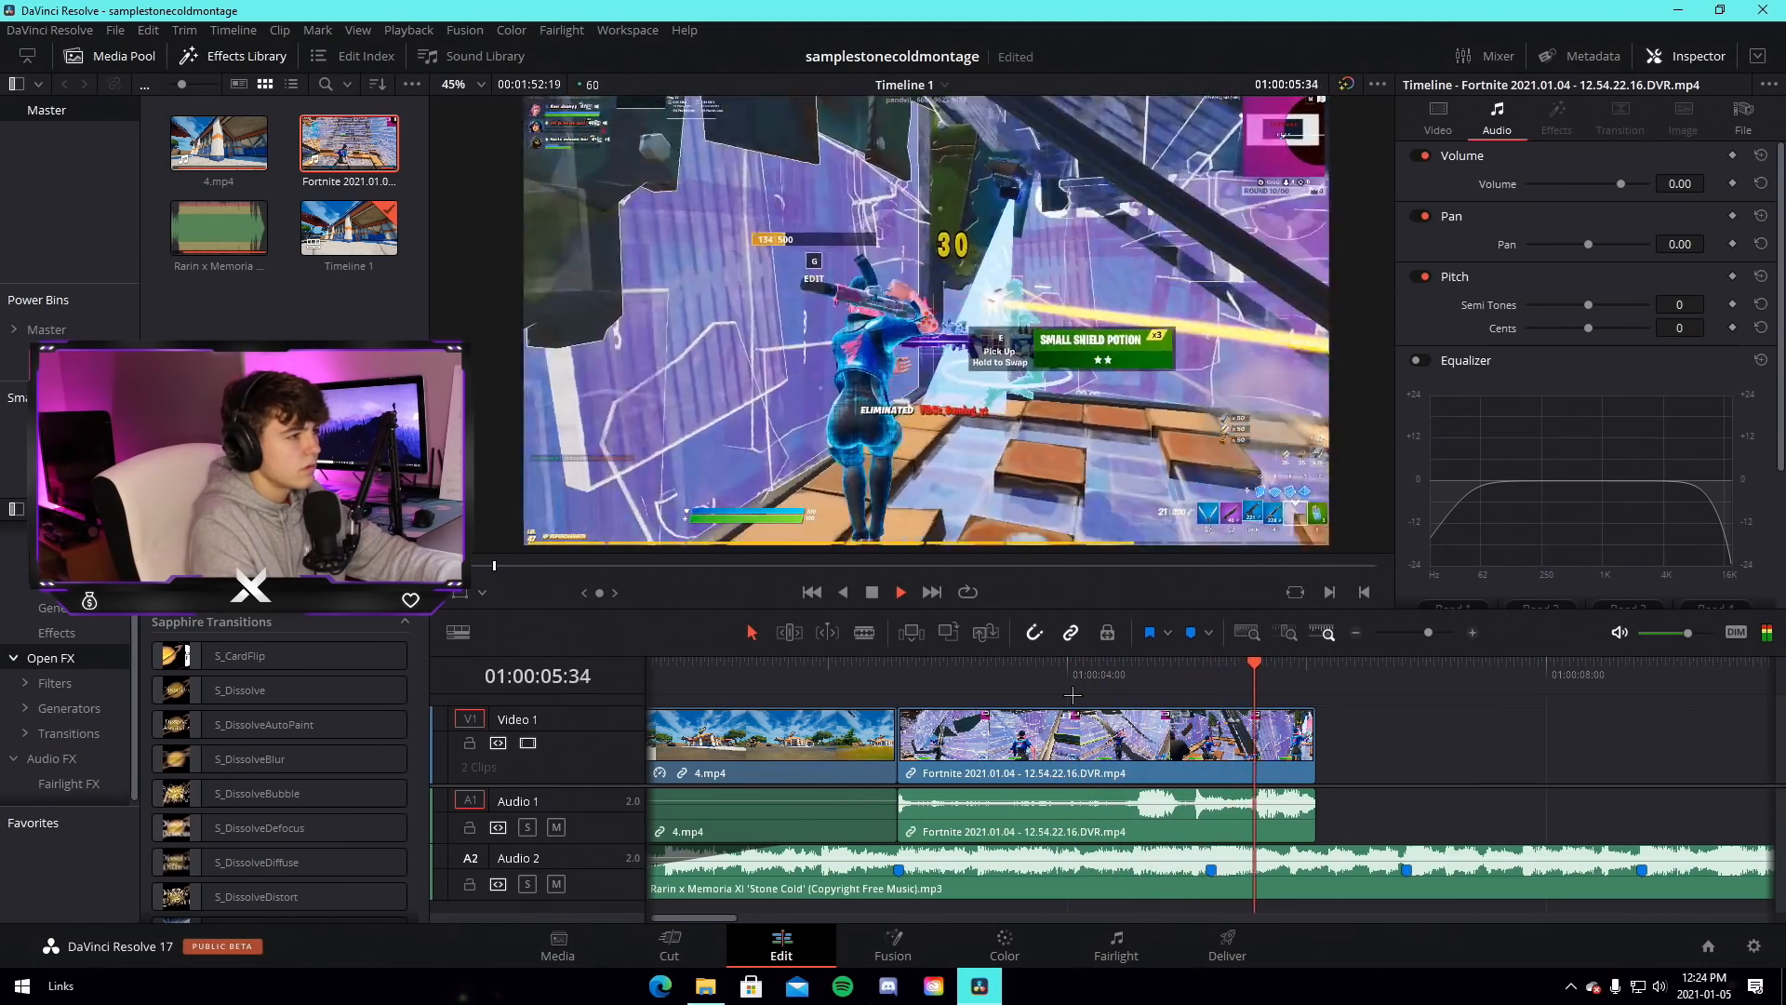
left_click(1188, 676)
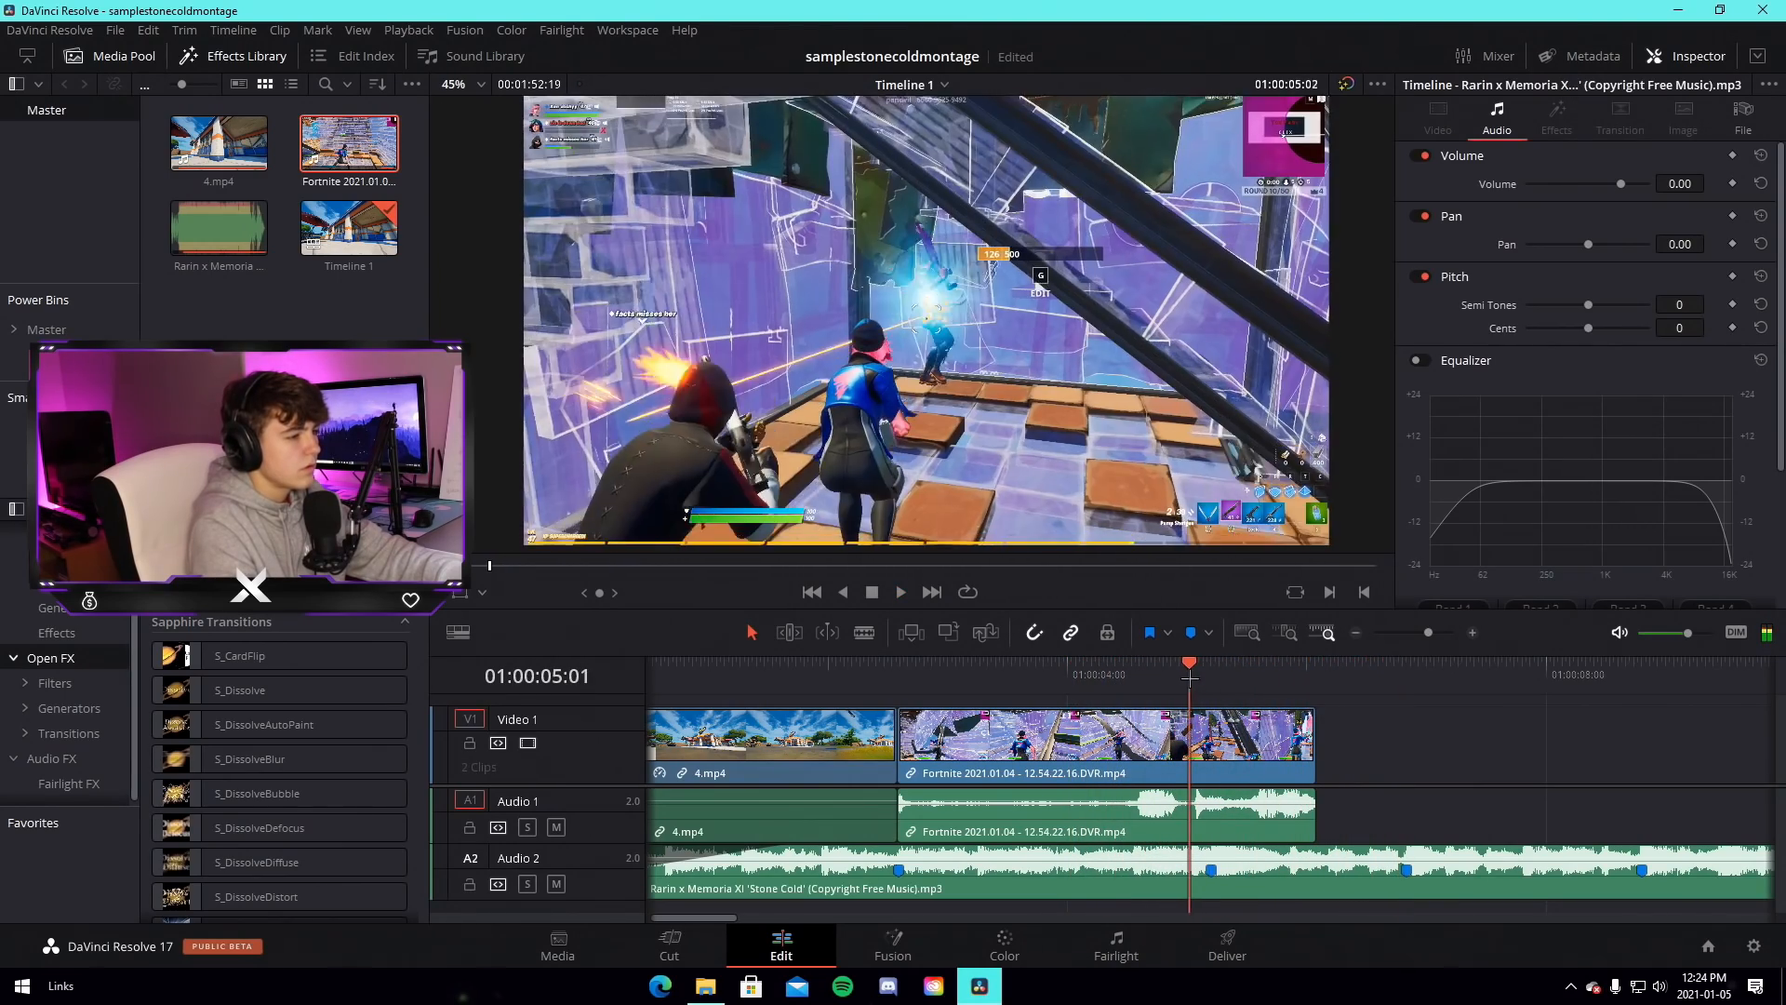
Unlink the gameplay clip's video from its audio
right_click(1238, 757)
left_click(1287, 742)
left_click(1465, 731)
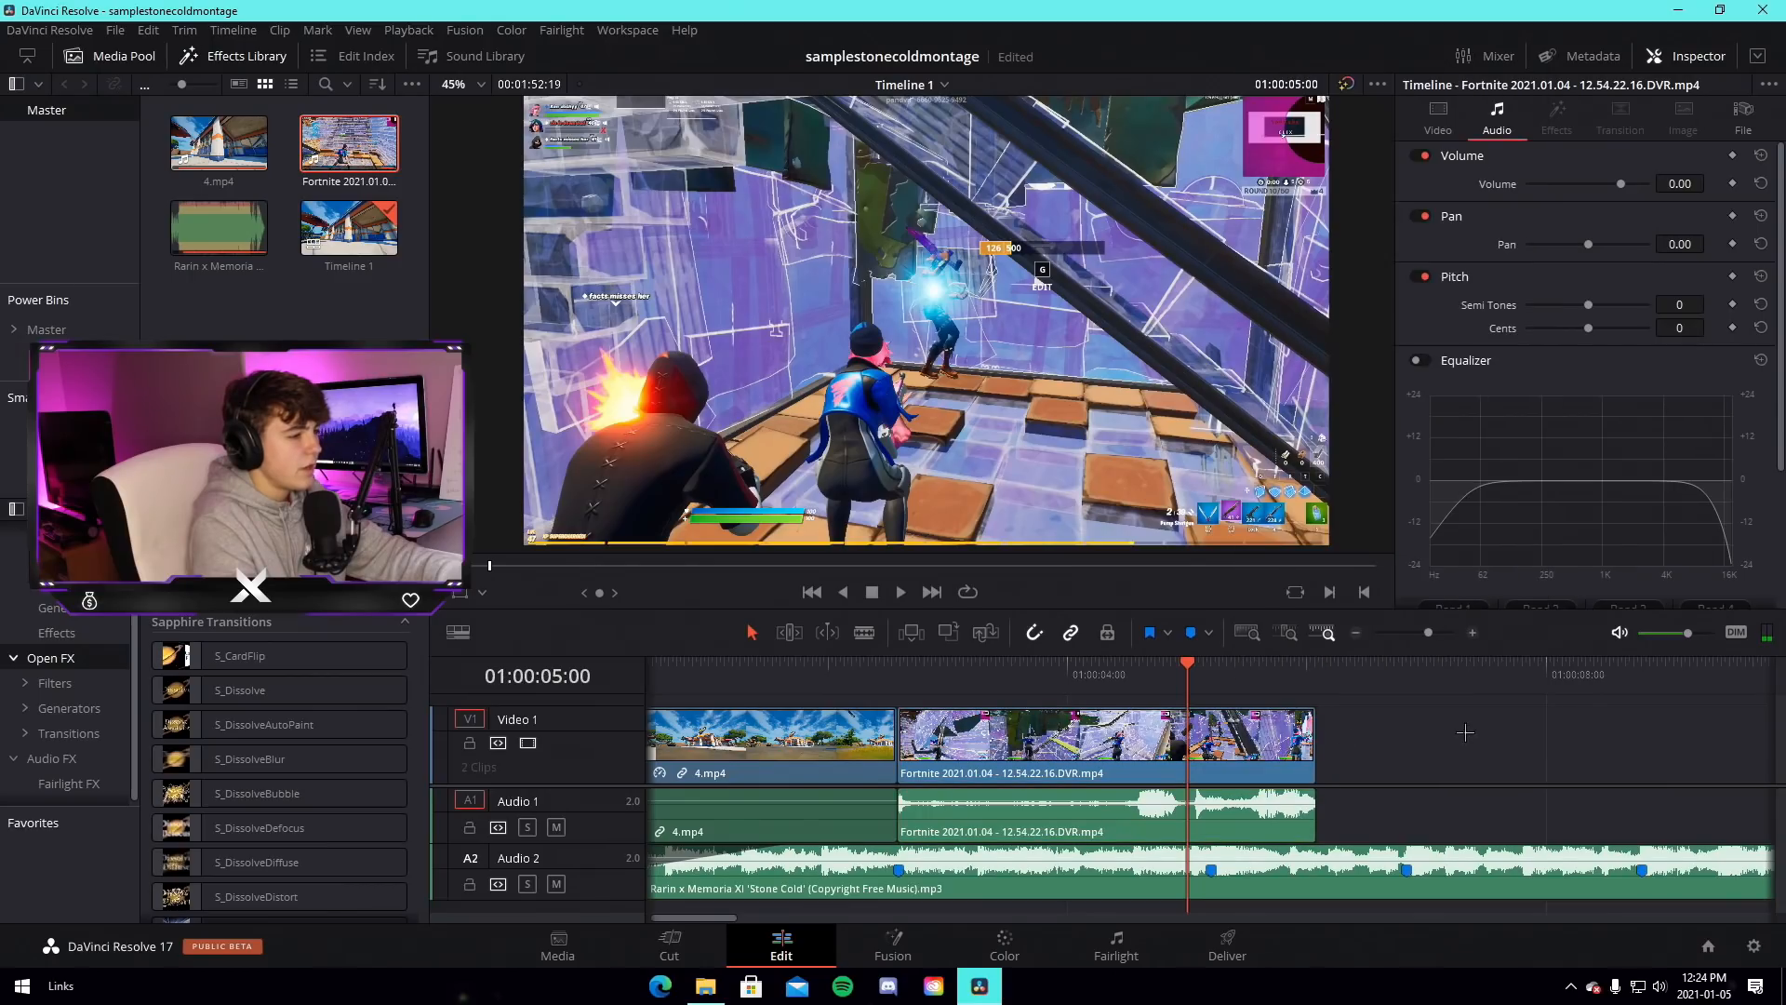
Split the gameplay clip's audio at 01:00:05:00 and delete the part after the cut
right_click(1273, 800)
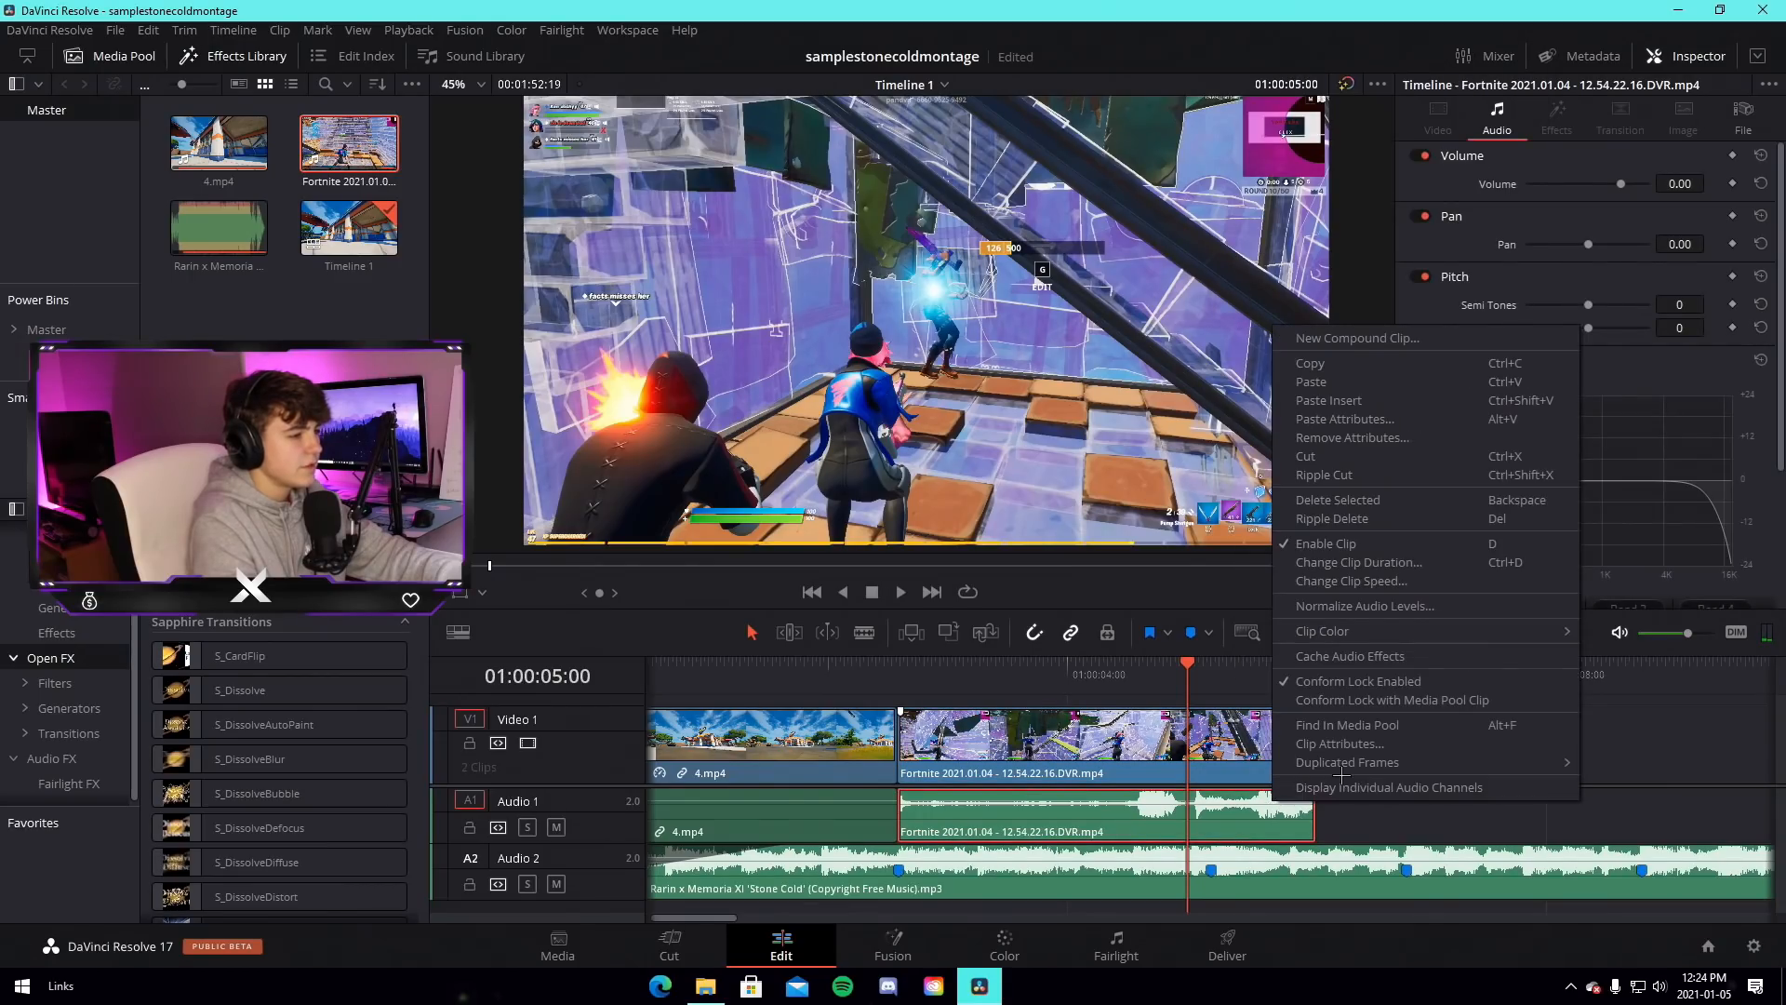
left_click(1389, 816)
left_click(1188, 816)
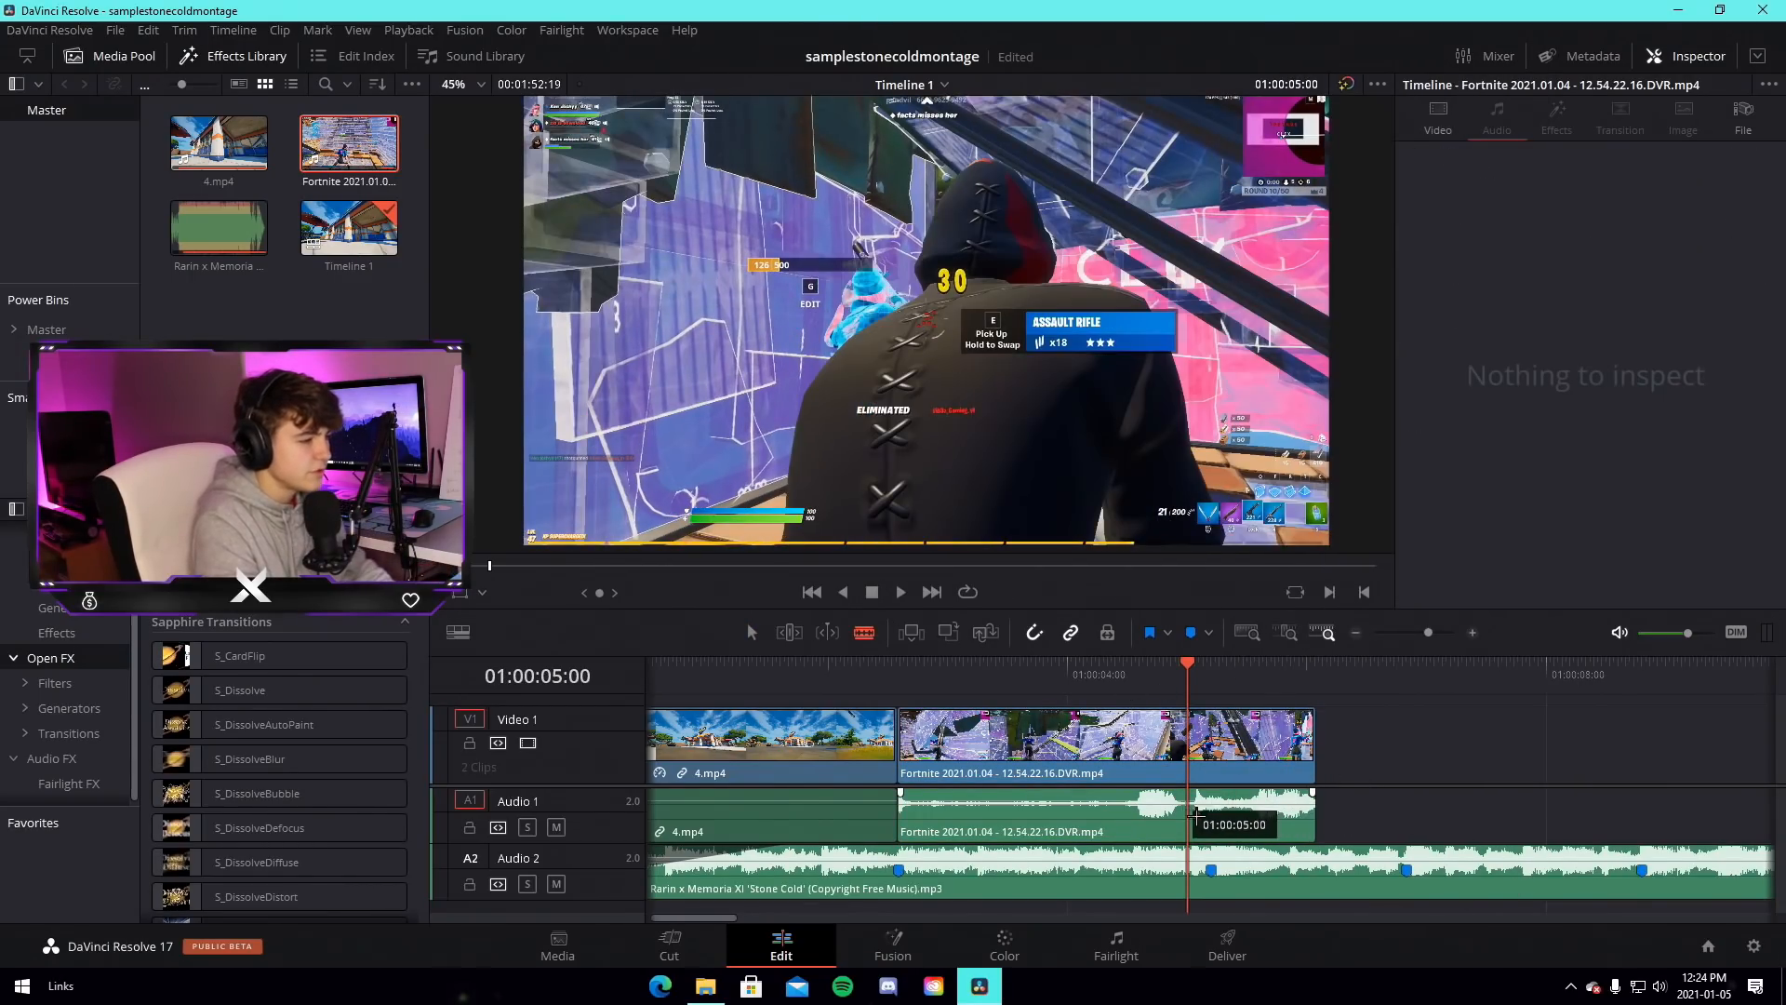
left_click(752, 633)
right_click(1237, 825)
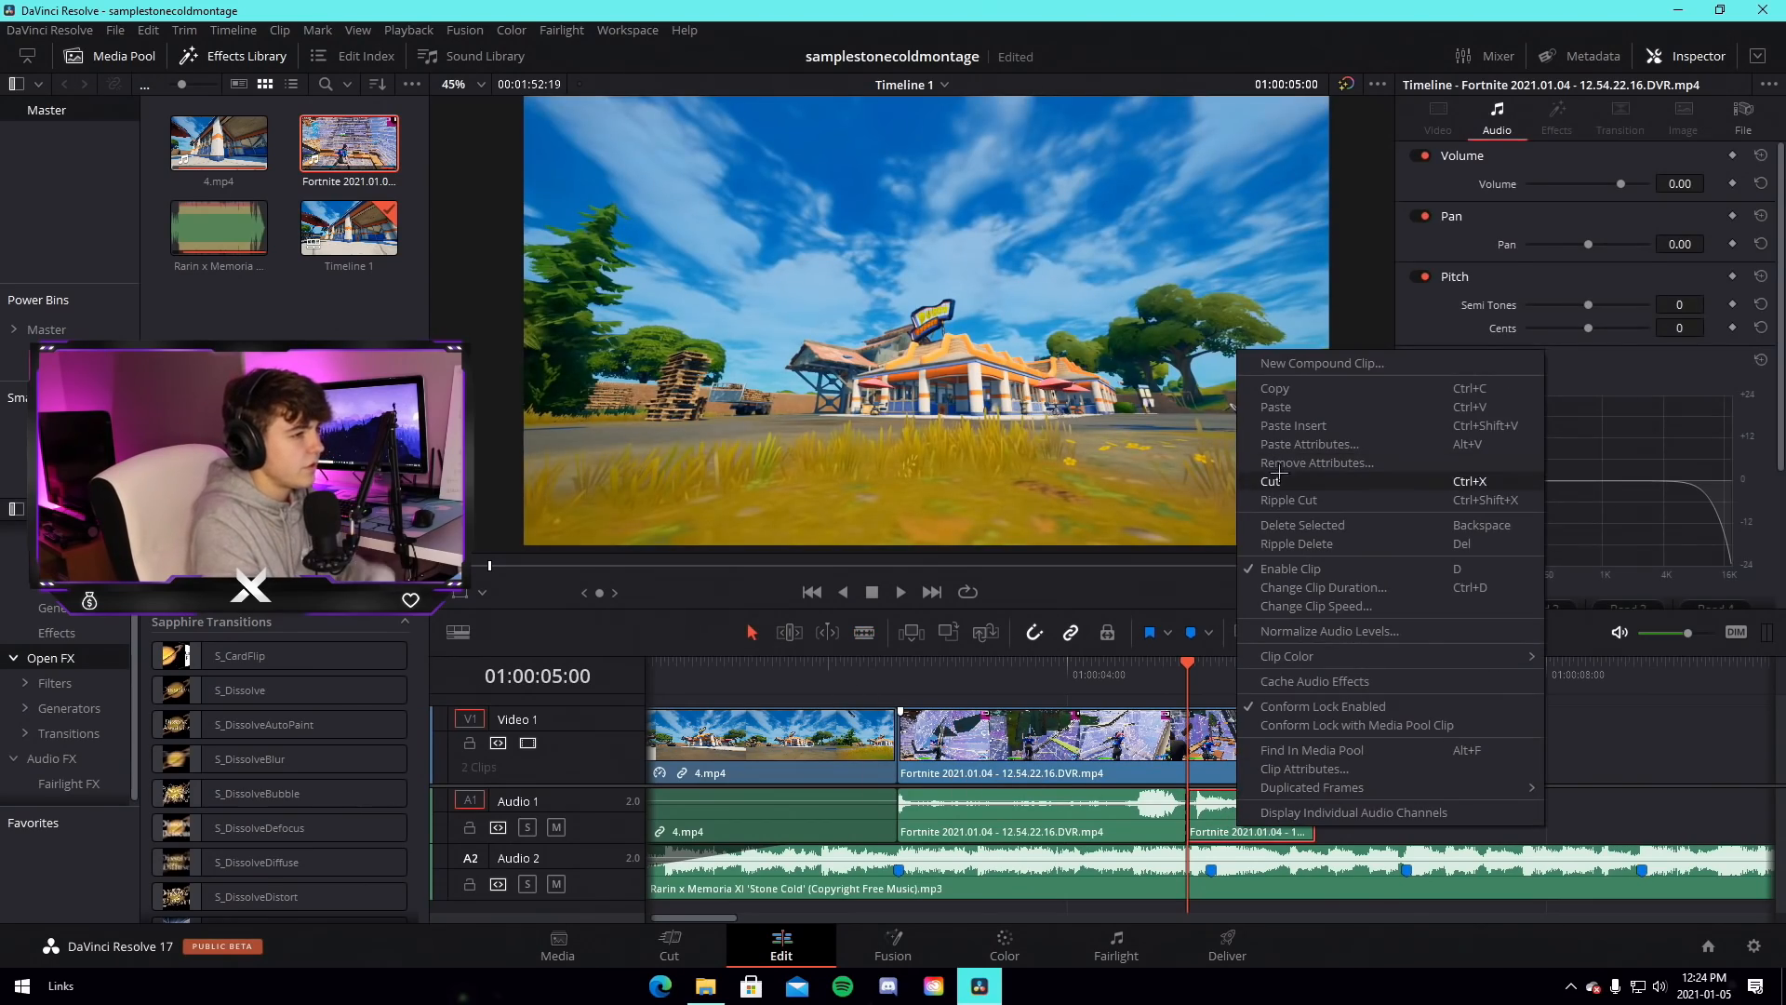
left_click(1313, 557)
Play the edited section, then trim the end of the gameplay audio back to 01:00:04:25
left_click(1066, 677)
key("space")
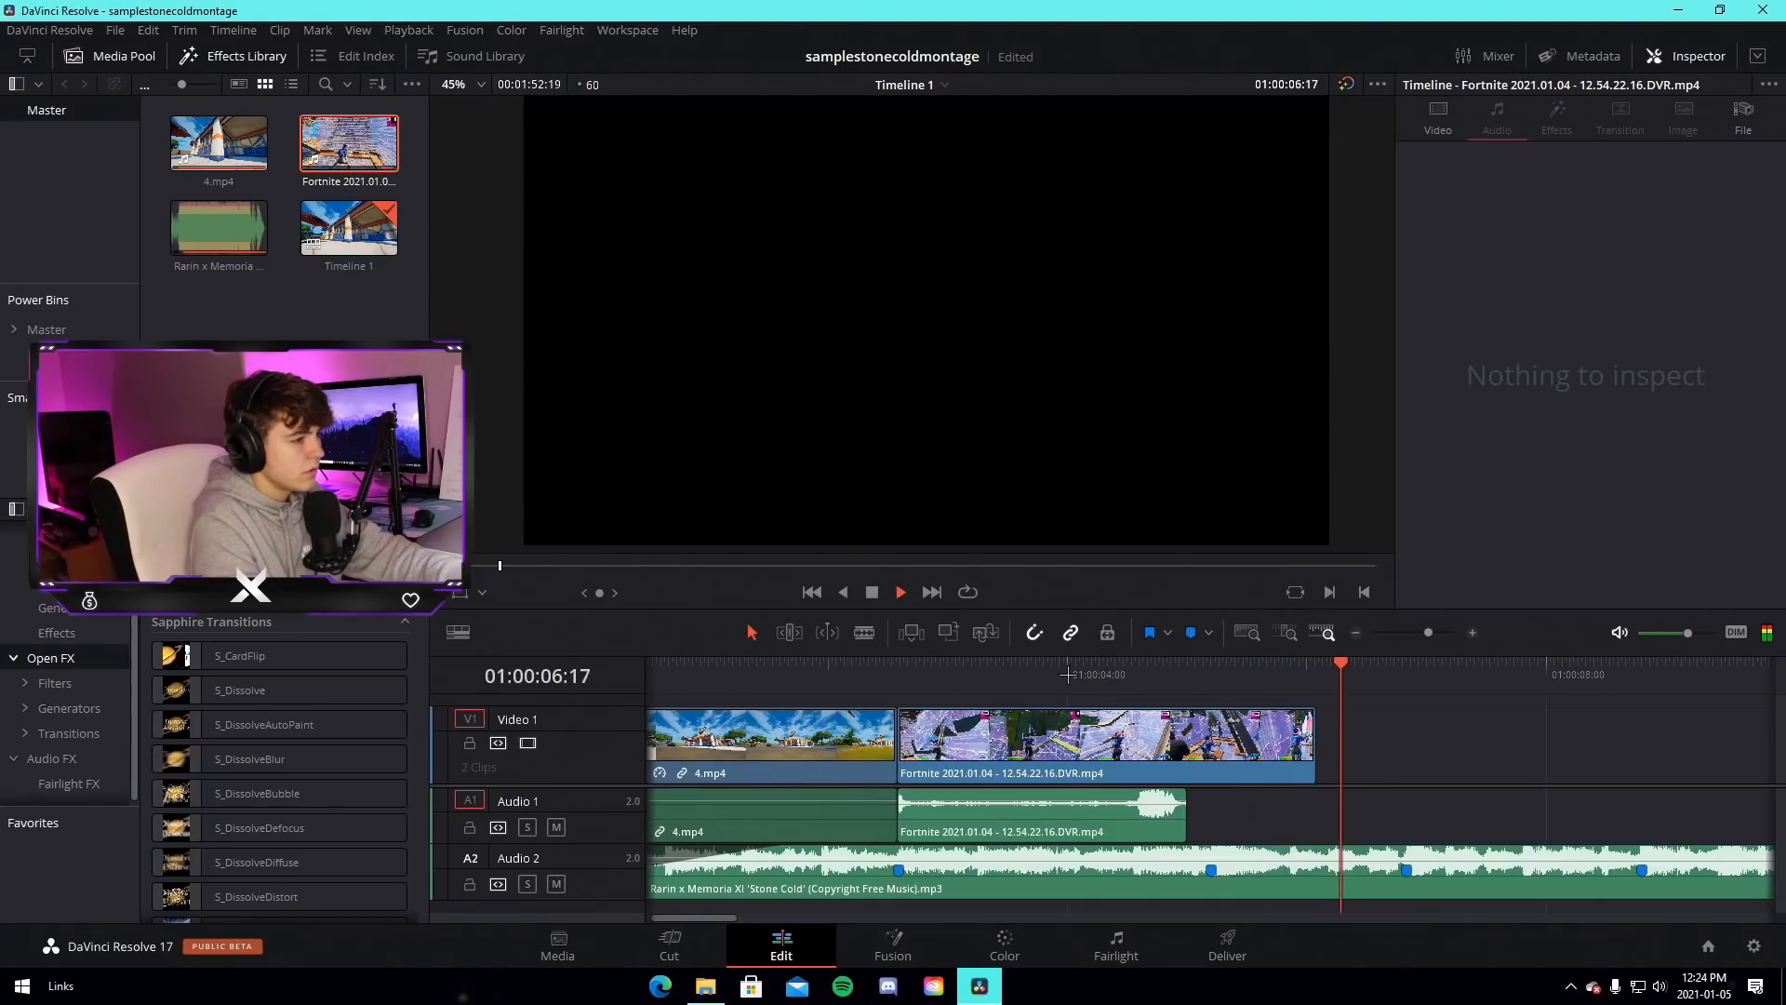
left_click(1129, 674)
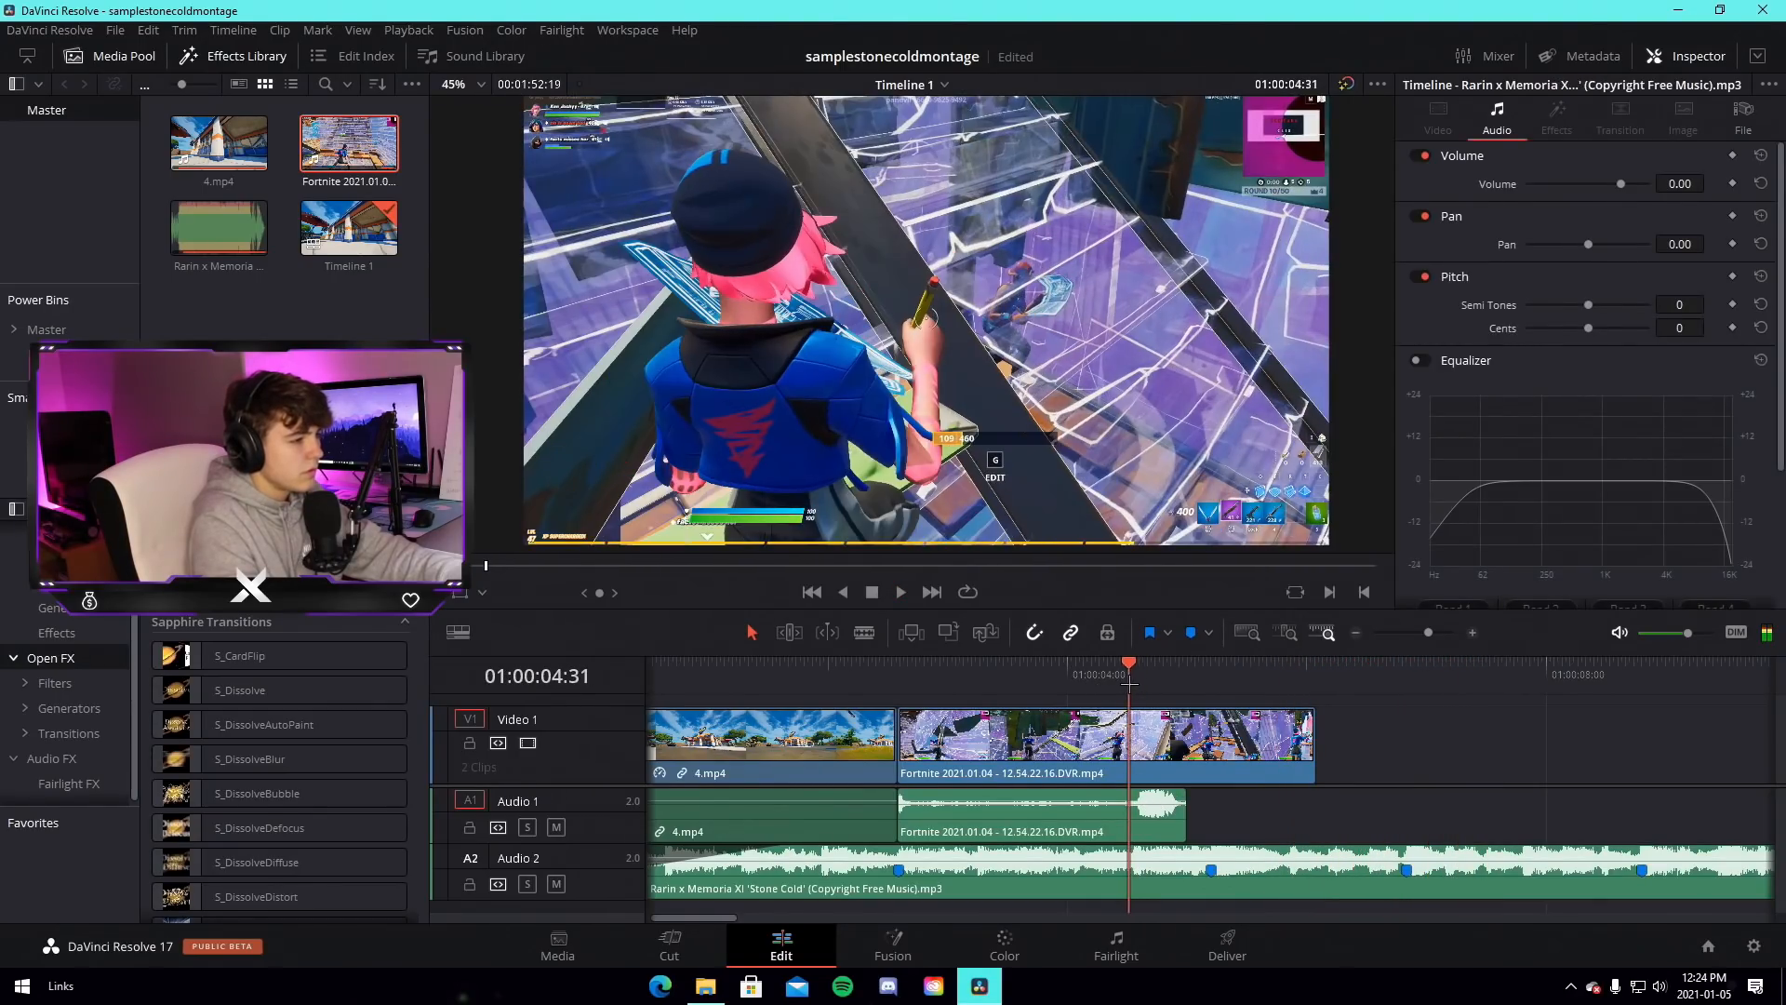
left_click(1117, 673)
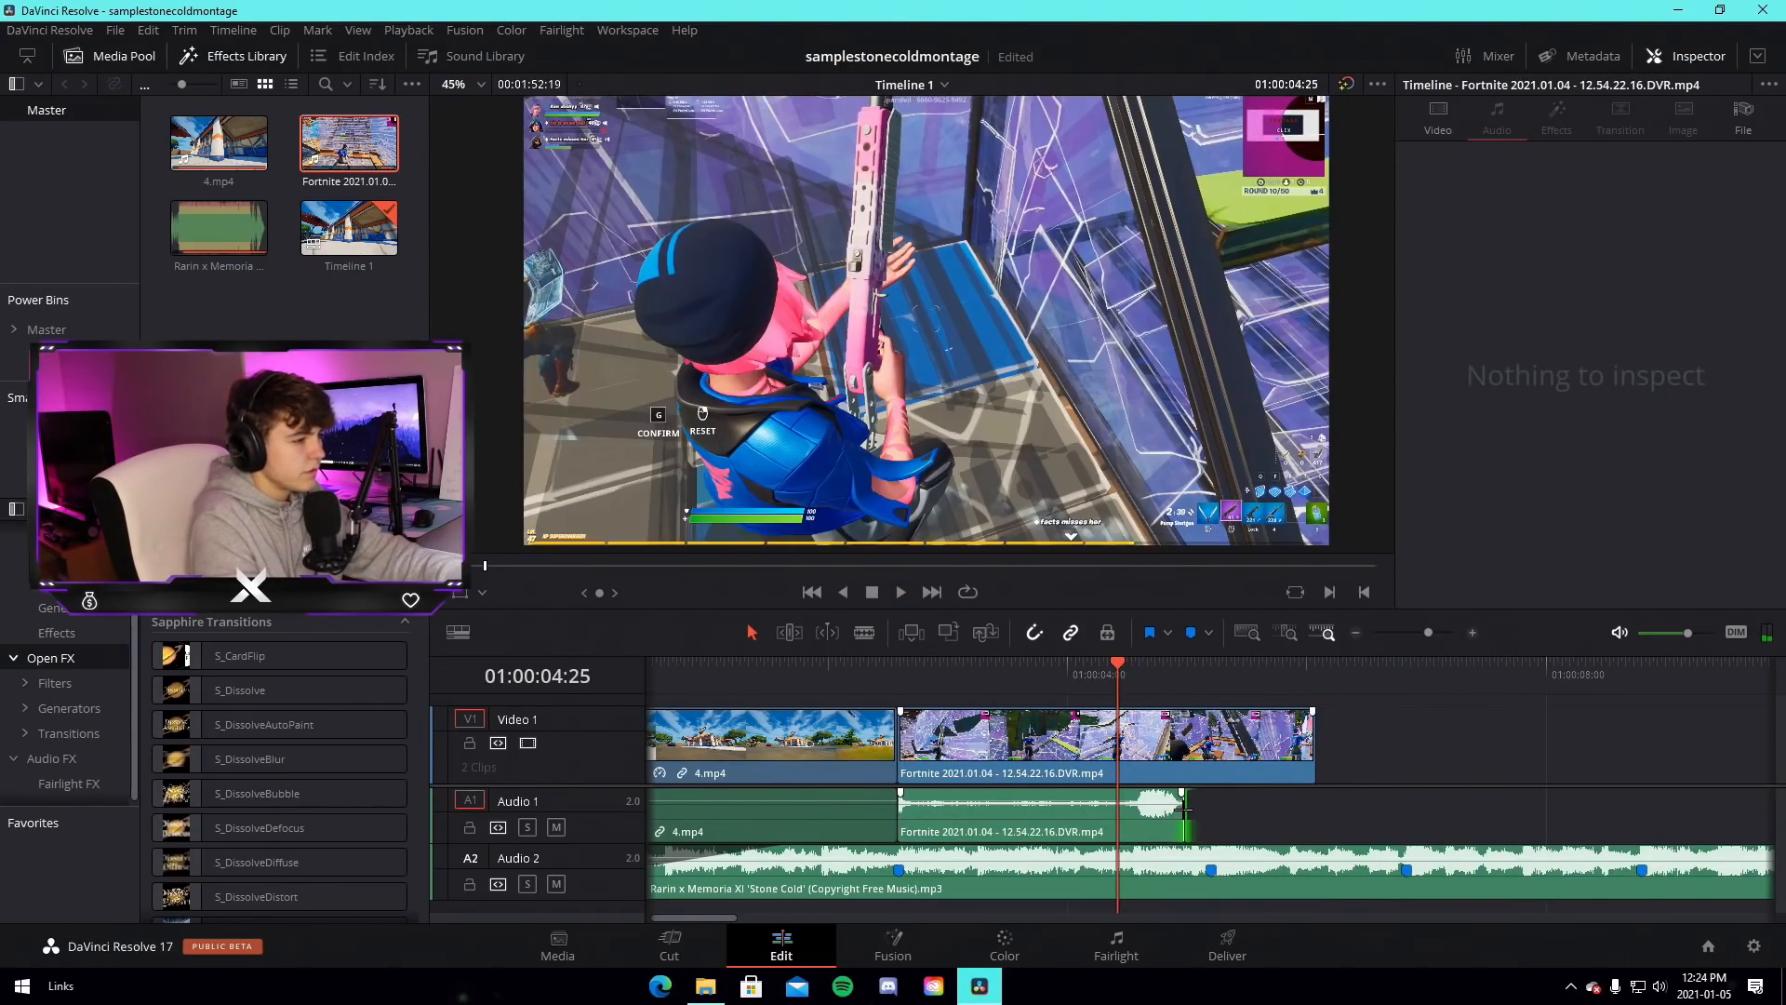
left_click_drag(1181, 809, 1116, 809)
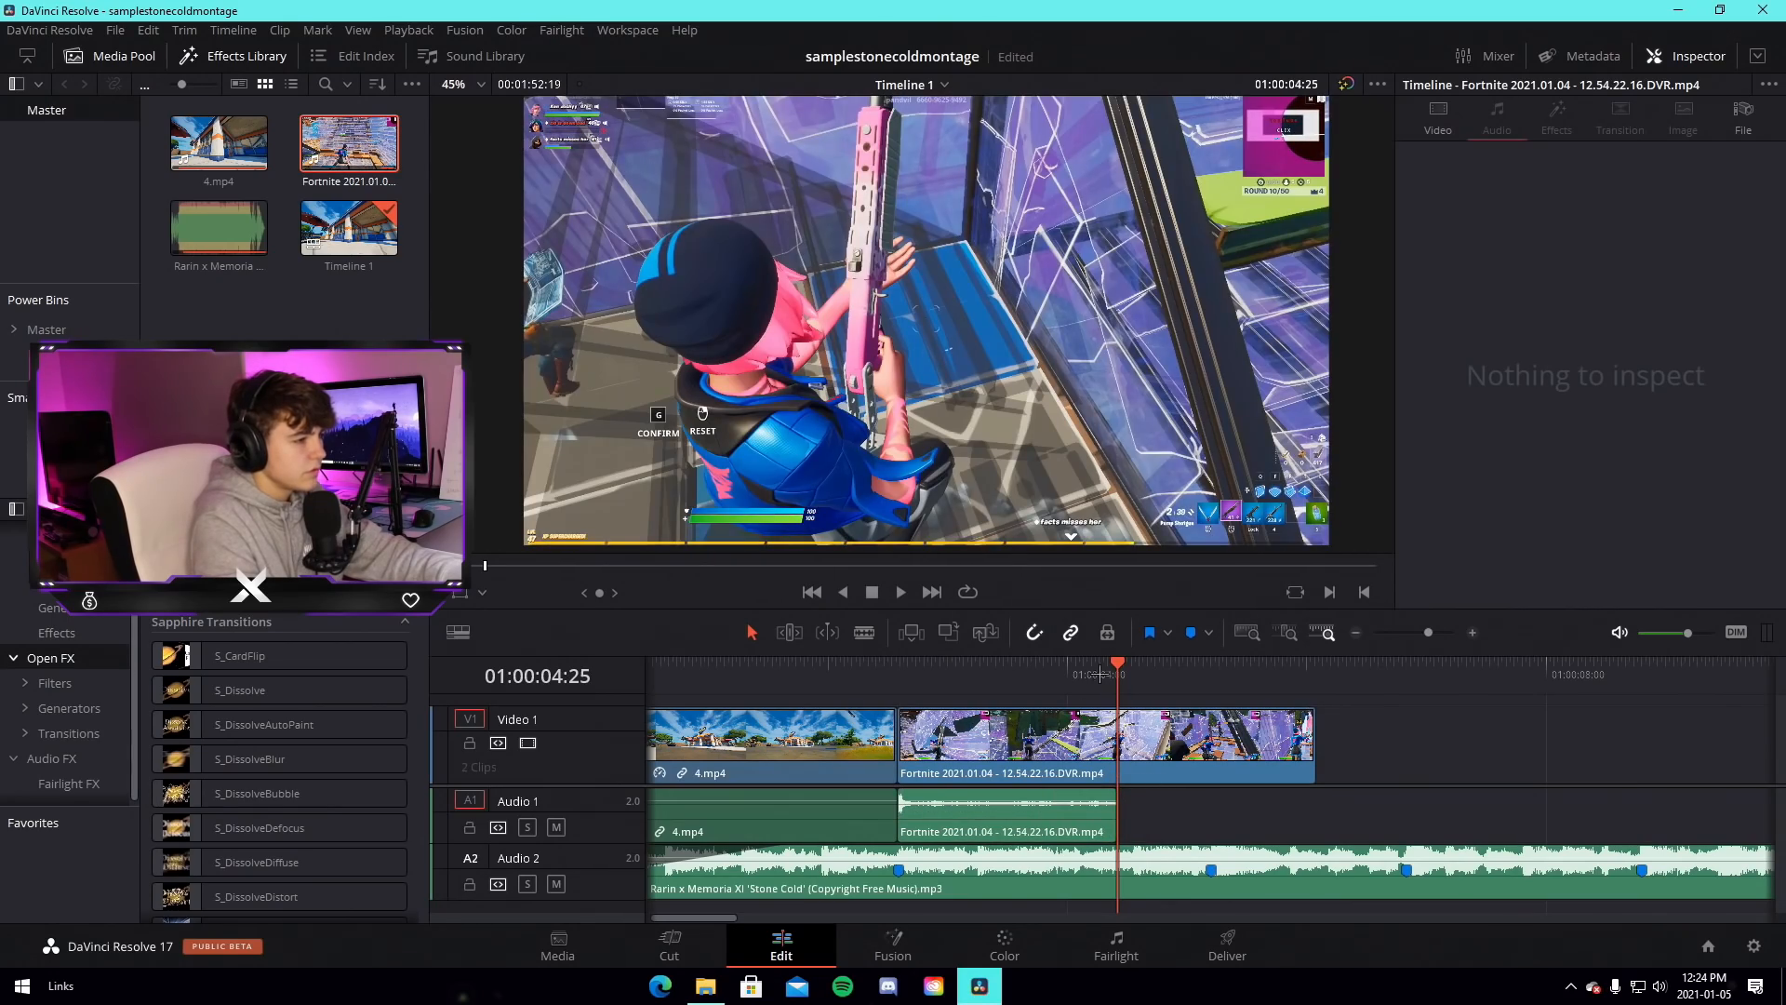
Play the section around the shot and place the playhead on the marker at 01:00:06:50
key("space")
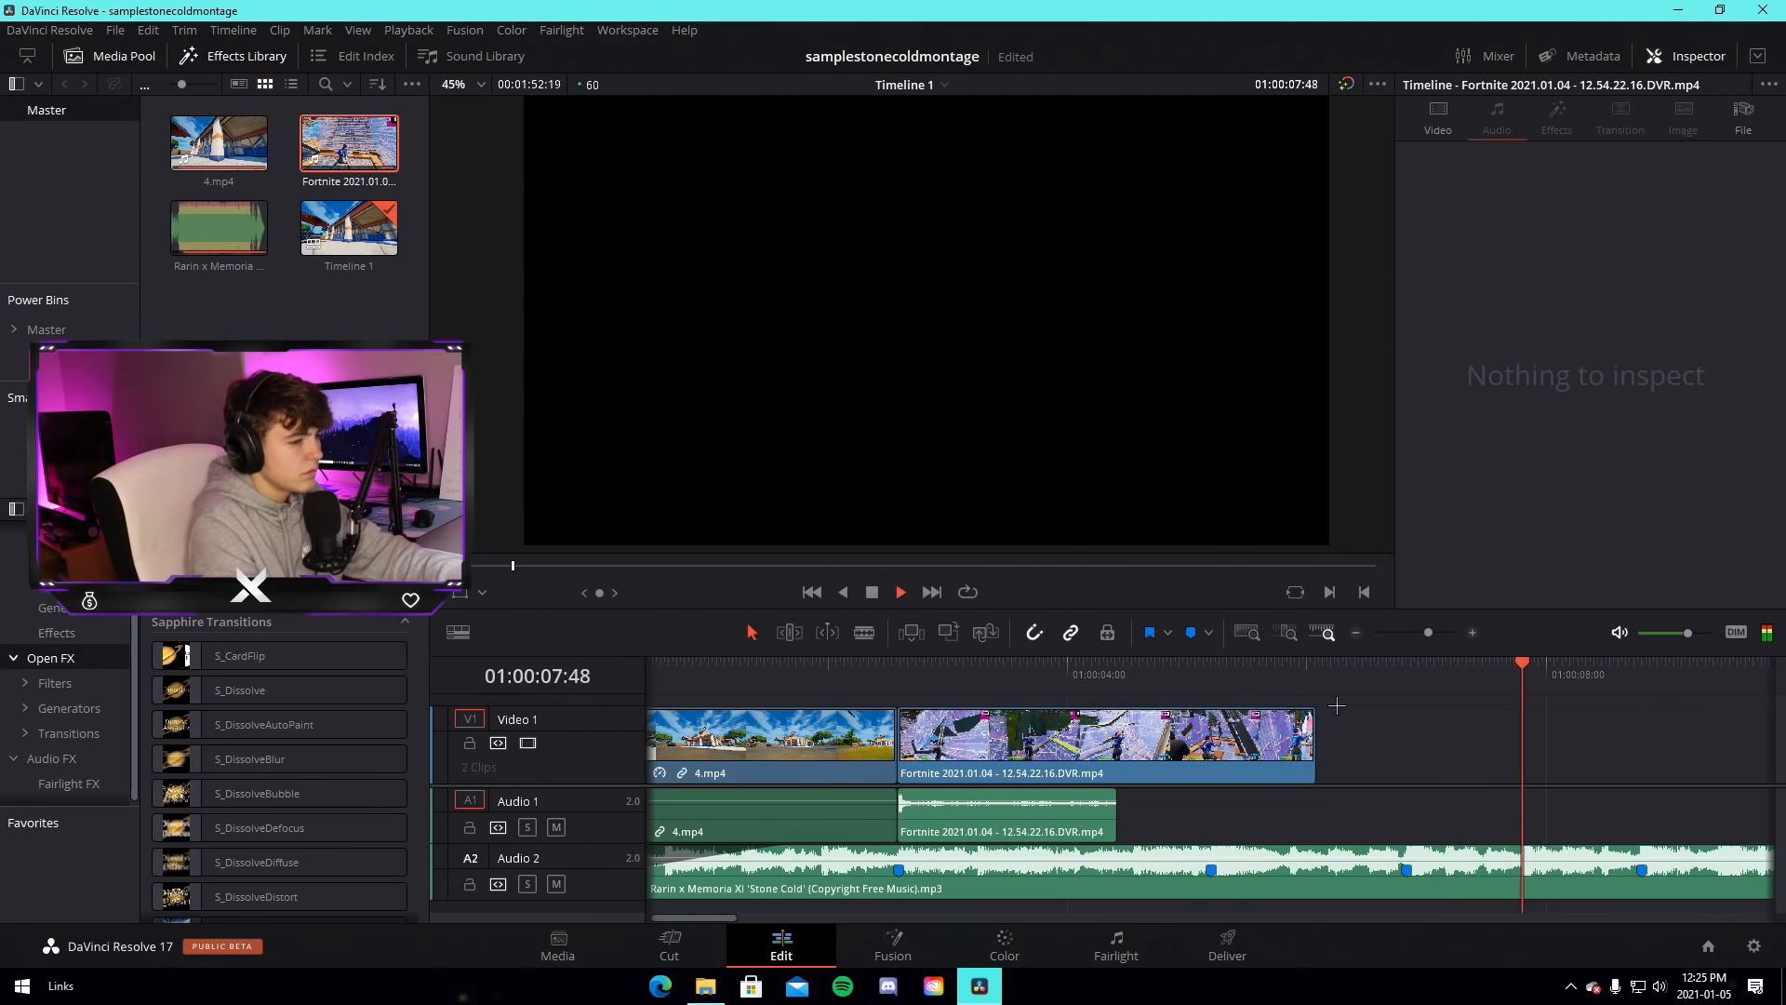
left_click(1404, 851)
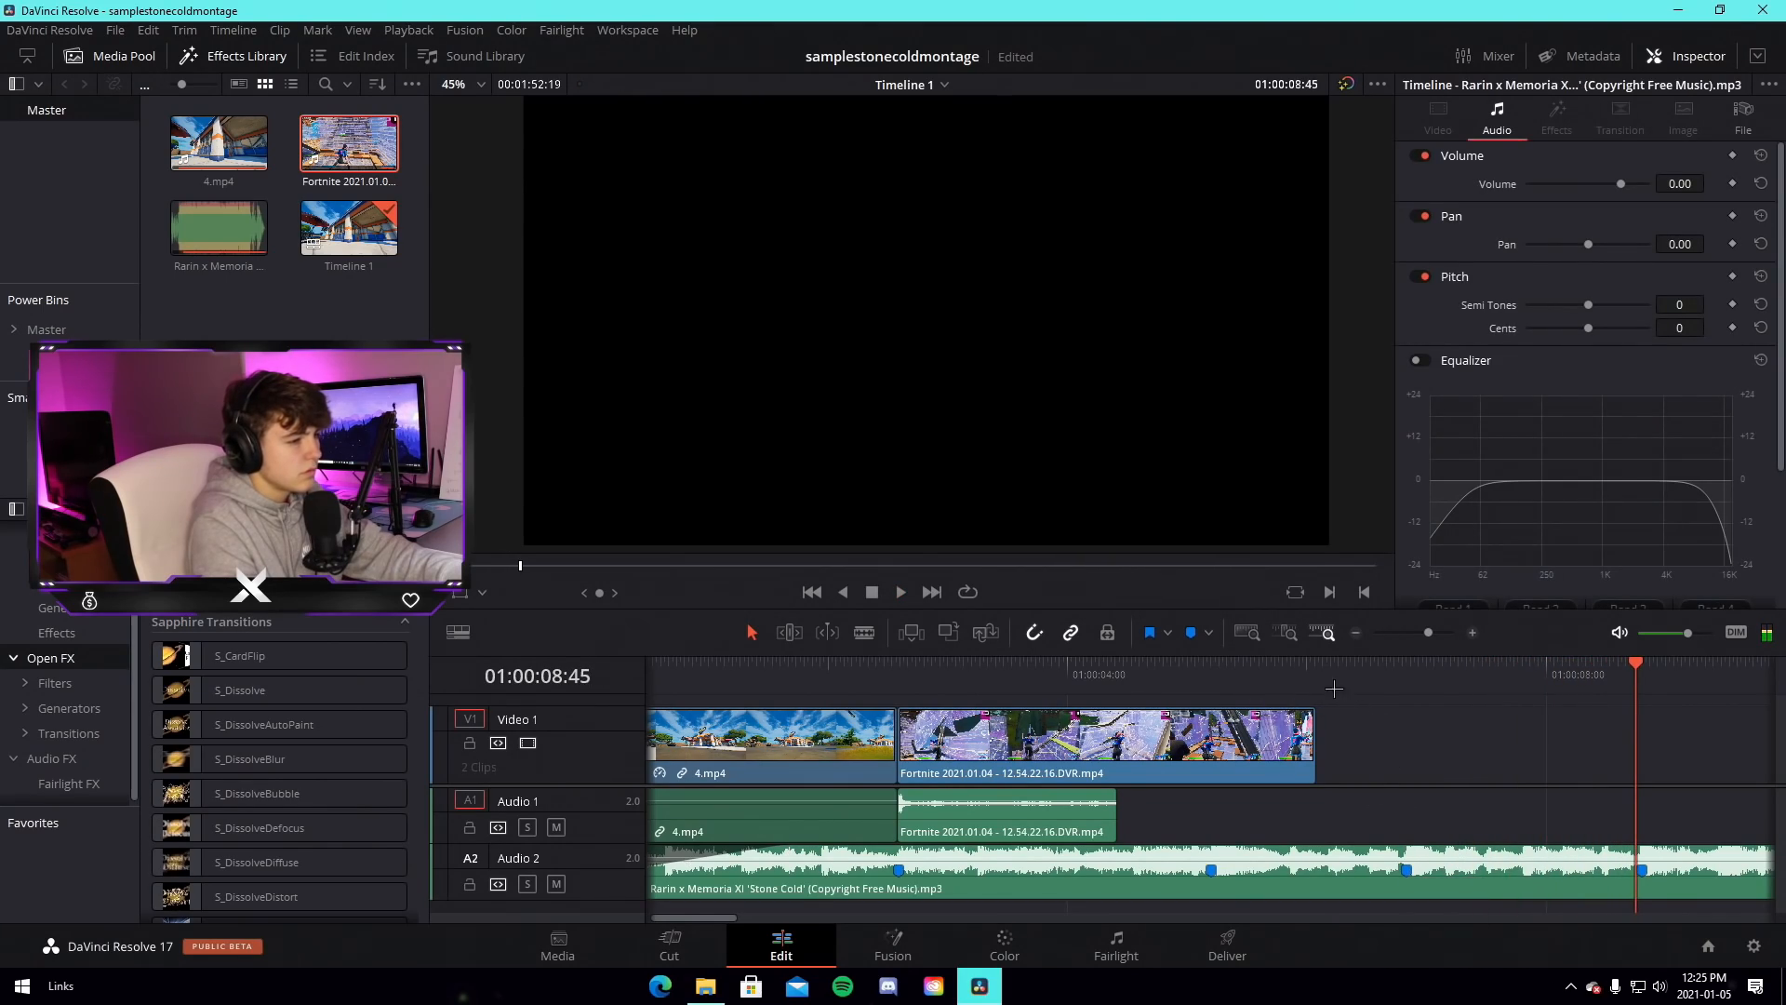
left_click_drag(1304, 669, 1153, 667)
key("space")
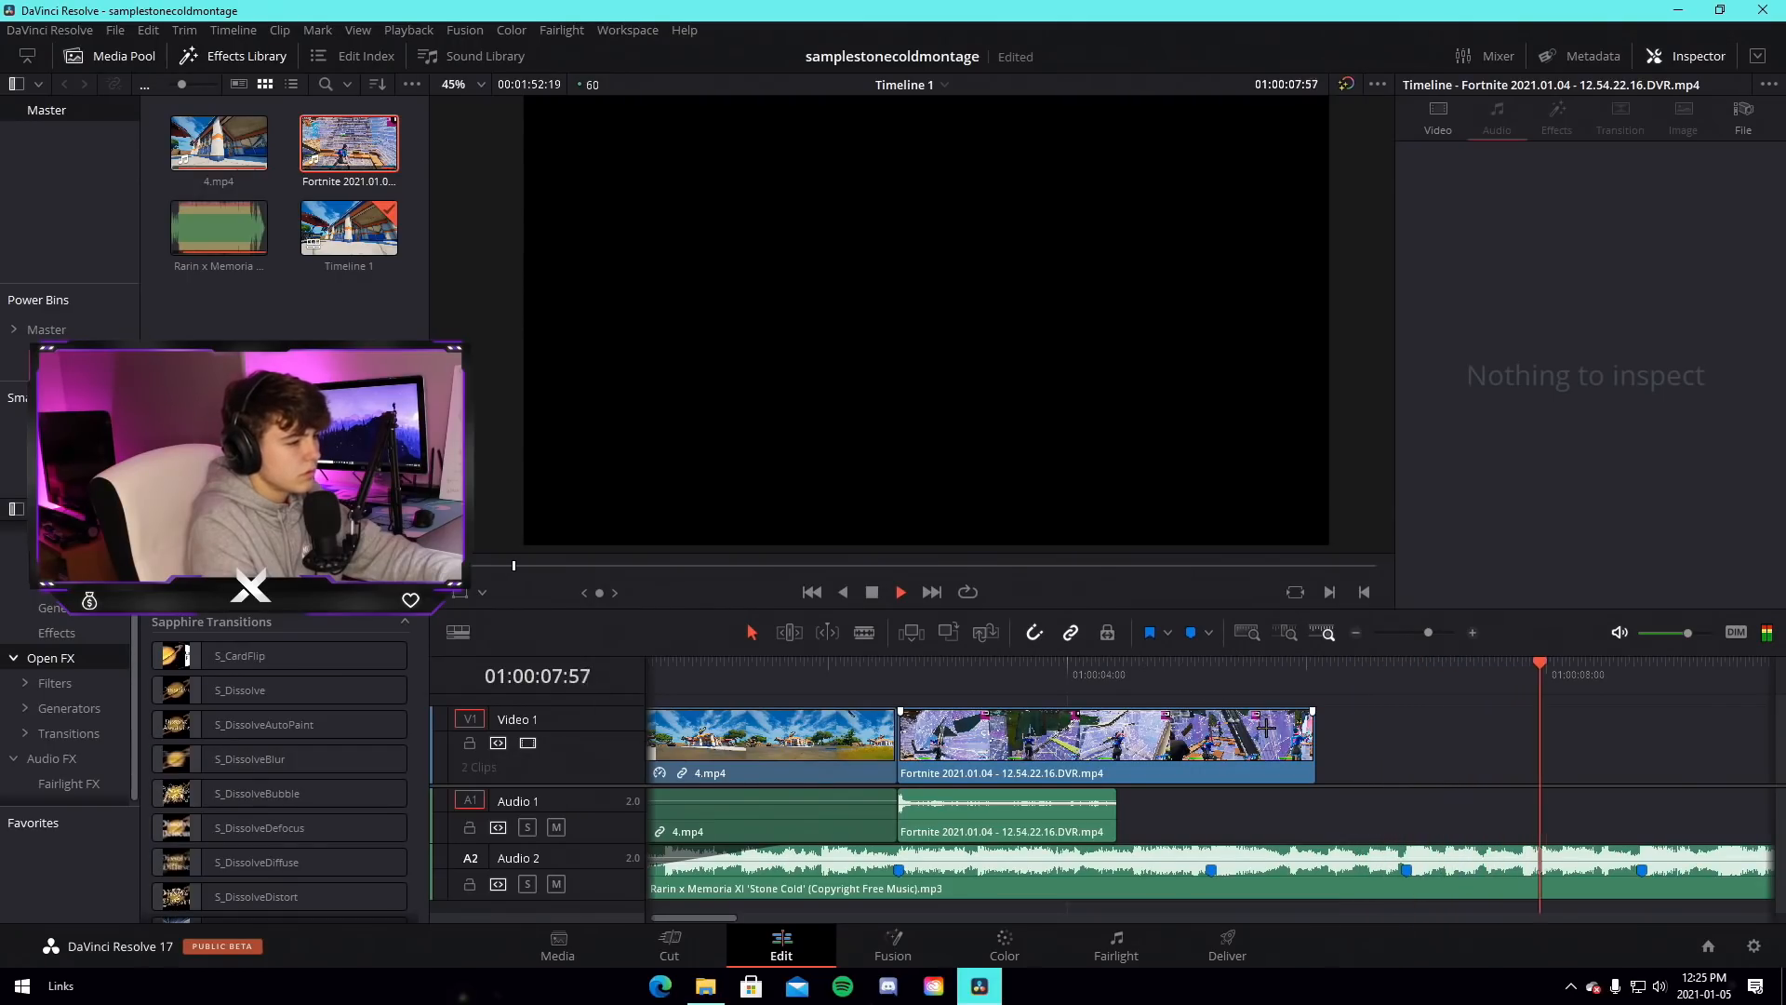
left_click(1412, 842)
left_click_drag(1386, 674, 1399, 679)
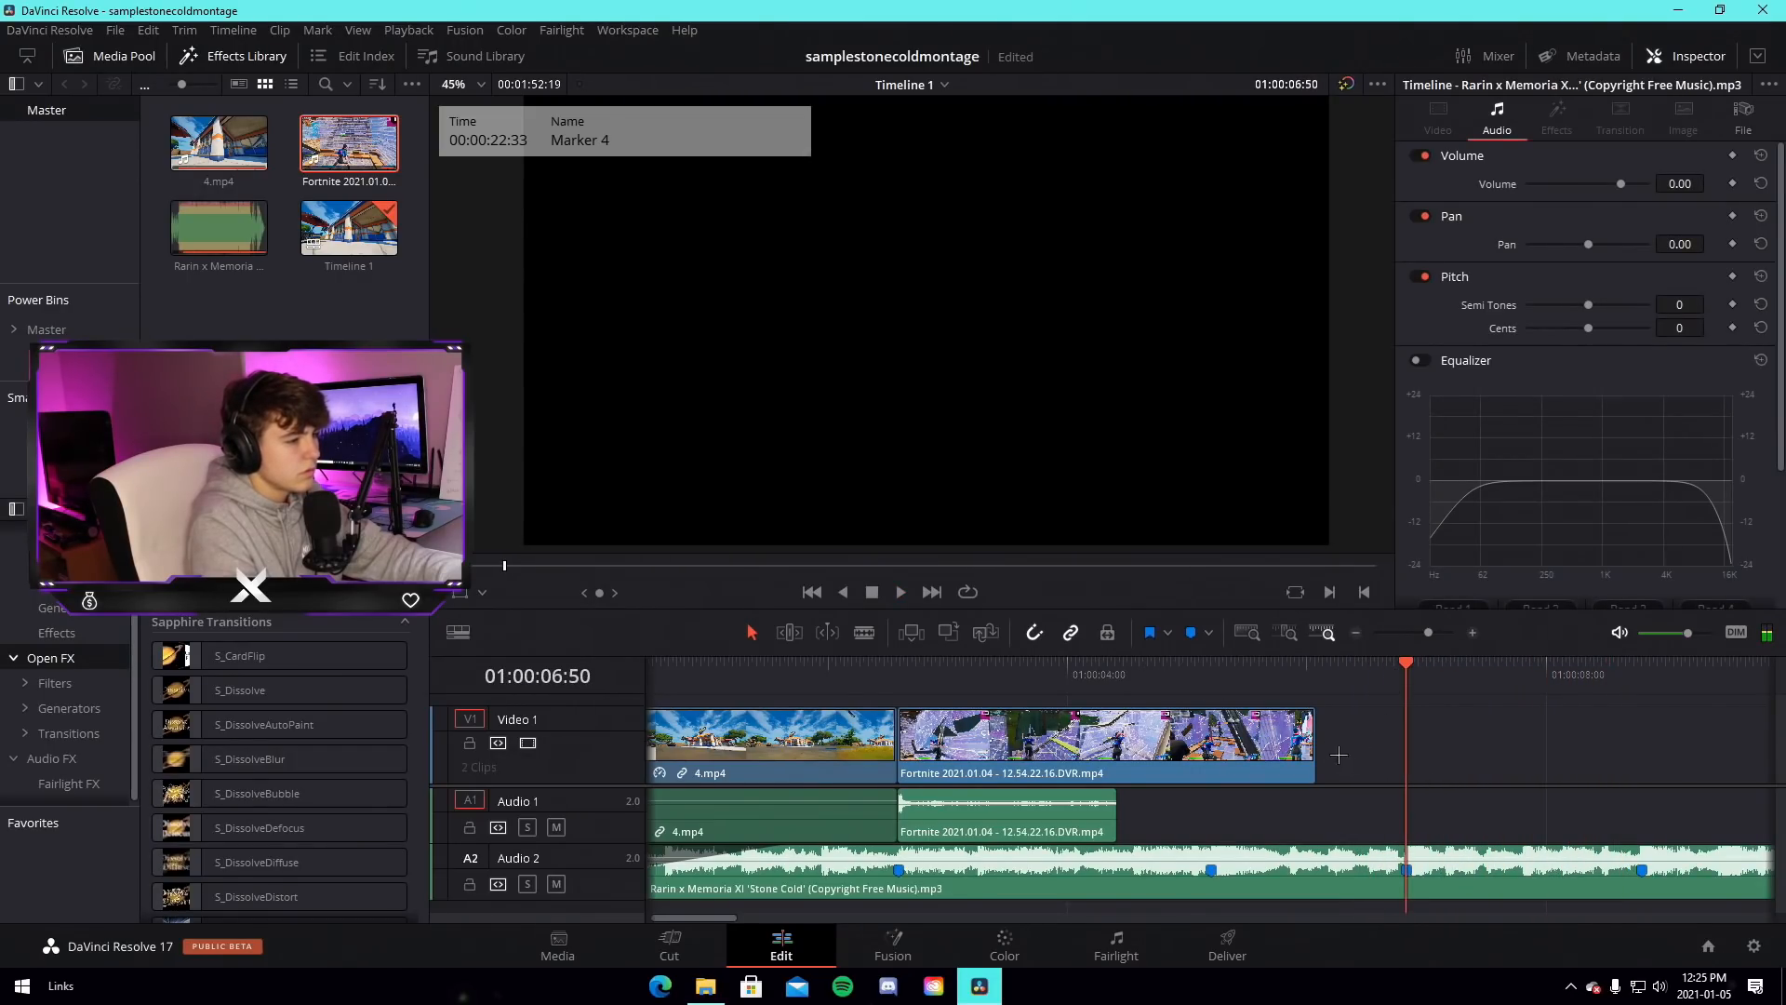
Extend the end of the gameplay clip's video slightly, check it from the clip's start and save the project
mouse_move(1321, 749)
left_mouse_down()
mouse_move(1373, 750)
mouse_move(1324, 753)
left_mouse_up()
left_click_drag(1079, 670, 898, 664)
key("space")
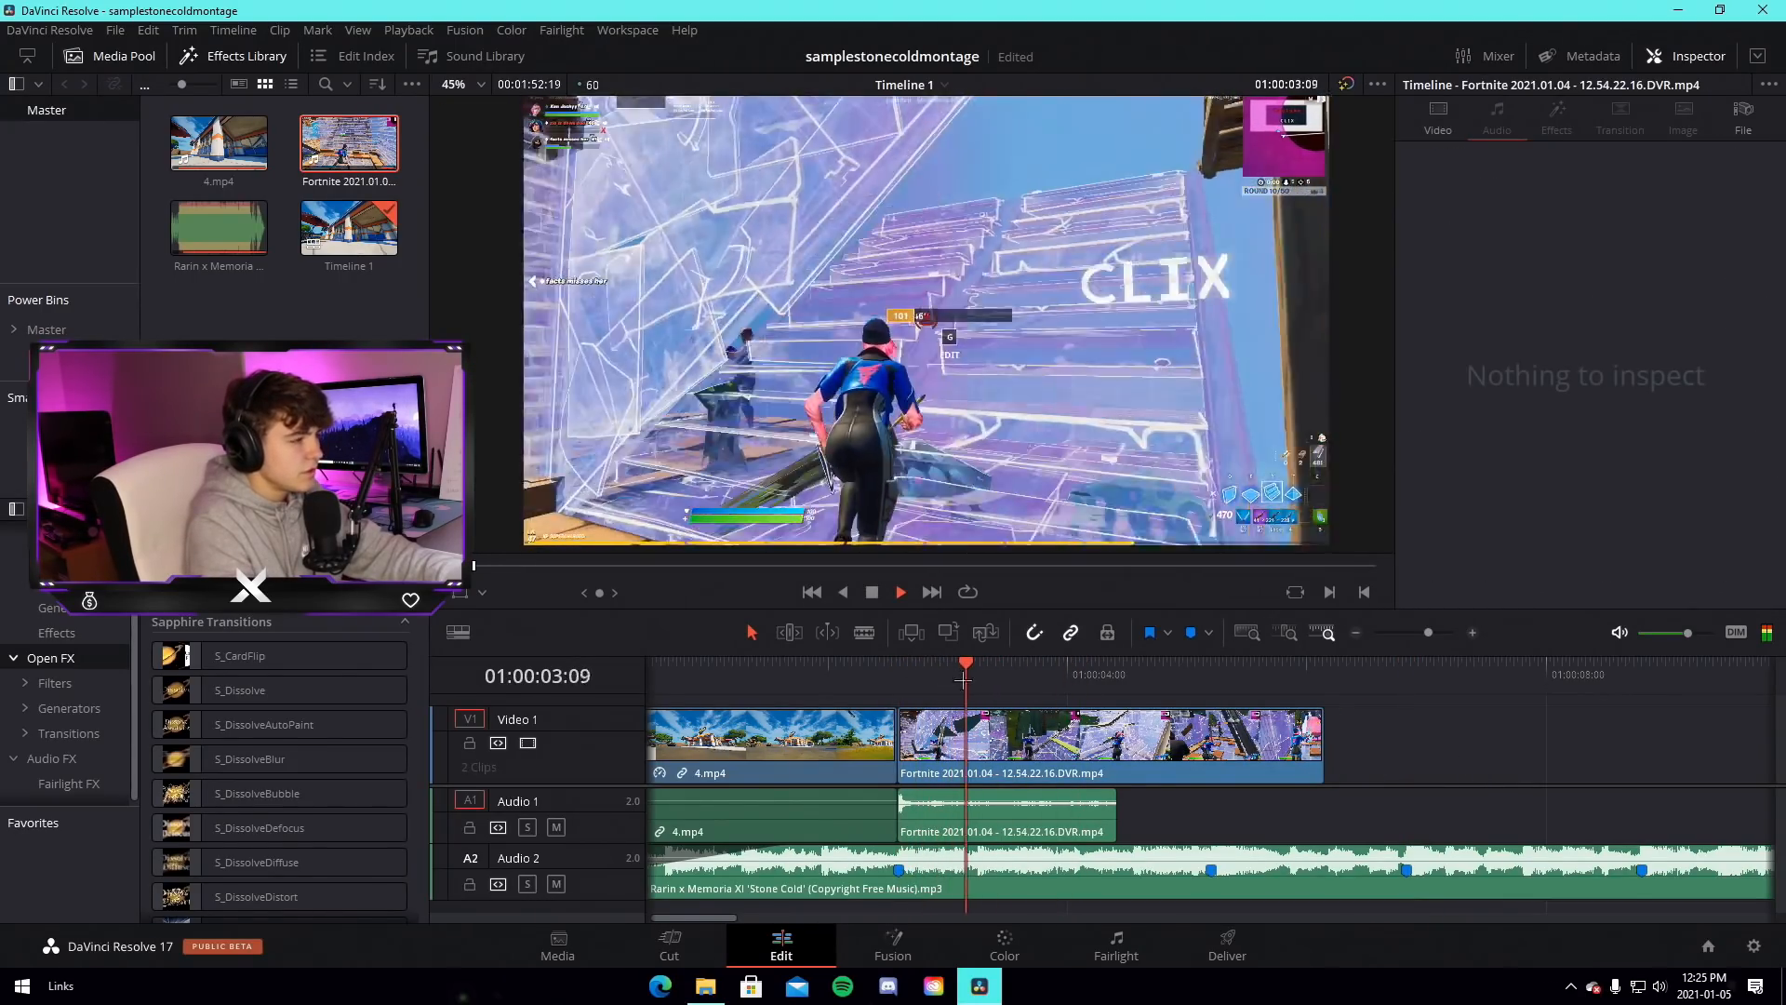
key("space")
key("ctrl+s")
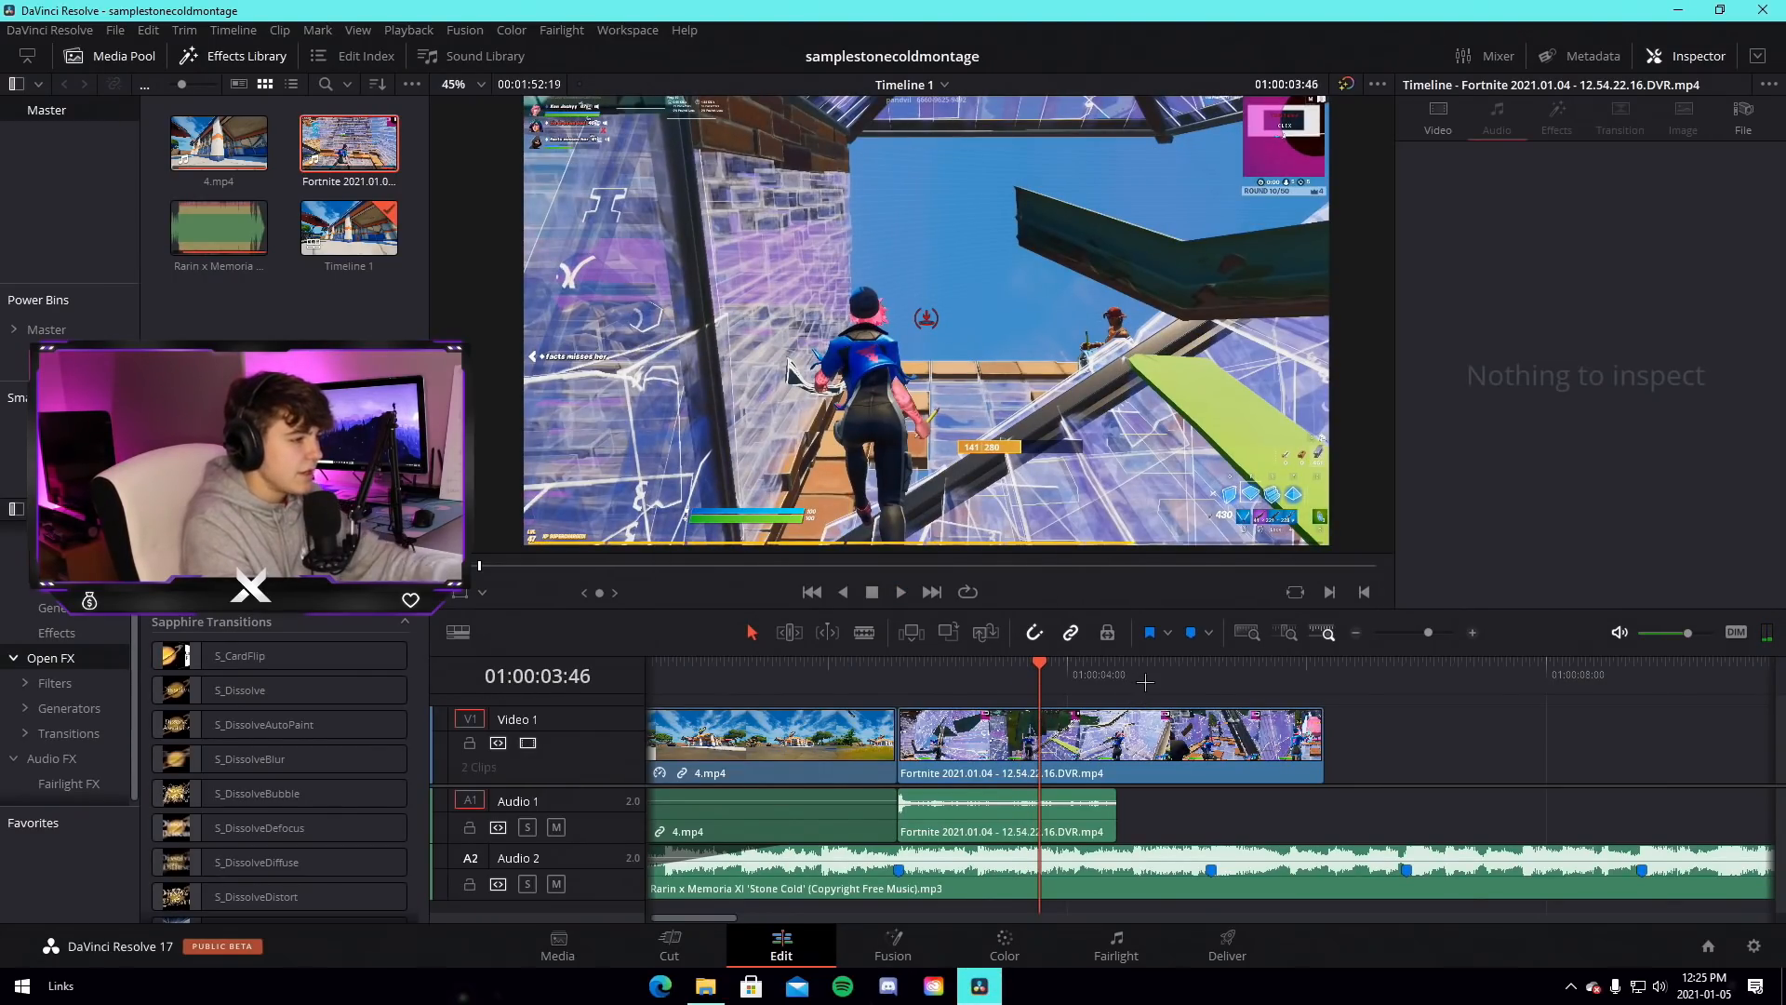
Show the retime controls on the gameplay clip and add a speed point at the marker at 01:00:05:12
left_click_drag(1145, 682, 1189, 710)
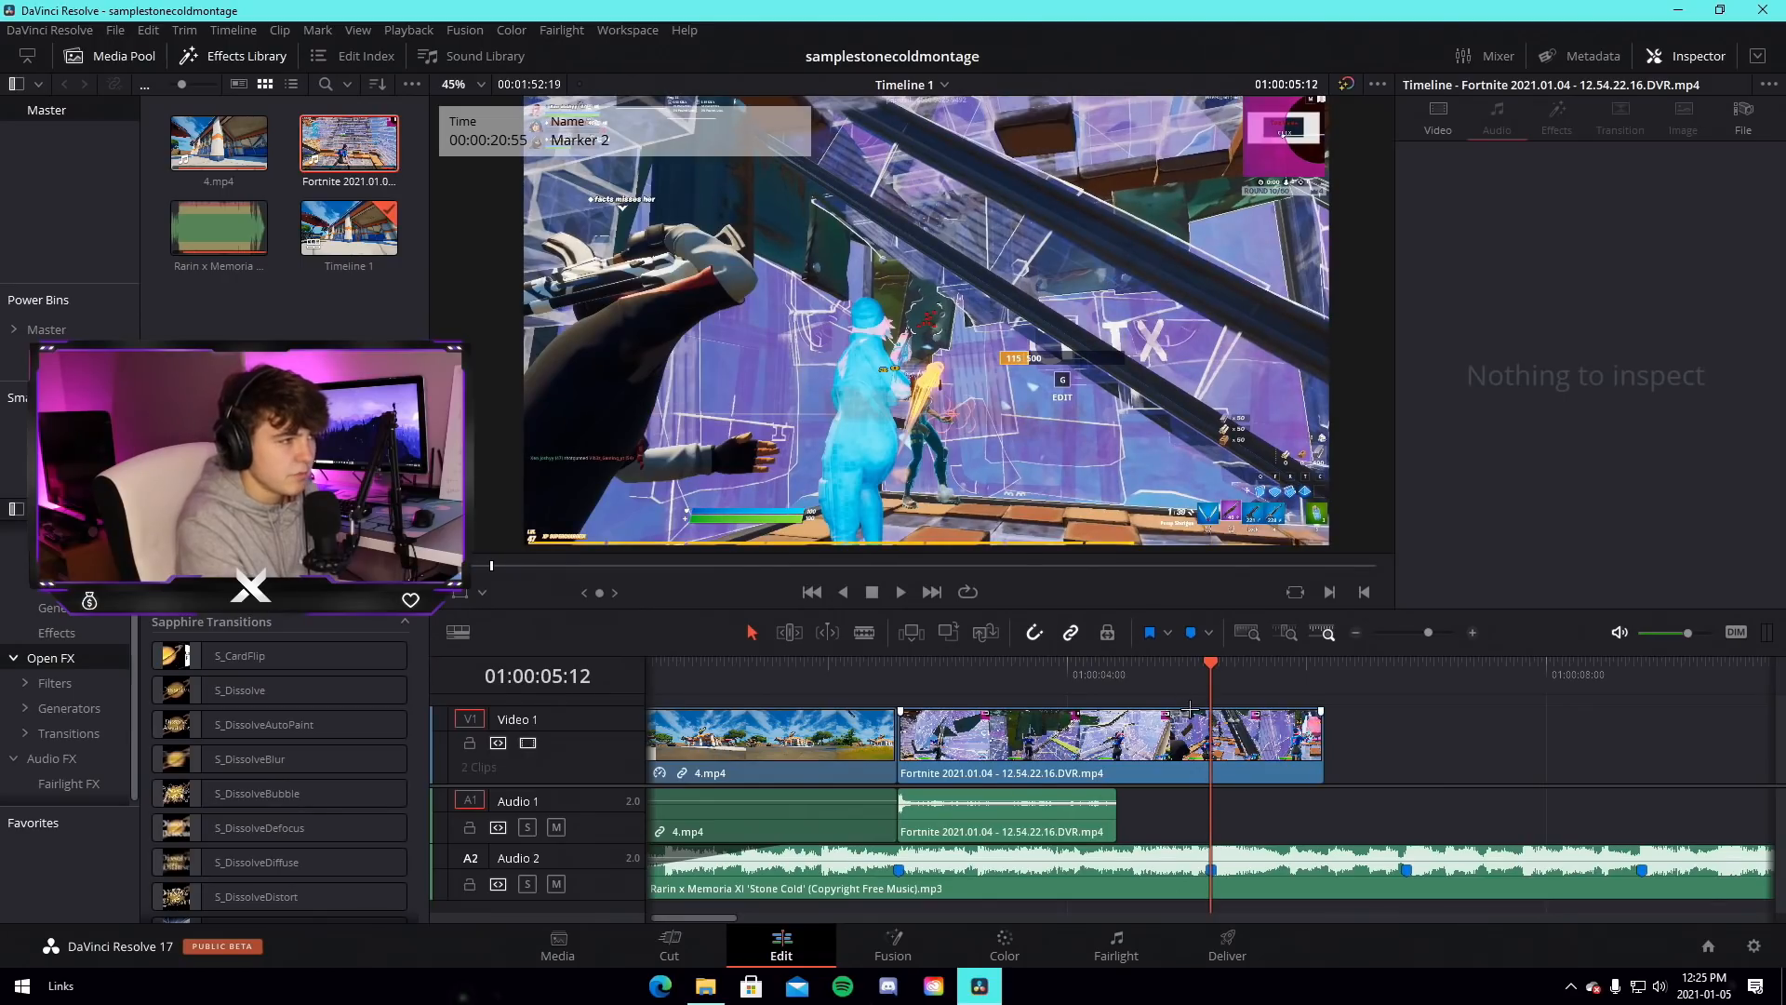
right_click(1291, 738)
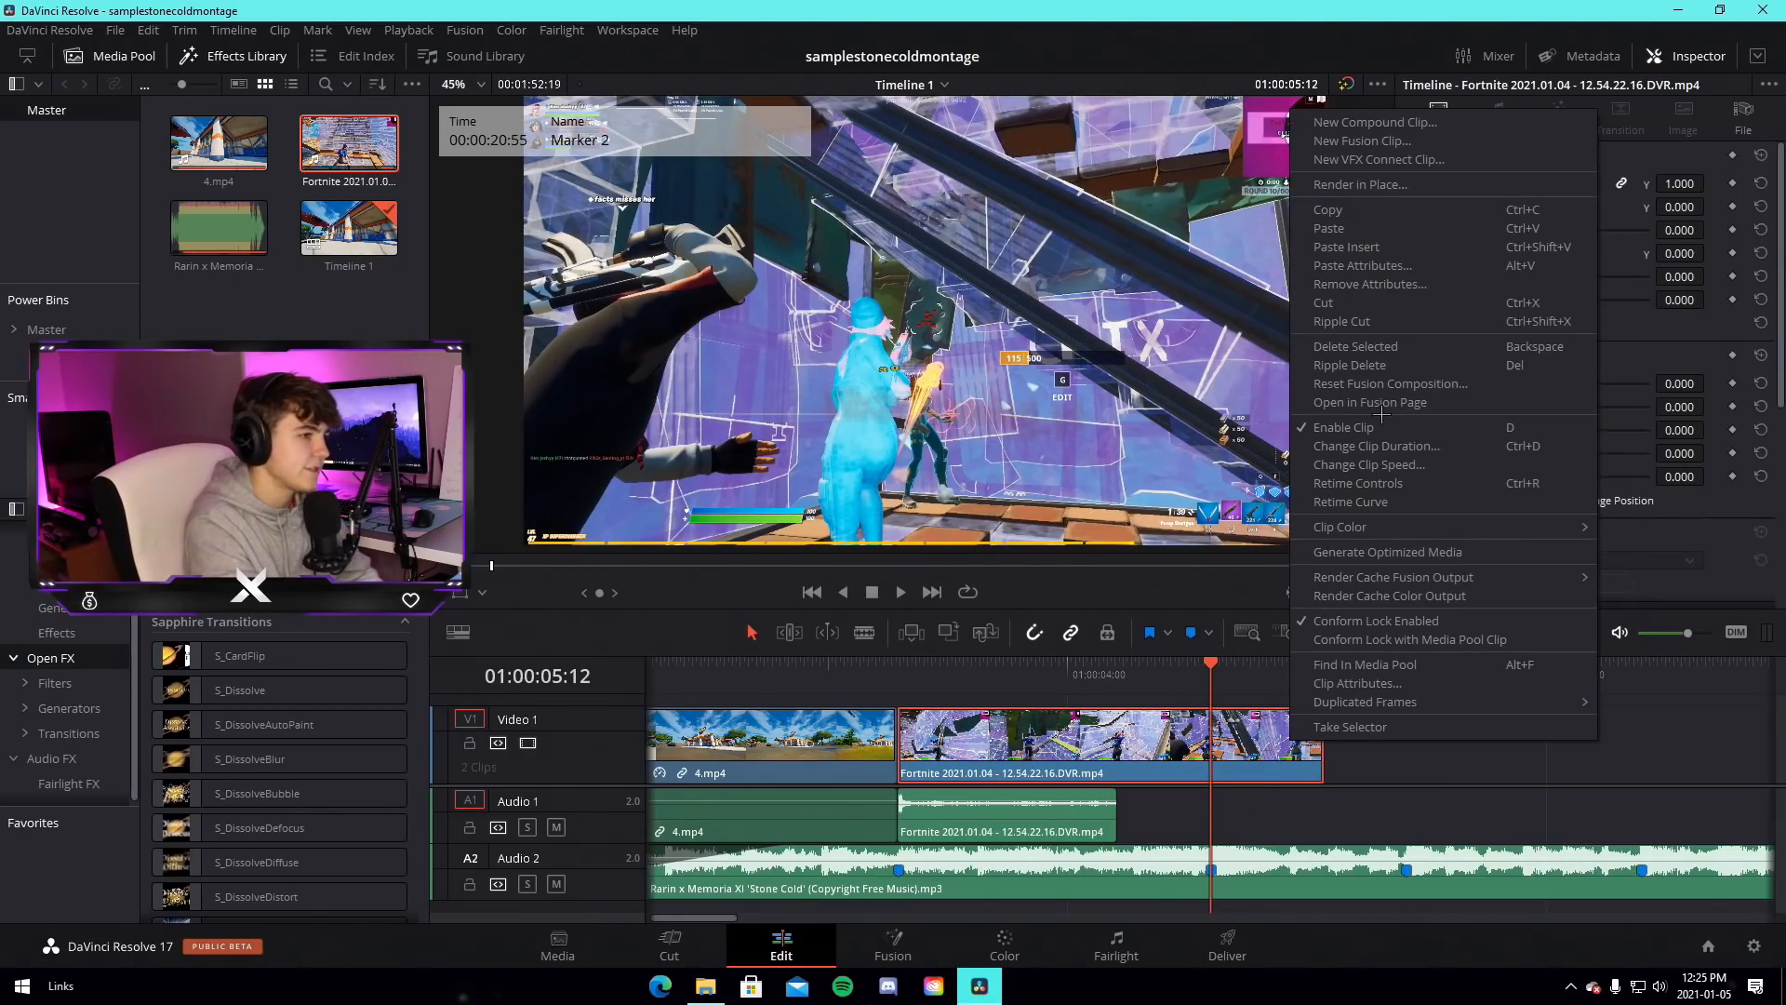
left_click(1374, 480)
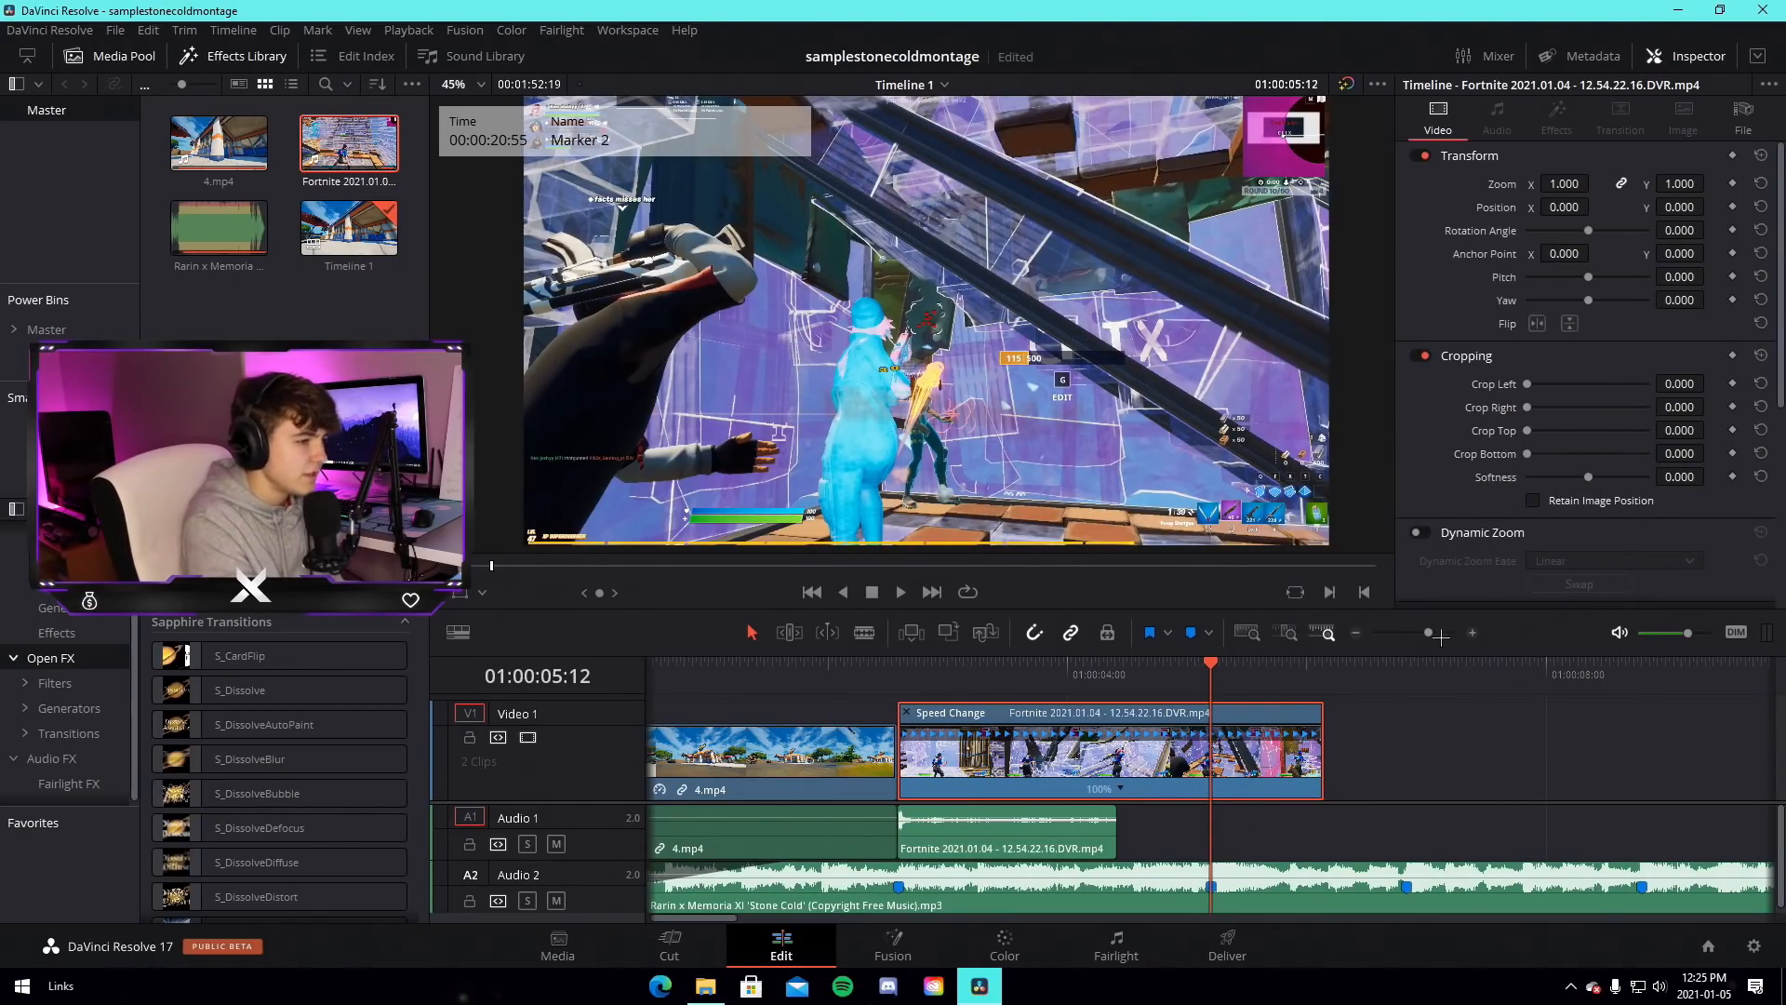
left_click_drag(1429, 633, 1434, 632)
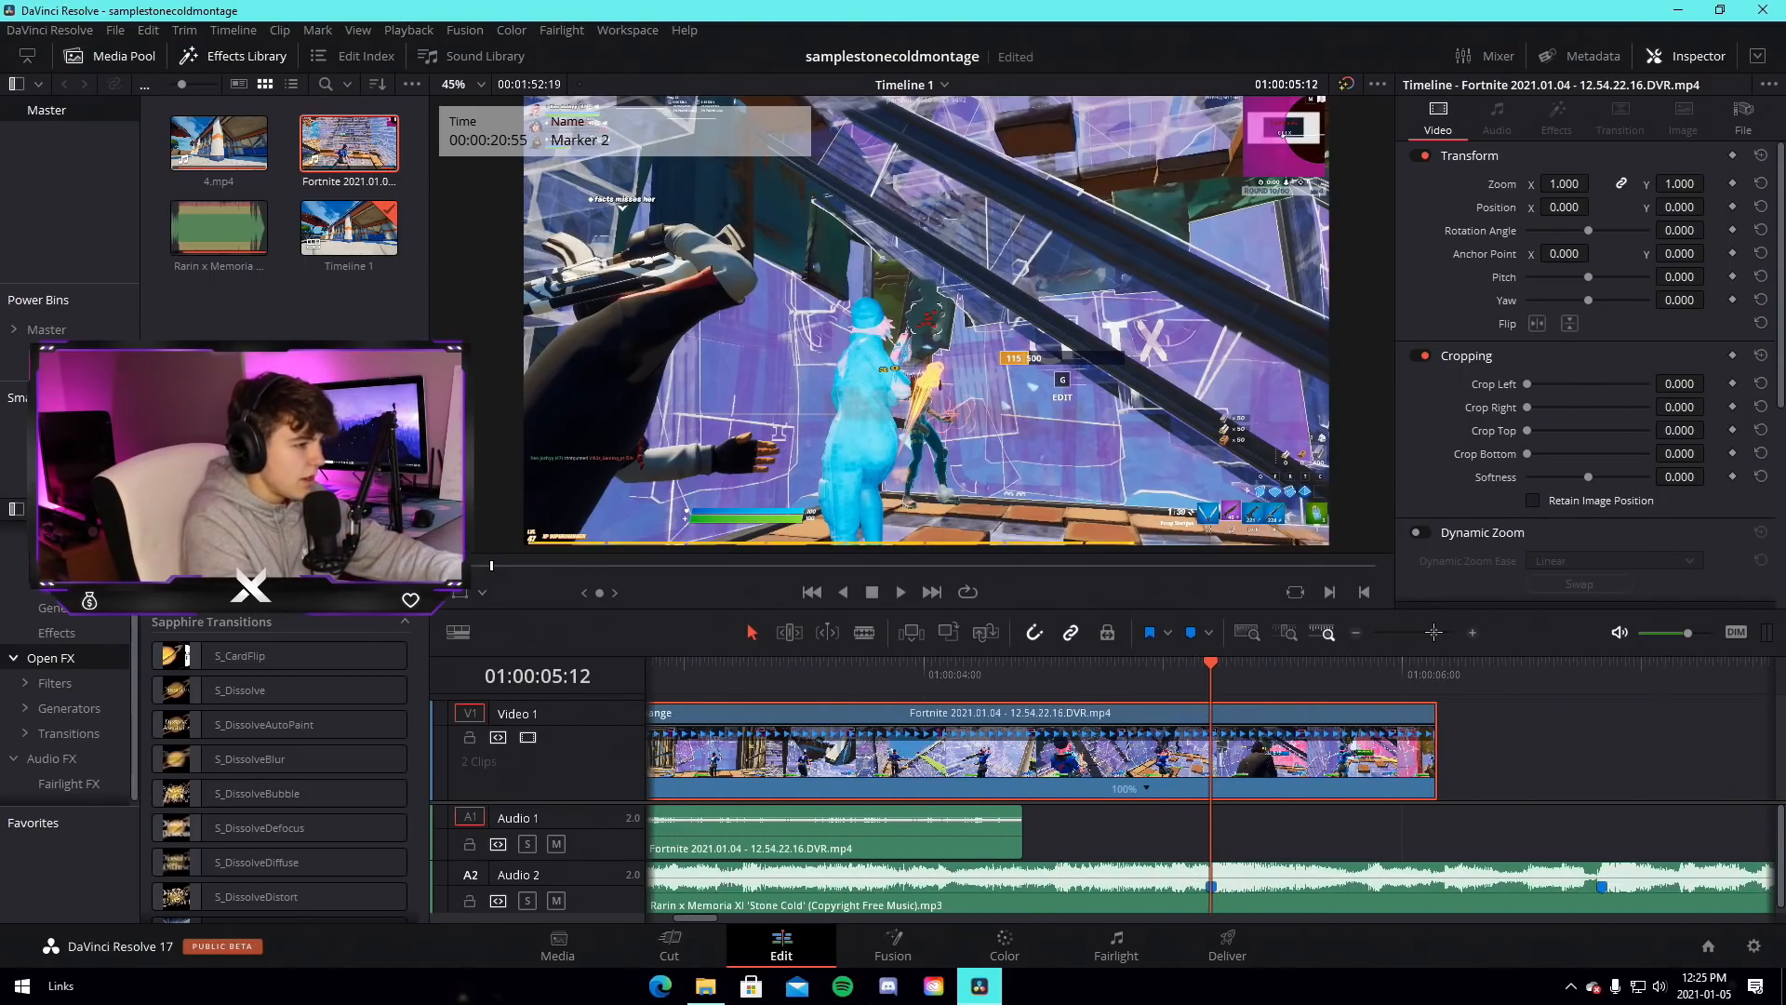
right_click(1146, 787)
right_click(1261, 758)
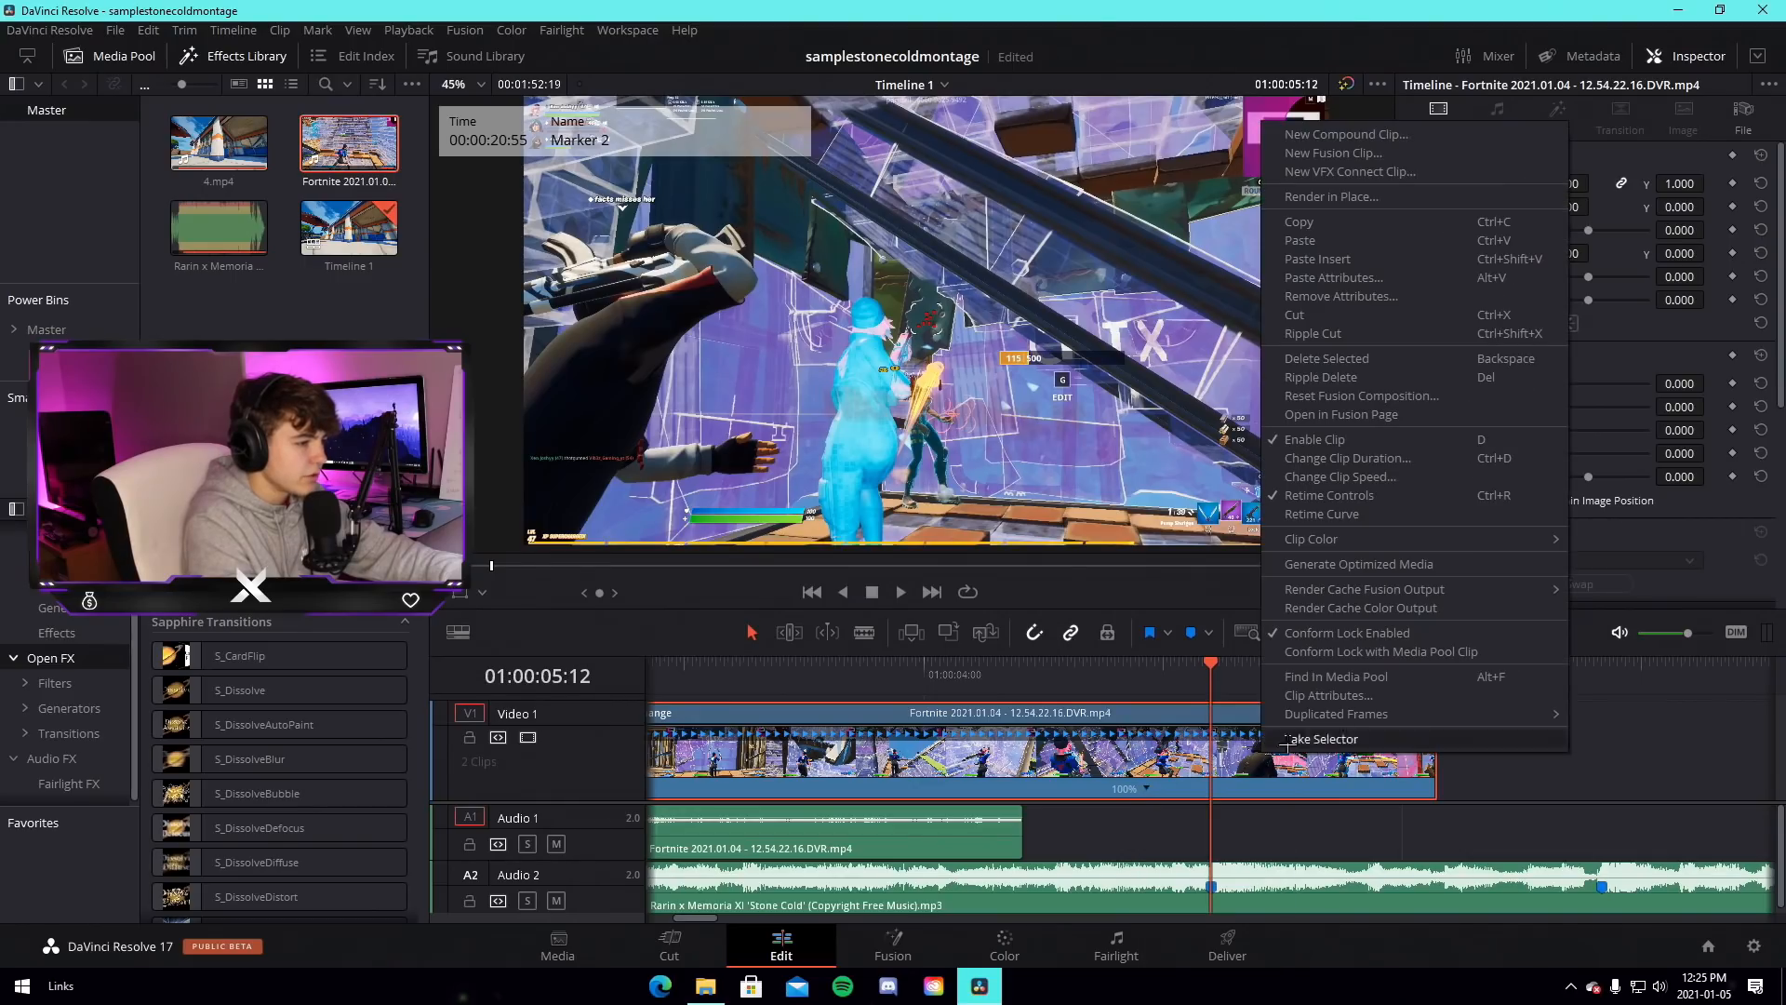
right_click(1157, 789)
left_click(1195, 689)
Add two more speed points to the gameplay clip before the shot, at 01:00:04:44 and 01:00:04:59
left_click_drag(1170, 671, 1100, 661)
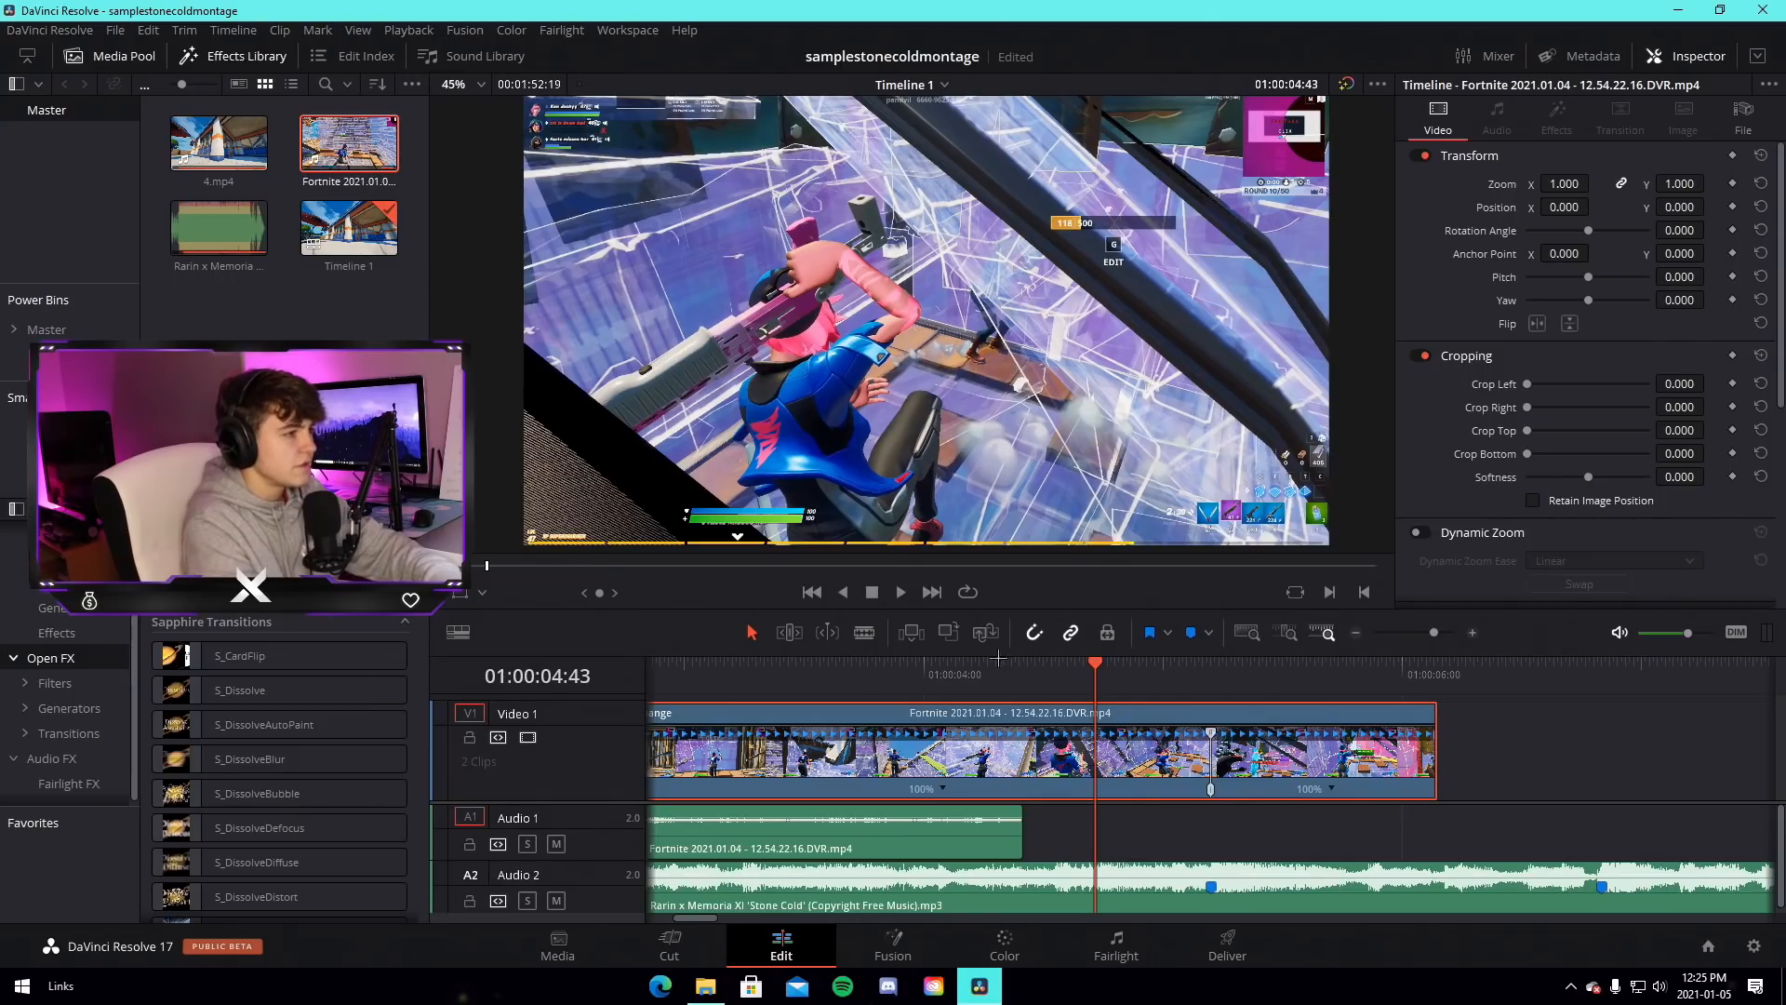
key("Right")
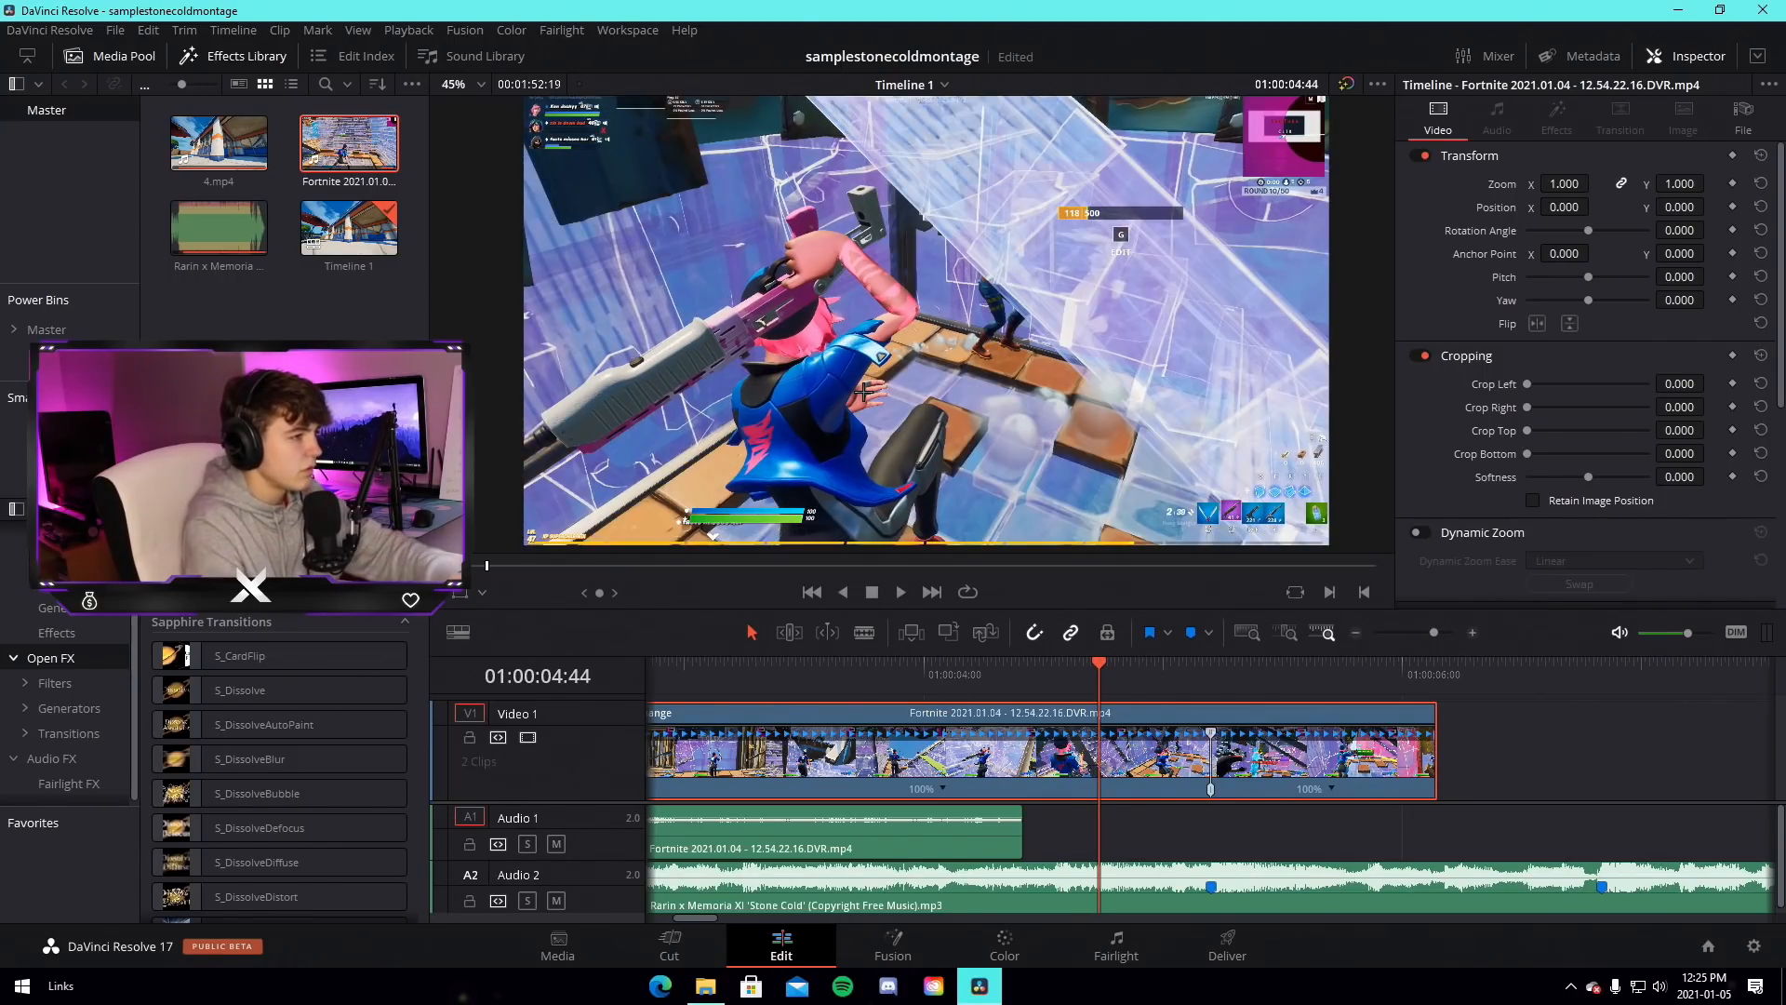
left_click(933, 788)
left_click(967, 804)
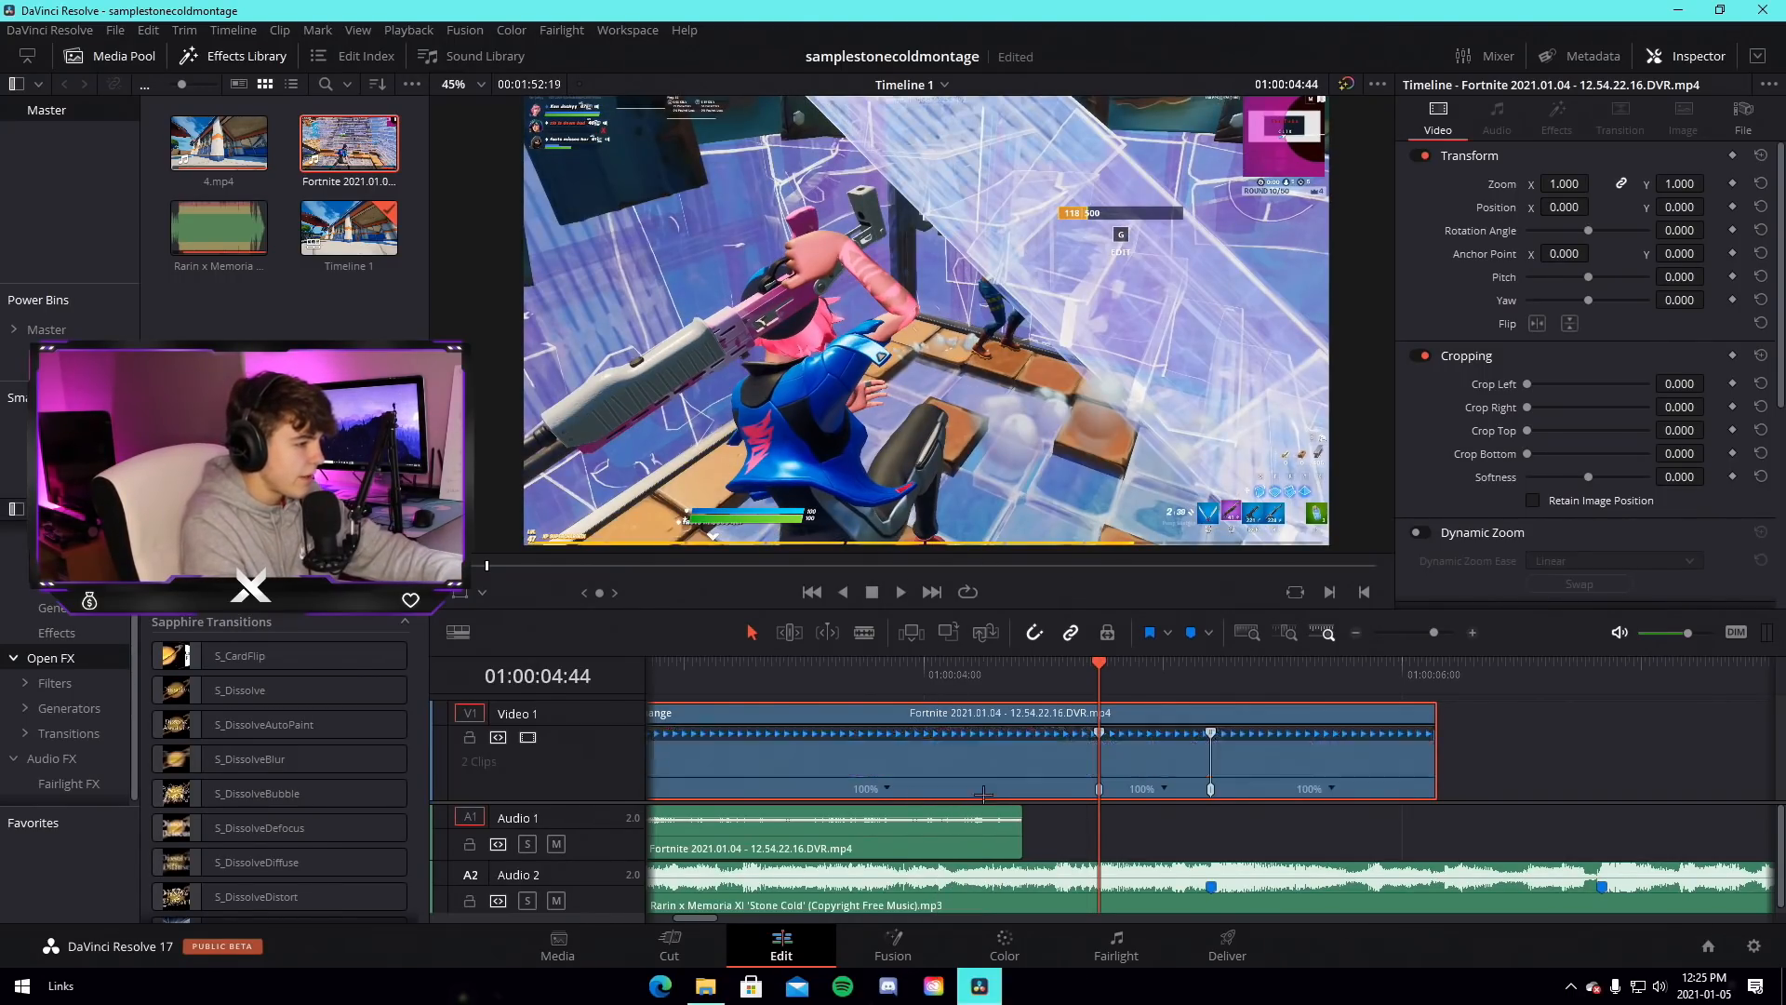
left_click_drag(1145, 671, 1158, 679)
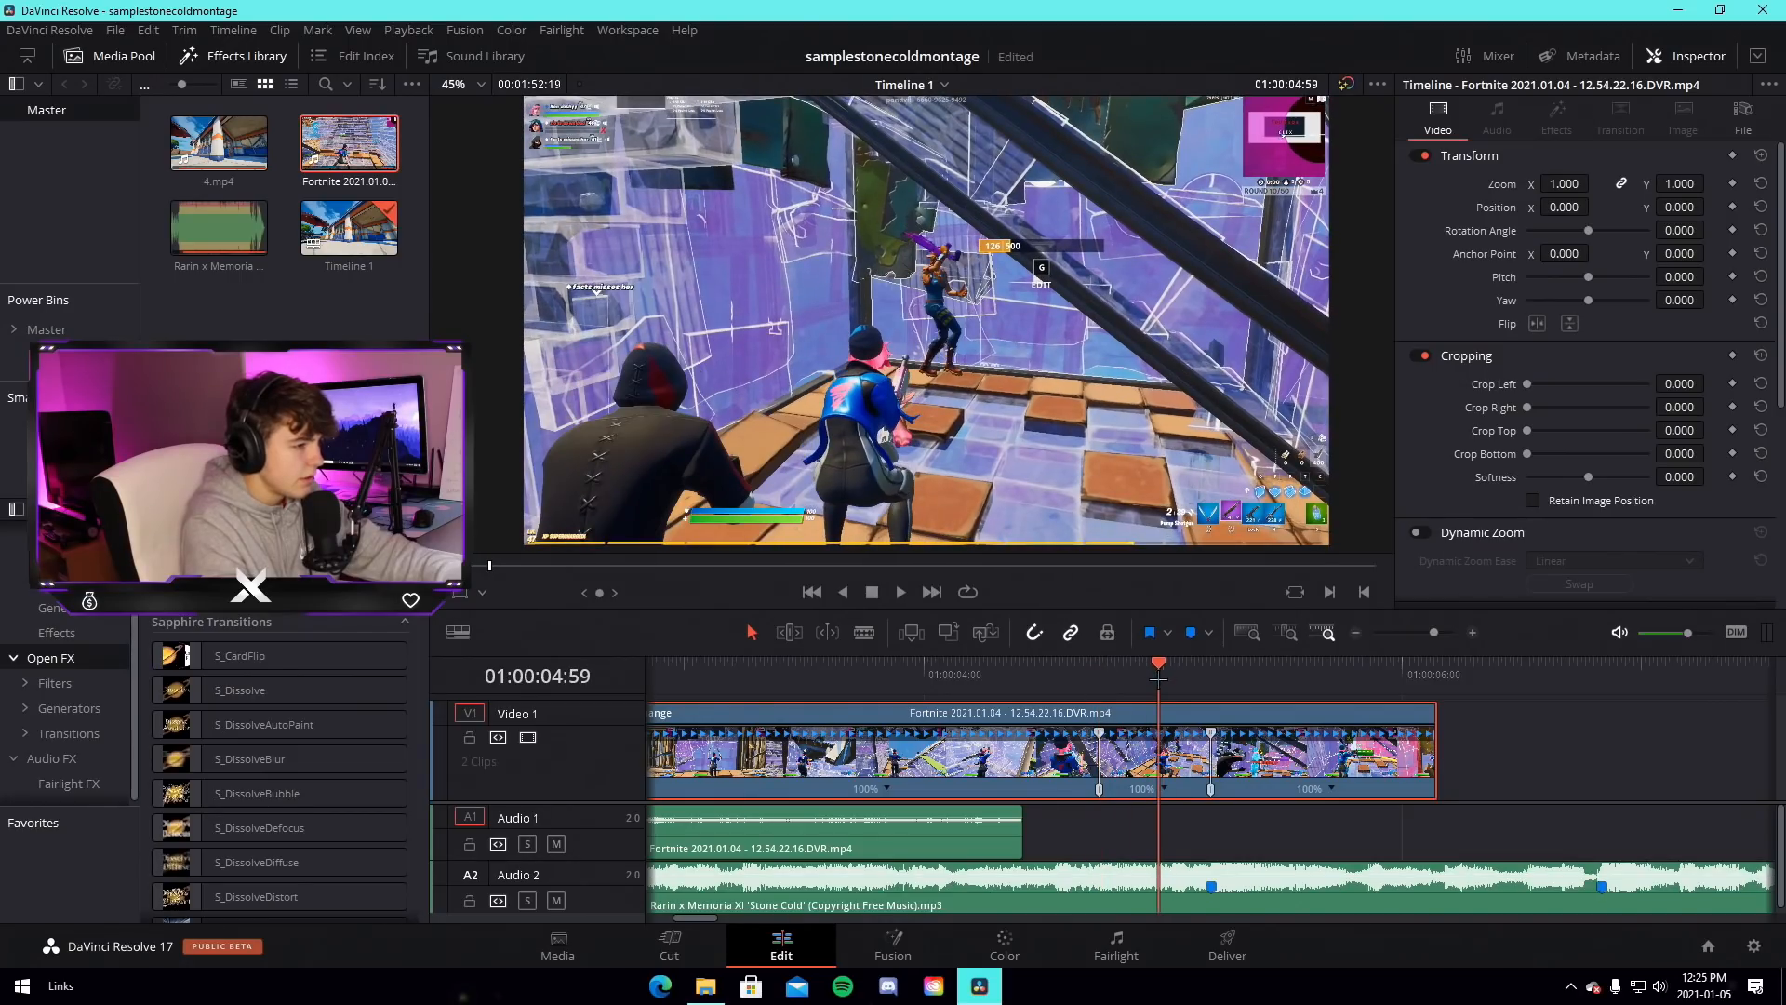
left_click(1164, 787)
left_click(1194, 804)
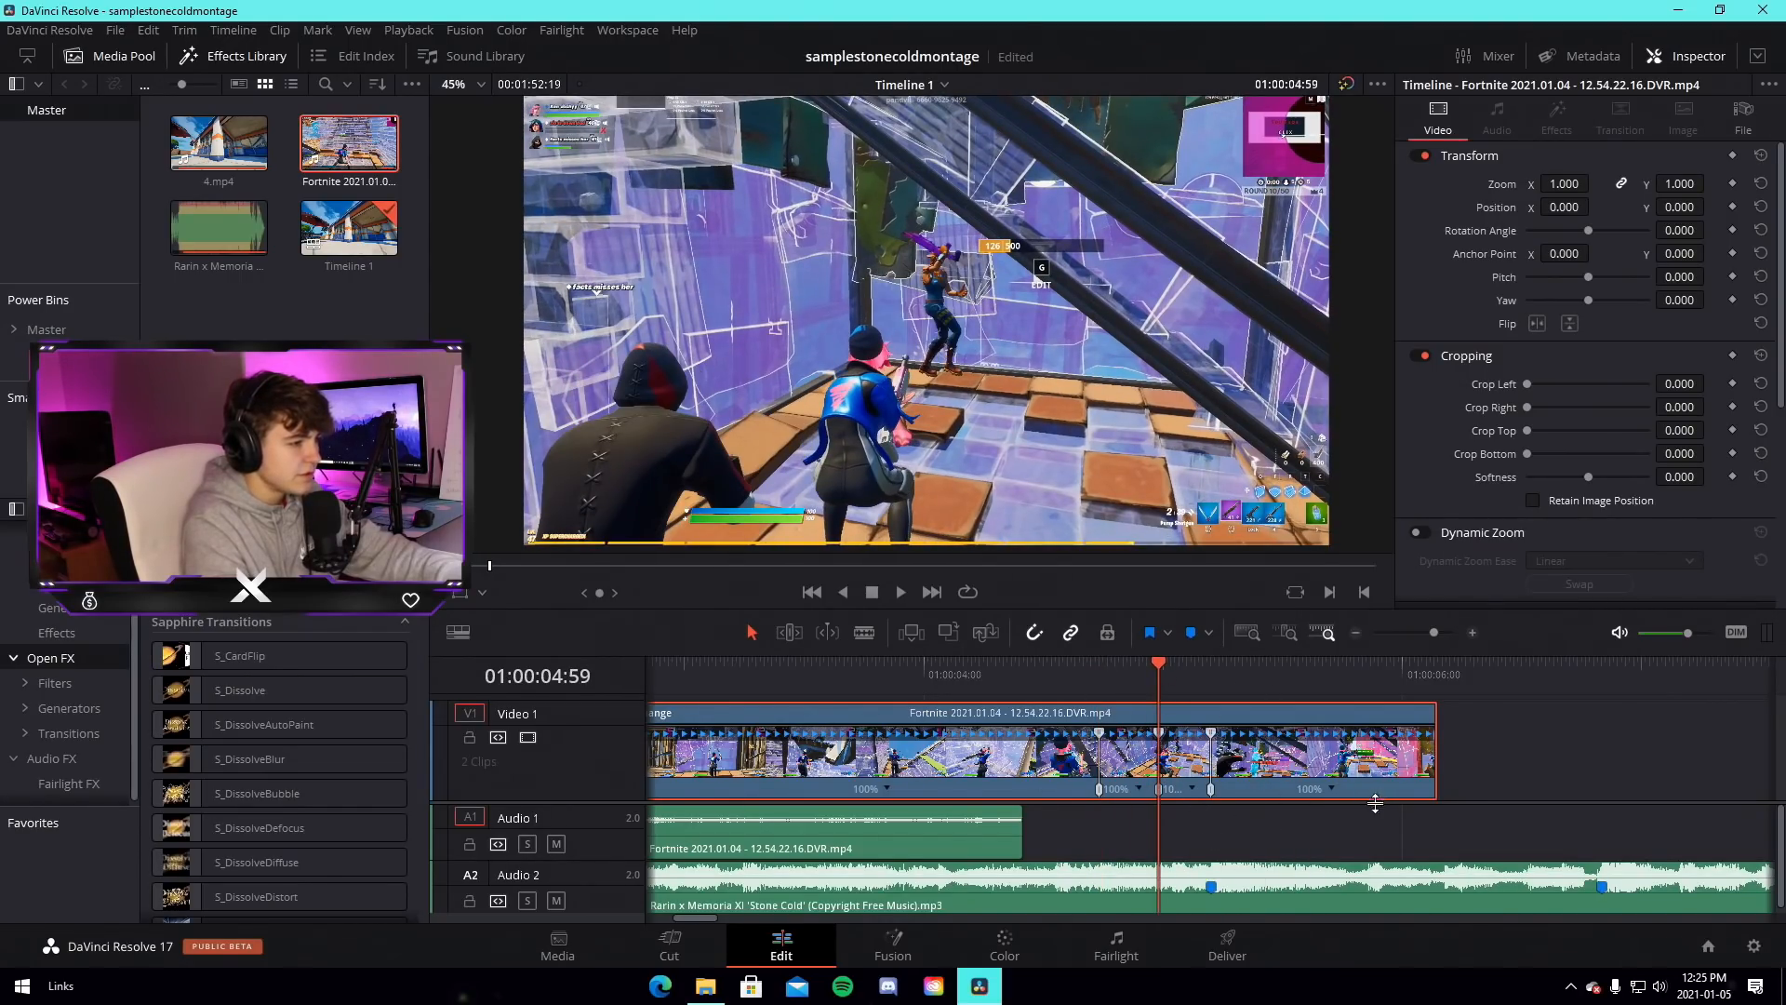
Set the segment after the 01:00:05:12 speed point and the segment between 01:00:04:44 and 01:00:04:59 to 50% speed
left_click(1332, 788)
mouse_move(1386, 846)
left_click(1507, 847)
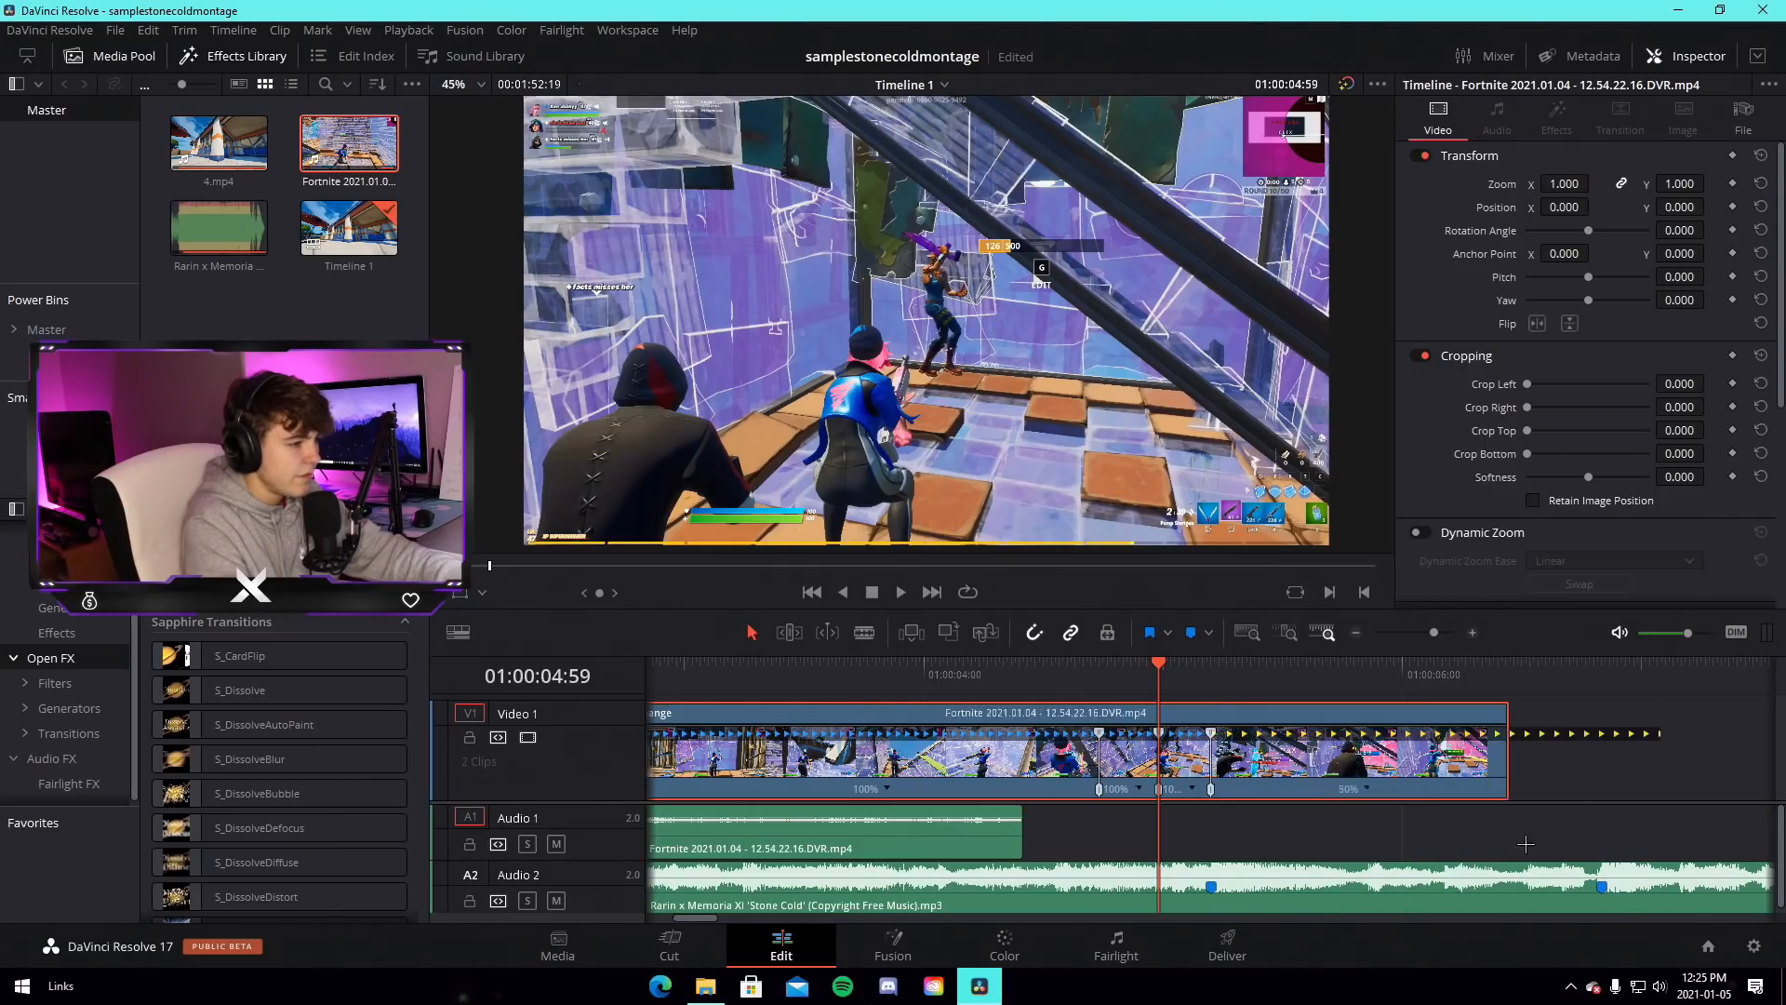
left_click(1142, 788)
mouse_move(1210, 847)
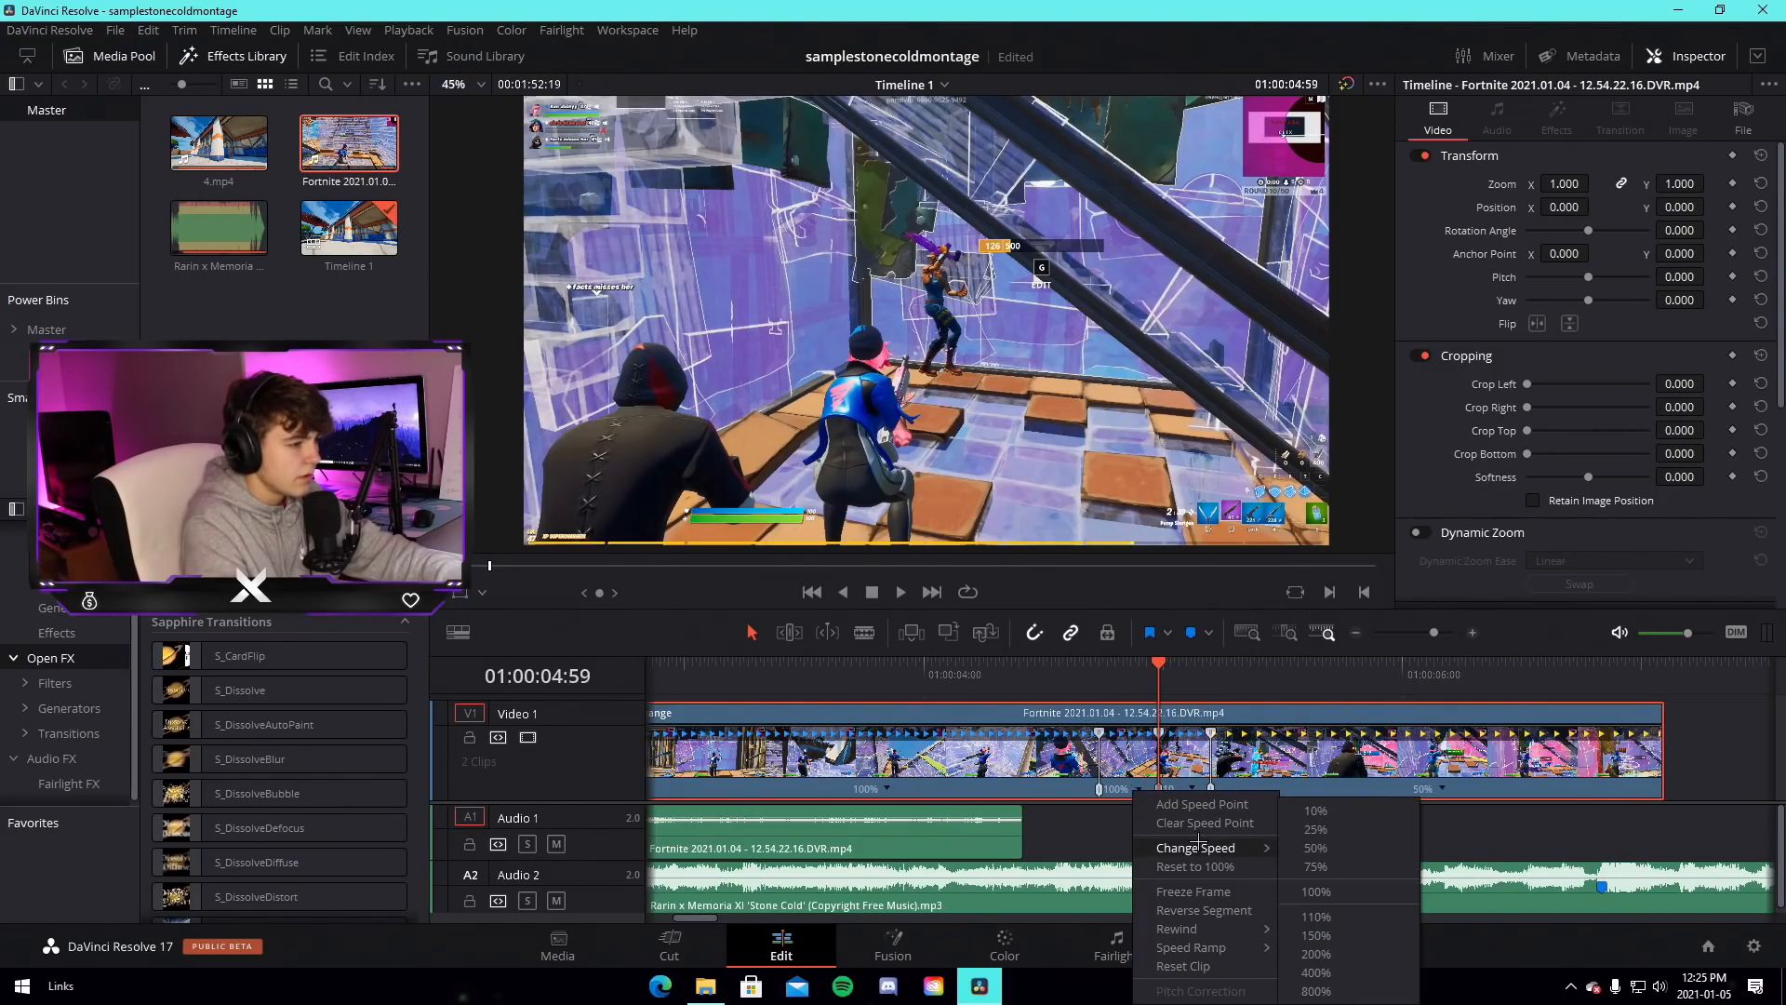
left_click(1324, 848)
Set the short segment before the shot to 200% speed and shift its starting speed point so the shot lands at 01:00:05:12
left_click(1252, 788)
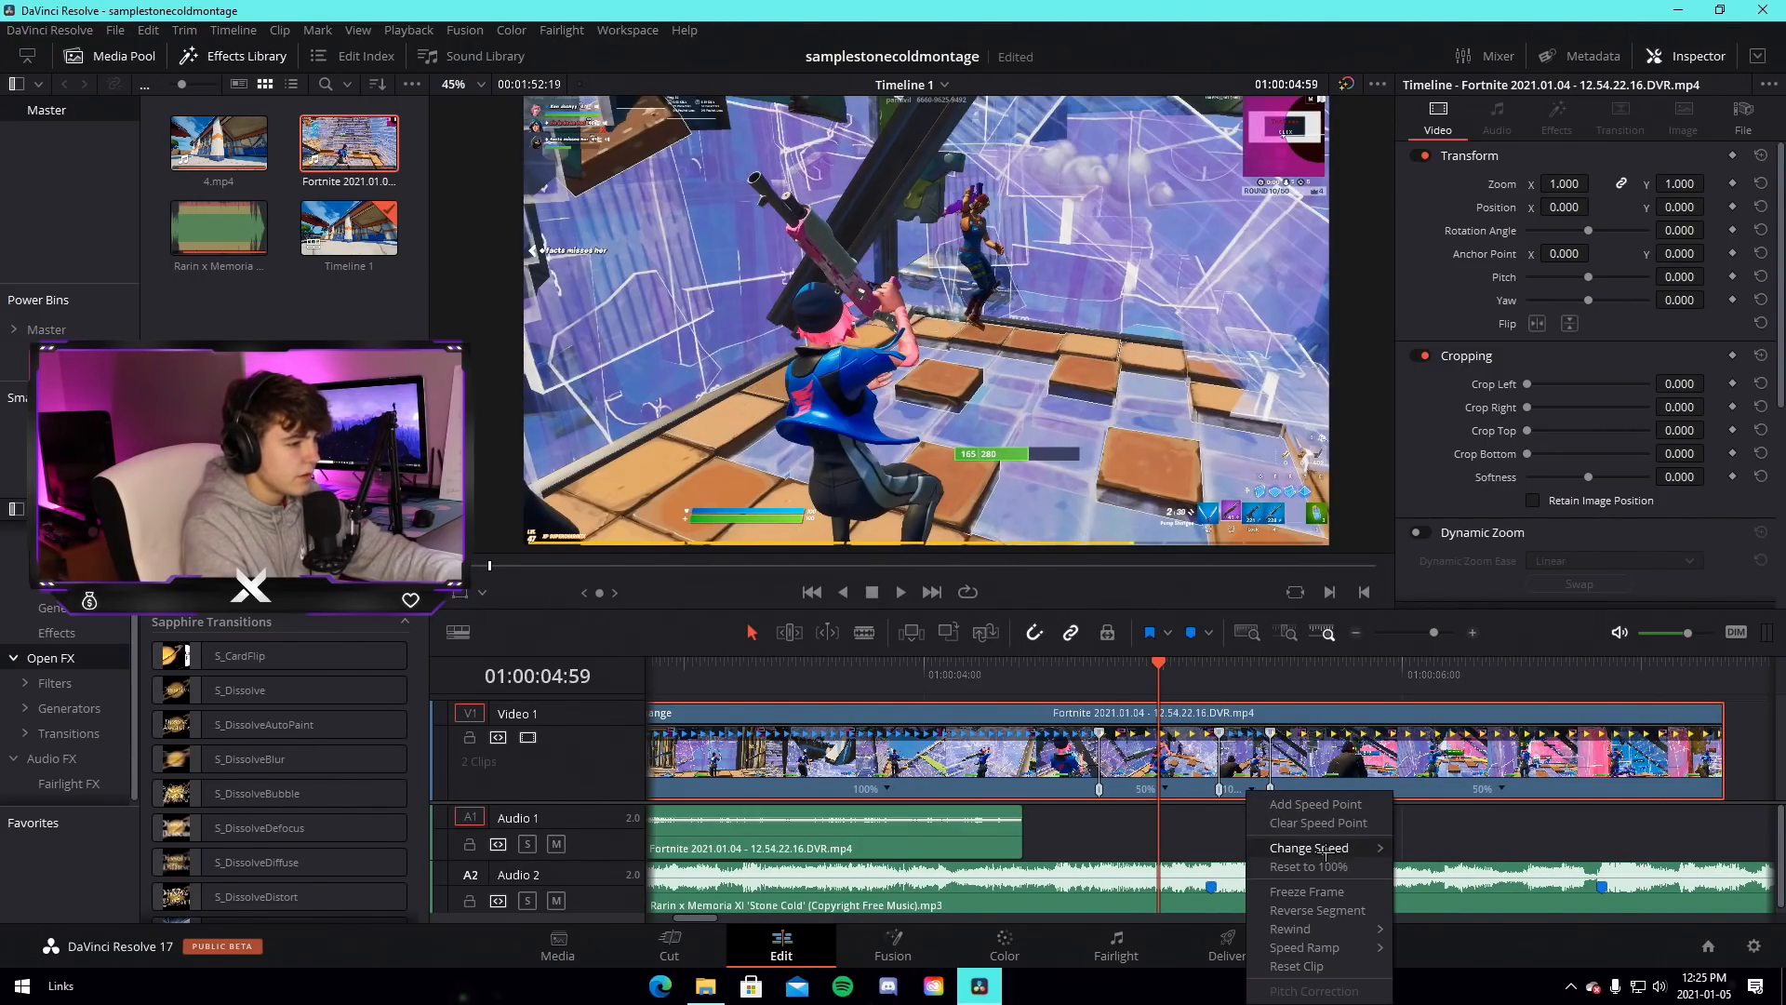
mouse_move(1324, 851)
left_click(1447, 946)
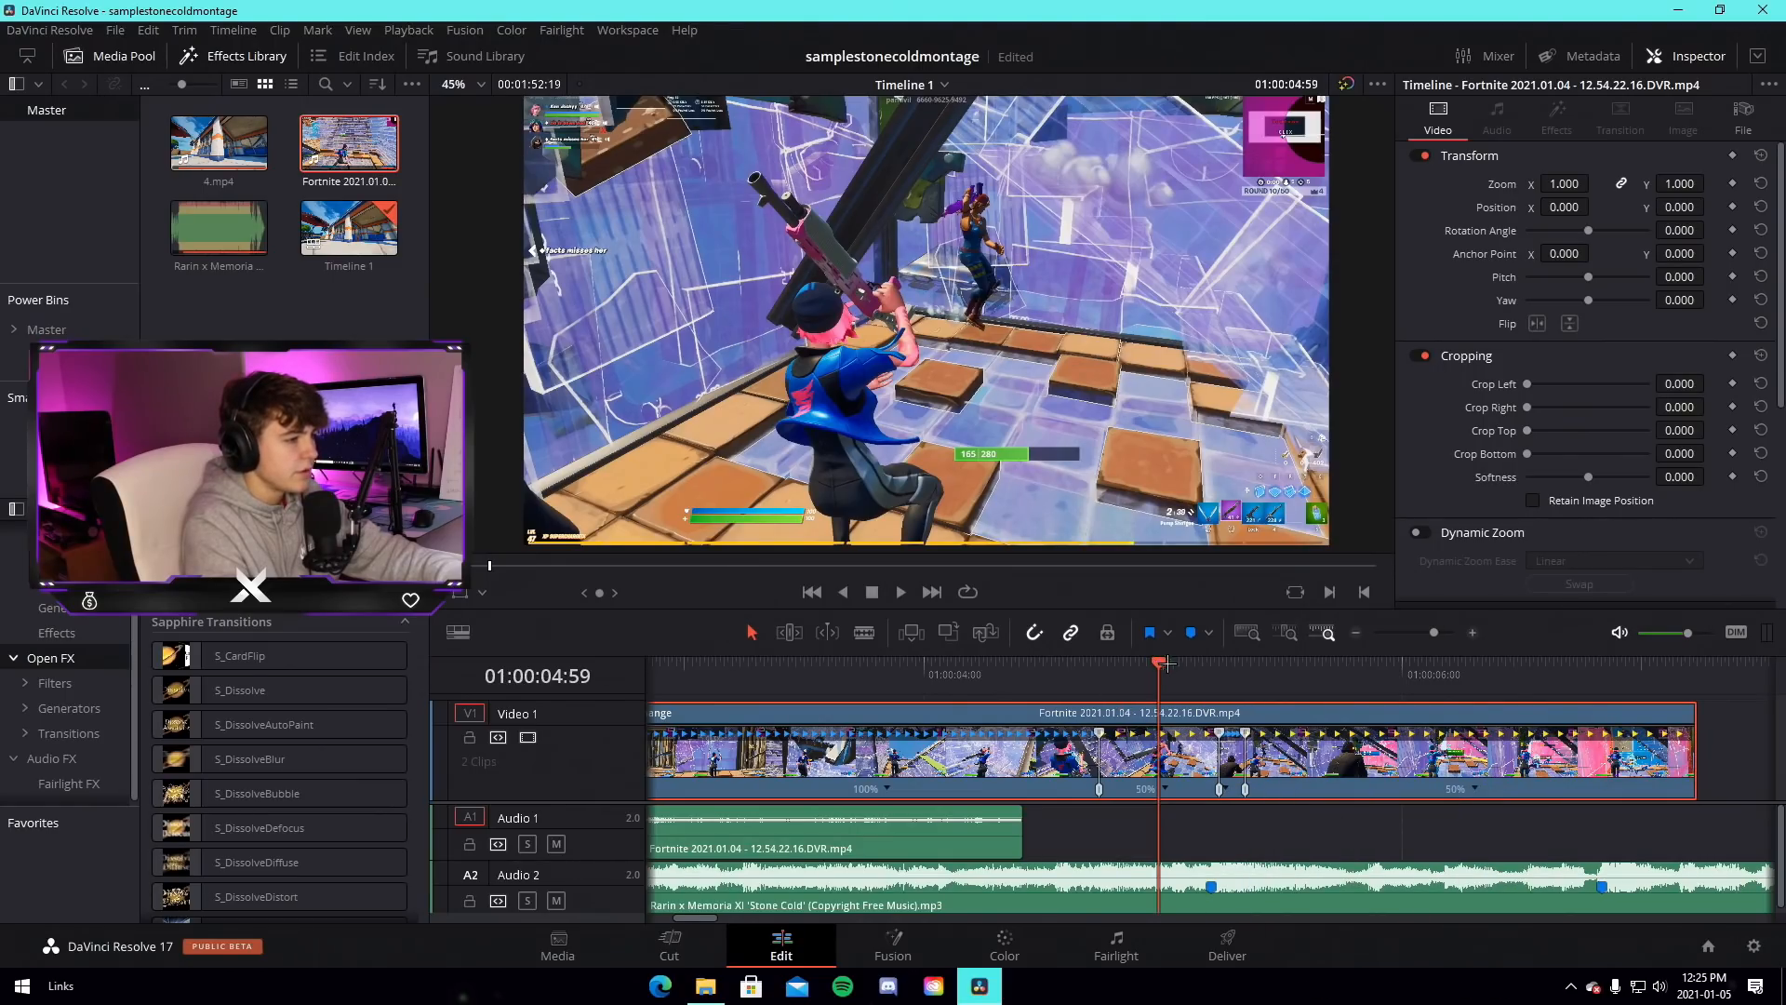
mouse_move(1167, 663)
left_mouse_down()
mouse_move(1221, 744)
mouse_move(1173, 789)
left_mouse_up()
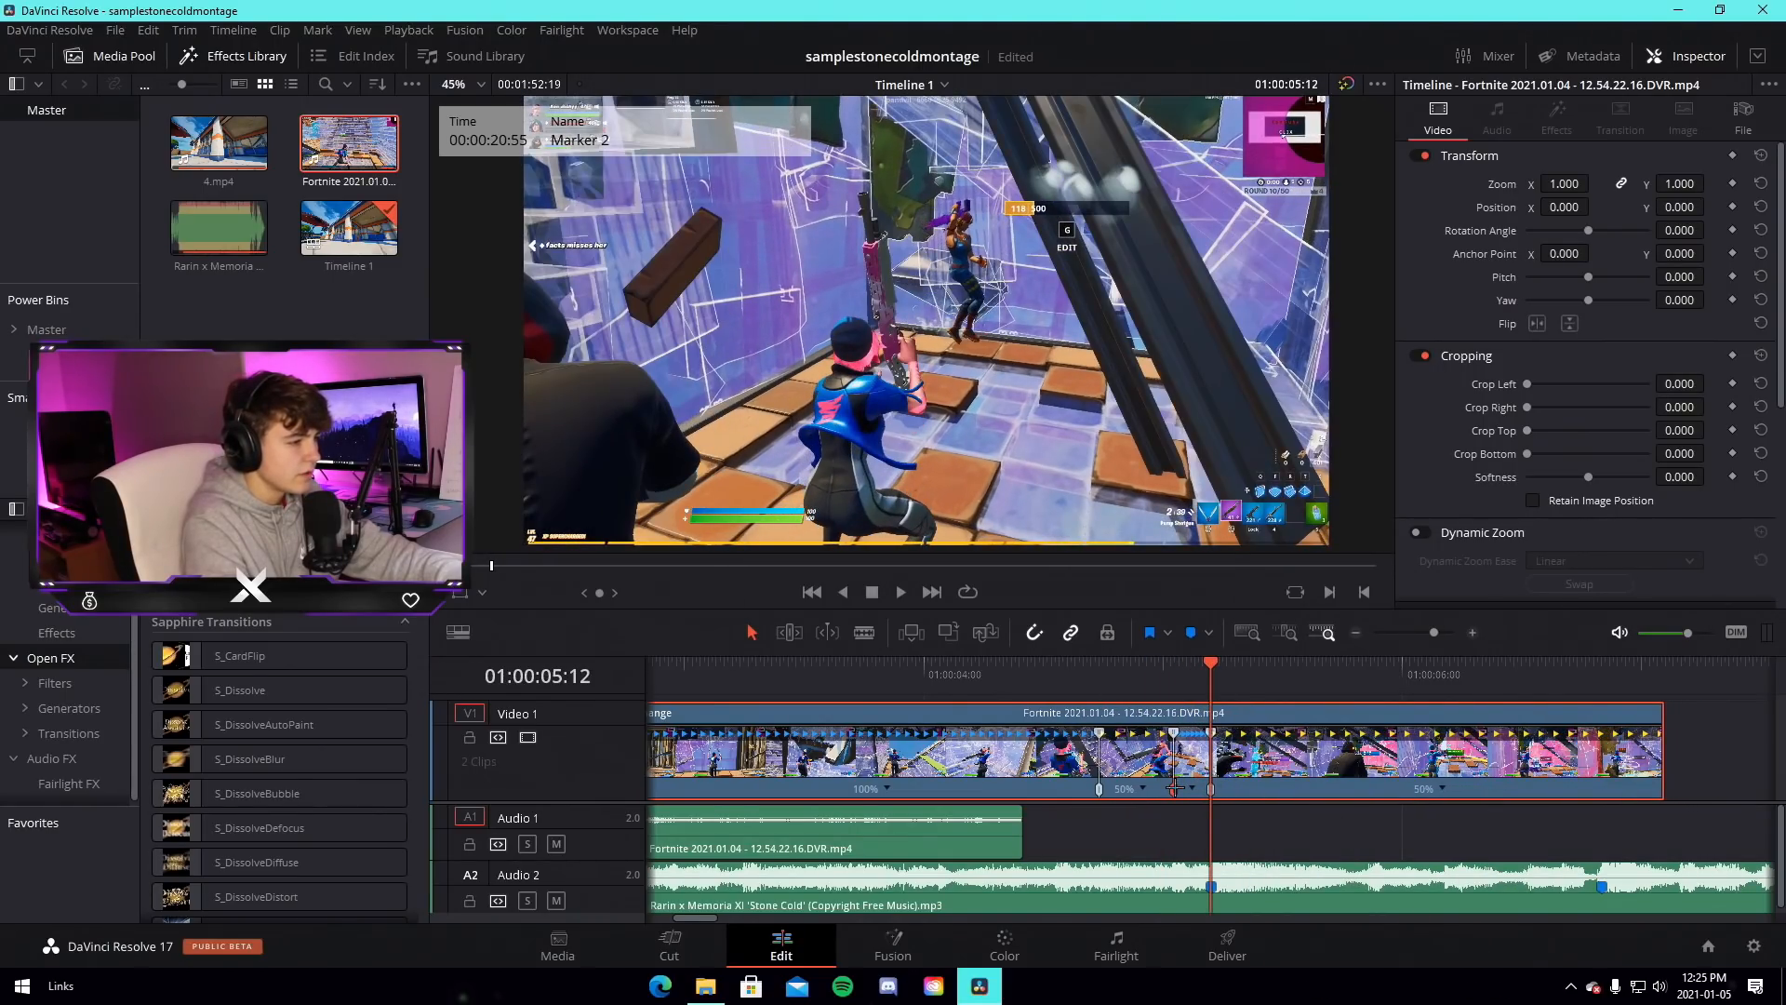
Trim the end of the gameplay clip to about 01:00:06:00 and replay the retimed section
left_click_drag(1658, 753, 1400, 752)
left_click_drag(1211, 667, 763, 693)
key("space")
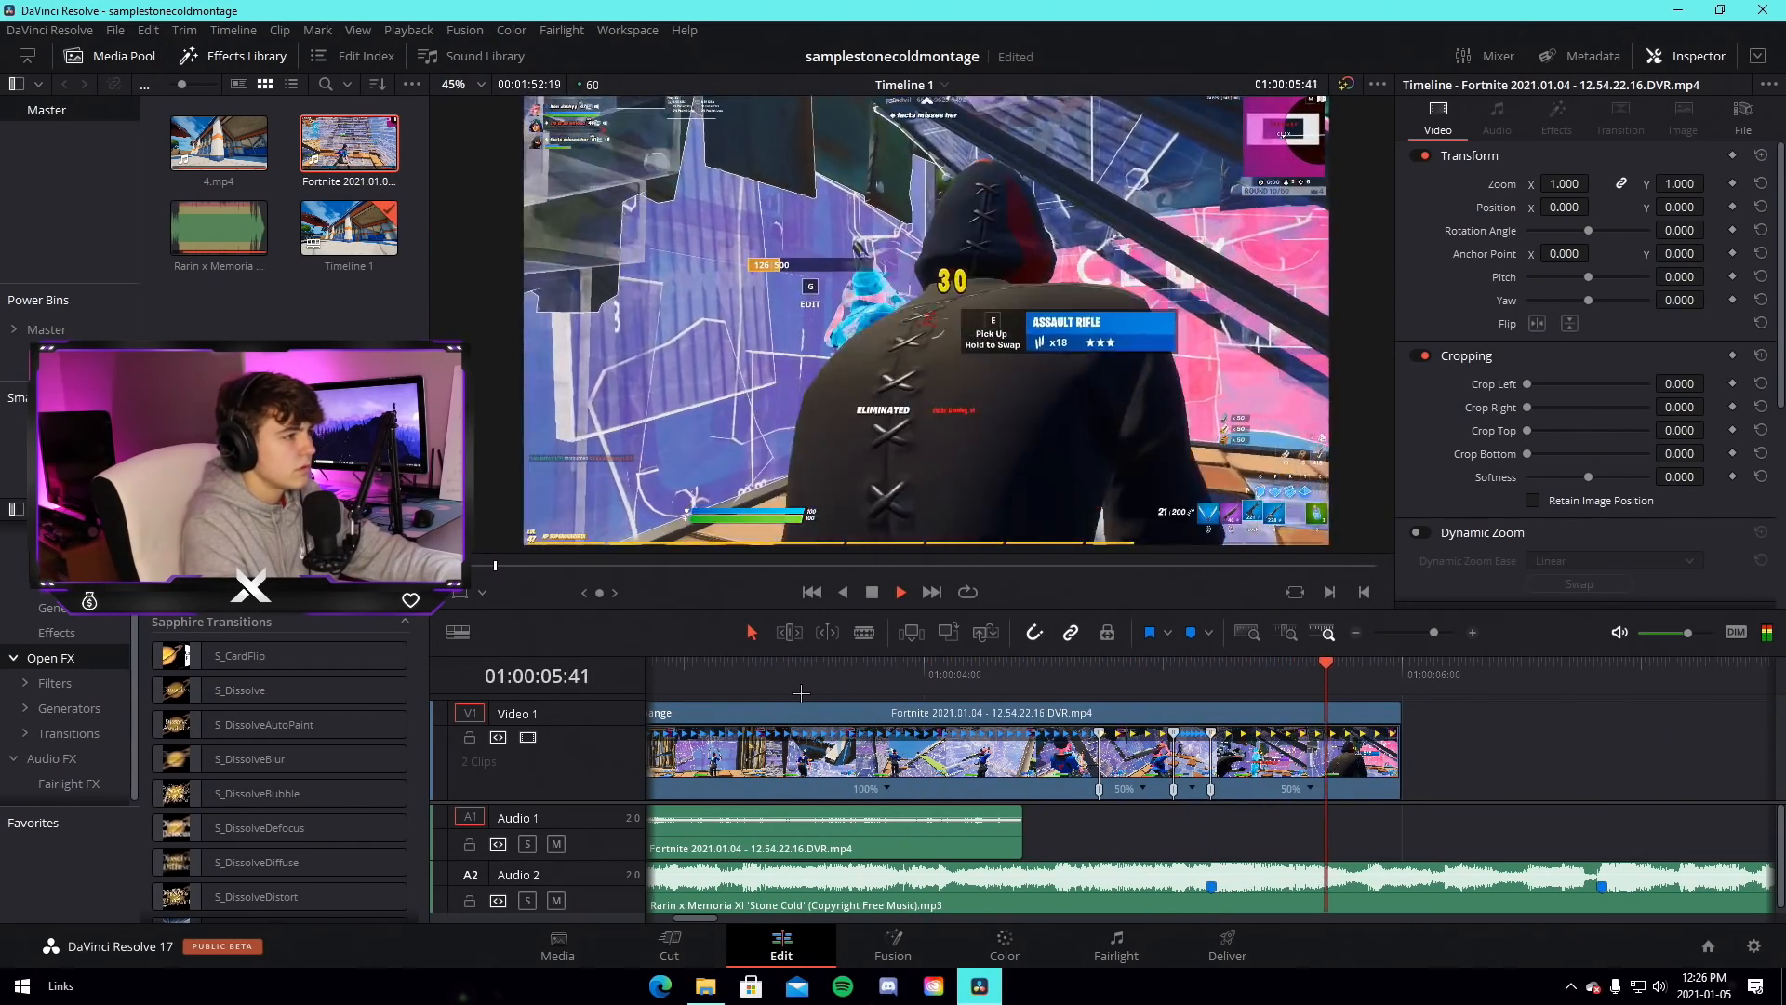
key("space")
left_click(1064, 681)
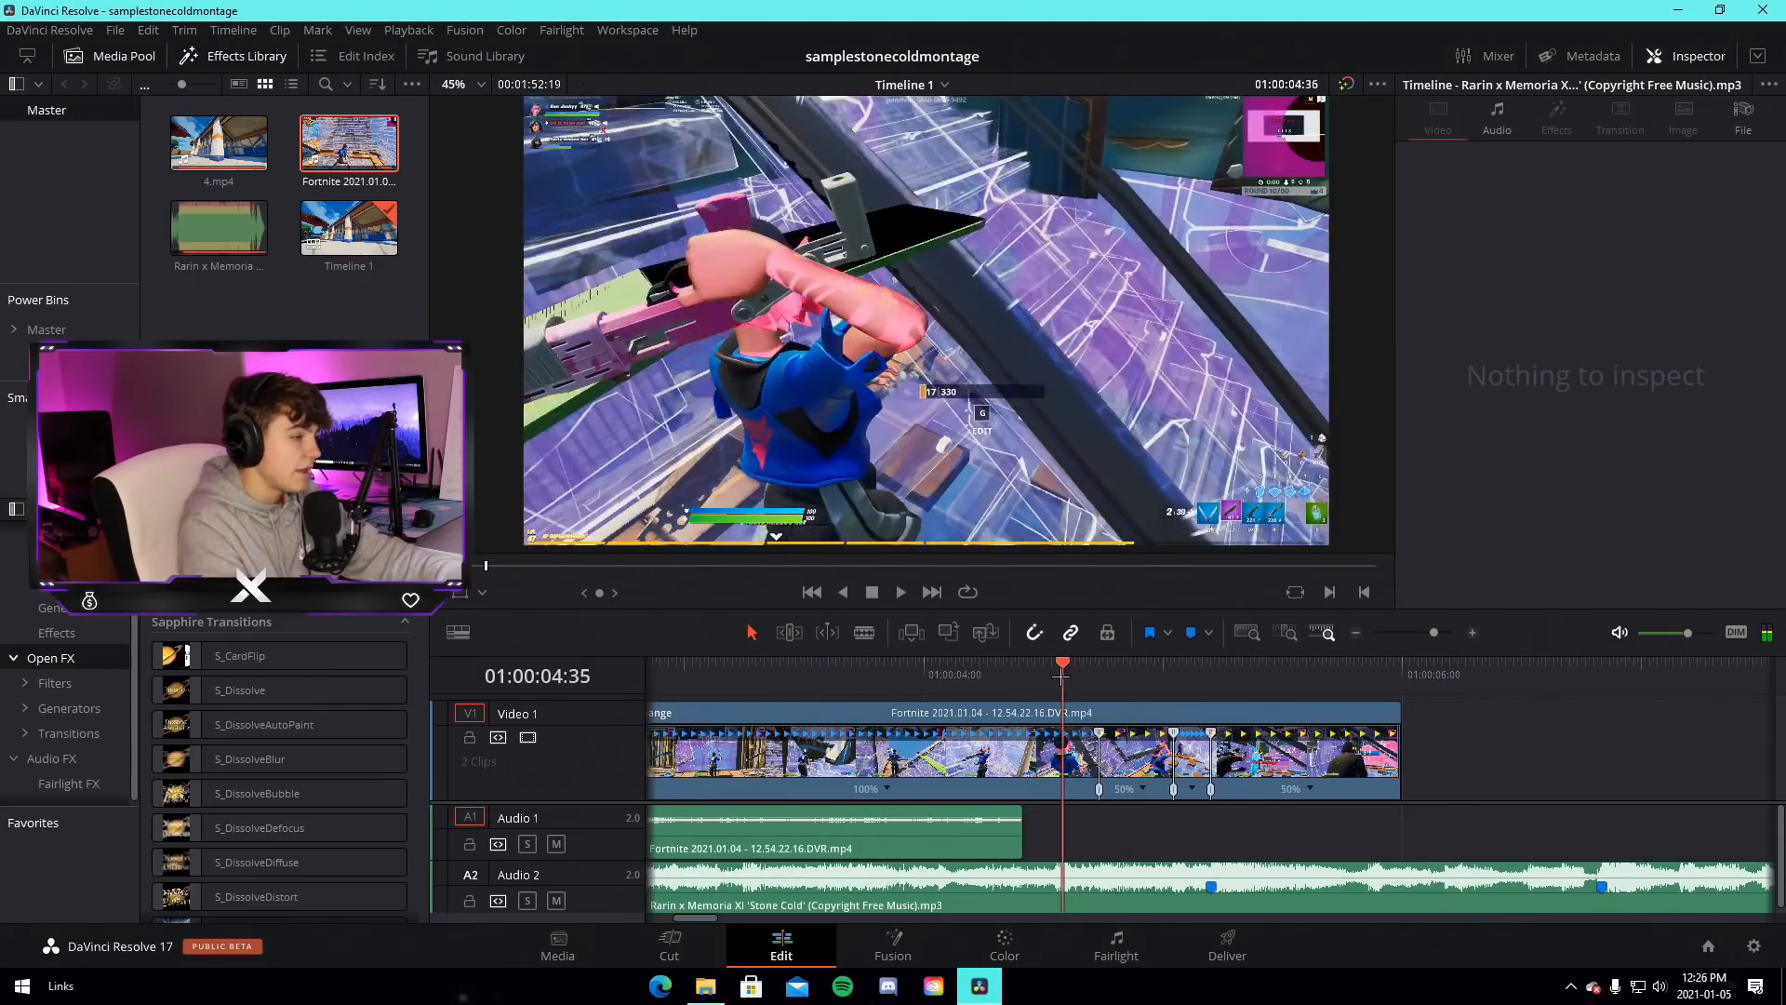
key("space")
key("space")
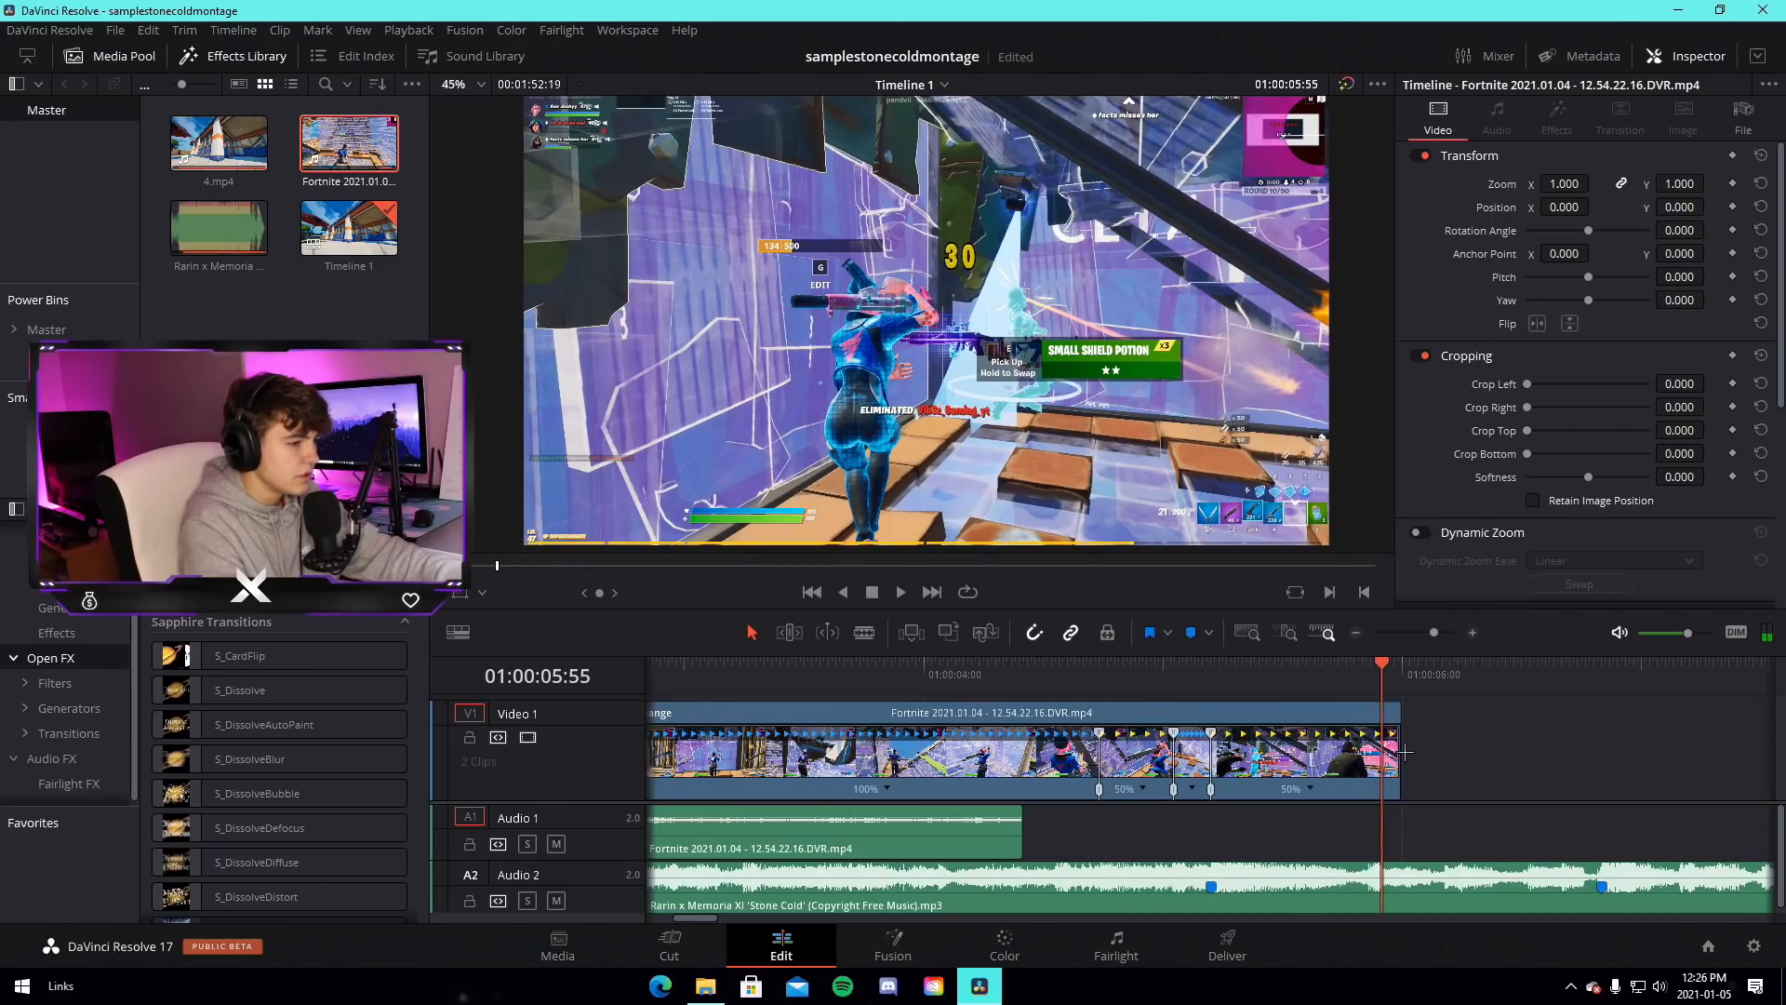
Extend the gameplay clip's end to the marker at 01:00:06:50 and add a speed point at 01:00:06:01
left_click_drag(1395, 750, 1599, 751)
left_click(1406, 674)
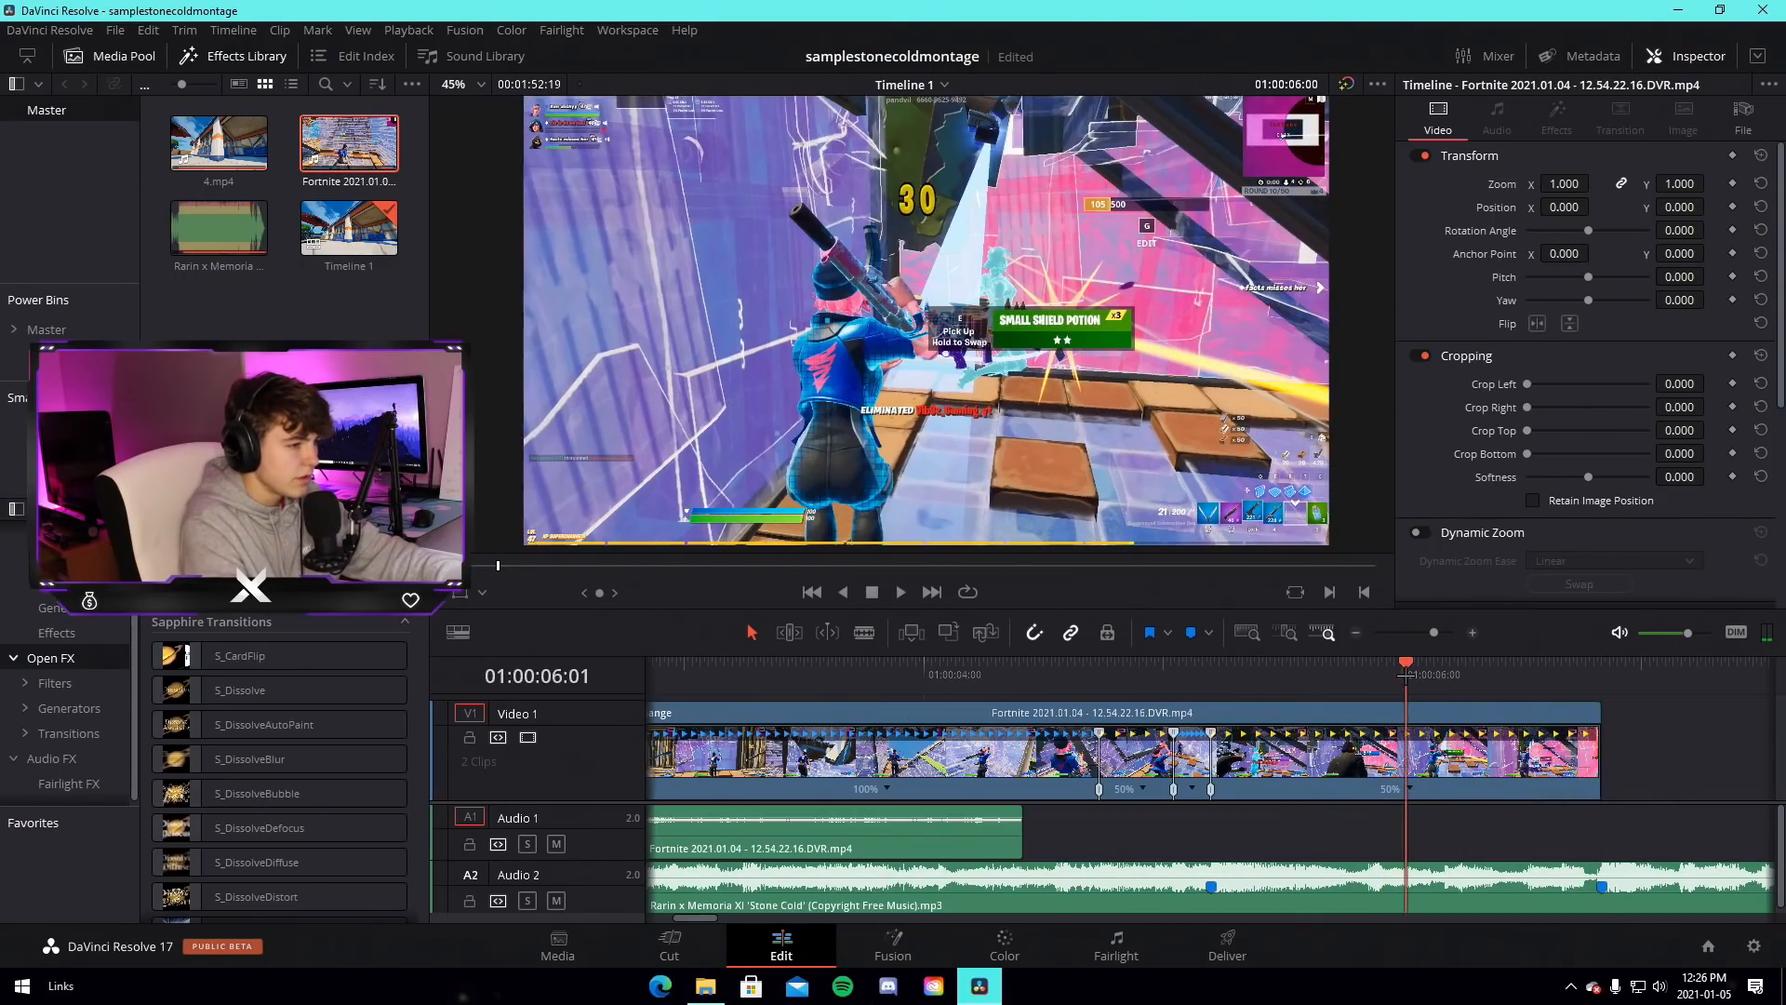
right_click(1415, 786)
left_click(1479, 800)
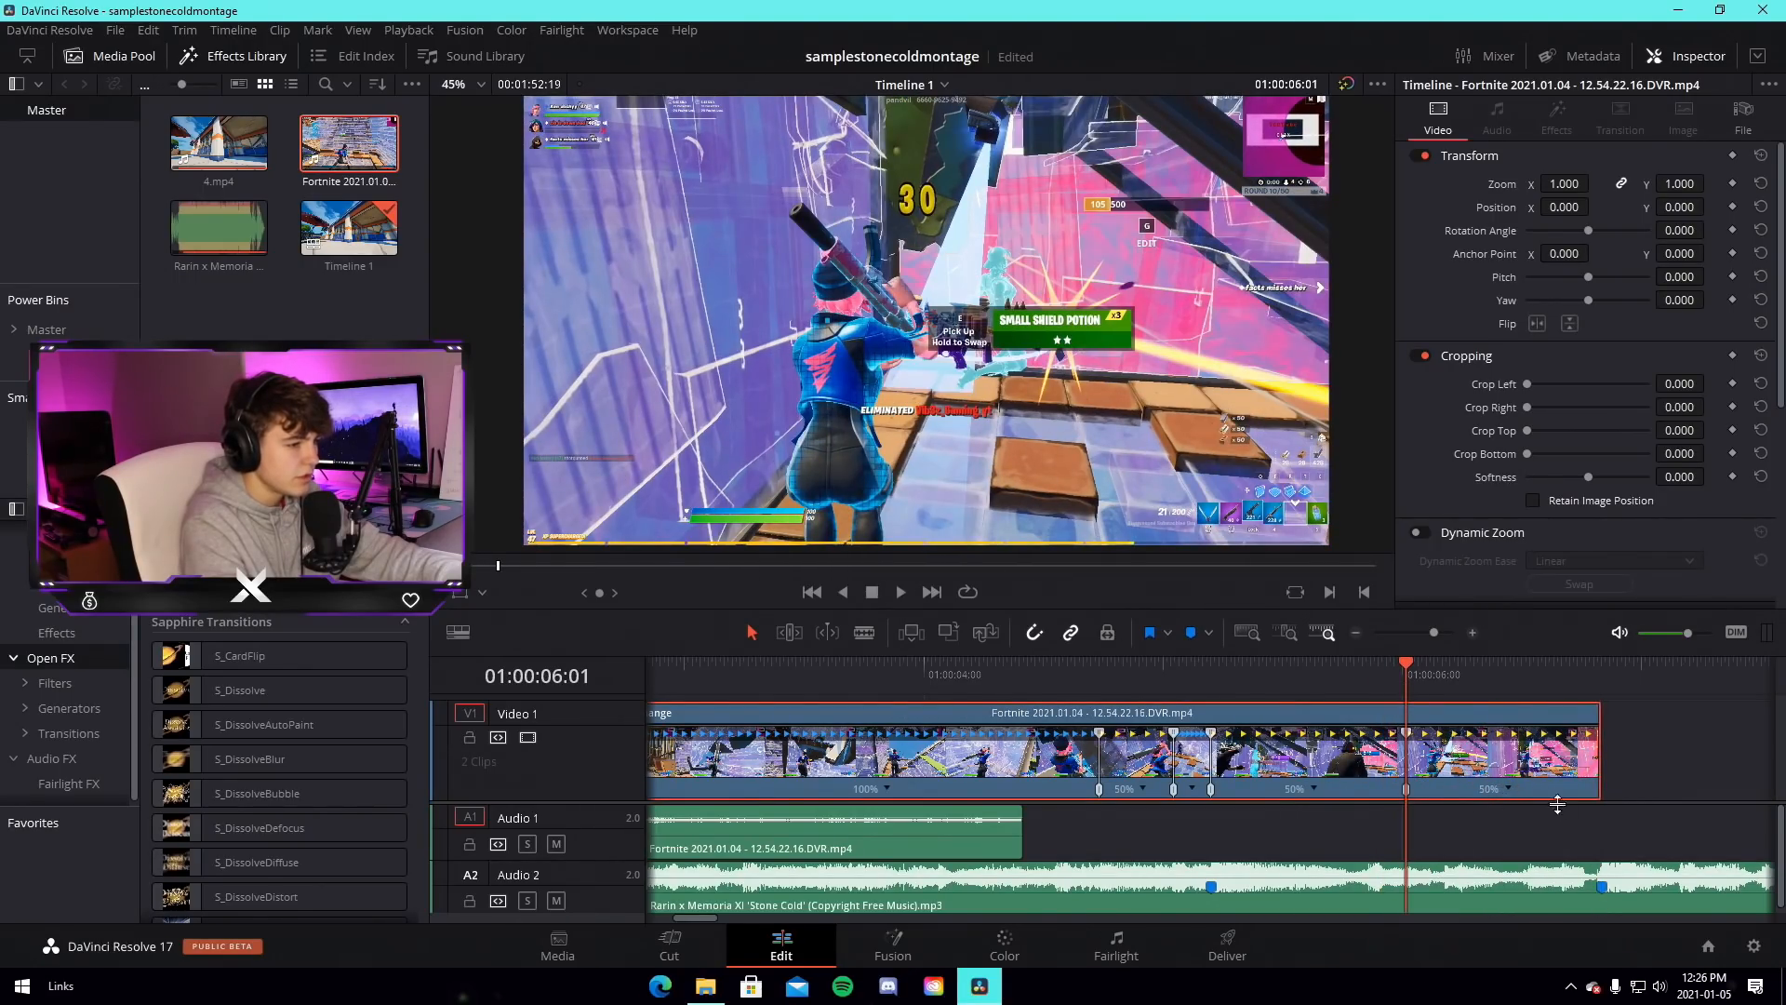
Set the segment after the 01:00:06:01 speed point to 100% speed and extend the clip's end back to the 01:00:06:50 marker
left_click(1508, 788)
mouse_move(1567, 849)
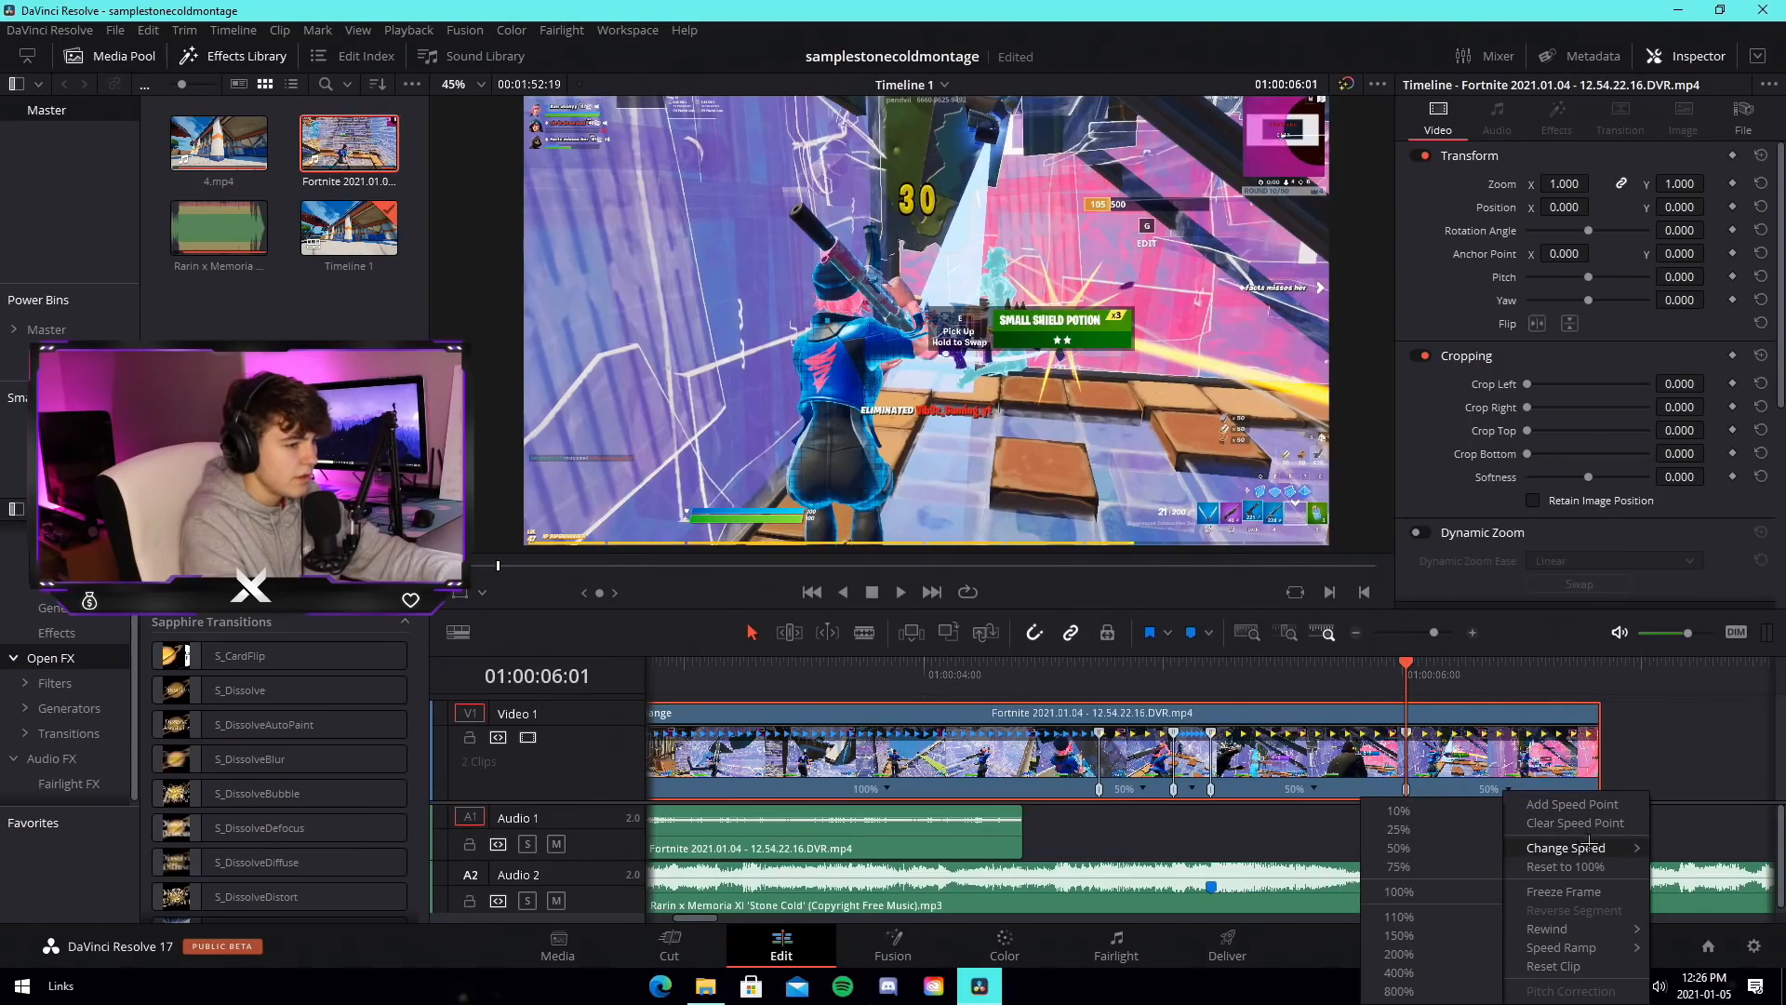
left_click(1423, 887)
left_click_drag(1501, 772, 1601, 771)
left_click_drag(1114, 675, 1038, 674)
key("space")
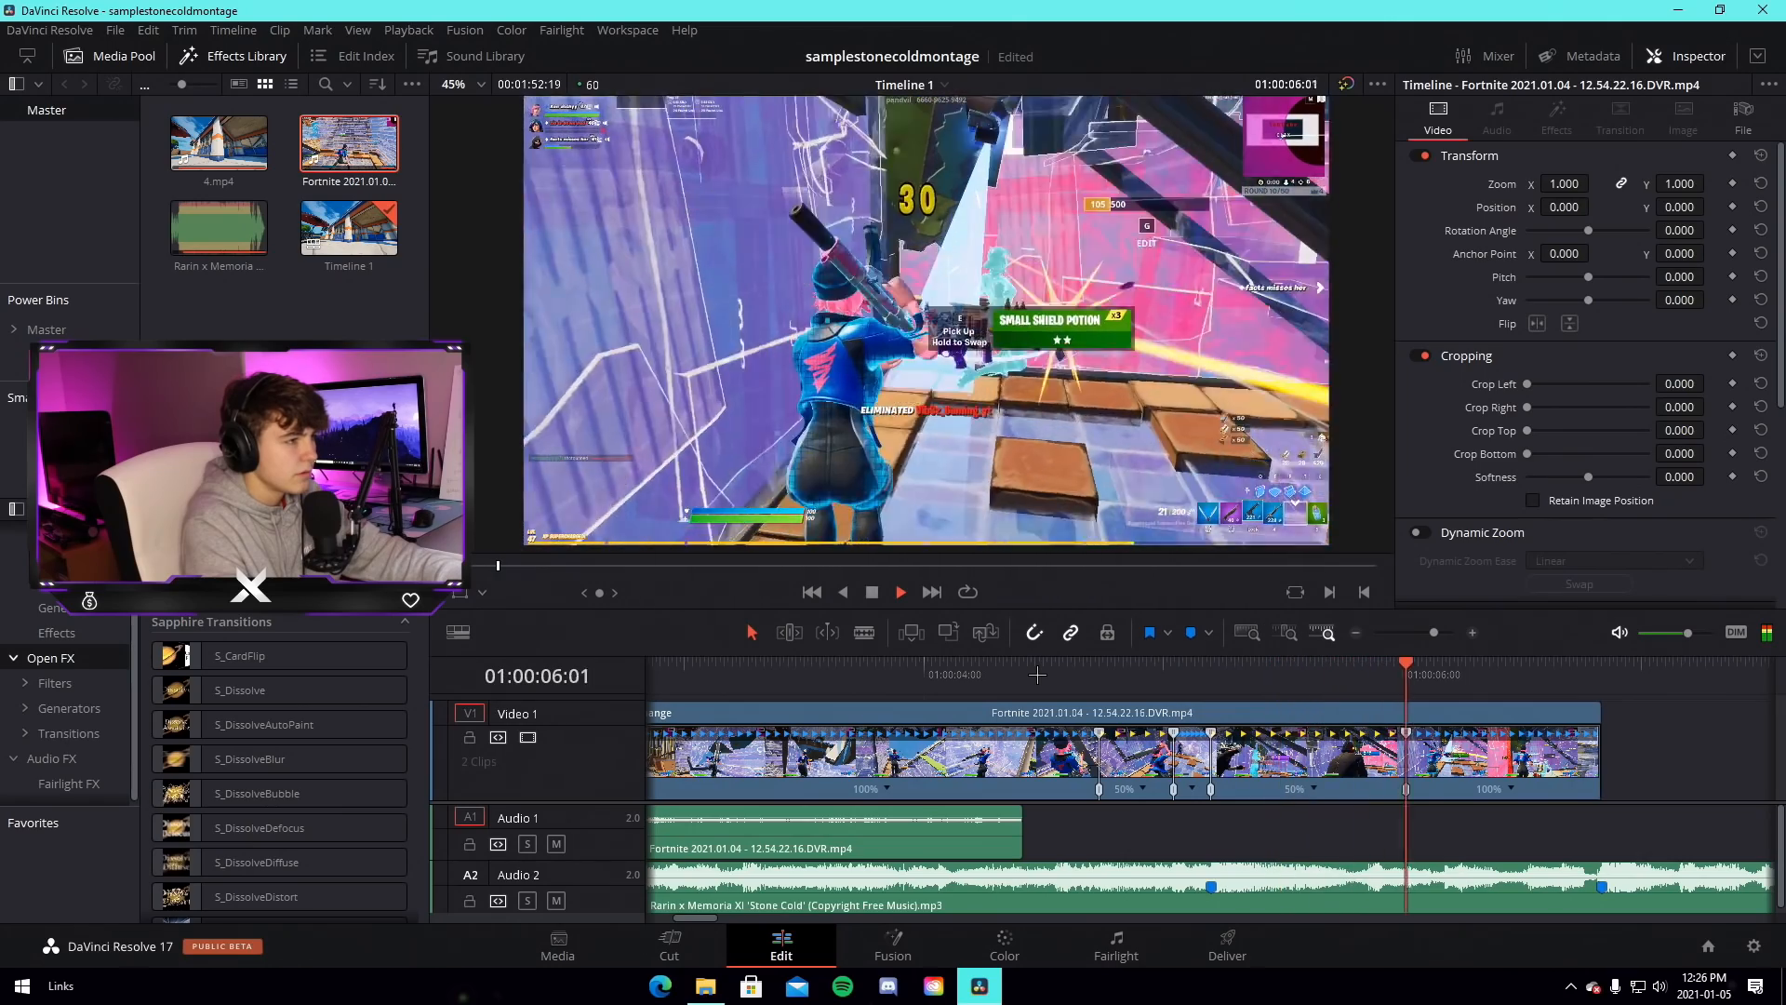
key("space")
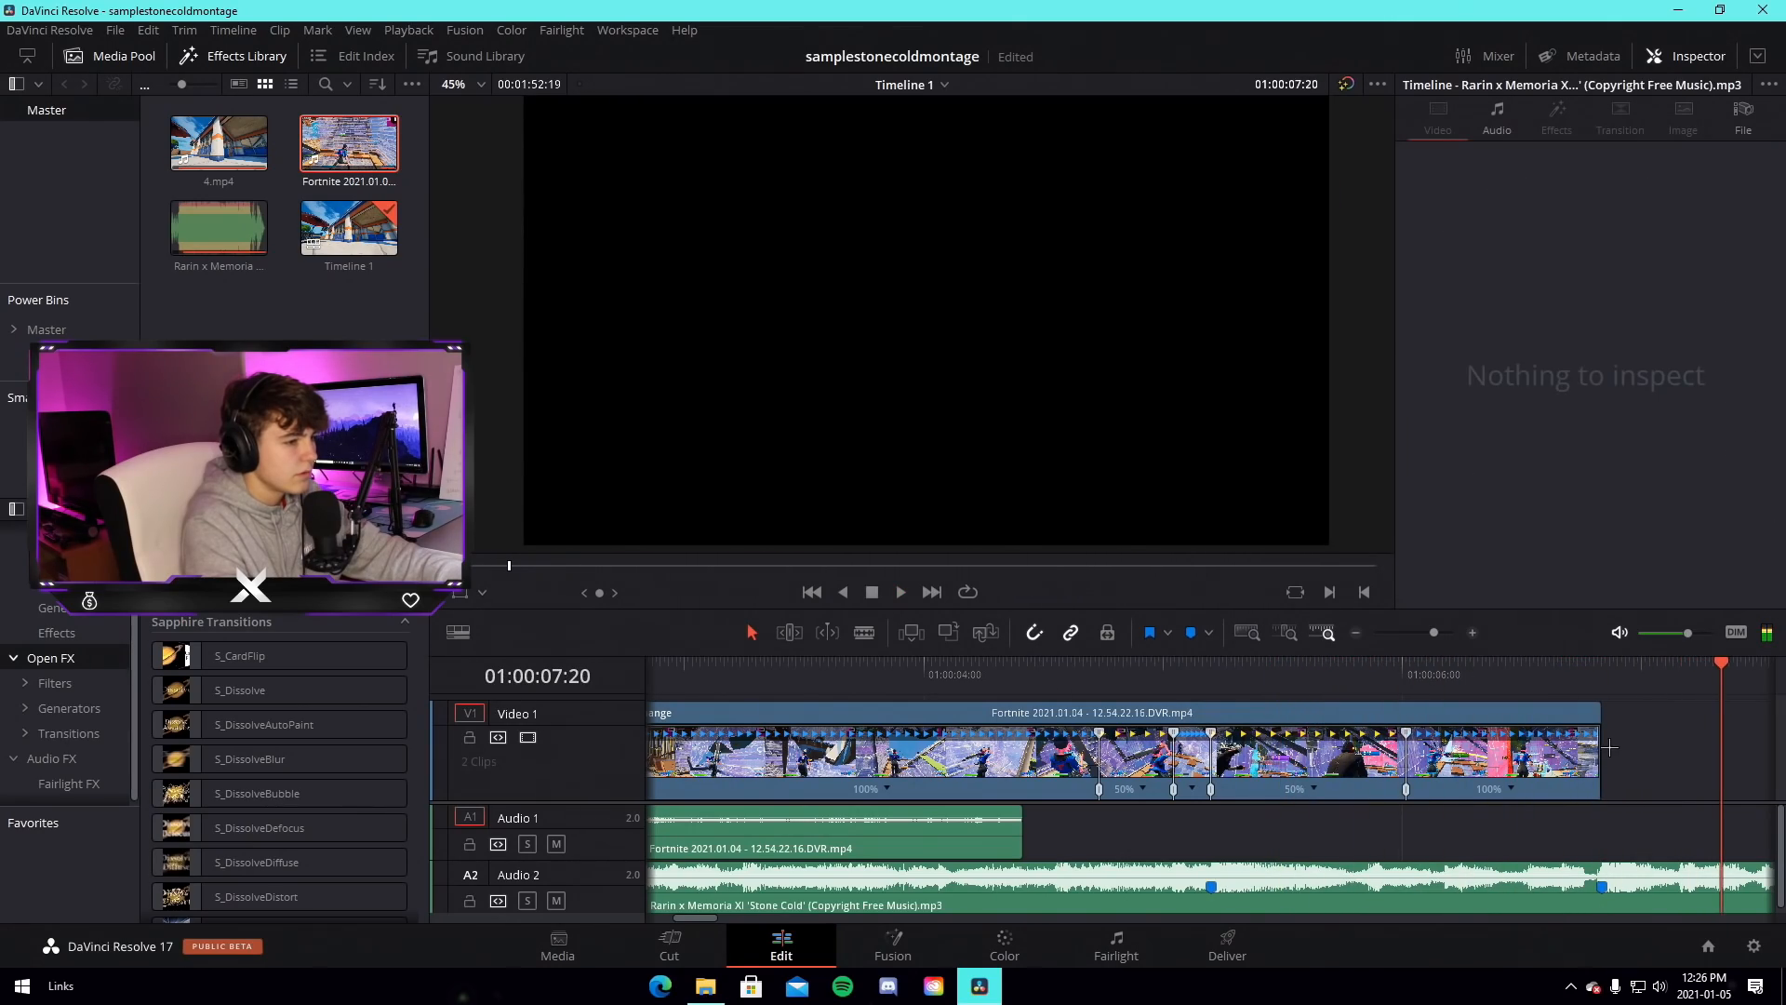
Shorten the gameplay clip's end, shift its last speed point to 01:00:06:10 and replay the section
left_click_drag(1594, 745, 1516, 745)
left_click(1151, 674)
key("space")
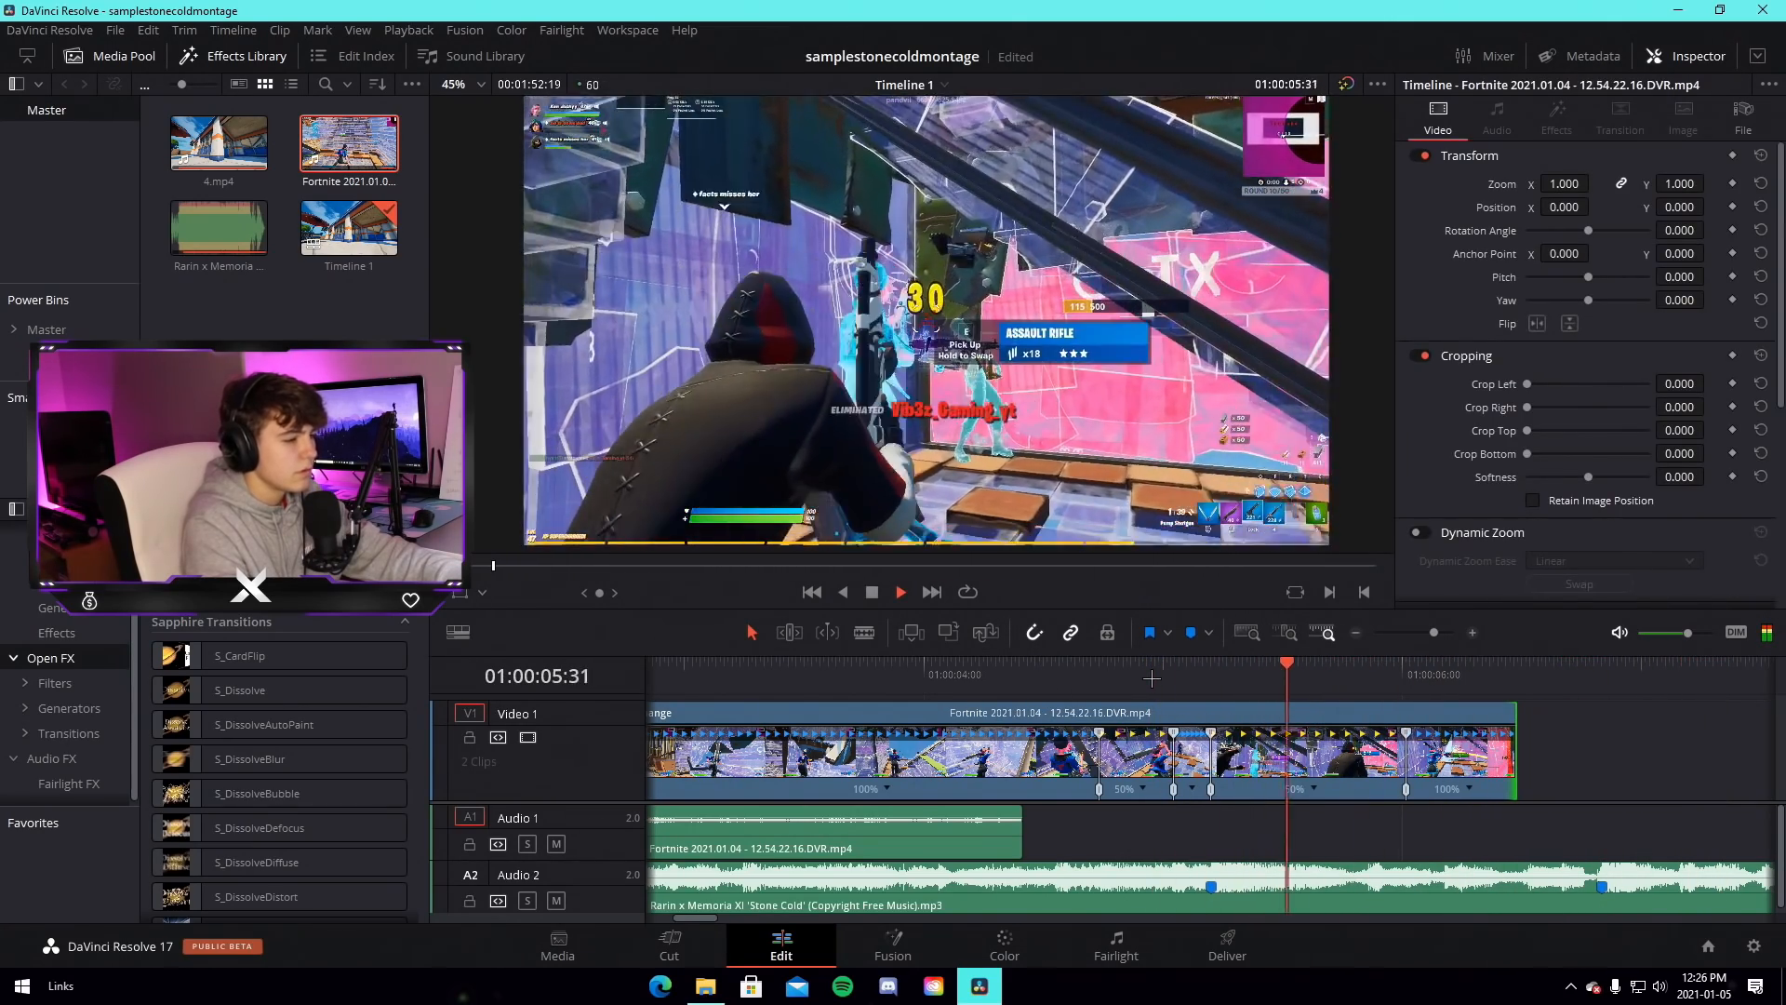
left_click(1441, 676)
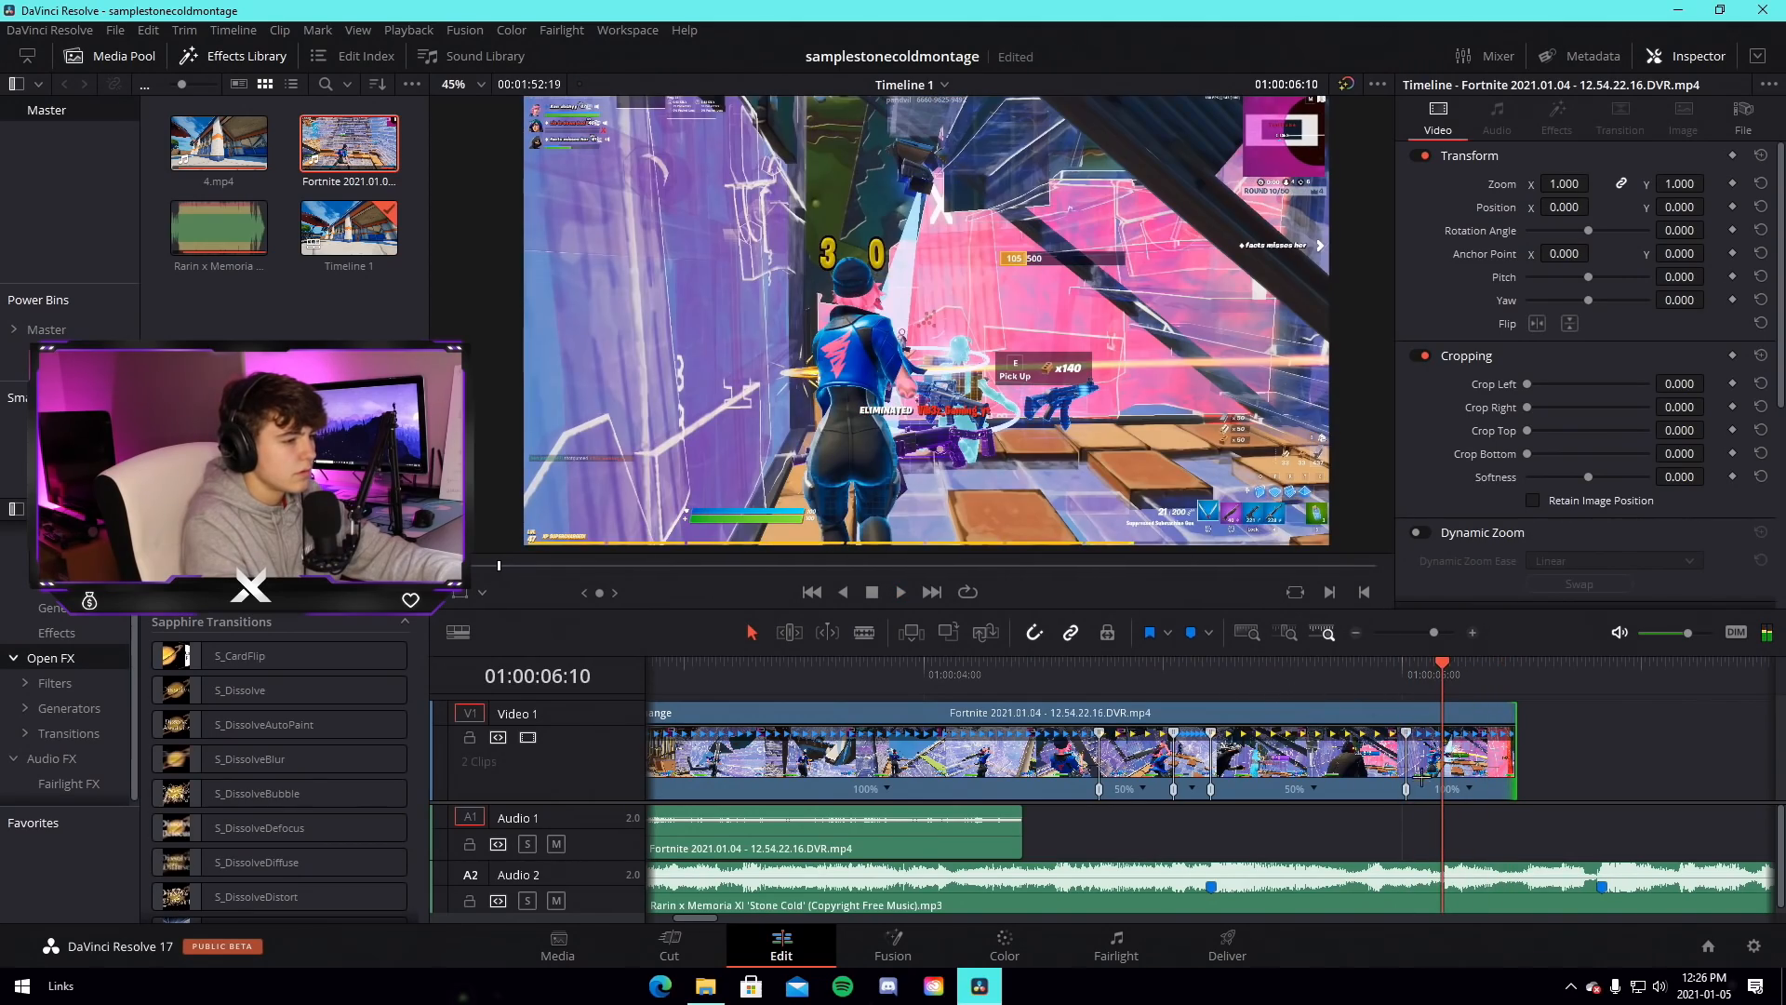
left_click_drag(1406, 789, 1444, 791)
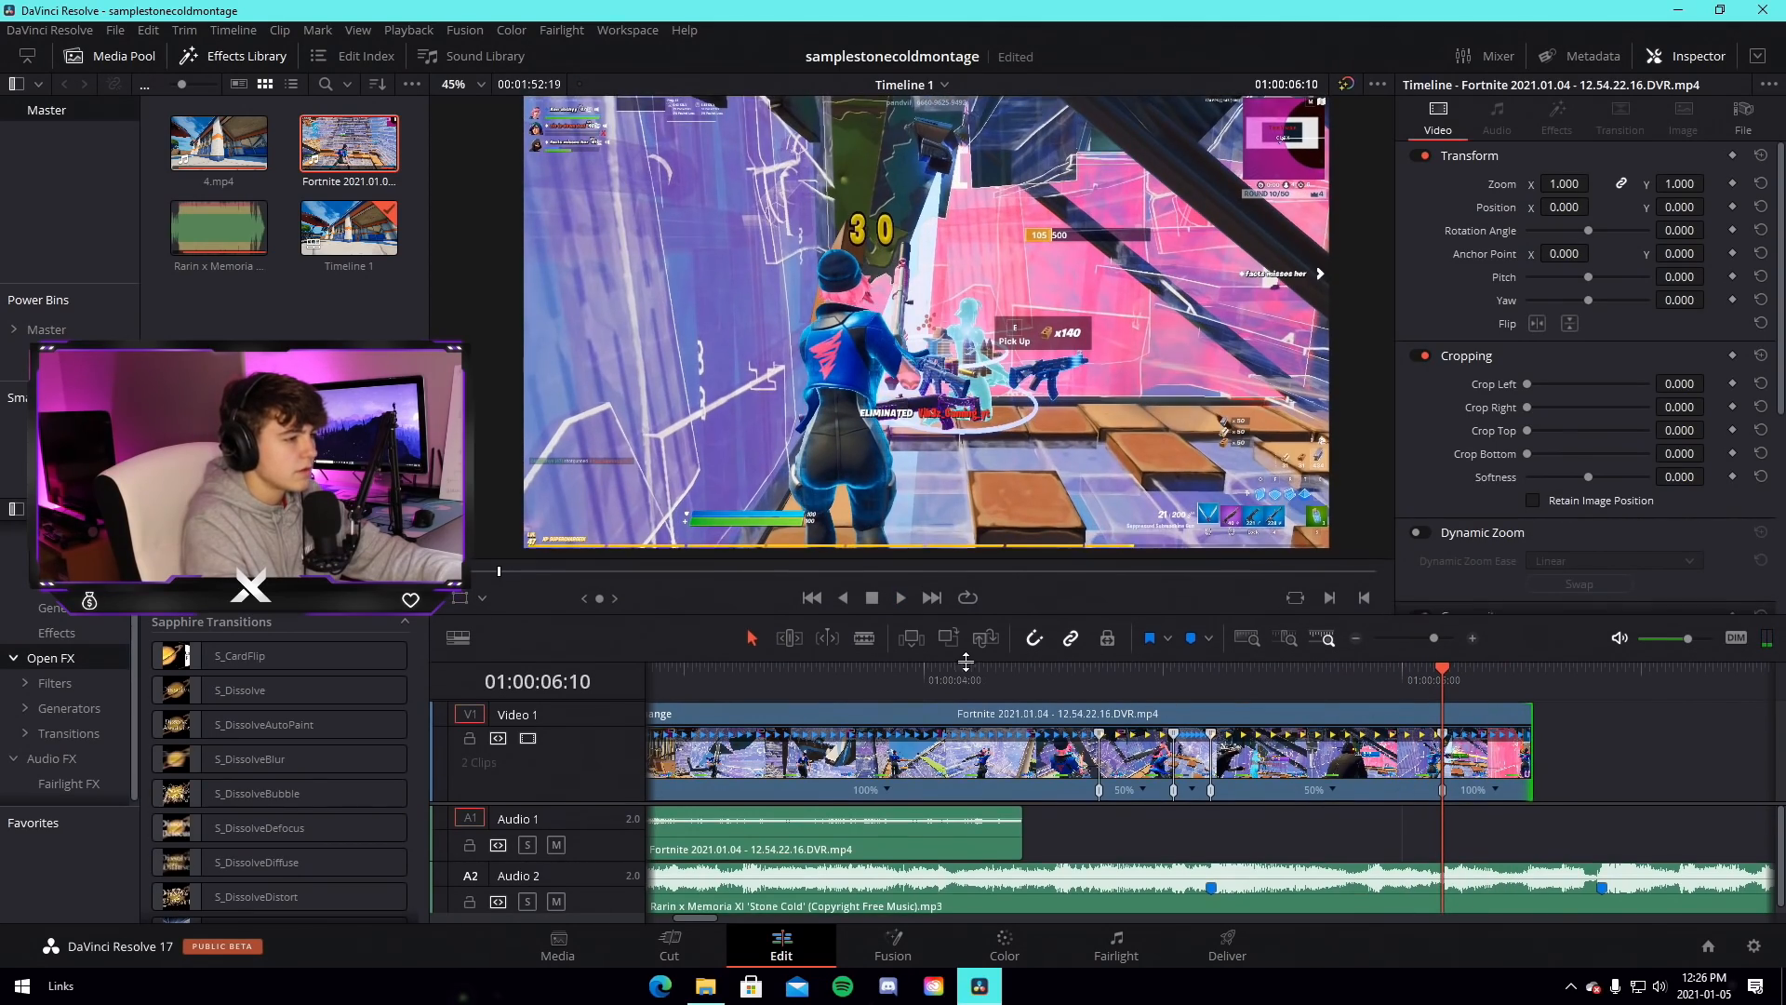
left_click(1108, 681)
key("space")
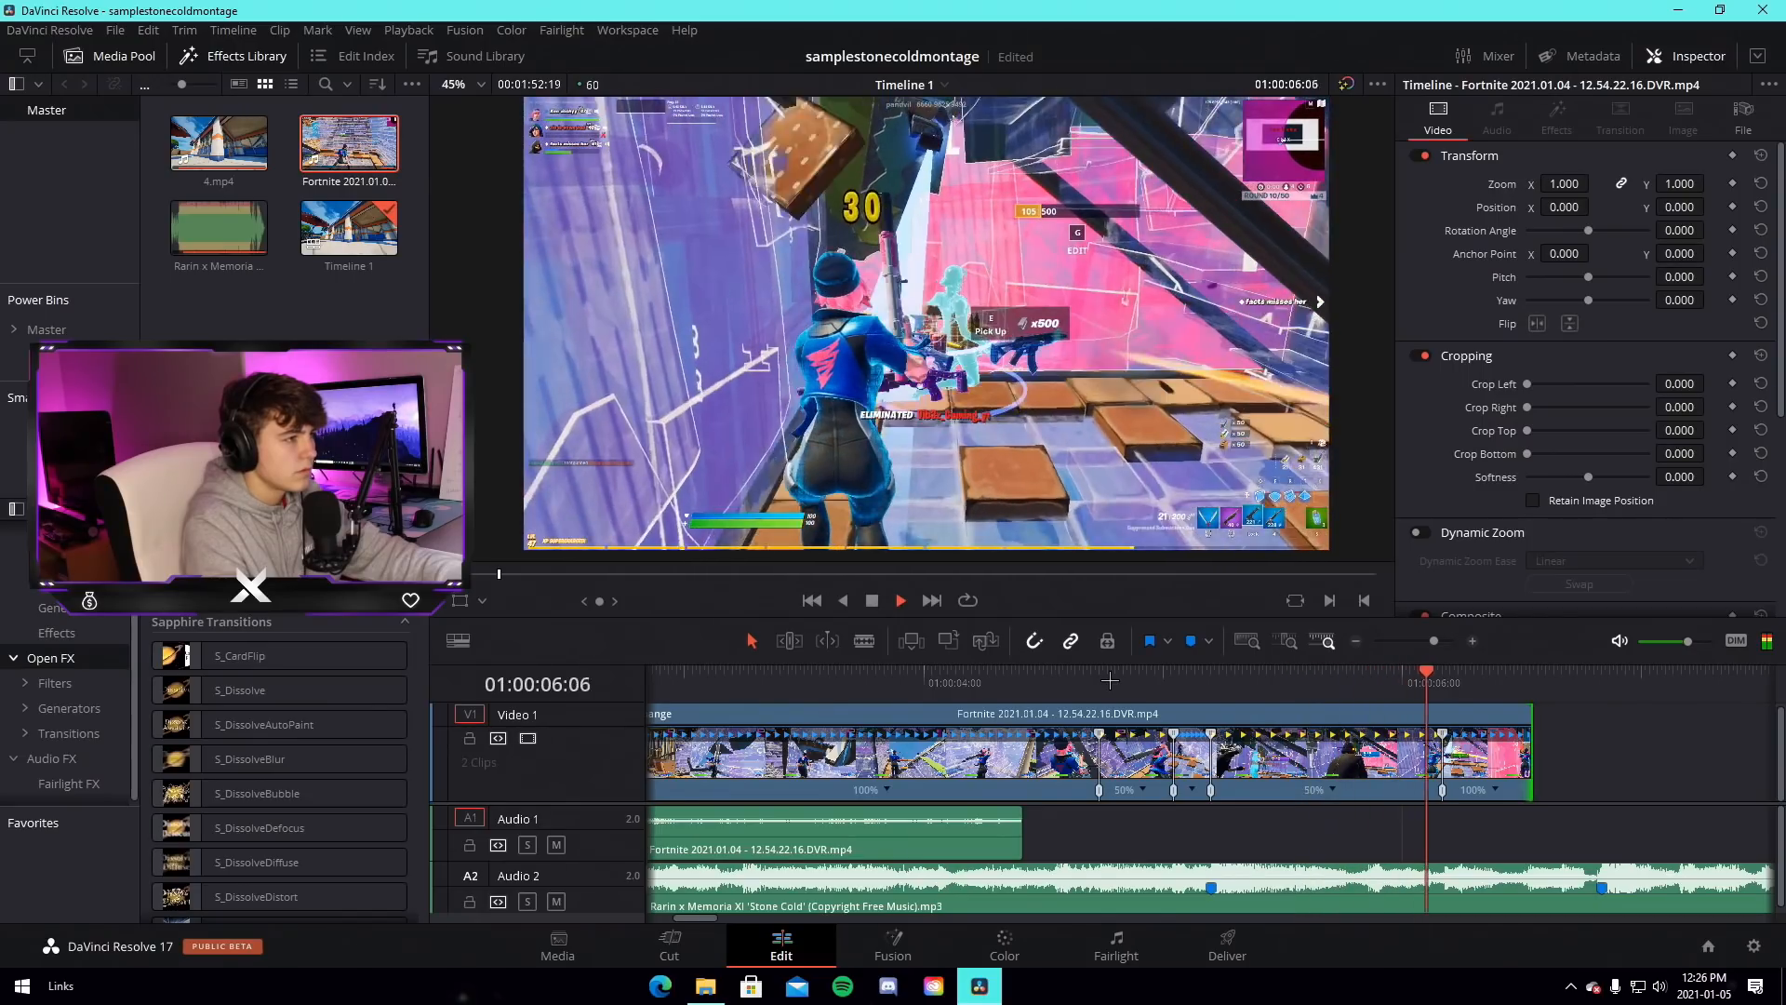
Trim the gameplay clip's end to 01:00:05:54, replay the shot and save the project
left_click_drag(1535, 751, 1377, 752)
left_click(1265, 728)
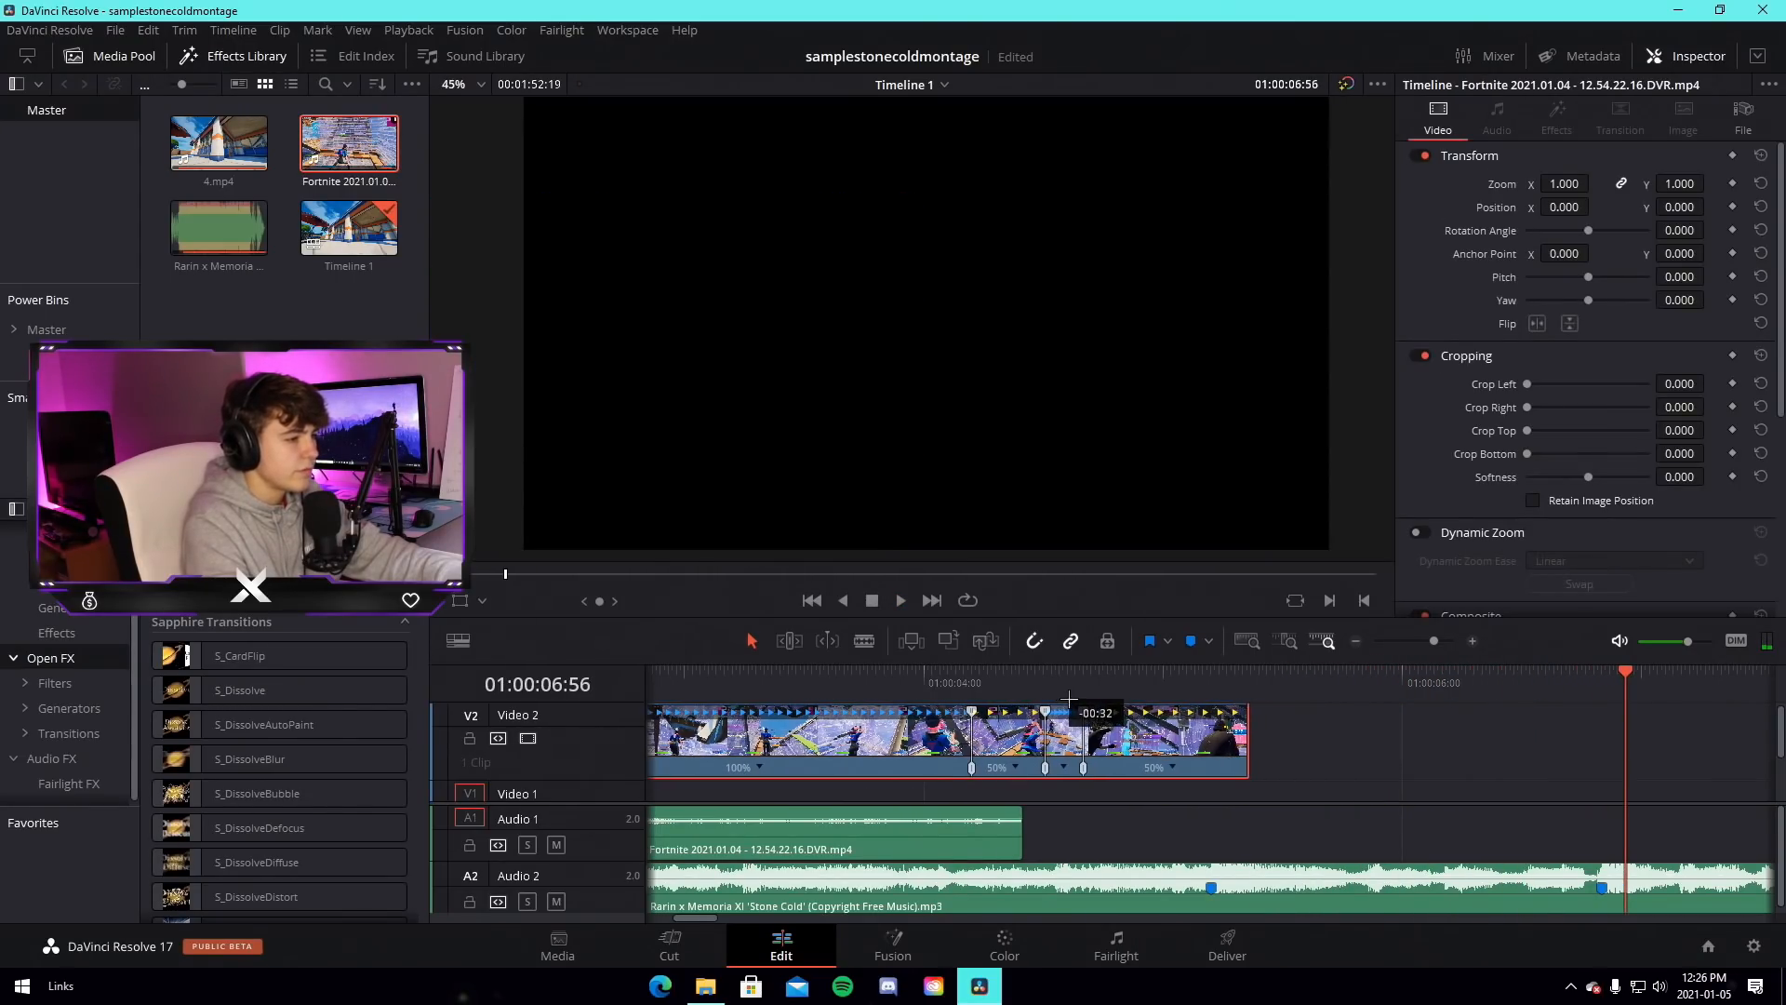
left_click(1001, 680)
key("space")
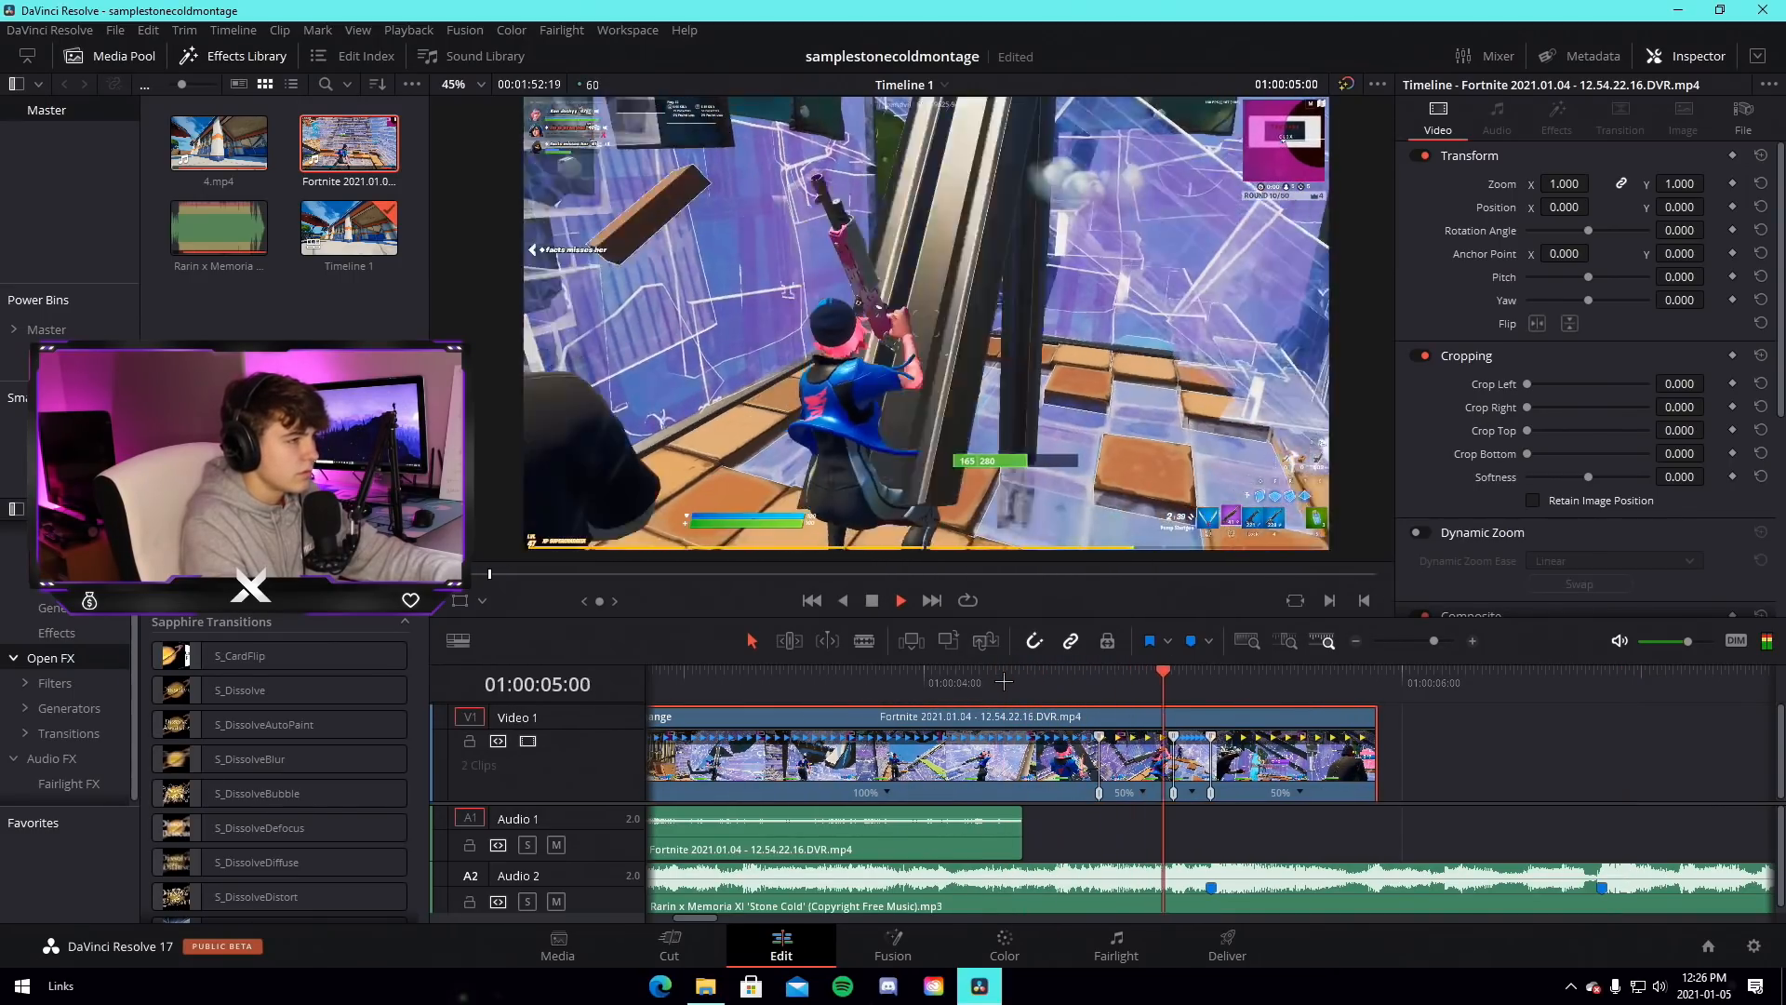
key("space")
key("ctrl+s")
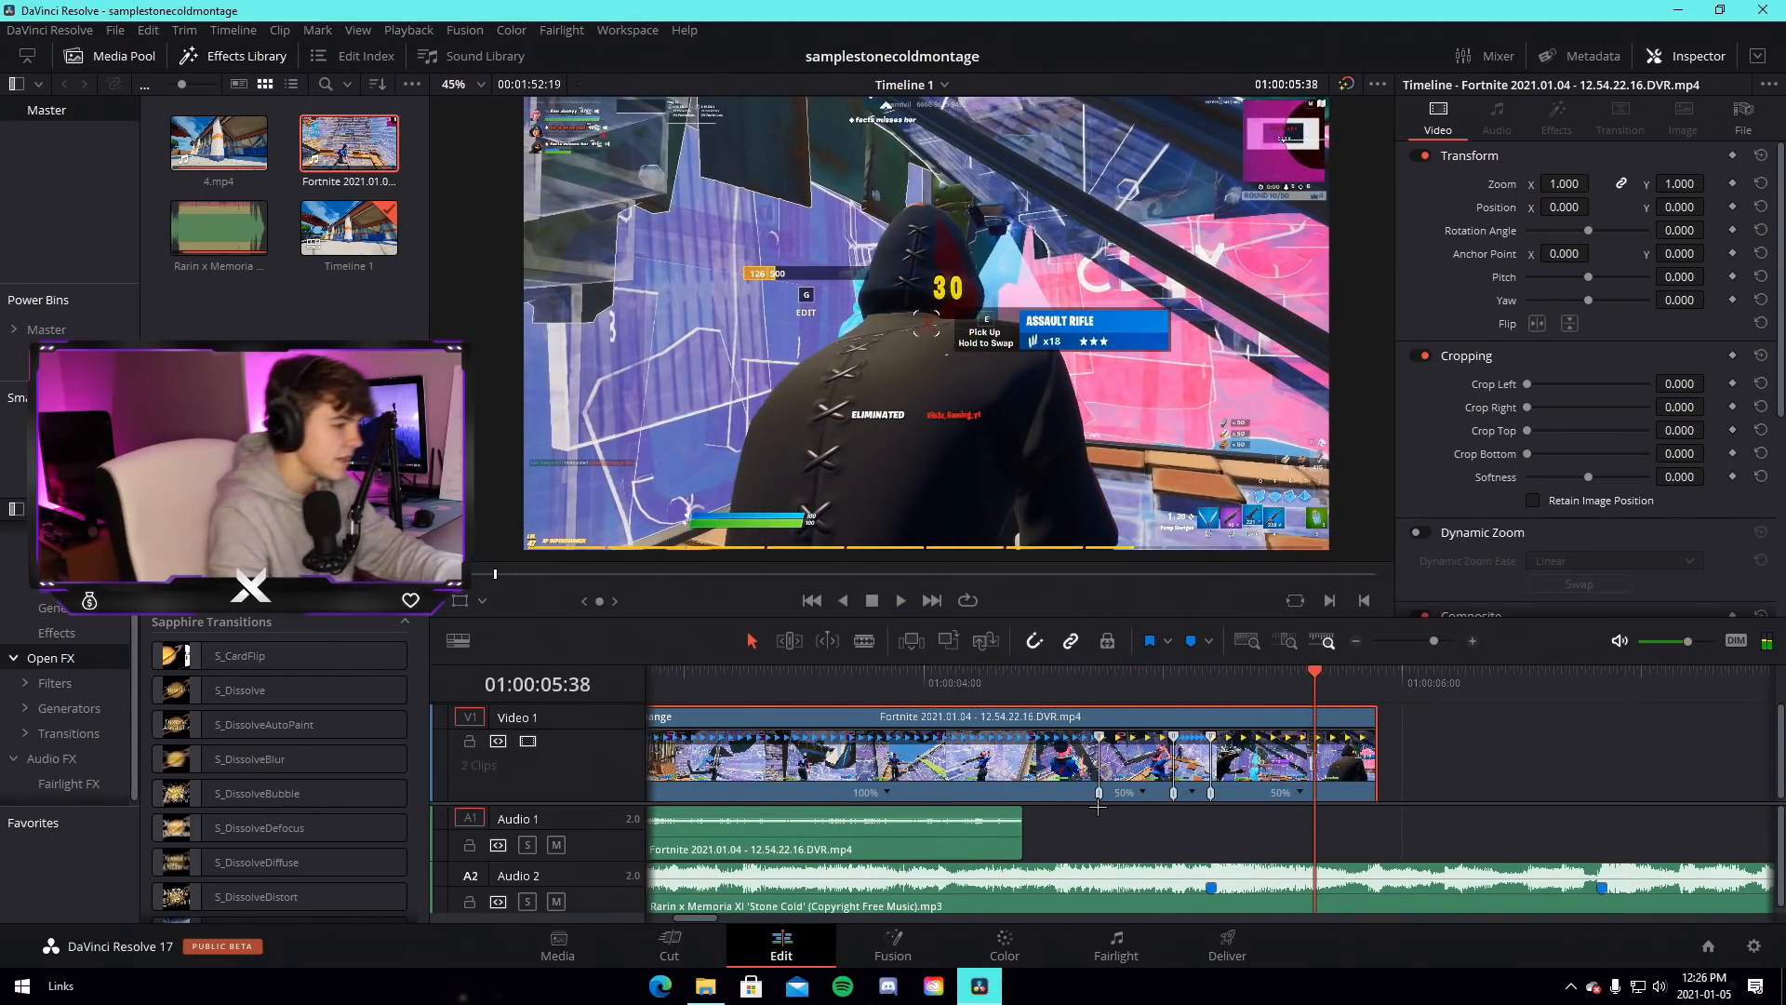
Park the playhead at the 01:00:05:12 marker and, in File Explorer, open Sound Effects > Fortnite > Weapons > Shotguns > Pump > Pump (Epic) > Shot
left_click(1197, 686)
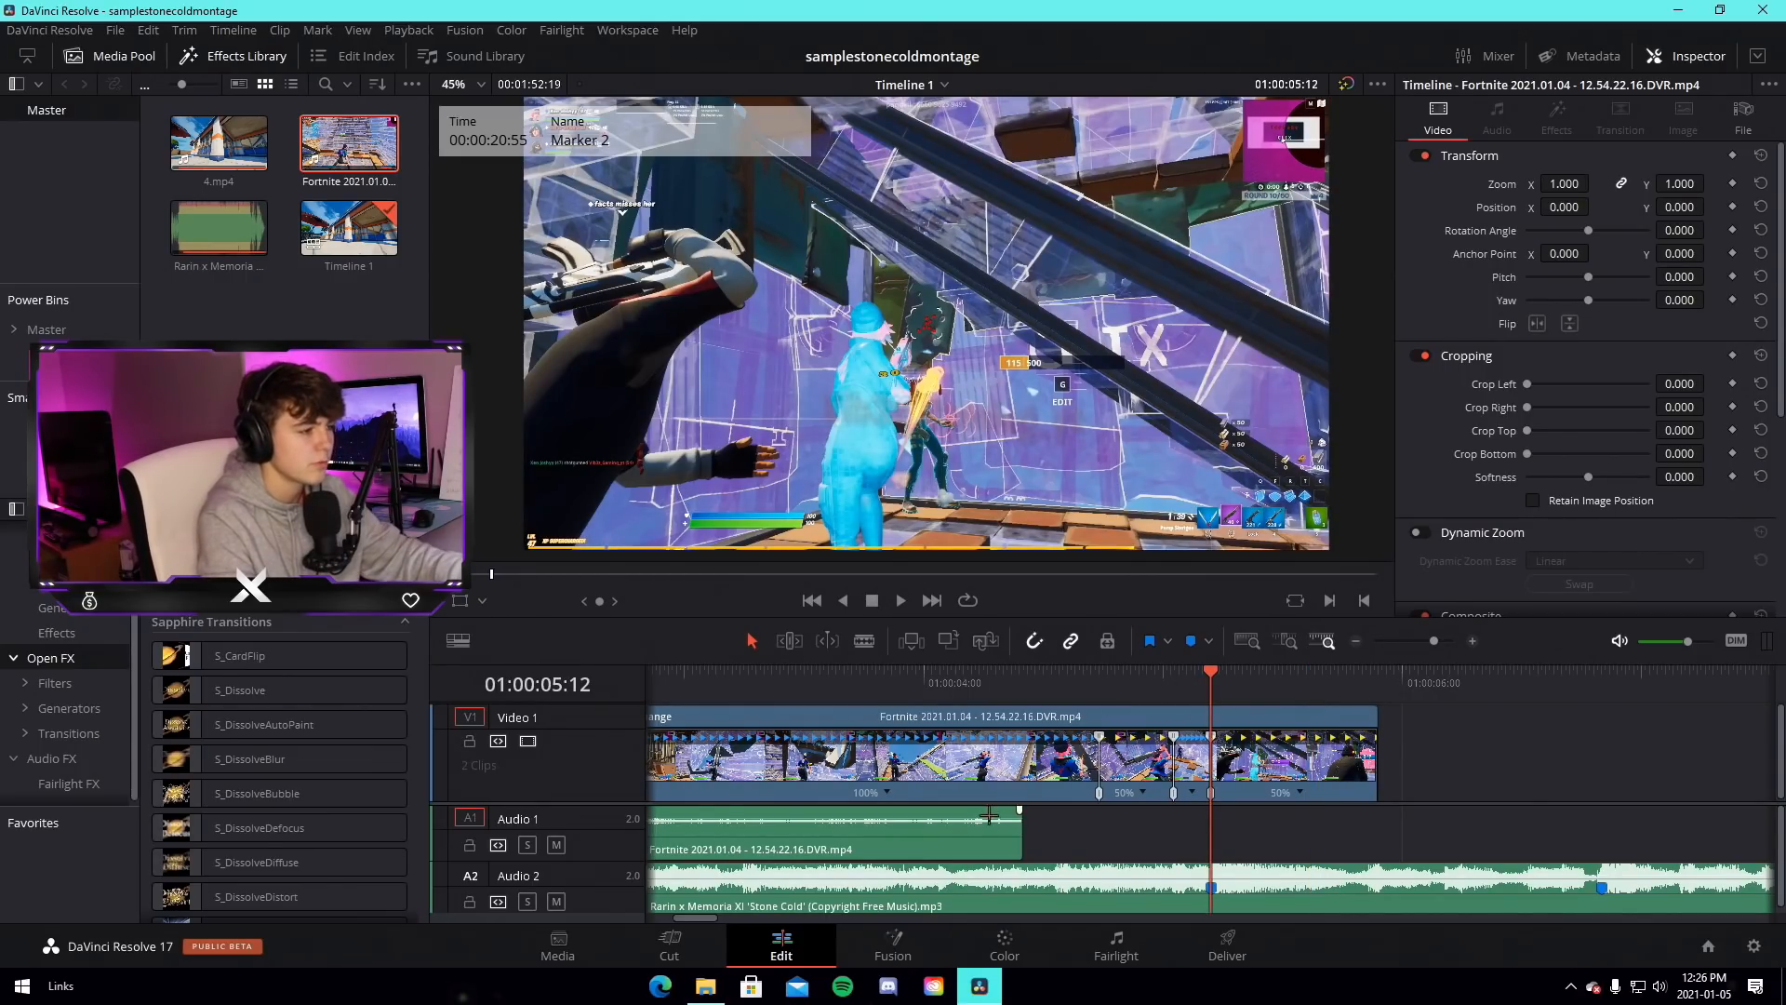
left_click(724, 990)
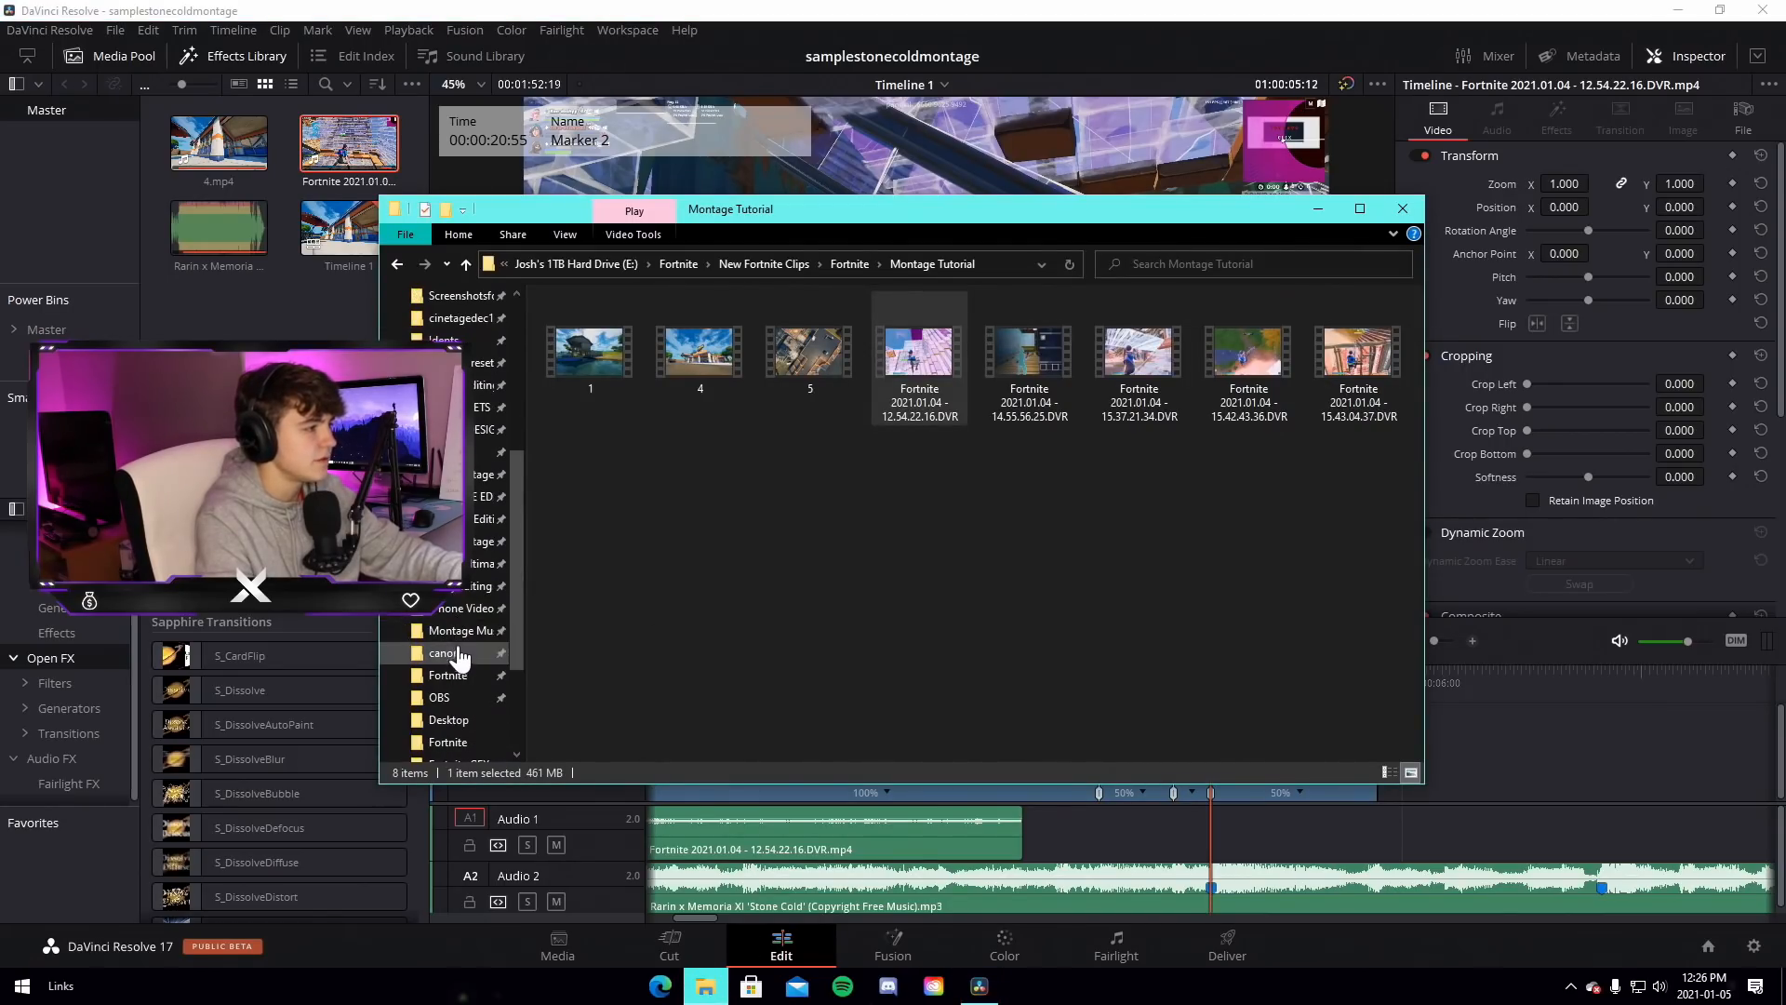
left_click(462, 603)
double_click(612, 432)
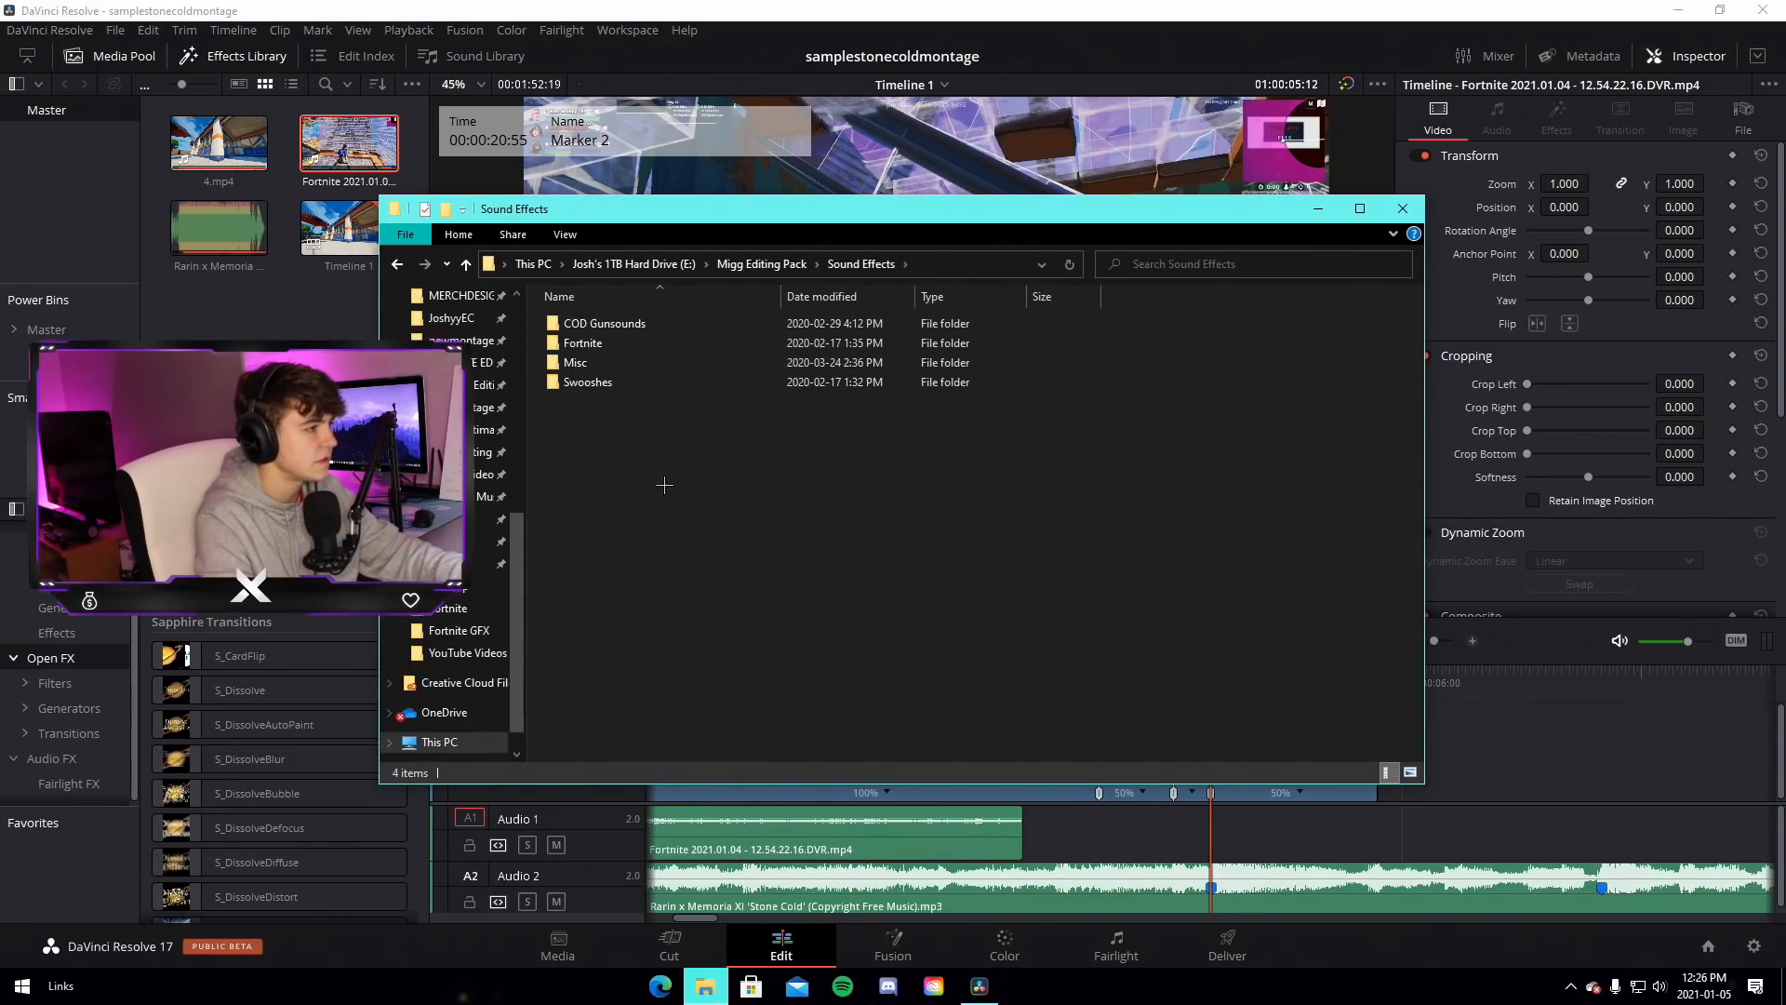
double_click(584, 344)
double_click(595, 500)
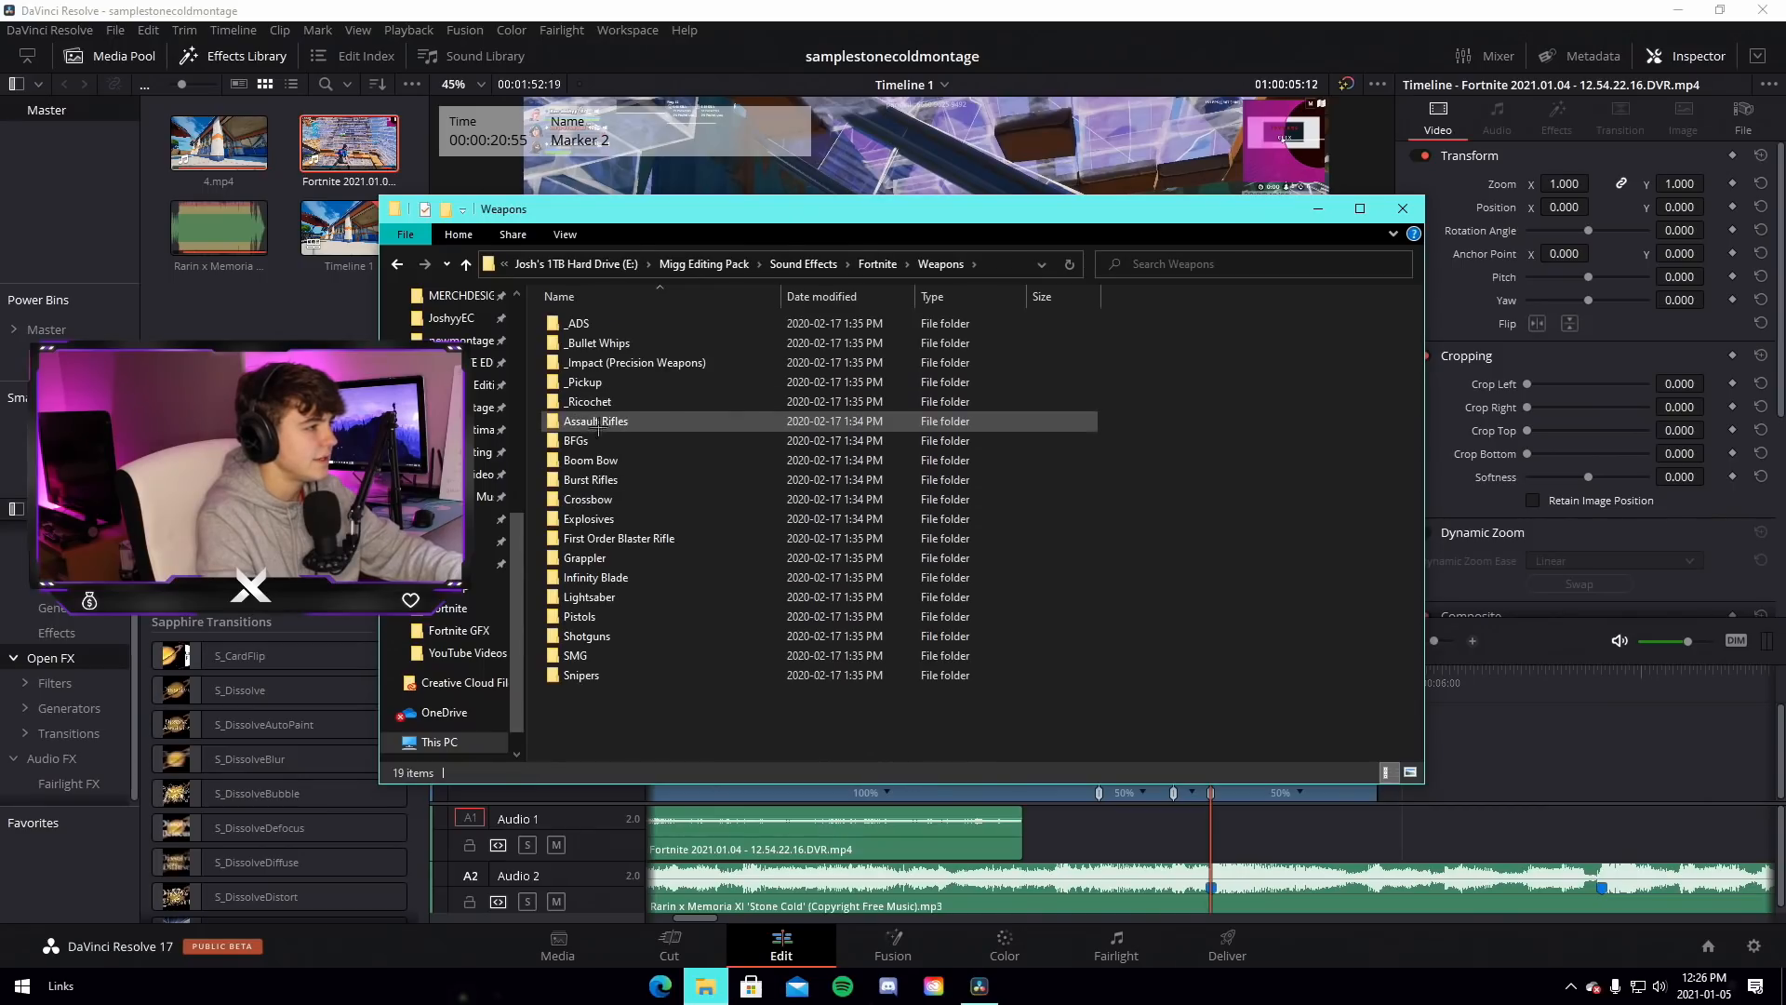
double_click(595, 636)
double_click(598, 401)
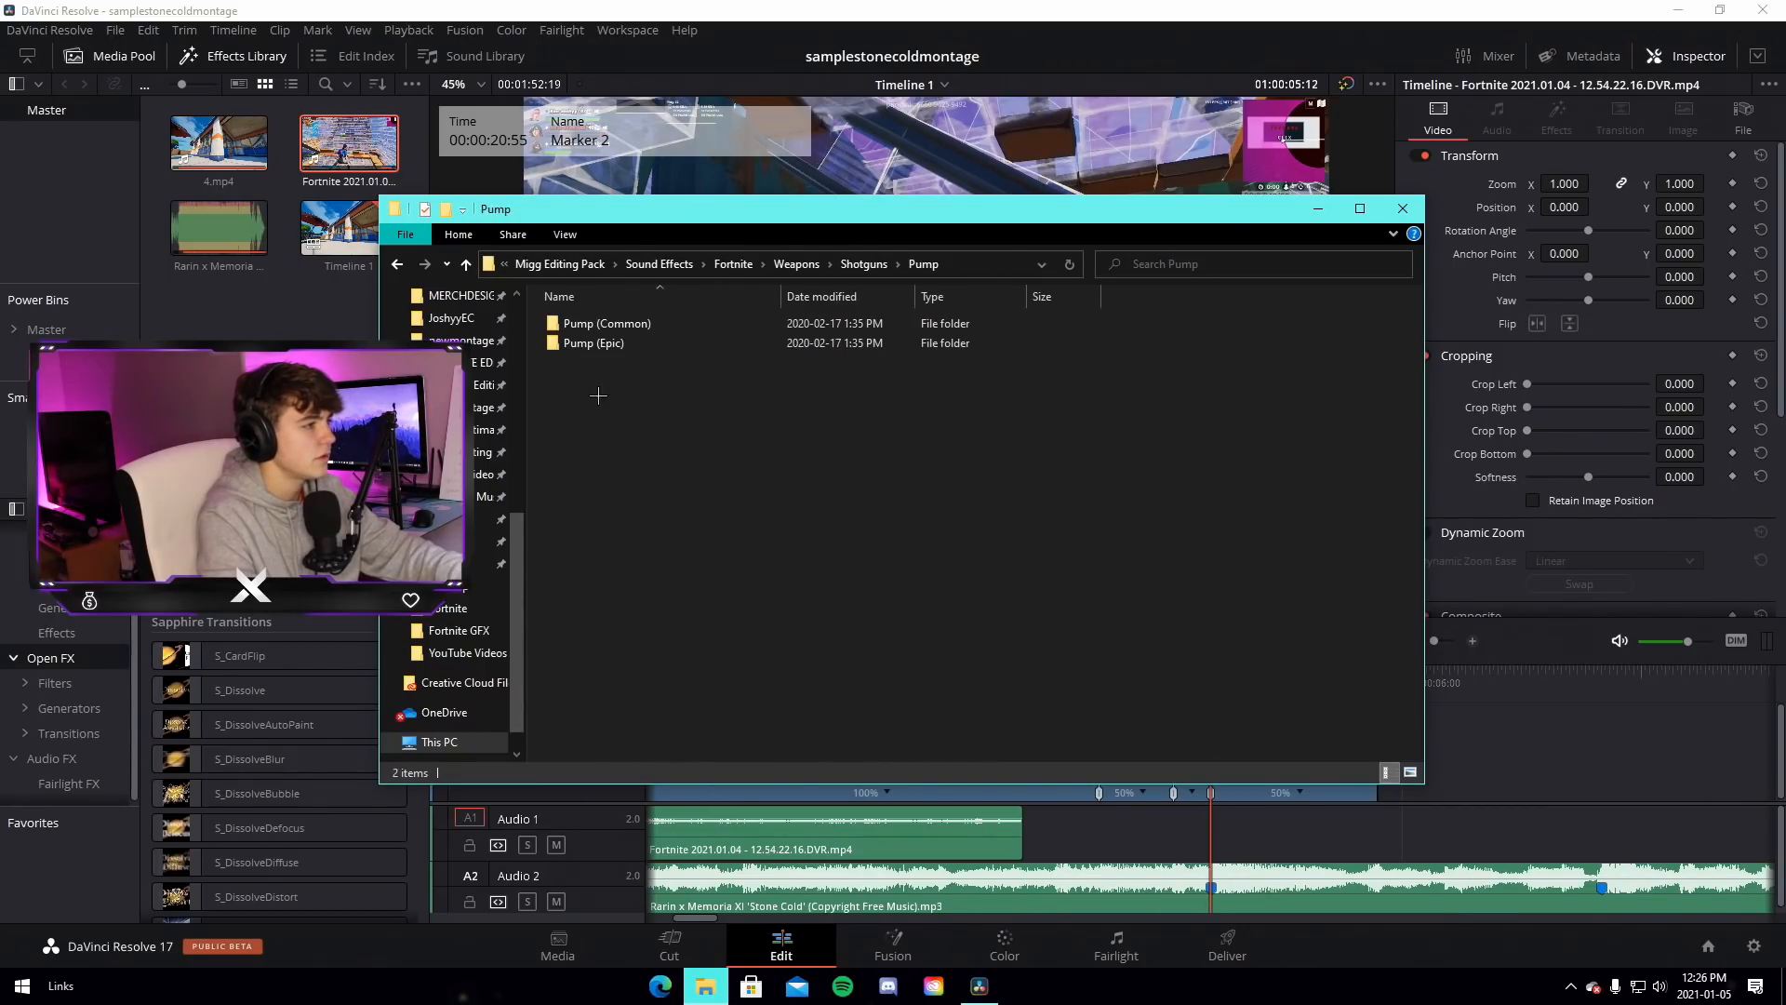
double_click(625, 341)
double_click(606, 362)
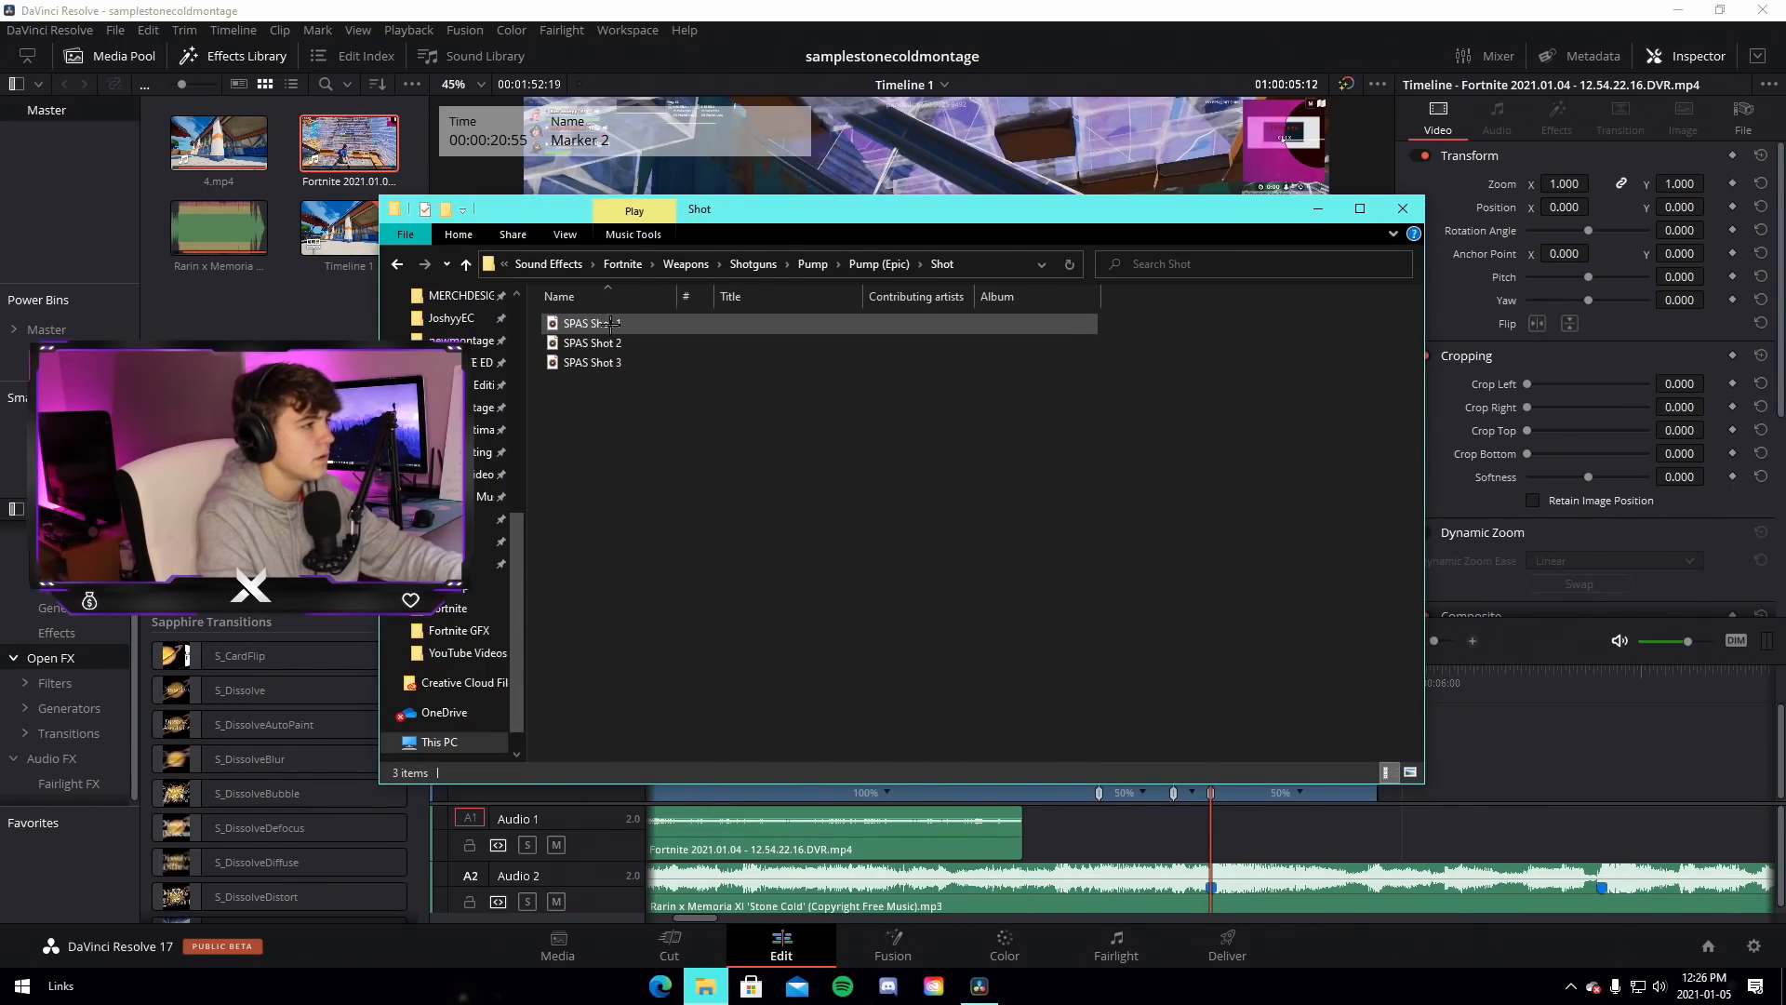
Add SPAS Shot 1 to Audio 1 with its blast aligned to the 01:00:05:12 marker and its volume at -2.27 dB
left_click_drag(615, 324, 1284, 830)
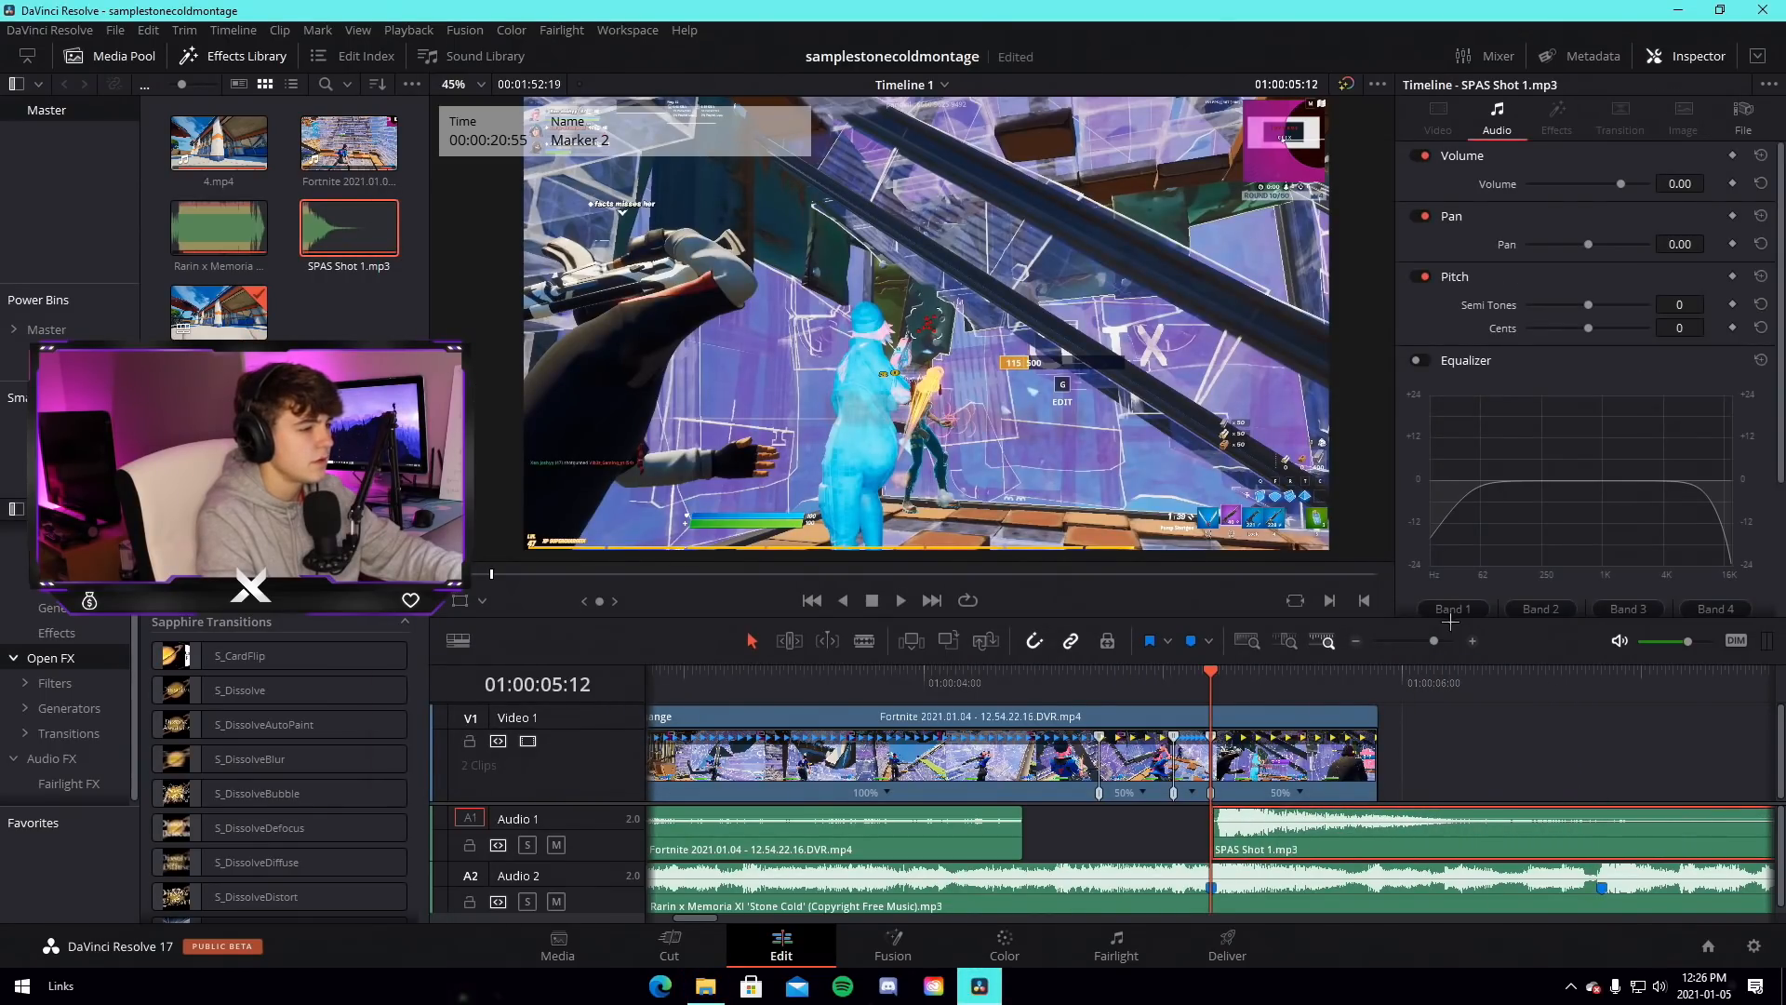
left_click_drag(1435, 641, 1449, 641)
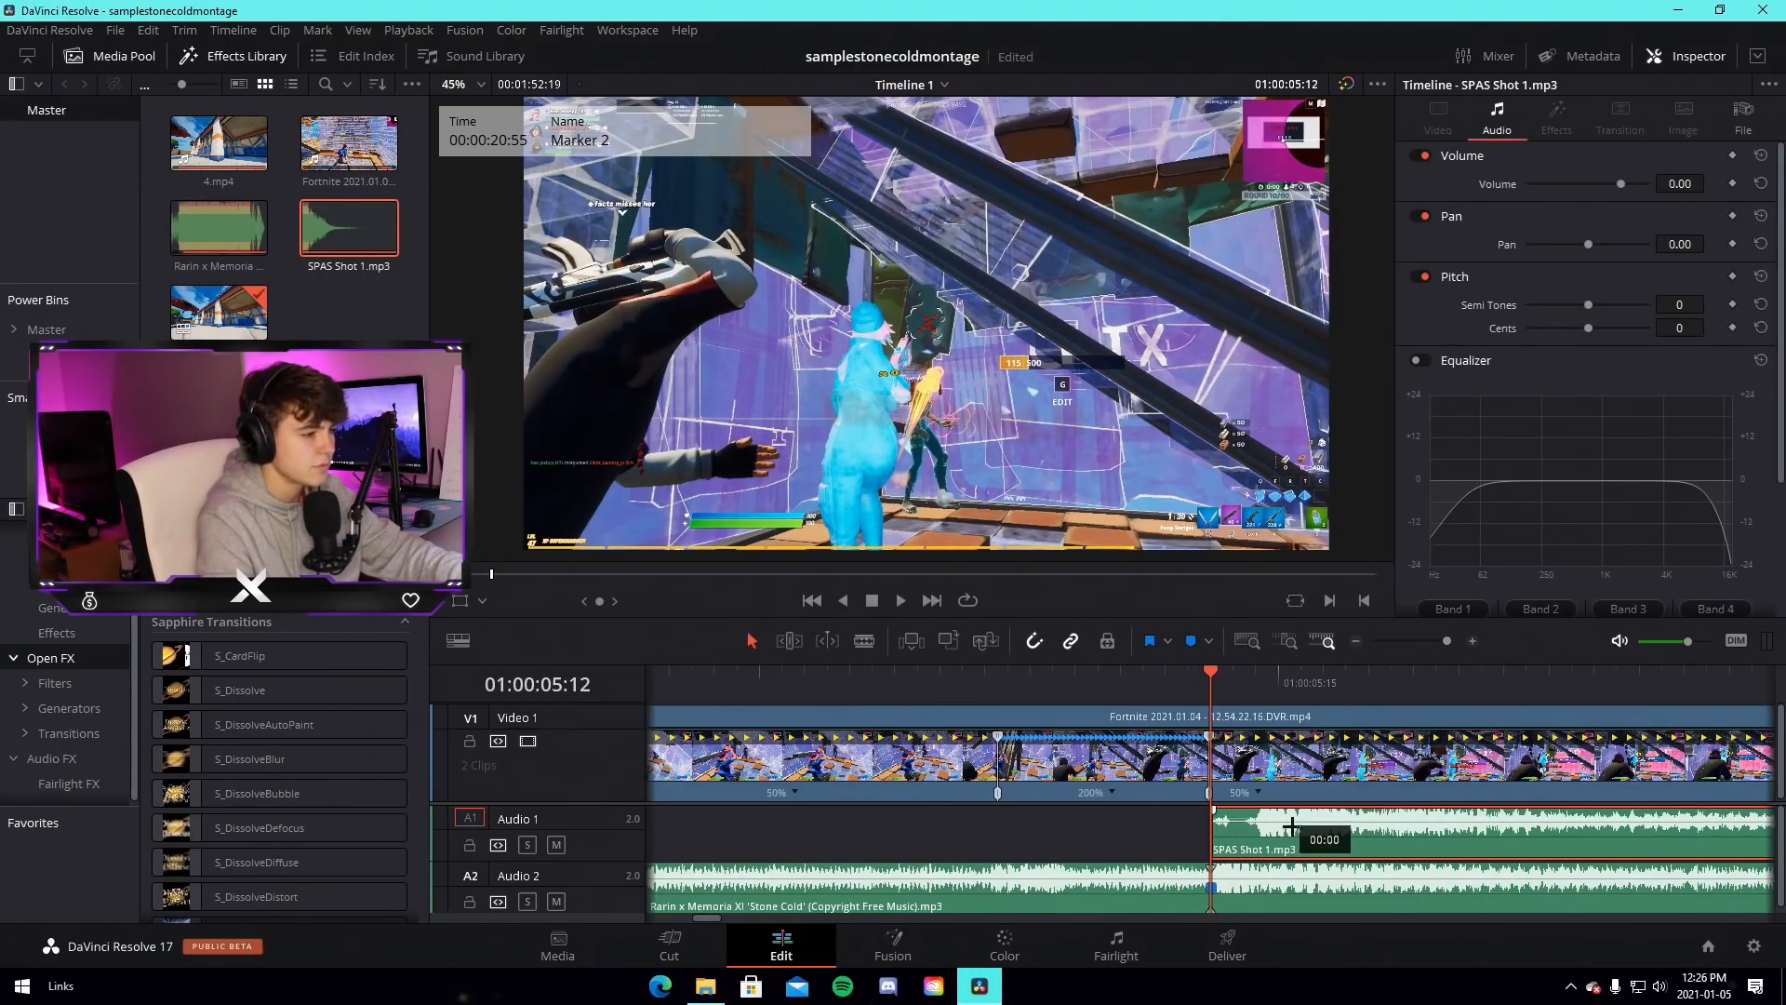
left_click_drag(1293, 828, 1242, 819)
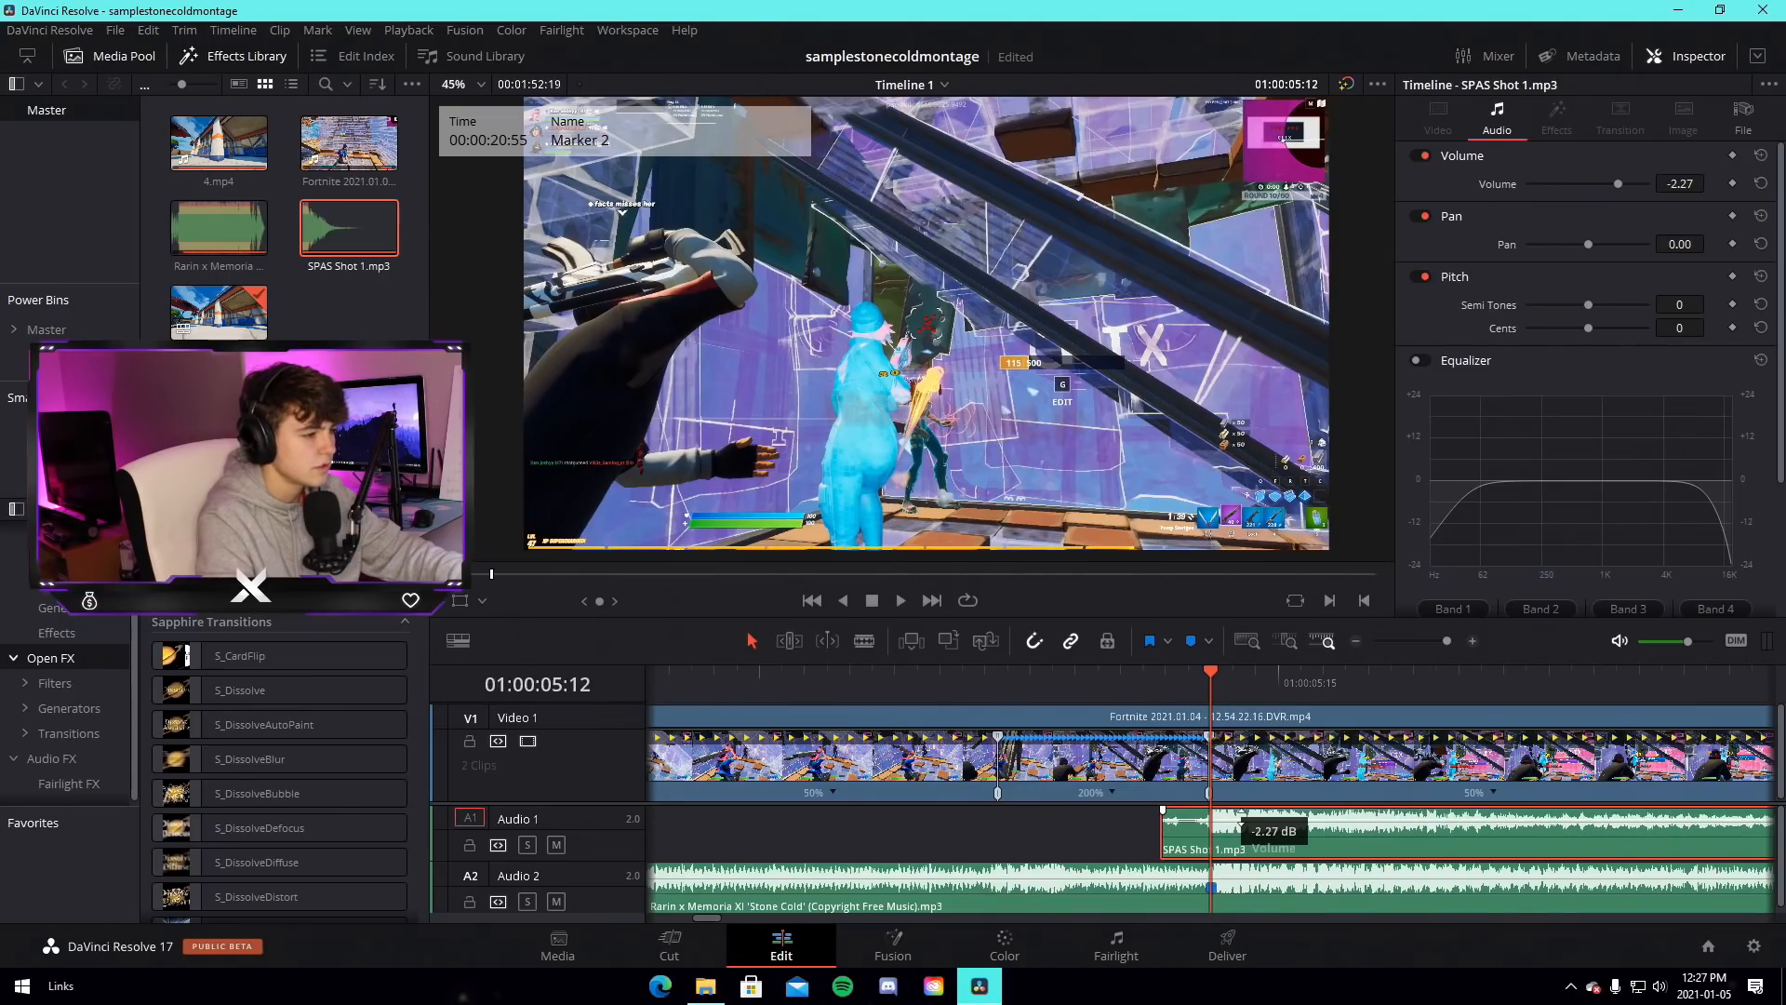
key("space")
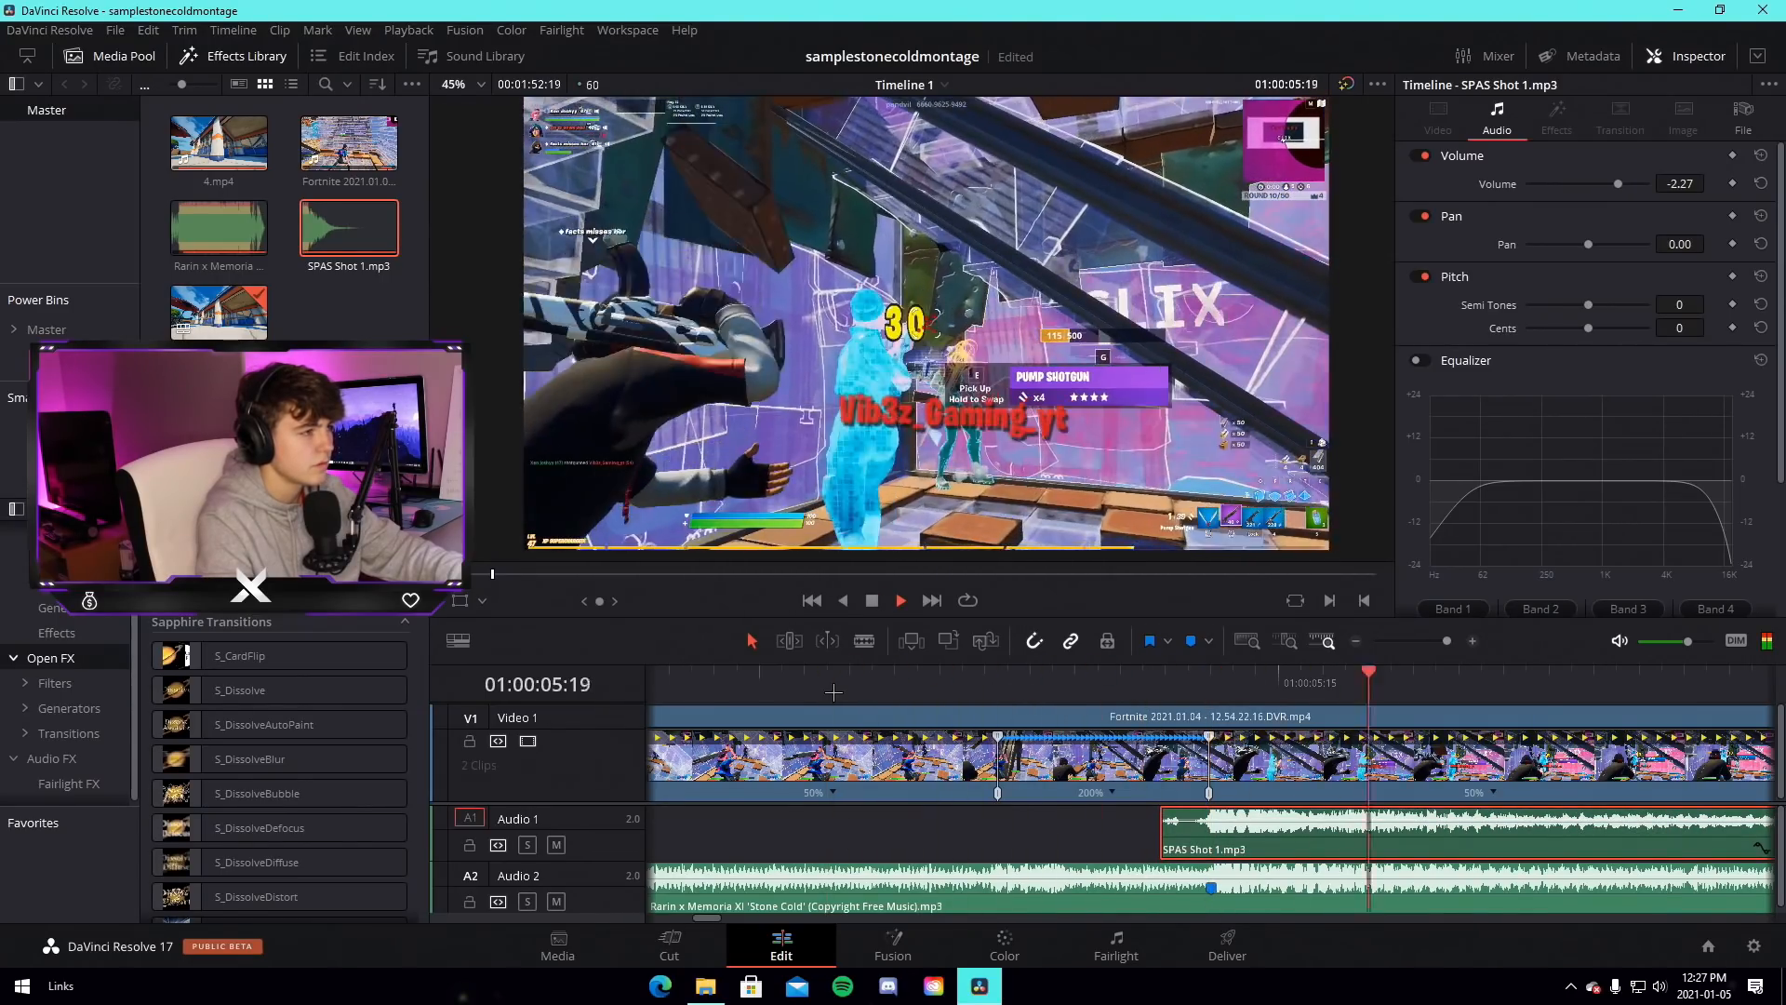
key("space")
Replay the shot with its sound effect and cut the long tail off the end of SPAS Shot 1
left_click_drag(1447, 641, 1430, 641)
left_click_drag(1424, 683, 977, 689)
key("space")
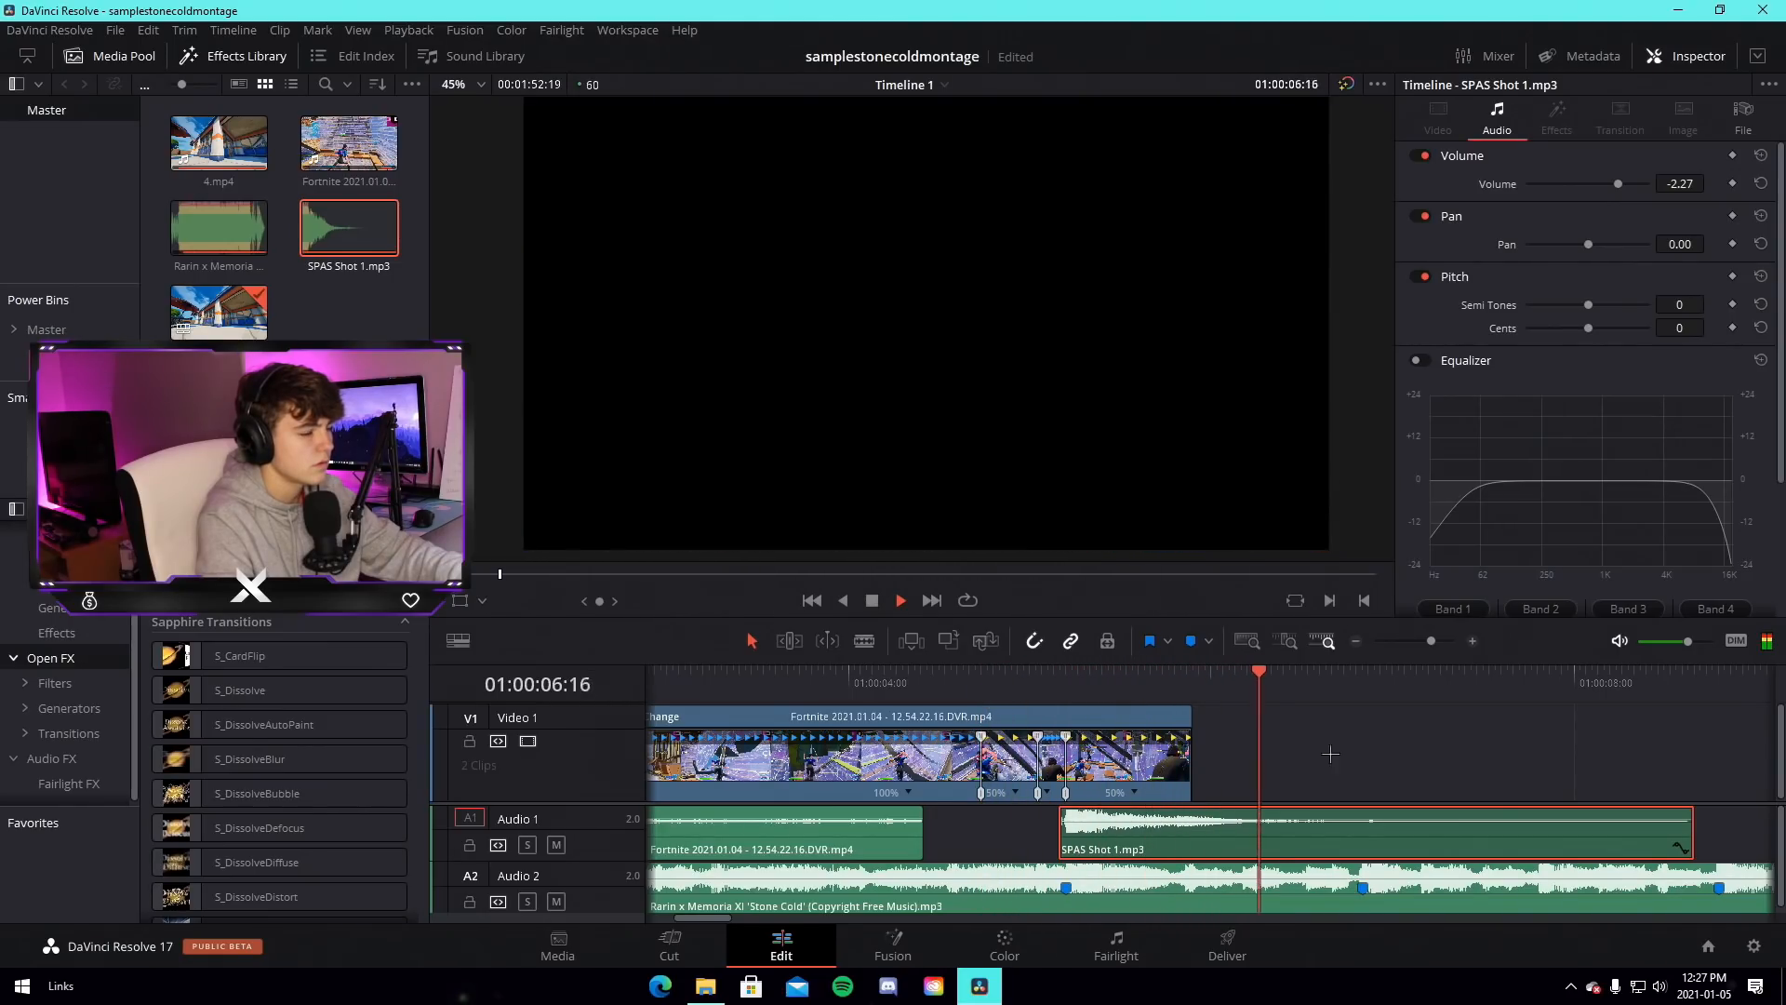
left_click_drag(1684, 842, 1312, 842)
left_click(1308, 721)
key("space")
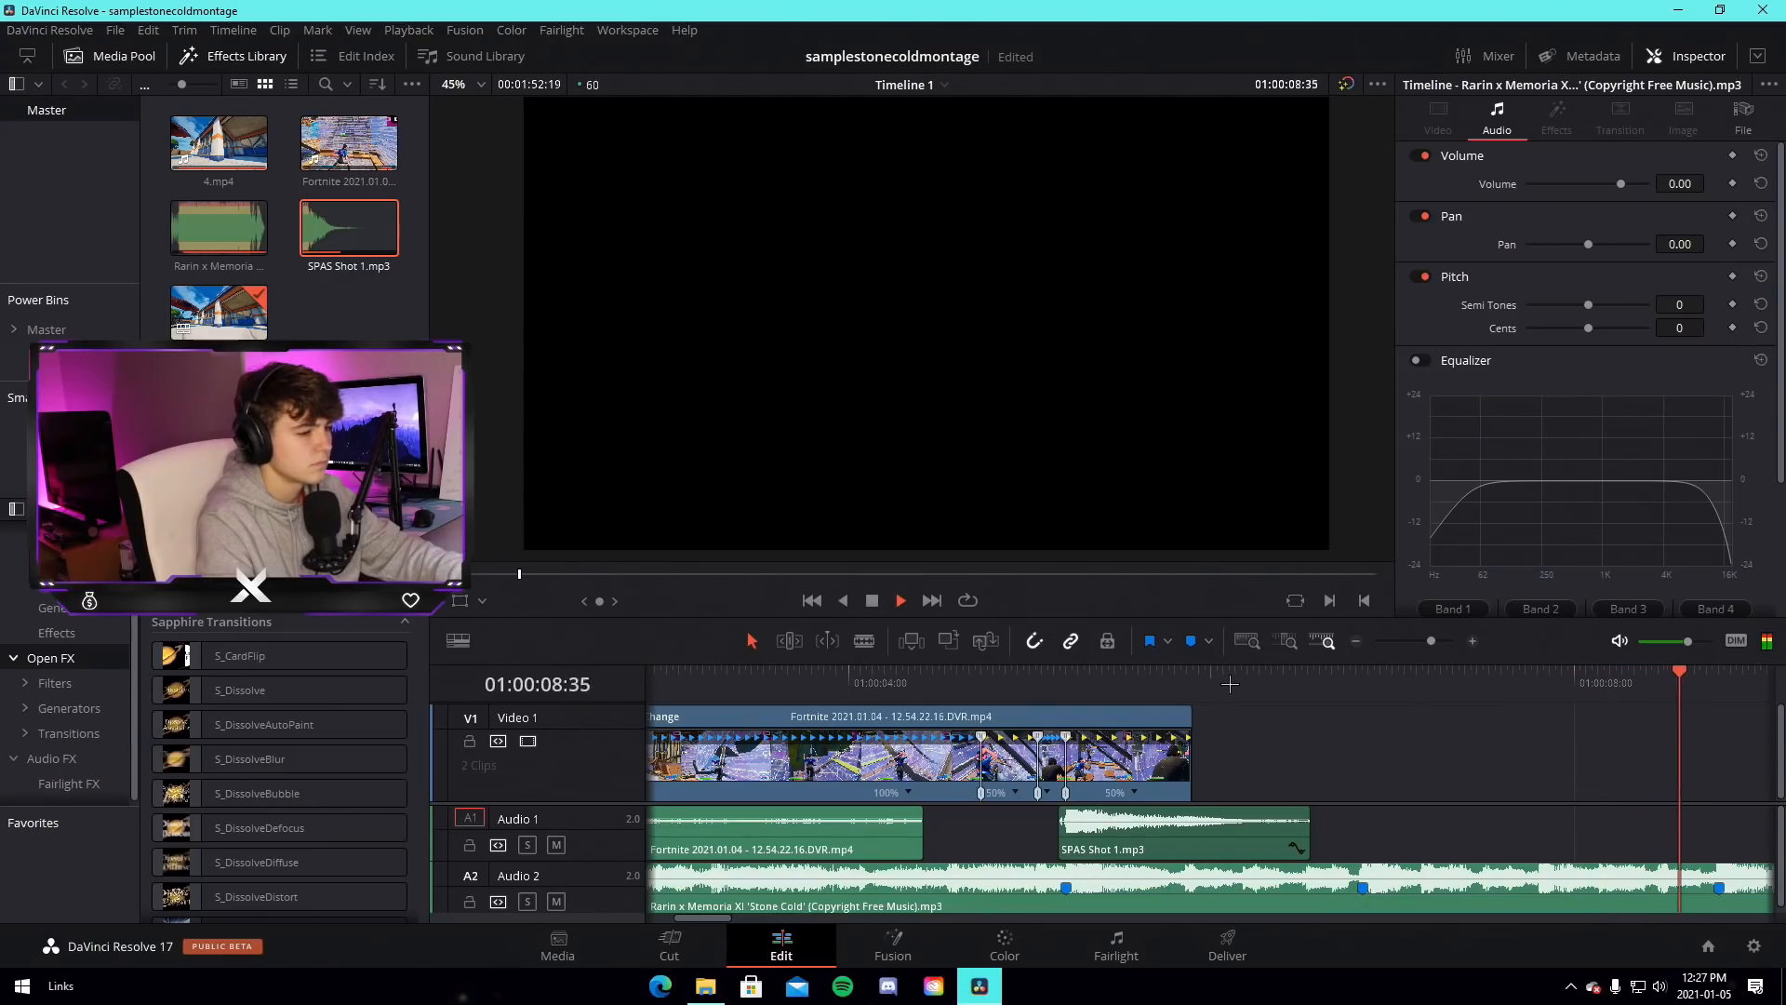
Preview the Fortnite 2021.01.04 - 14.55.56.25.DVR clip from the Montage Tutorial folder and add it to Video 1 after the existing clips
left_click(1193, 673)
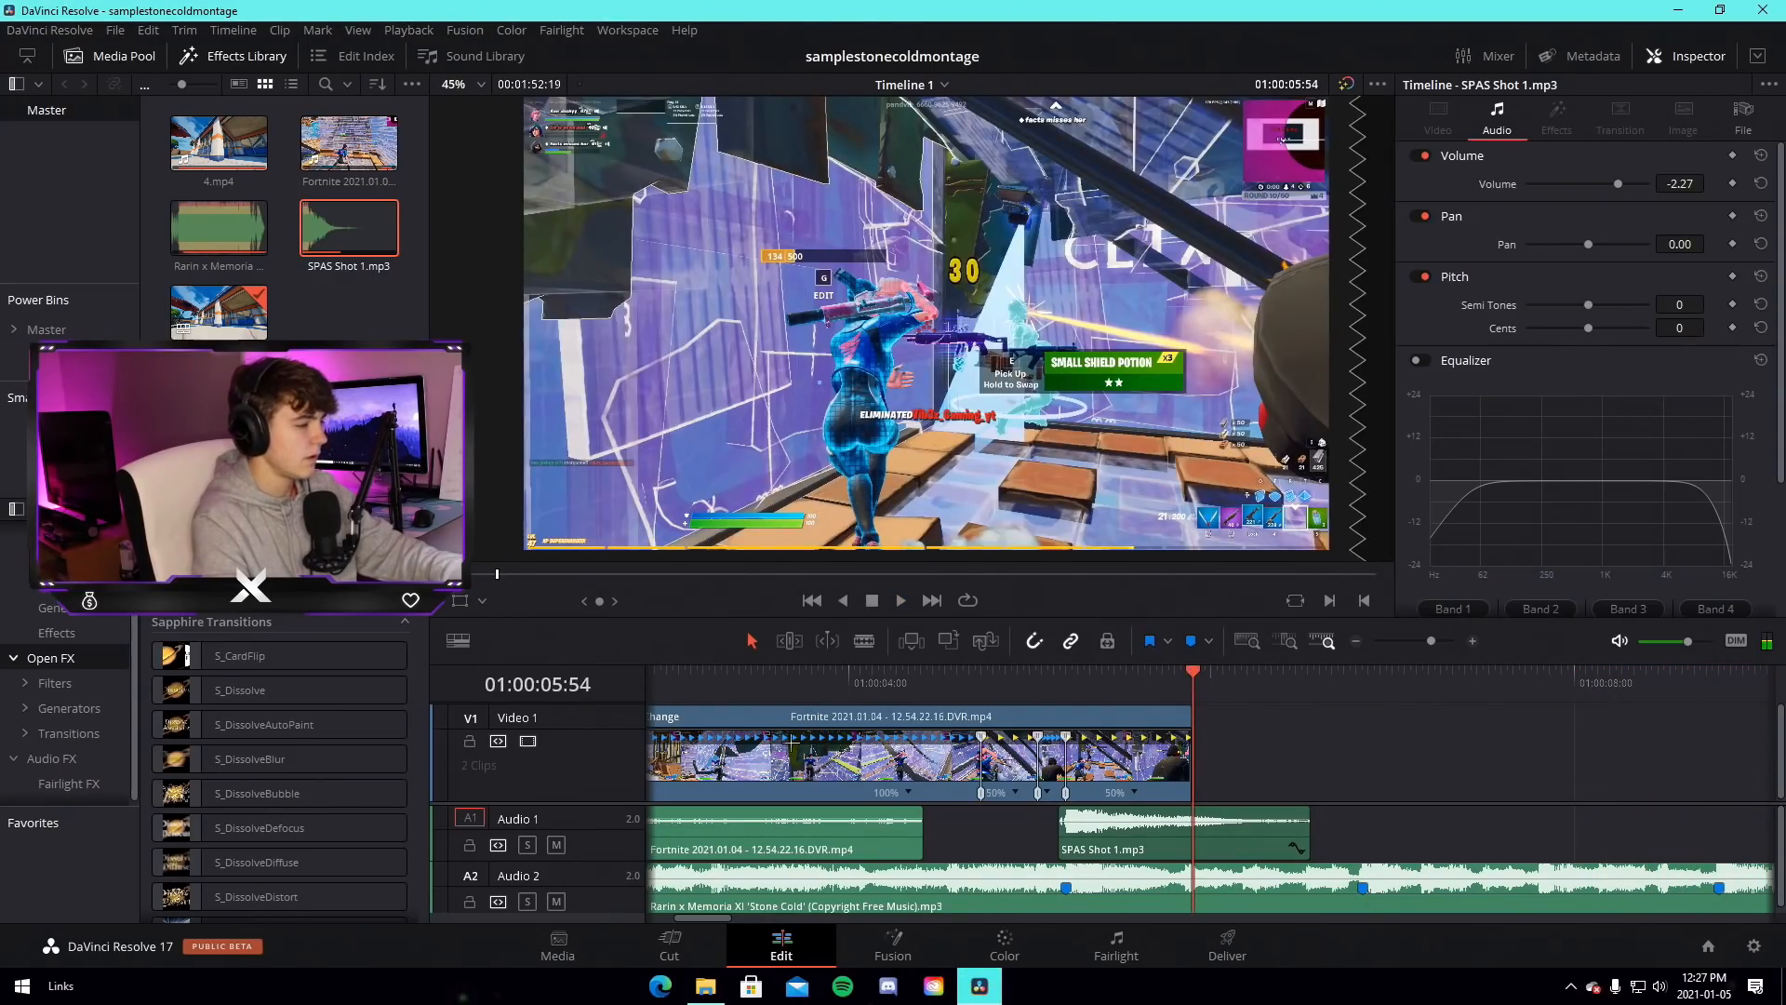
left_click_drag(1430, 641, 1424, 641)
left_click(849, 713)
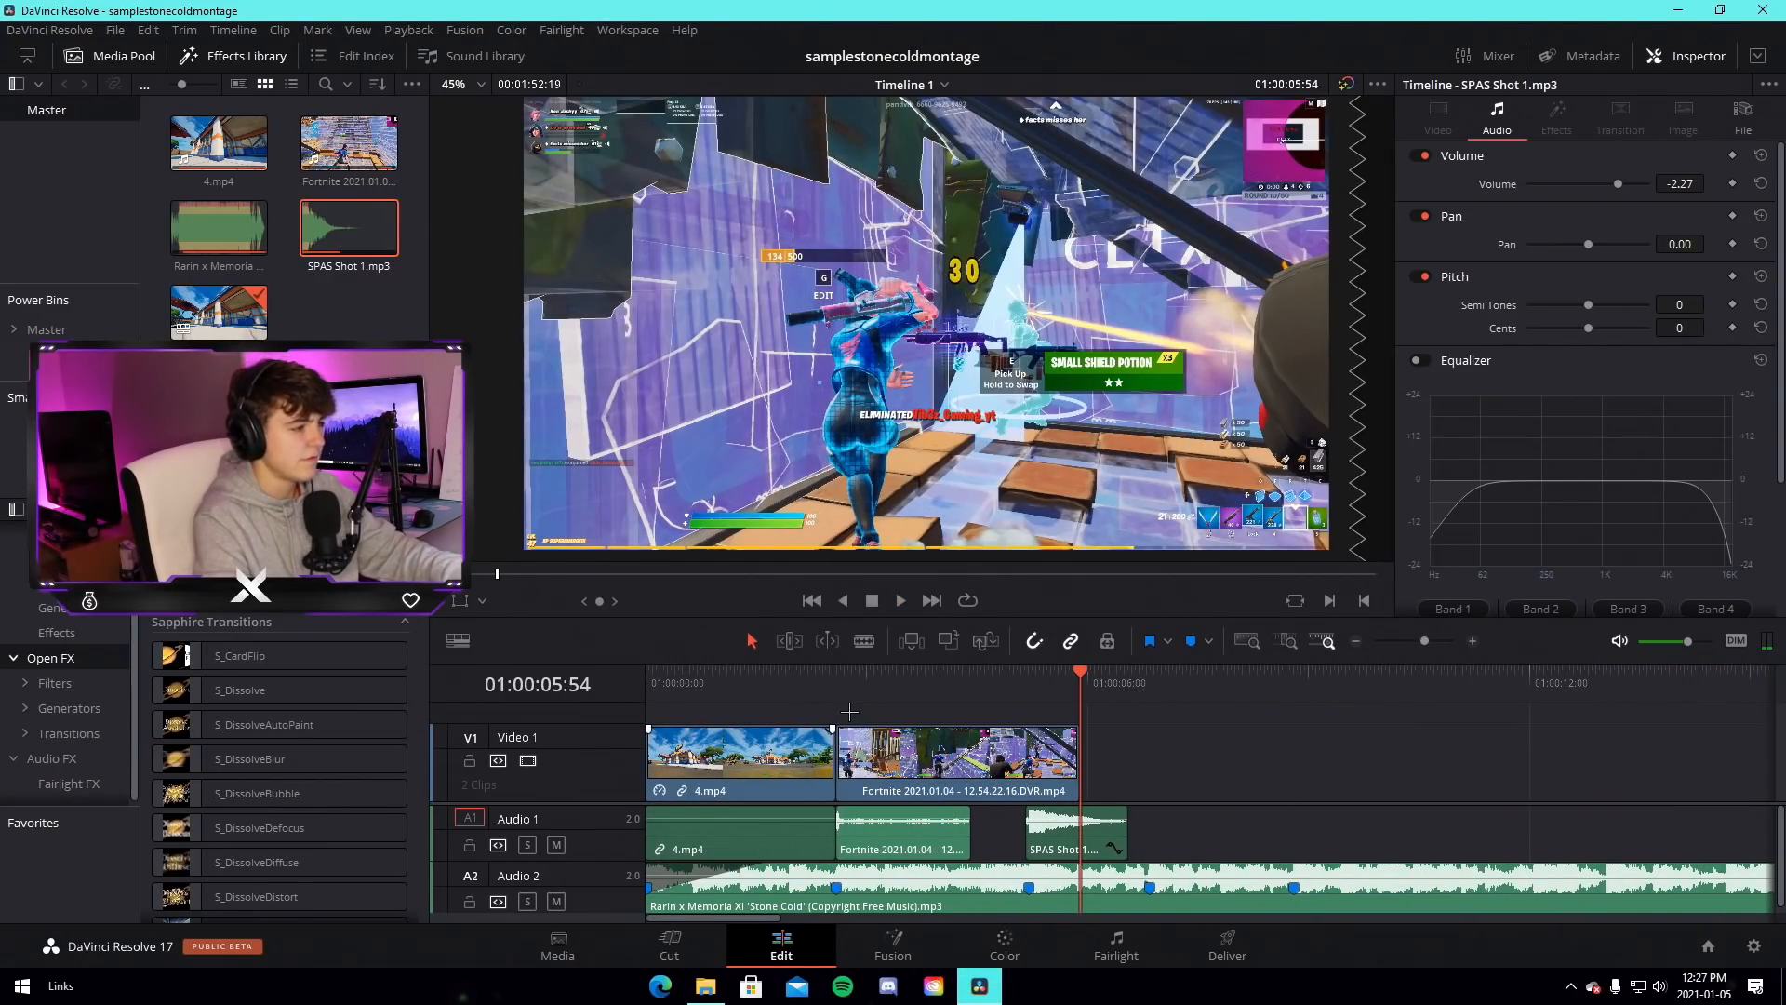
left_click(705, 986)
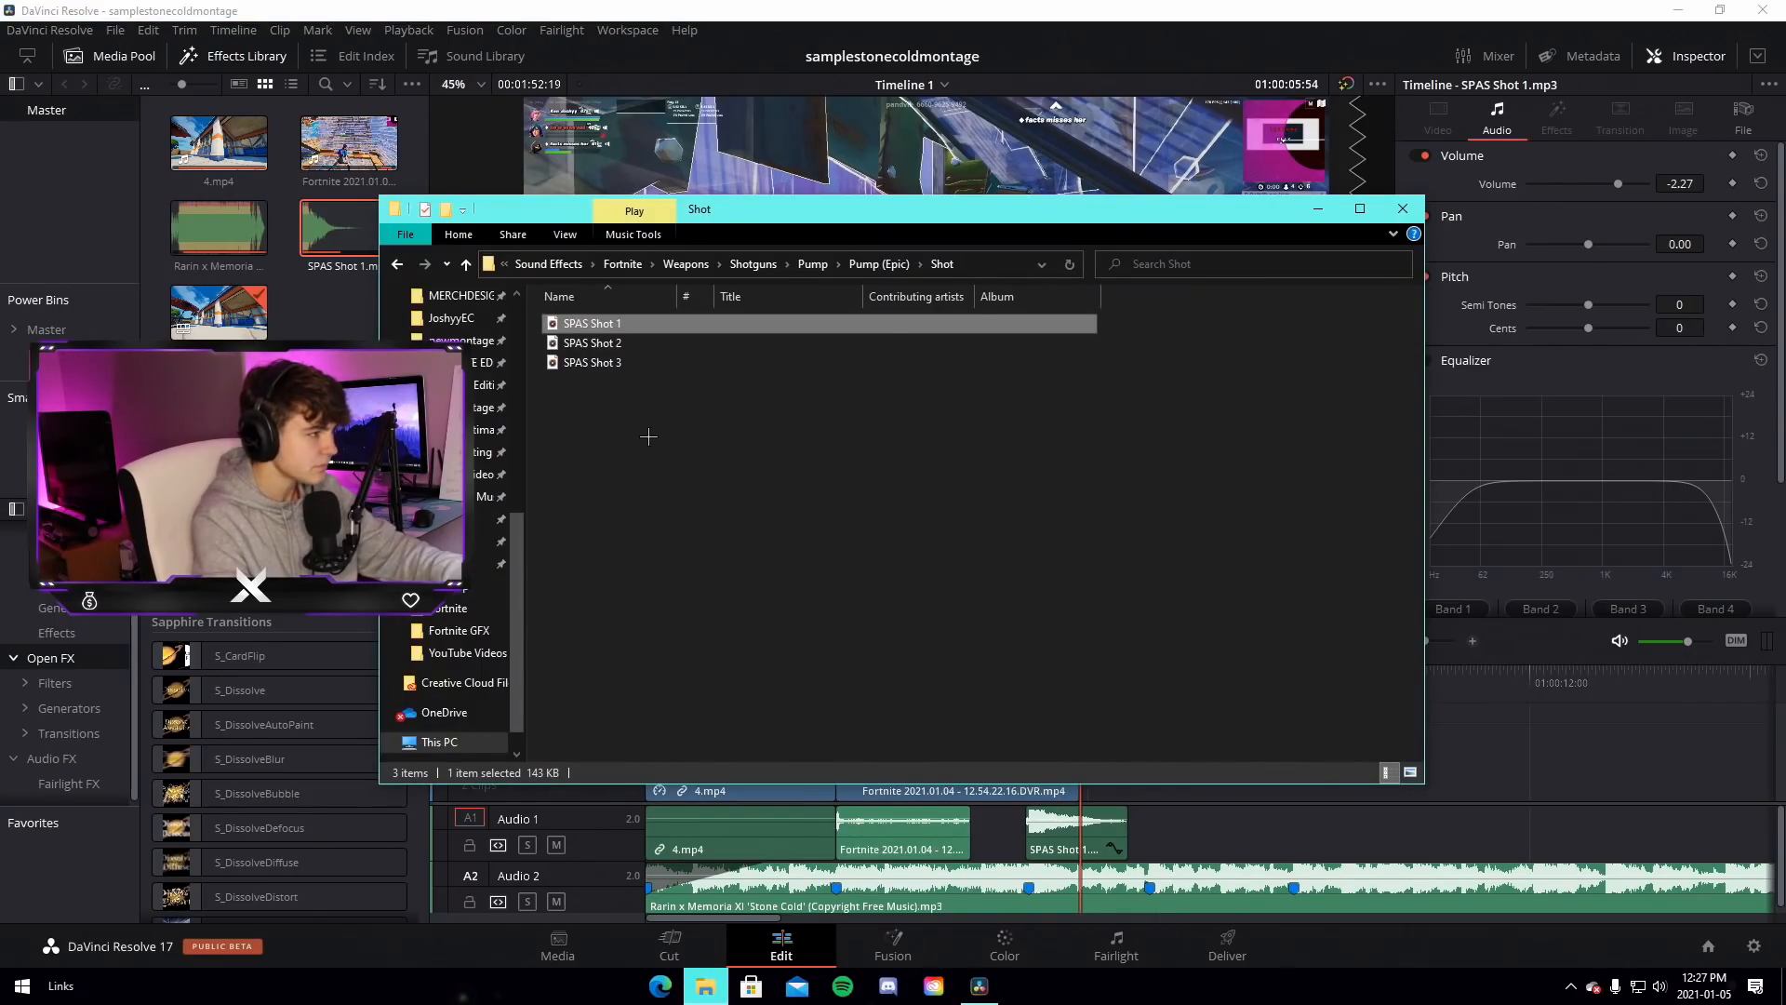
scroll(447, 520, "up", 7)
left_click(486, 423)
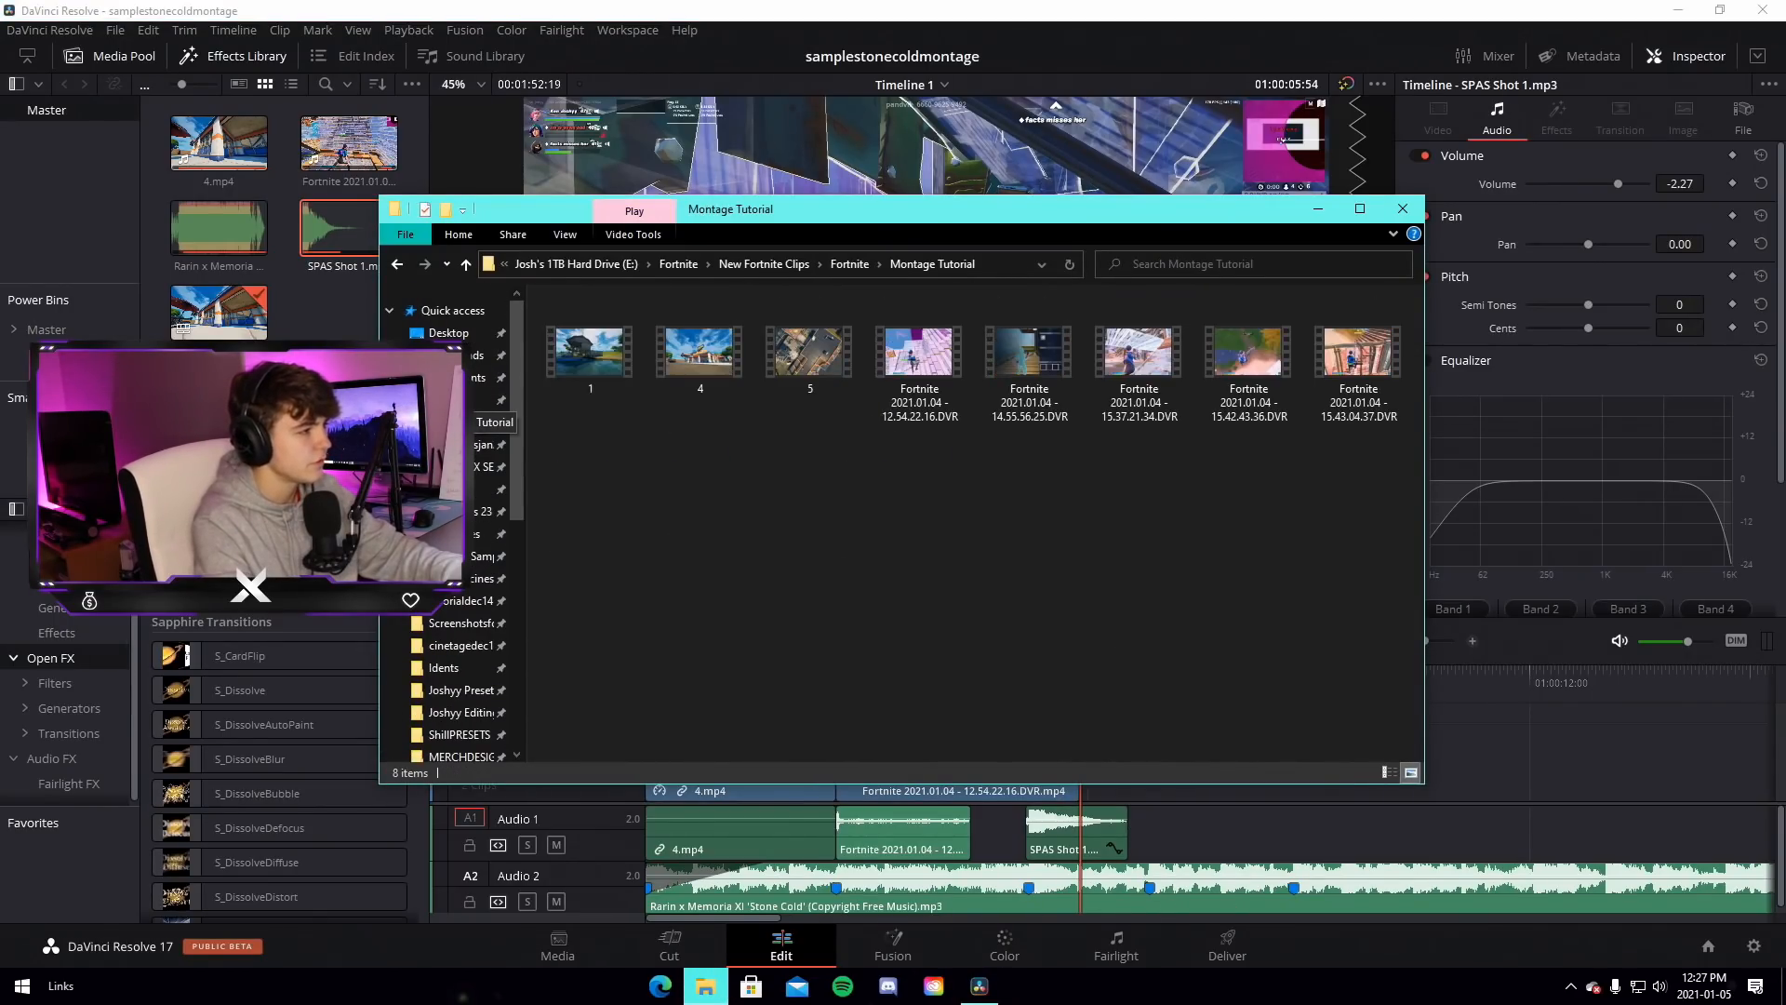
left_click(1053, 385)
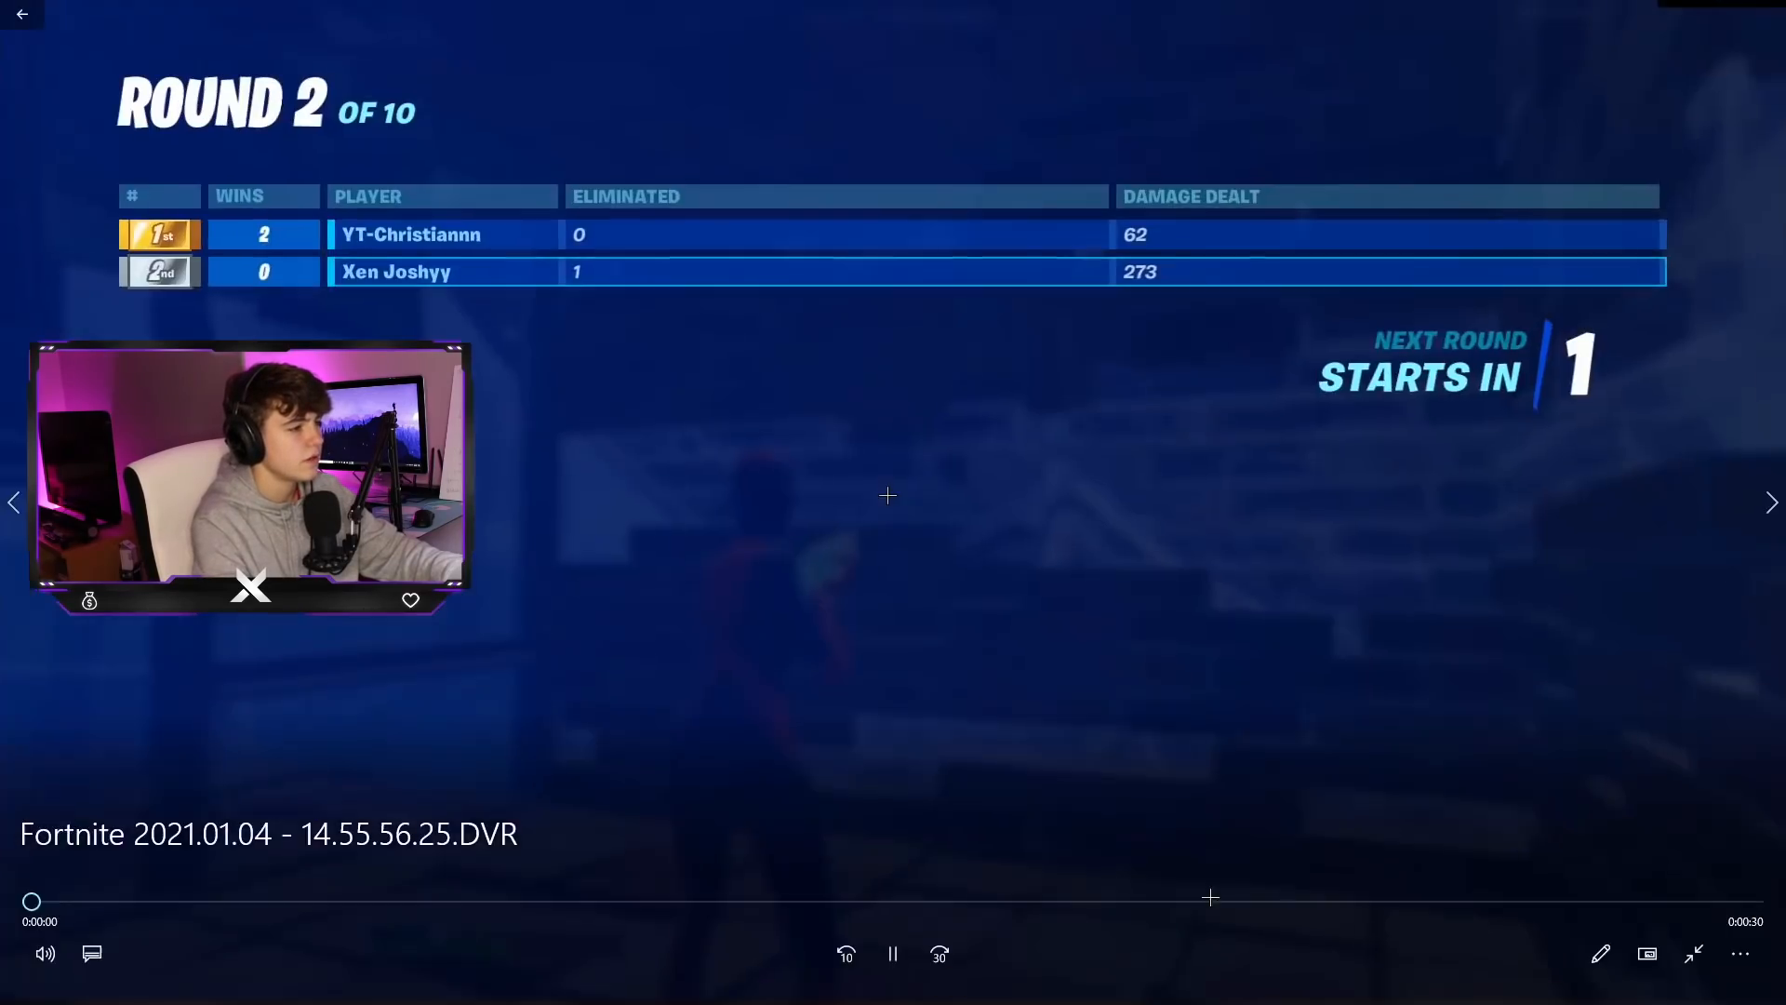
left_click_drag(1208, 898, 1633, 898)
left_click(1762, 11)
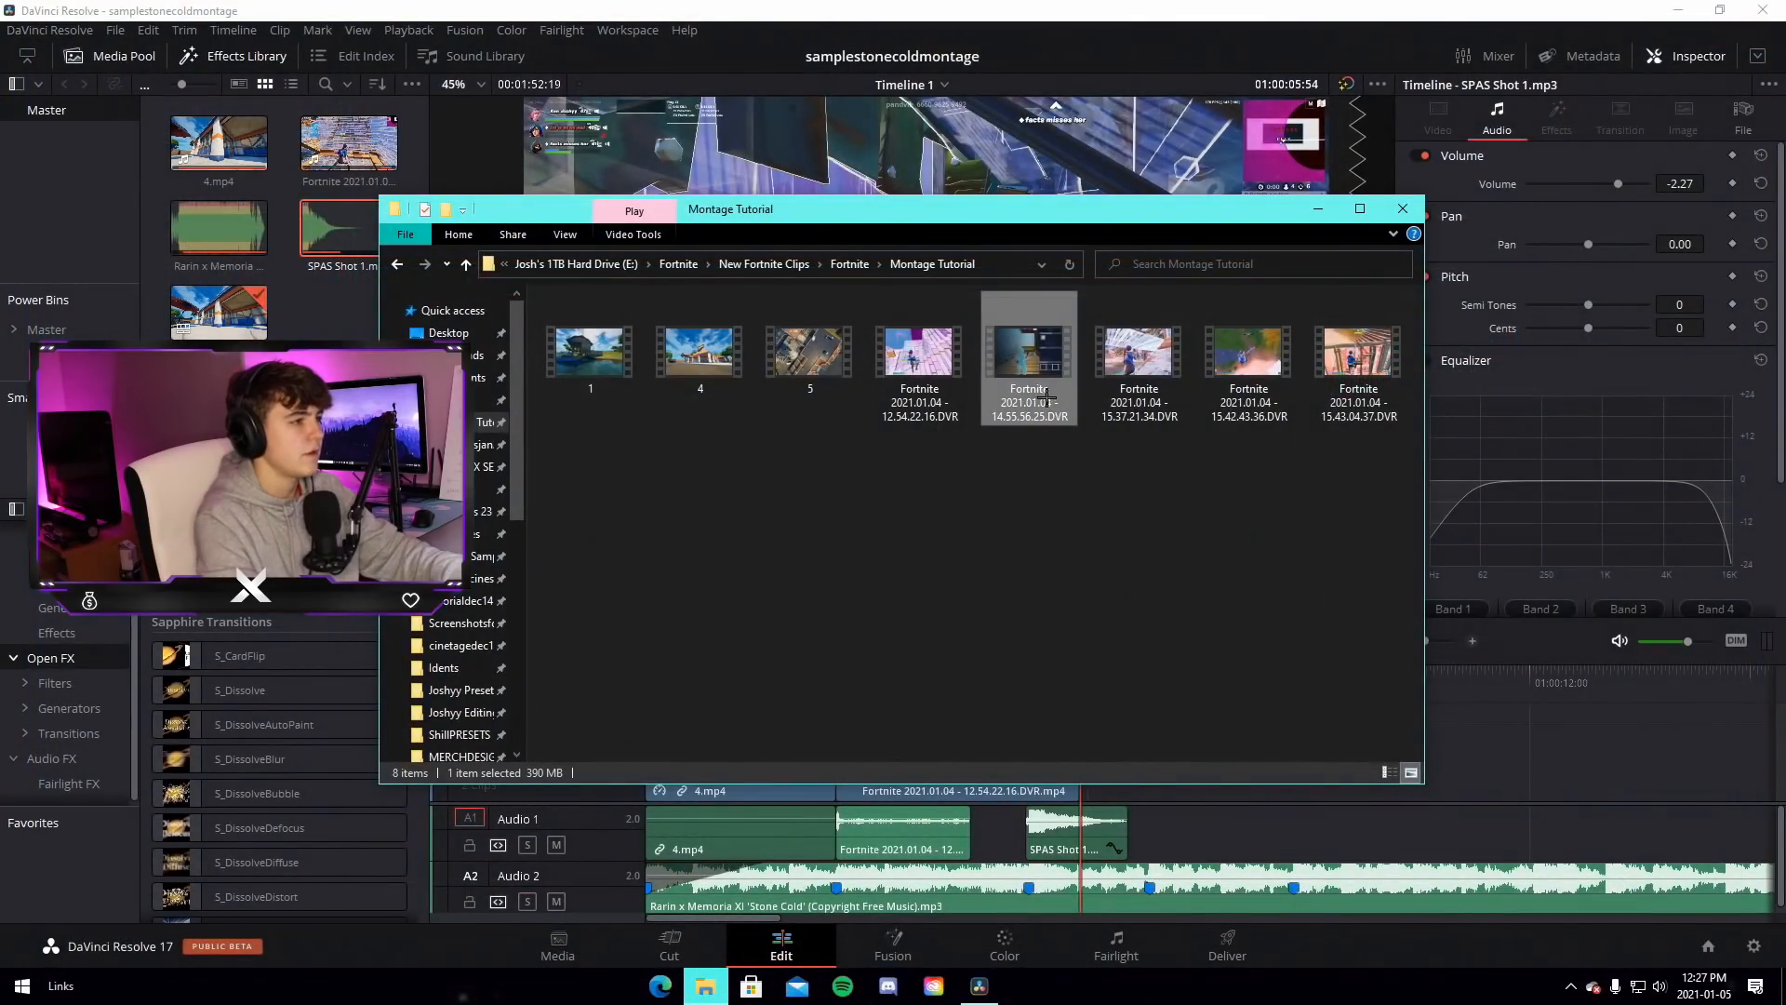
left_click_drag(1030, 353, 1303, 754)
Trim the opening off the 14.55.56.25 clip and start it at the second marker past the previous gameplay clip
left_click(1418, 642)
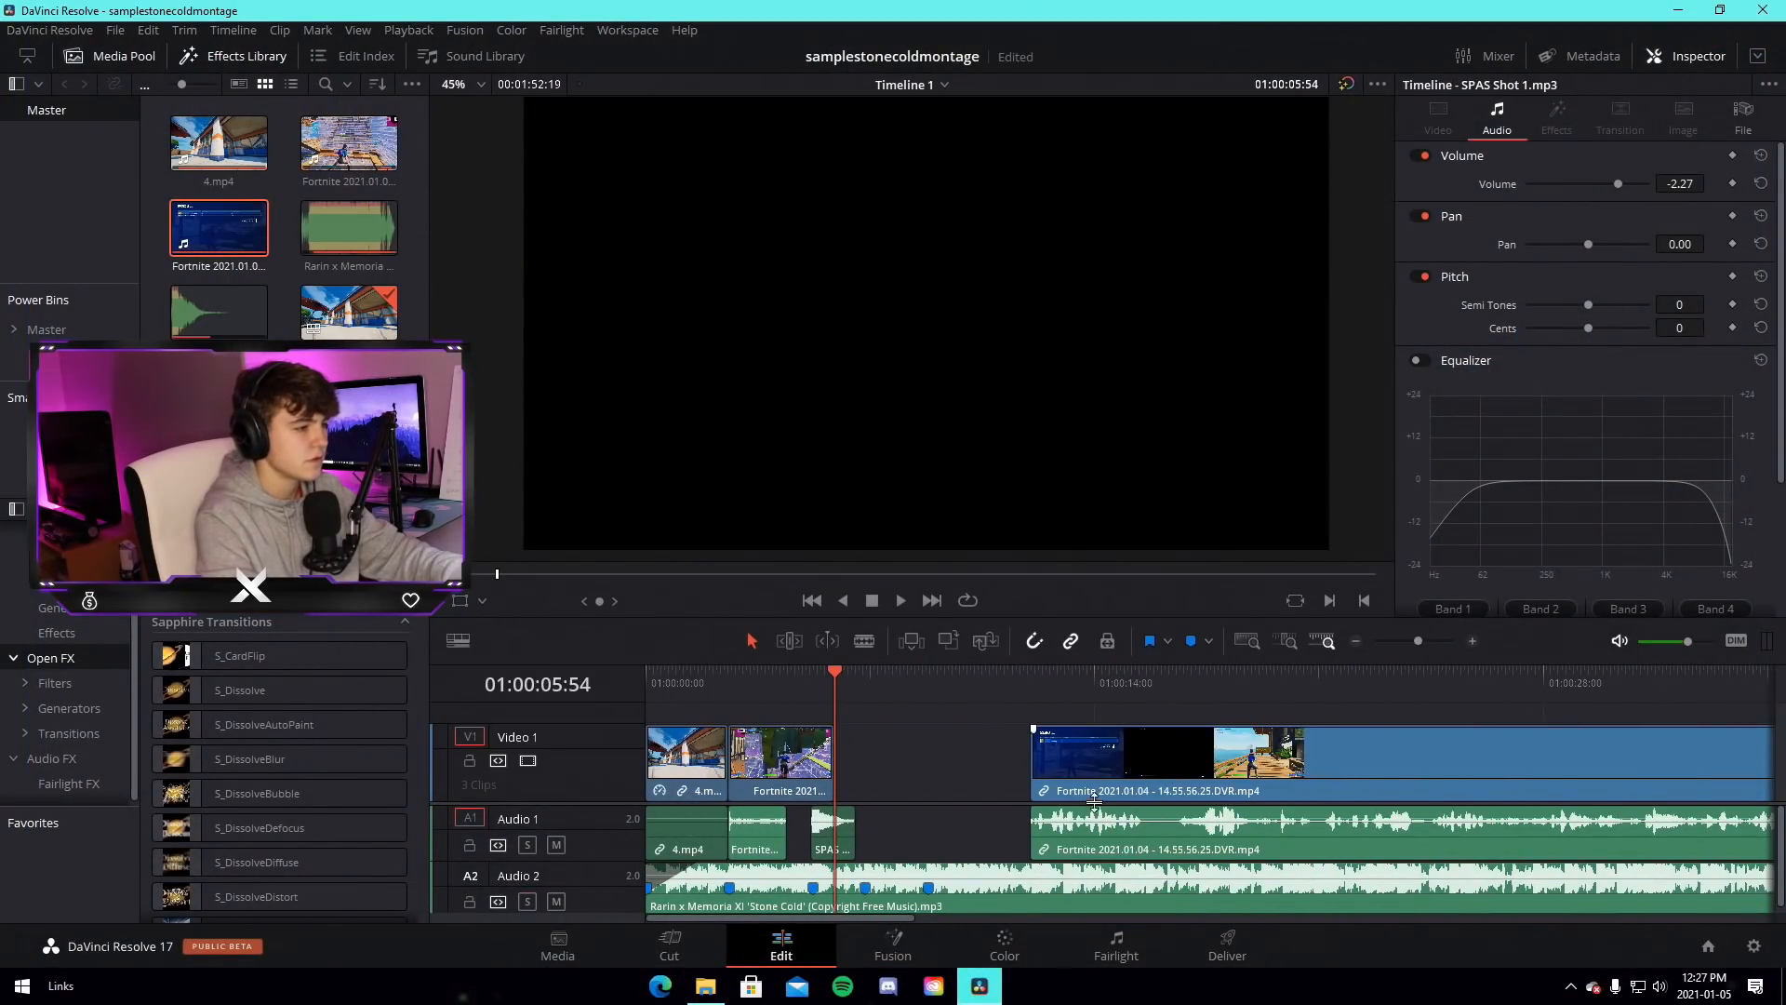
left_click(1411, 641)
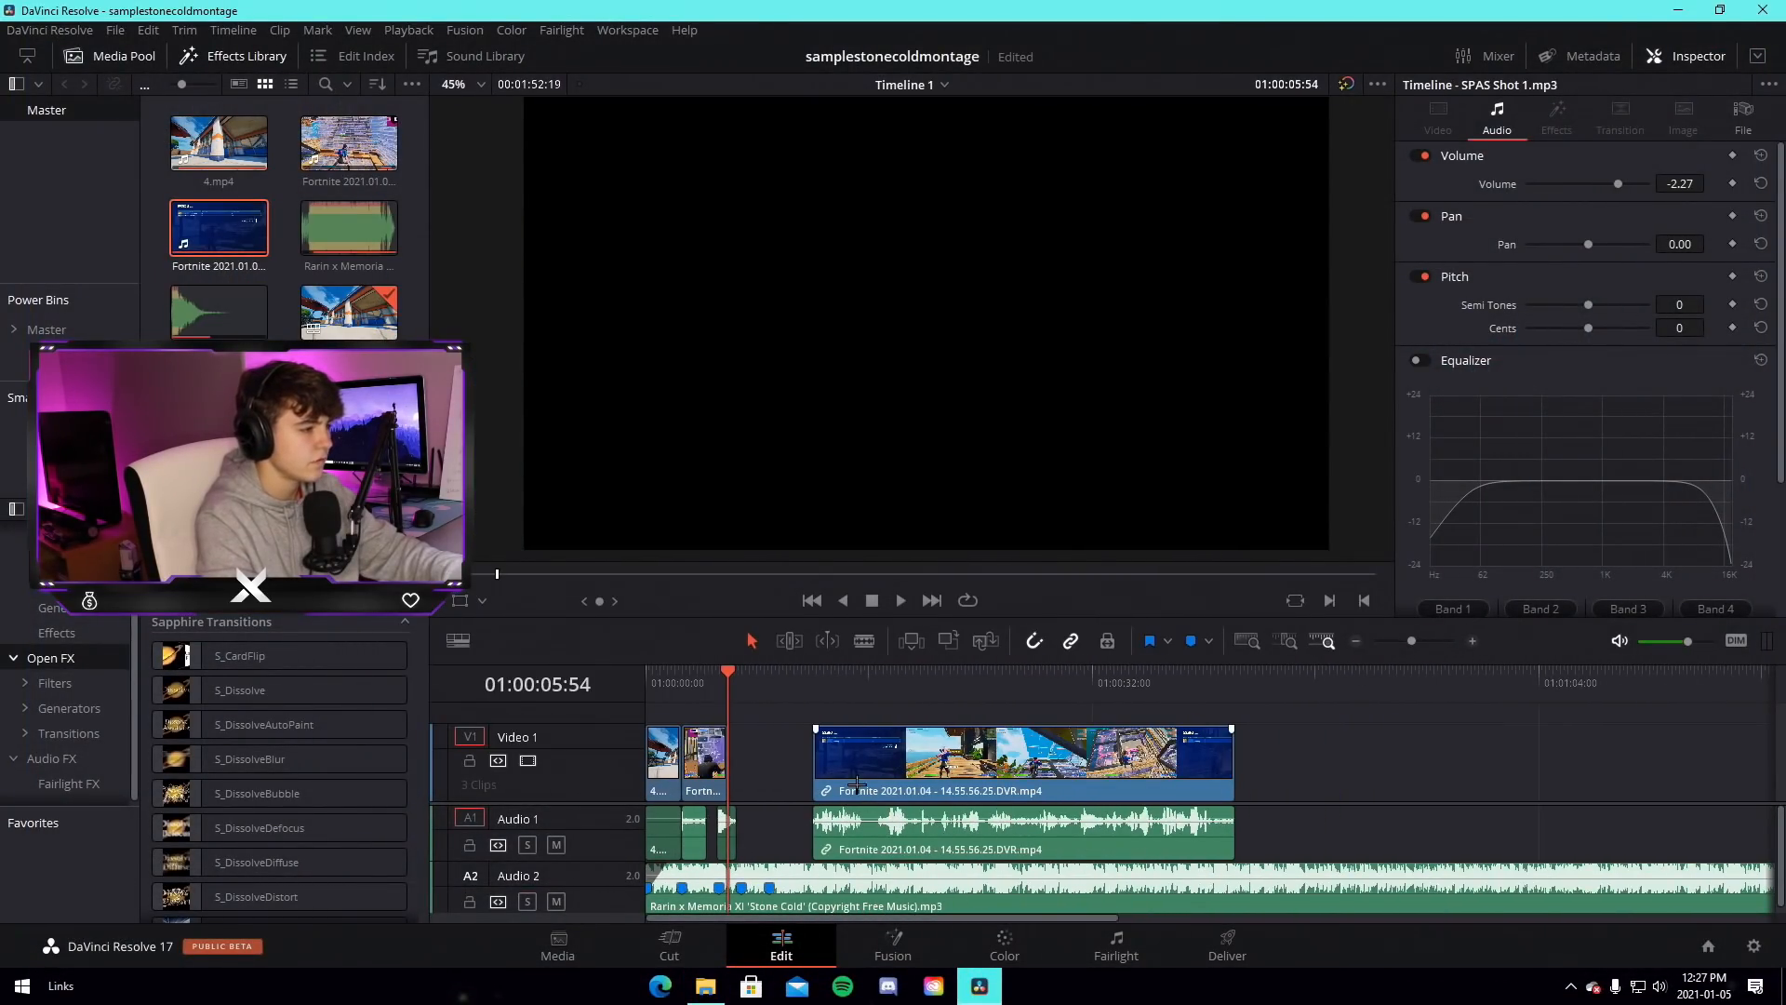
mouse_move(833, 772)
left_mouse_down()
mouse_move(1150, 785)
mouse_move(798, 782)
left_mouse_up()
left_click_drag(1411, 641, 1431, 641)
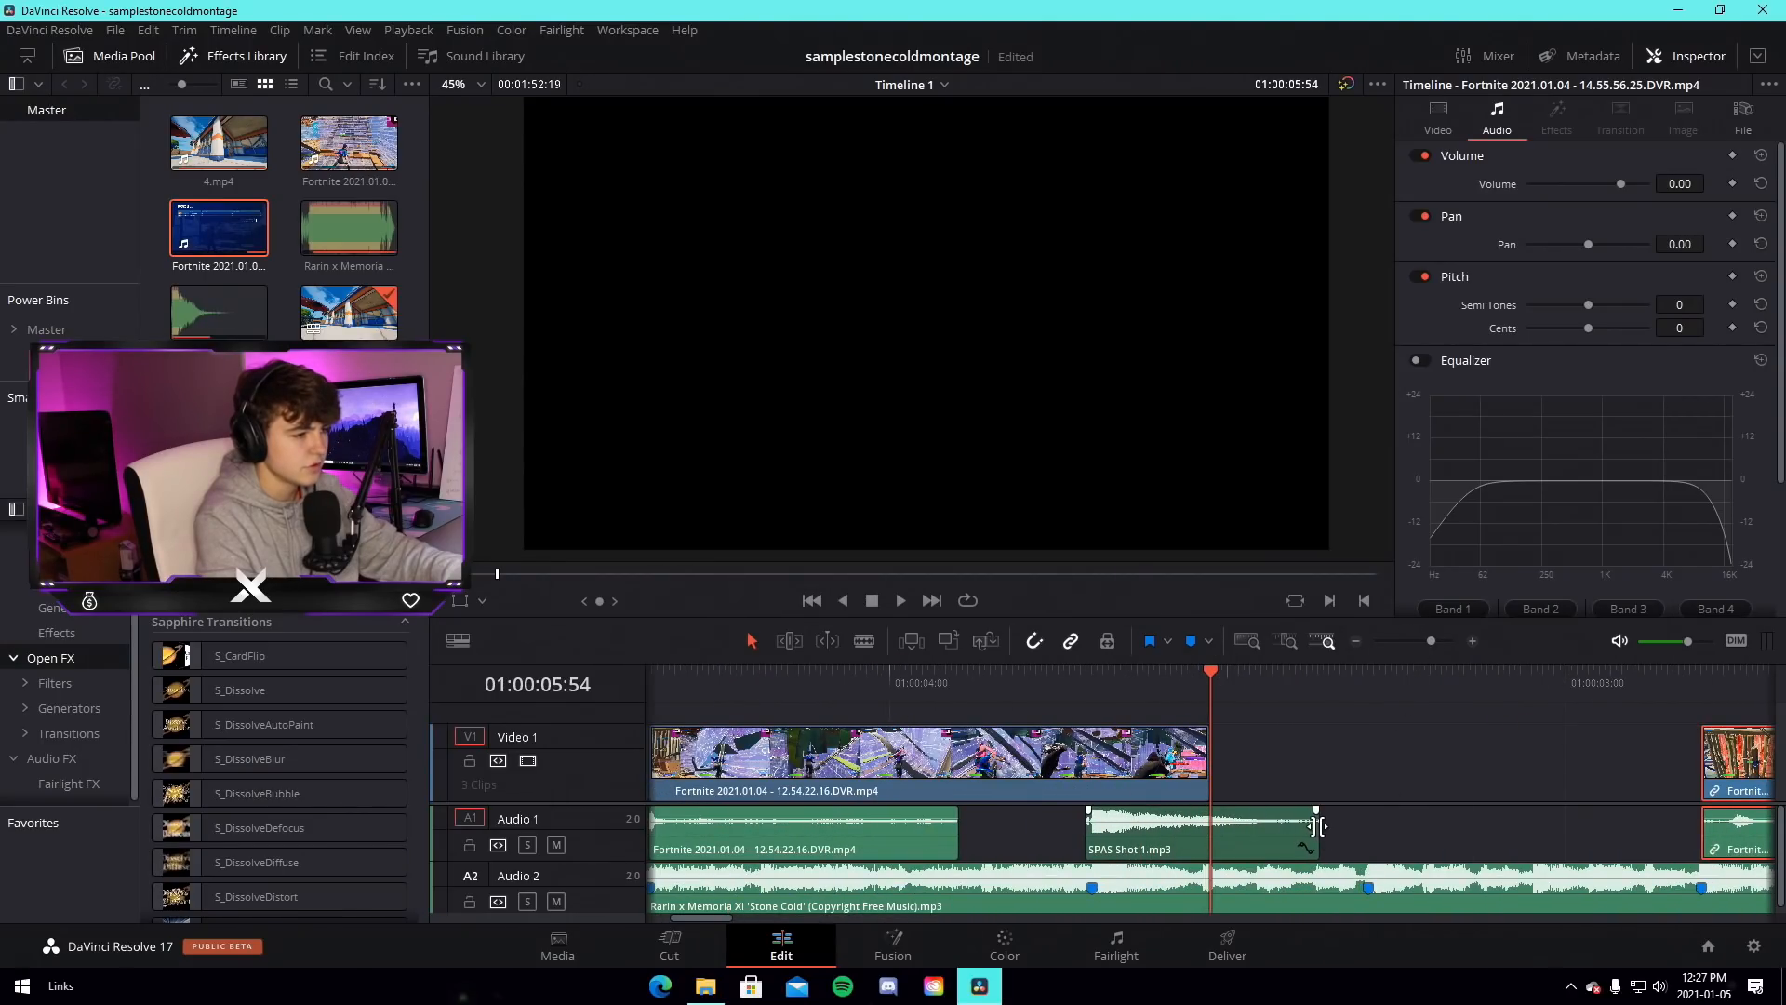
Shorten SPAS Shot 1 to end with the gameplay clip at 01:00:05:54, add a fade-out to it and replay
left_click_drag(1220, 839, 1207, 809)
left_click(1319, 788)
key("space")
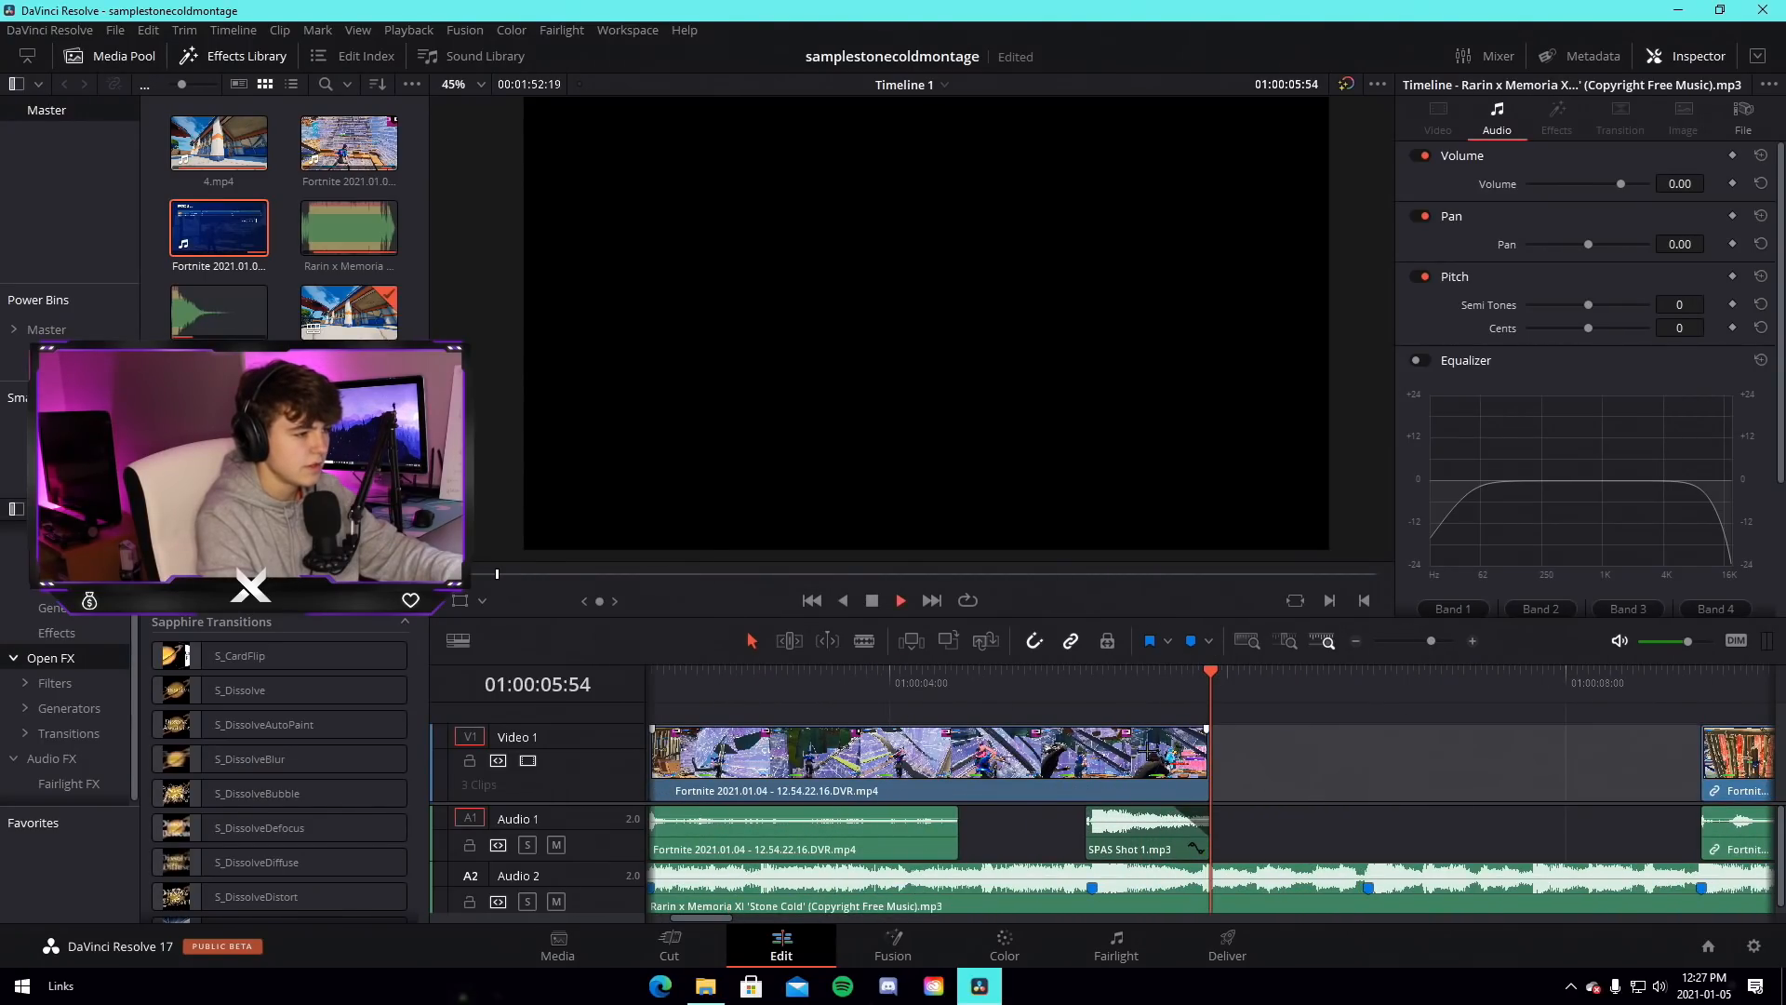
left_click(1116, 689)
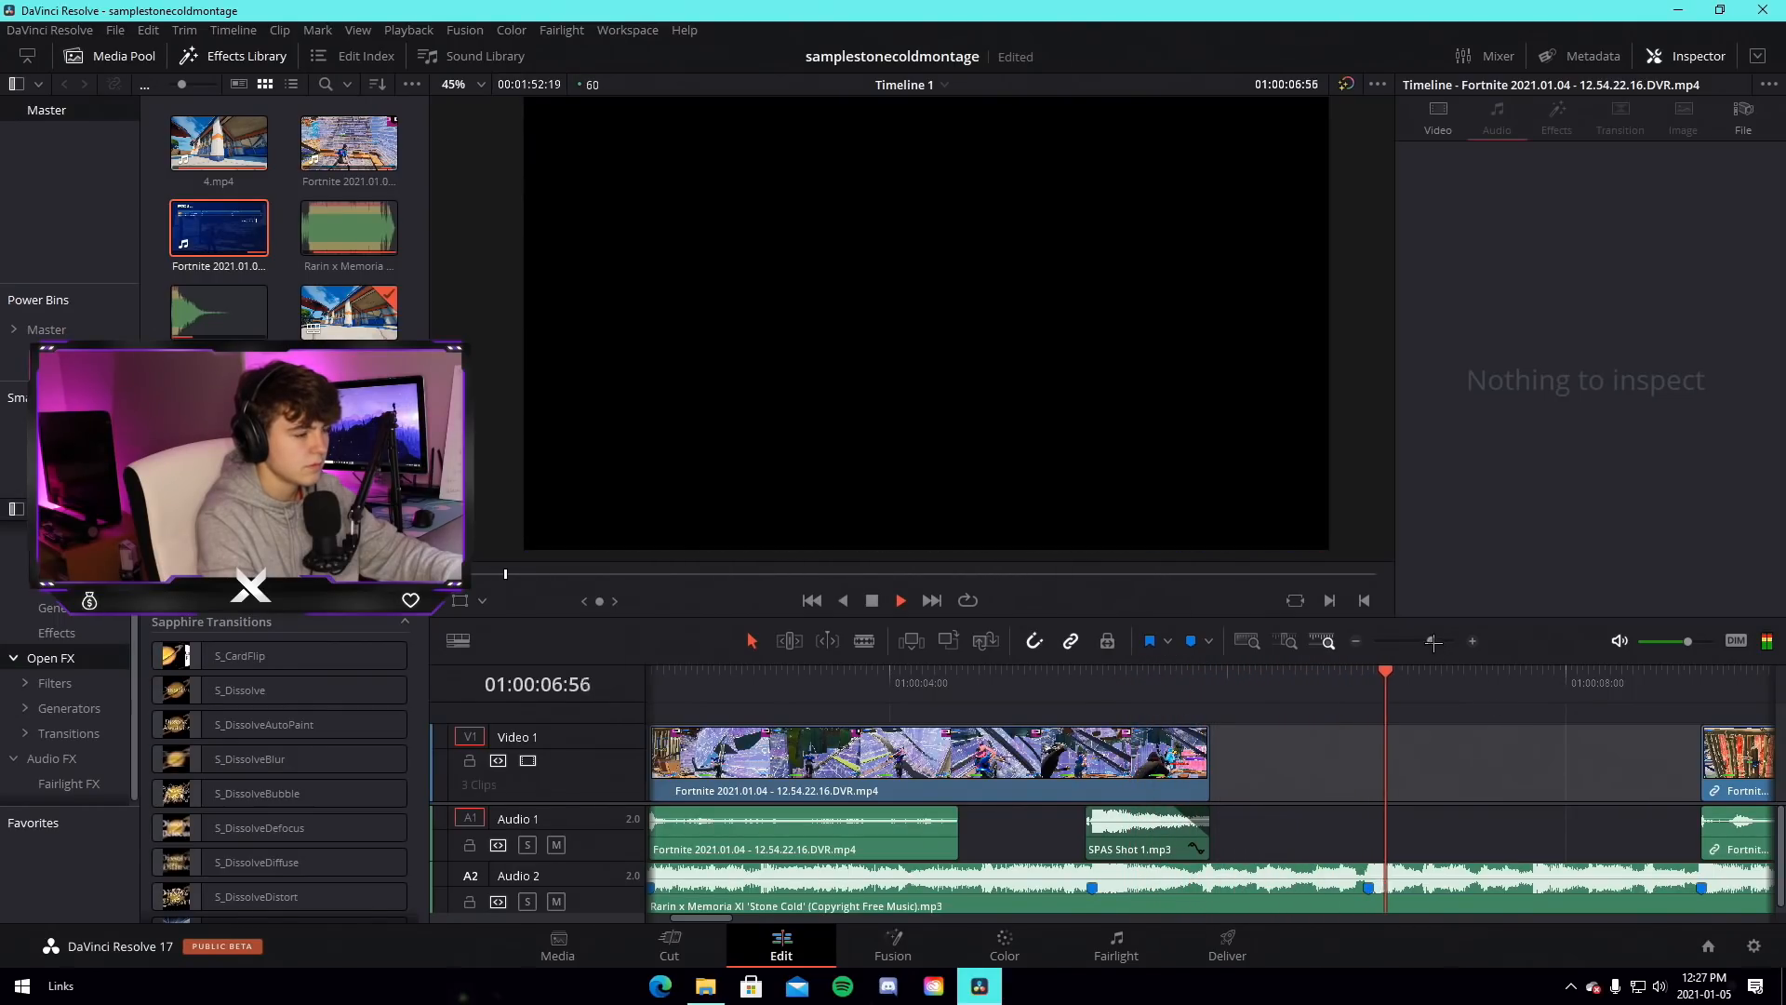
Trim more off the start of the 14.55.56.25 clip and scrub through the footage to locate the elimination shot
left_click_drag(1432, 641, 1422, 641)
key("space")
left_click_drag(1226, 691, 1271, 689)
left_click_drag(1109, 770, 1189, 769)
left_click(1193, 672)
left_click_drag(1193, 672, 1213, 672)
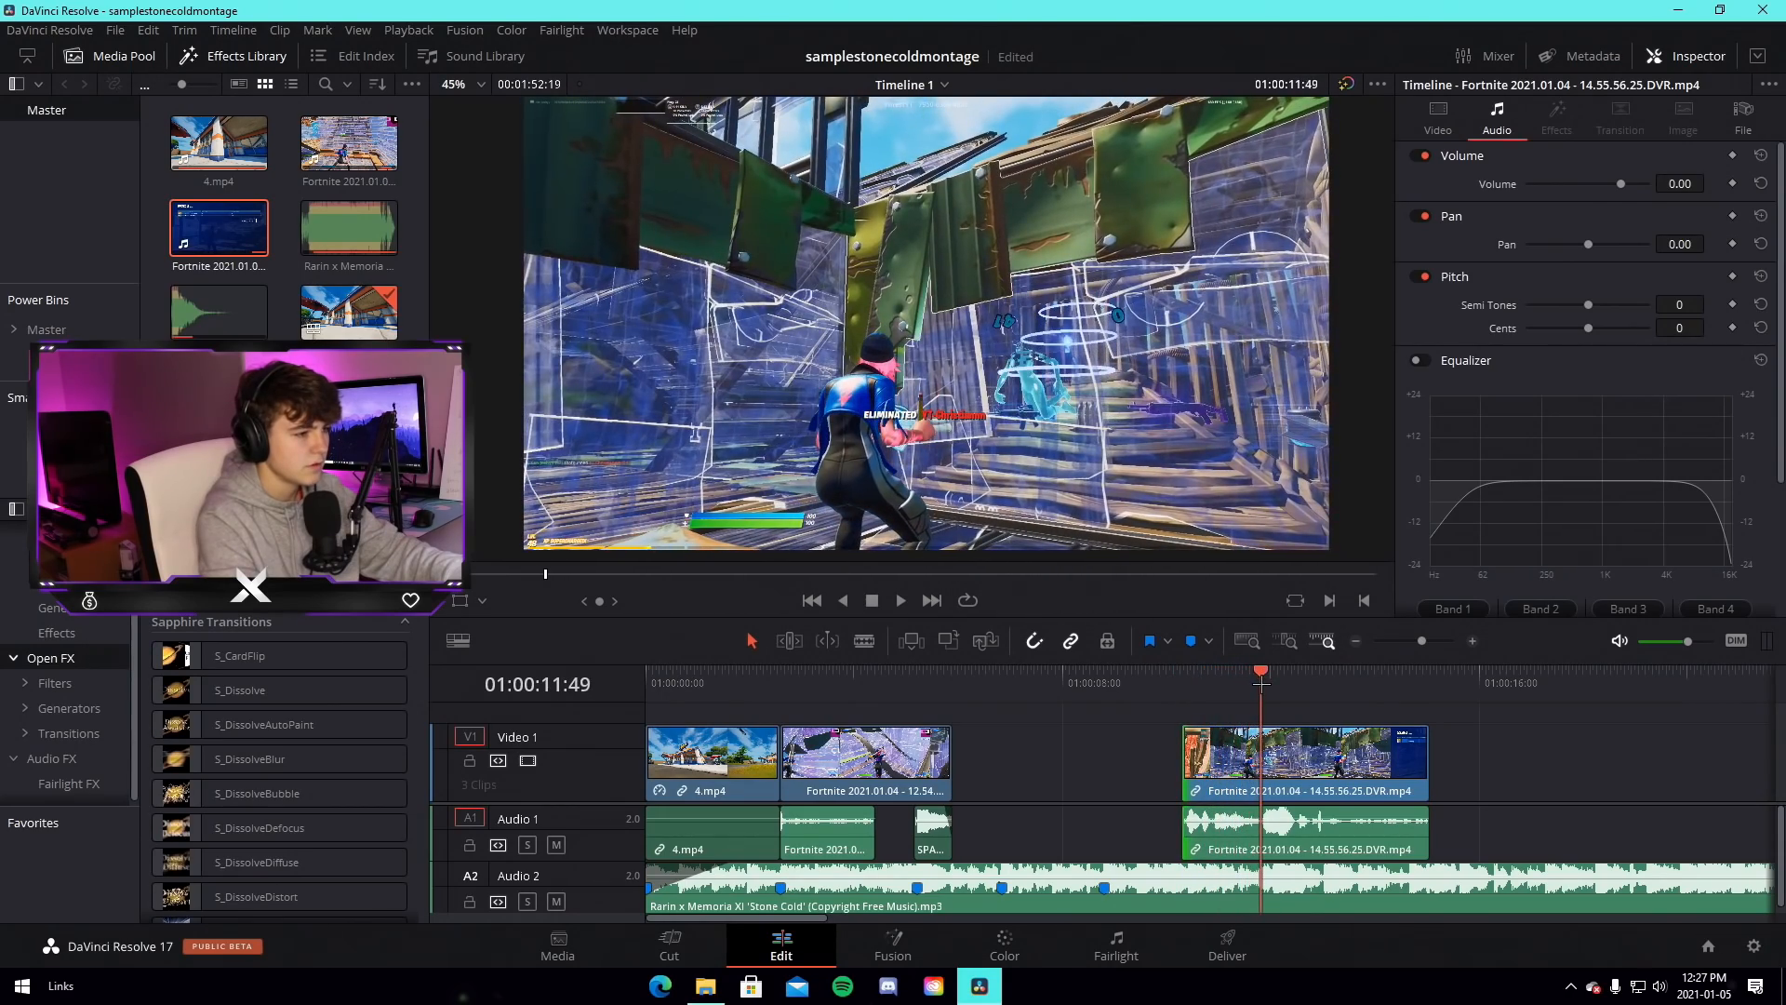
Trim the 14.55.56.25 clip's end and move the clip so its elimination shot lands on the 01:00:06:50 marker
left_click_drag(1423, 755, 1017, 771)
left_click(1000, 685)
left_click_drag(1423, 641, 1438, 641)
left_click_drag(1398, 774, 1122, 788)
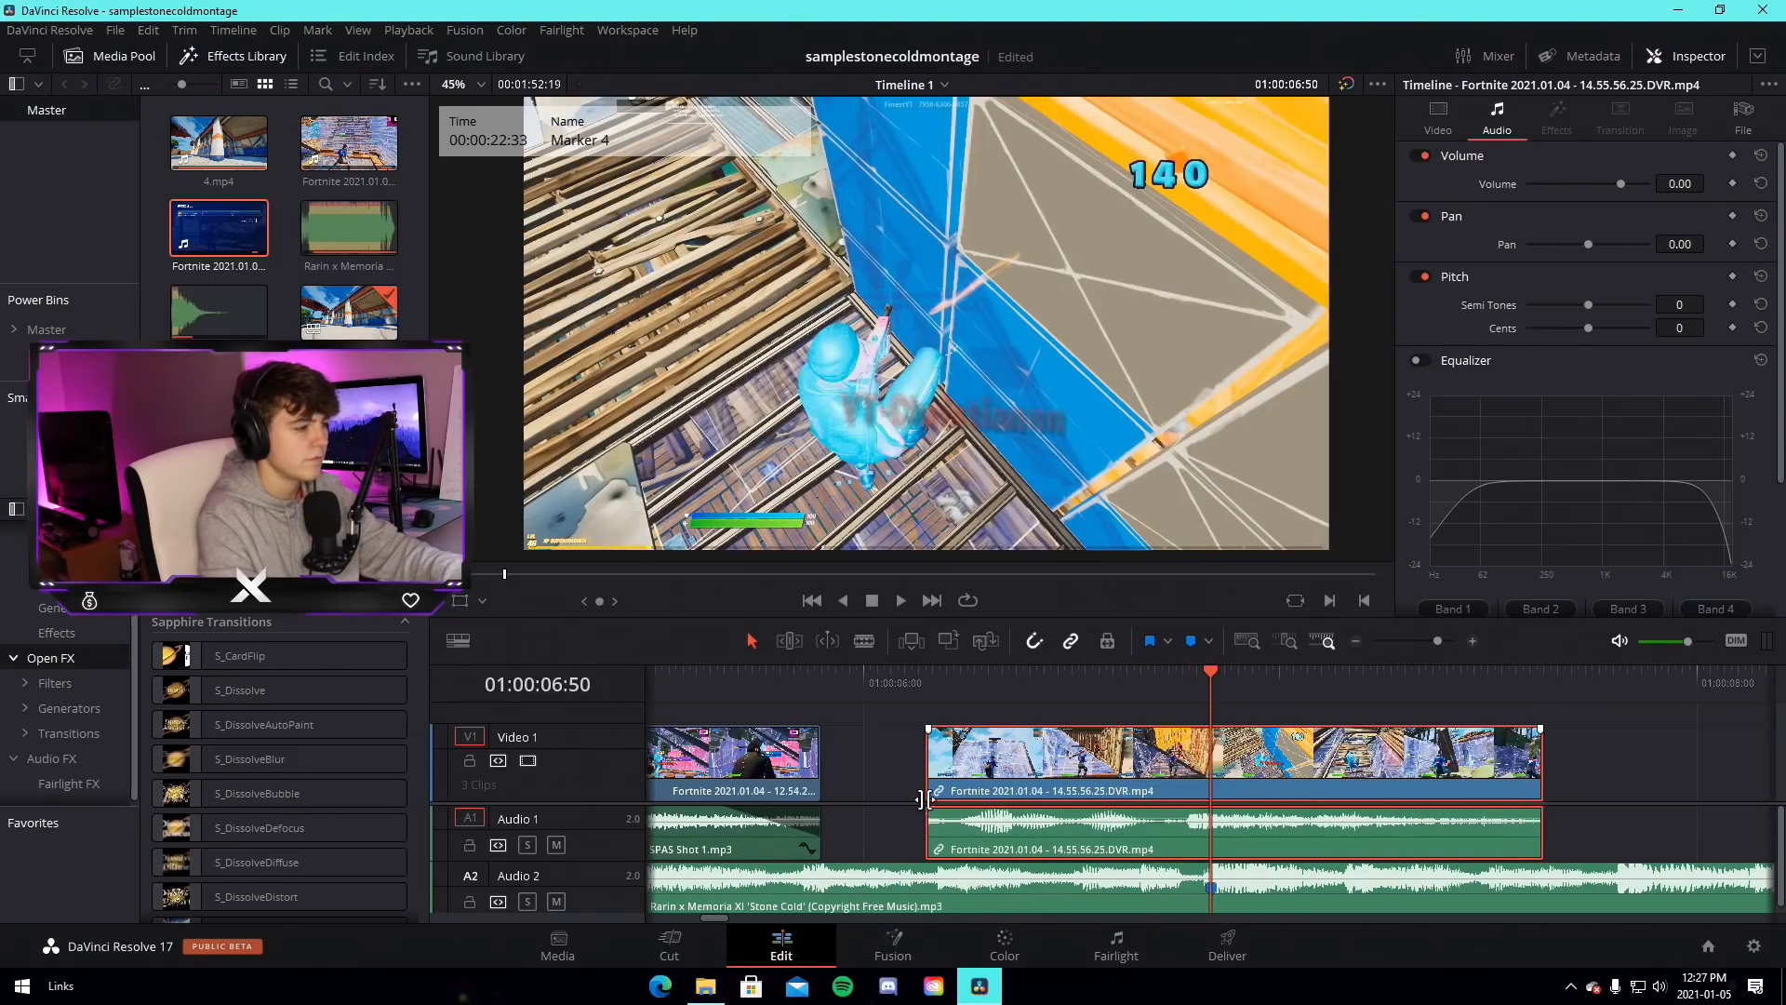
Extend the 14.55.56.25 clip's start back to the end of the previous gameplay clip and replay the sequence
left_click_drag(923, 798, 823, 791)
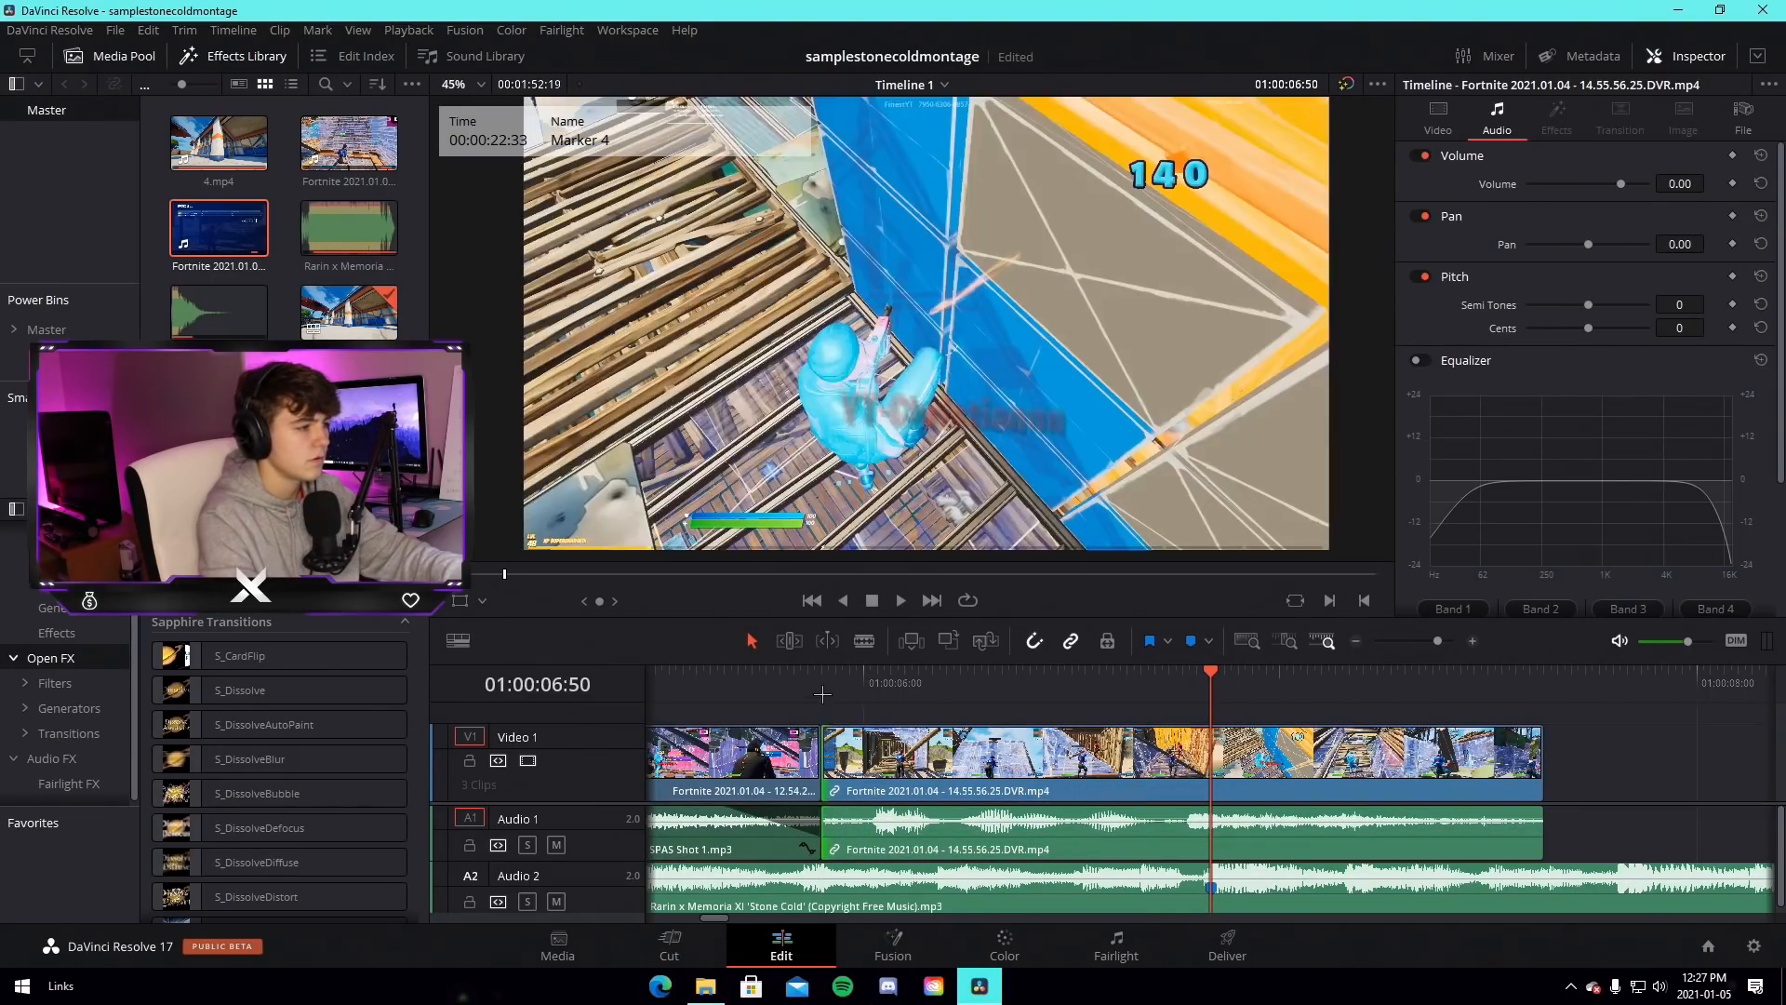
left_click(823, 694)
key("space")
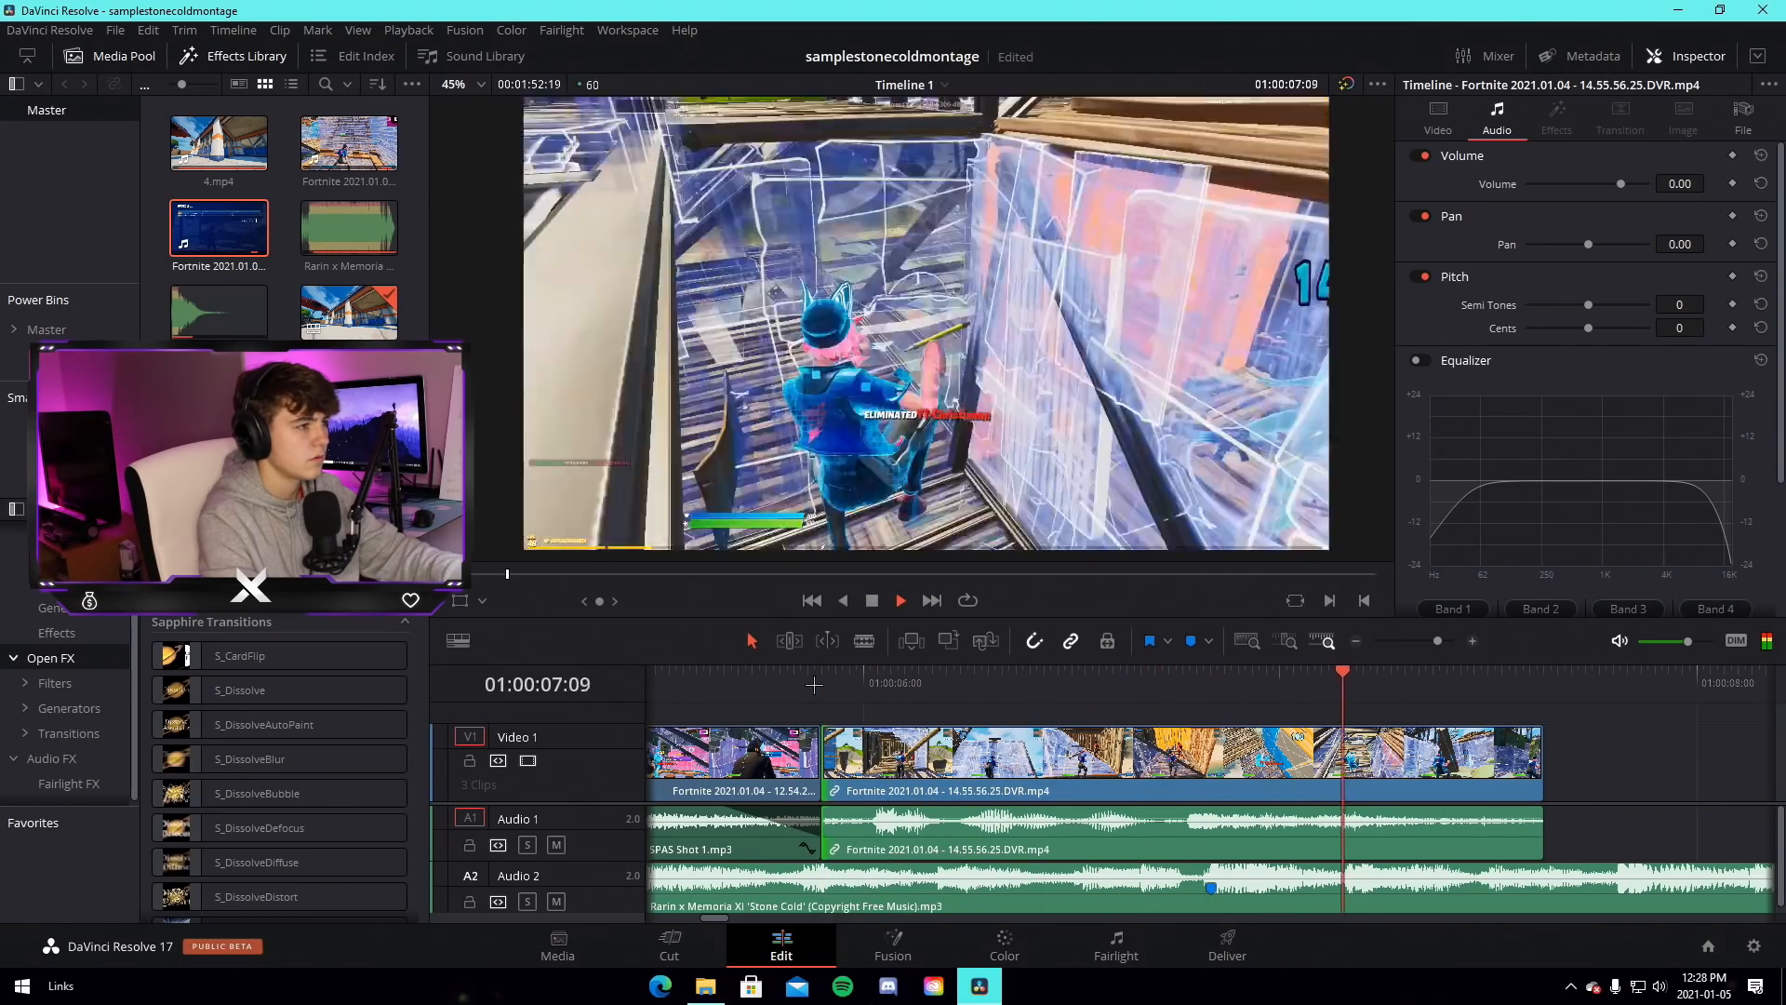
key("space")
left_click_drag(1436, 640, 1432, 640)
left_click(1003, 689)
key("space")
key("space")
left_click_drag(1433, 640, 1423, 641)
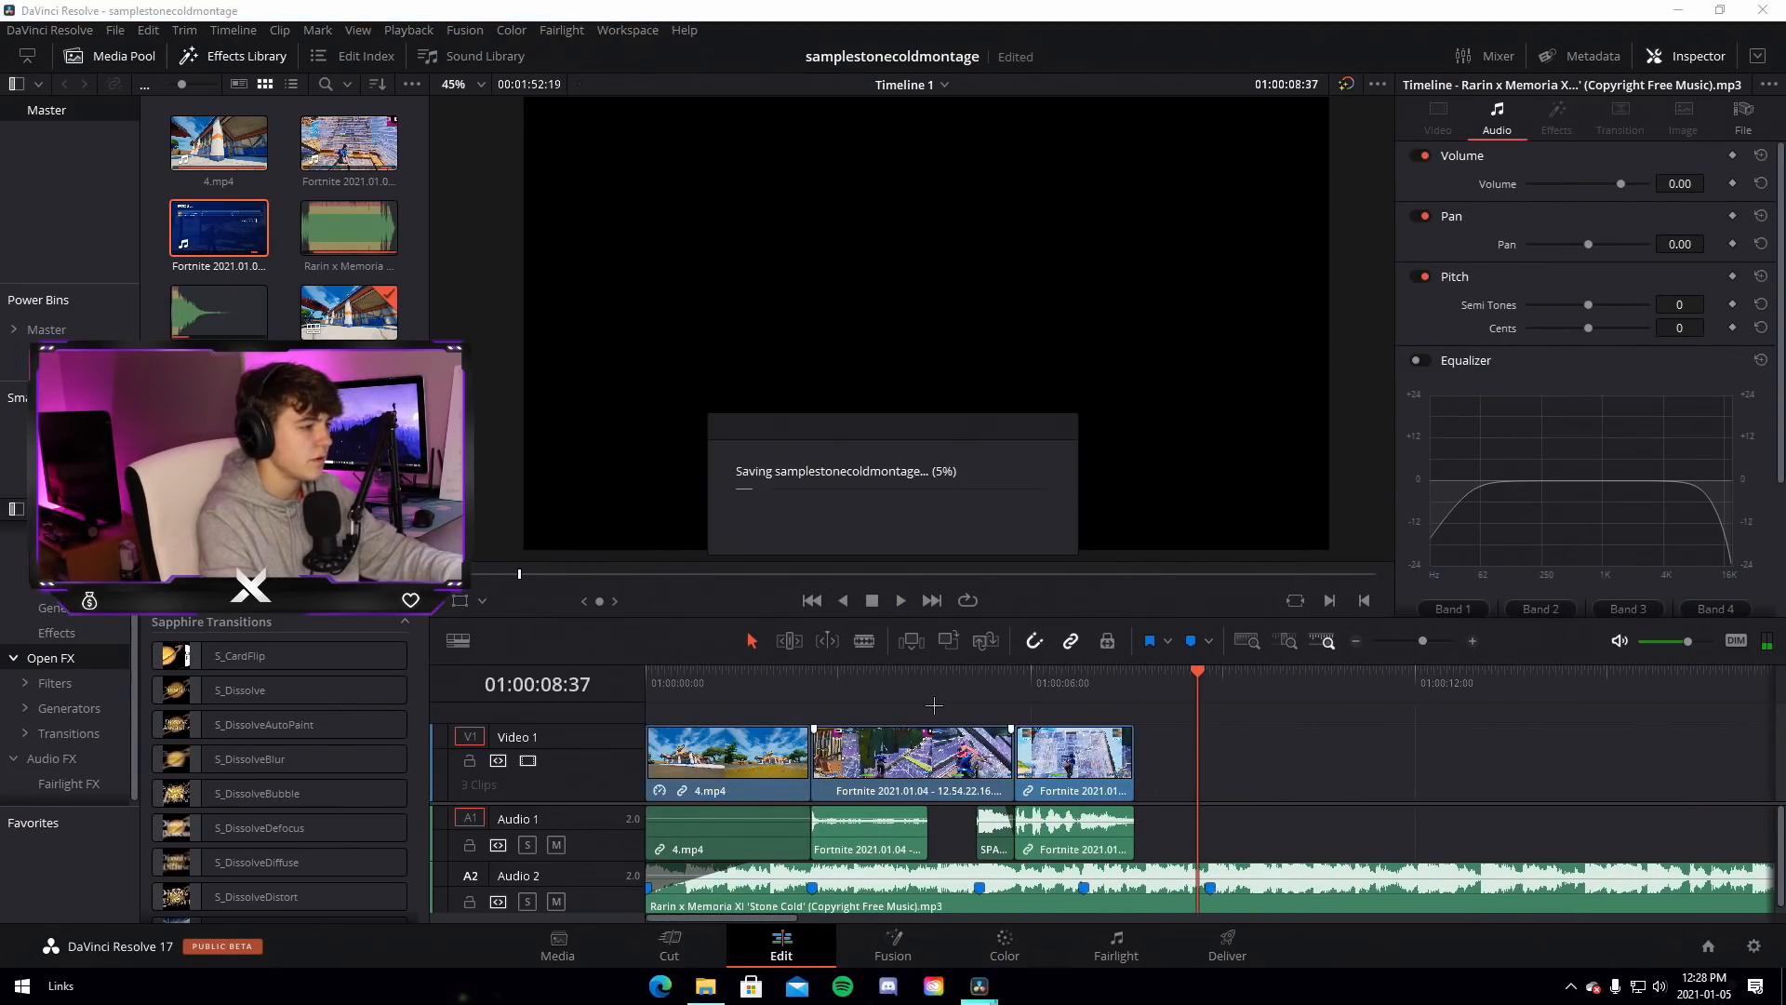
left_click_drag(939, 683, 857, 683)
key("space")
key("space")
Move SPAS Shot 1 to the Audio 3 track, lengthen its end past the cut between the gameplay clips and replay
scroll(1012, 877, "down", 5)
left_click_drag(867, 825, 867, 921)
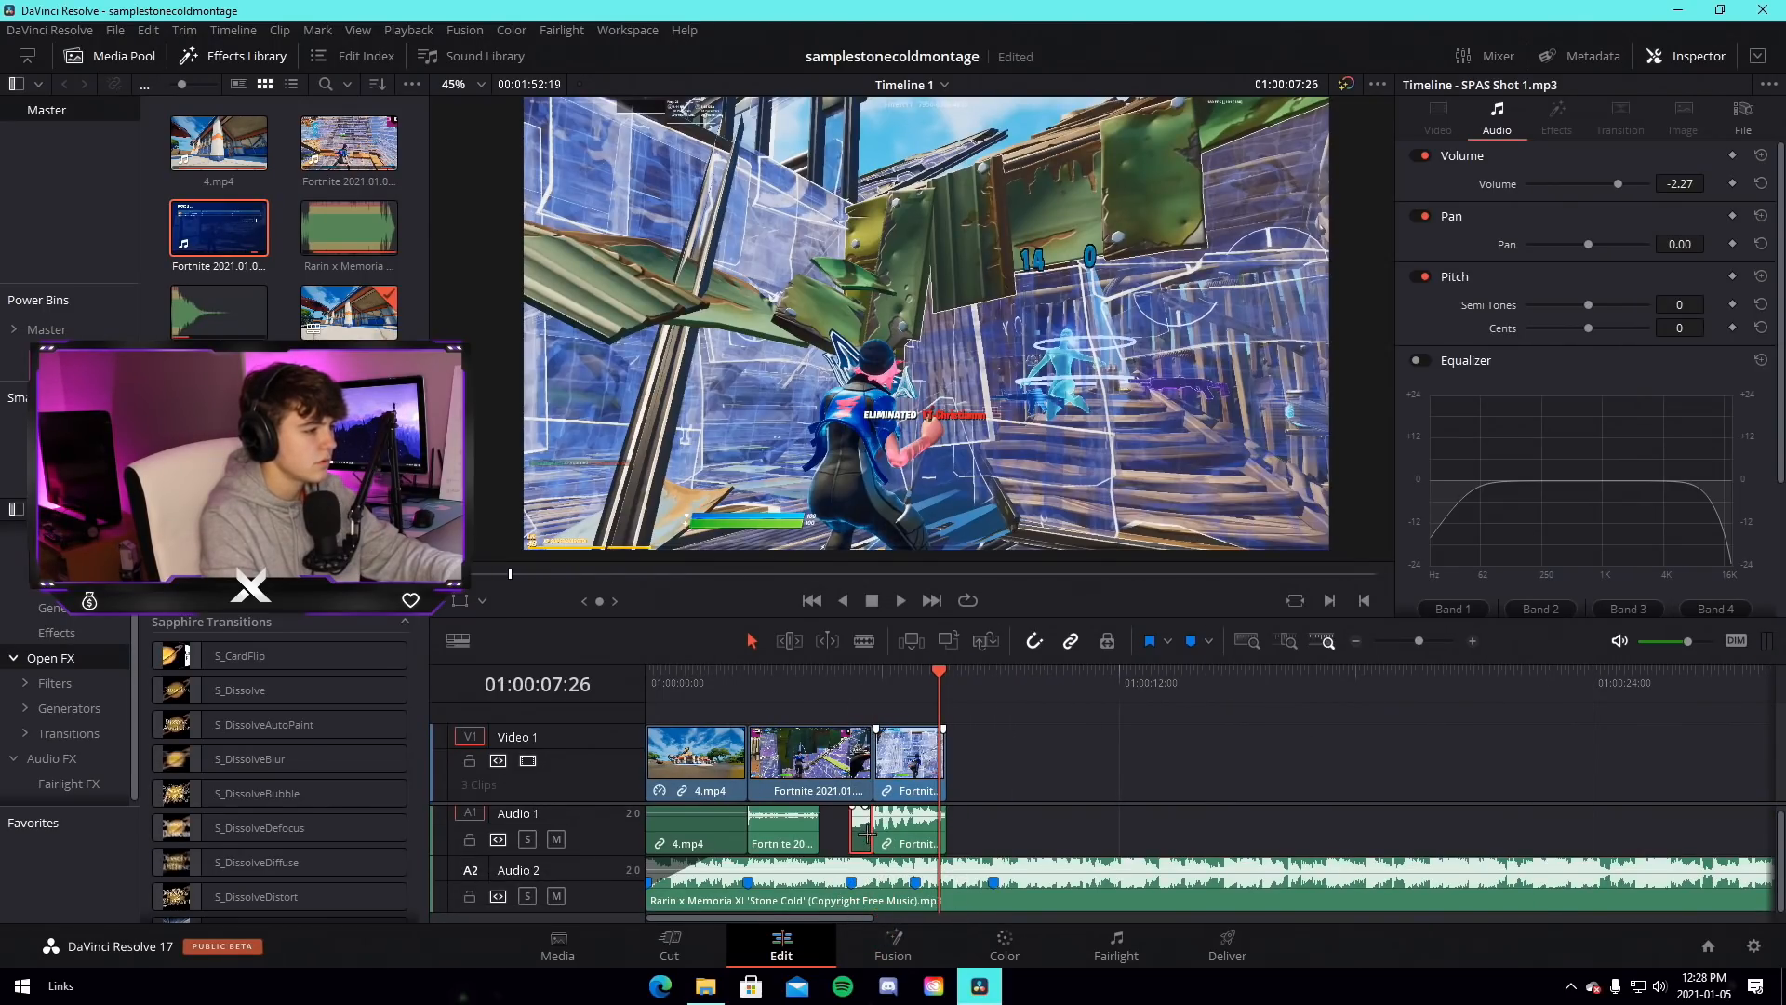
left_click_drag(865, 834, 872, 882)
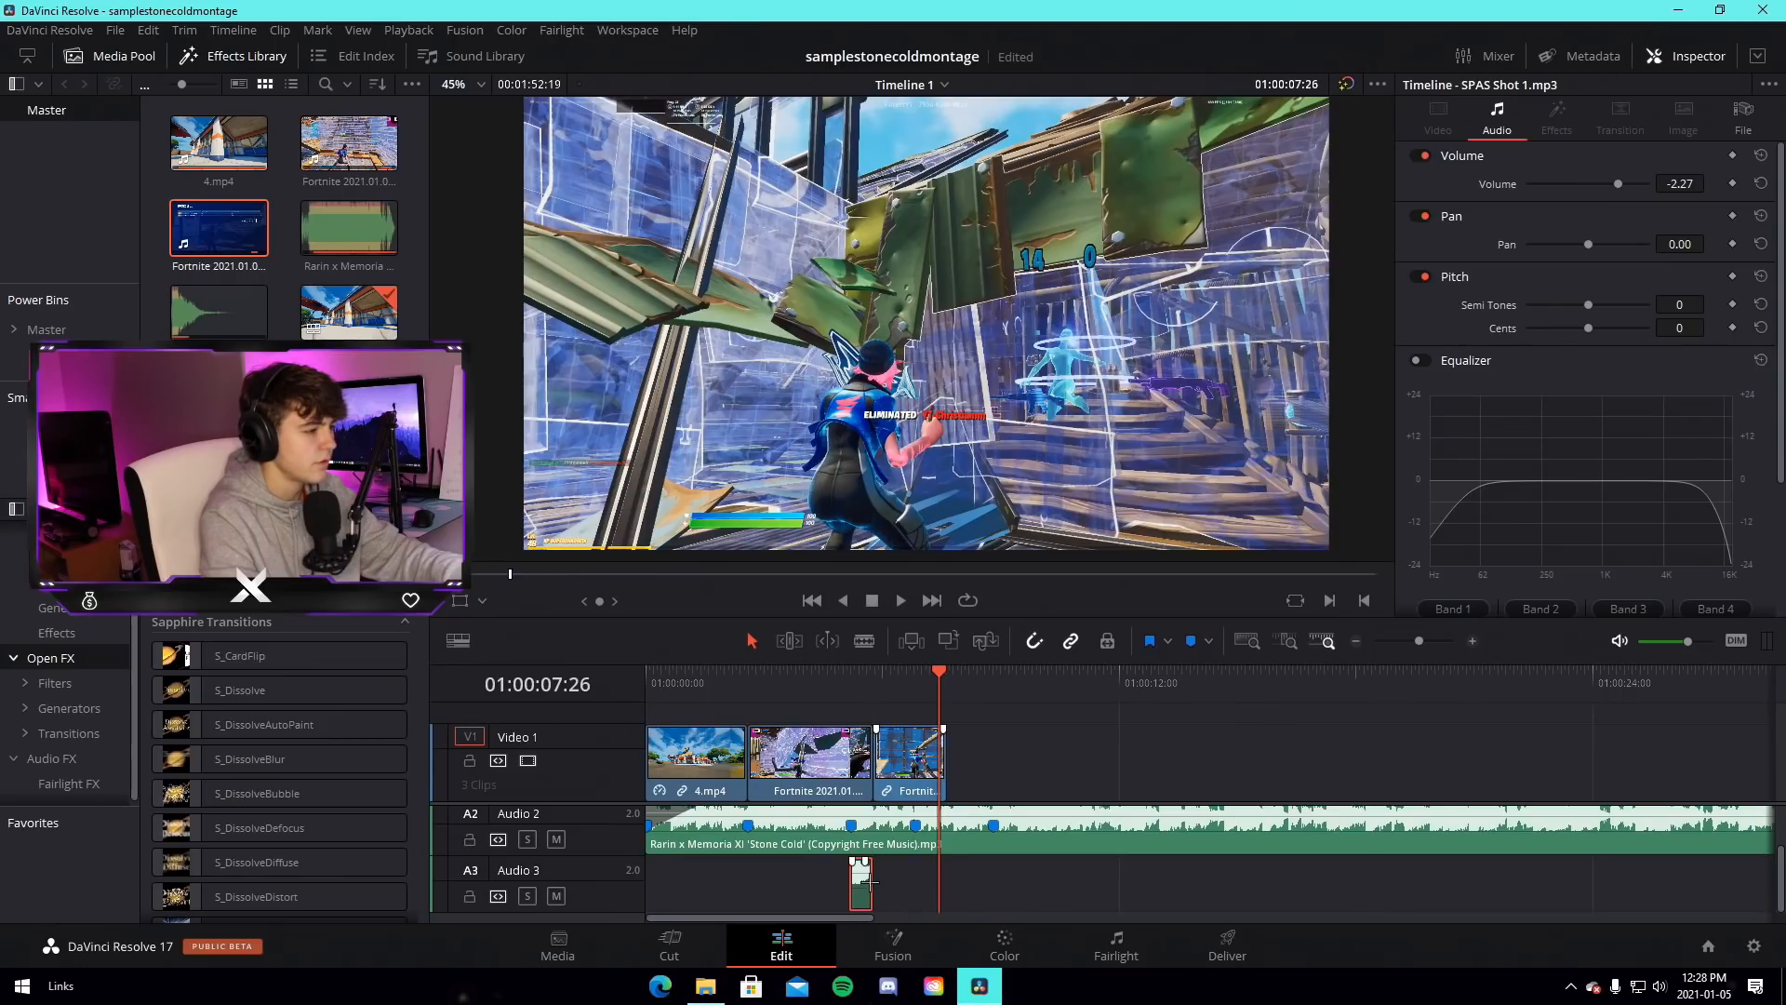
left_click(868, 705)
scroll(868, 744, "up", 4)
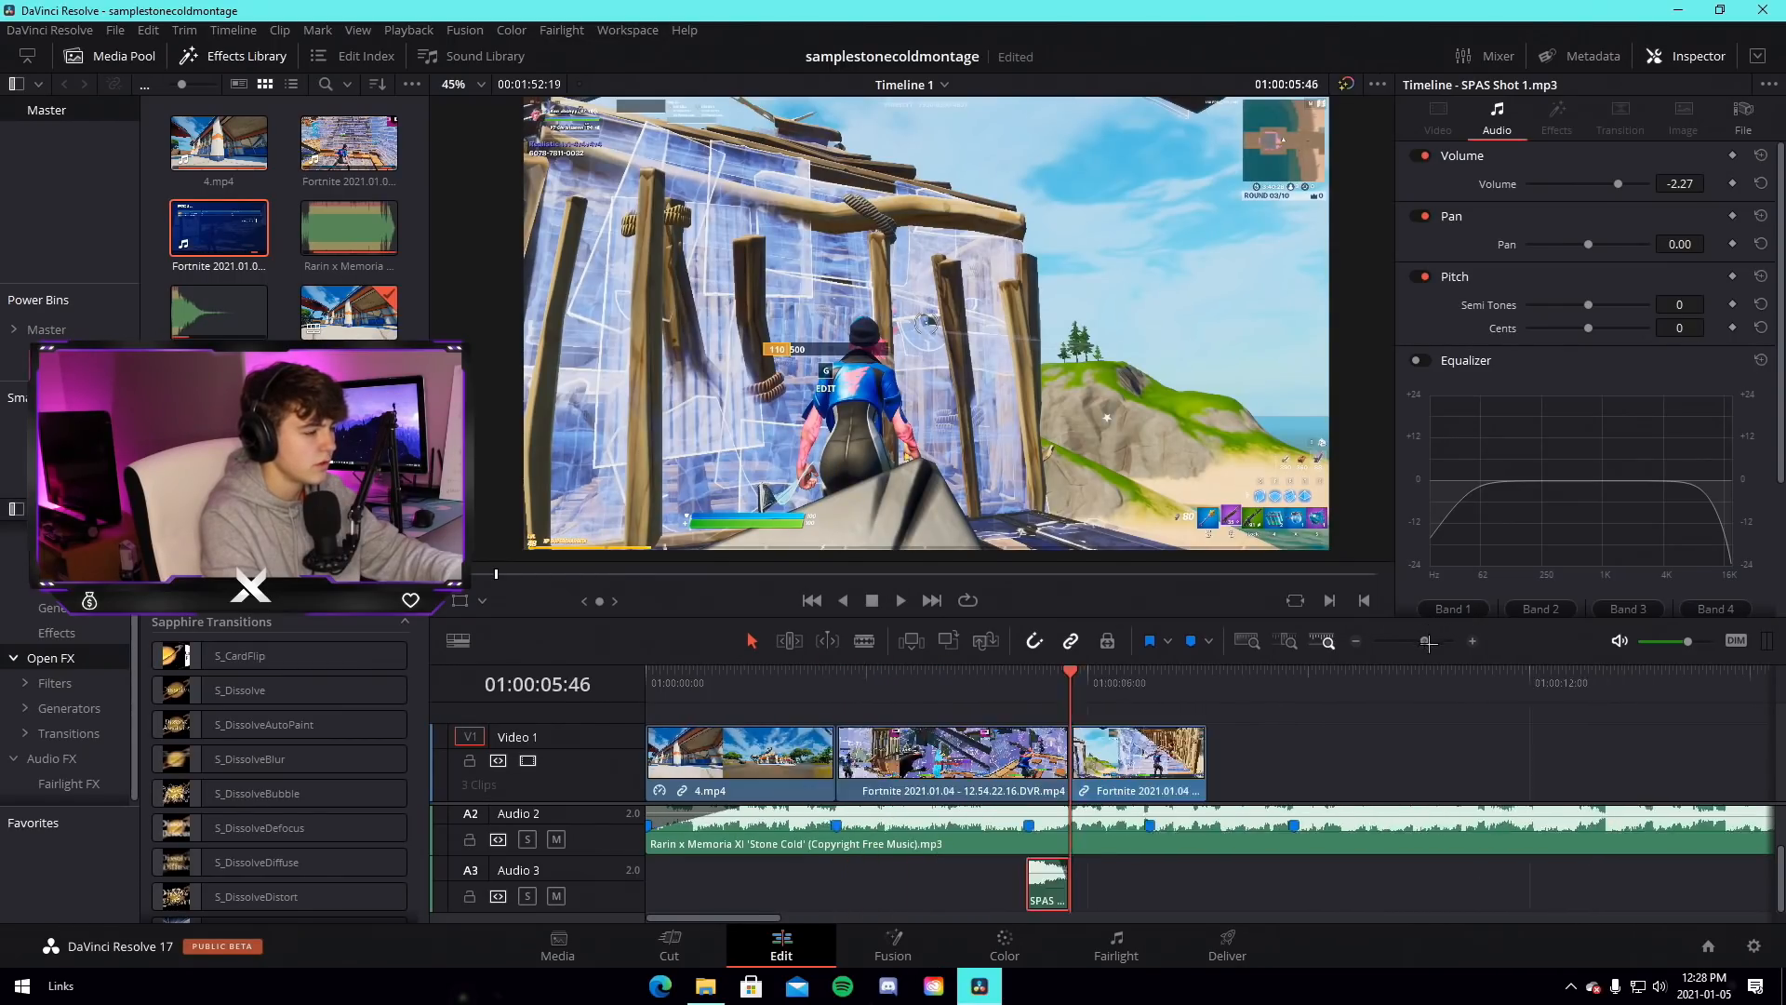
left_click_drag(1216, 880, 1245, 880)
left_click(1132, 691)
key("space")
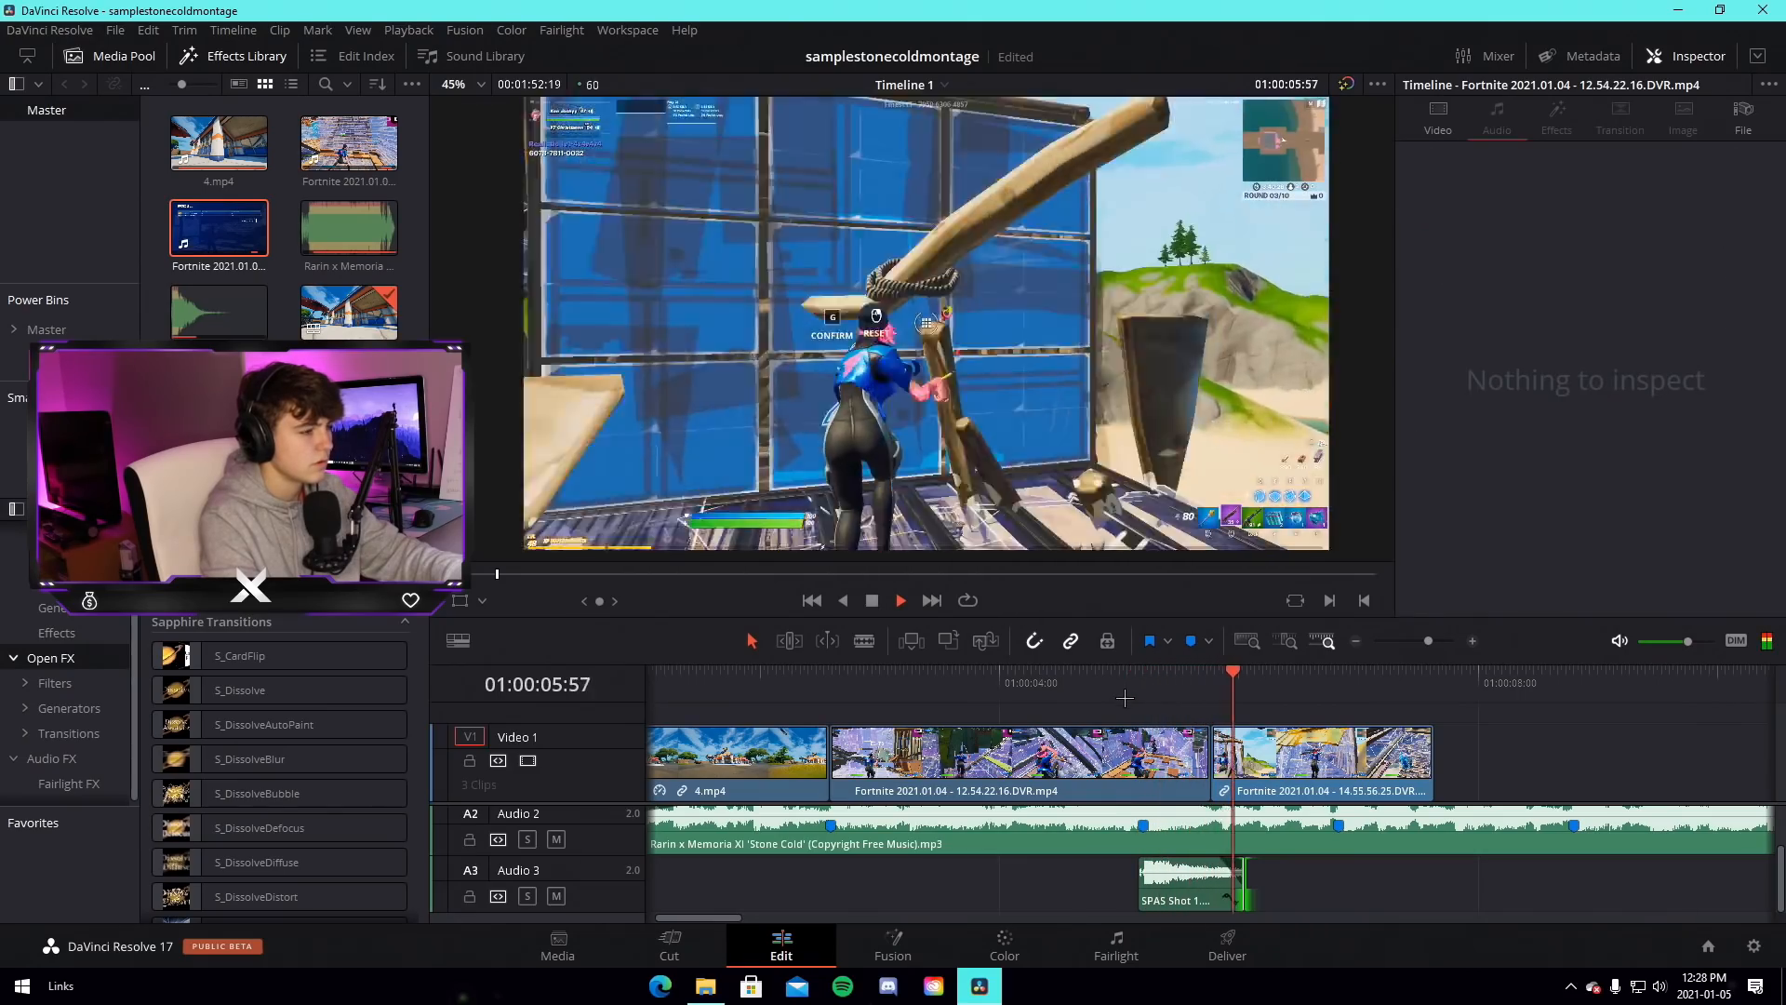
left_click(1106, 697)
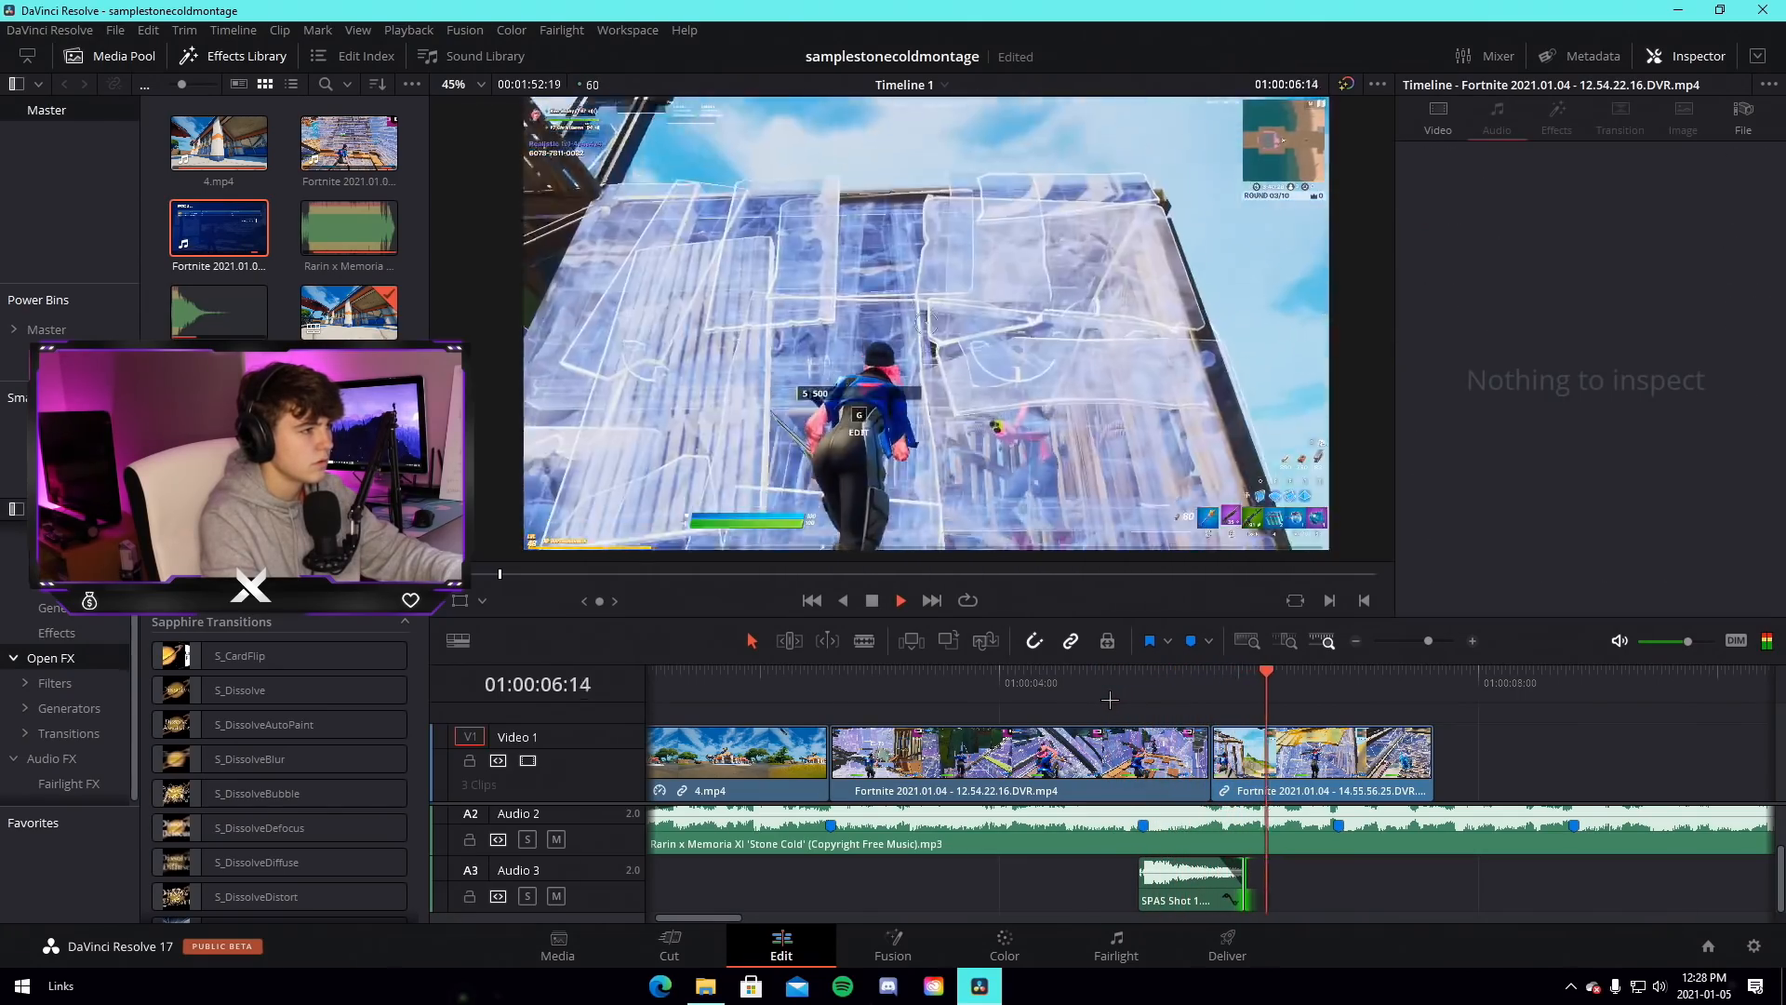
key("space")
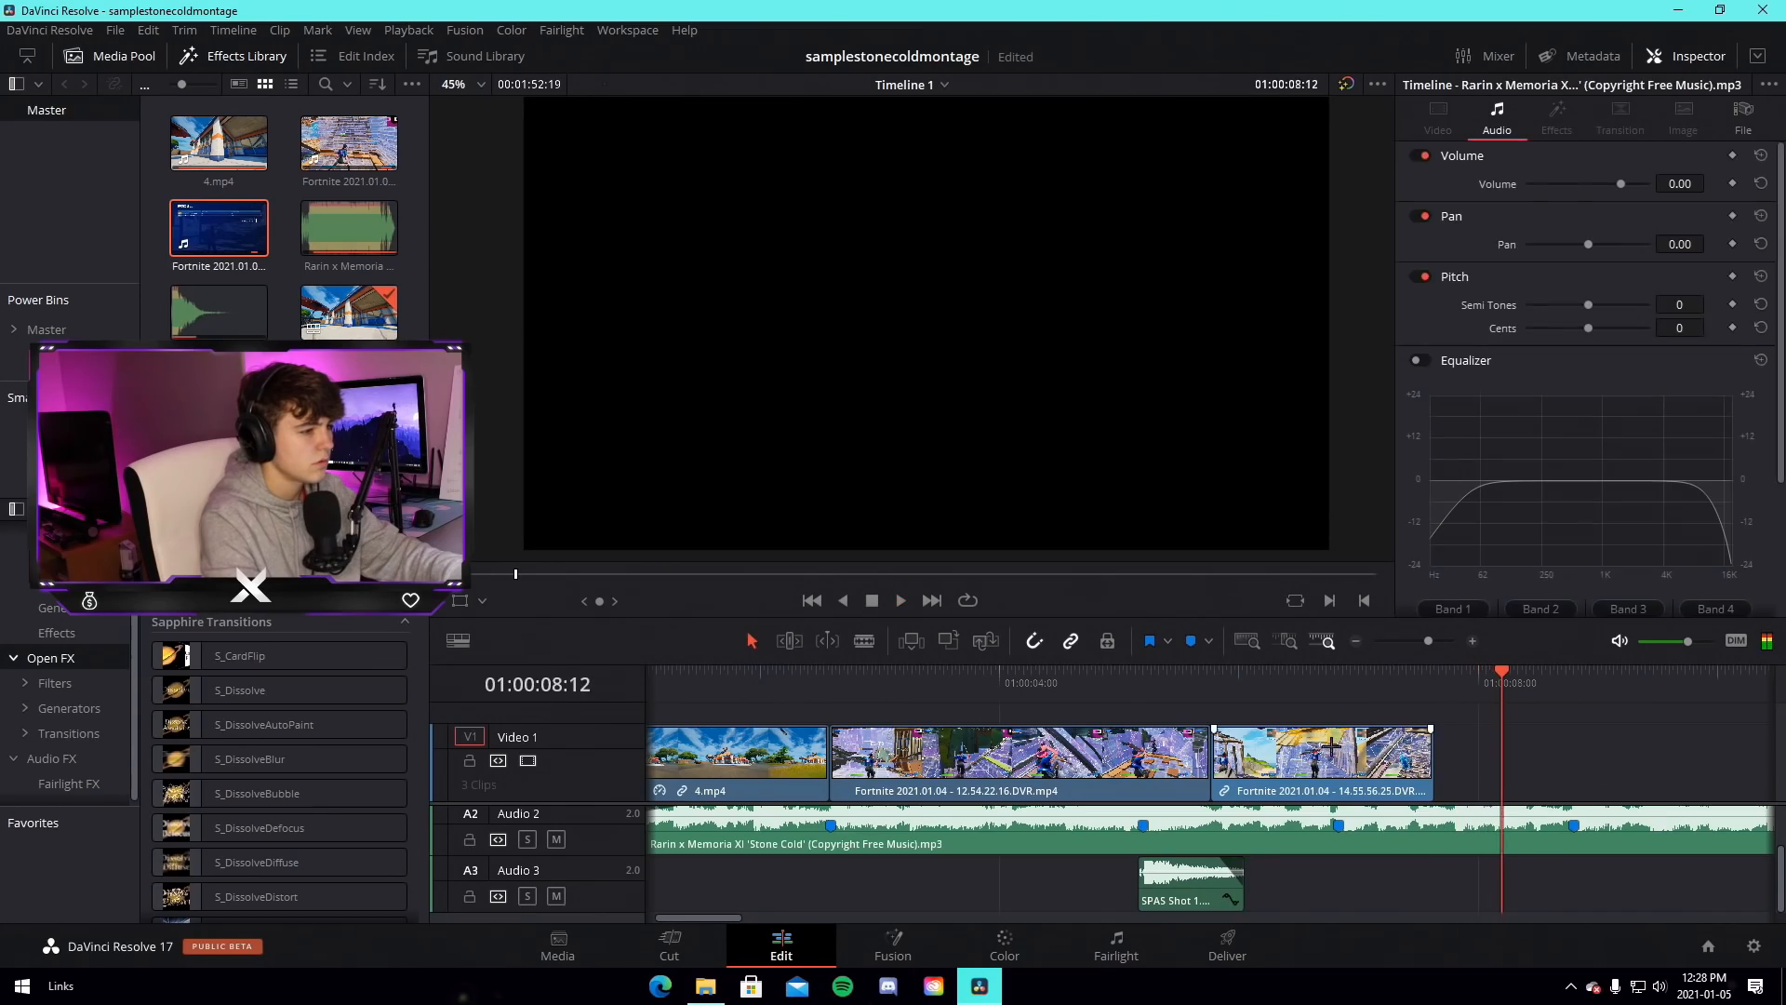
Add a fade-out to the end of the 14.55.56.25 clip's audio and replay it
left_click(1320, 698)
left_click(1232, 698)
key("space")
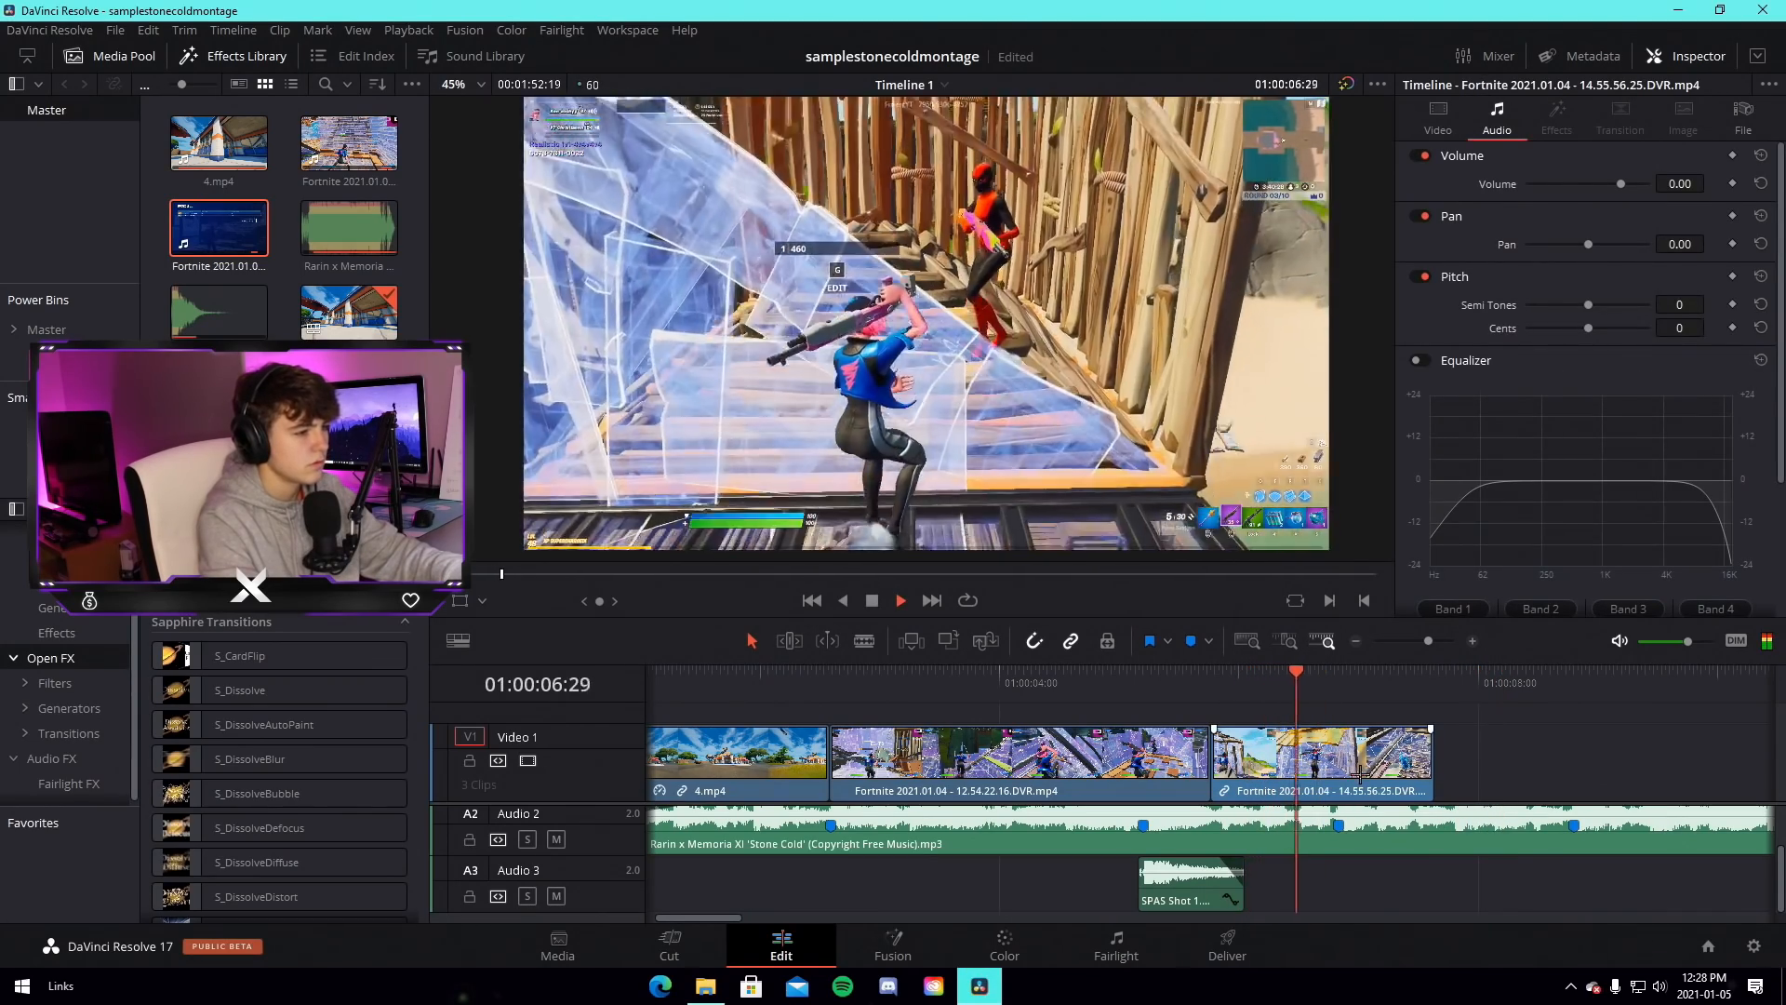
left_click_drag(1430, 641, 1440, 641)
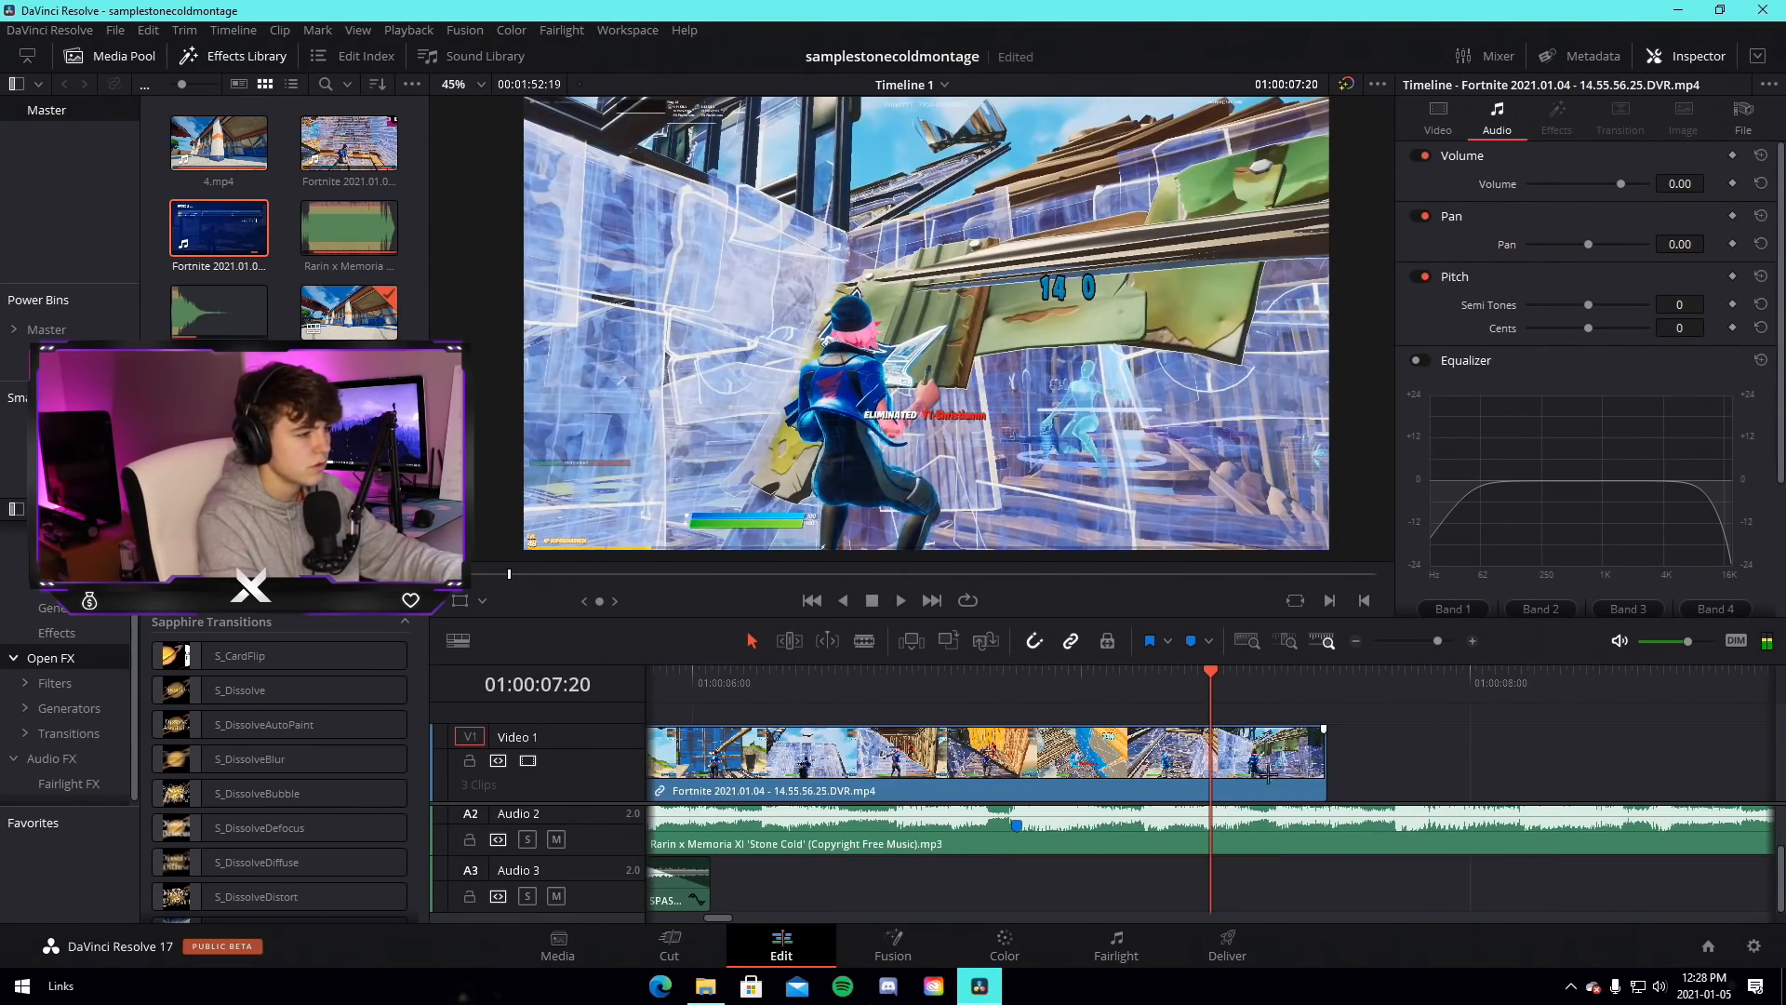
scroll(1336, 891, "up", 2)
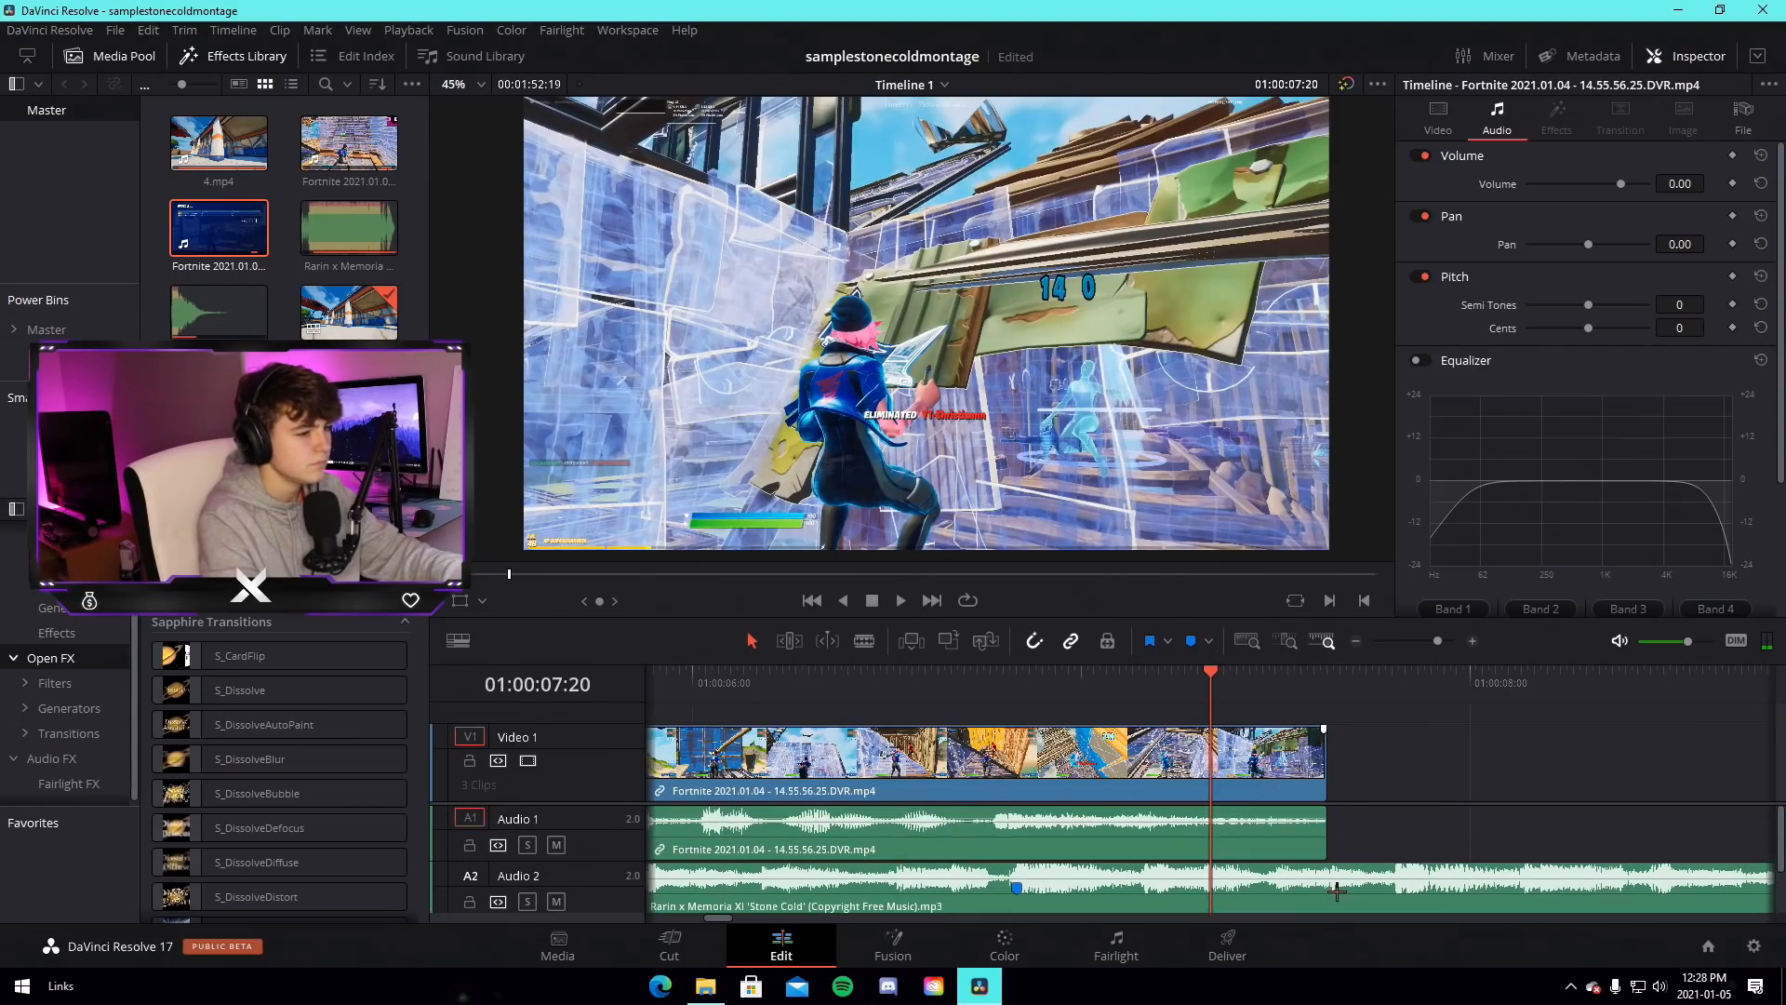
left_click_drag(1240, 818, 1240, 815)
left_click(745, 682)
key("space")
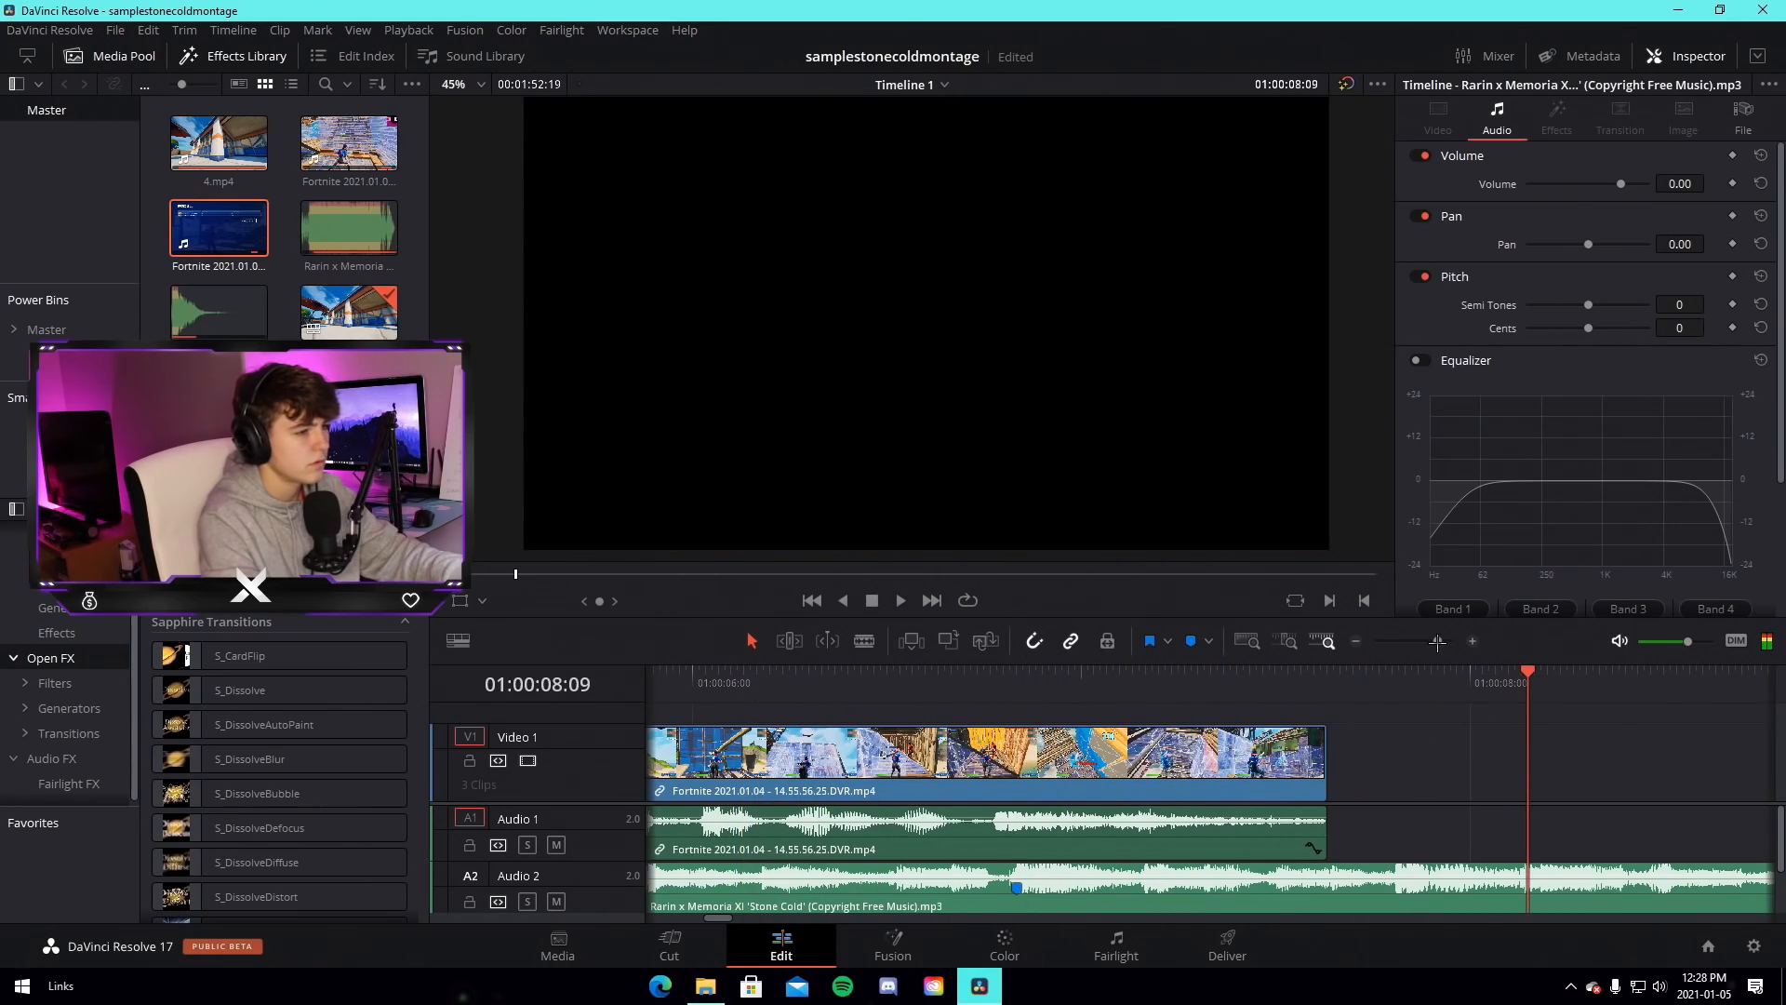
Raise the 14.55.56.25 clip's audio volume to 2.27 and return the playhead to the 01:00:06:50 marker
left_click_drag(1438, 641, 1428, 641)
left_click_drag(1476, 804, 1472, 811)
left_click(1052, 682)
Unlink the 14.55.56.25 clip's video from its audio and show the retime controls on the video
right_click(1096, 820)
right_click(1078, 759)
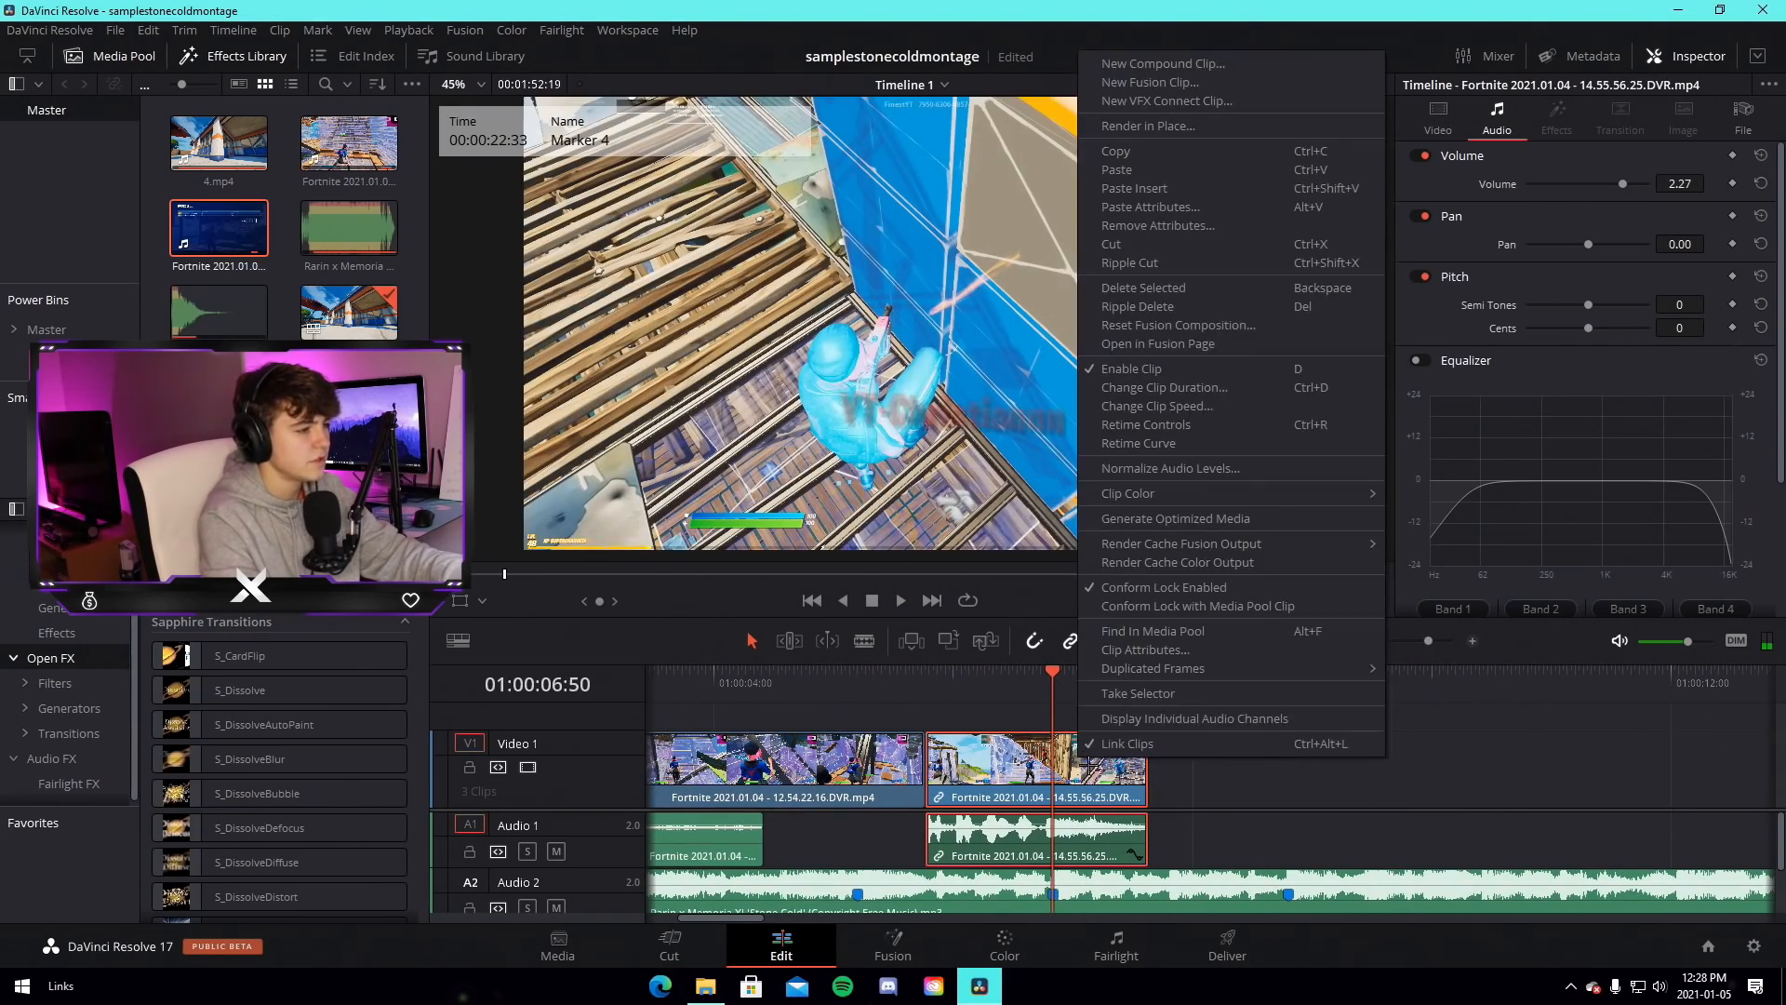
left_click(1127, 744)
left_click(1243, 781)
right_click(1086, 778)
left_click(1161, 518)
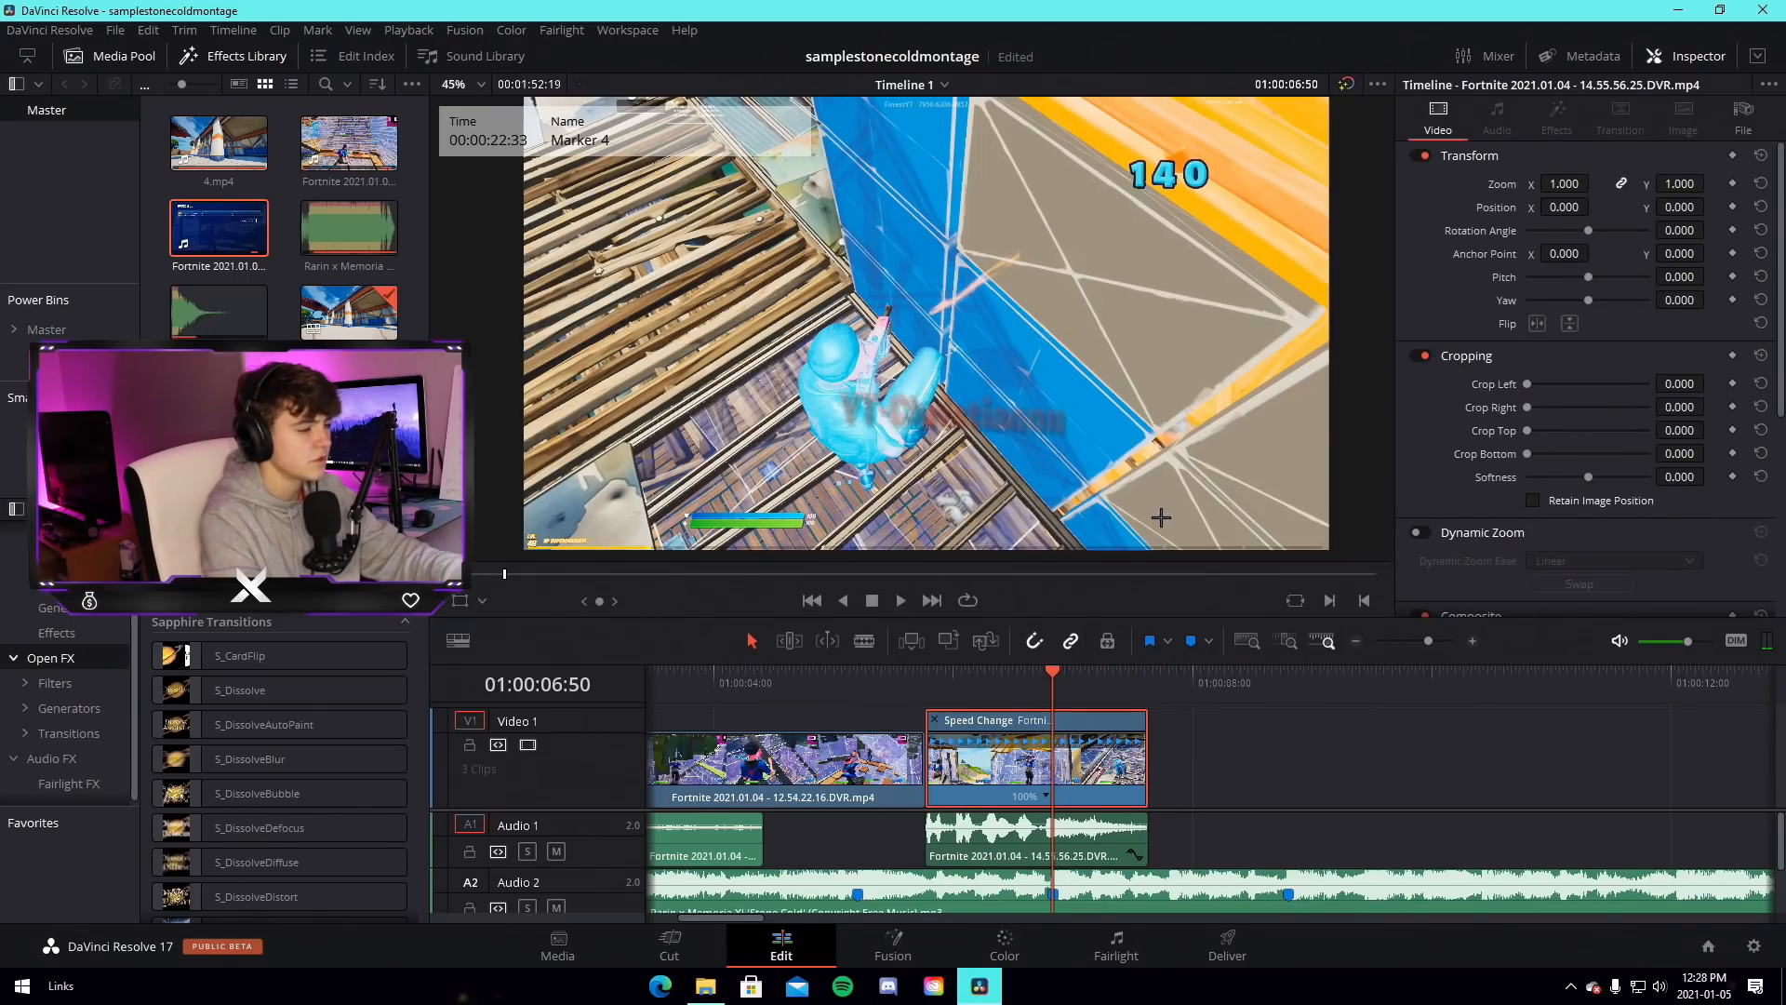
Add speed points to the 14.55.56.25 video at 01:00:06:50, 01:00:06:25 and 01:00:06:38
left_click_drag(1428, 636, 1430, 638)
left_click(1196, 795)
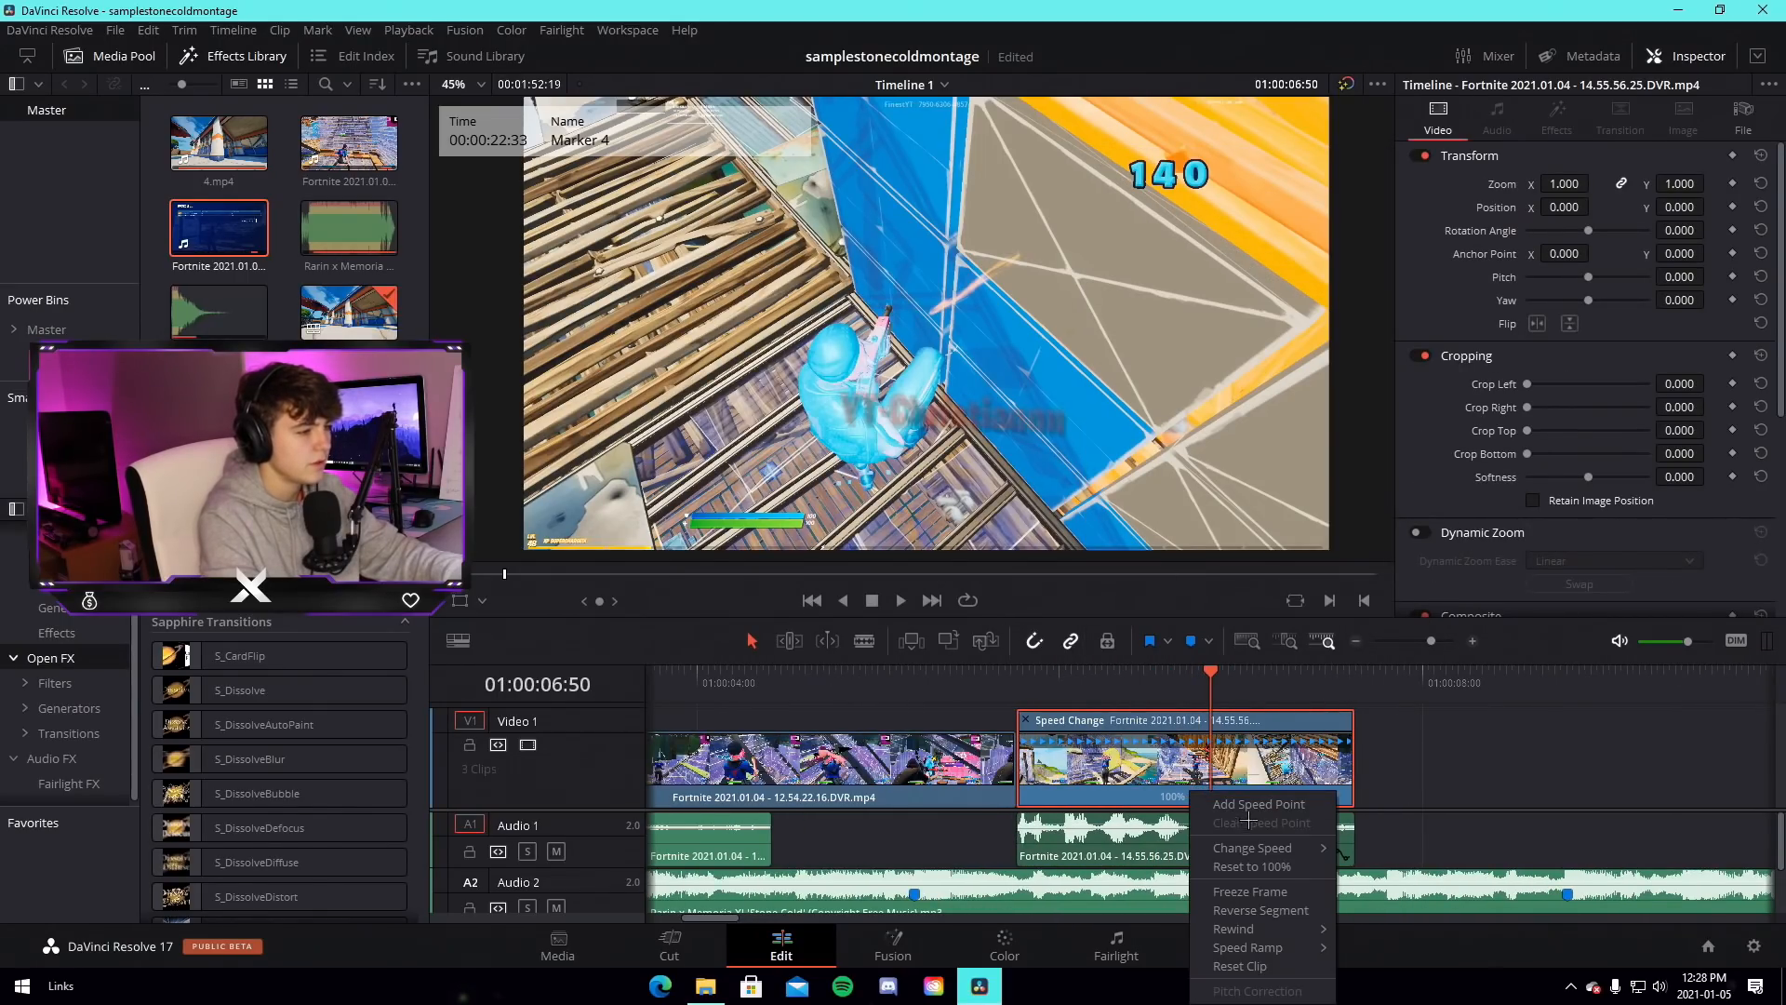
left_click(1245, 807)
left_click_drag(1174, 681, 1135, 683)
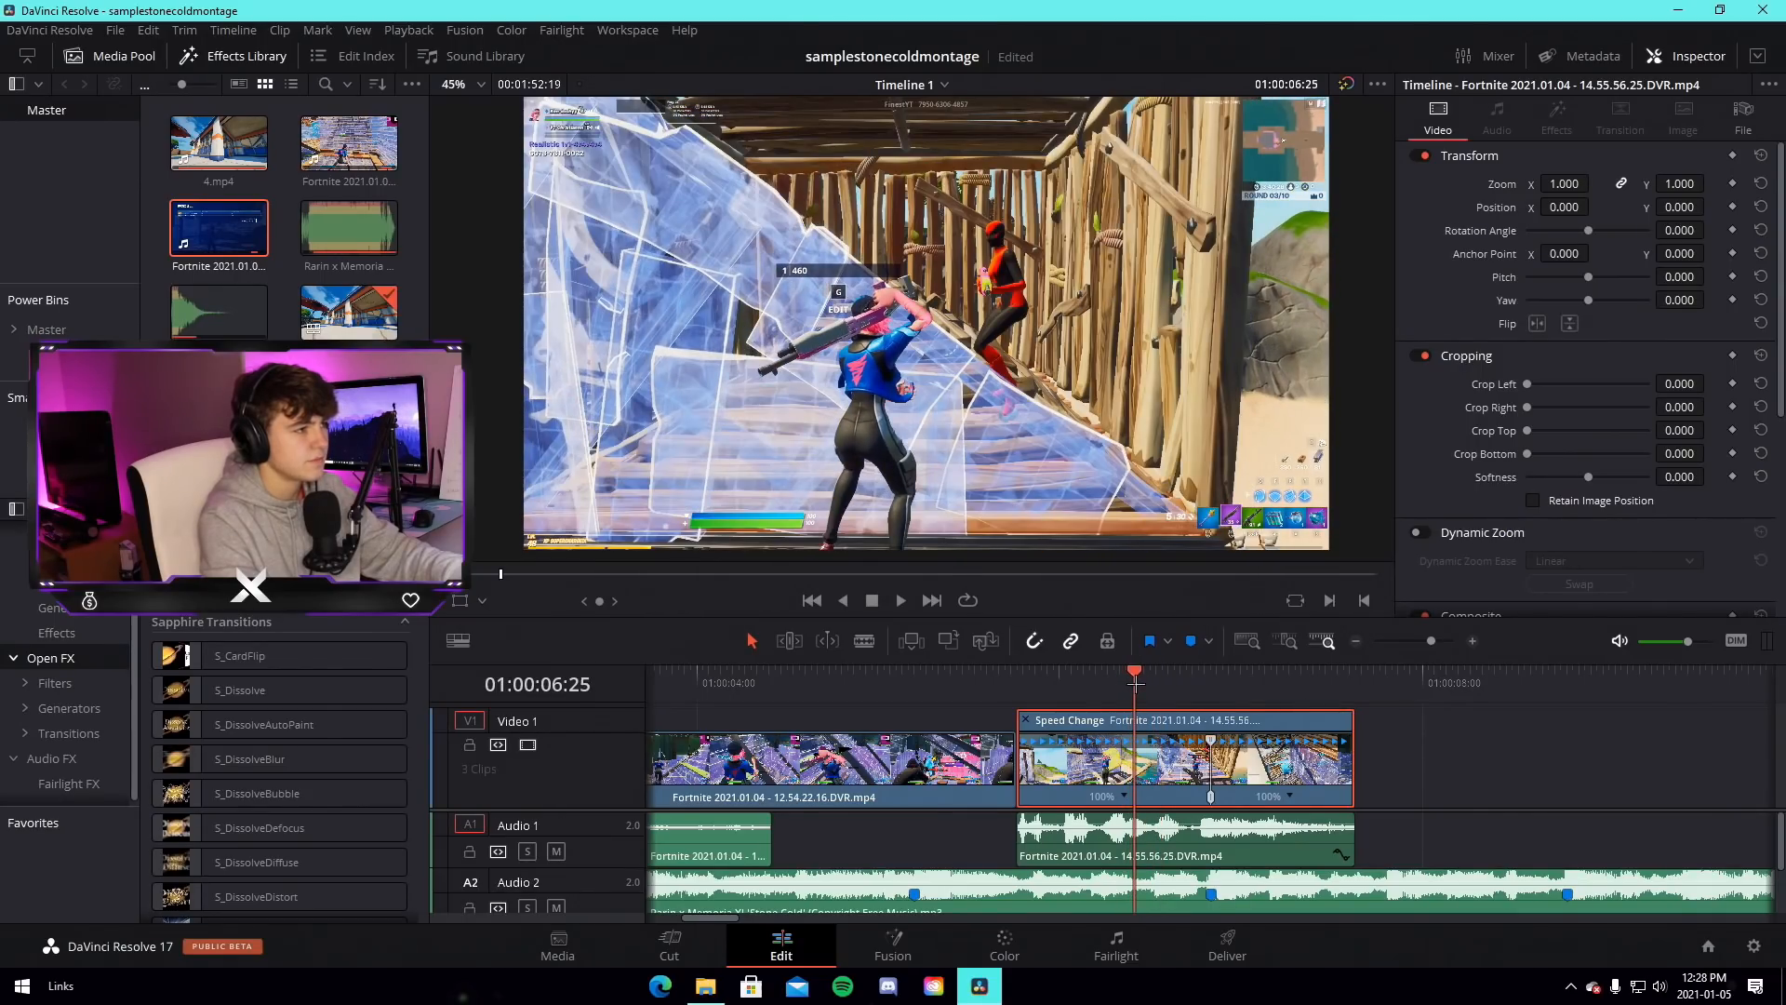
left_click(1126, 798)
left_click(1174, 808)
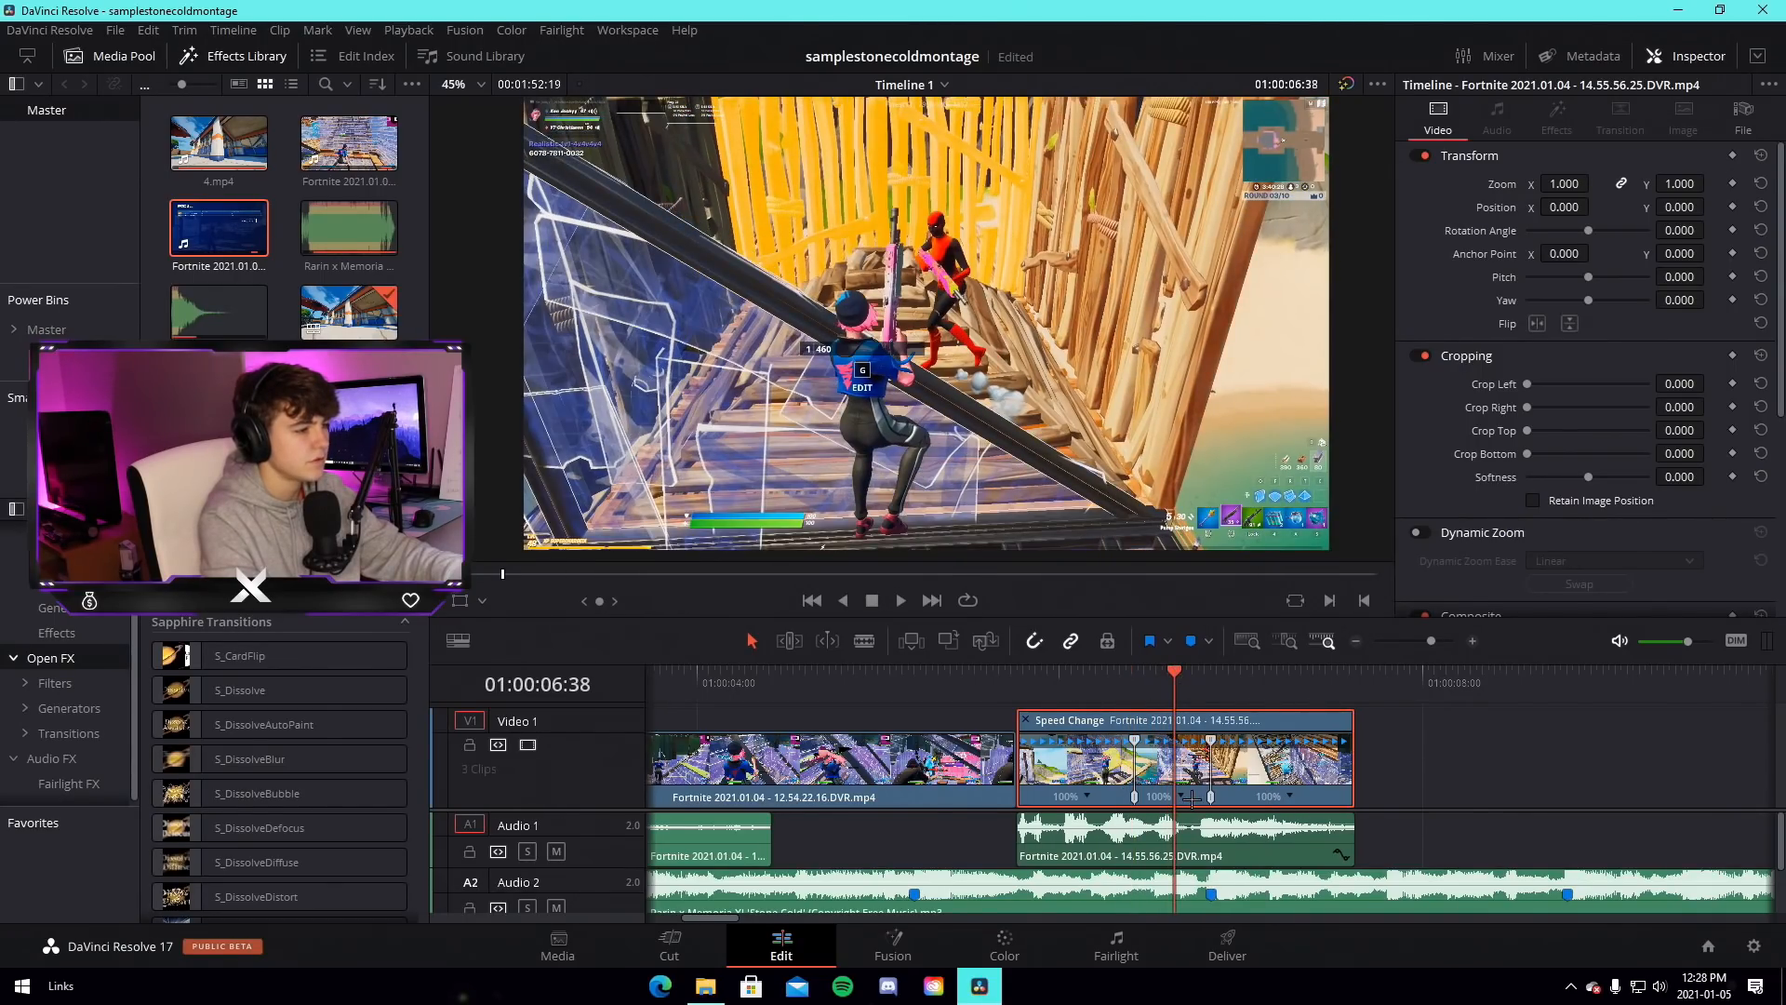
left_click(1192, 798)
left_click(1228, 807)
Slow the clip's second and last speed segments to 50% and speed up the short third segment between them
left_click(1161, 797)
mouse_move(1238, 847)
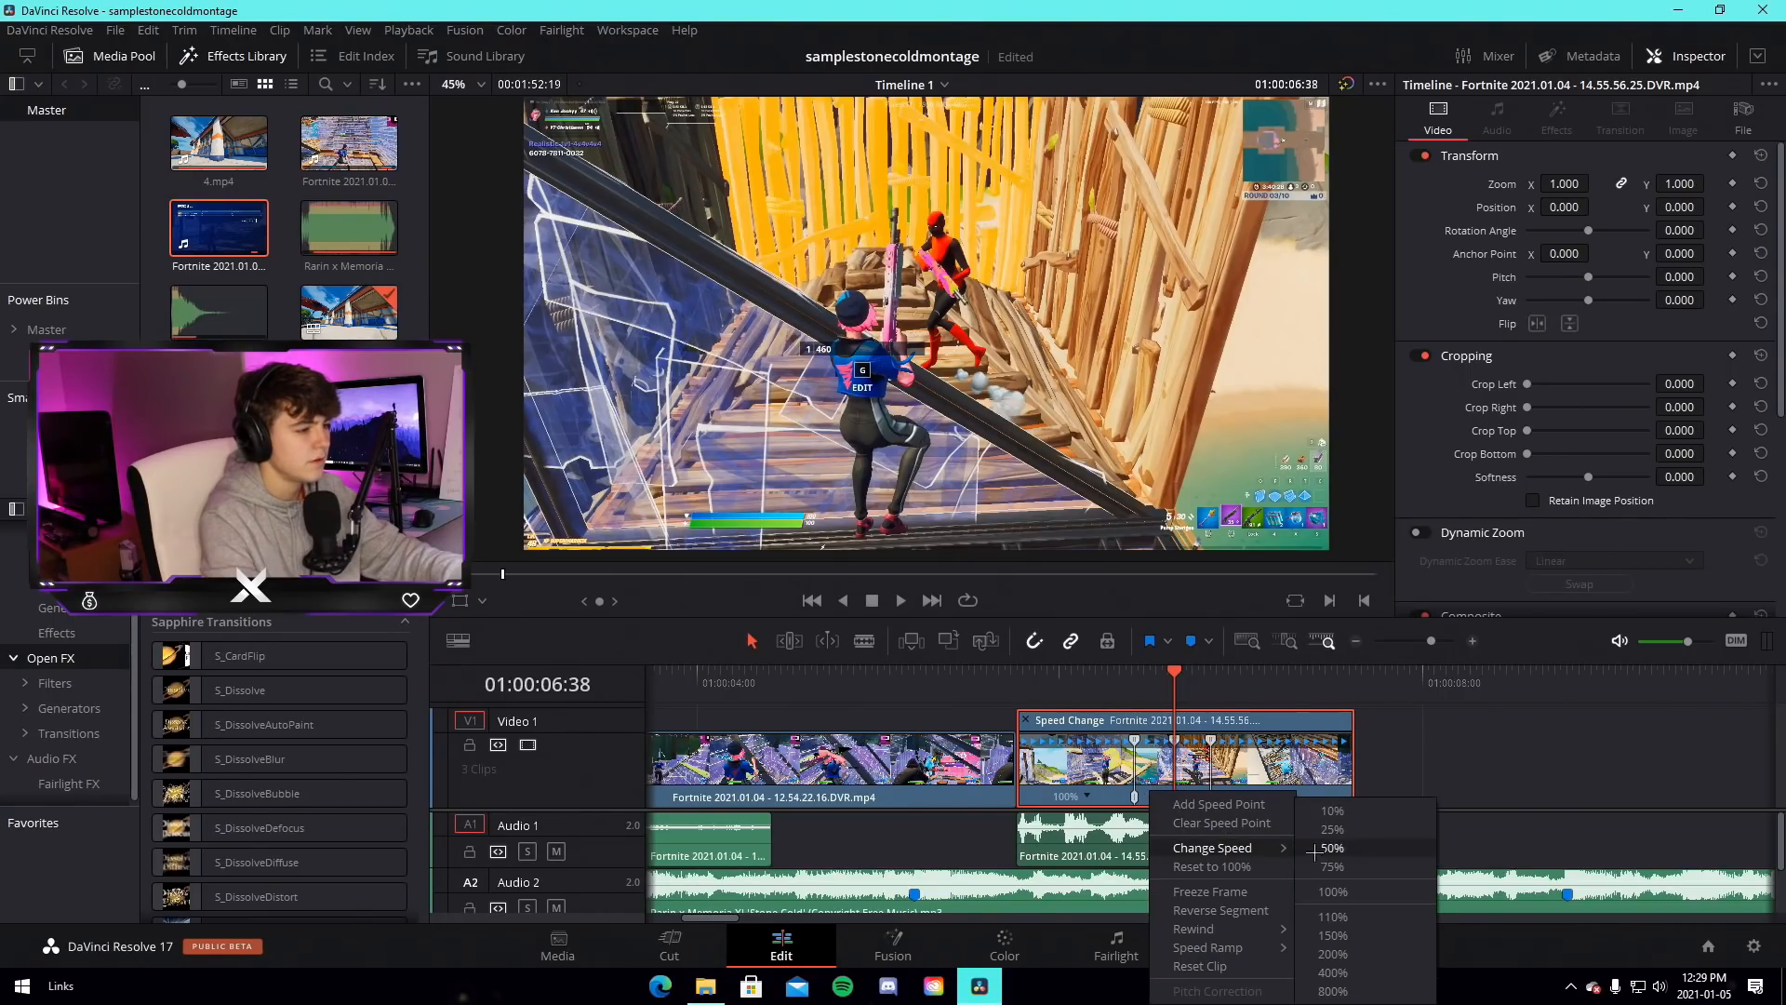
left_click(1329, 848)
left_click(1234, 795)
mouse_move(1304, 849)
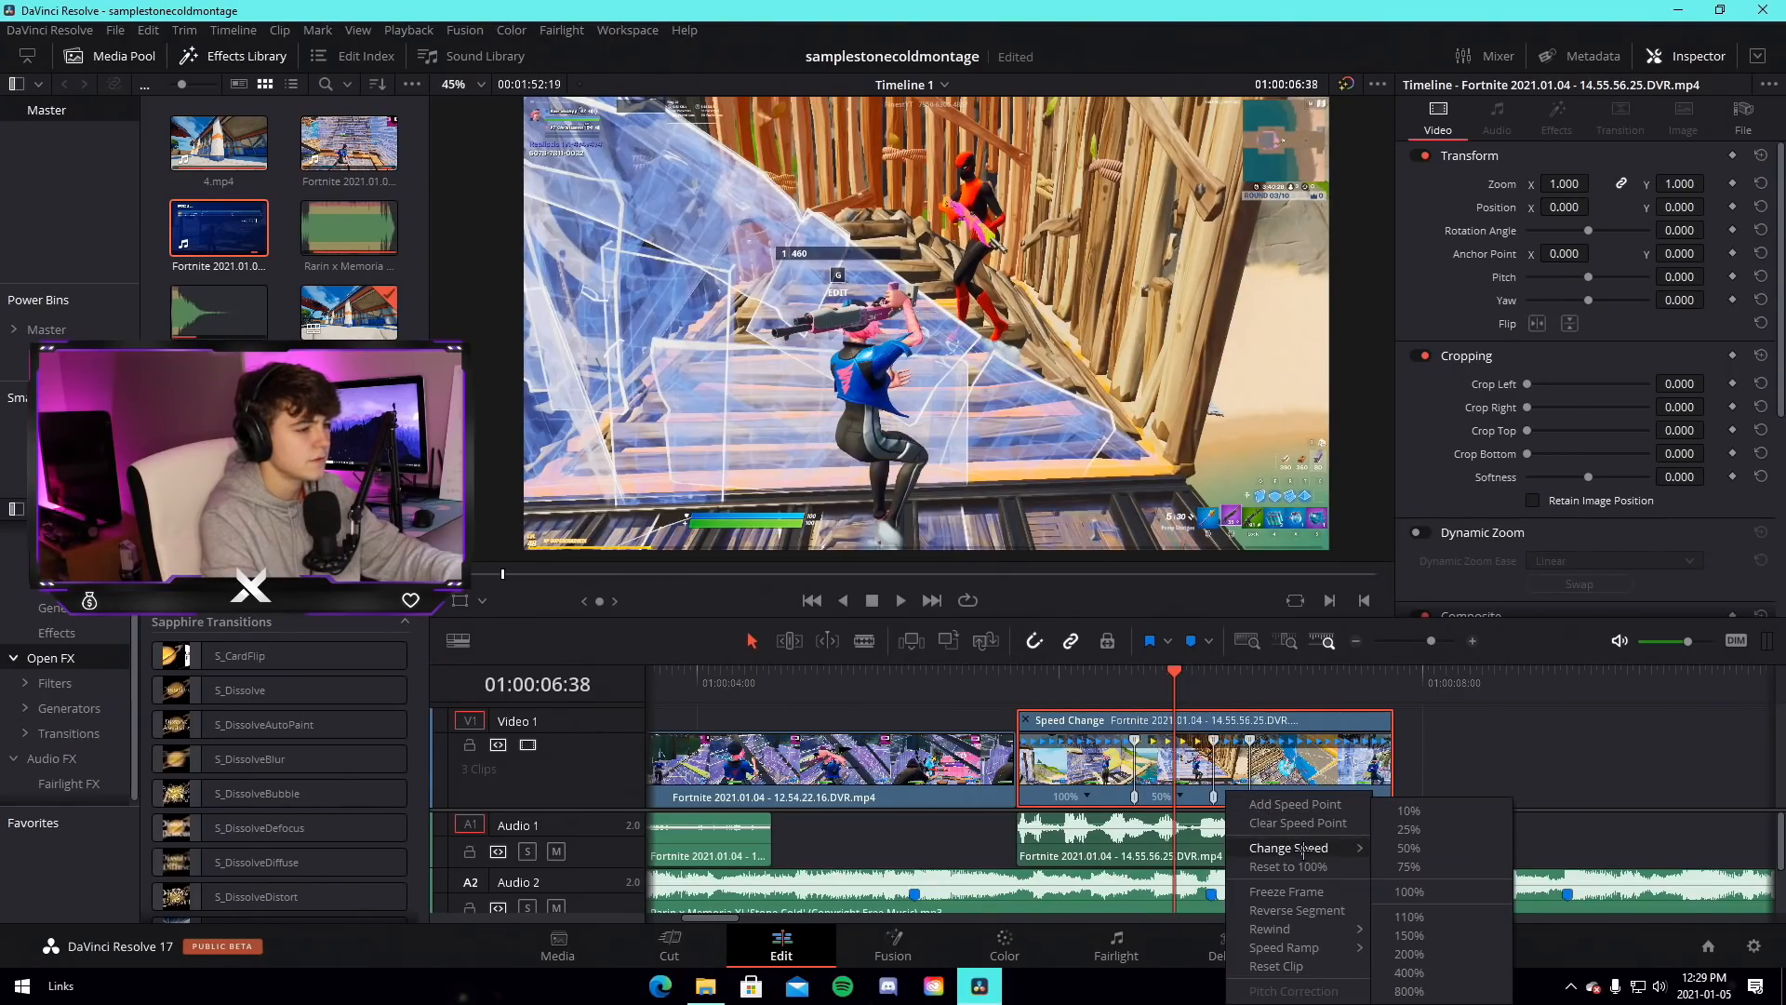
left_click(1410, 916)
left_click(1303, 796)
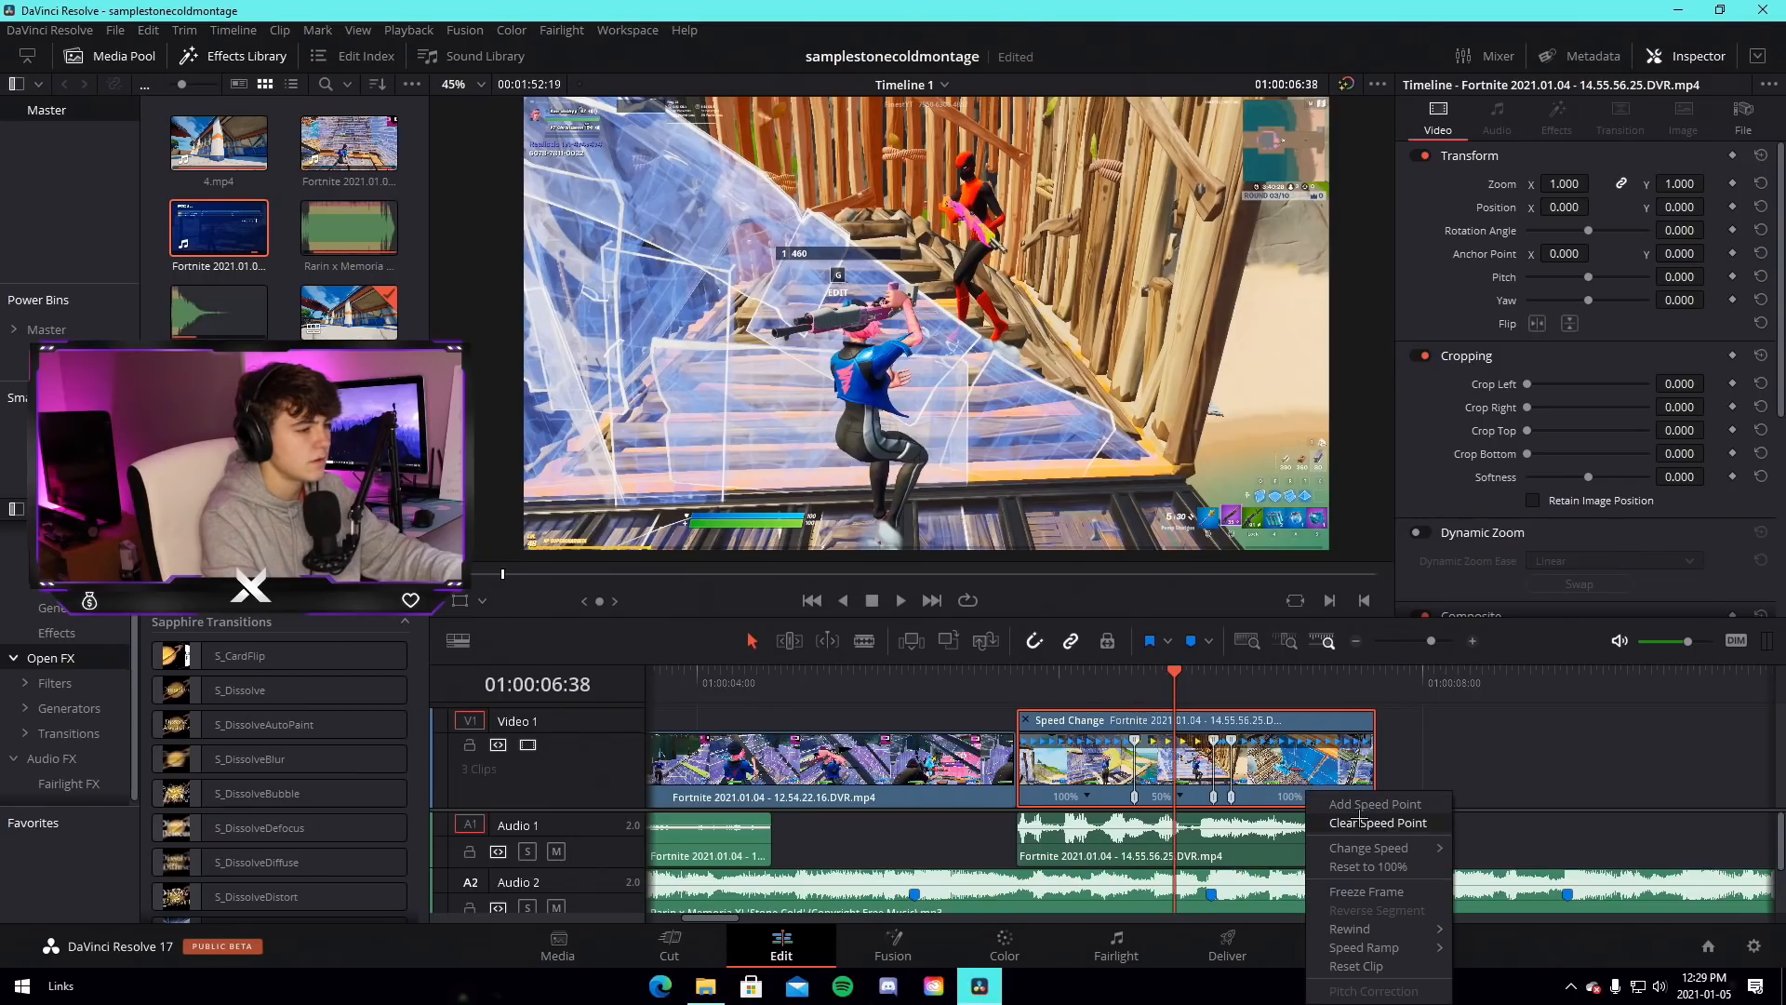
mouse_move(1391, 845)
left_click(1489, 848)
Shorten the first 50% segment so the shot lands on the 01:00:06:50 marker, and trim the video's end to its audio
left_click(1210, 681)
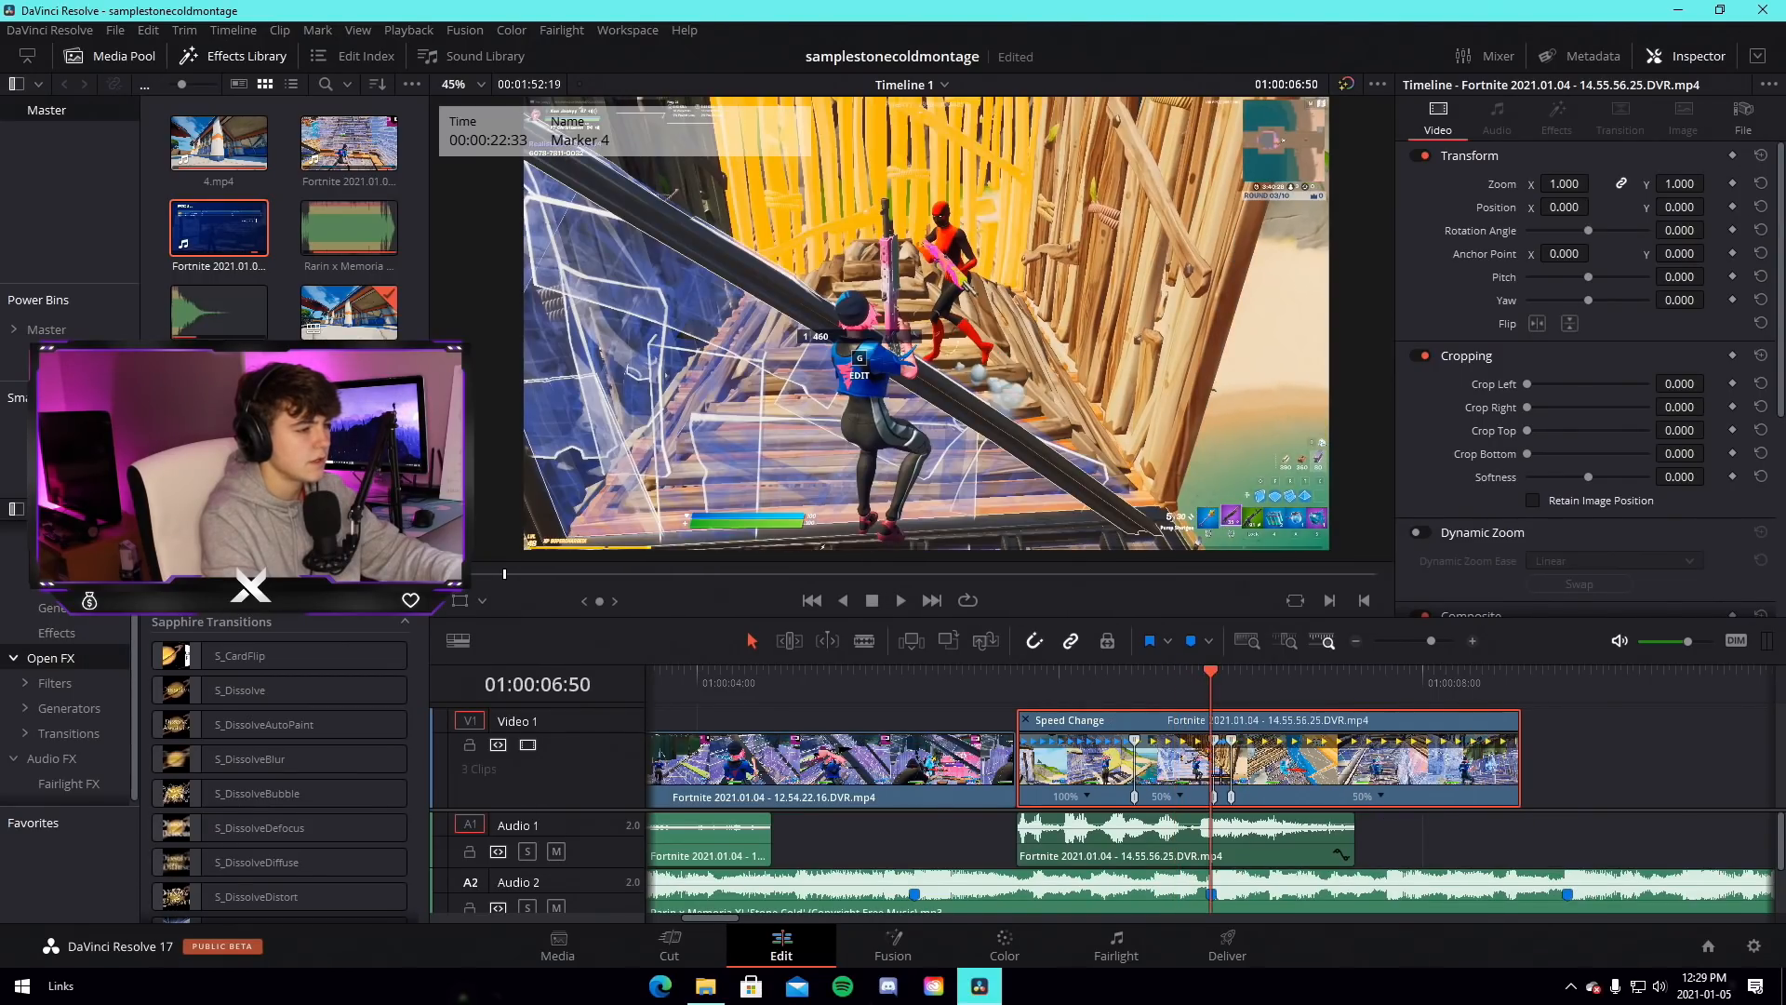
left_click_drag(1214, 795, 1185, 796)
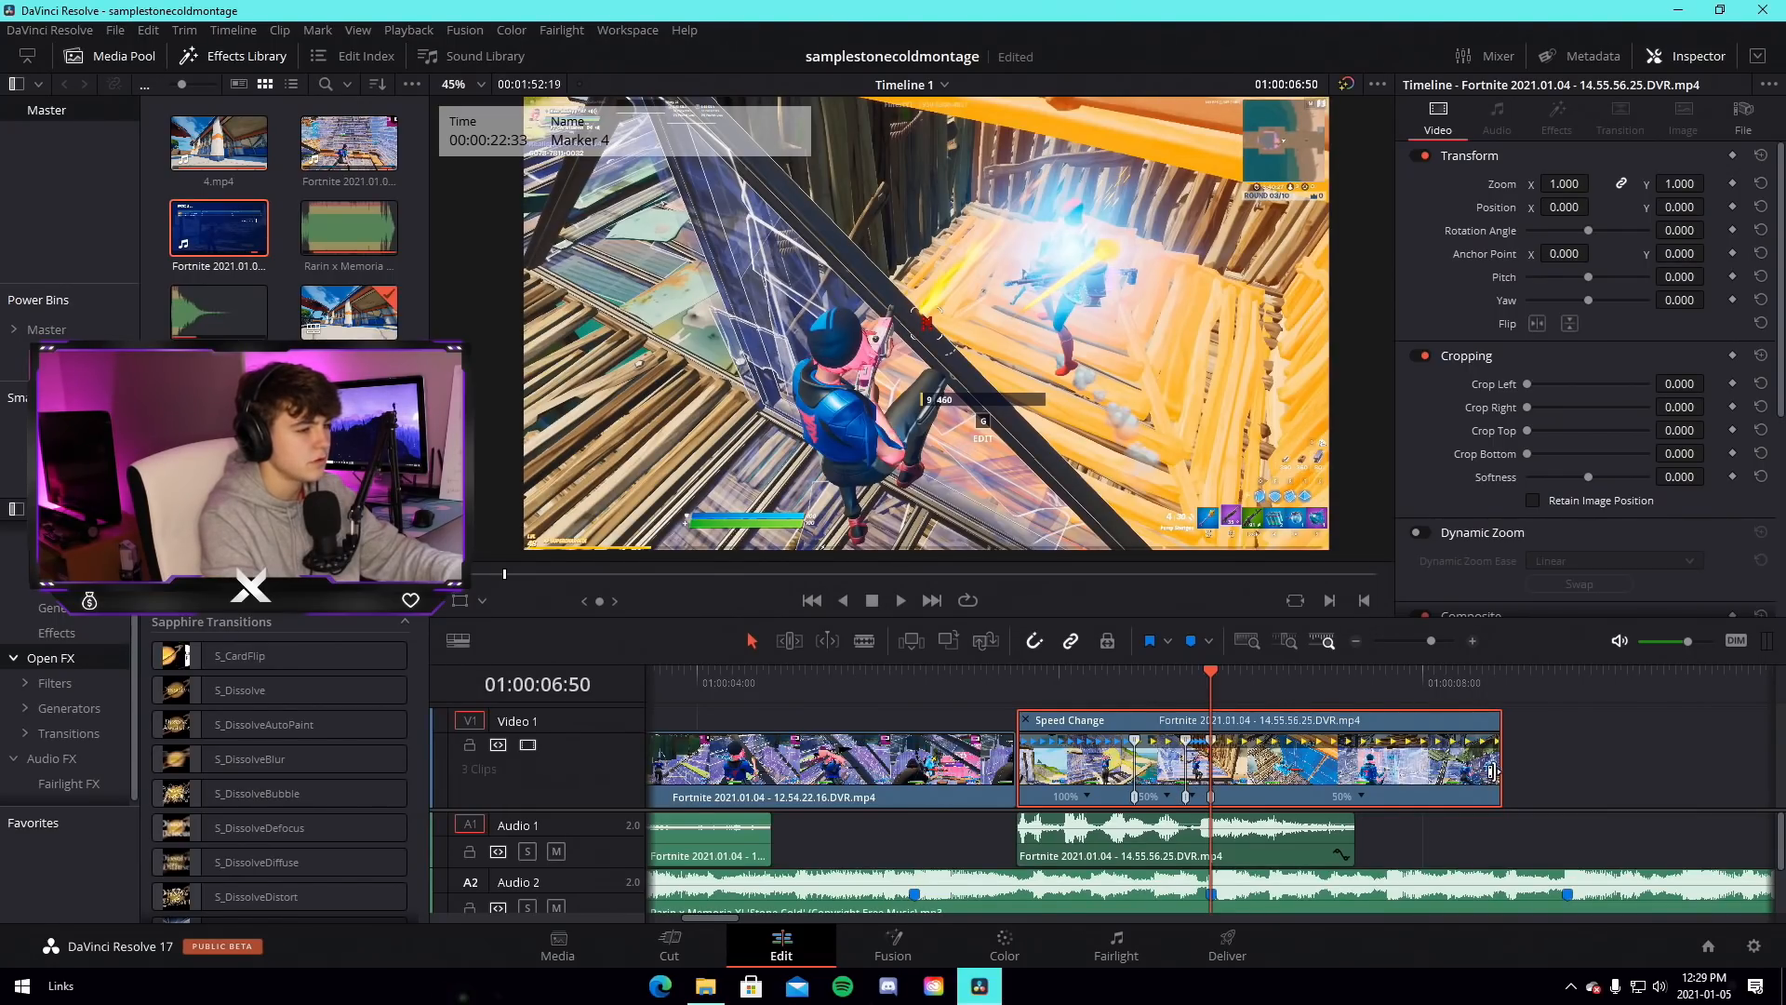
left_click_drag(1496, 771, 1351, 771)
Replay the speed-ramped clip, extend the end of its video and audio to 01:00:07:49 and replay again
left_click_drag(1107, 699, 1067, 704)
key("space")
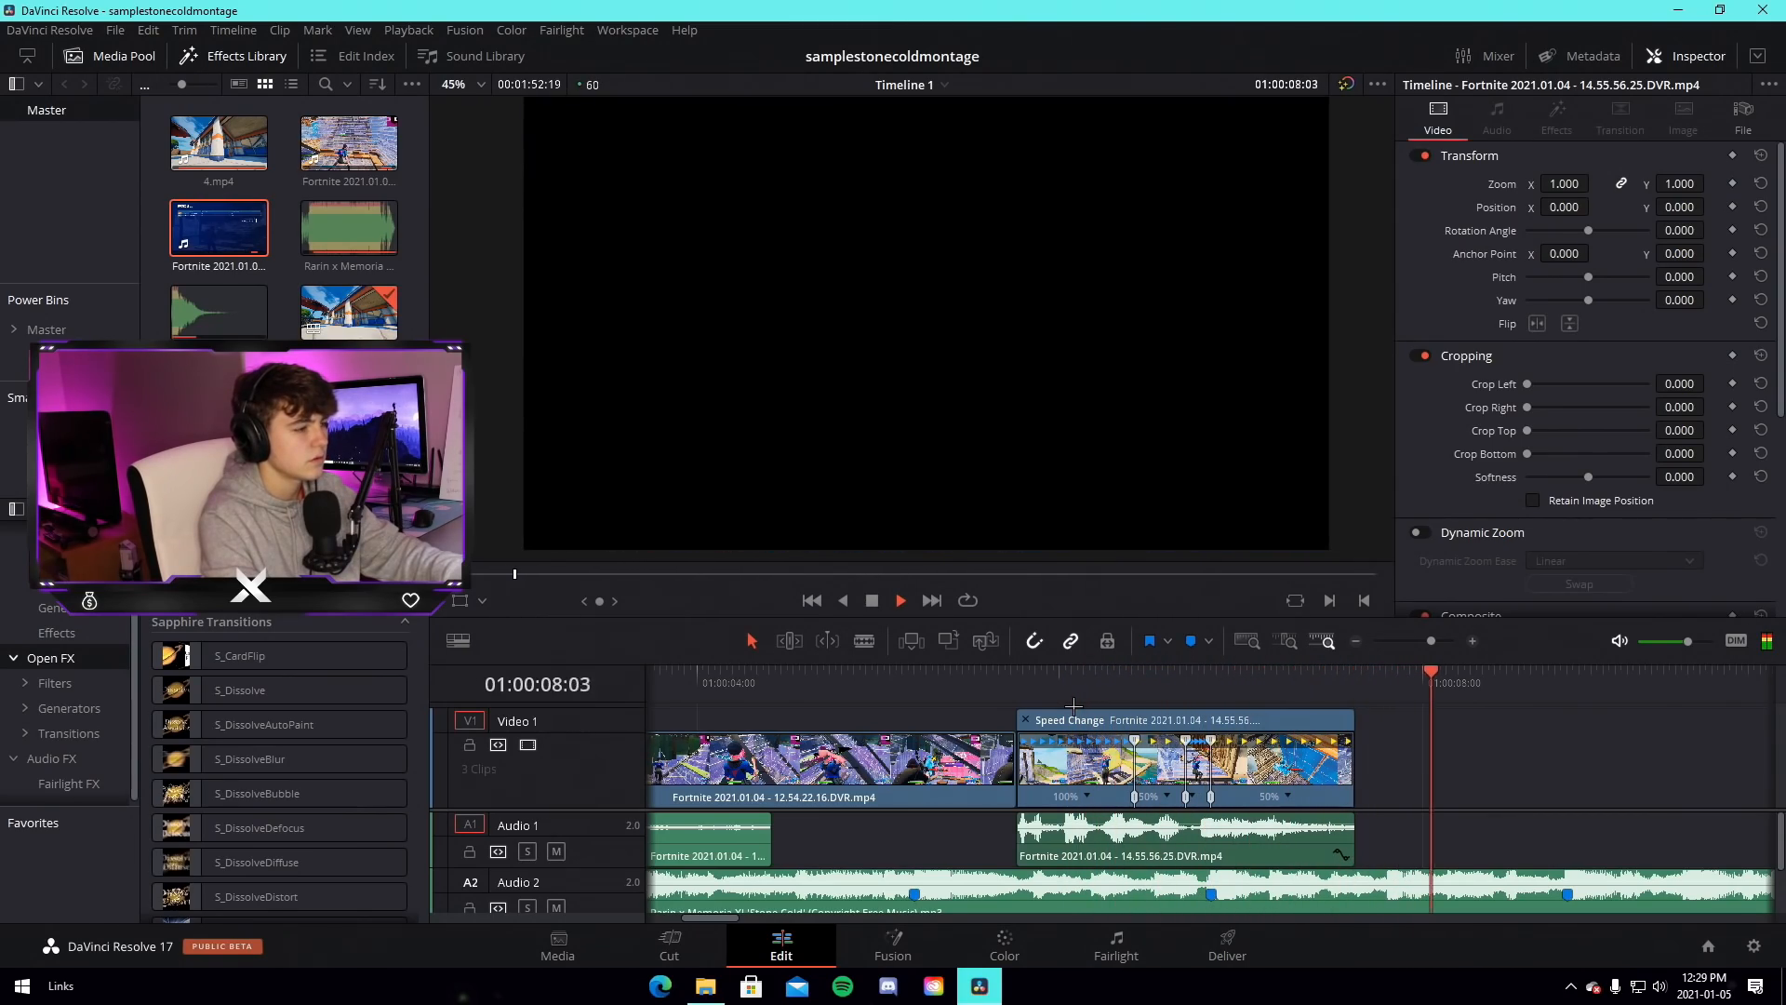
left_click_drag(1431, 641, 1430, 641)
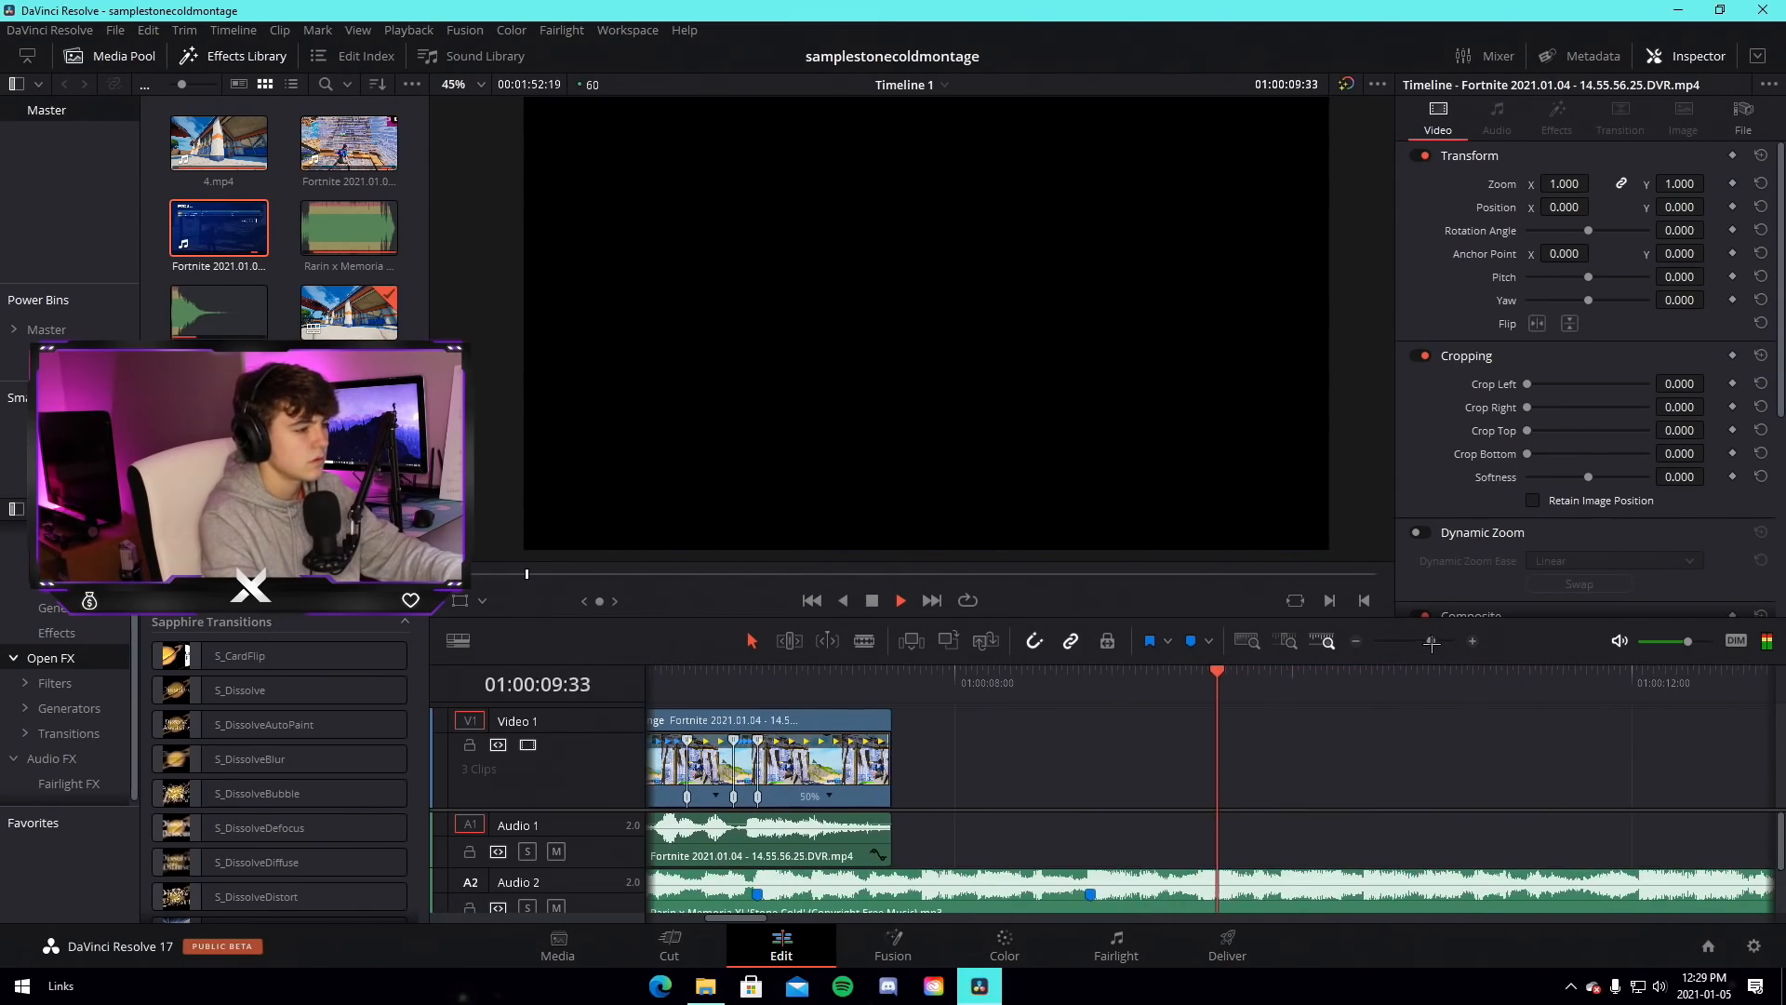
left_click(798, 681)
key("space")
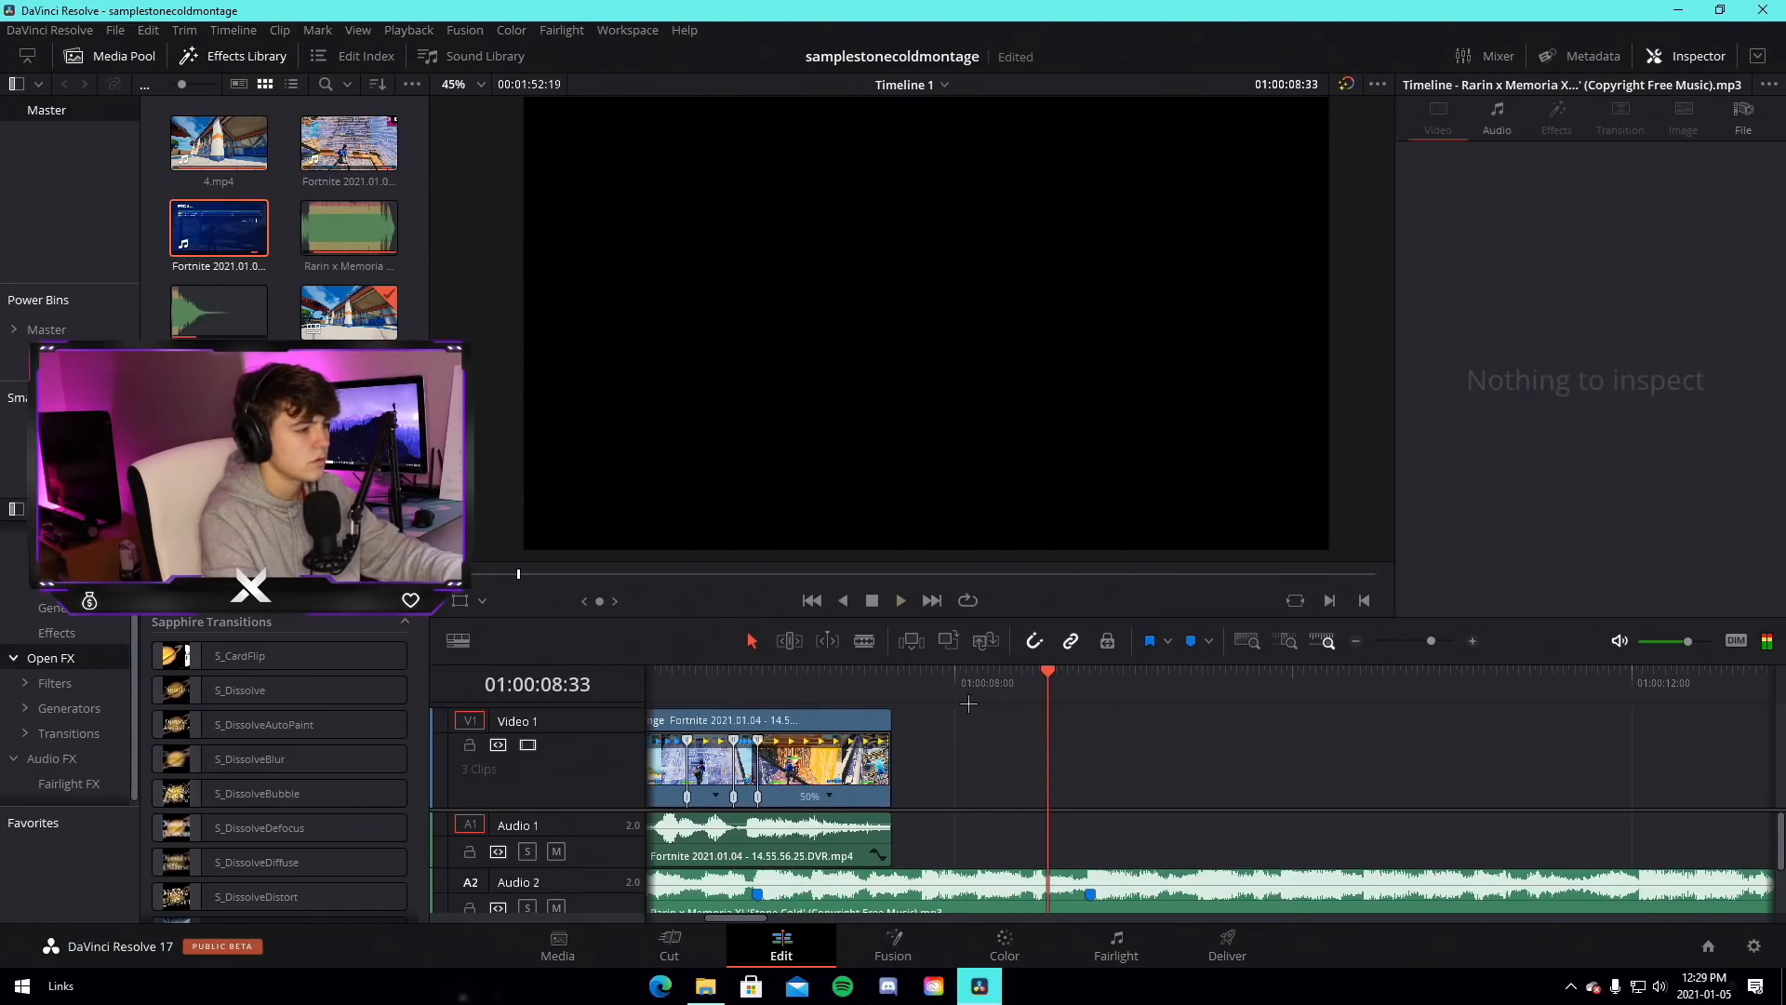
key("space")
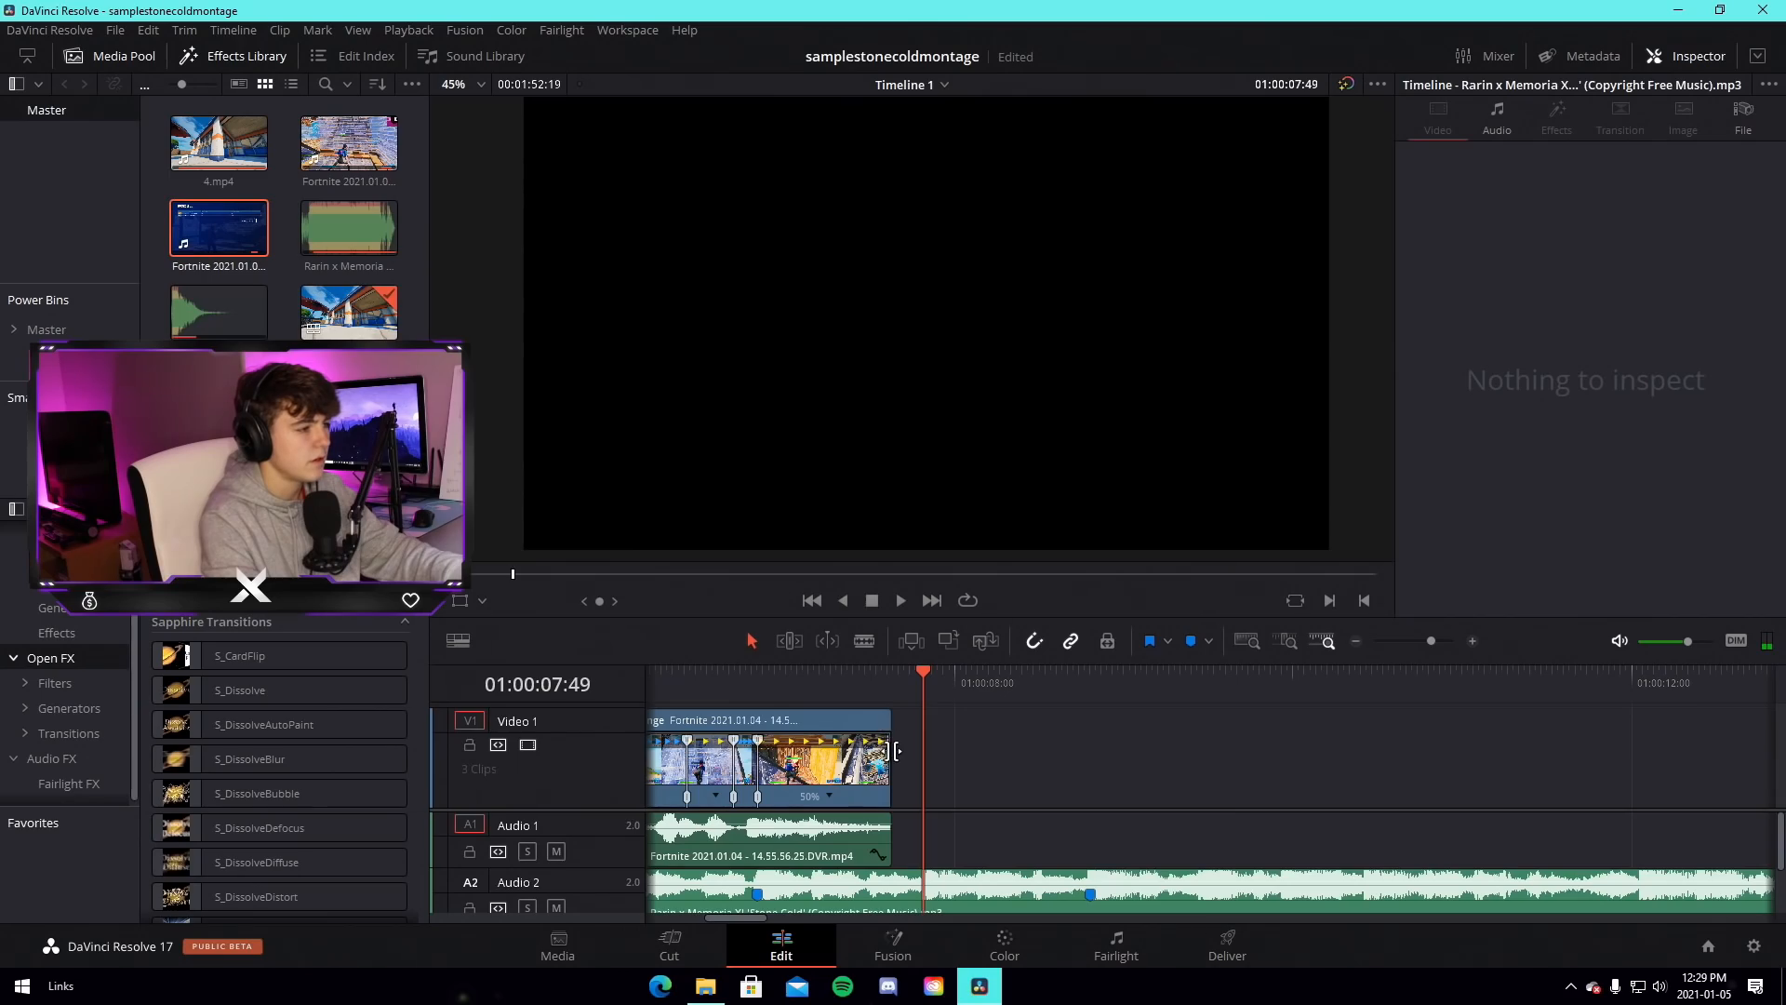
left_click_drag(896, 752, 921, 751)
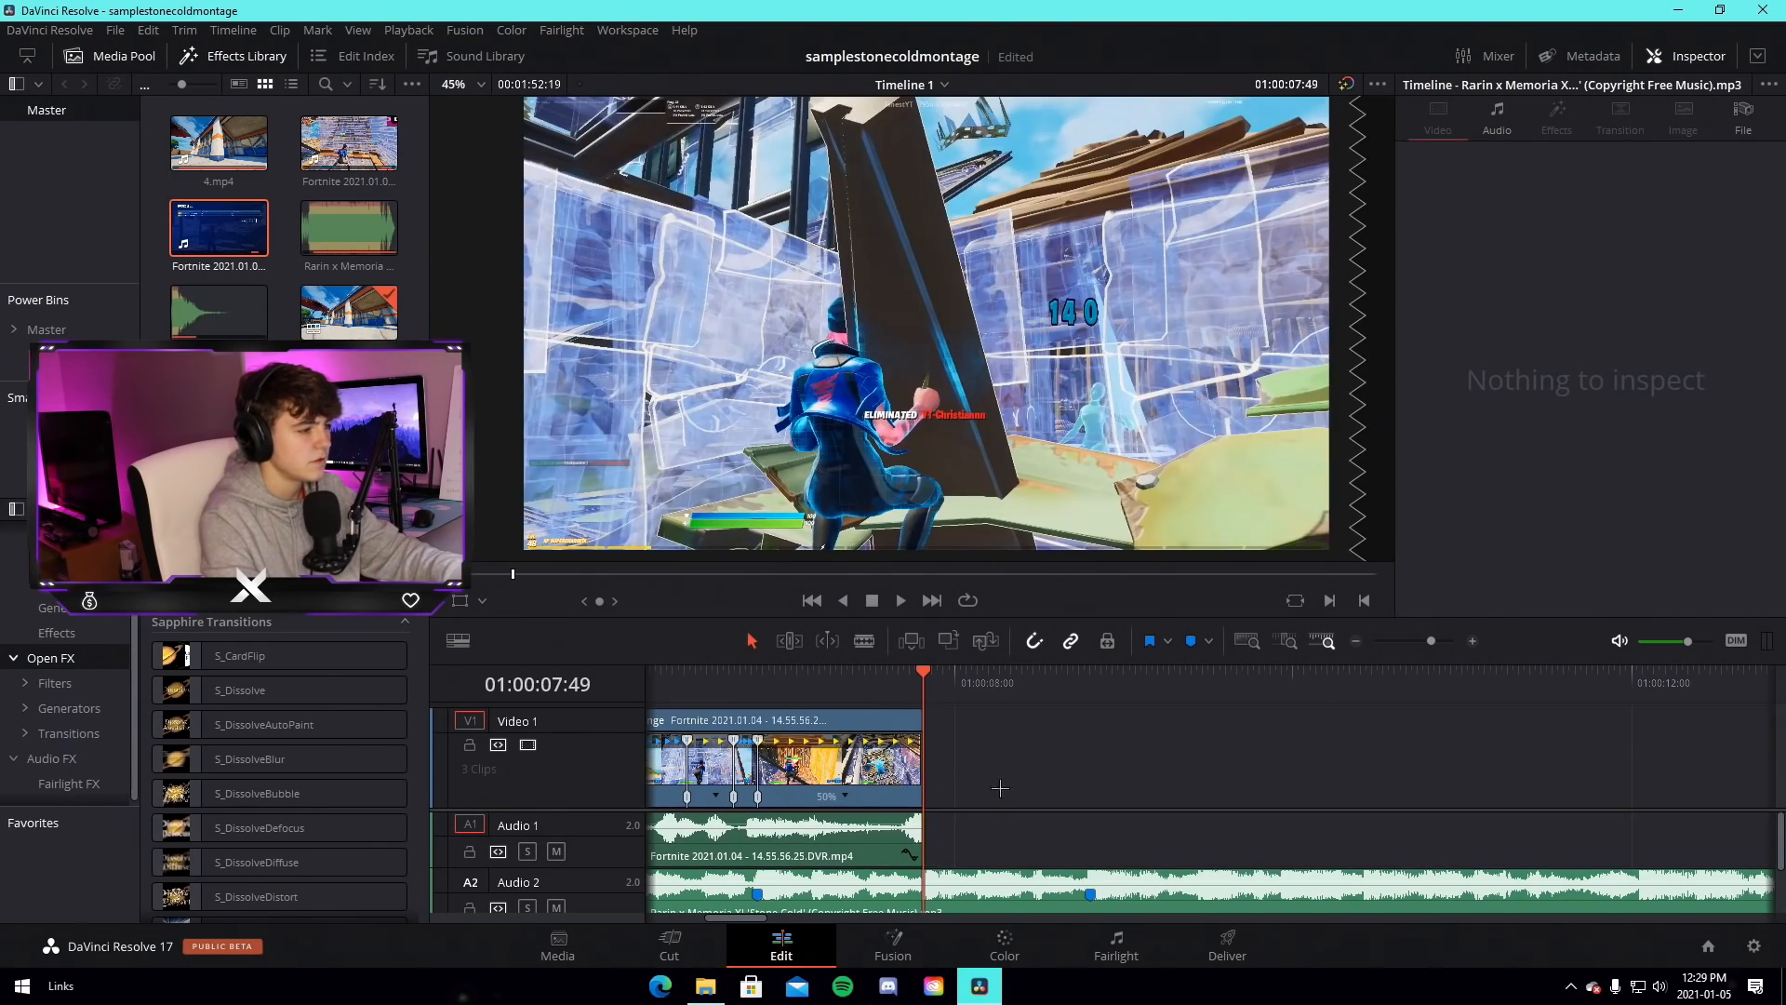
left_click(747, 693)
key("space")
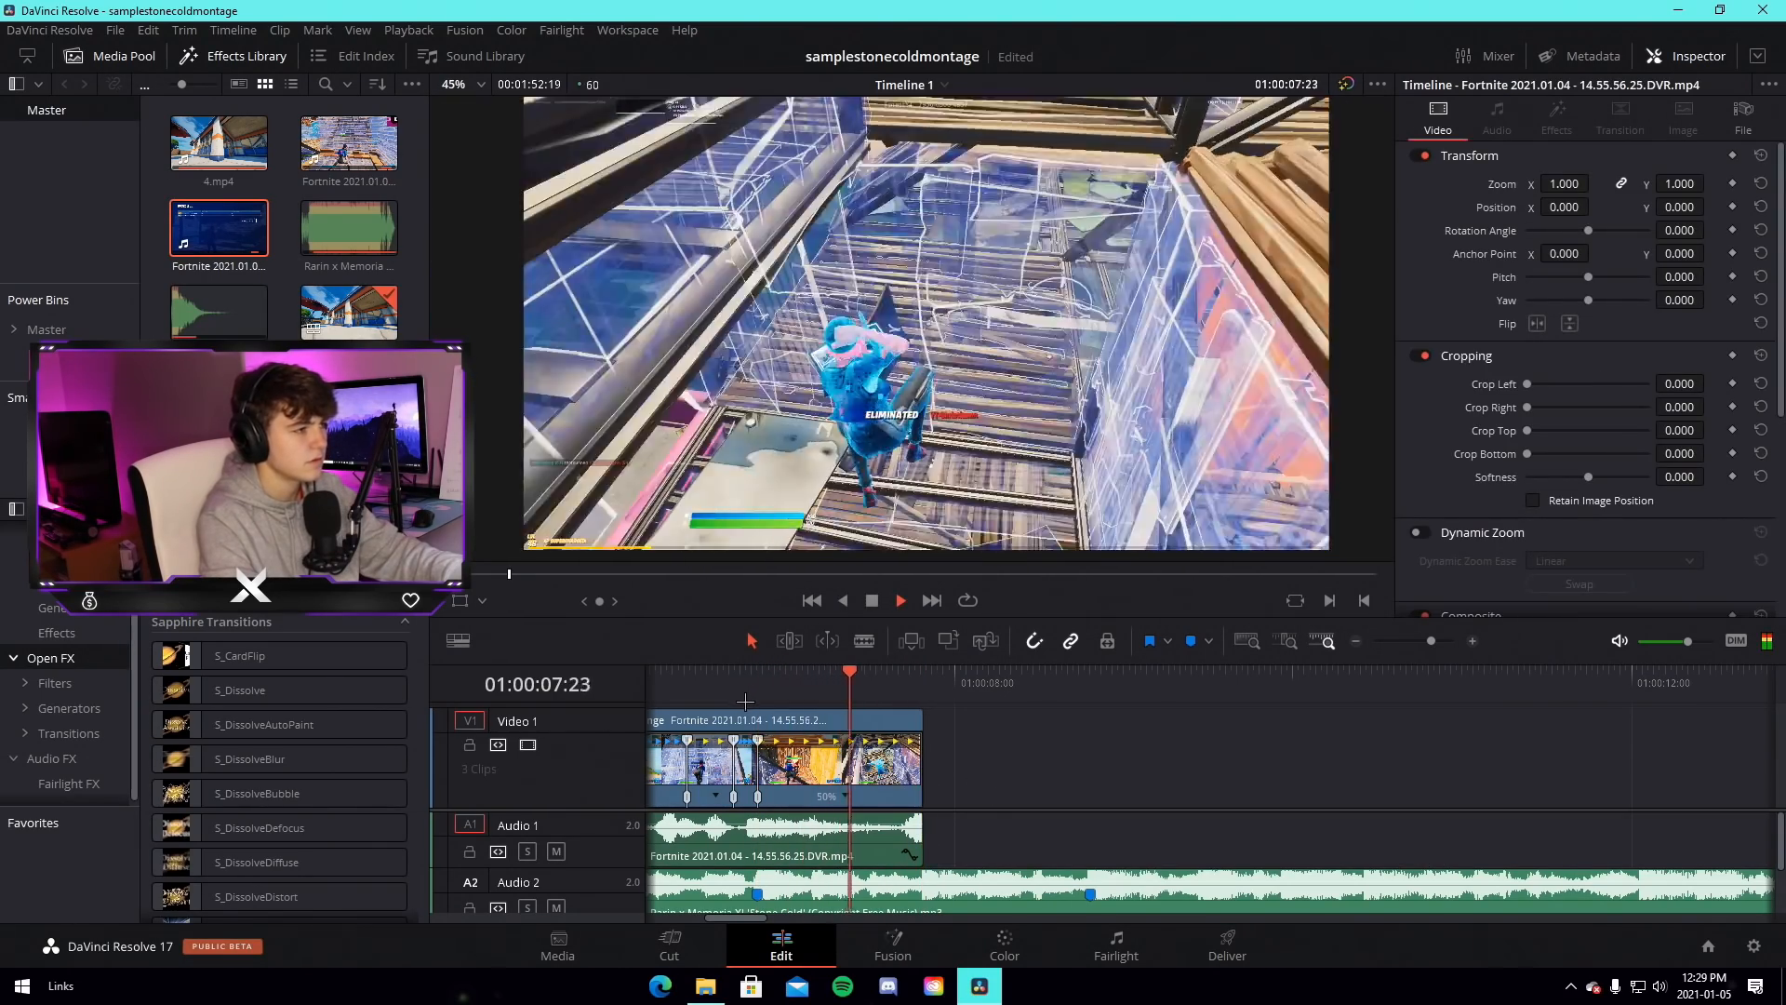
left_click_drag(1432, 640, 1422, 641)
key("space")
Move the 14.55.56.25 clip's audio to the Audio 4 track, extend it past the video's end and save the project
scroll(947, 834, "down", 2)
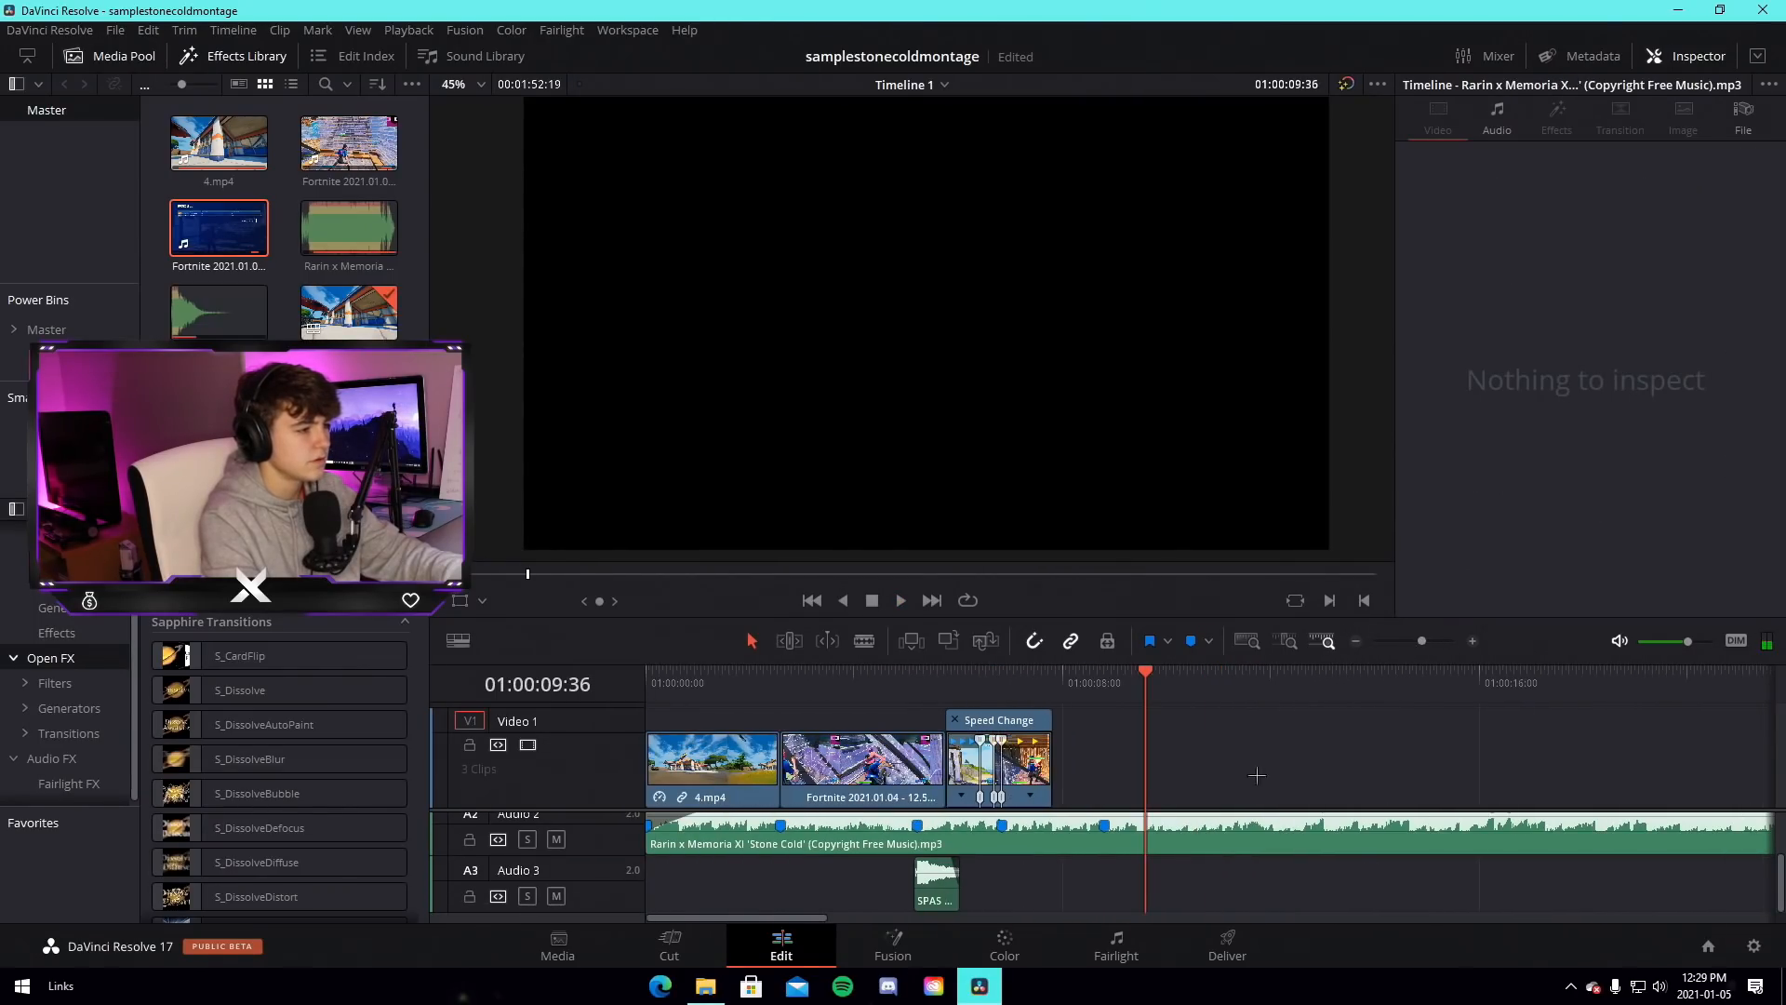
scroll(1068, 843, "up", 3)
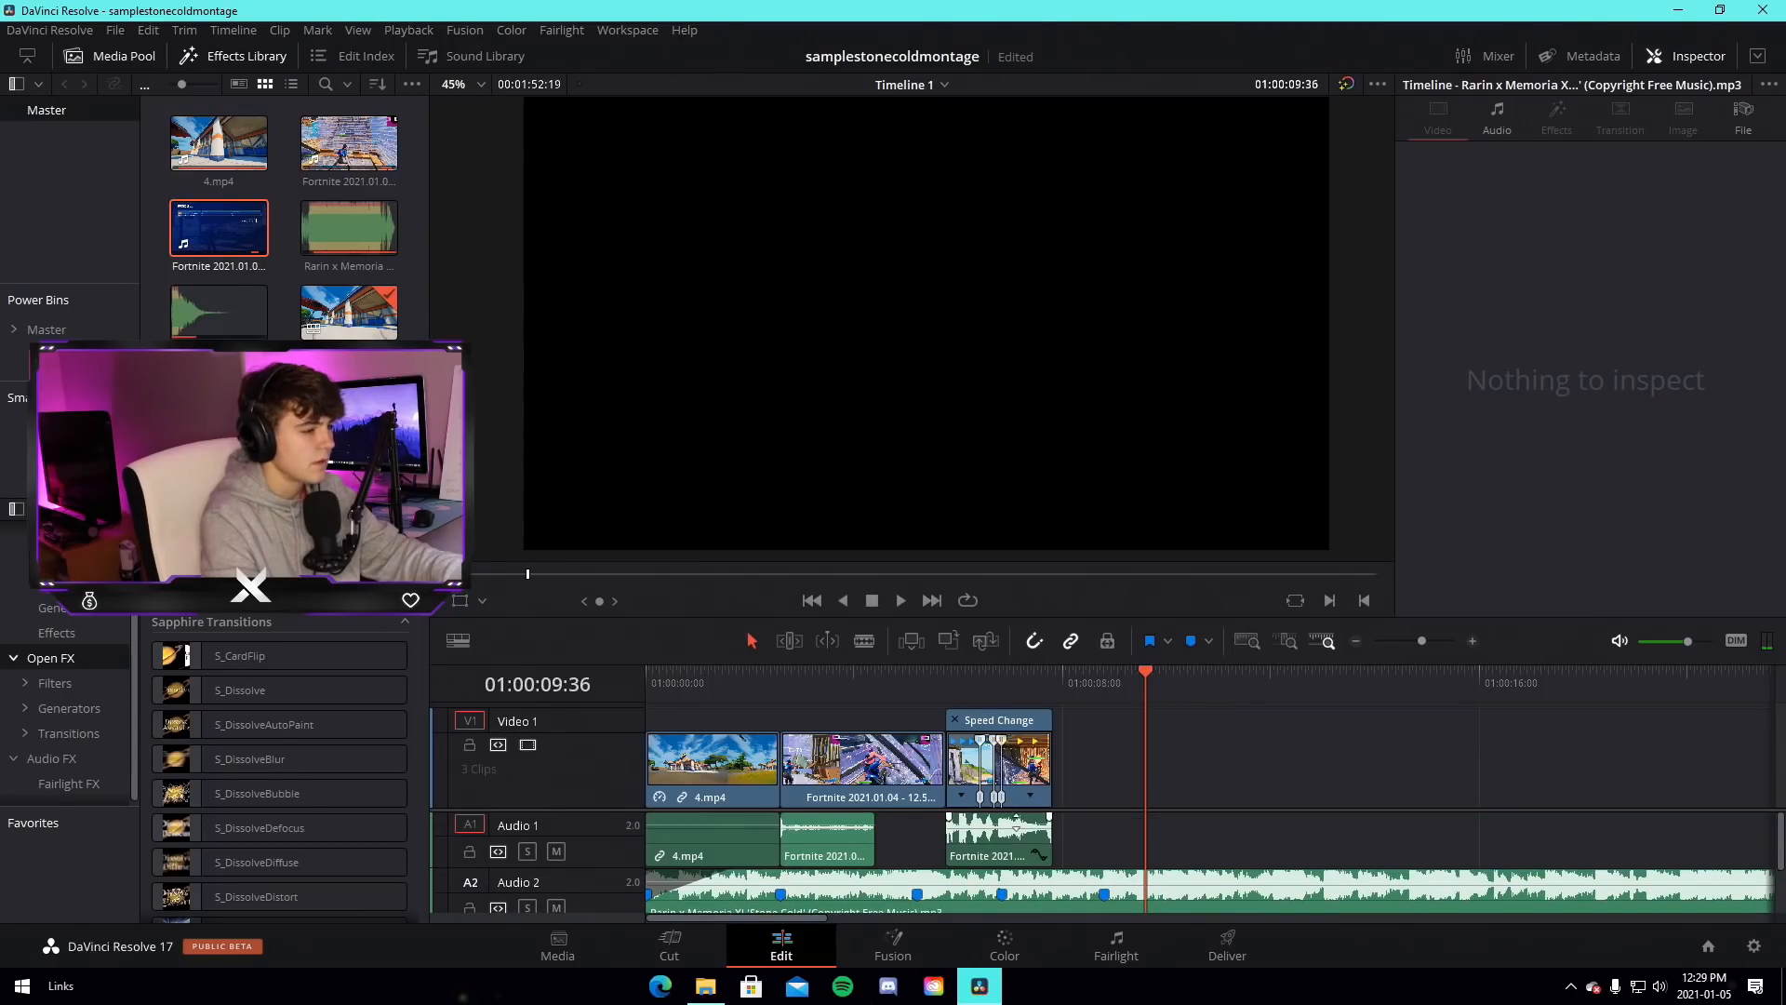
scroll(1044, 828, "down", 1)
left_click_drag(1002, 830, 1076, 884)
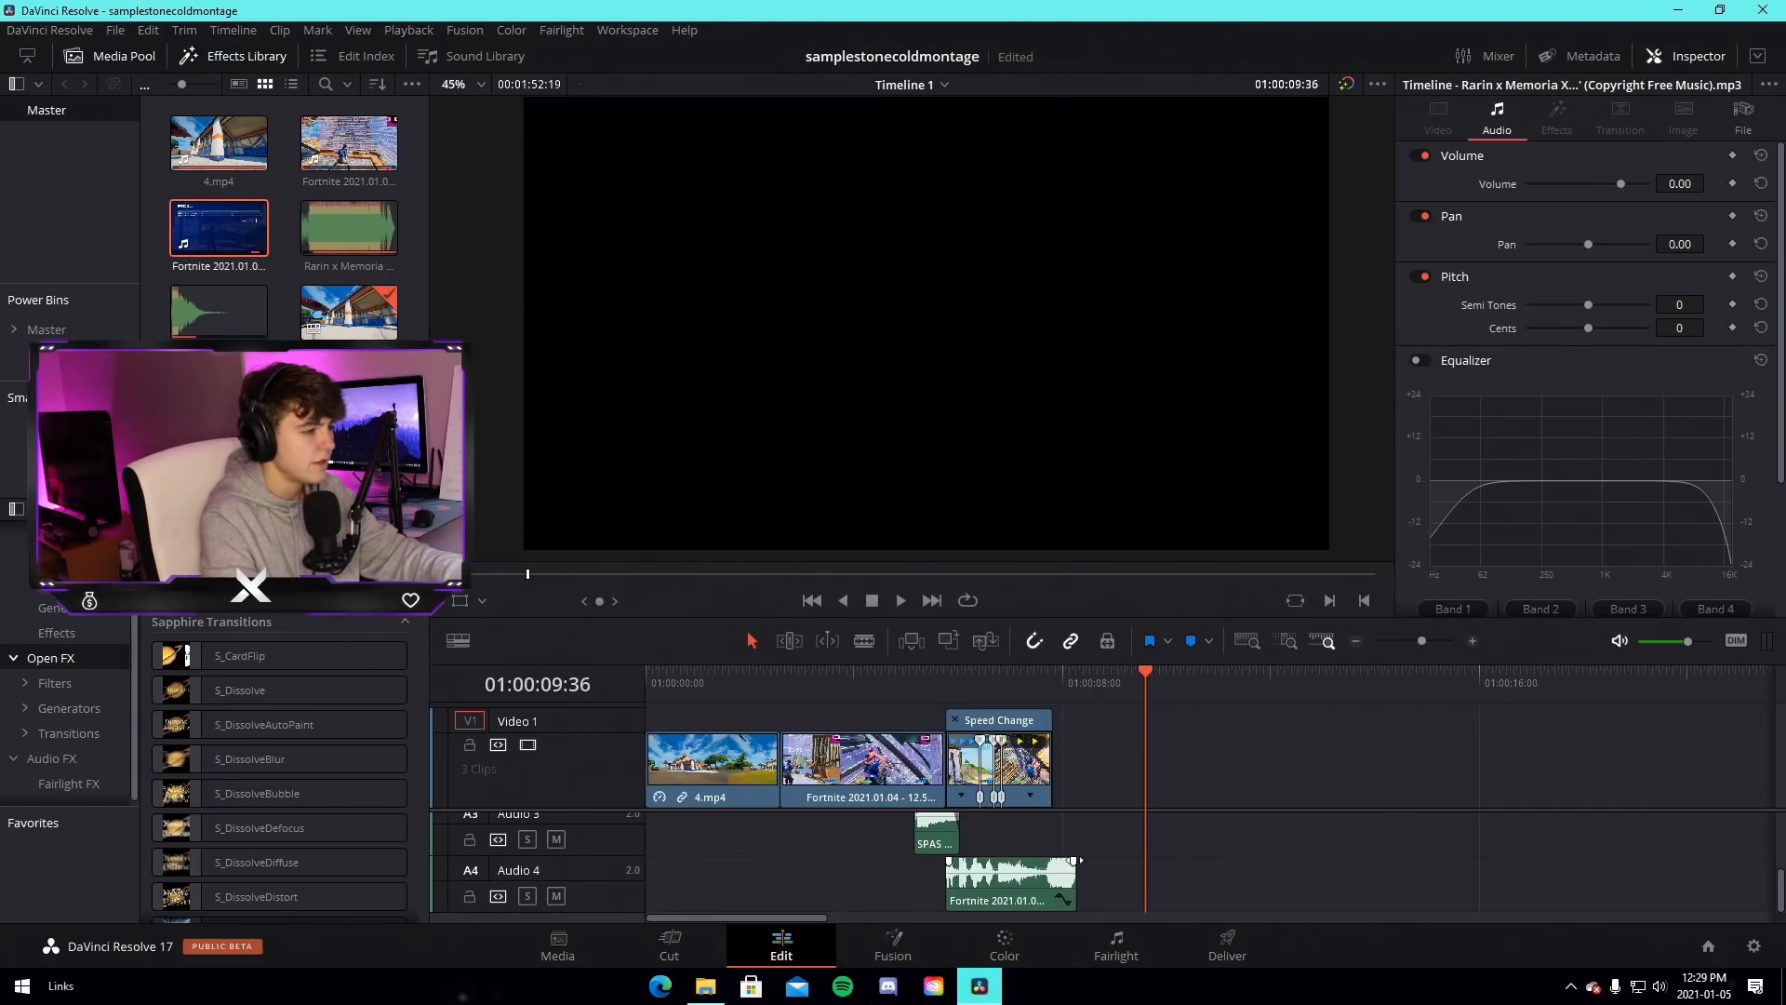
left_click_drag(1005, 688, 949, 688)
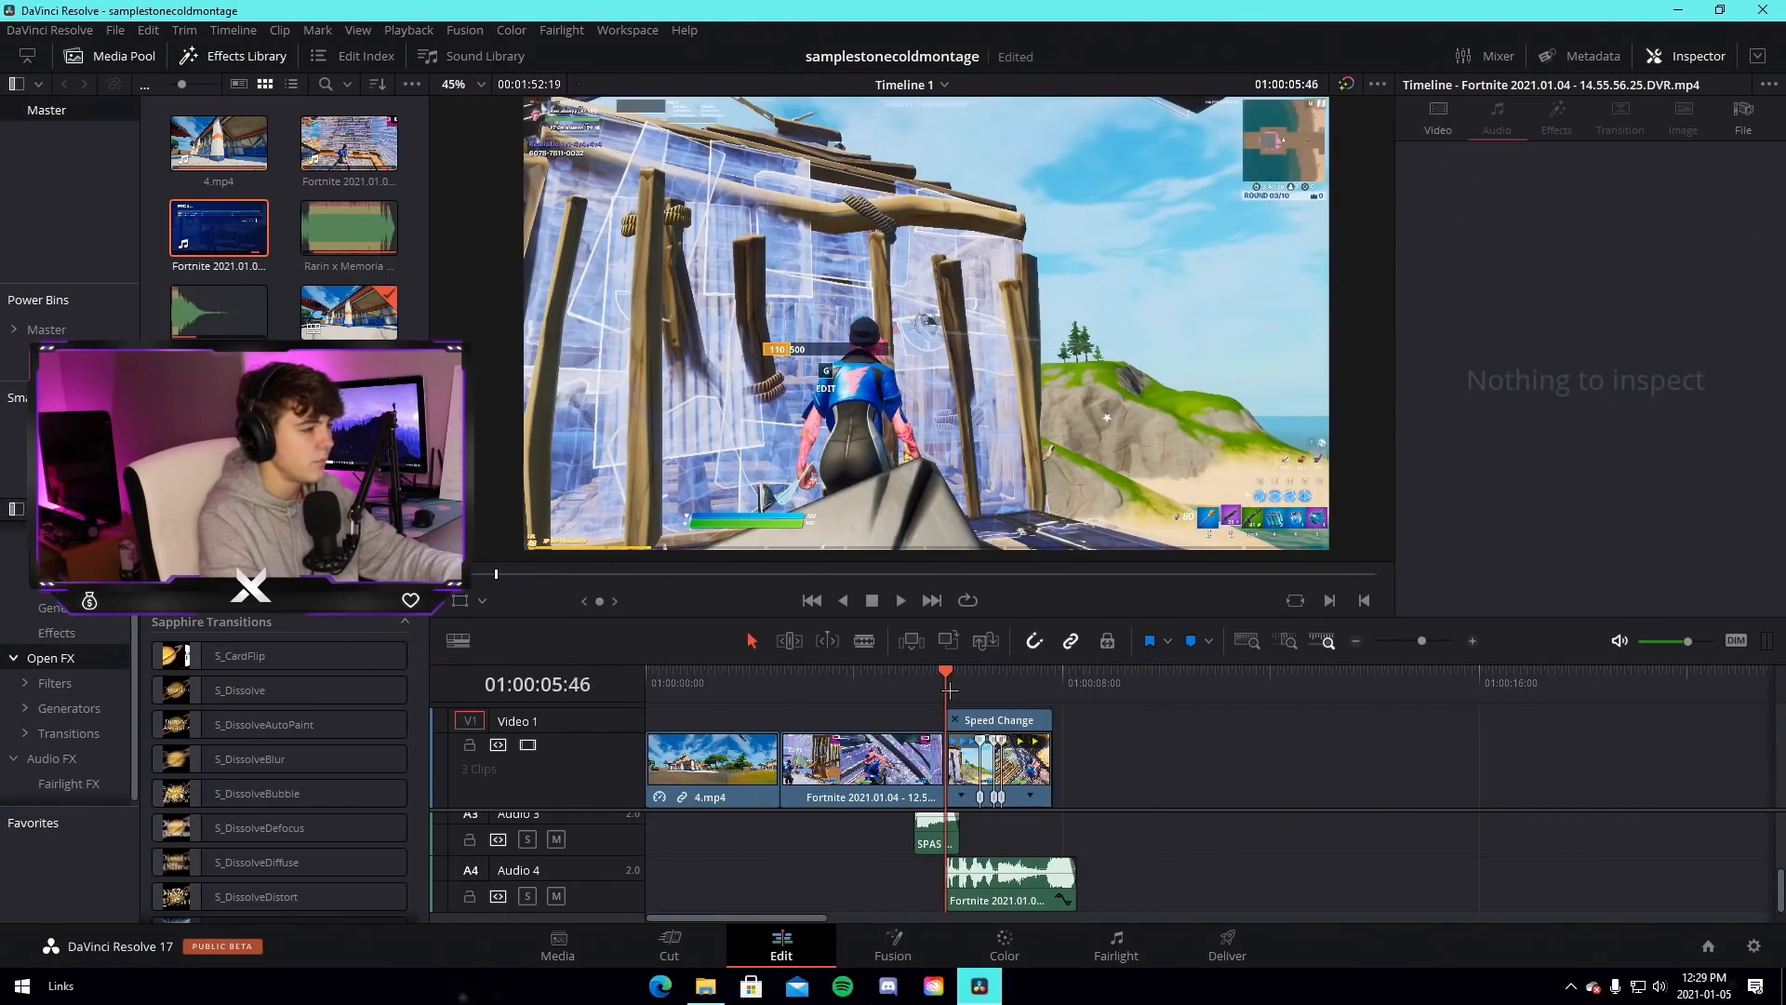
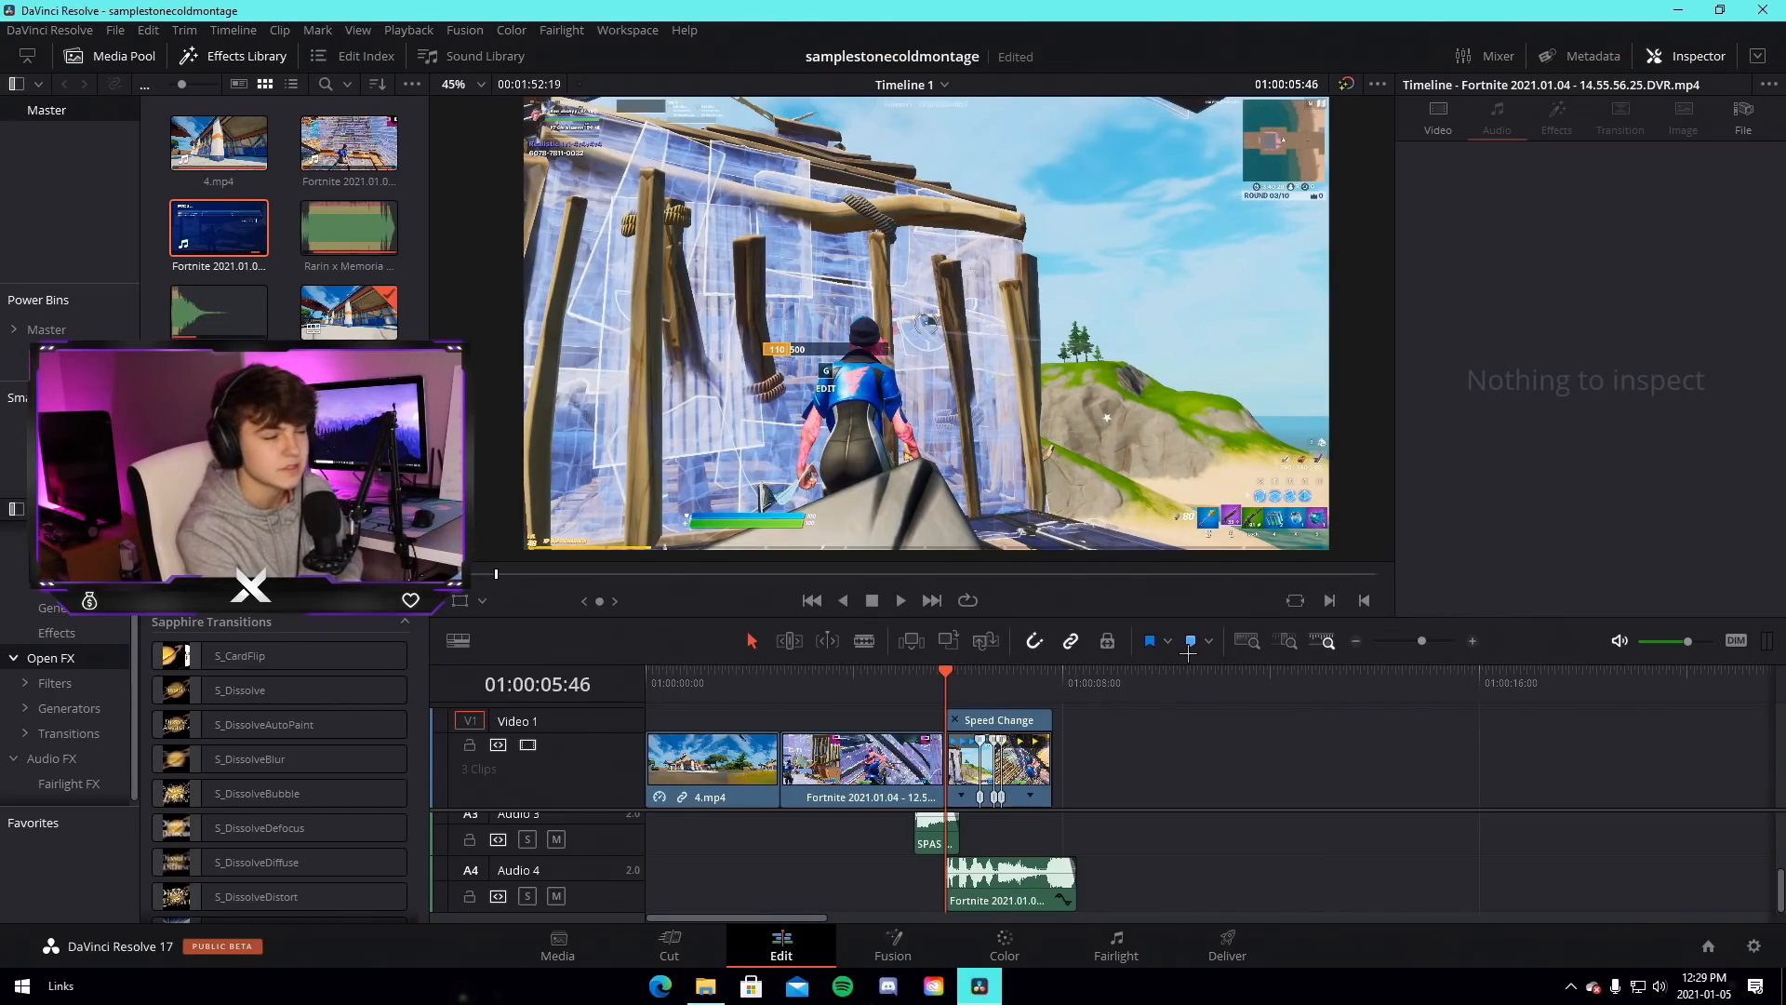
key("ctrl+s")
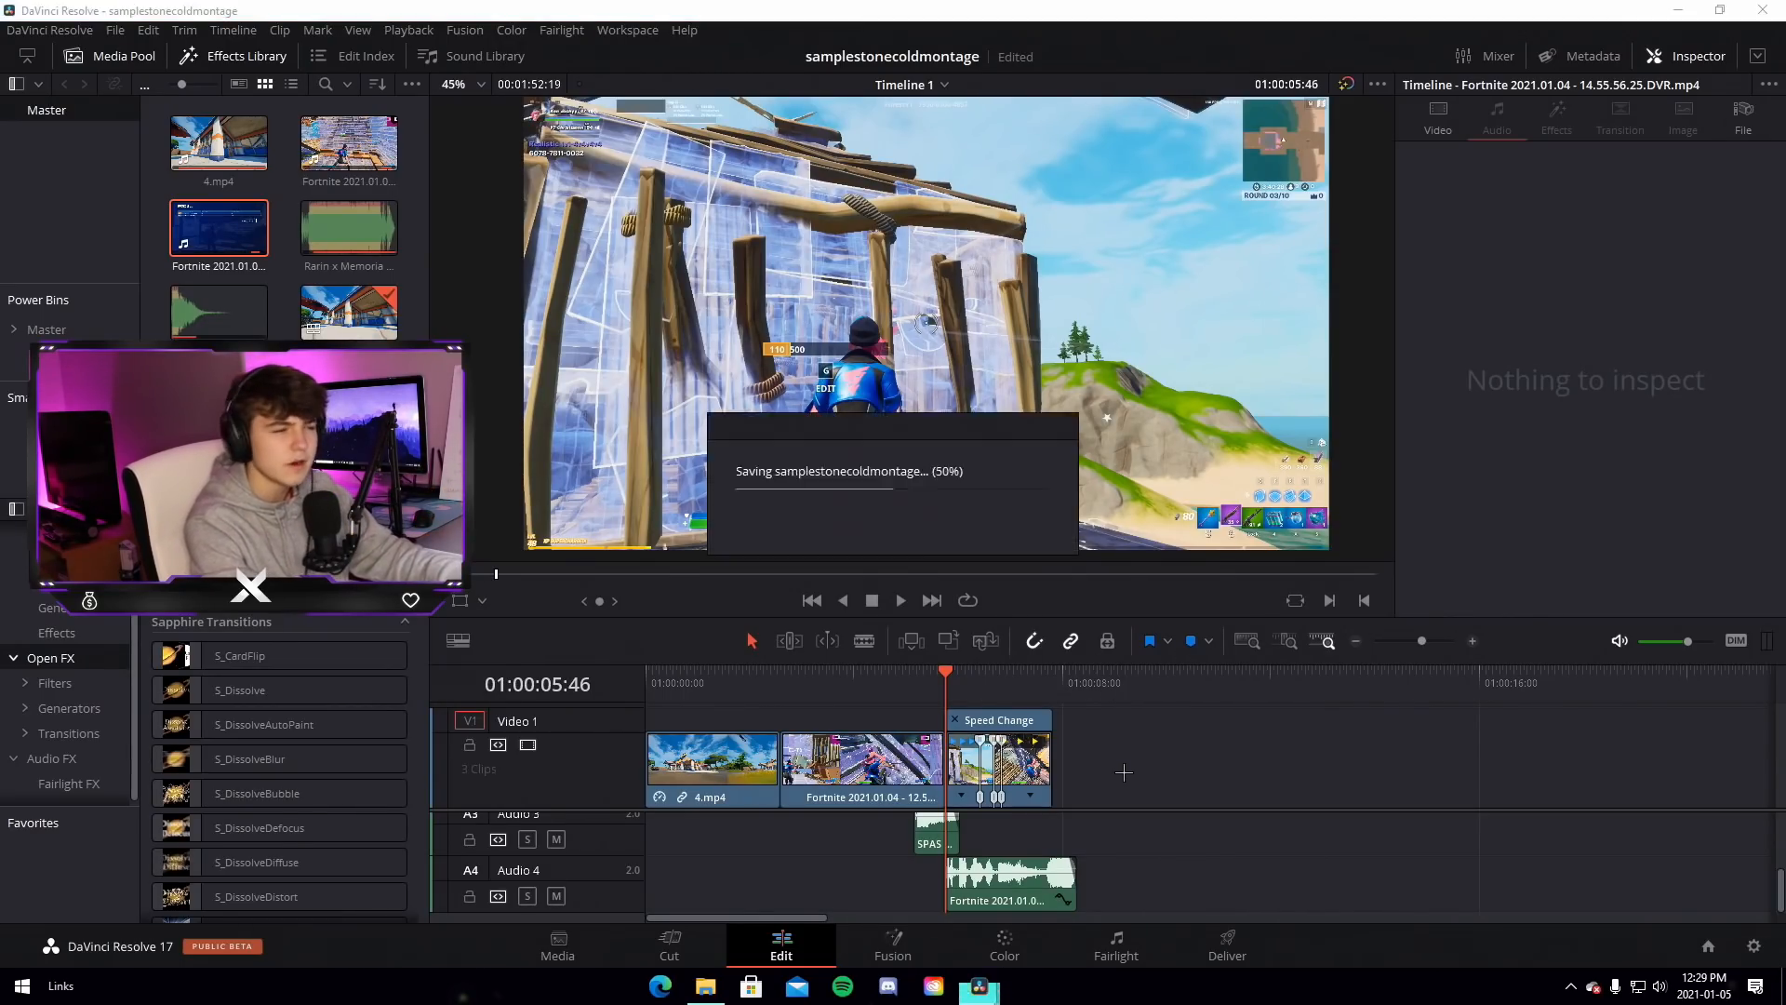
Replay the montage from the second clip through the third clip and park the playhead at 01:00:07:49
left_click(895, 685)
key("space")
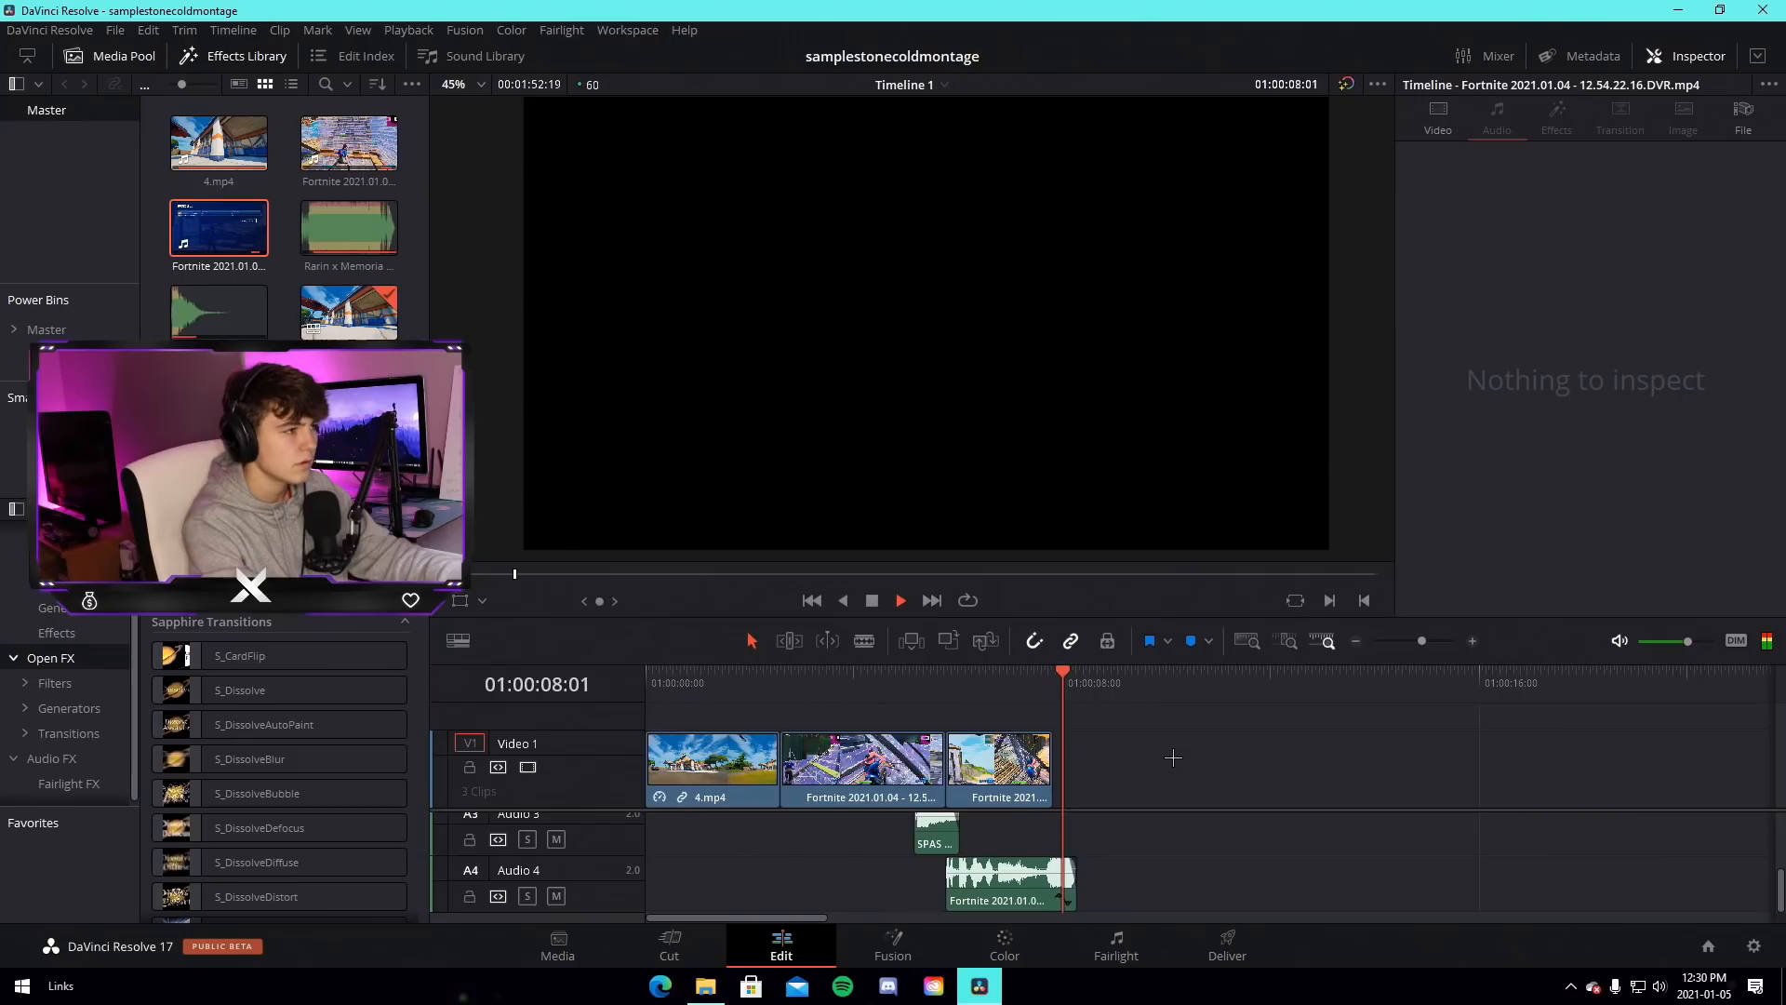
left_click(1052, 685)
Preview the 15.37.21.34 and 15.42.43.36 recordings from the Montage Tutorial folder to choose the next clip
left_click(707, 986)
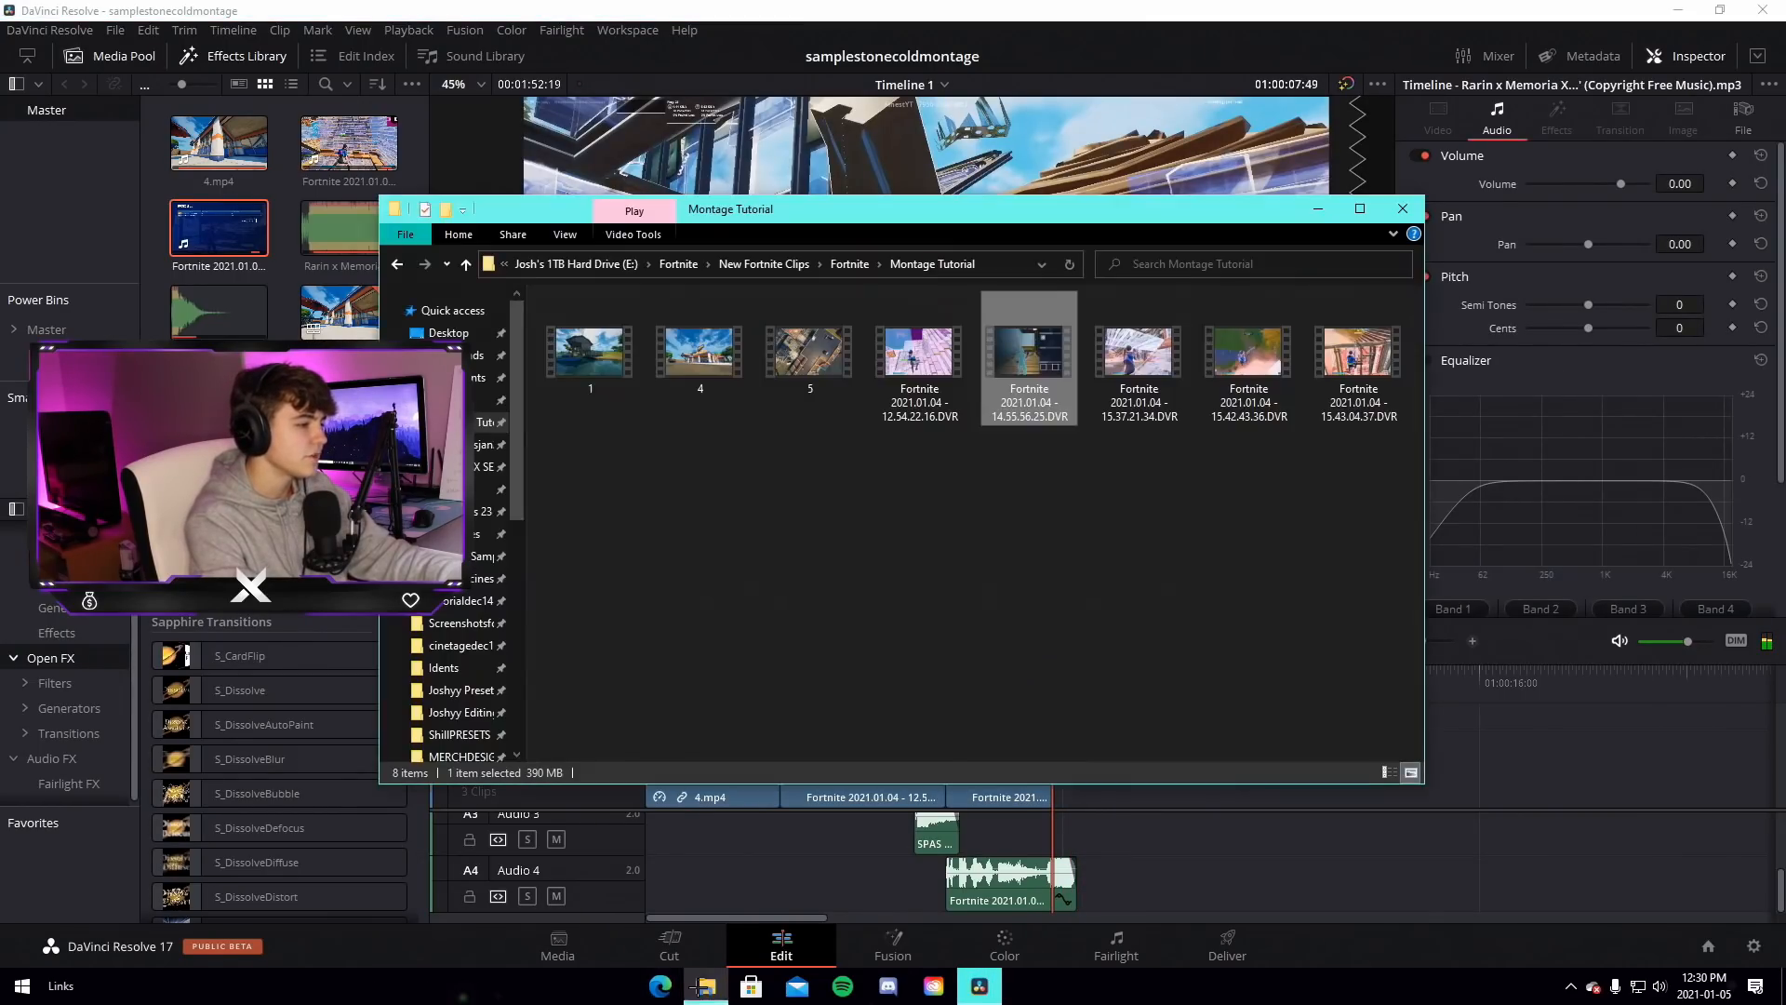
double_click(1111, 355)
left_click_drag(1183, 900, 1358, 902)
left_click(1761, 12)
left_click(1234, 380)
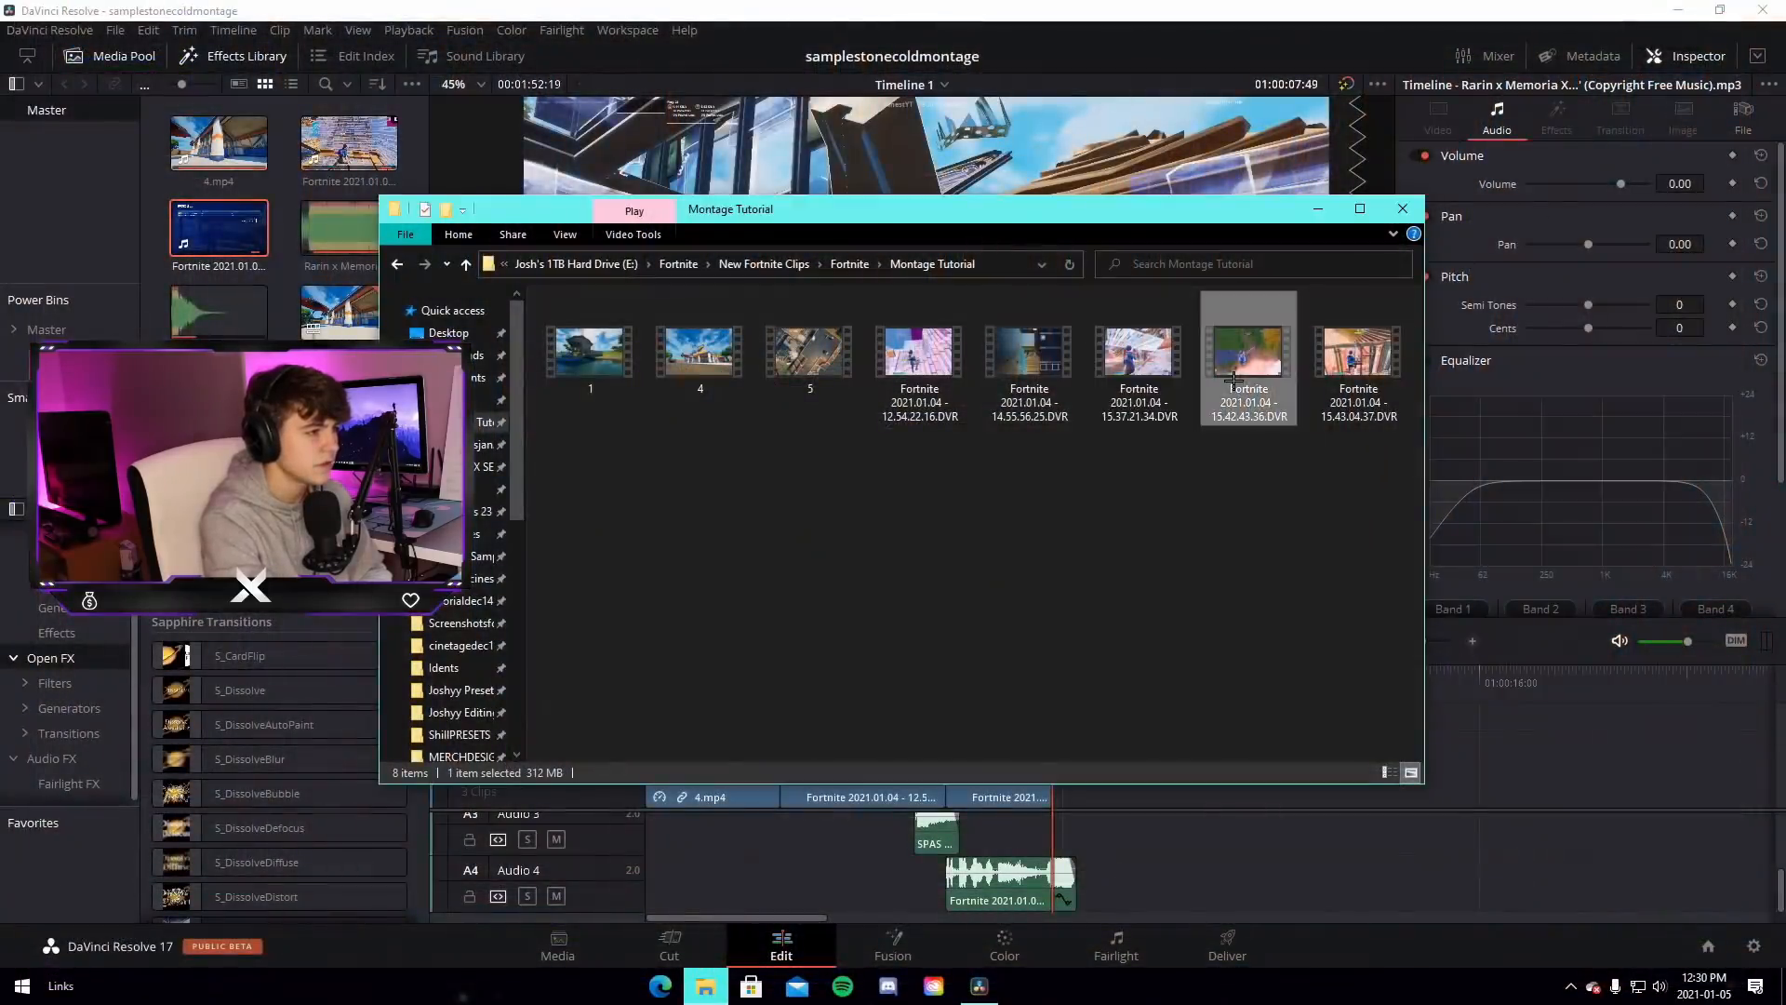
double_click(1234, 380)
left_click(1358, 903)
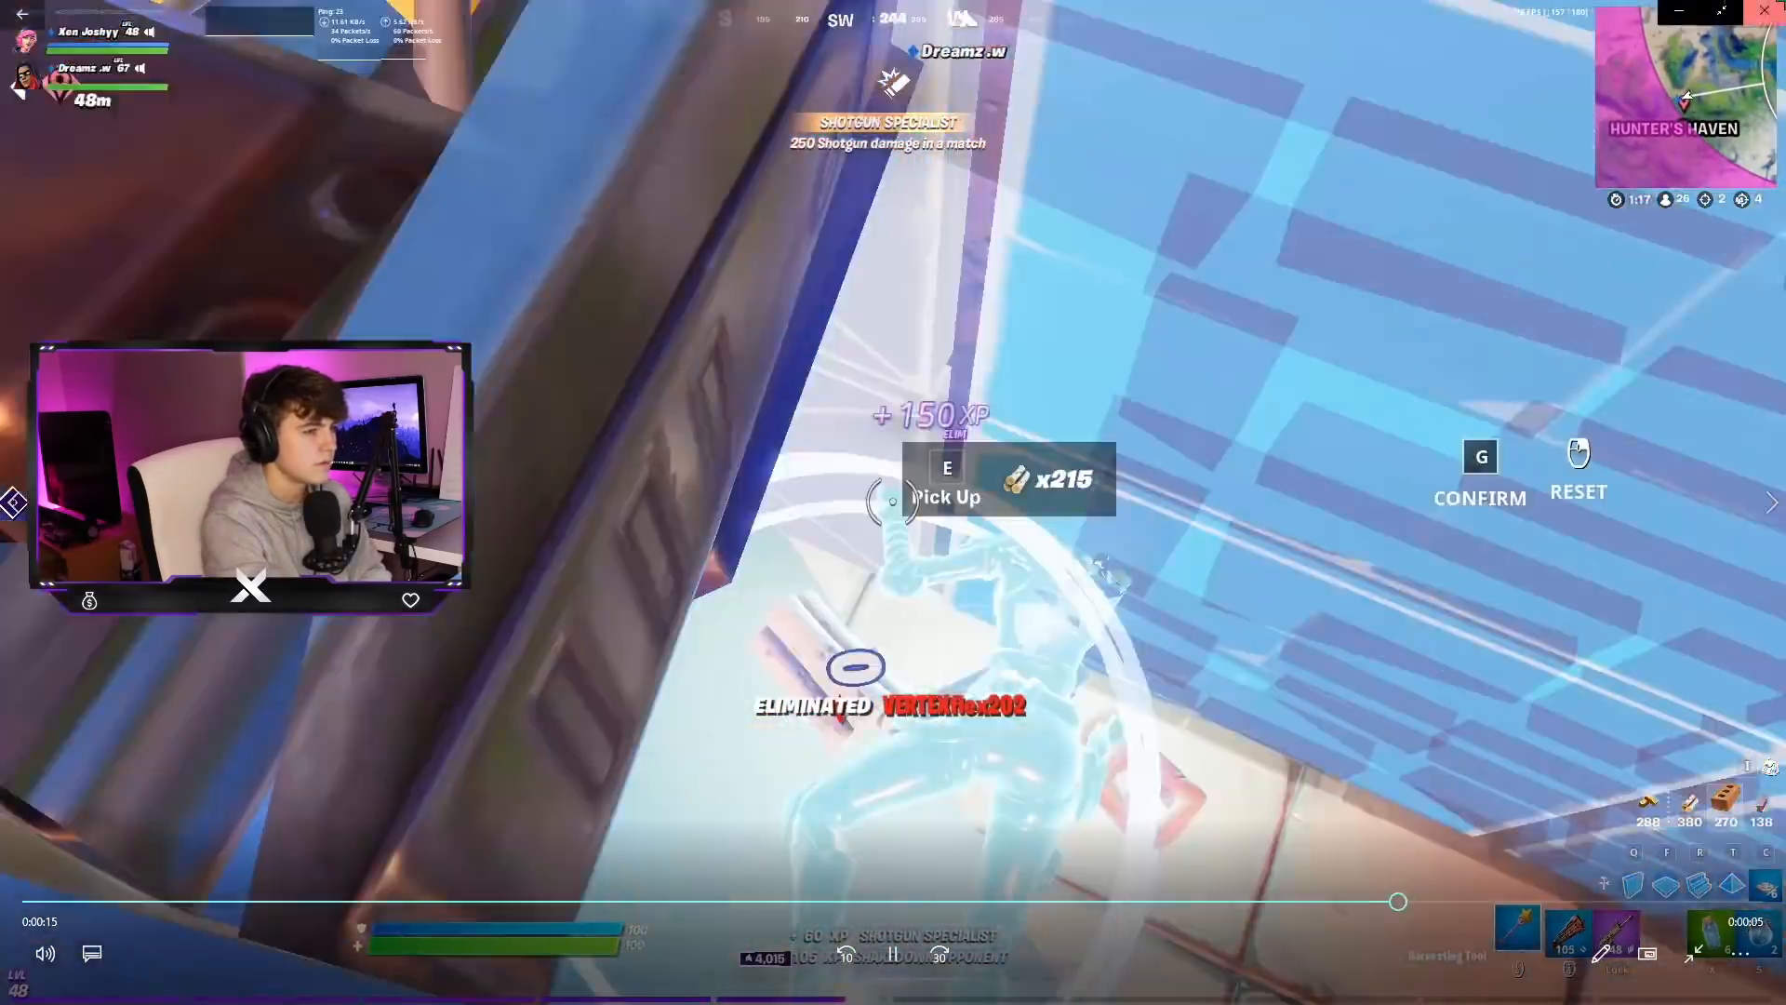
left_click(1761, 12)
Add the 15.43.04.37 clip to the timeline at about 01:00:10:00 and move the playhead to Marker 5 at 01:00:08:48
left_click_drag(1358, 358, 1159, 798)
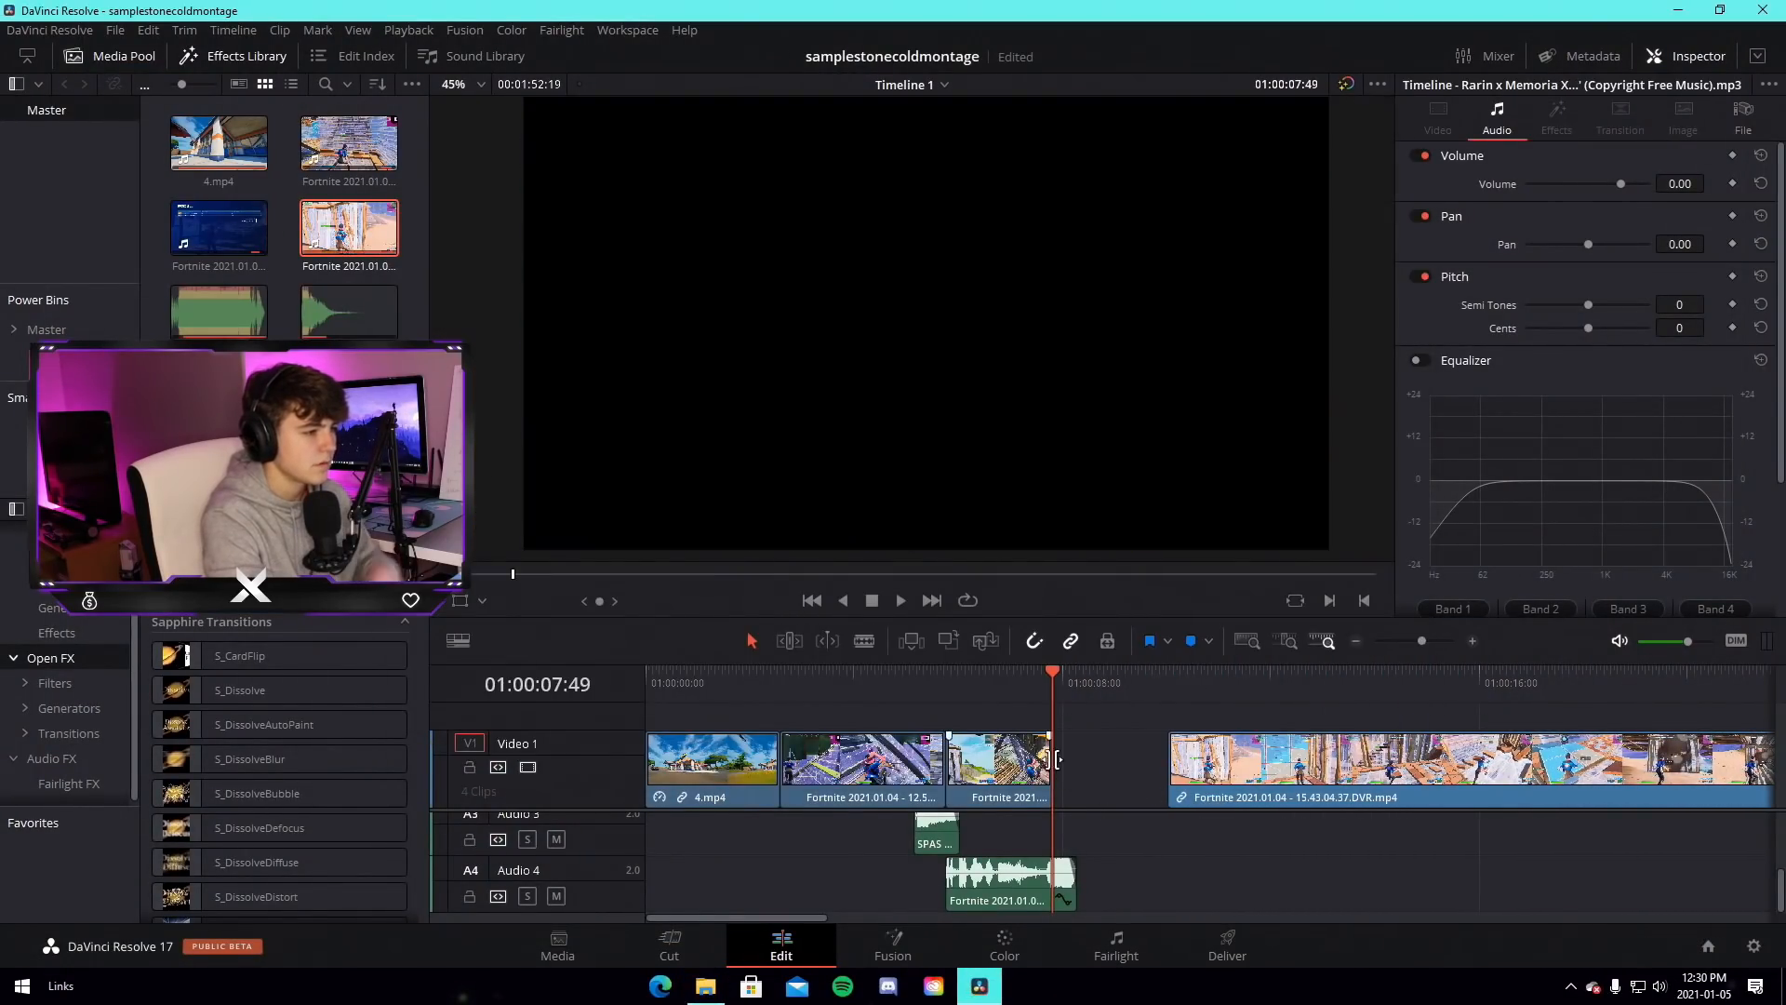
key("space")
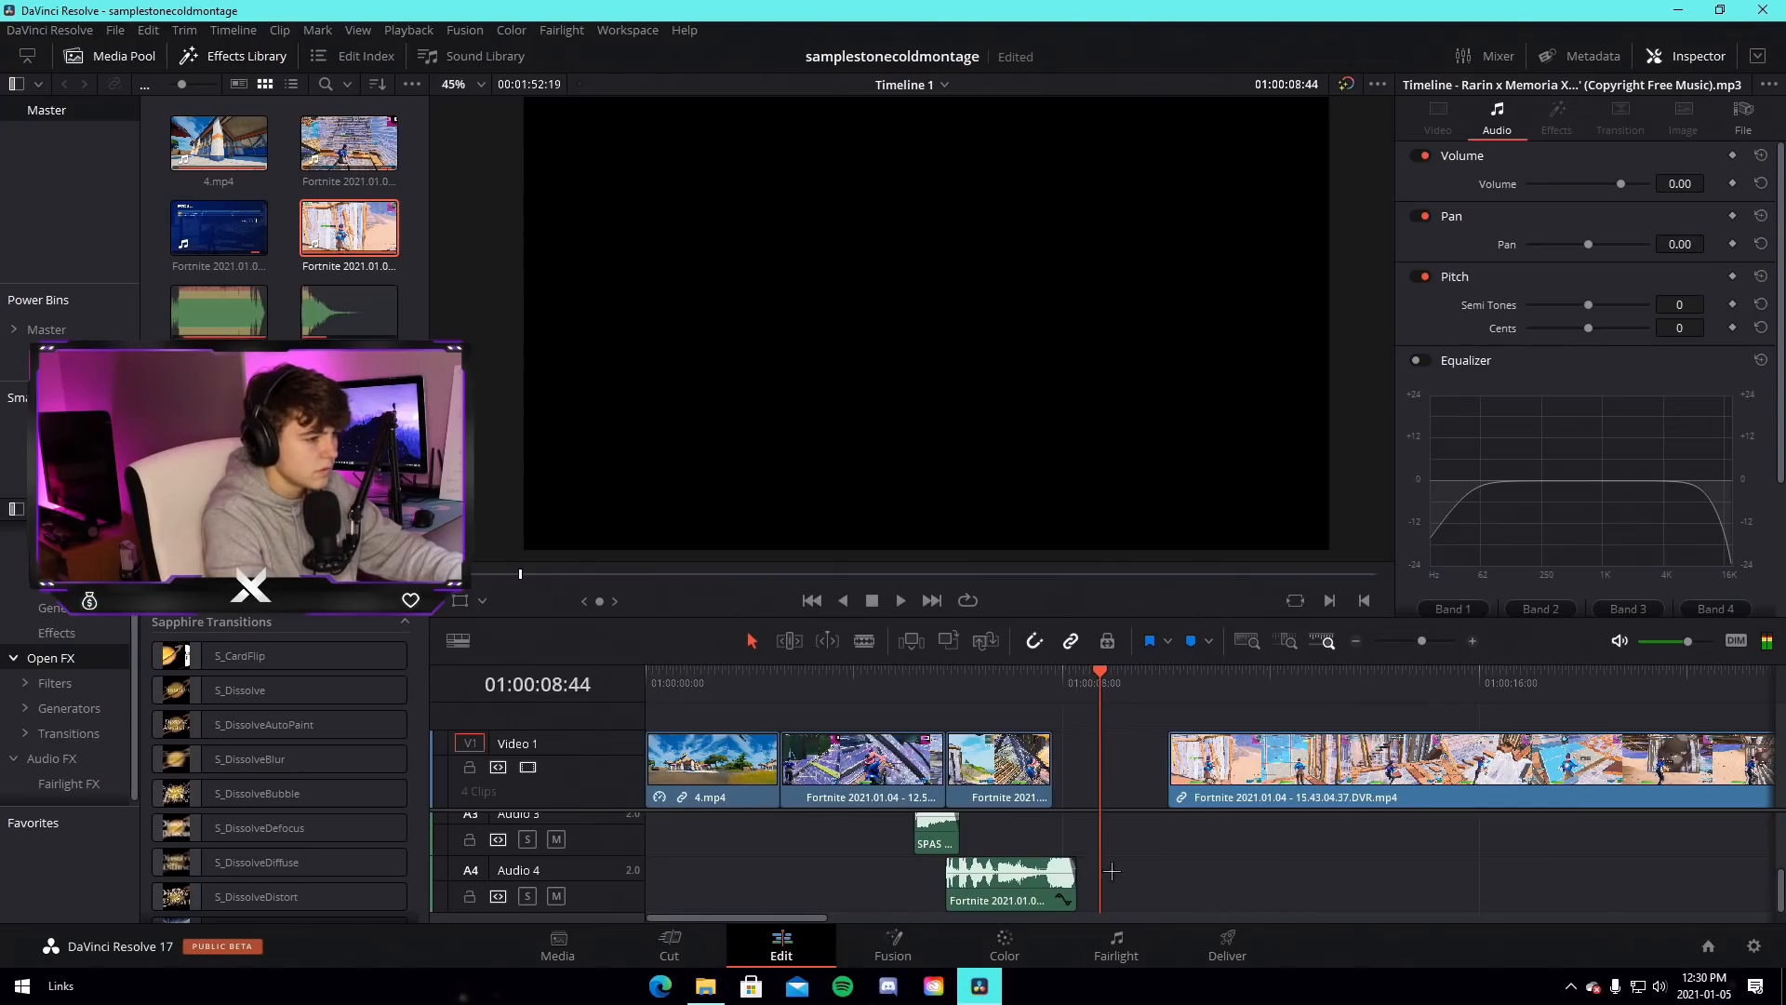
scroll(1136, 867, "up", 3)
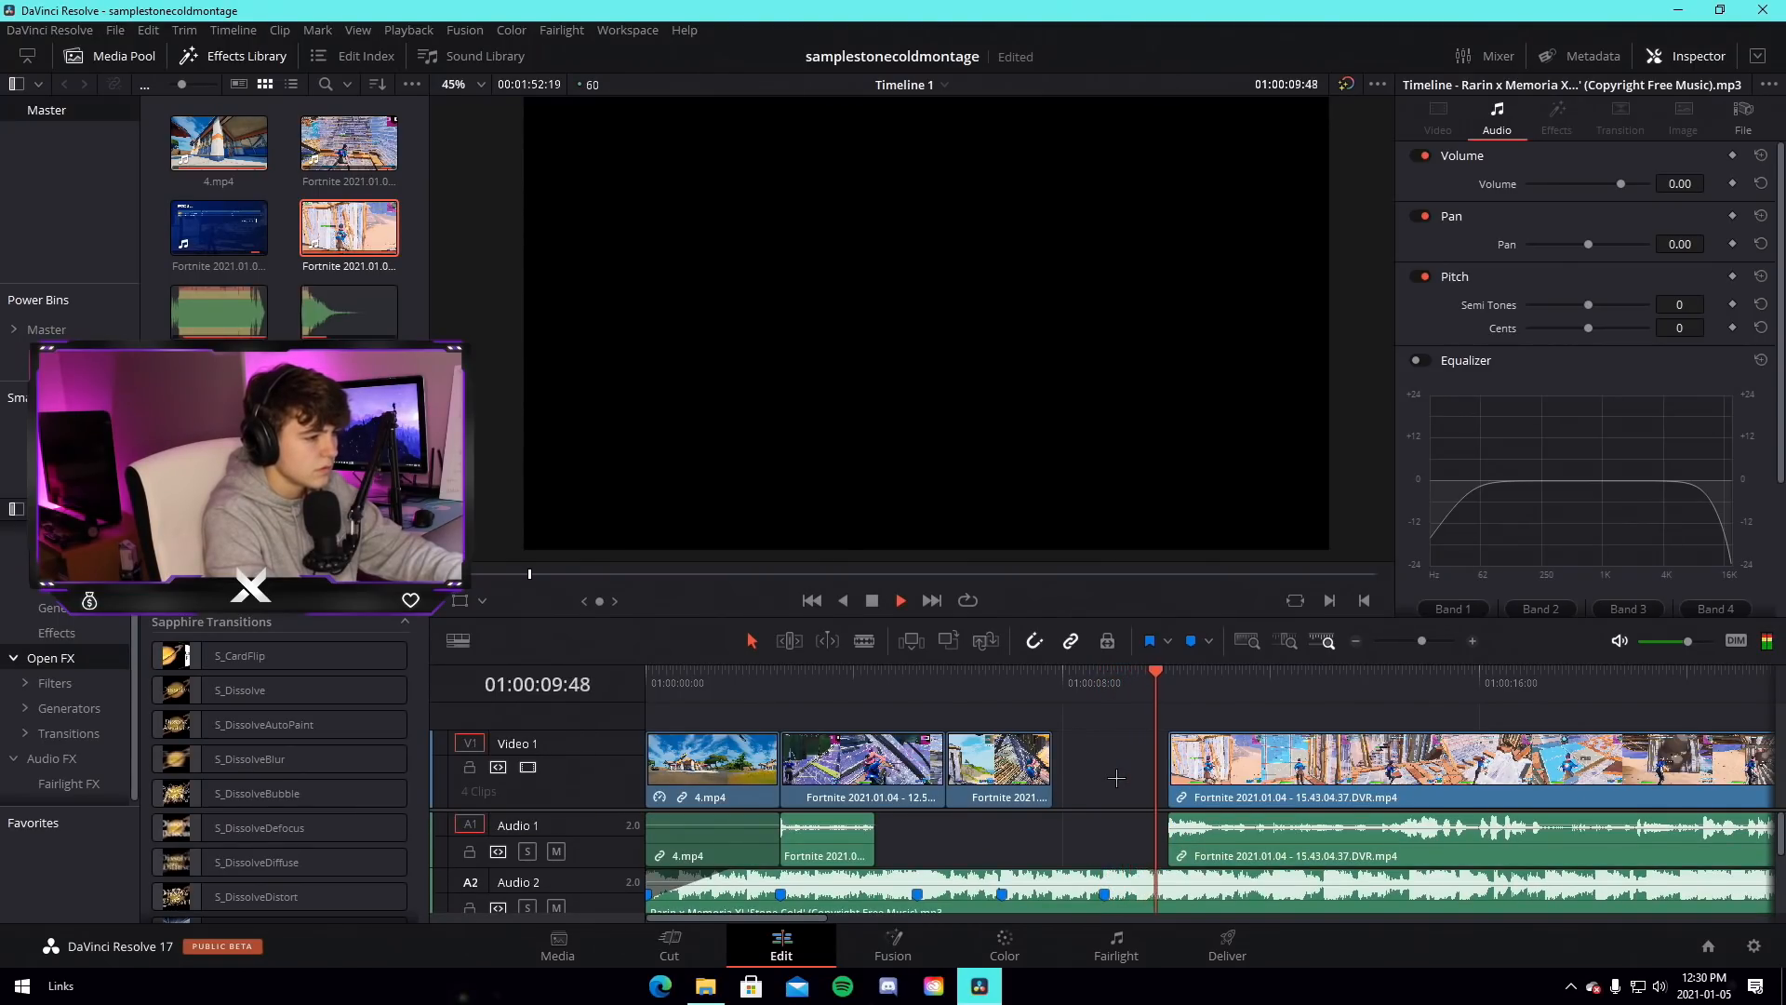
left_click(1189, 688)
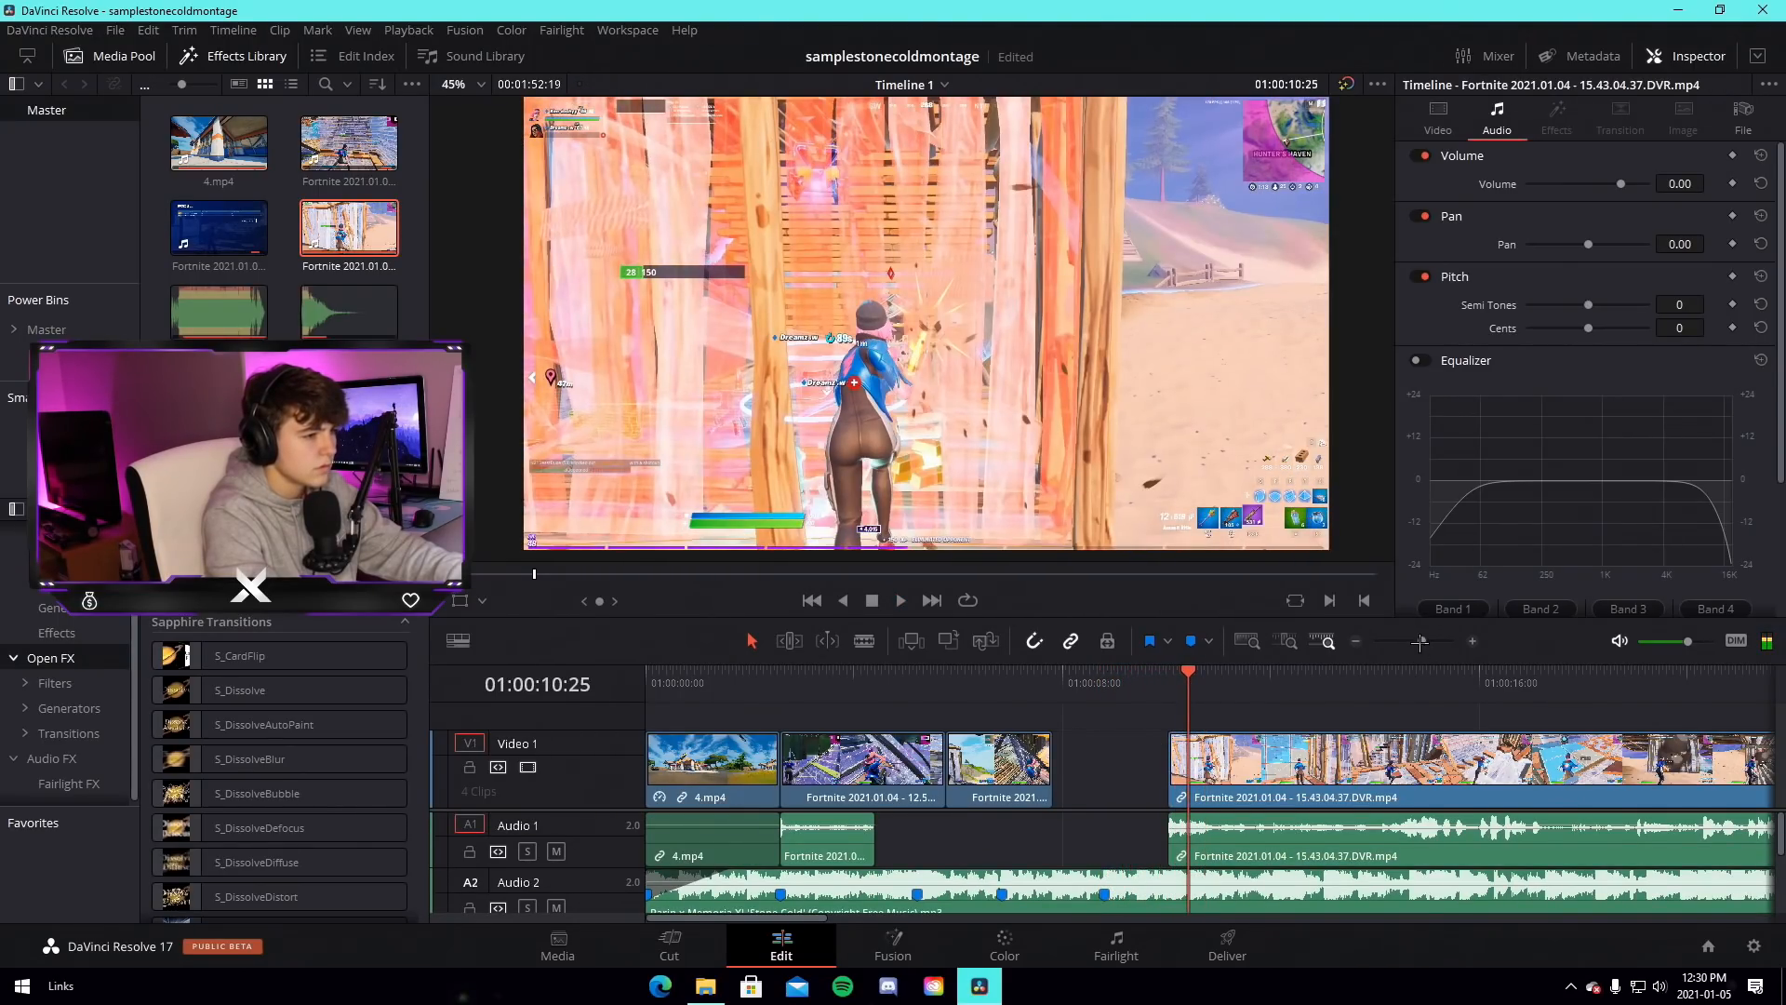
left_click_drag(1420, 642, 1420, 641)
left_click_drag(1005, 687, 1050, 688)
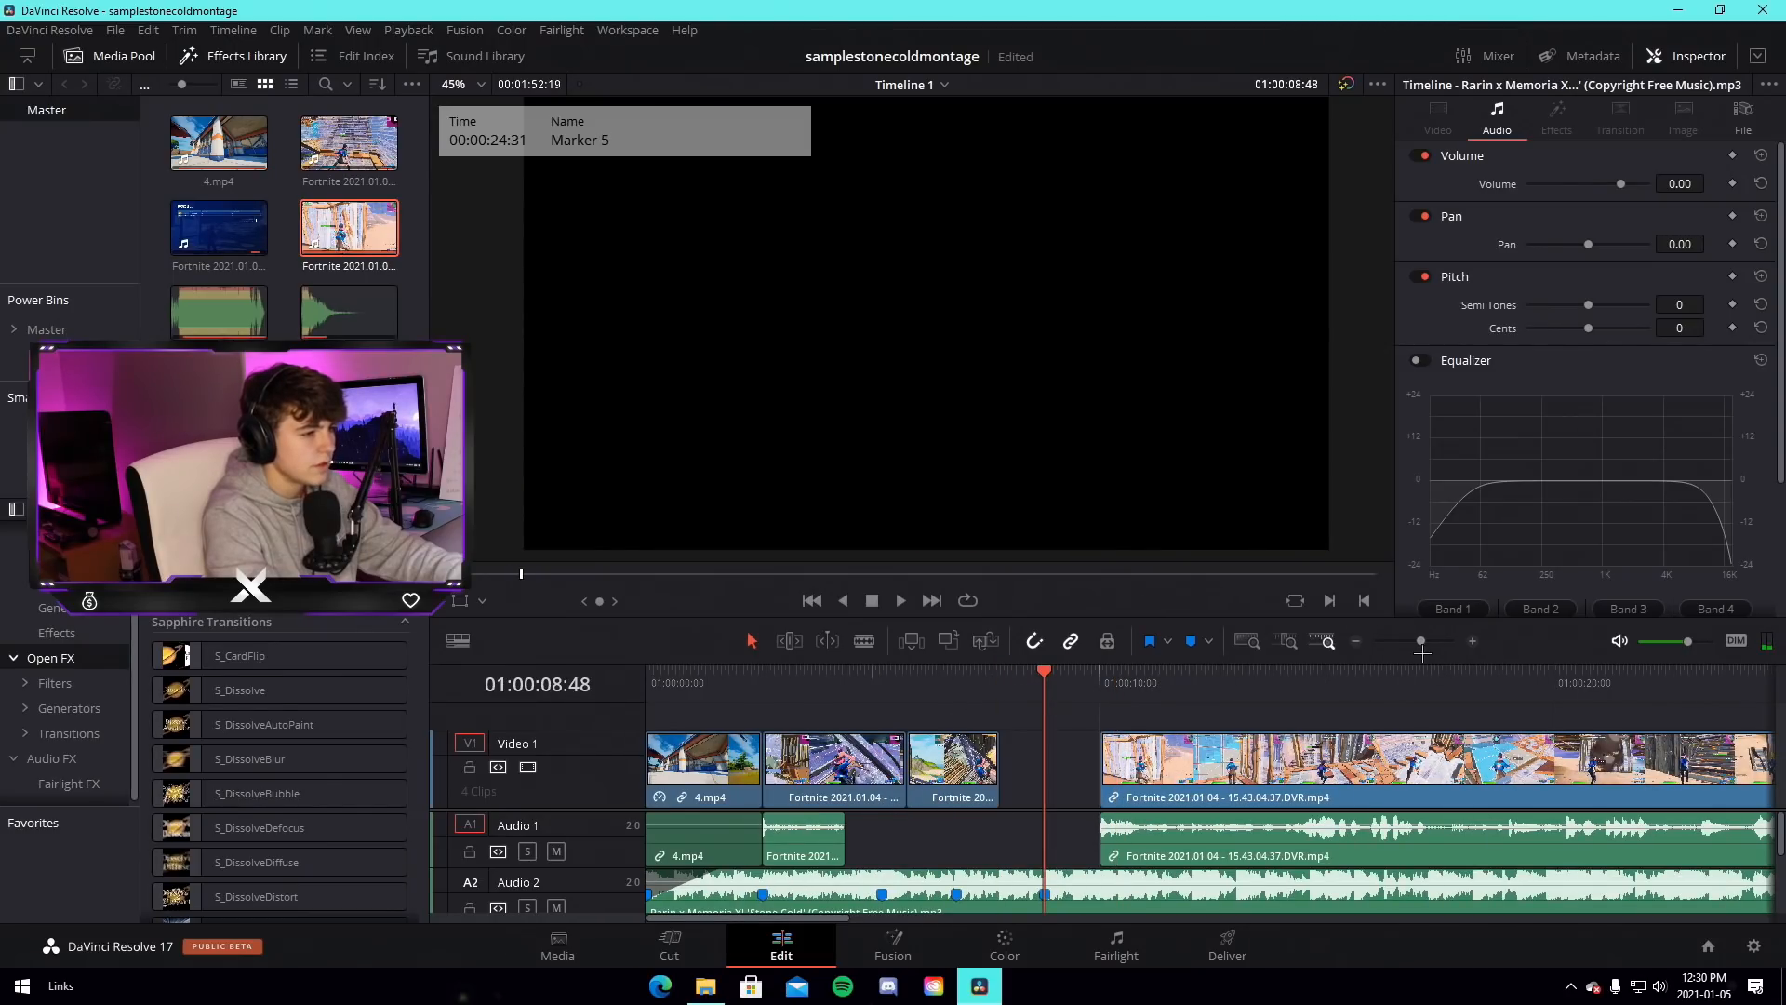
Play through the 15.43.04.37 clip and trim its start to about 01:00:21:00
left_click_drag(1421, 642, 1415, 642)
right_click(1072, 786)
left_click(1109, 774)
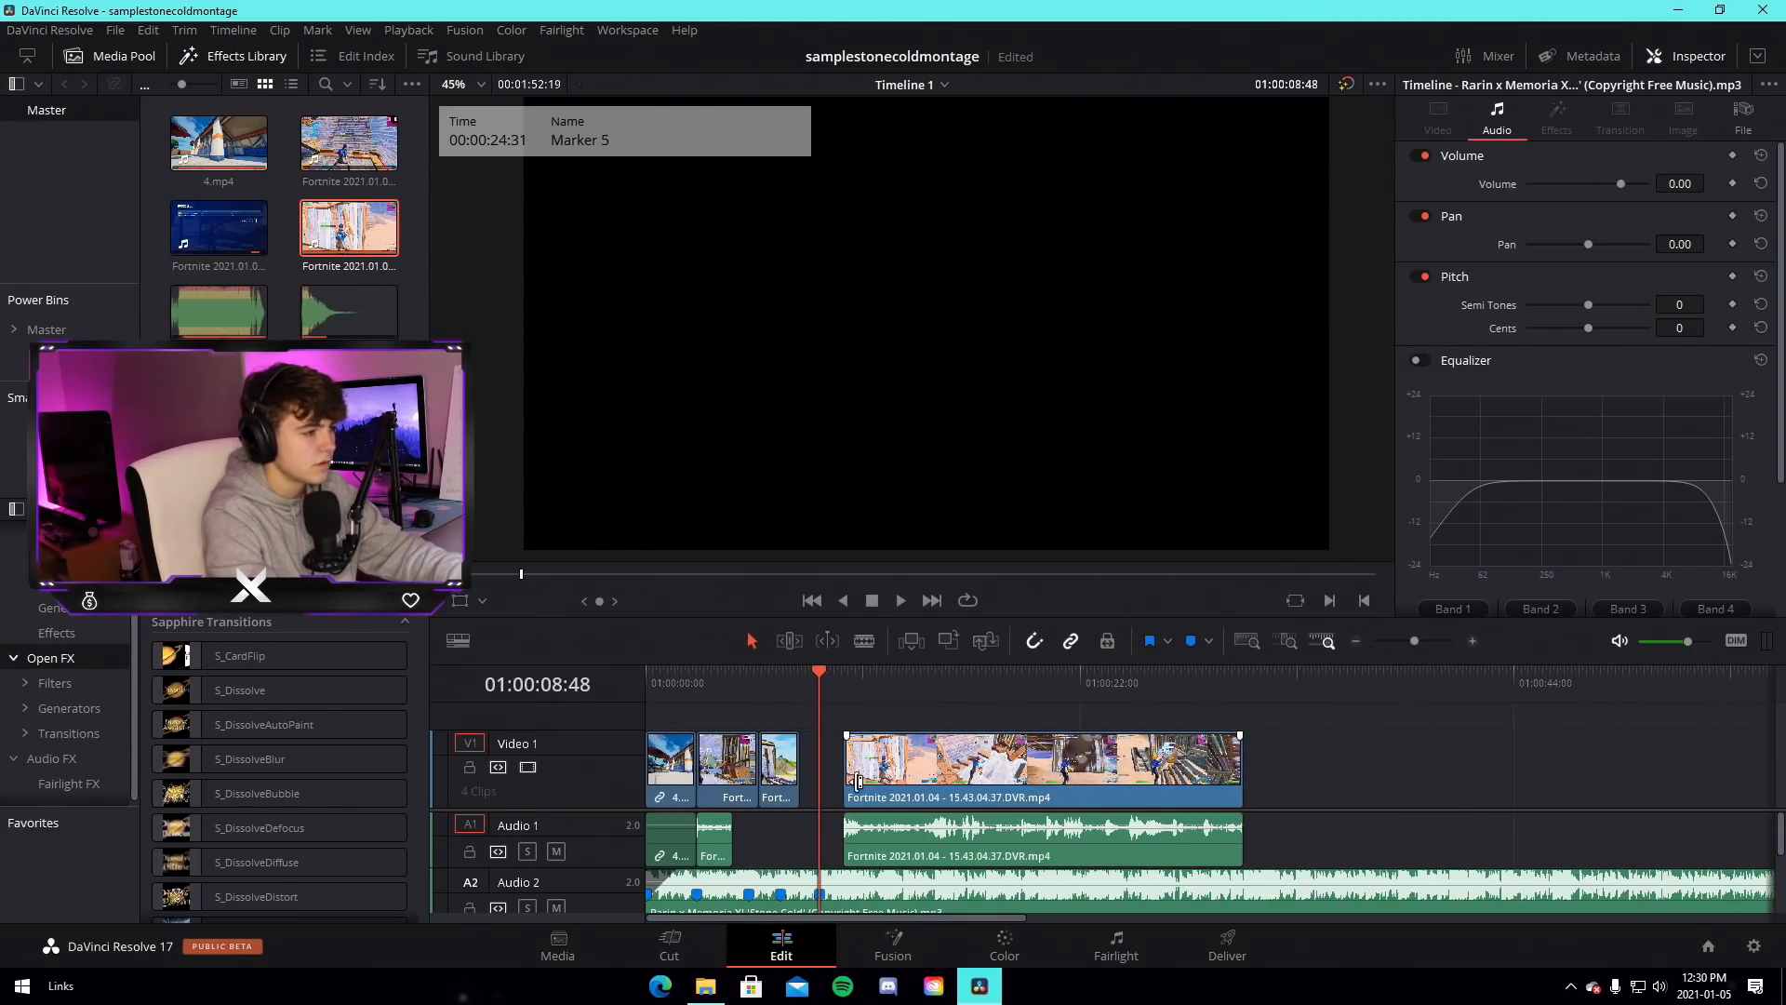
right_click(959, 739)
left_click(1000, 726)
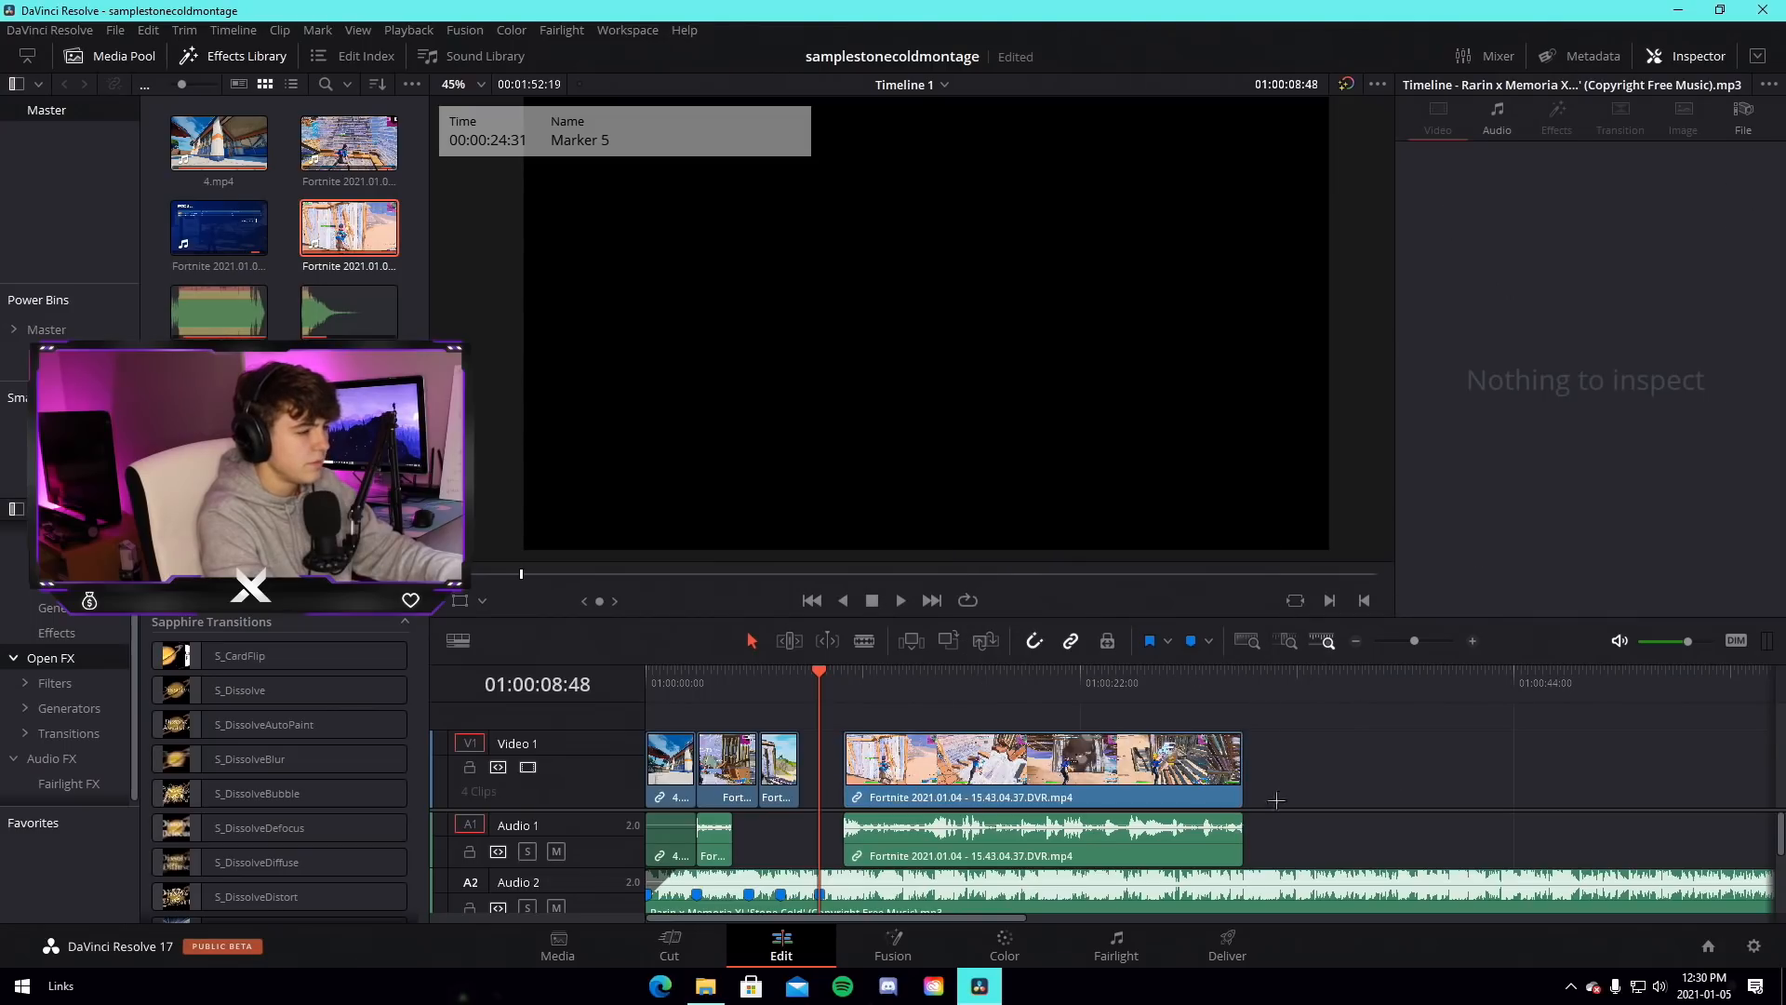
left_click_drag(848, 793, 1057, 793)
mouse_move(1070, 698)
left_mouse_down()
mouse_move(1117, 704)
mouse_move(1058, 704)
left_mouse_up()
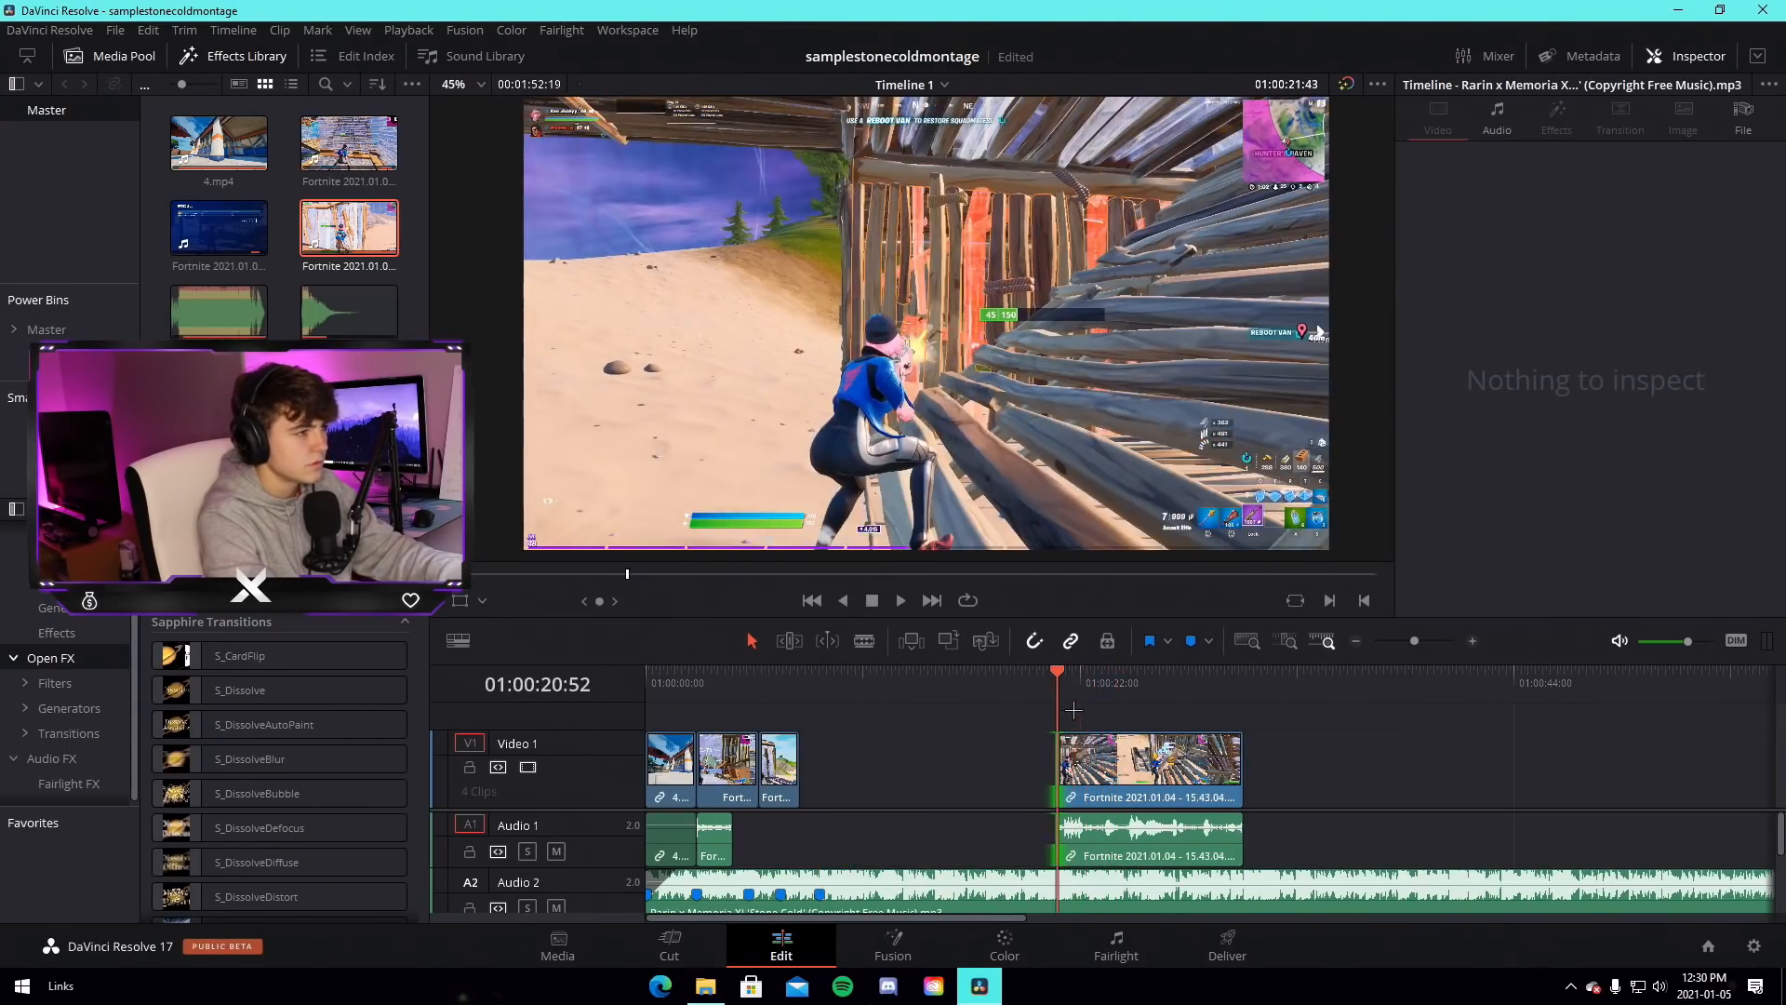
left_click(1054, 777)
left_click_drag(1054, 777, 1000, 777)
left_click_drag(977, 690, 983, 690)
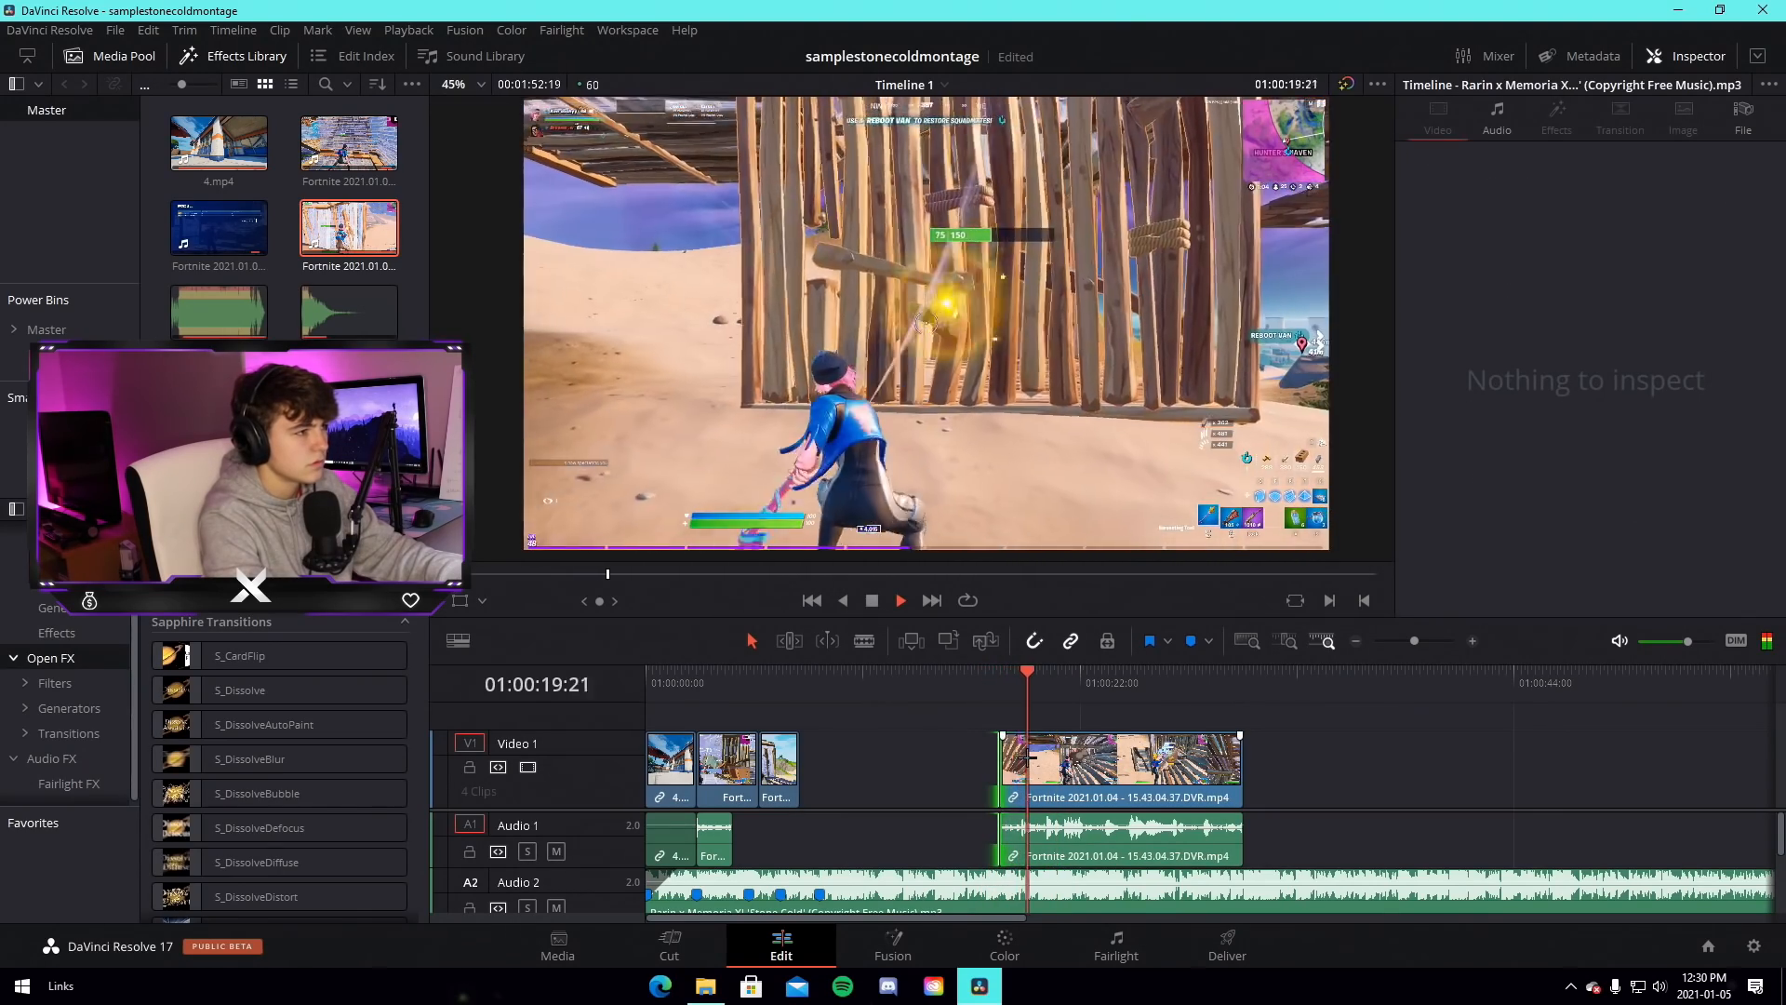
left_click_drag(1000, 777, 1053, 779)
key("space")
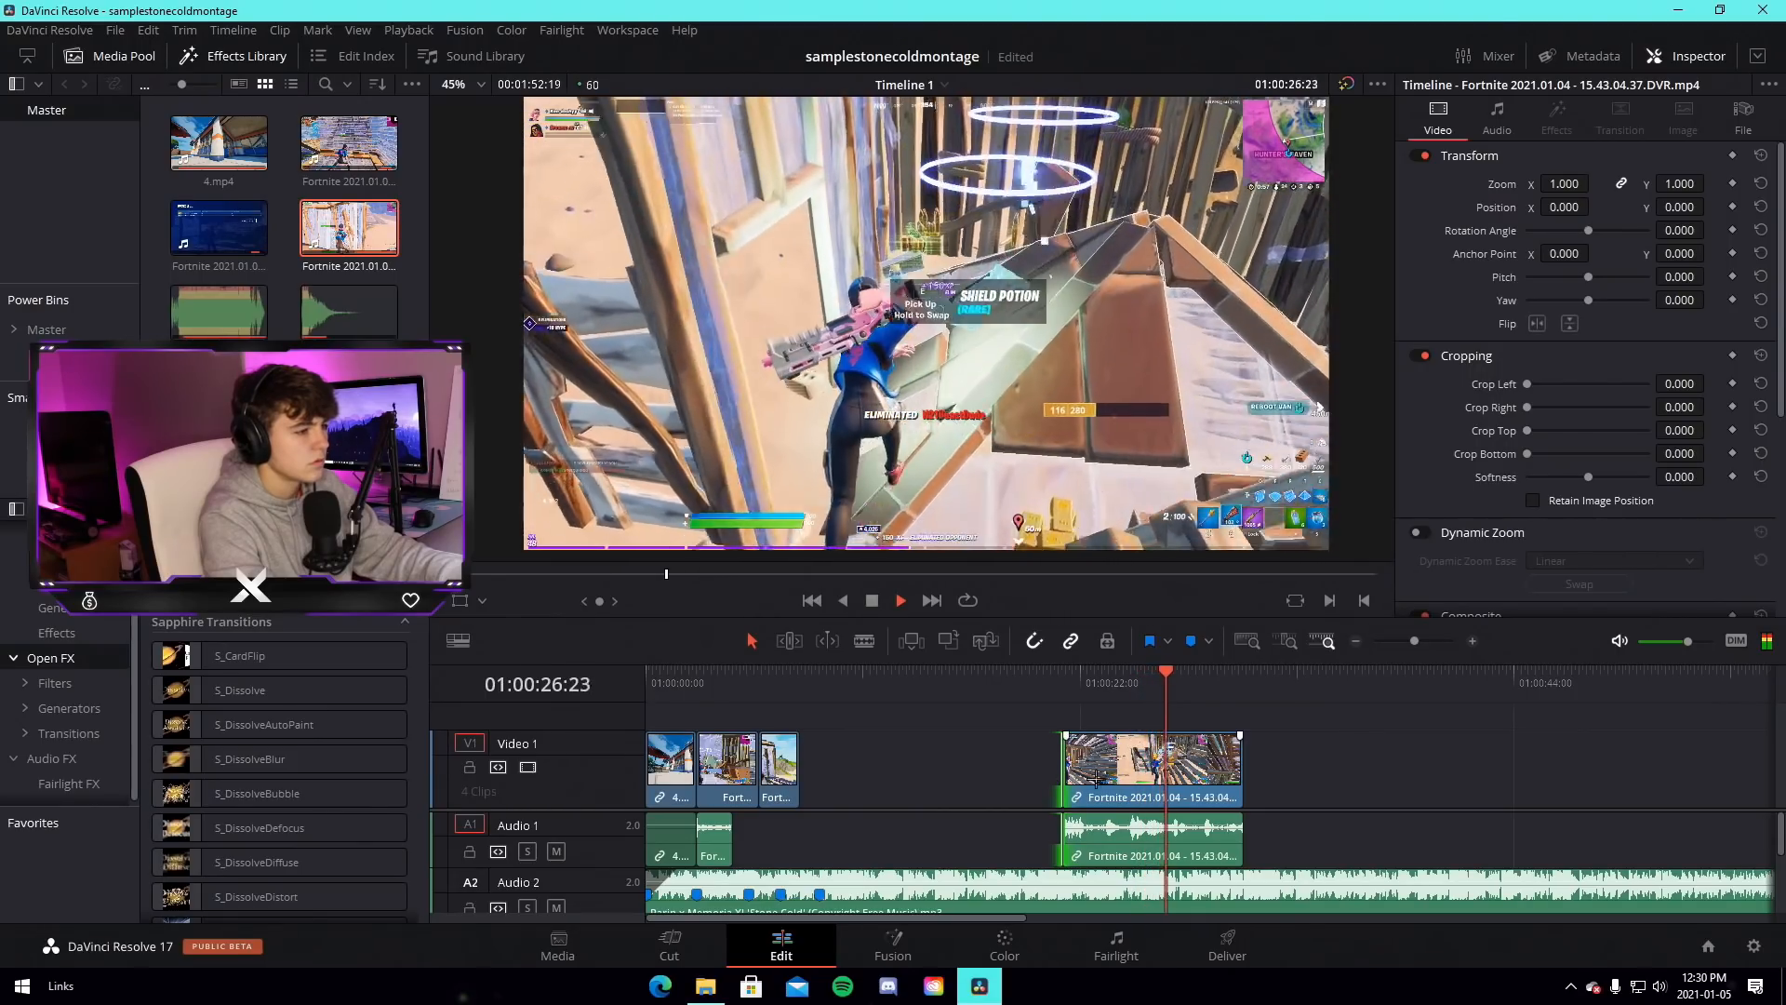
Move the 15.43.04.37 clip back and trim its start so the shot lands on the 01:00:08:48 marker
left_click_drag(1165, 767, 921, 766)
left_click_drag(1415, 642, 1431, 645)
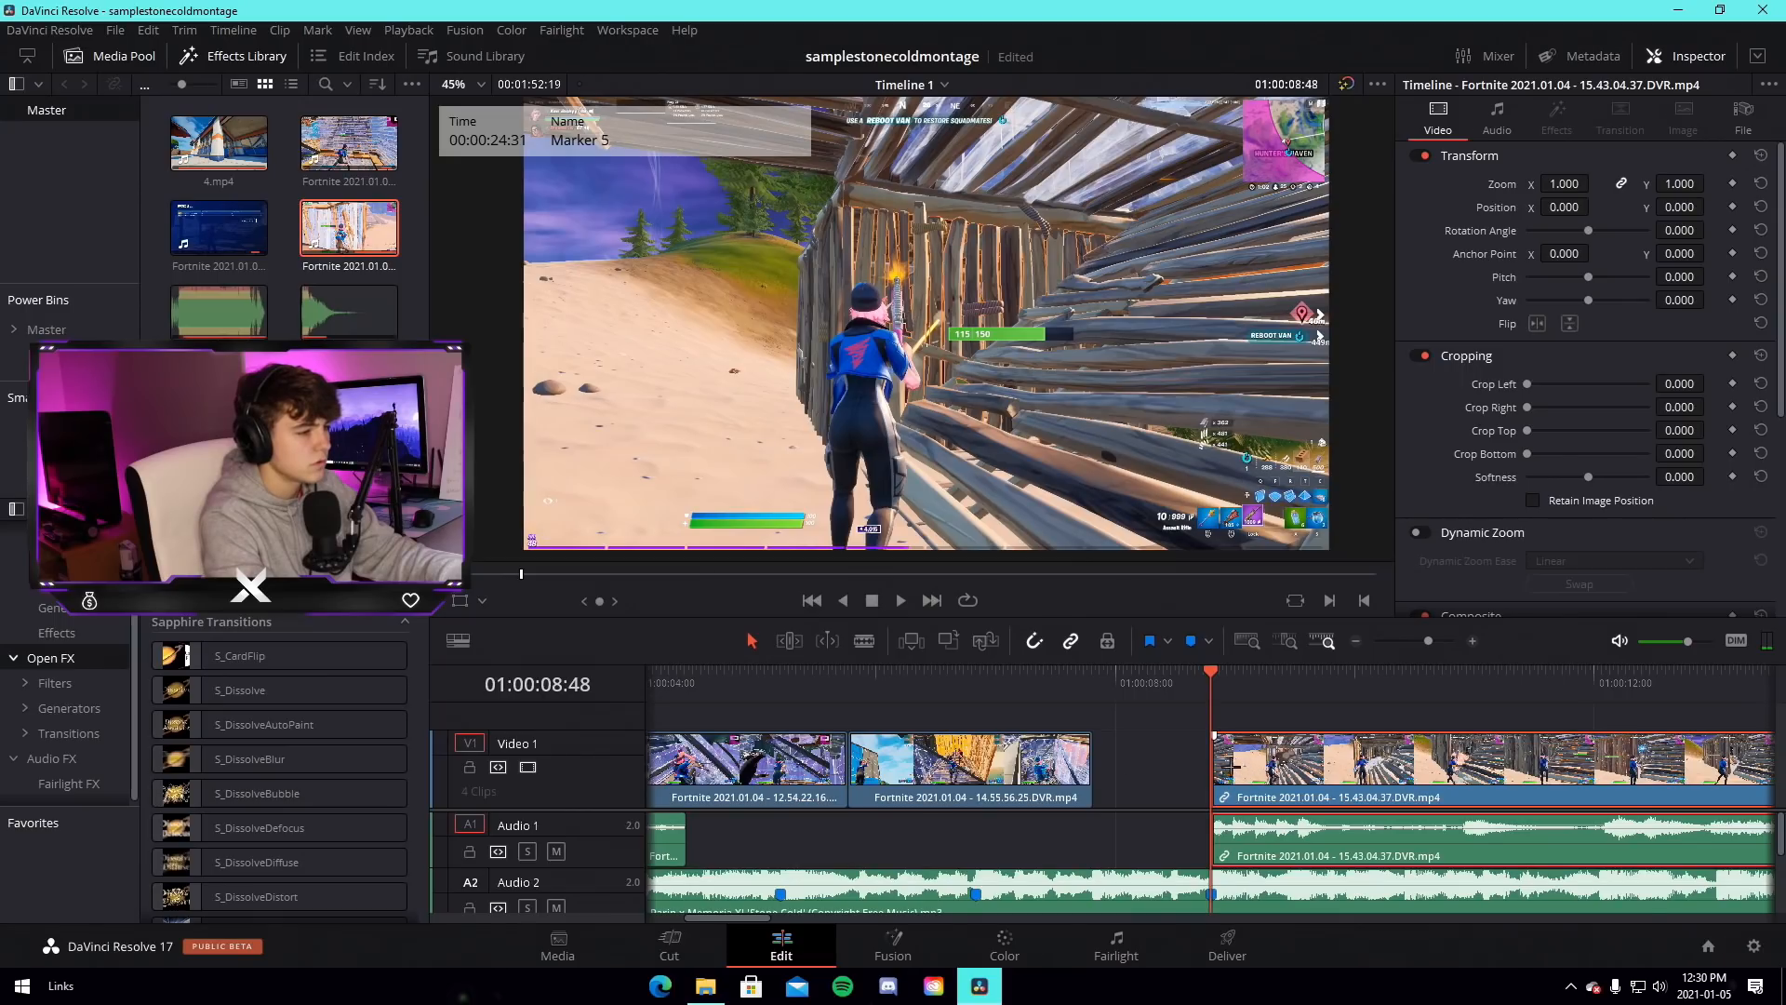
left_click_drag(1214, 771, 1474, 768)
left_click_drag(1531, 662, 1555, 674)
left_click_drag(1517, 794, 1358, 792)
left_click(1169, 693)
left_click_drag(1217, 783, 1298, 779)
left_click(1212, 694)
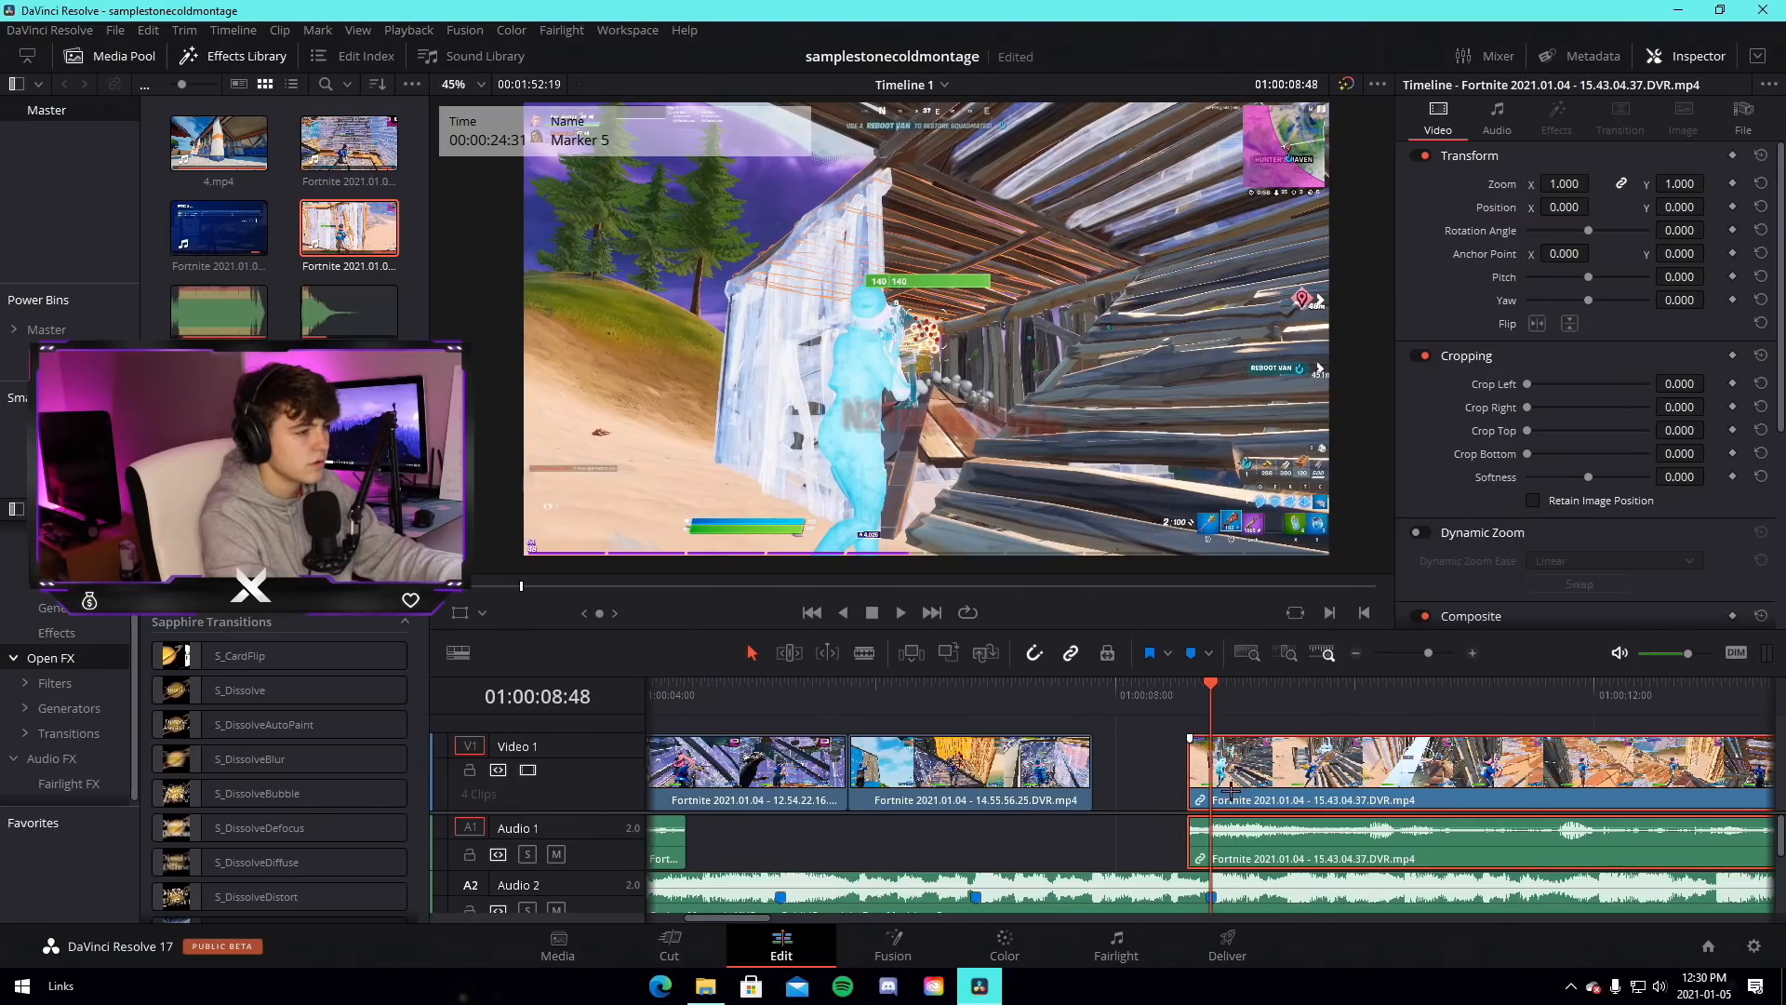
Extend the start of the 15.43.04.37 clip back to the end of the third clip
scroll(1229, 789, "up", 2)
left_click_drag(1179, 789, 1040, 791)
left_click_drag(1431, 653, 1422, 654)
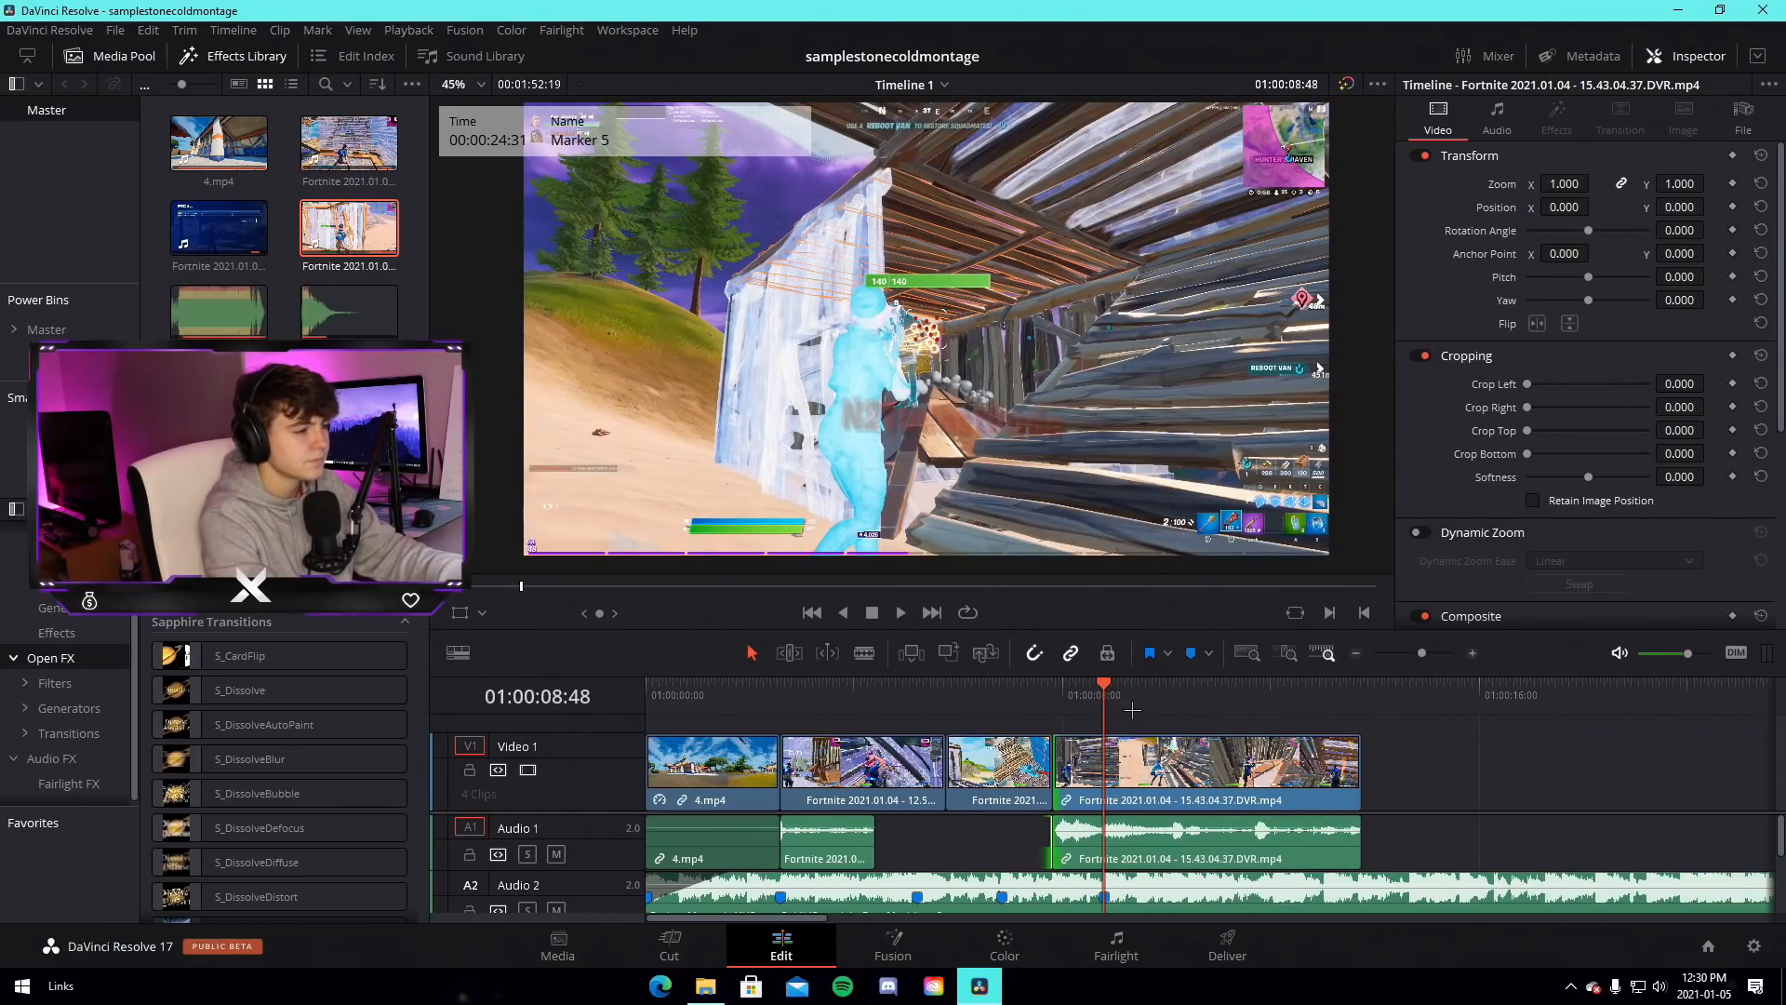
Split the 15.43.04.37 clip at 01:00:10:37, remove the part after the cut and return the playhead to the 01:00:08:48 marker
key("space")
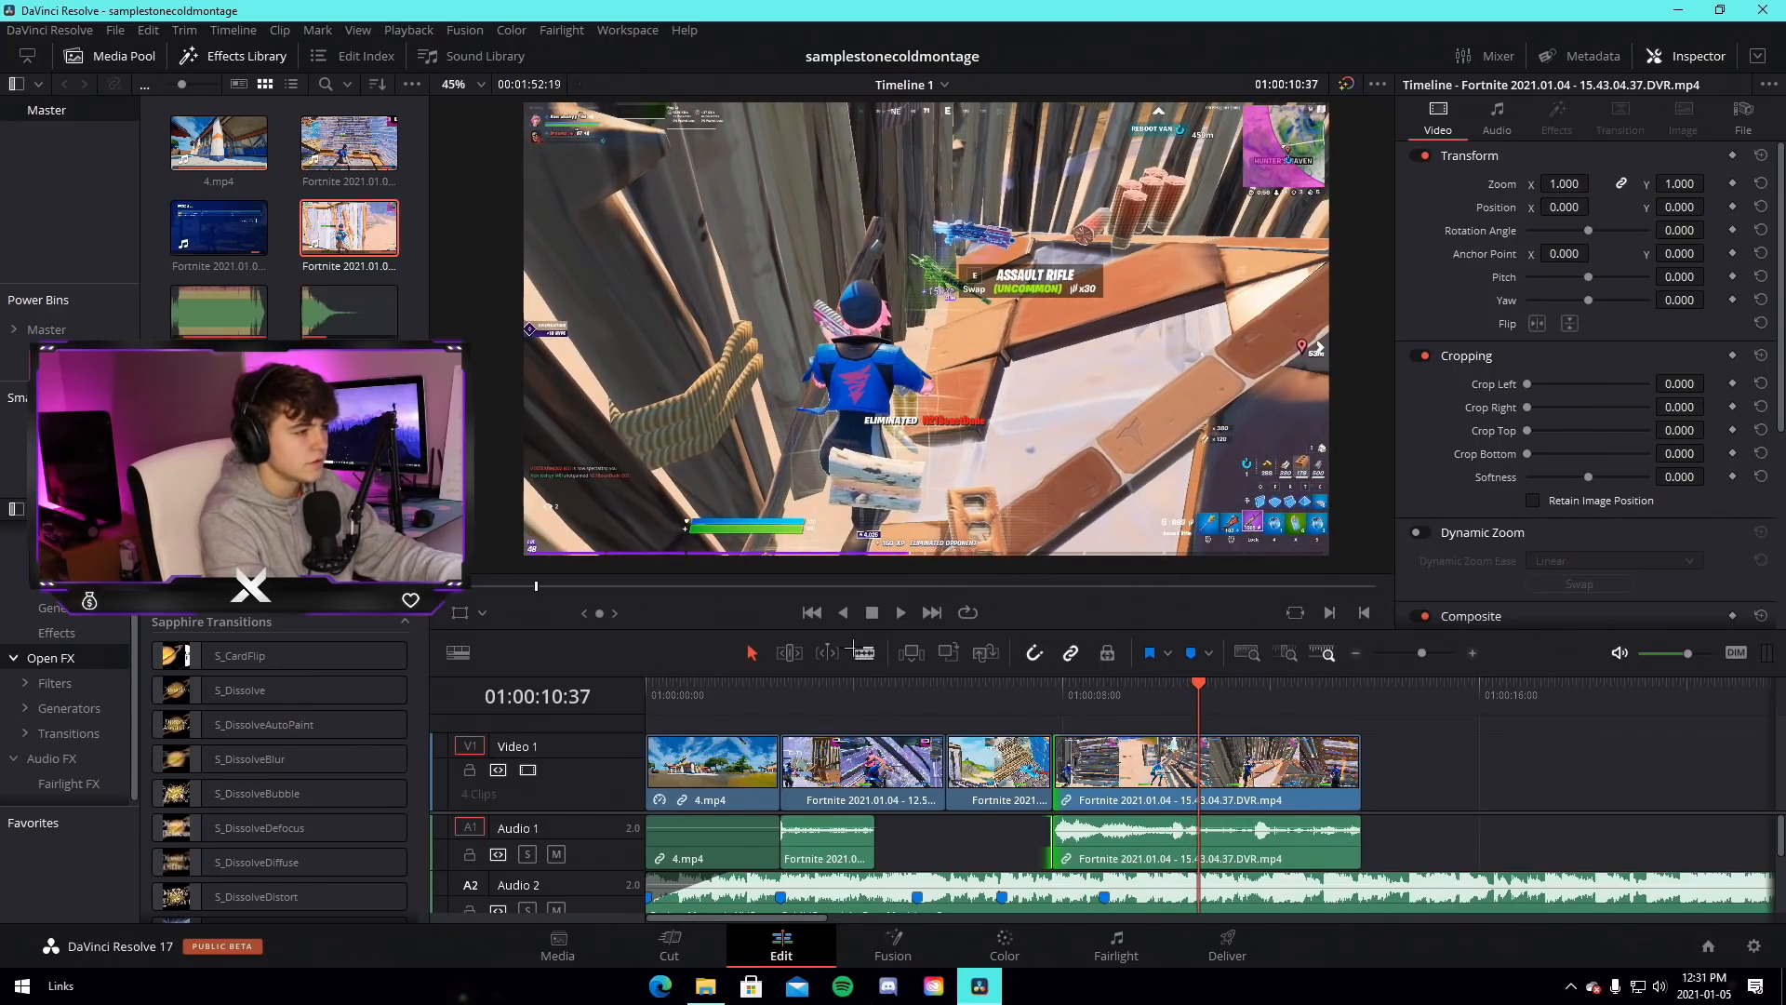
left_click(862, 652)
left_click(1198, 772)
right_click(1281, 840)
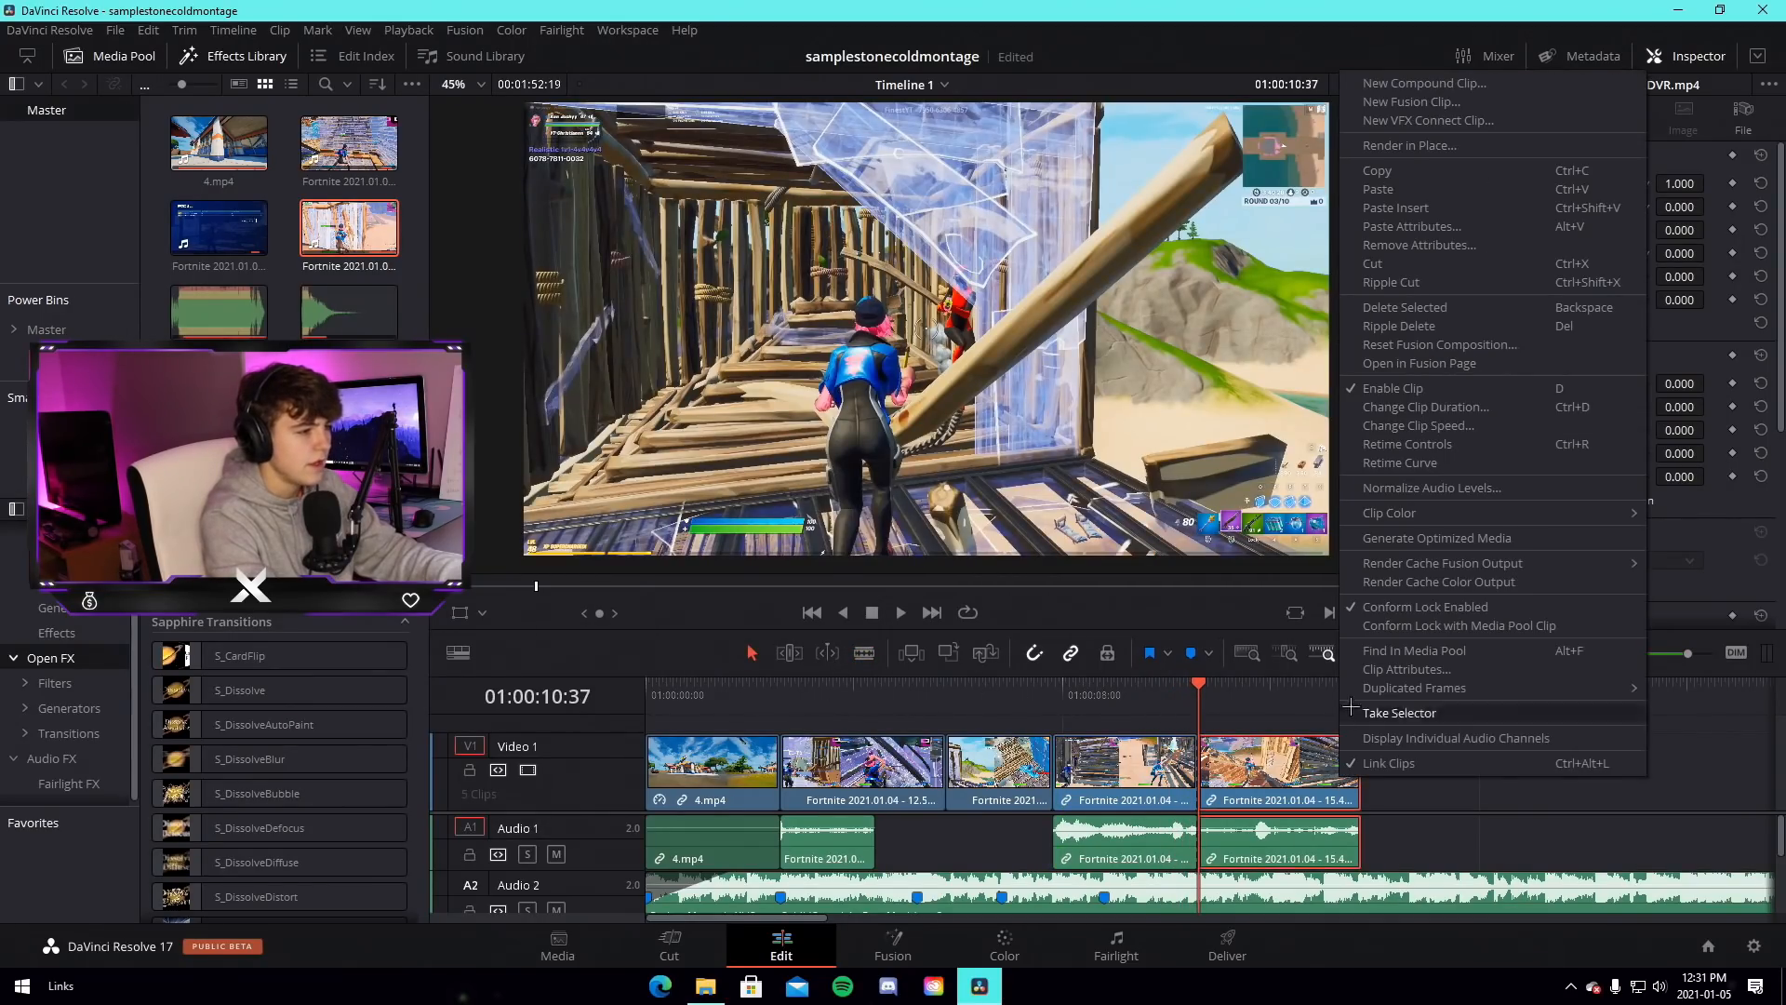
left_click(1396, 263)
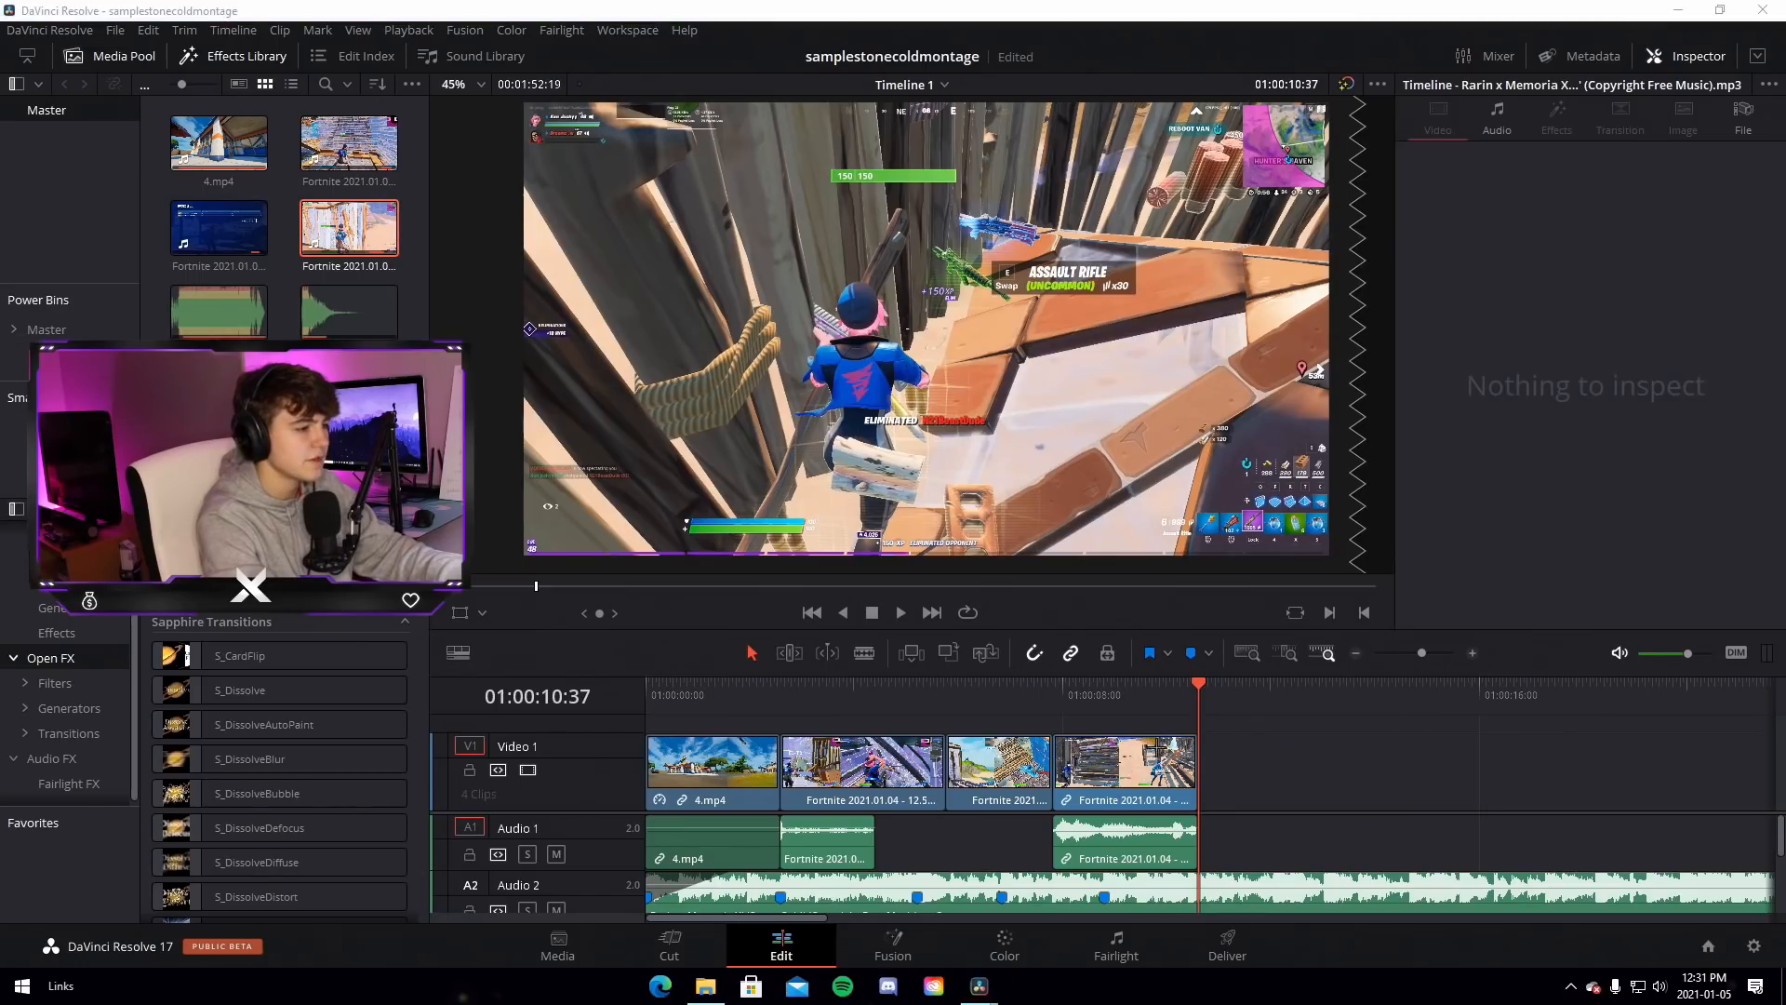
left_click(1104, 693)
right_click(1154, 782)
left_click(1270, 413)
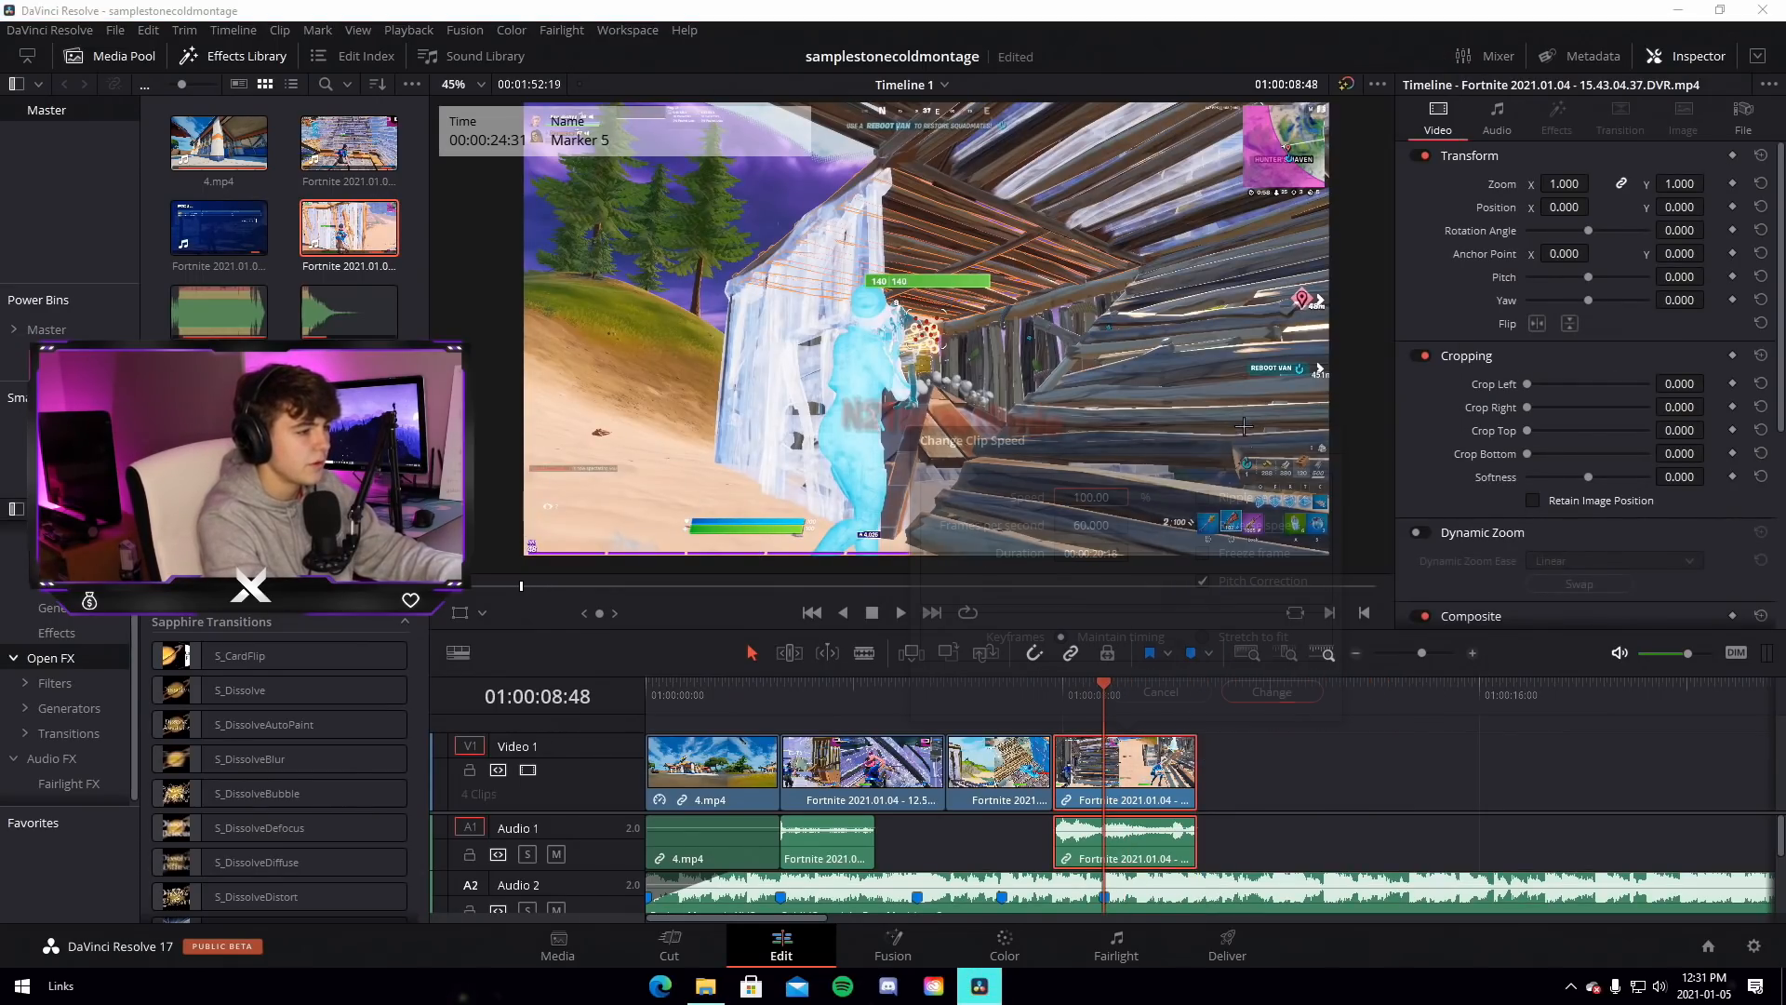
left_click(1153, 691)
Show the retime controls on the 15.43.04.37 clip and add speed points at 01:00:08:48, 01:00:08:28 and 01:00:08:39
right_click(1116, 779)
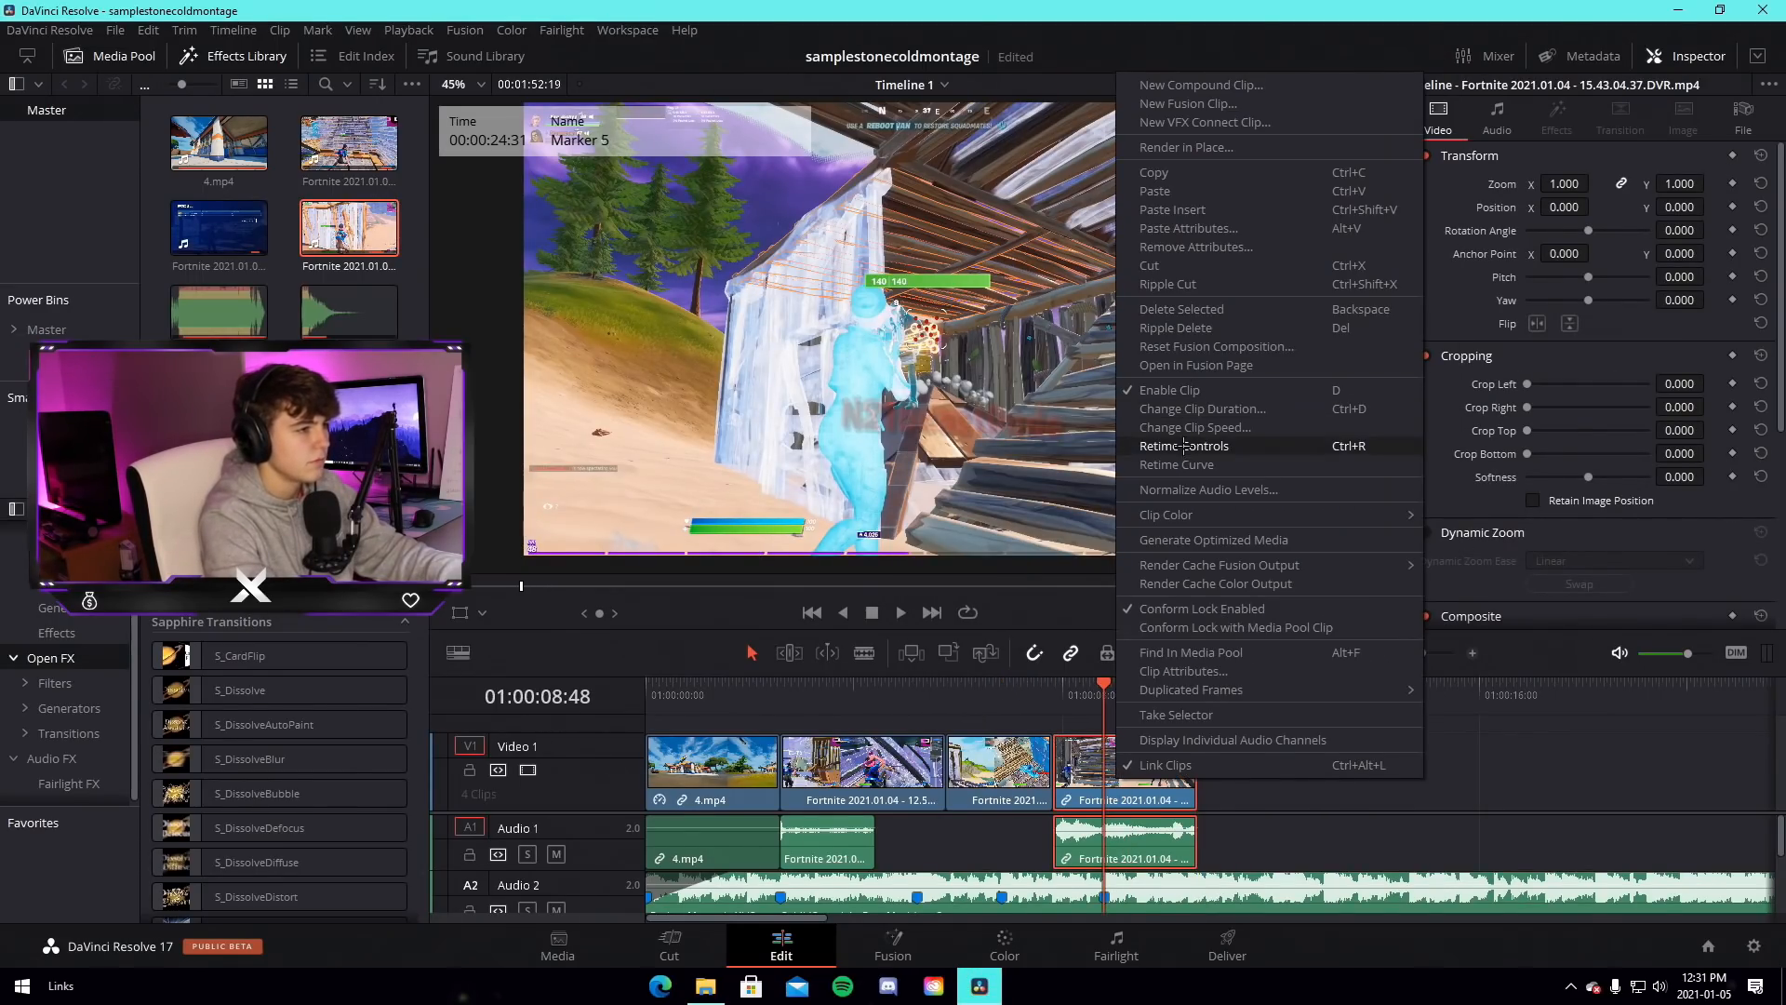
left_click(1182, 446)
left_click_drag(1424, 651, 1437, 652)
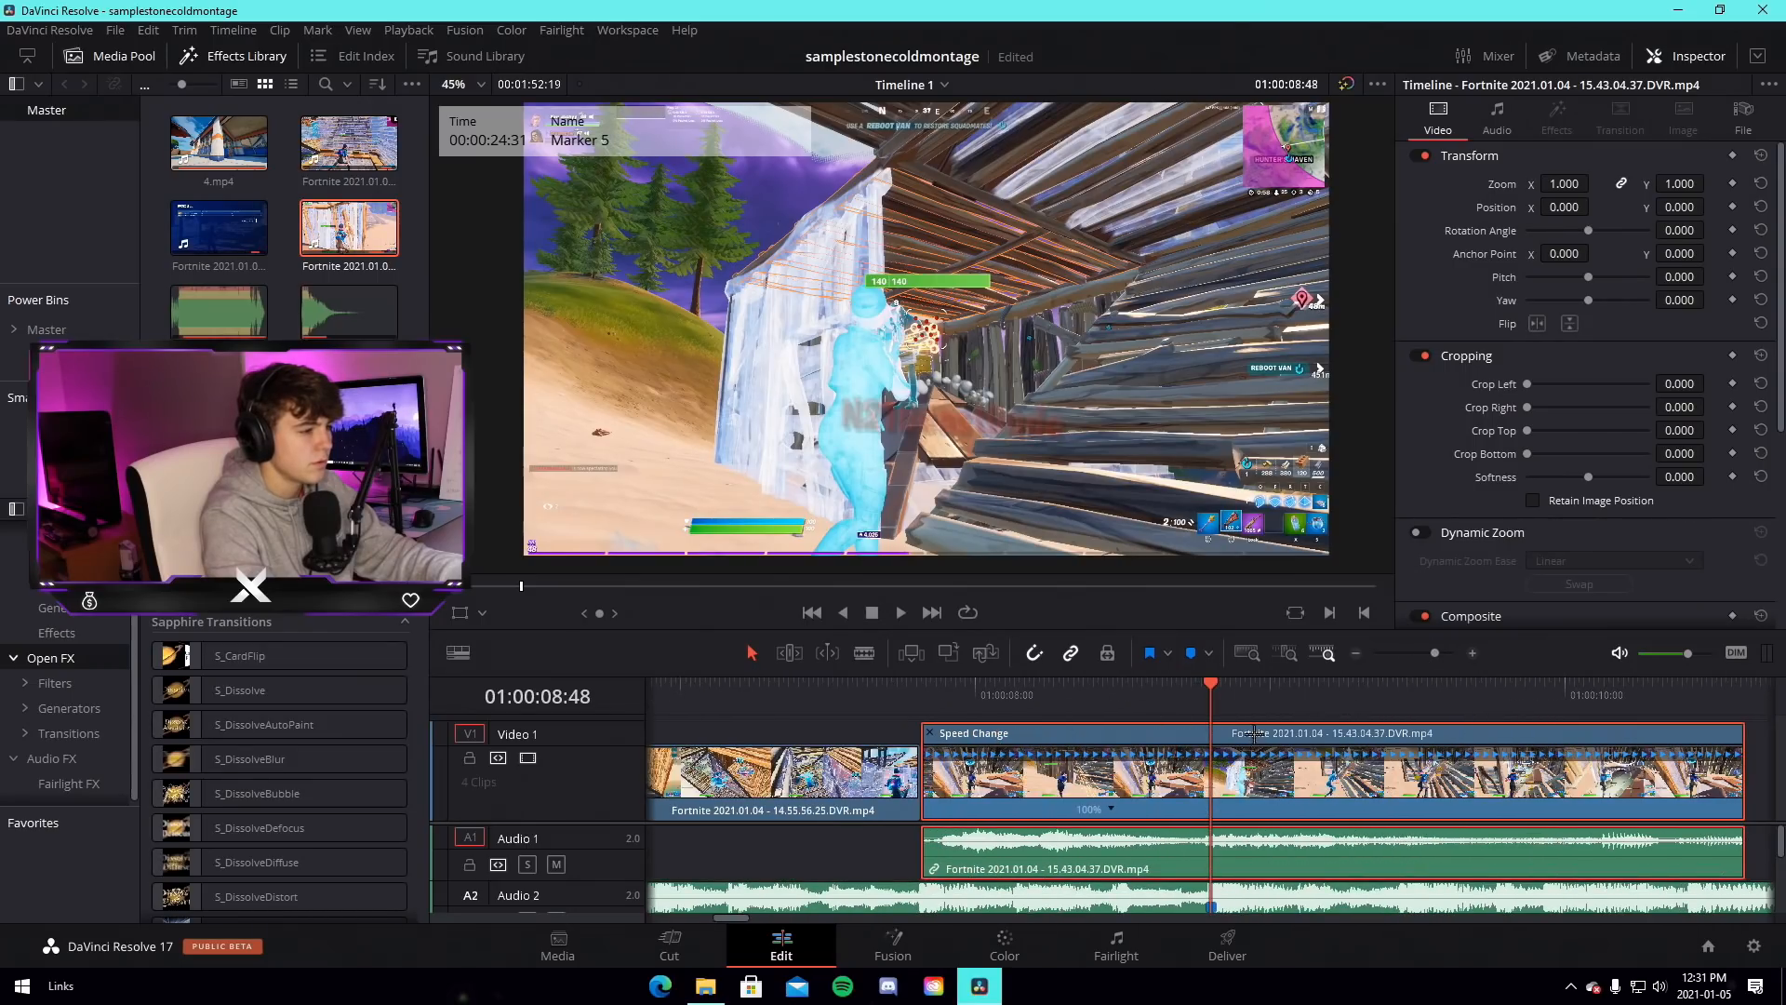
left_click(1108, 811)
left_click(1156, 809)
mouse_move(1126, 688)
left_mouse_down()
mouse_move(1180, 687)
mouse_move(1098, 682)
mouse_move(1113, 682)
left_mouse_up()
right_click(1074, 804)
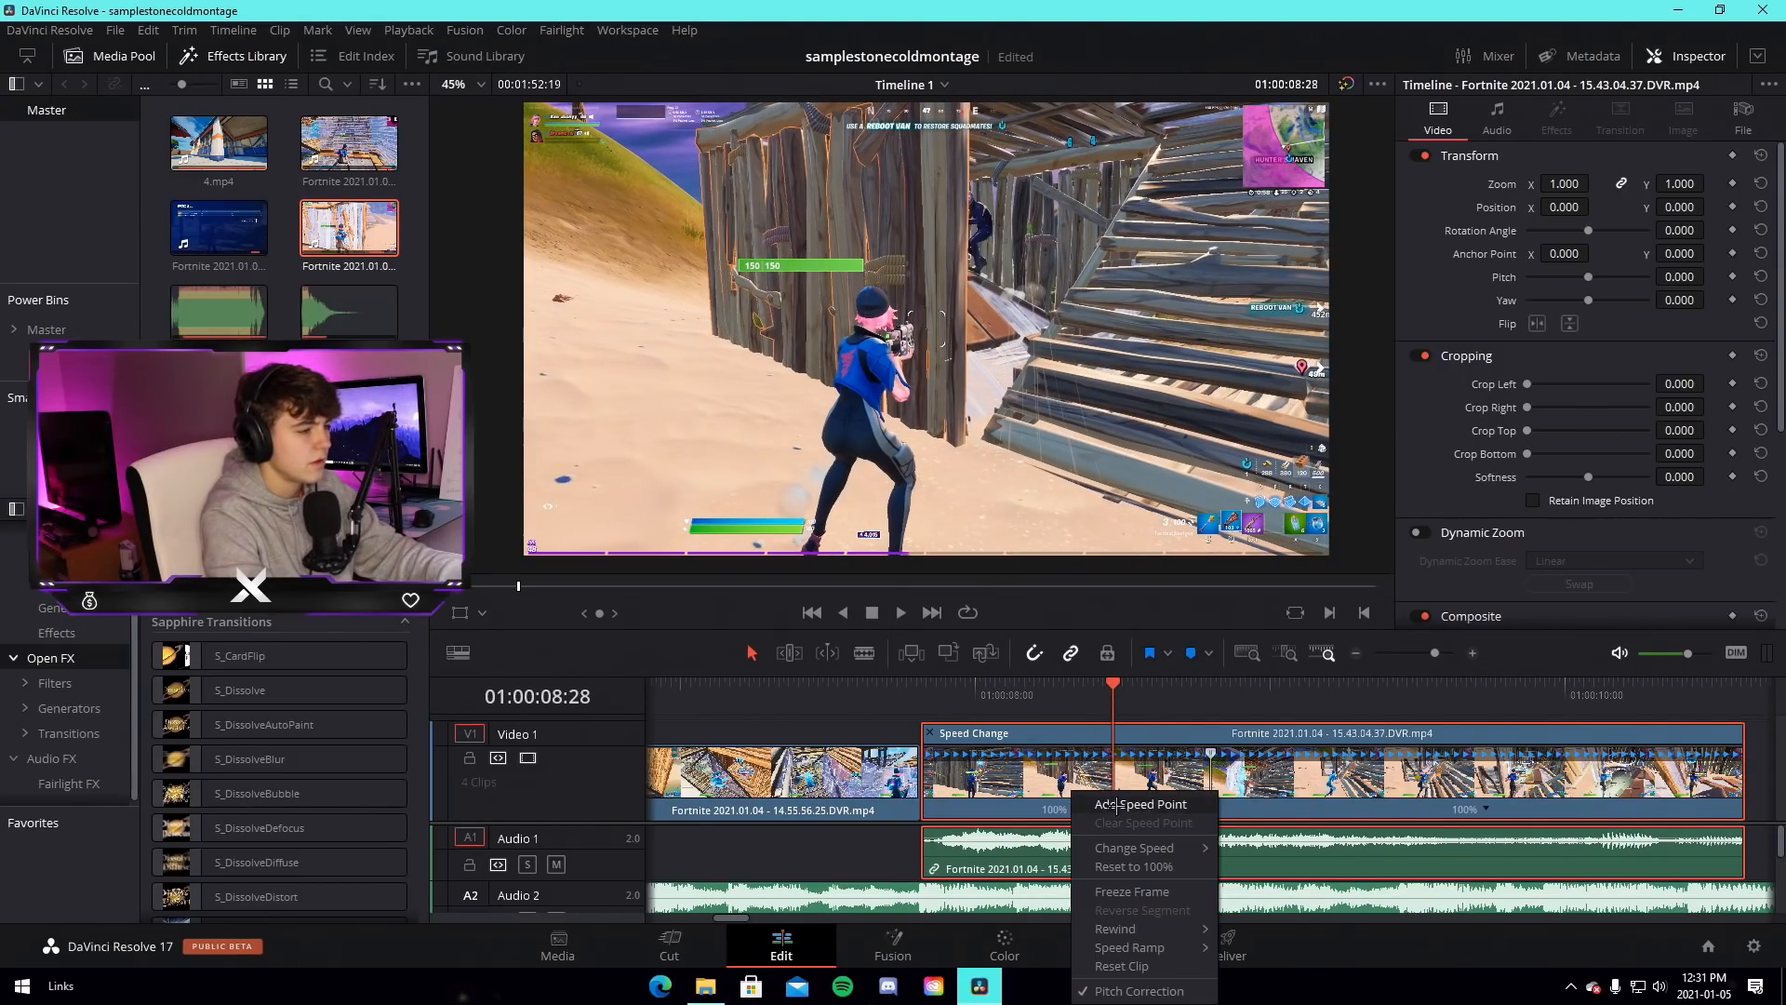
left_click(1130, 808)
left_click(1167, 682)
right_click(1166, 791)
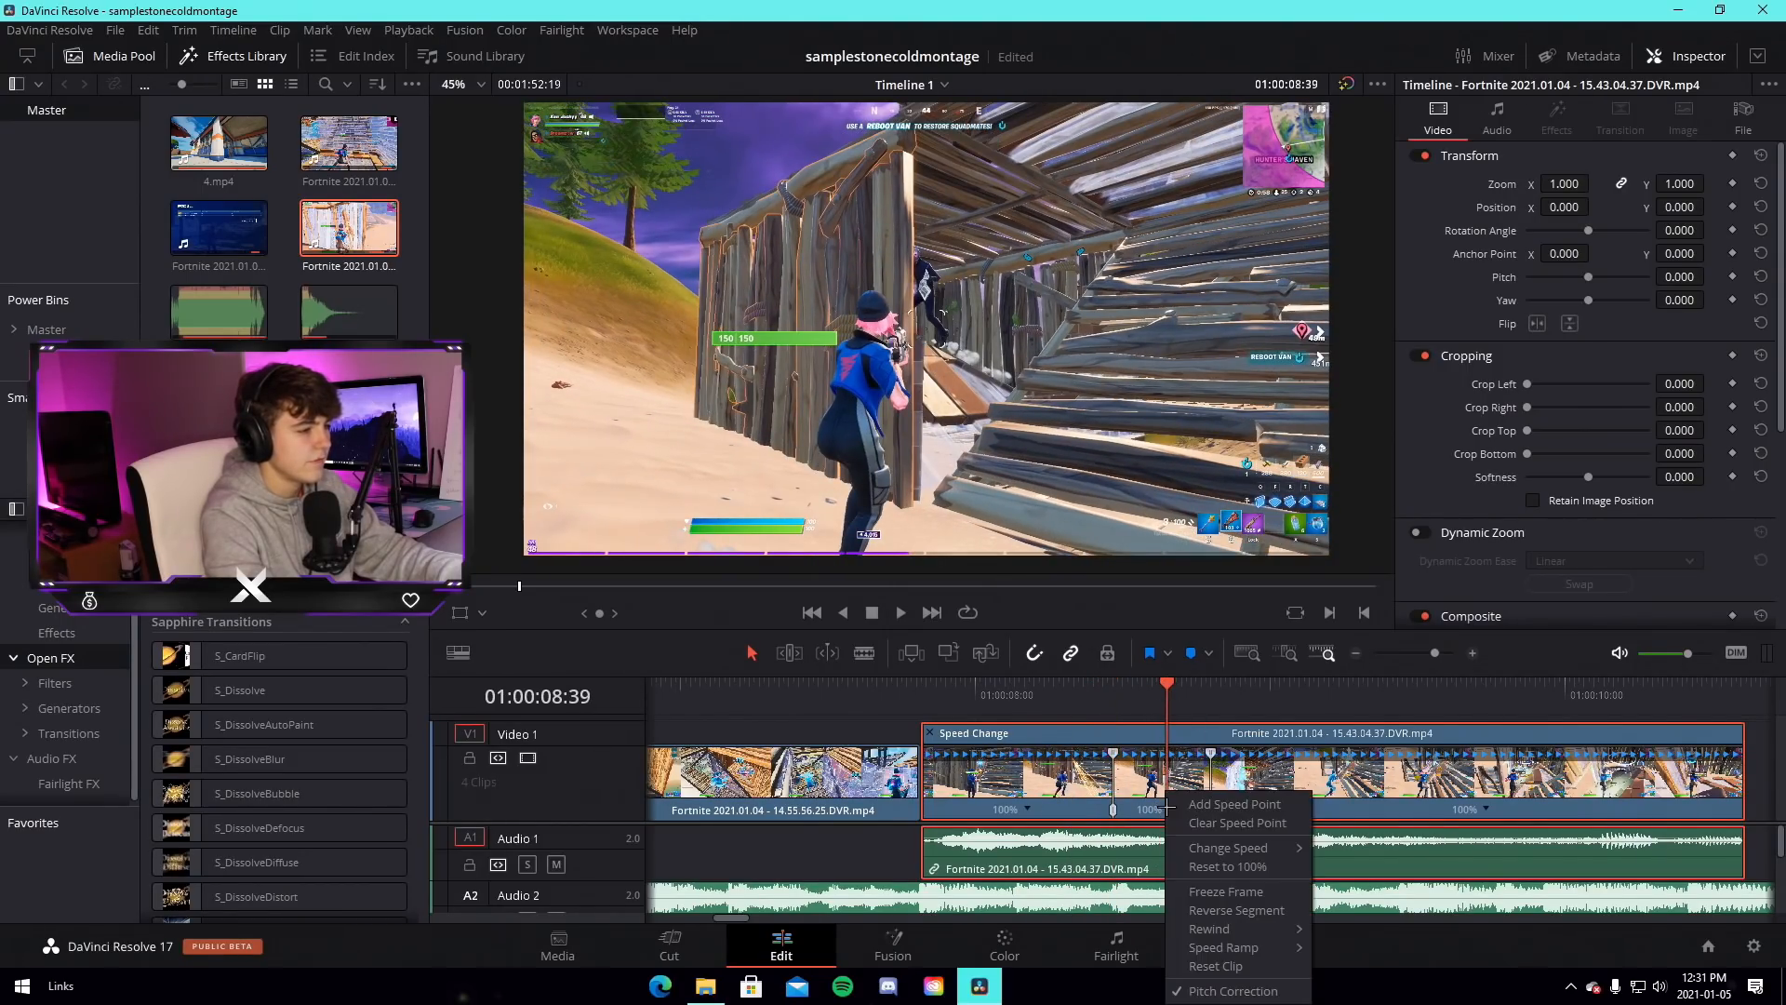
left_click(1176, 800)
Try slowing the second speed segment to 50% with the audio still linked, and undo the change
right_click(1144, 808)
mouse_move(1227, 842)
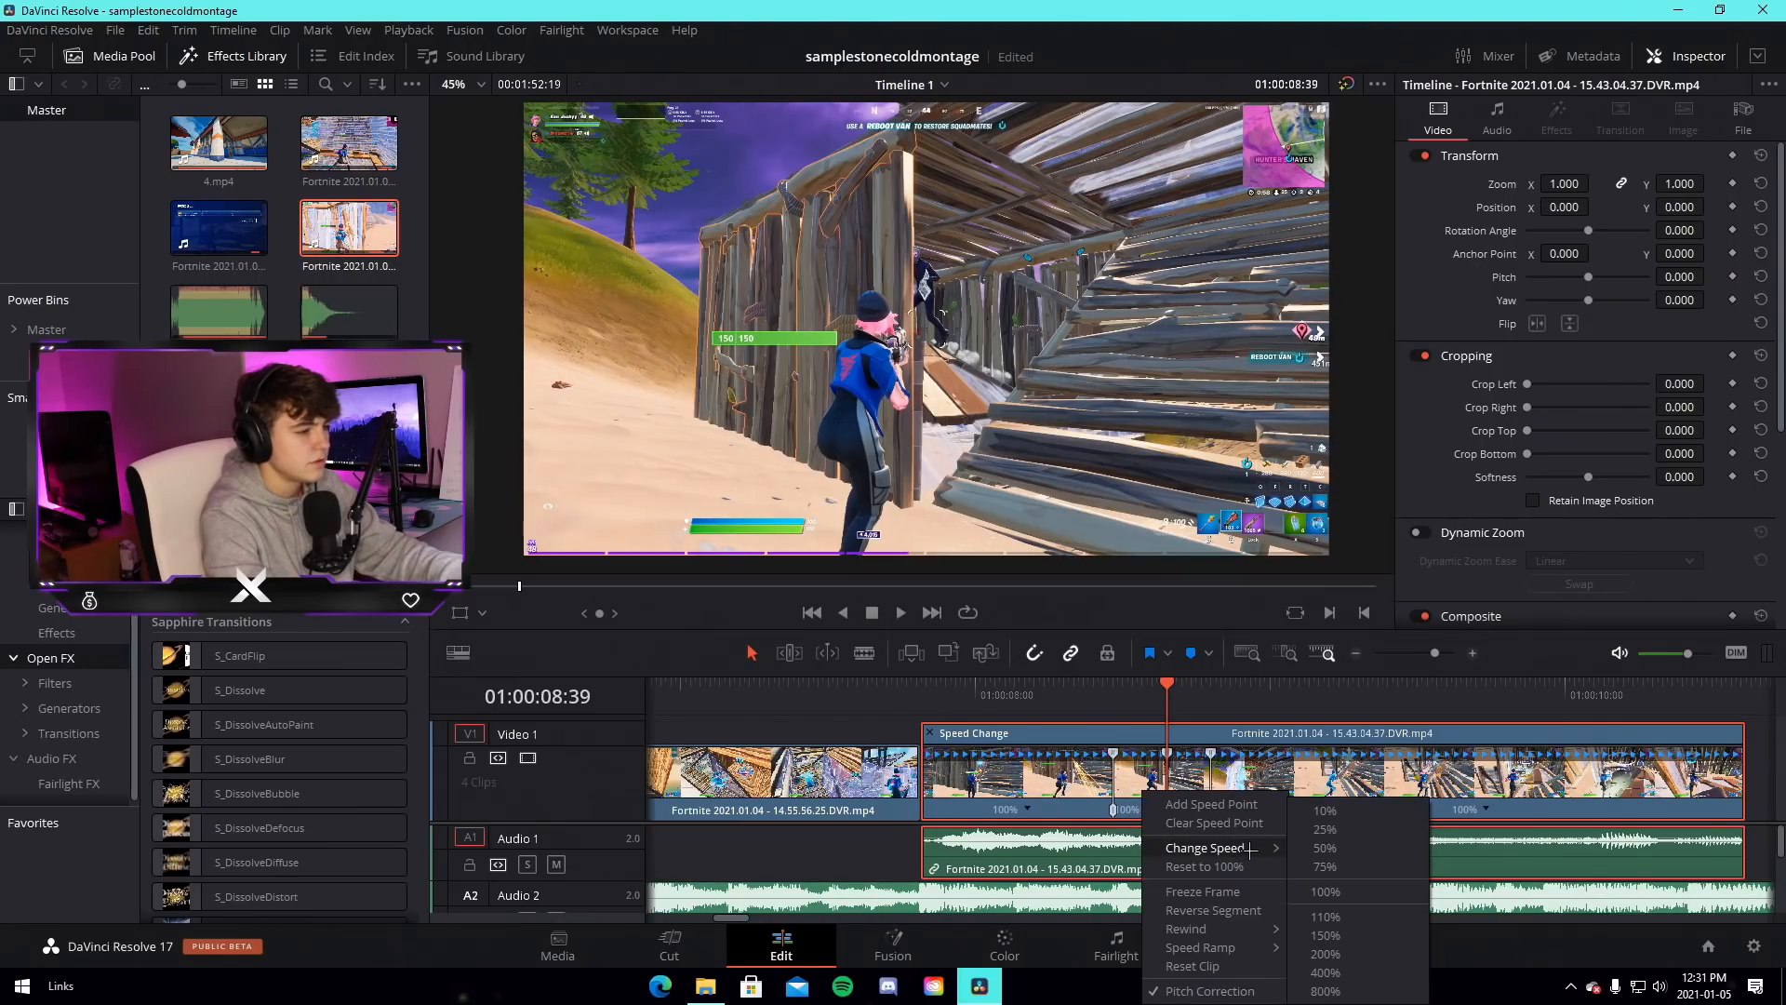
left_click(1318, 847)
key("ctrl+z")
Unlink the 15.43.04.37 clip's video from its audio and slow its second speed segment to 50%
right_click(1341, 780)
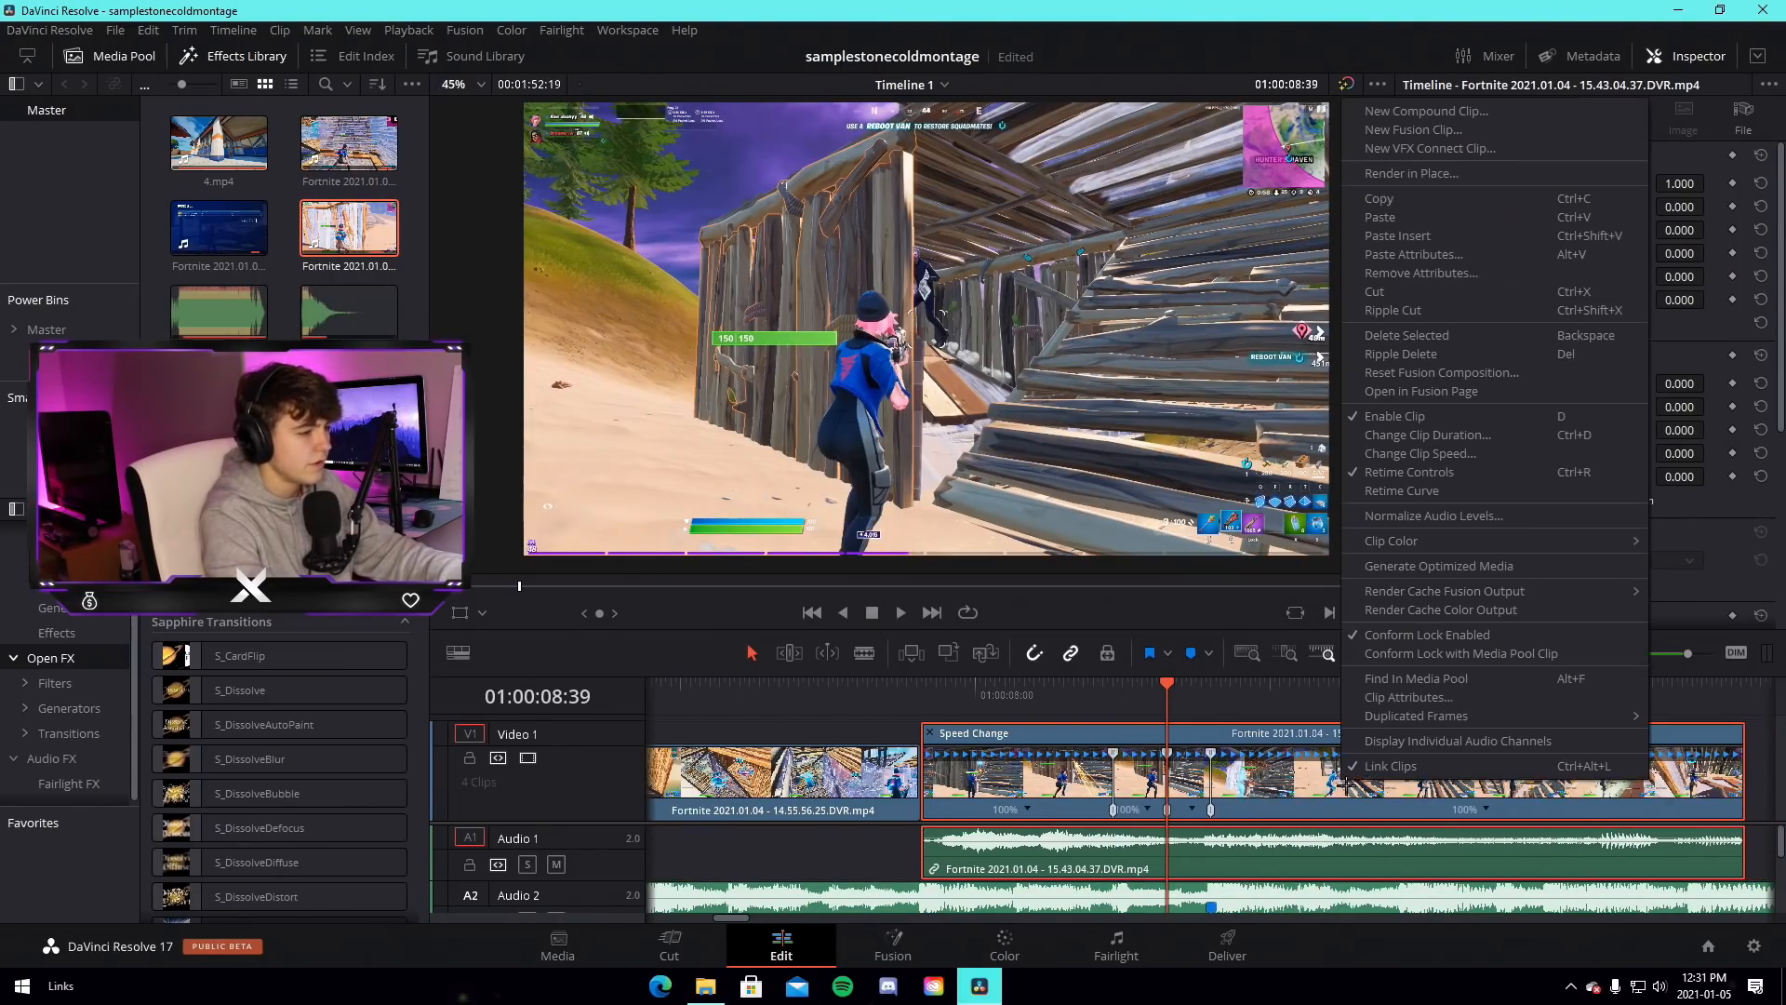
left_click(1386, 765)
right_click(1144, 808)
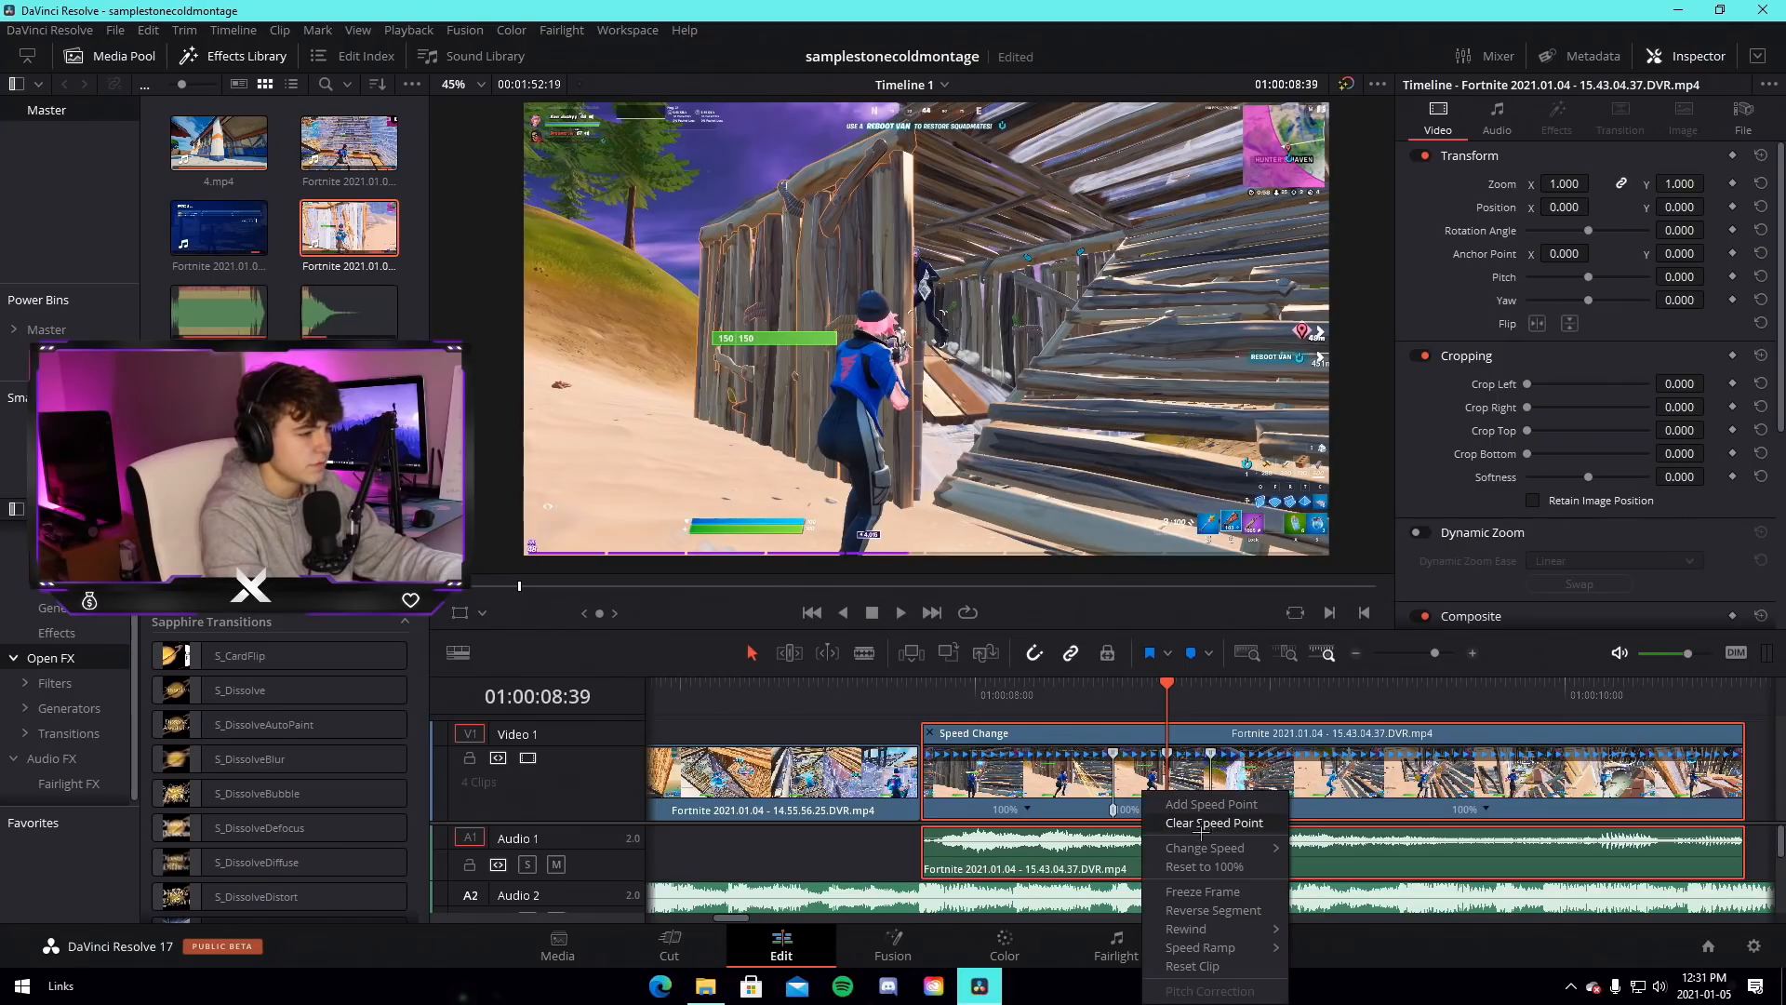
mouse_move(1242, 846)
left_click(1315, 846)
Set the clip's short third speed segment to 200% and its last segment to 50%
left_click(1247, 810)
left_click(1248, 810)
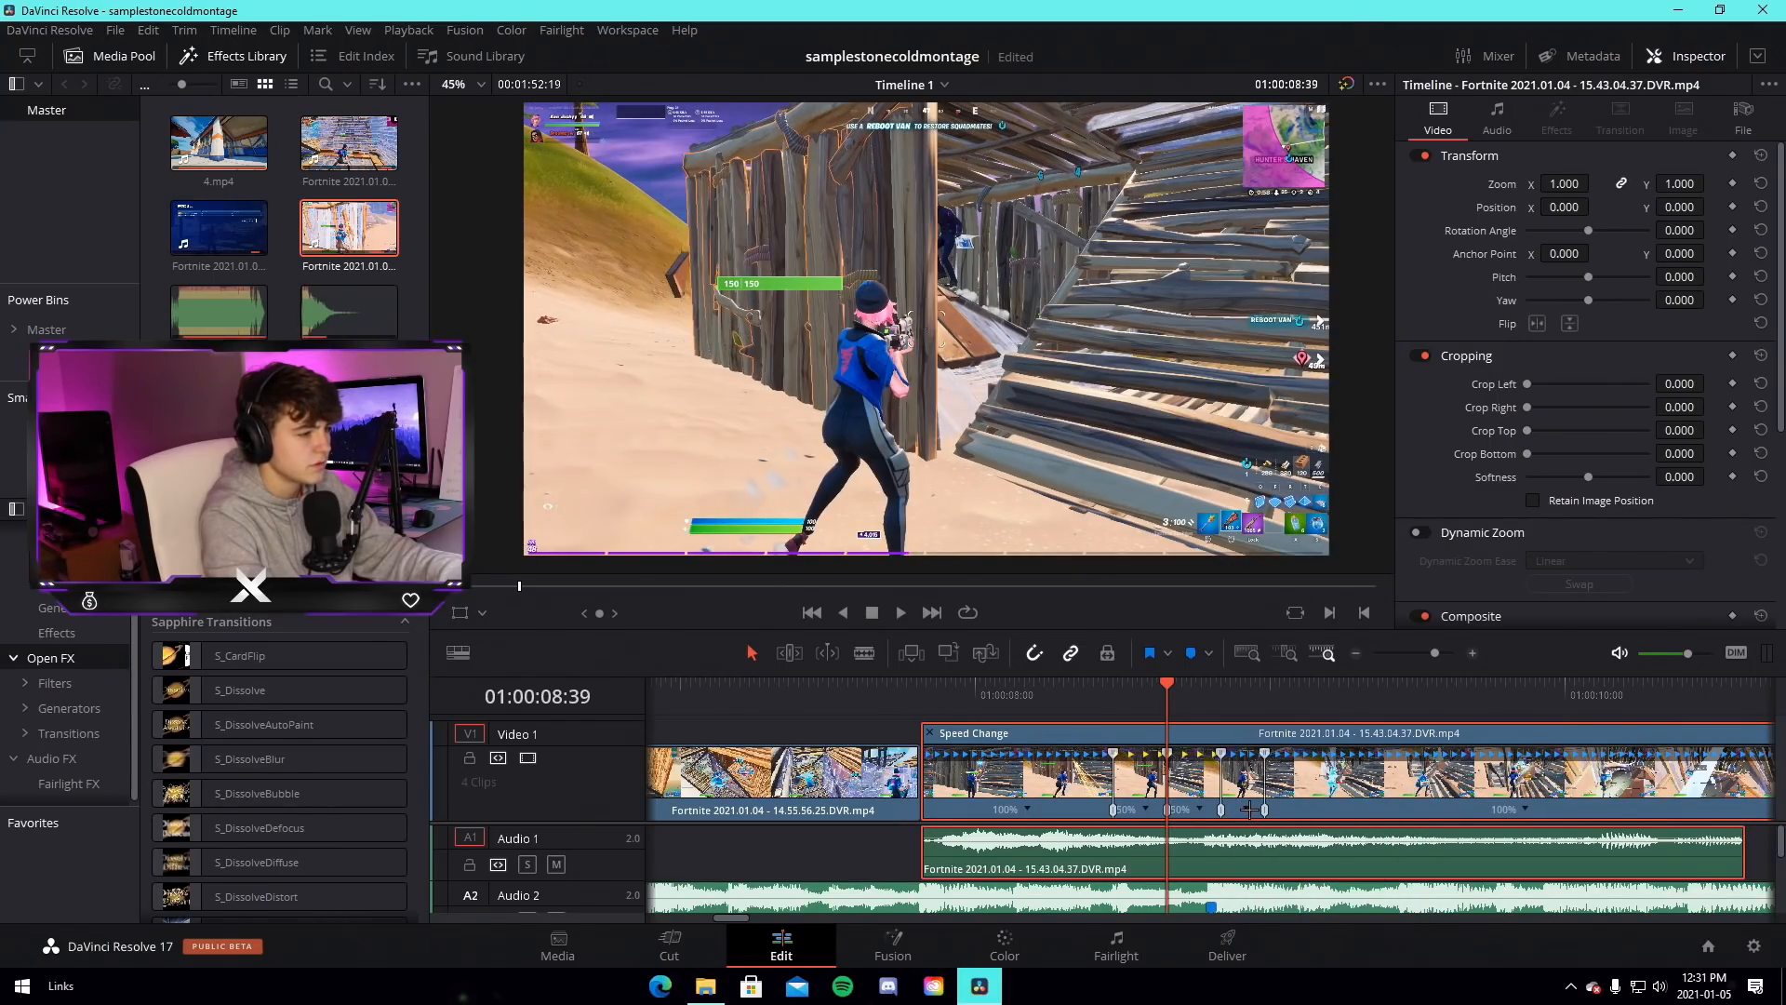
left_click(1247, 809)
mouse_move(1299, 848)
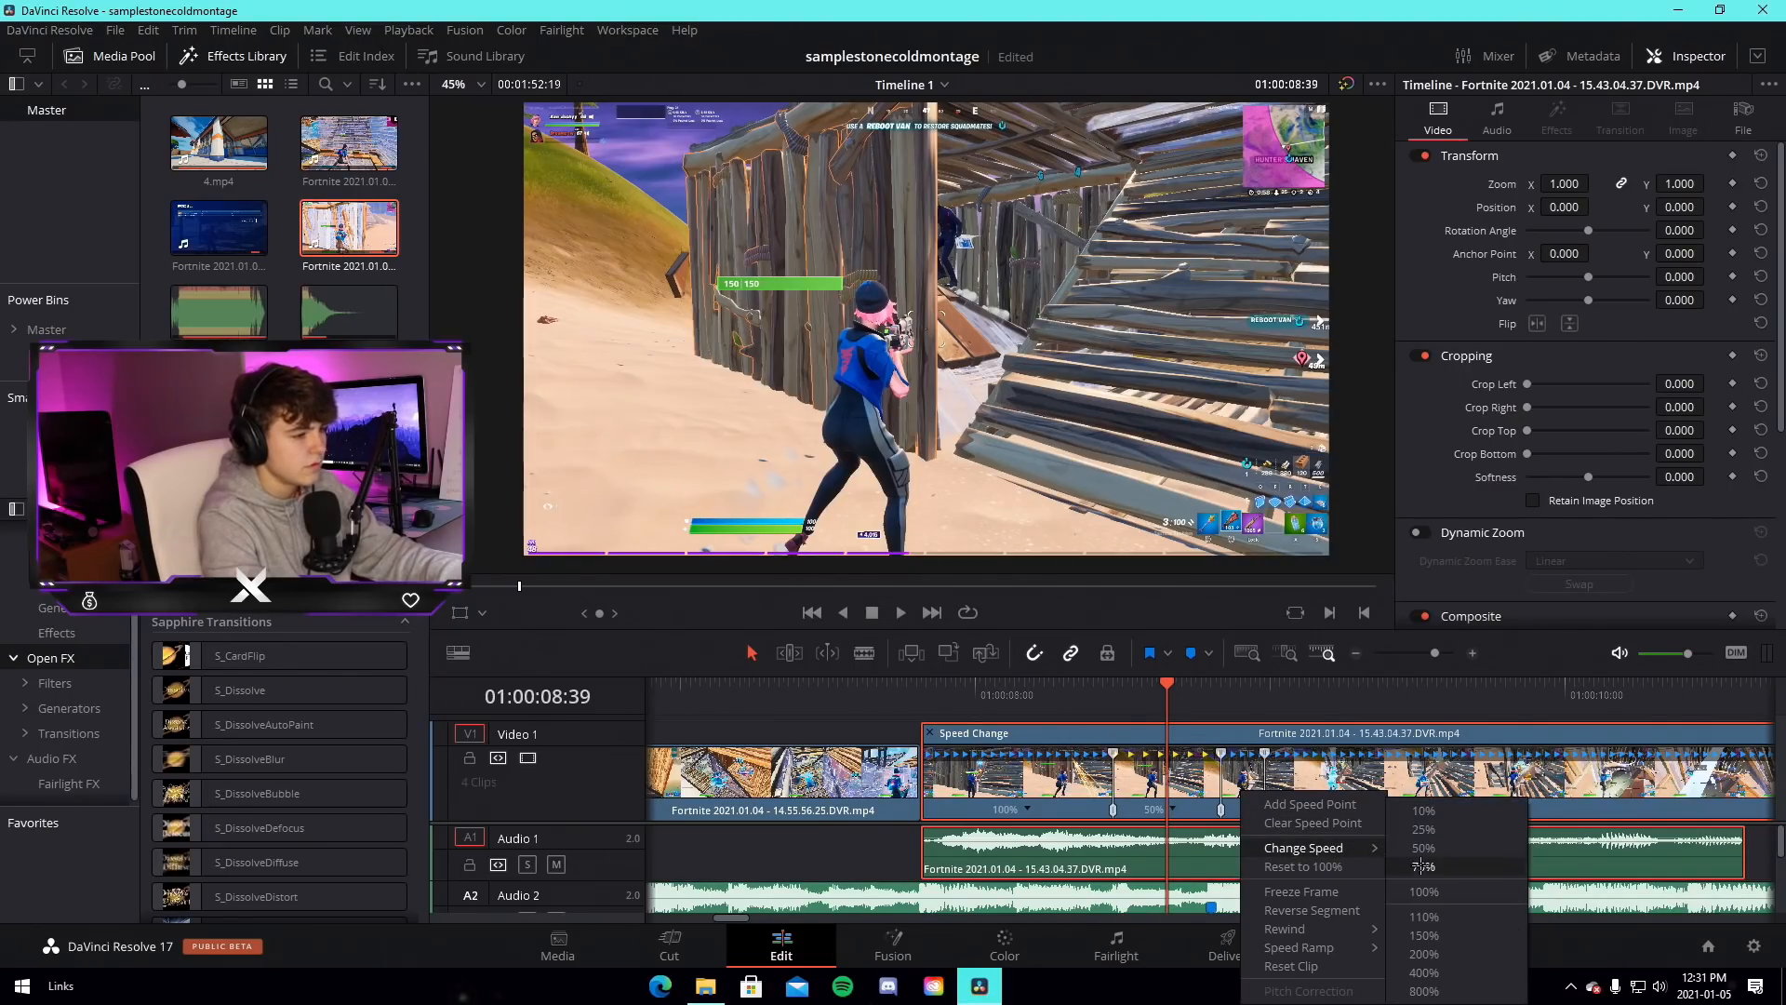
left_click(1424, 953)
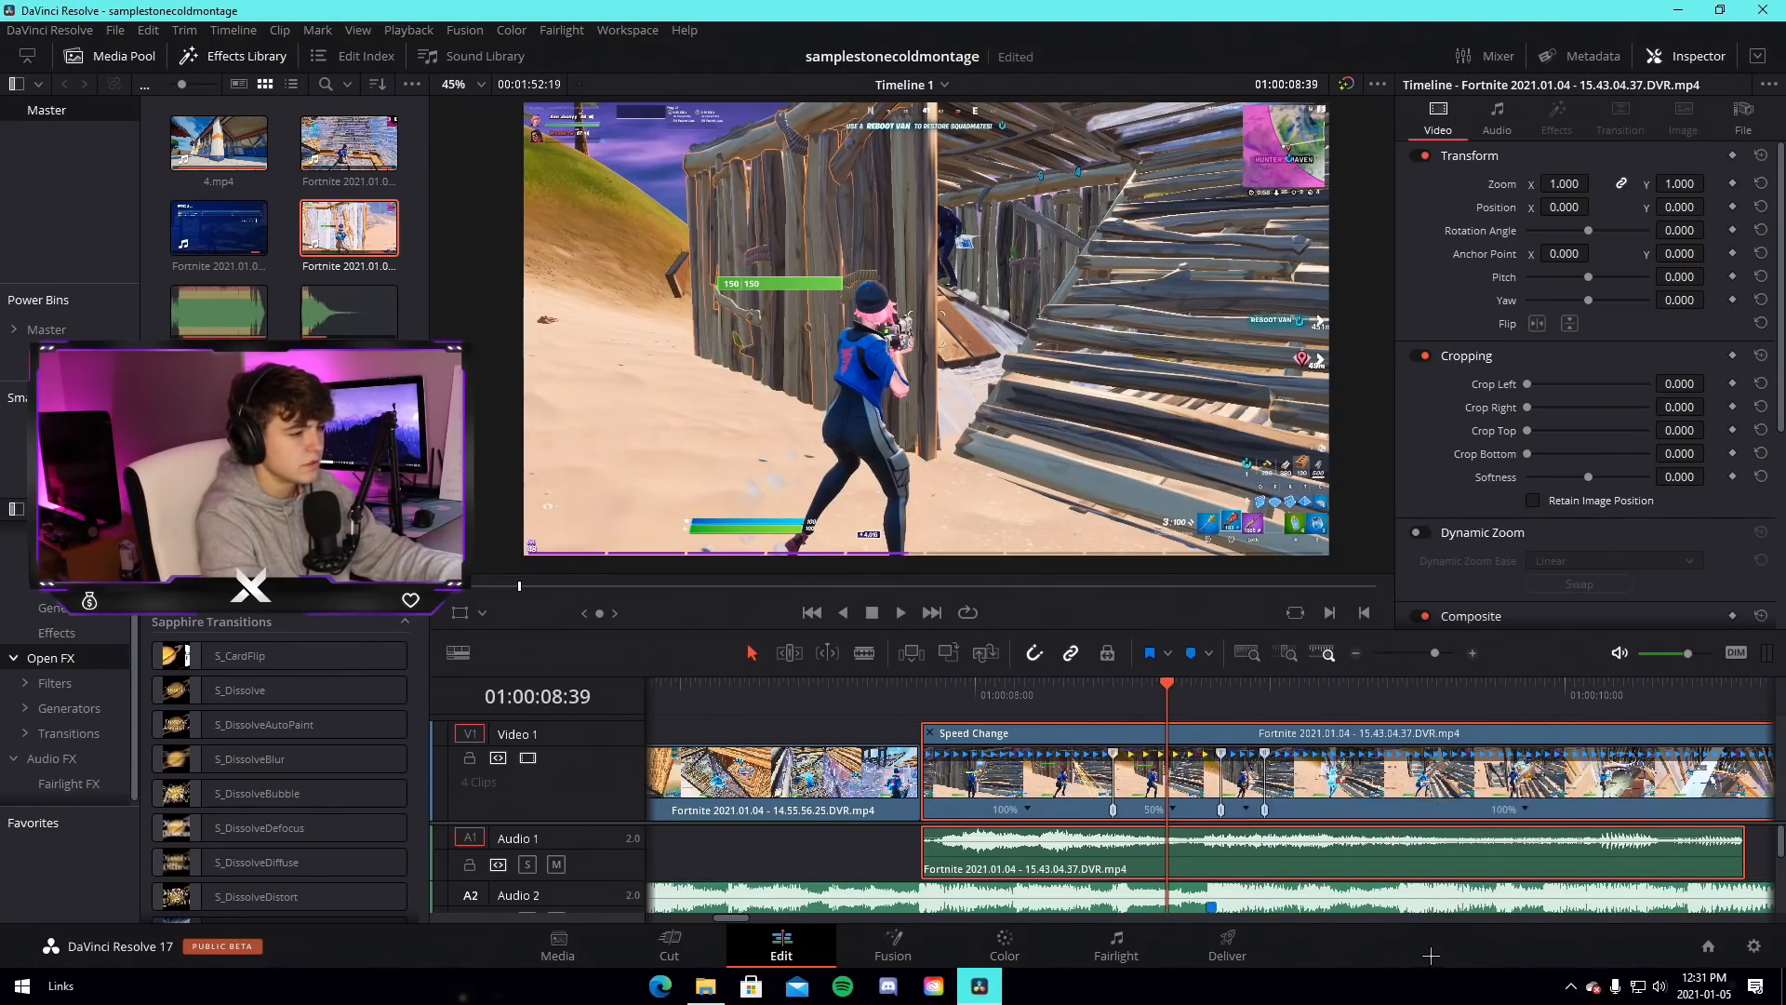
left_click(1517, 807)
mouse_move(1572, 845)
left_click(1437, 851)
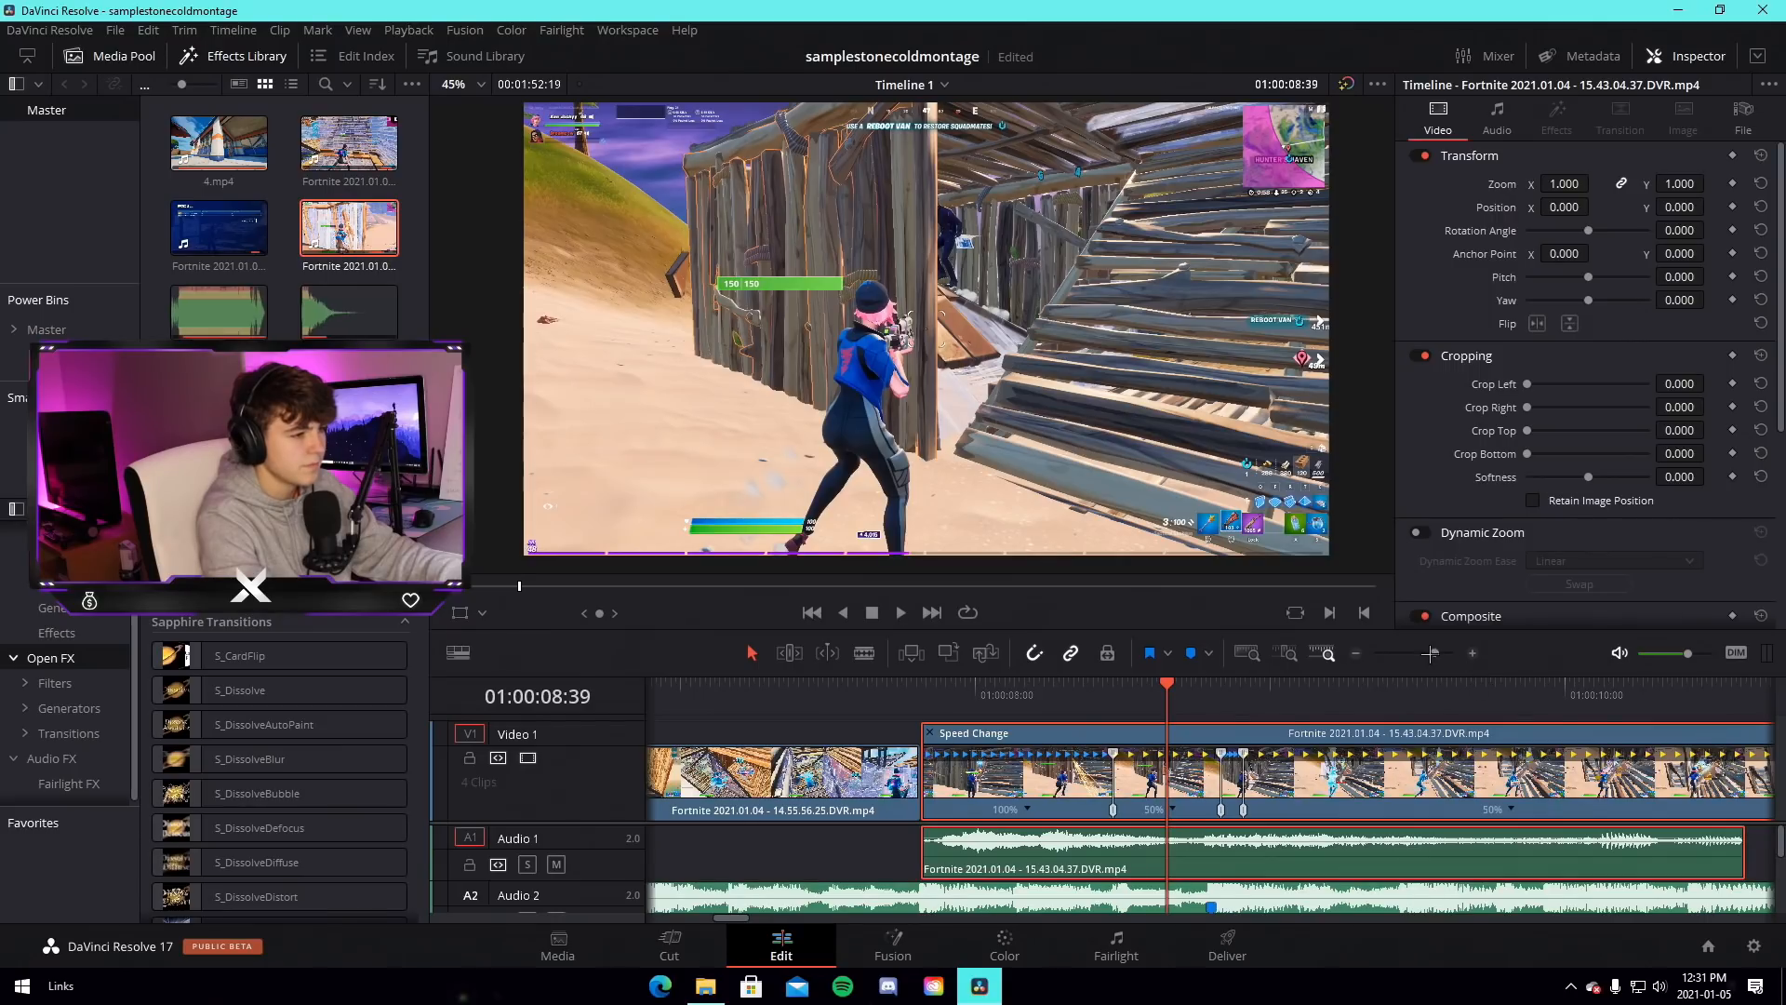
Shorten the first 50% segment so the 200% segment ends and the shot lands on the 01:00:08:48 marker
left_click_drag(1432, 653, 1421, 653)
left_click(1161, 691)
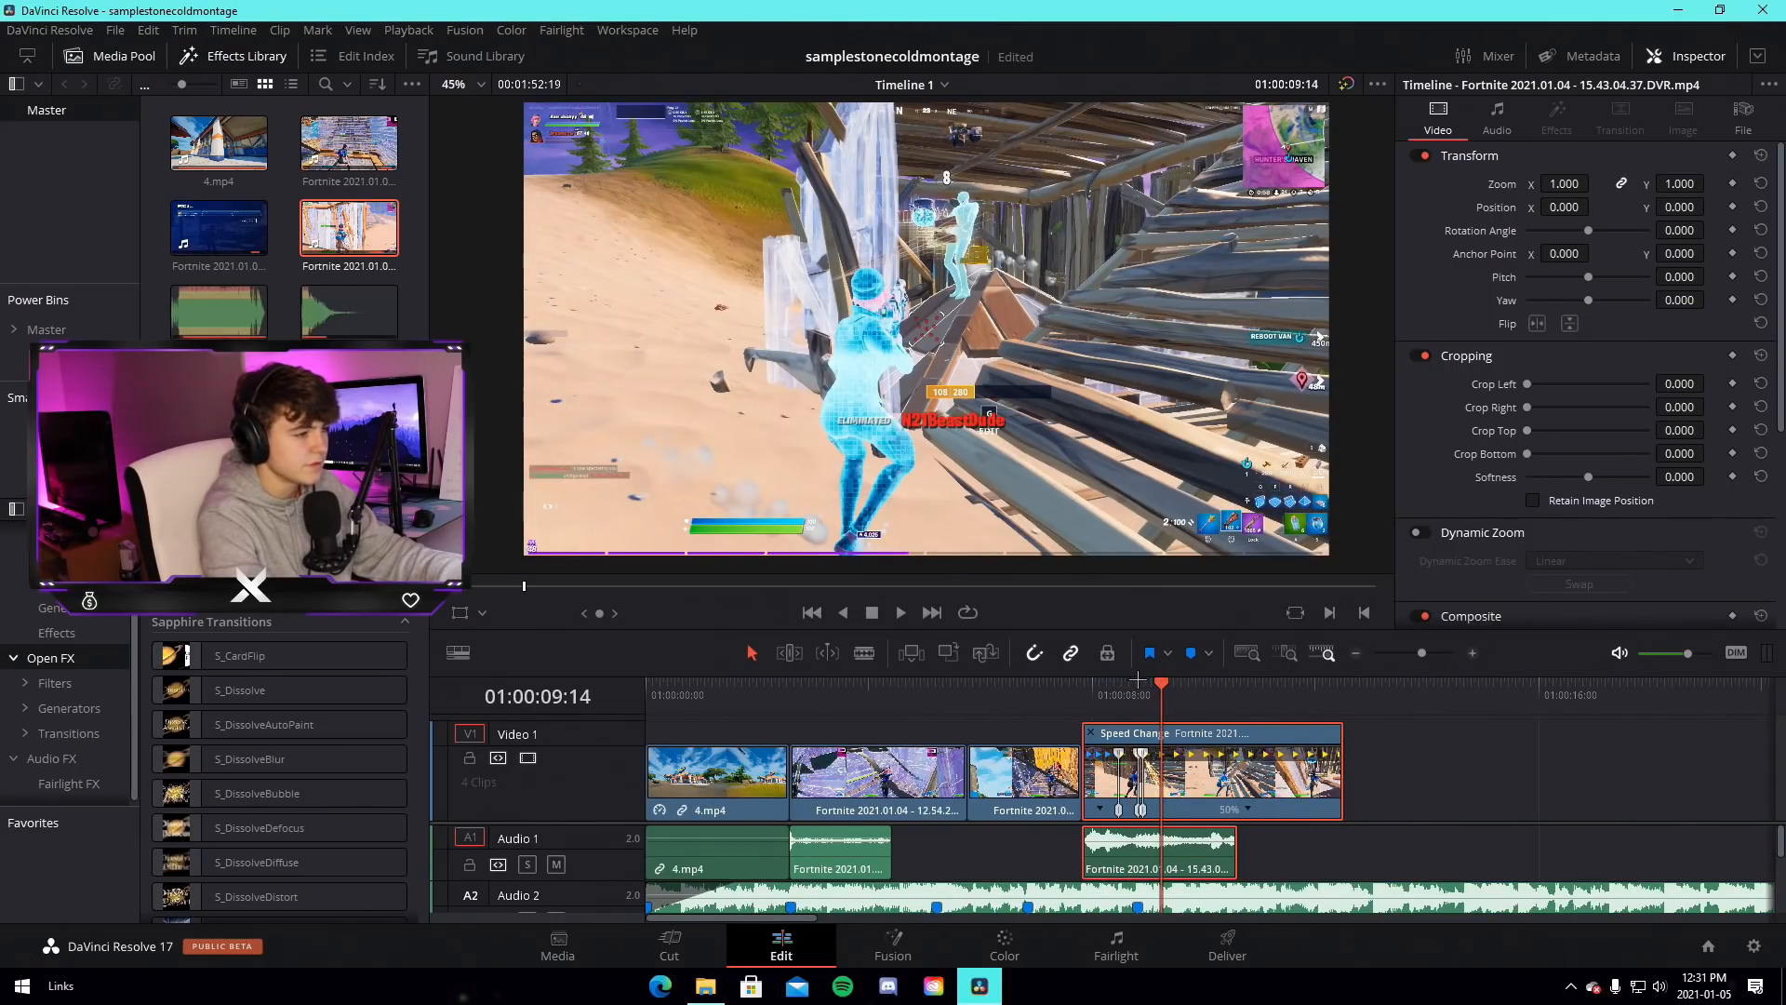
left_click(1137, 680)
left_click_drag(1421, 653, 1441, 653)
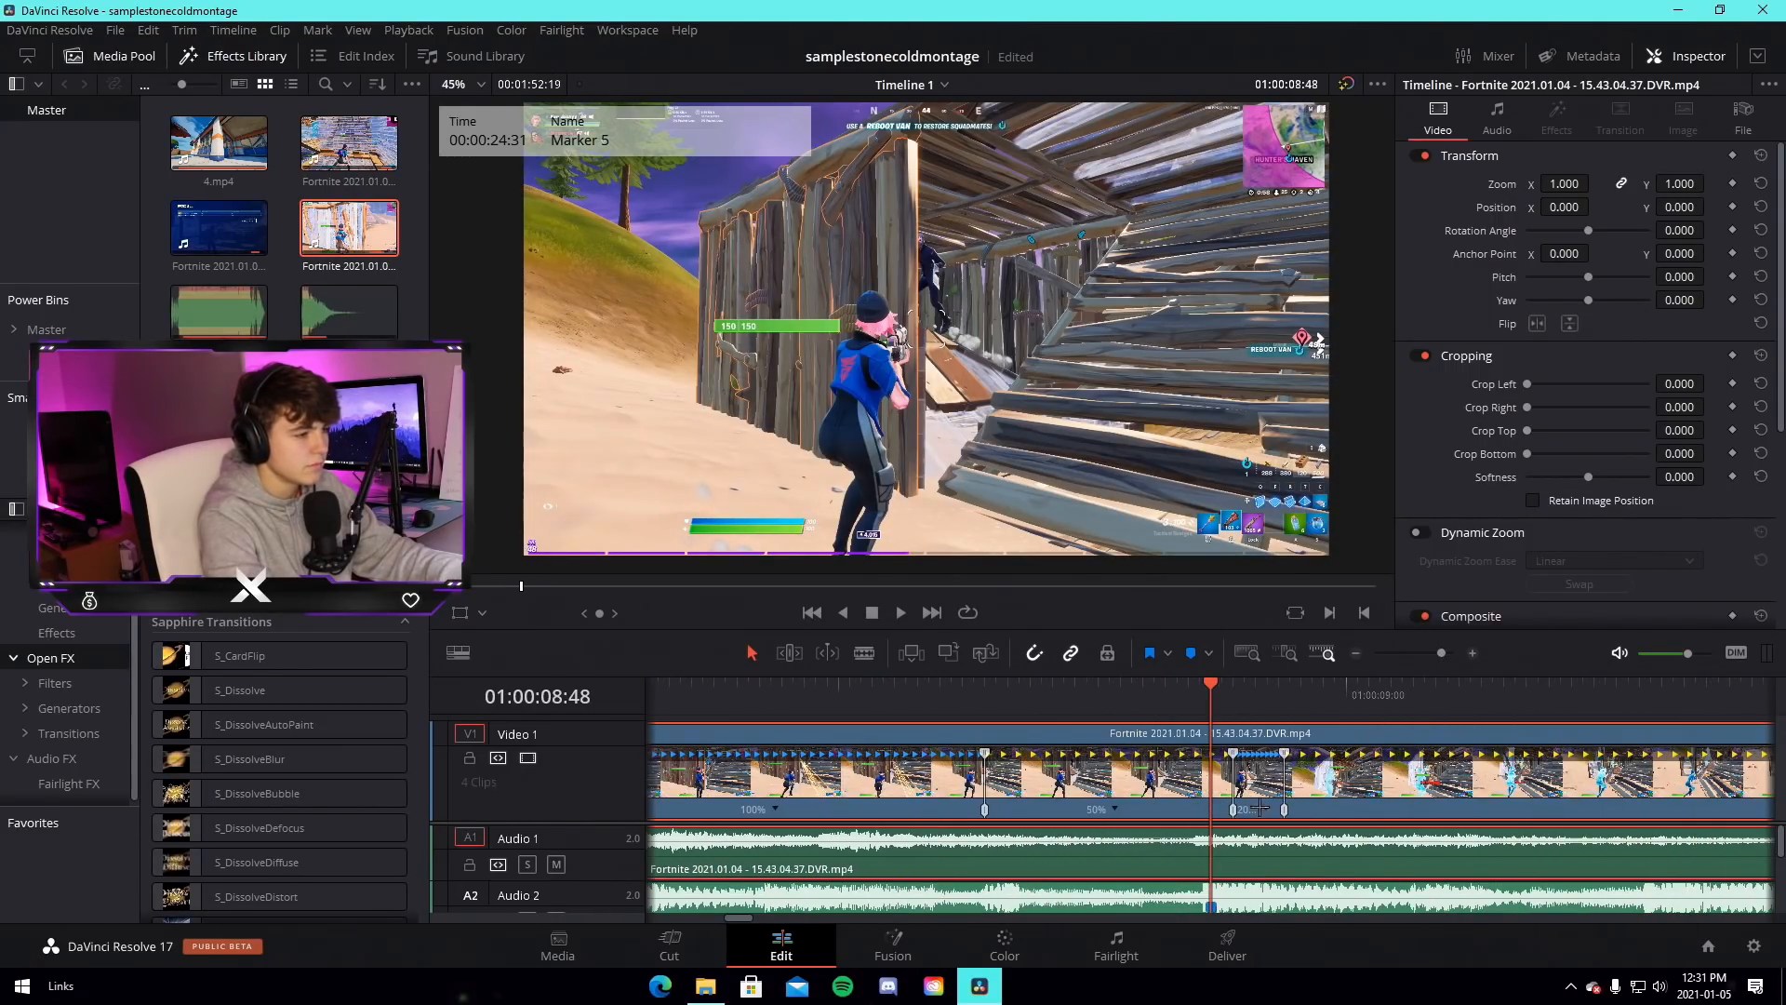
left_click_drag(1232, 812, 1134, 812)
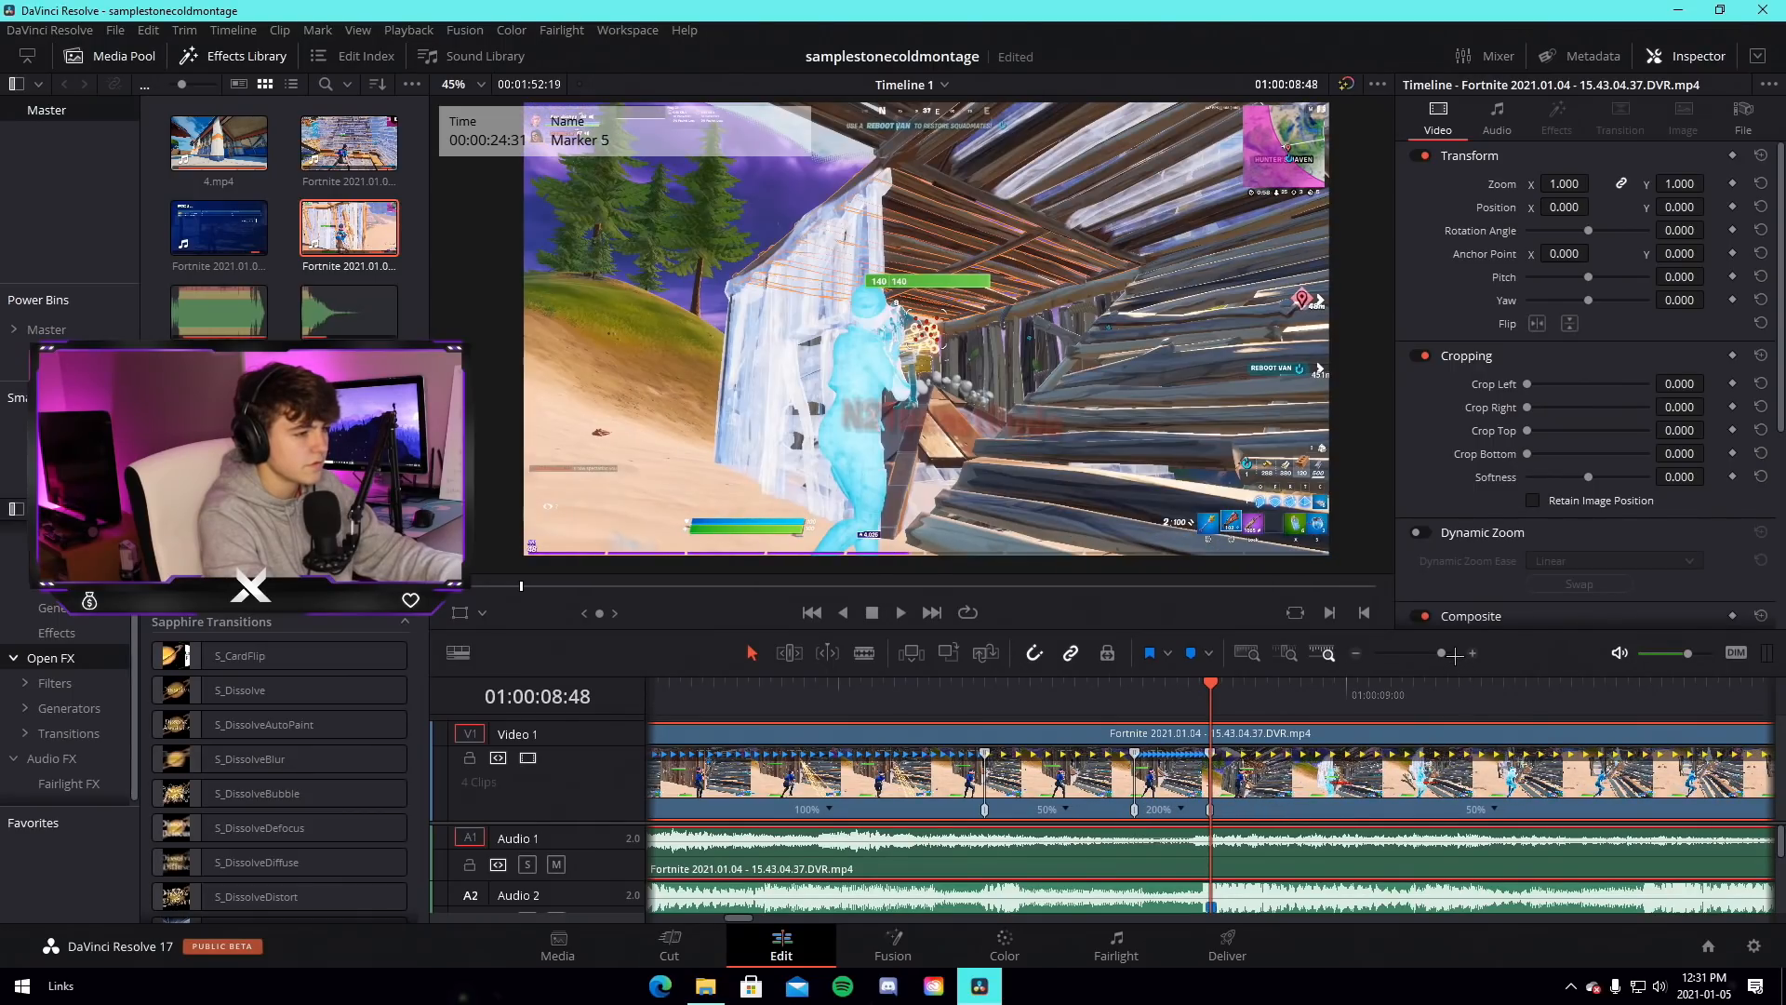
Trim the 15.43.04.37 clip's video and its unlinked audio to end together at about 01:00:09:53
left_click_drag(1442, 654, 1426, 654)
left_click_drag(1528, 778, 1308, 779)
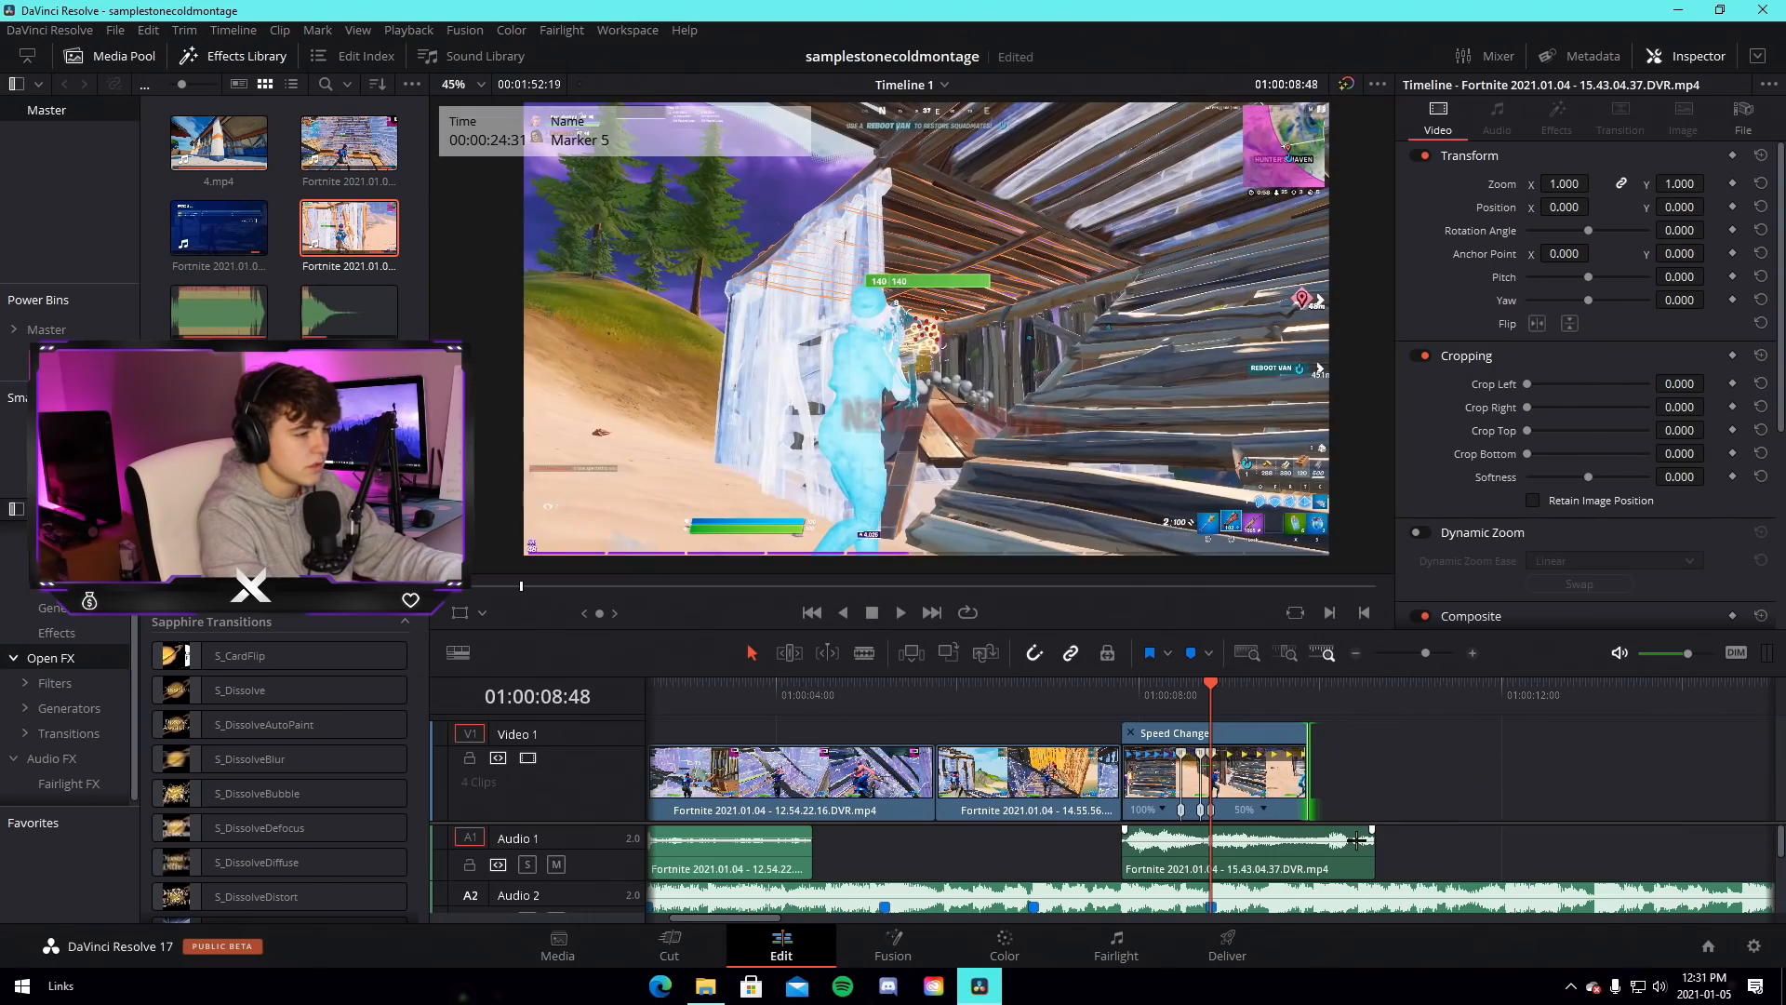
left_click_drag(1375, 849, 1308, 850)
Play back the last three gameplay clips to check the shots and speed changes against the song's beat markers
left_click(1090, 696)
key("space")
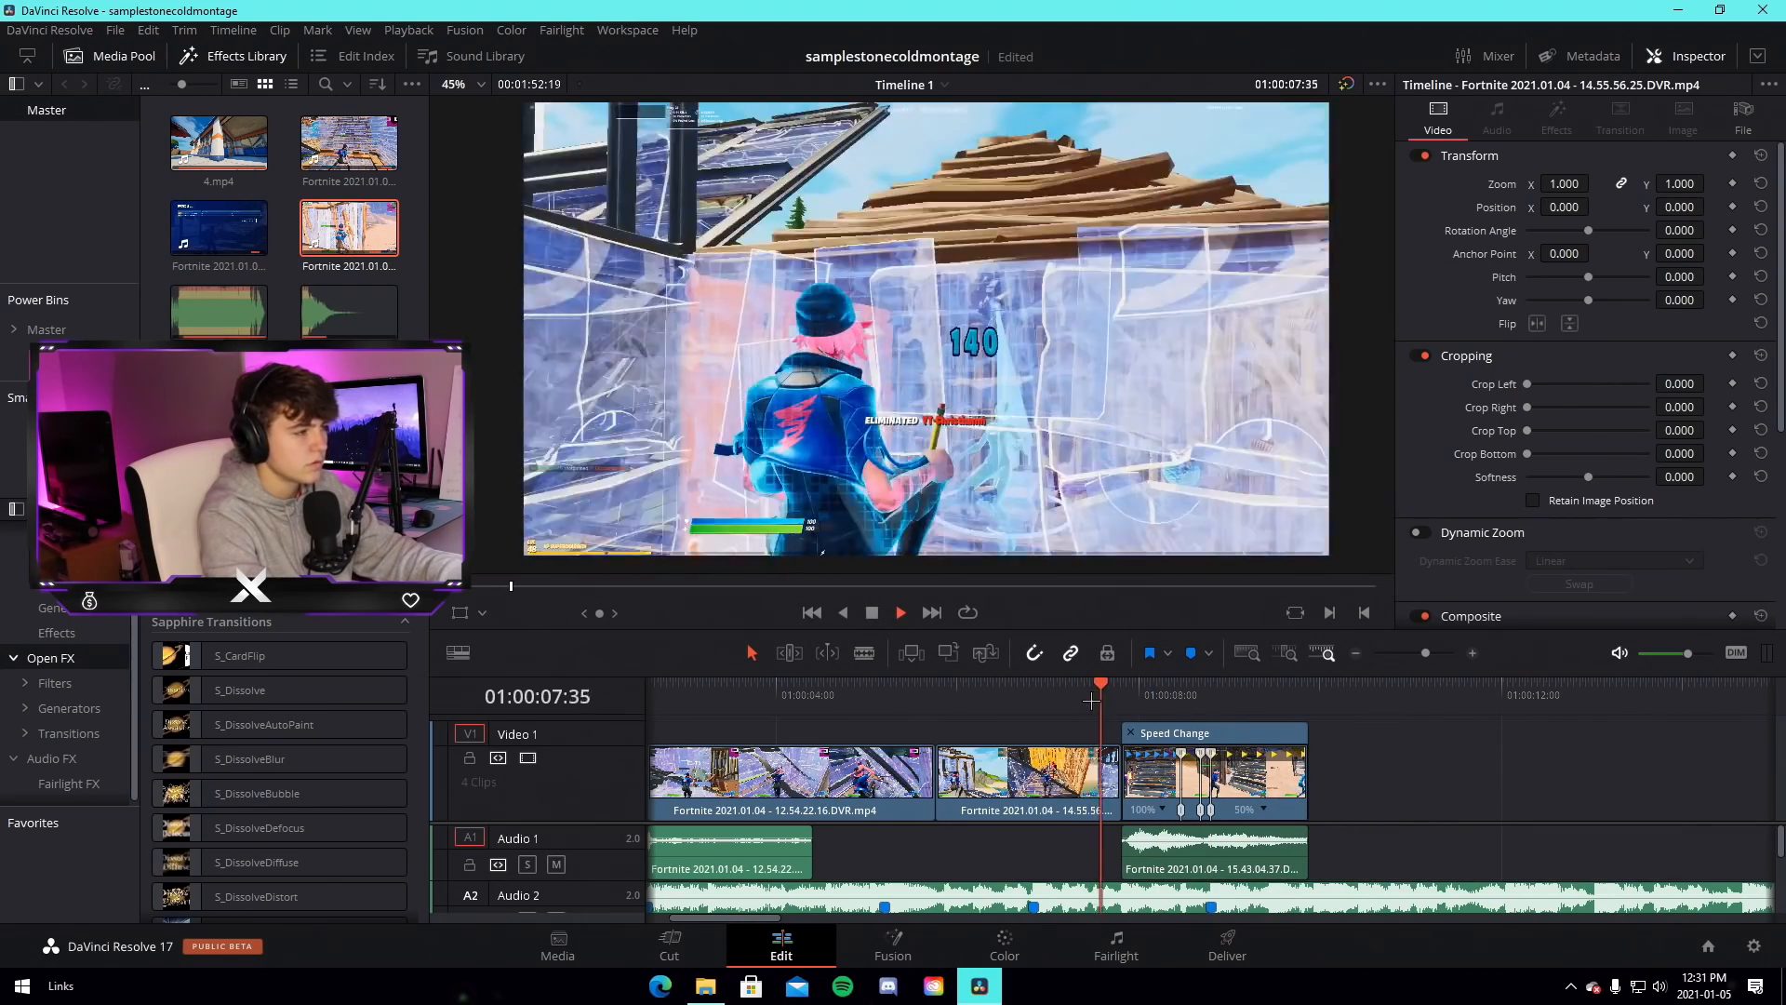
key("space")
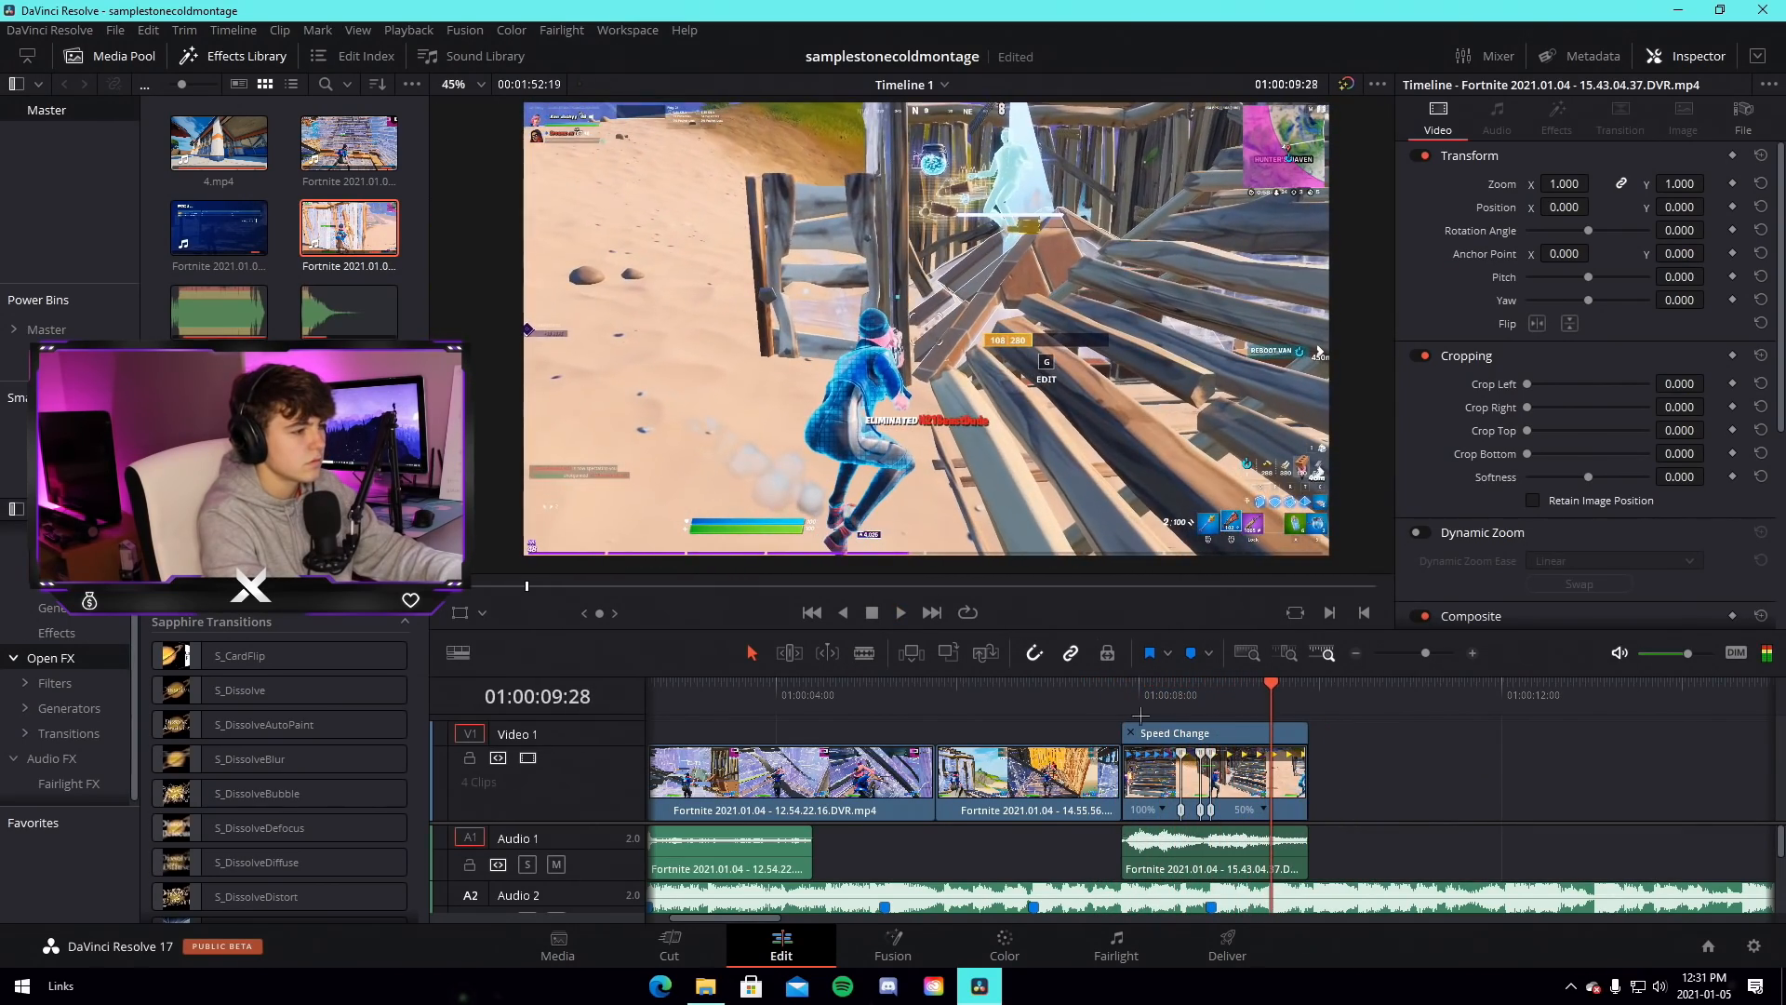
left_click(1196, 693)
left_click(1133, 699)
key("space")
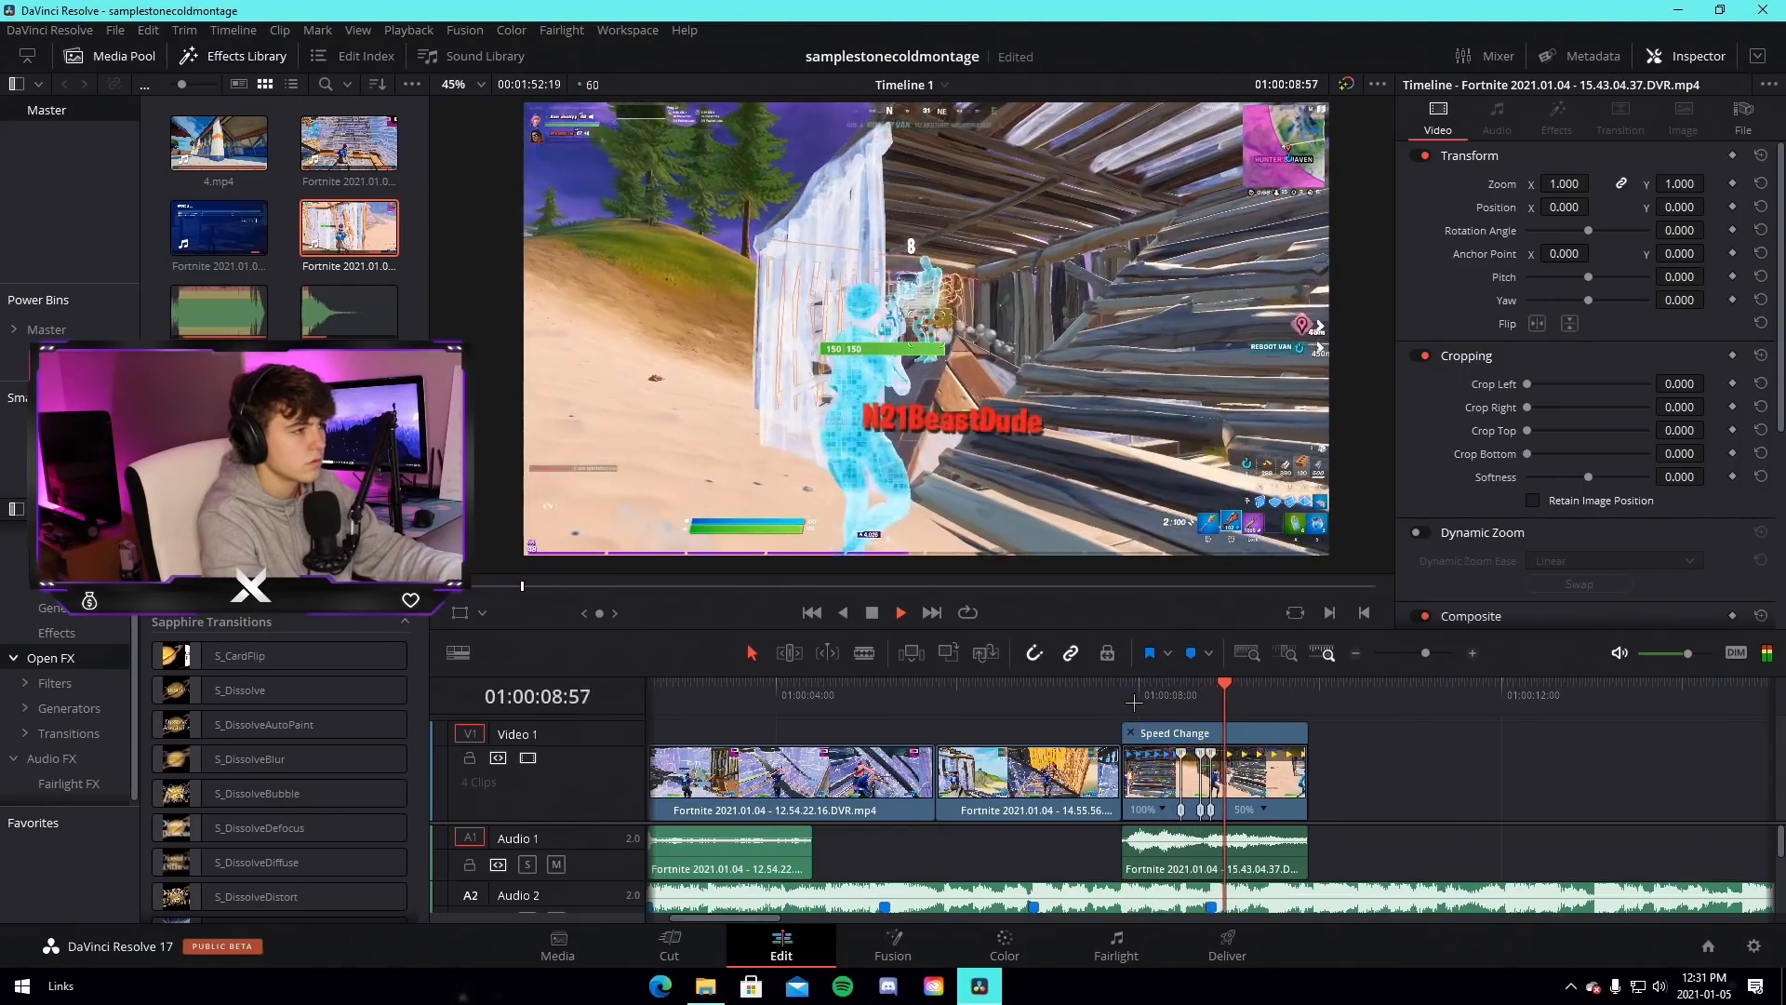
key("space")
left_click(1203, 689)
key("space")
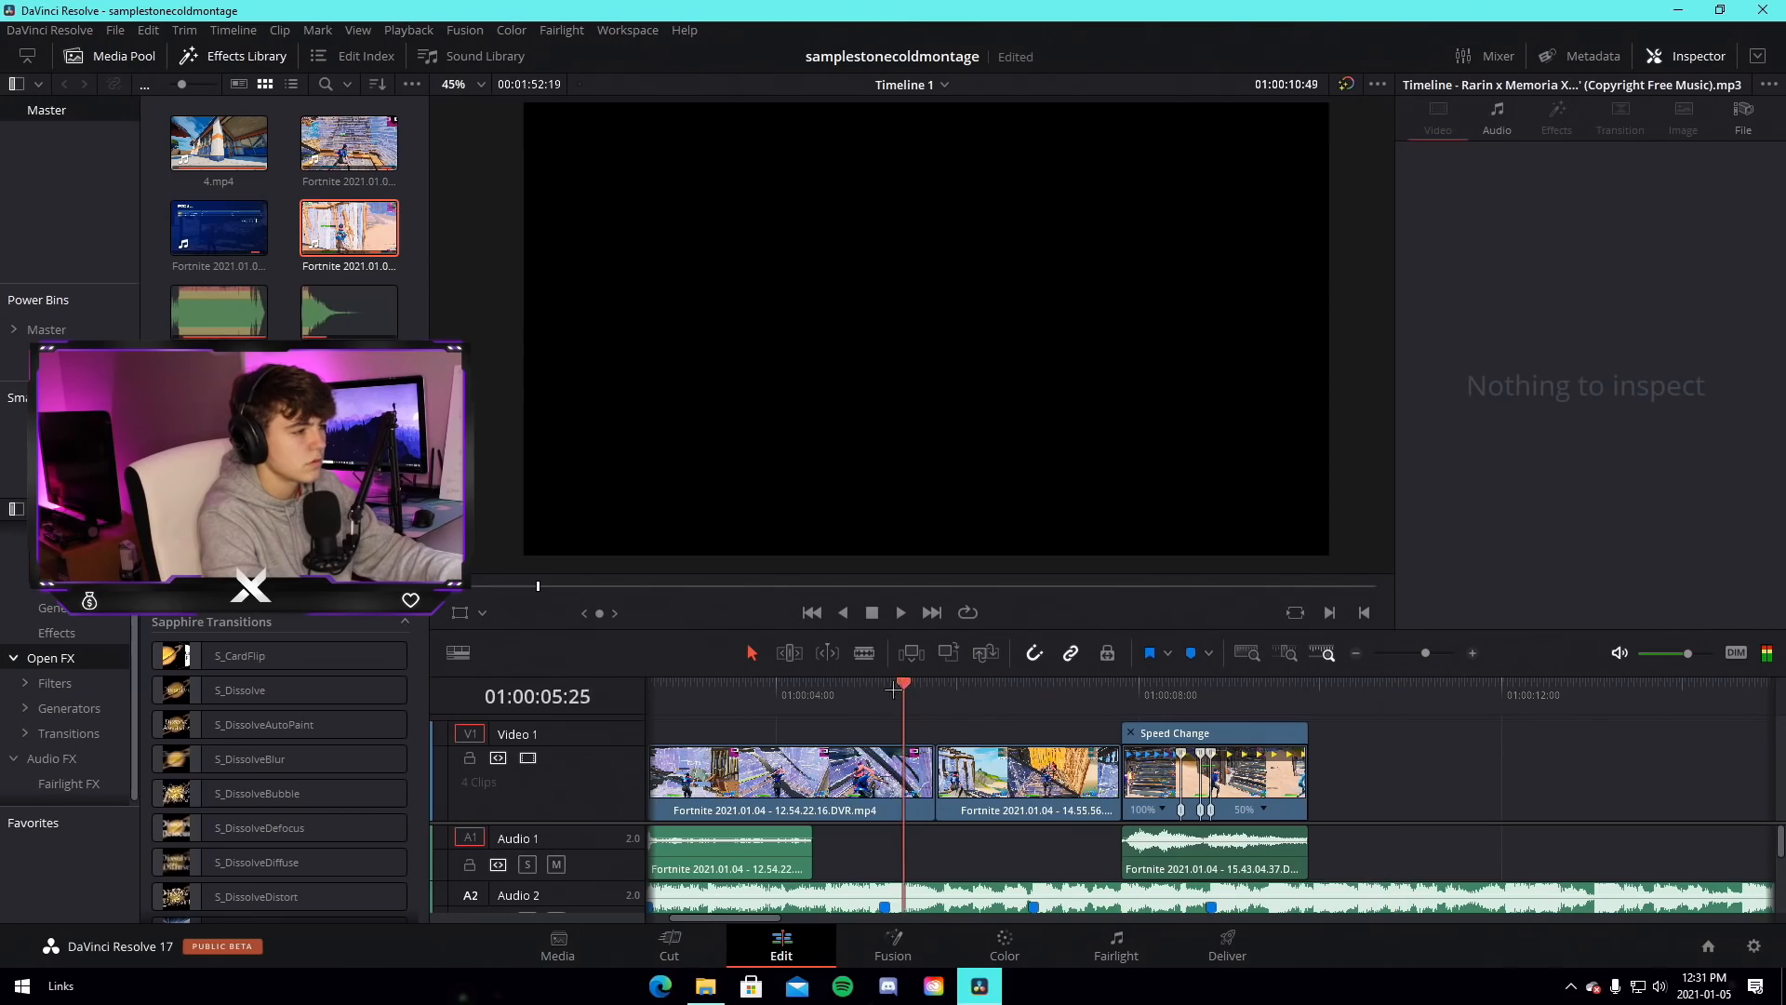
left_click_drag(897, 691, 858, 693)
key("space")
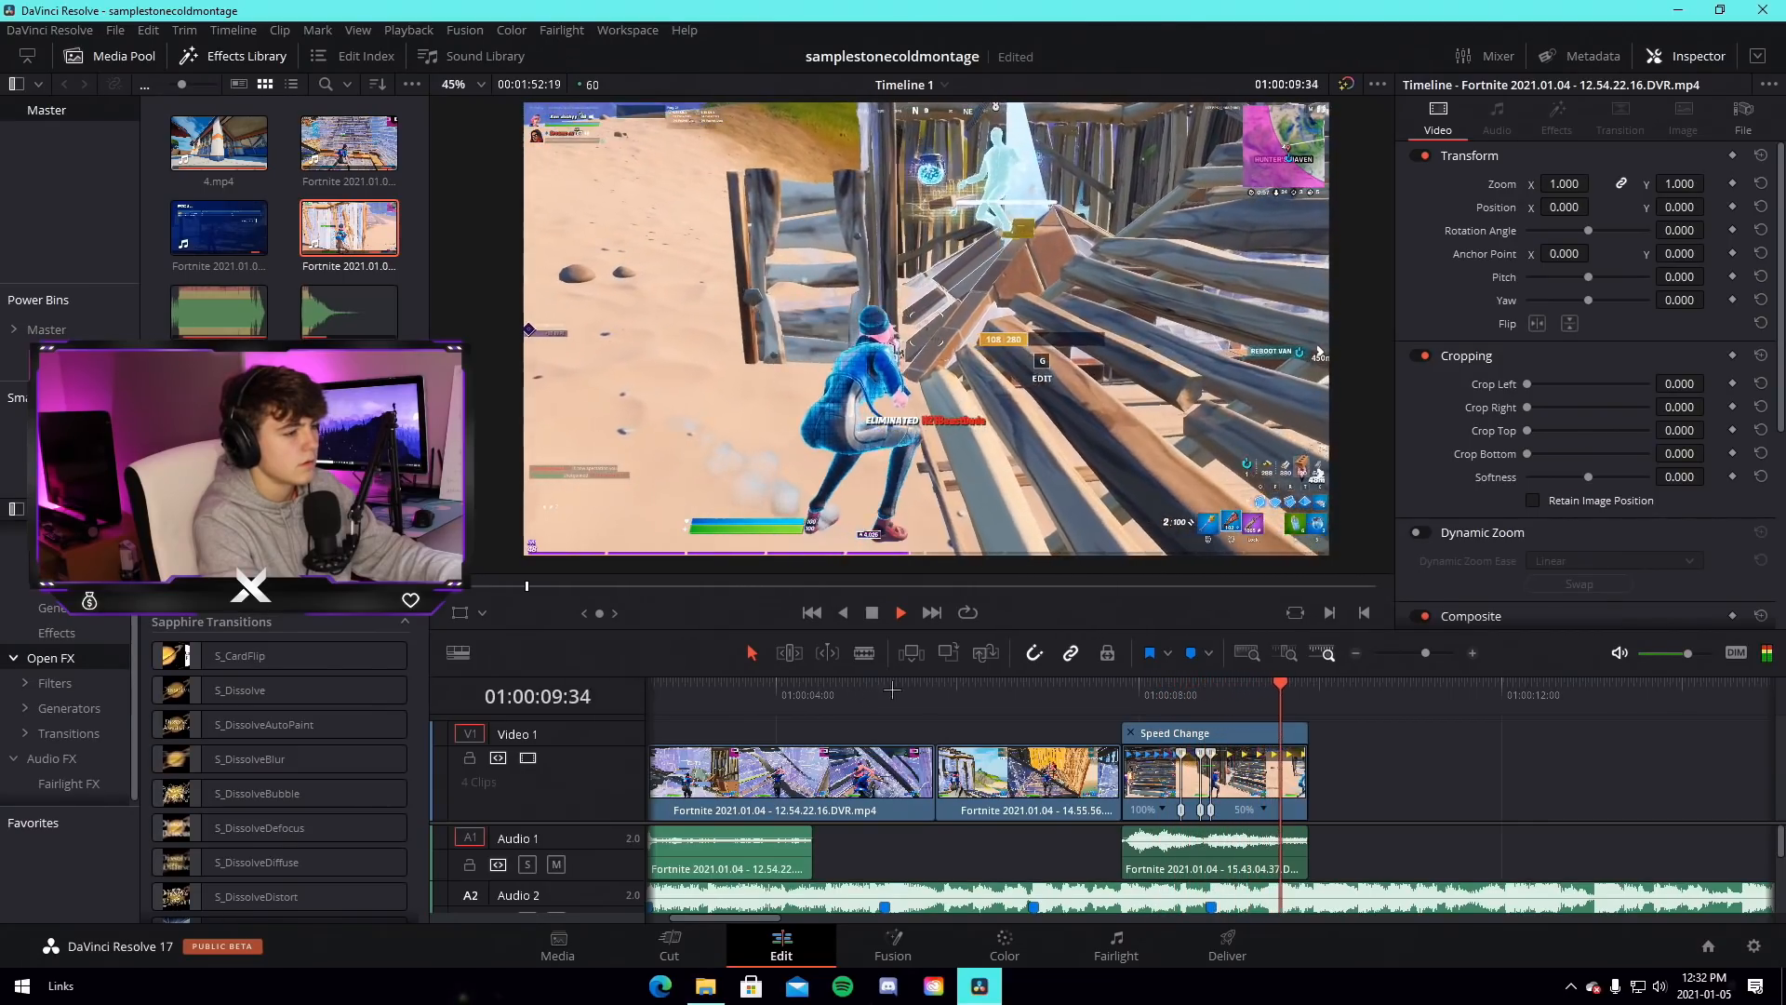
key("space")
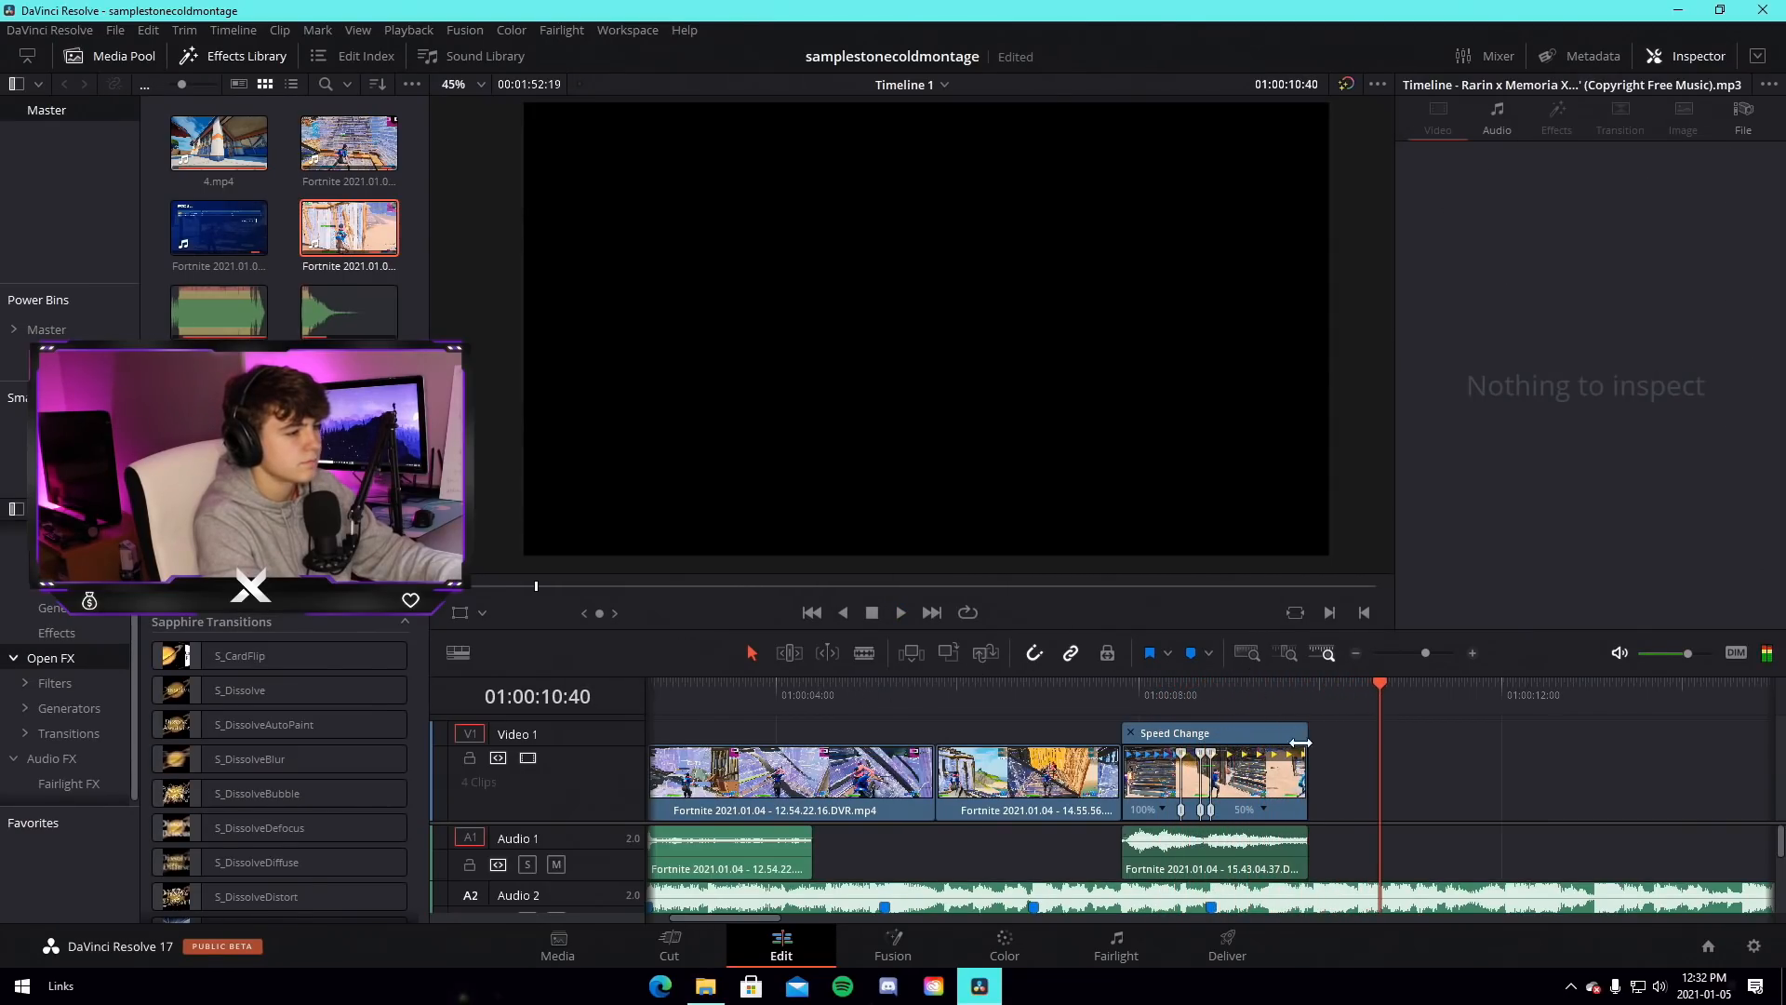
Split the song on Audio 2 at the end of the last clip and delete the remainder
left_click(863, 655)
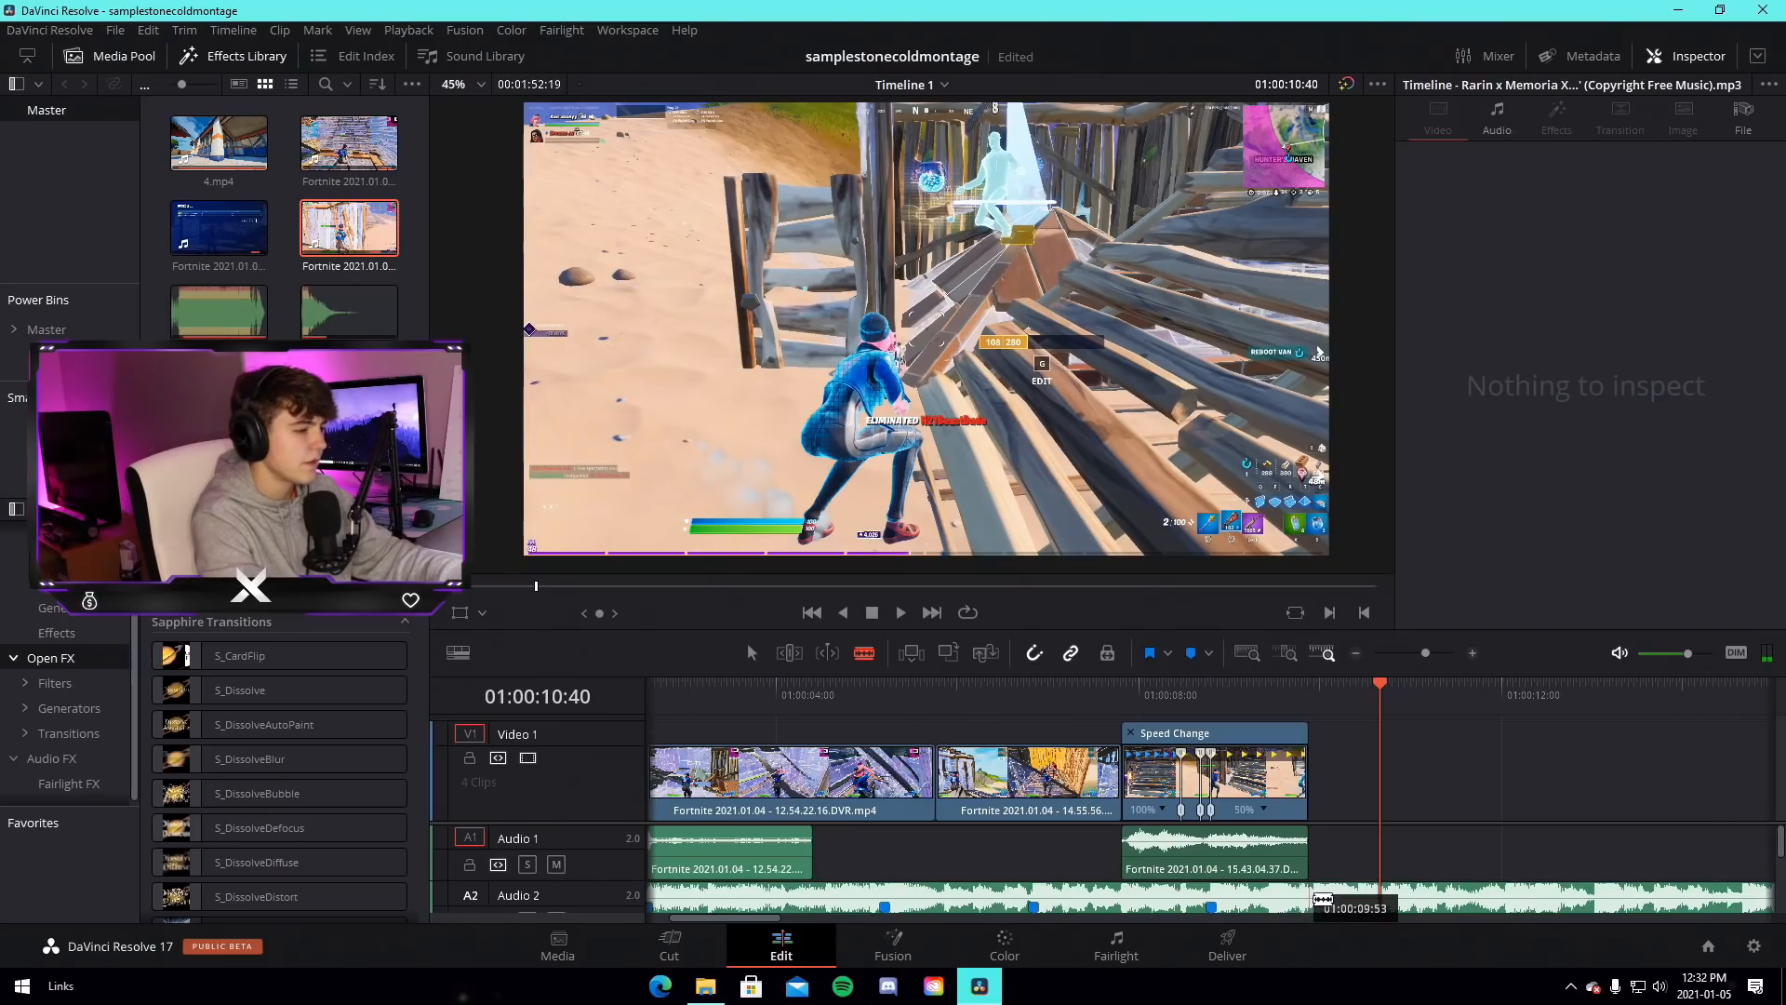
left_click(1314, 899)
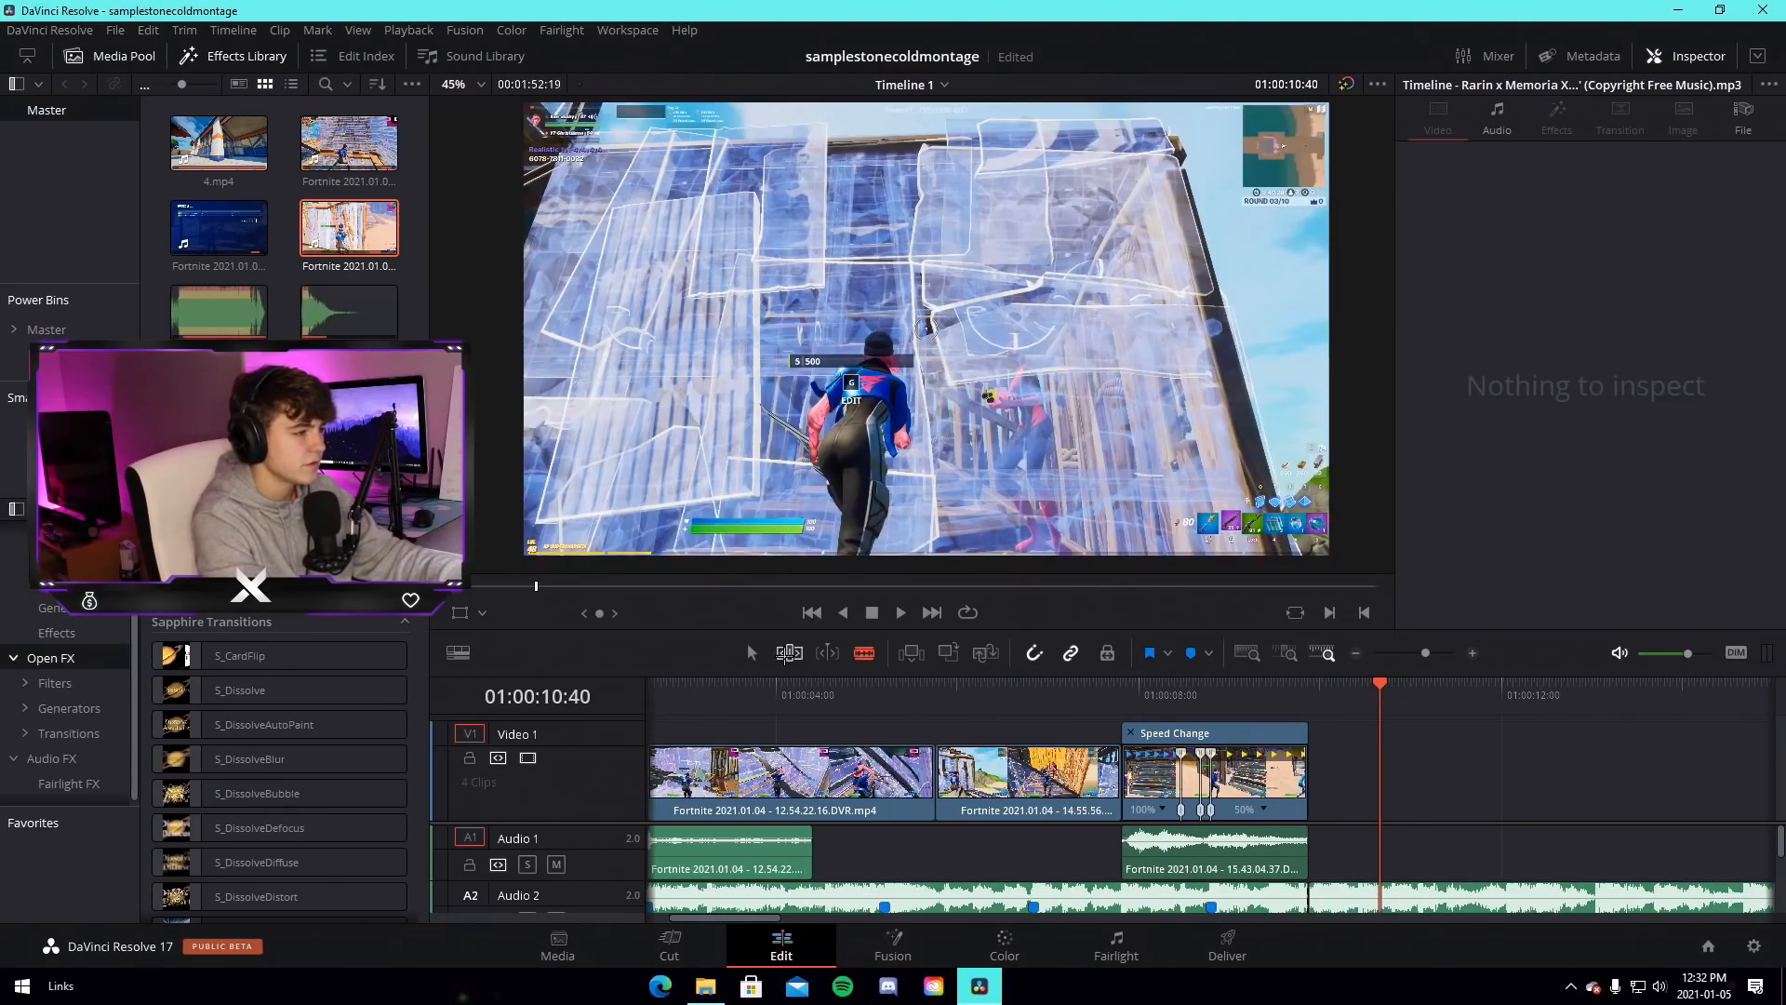
left_click(752, 653)
right_click(1461, 900)
left_click(1489, 598)
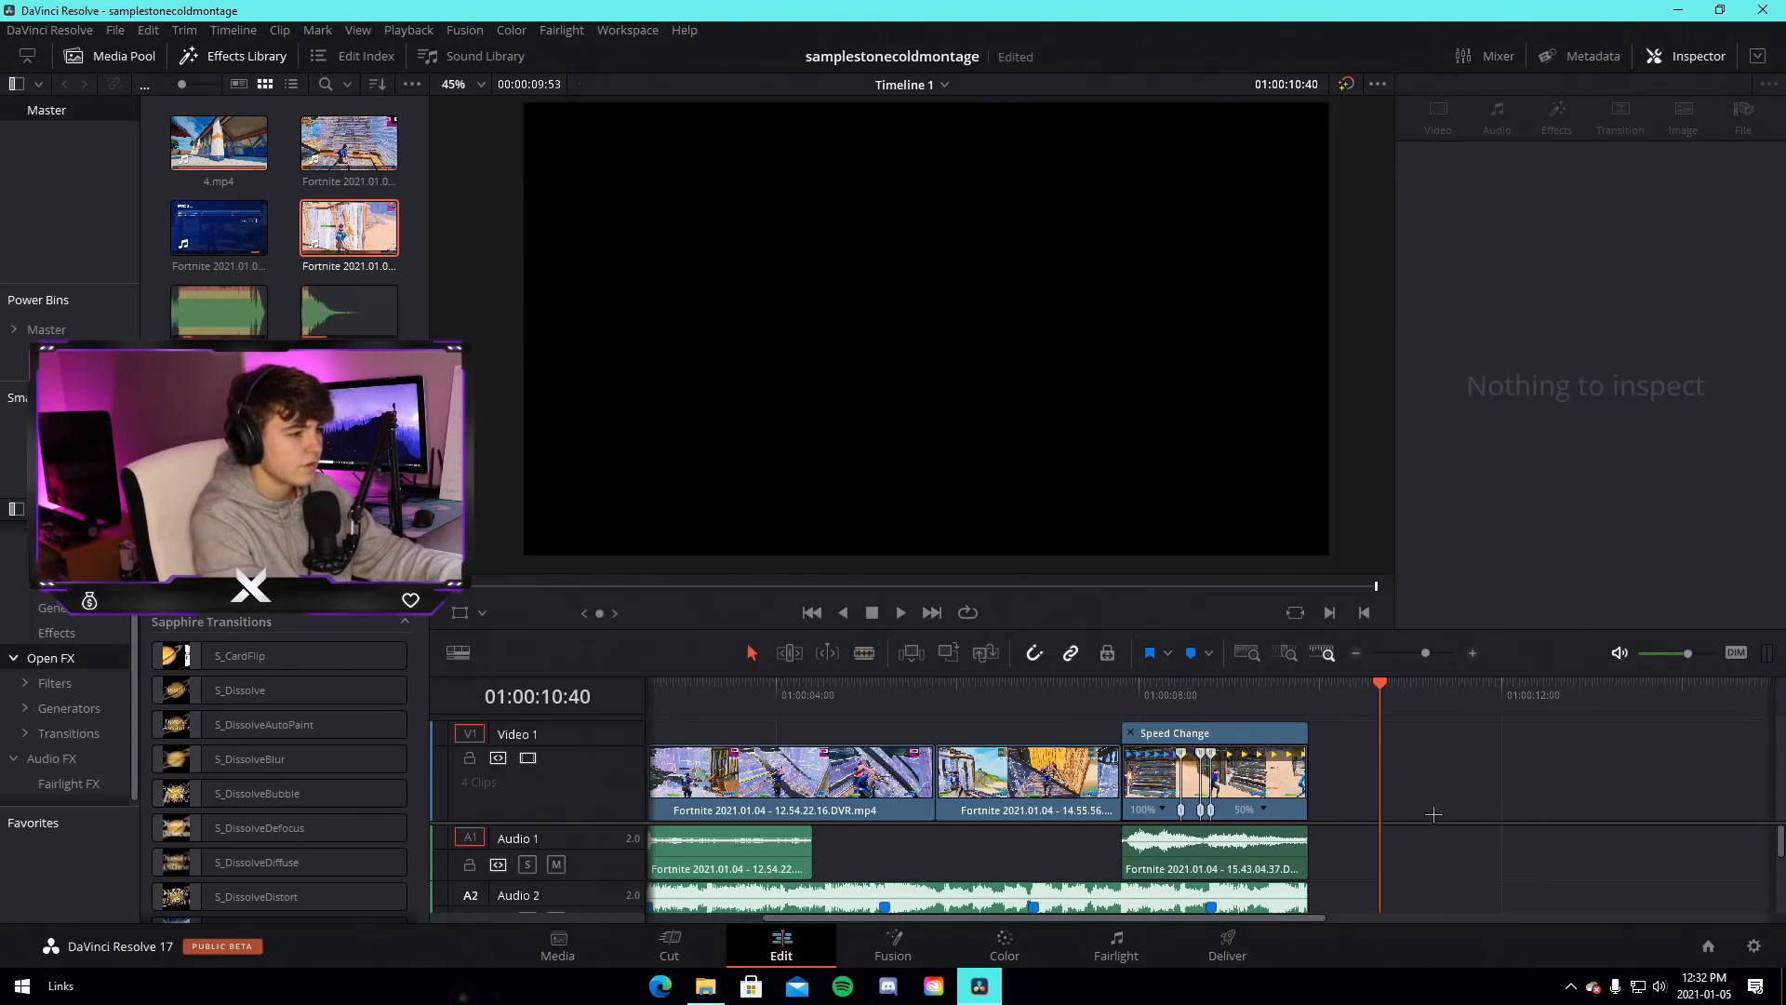
Add a short fade-out to the song's end and play back the last clip with its speed-change controls hidden
scroll(1317, 861, "down", 2)
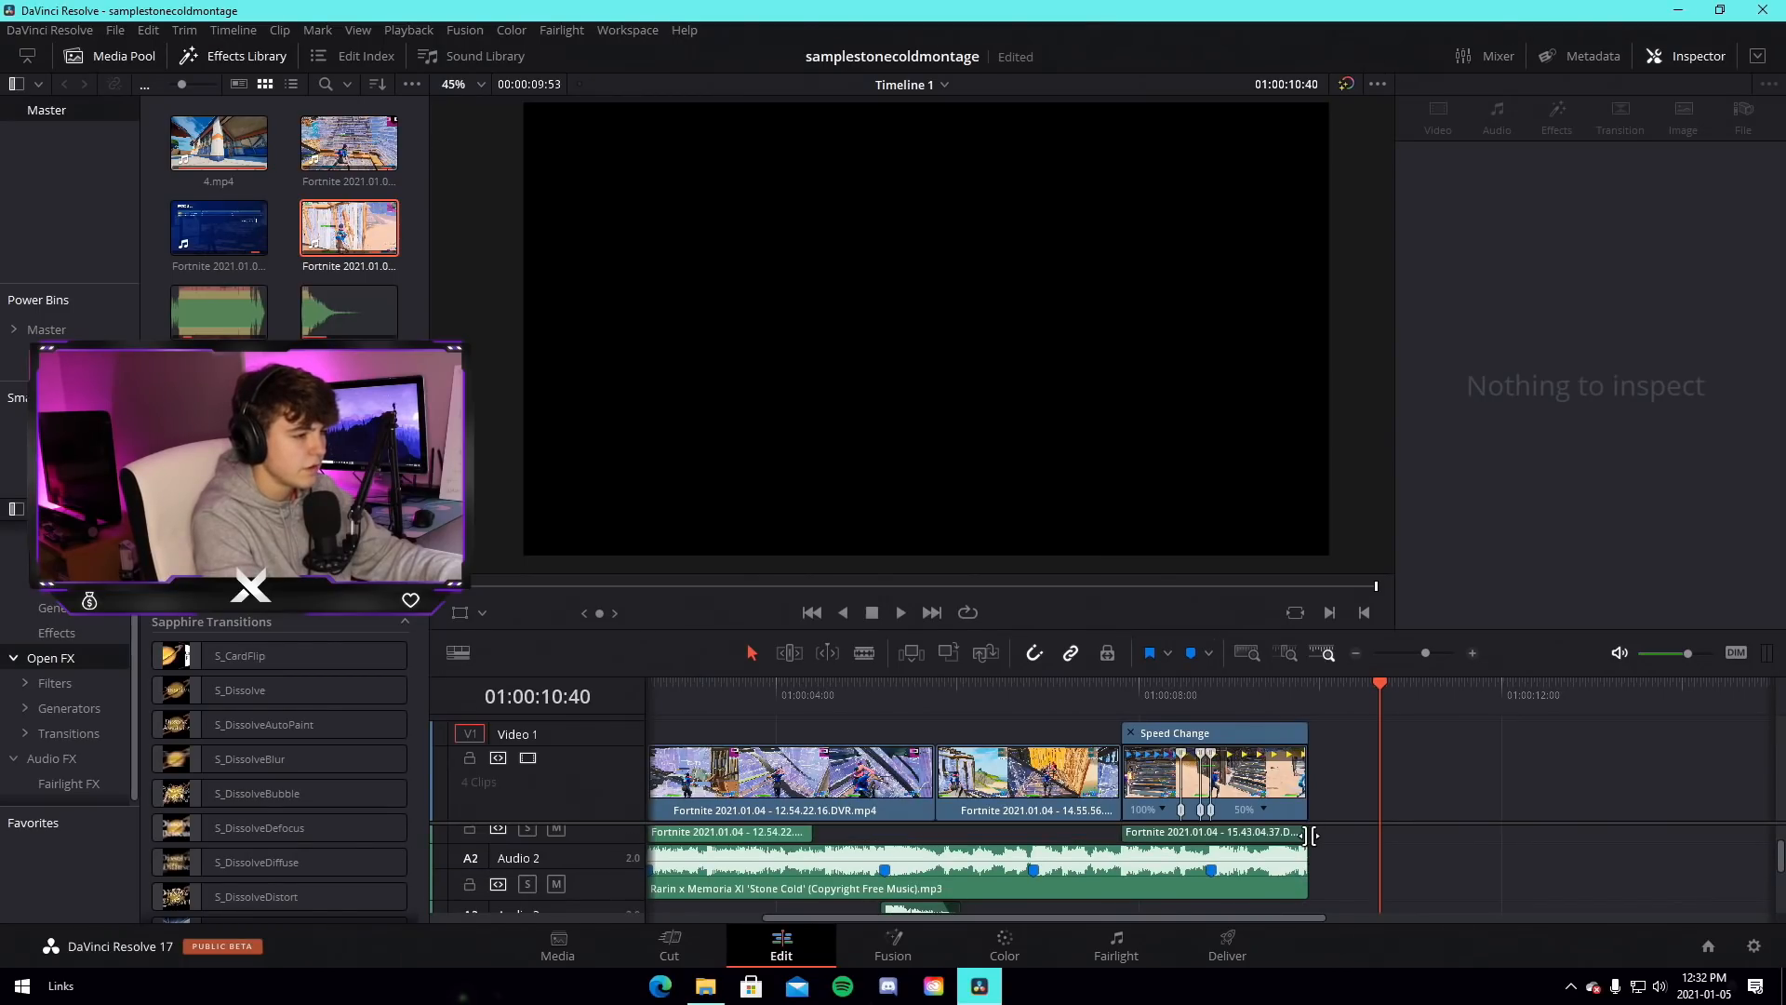
scroll(1307, 860, "up", 2)
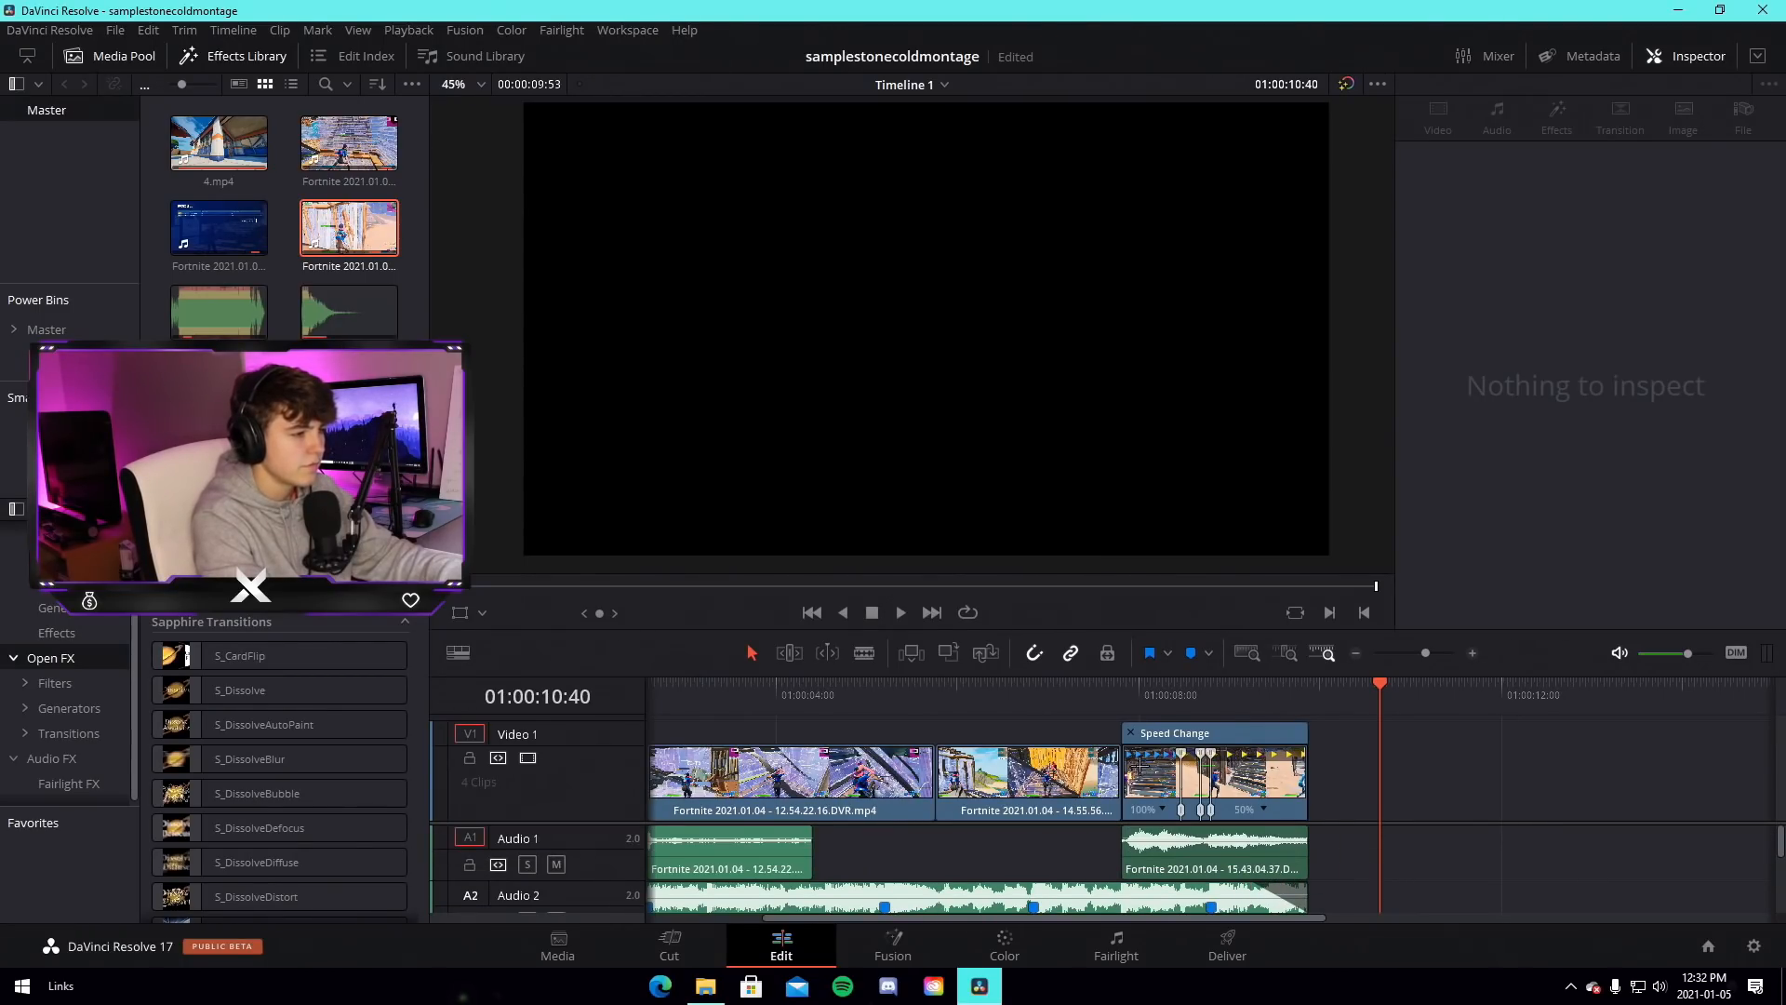
left_click(1130, 734)
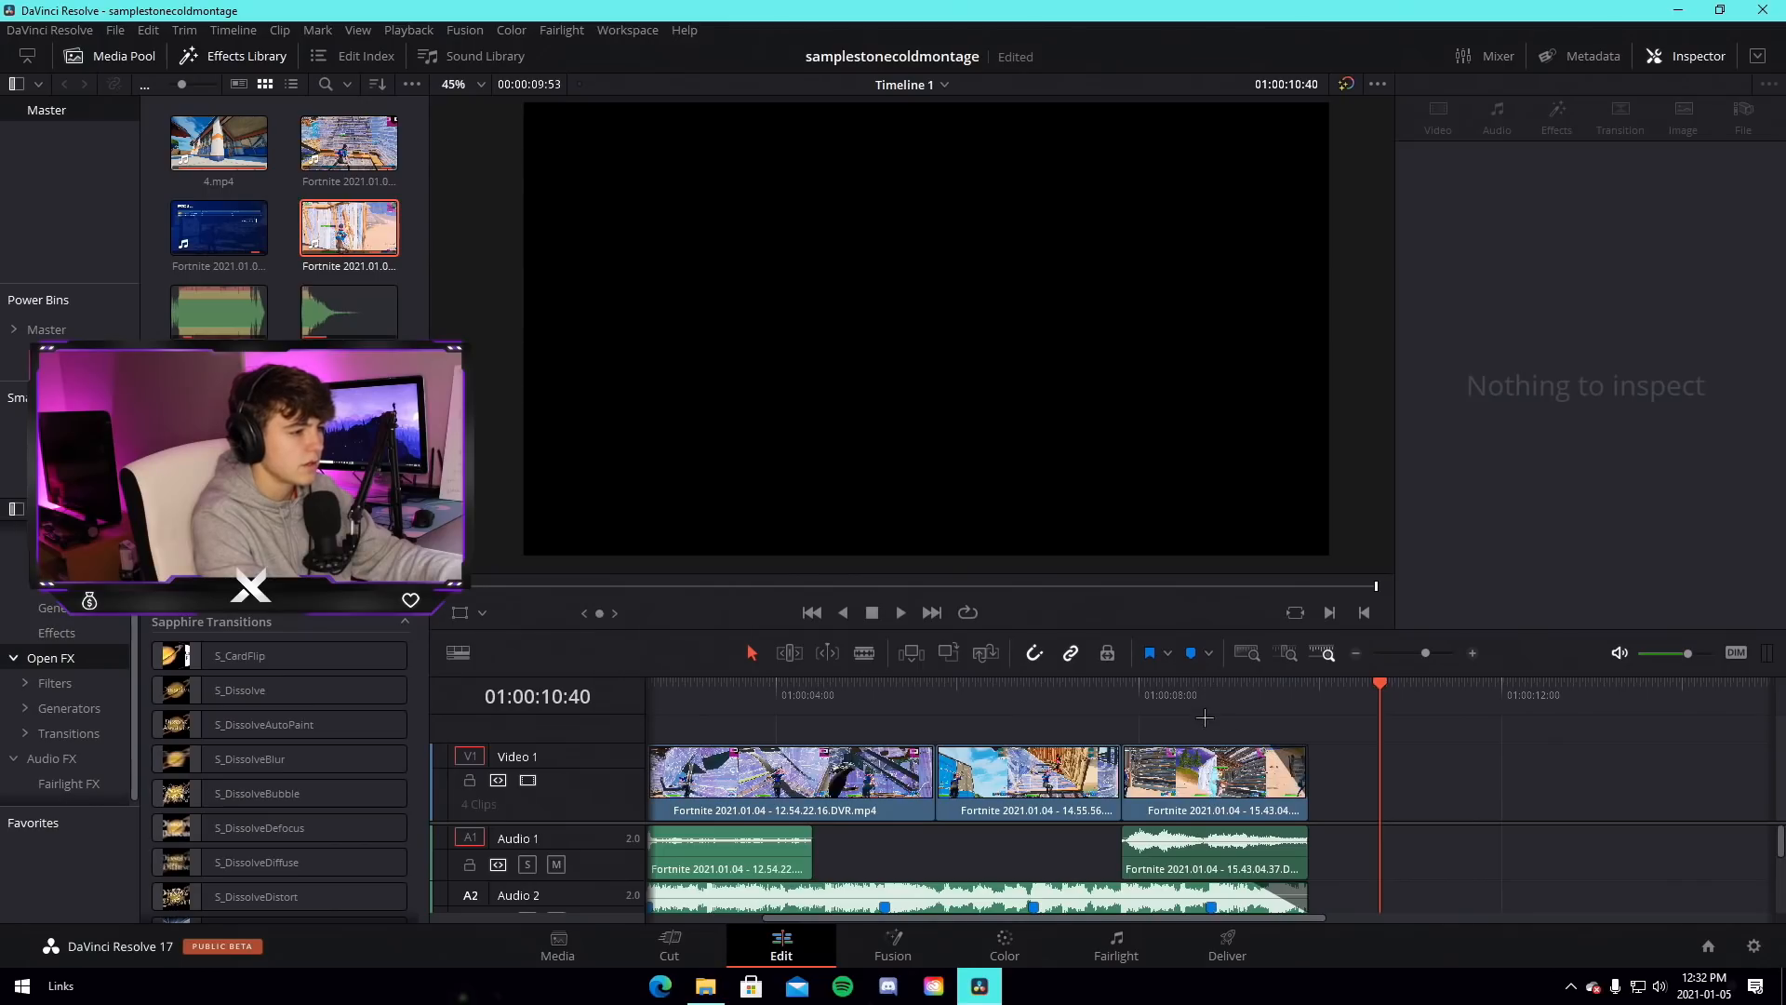
left_click(1124, 700)
key("space")
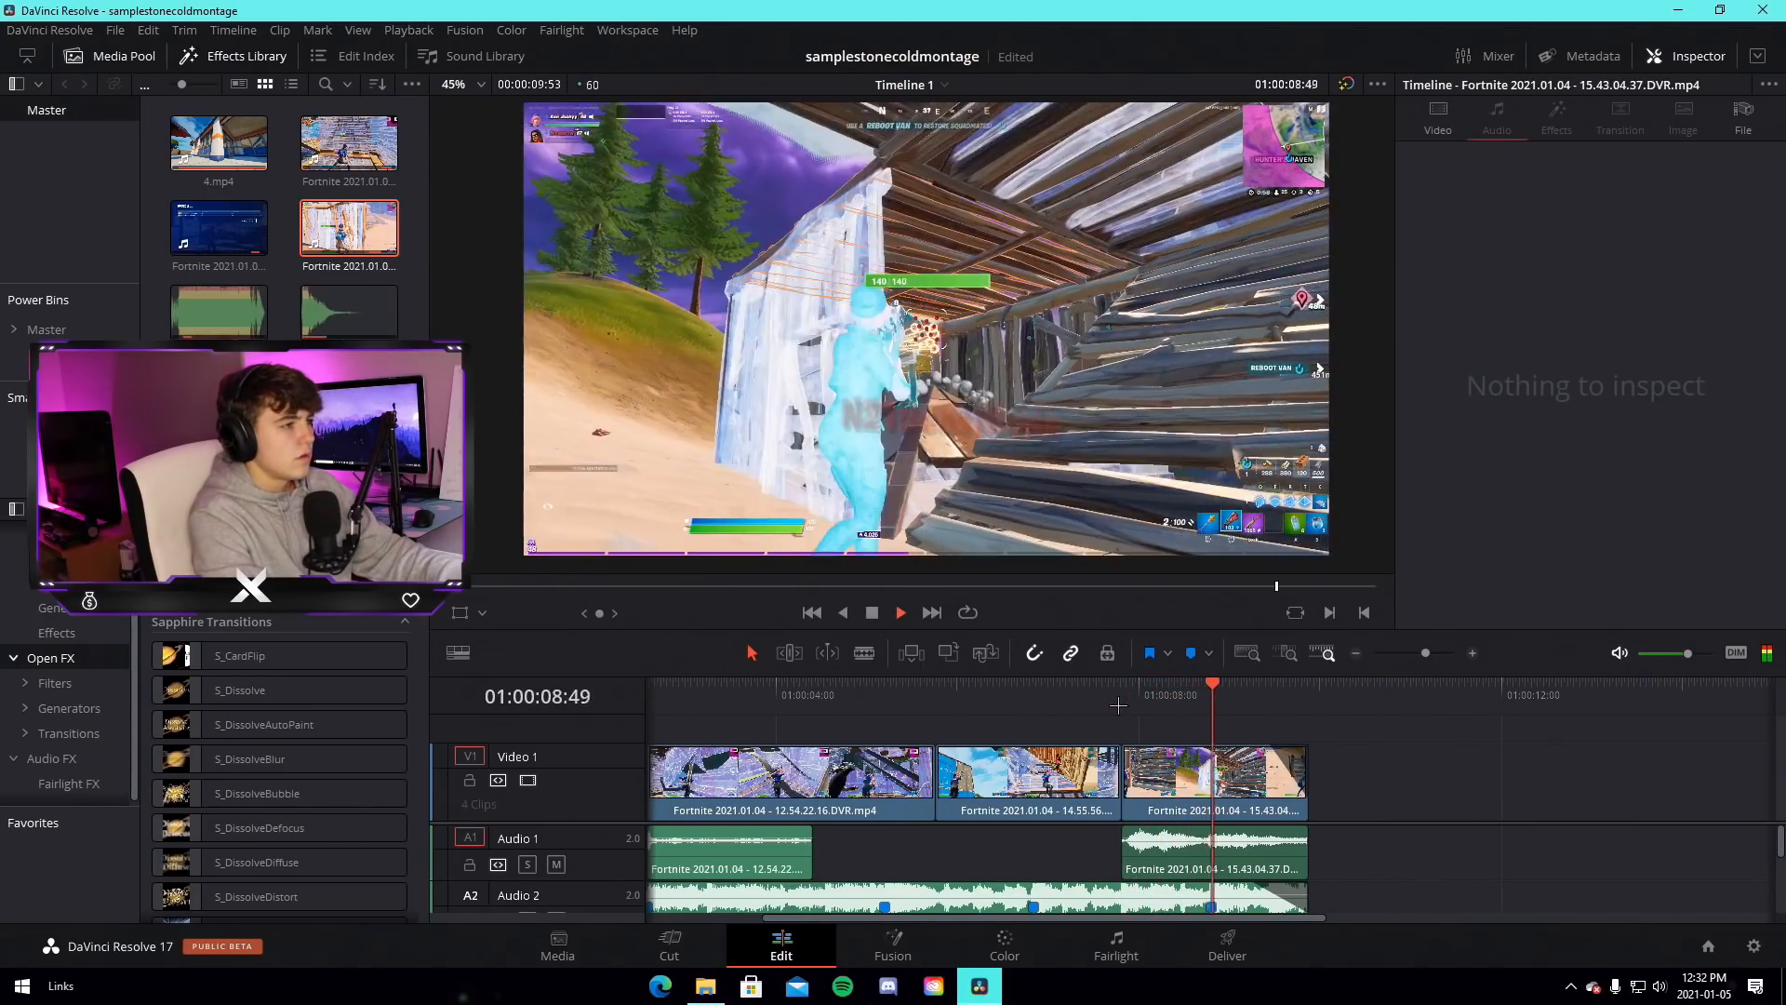
Save the project and return the playhead to the start of the timeline at 01:00:00:00
left_click_drag(1426, 653, 1414, 660)
key("ctrl+s")
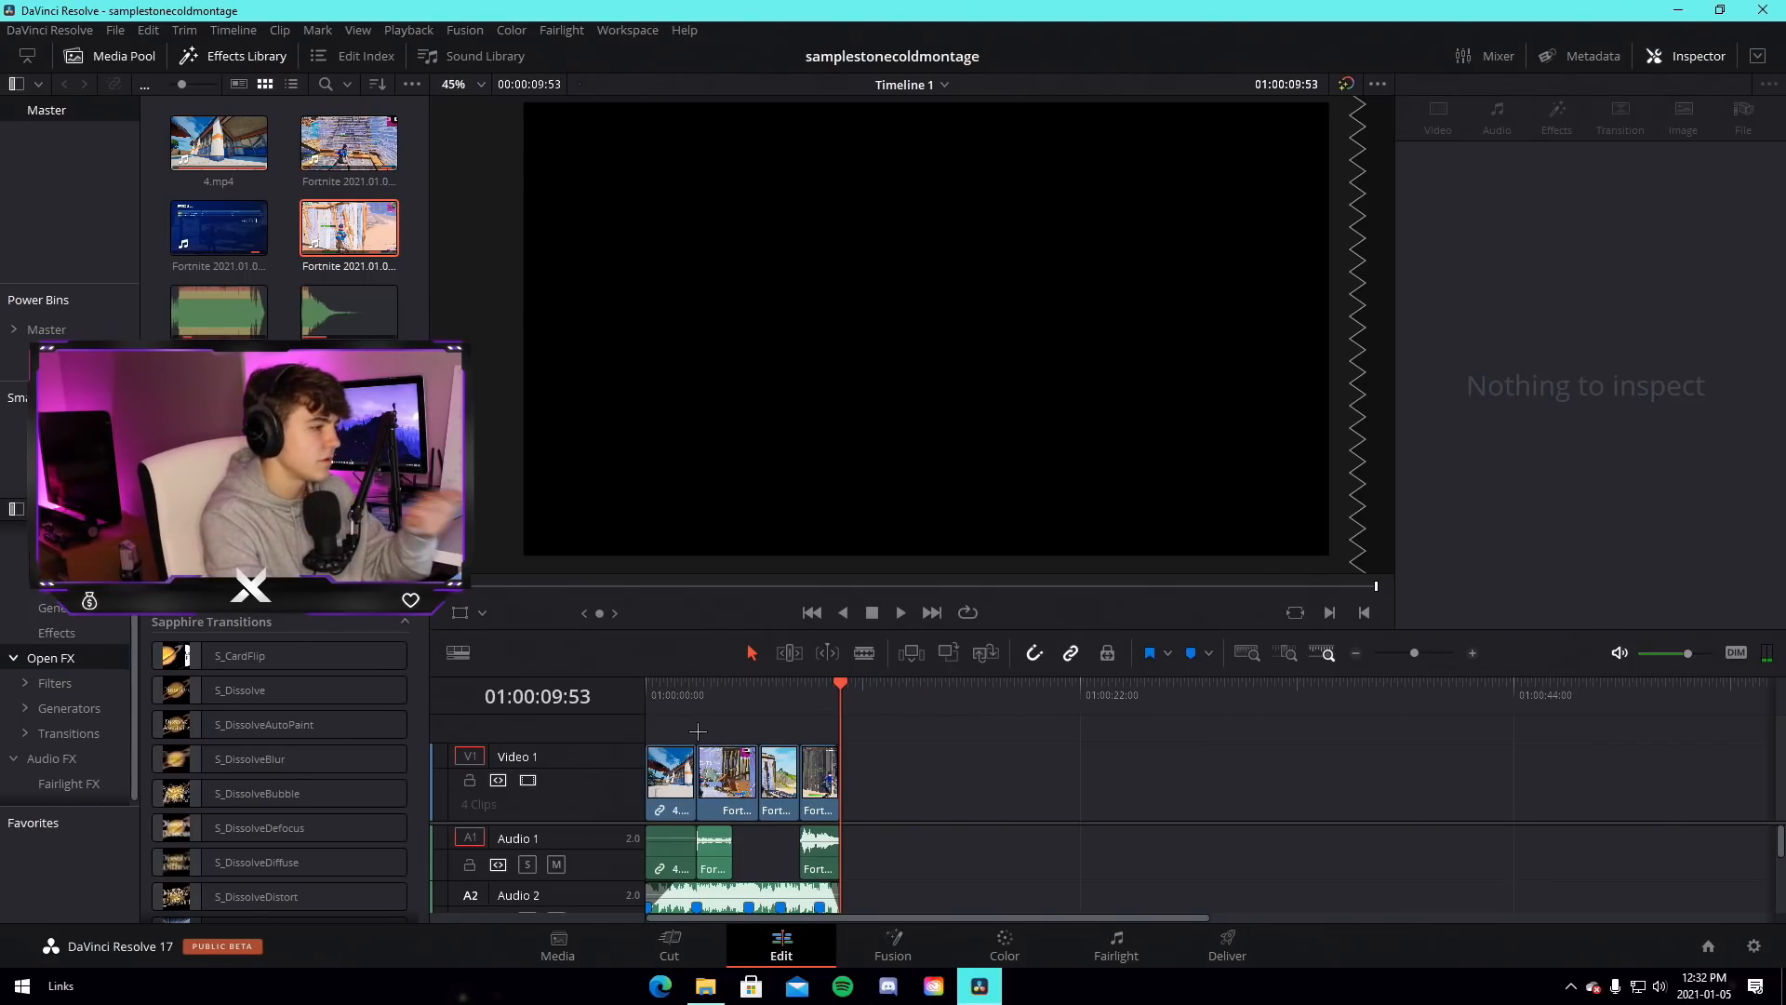
key("Home")
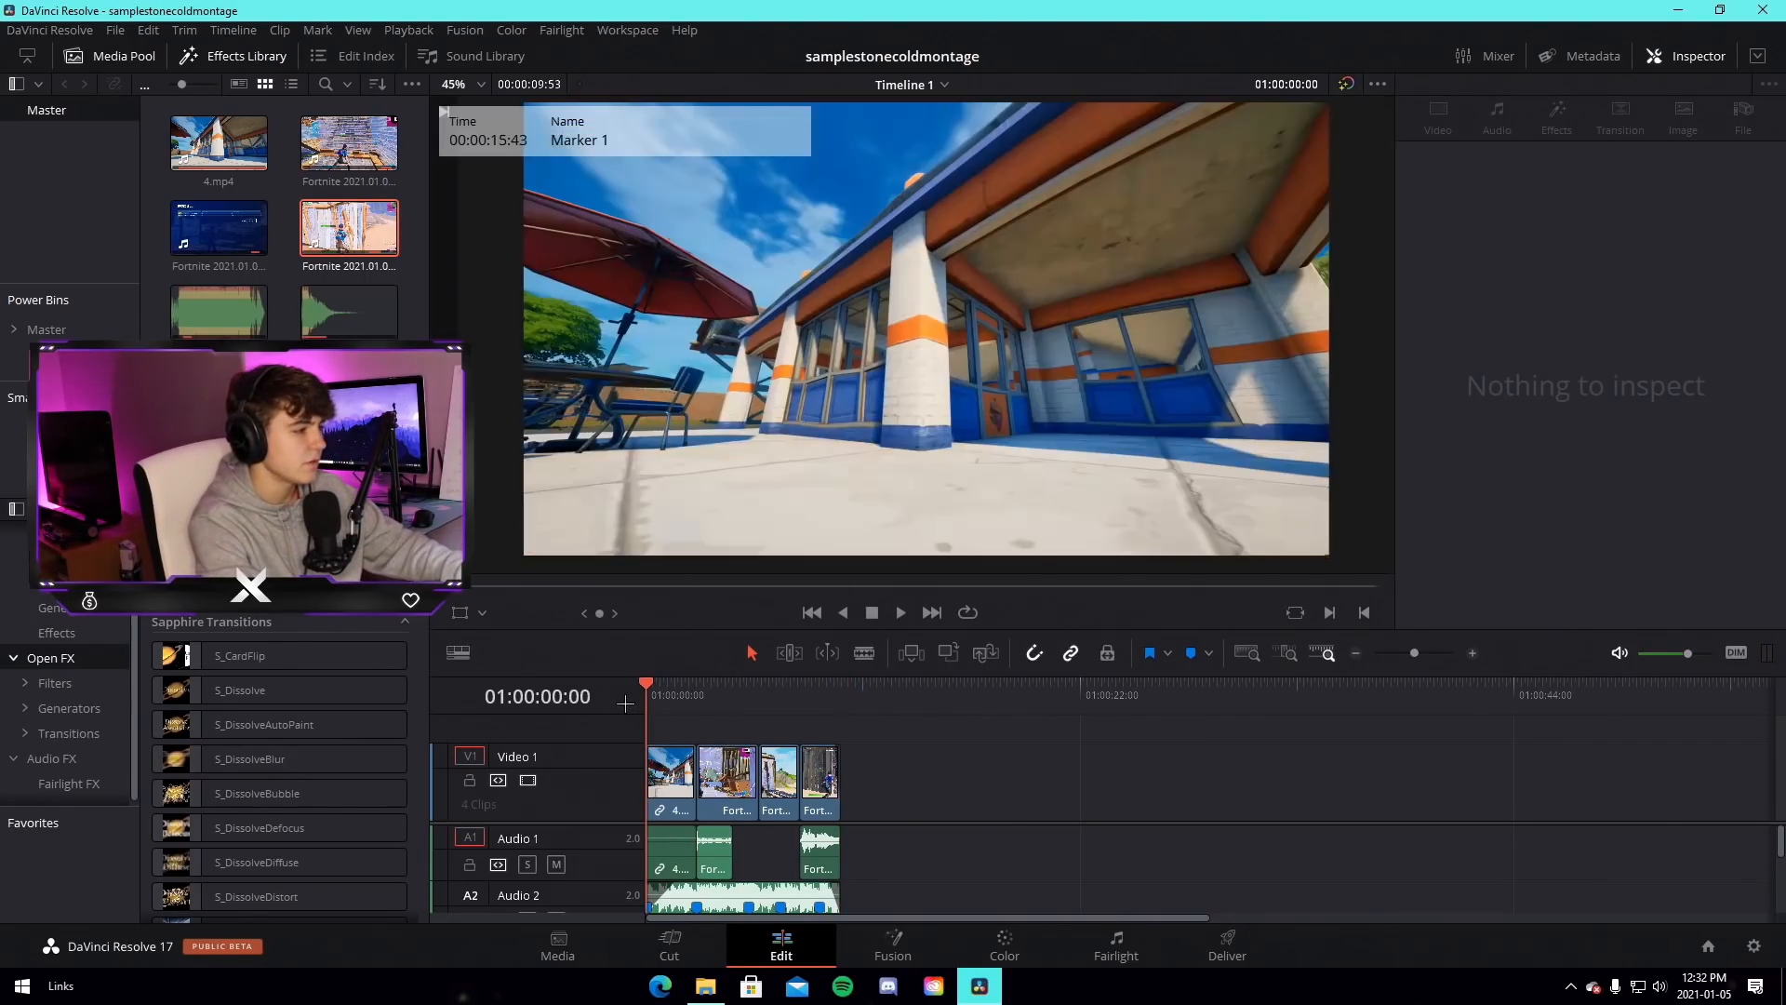
left_click_drag(1414, 653, 1422, 656)
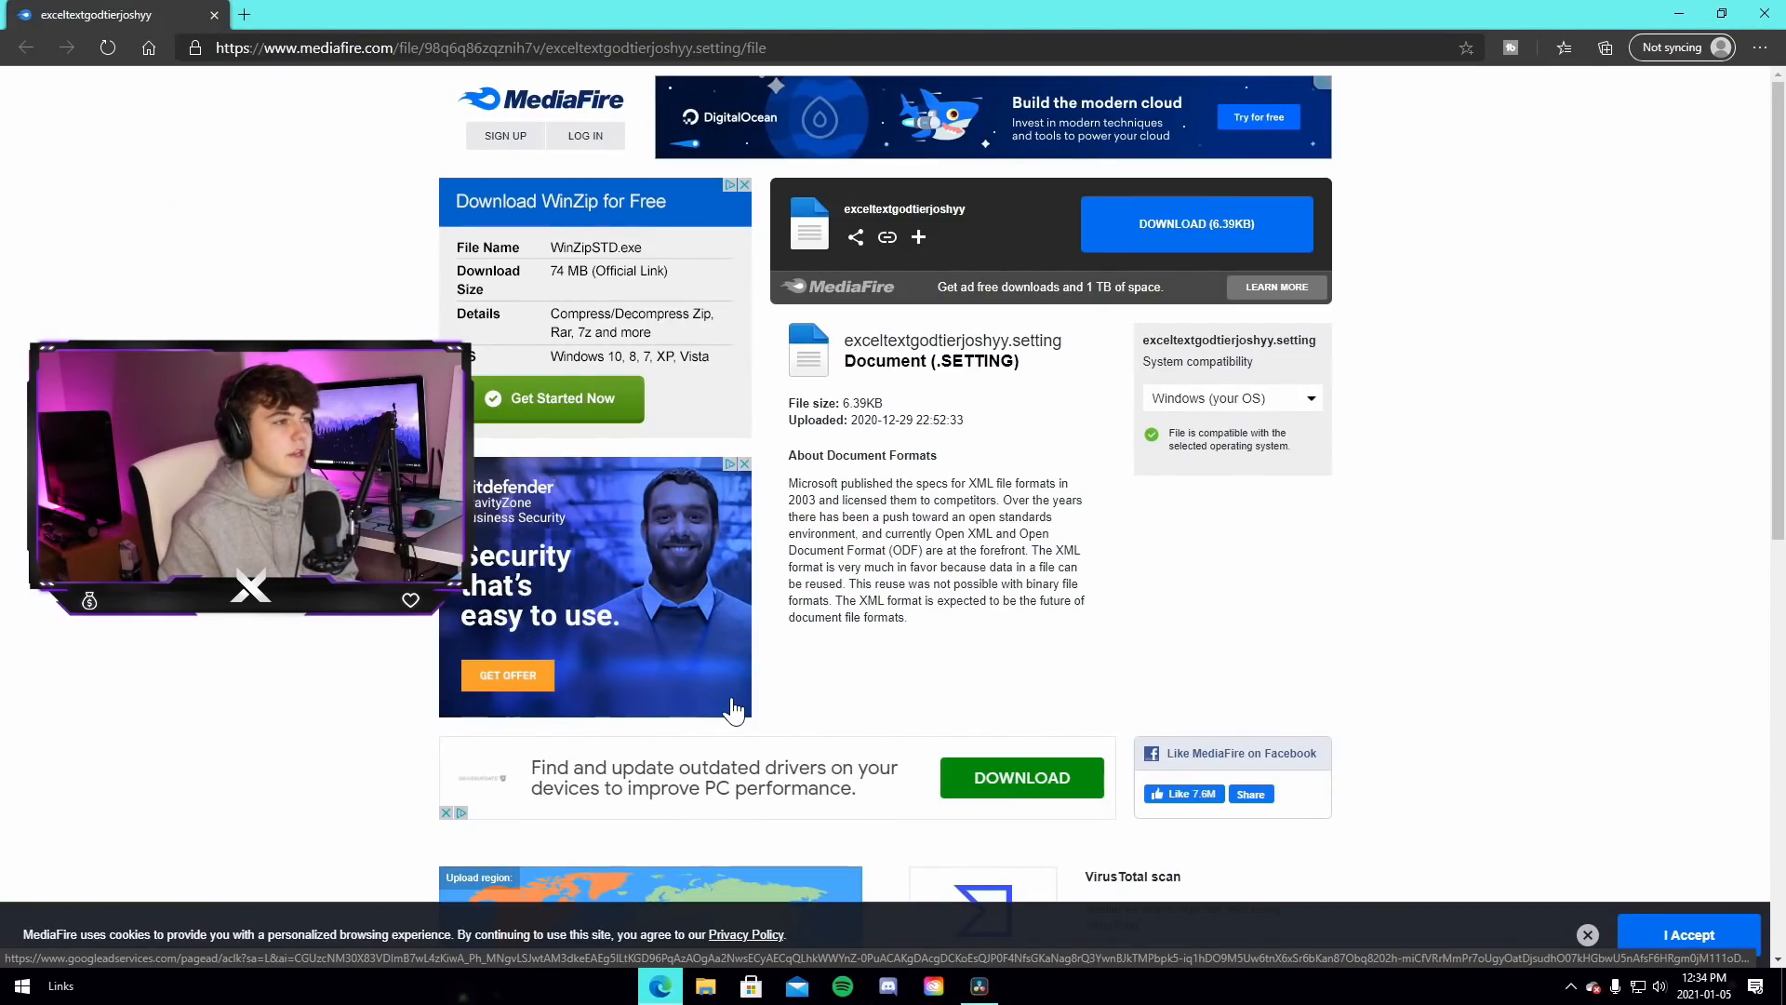
In Microsoft Edge, download exceltextgodtierjoshyy.setting from MediaFire into the Montage Music folder and close the advertising pop-up without its download
left_click(1131, 228)
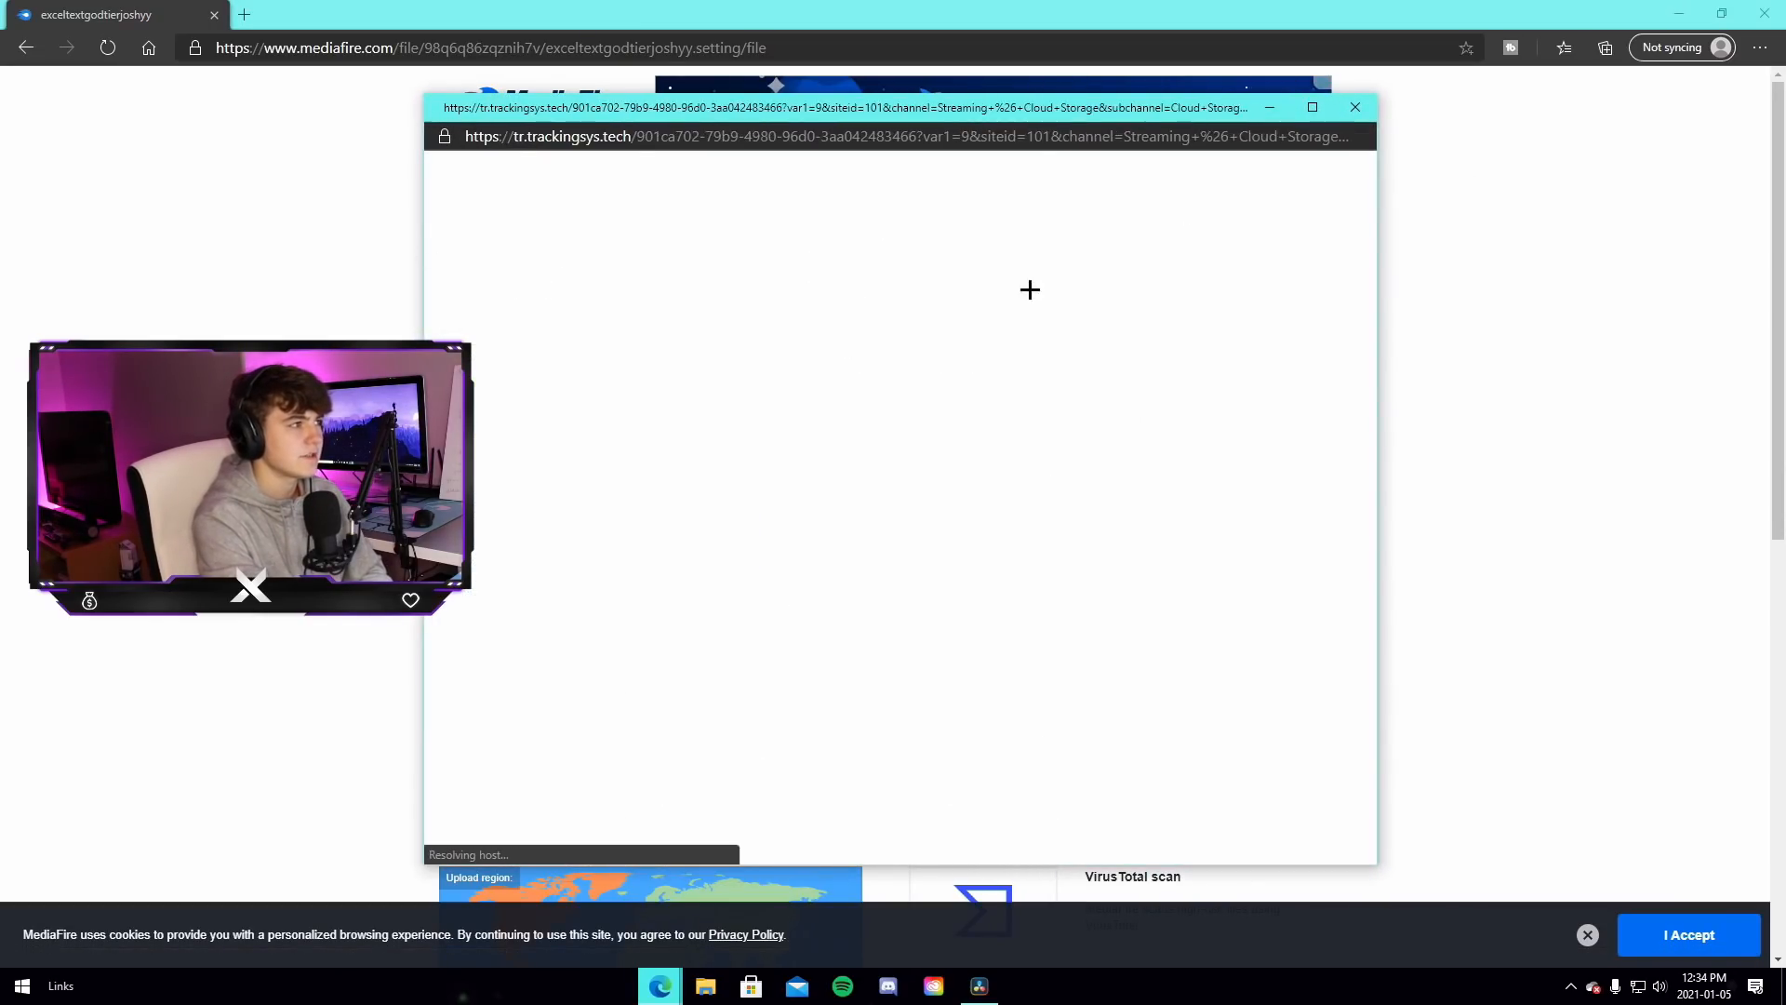
left_click(298, 938)
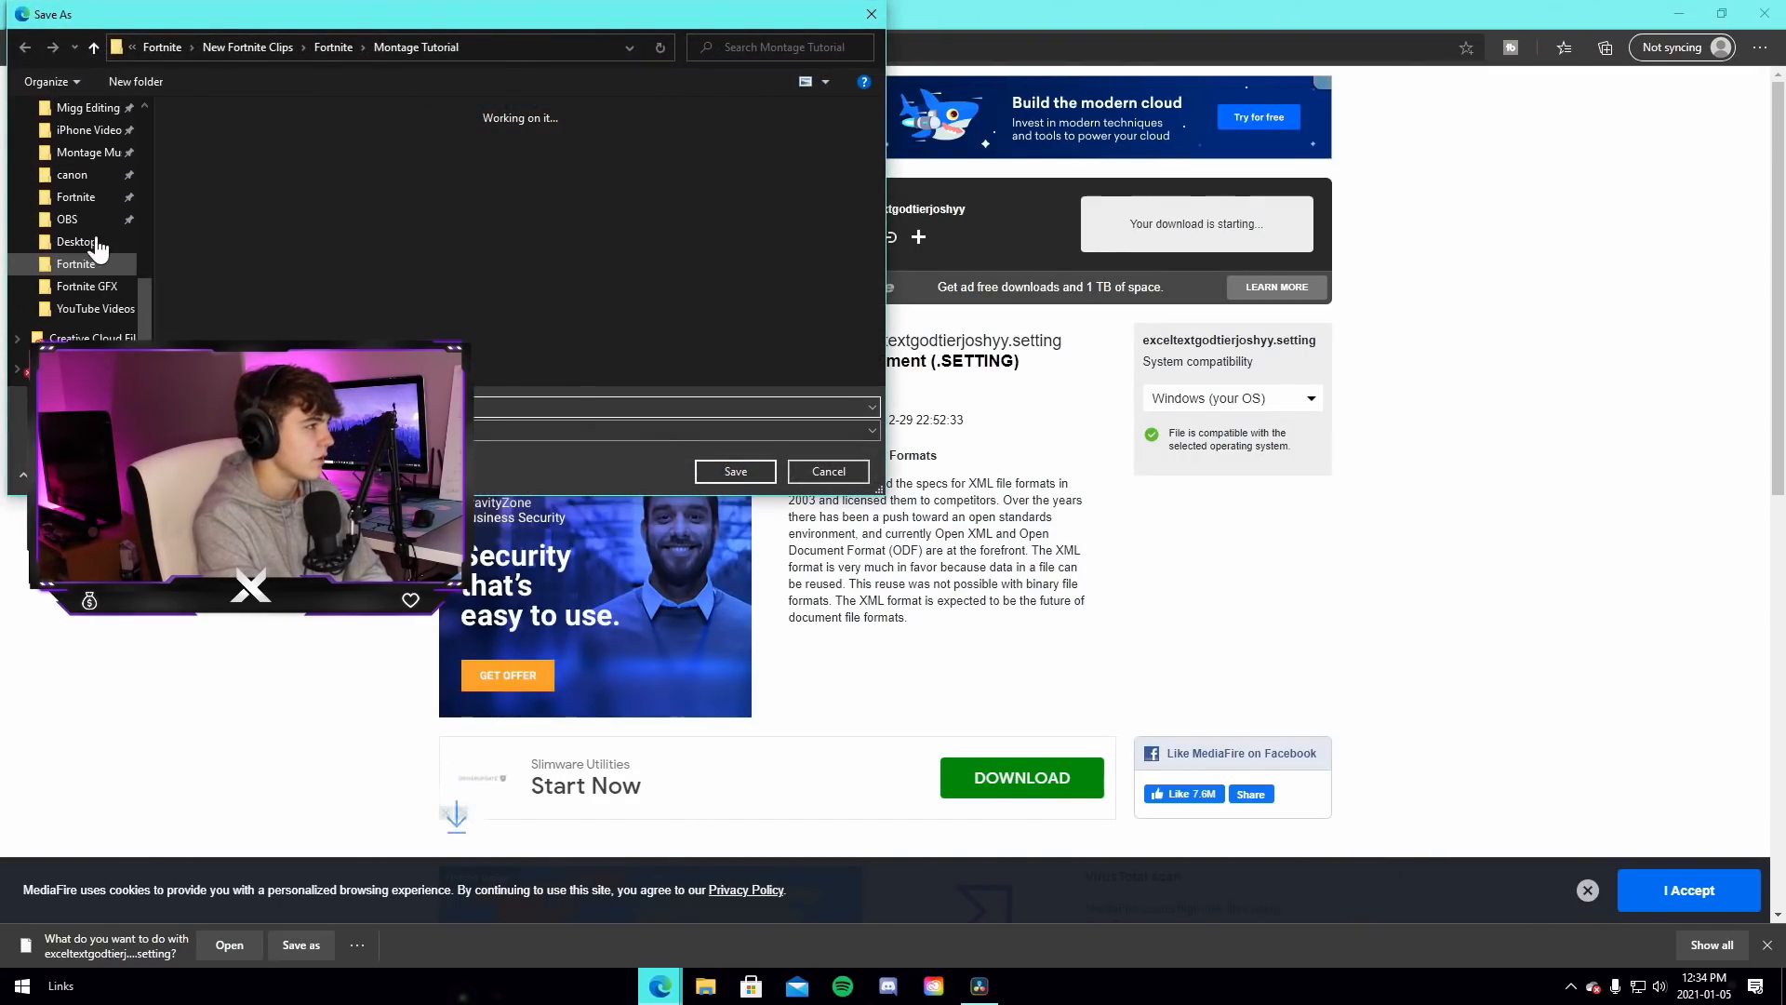
left_click(89, 196)
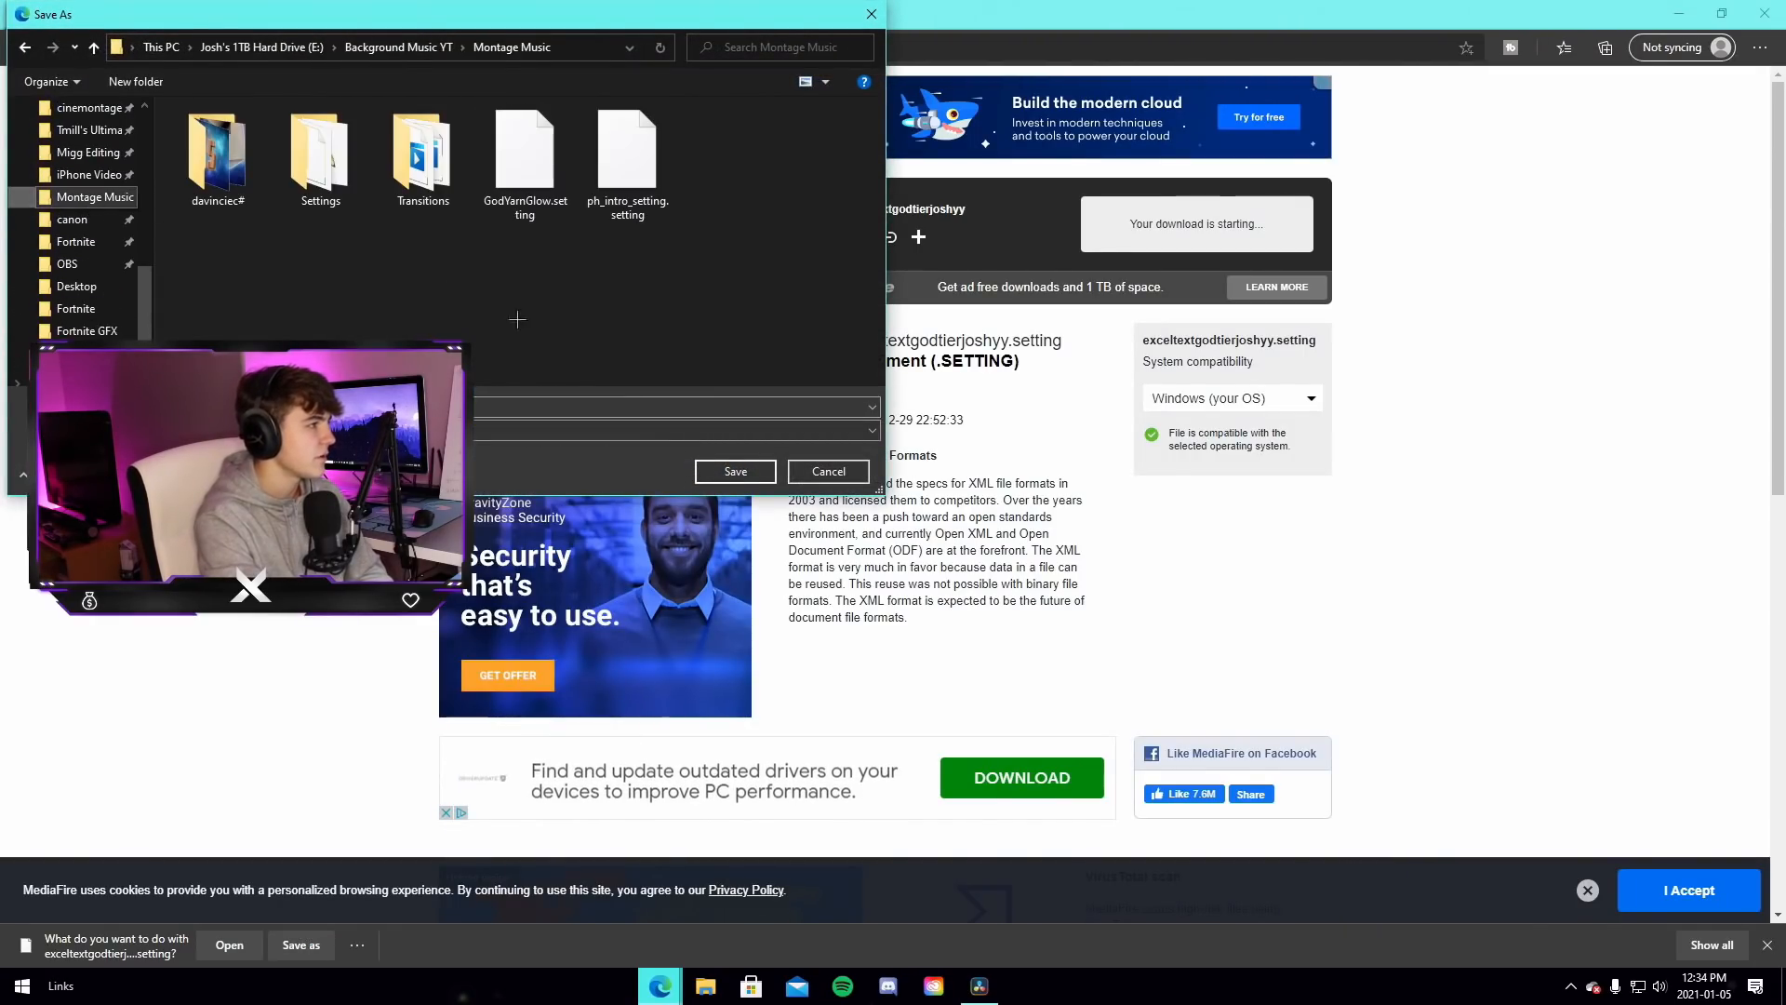
left_click(734, 471)
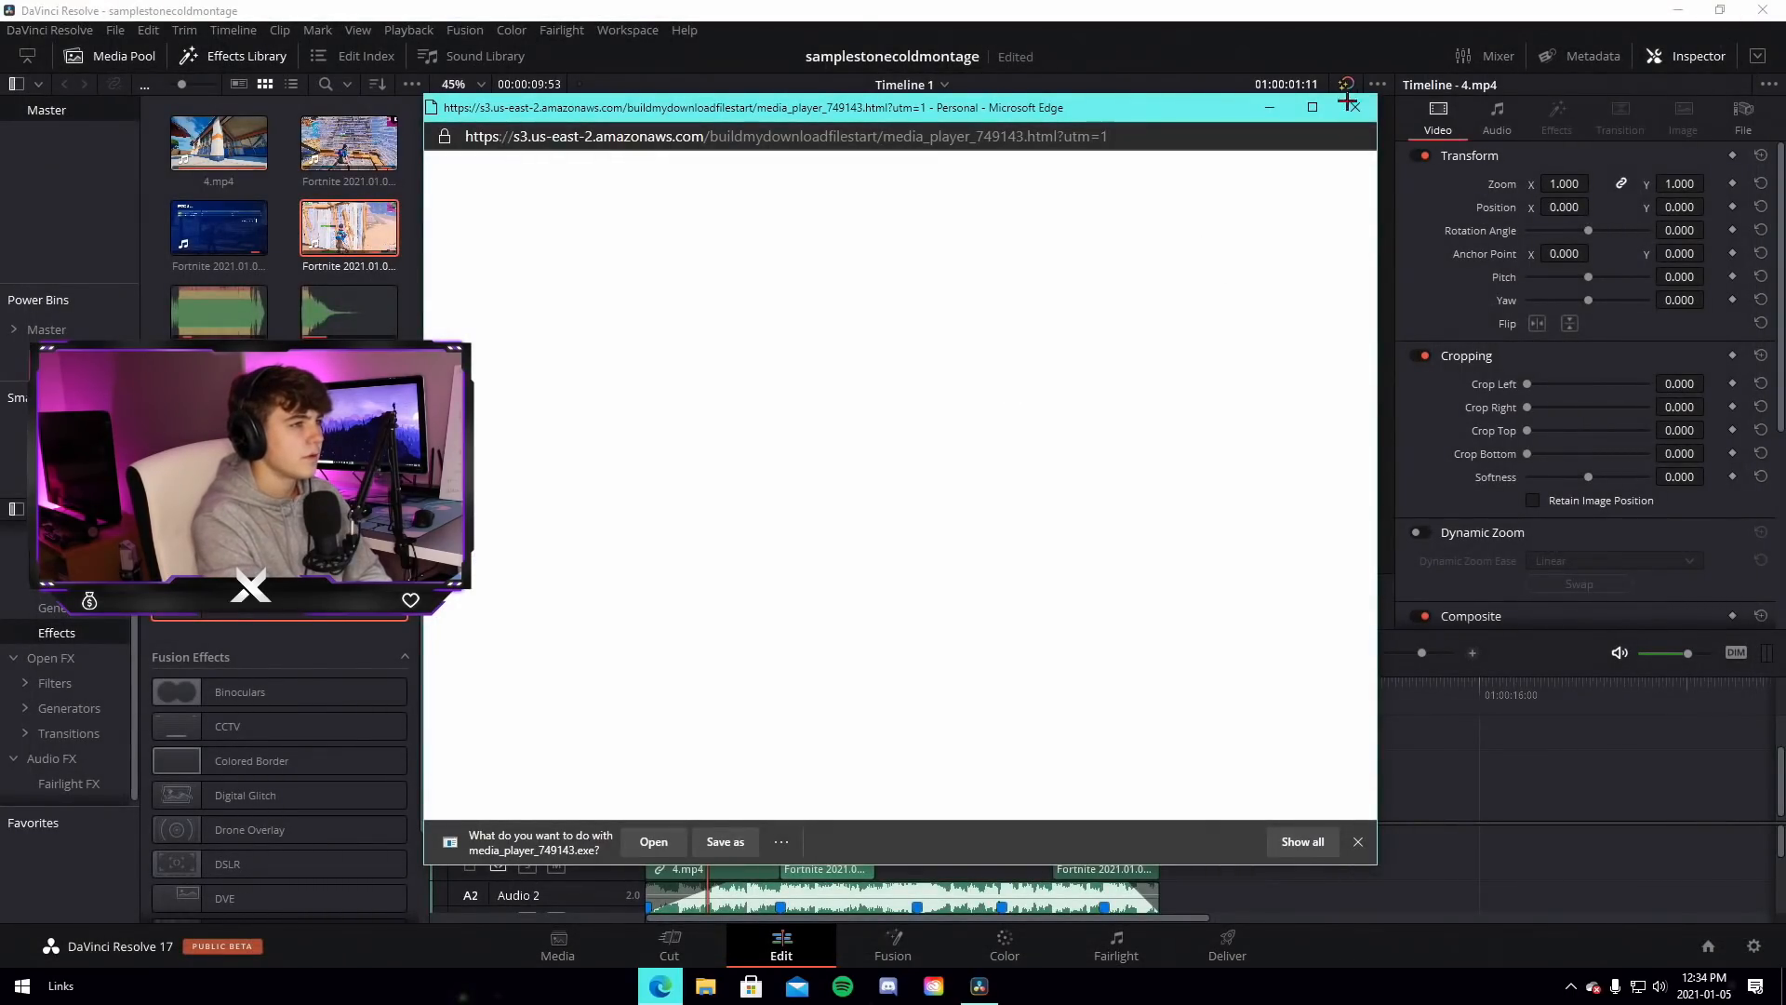
left_click(1352, 105)
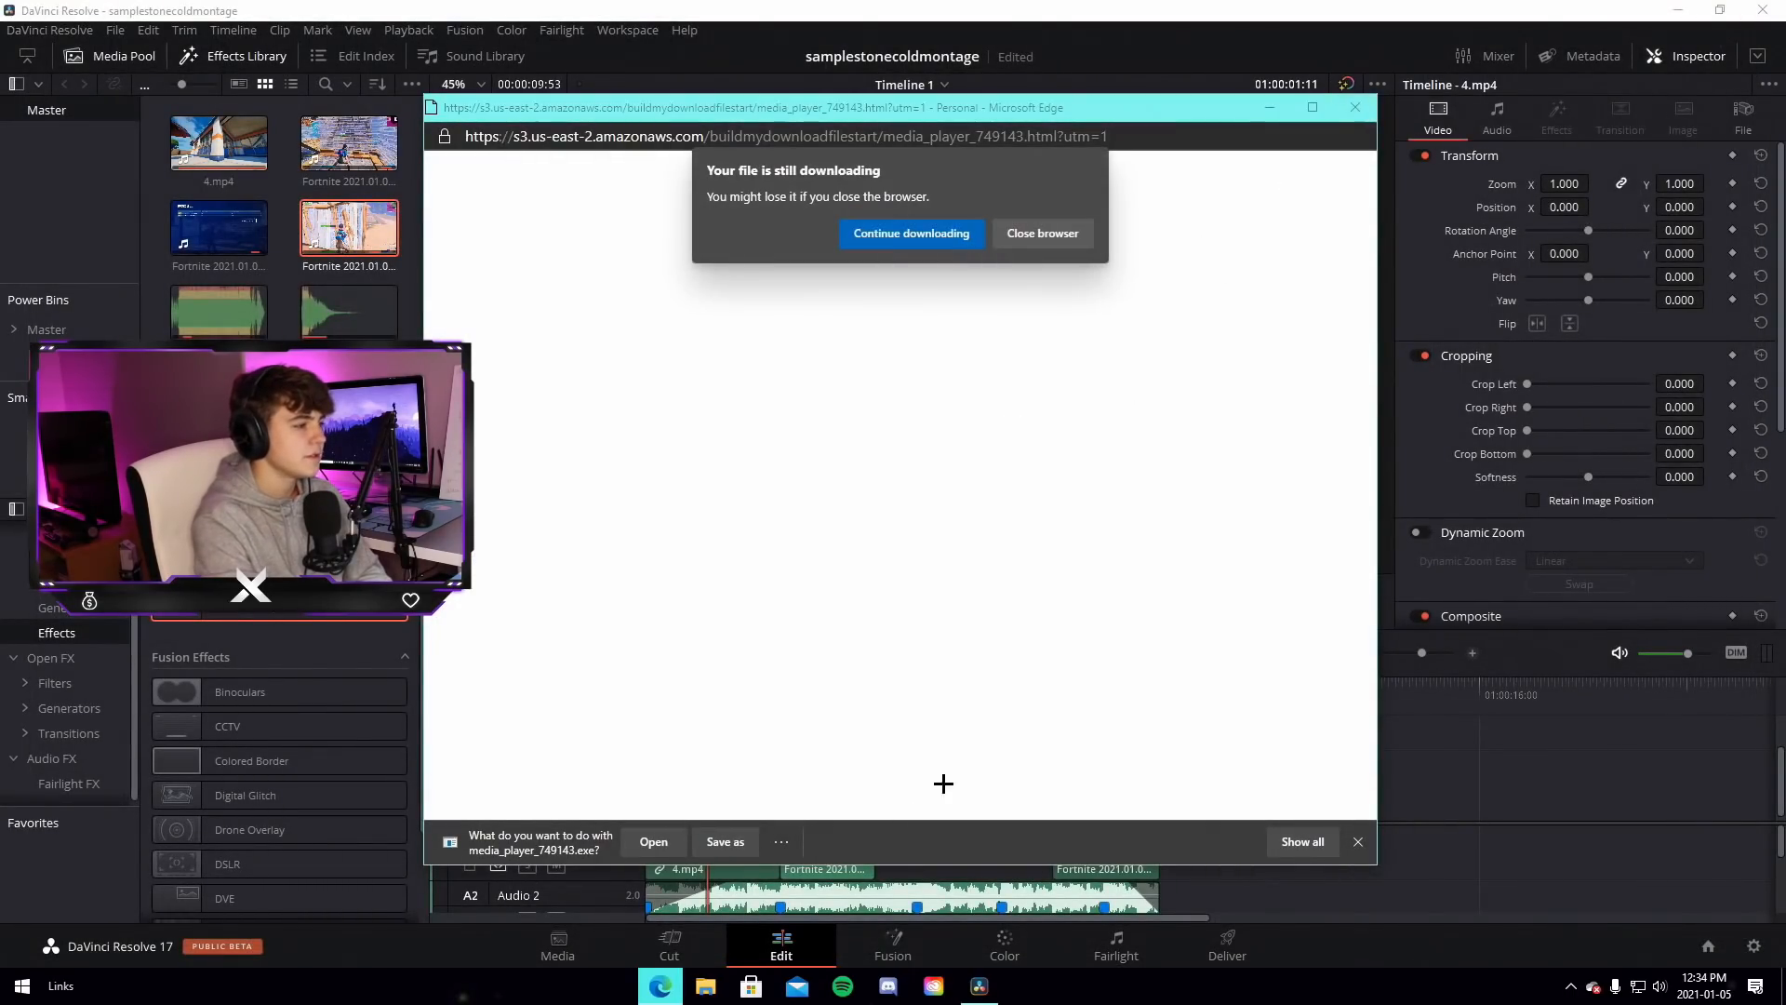
left_click(1041, 234)
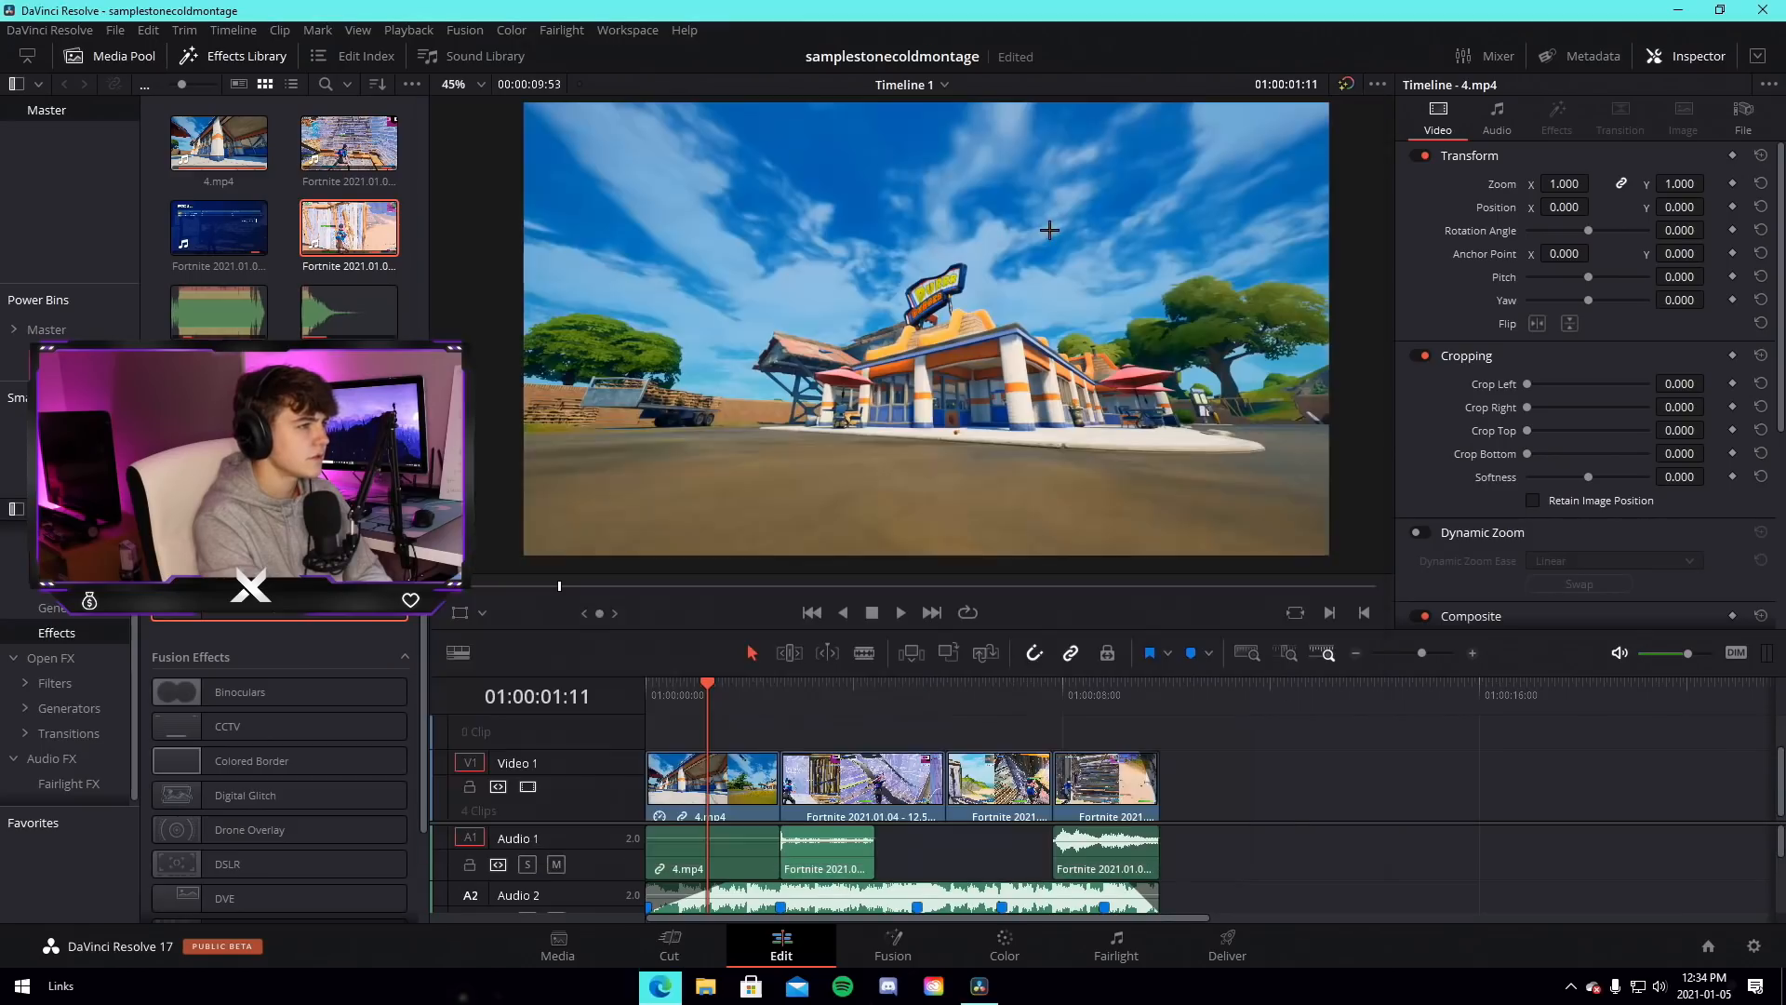
Add a Fusion Composition on a track above the opening 4.mp4 clip and trim it to that clip's length
left_click(709, 694)
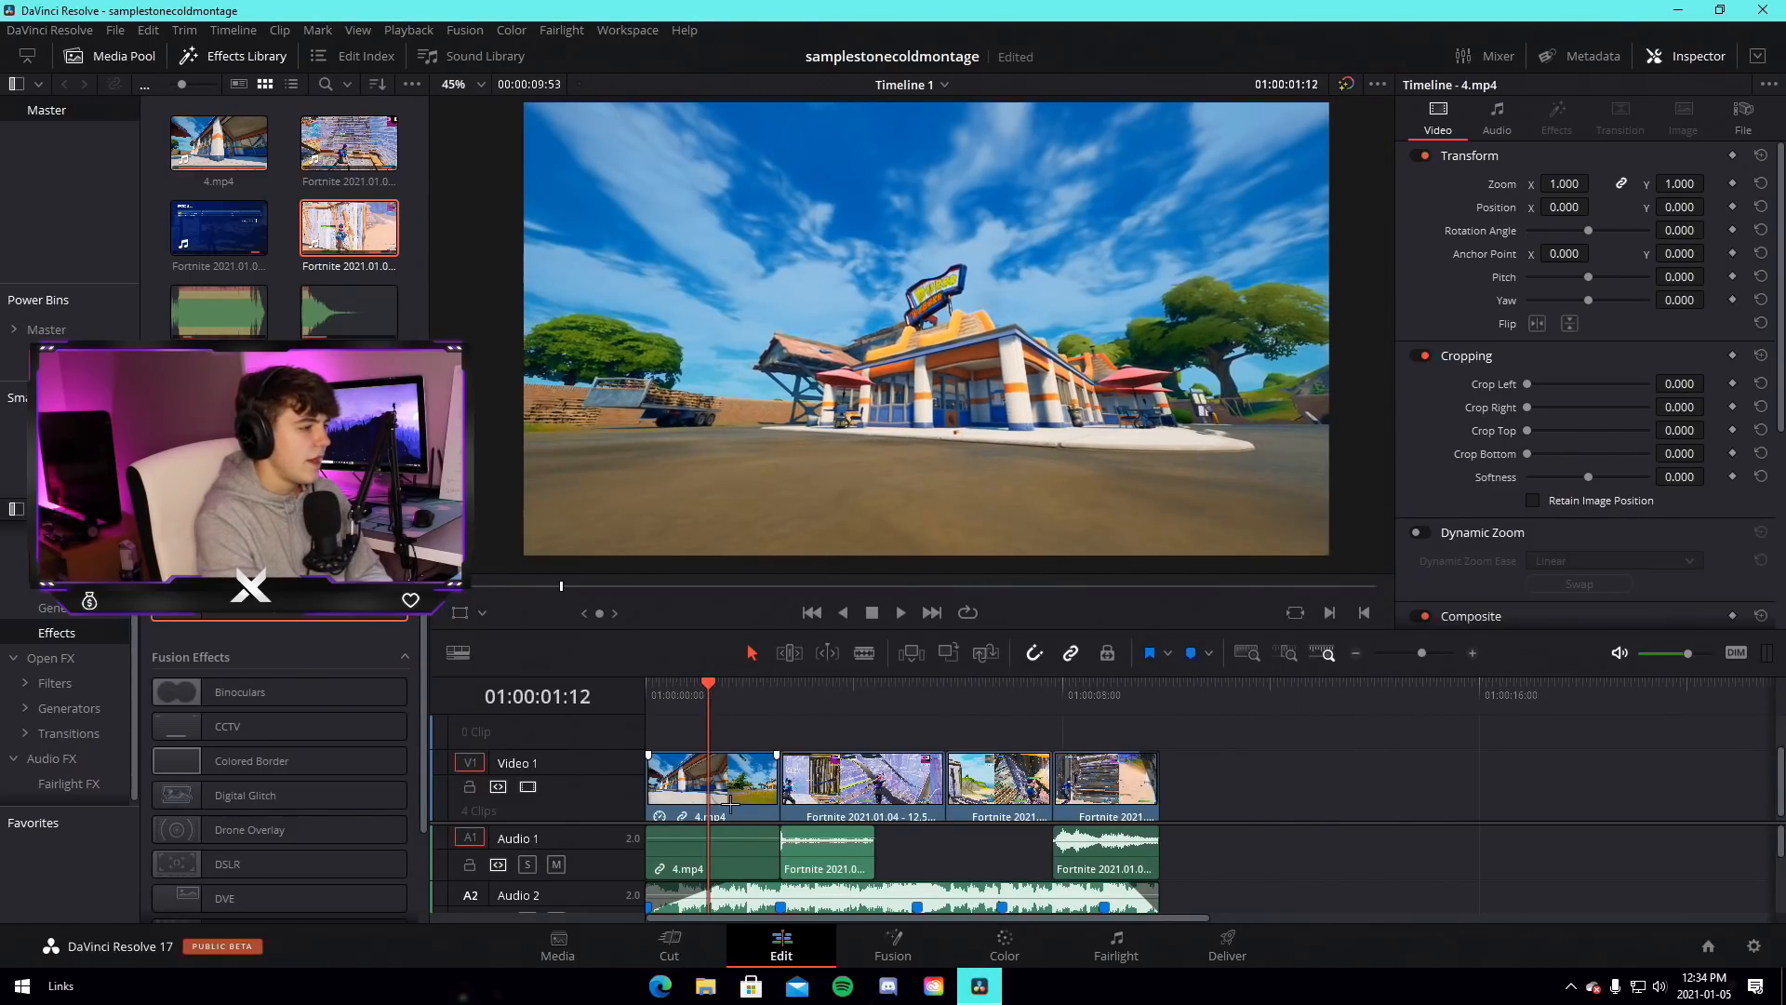
left_click_drag(349, 632, 647, 741)
left_click_drag(896, 728, 778, 727)
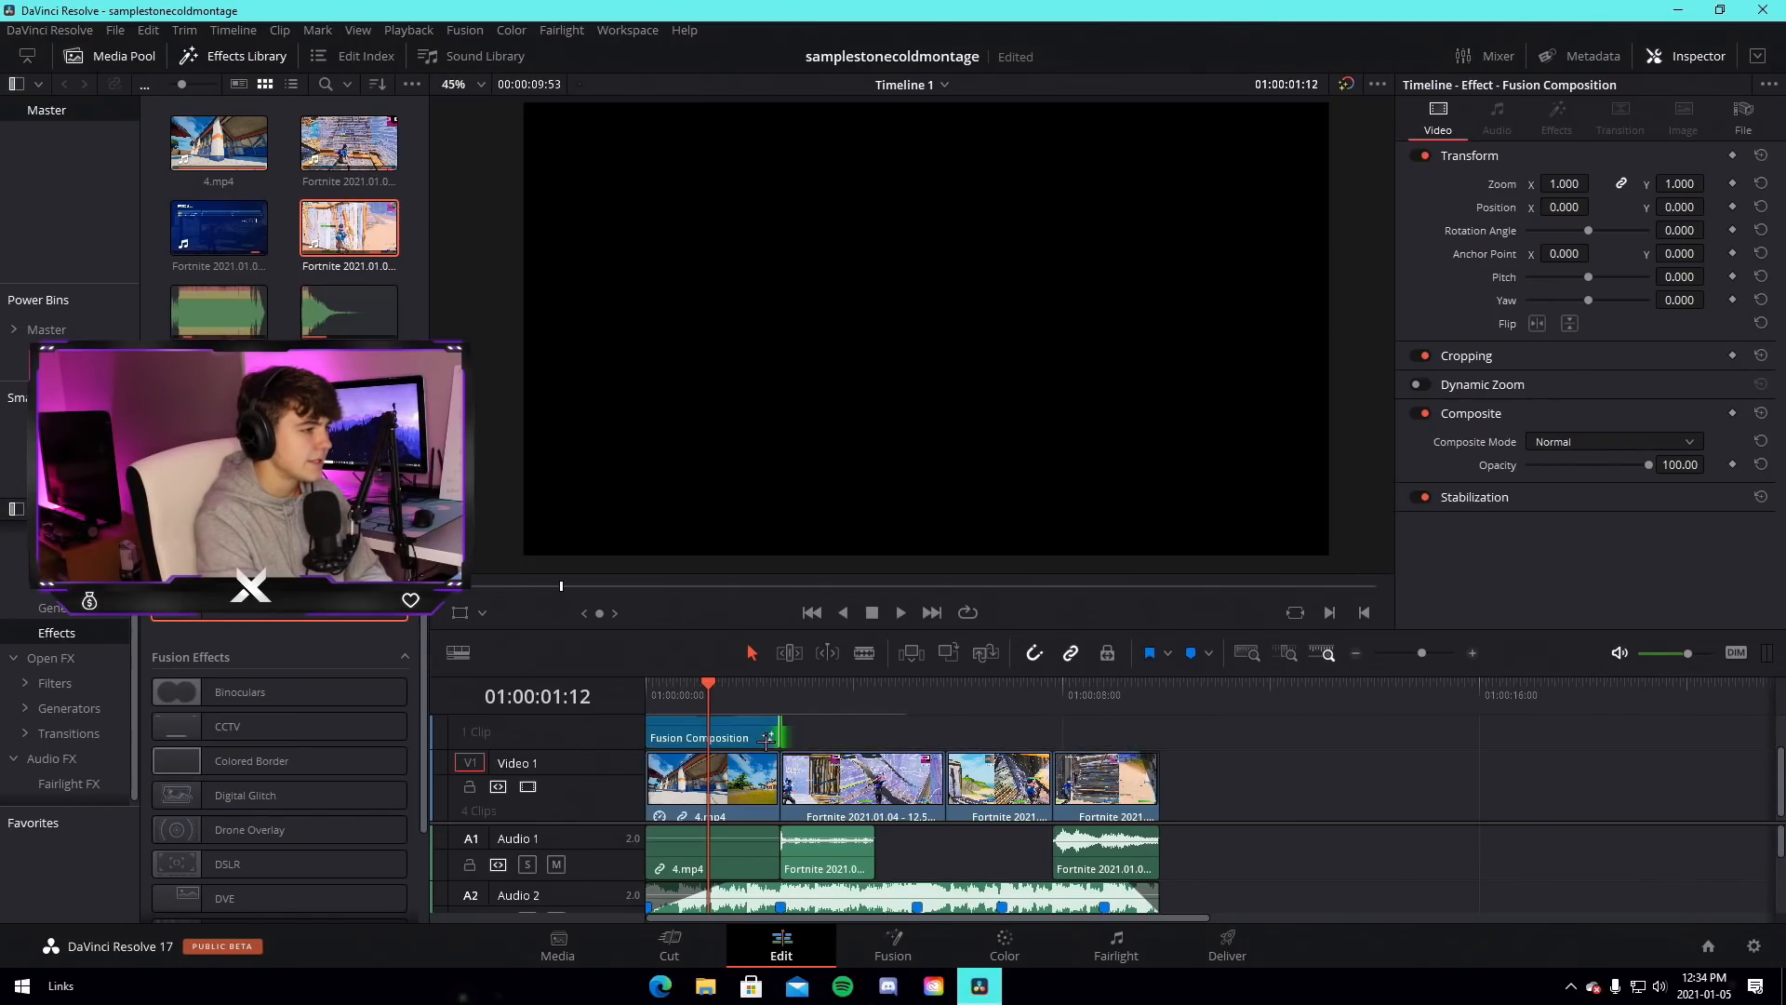
Open the Fusion Composition on the Fusion page and bring exceltextgodtierjoshyy (1).setting from File Explorer into its node graph
left_click(910, 954)
left_click(693, 993)
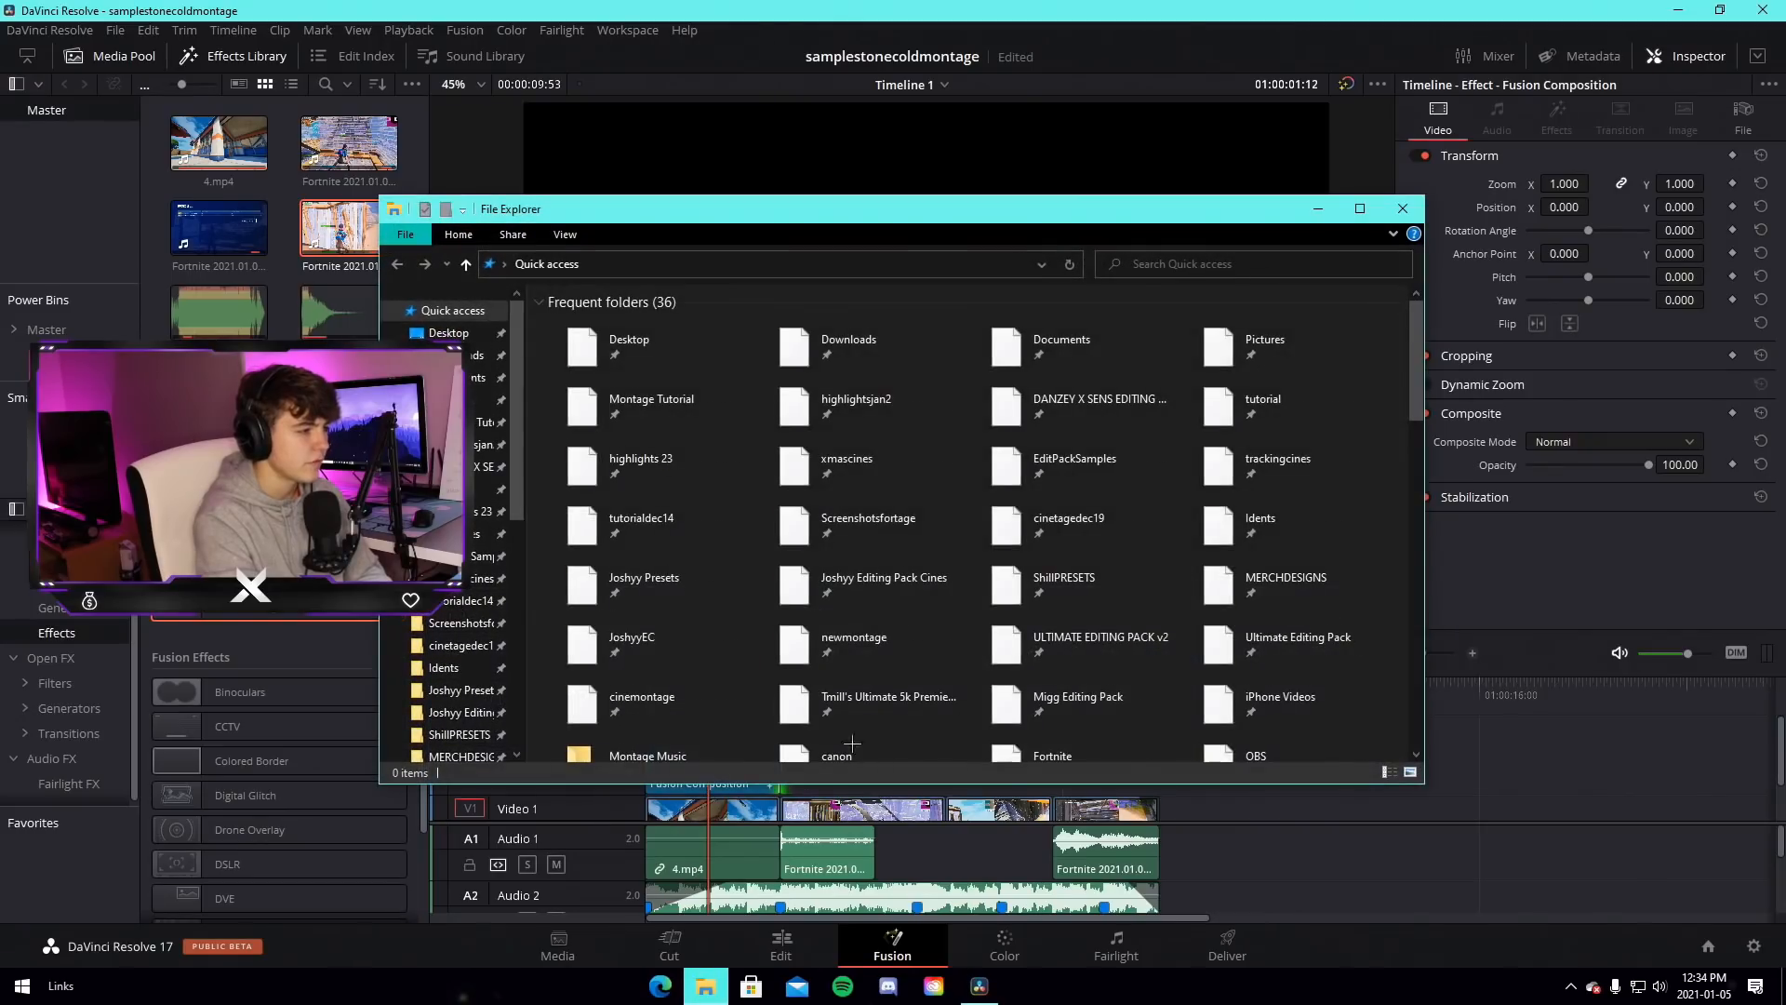
scroll(568, 360, "down", 5)
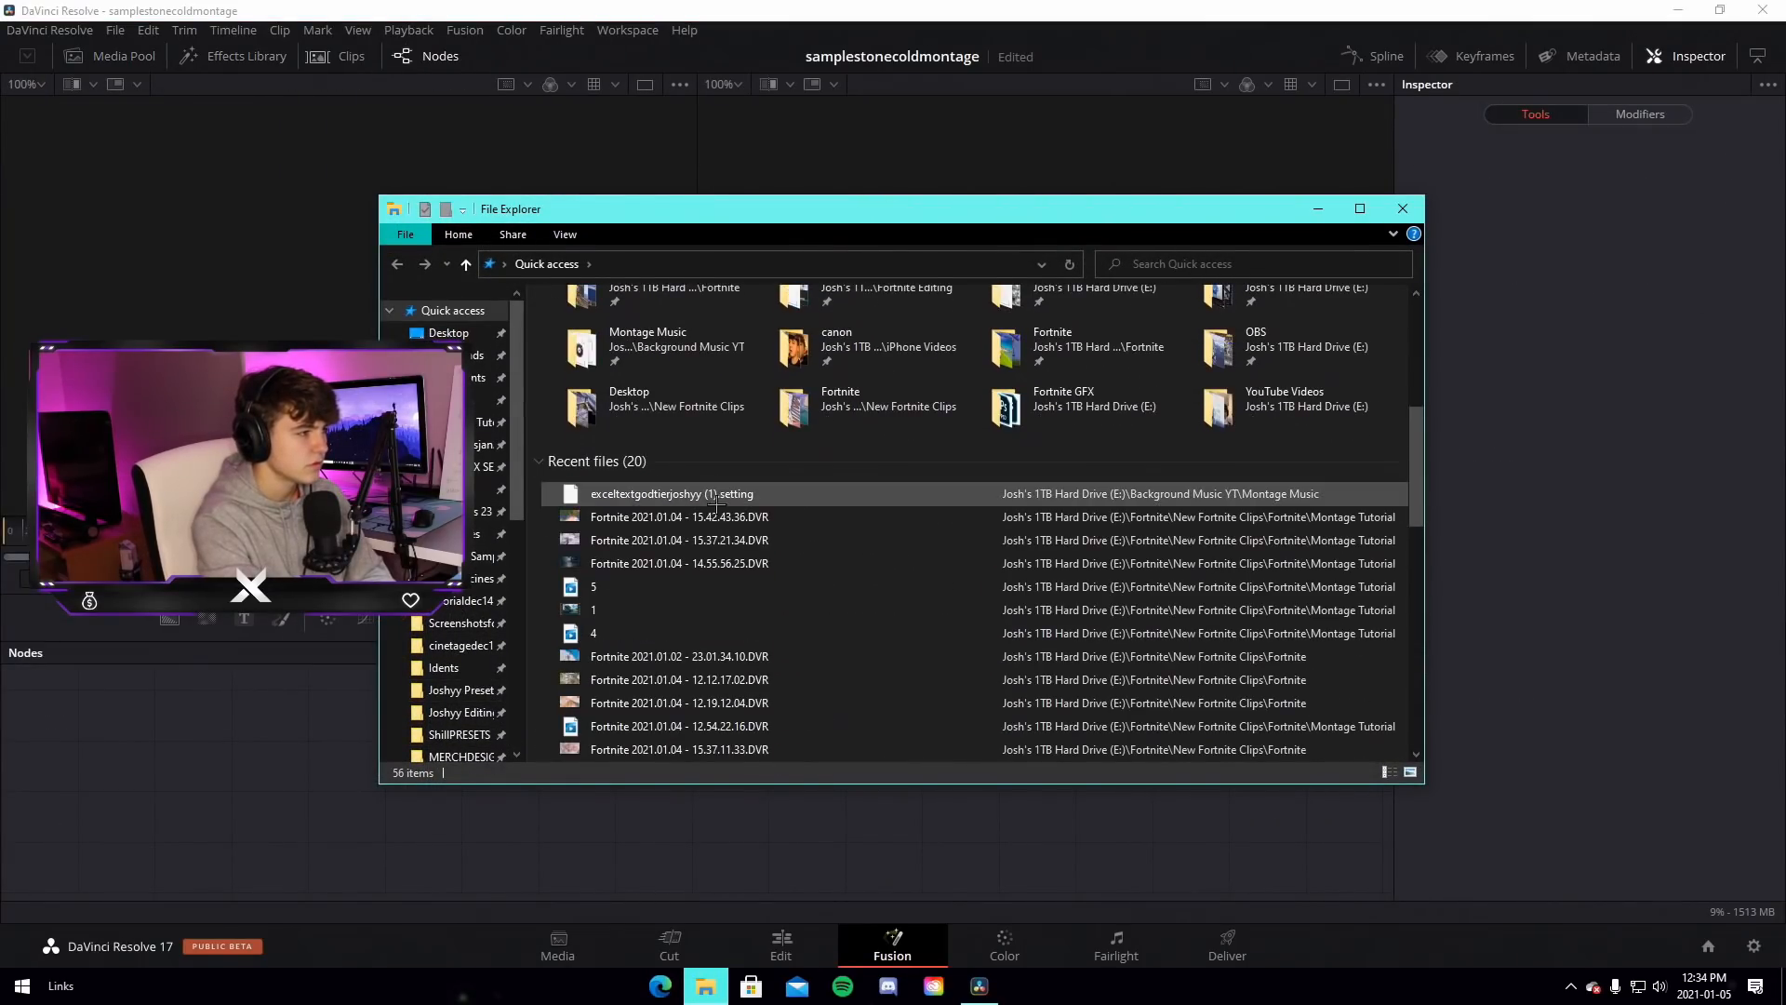
left_click_drag(651, 494, 620, 836)
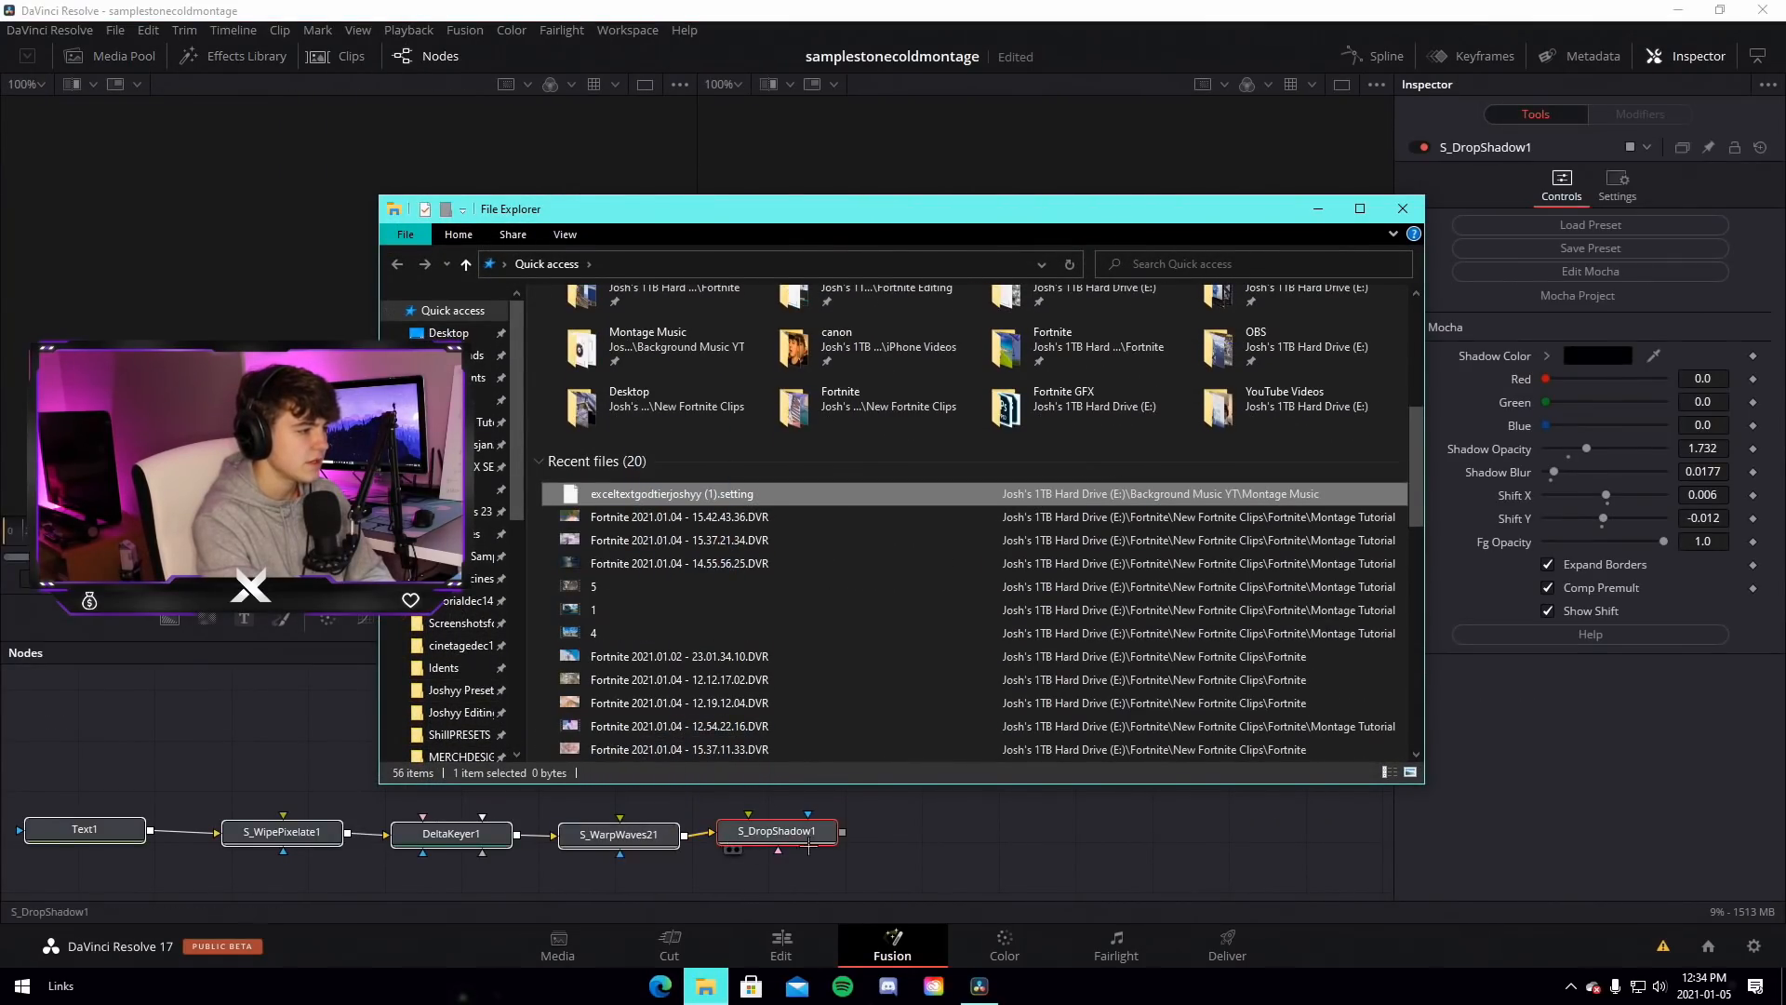
Place the MediaOut1 node at the end of the chain and connect it to S_DropShadow1's output
left_click(916, 804)
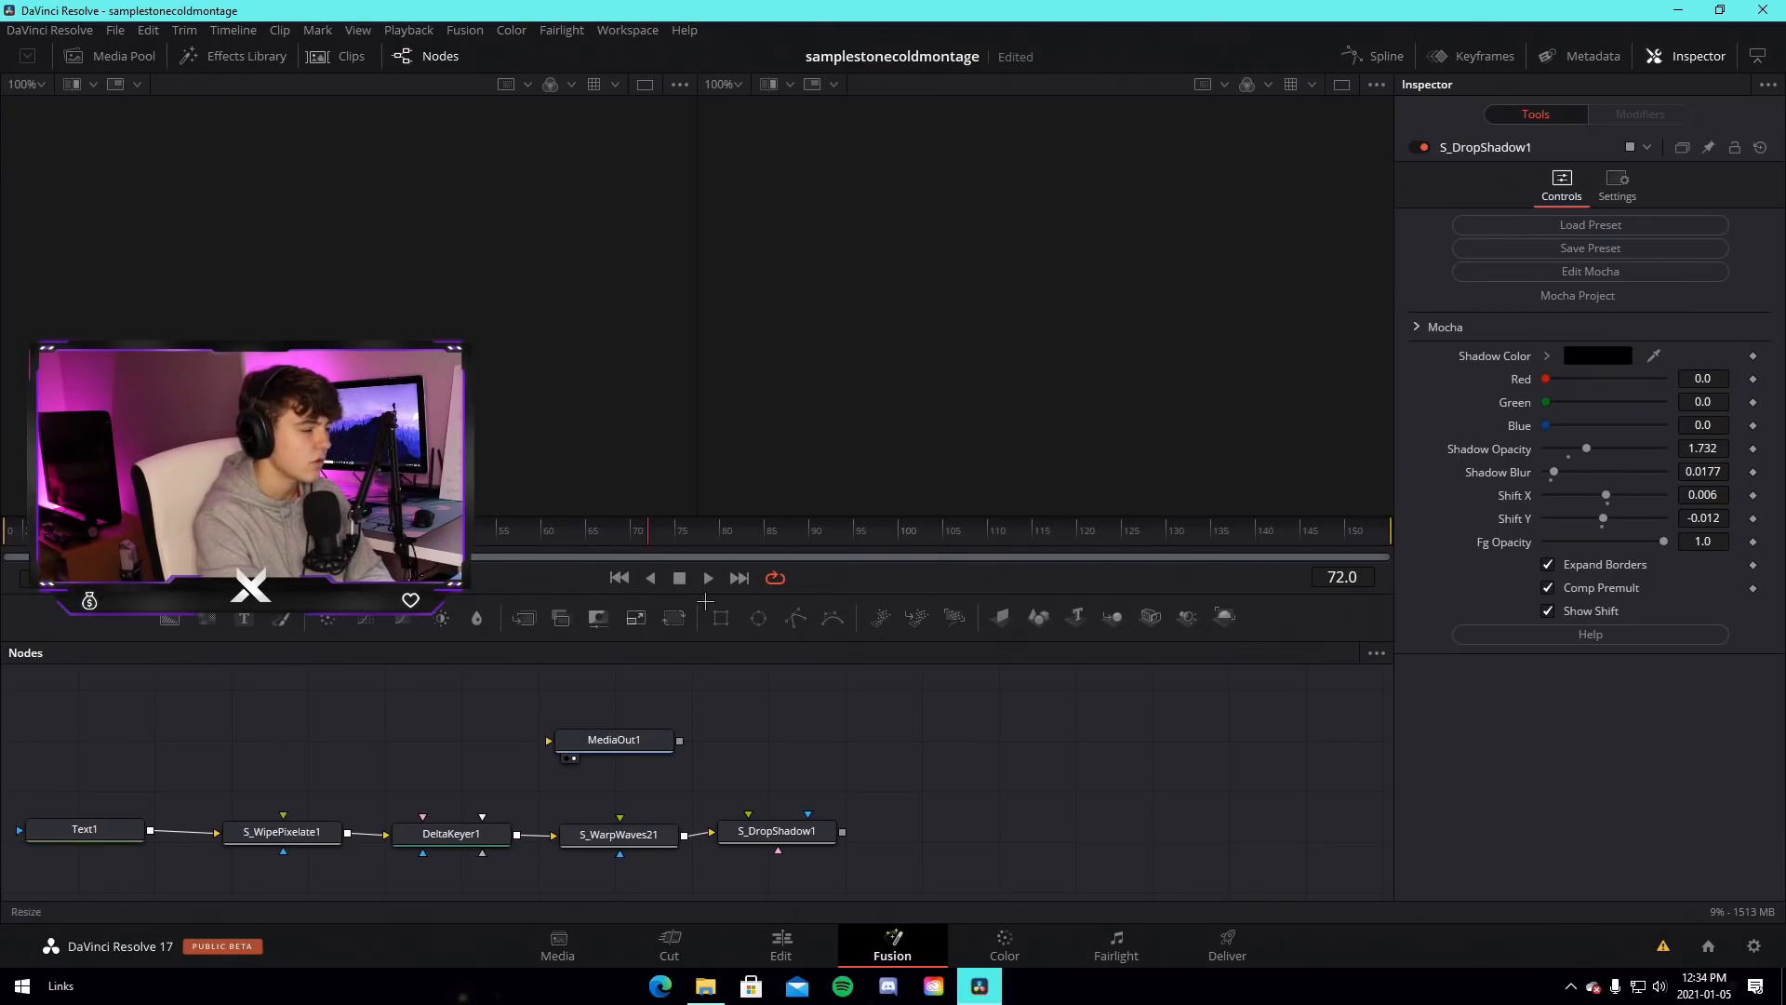
left_click_drag(614, 740, 921, 822)
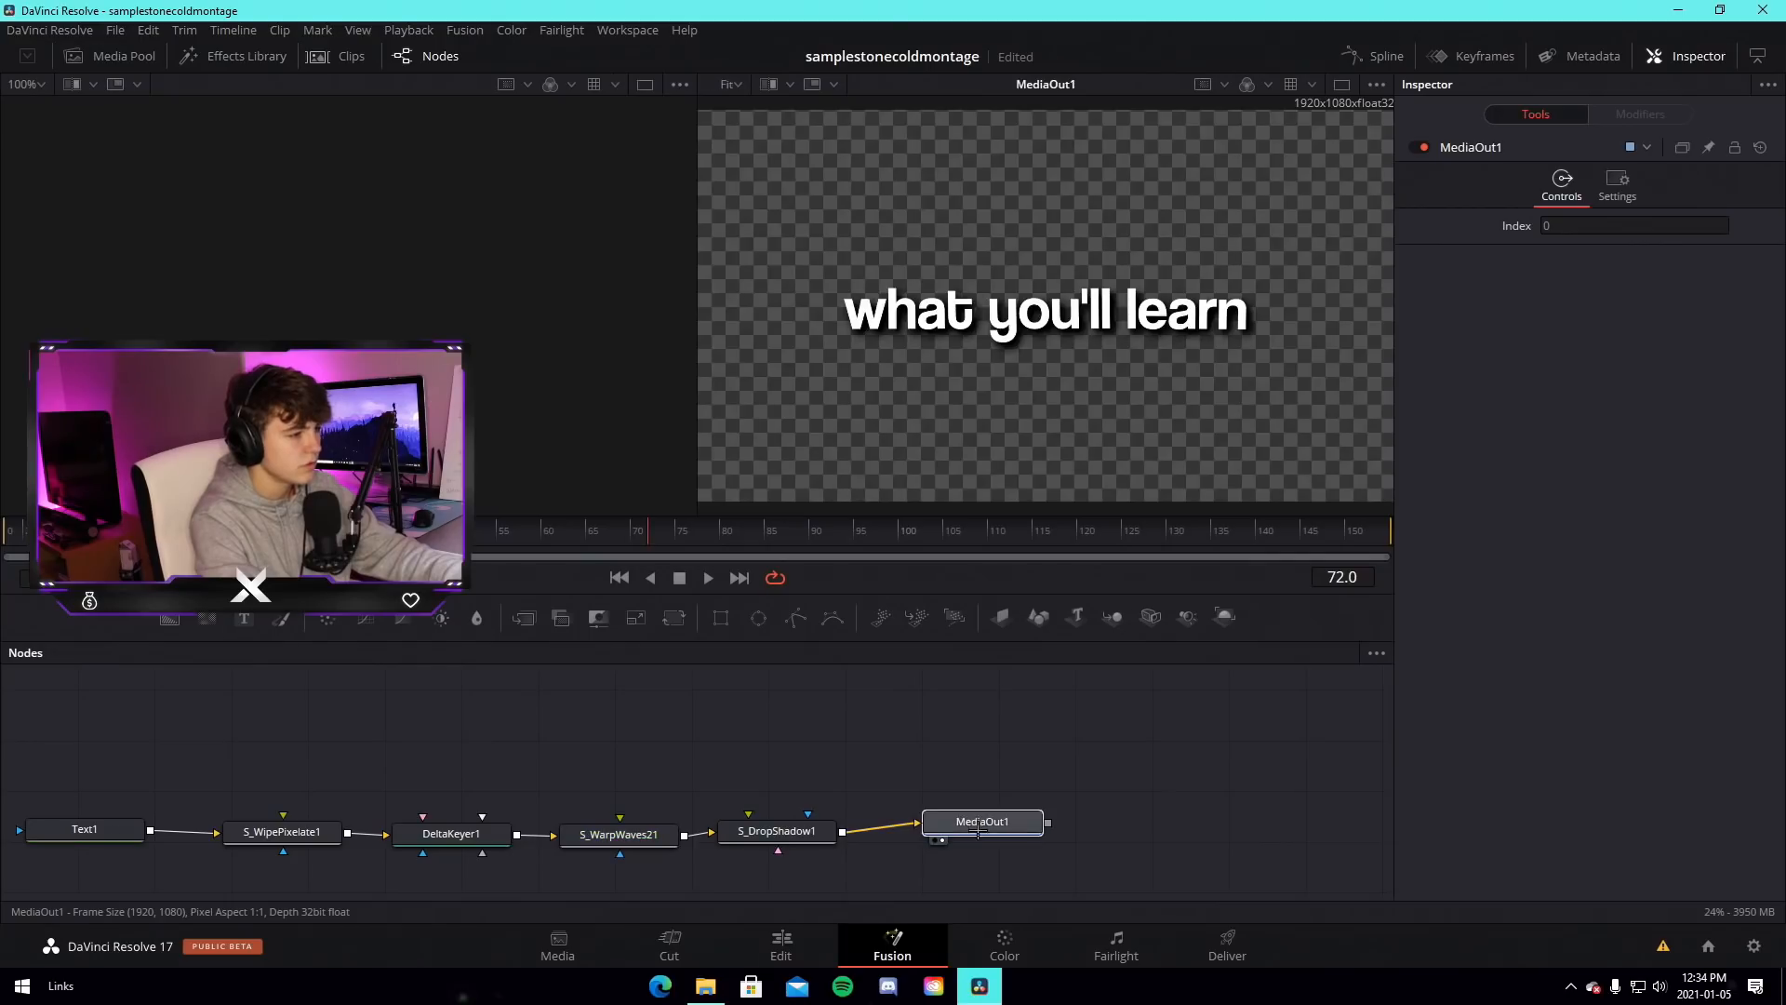
Retype the Text1 node's text as "what you'll learn" and space MediaOut1 slightly further from S_DropShadow1
left_click(91, 834)
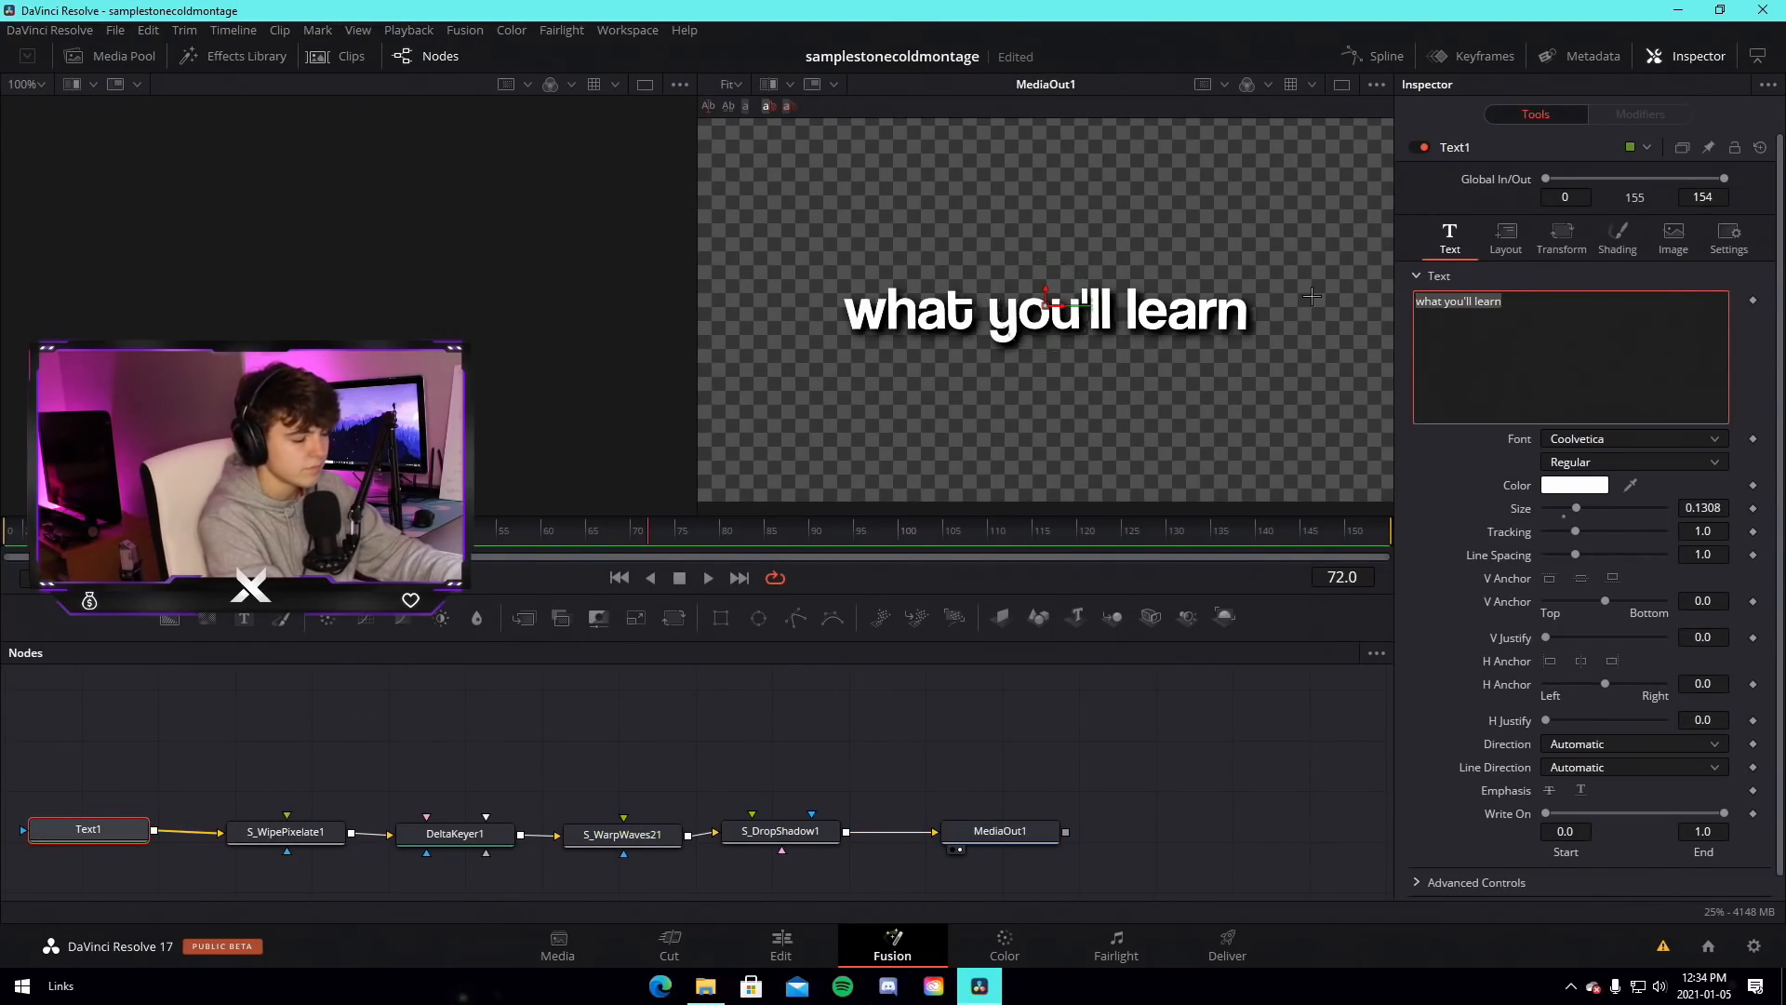
type("what")
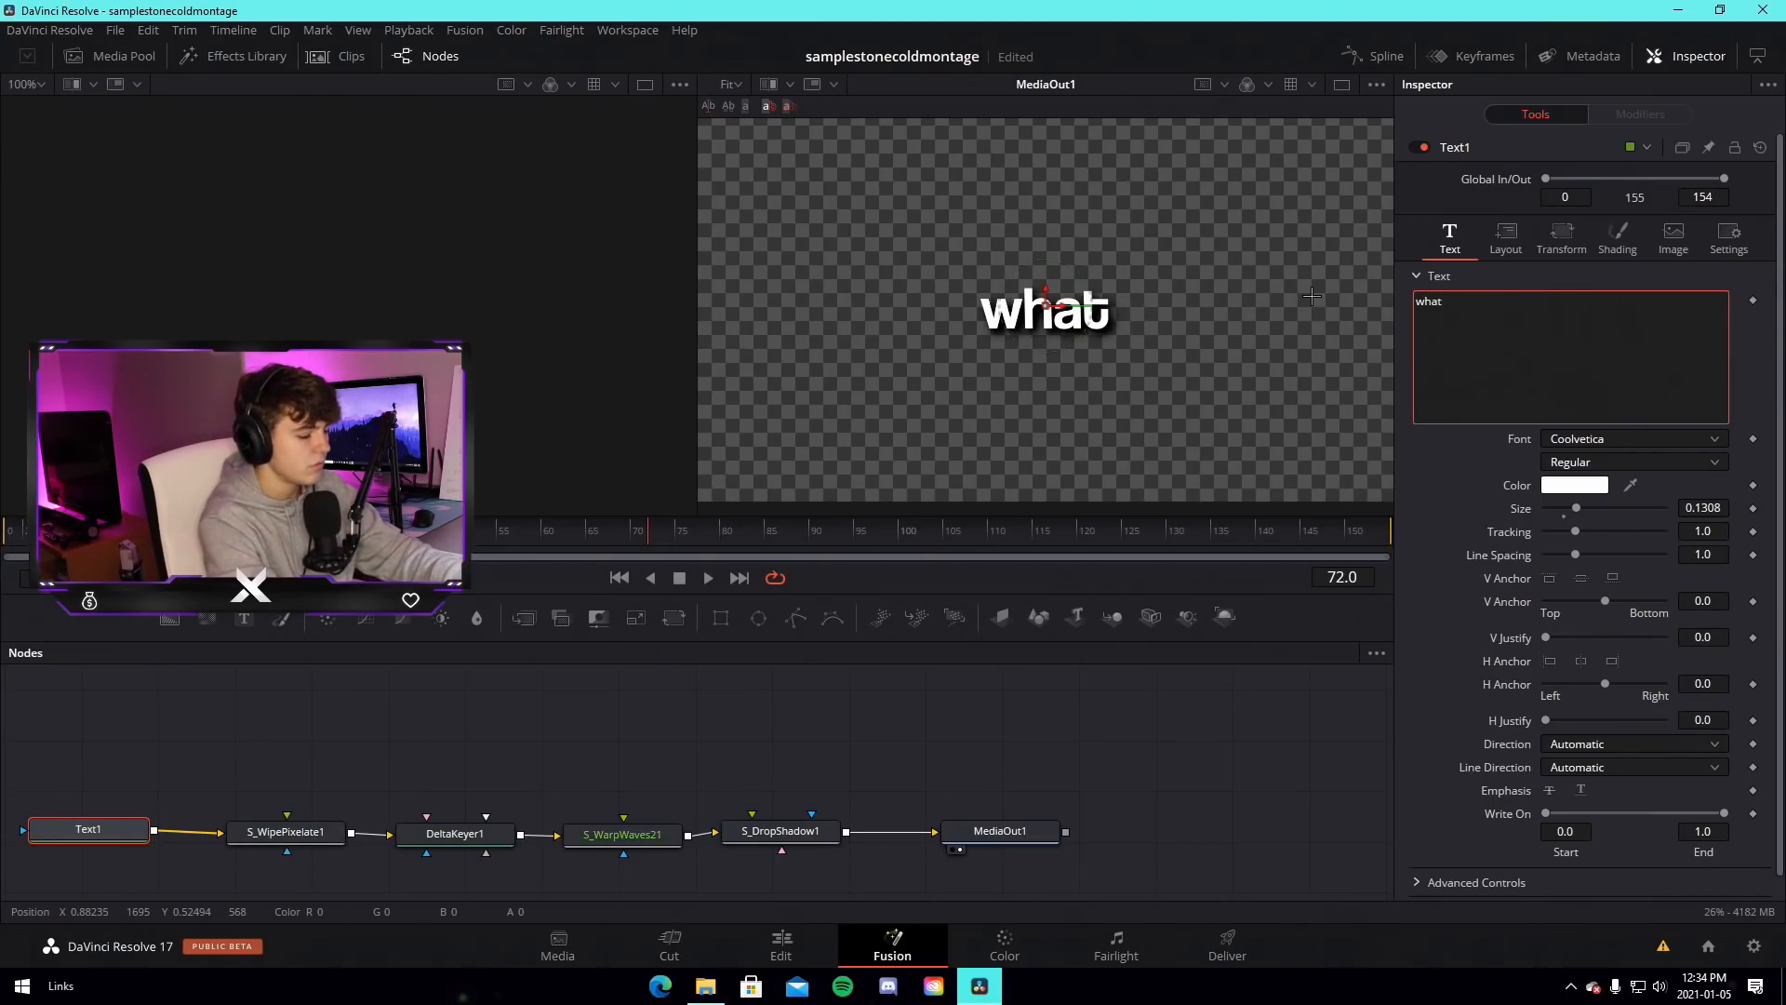
type(" you'll le")
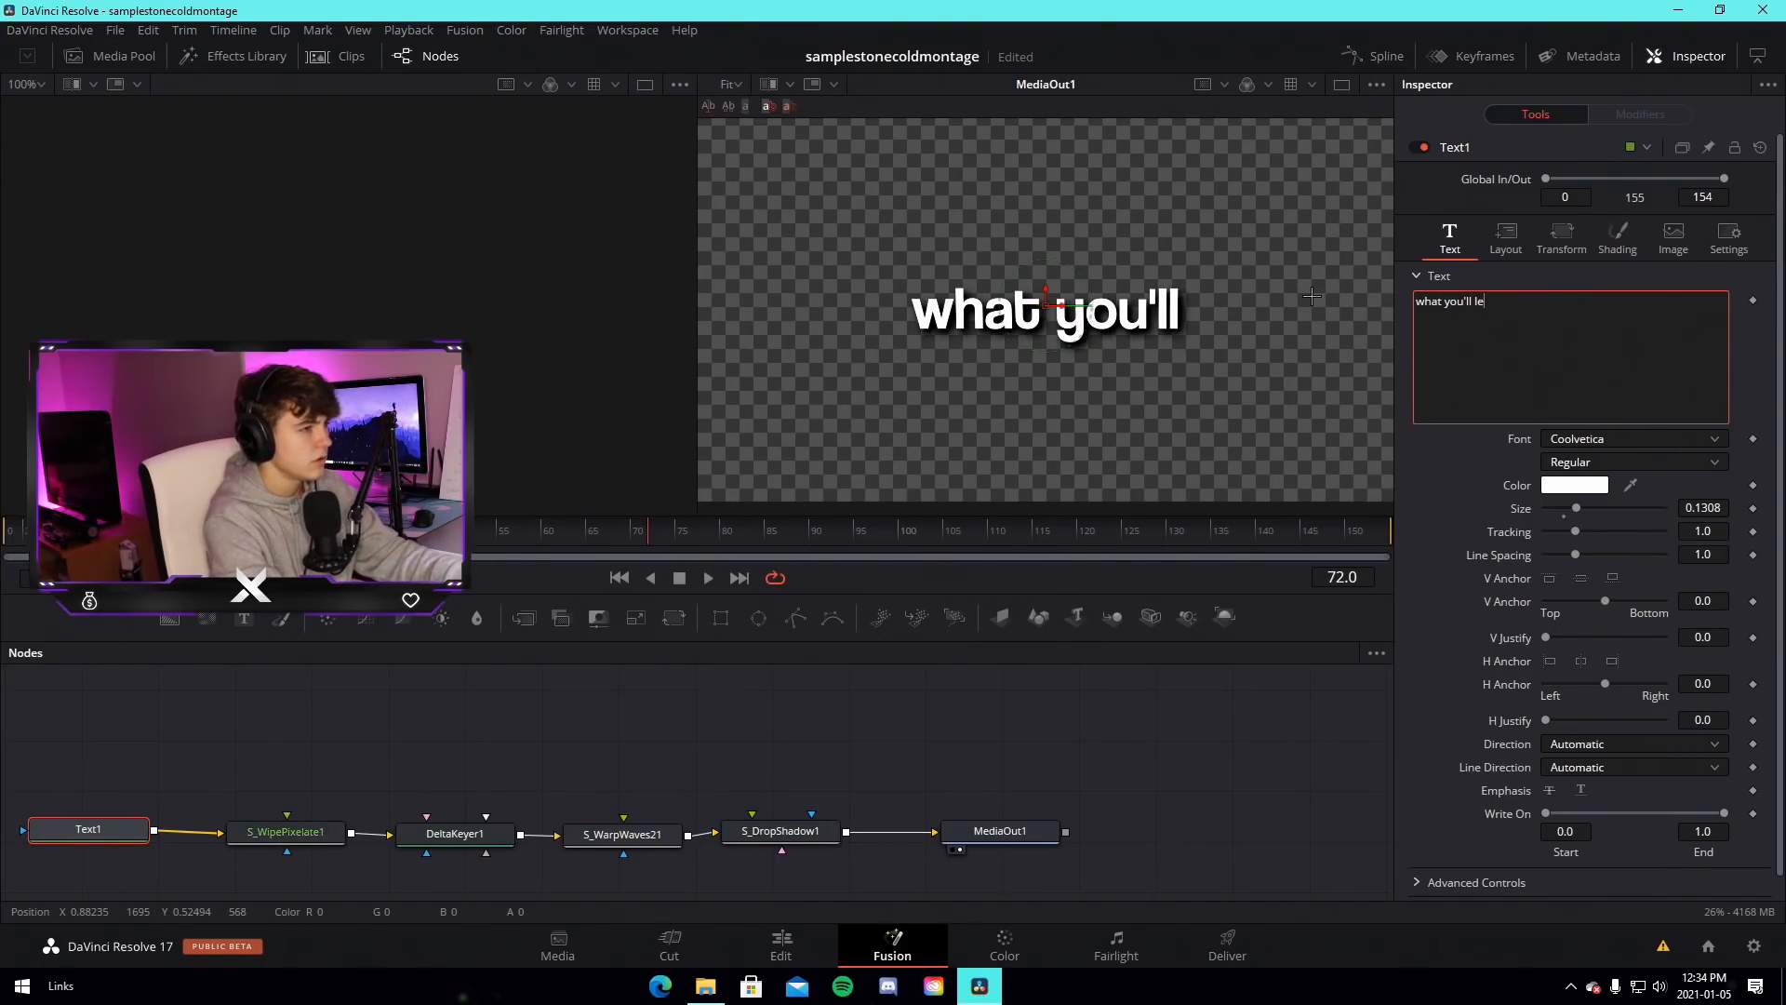
type("artn")
key("BackSpace")
key("BackSpace")
type("n")
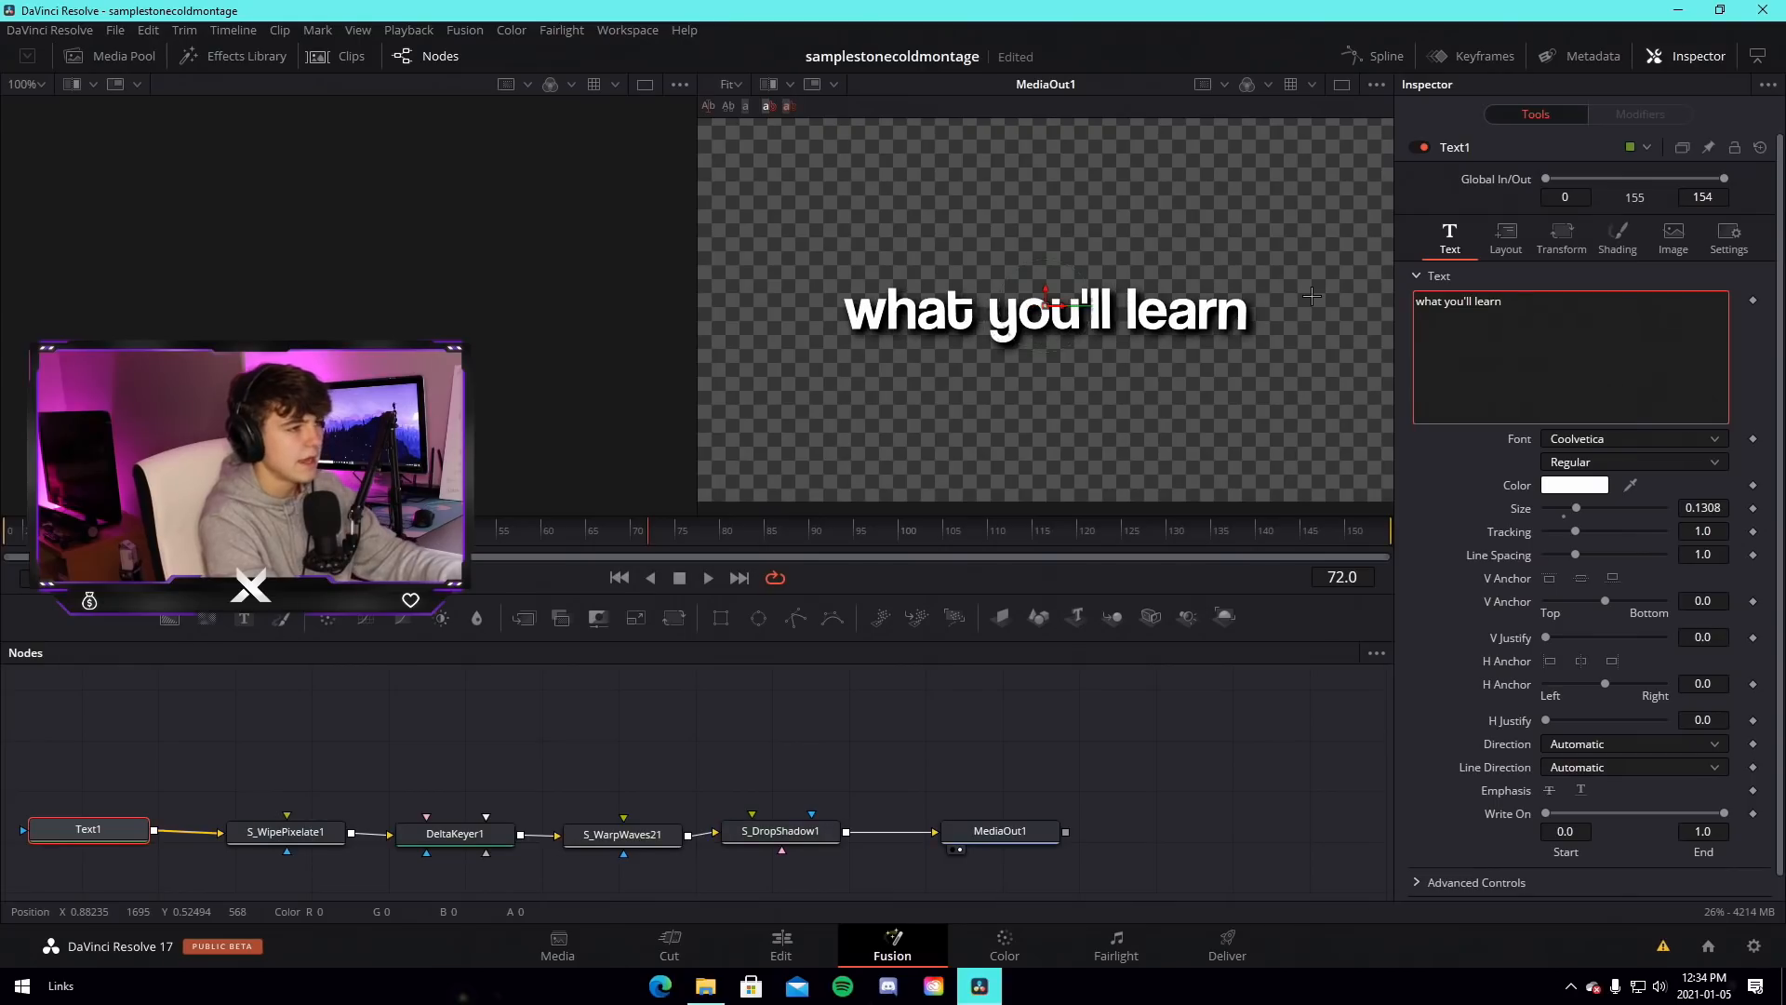
left_click(803, 748)
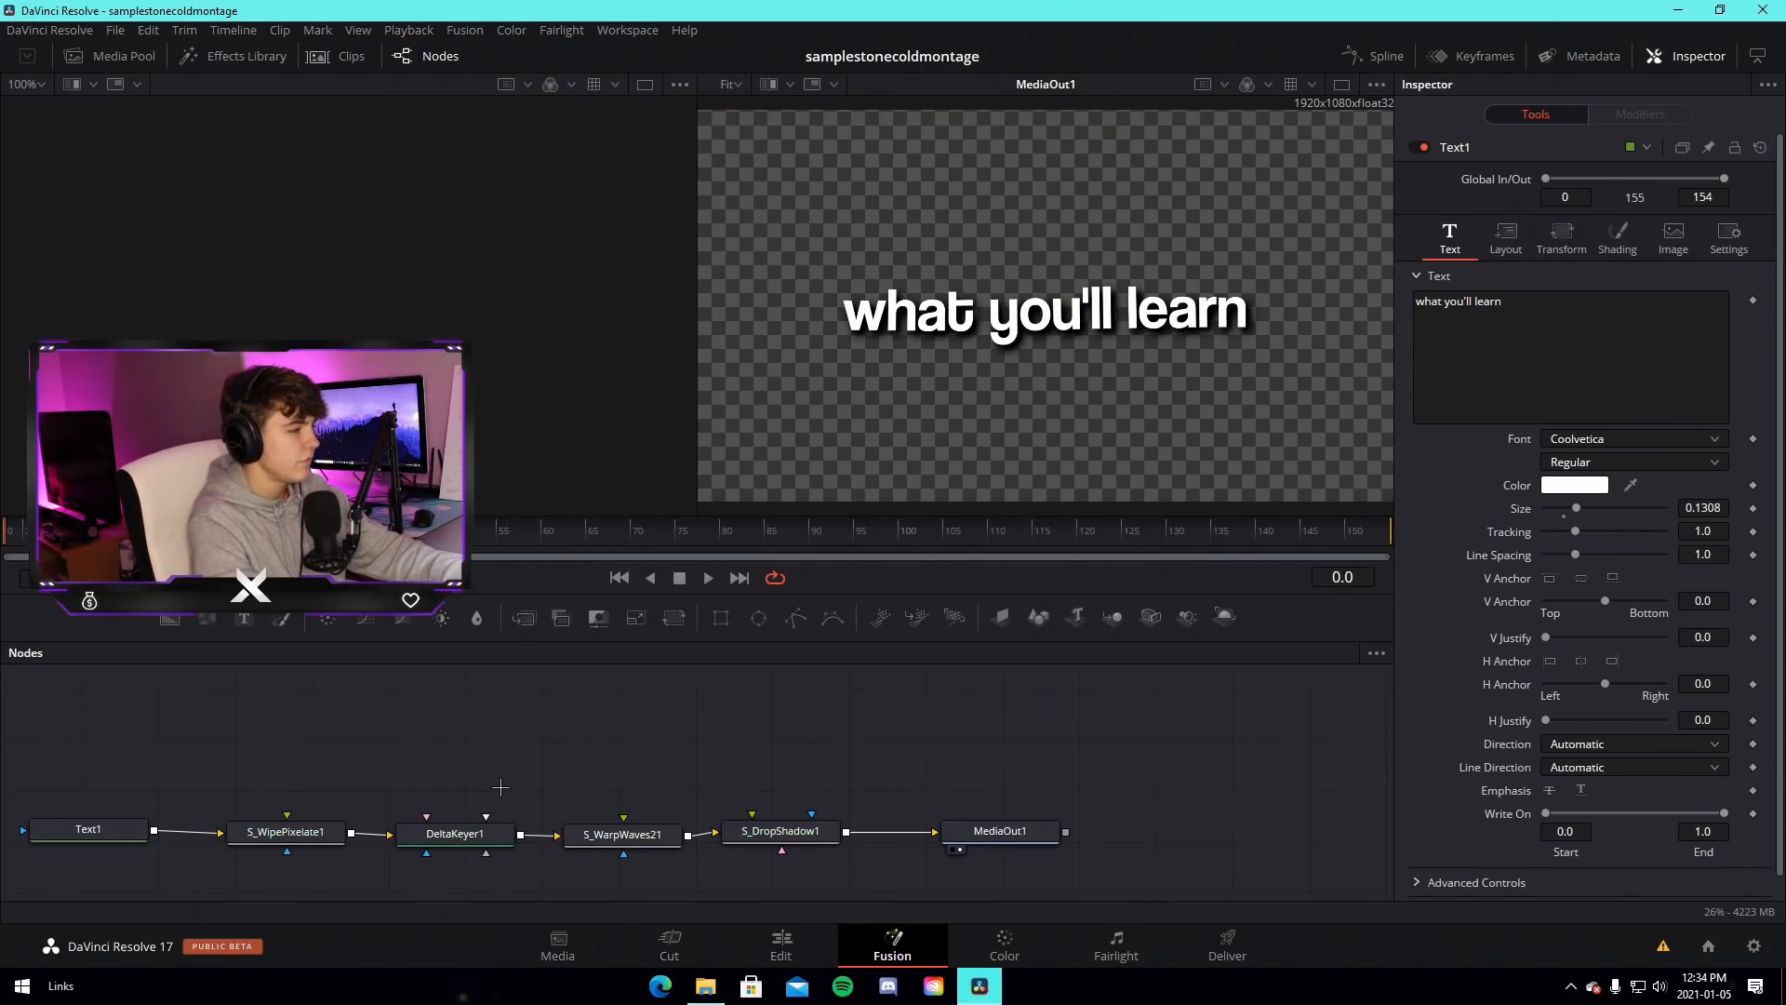
left_click_drag(986, 833, 1032, 824)
Animate S_WipePixelate1's Wipe Amount from 1.0 at the first frame to 0.0 at frame 20
left_click(286, 832)
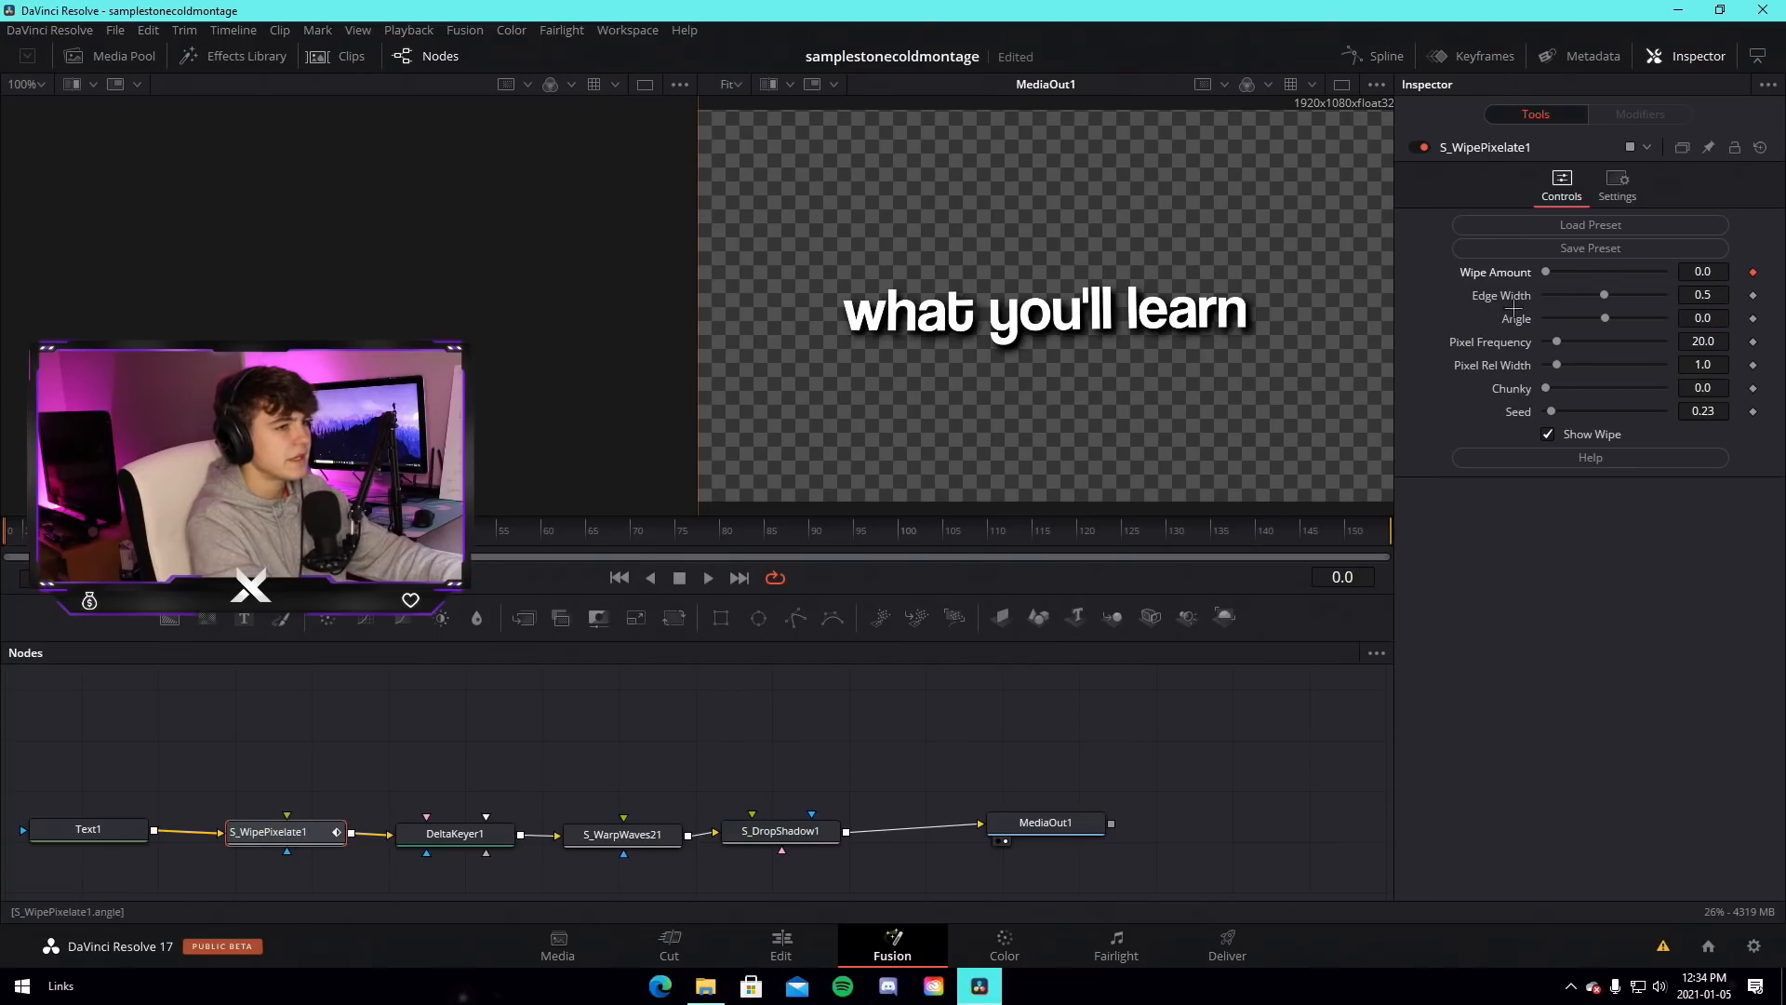
left_click_drag(1561, 272, 1717, 272)
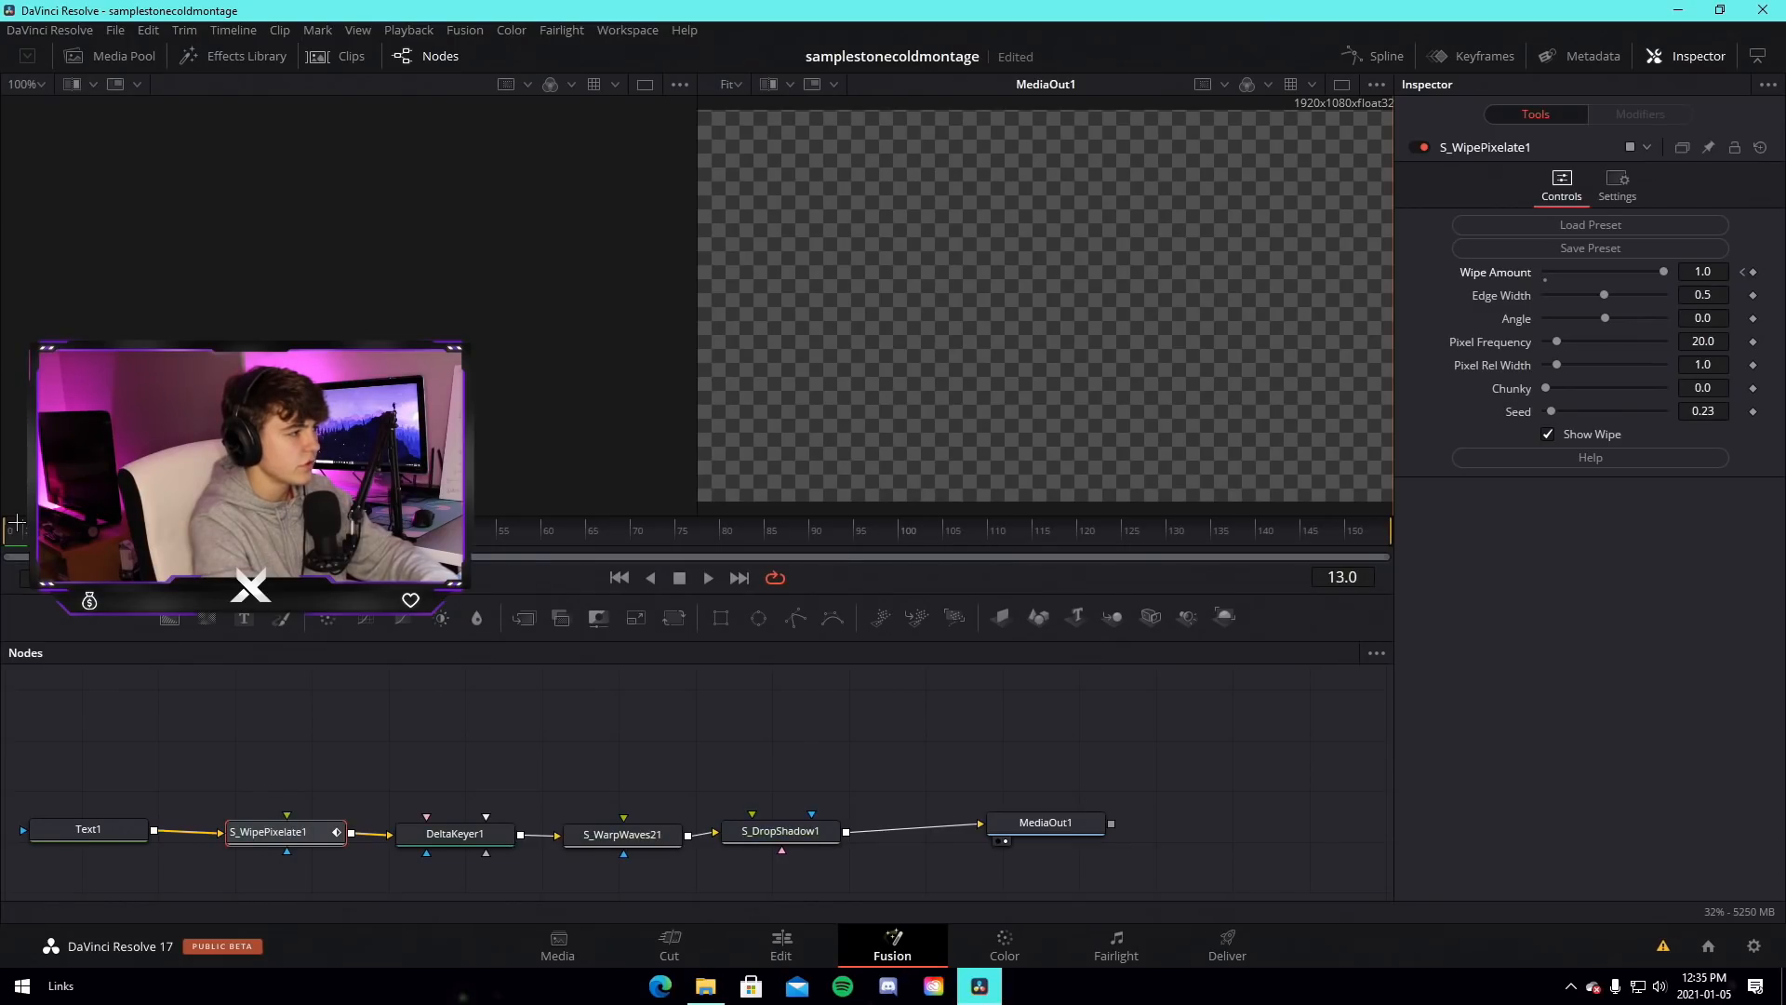
key("Right")
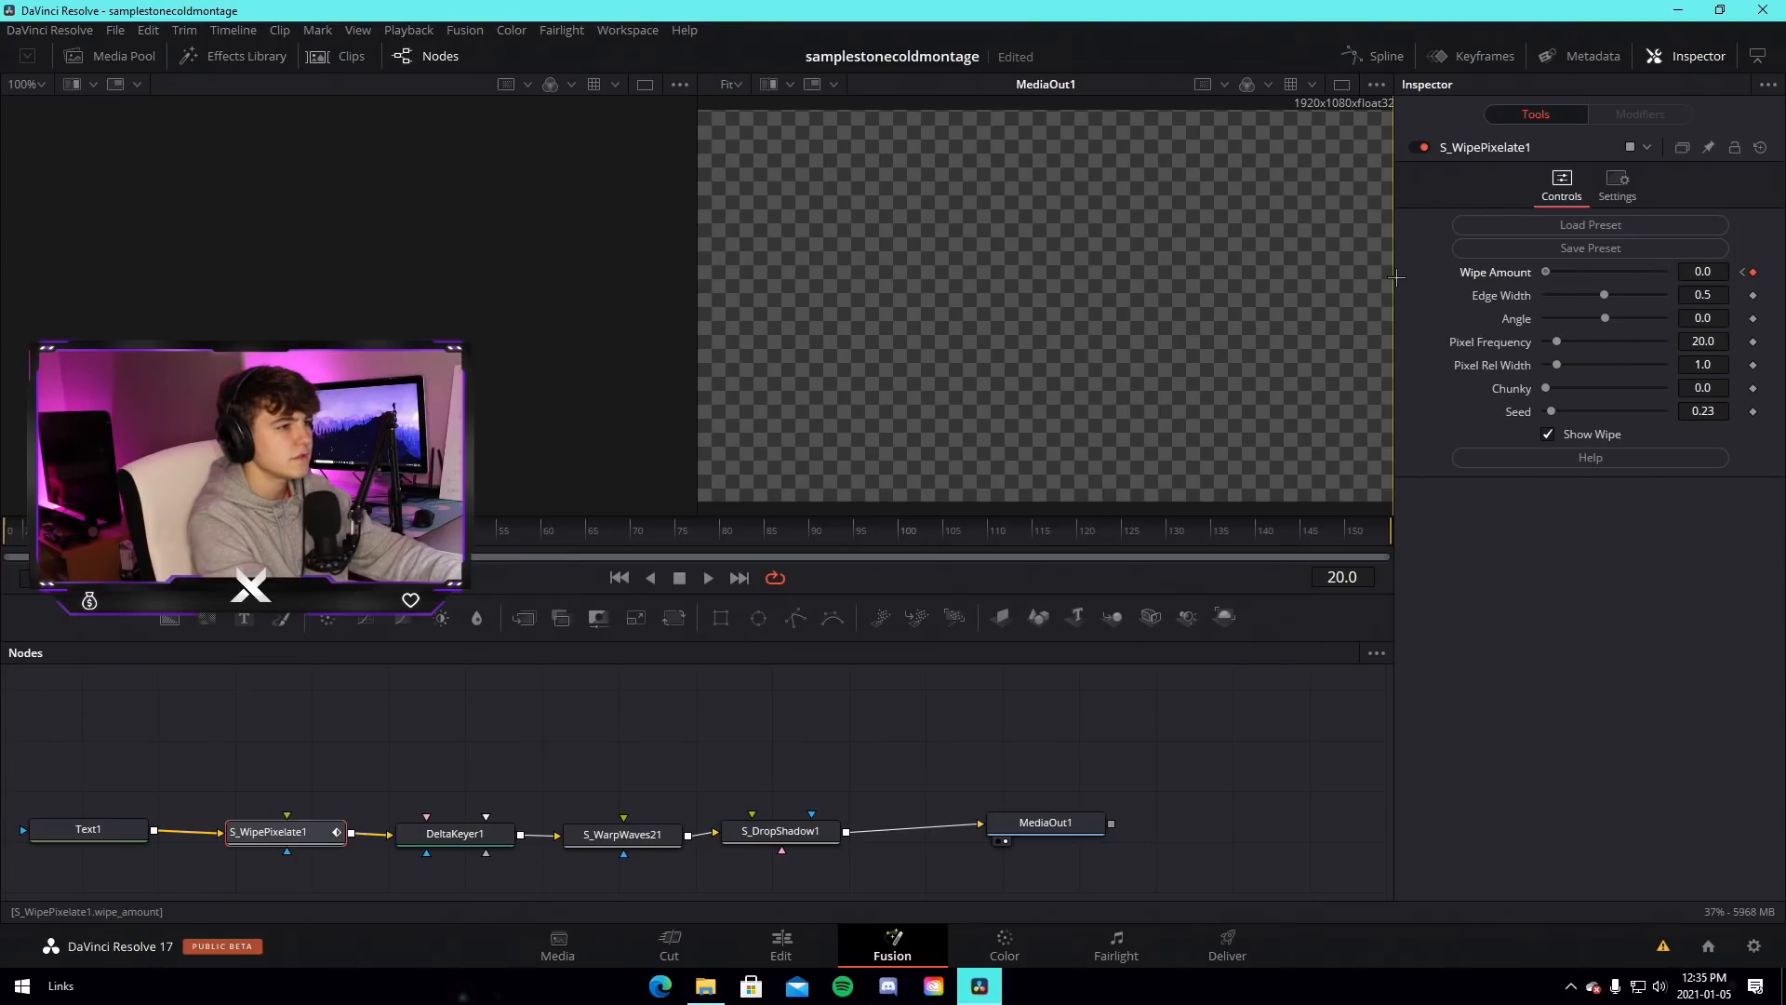
Keyframe S_WipePixelate1's Wipe Amount at 1.0 on frame 154 and at 0.0 on frame 134
left_click_drag(1400, 536, 1465, 524)
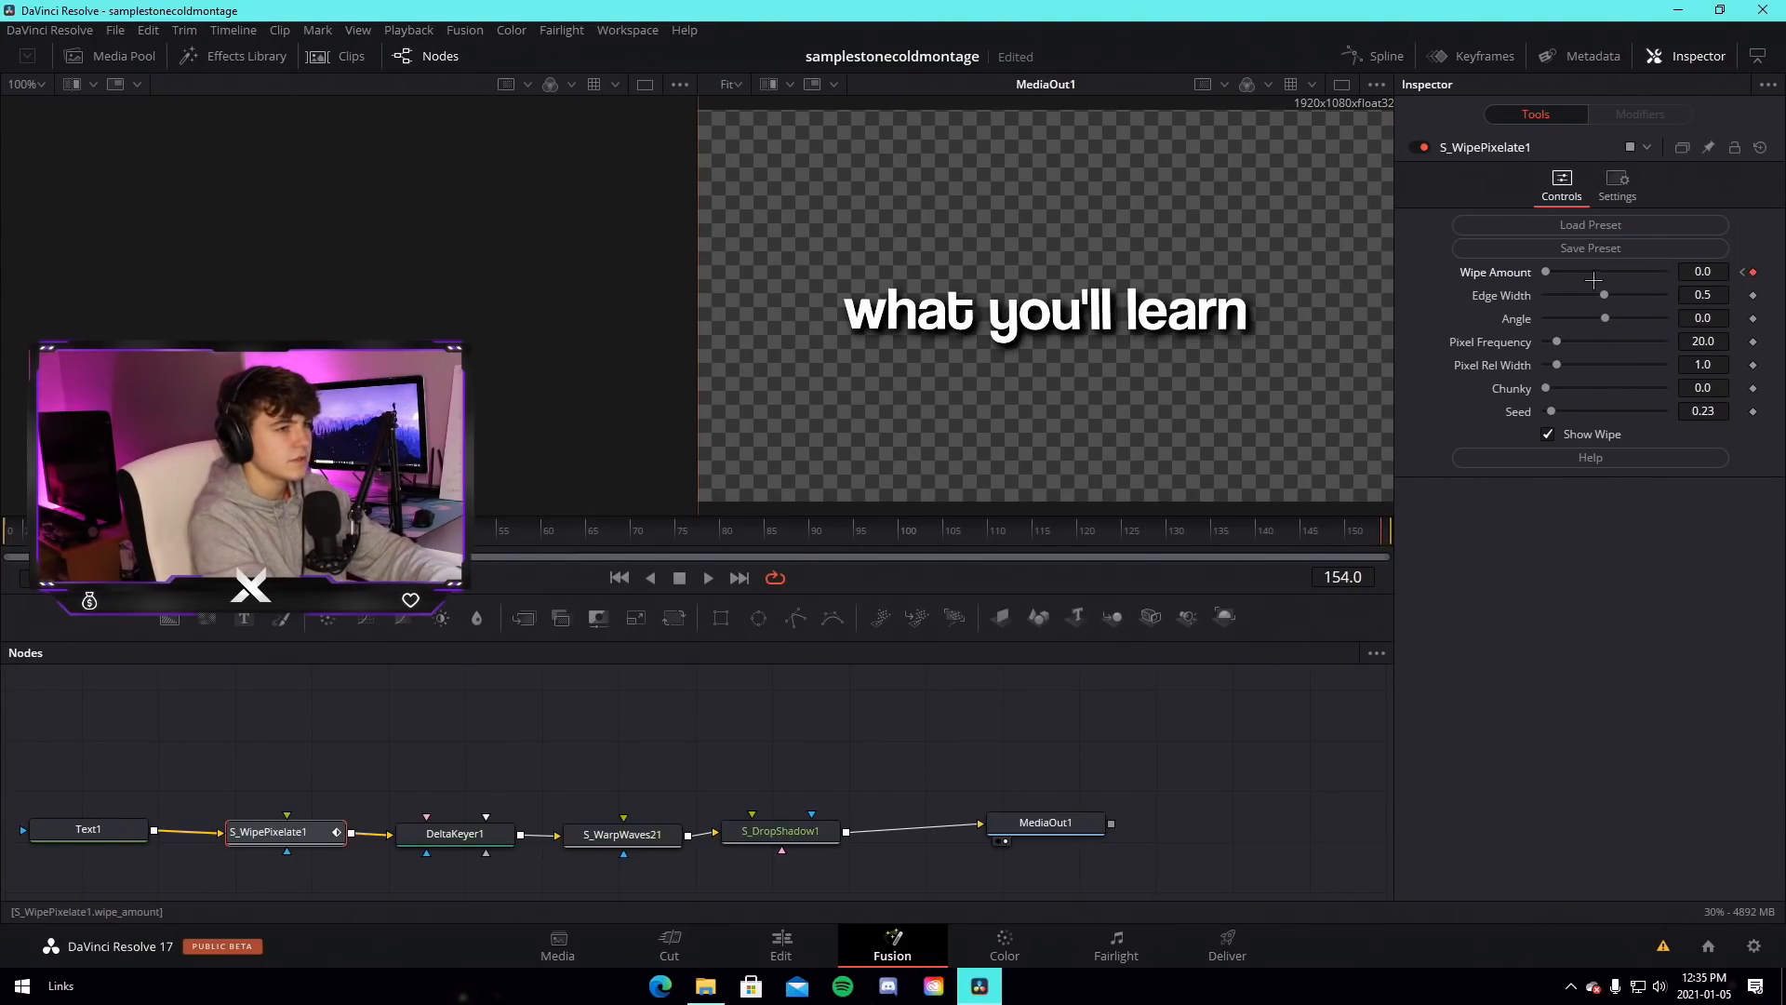
left_click_drag(1585, 279, 1631, 660)
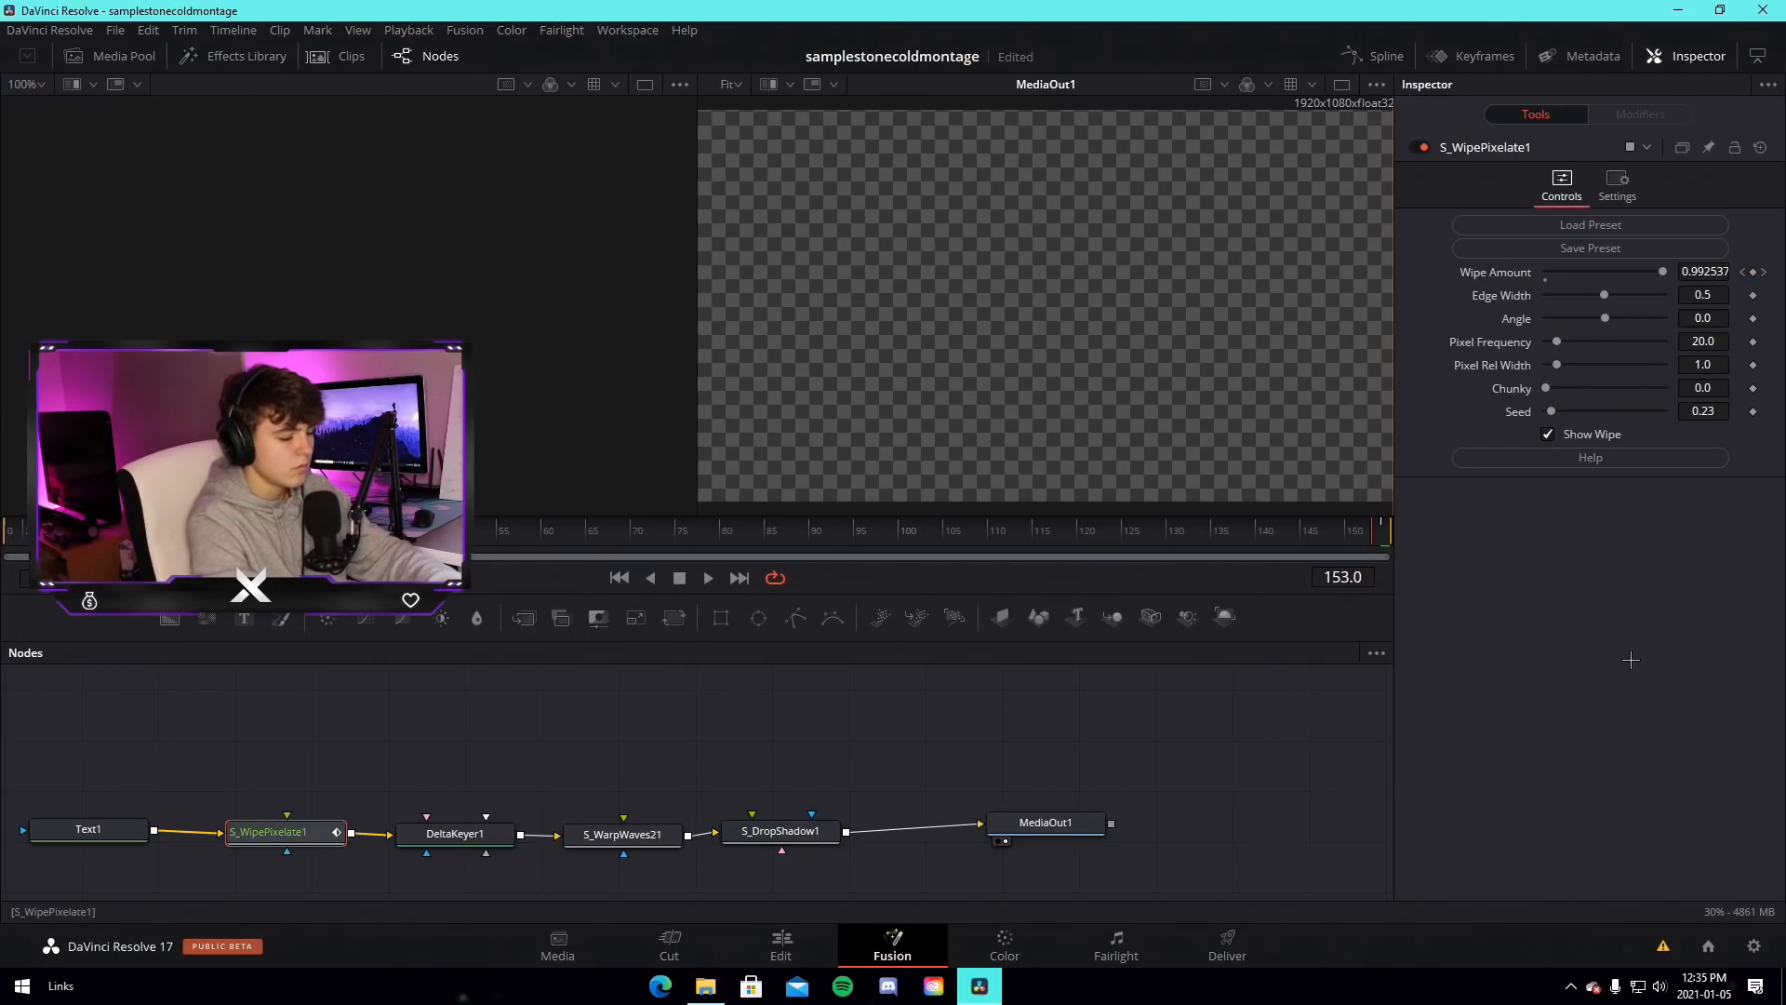
key("Left")
key("Left")
key("Left")
key("Left")
key("Left")
key("Left")
key("Left")
key("Left")
key("Left")
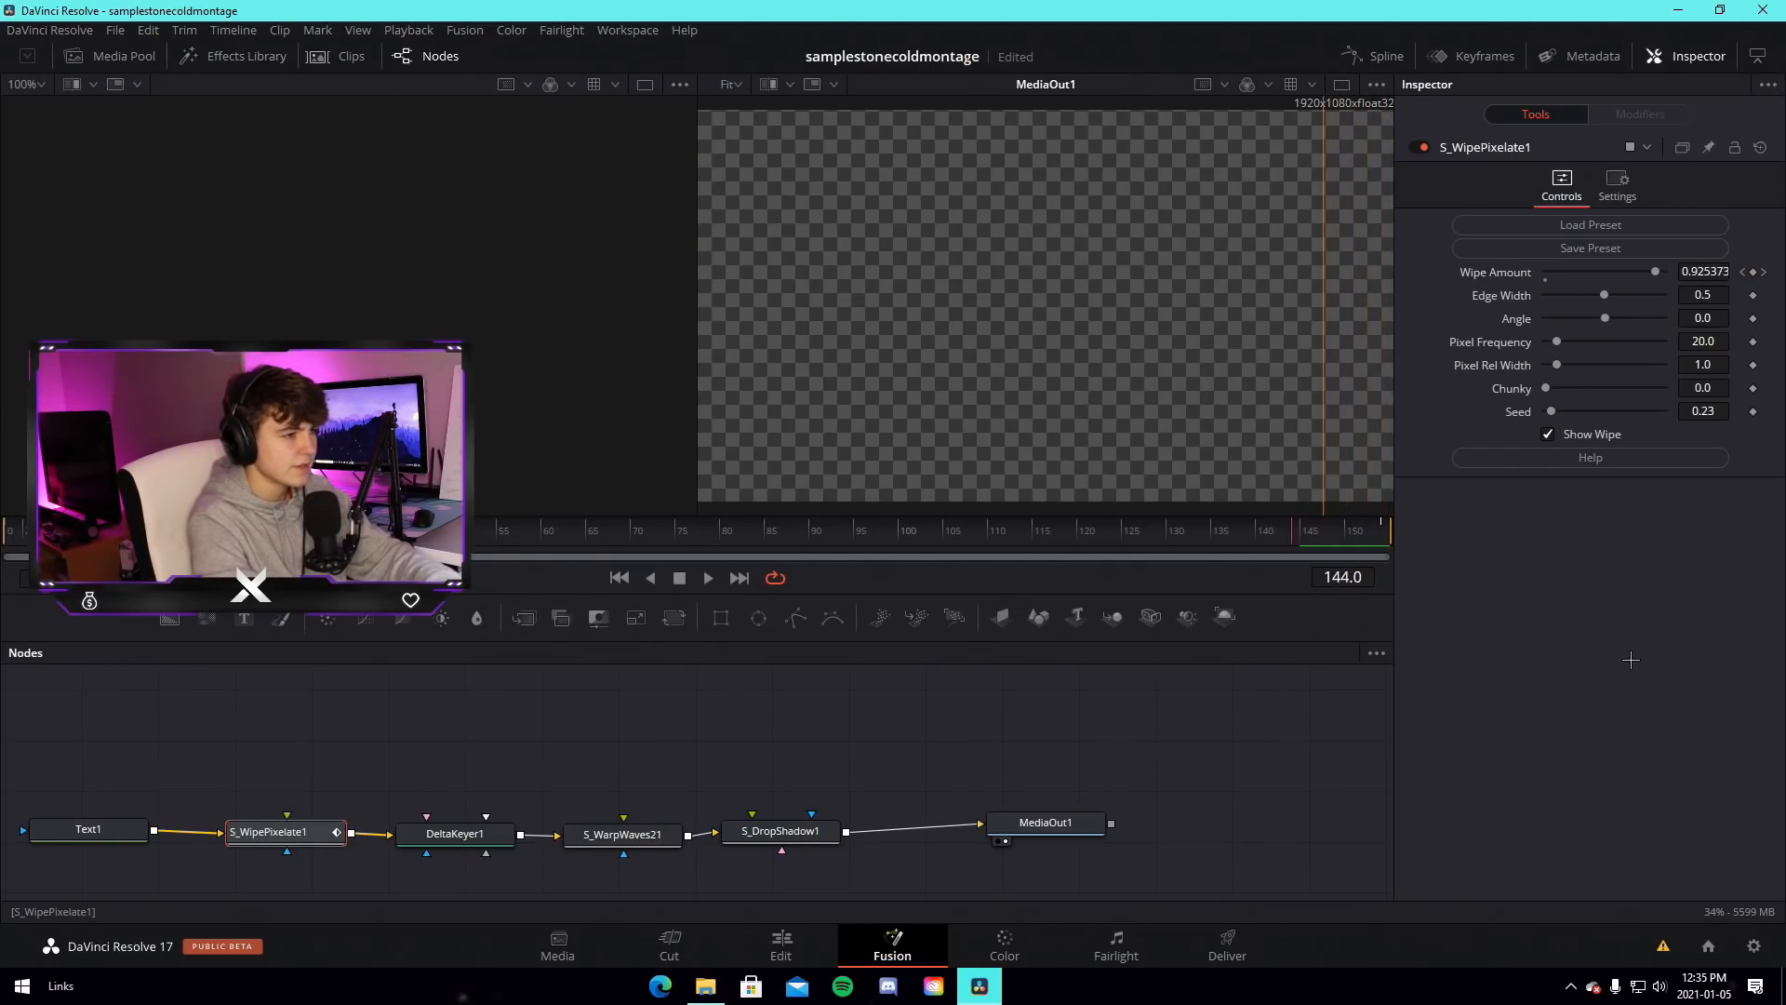
key("Left")
key("Left")
key("Left")
key("Left")
key("Left")
key("Left")
key("Left")
key("Left")
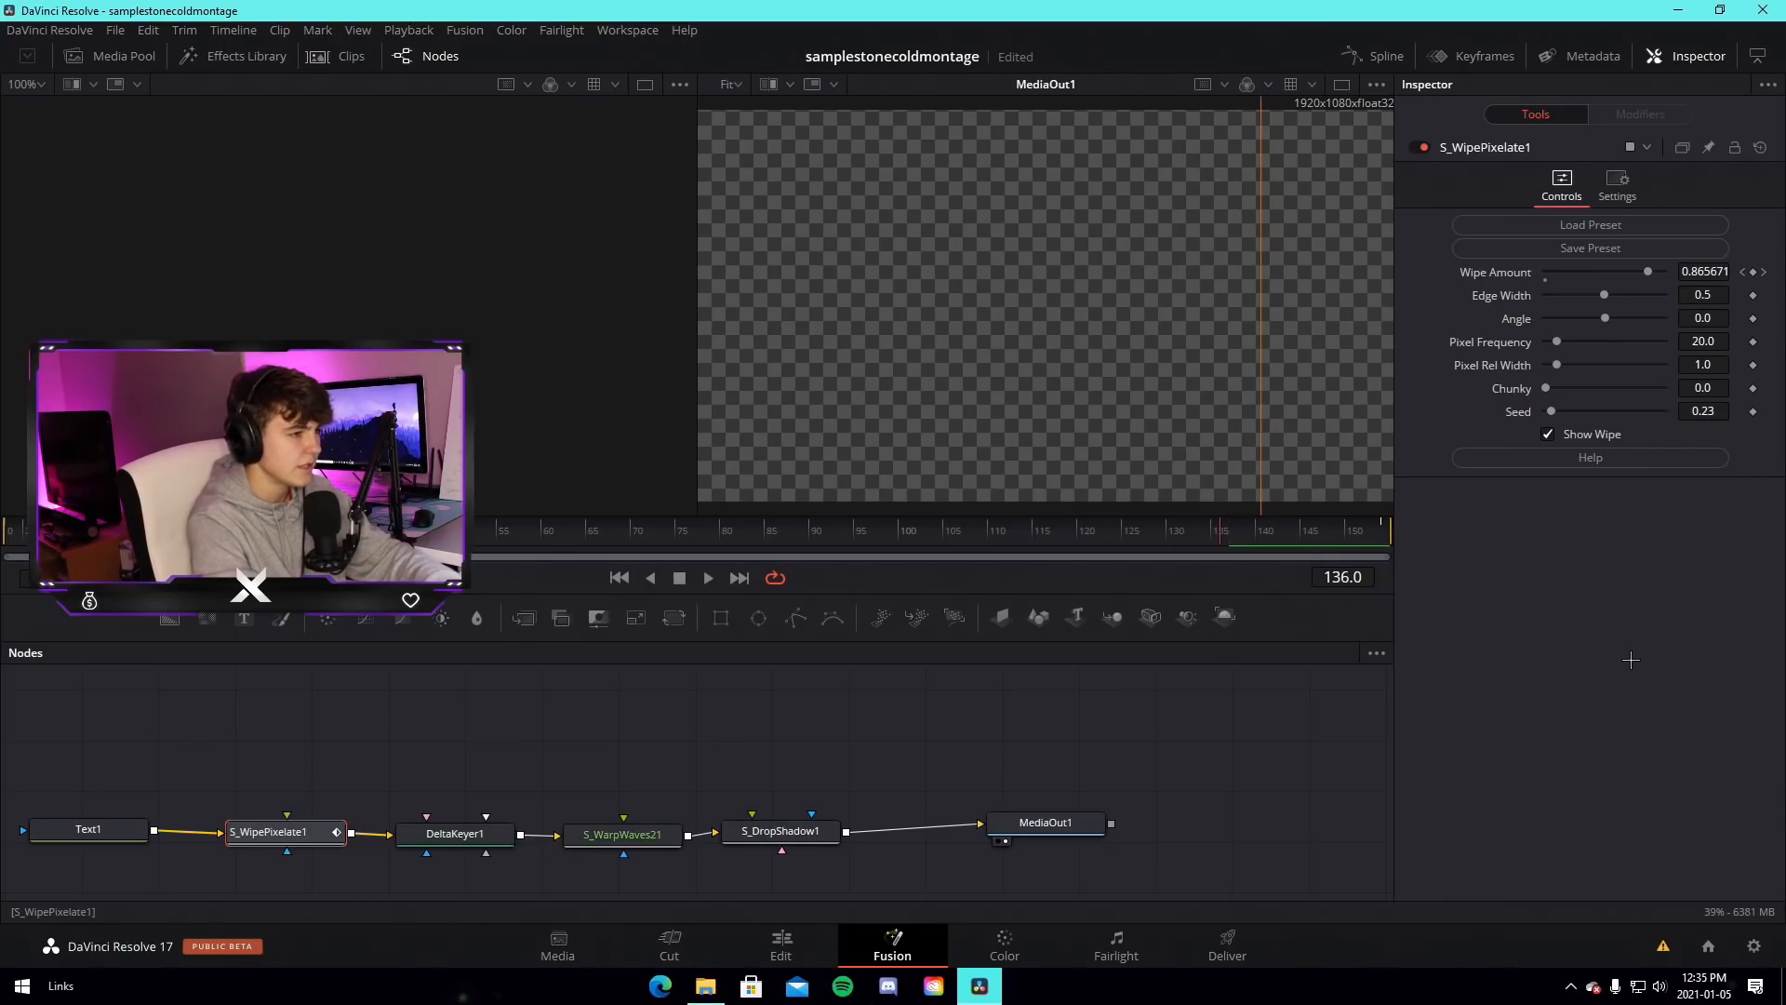
key("Left")
key("Left")
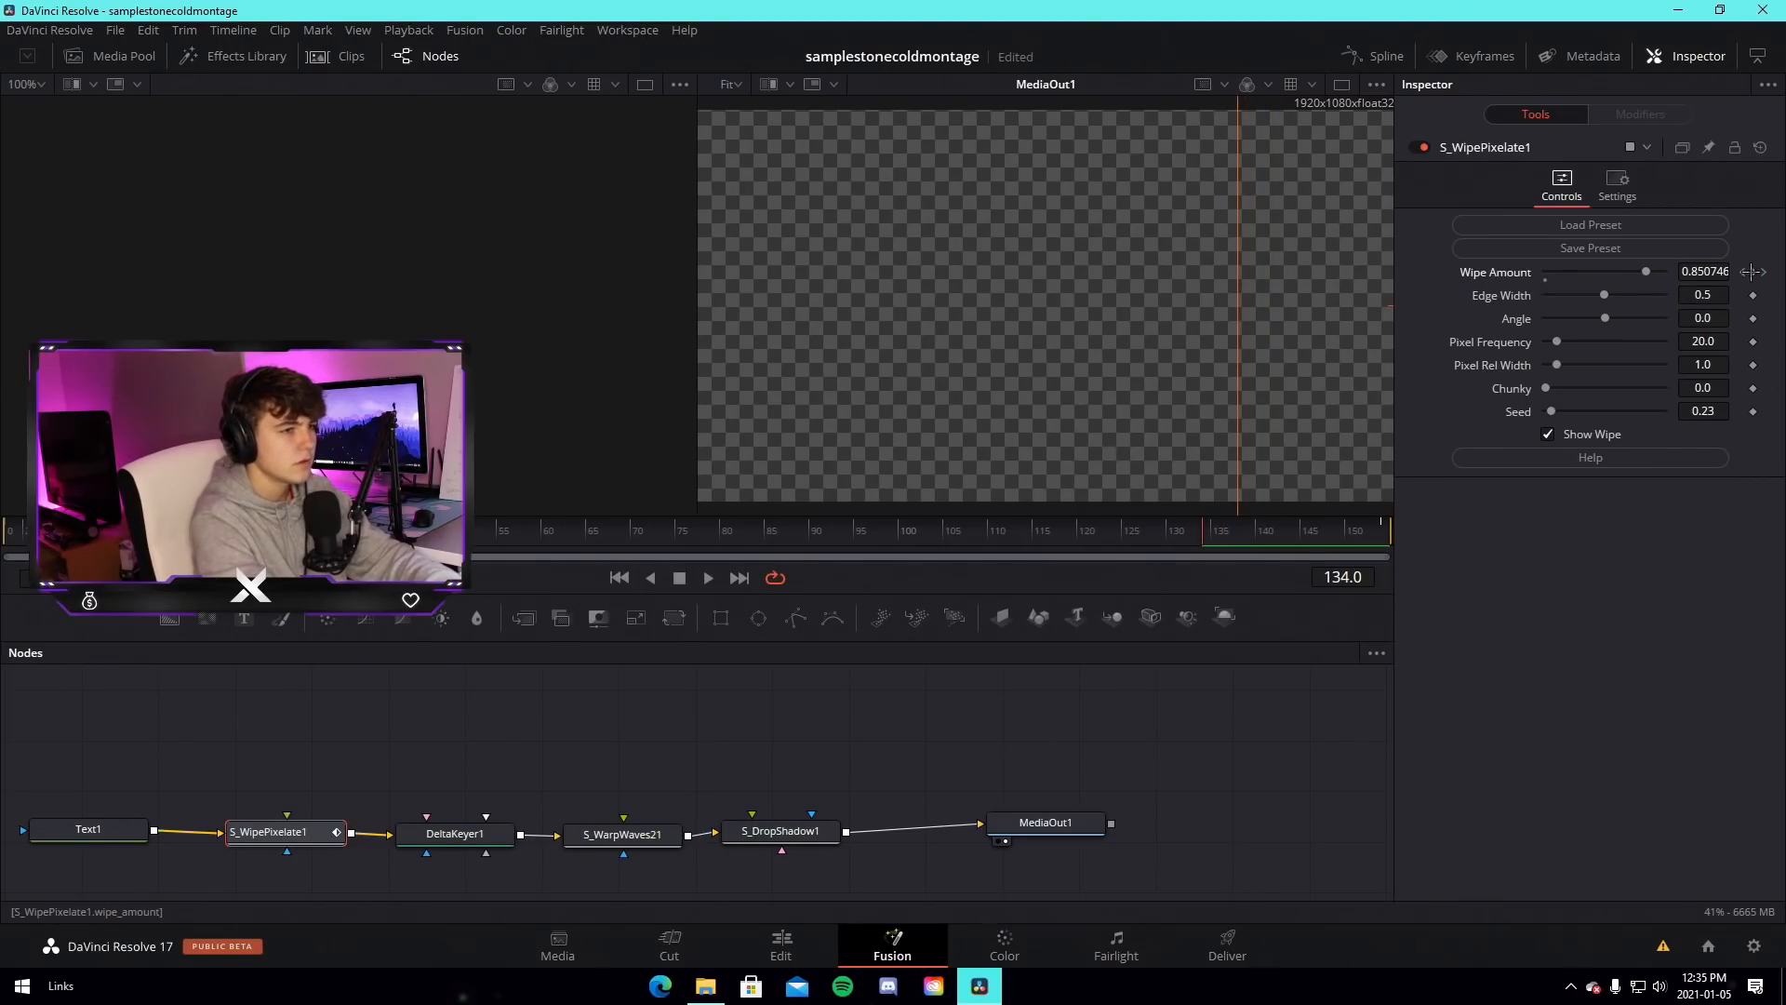
left_click_drag(1647, 272, 1540, 272)
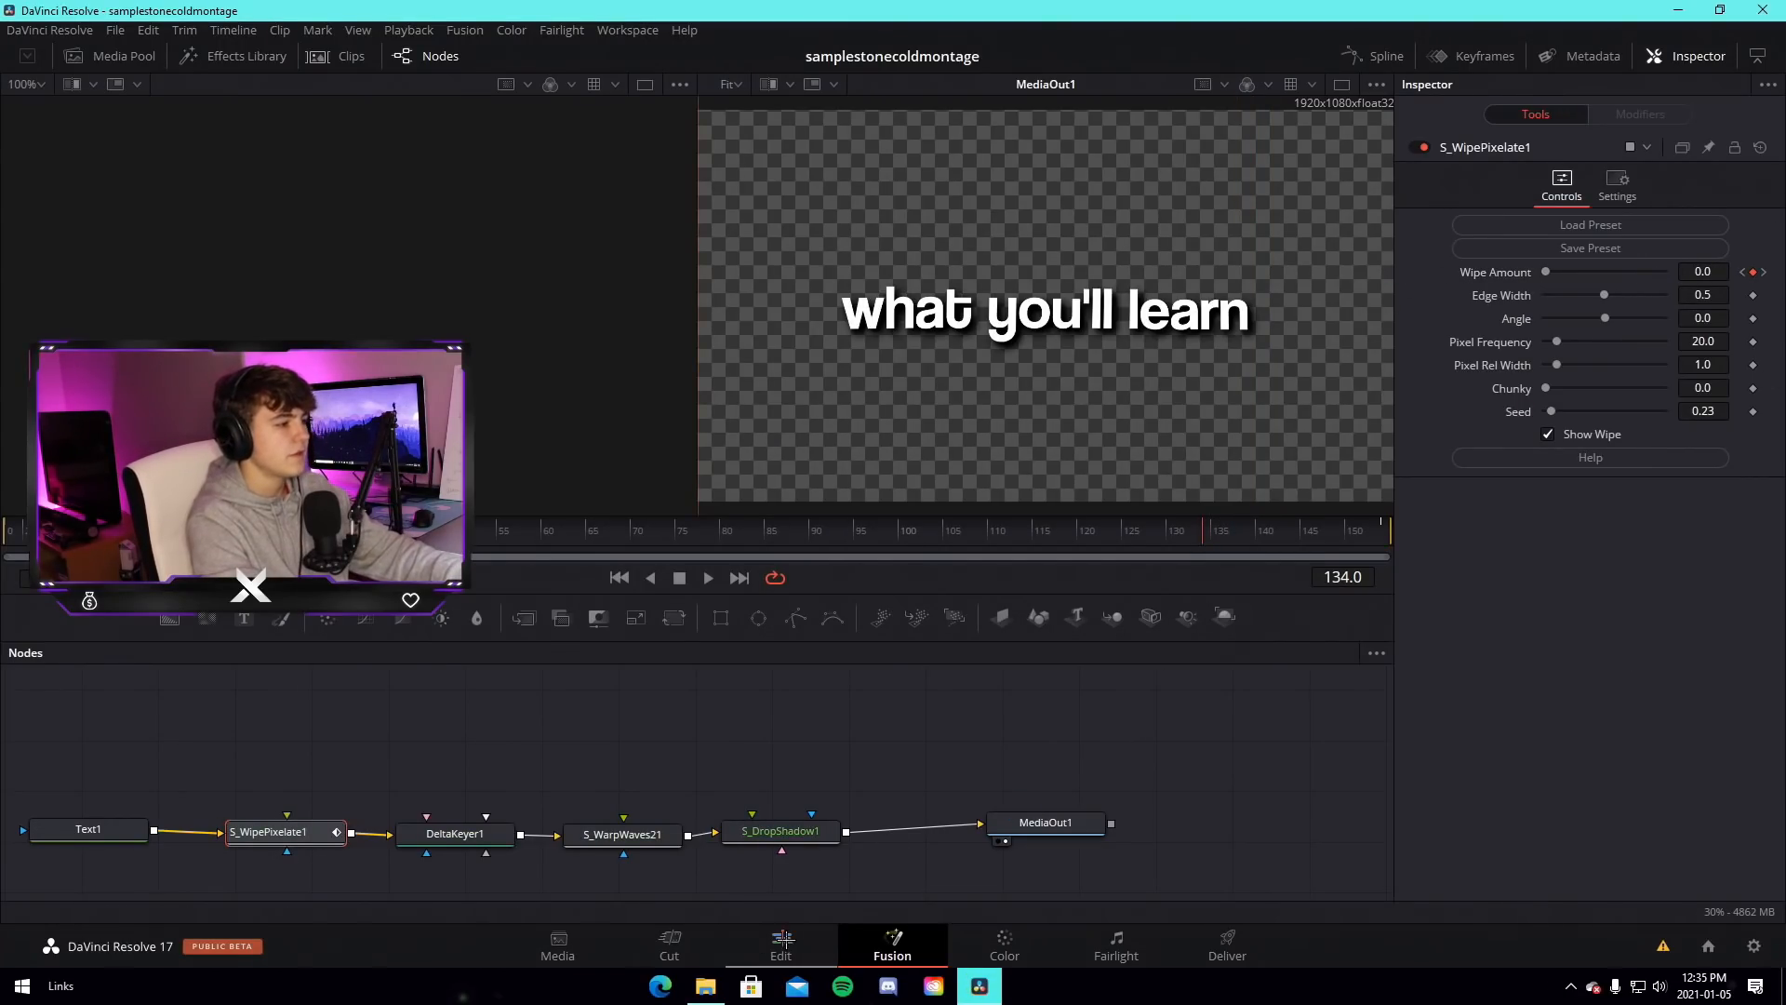
Return to the Edit page and set the timeline proxy mode to Quarter Resolution
left_click(782, 940)
left_click(402, 31)
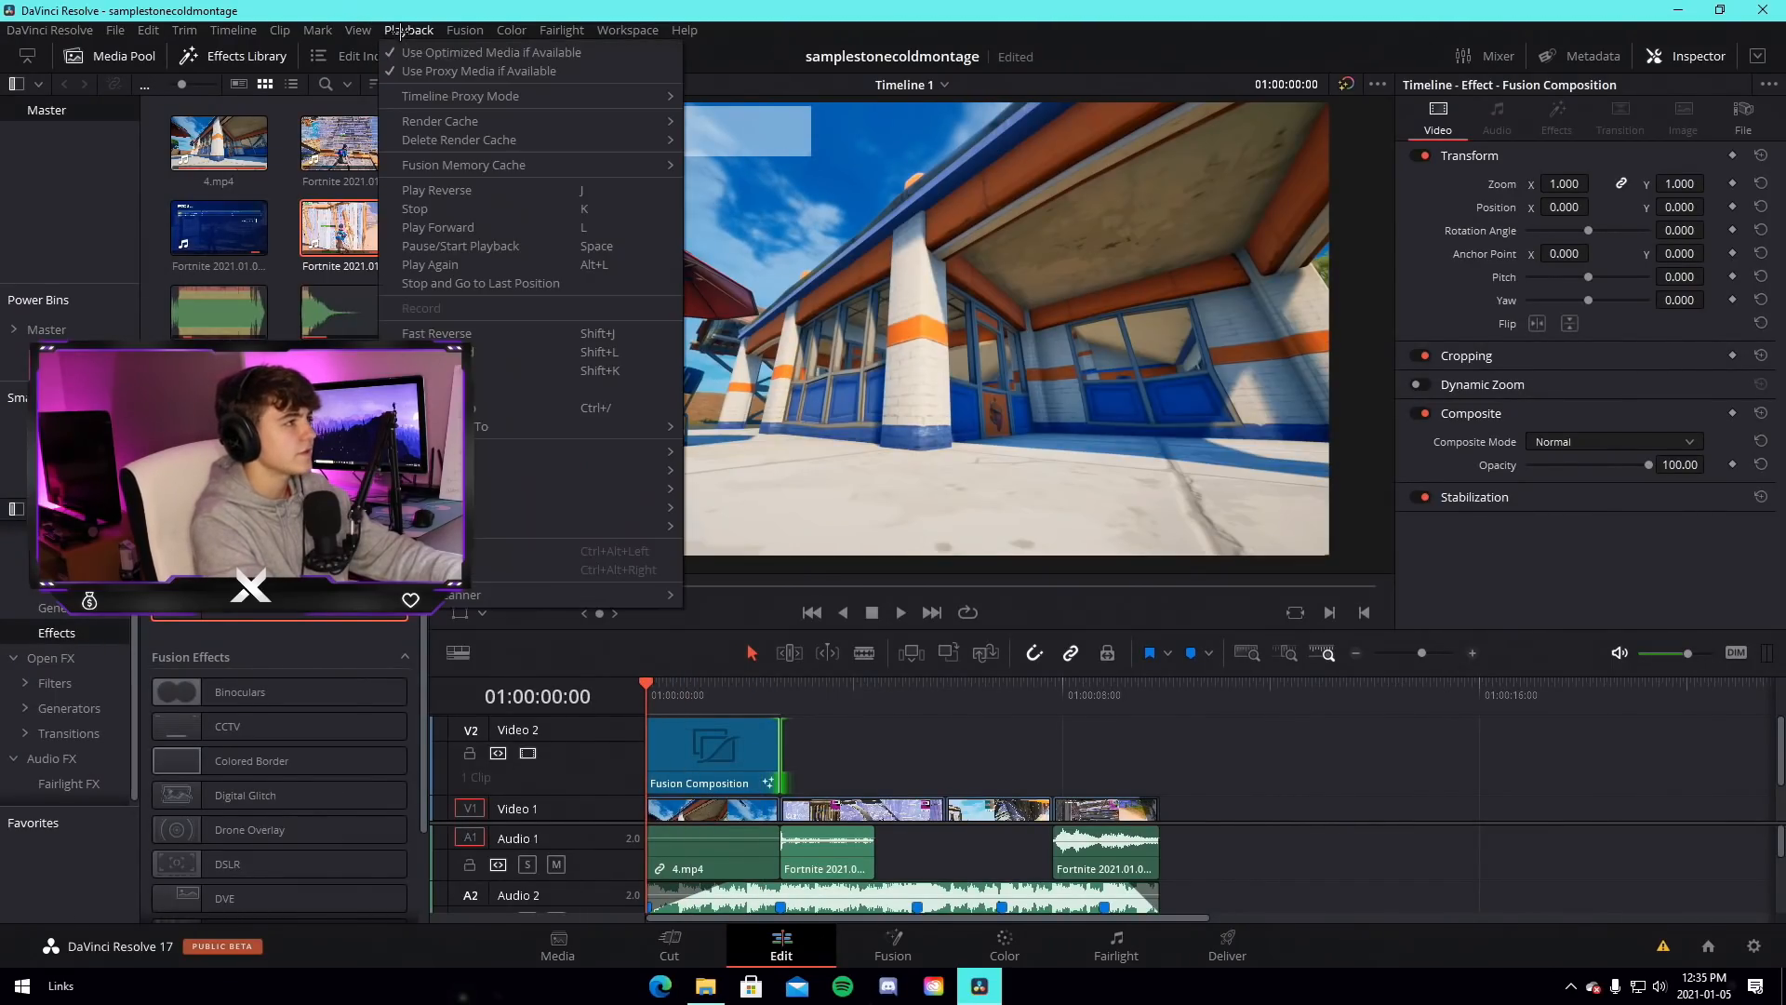
mouse_move(441, 96)
left_click(712, 140)
left_click(402, 31)
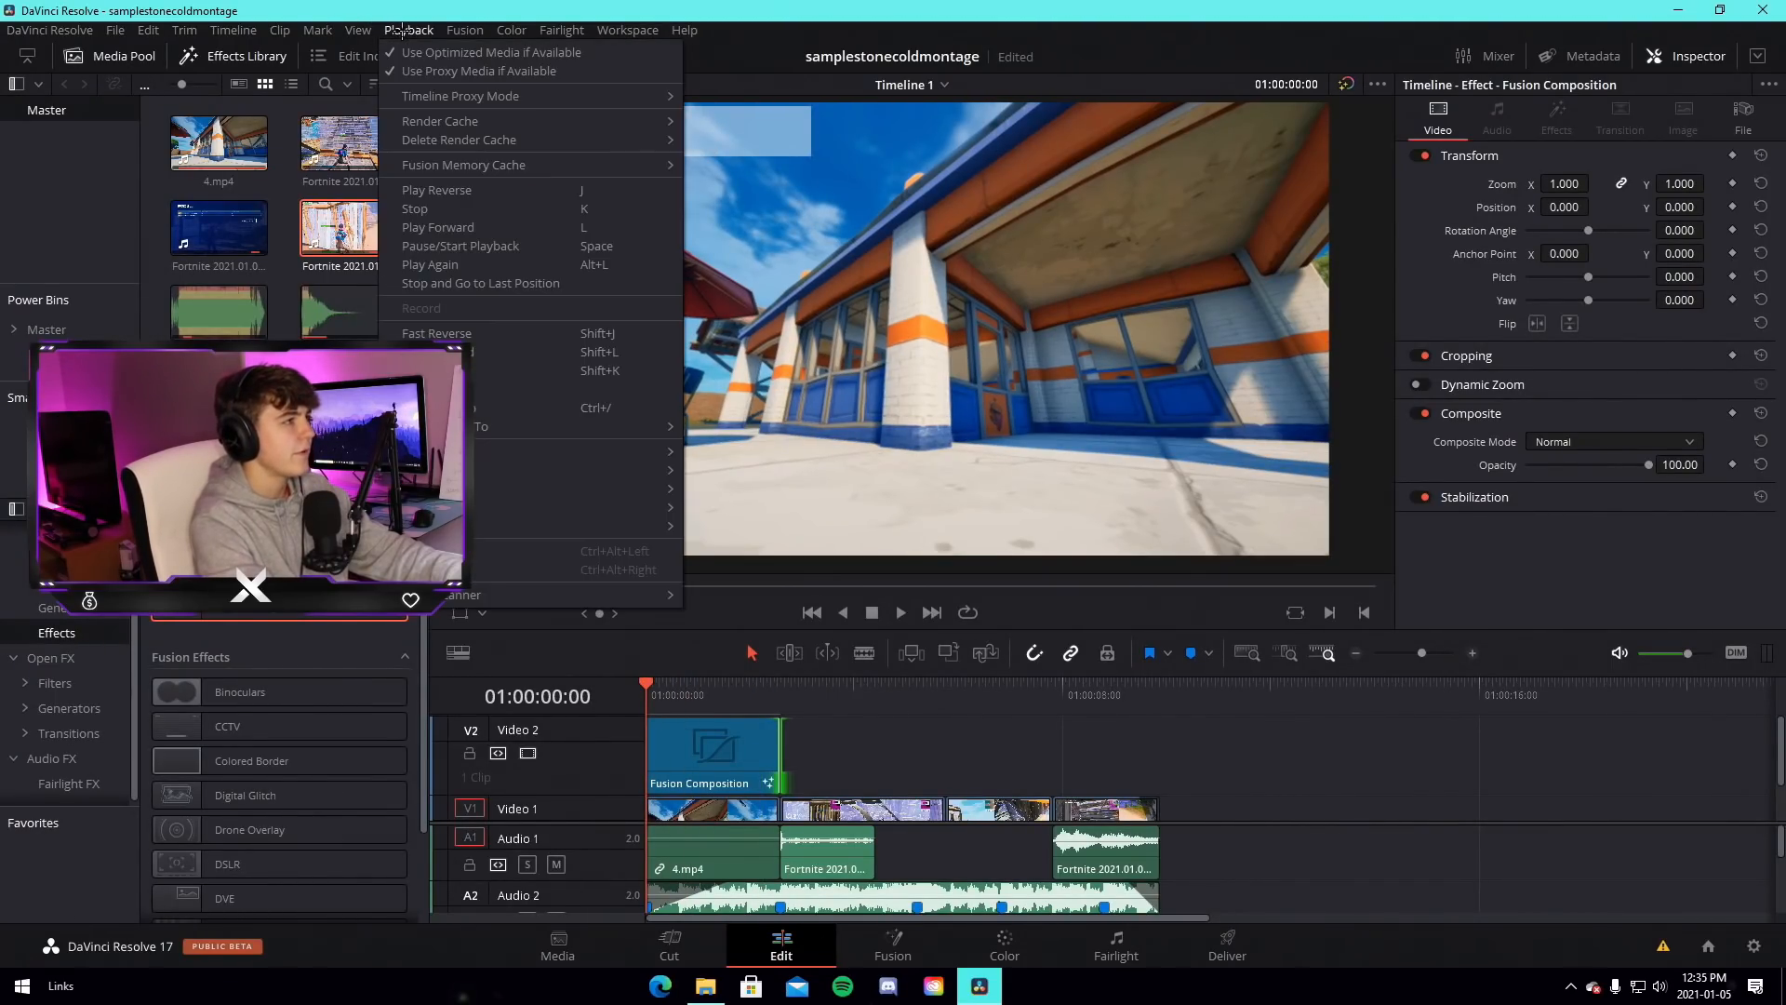
left_click(402, 31)
left_click(402, 30)
mouse_move(456, 97)
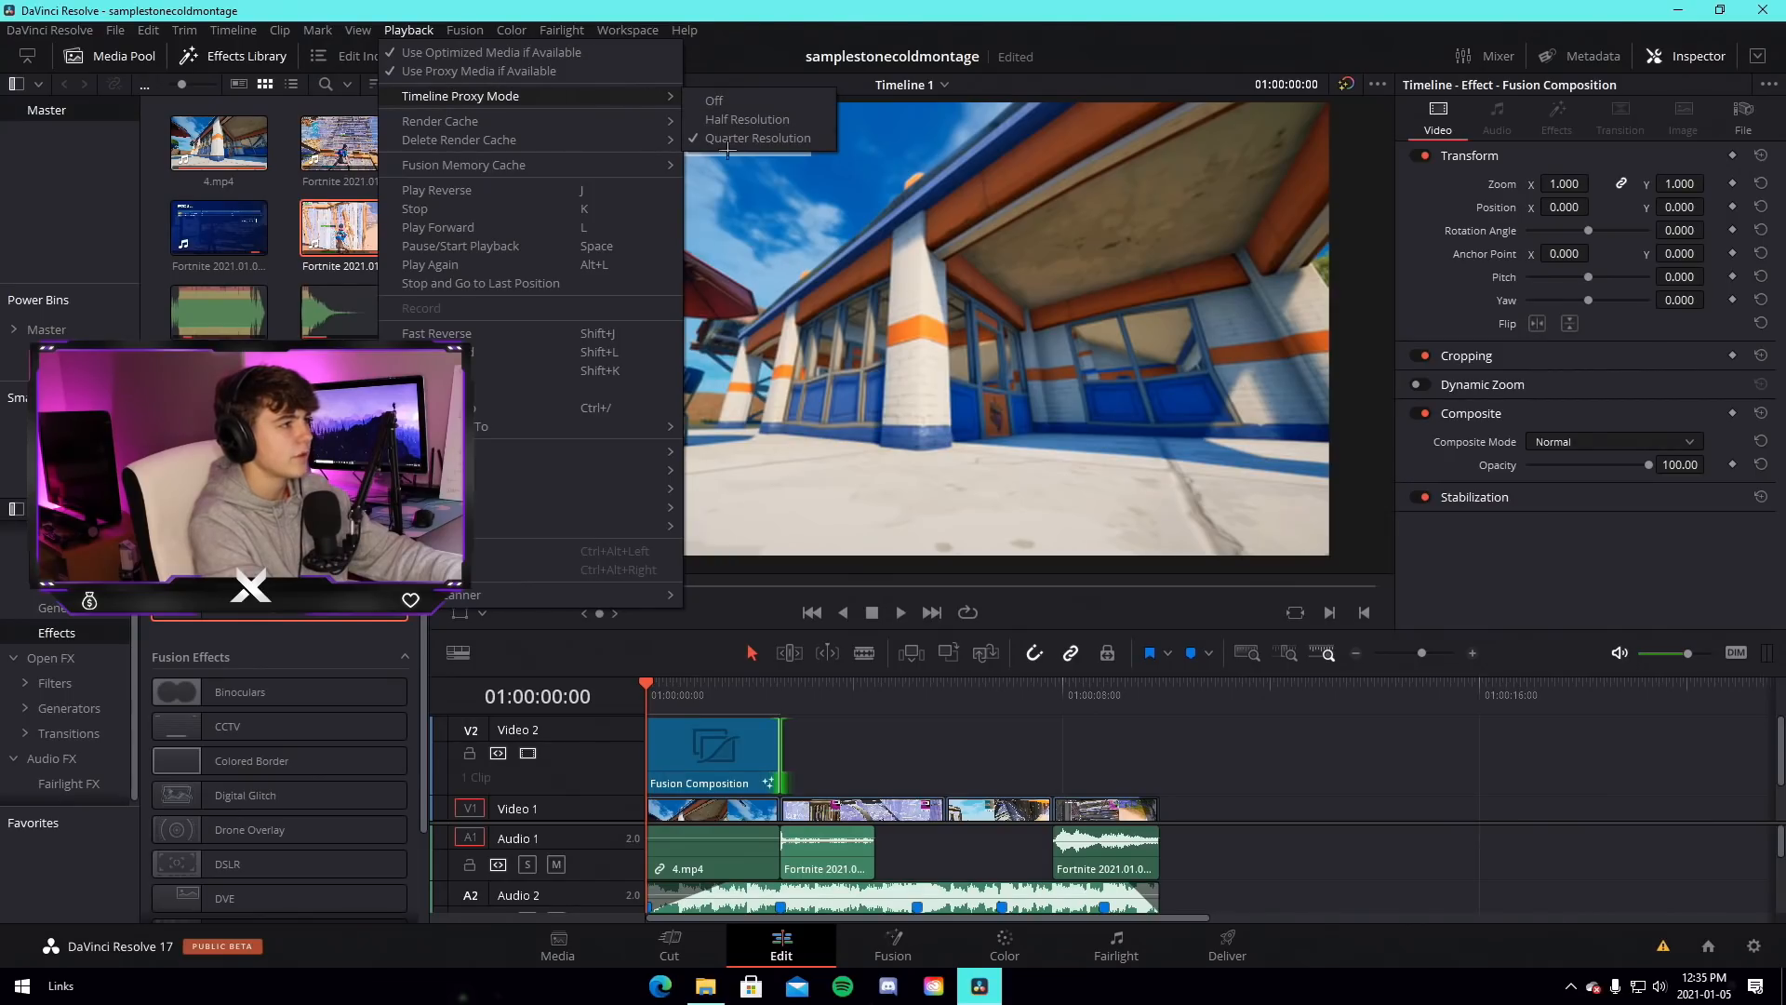
left_click(847, 743)
Play the timeline from its start to review the animated text over the intro clip and the following gameplay
key("space")
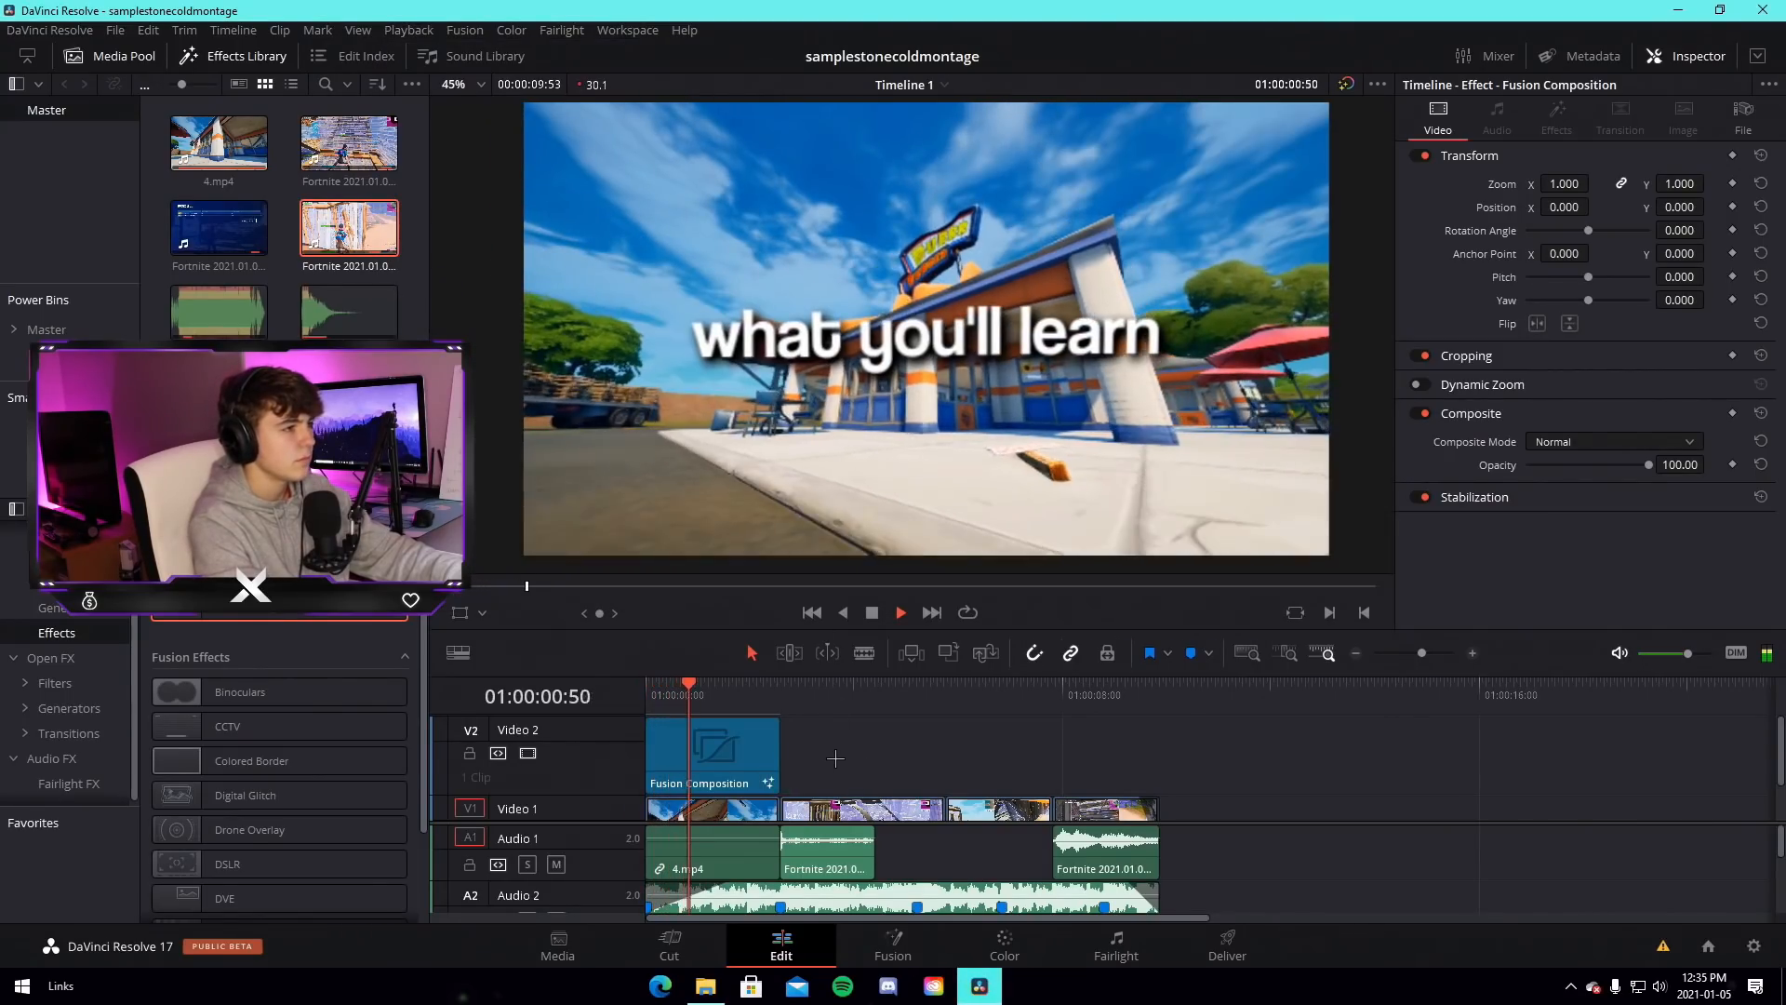
left_click(647, 694)
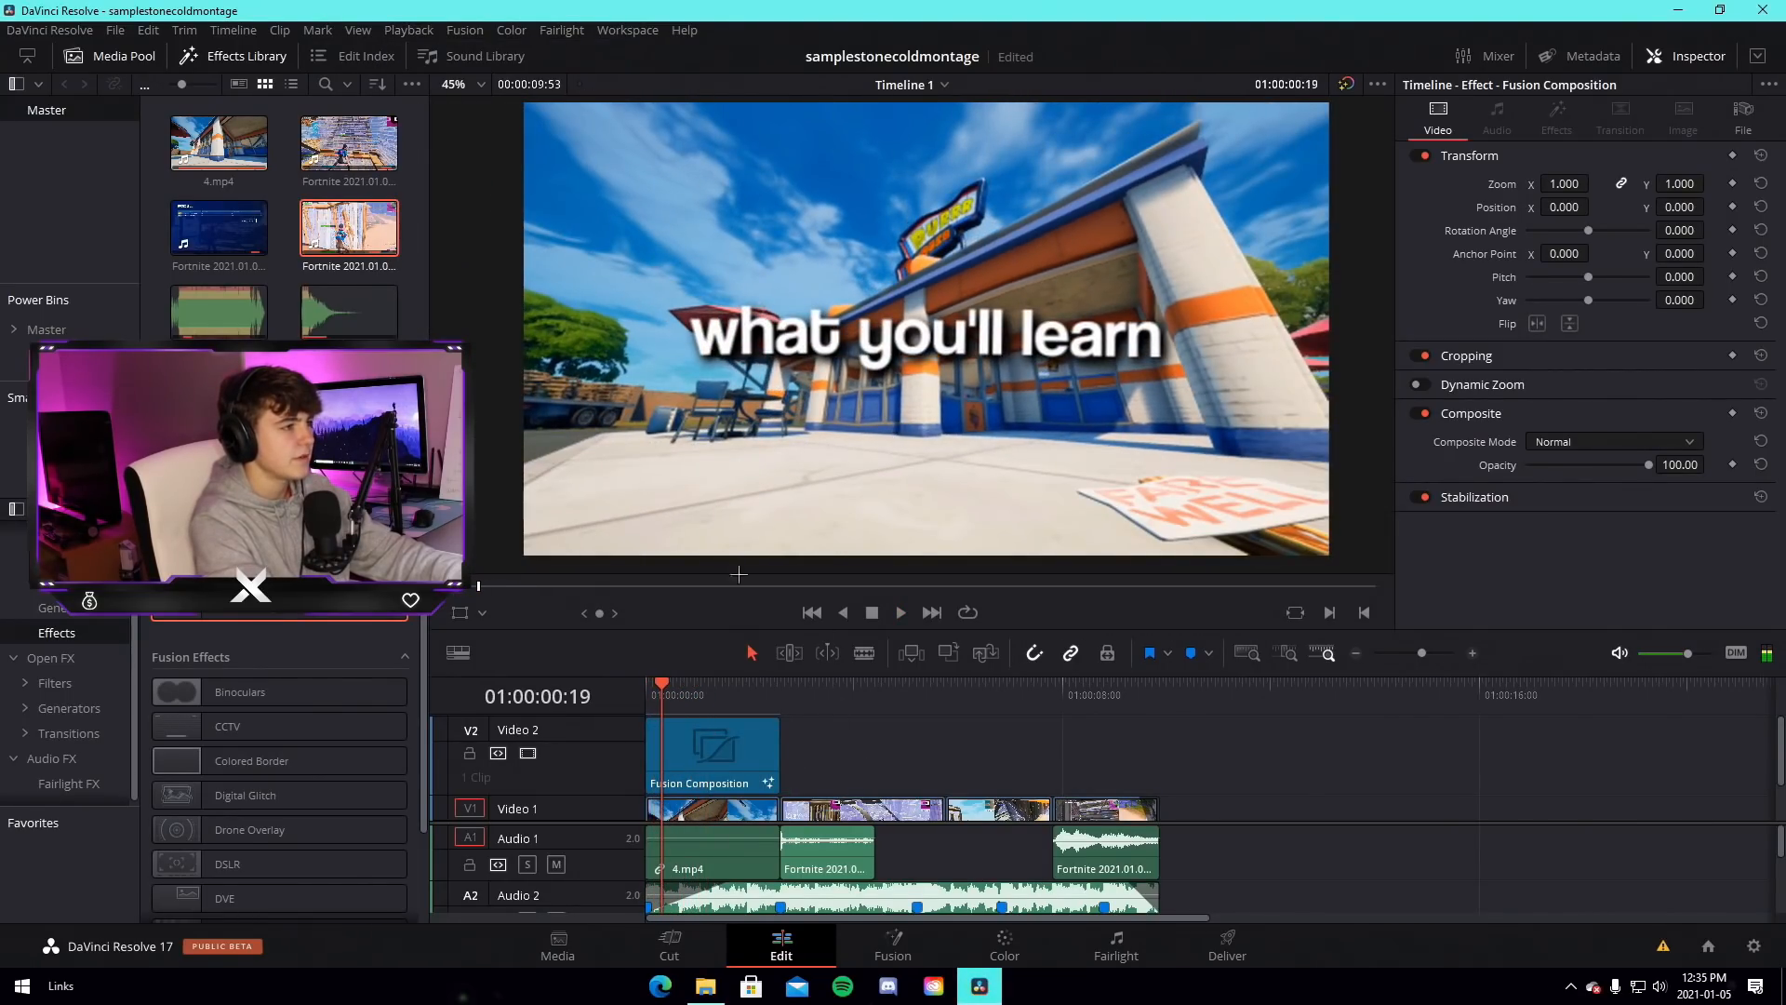
left_click(648, 692)
key("space")
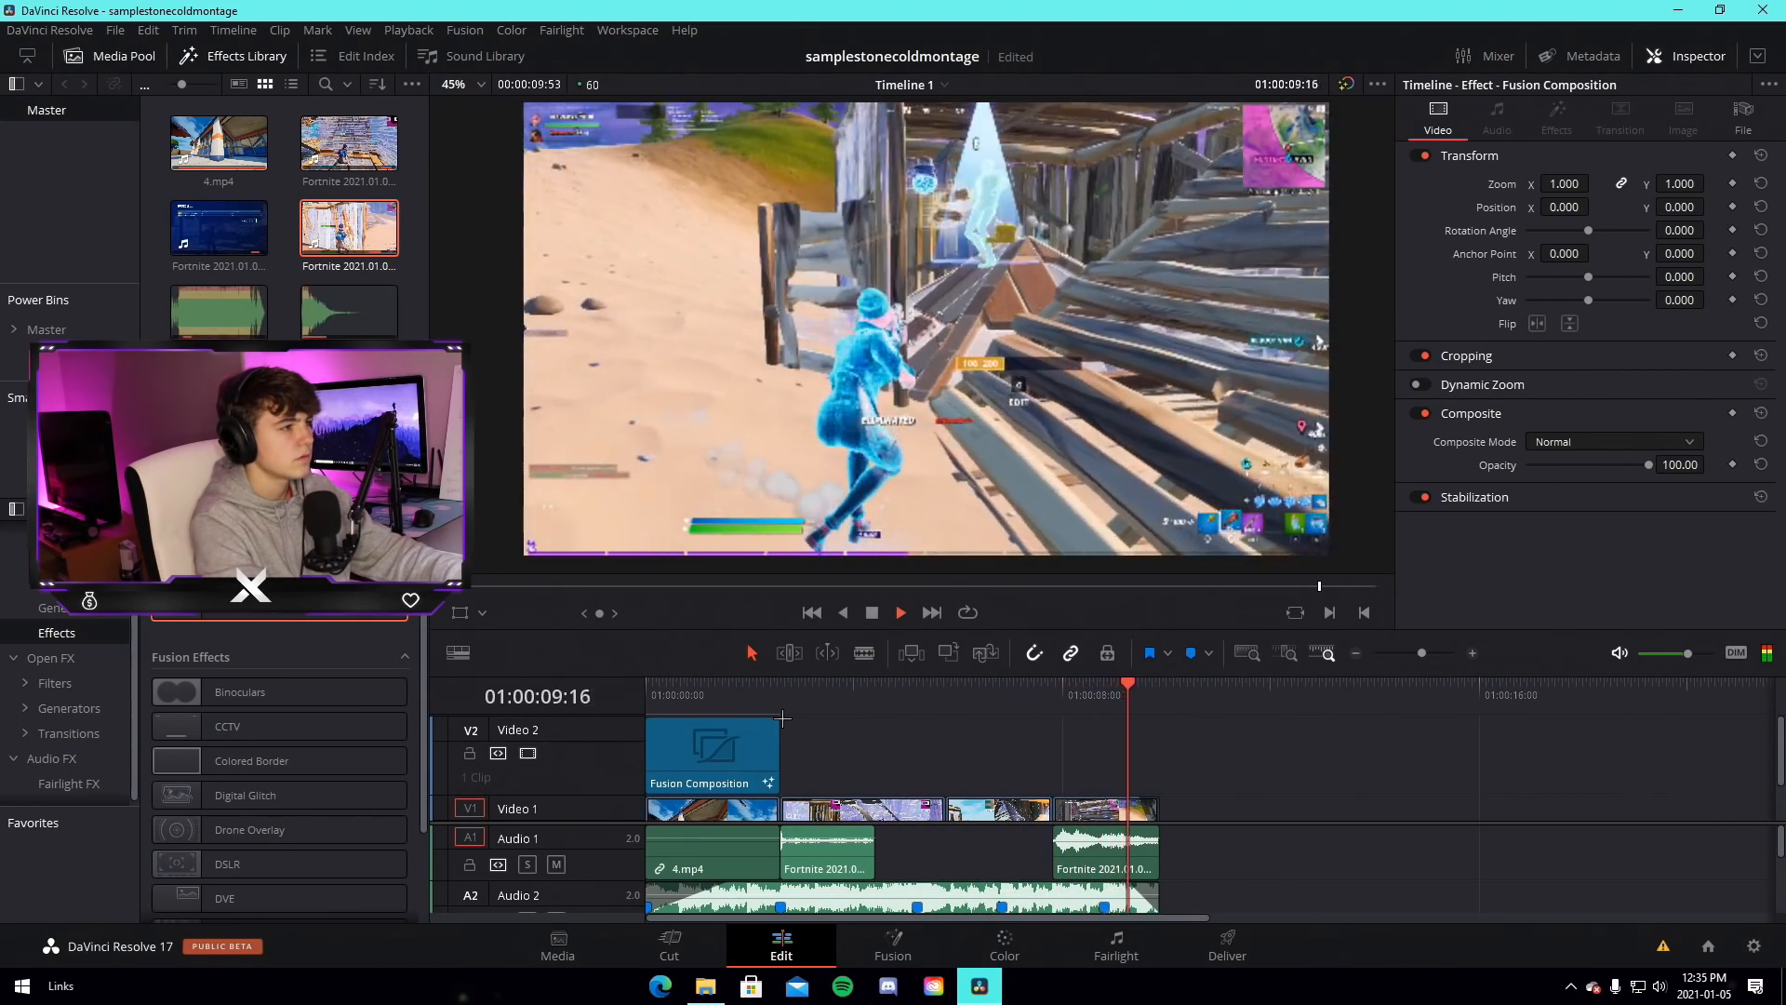
left_click(713, 685)
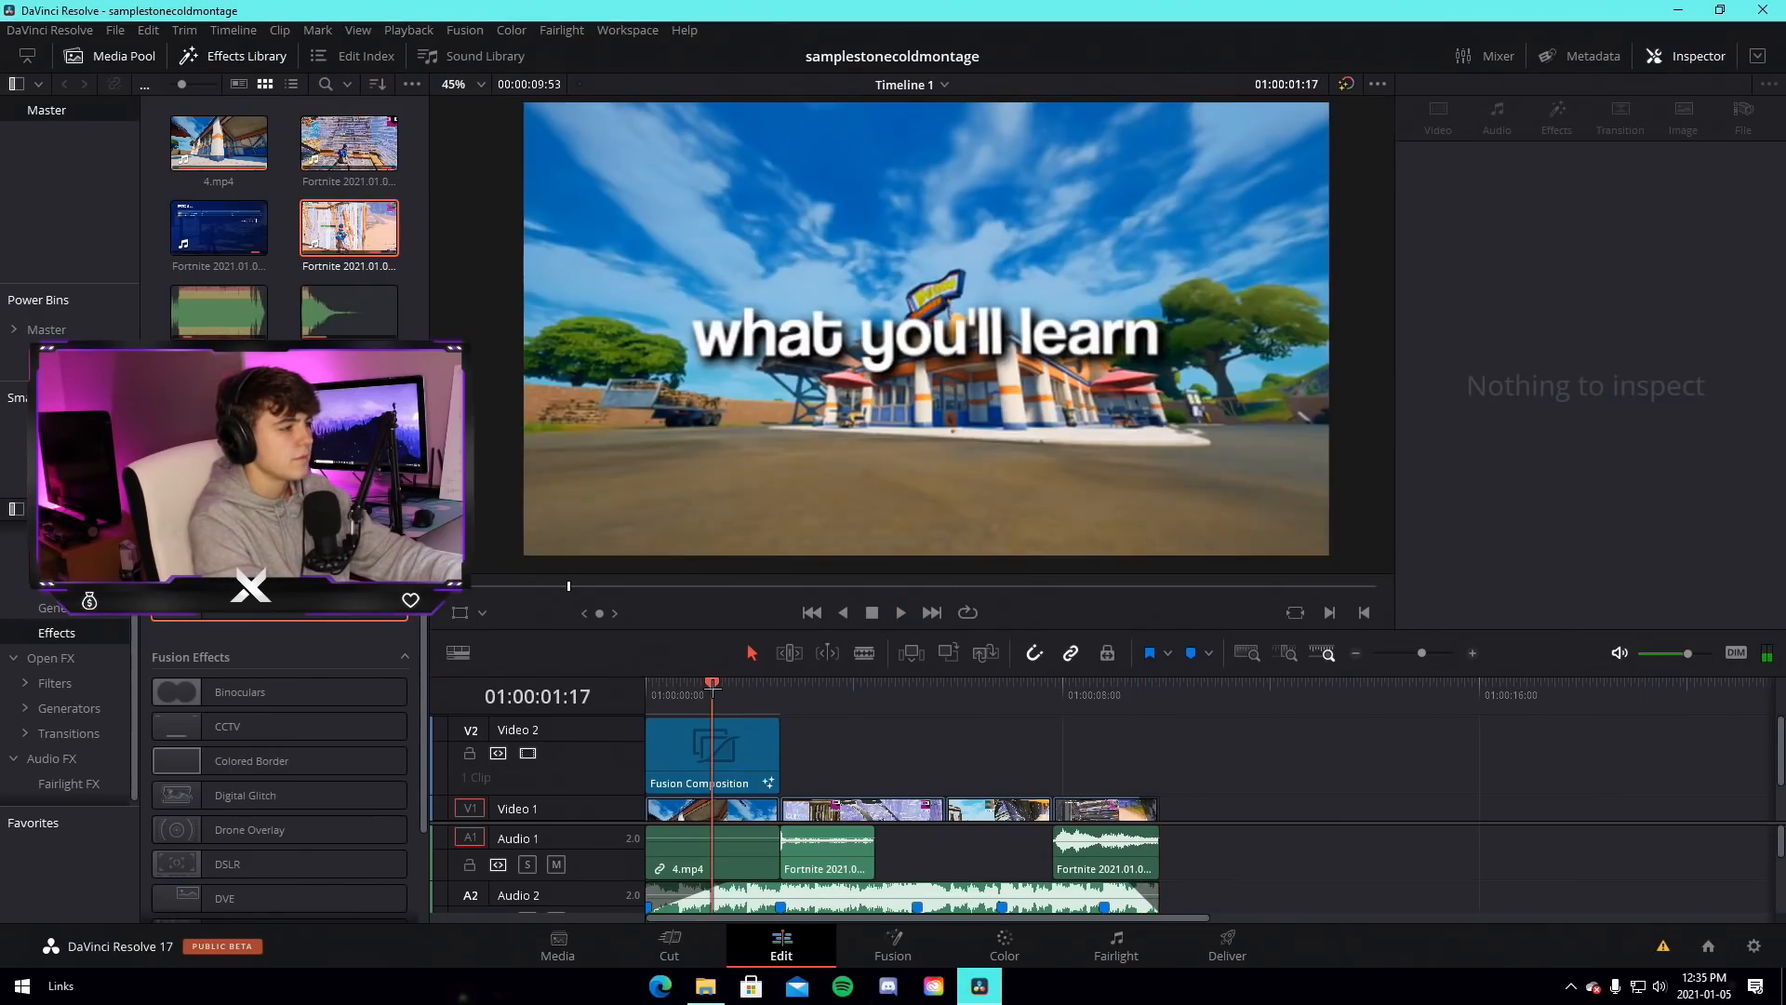
left_click_drag(727, 688, 787, 694)
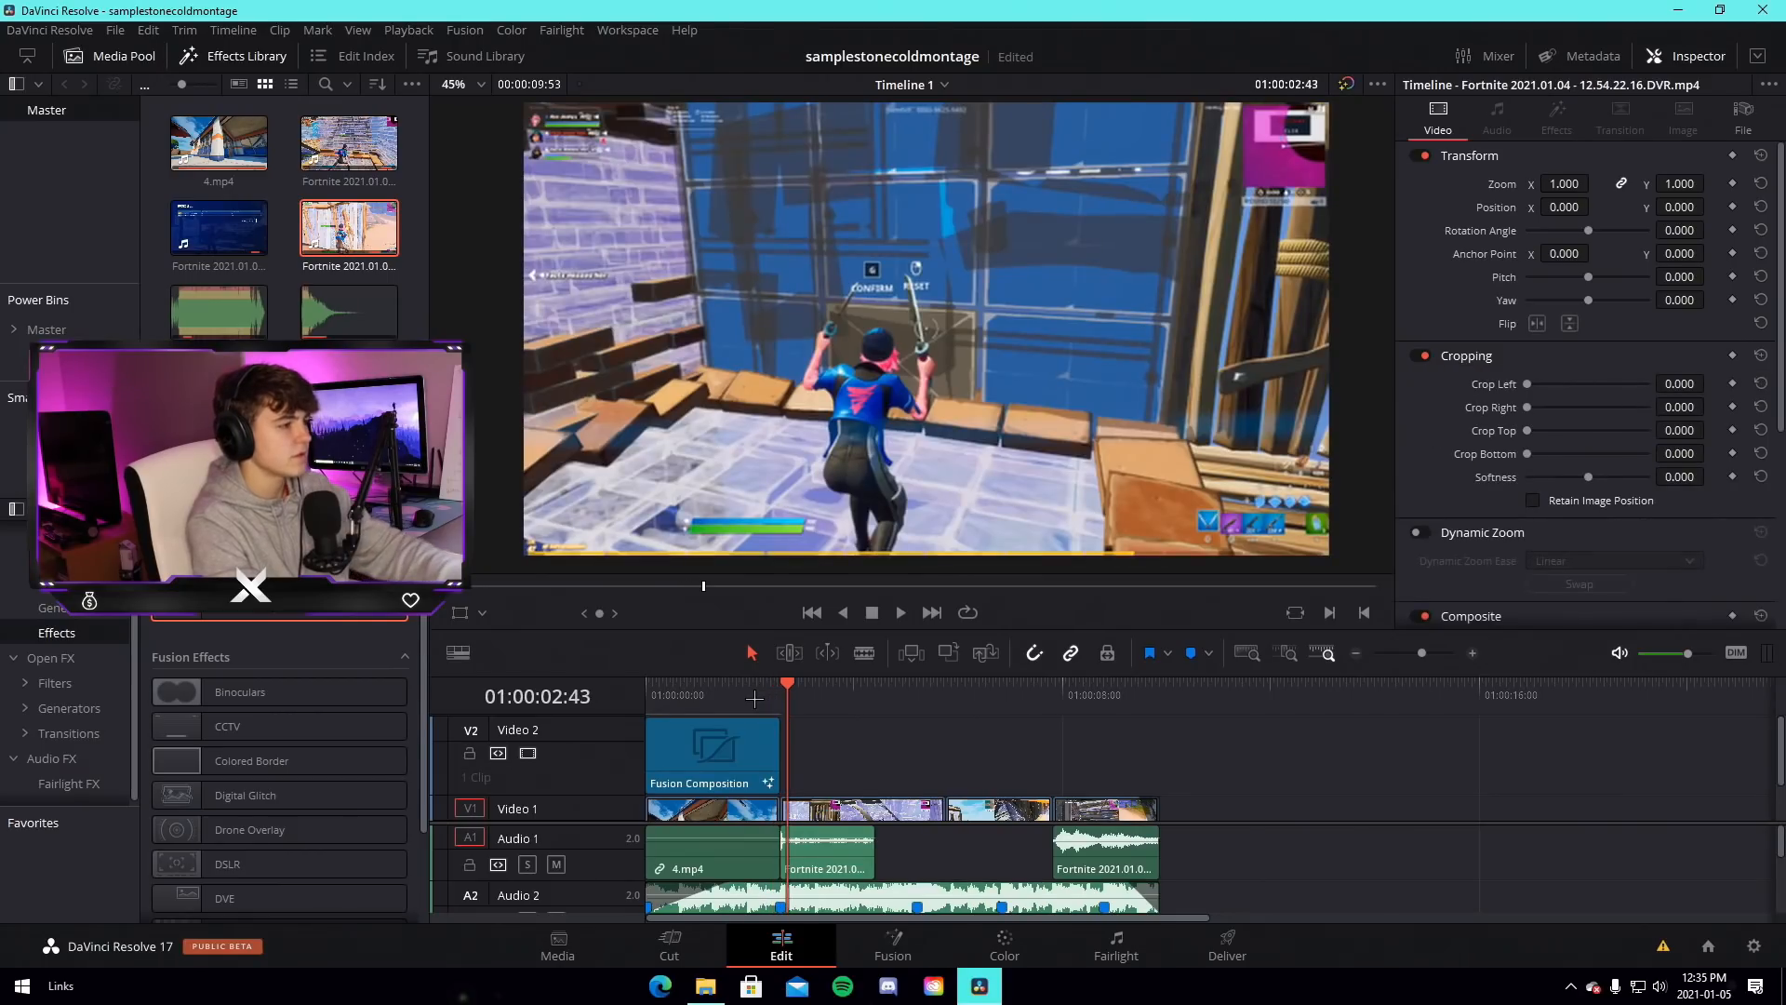
Turn the timeline proxy mode off
left_click(409, 30)
mouse_move(484, 95)
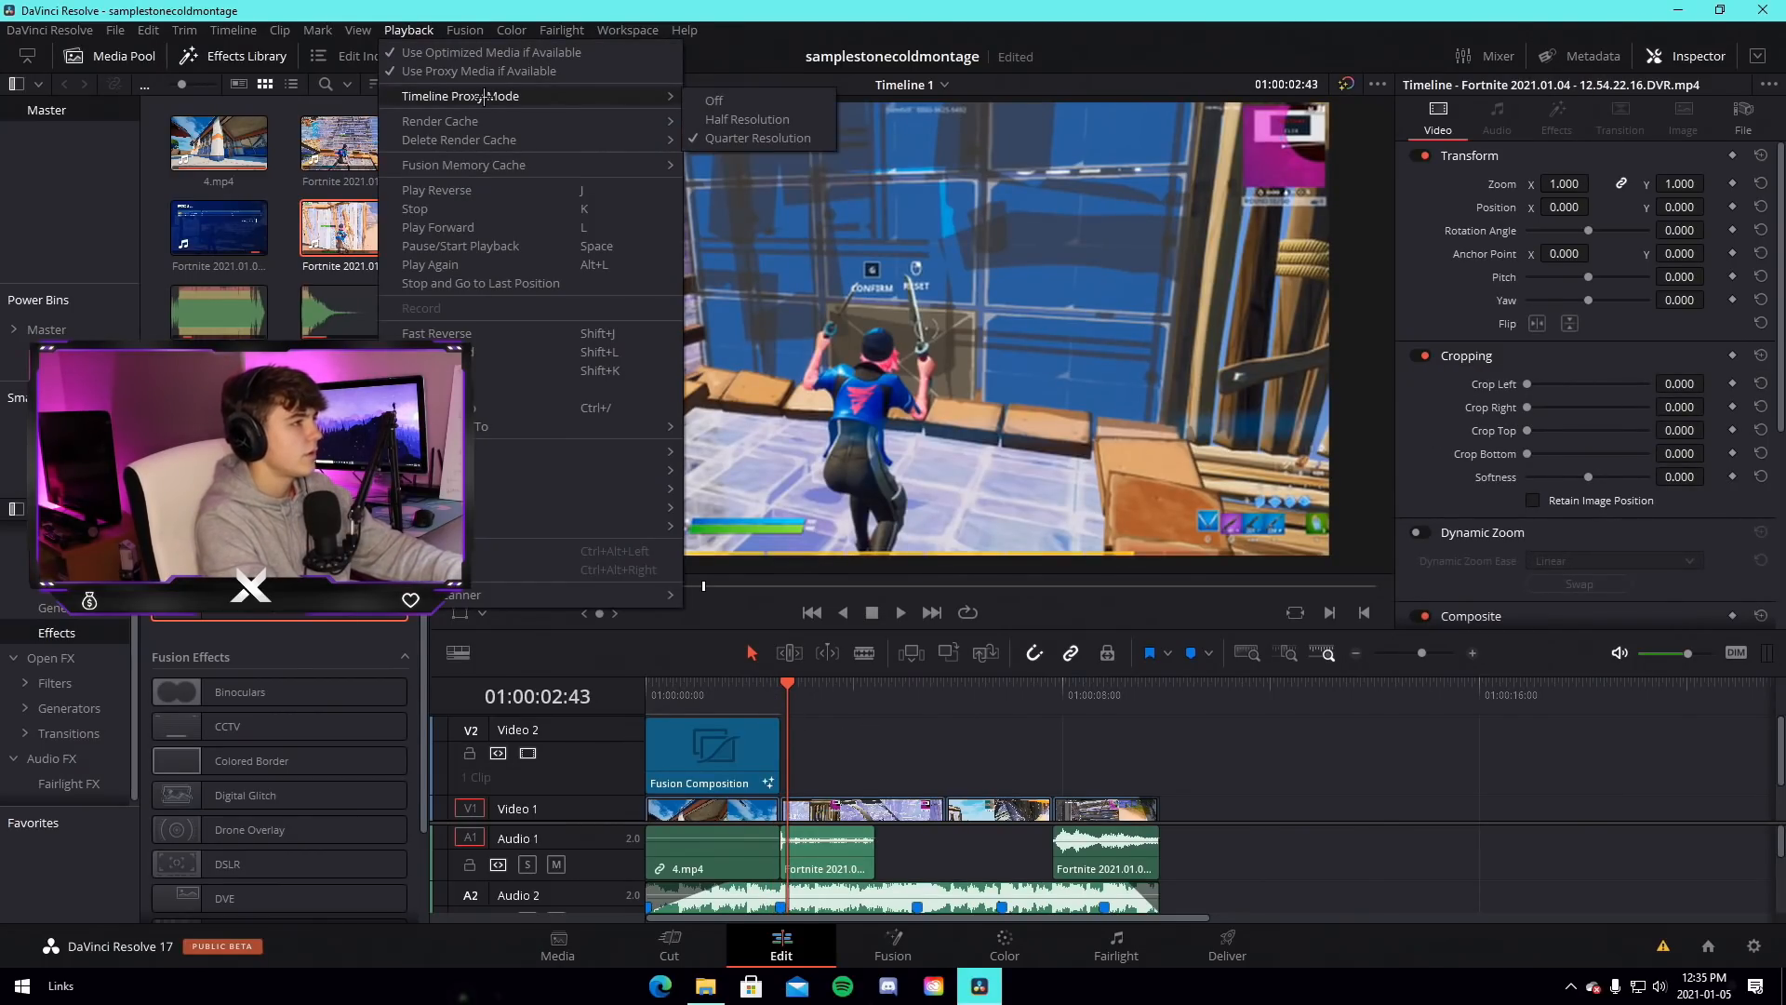
left_click(761, 104)
Add an adjustment clip on Video 2 above the gameplay, starting at Marker 2 at 01:00:05:12
left_click_drag(789, 694, 913, 687)
scroll(873, 718, "down", 2)
left_click(1432, 653)
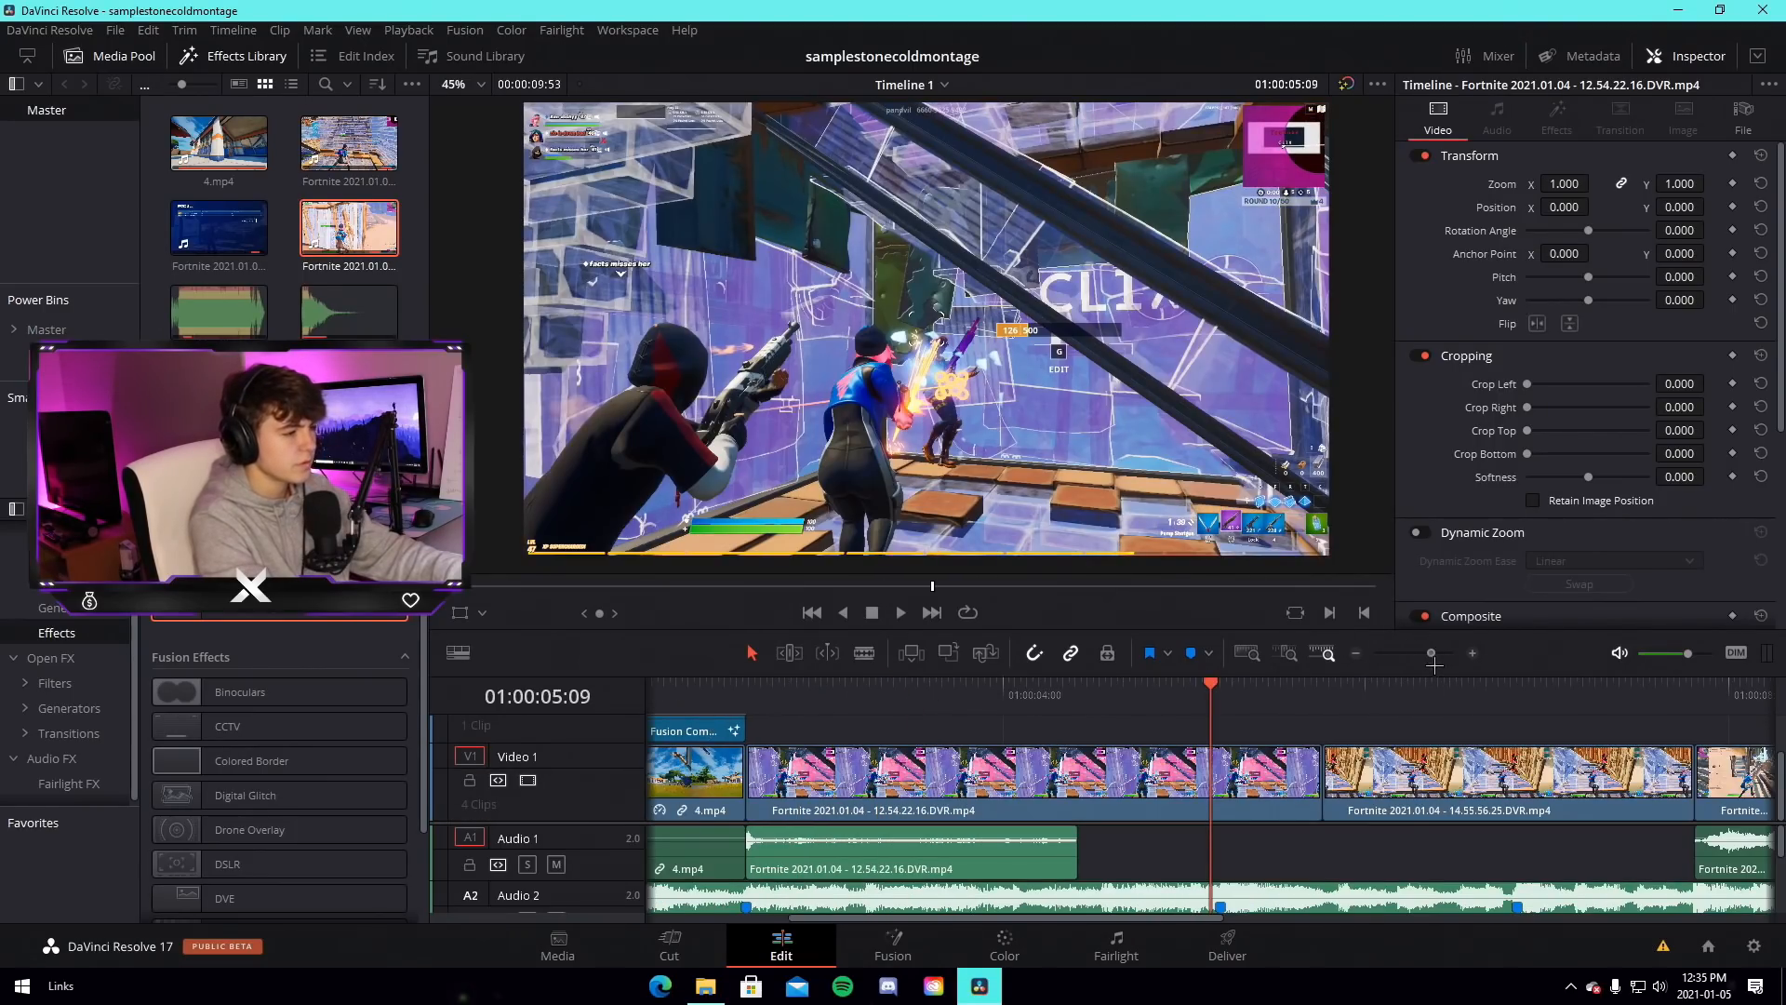
left_click(1437, 653)
left_click(1230, 704)
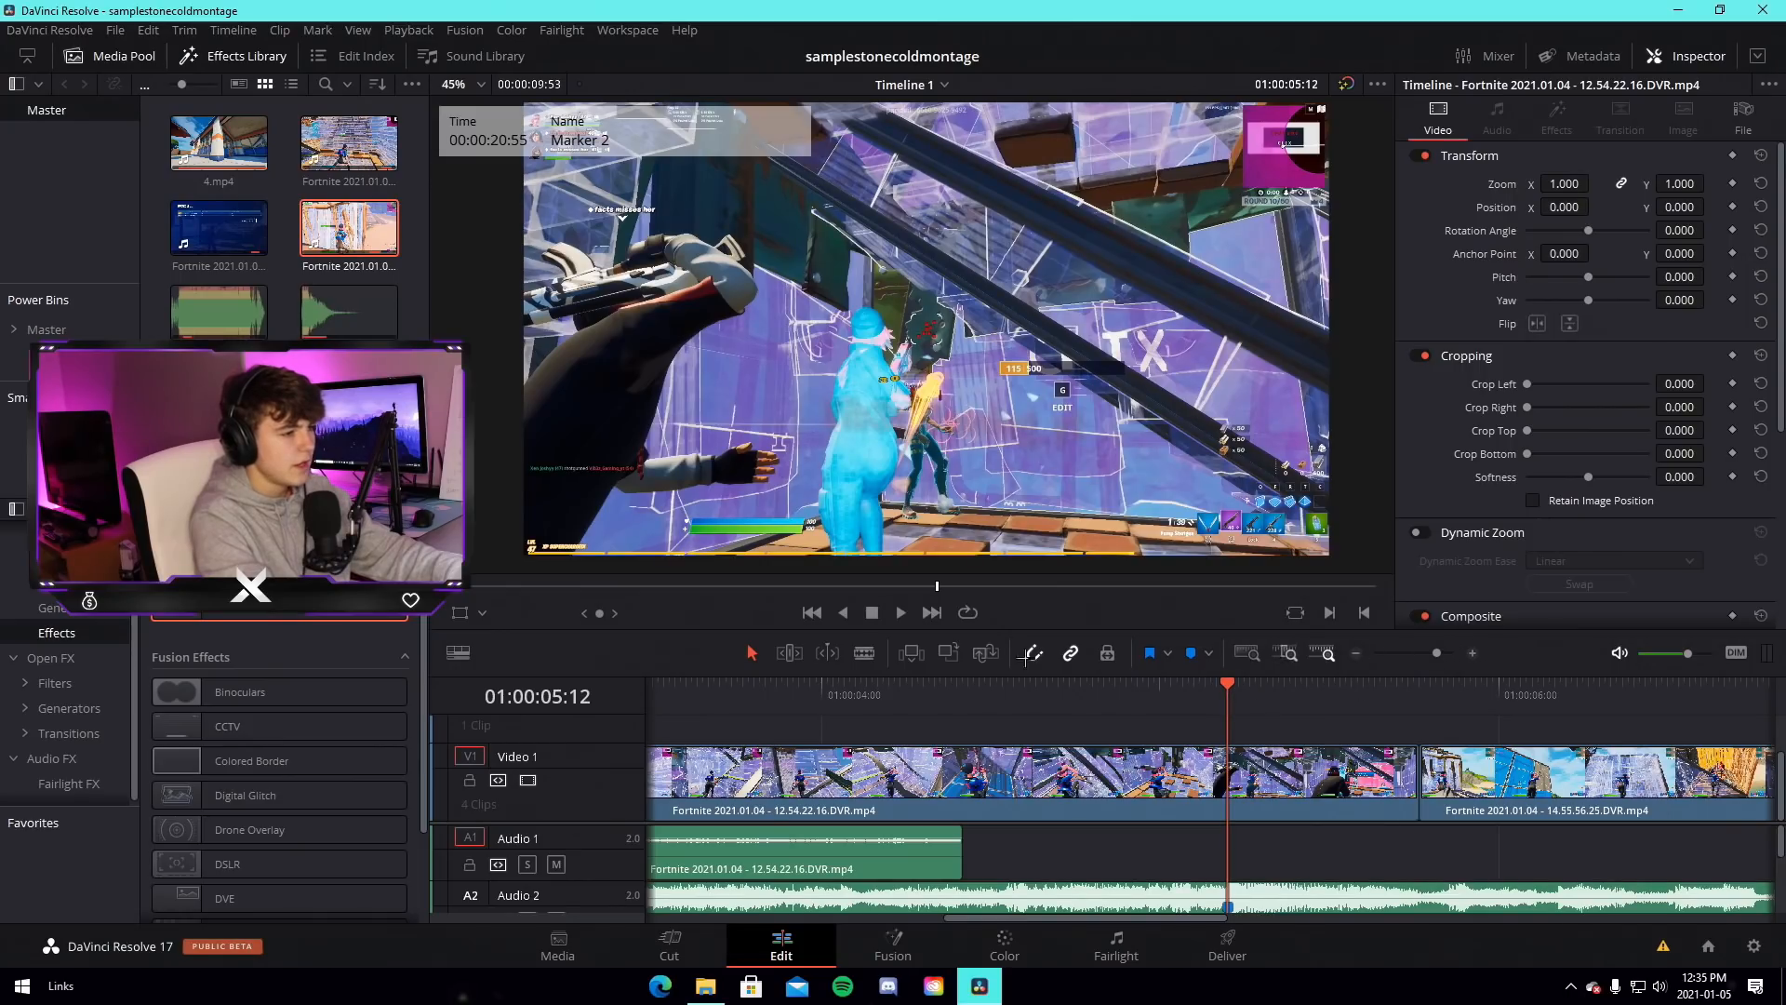
left_click(51, 607)
left_click(74, 659)
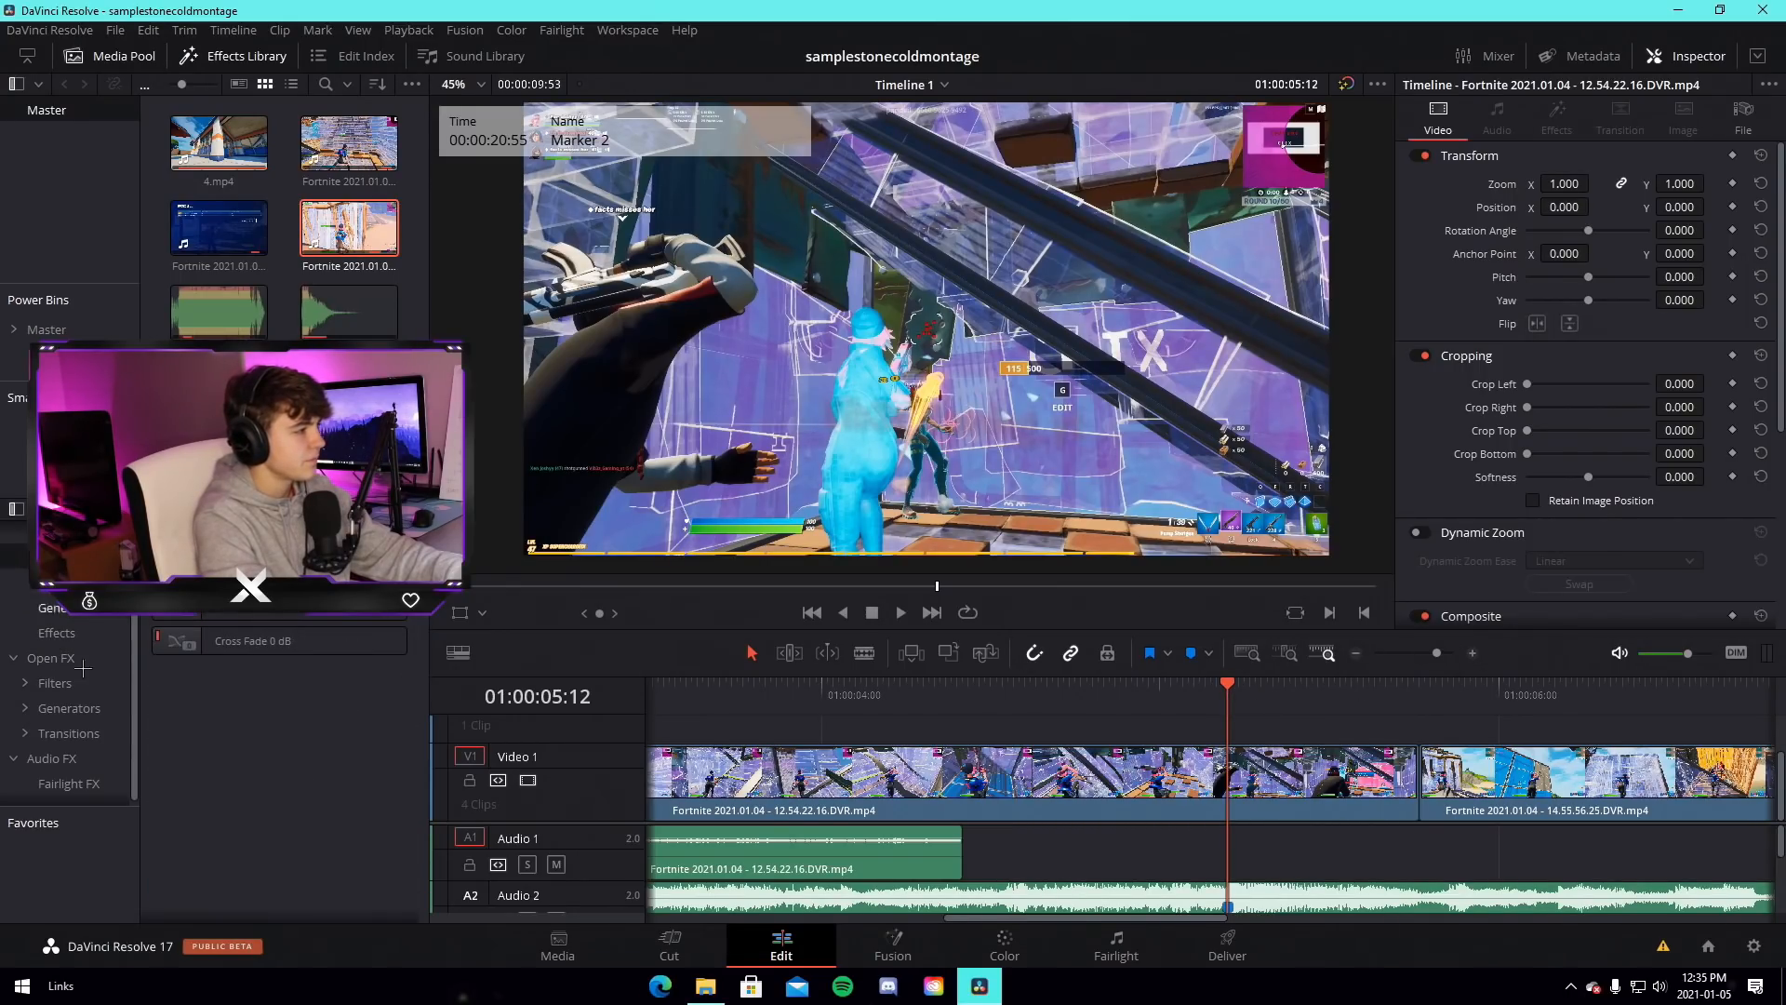
scroll(77, 661, "up", 1)
left_click(61, 661)
left_click_drag(252, 573, 1232, 729)
Trim the end of the adjustment clip so that it lasts about half a second
left_click(1445, 653)
left_click_drag(1445, 653, 1420, 653)
left_click_drag(1104, 728, 906, 729)
left_click_drag(1415, 652, 1432, 653)
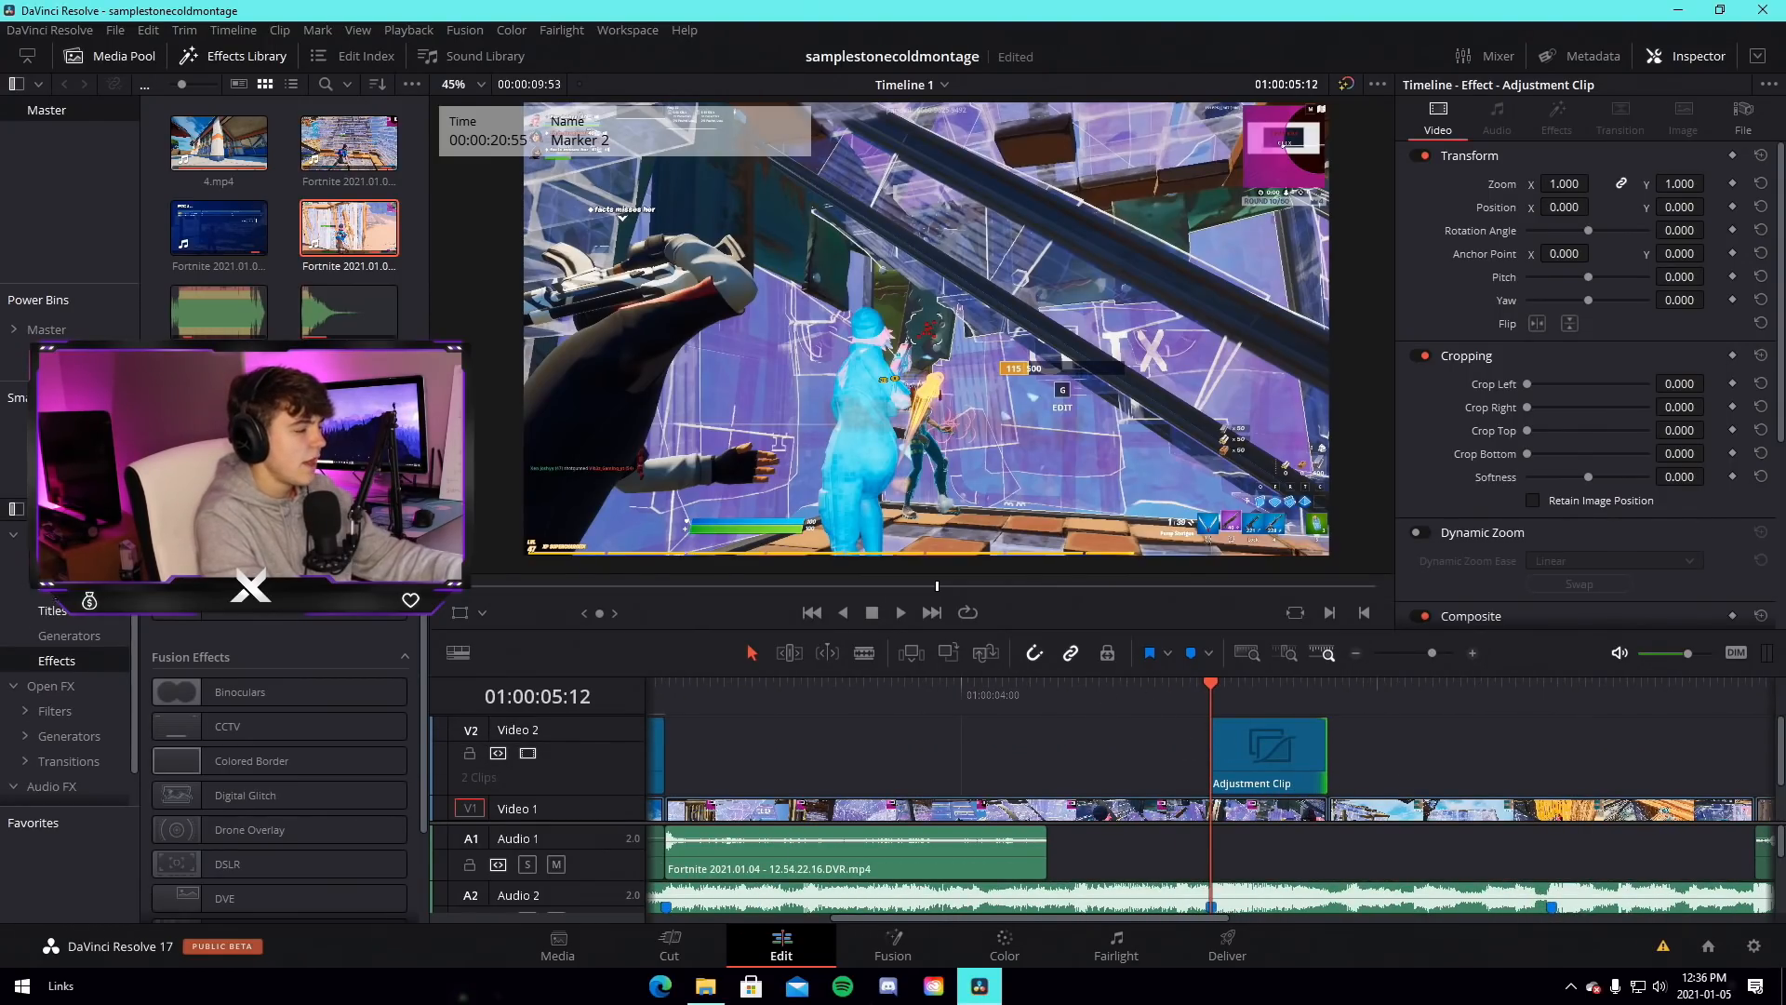
Search the Open FX effects for "shake" and apply Sapphire's S_Shake to the adjustment clip
left_click(51, 685)
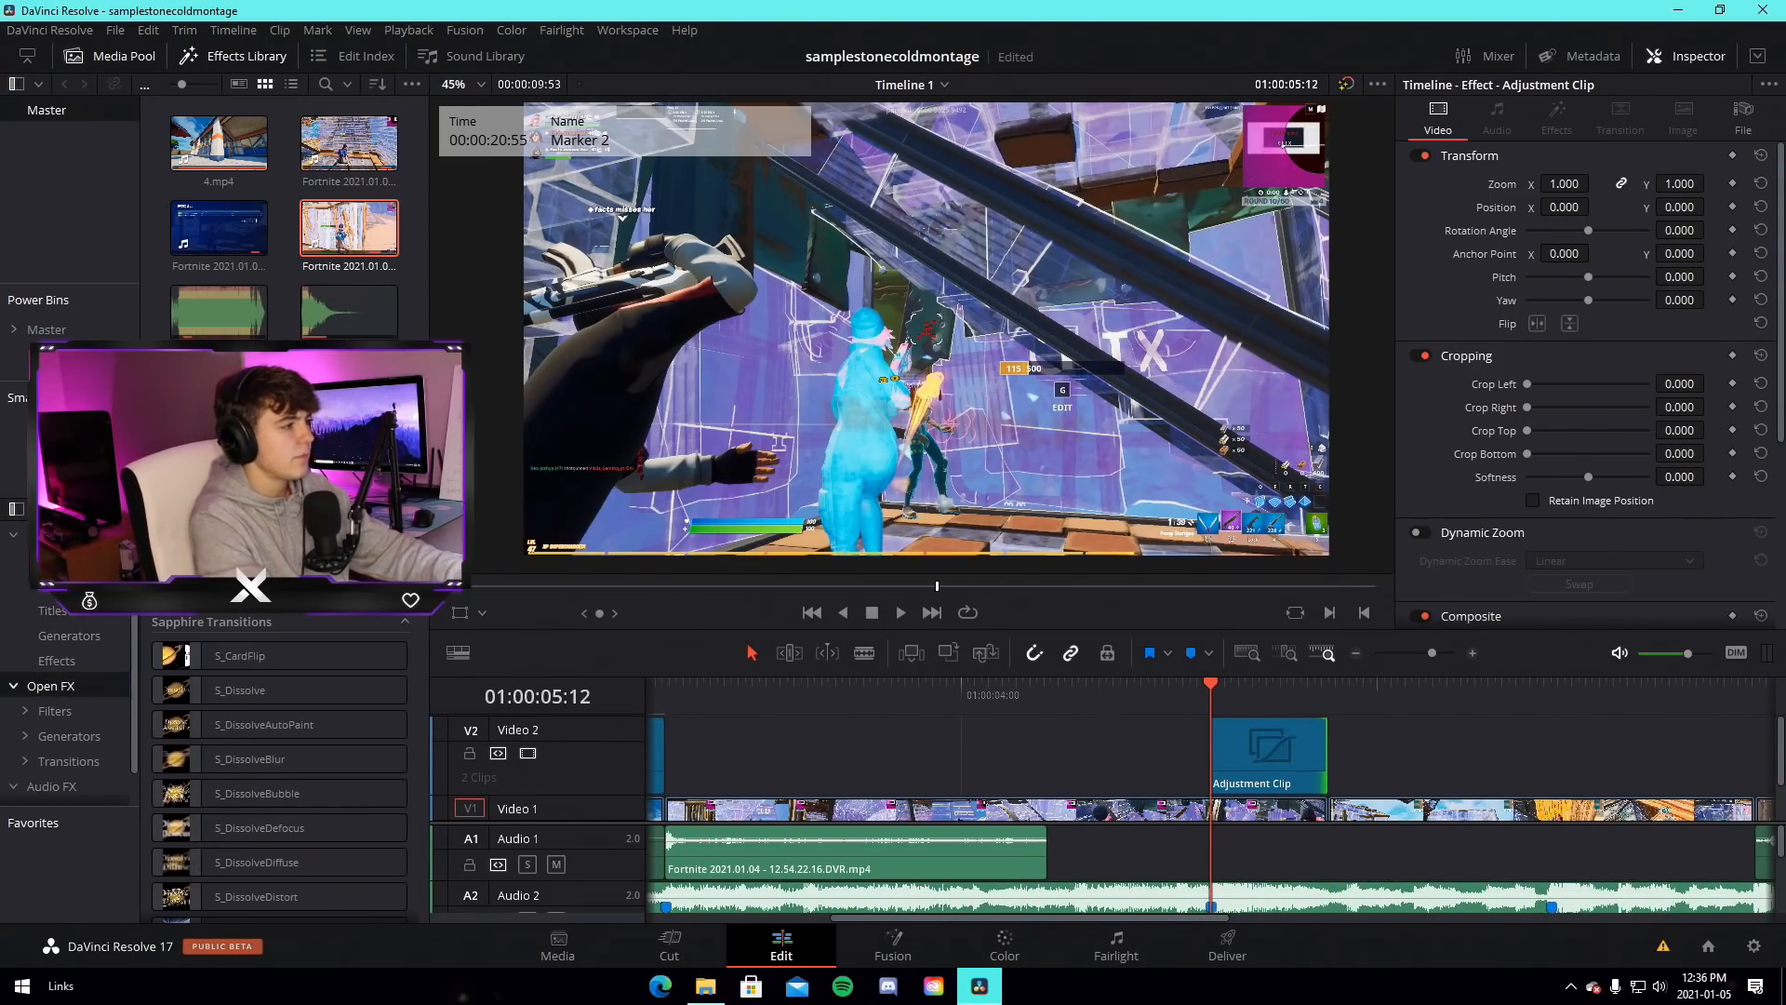
left_click(385, 509)
type("shake")
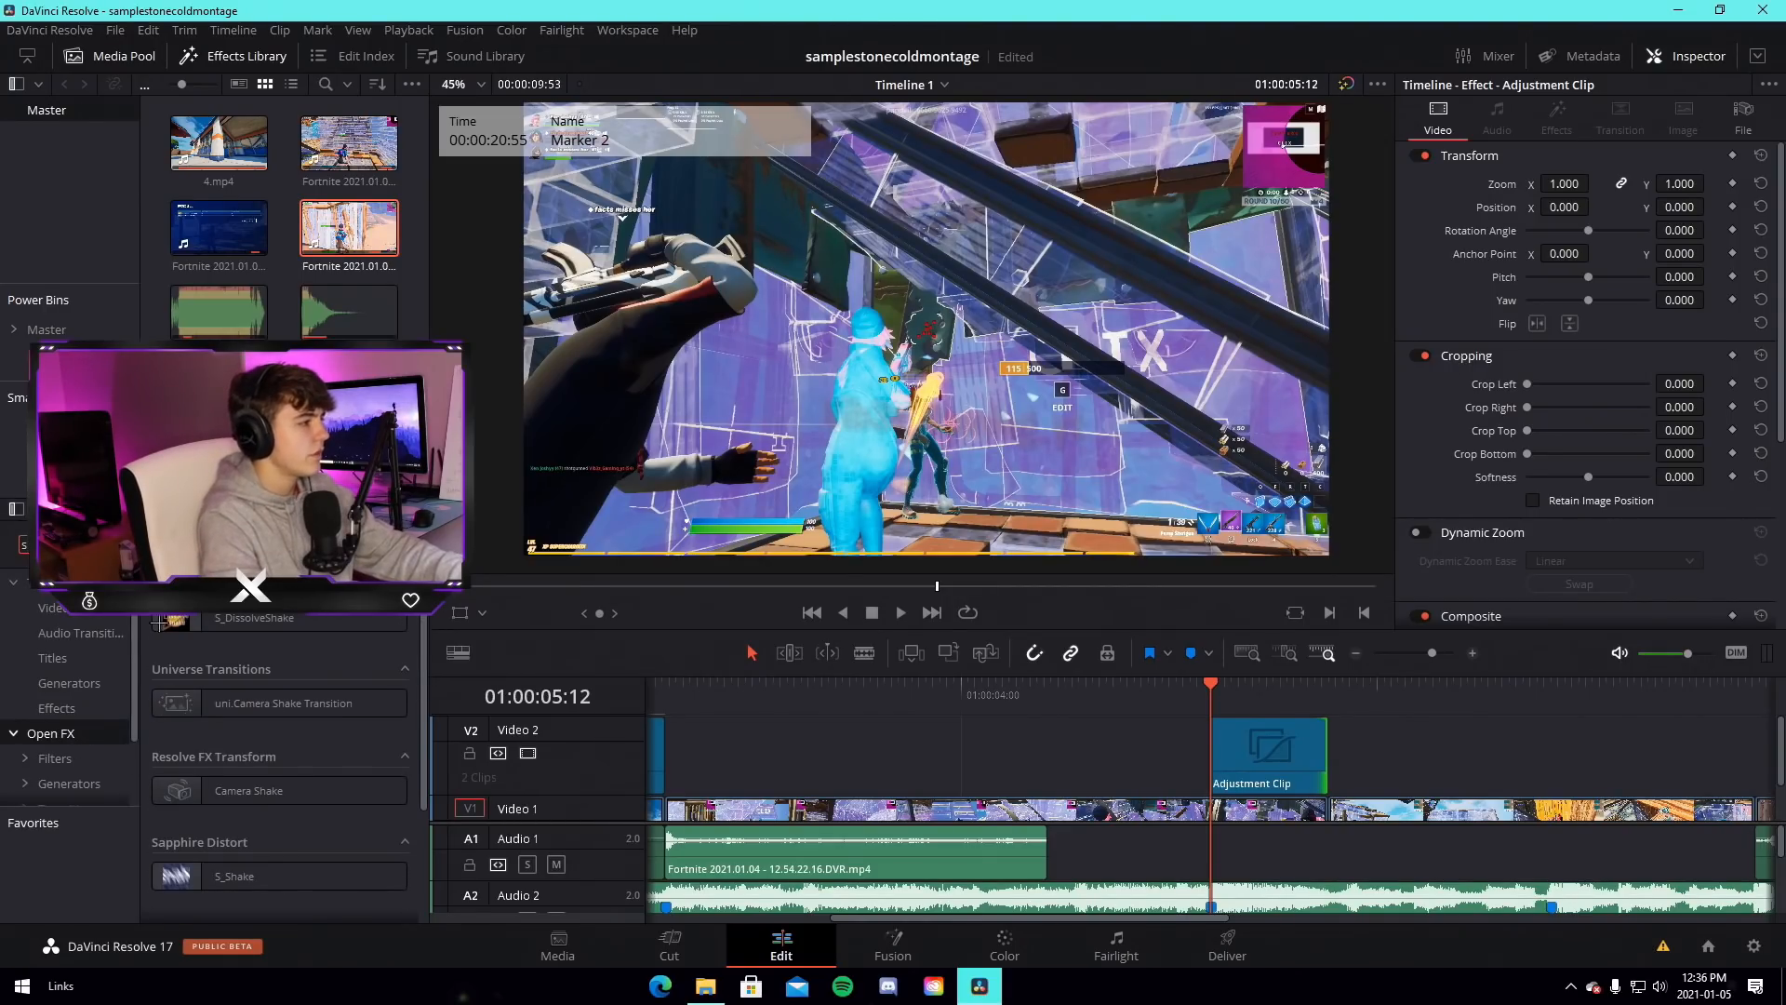
left_click_drag(551, 854, 1297, 762)
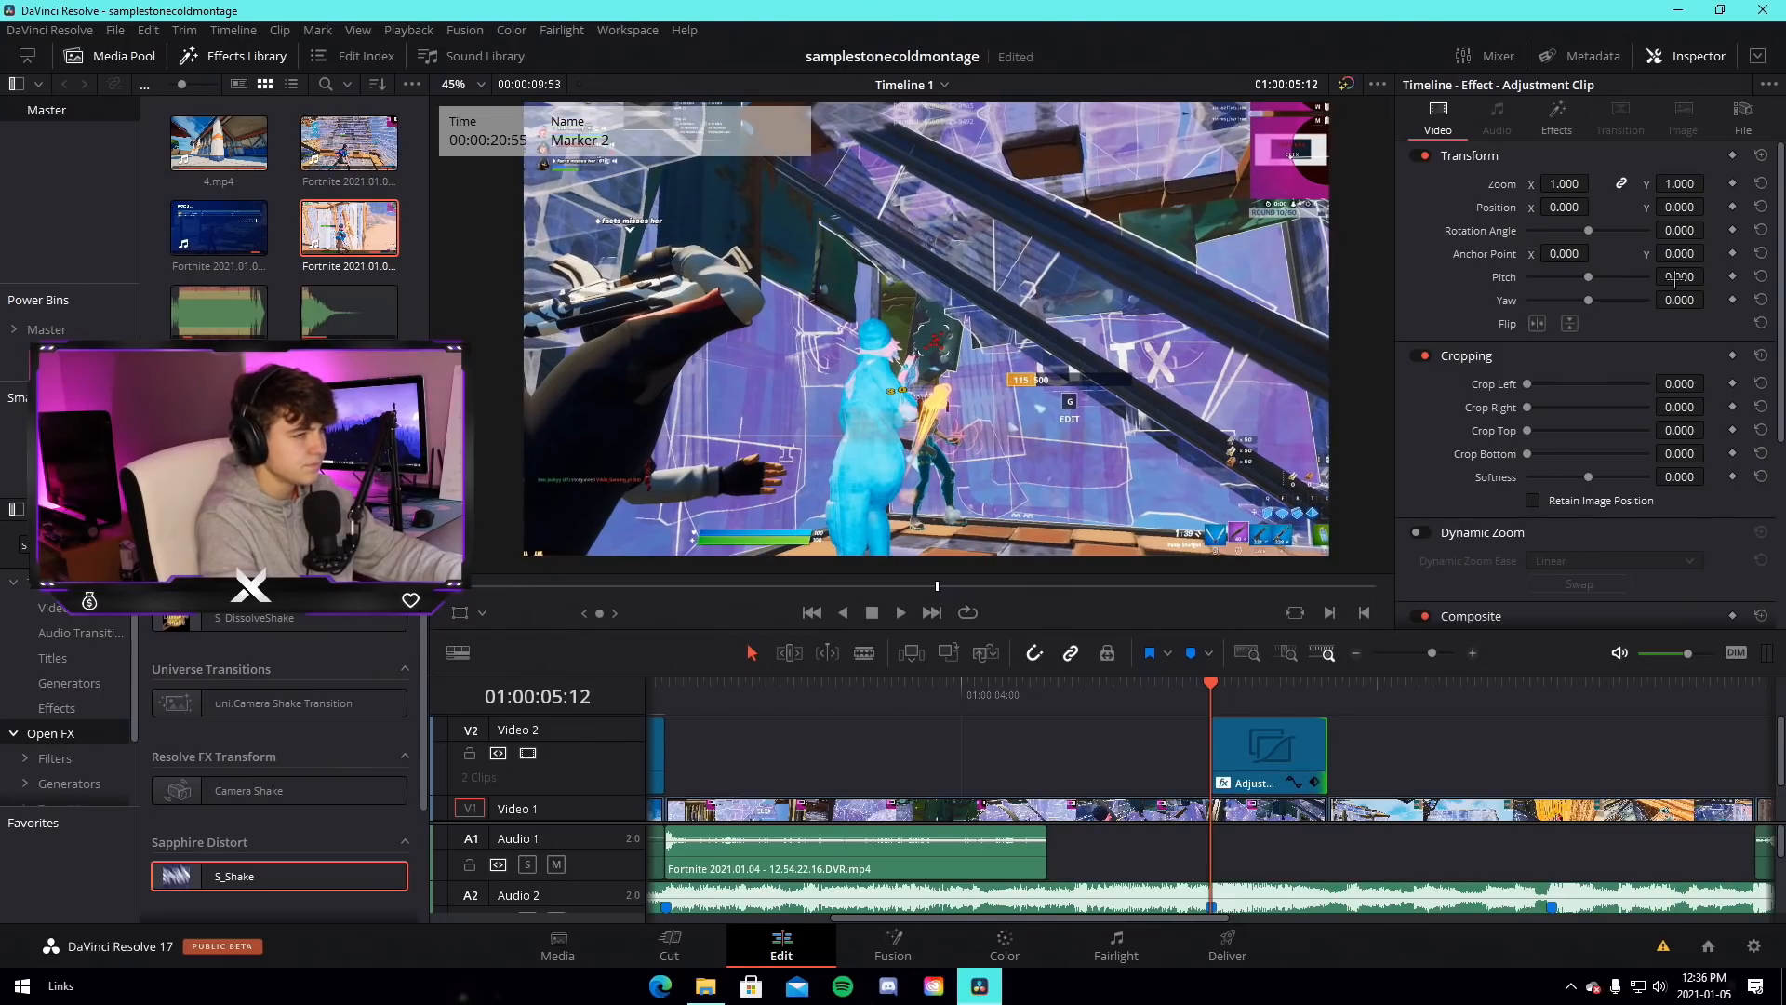
Load the yshakegod preset into the adjustment clip's S_Shake effect
left_click(1555, 119)
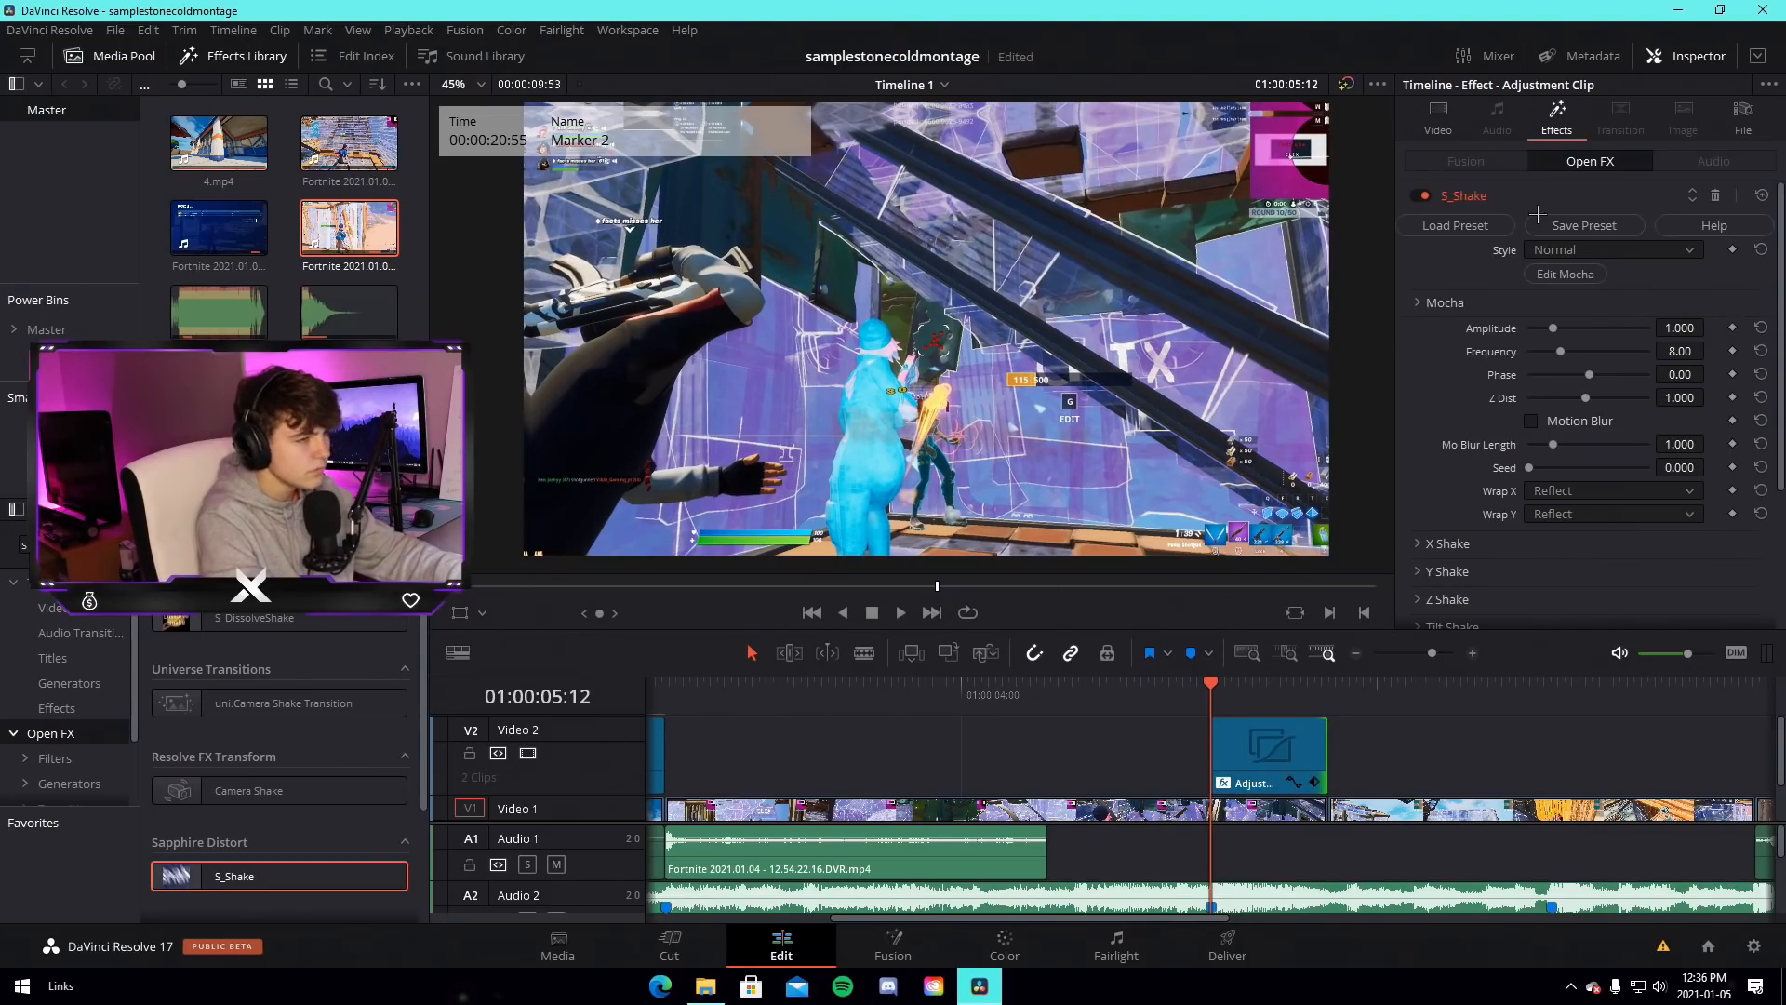
left_click(1482, 228)
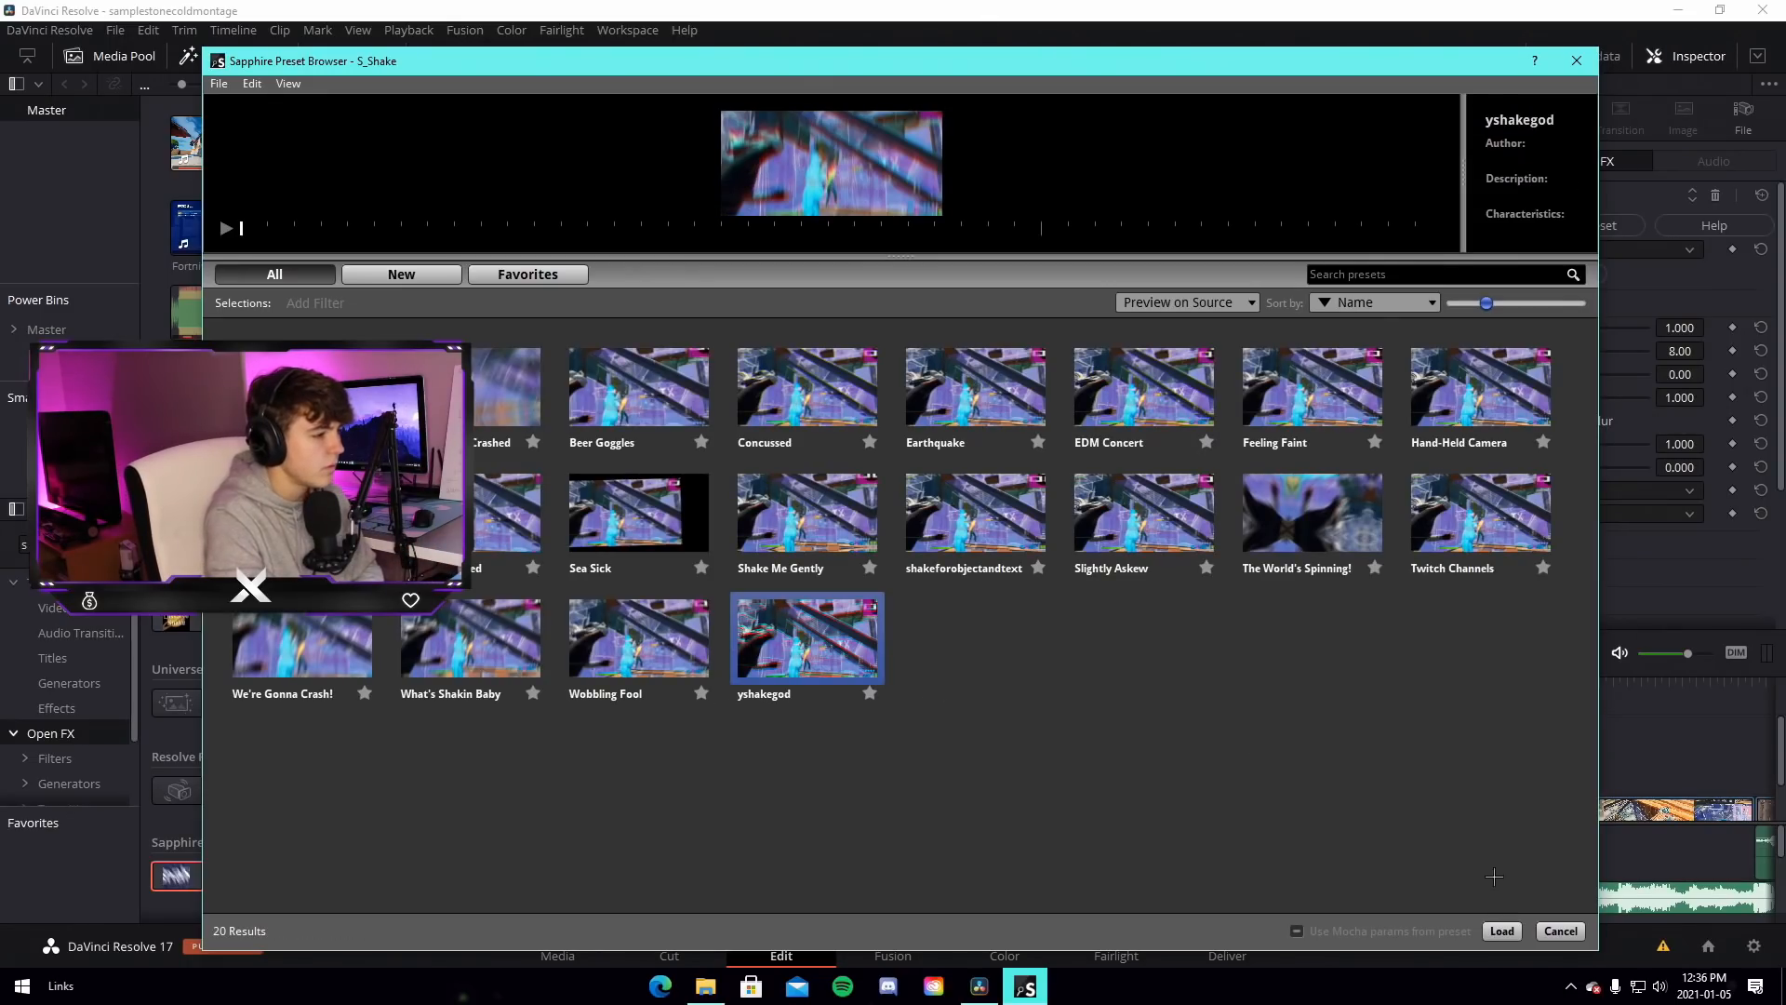
left_click(1501, 930)
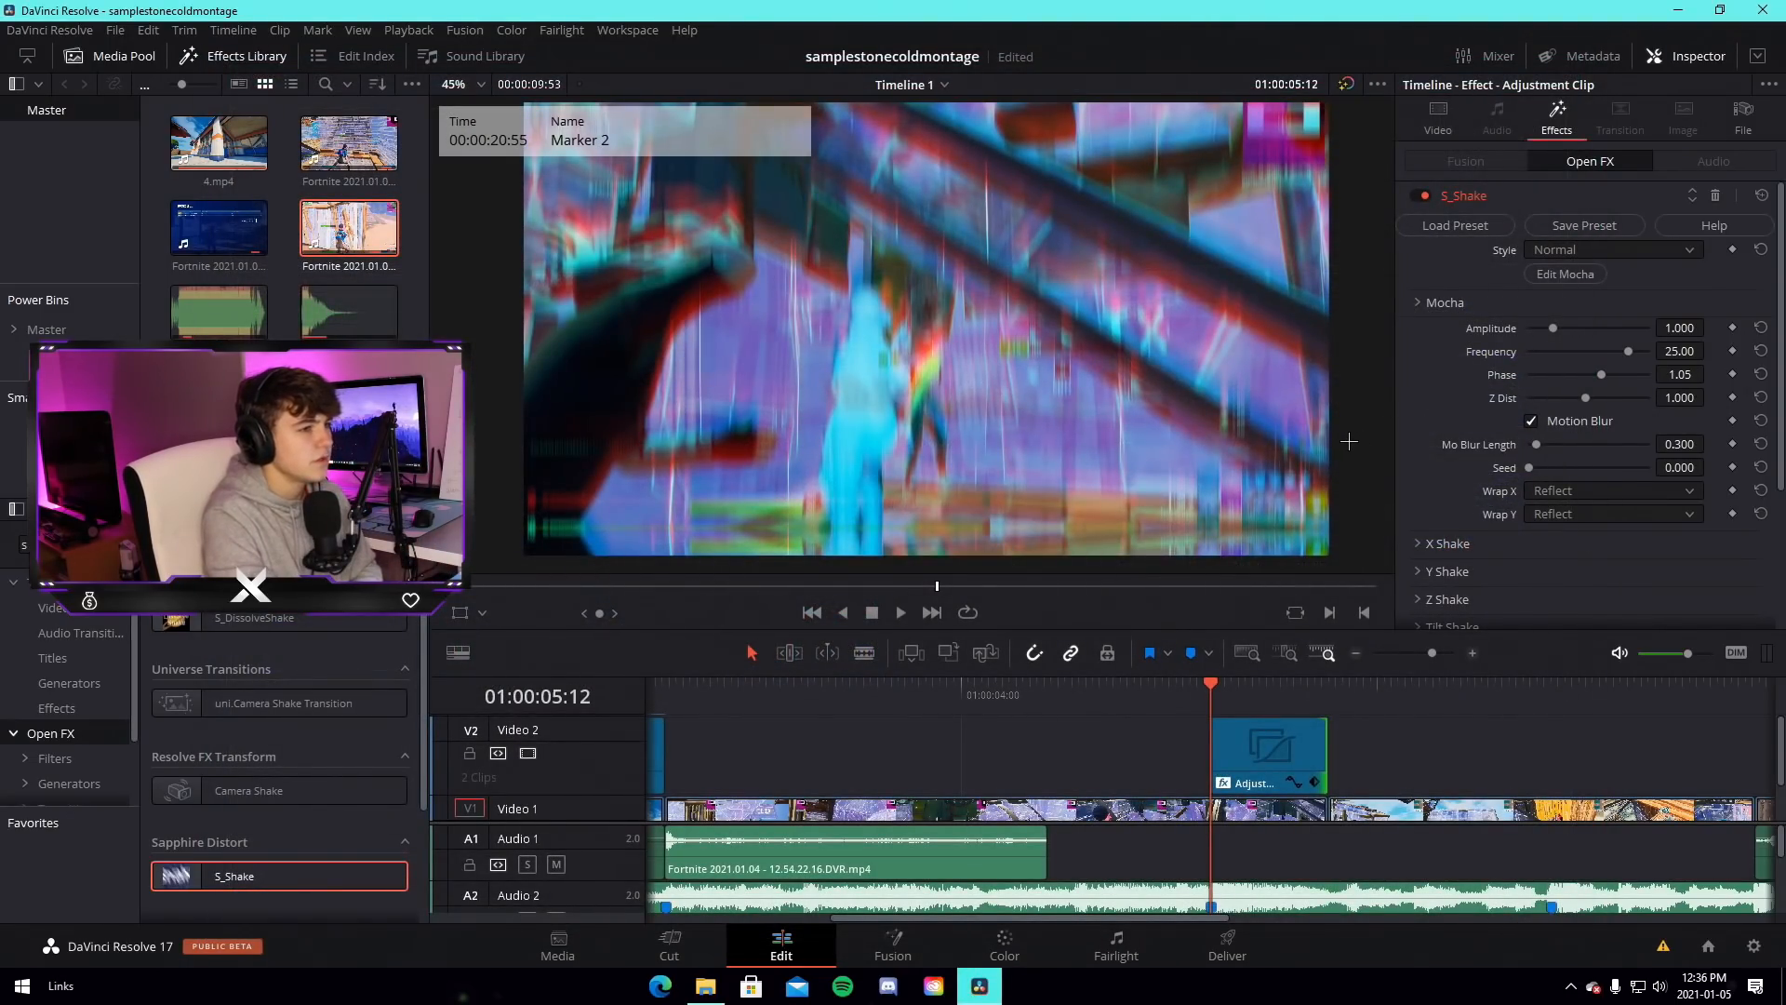
Examine the S_Shake parameters on the adjustment clip, including the X, Y, Z and Tilt Shake and Channels groups
scroll(1451, 447, "down", 4)
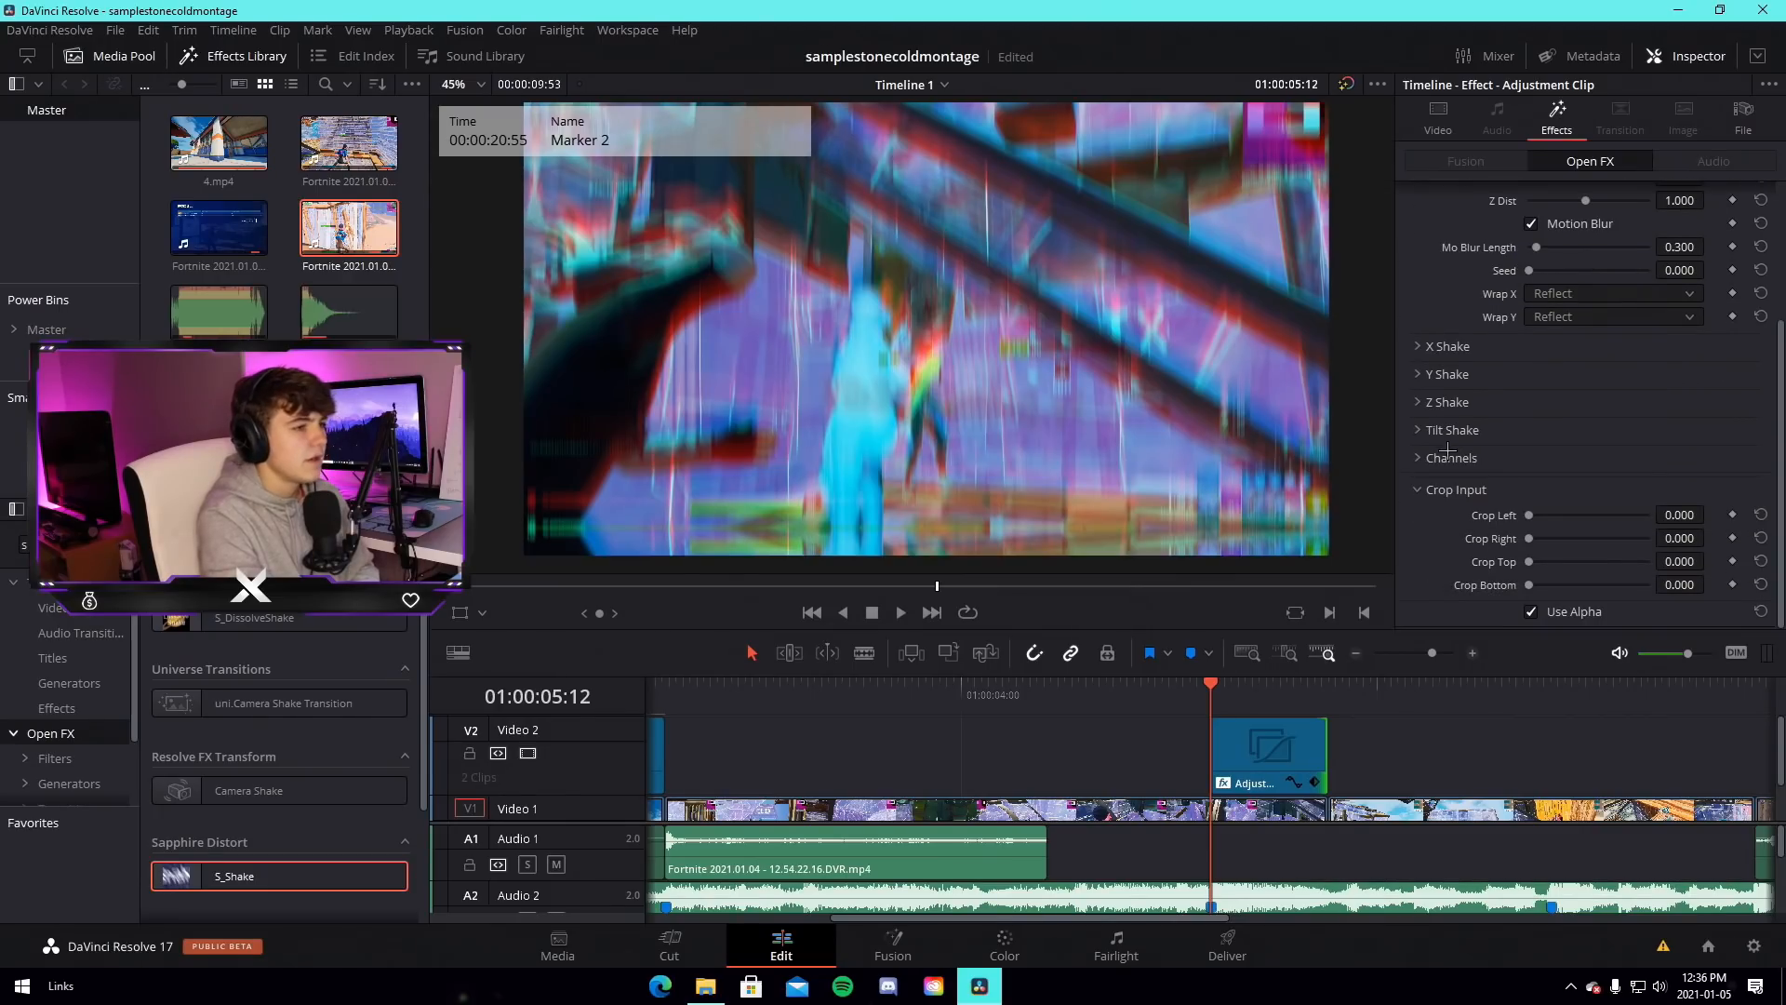
scroll(1511, 503, "up", 4)
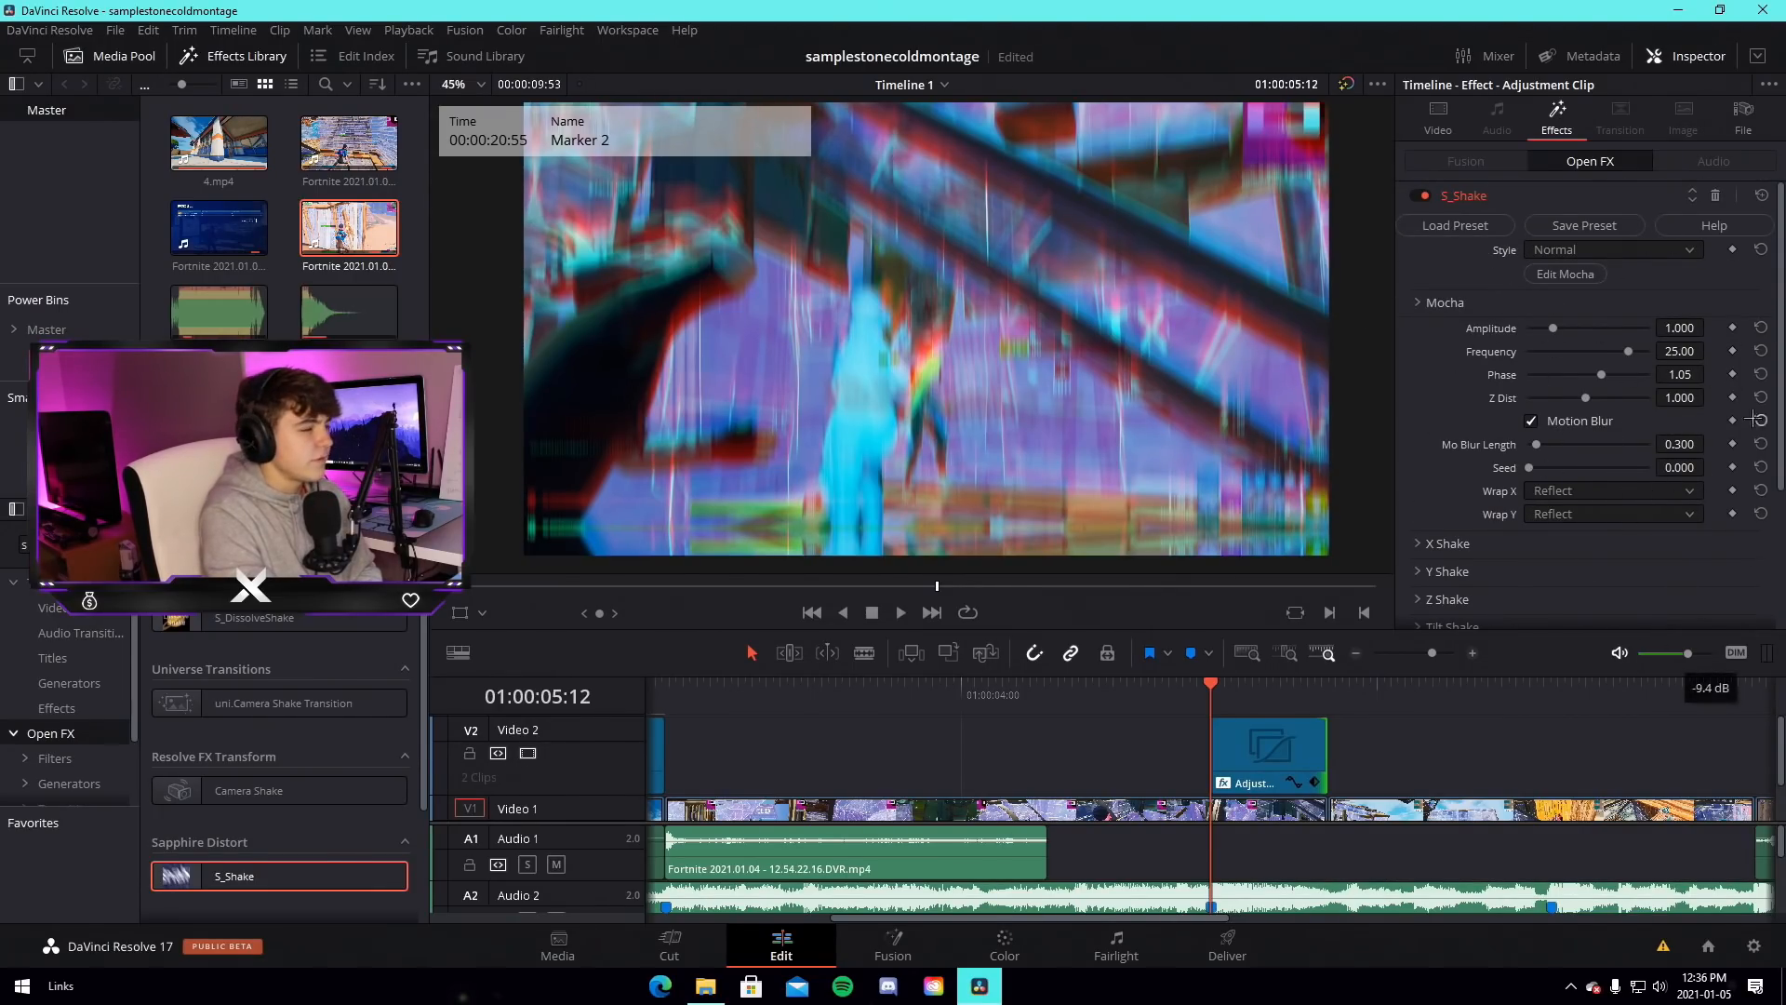
scroll(1563, 531, "down", 1)
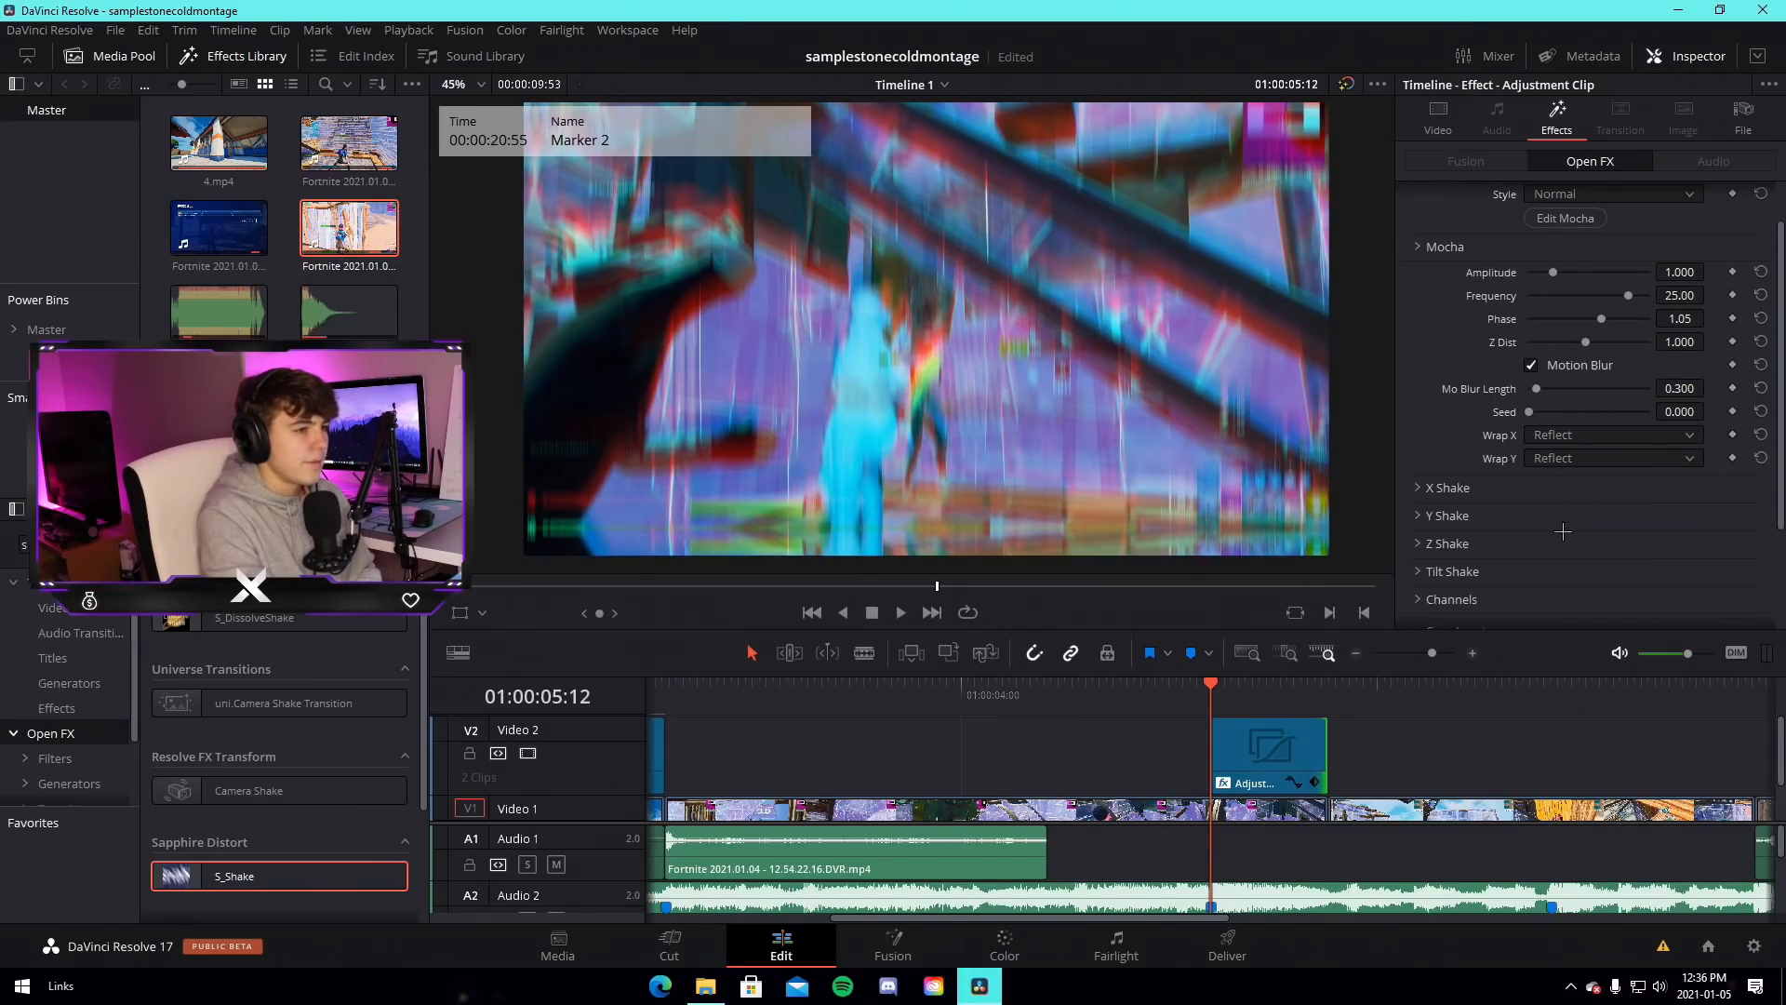
left_click(1419, 488)
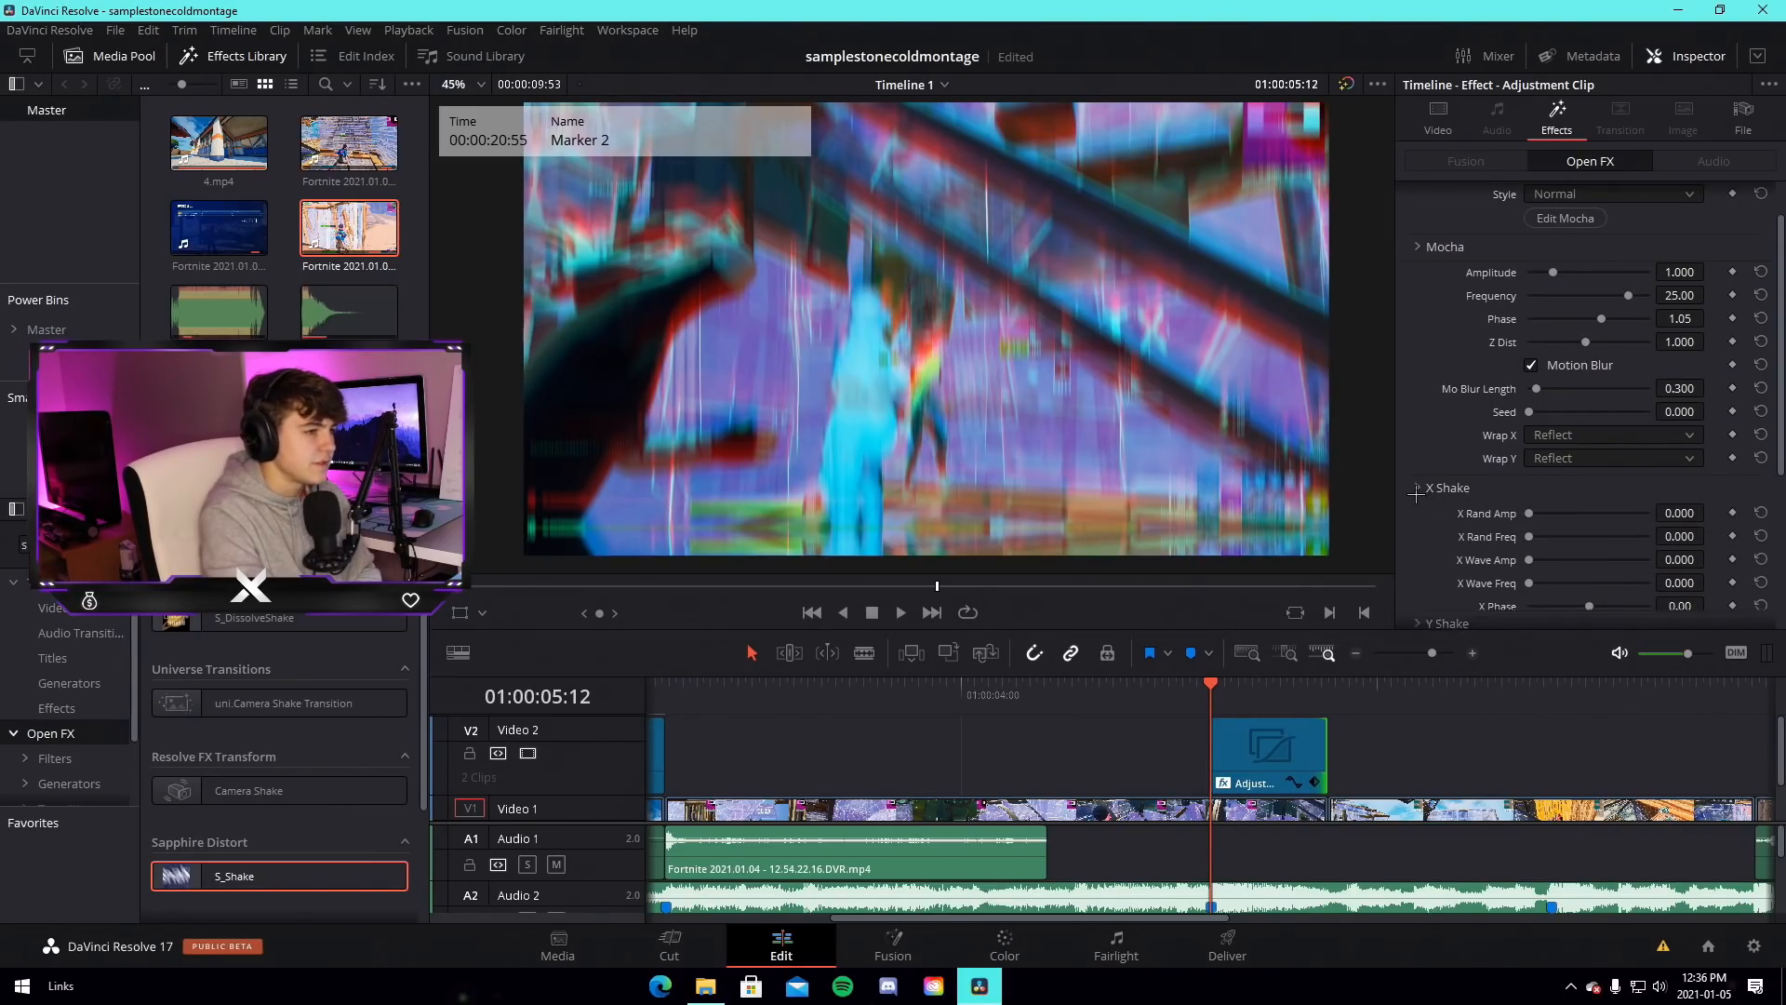
left_click(1416, 494)
scroll(1415, 488, "down", 1)
left_click(1416, 461)
scroll(1612, 466, "down", 2)
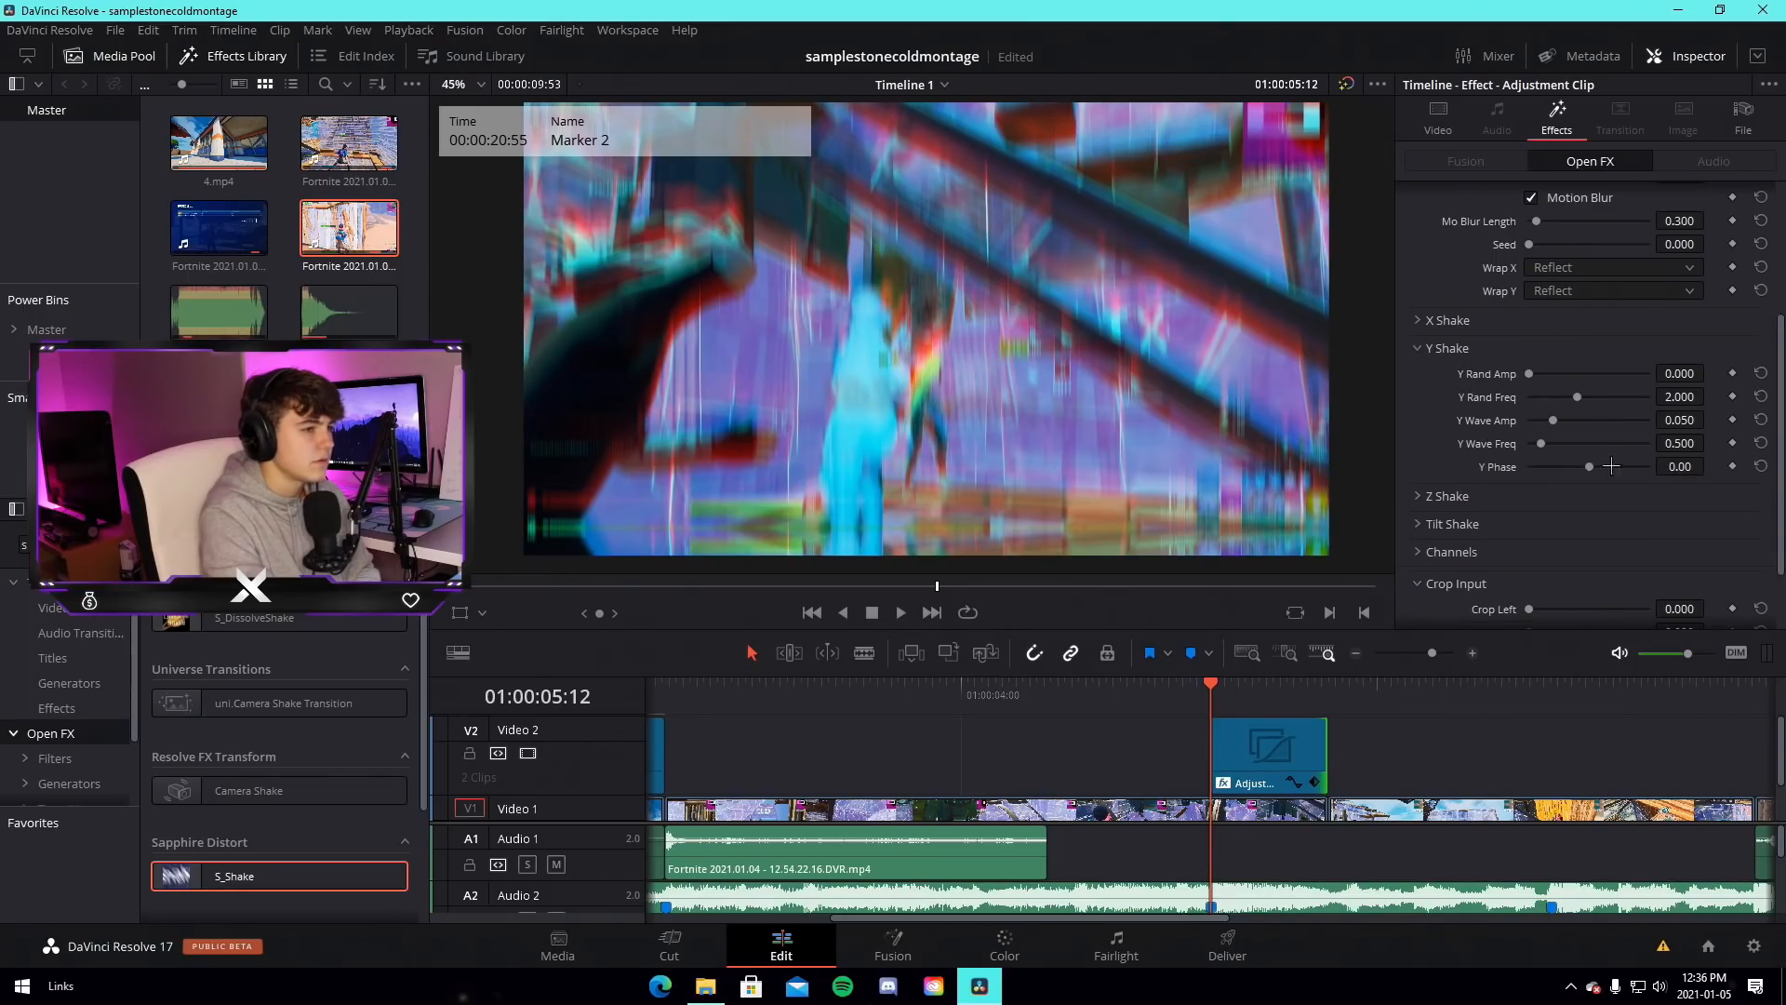
left_click(1419, 348)
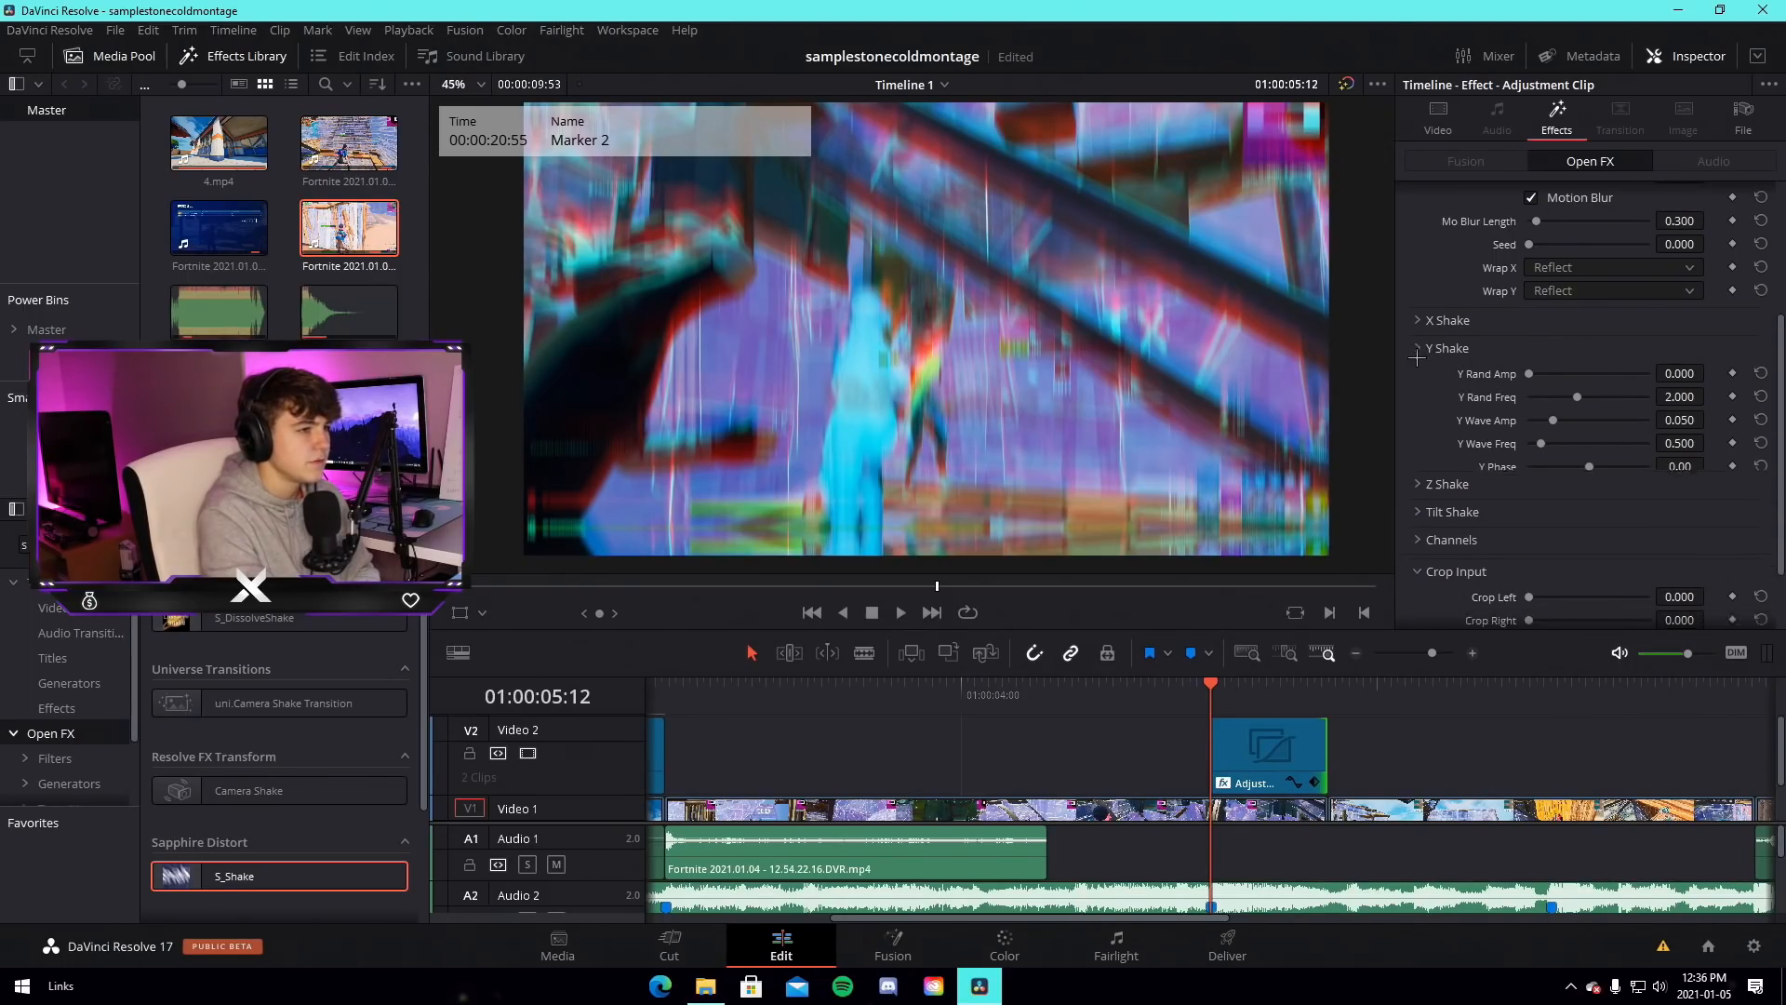
left_click(1417, 404)
left_click(1417, 406)
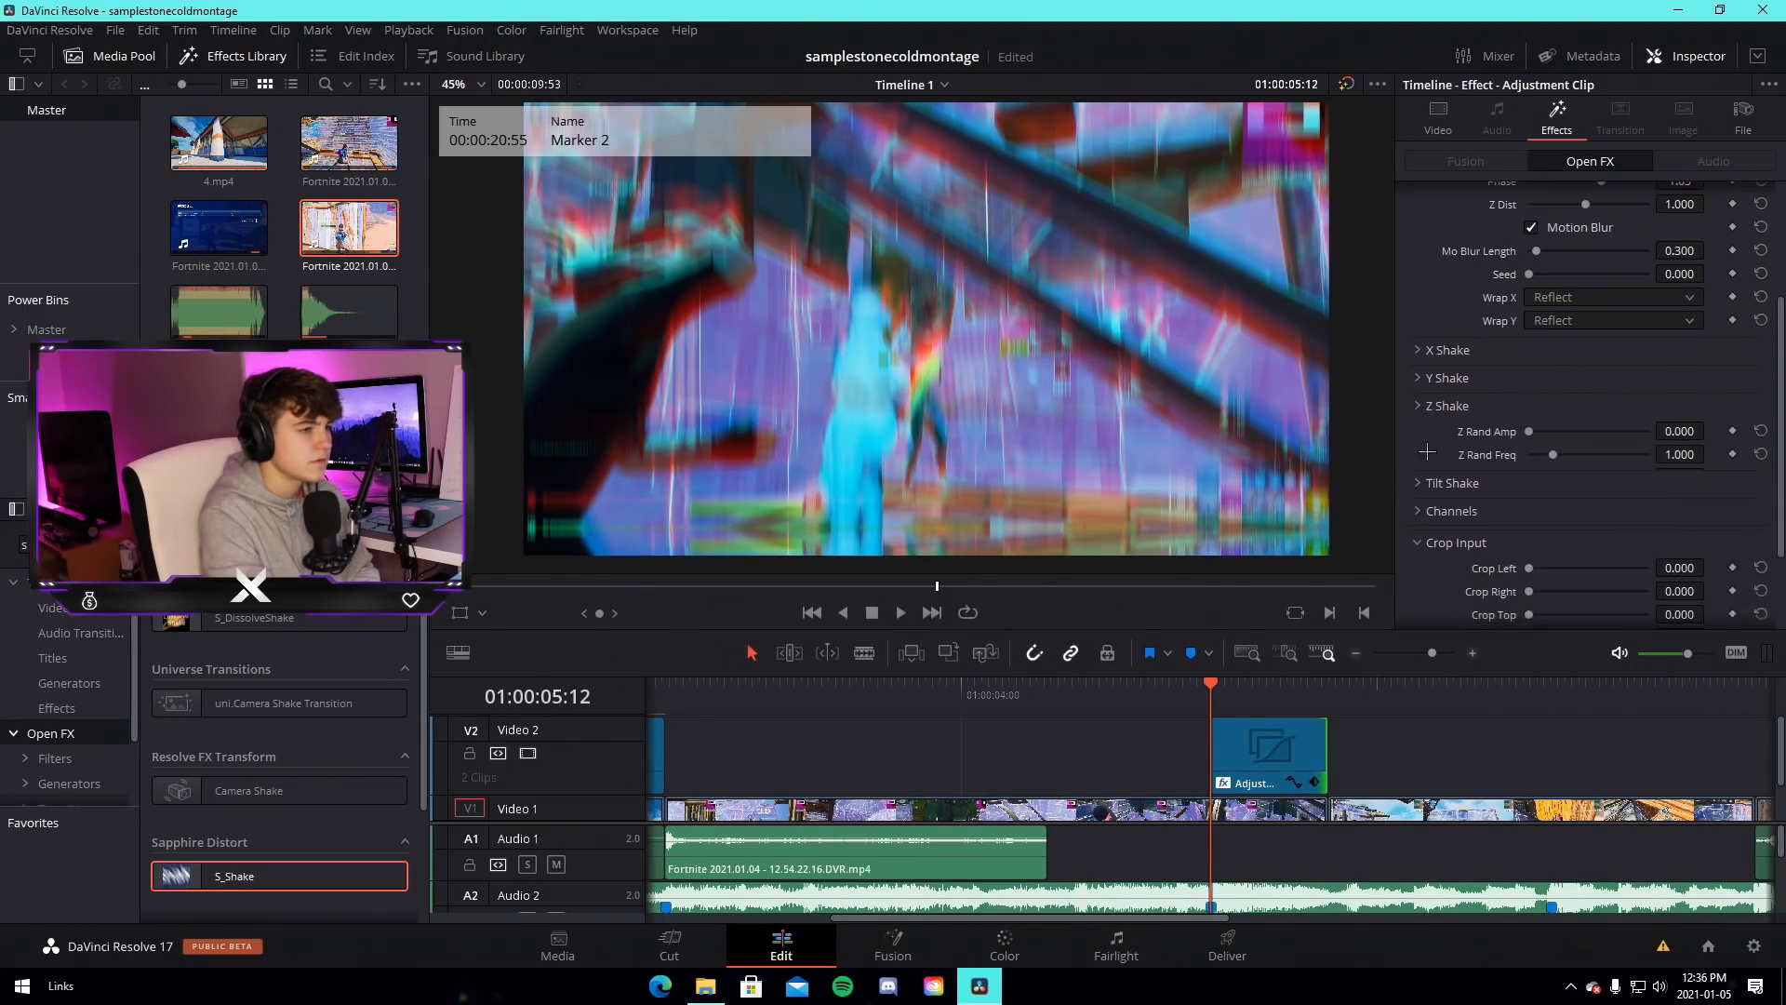
left_click(1417, 438)
left_click(1416, 434)
left_click(1417, 461)
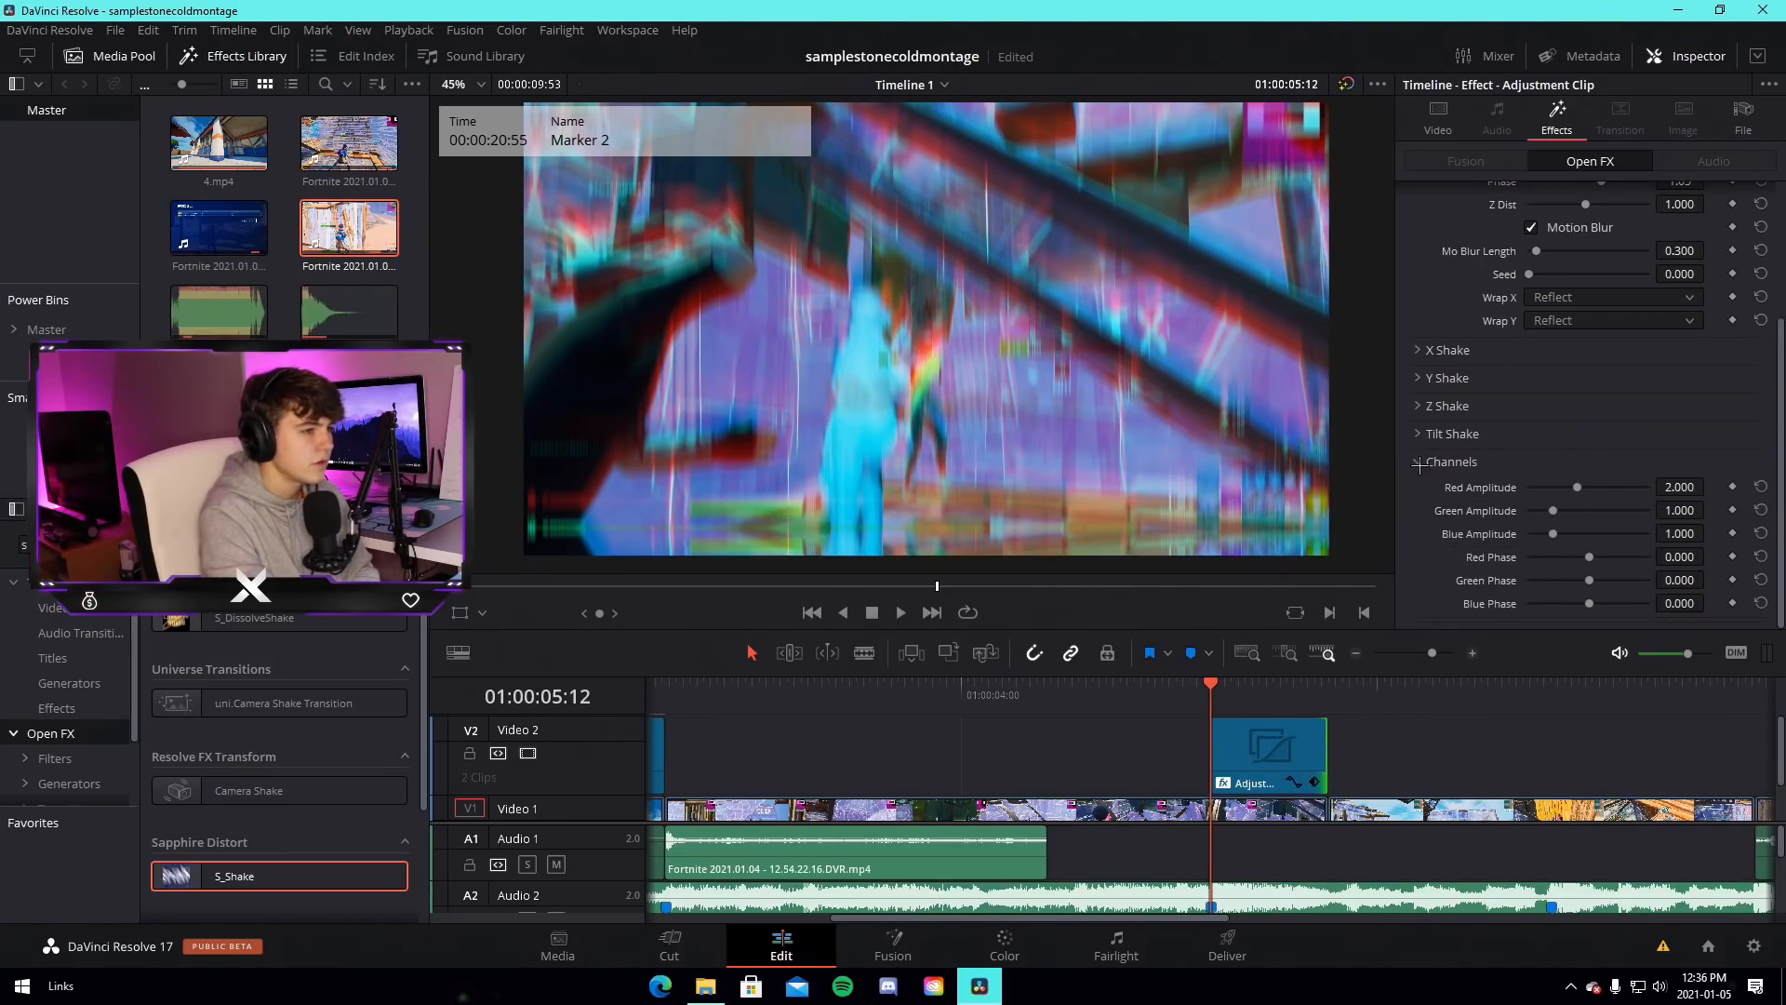
scroll(1645, 437, "down", 1)
left_click(1415, 406)
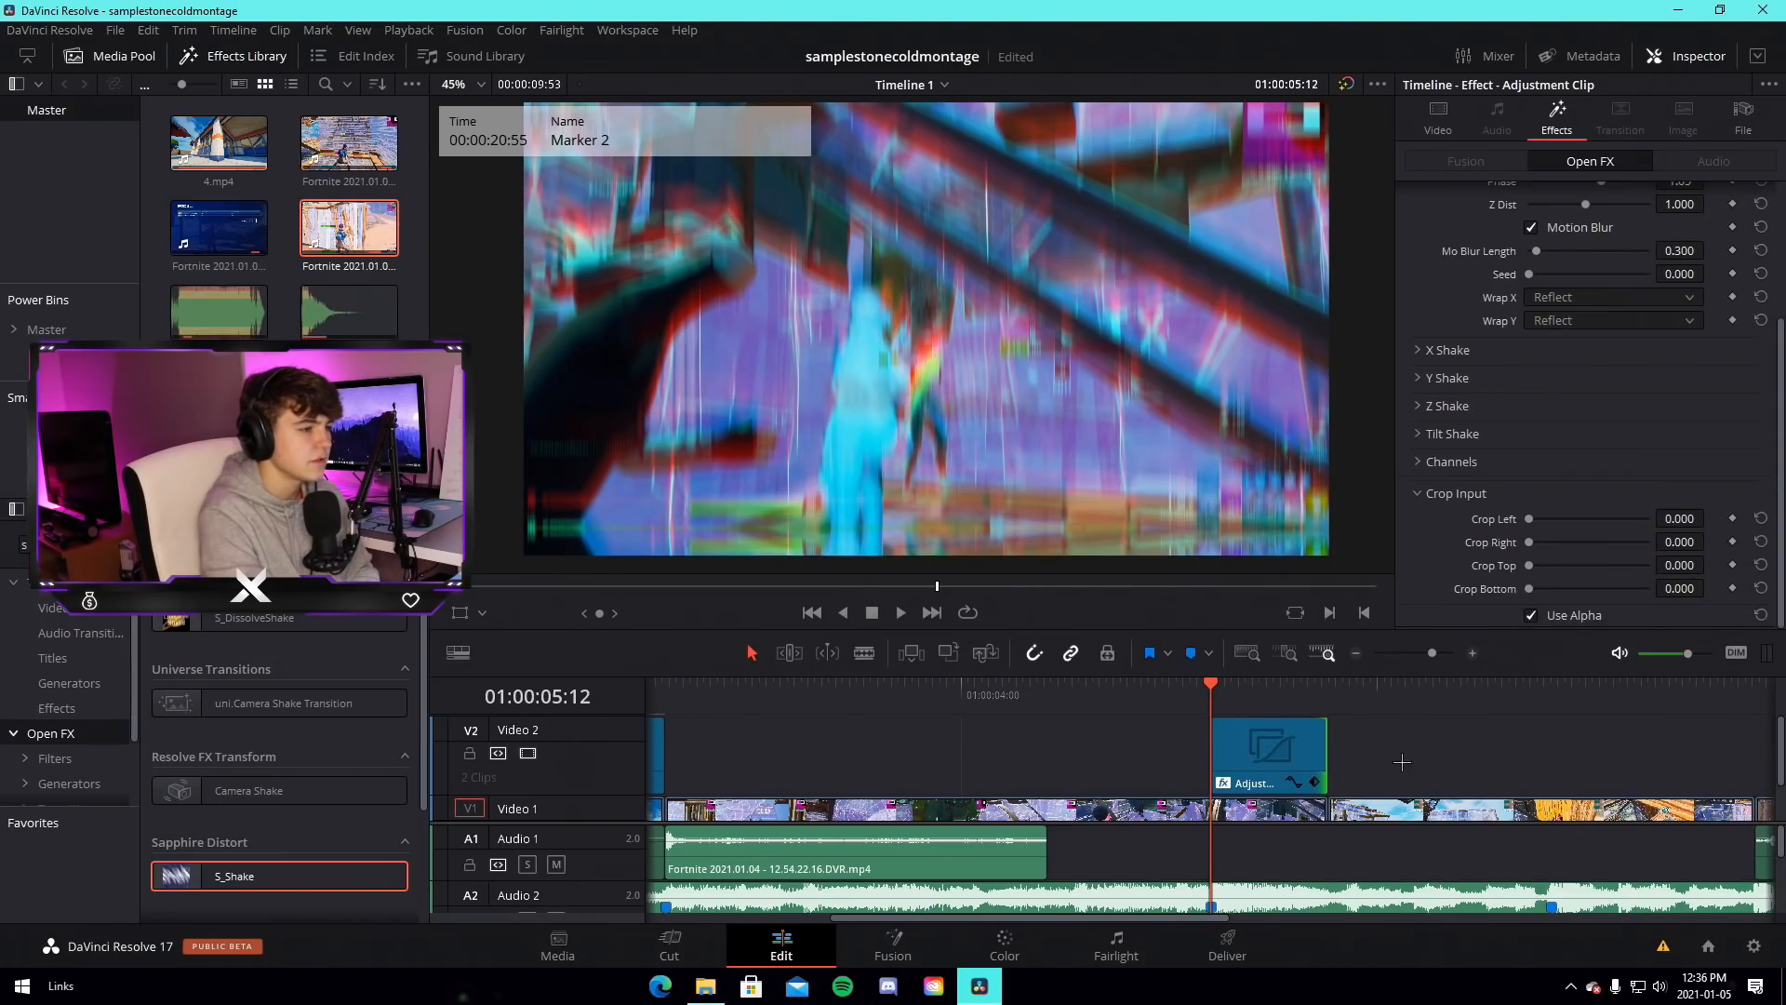
Keyframe the S_Shake Amplitude from 1.000 at 01:00:05:12 to 0.000 at 01:00:05:22, and return the playhead to Marker 2
scroll(1553, 452, "up", 4)
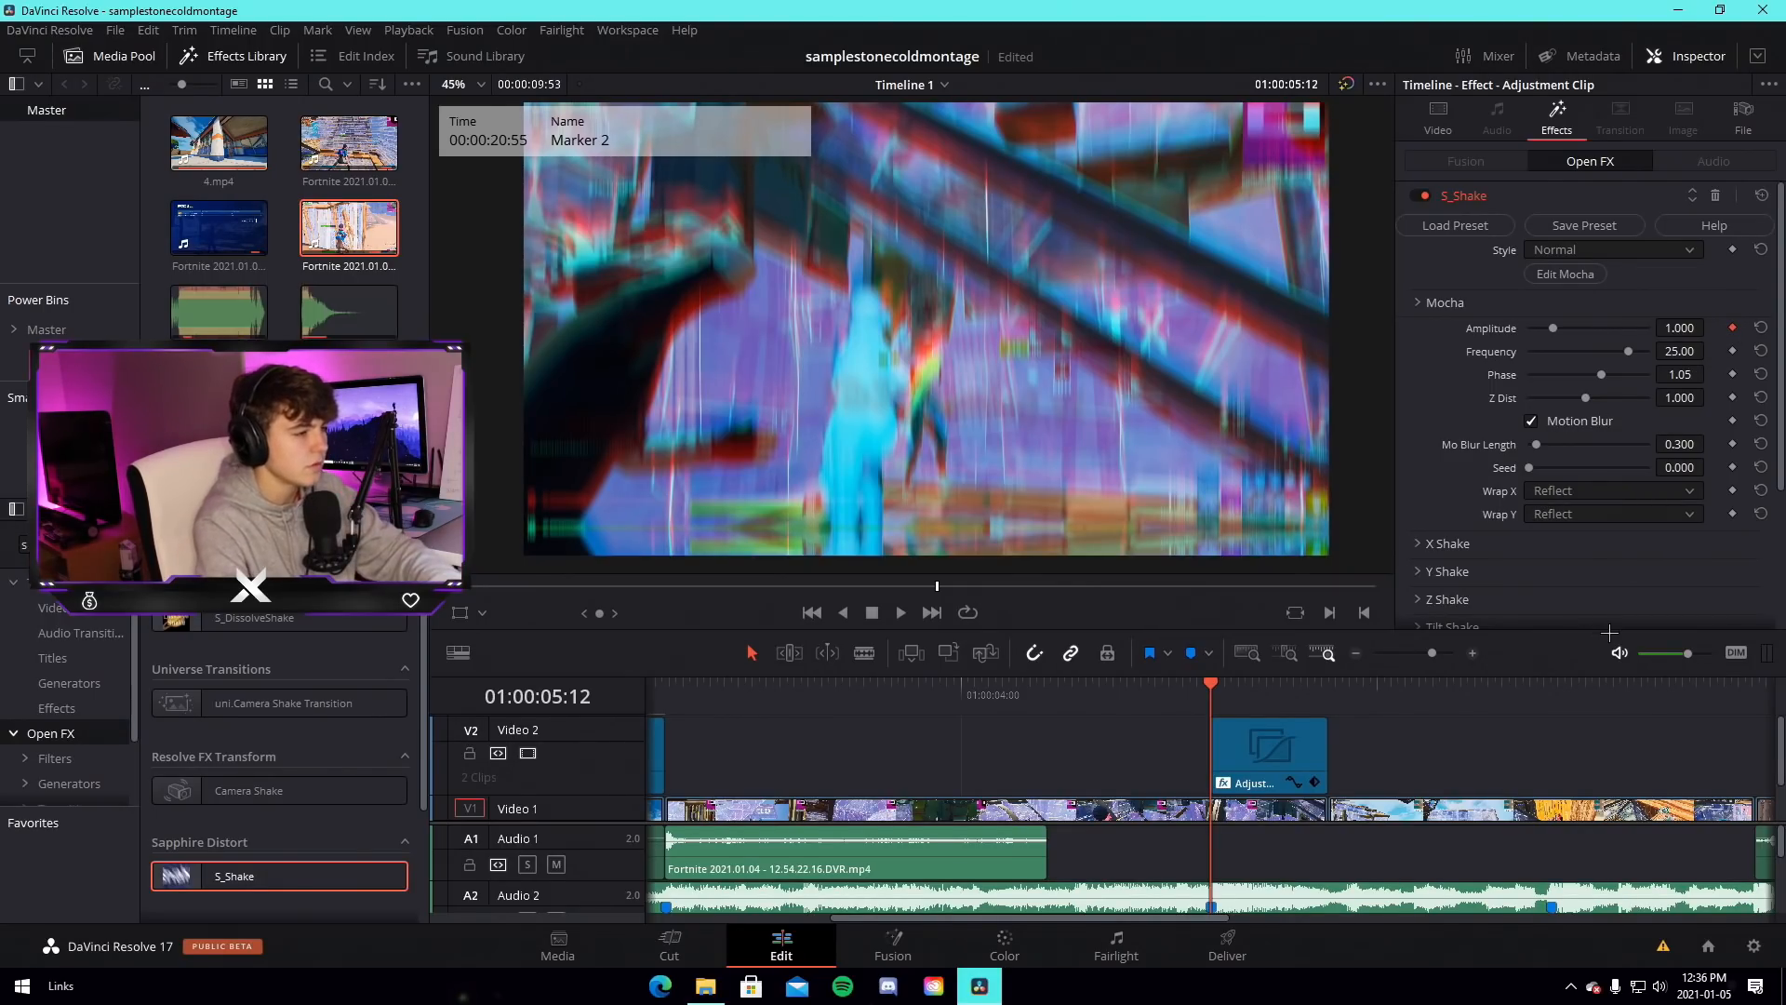
key("Right")
key("Right")
key("Right")
key("Right")
key("Right")
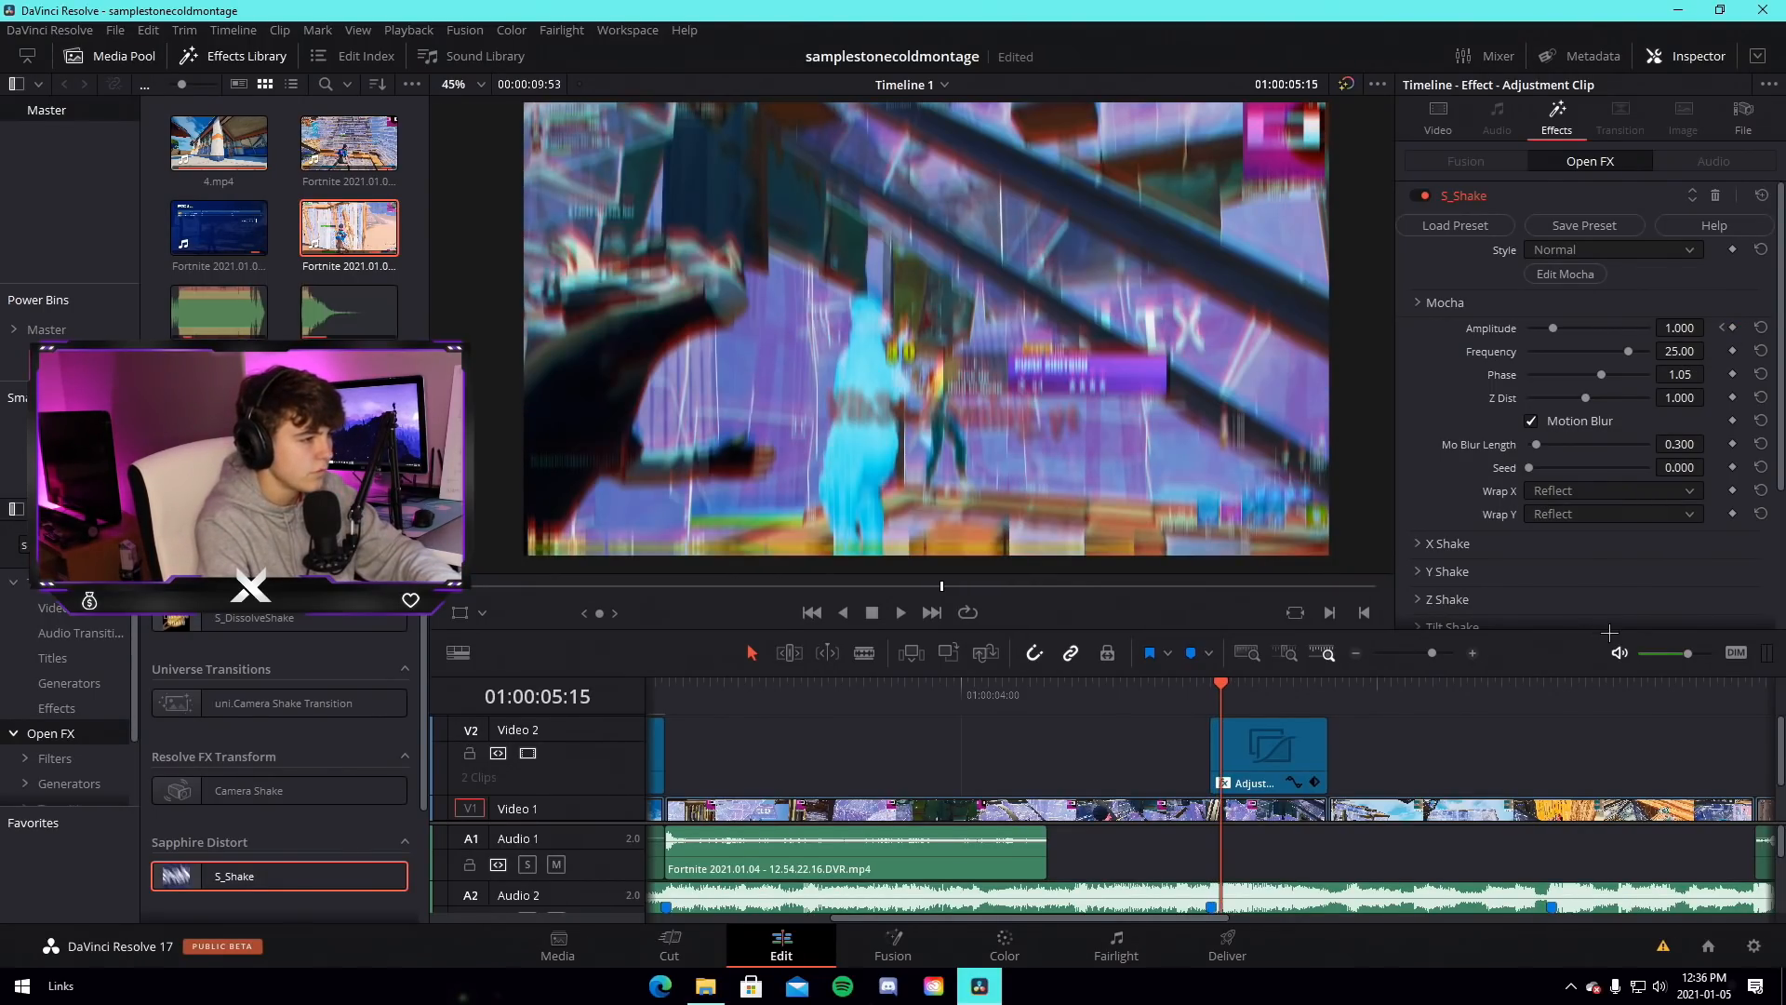
key("Right")
key("Right")
key("Right")
key("Right")
key("Right")
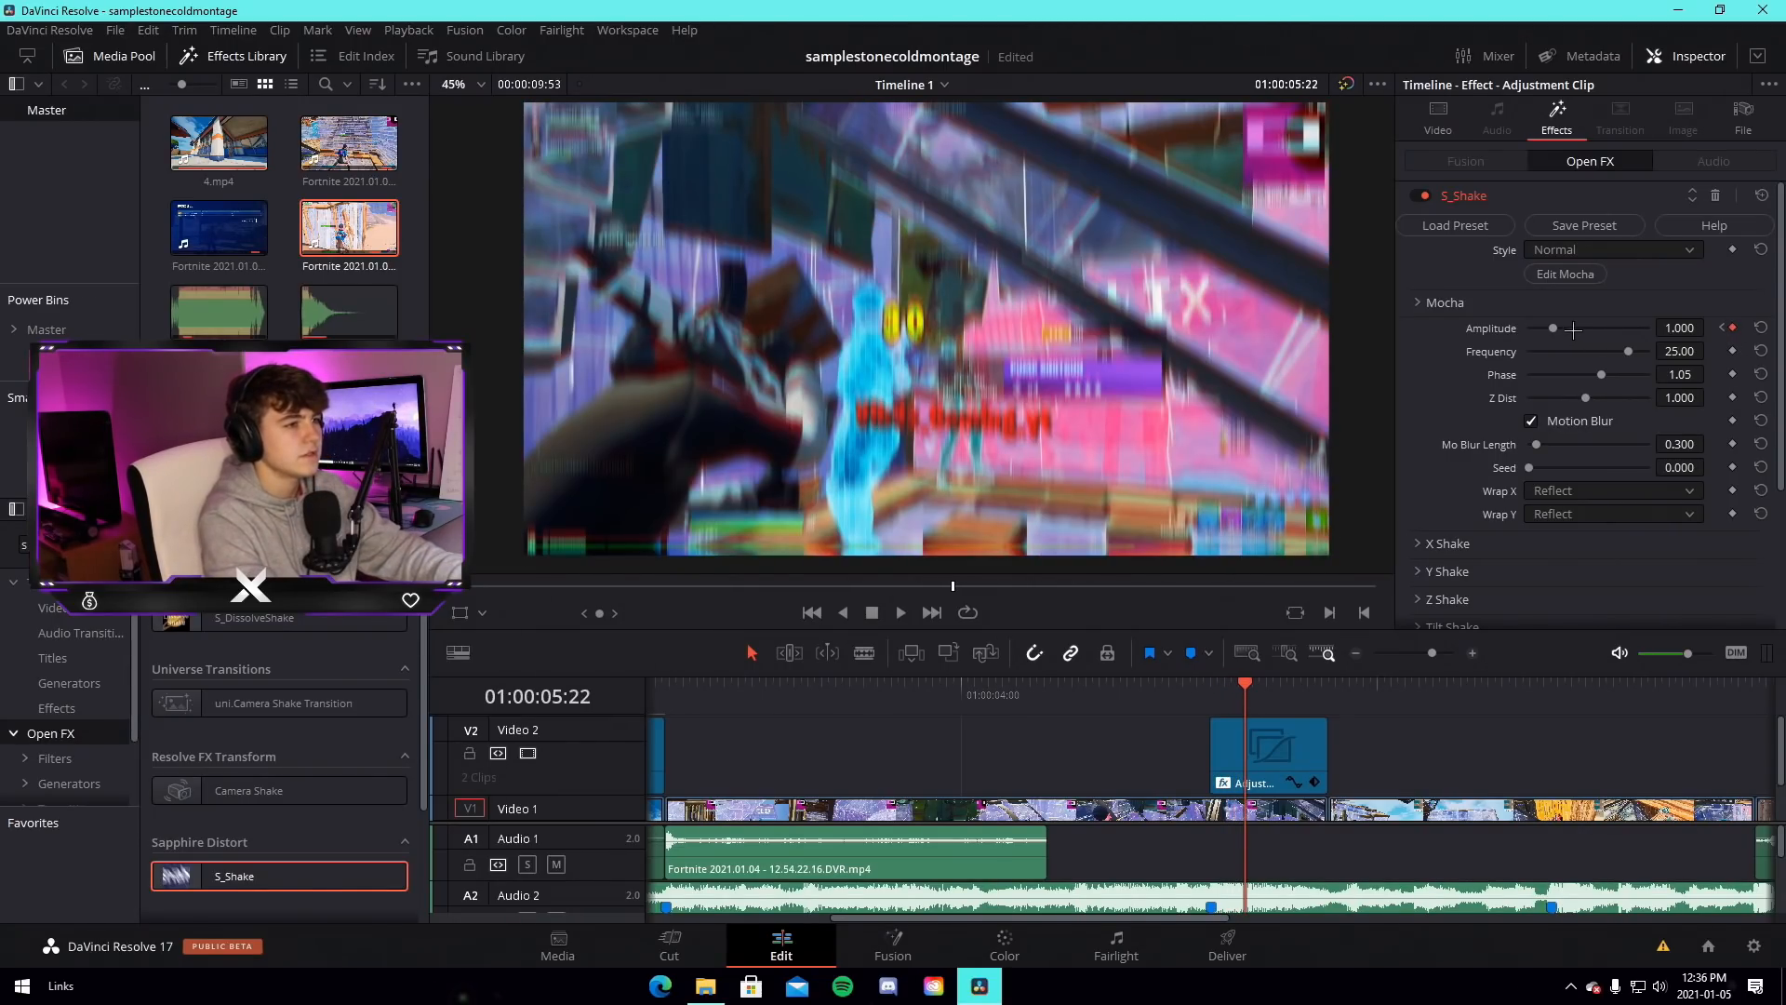
left_click(1211, 682)
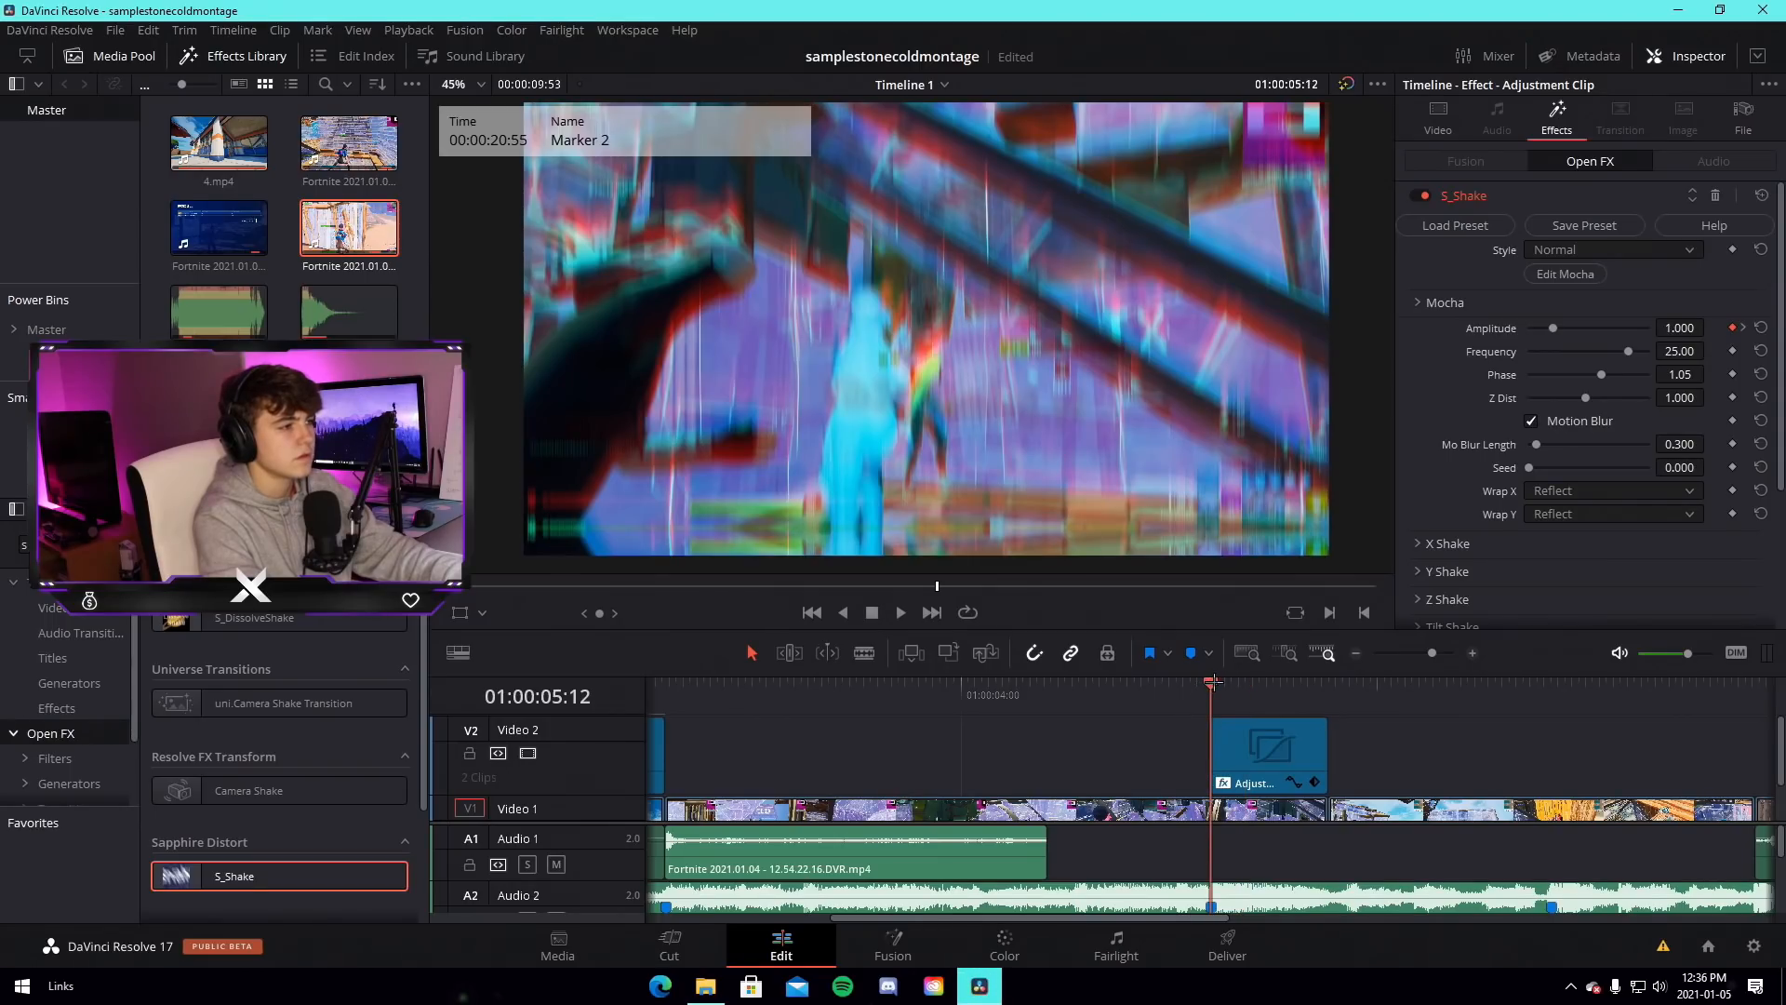
mouse_move(1211, 682)
left_mouse_down()
mouse_move(1266, 682)
mouse_move(1211, 681)
left_mouse_up()
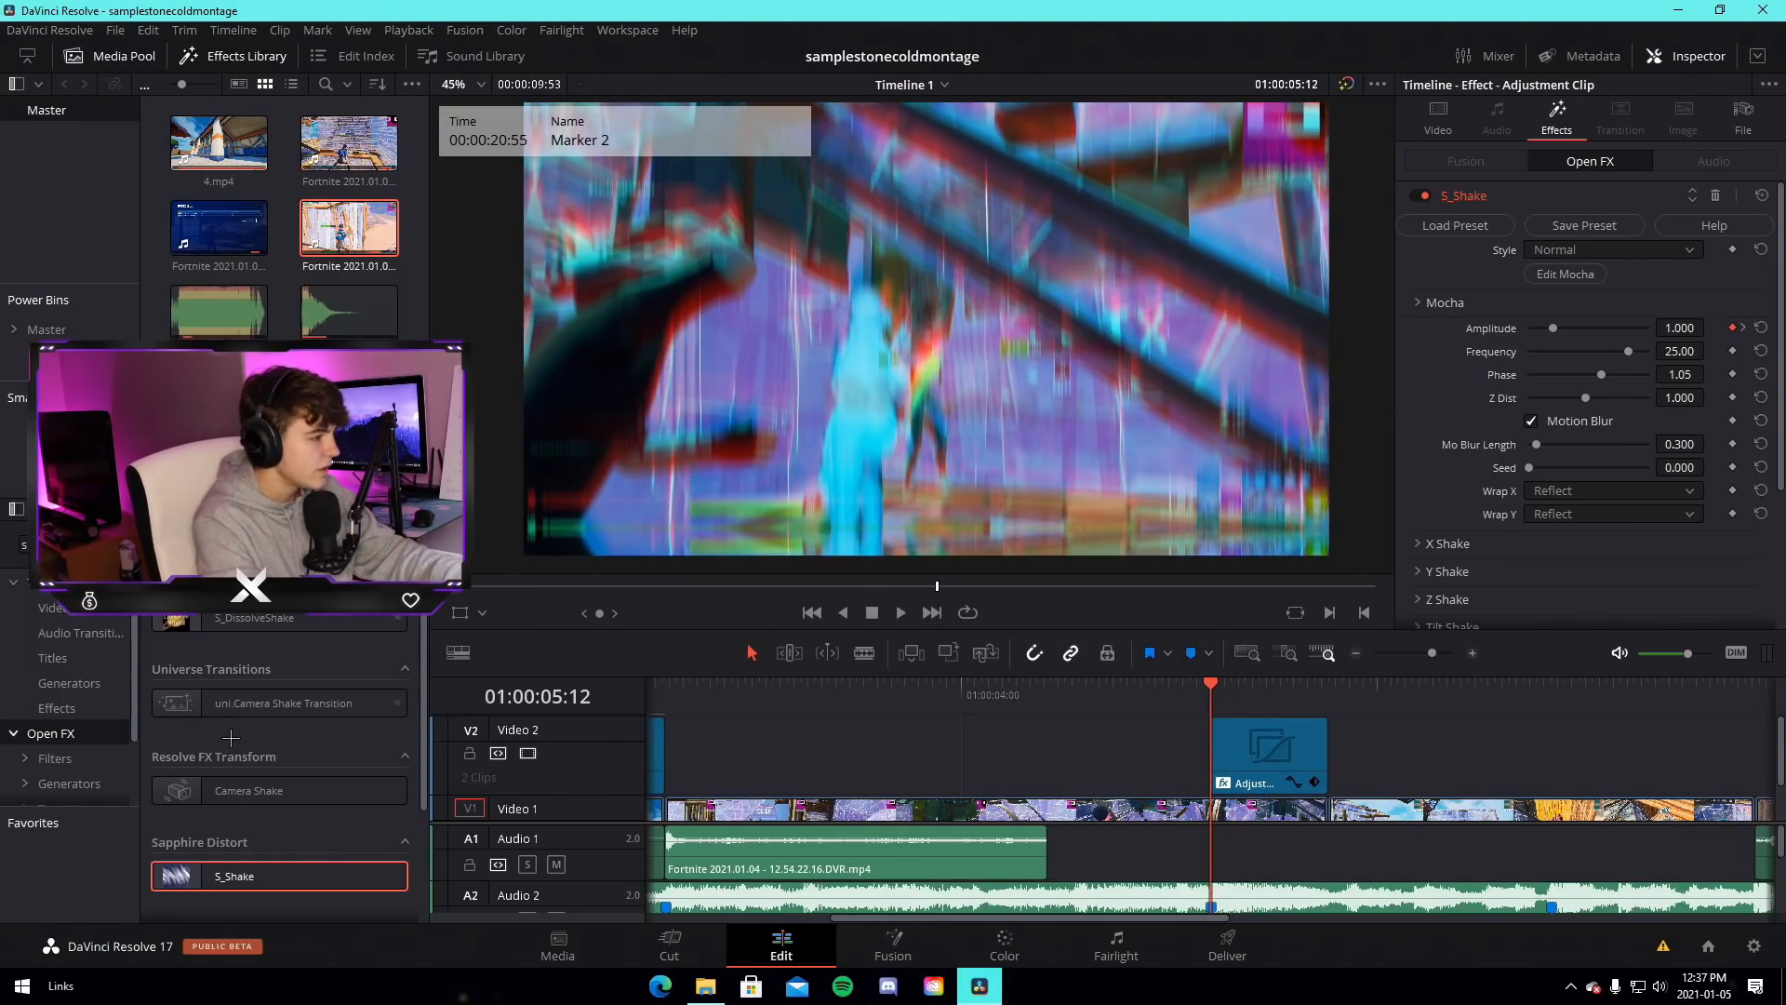
Apply a second S_Shake effect to the adjustment clip and open its settings
left_click_drag(242, 882, 1291, 767)
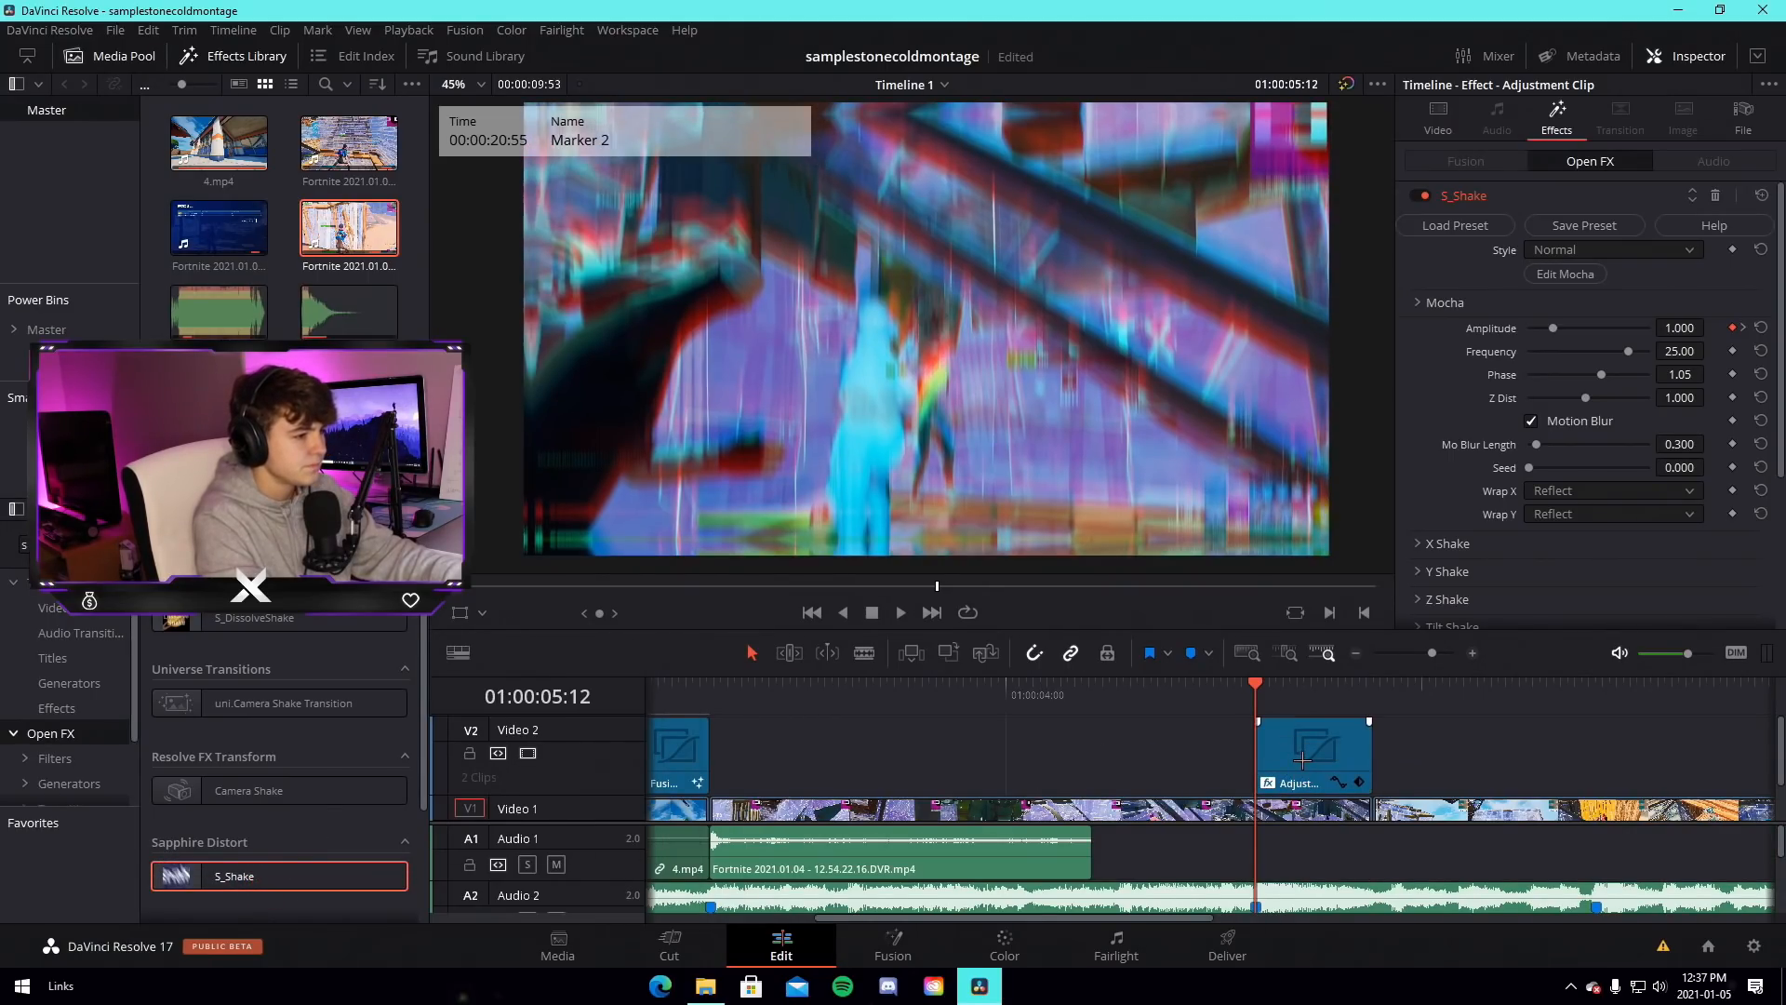
scroll(1559, 532, "down", 3)
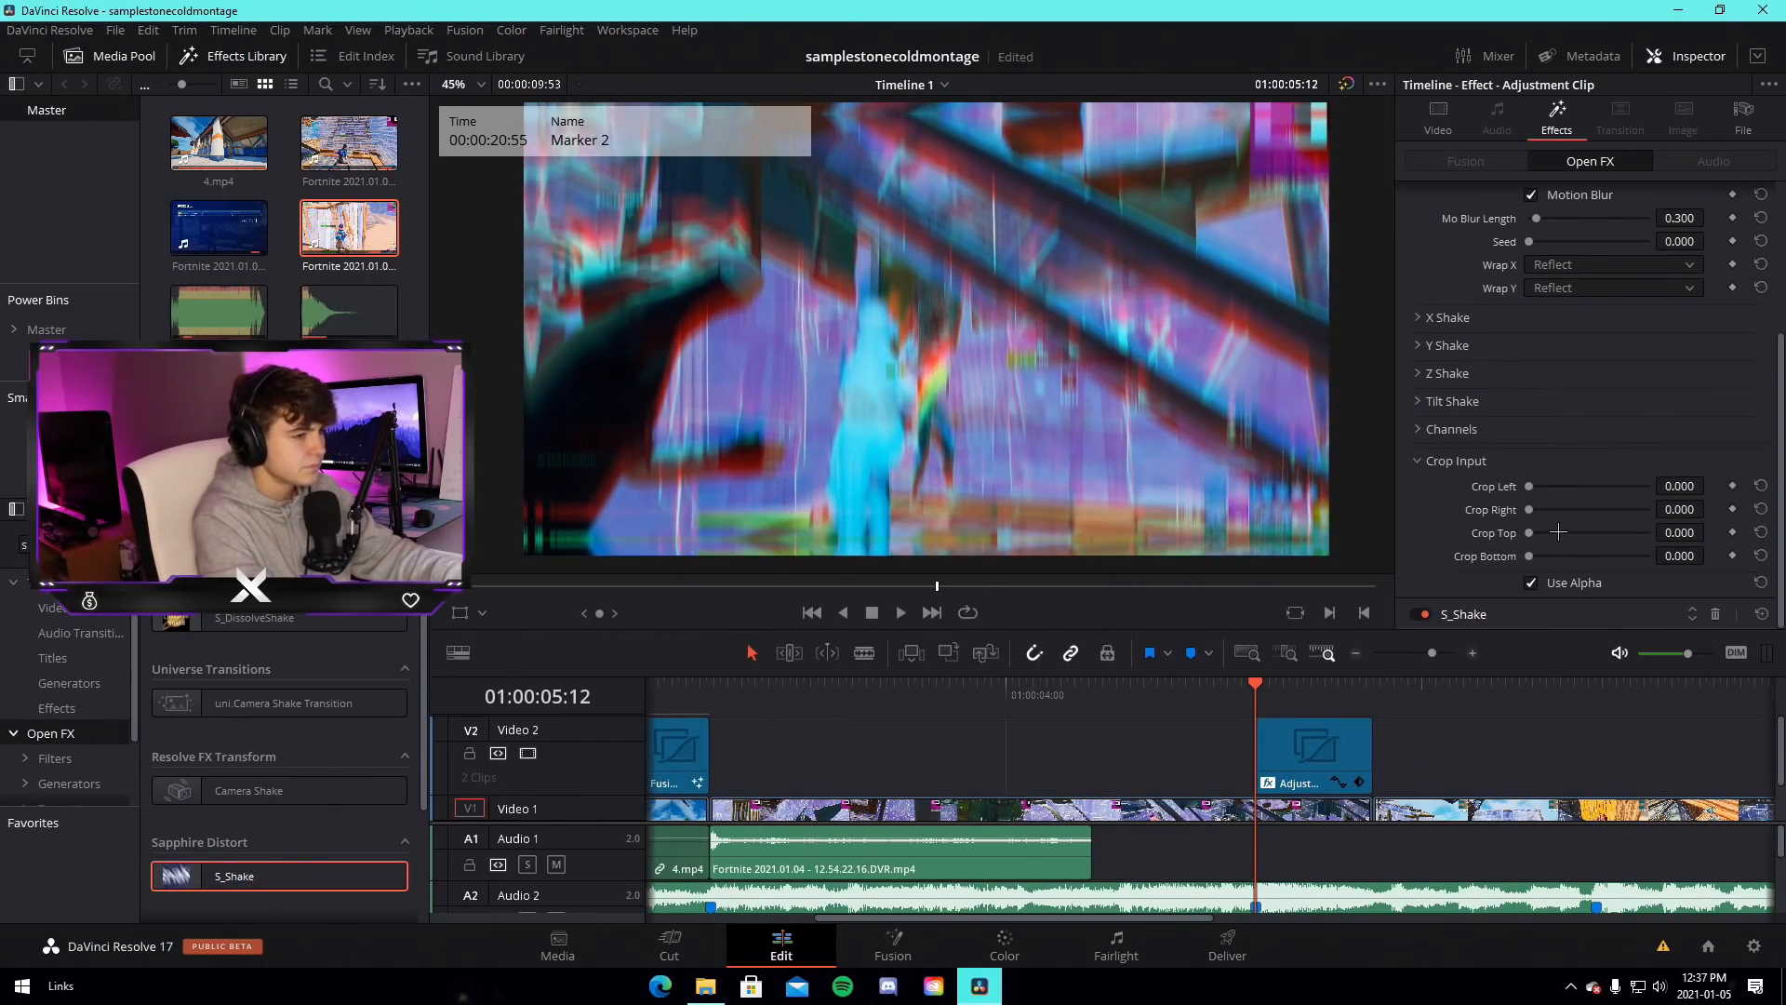
left_click(1479, 614)
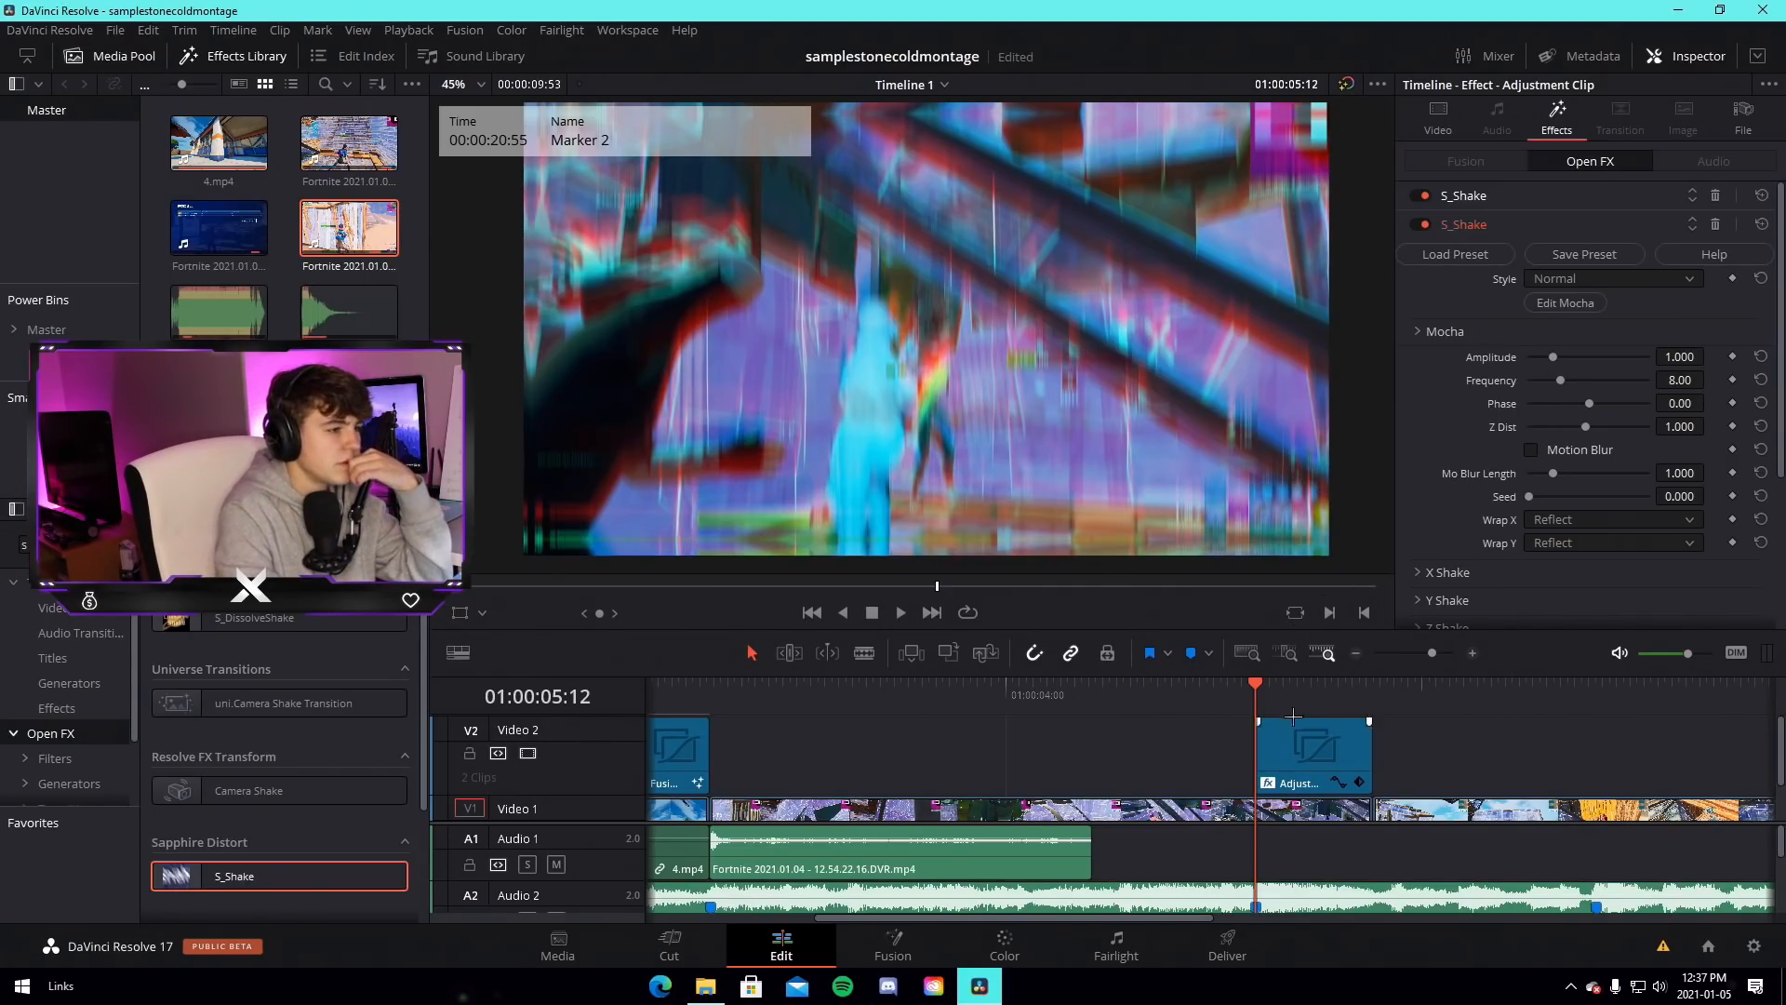
Set the second S_Shake's Amplitude to 0.350 and Frequency to 2.66 with the playhead at 01:00:05:30
left_click_drag(1303, 695, 1318, 694)
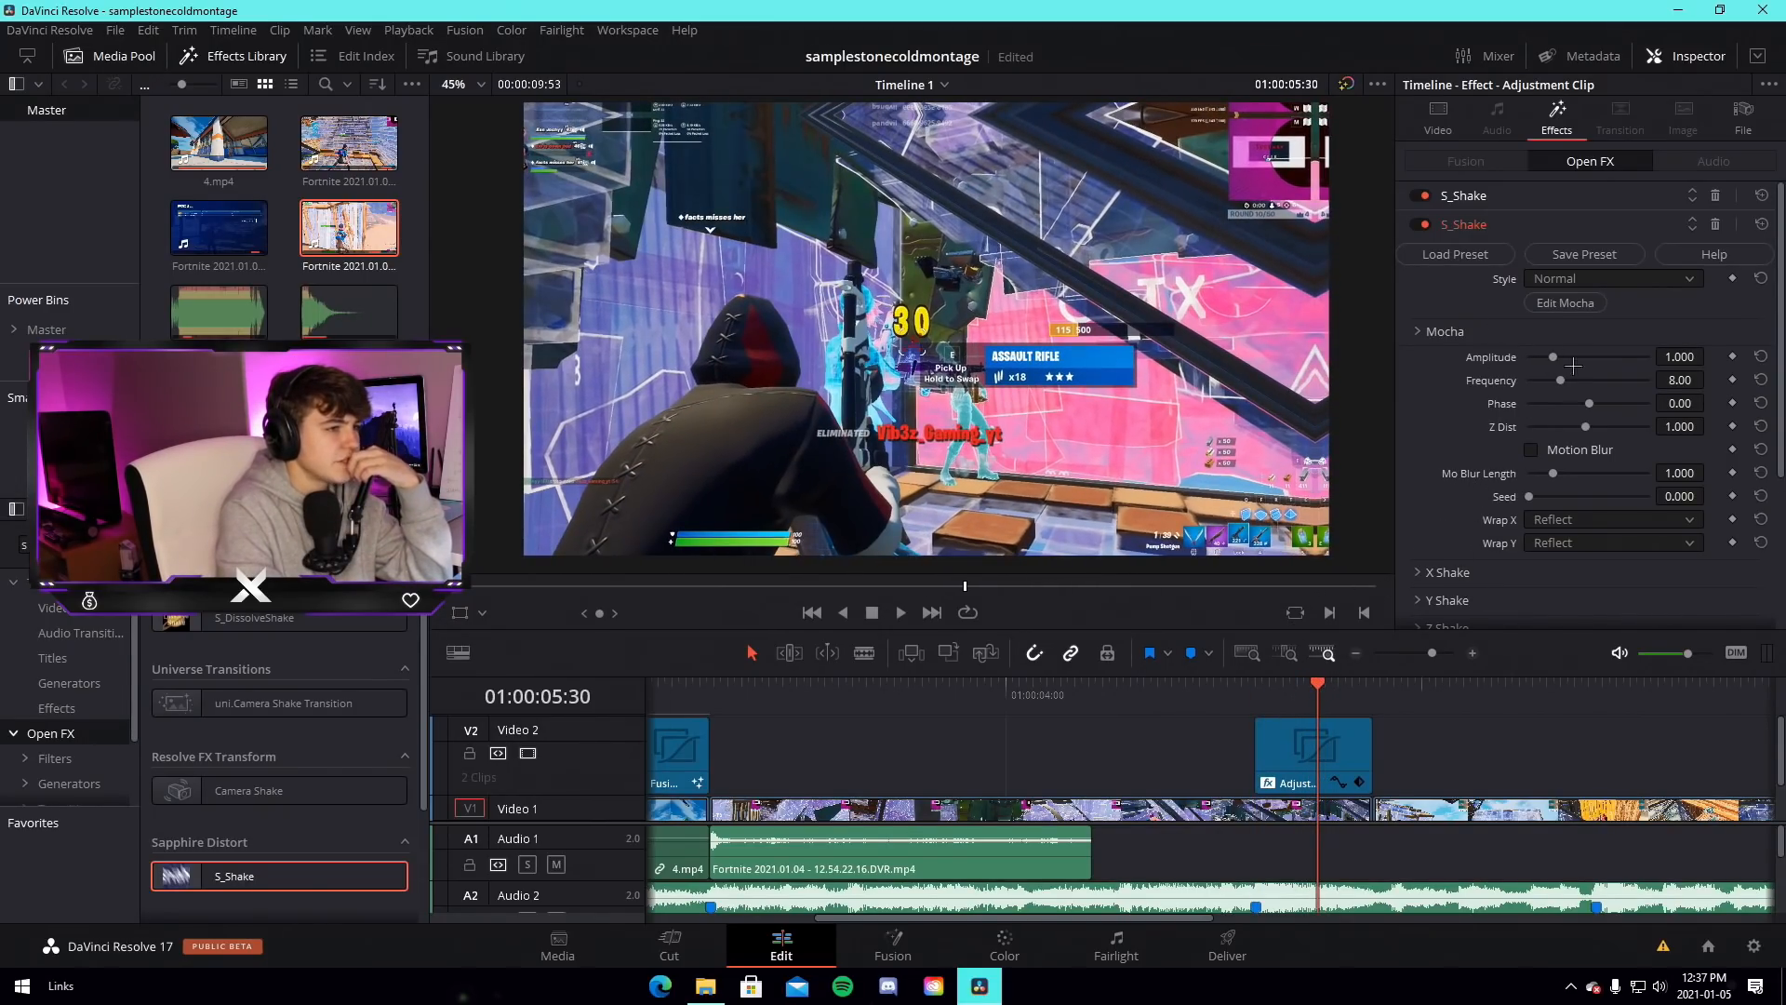
left_click_drag(1553, 356, 1432, 351)
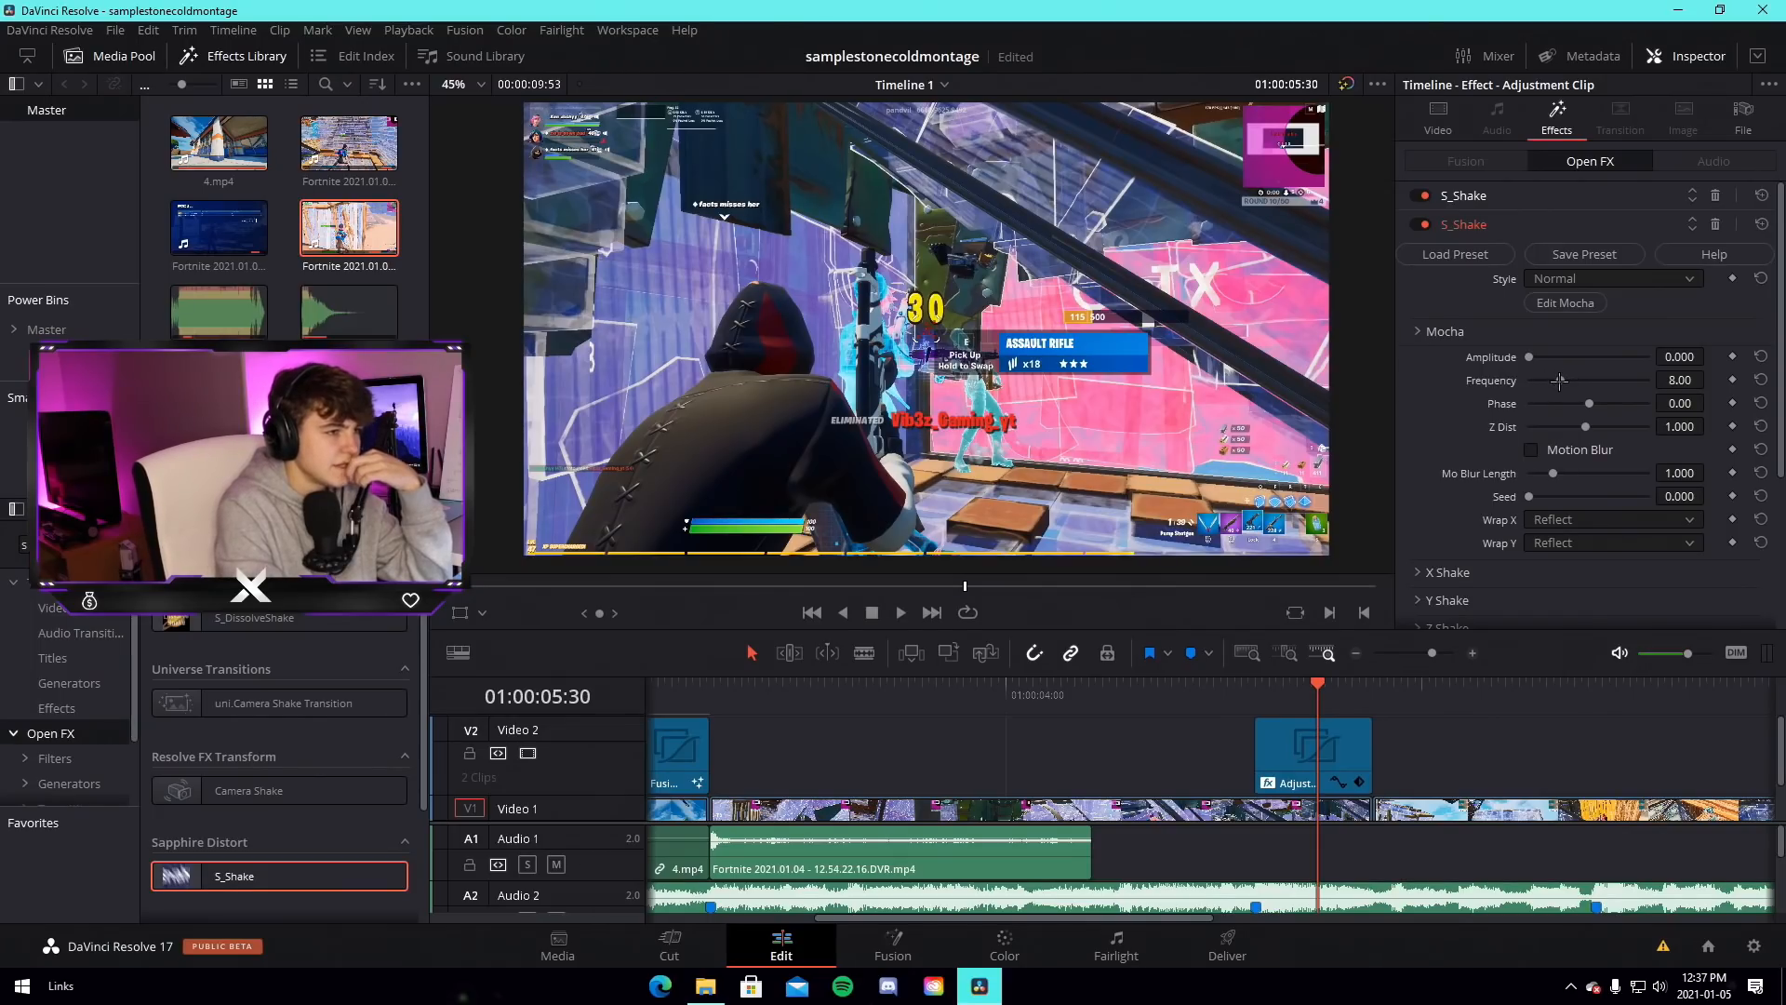
left_click_drag(1539, 382, 1537, 356)
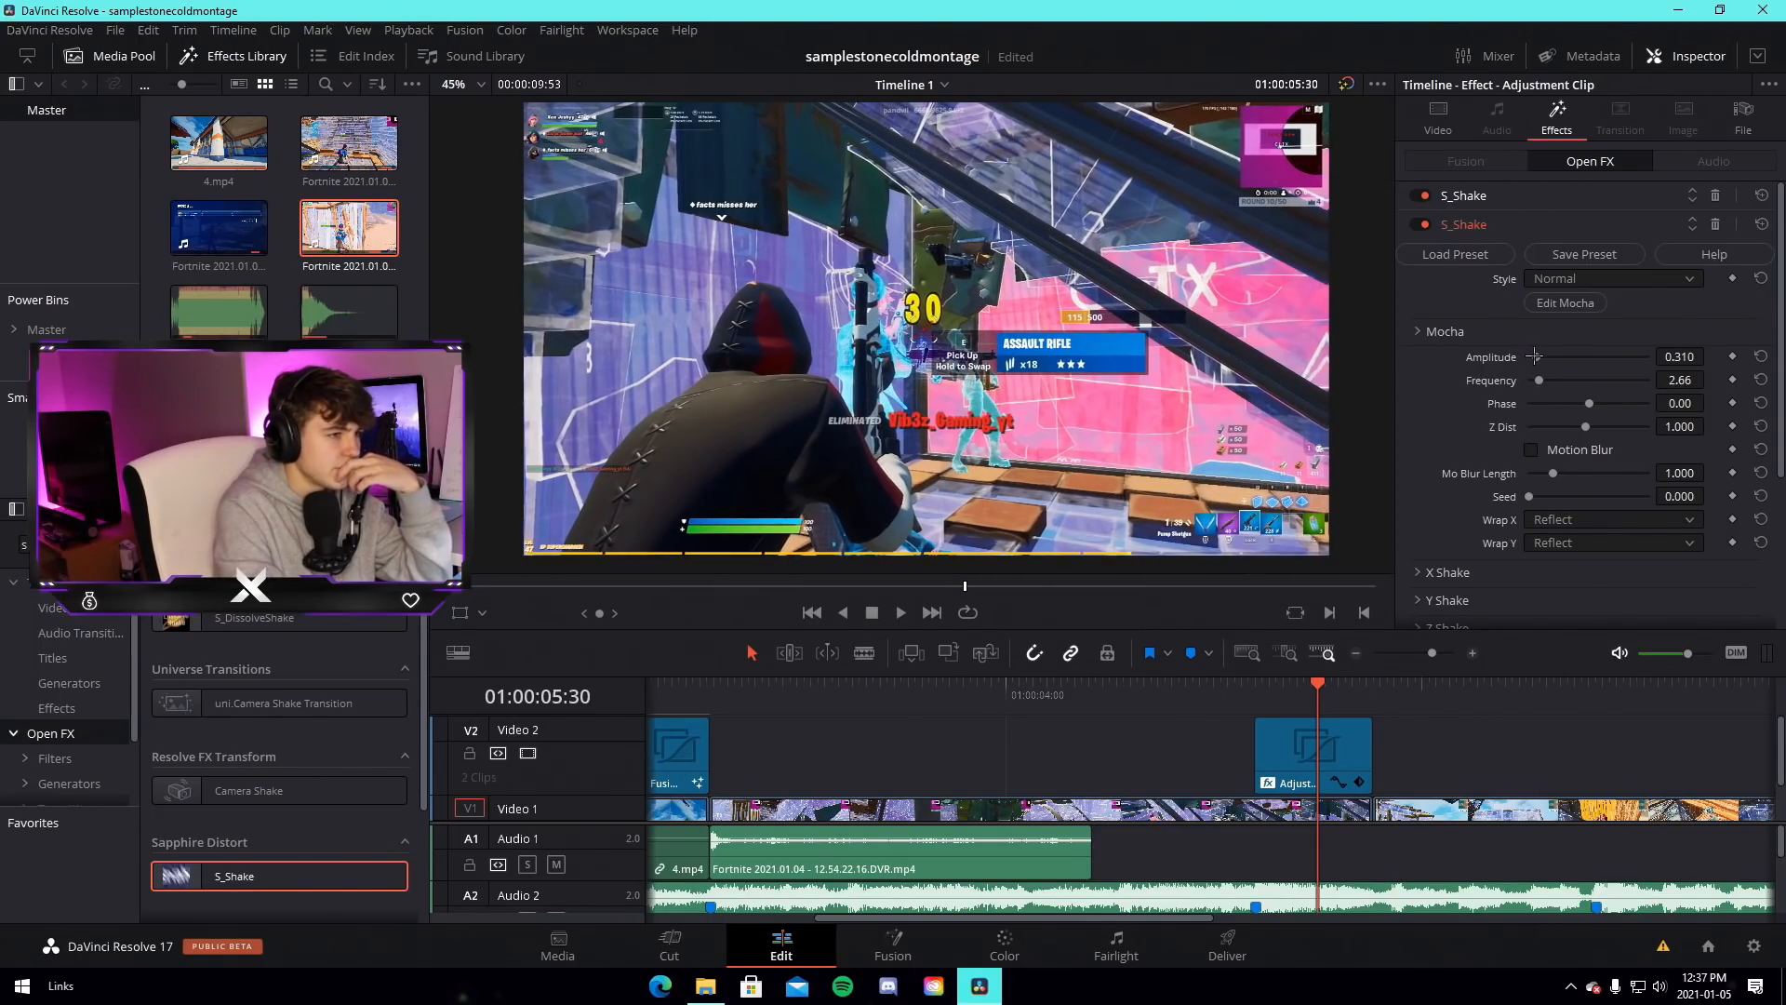
Set the second S_Shake's Tilt Rand Amp to 6.97
scroll(1498, 388, "down", 3)
left_click(1423, 490)
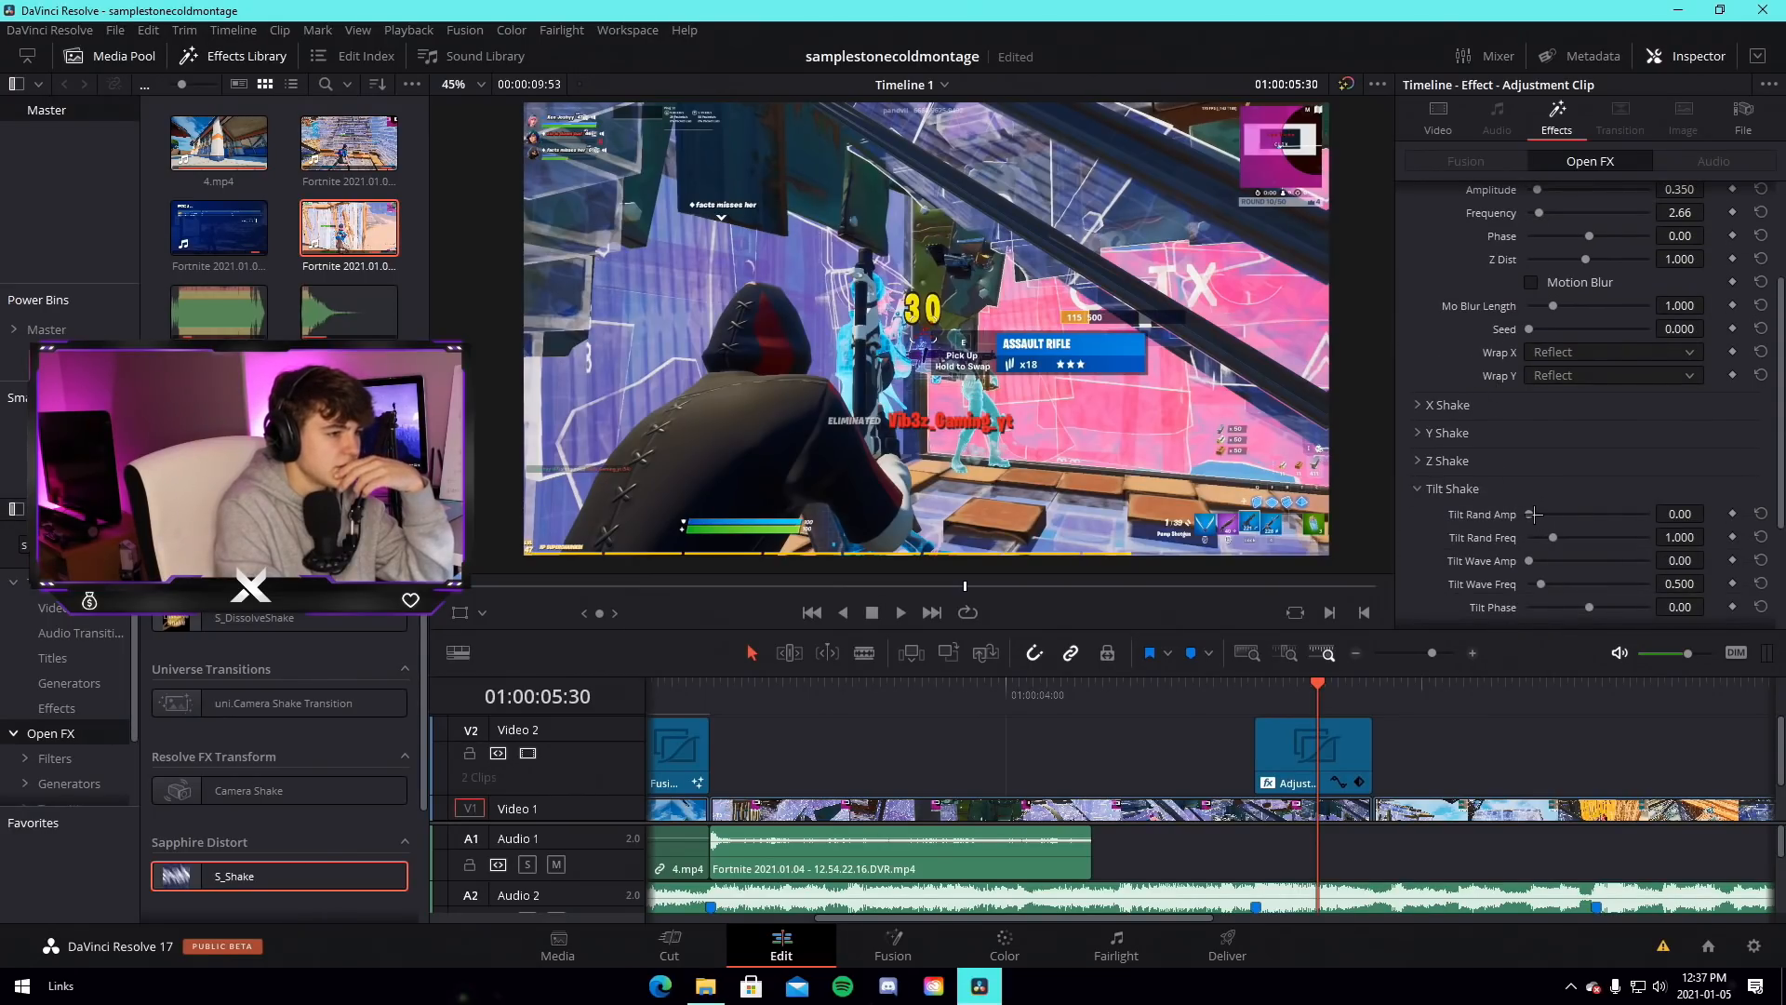
left_click_drag(1529, 514, 1538, 514)
Play the timeline from Marker 2 at 01:00:05:12 to preview the layered shake
left_click_drag(1317, 684, 1257, 687)
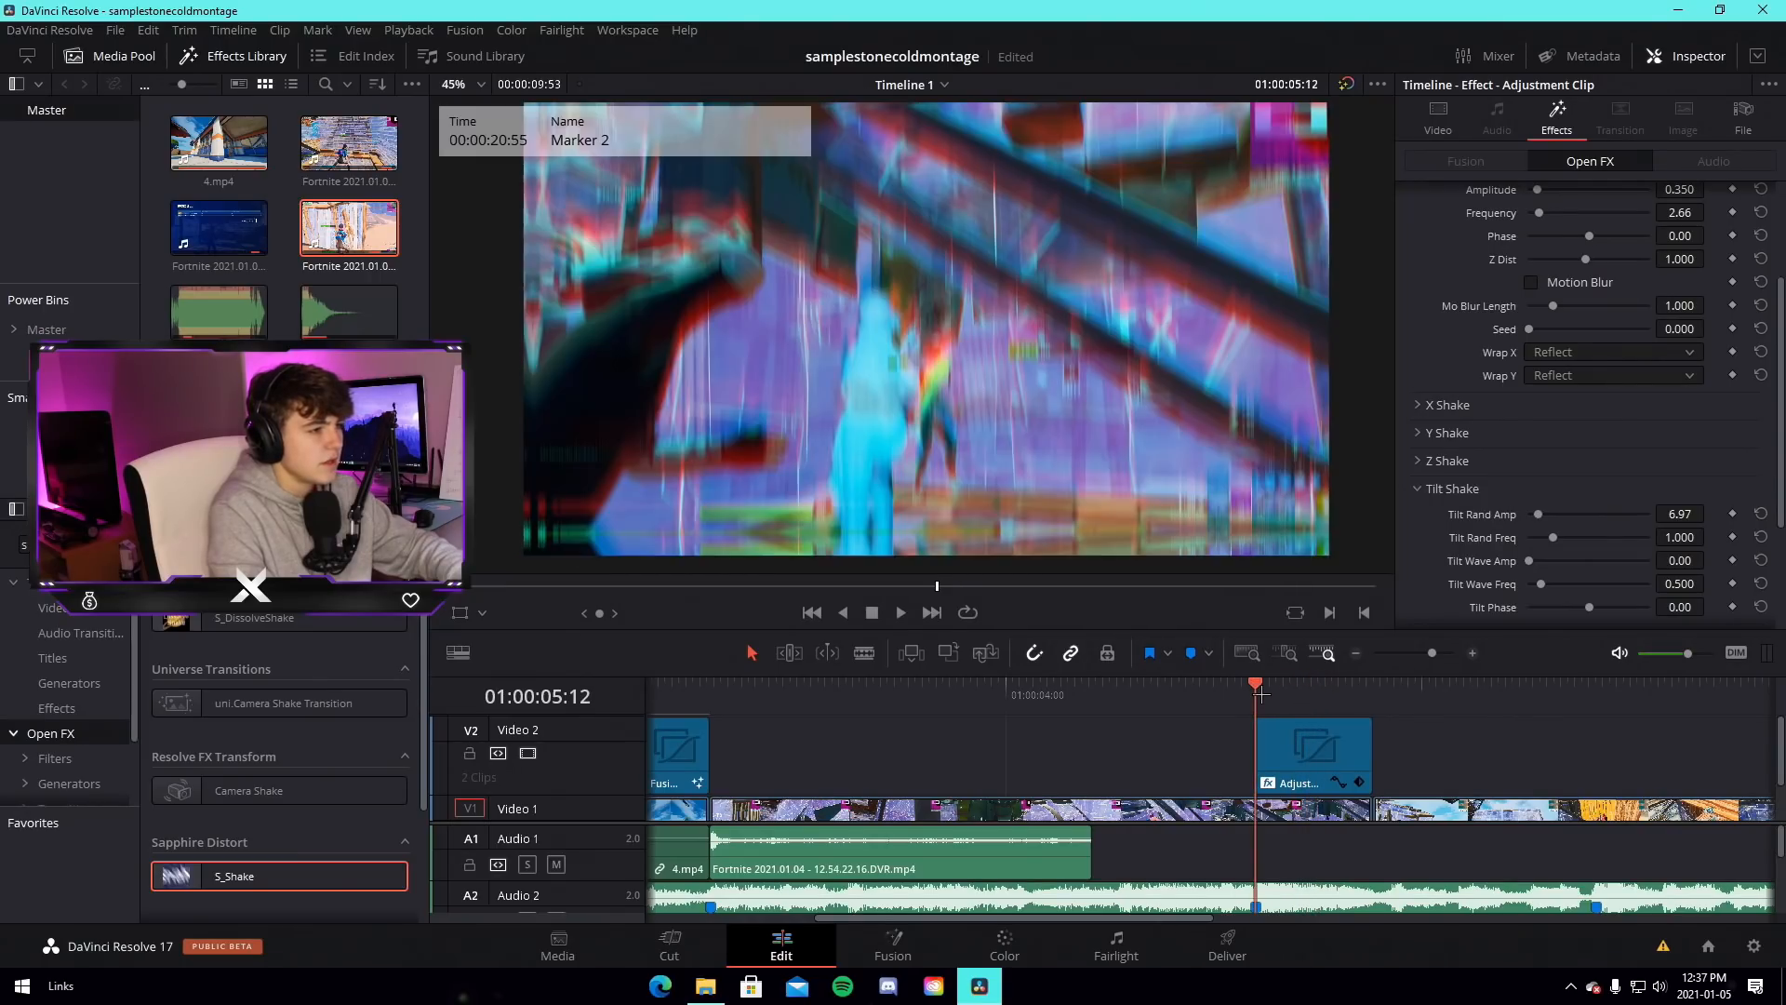
key("space")
left_click(349, 228)
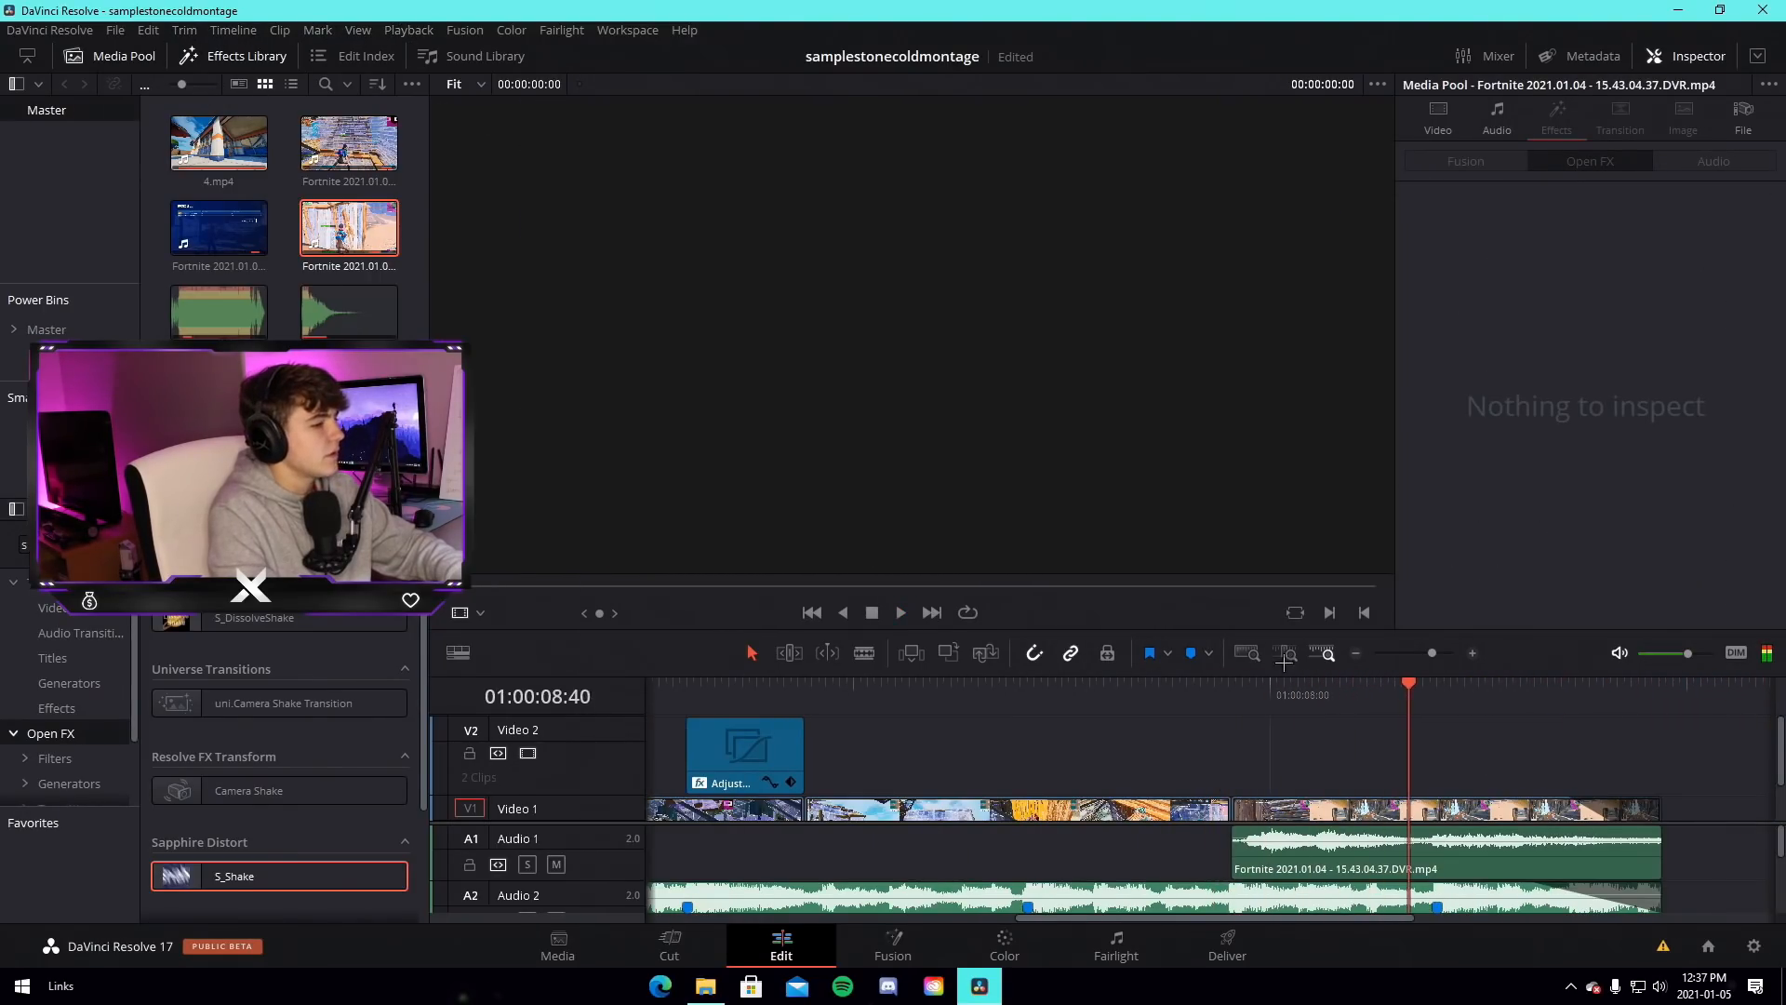
Set the Timeline Proxy Mode to Quarter Resolution
left_click(409, 30)
mouse_move(478, 98)
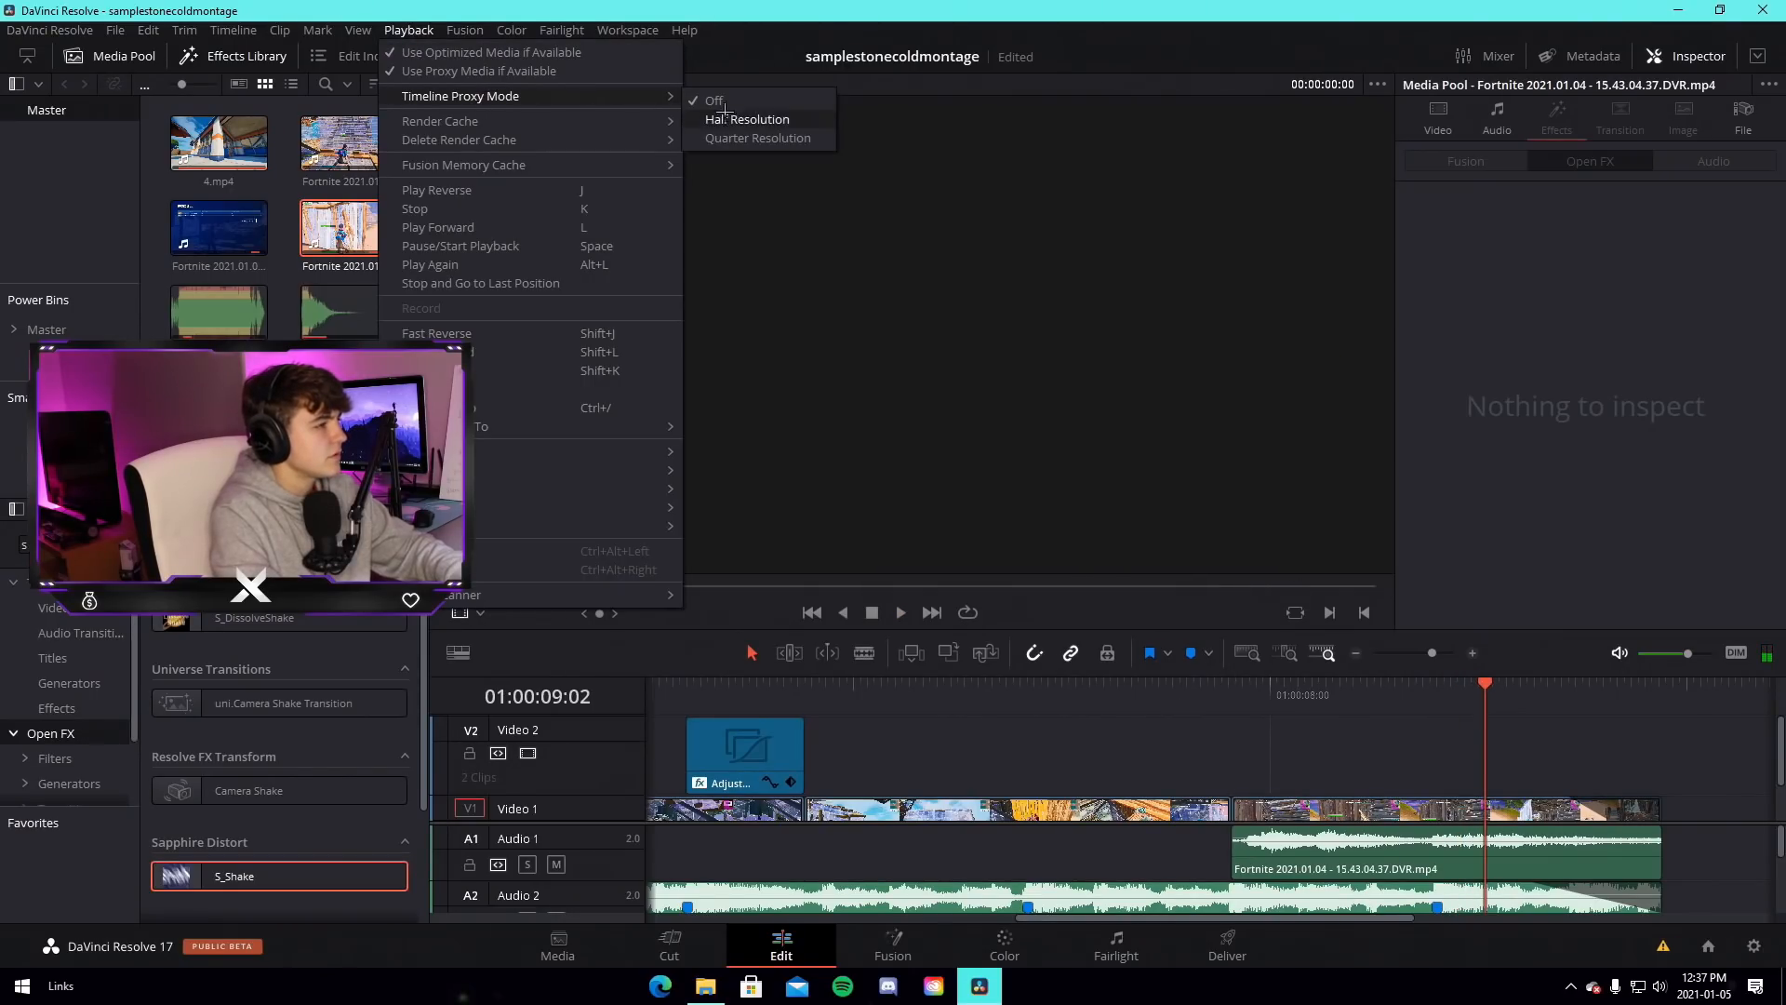
left_click(756, 137)
Replay the section around the adjustment clip several times to check the shake against the music
left_click(1424, 659)
left_click(951, 698)
key("space")
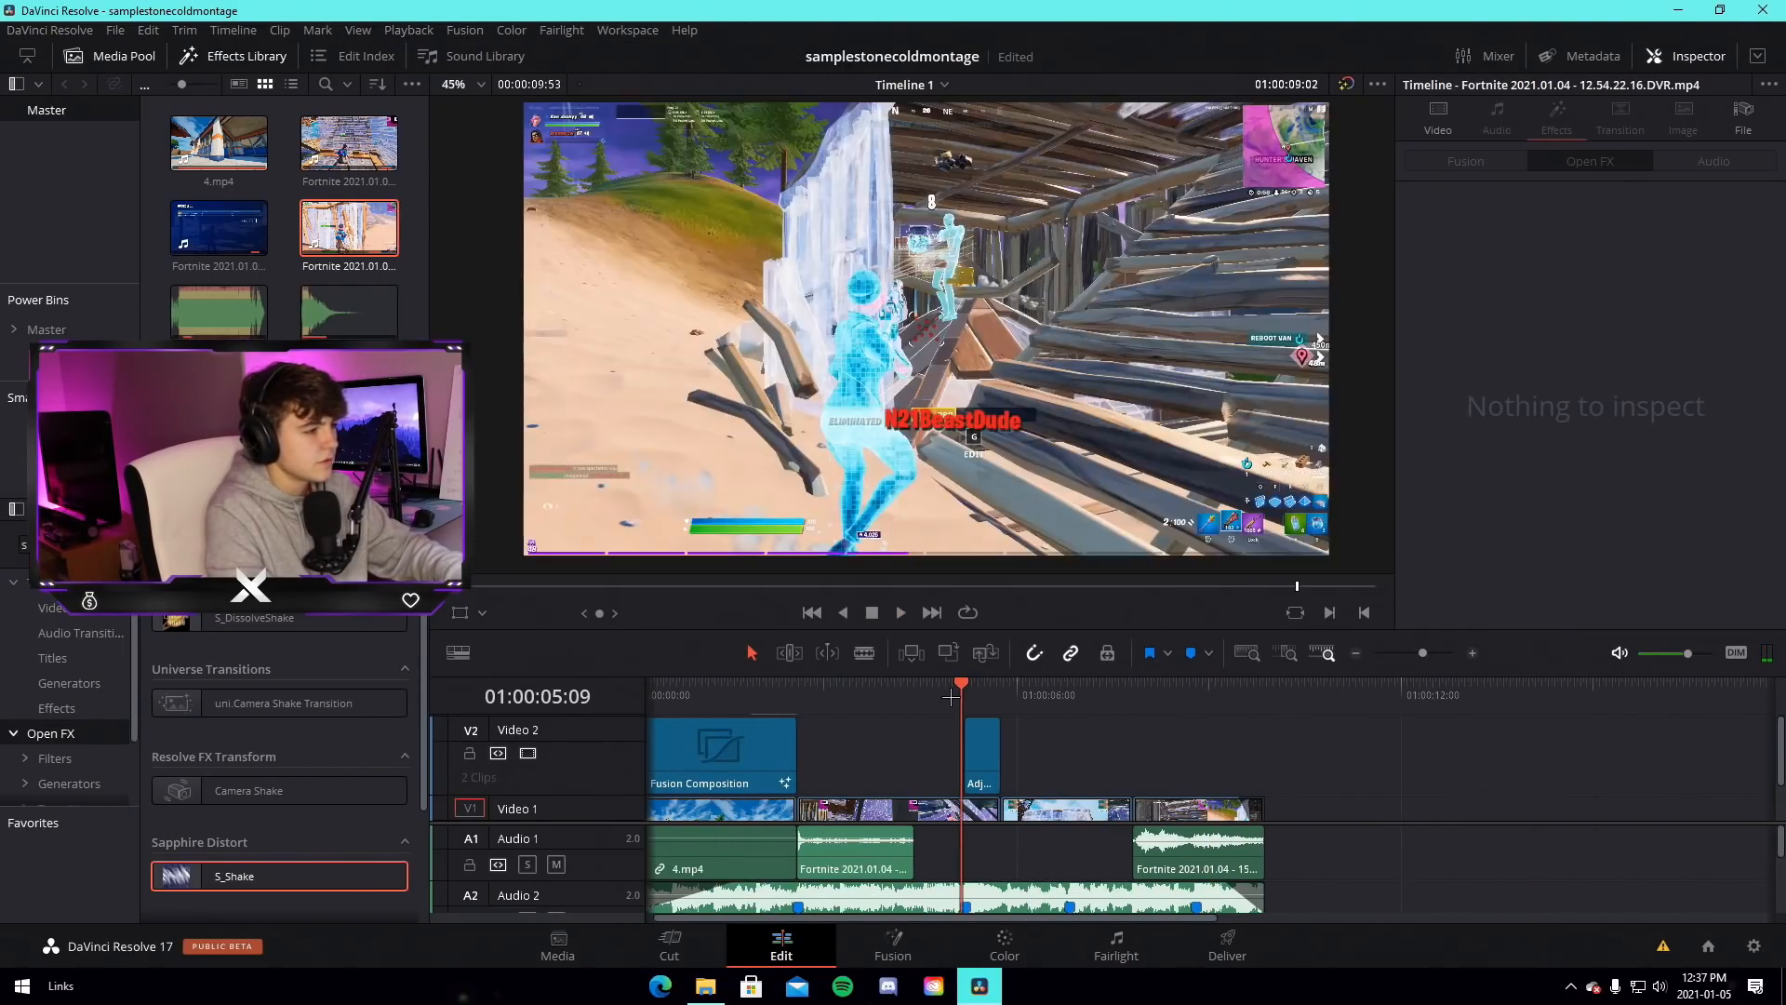
left_click_drag(1430, 654, 1436, 654)
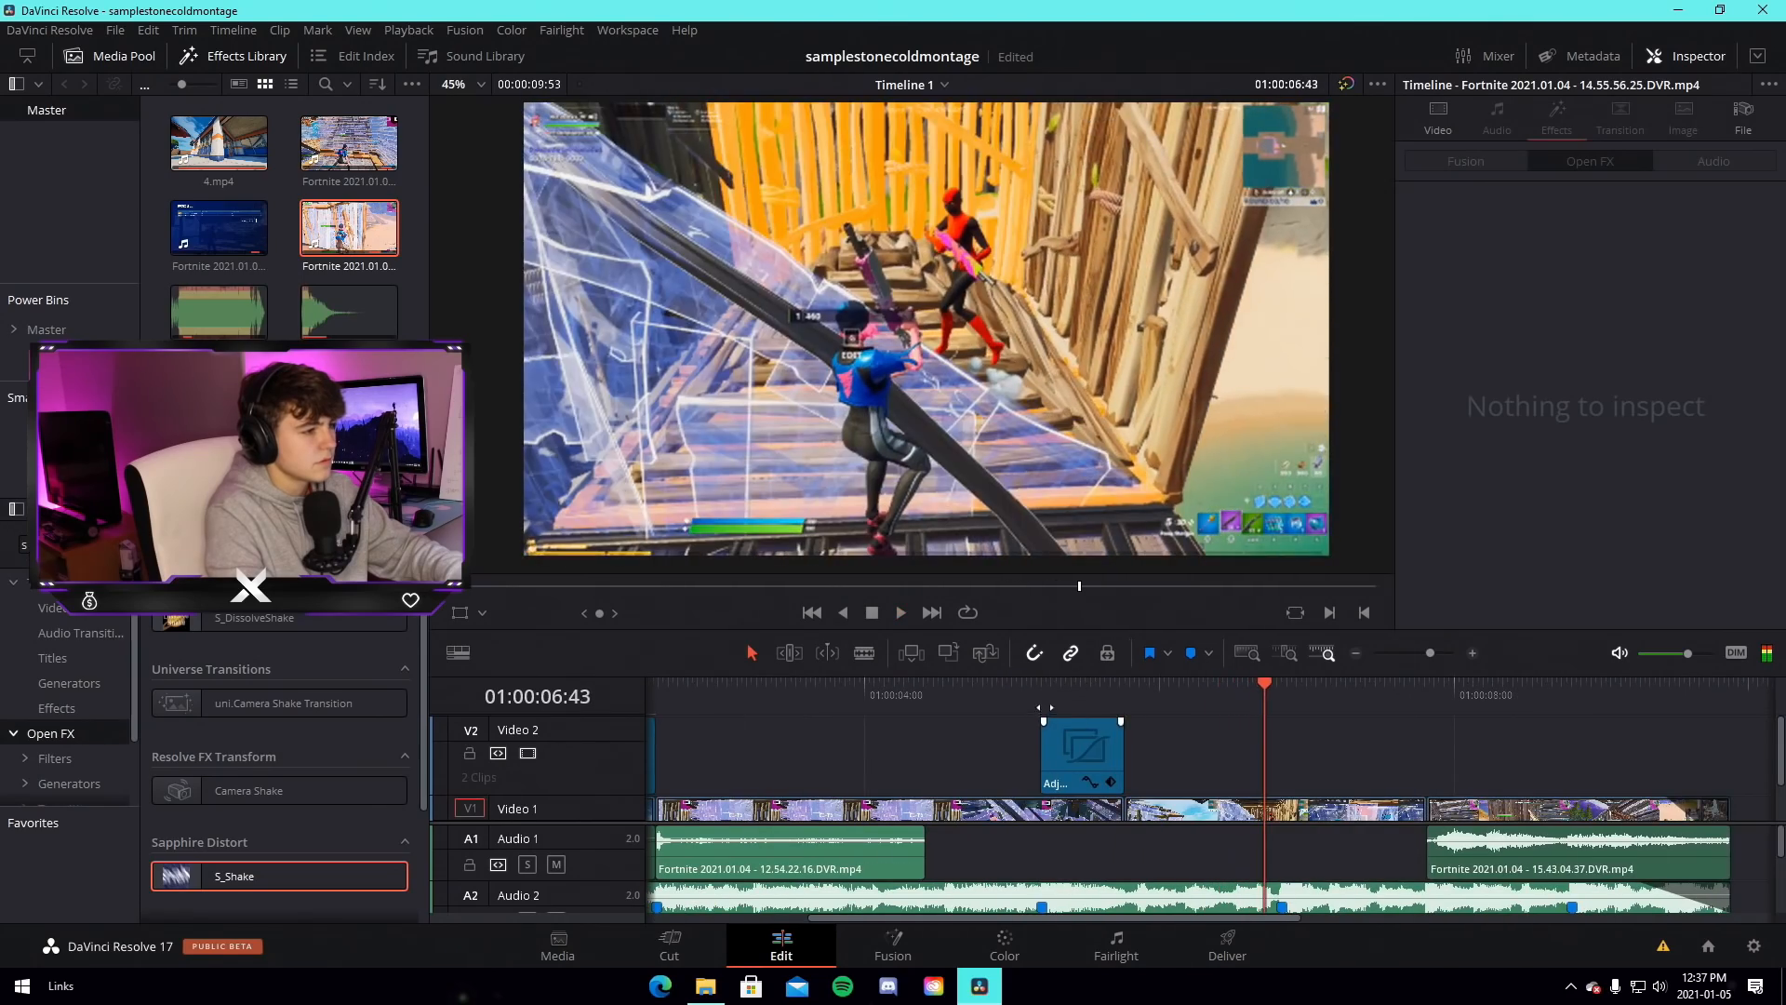
left_click(1041, 699)
key("space")
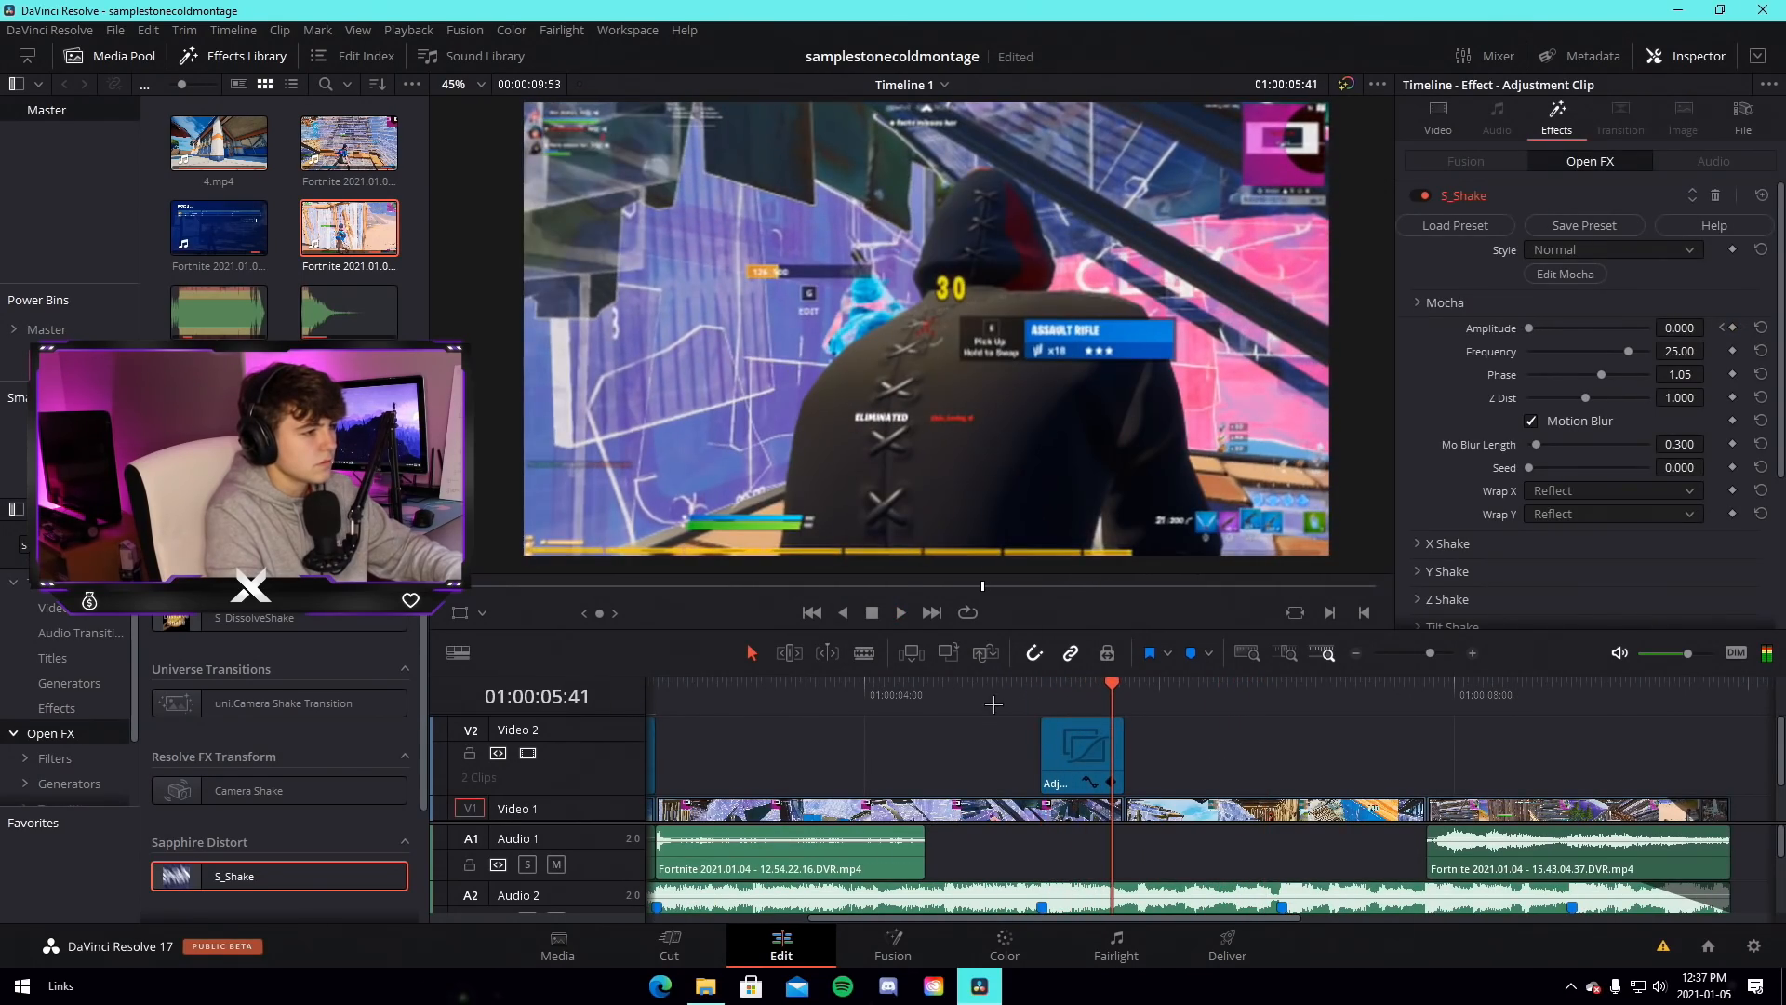
left_click(997, 699)
key("space")
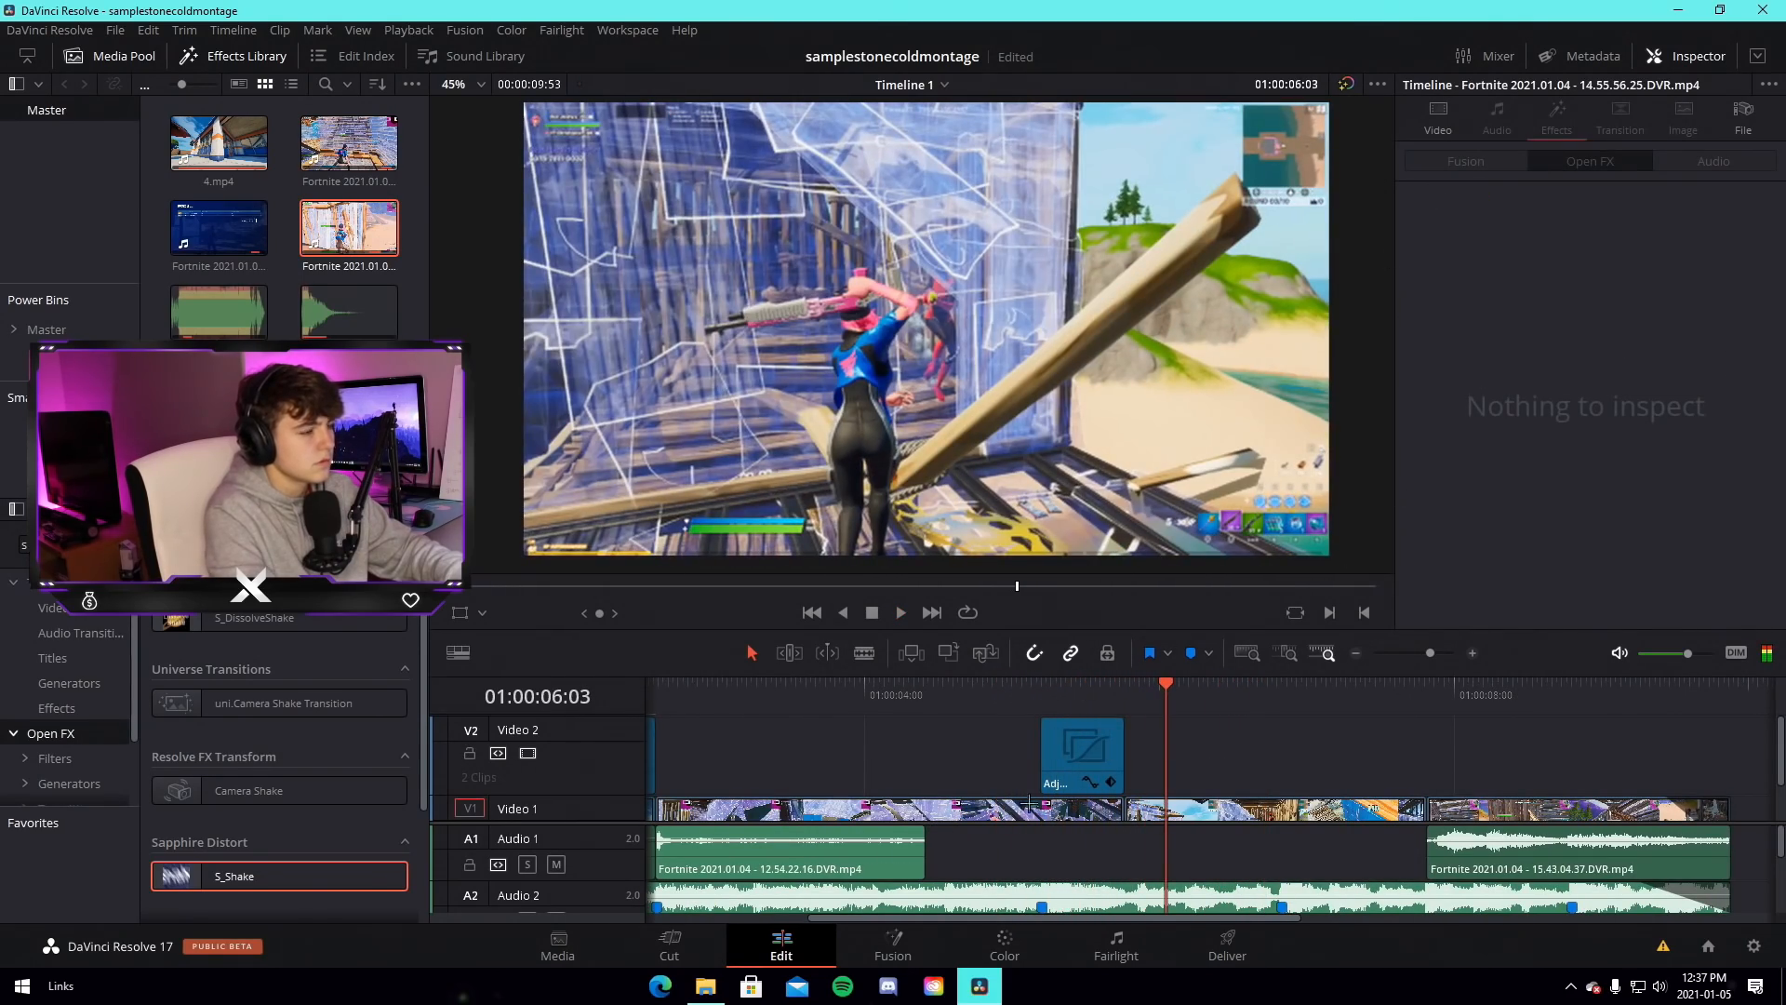
Examine the first S_Shake's X Shake and Y Shake settings on the adjustment clip at 01:00:05:30
left_click(1079, 749)
left_click(1085, 705)
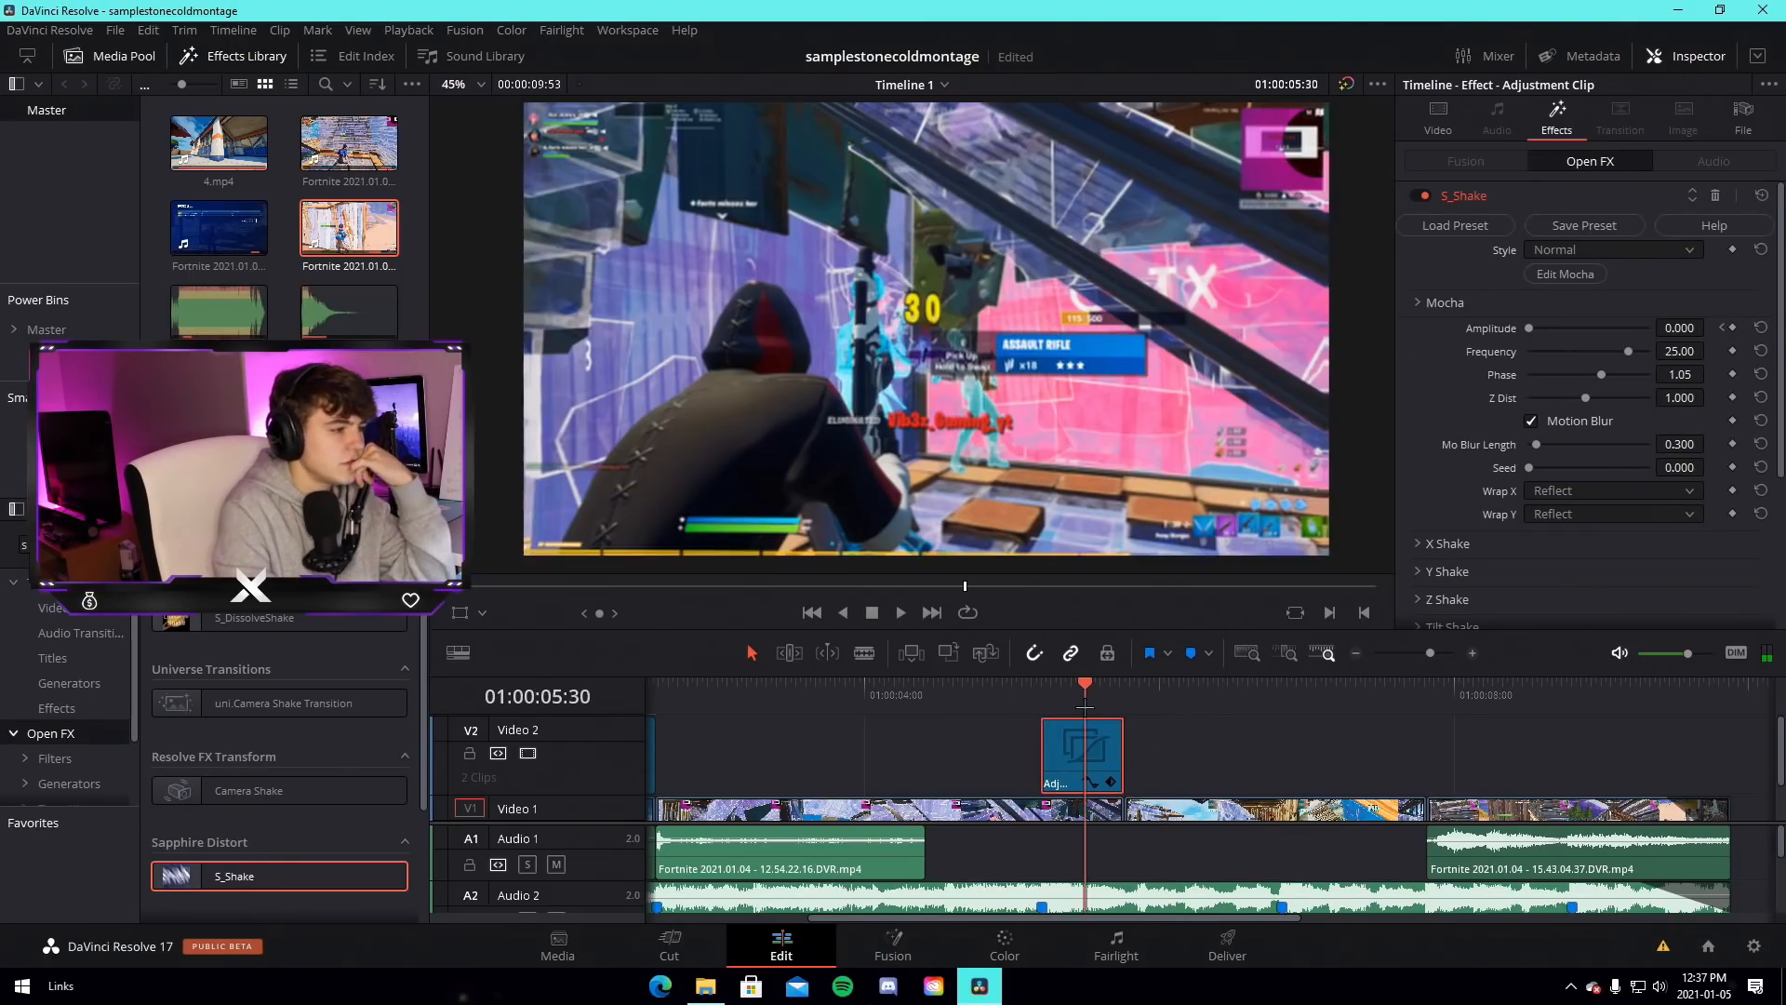
left_click(1421, 543)
scroll(1528, 577, "down", 2)
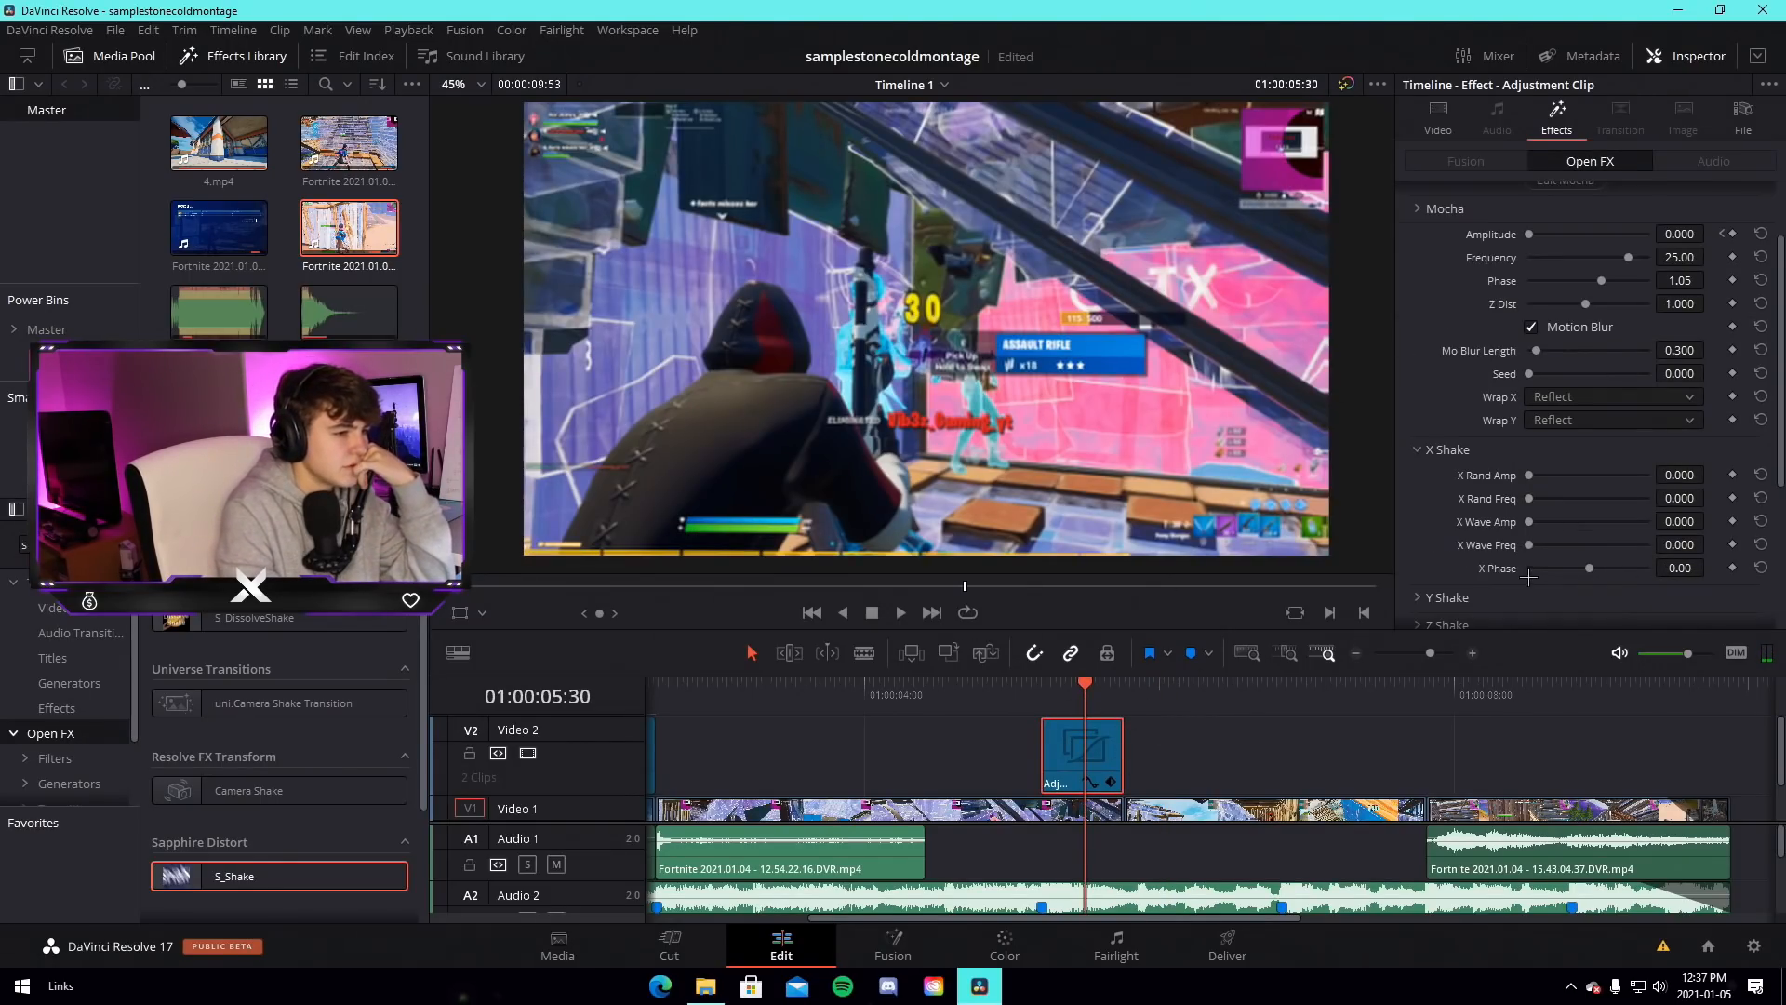
left_click(1425, 454)
left_click(1418, 477)
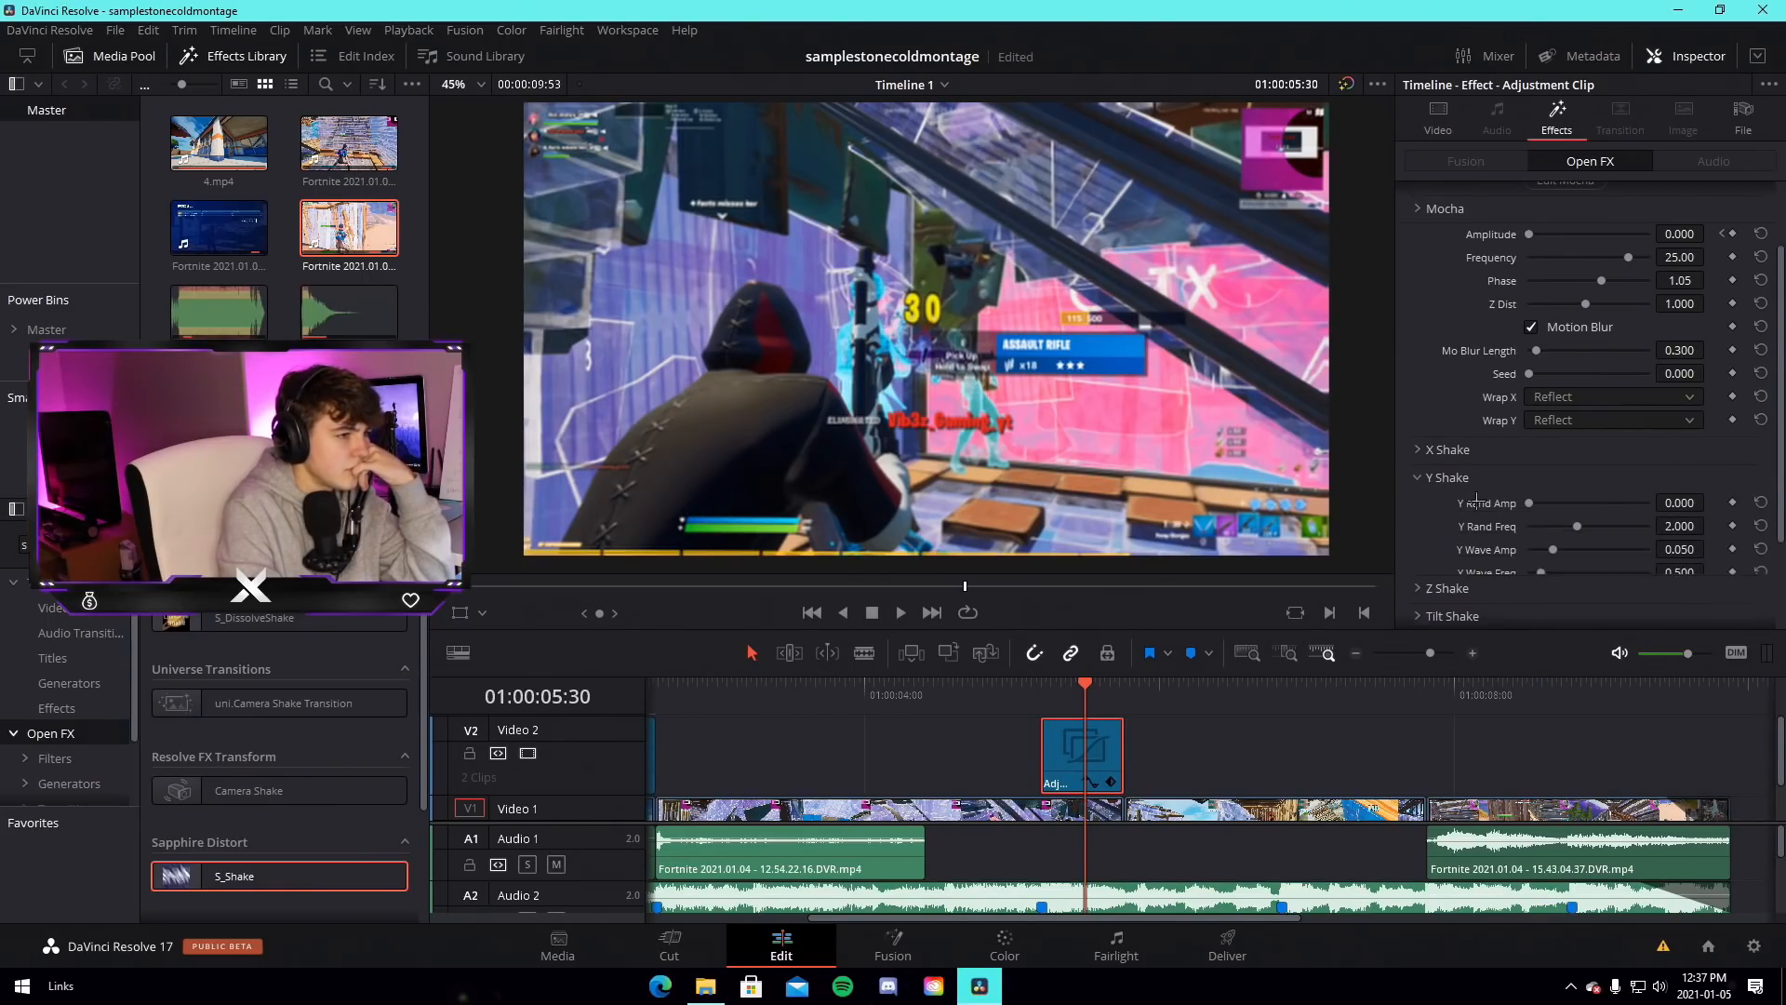
left_click(1420, 449)
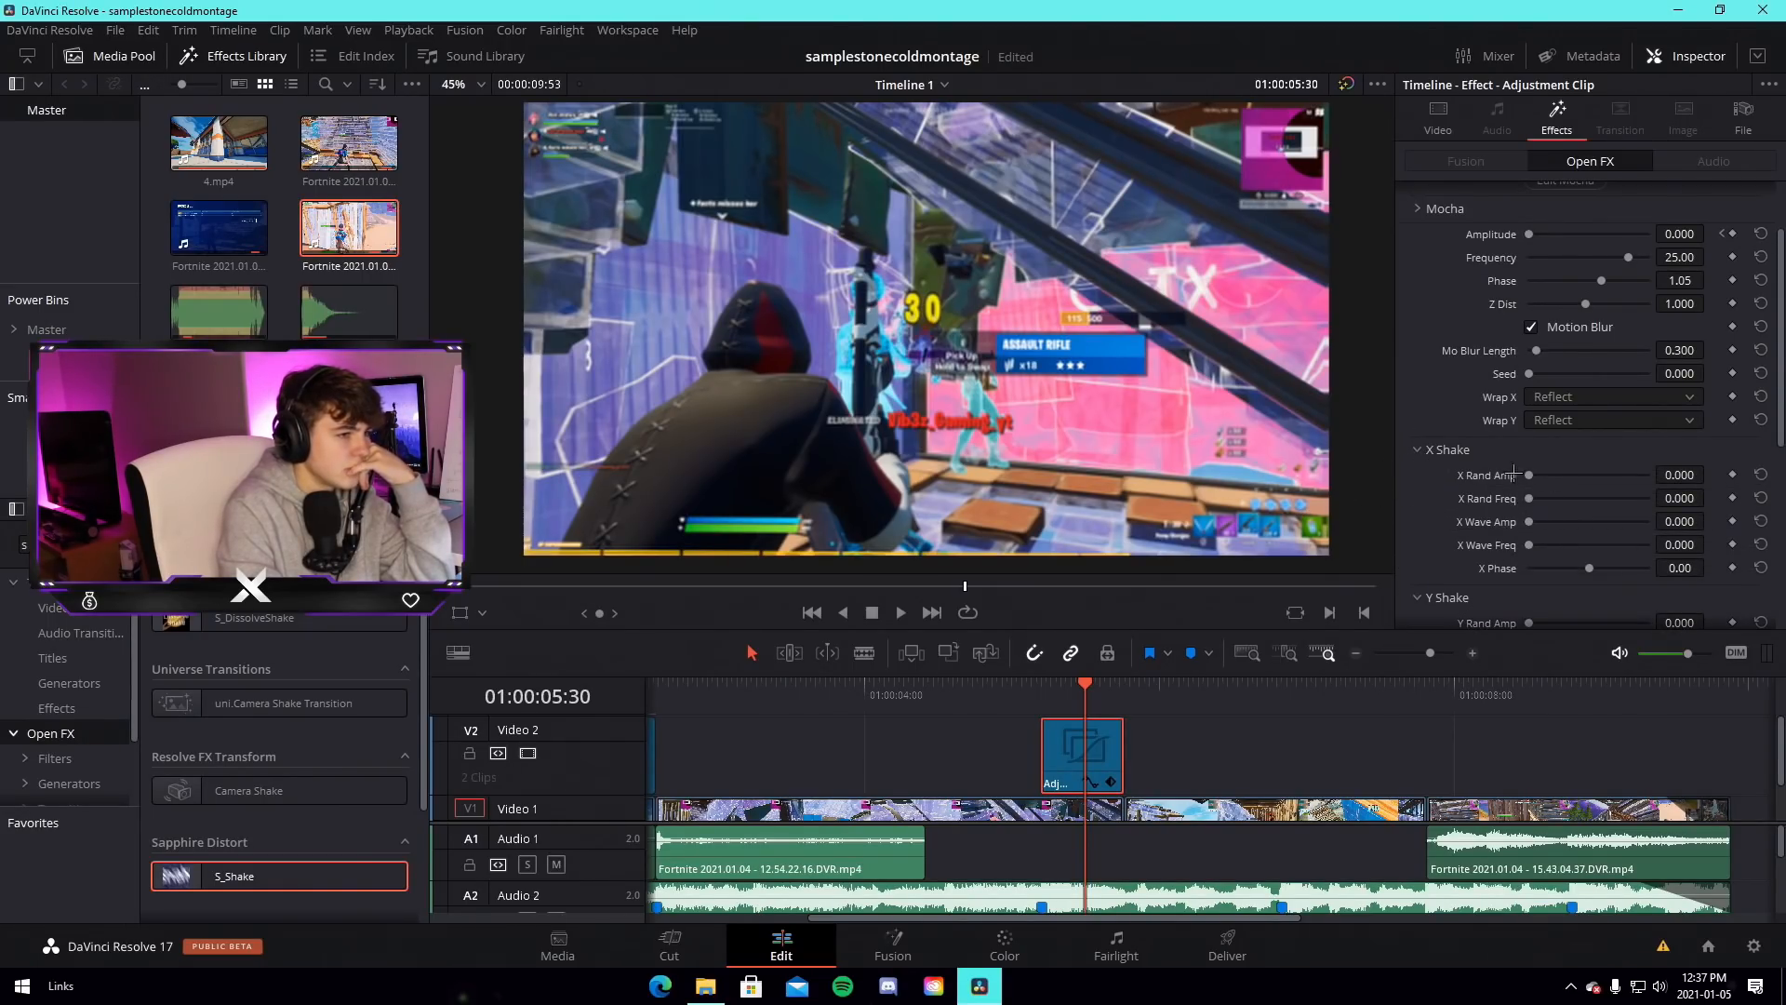
scroll(1649, 267, "up", 2)
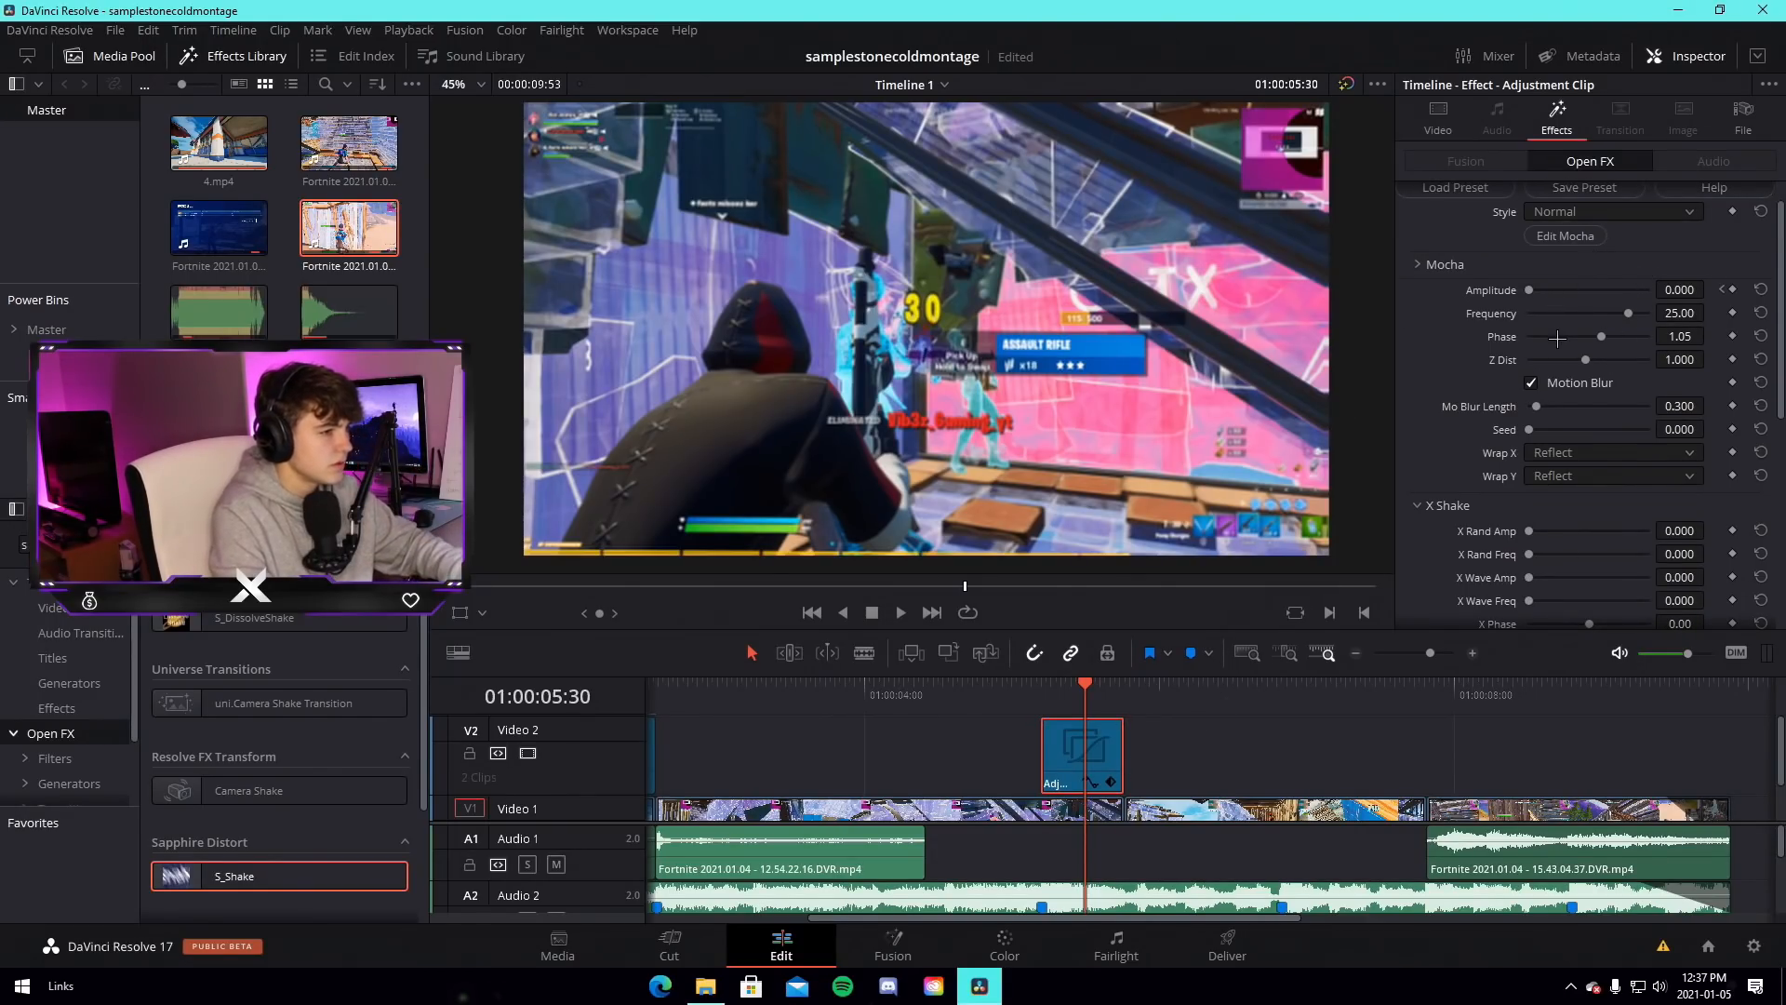
Set the random and wave amplitudes and random frequencies to 0 under the second S_Shake's X Shake and Y Shake
scroll(1558, 357, "down", 5)
scroll(1554, 400, "down", 4)
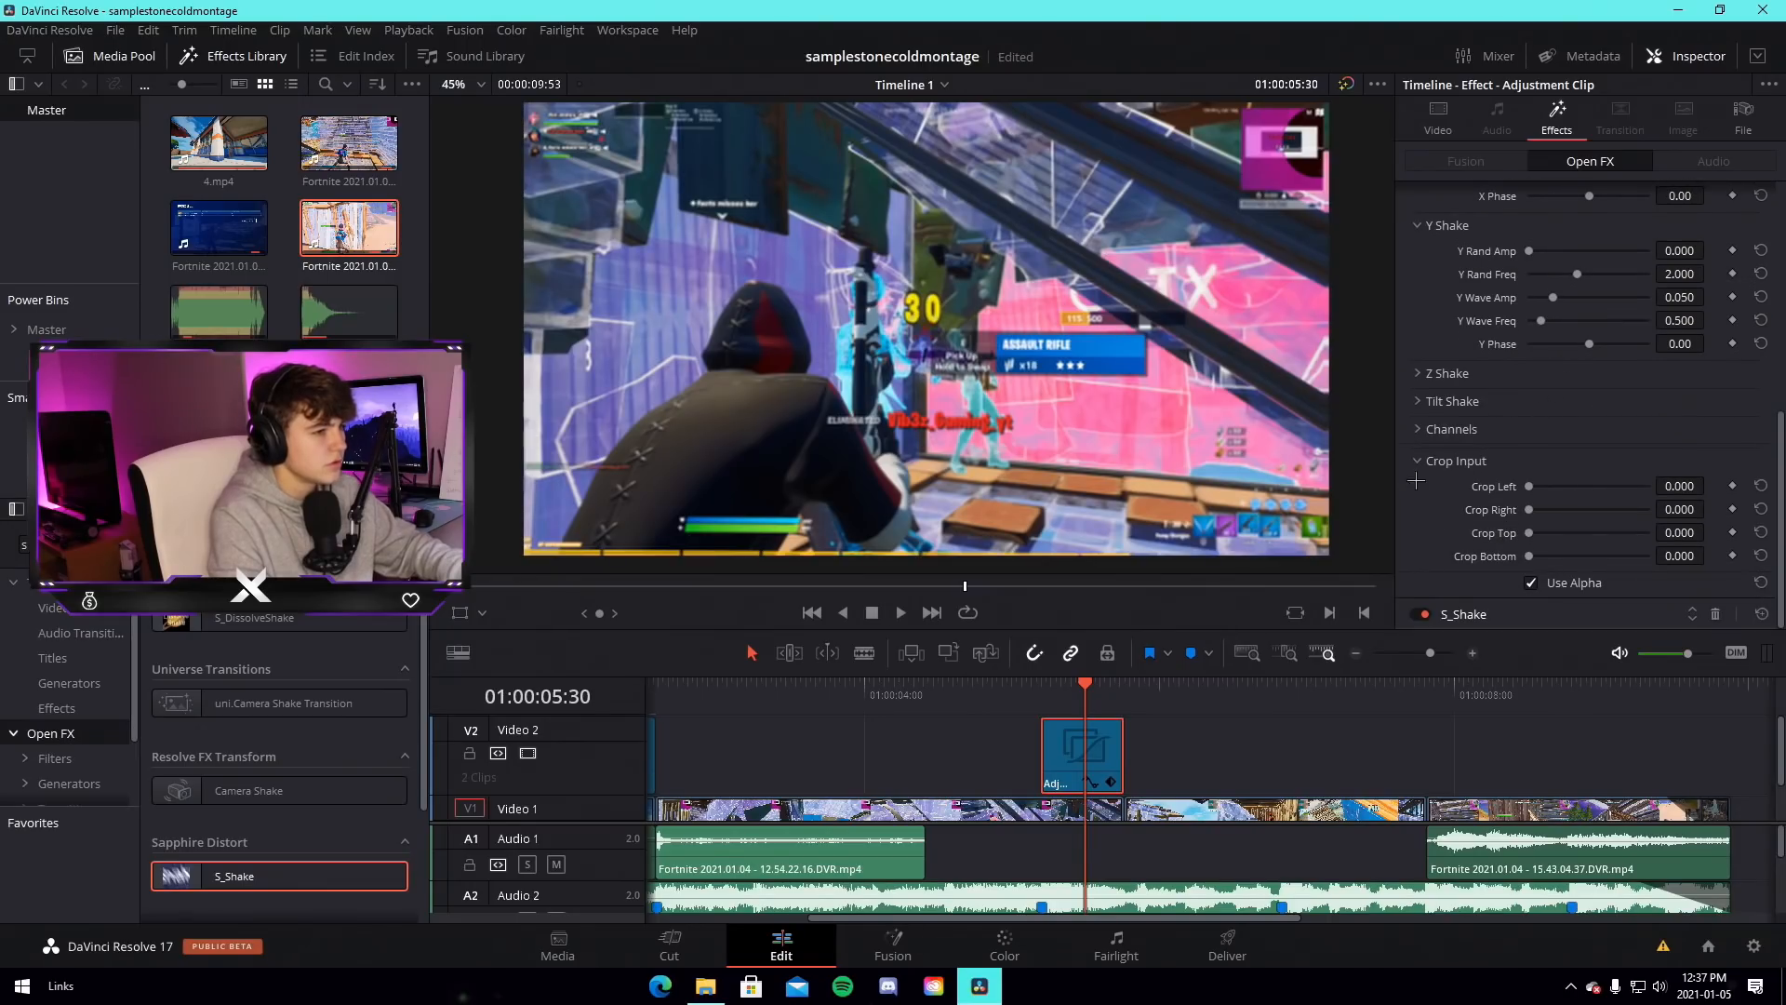
left_click(1463, 614)
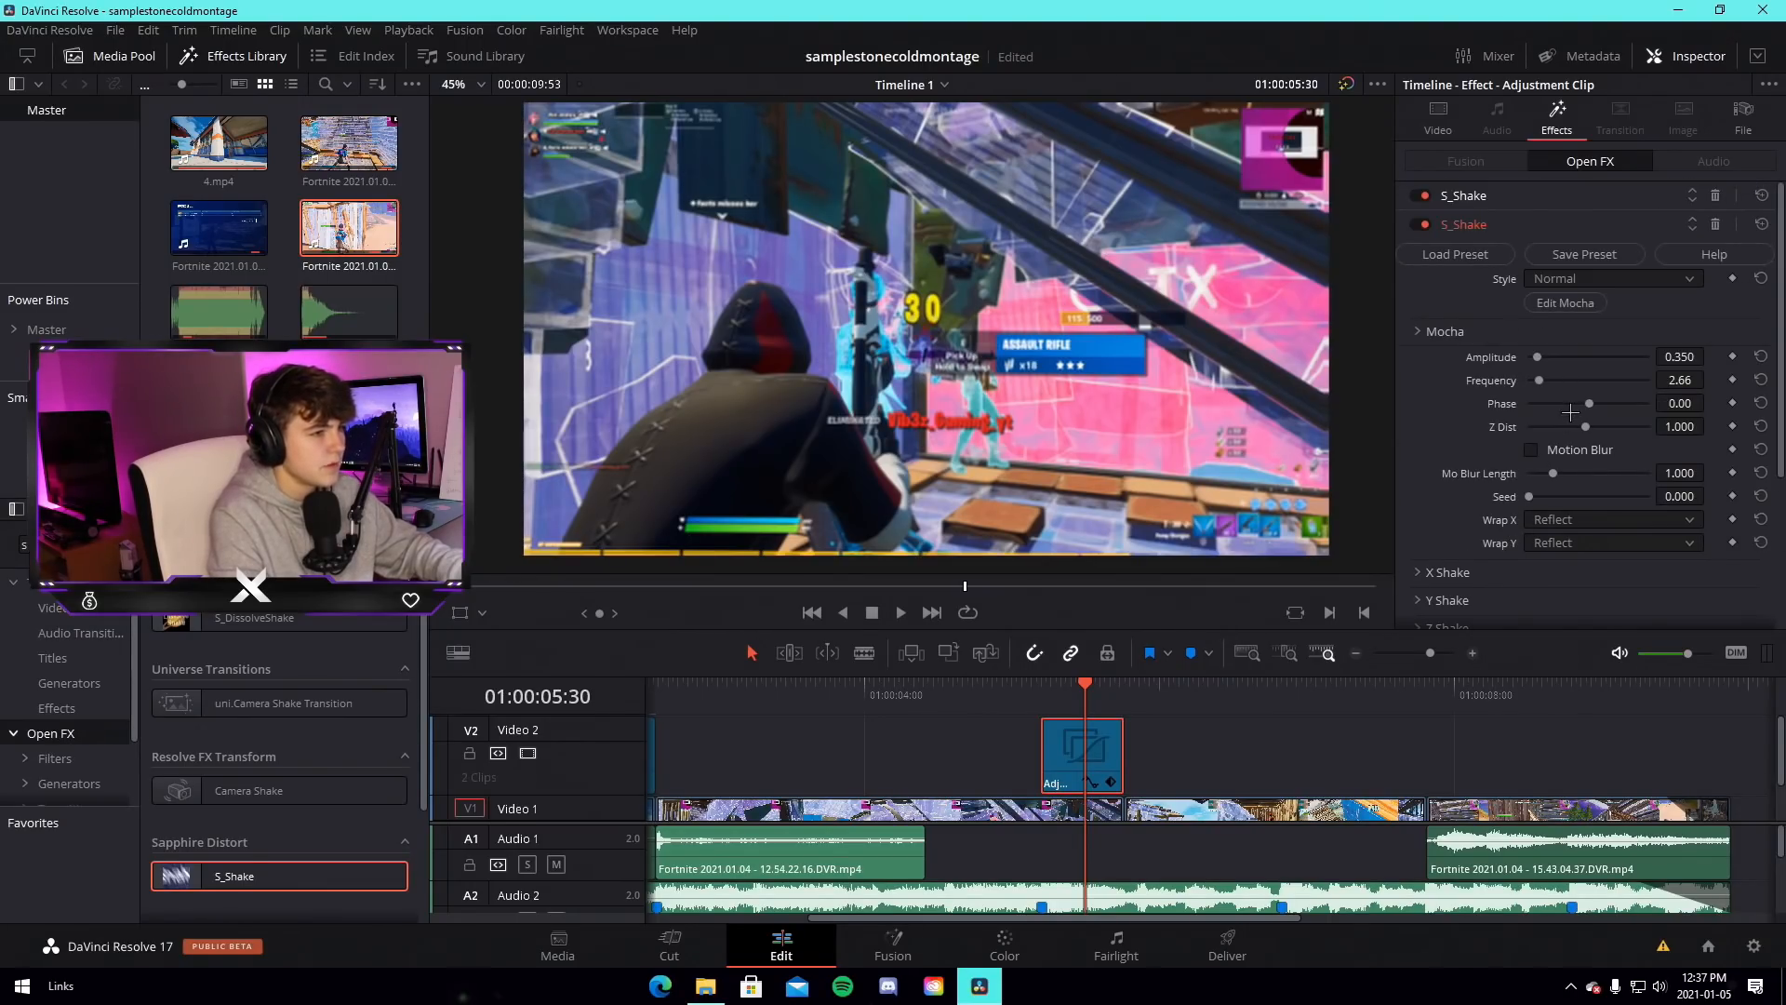
scroll(1566, 420, "down", 5)
left_click(1454, 352)
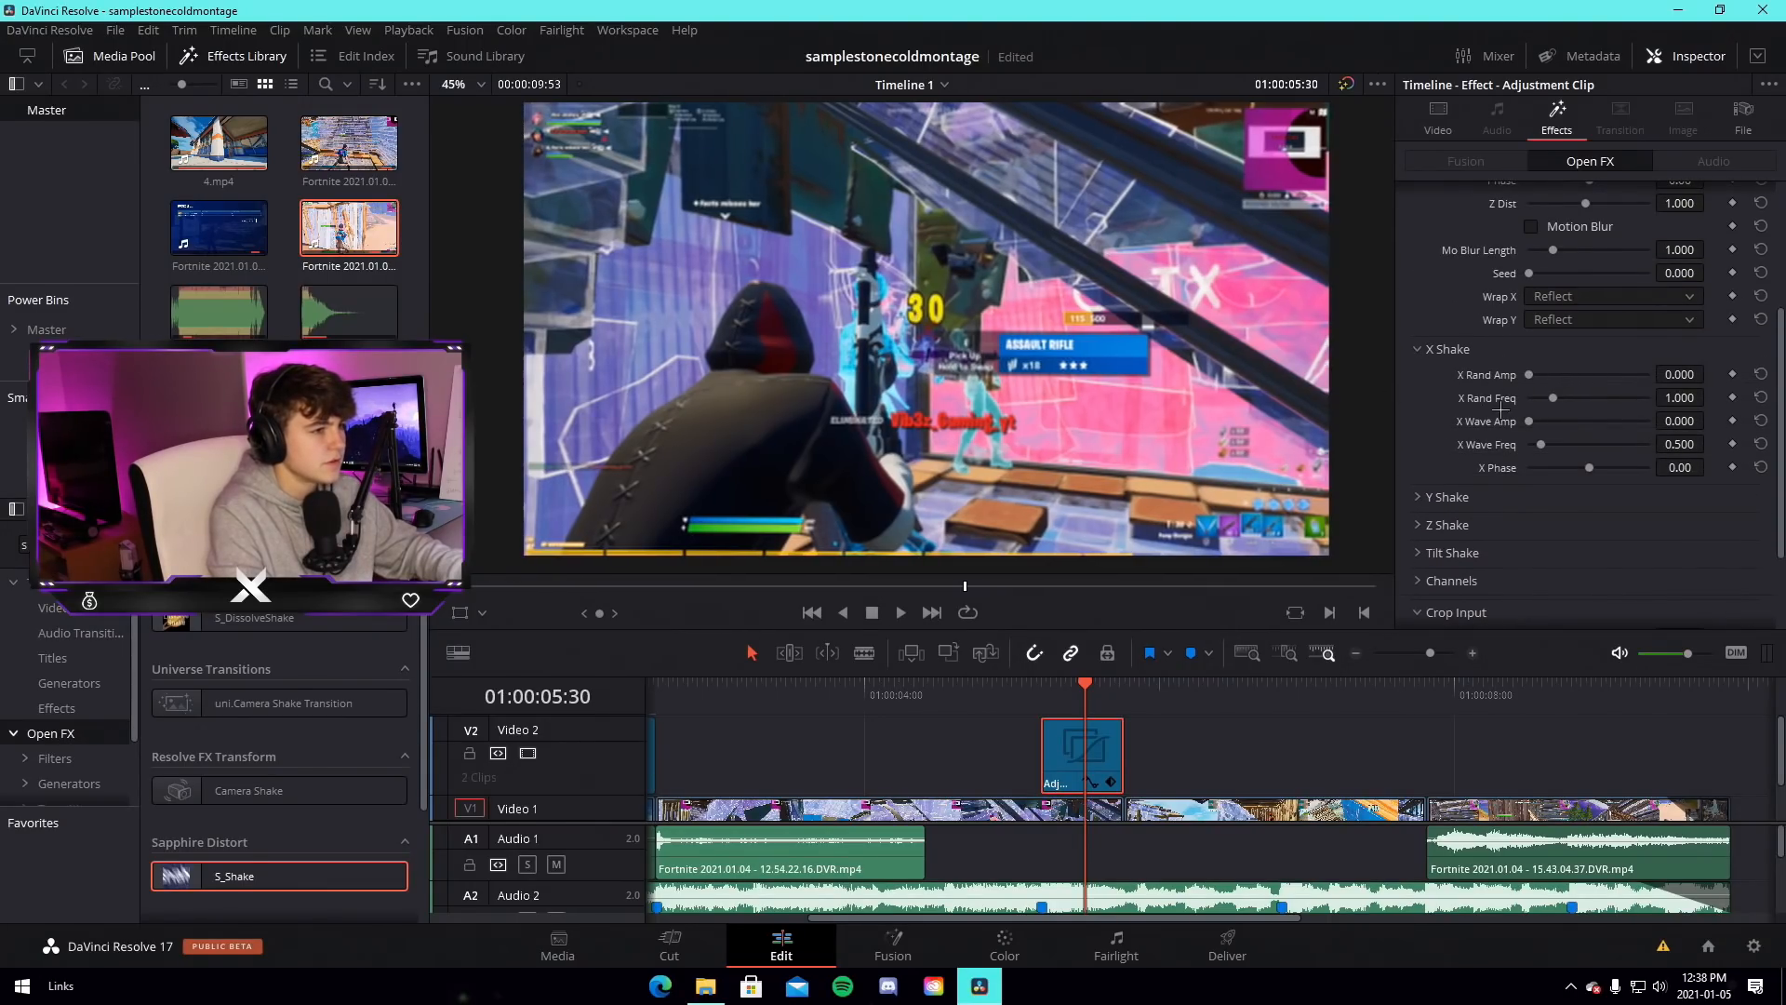
mouse_move(1083, 693)
left_mouse_down()
mouse_move(1057, 688)
mouse_move(1092, 686)
left_mouse_up()
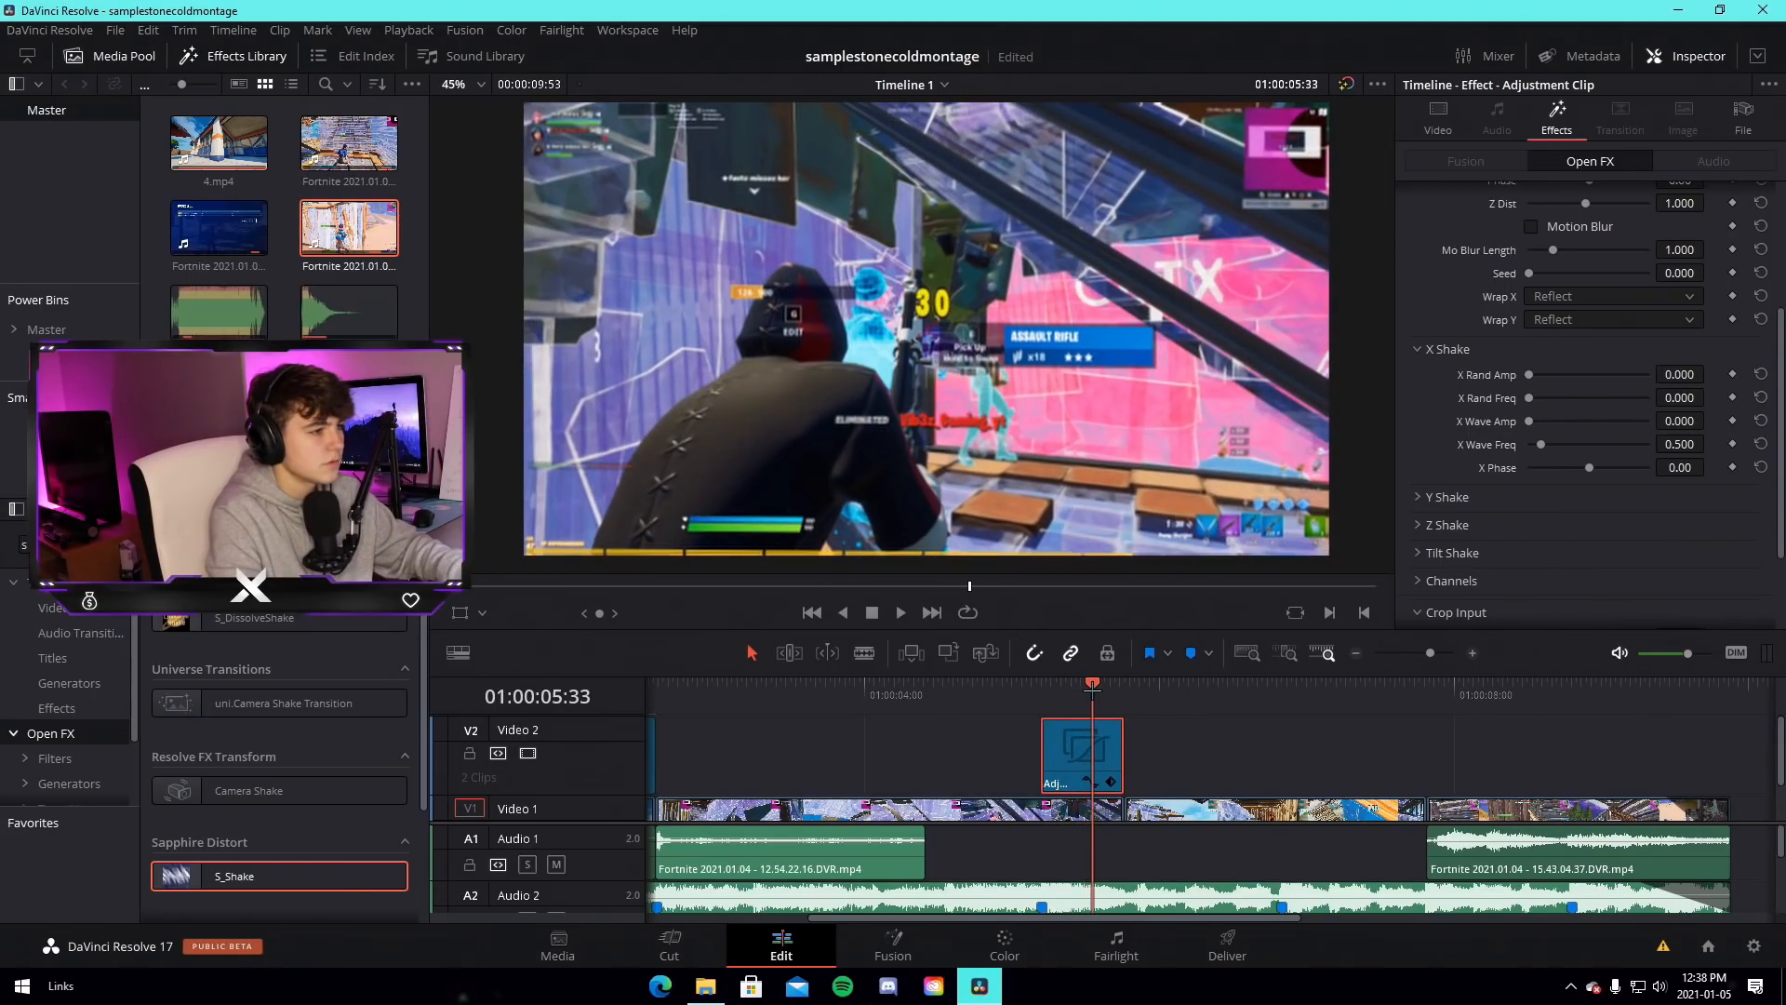
left_click(1419, 495)
scroll(1539, 521, "down", 1)
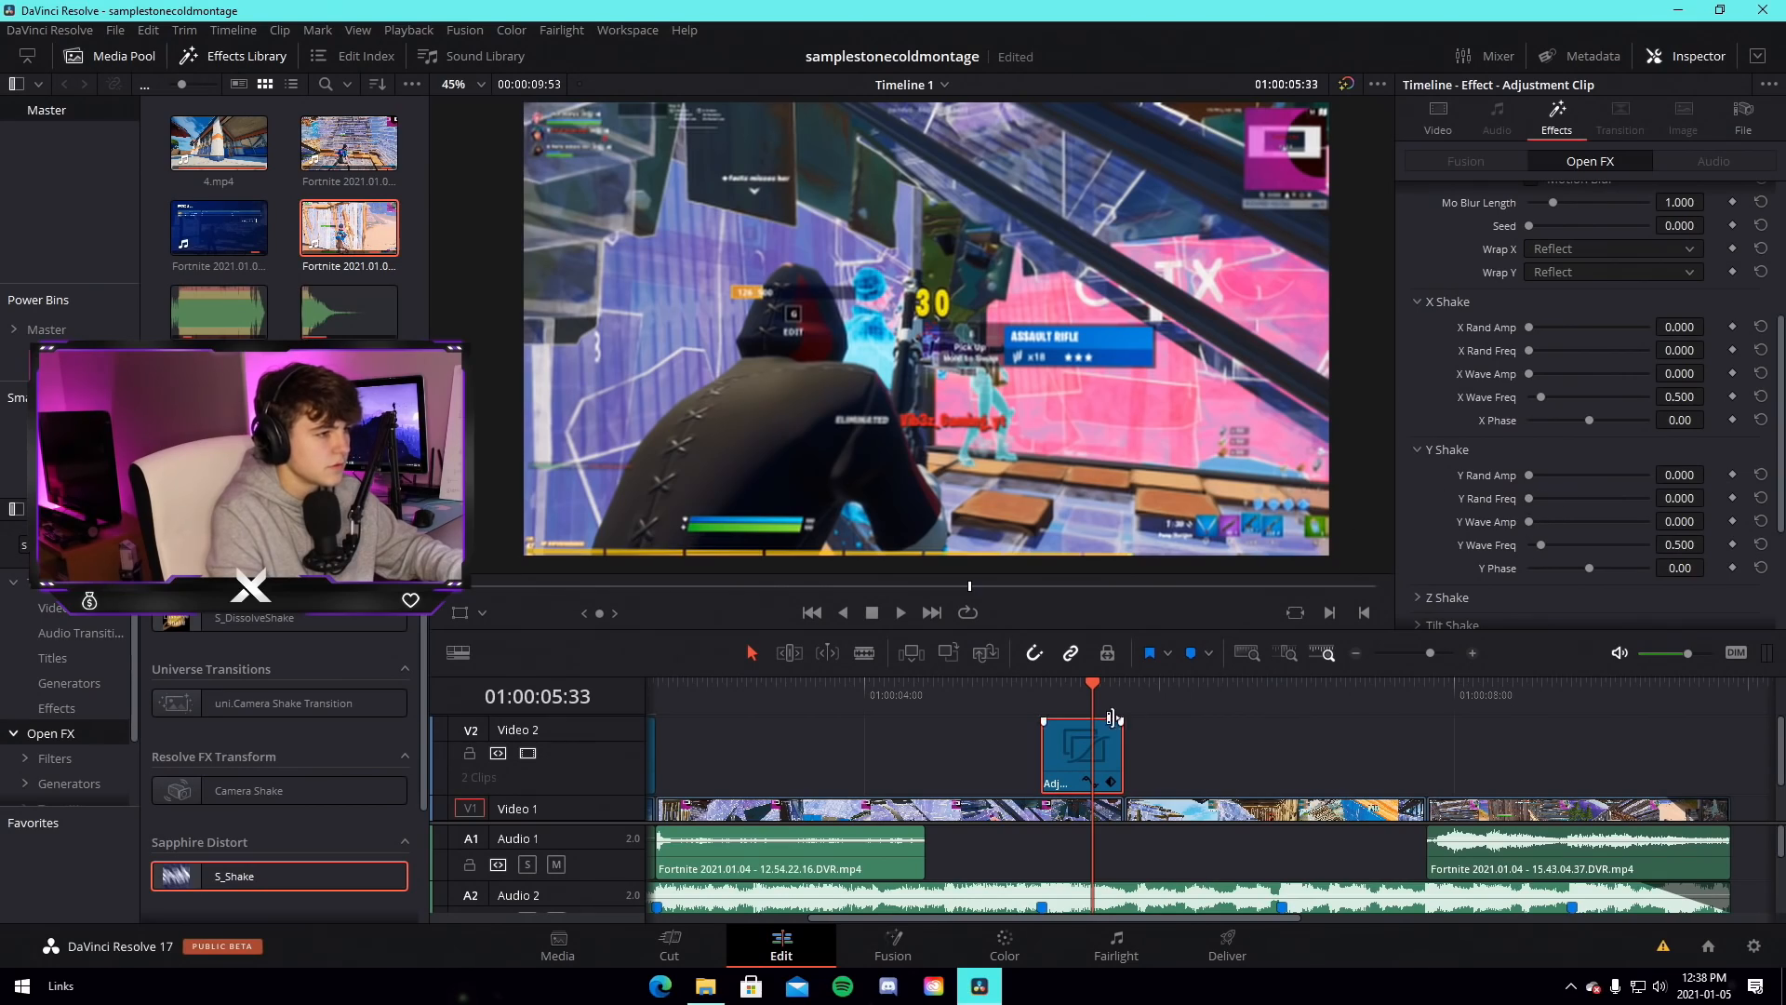
Play back the section around the adjustment clip and set the second S_Shake's Frequency to 2.42
key("space")
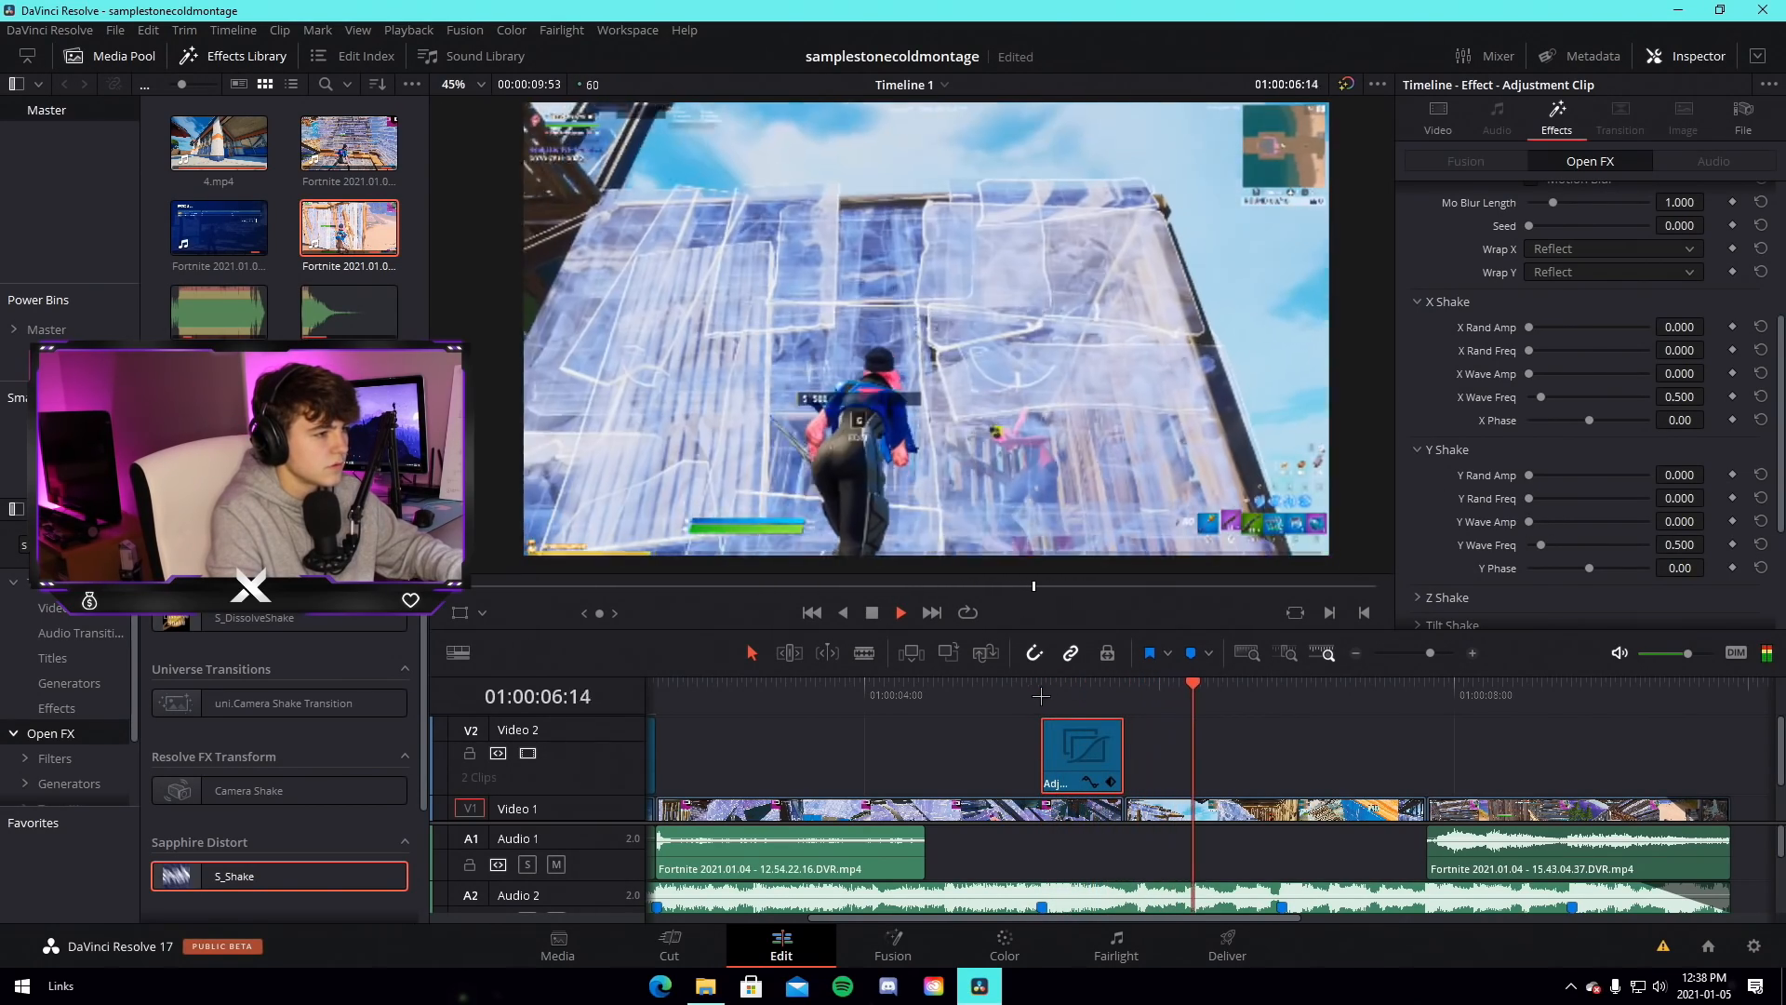
left_click(1041, 696)
key("space")
scroll(1606, 378, "up", 2)
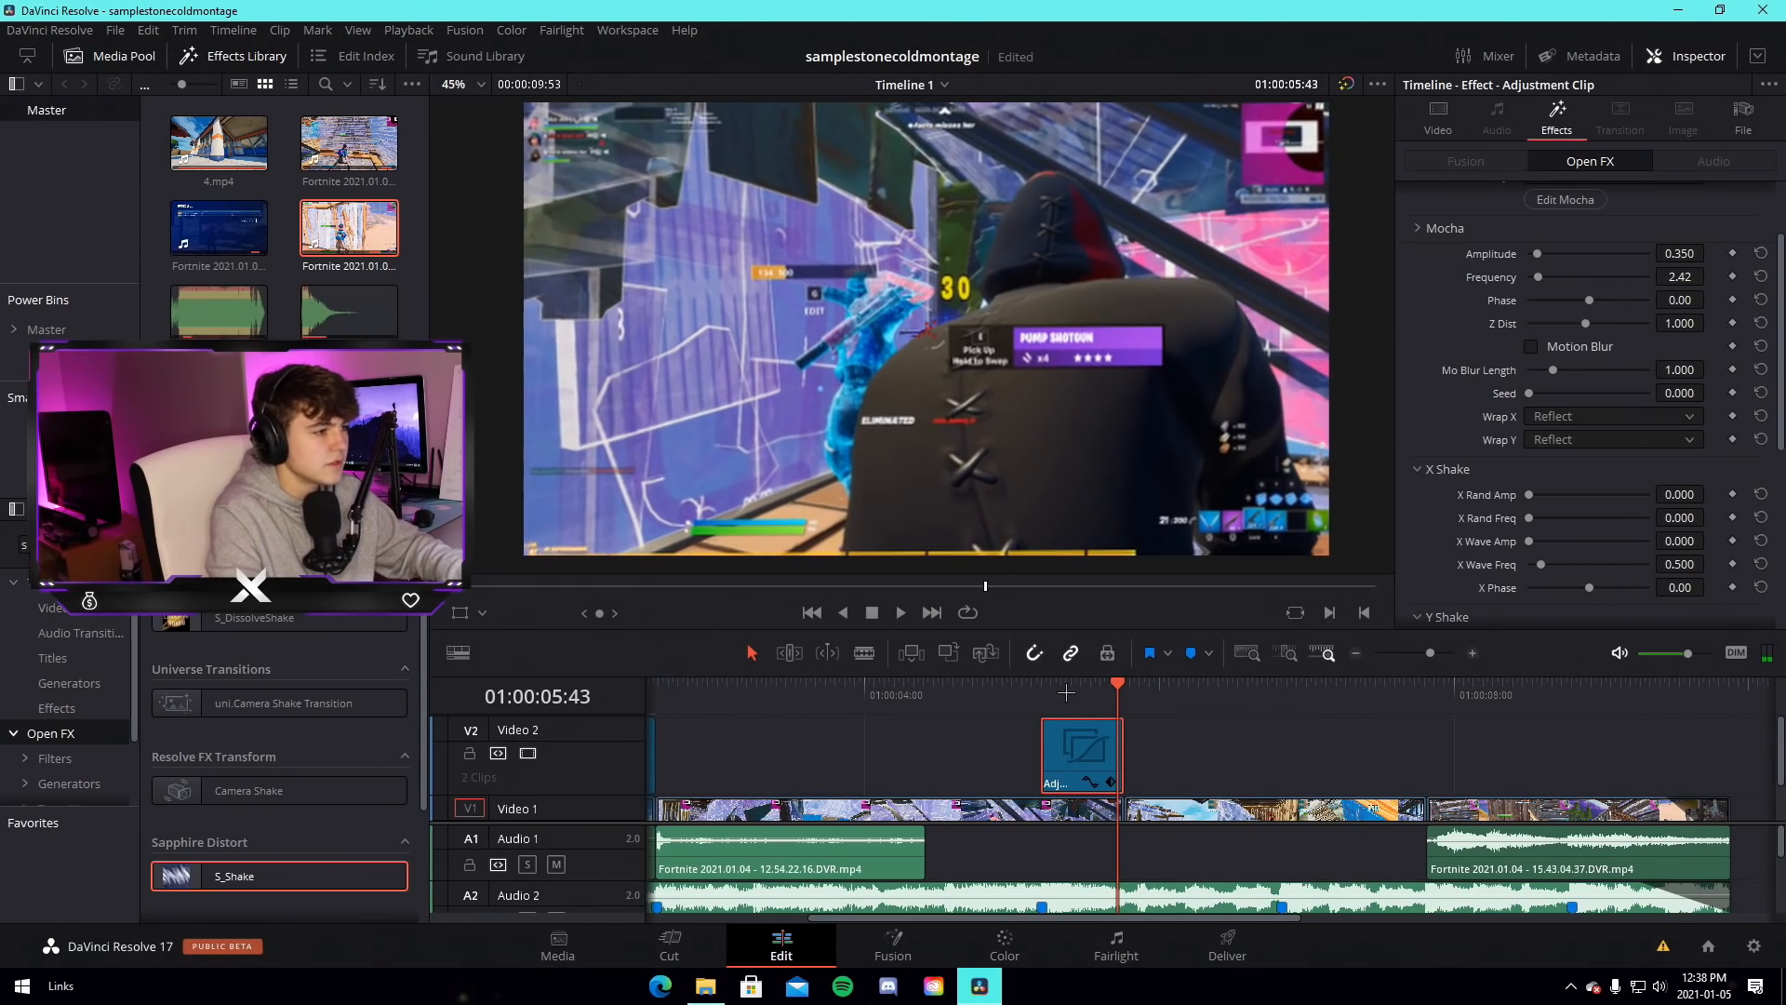
Replay the timeline from just before Marker 2 several times to check the slower second shake against the music
right_click(1034, 691)
key("space")
left_click(1319, 735)
key("space")
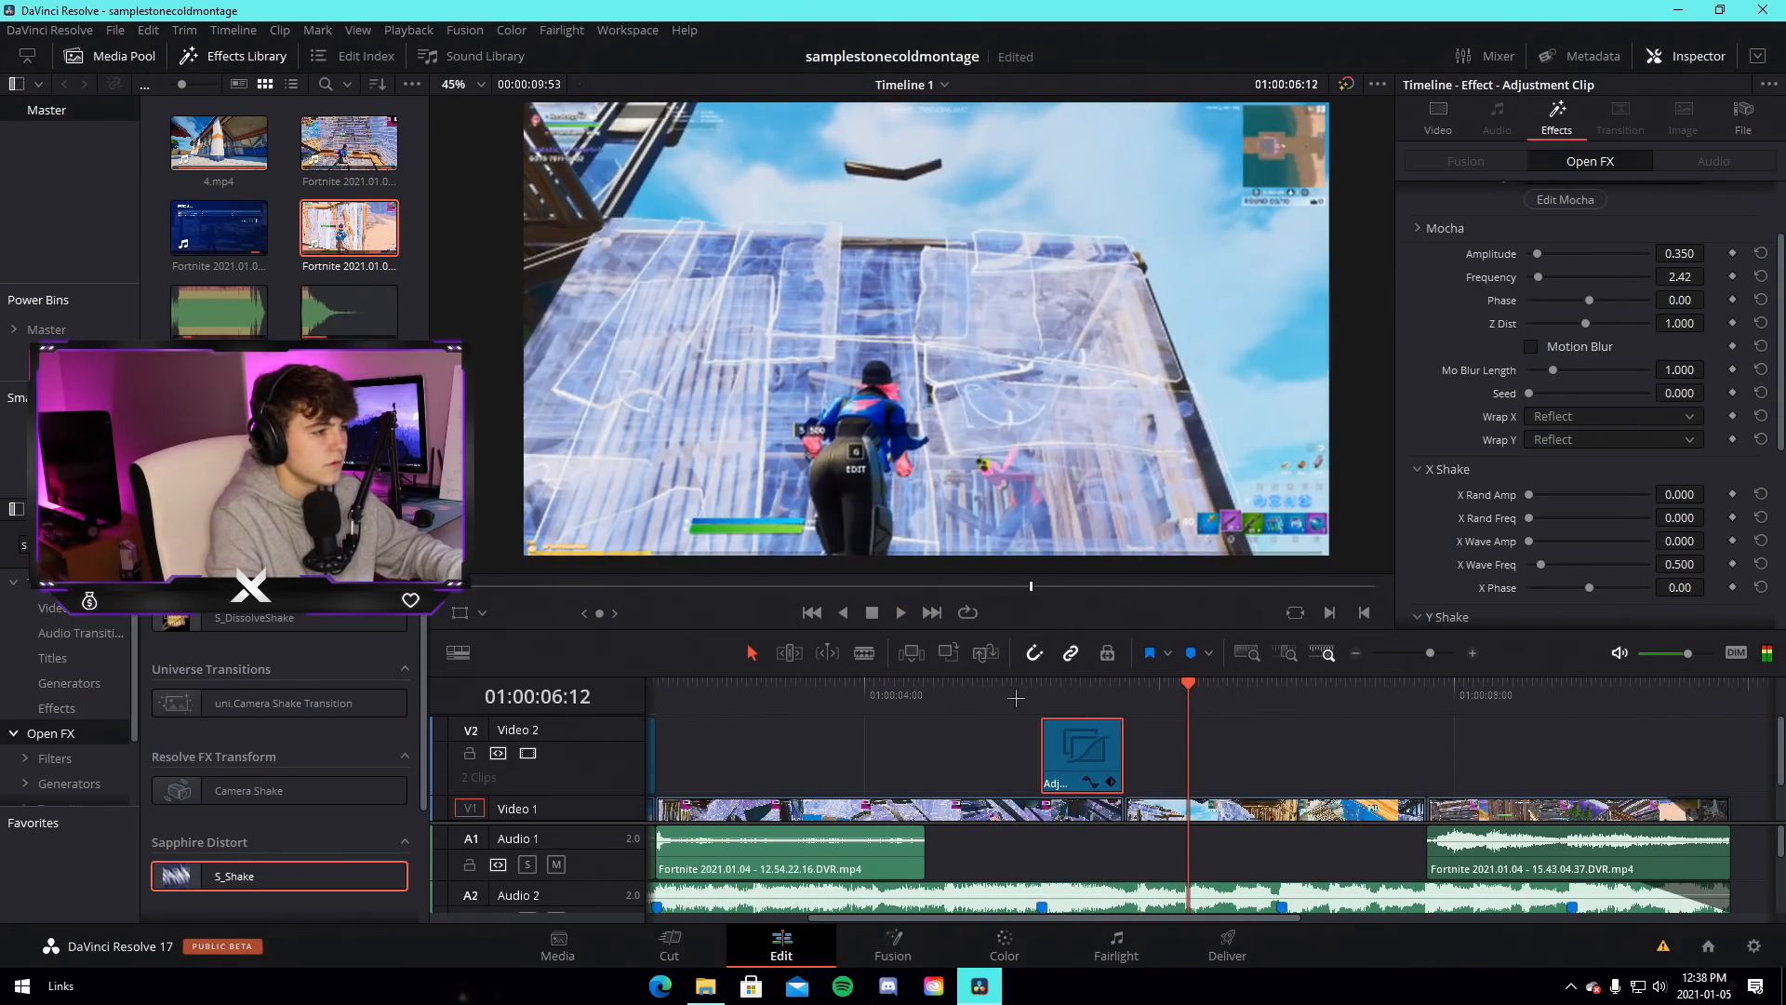
left_click(1016, 699)
key("space")
key("space")
left_click(1033, 697)
key("space")
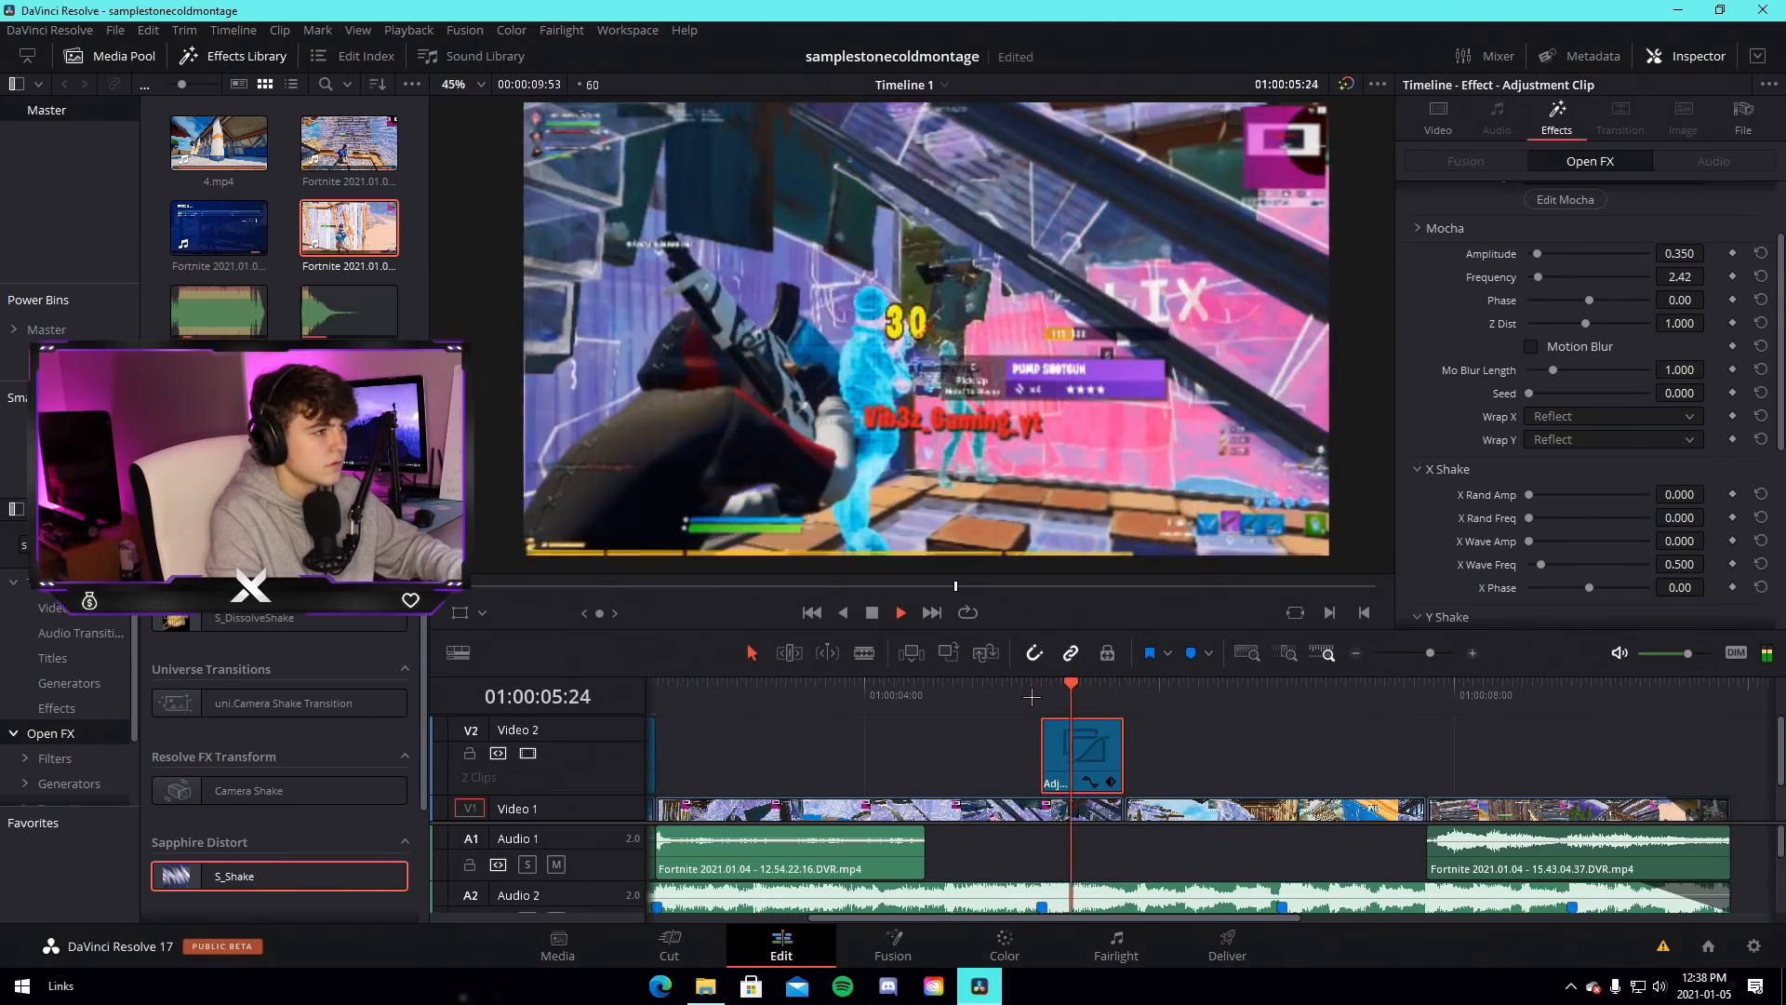
mouse_move(1033, 697)
left_mouse_down()
mouse_move(1099, 698)
mouse_move(1008, 702)
left_mouse_up()
key("space")
key("space")
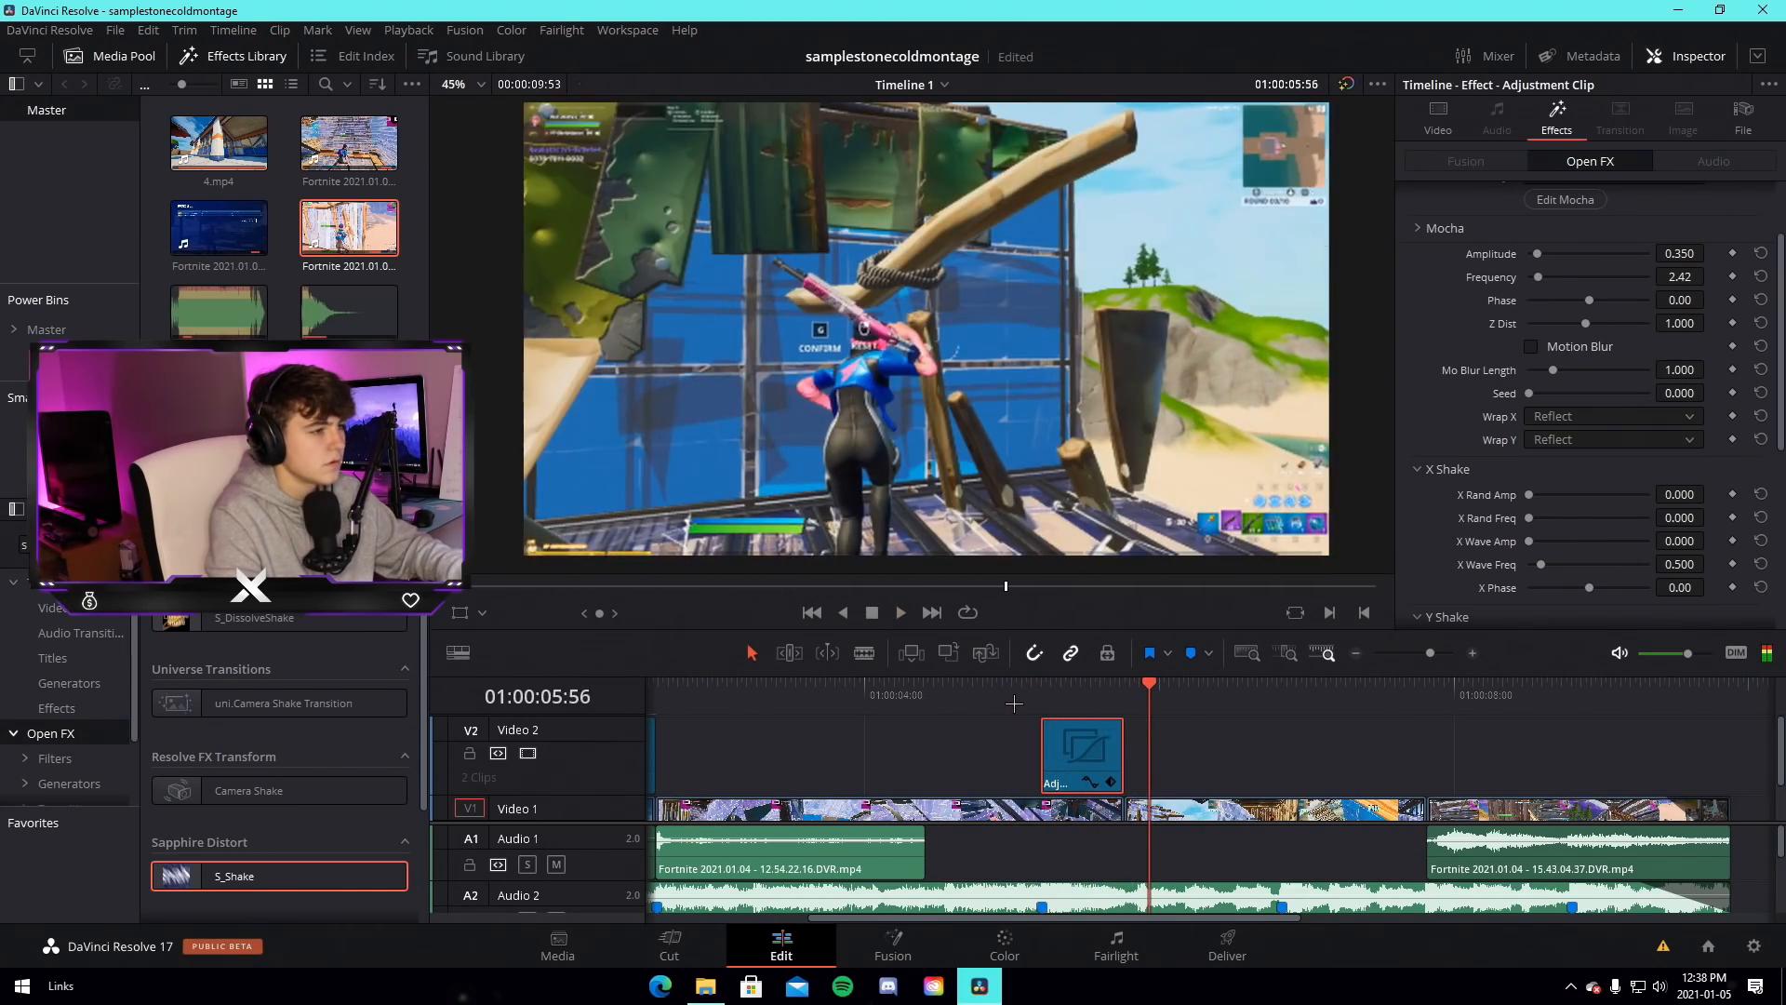
Keyframe the second S_Shake's Amplitude at 0.350 on Marker 2 (01:00:05:12) and at 0 on 01:00:05:46
left_click(1030, 704)
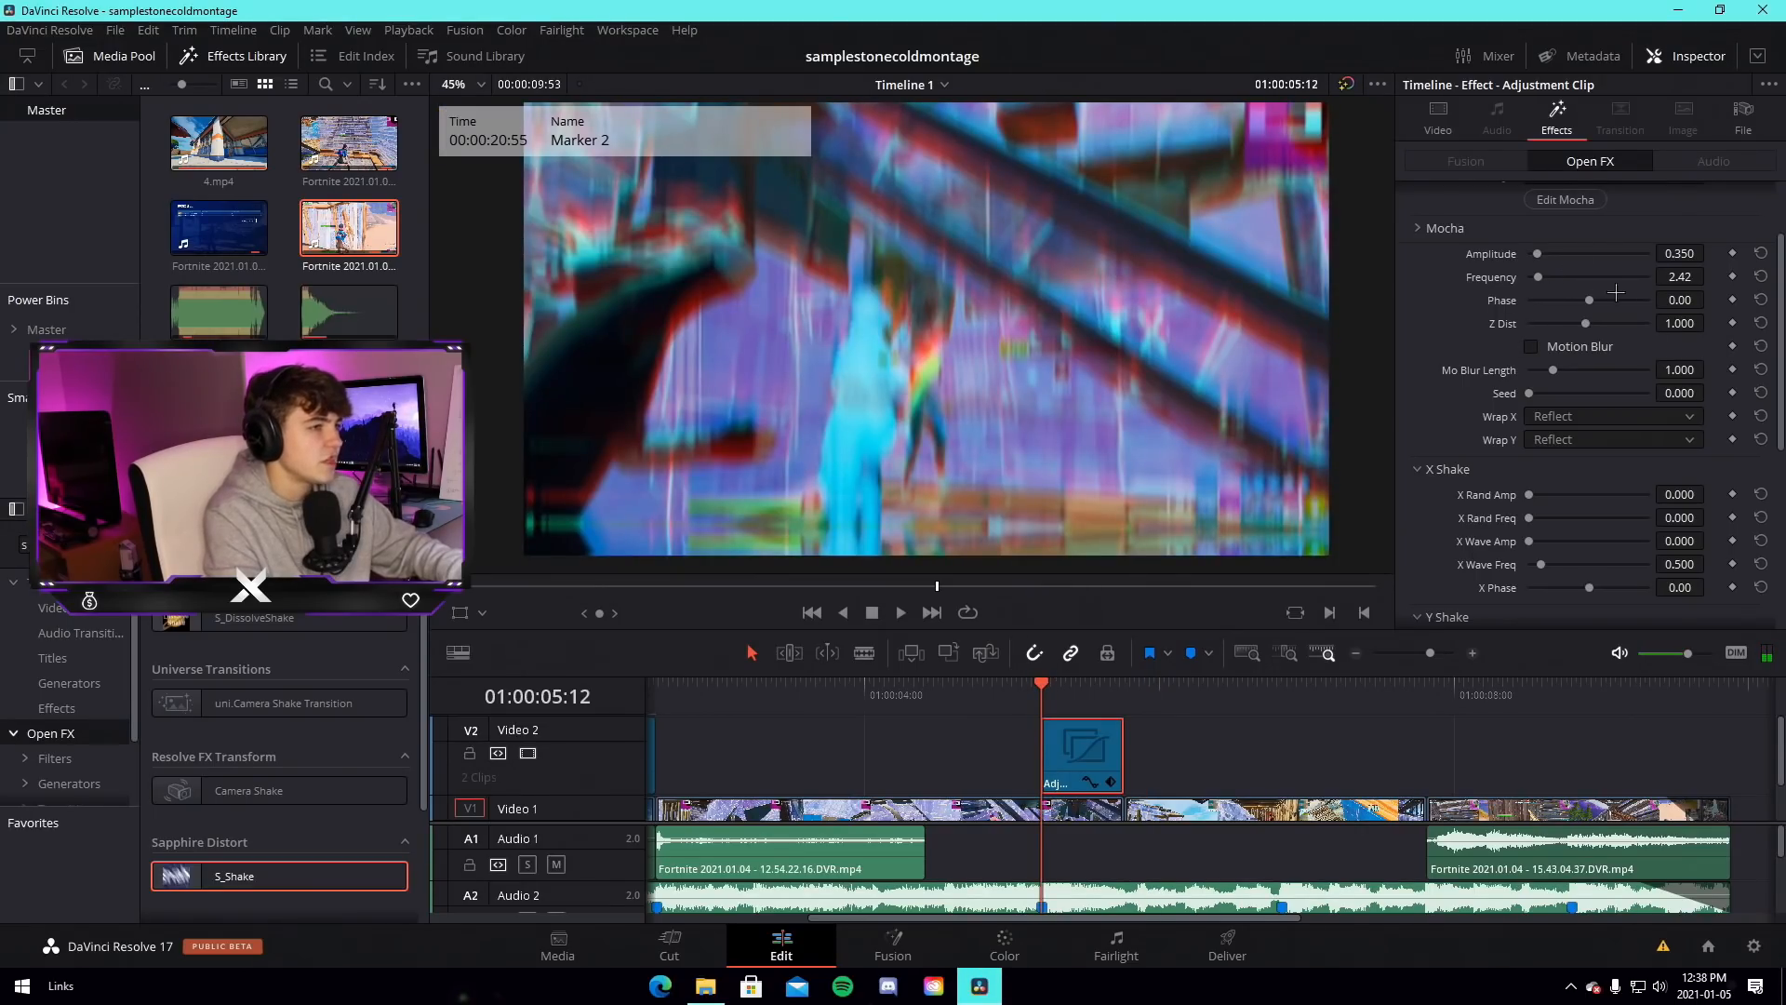
left_click(1124, 685)
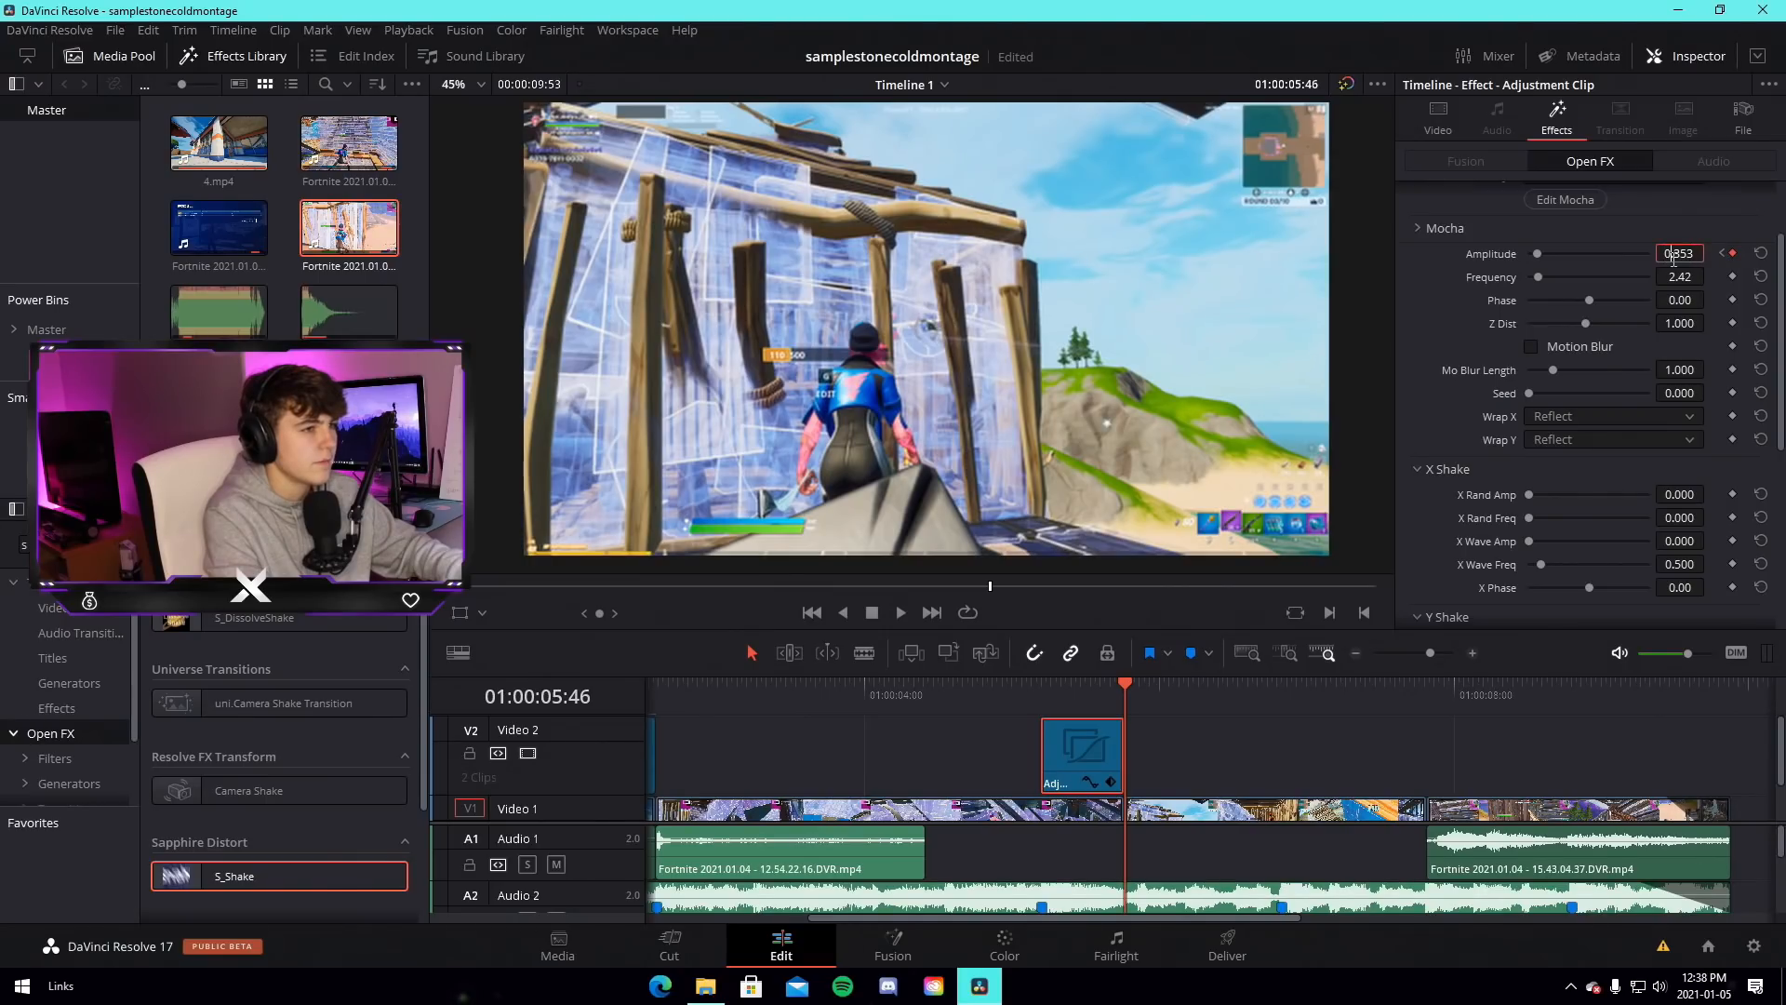
type("0")
key("Return")
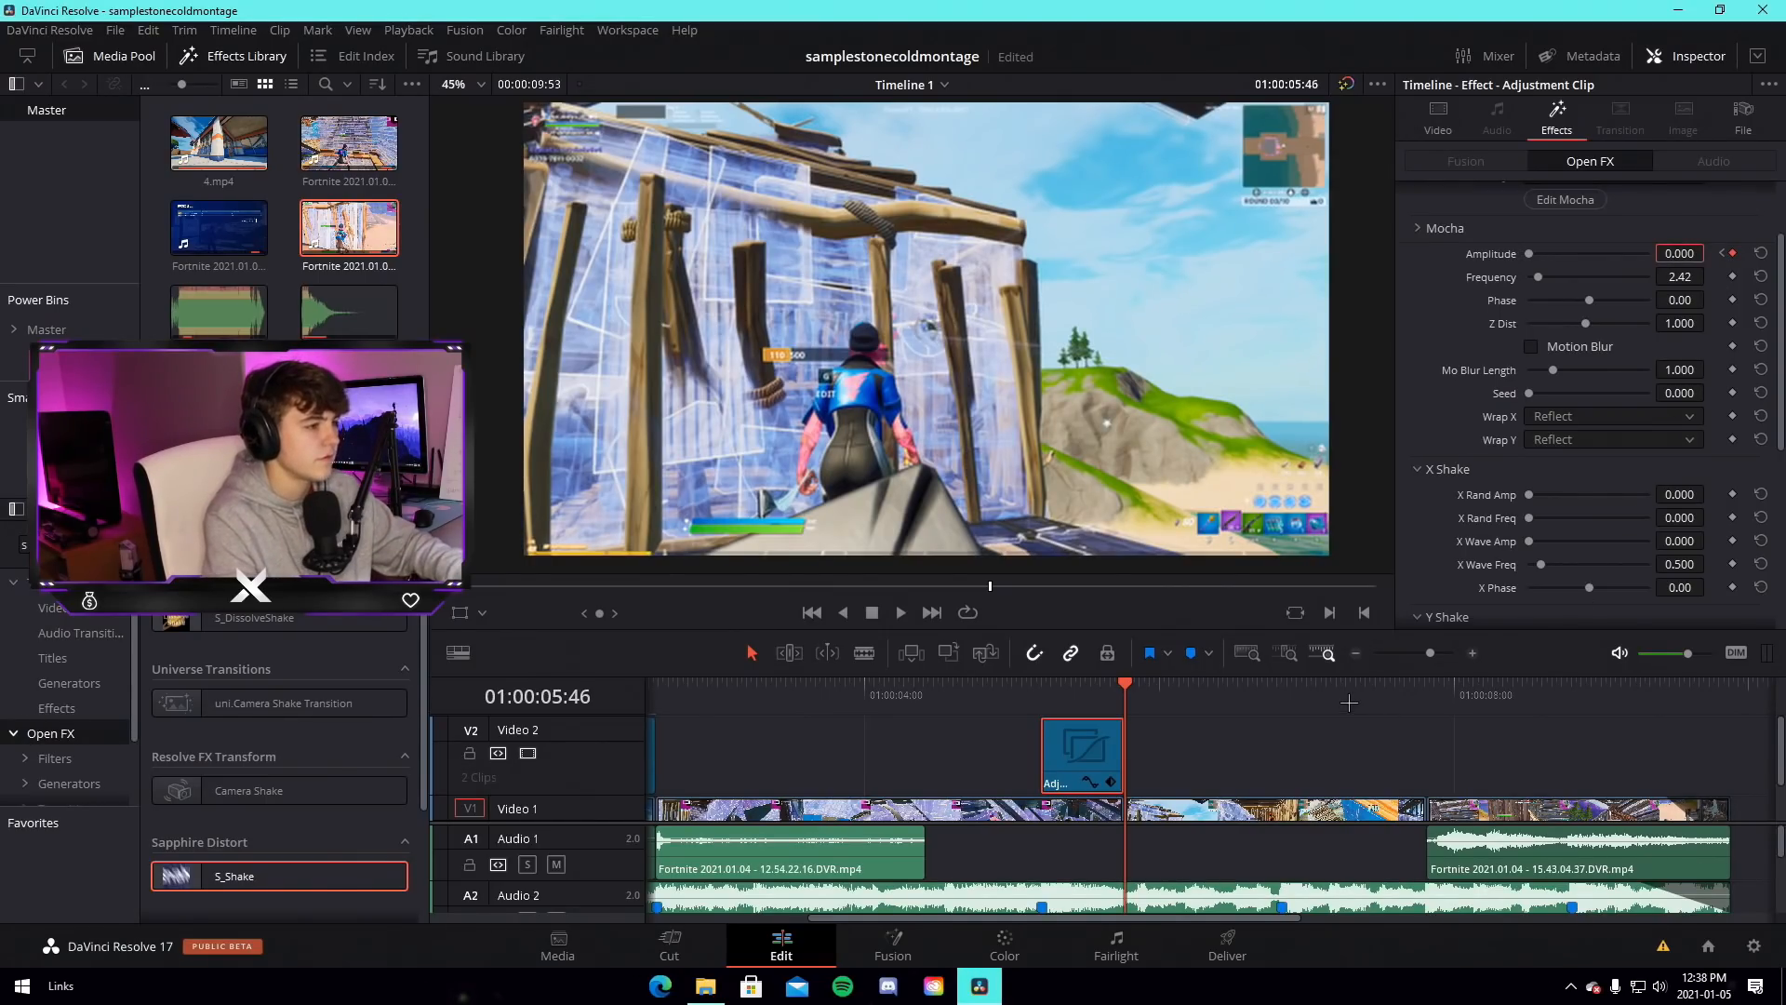
Play from just before the adjustment clip to preview the fading second shake
left_click(1282, 686)
left_click(1021, 686)
key("space")
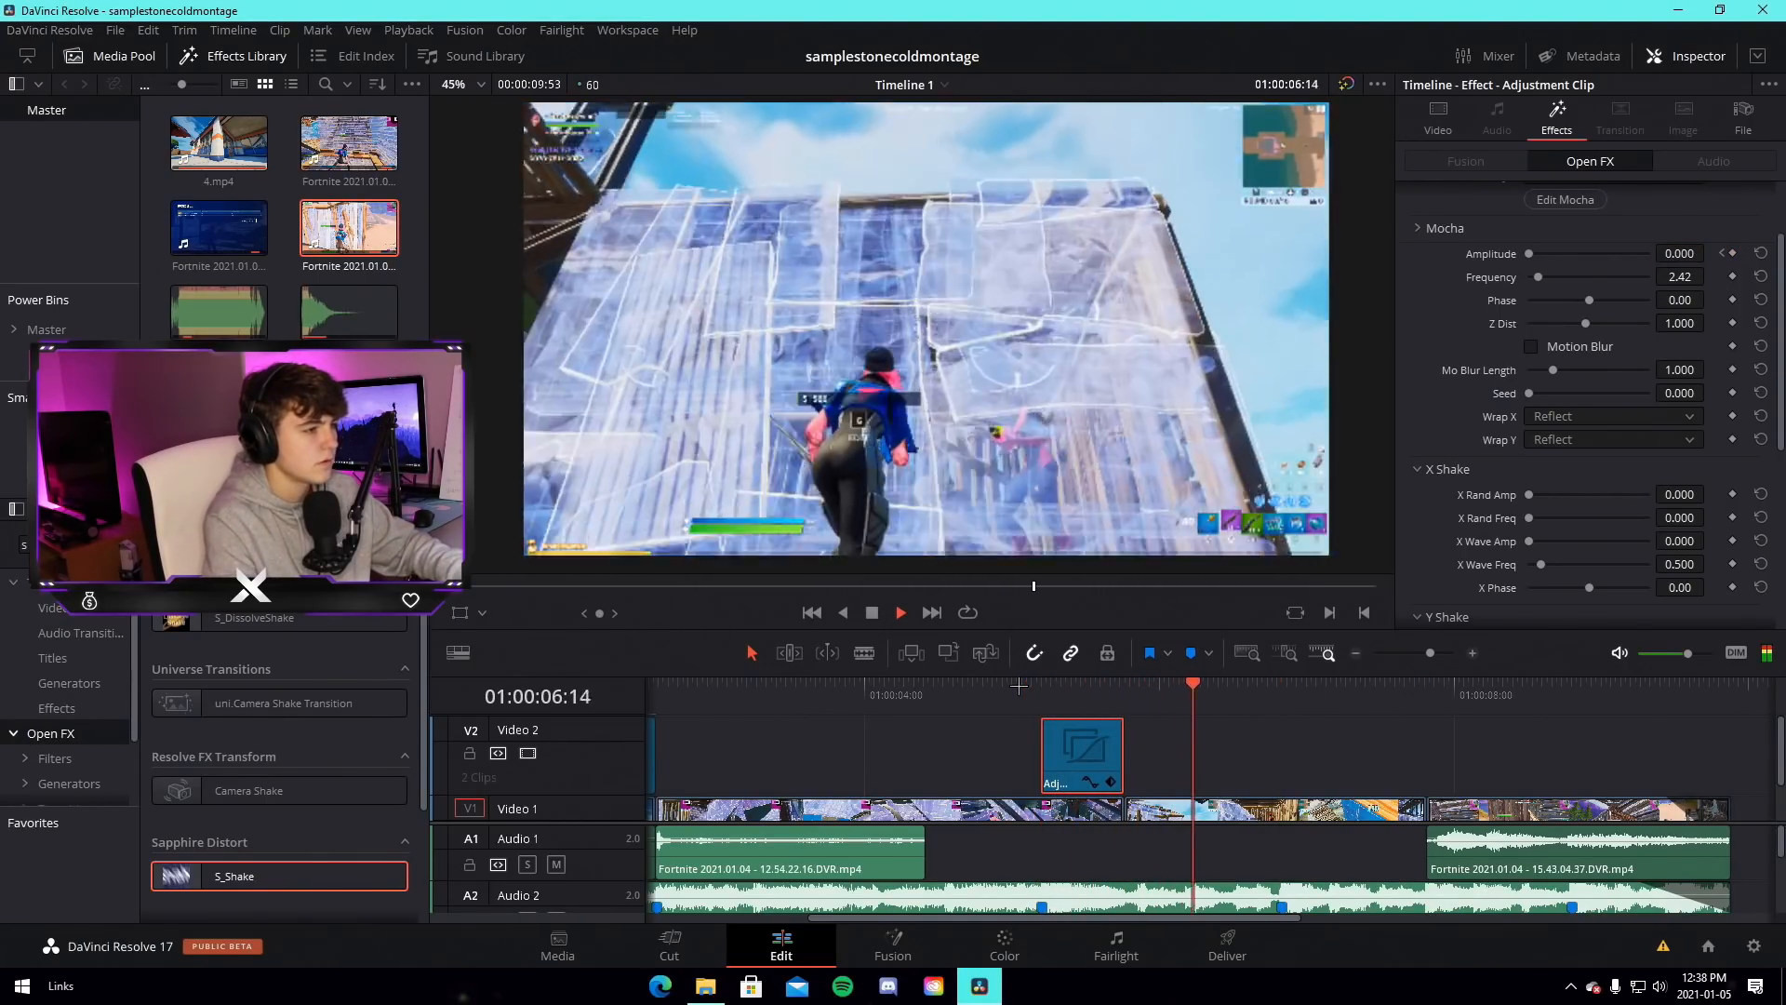
Keyframe the second S_Shake's Z Dist at 0.9 on 01:00:05:12 and at 1.000 on 01:00:05:46
mouse_move(1019, 687)
left_mouse_down()
mouse_move(1090, 698)
mouse_move(1042, 693)
left_mouse_up()
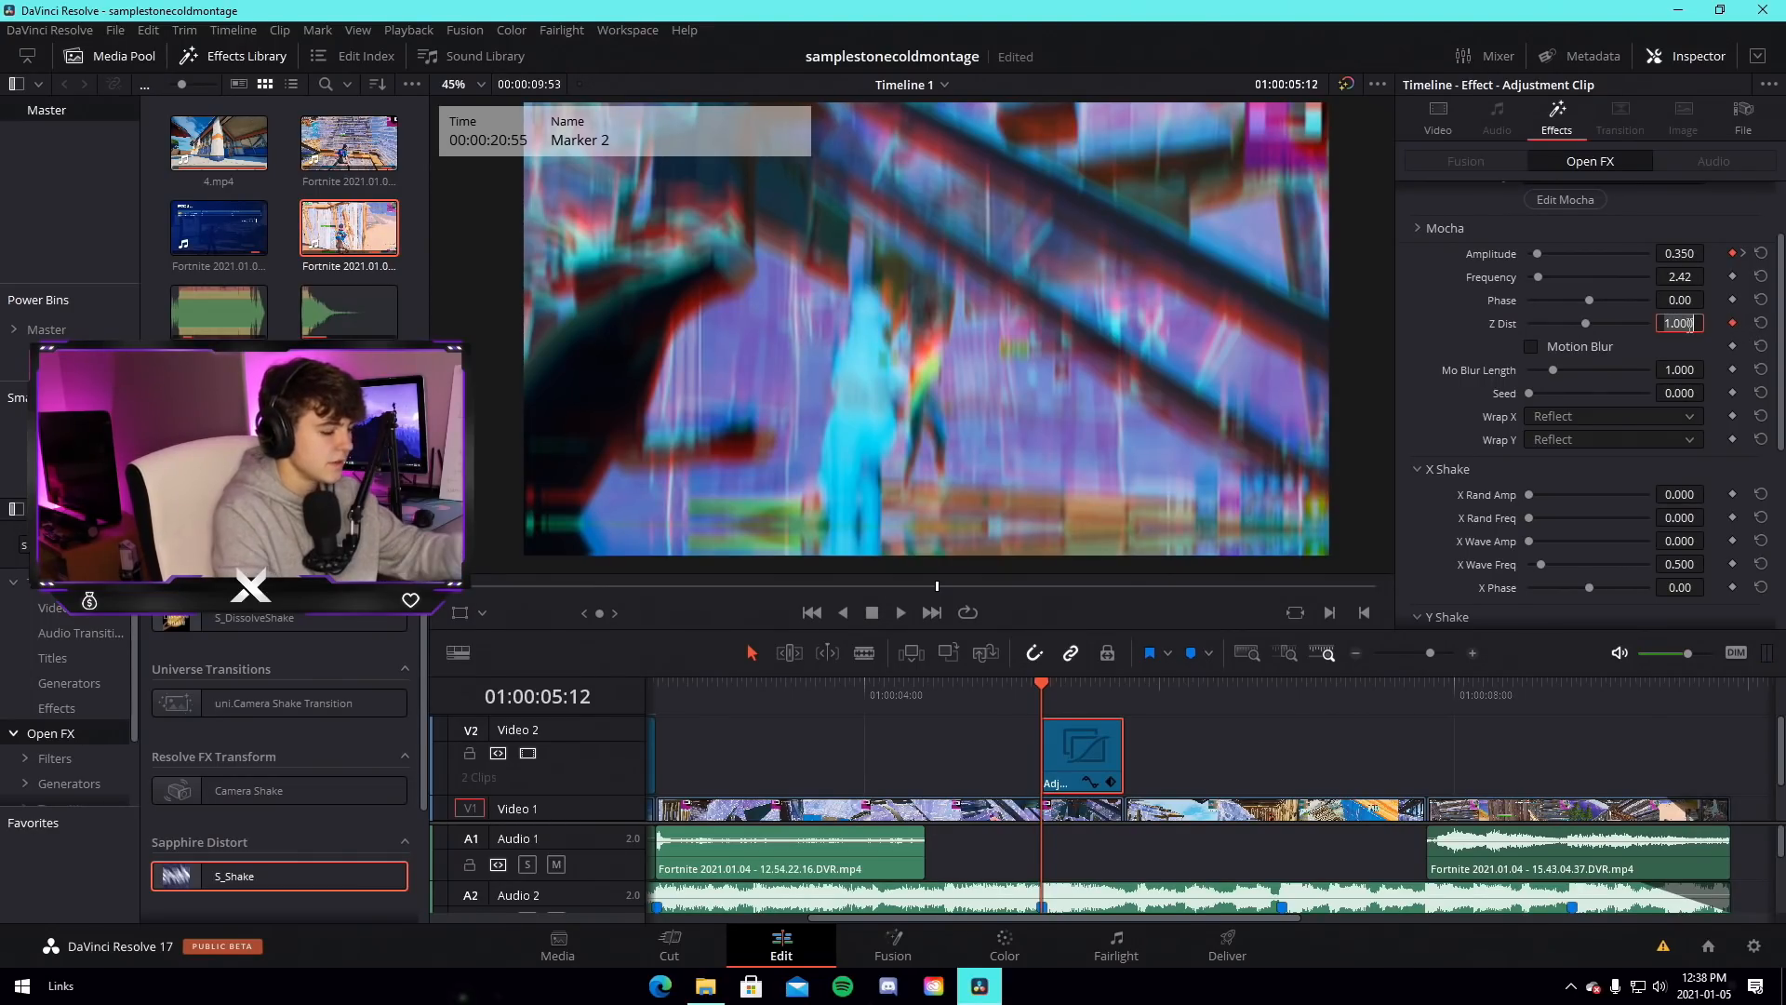
key("BackSpace")
type(".9")
key("Return")
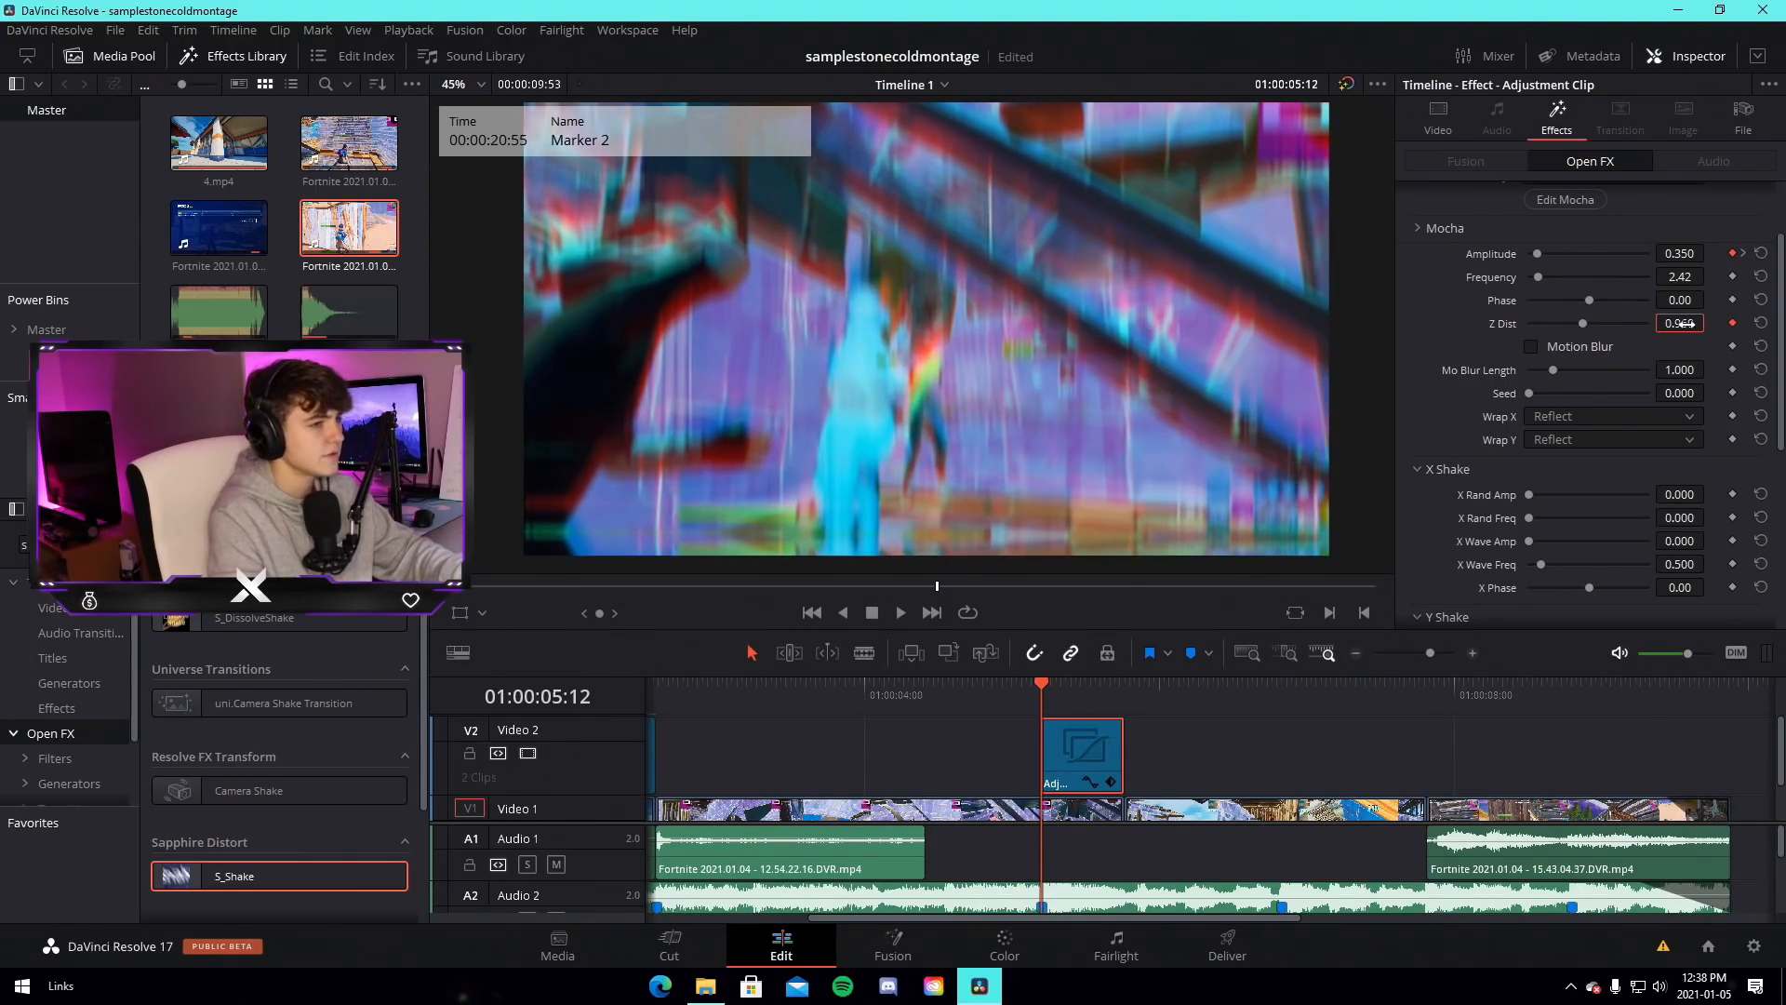
left_click_drag(1101, 687, 1125, 687)
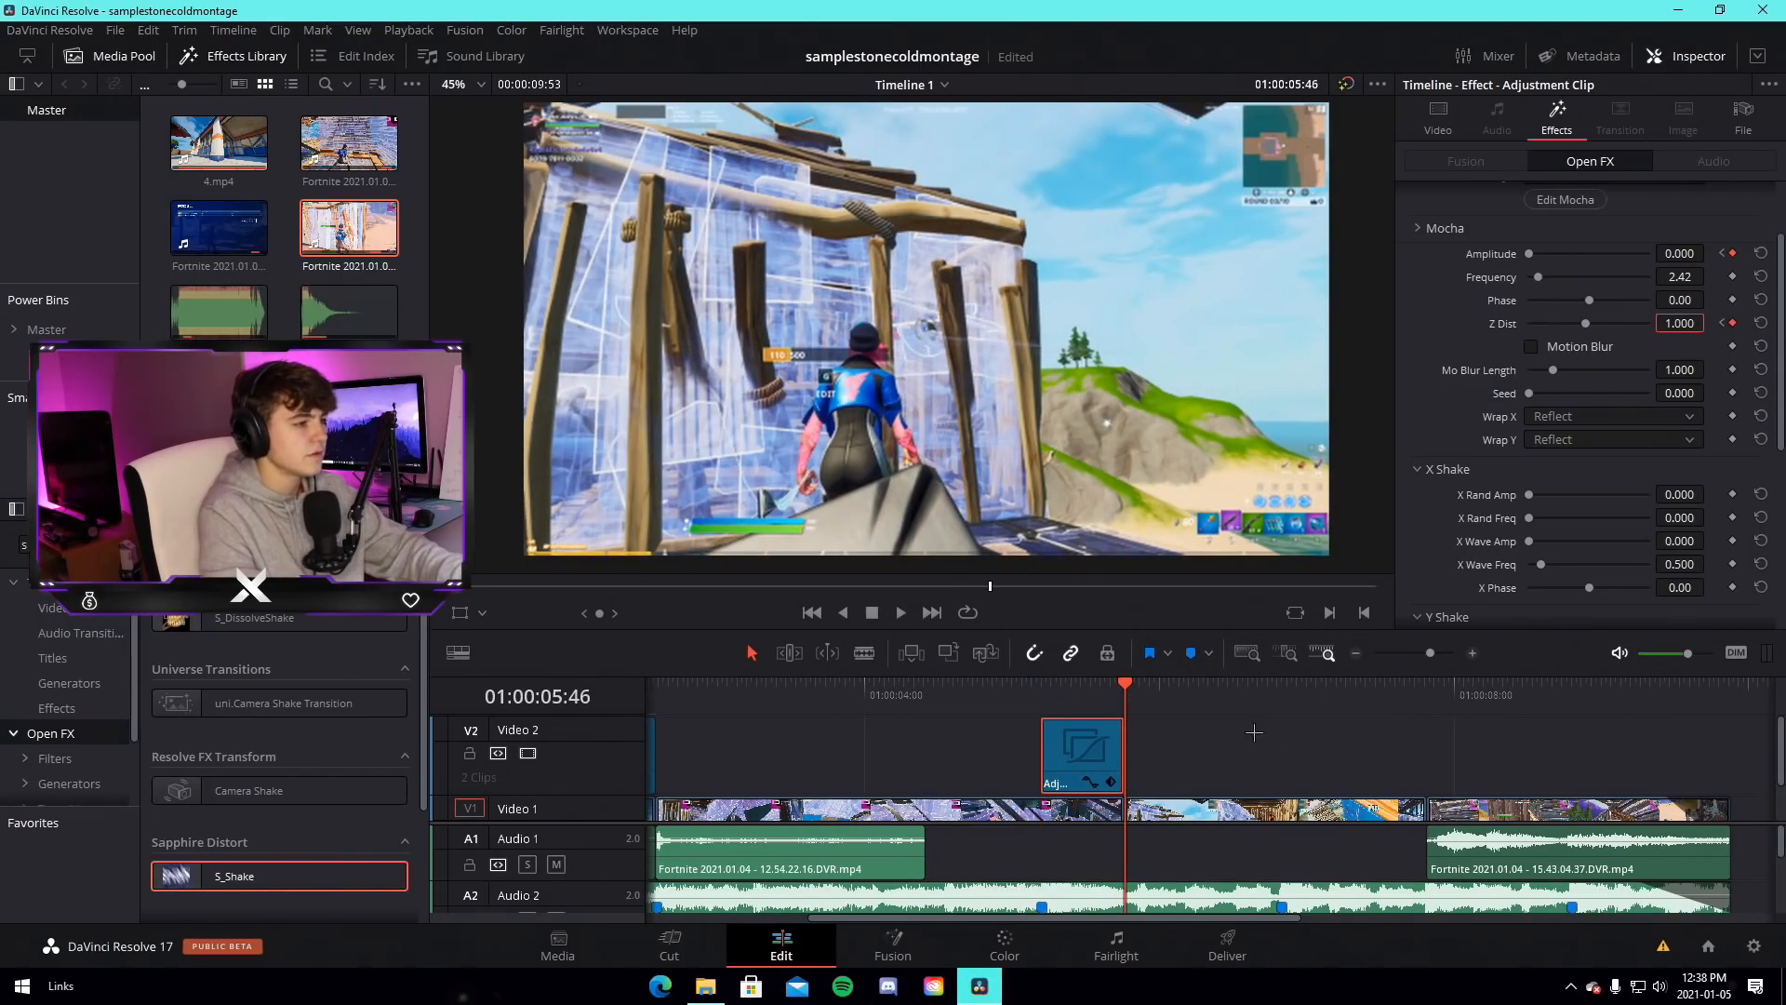
Replay the adjustment clip from just before Marker 2 to check the added Z Dist movement
left_click(1013, 686)
key("space")
key("space")
mouse_move(1026, 691)
left_mouse_down()
mouse_move(1071, 697)
mouse_move(995, 704)
mouse_move(1067, 705)
mouse_move(1042, 704)
left_mouse_up()
key("space")
key("space")
Find the Sapphire S_Flicker effect in the effects library and apply it to the adjustment clip at Marker 2
left_click(1105, 737)
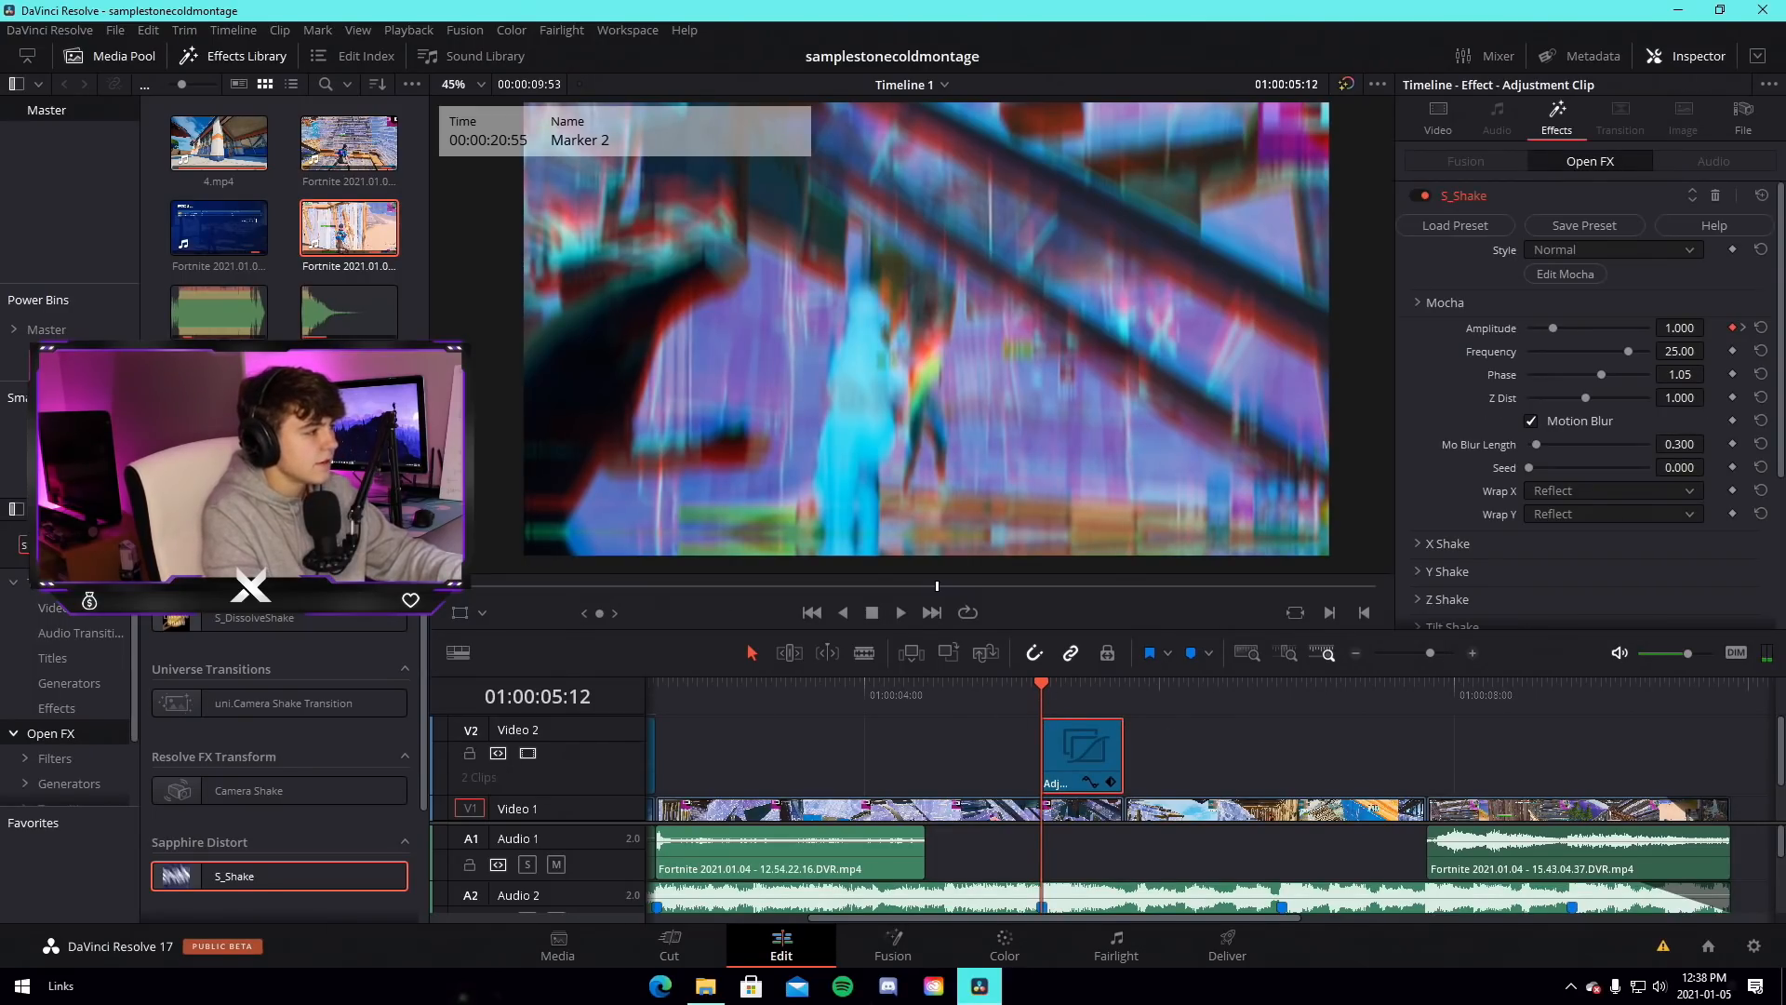
scroll(200, 806, "down", 5)
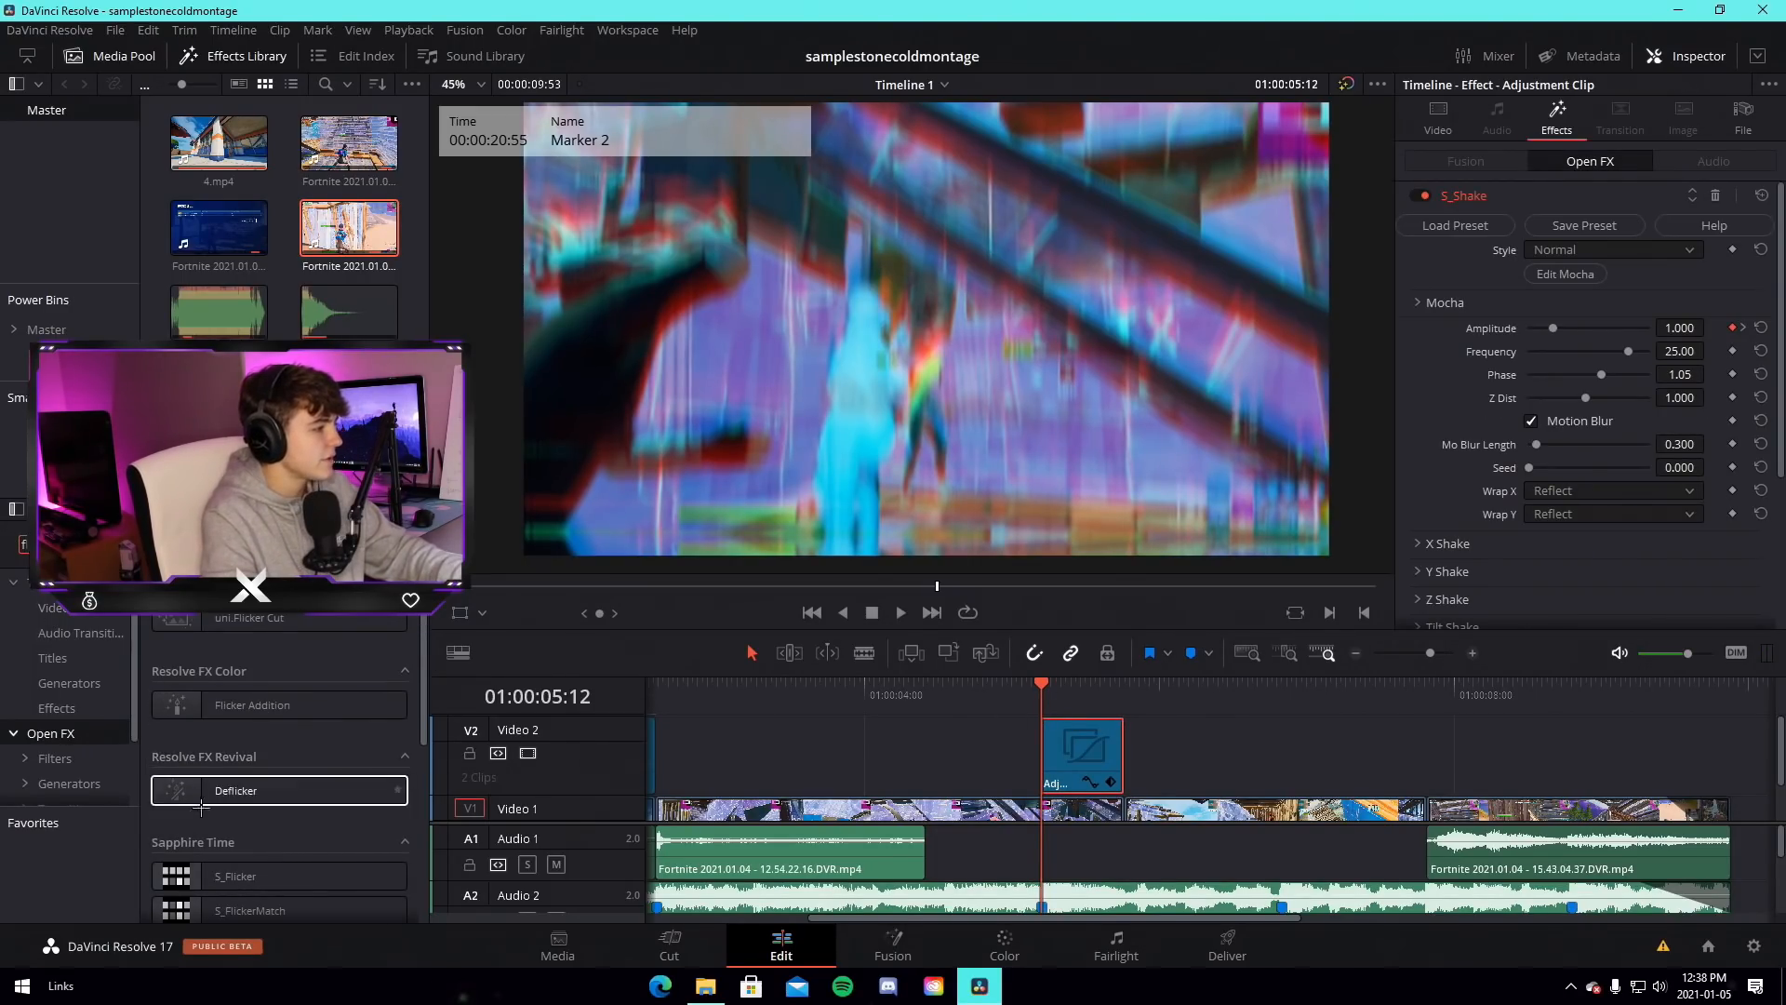
scroll(201, 806, "down", 1)
left_click_drag(201, 821, 1074, 741)
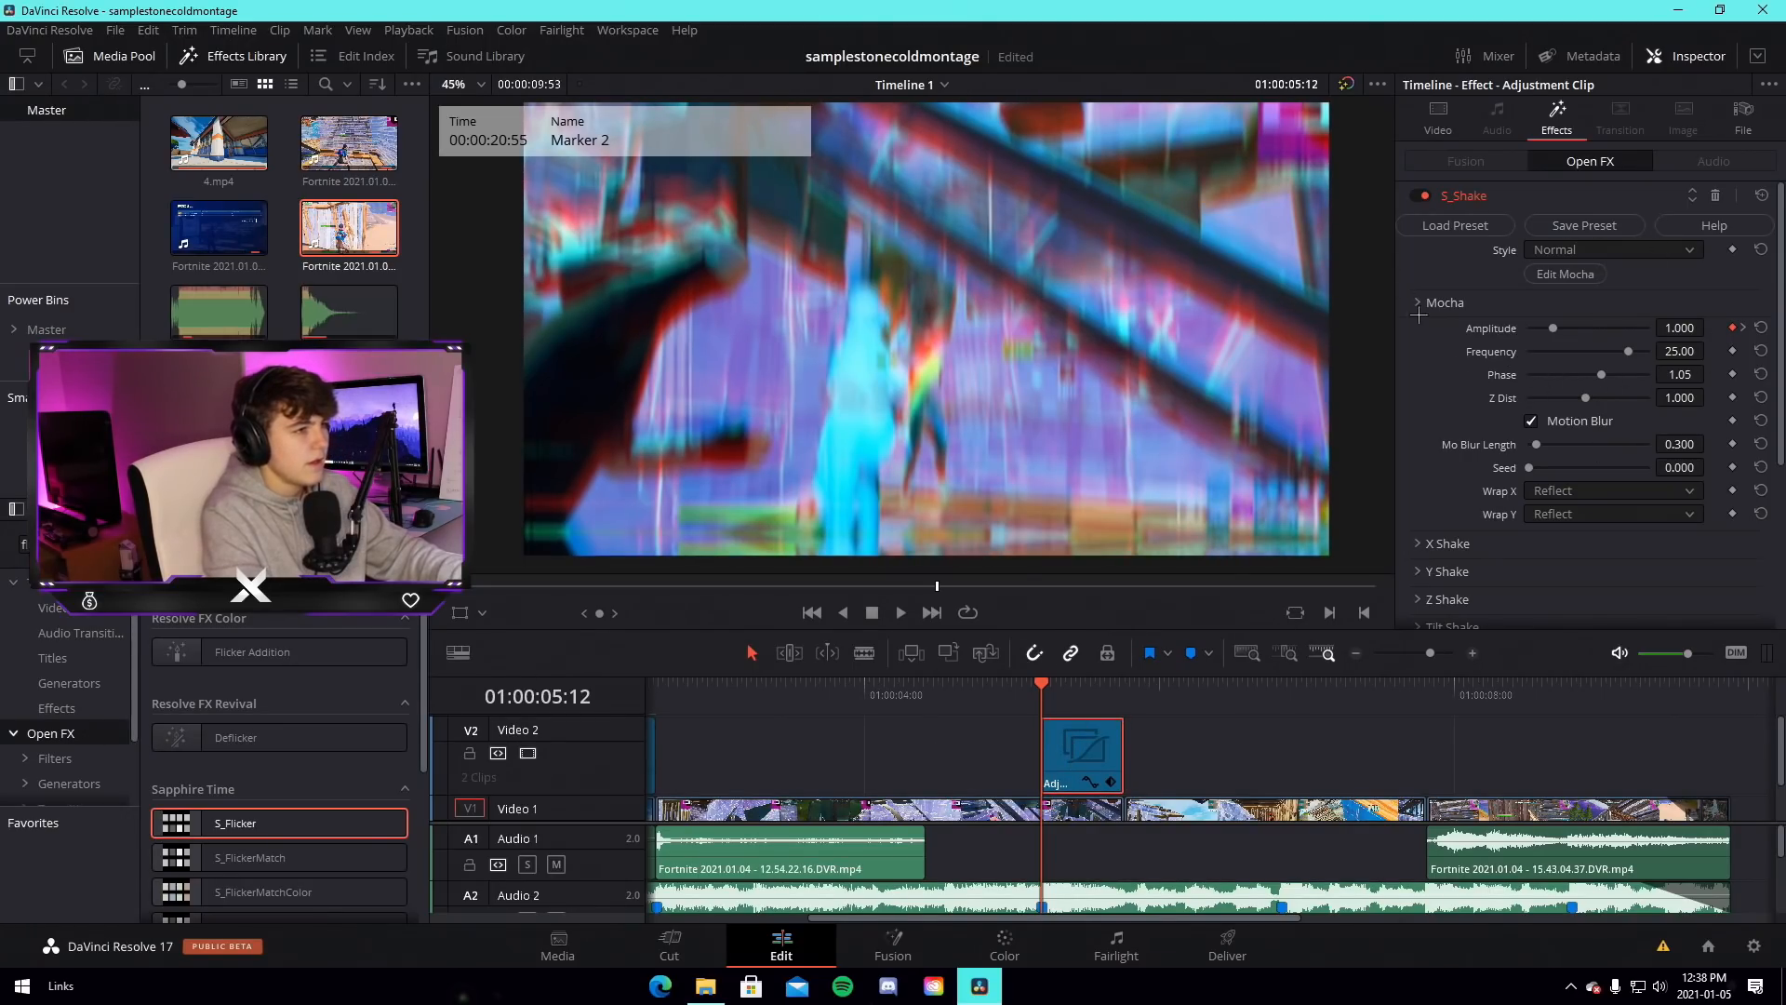
Set the S_Flicker's Amplitude to 0.4 on the adjustment clip and preview the flicker
scroll(1513, 447, "down", 3)
left_click(1463, 614)
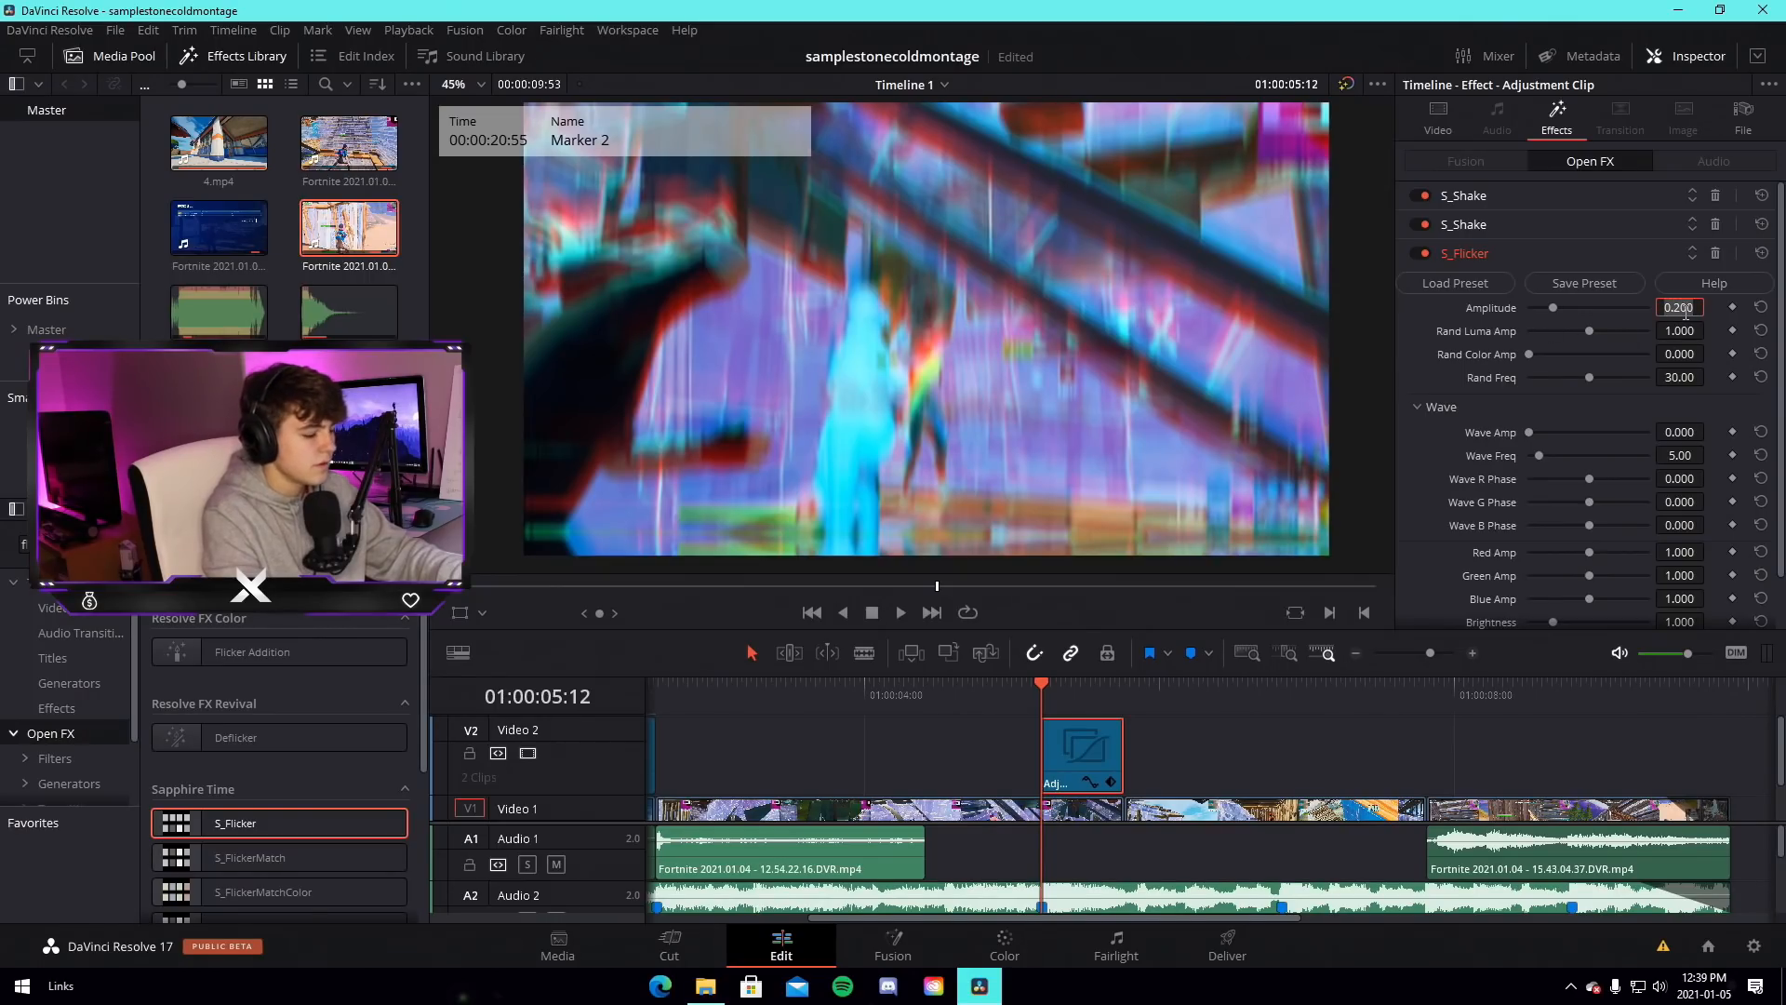
key("BackSpace")
type(".4")
key("Return")
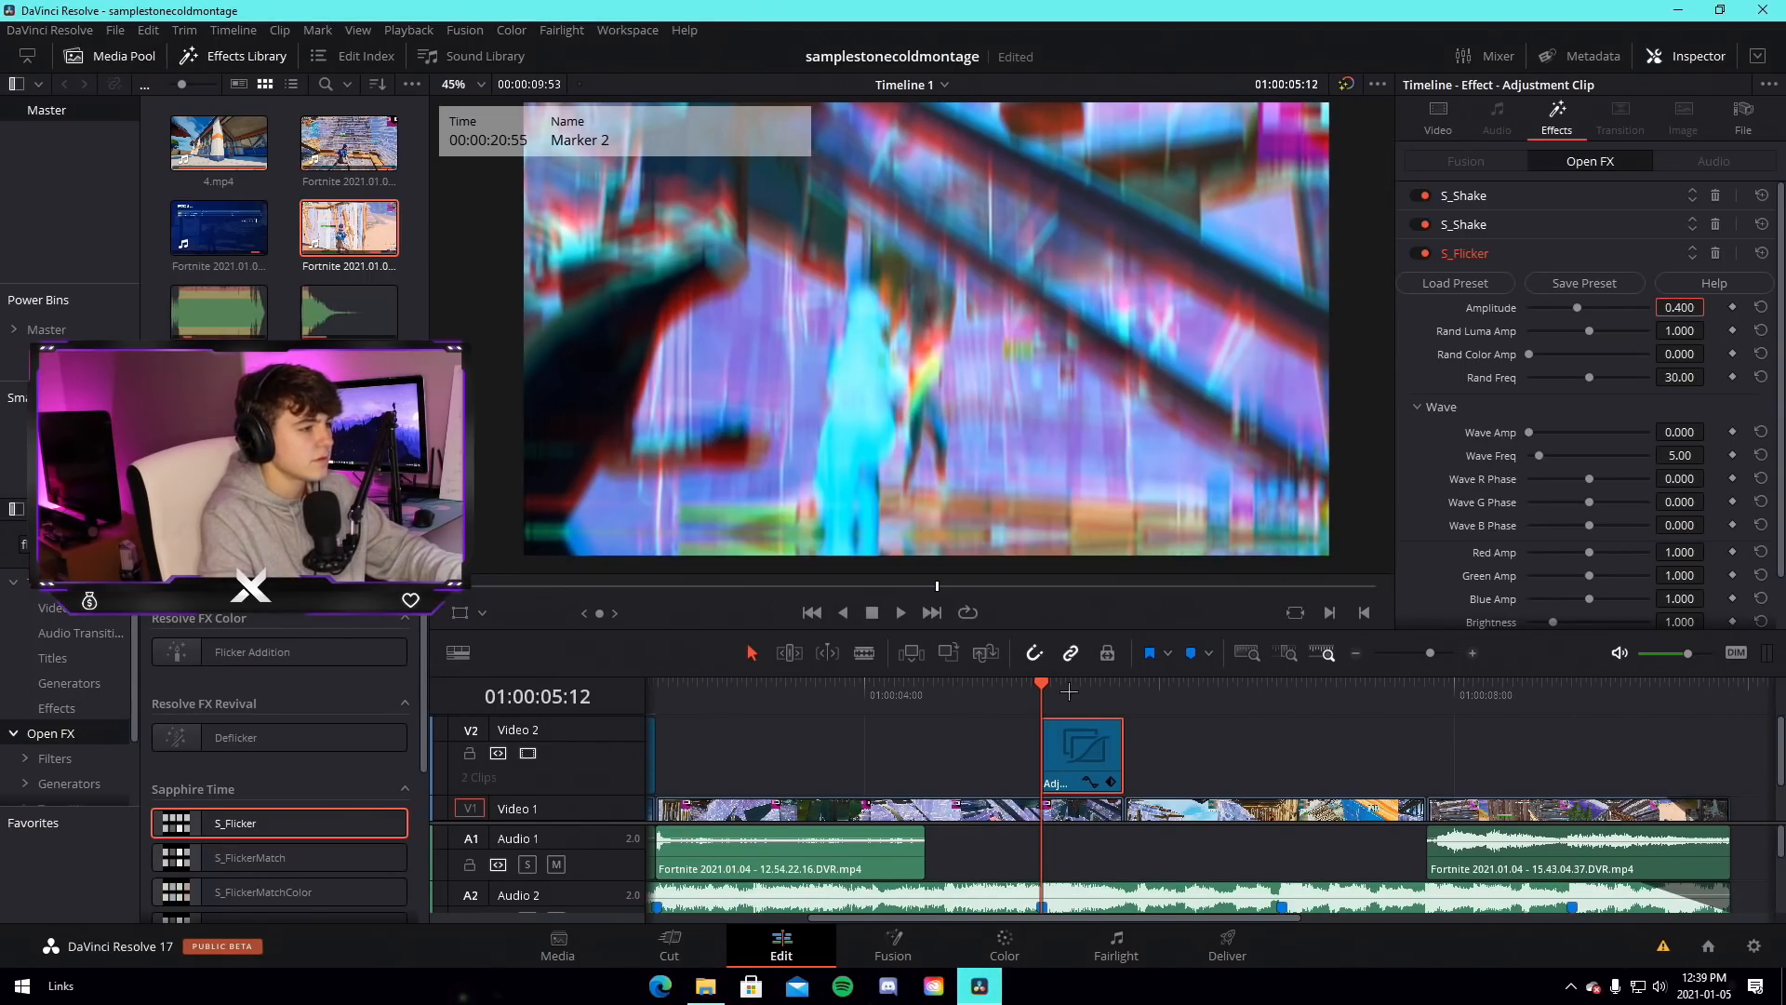
key("space")
key("space")
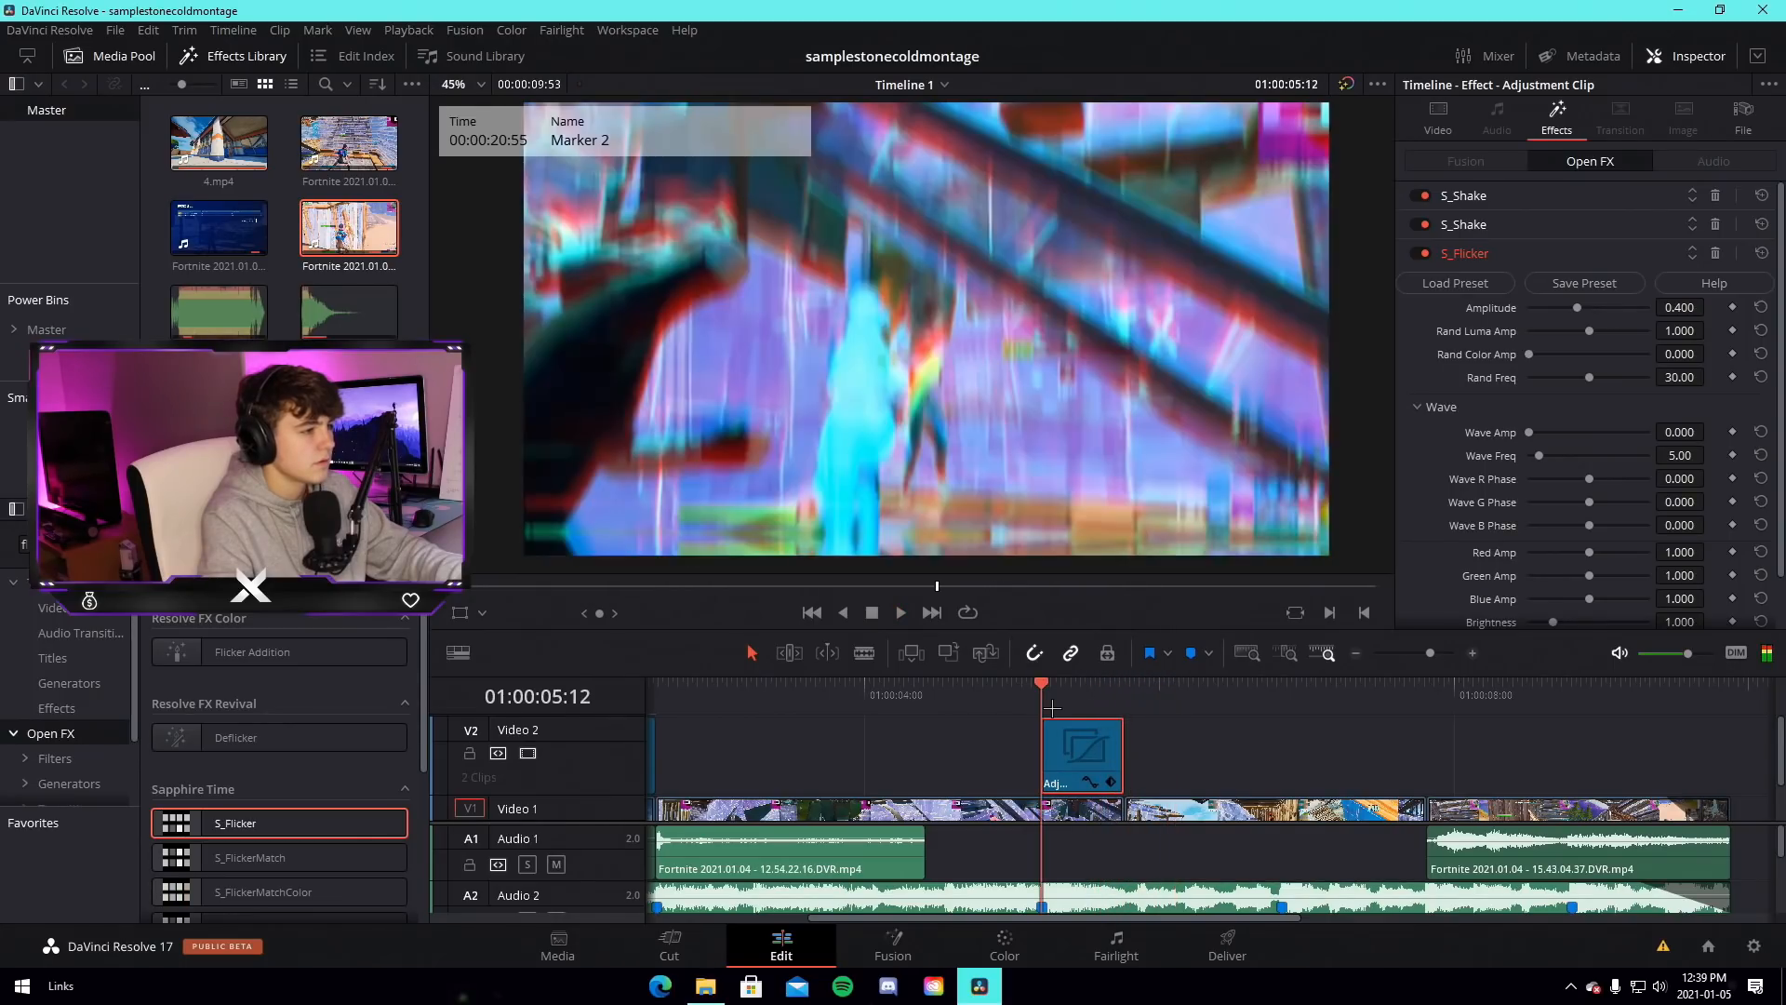
Keyframe the S_Flicker's Amplitude at 0.4 on 01:00:05:12 and at 0 on 01:00:05:46
key("space")
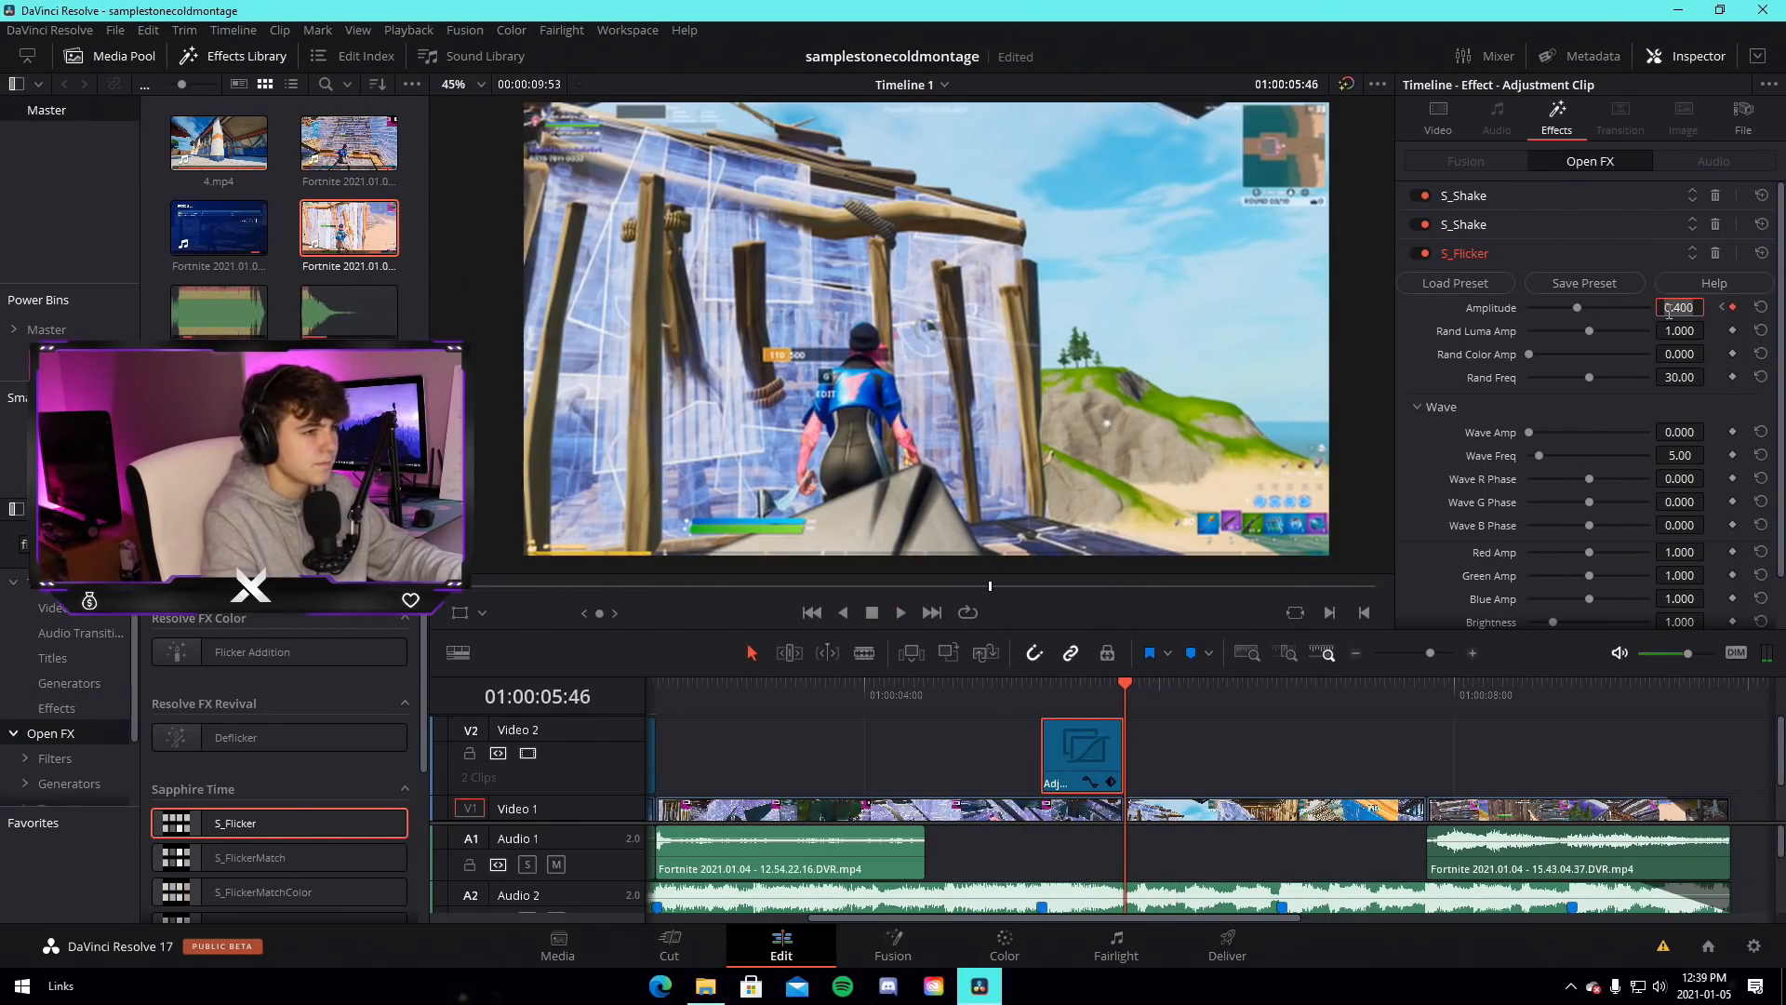
type("0")
key("Return")
Play from just before Marker 2 to preview the keyframed flicker together with both shakes
left_click(1129, 741)
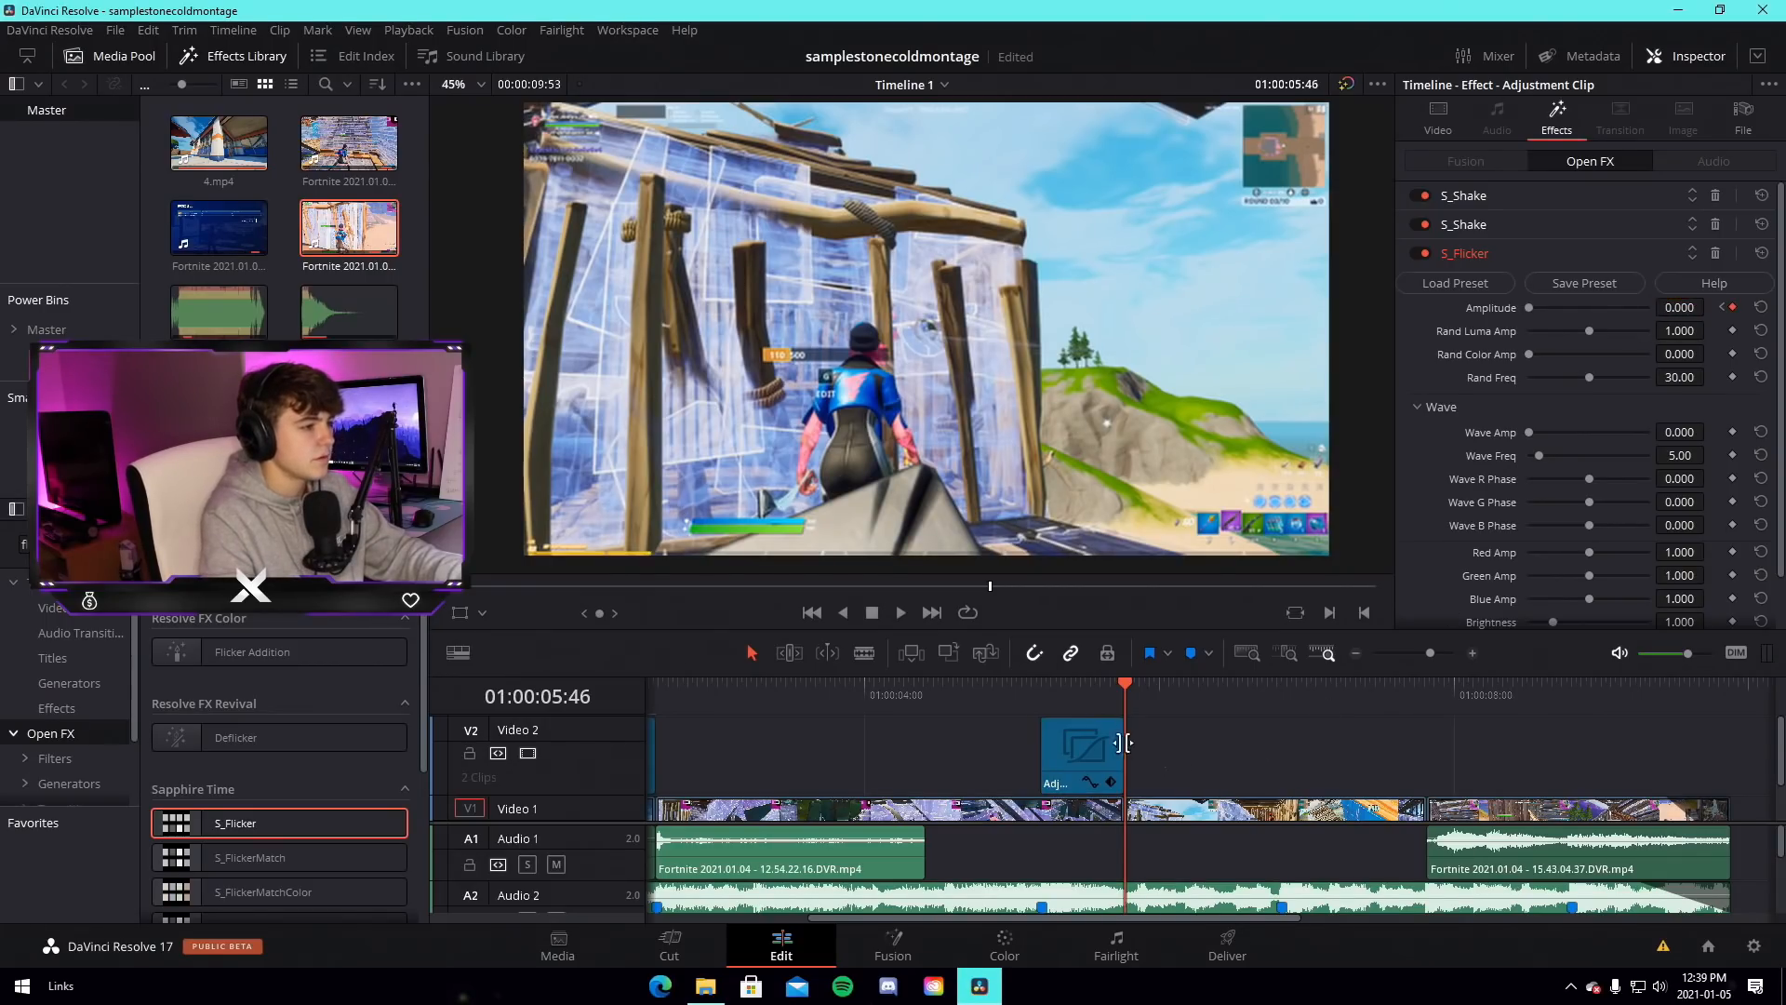
left_click(1035, 689)
key("space")
Change the S_Flicker's Amplitude keyframe at 01:00:05:46 to 0.1 and save the project
left_click_drag(1042, 688, 1125, 700)
left_click(1098, 754)
scroll(1632, 403, "down", 4)
left_click(1459, 614)
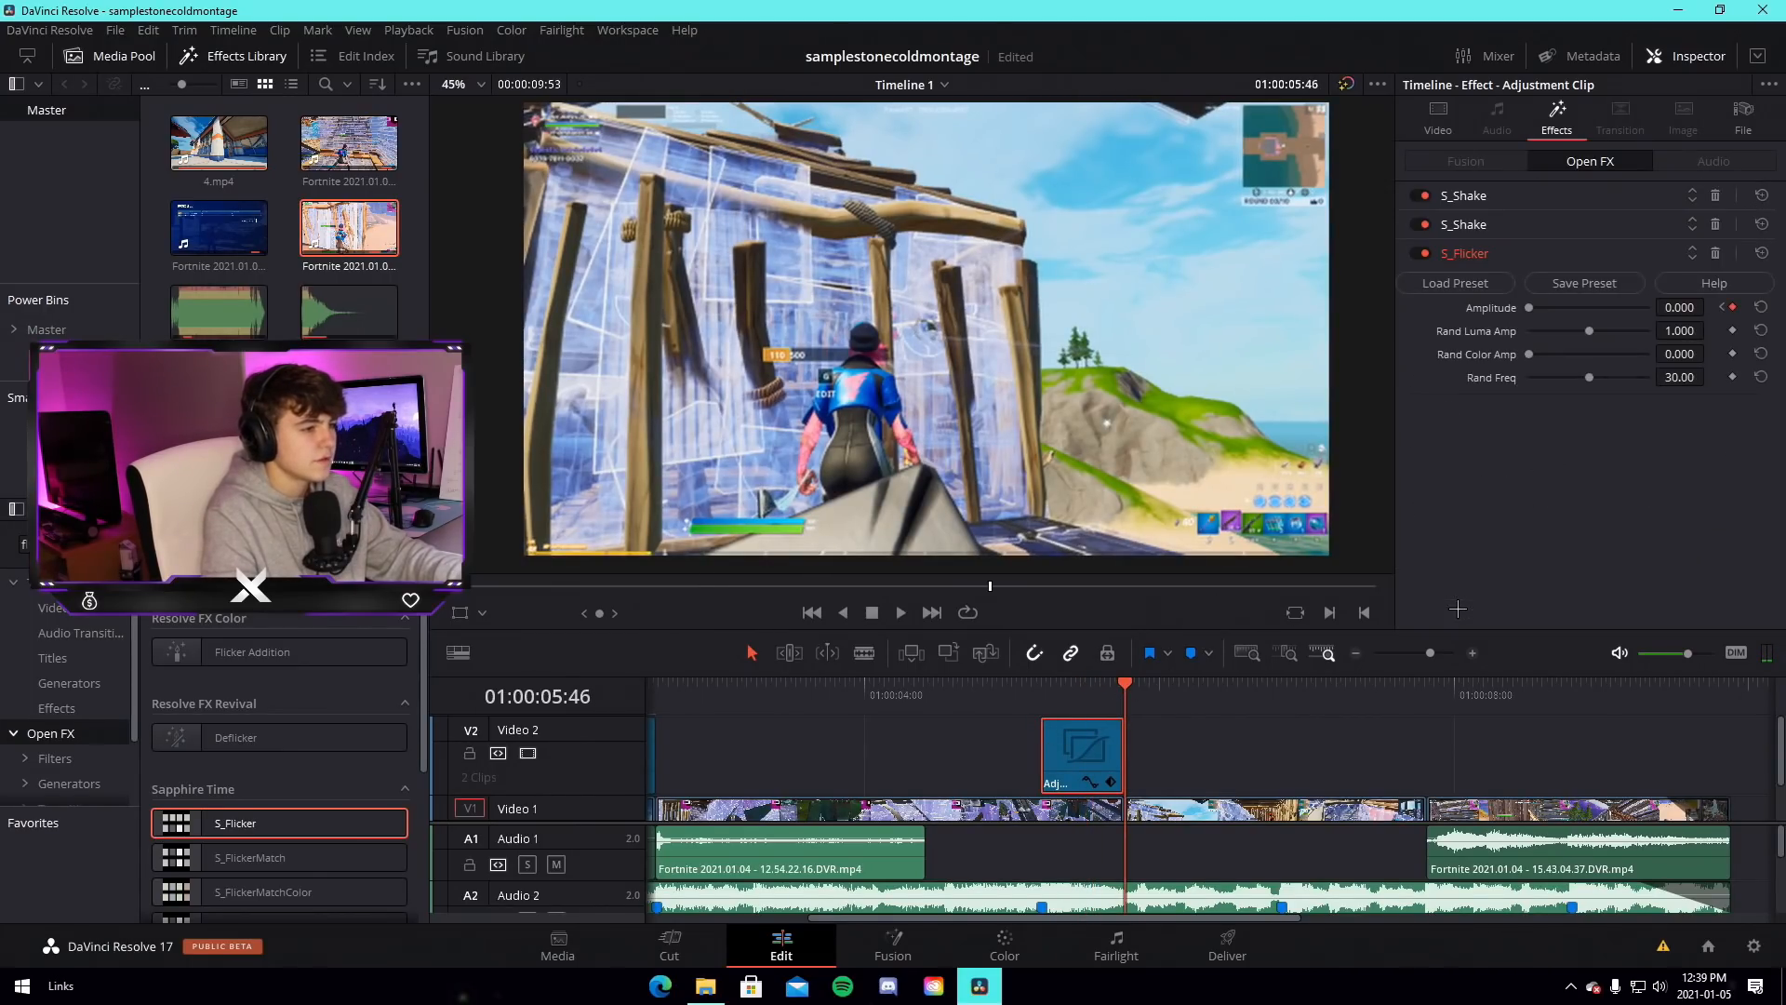
left_click(1688, 306)
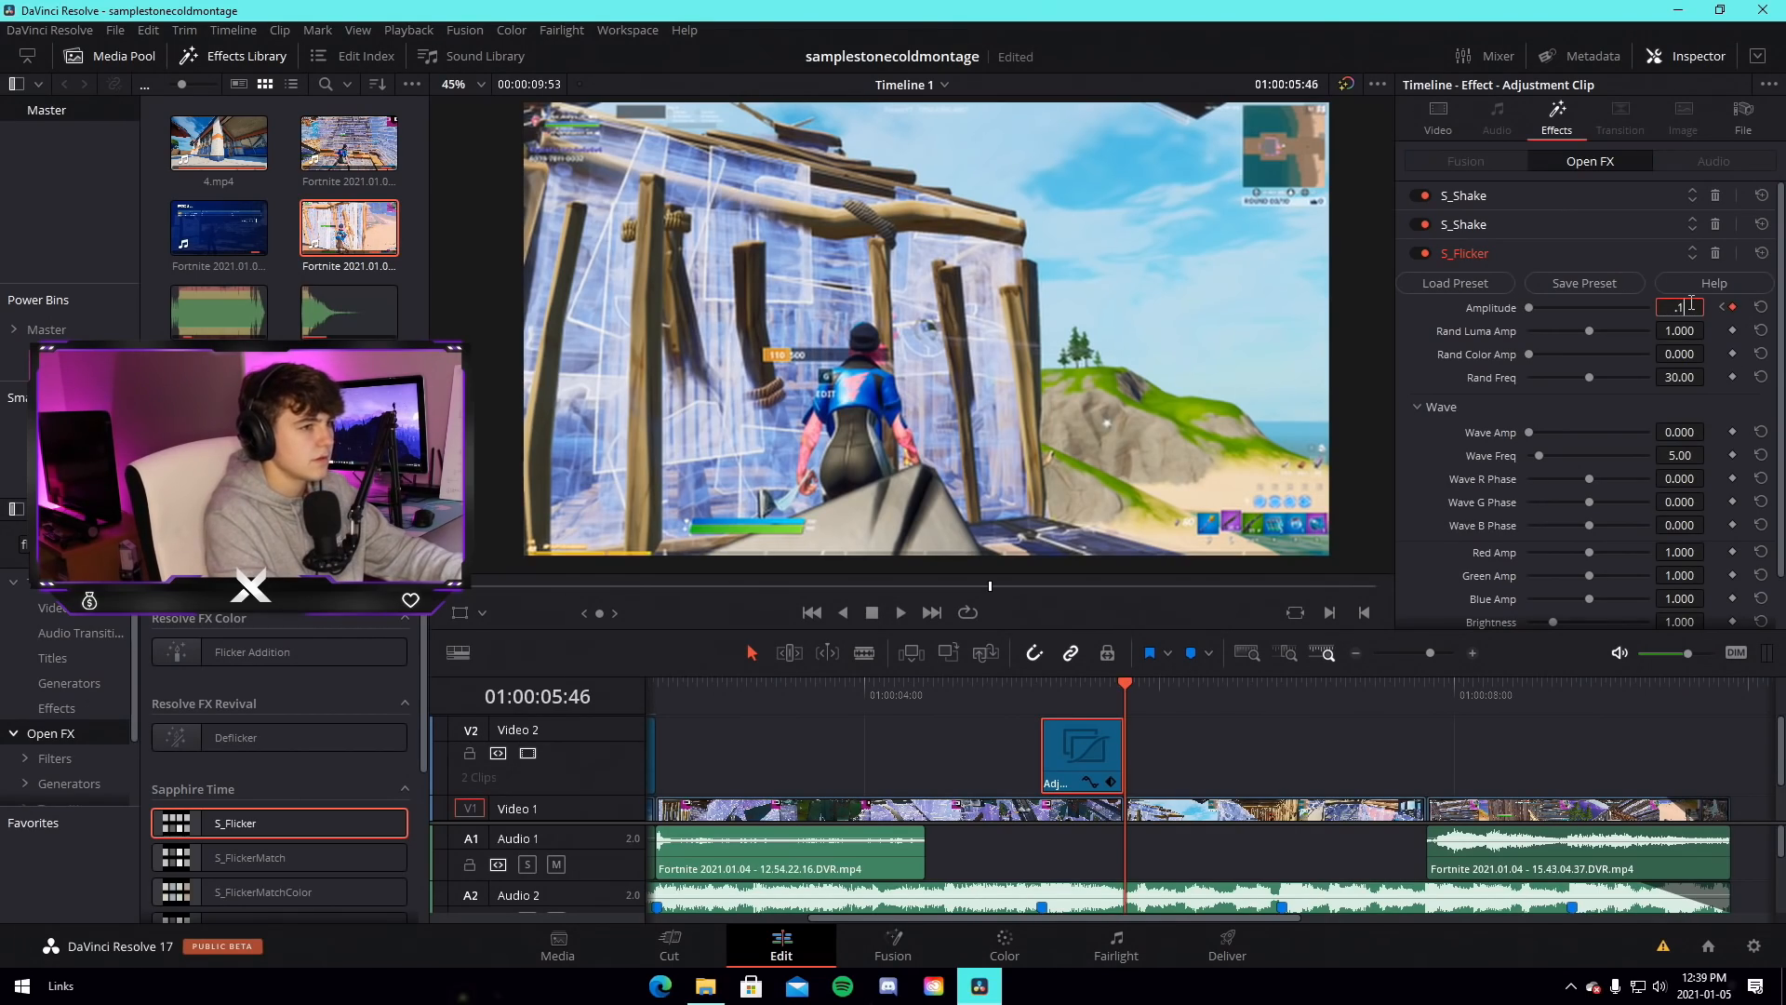
type(".1")
key("Return")
key("ctrl+s")
Replay the section before and through the adjustment clip to check the combined shake and flicker
left_click(1174, 742)
left_click(1024, 687)
key("space")
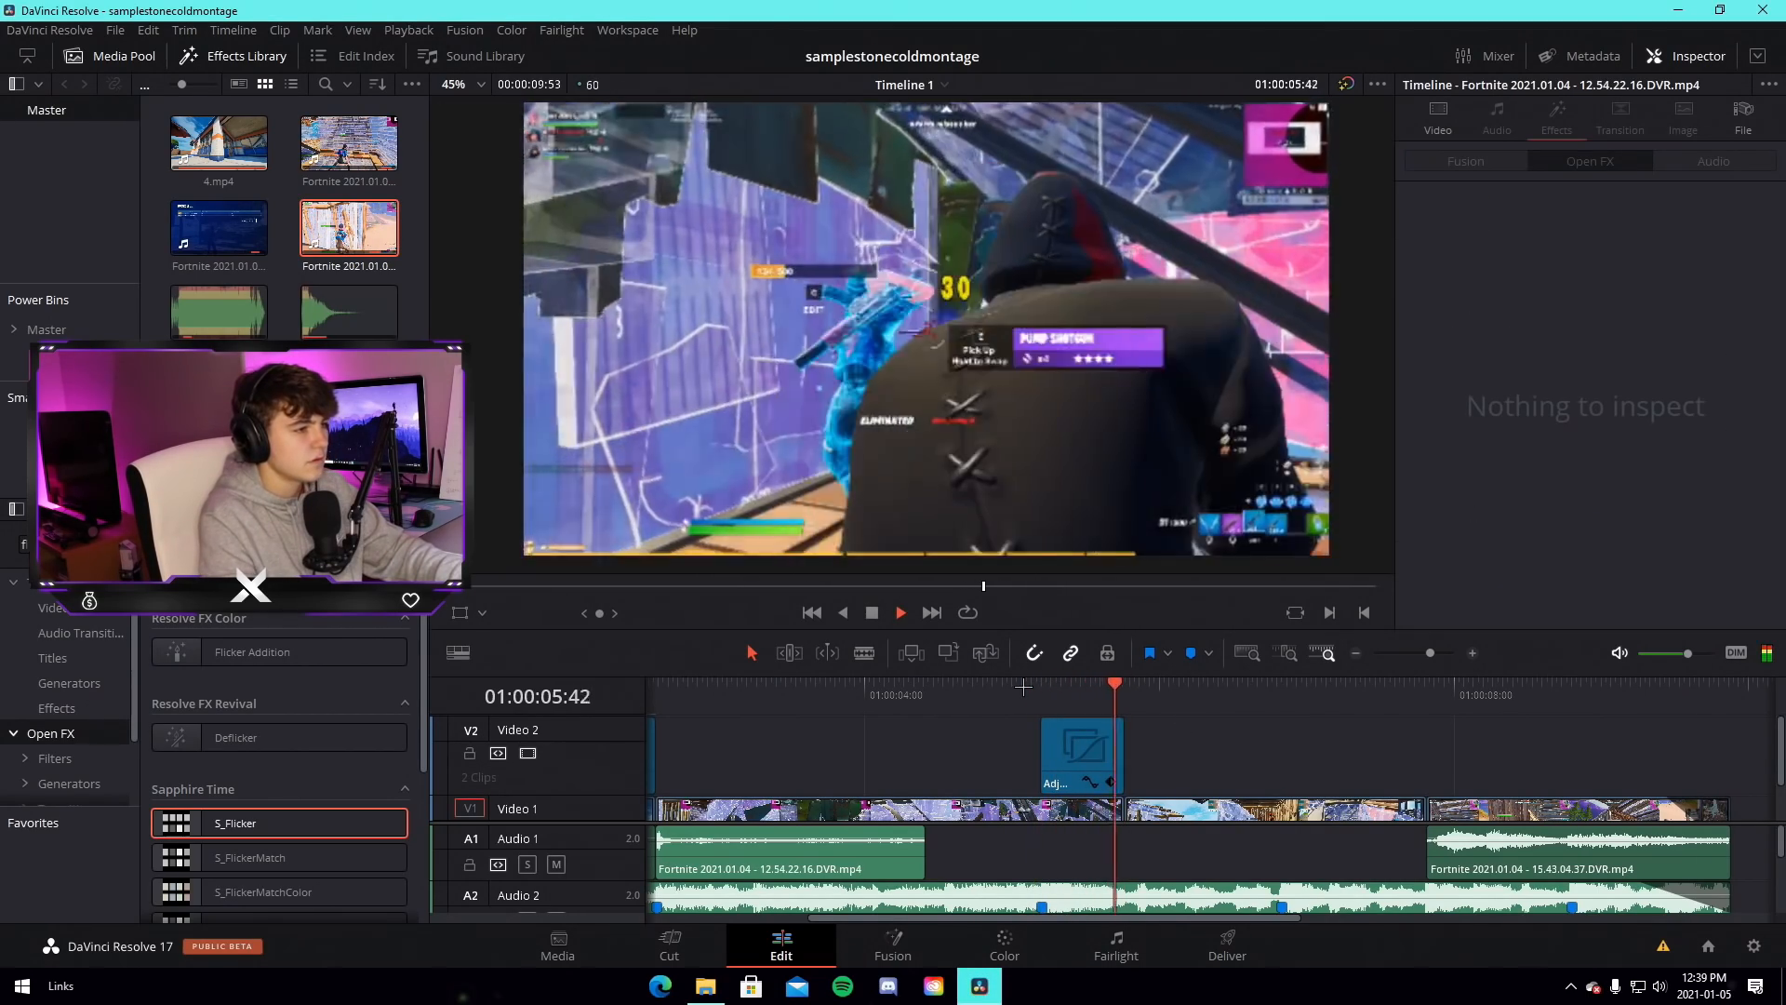
left_click(1024, 687)
left_click(997, 700)
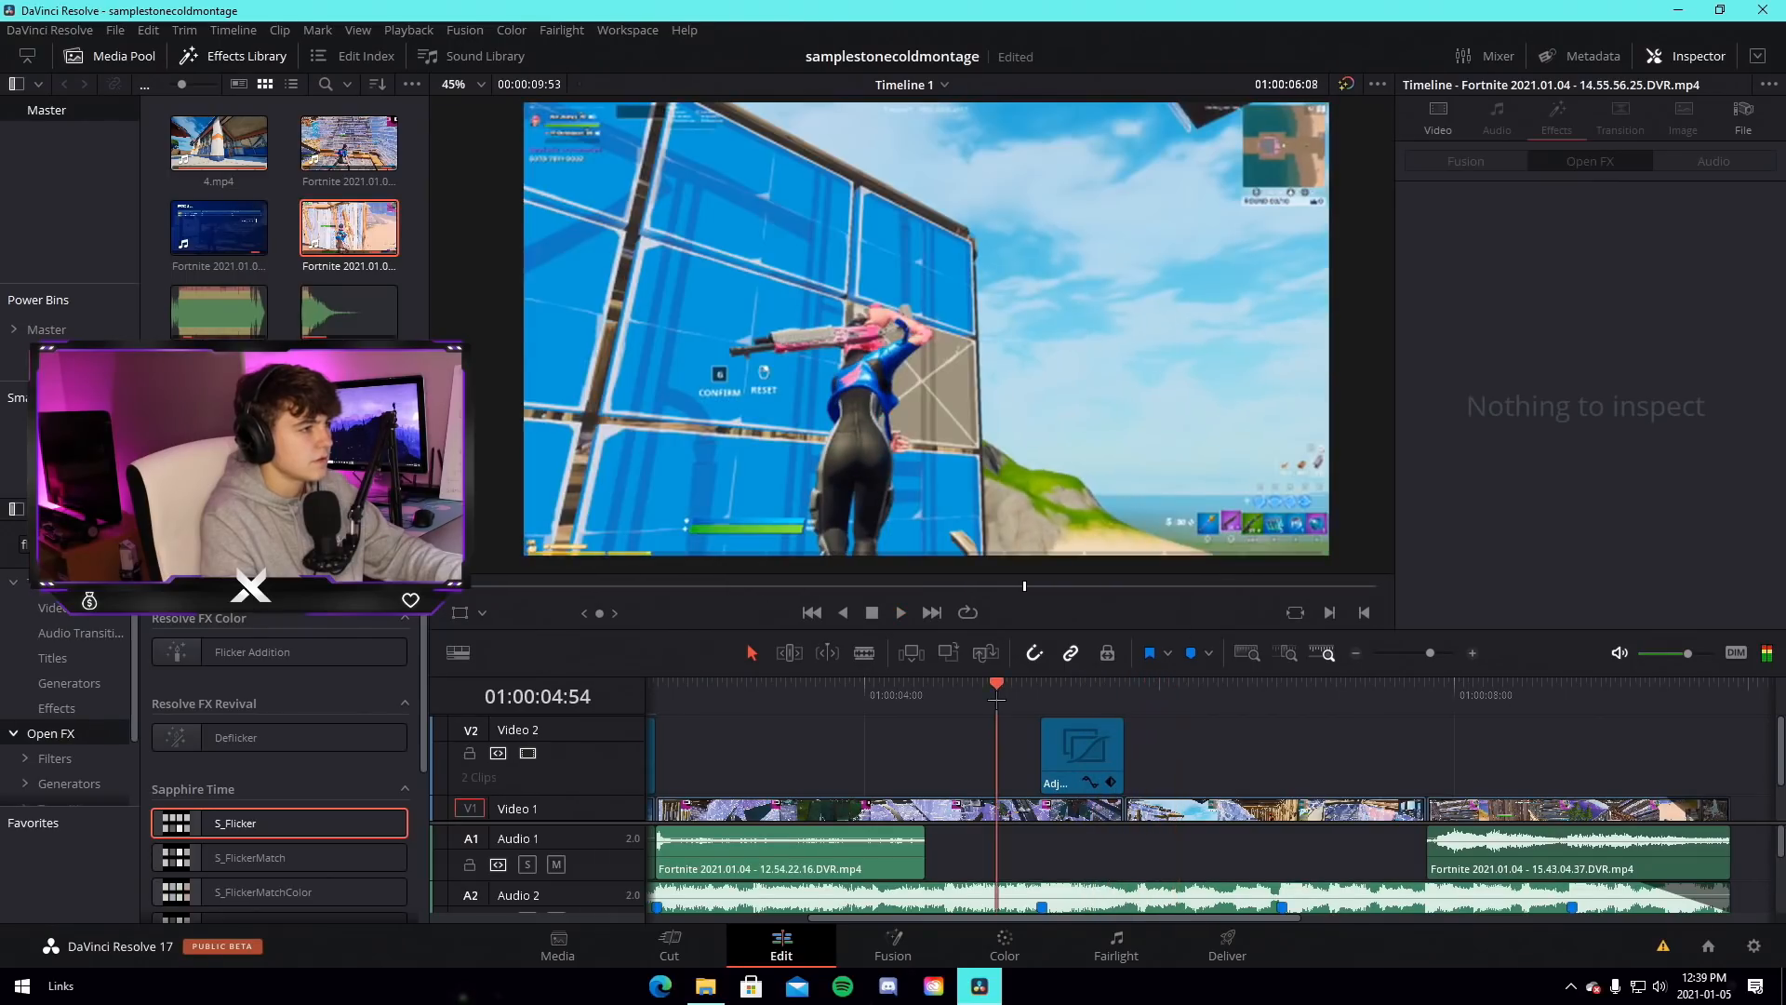
key("space")
key("space")
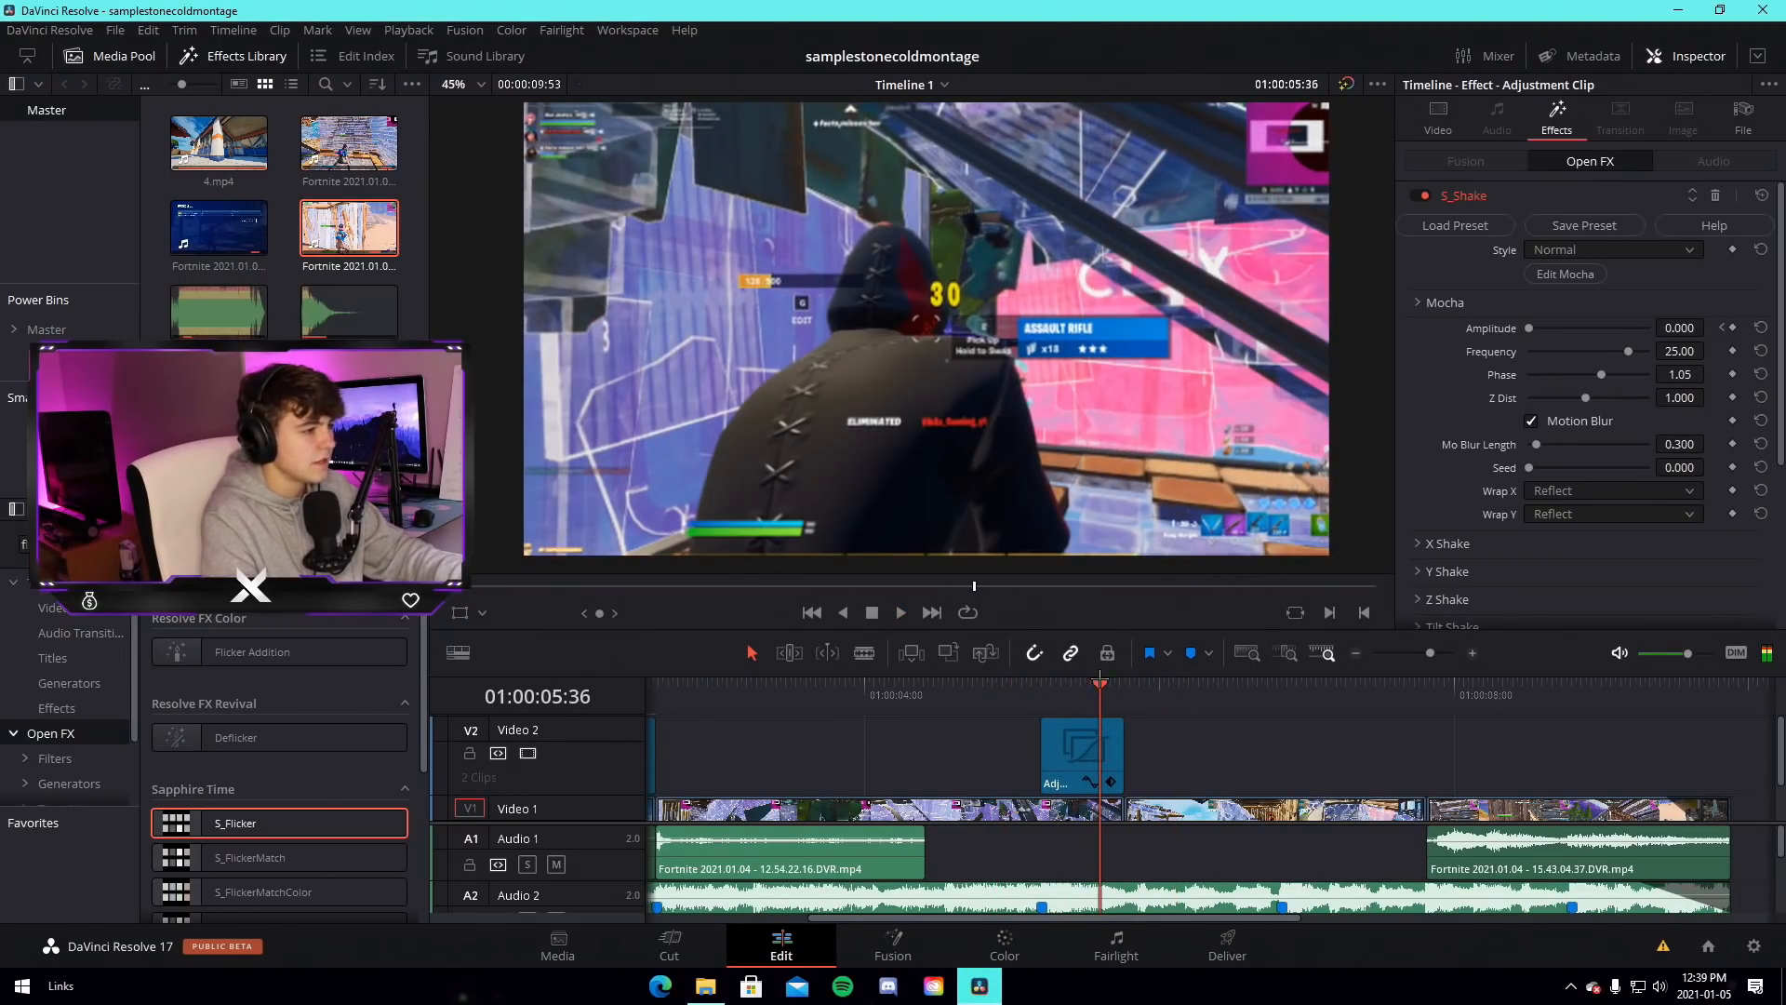
Copy the adjustment clip from Marker 2 and paste it on Video 2 at Marker 4 (01:00:06:50)
left_click_drag(1044, 688, 1038, 694)
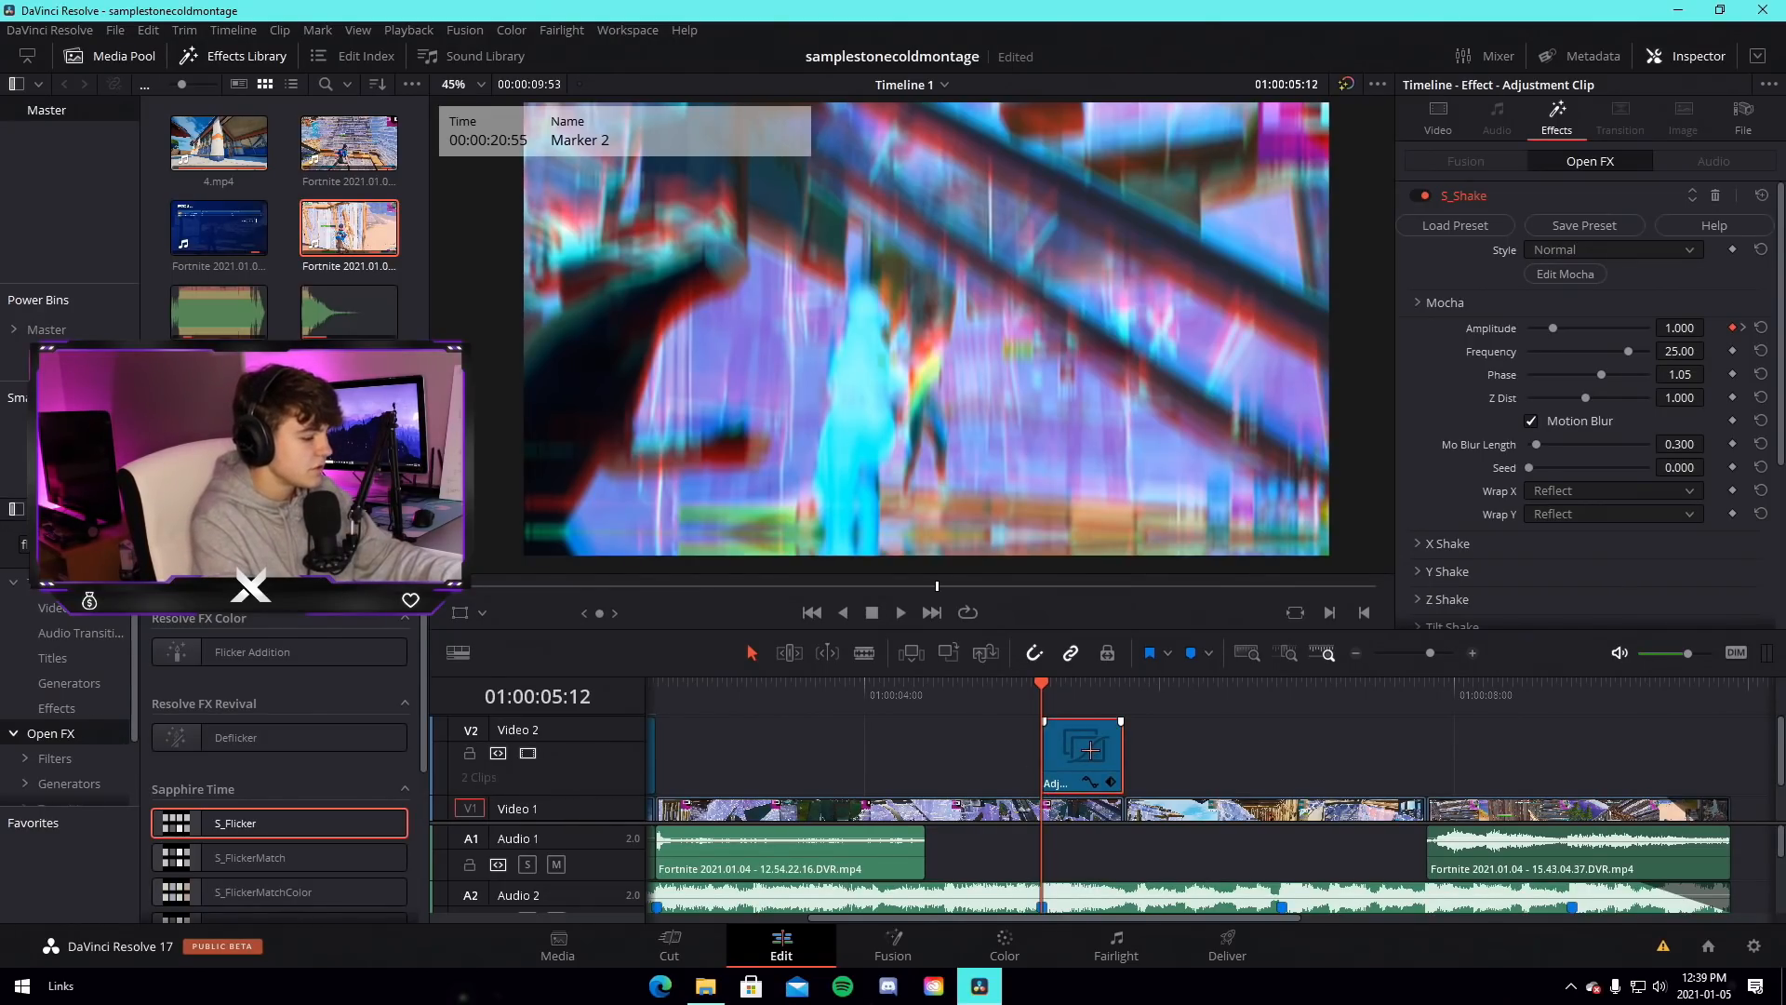
left_click(1281, 694)
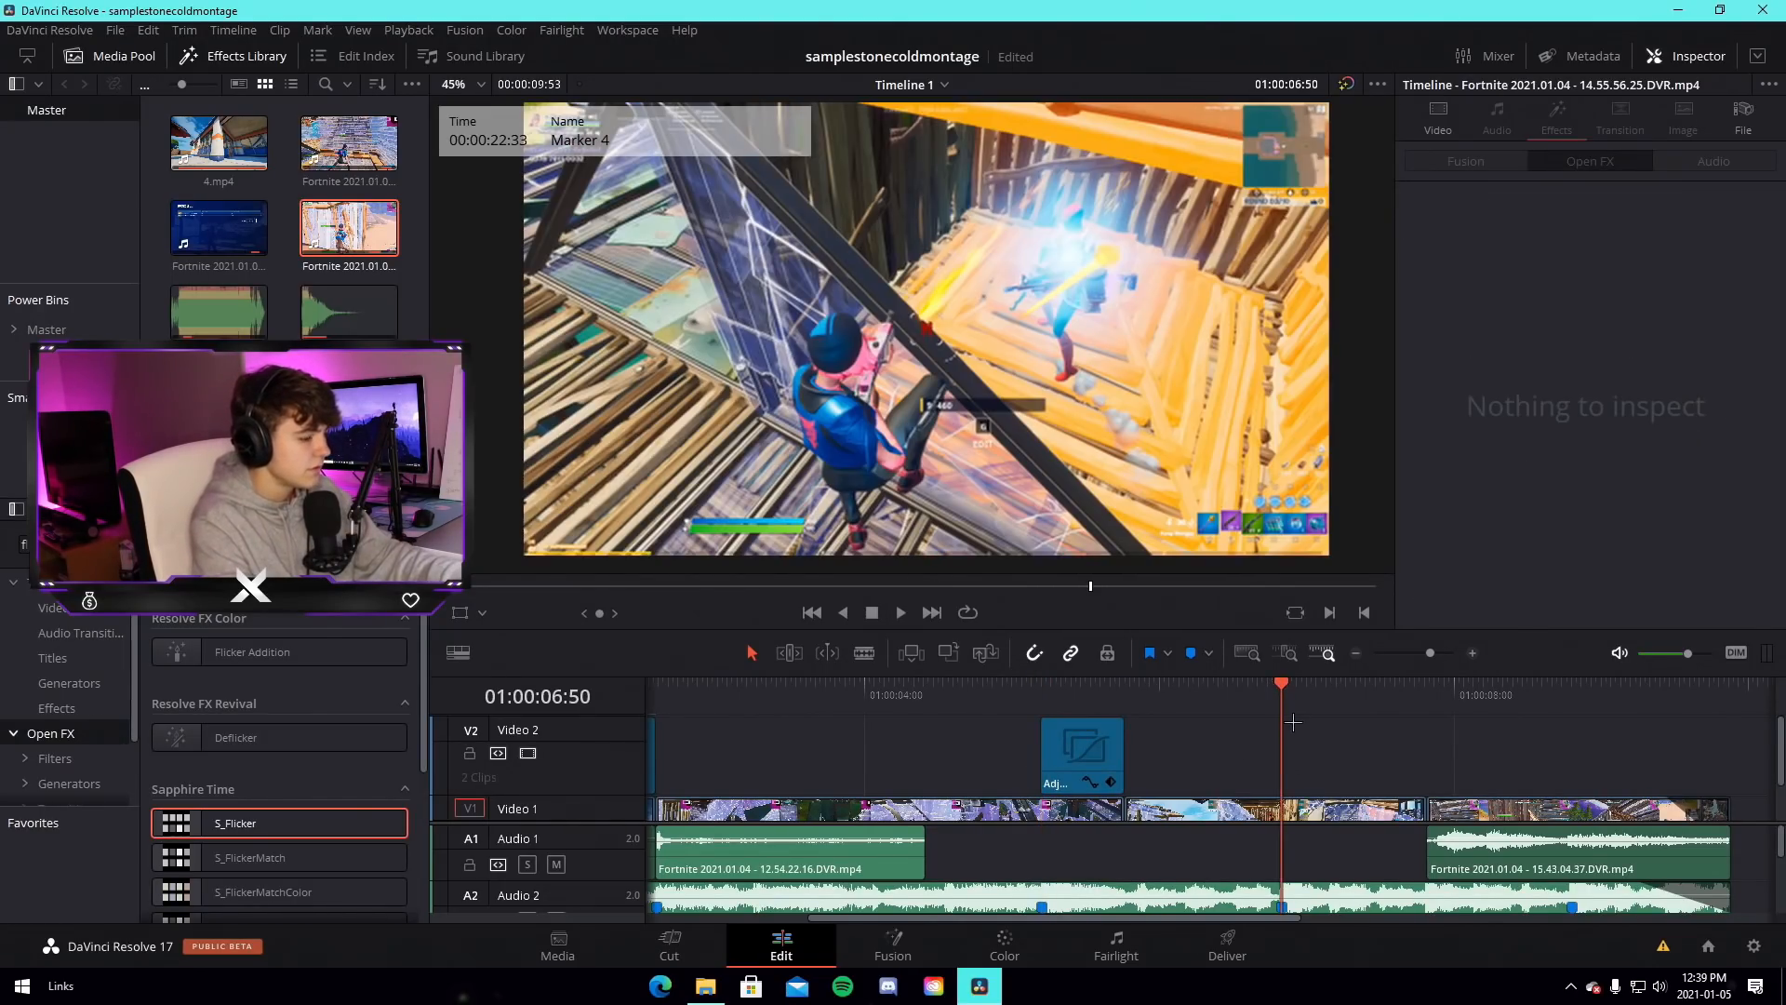
key("ctrl+v")
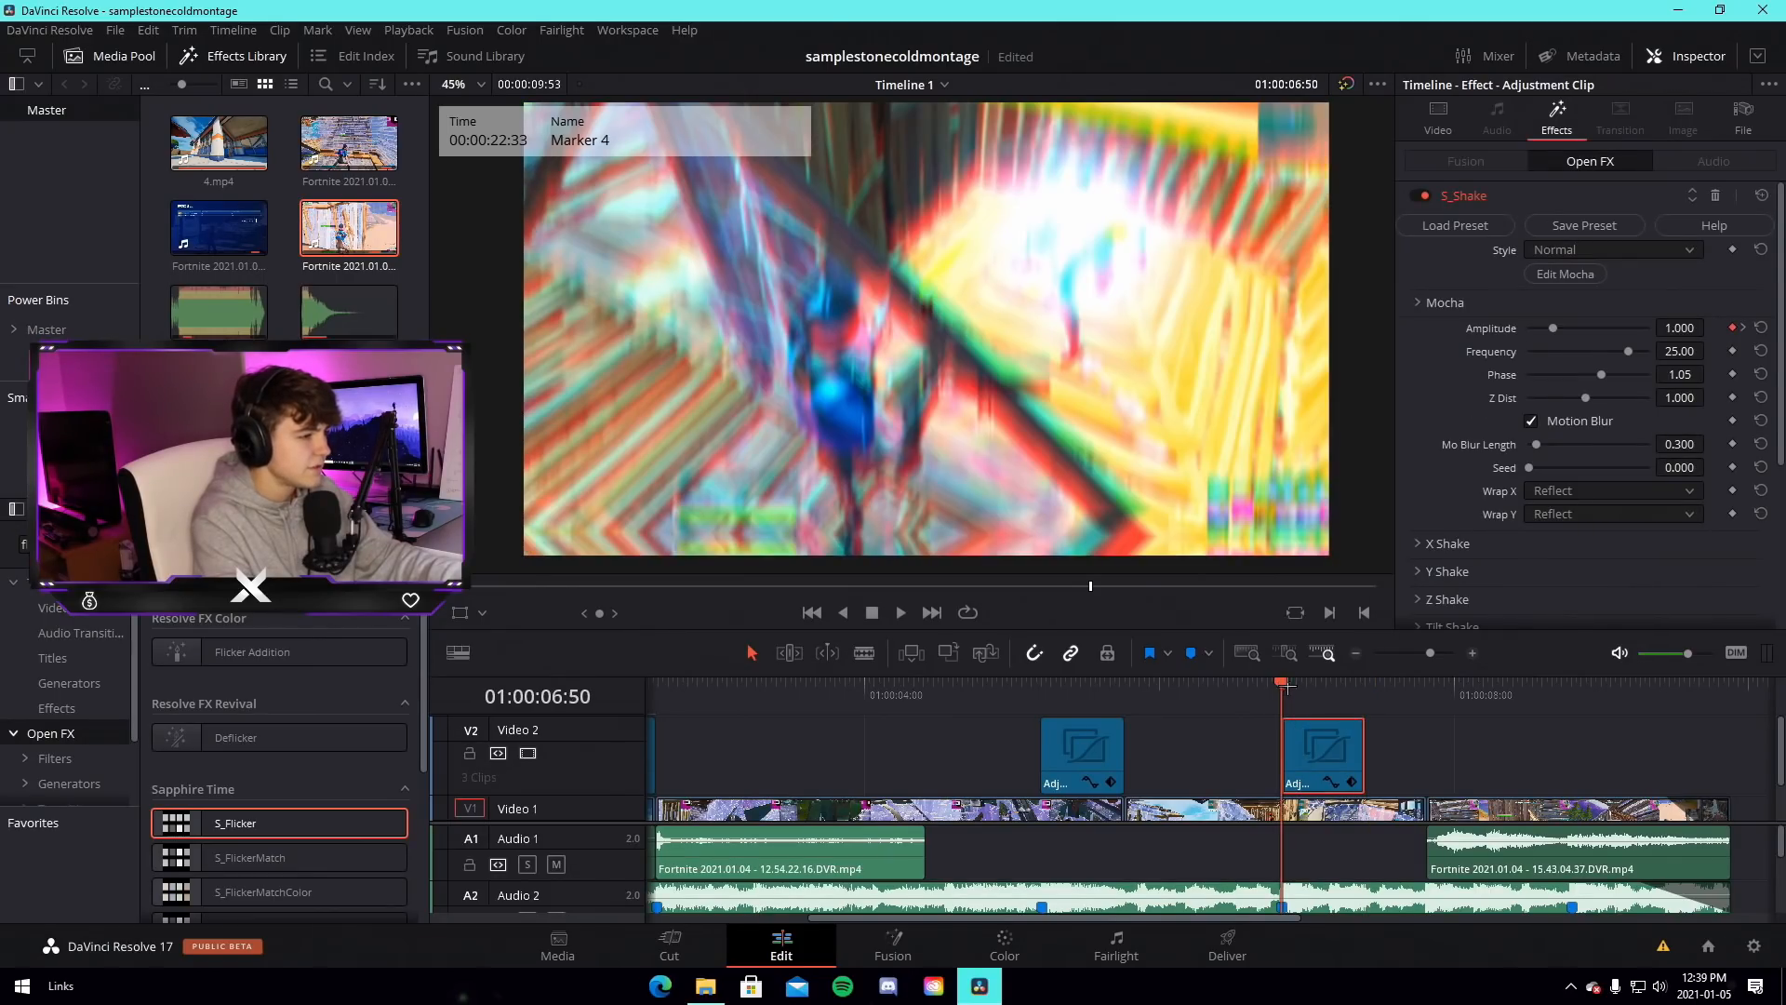
Play from just before Marker 4 to preview the pasted adjustment clip against the music
left_click_drag(1271, 708, 1229, 693)
key("space")
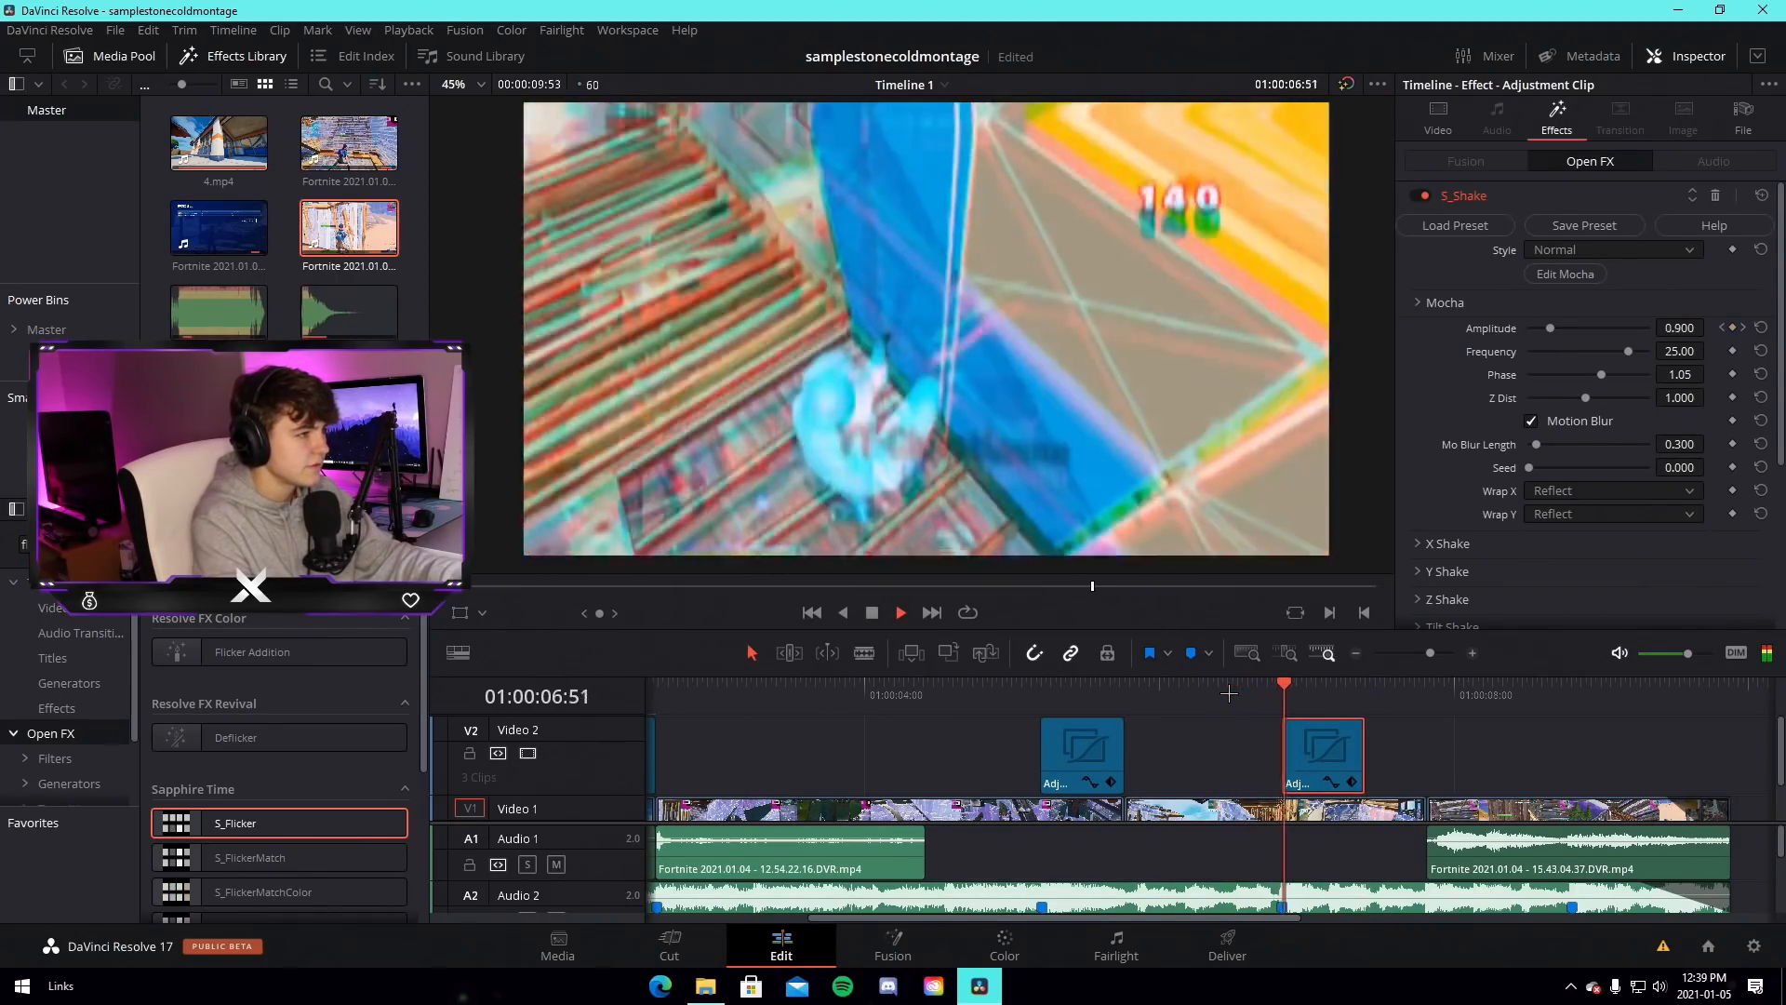
left_click(1277, 694)
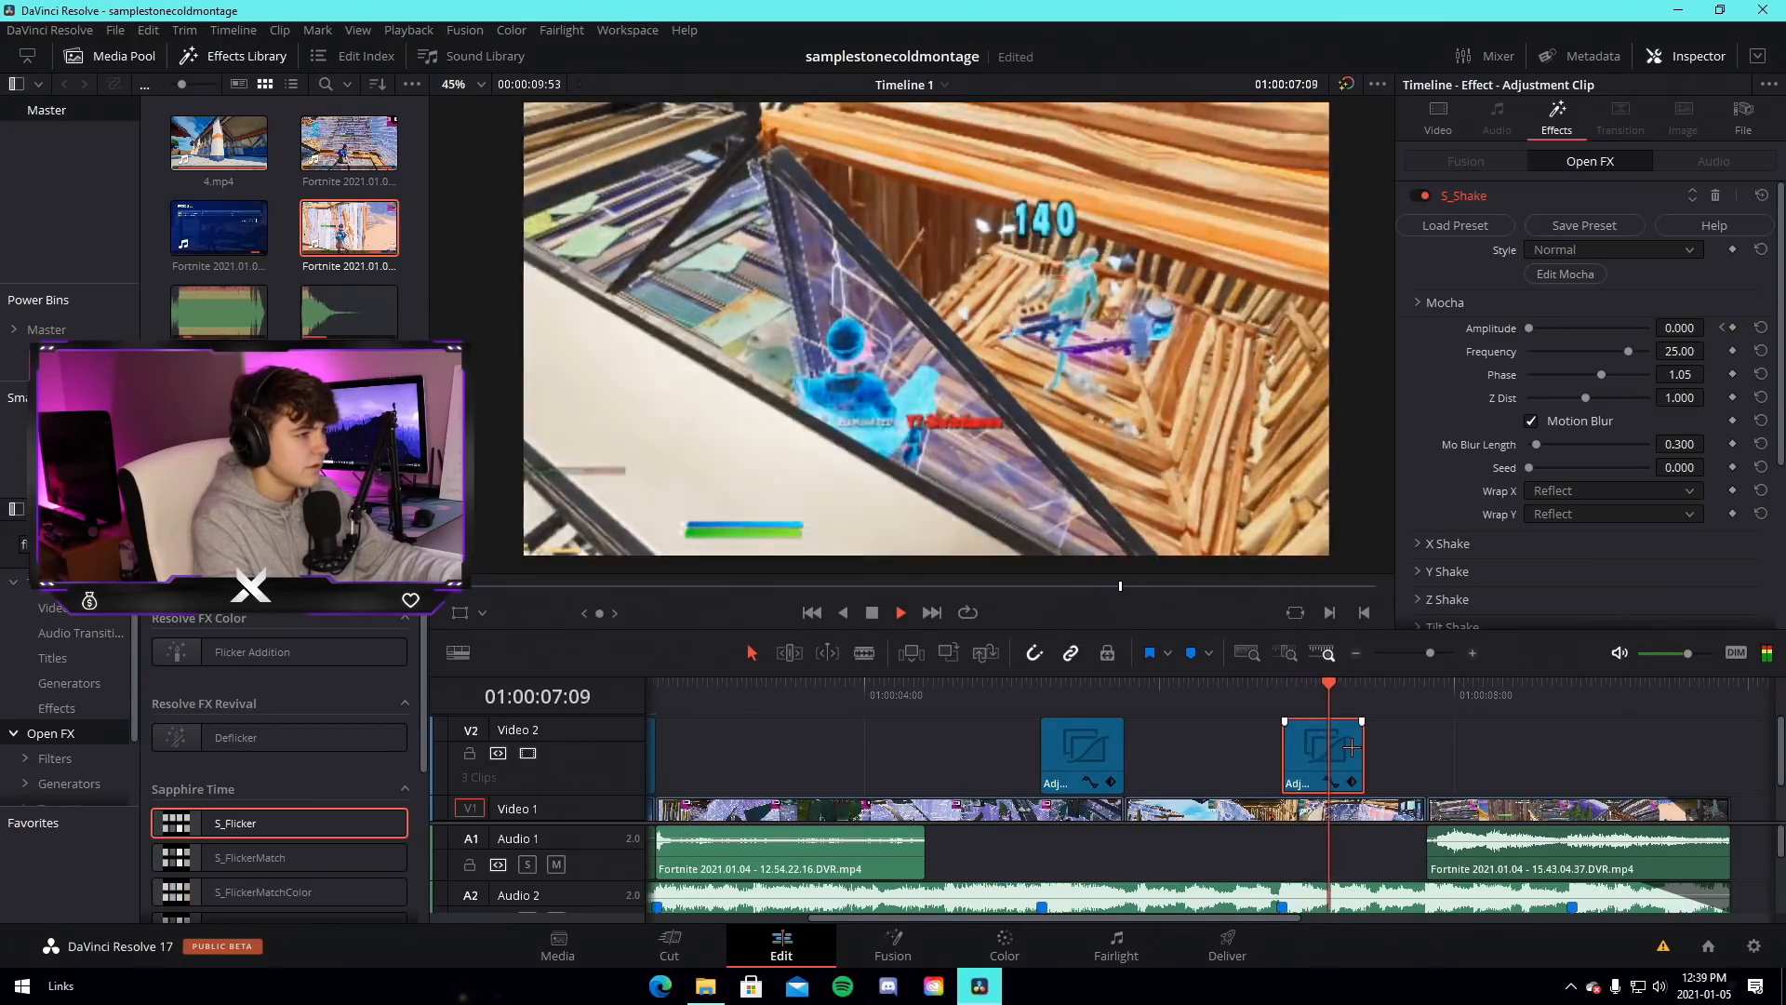
Extend the adjustment clip at Marker 4 to the end of the gameplay clip beneath it at 01:00:07:49
key("space")
left_click_drag(1303, 730, 1423, 750)
key("ctrl+z")
key("ctrl+z")
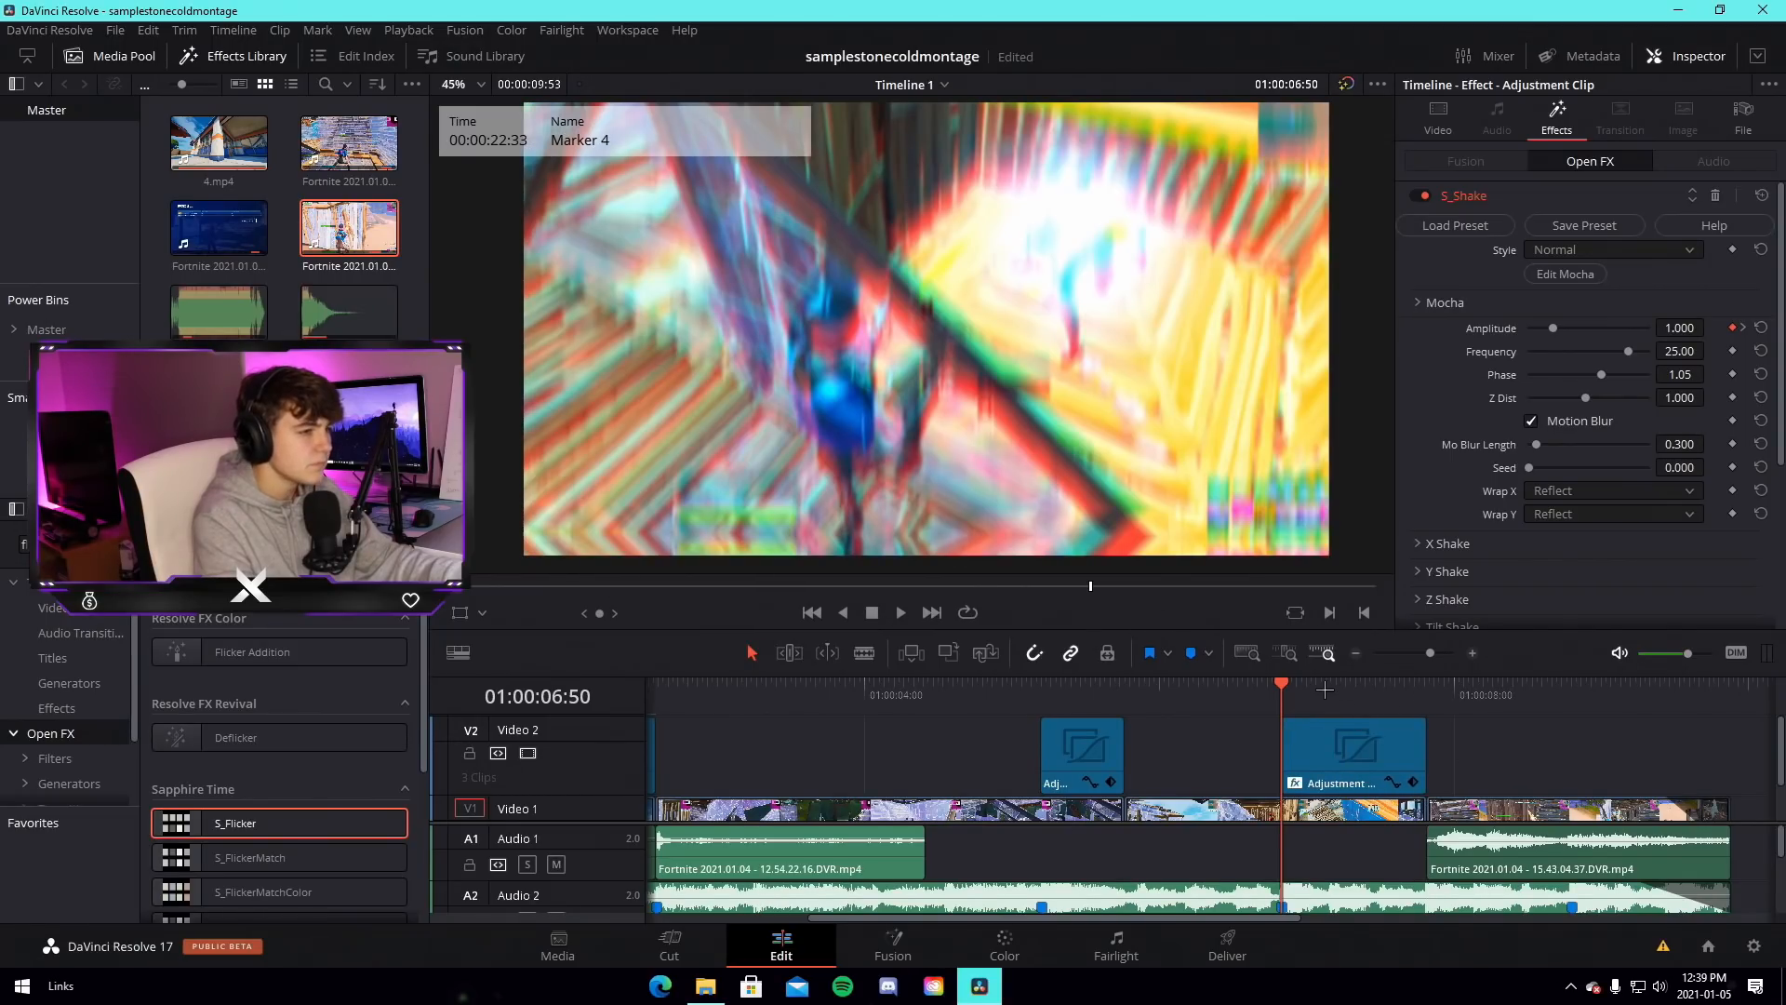
Keyframe the second S_Shake at the extended adjustment clip's end, 01:00:07:49, with Amplitude 0.05 and Z Dist 1
left_click(1744, 327)
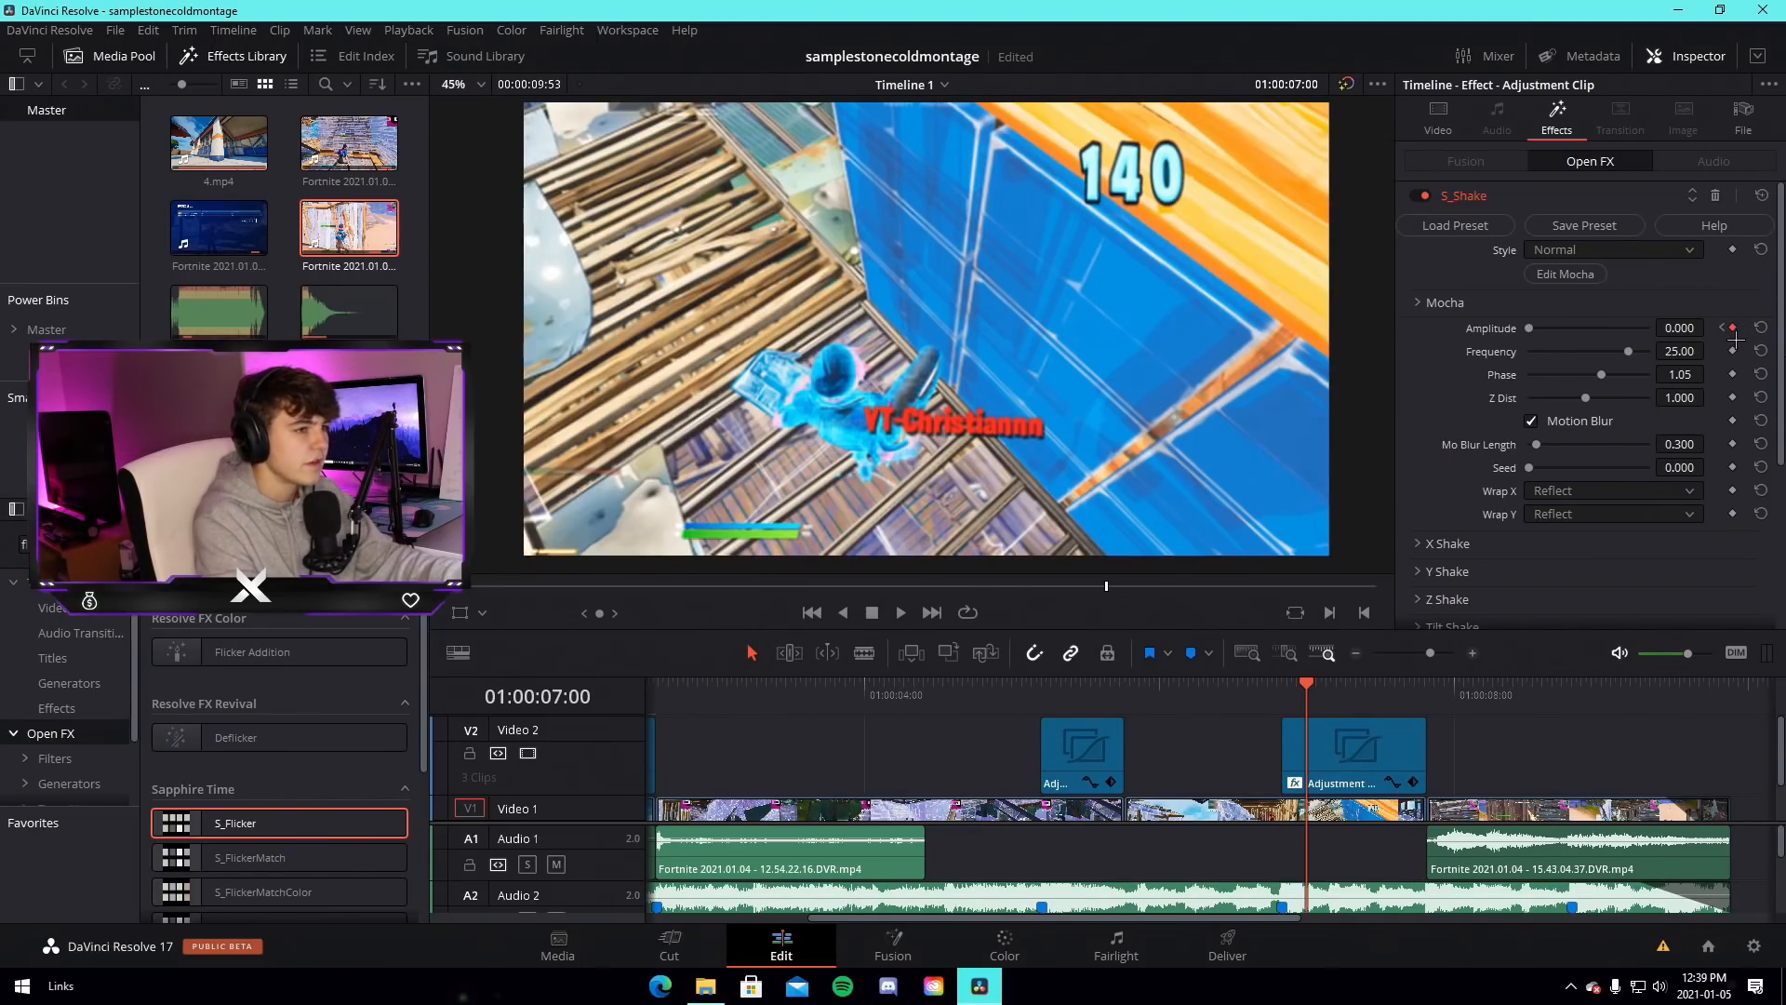
left_click(1275, 700)
scroll(1452, 591, "down", 3)
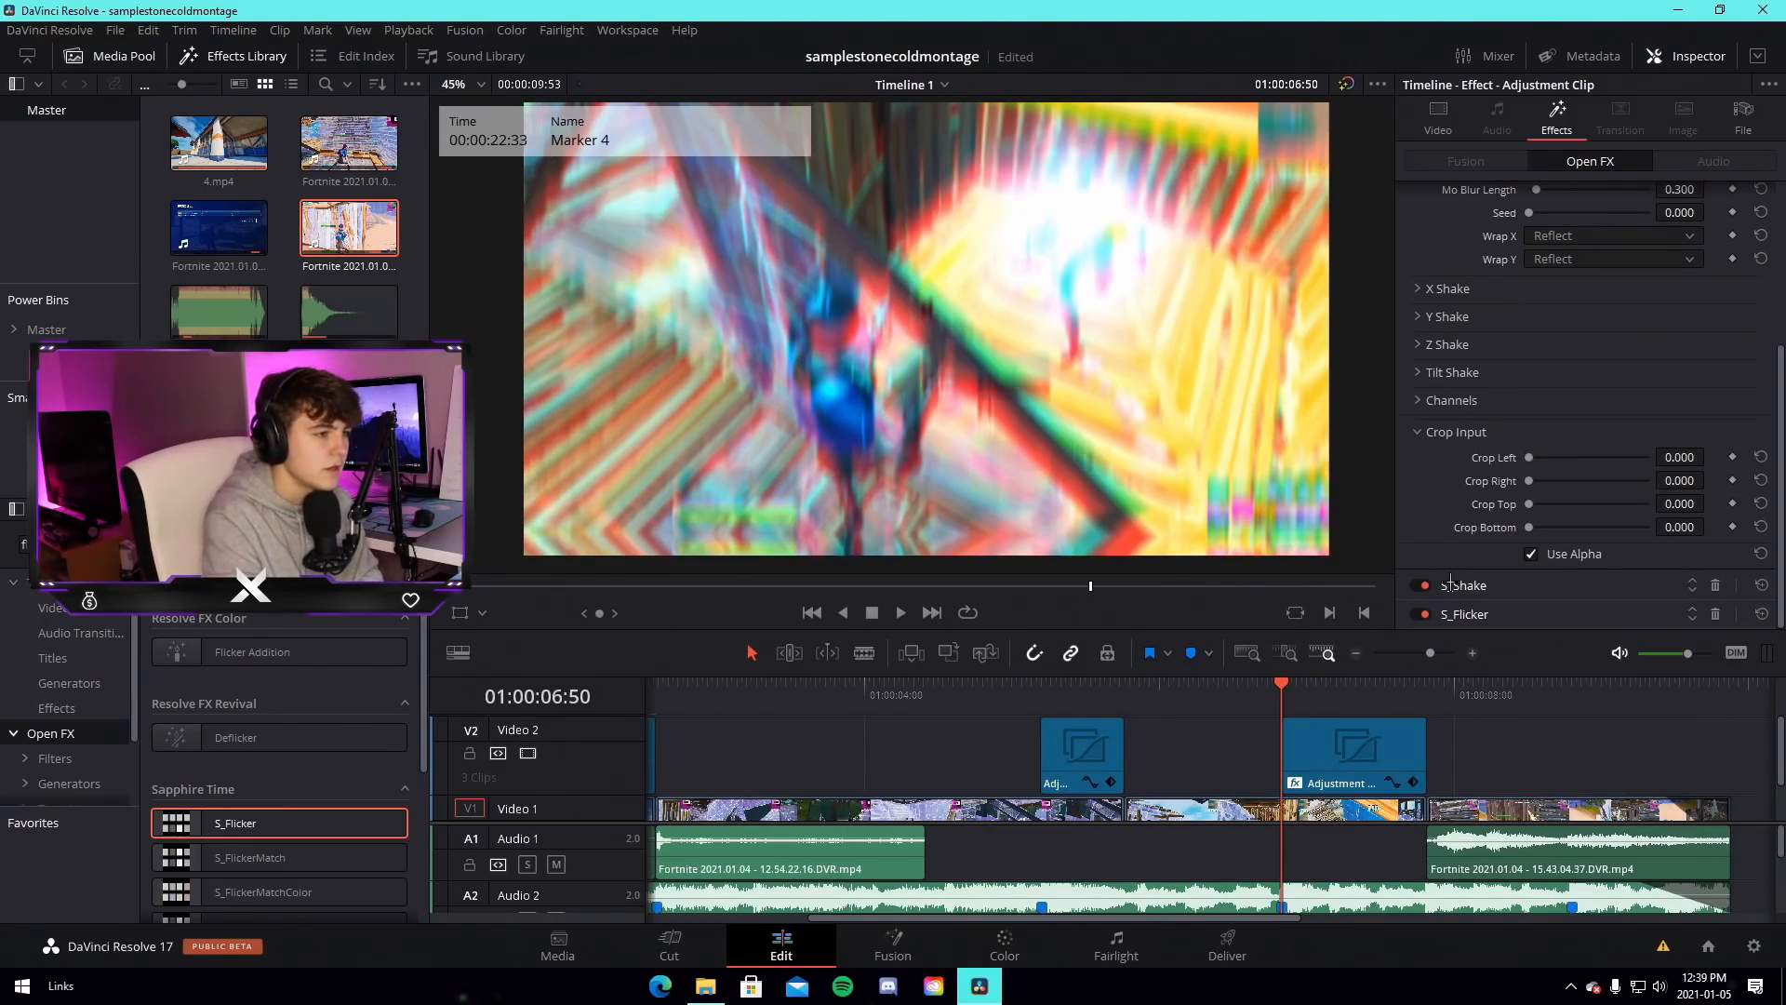
left_click(1451, 584)
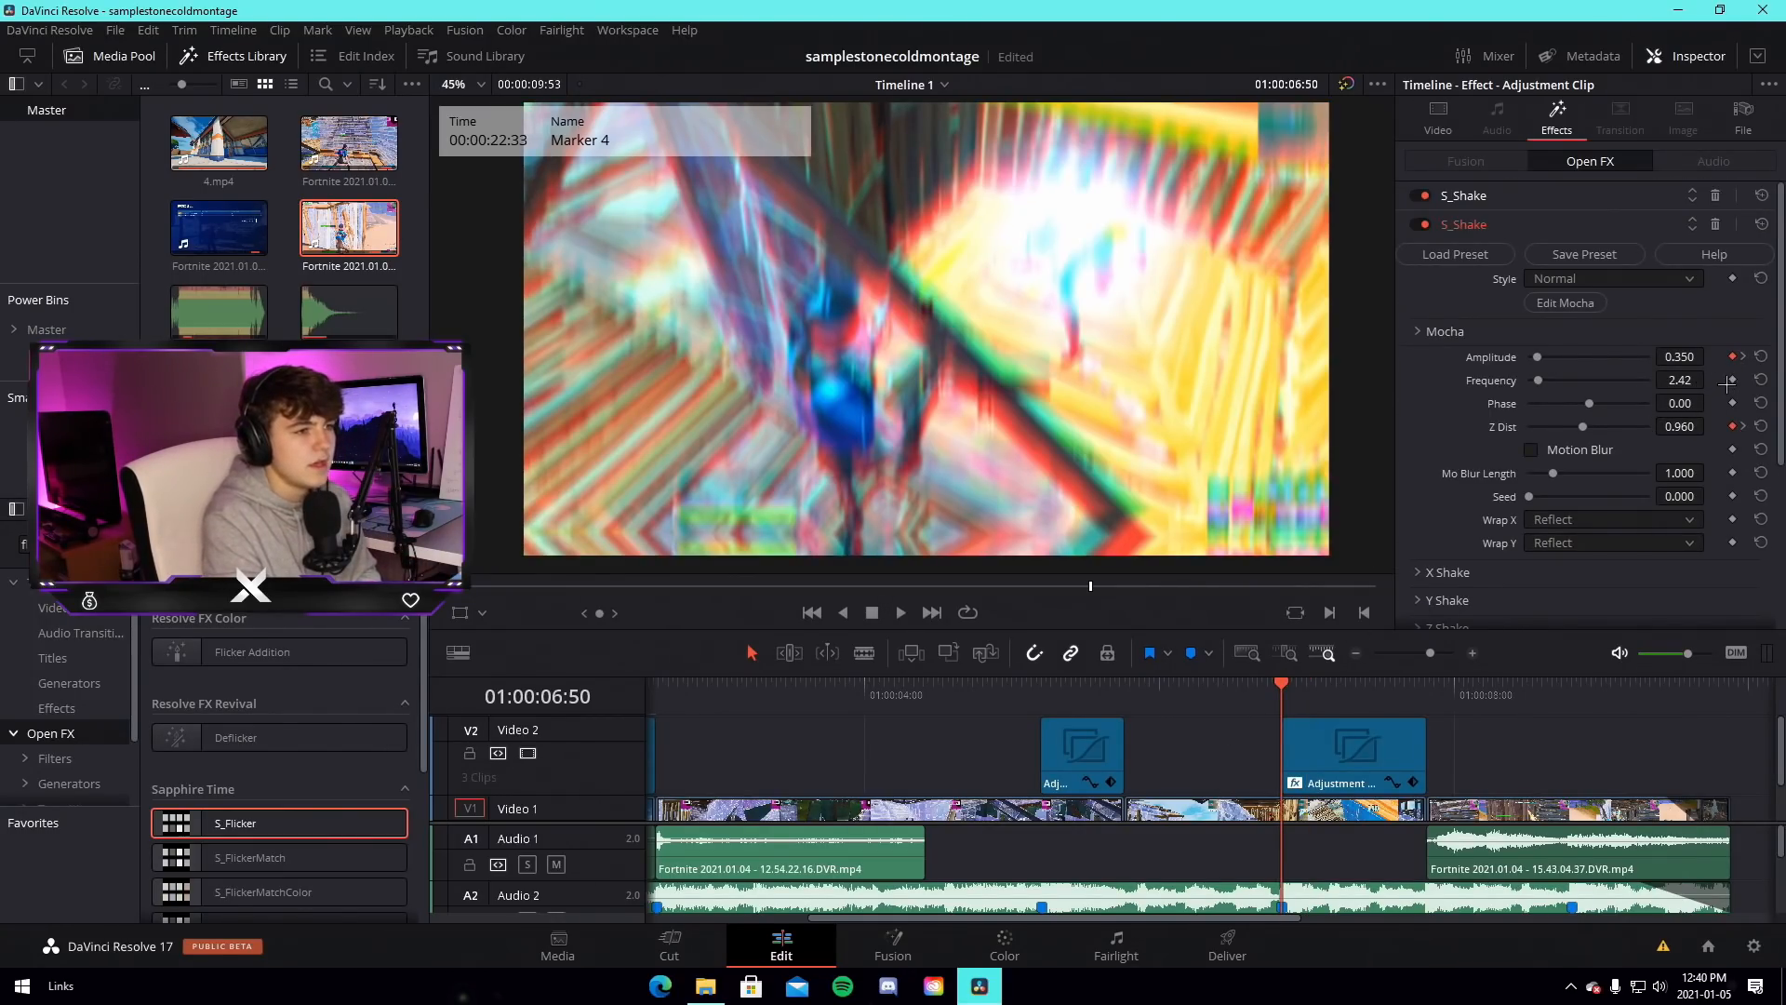
left_click(1743, 356)
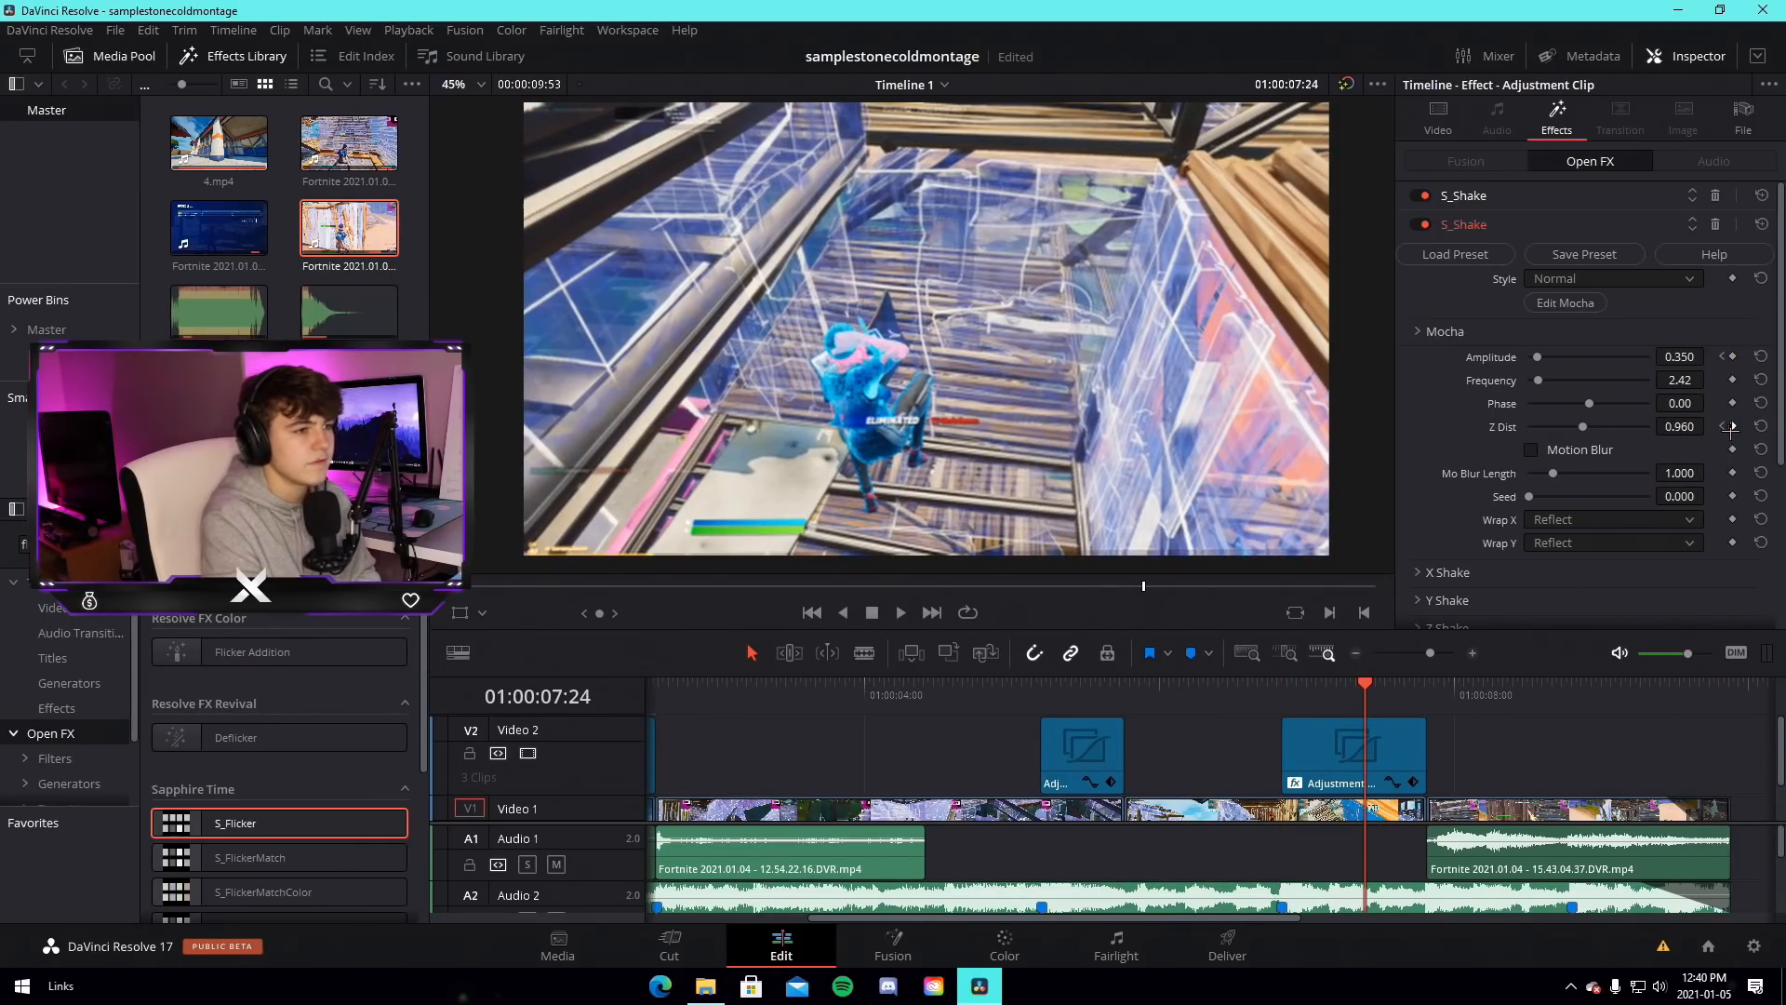
key("Down")
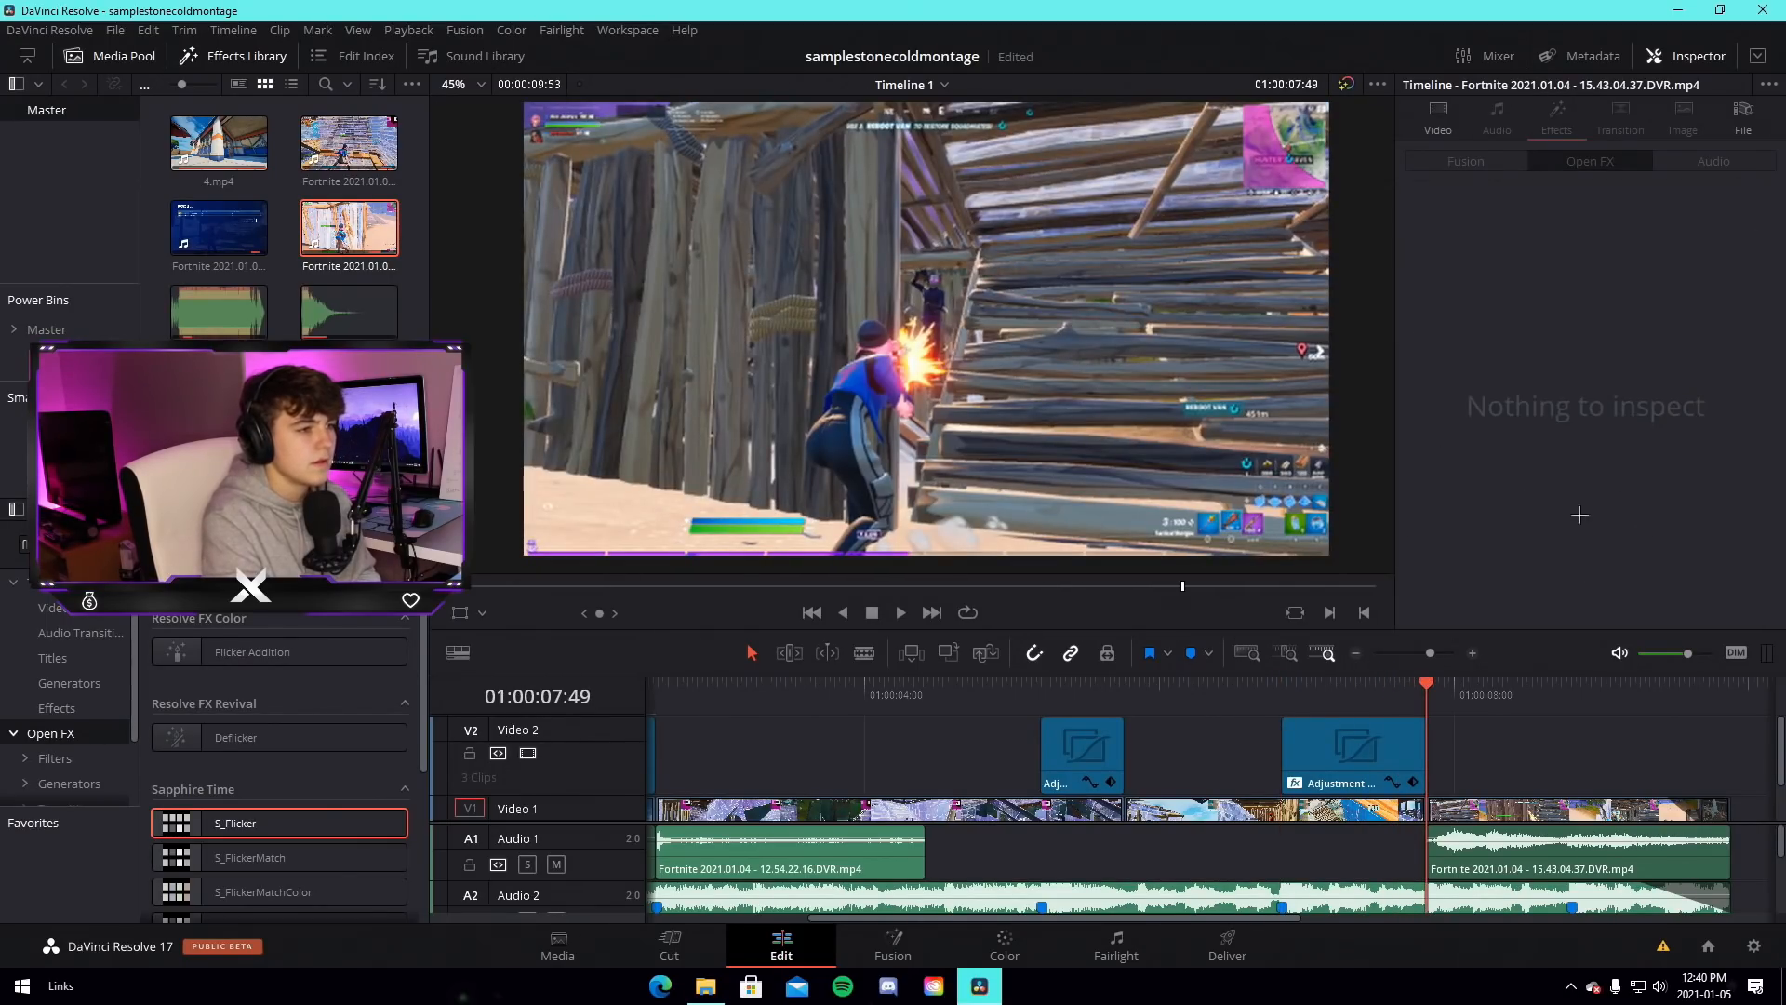
left_click(1355, 751)
scroll(1533, 473, "down", 5)
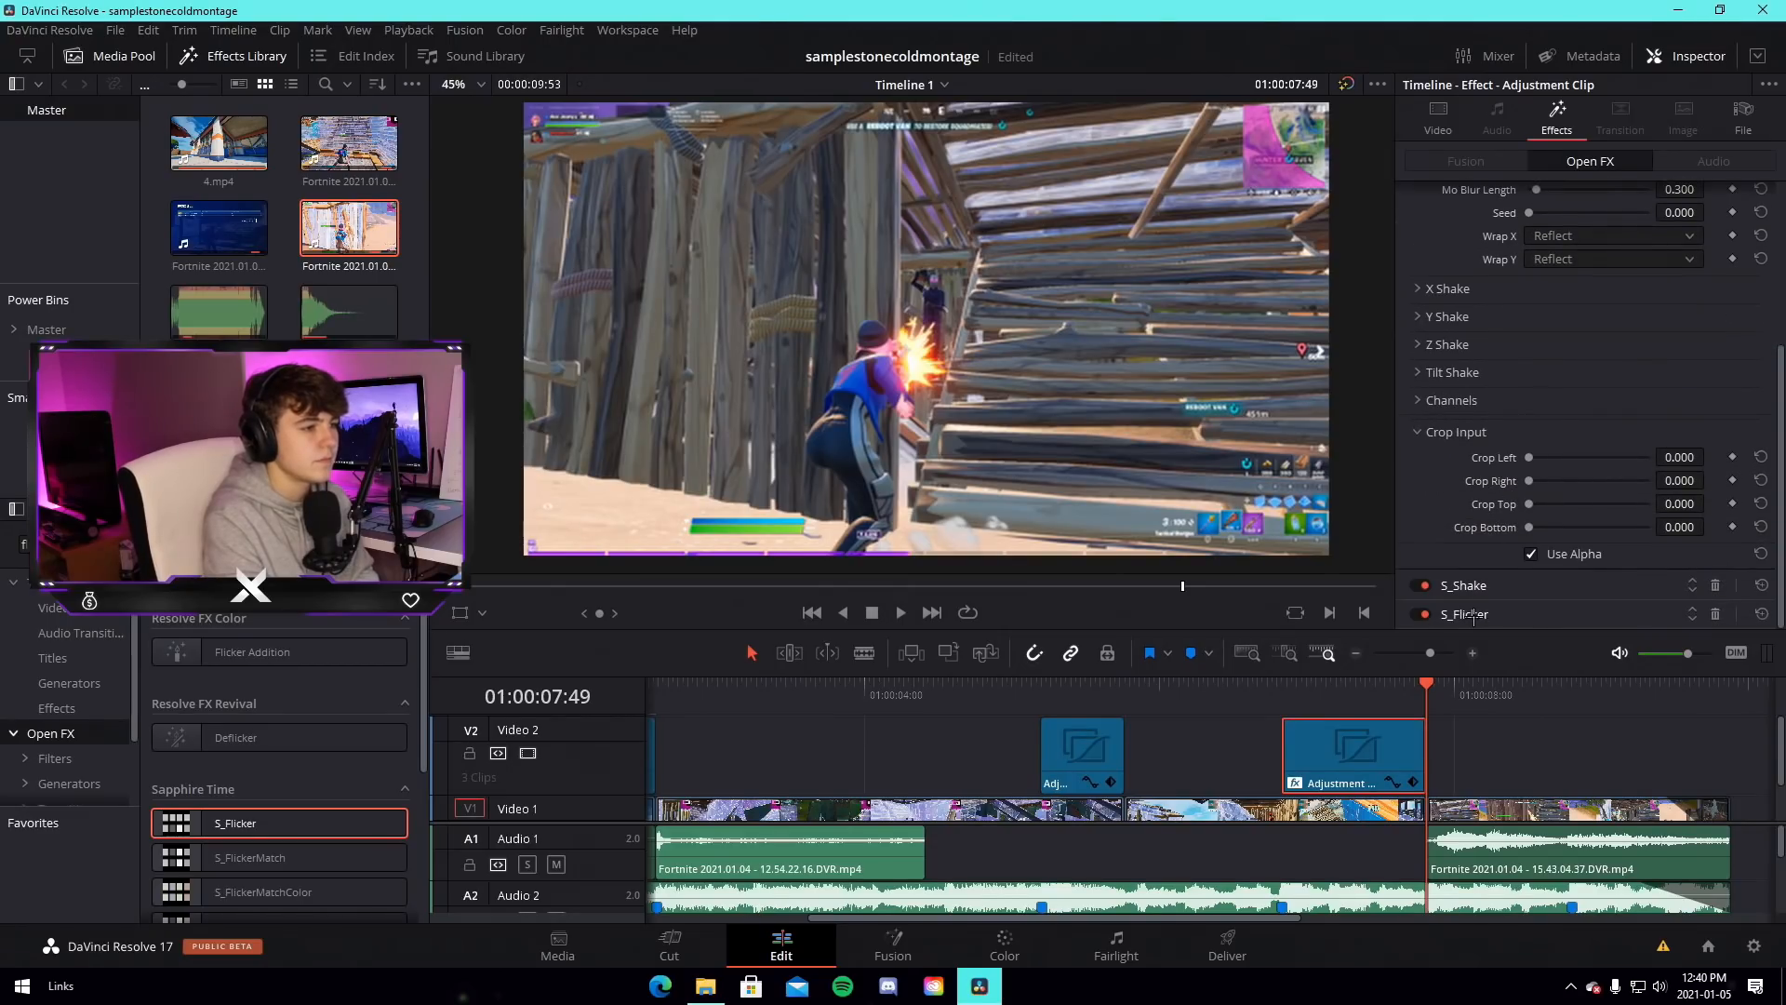
left_click(1468, 585)
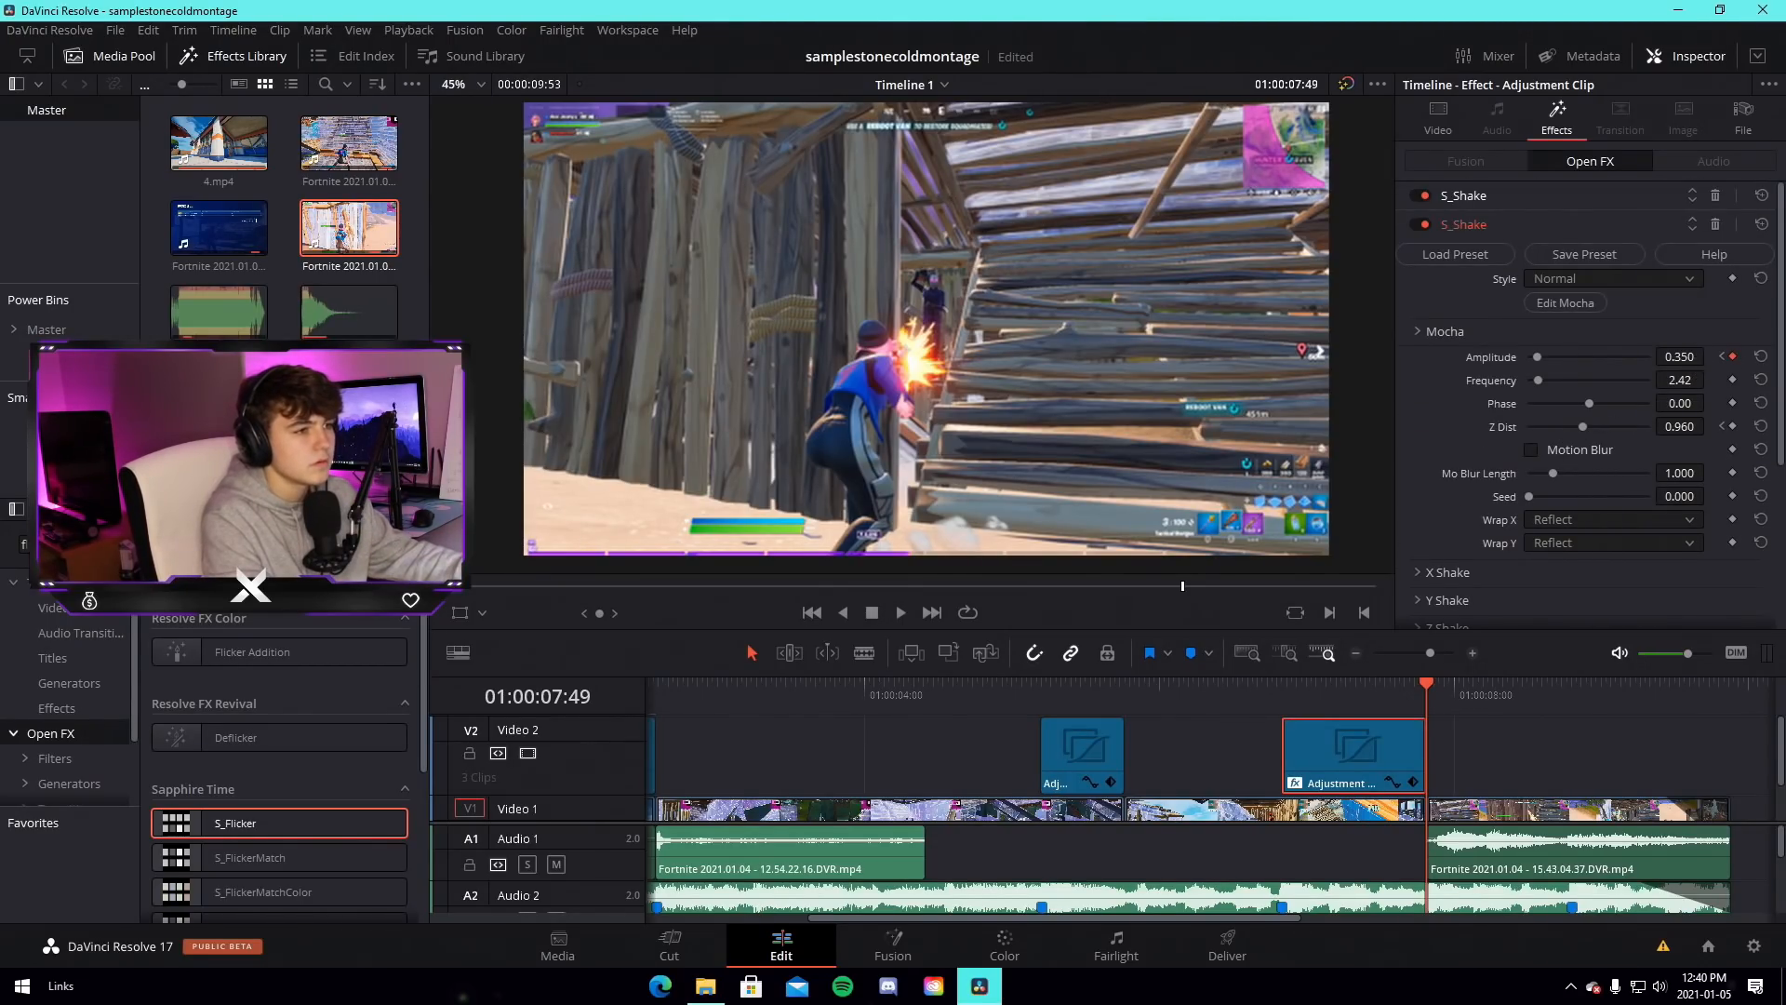
type(".05")
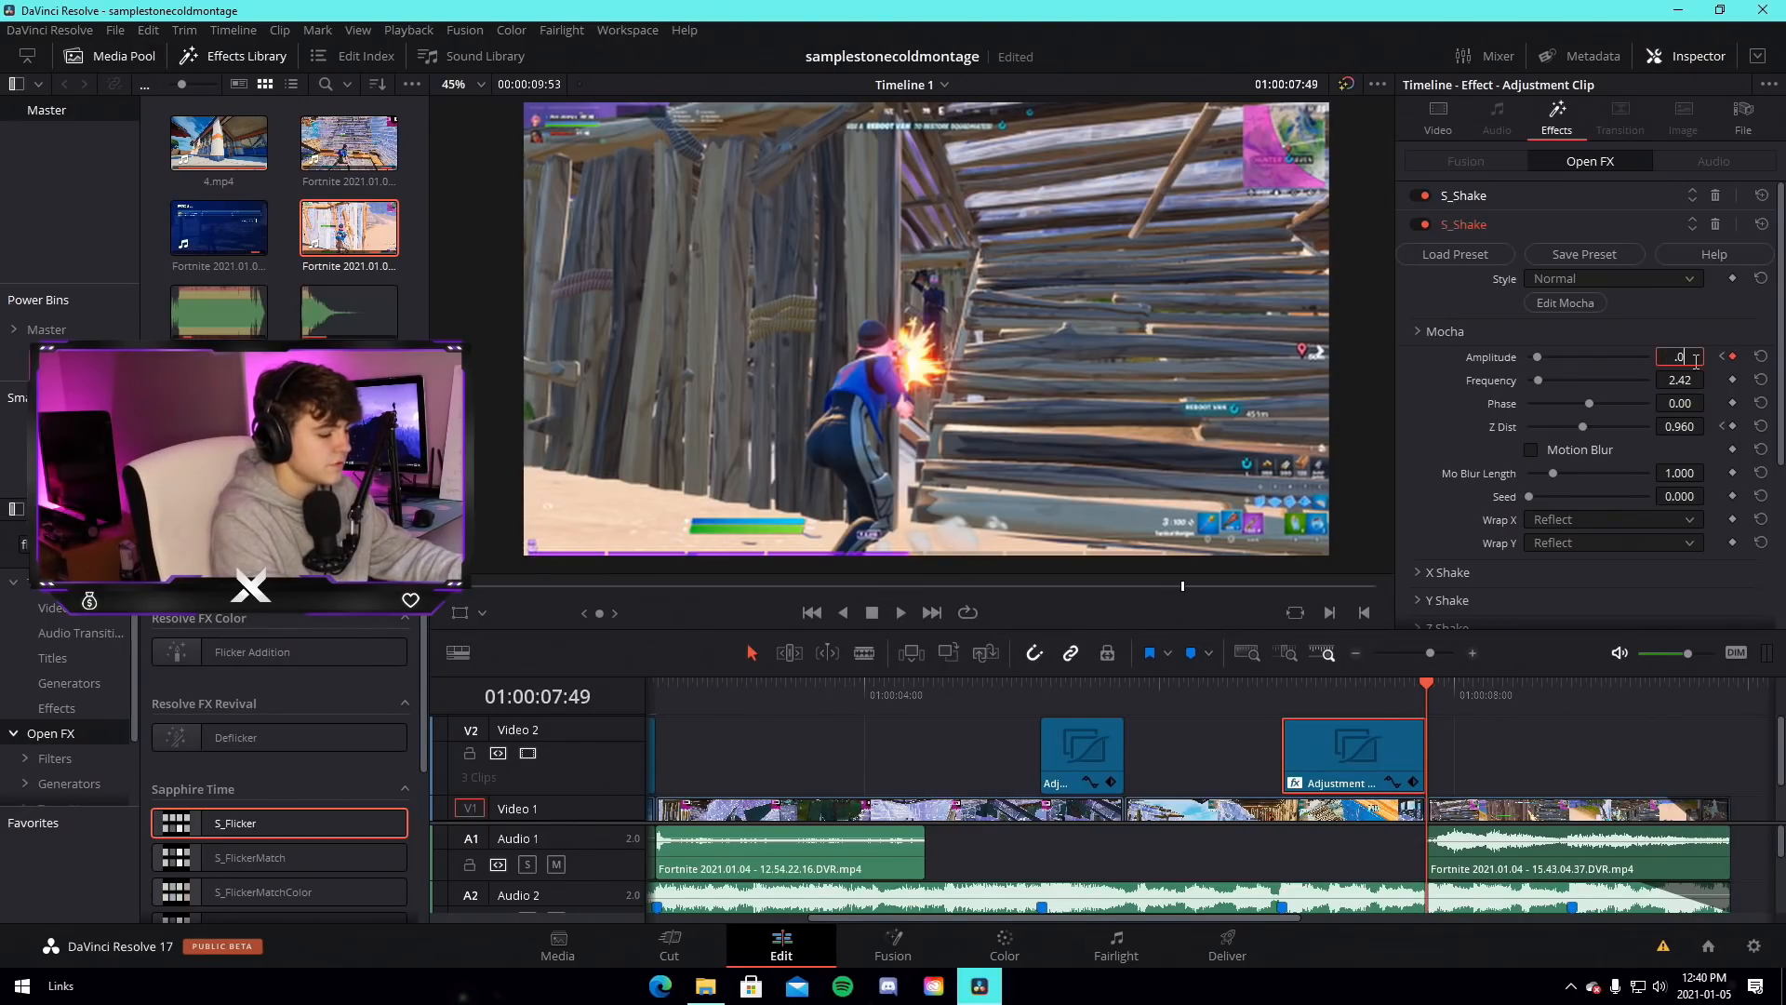
key("Return")
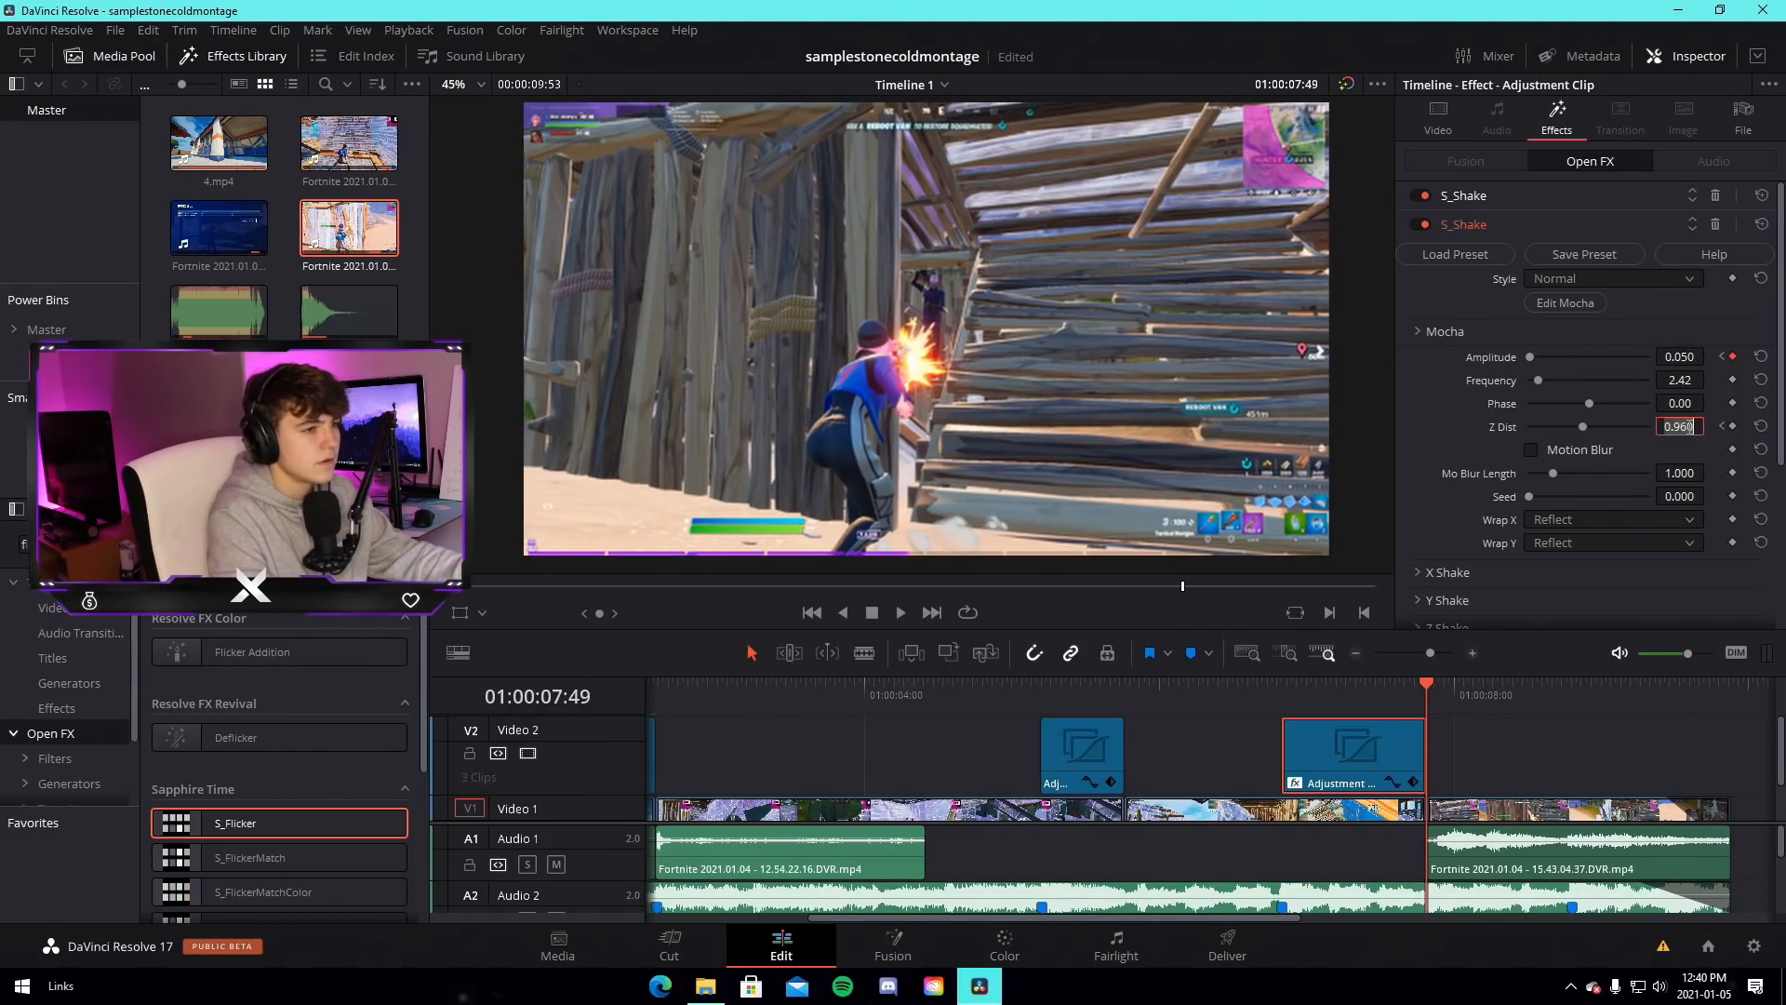
key("Return")
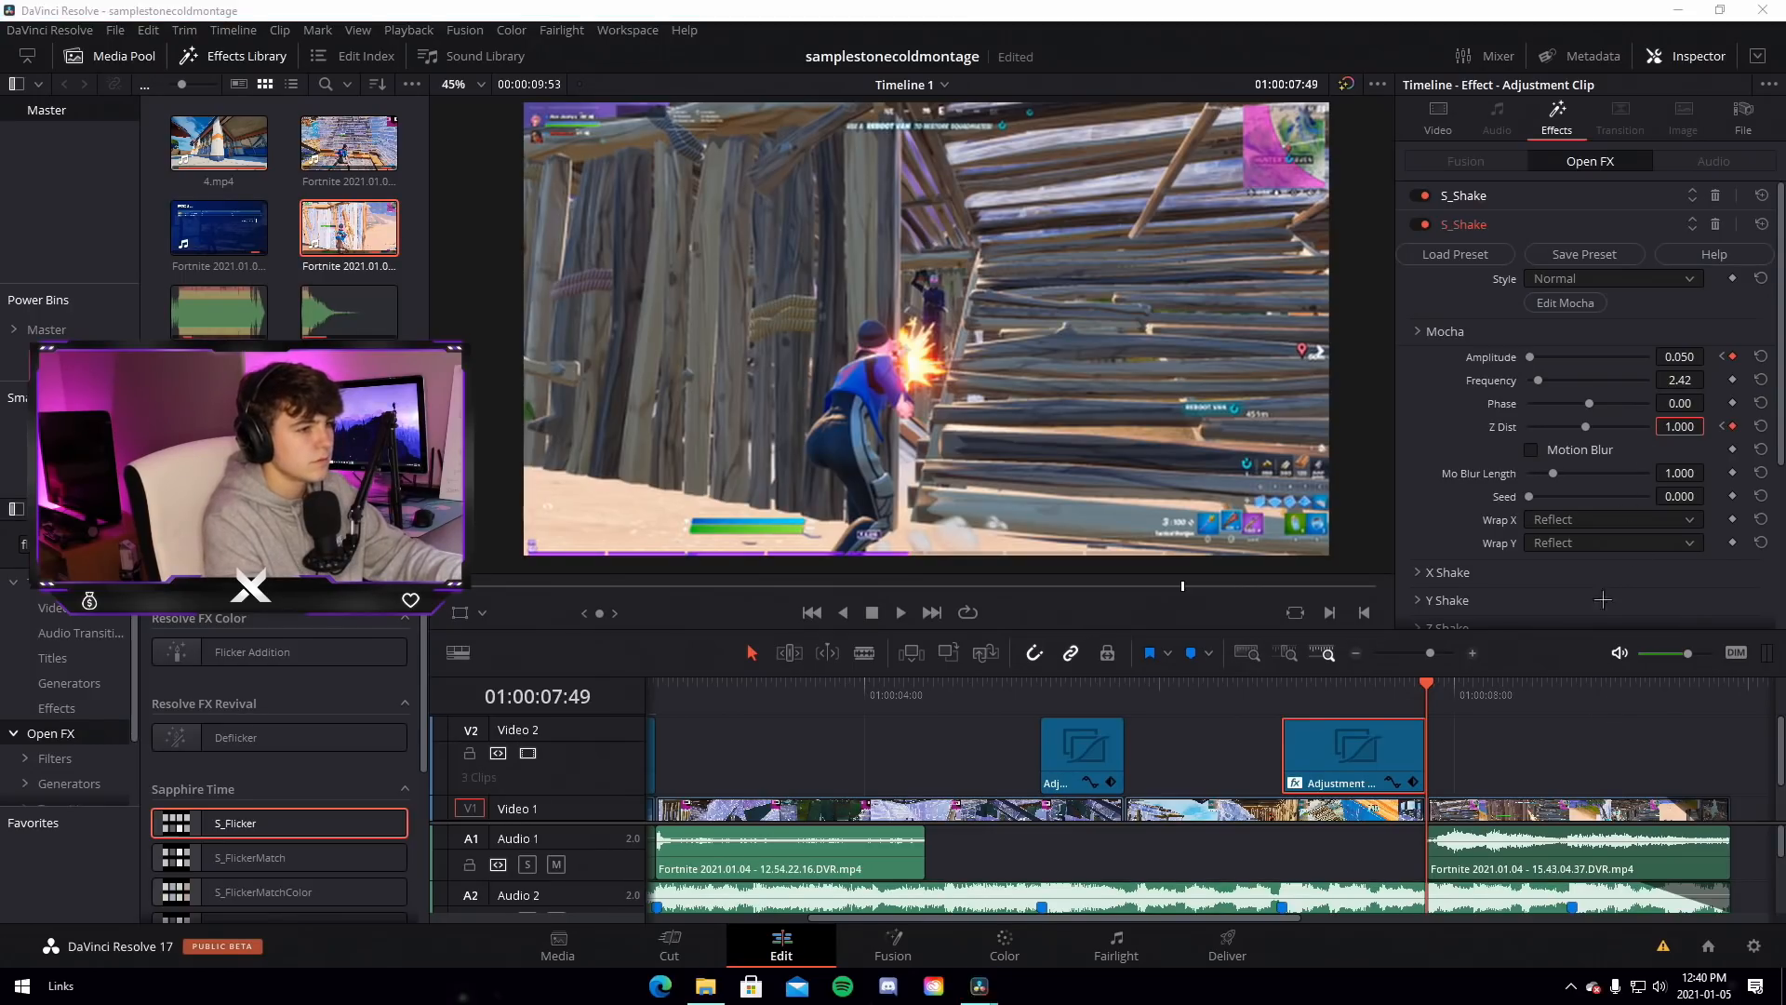
Keyframe the S_Flicker's Amplitude to 1 at 01:00:07:49, the end of the adjustment clip
scroll(1493, 560, "down", 3)
left_click(1465, 614)
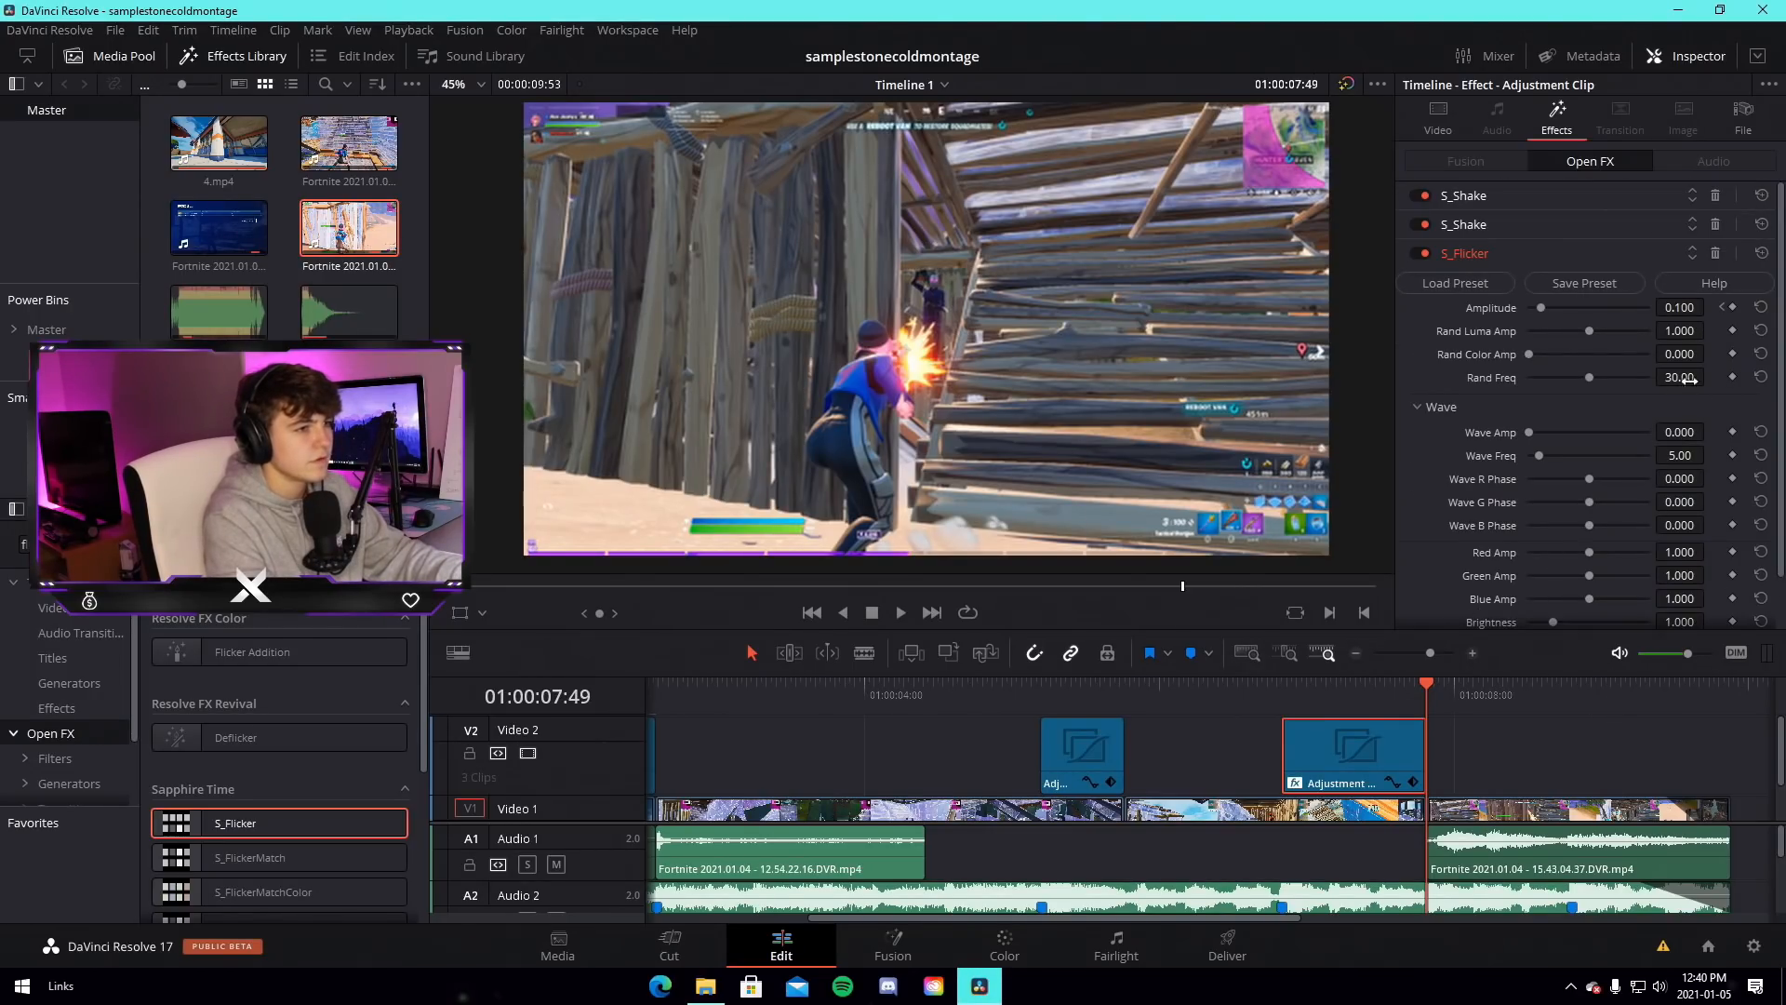
left_click_drag(1726, 307, 1724, 314)
left_click(1688, 306)
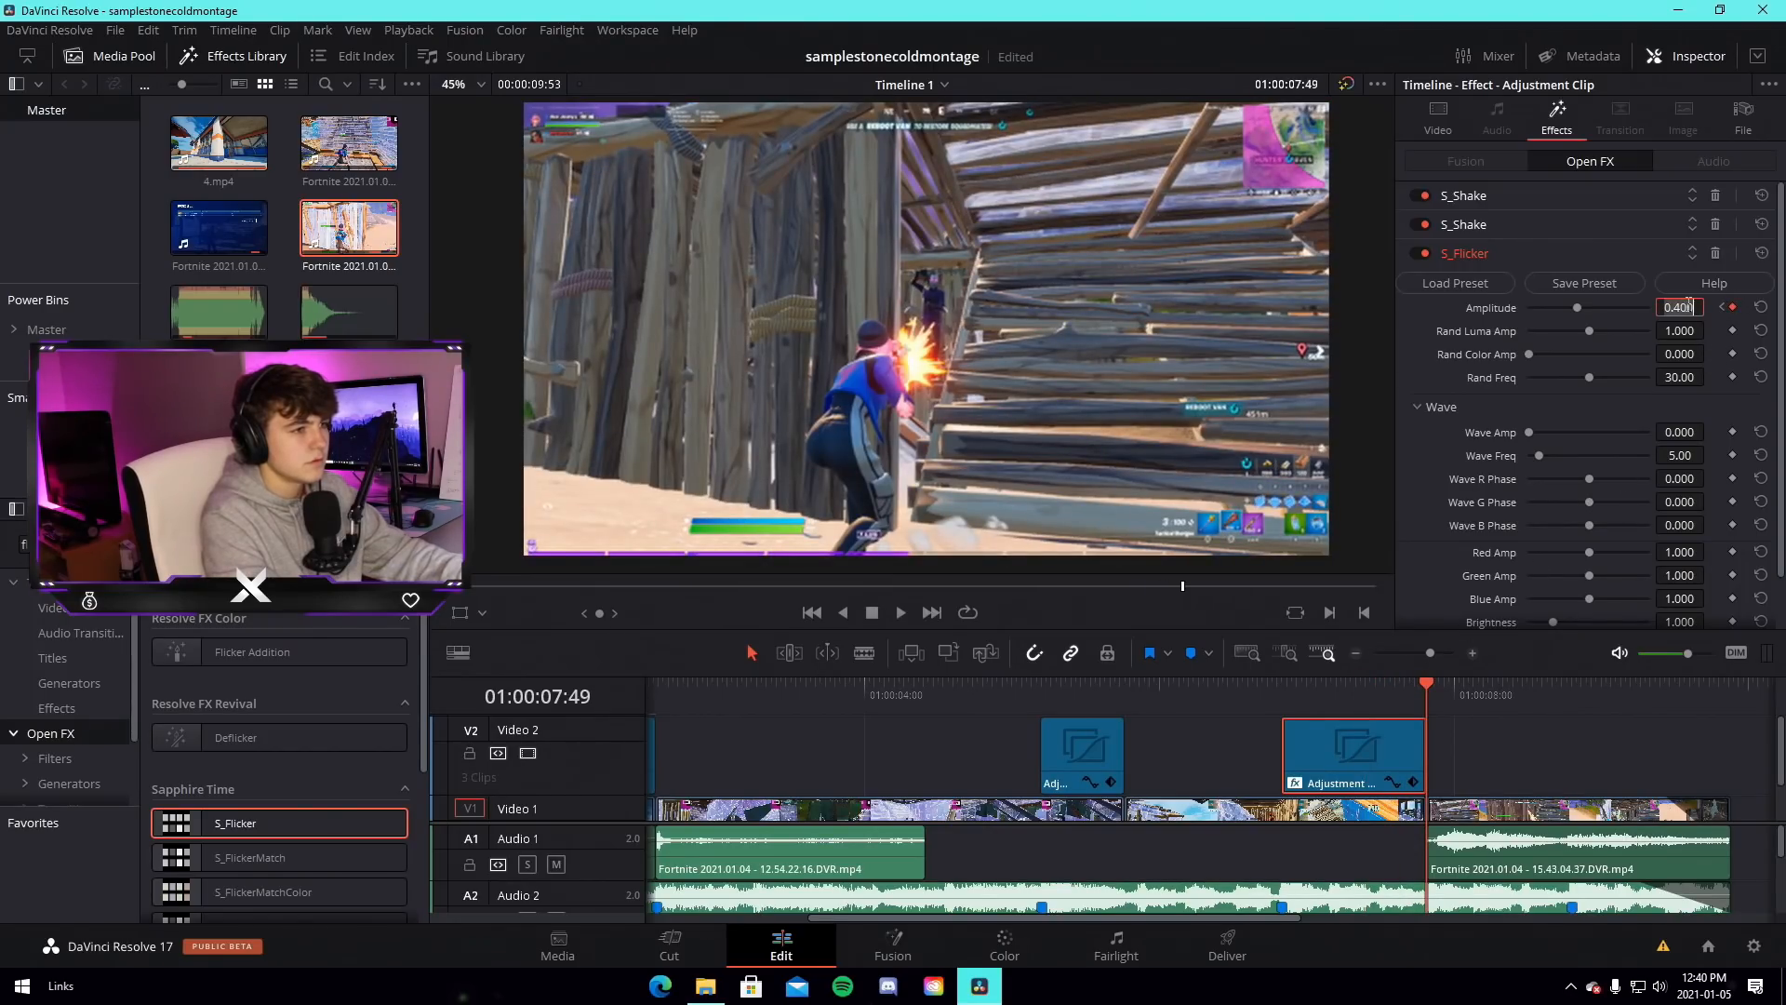
type("0")
Replay the section from before Marker 4 through the extended adjustment clip several times to check the shake and flicker
left_click(1273, 724)
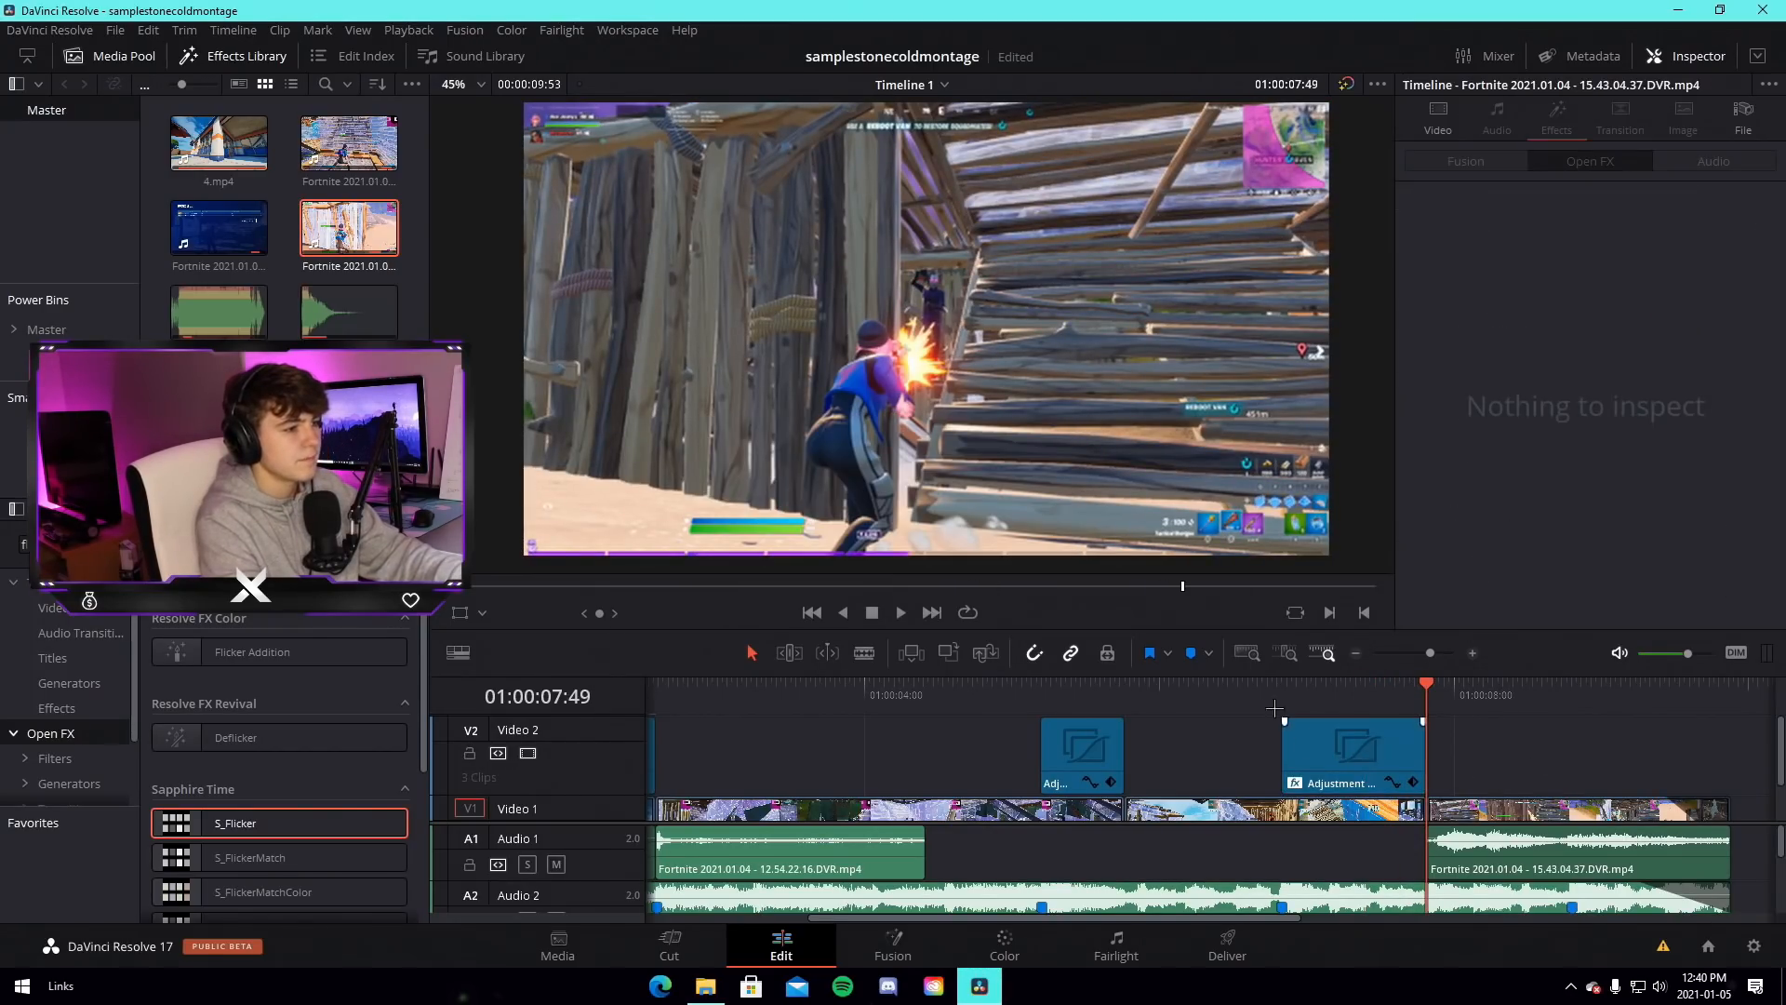
left_click_drag(1265, 694, 1194, 694)
key("space")
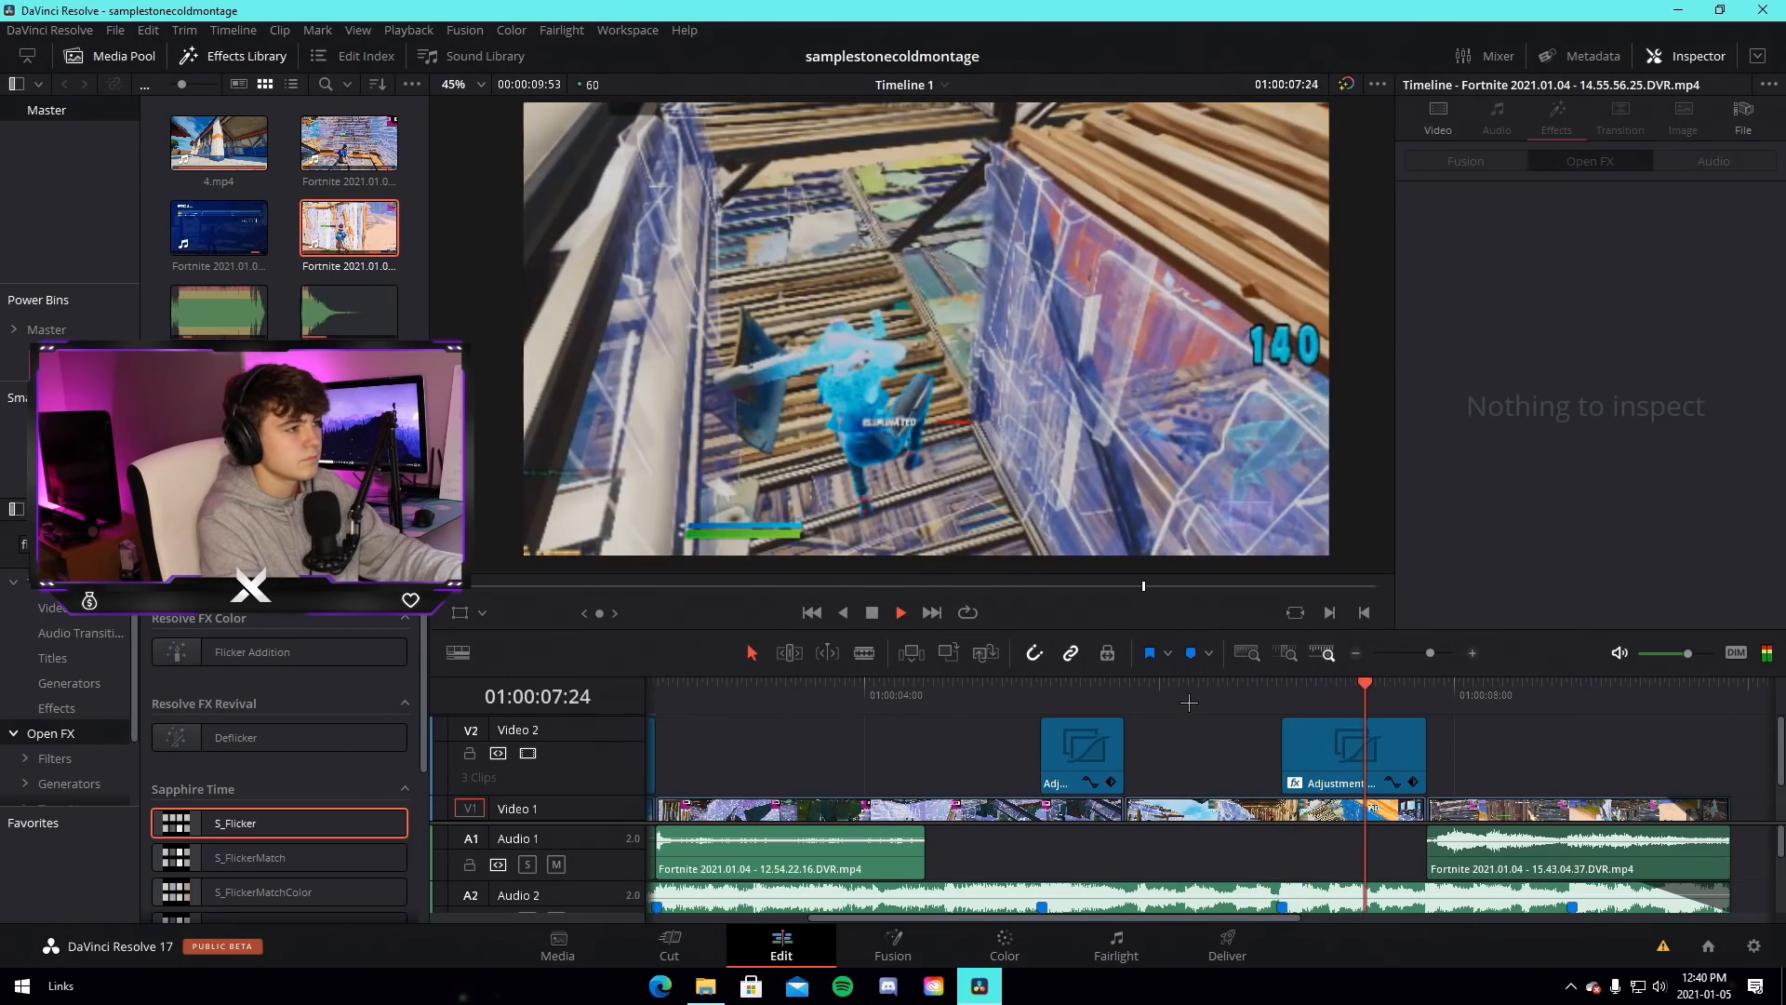
left_click(1178, 684)
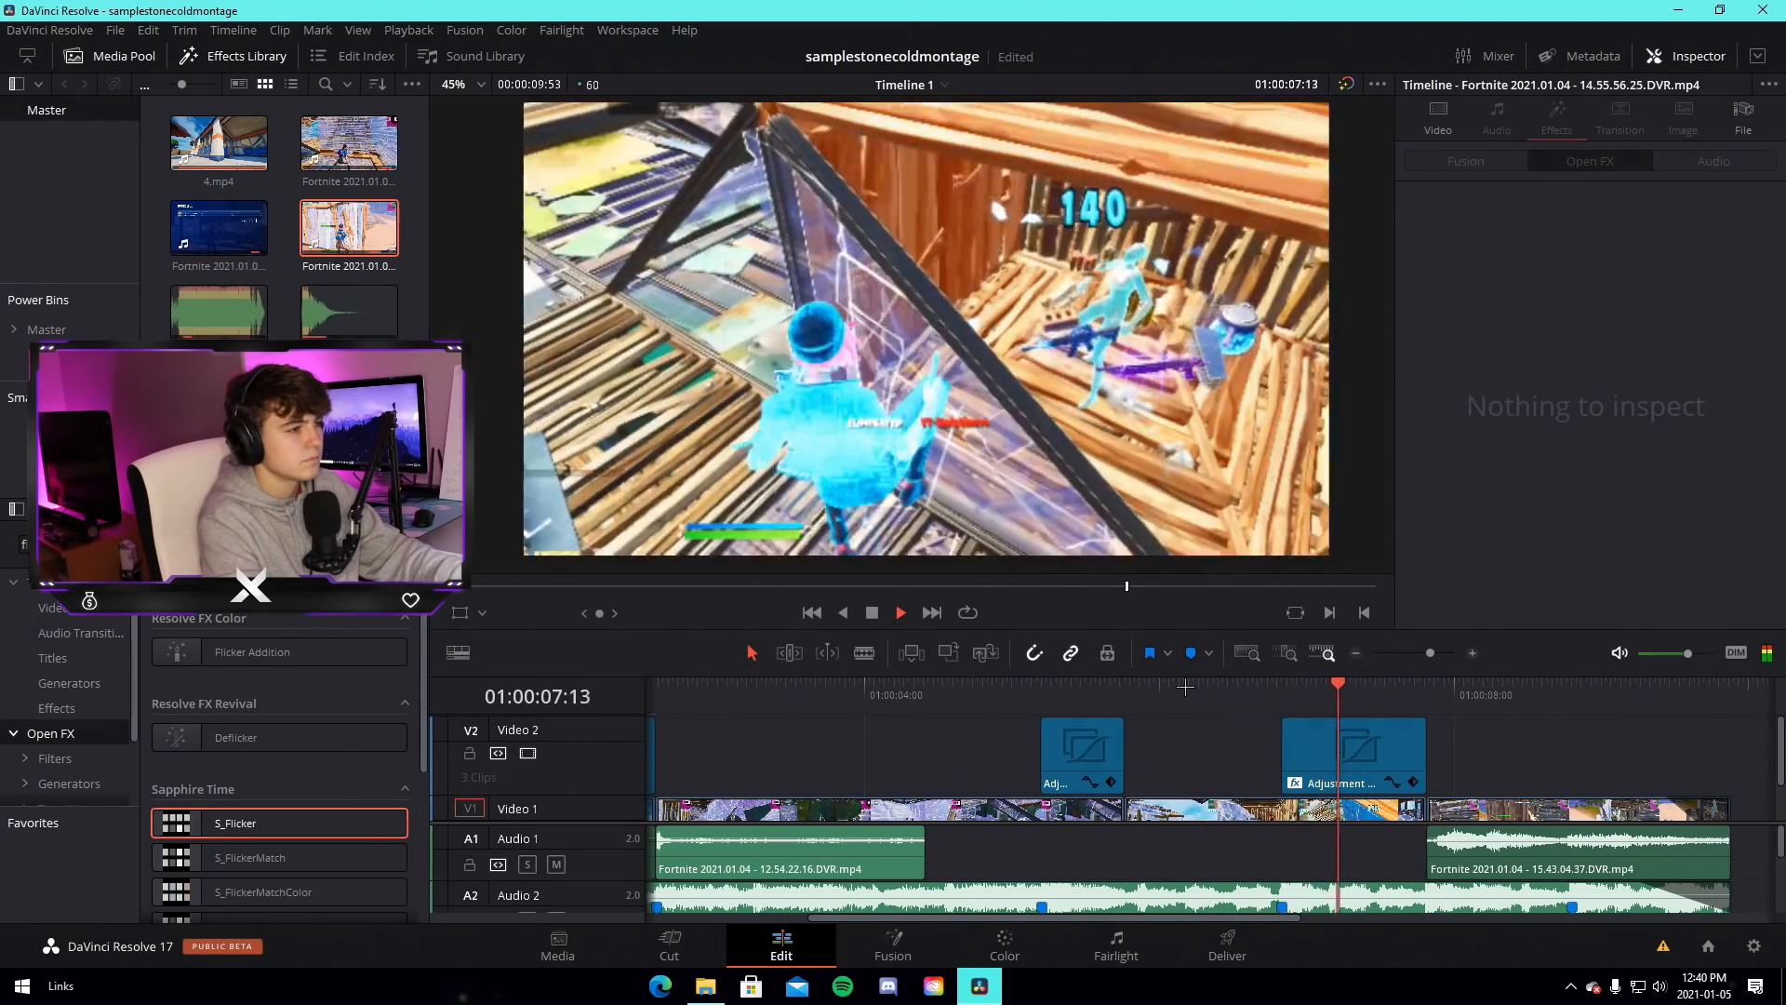
key("space")
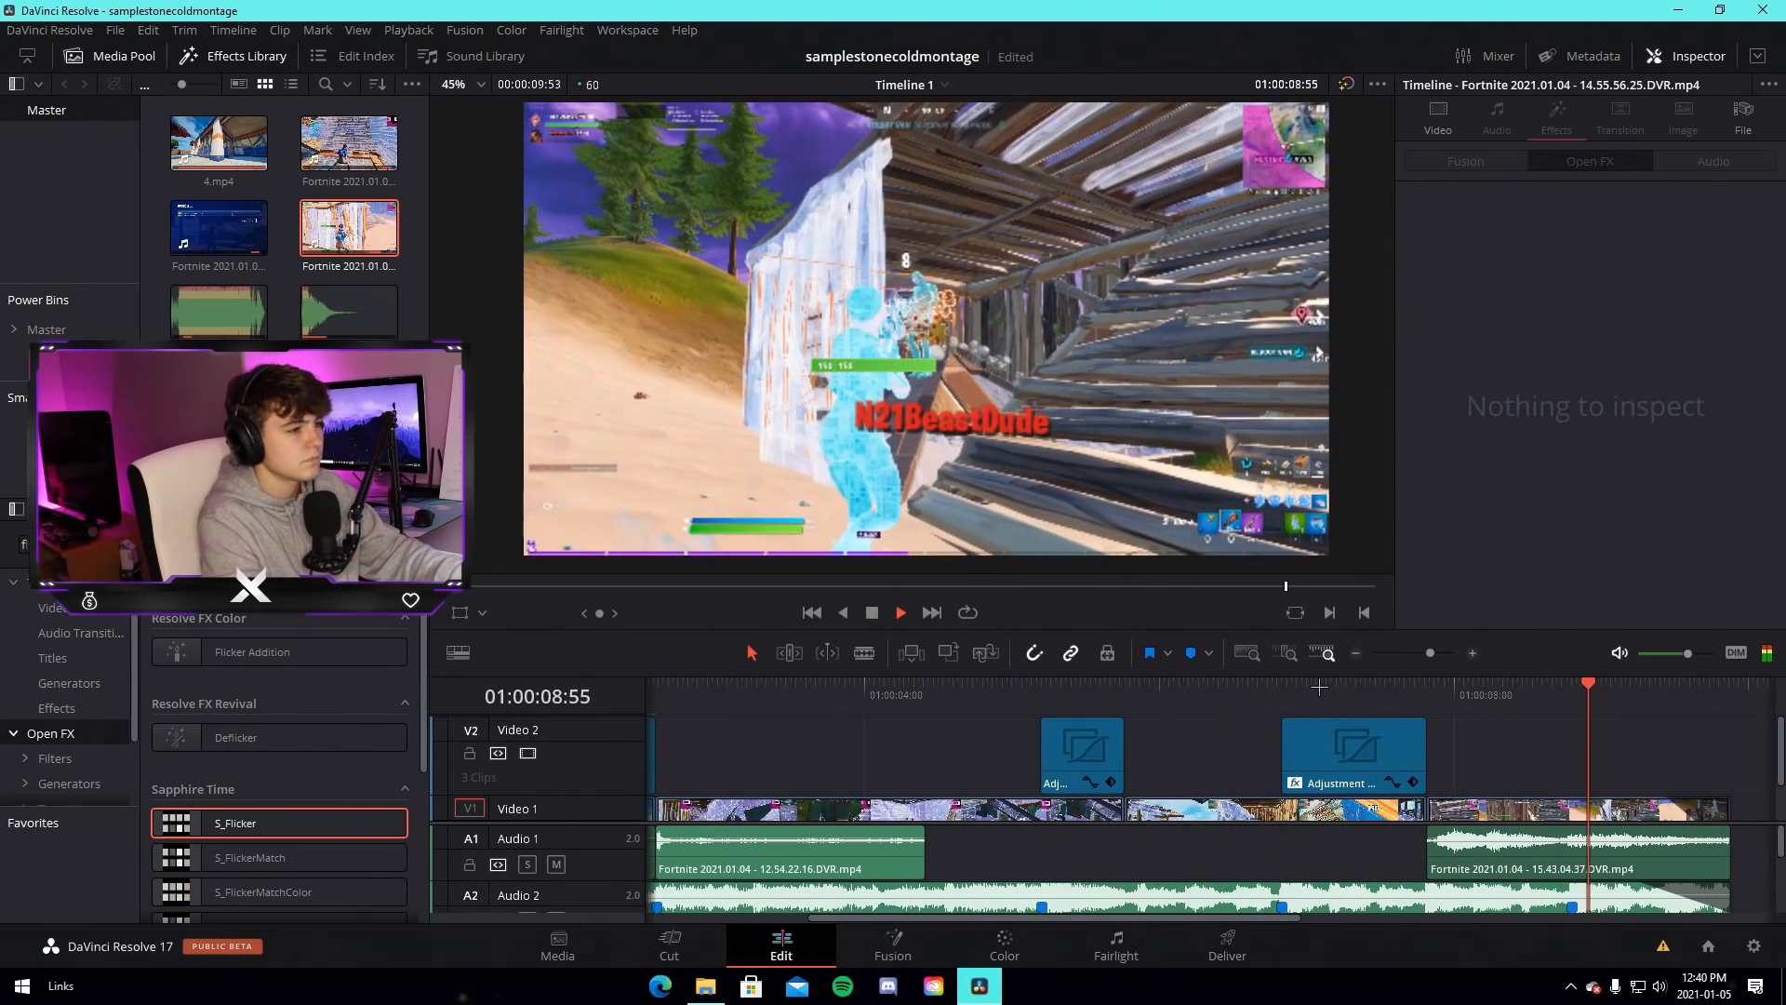
left_click(1276, 690)
key("space")
left_click(1275, 691)
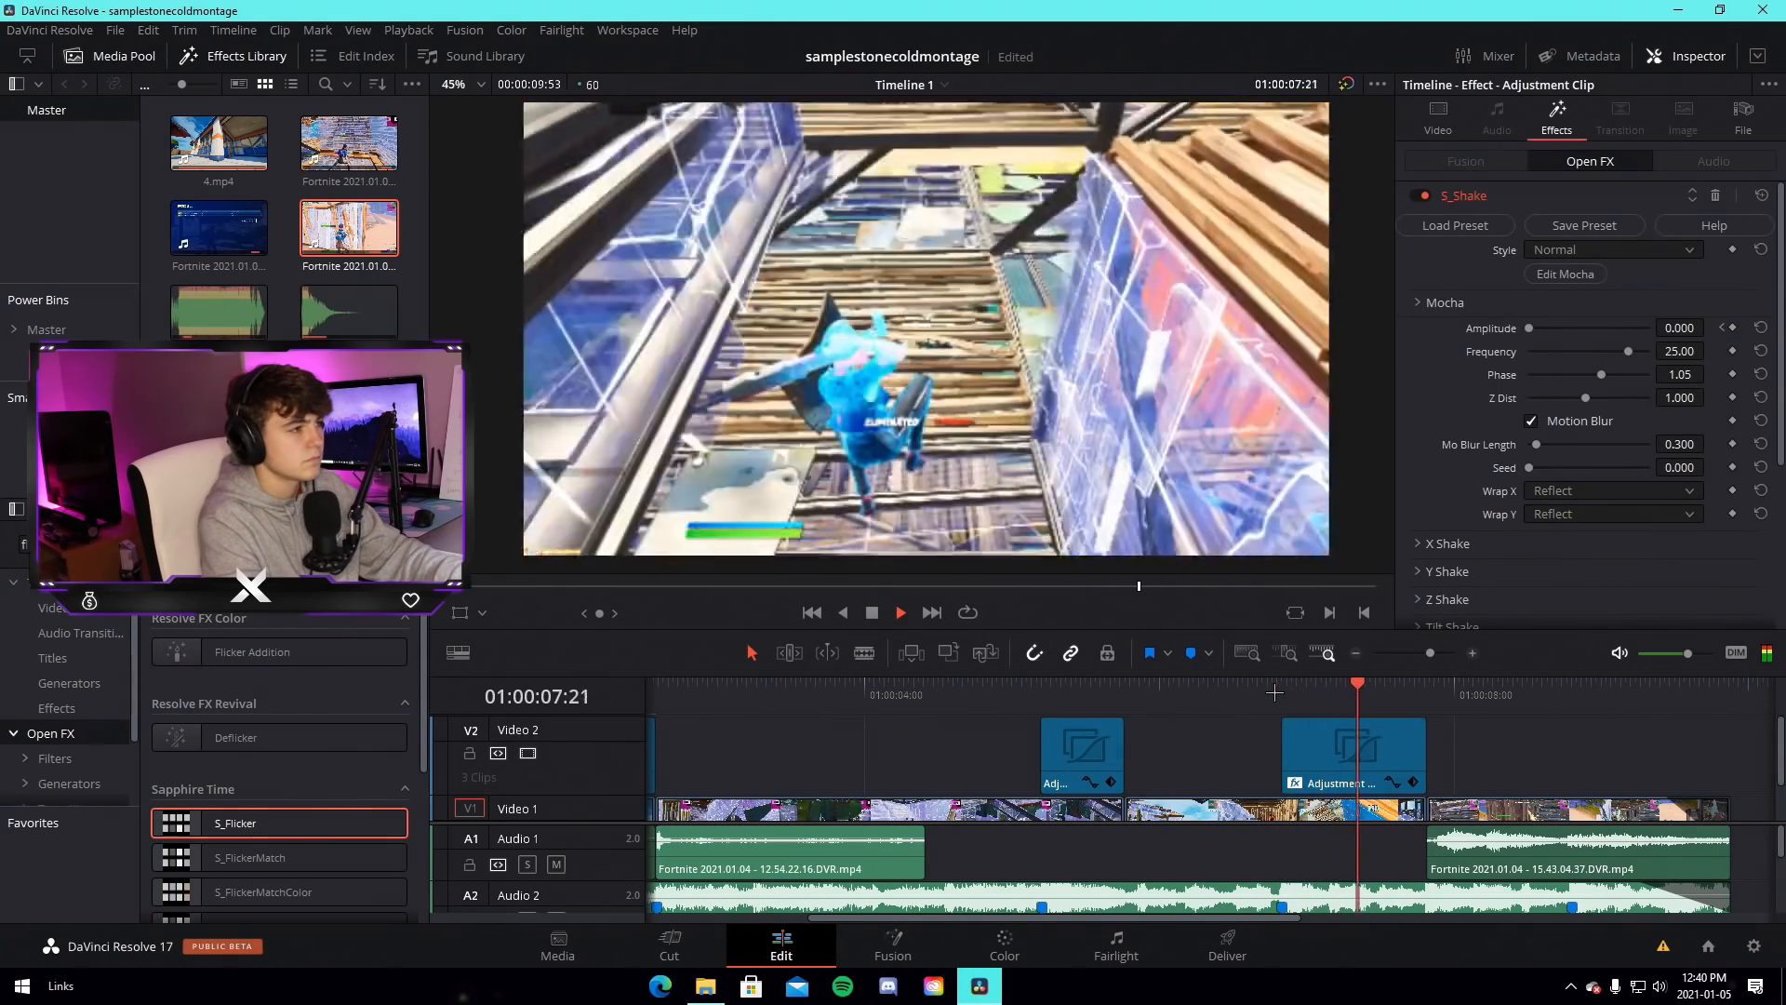
left_click(1308, 688)
key("space")
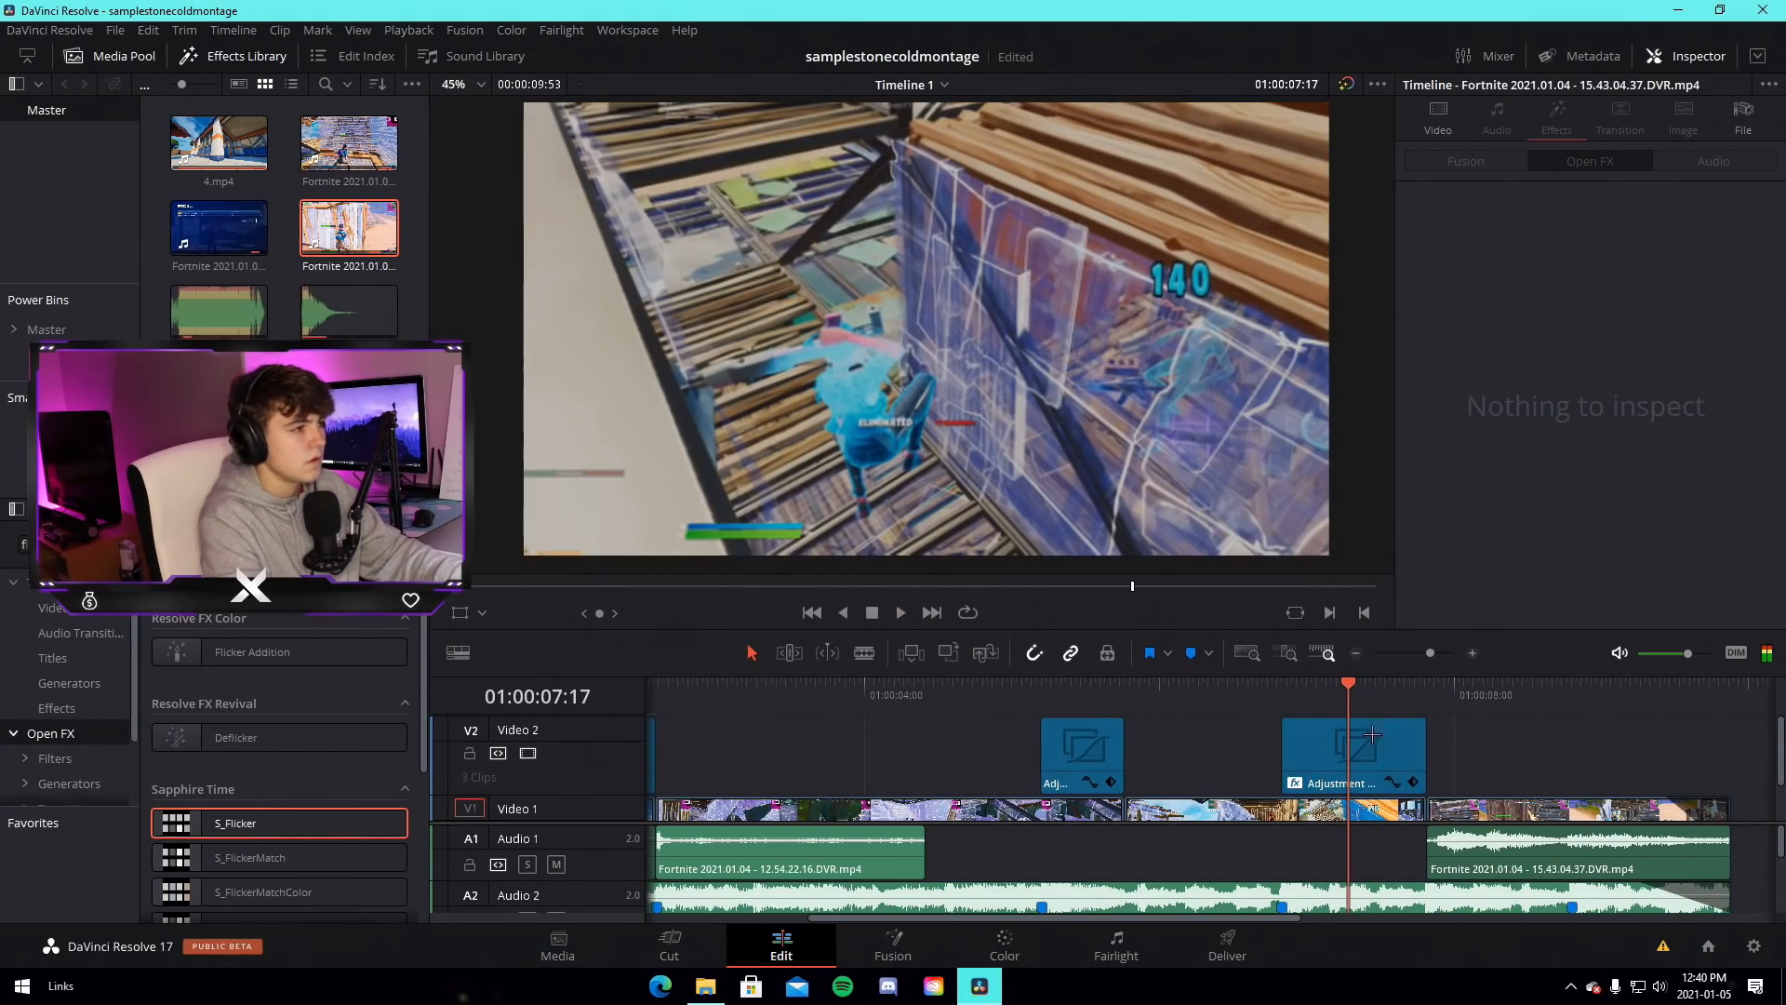
Lower the Marker 4 clip's S_Flicker to Rand Luma Amp 0.744 and Rand Freq 18.60 and play the result
left_click(1307, 744)
scroll(1489, 521, "down", 5)
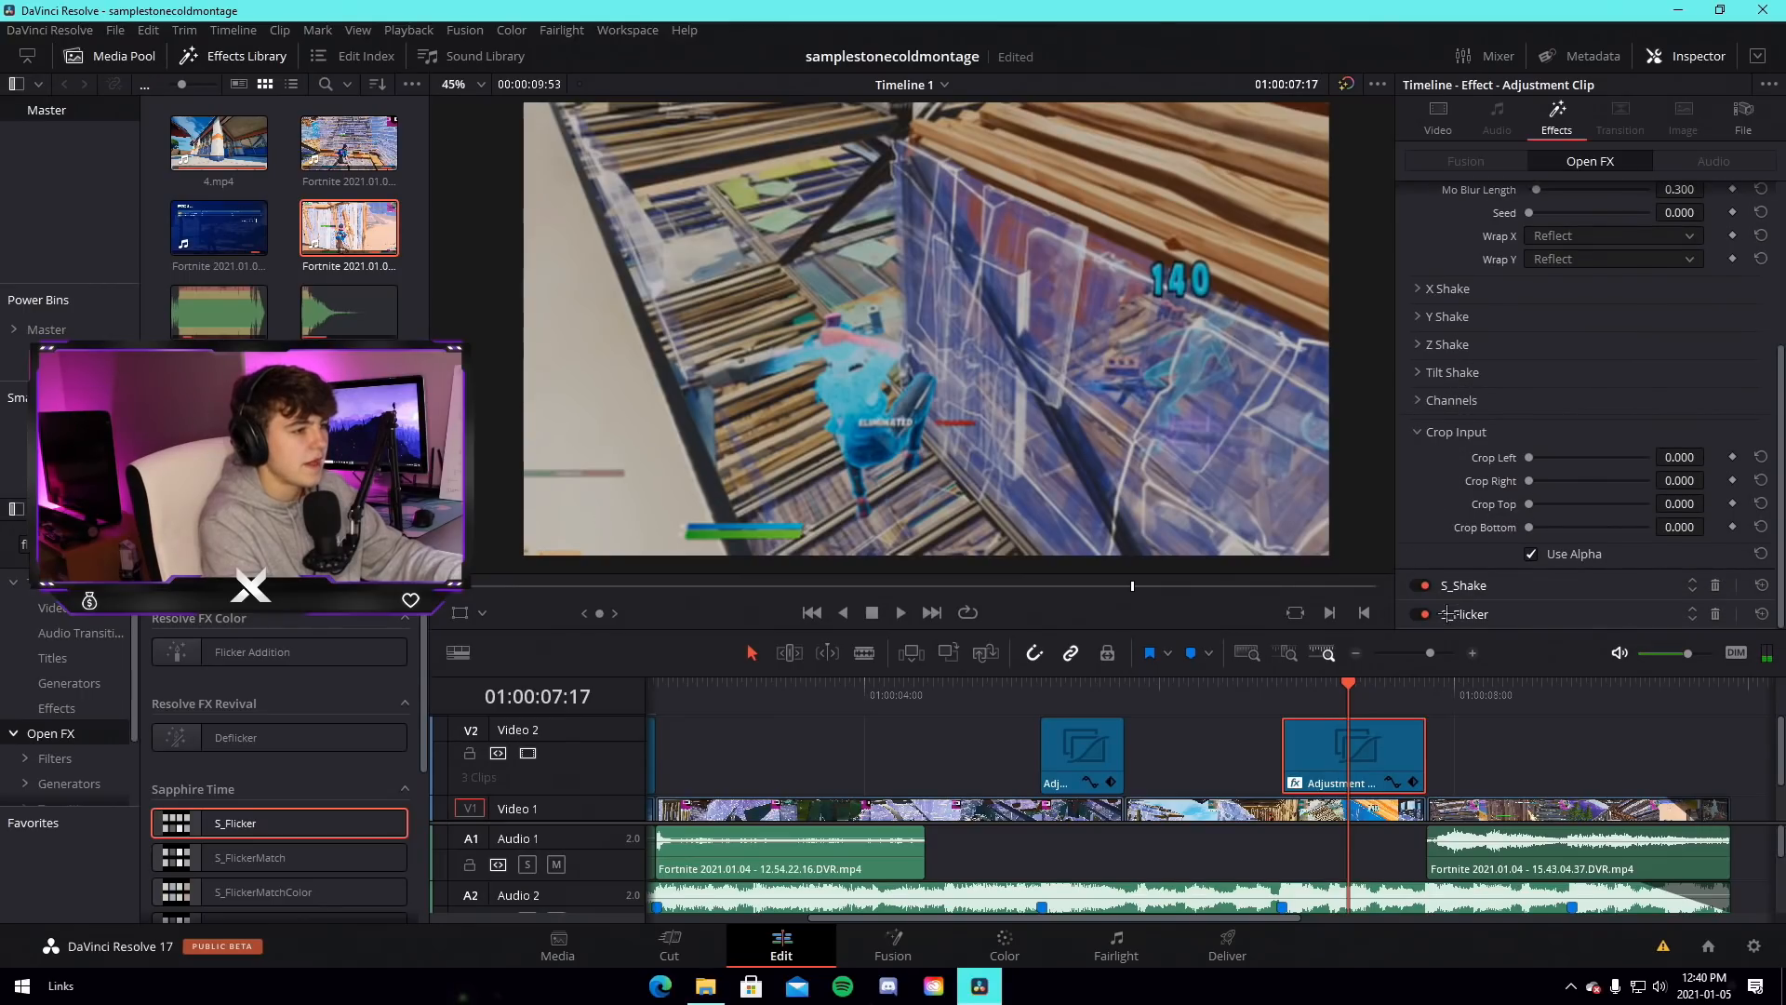
left_click(1445, 616)
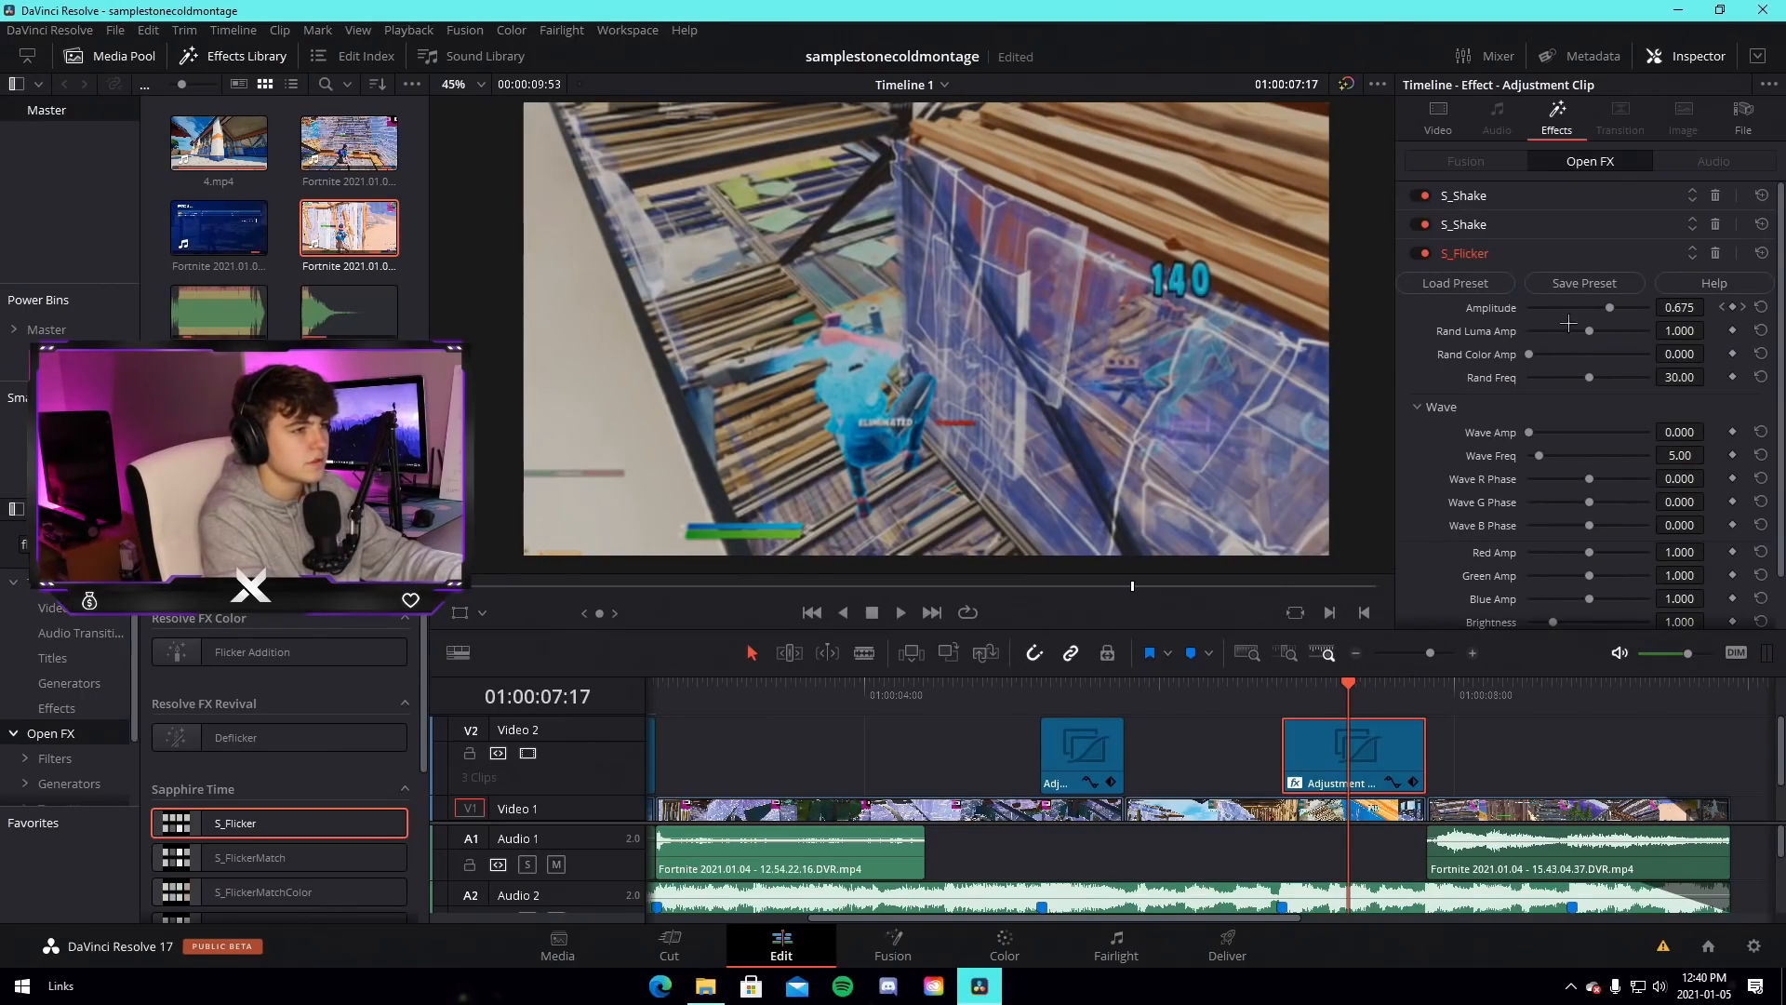
left_click(1723, 307)
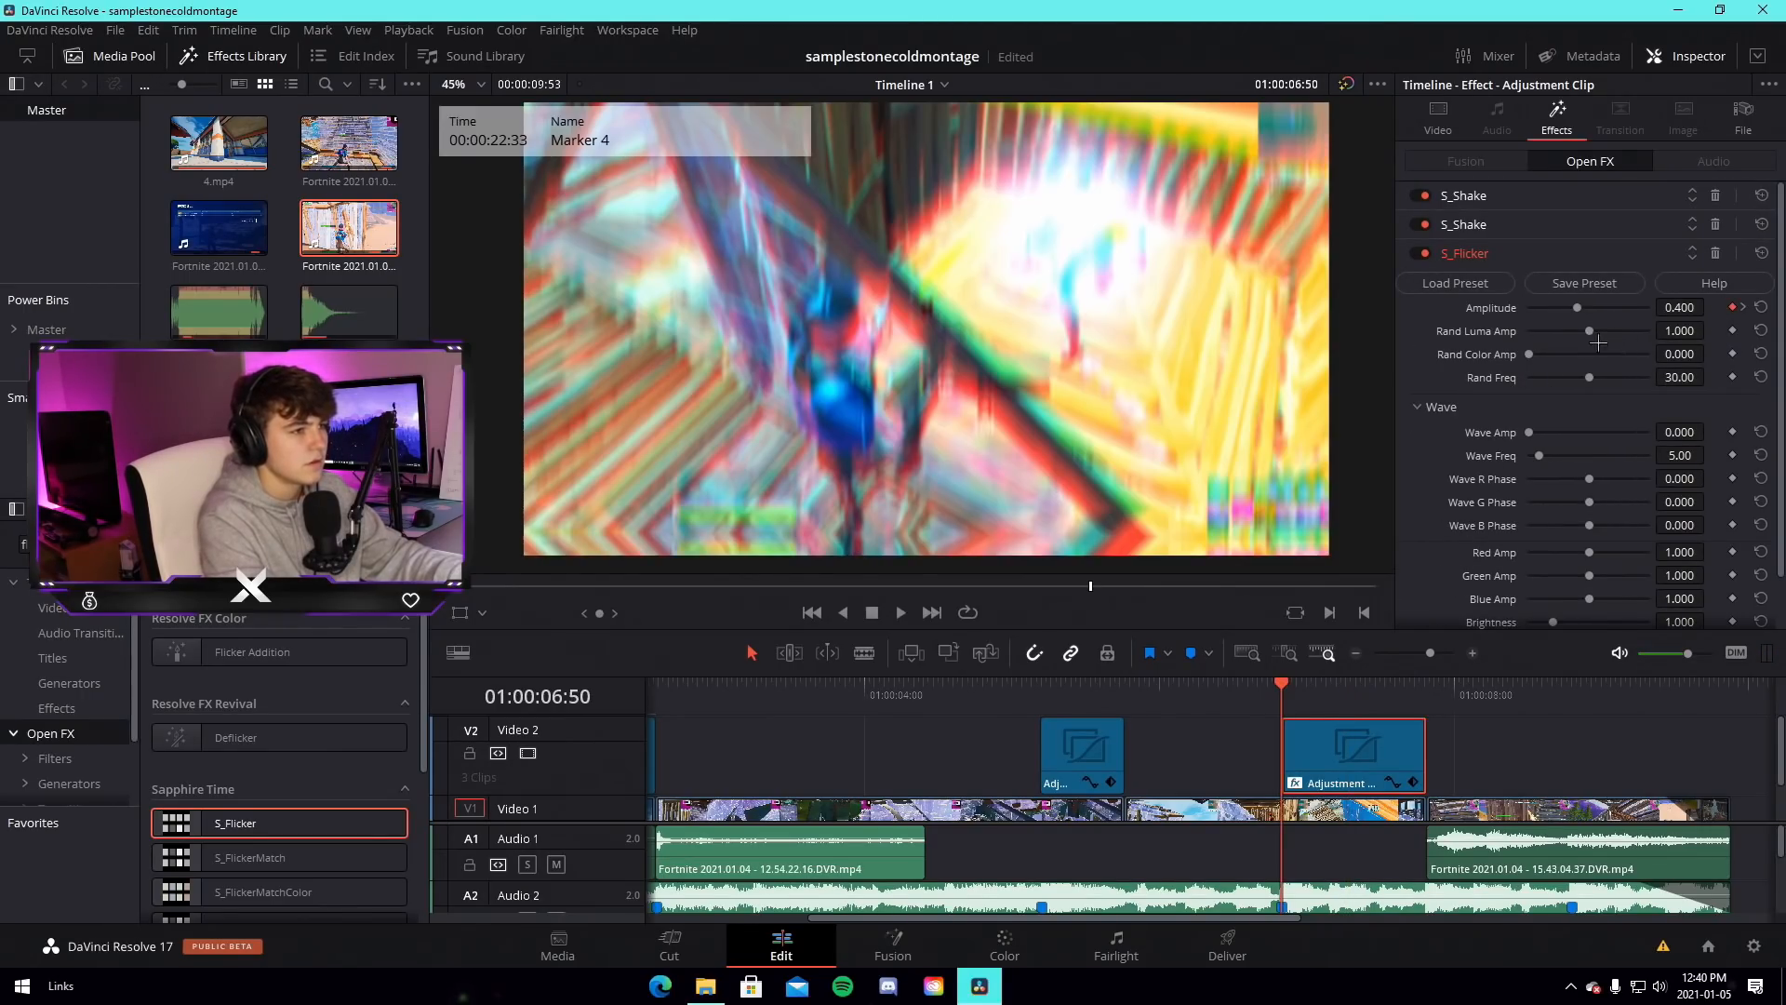
scroll(1576, 381, "down", 1)
left_click_drag(1575, 333, 1567, 320)
left_click(1255, 685)
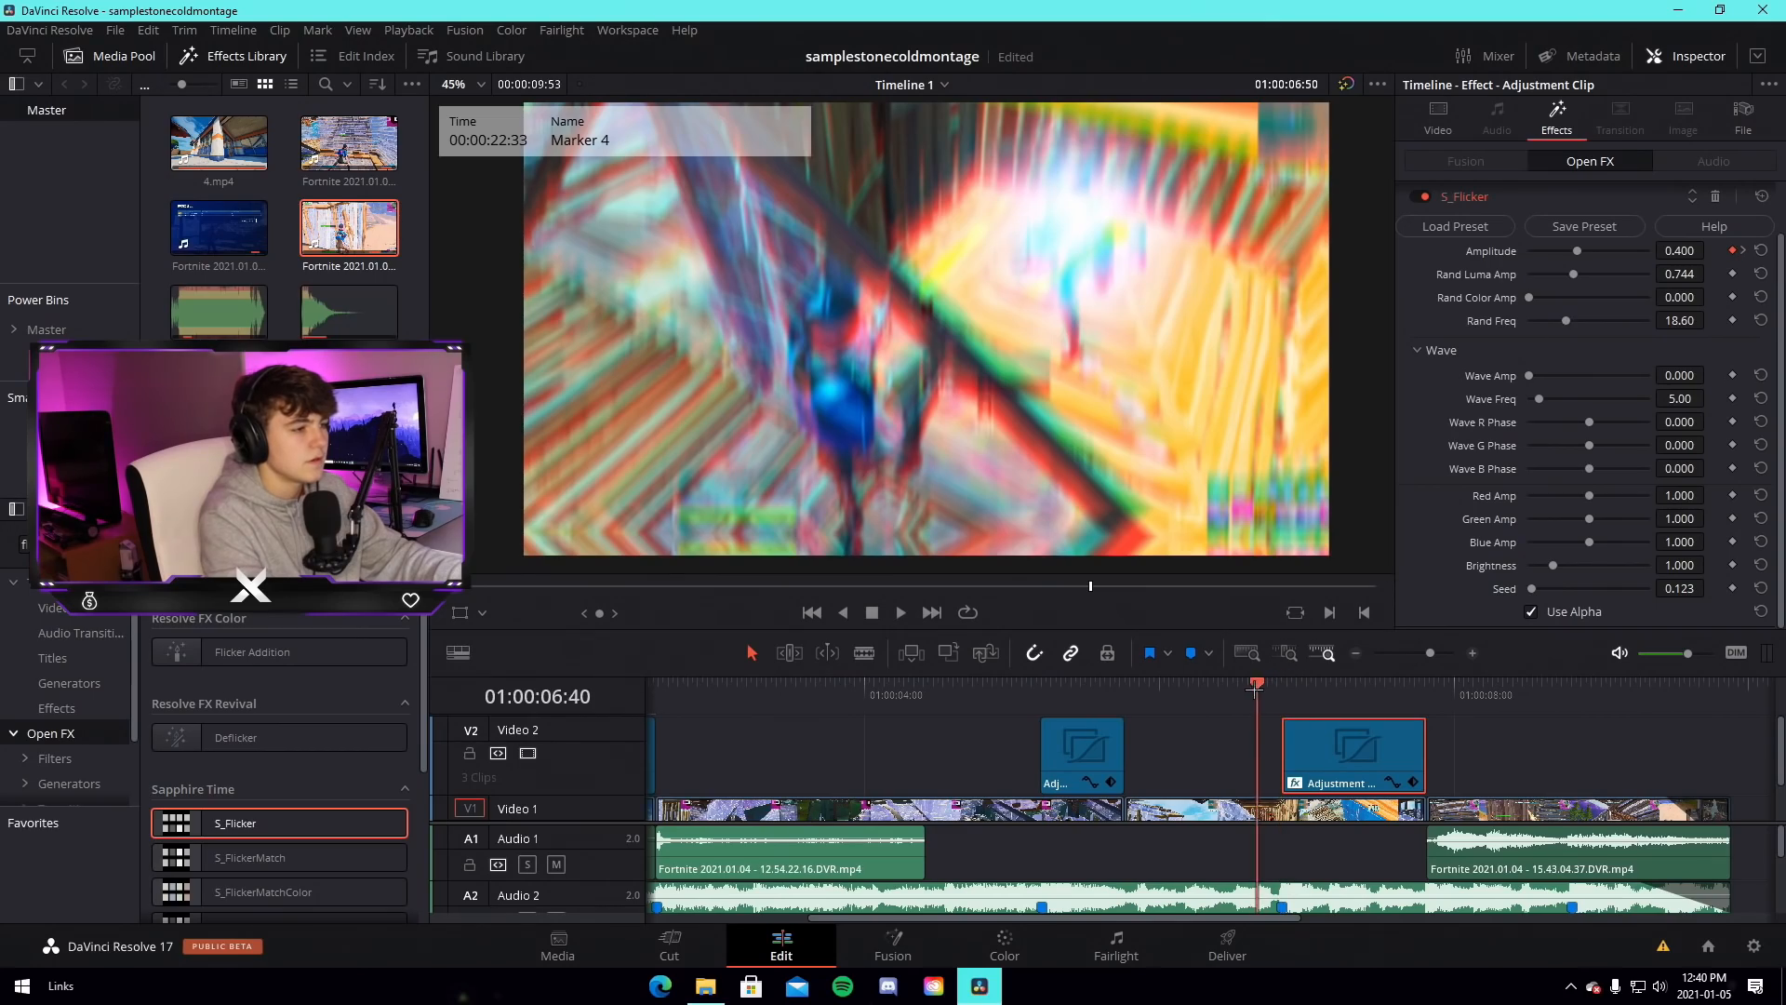
key("space")
key("space")
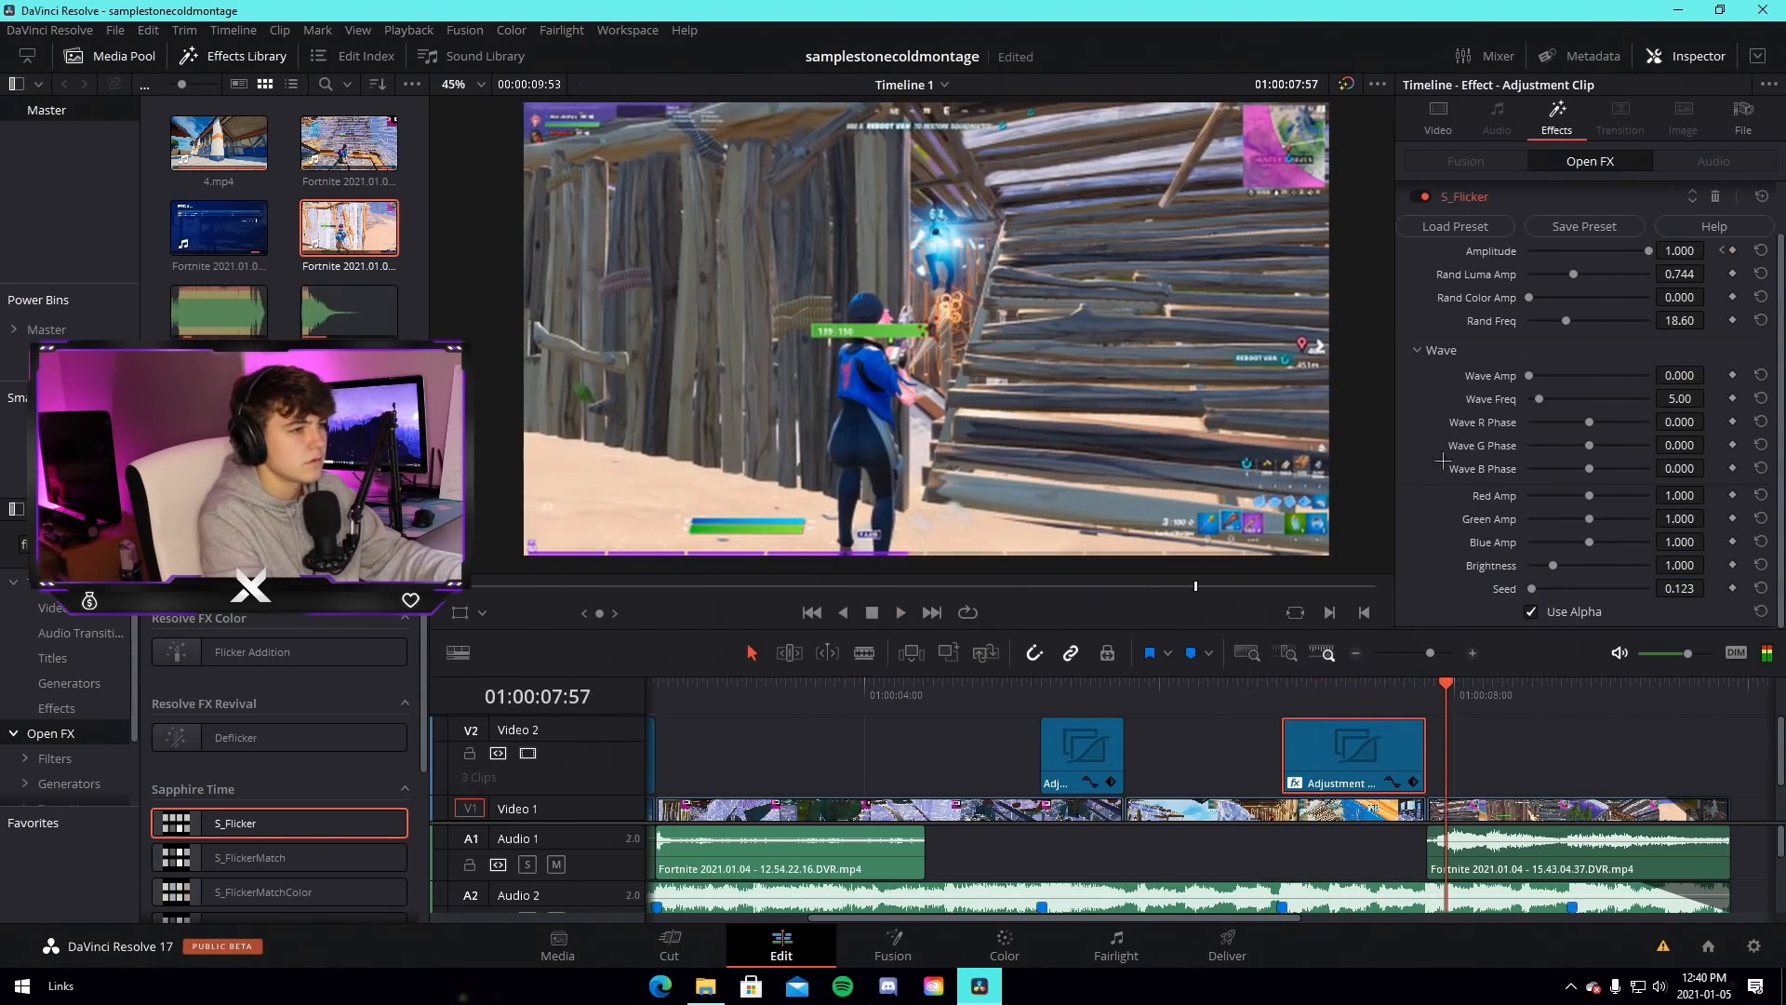
Reduce the S_Flicker's Rand Freq to 10.23, replay the adjustment clip from just before Marker 4 and save the project
left_click(1307, 685)
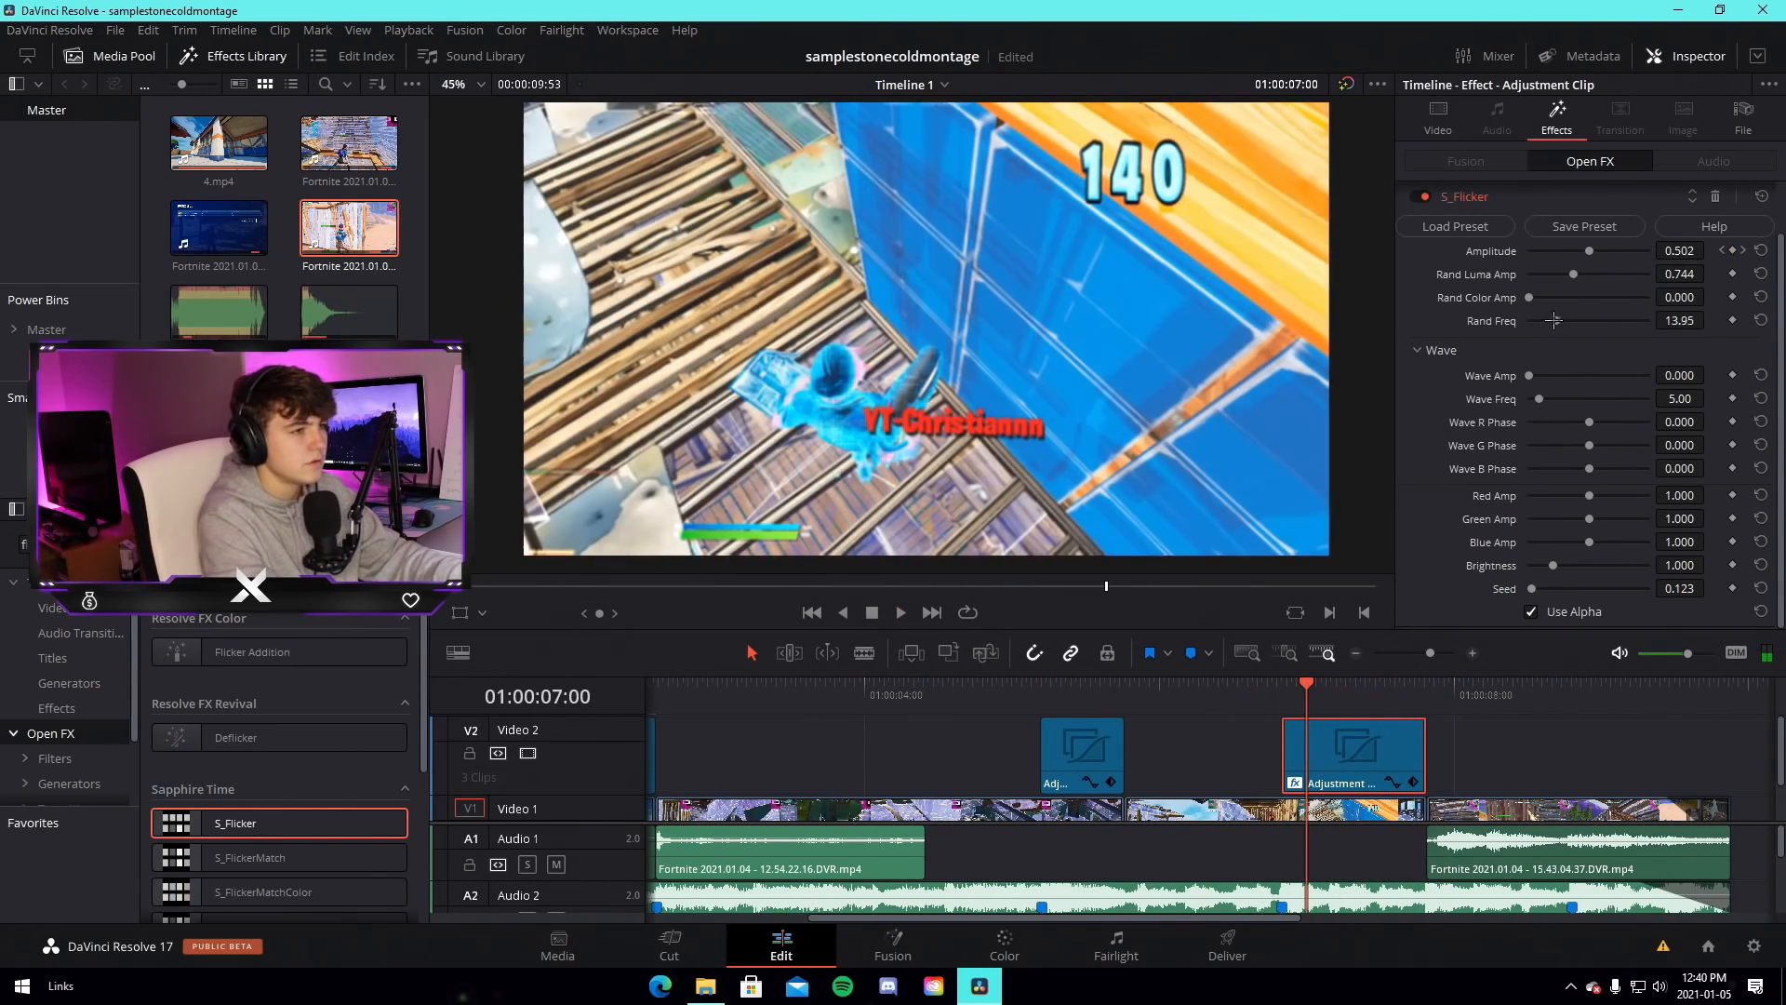
left_click(1256, 686)
key("space")
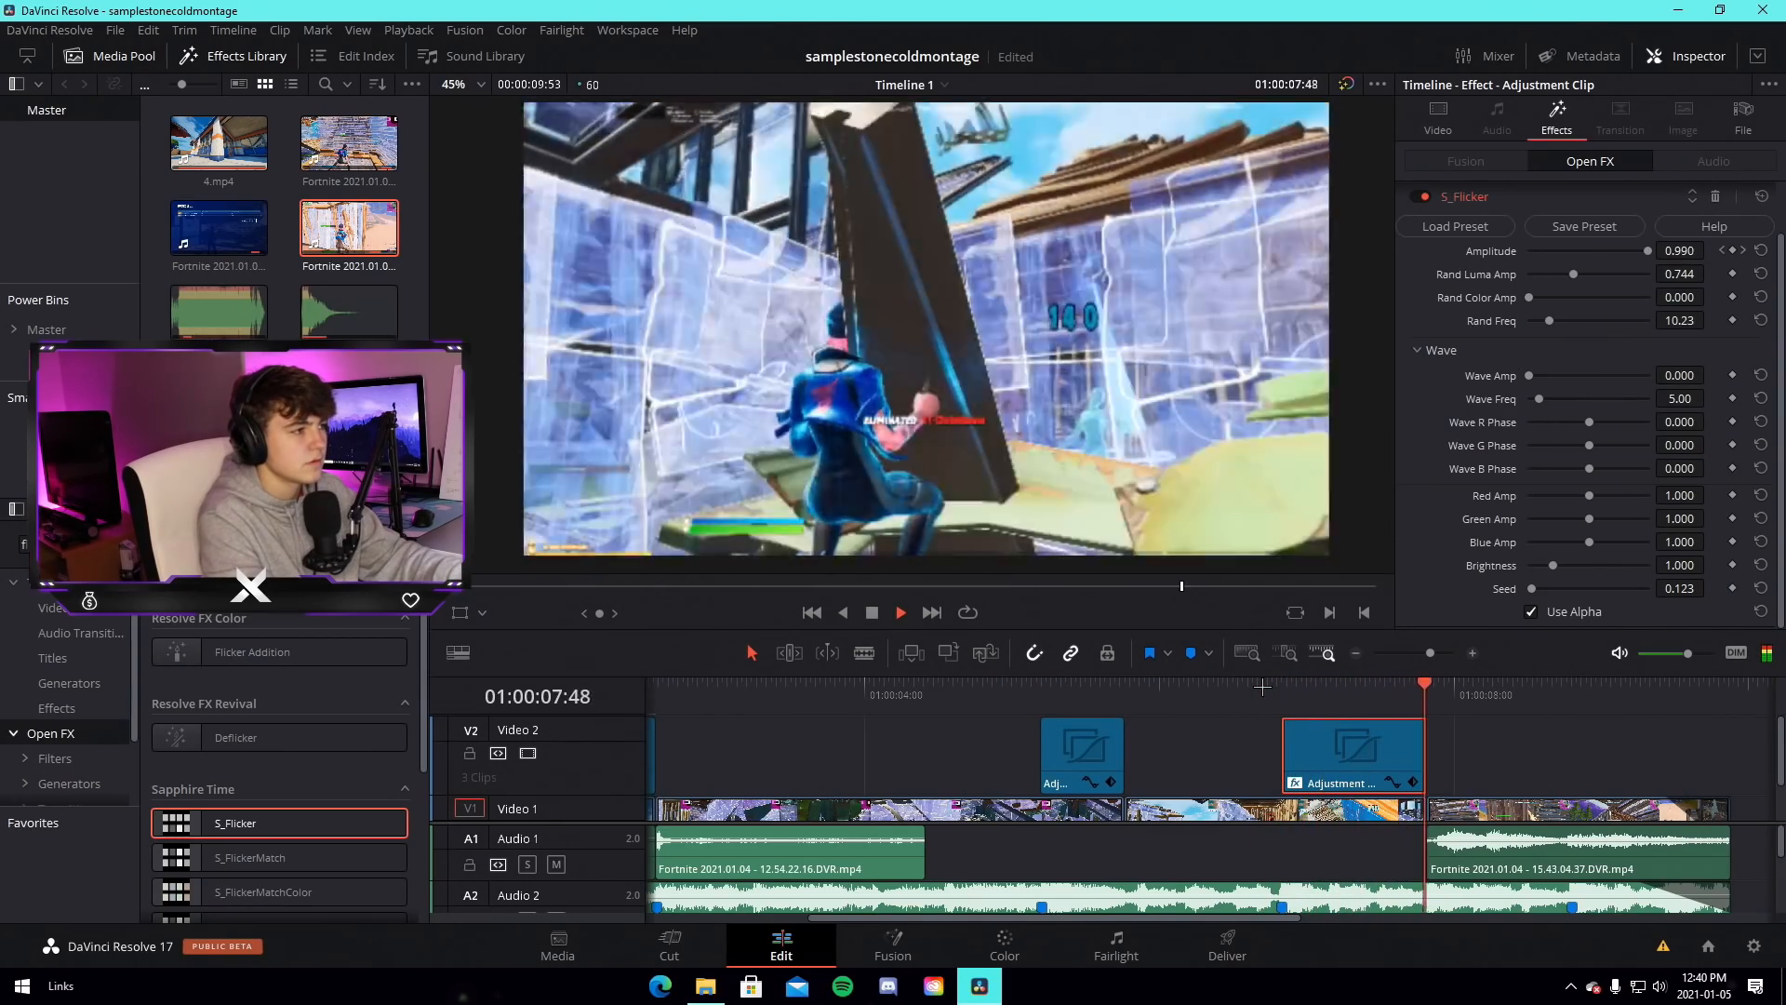
key("space")
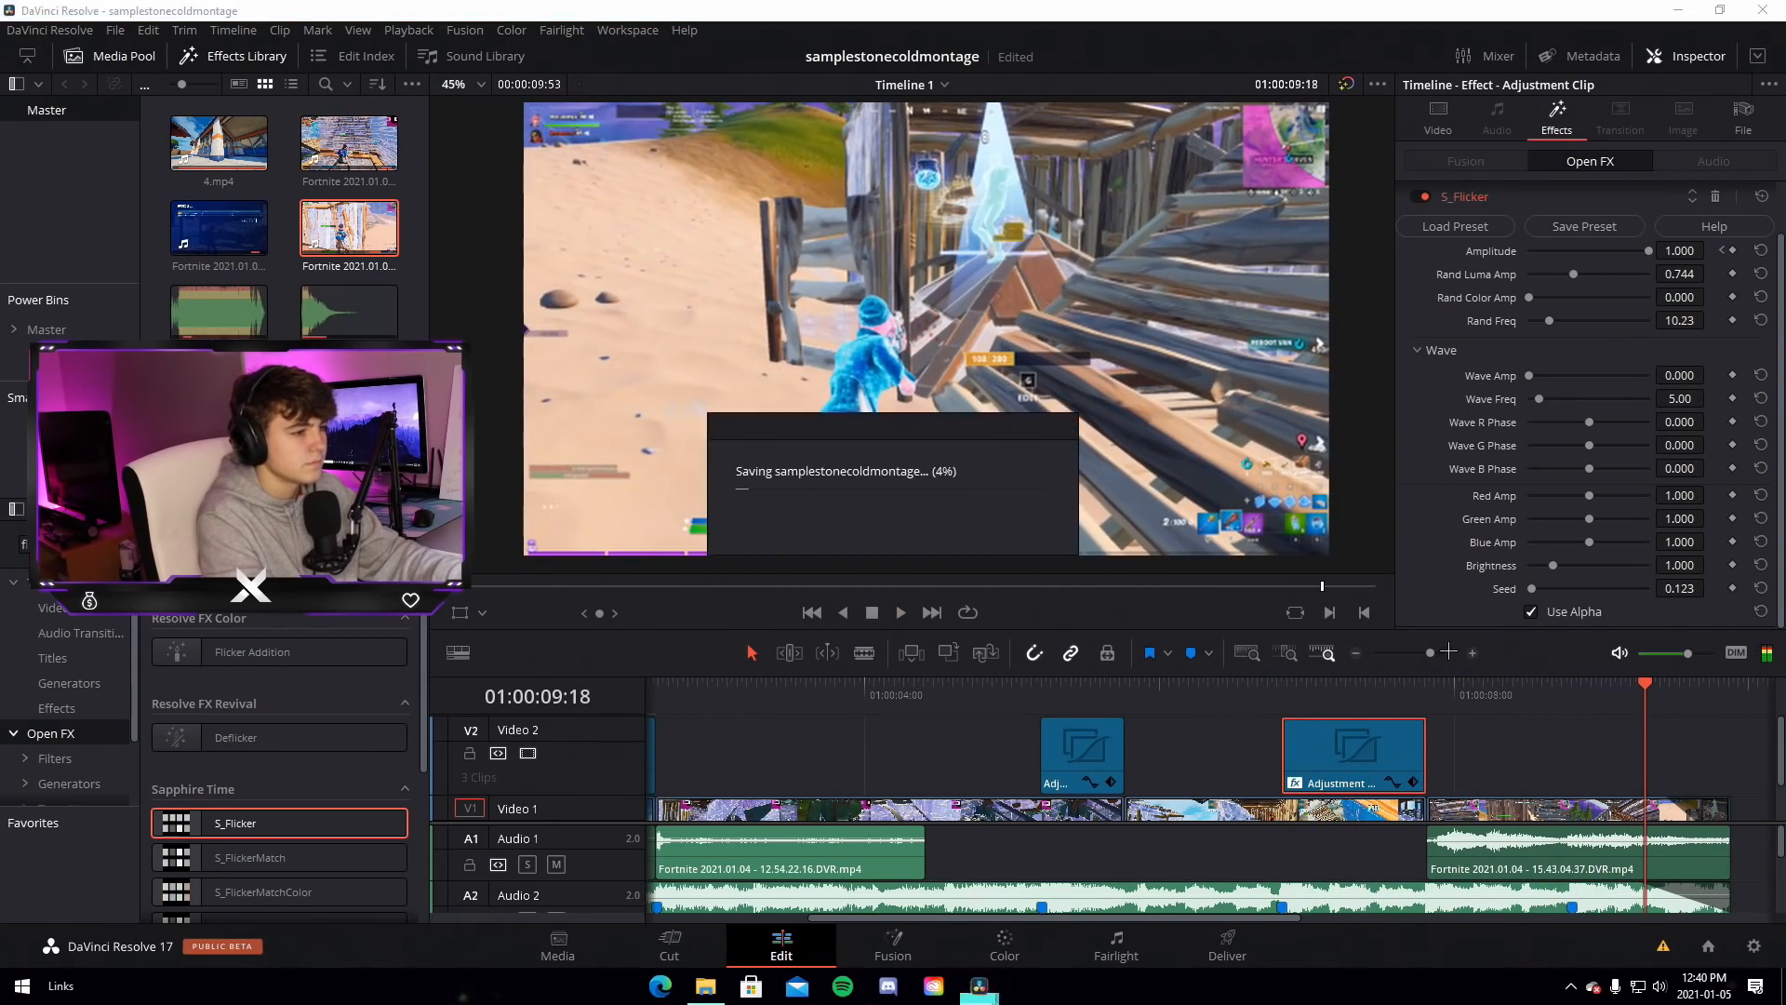
Copy the adjustment clip from Marker 4 and paste it on Video 2 at Marker 5 (01:00:08:48)
left_click(1432, 653)
left_click(1006, 751)
left_click(901, 752)
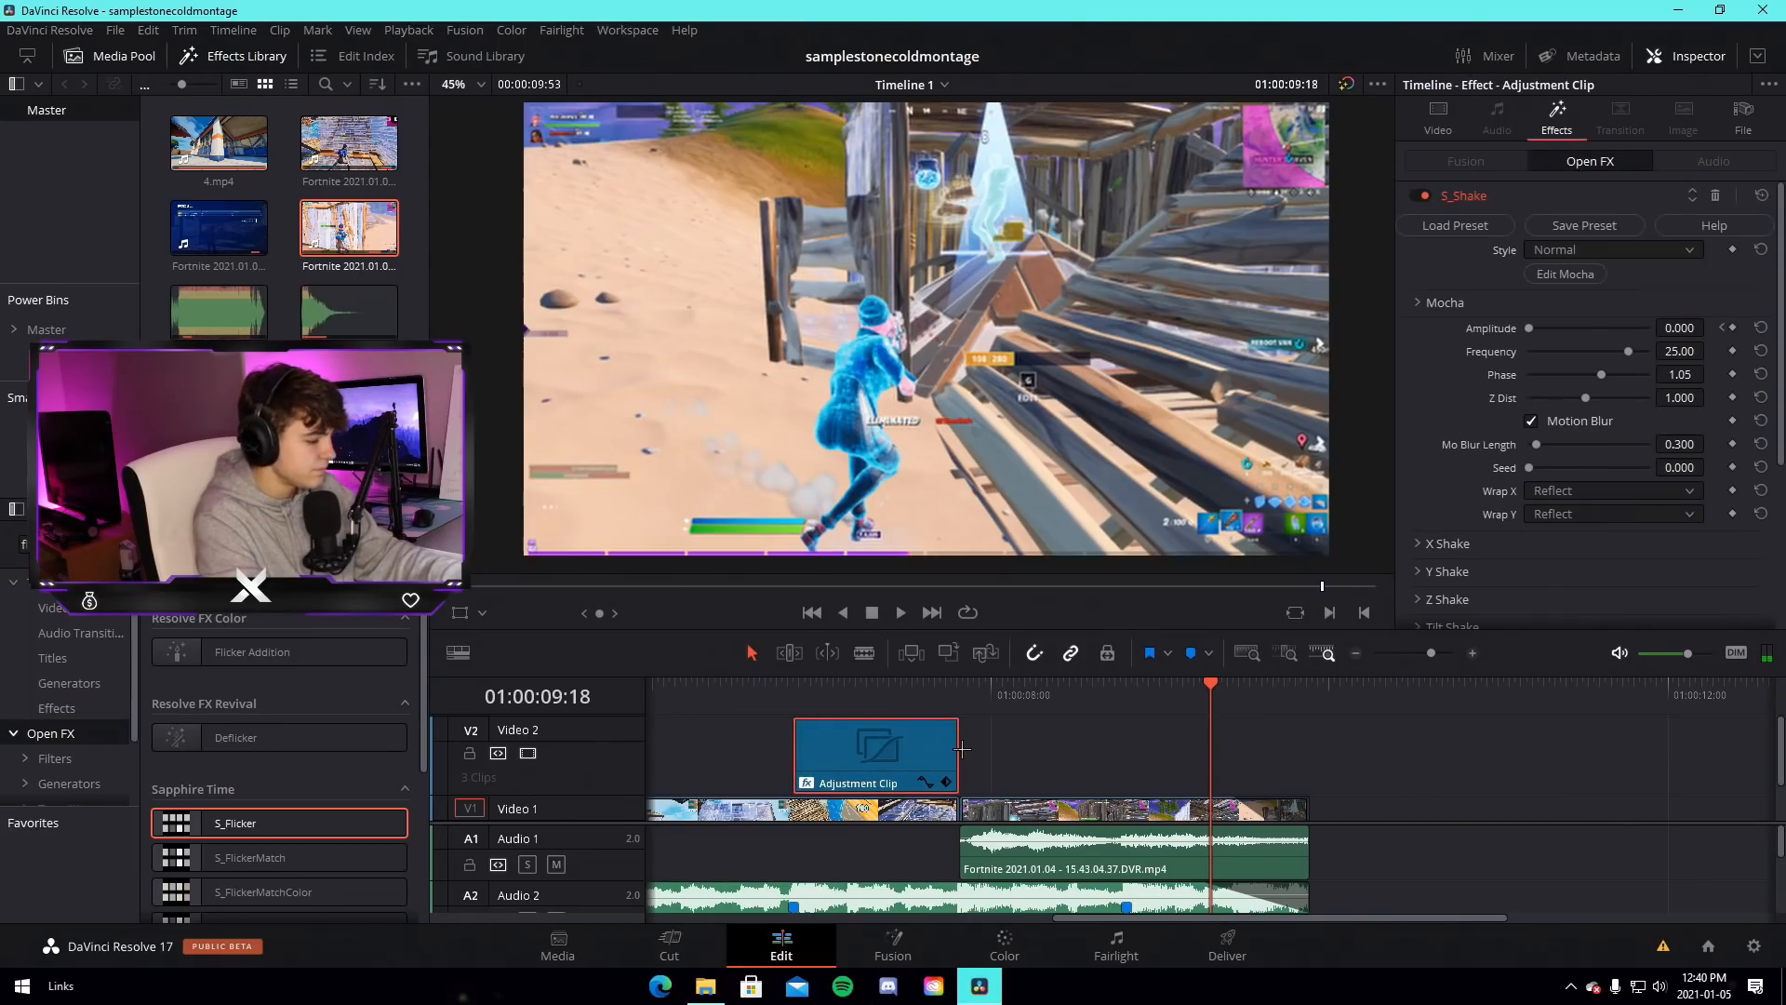
left_click(1178, 769)
key("shift+Up")
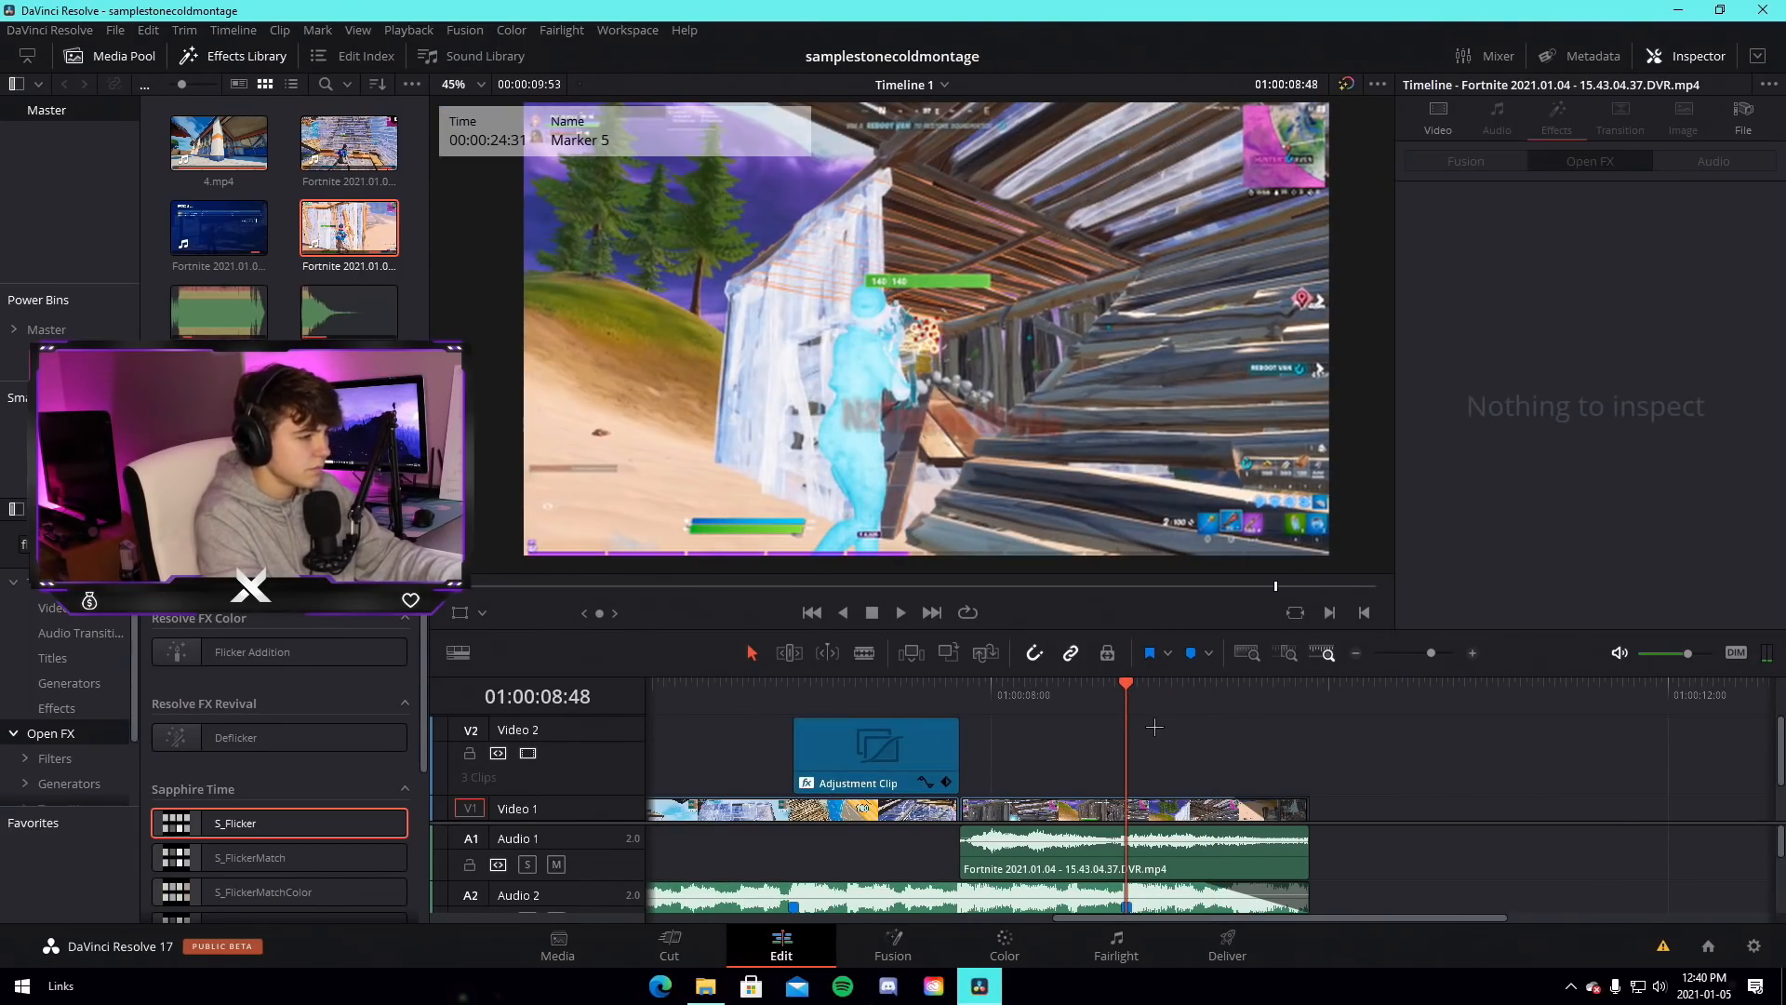
key("ctrl+v")
Play from just before Marker 5 a few times to preview the pasted adjustment clip
left_click(1130, 692)
key("space")
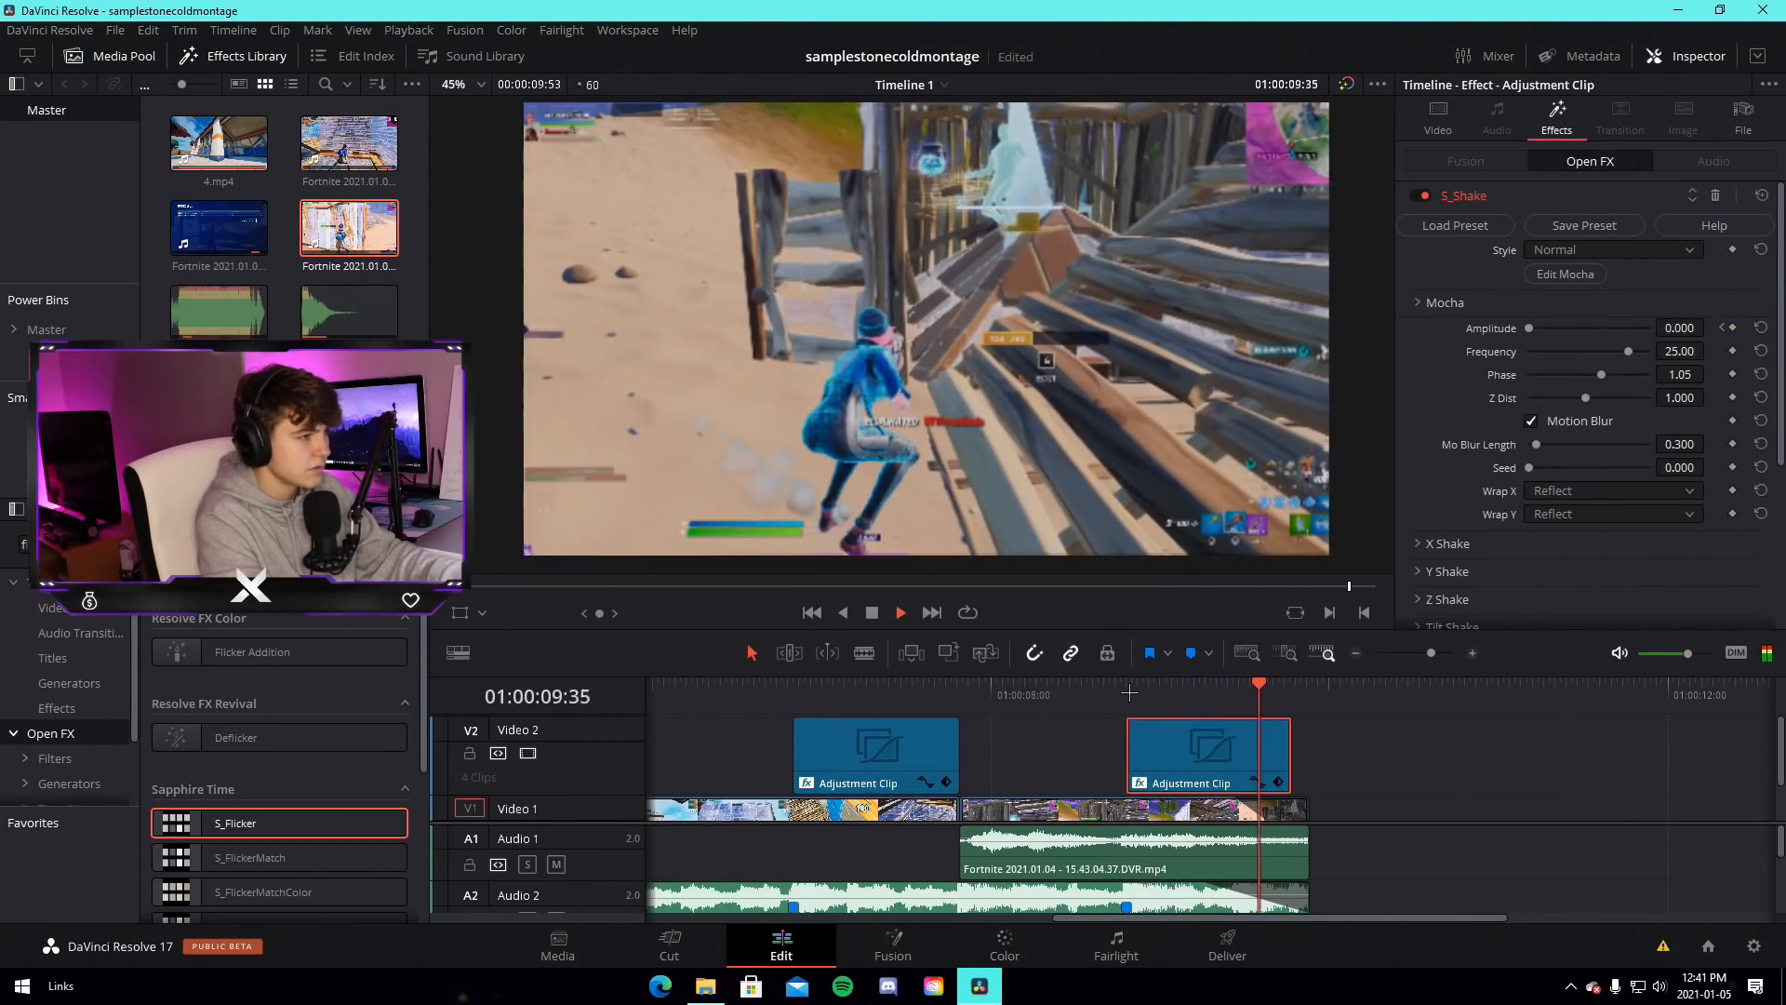
left_click(1085, 692)
left_click(1085, 692)
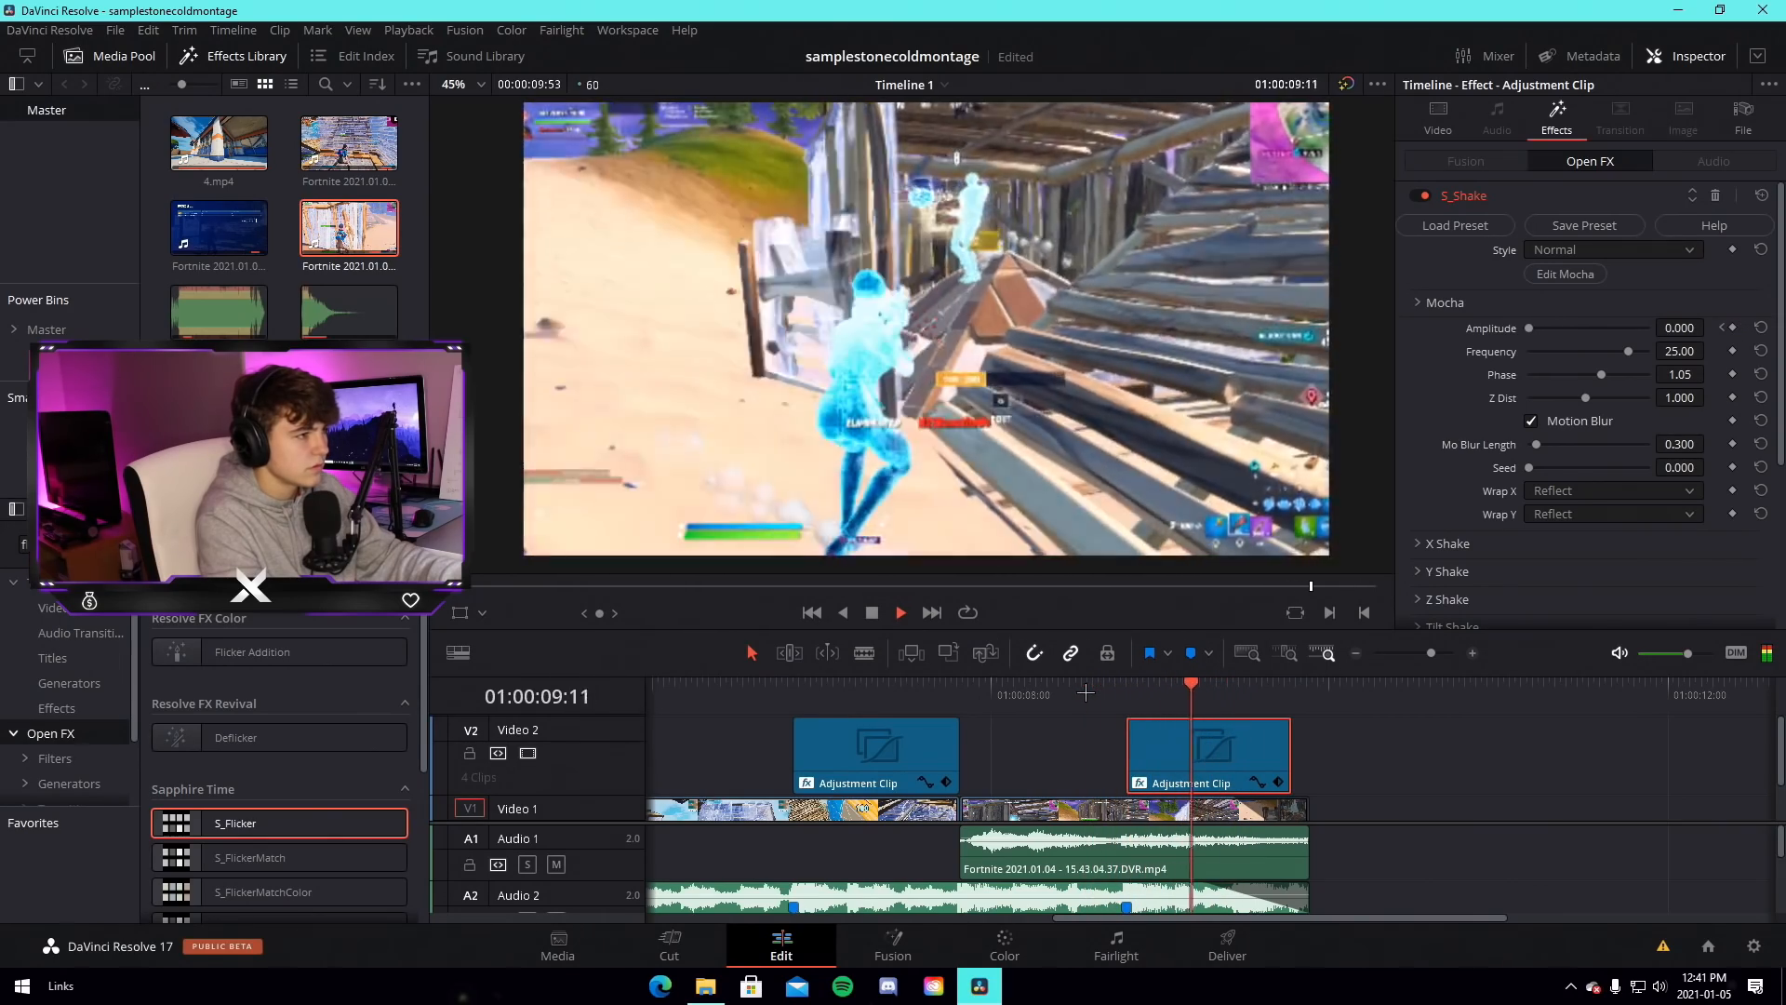
left_click(1086, 692)
key("space")
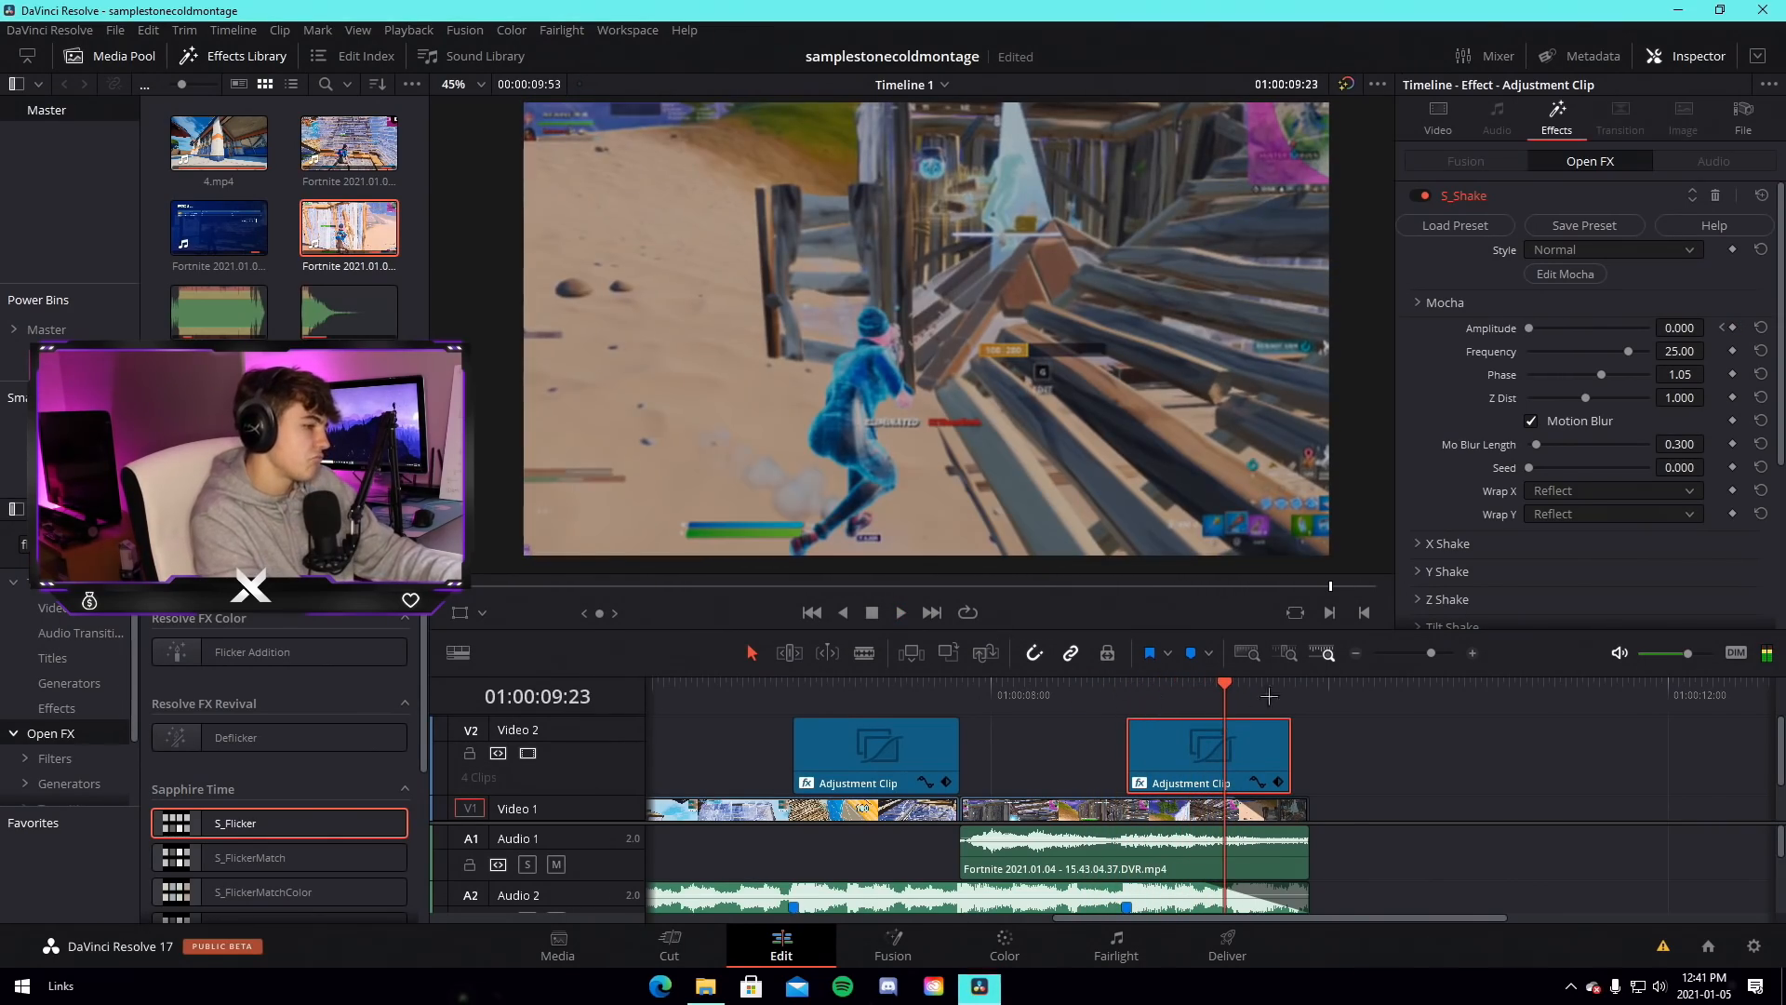
Bring the whole montage into view and move the playhead to 01:00:05:46, just after the Marker 2 adjustment clip
left_click_drag(1431, 653, 1419, 654)
left_click(1217, 776)
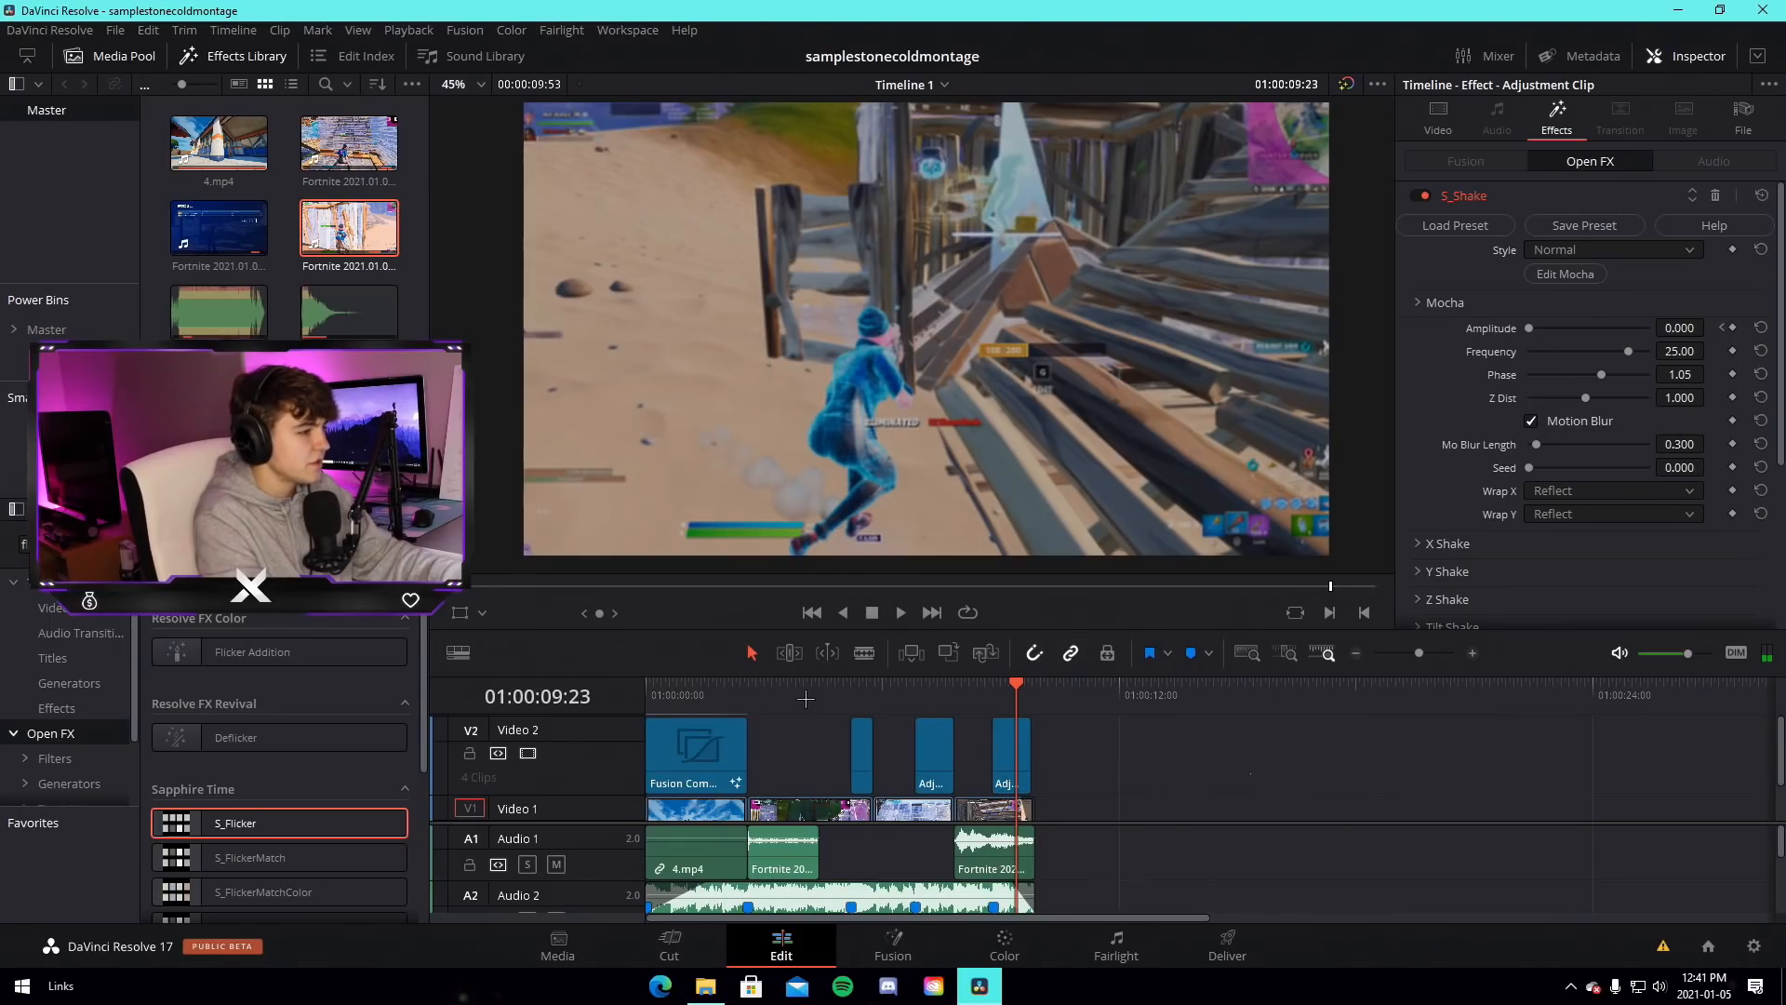
left_click_drag(798, 700, 872, 702)
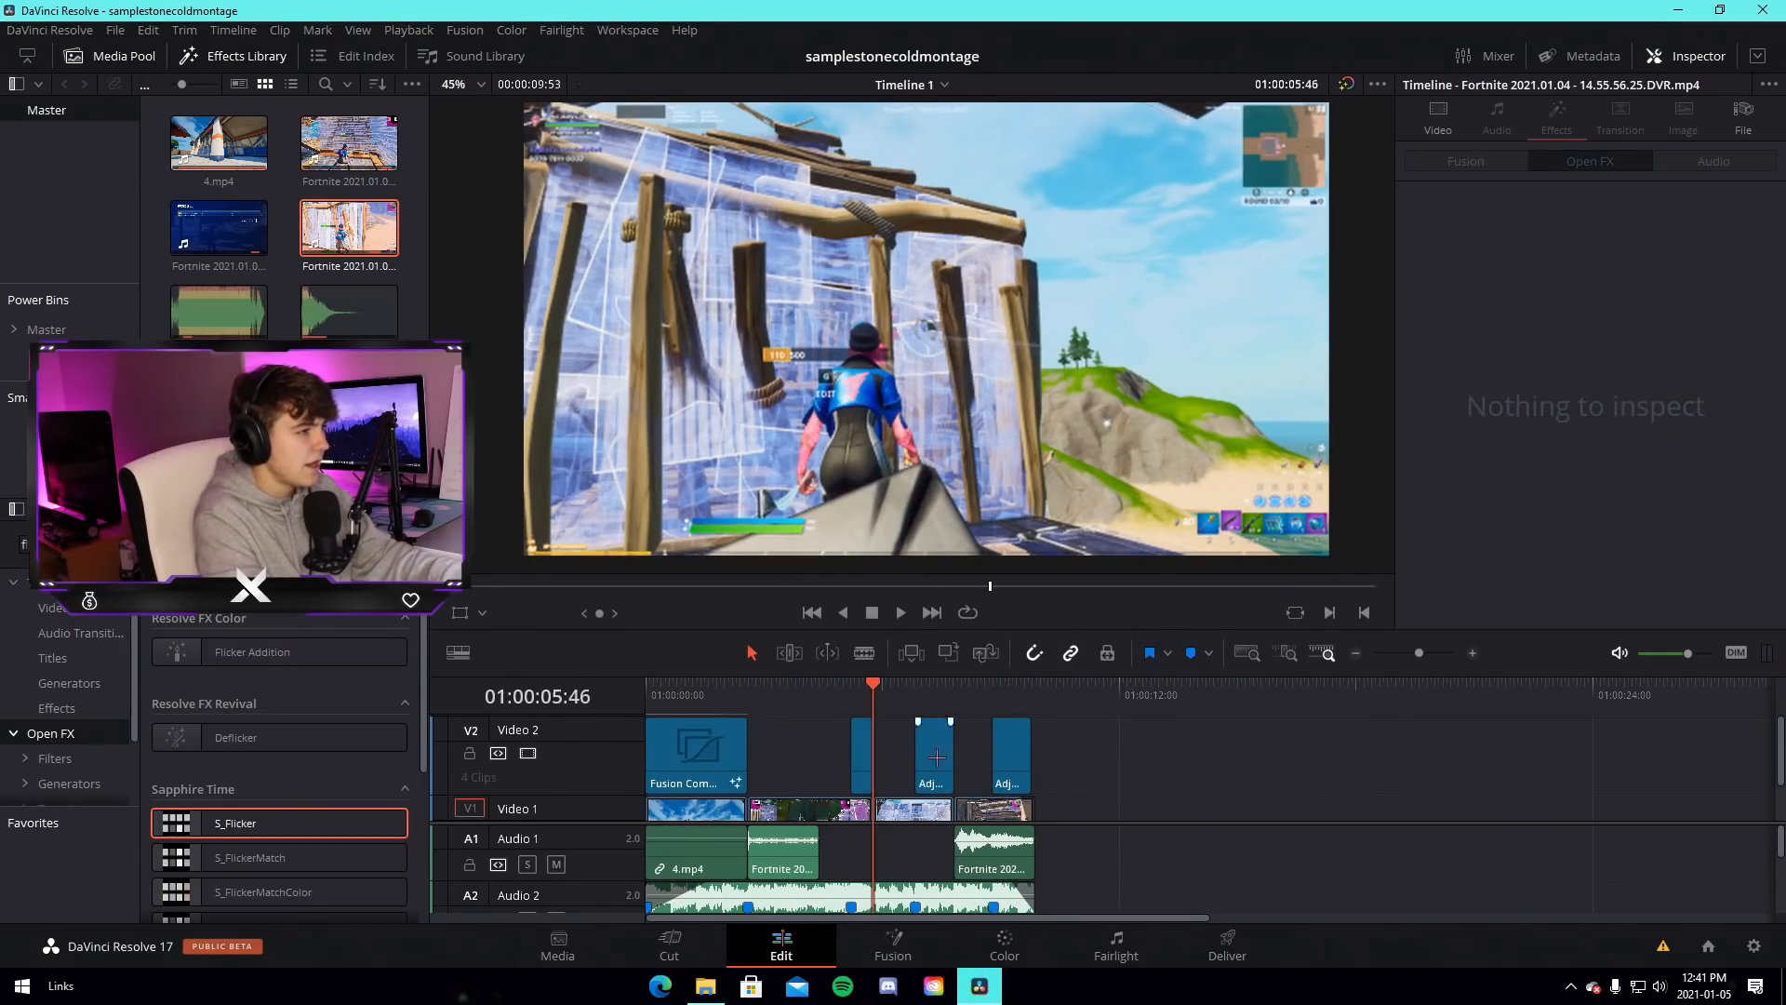
left_click_drag(1414, 654, 1424, 655)
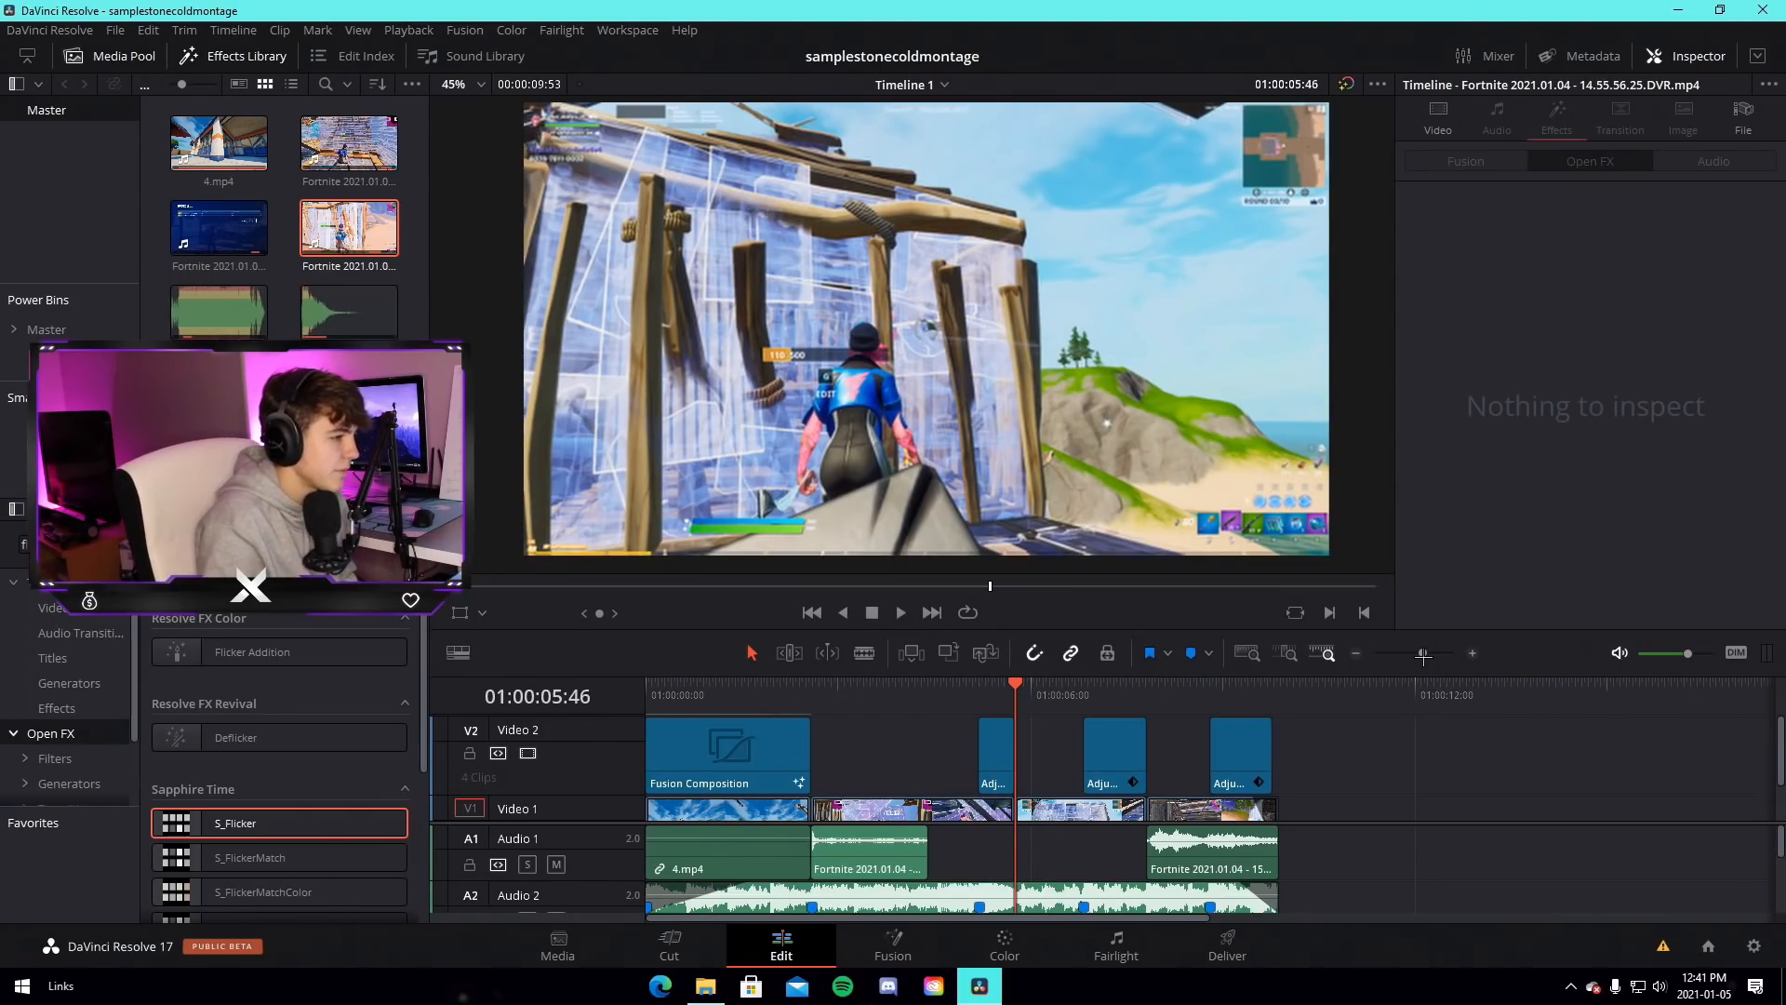
Go to the render settings on the Deliver page, name the output samplemontagetest and turn off the timeline proxy mode
left_click(1224, 943)
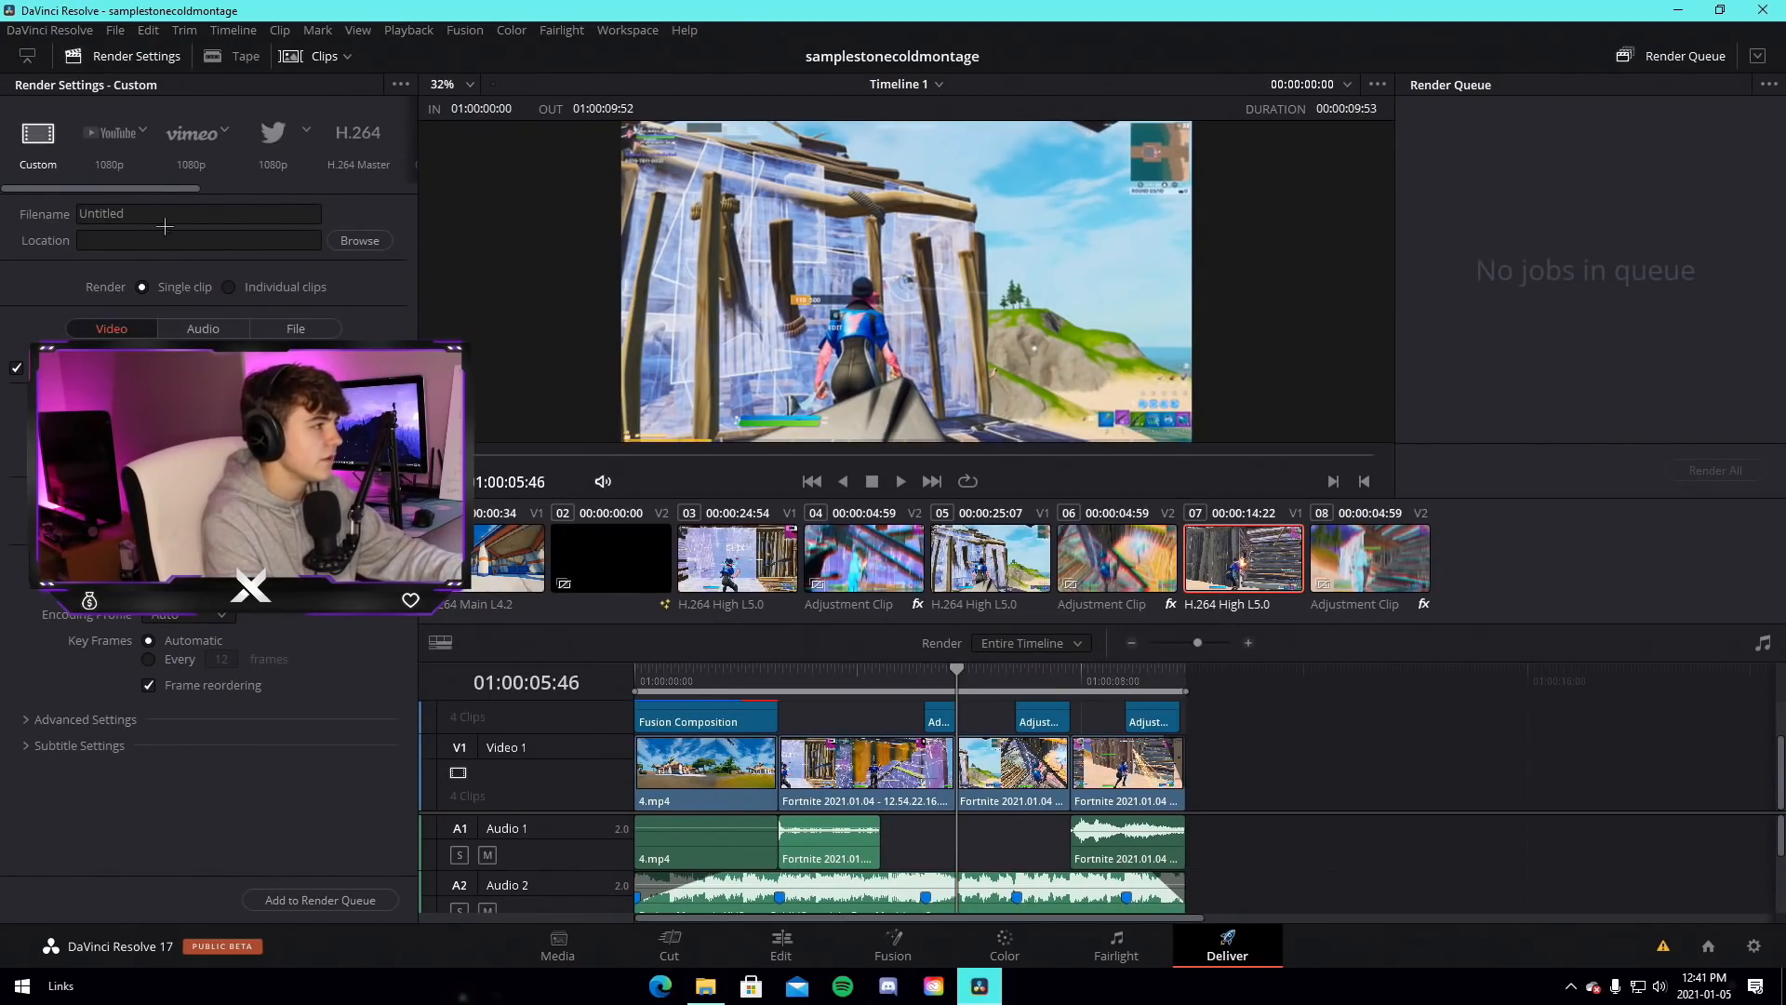
left_click(165, 221)
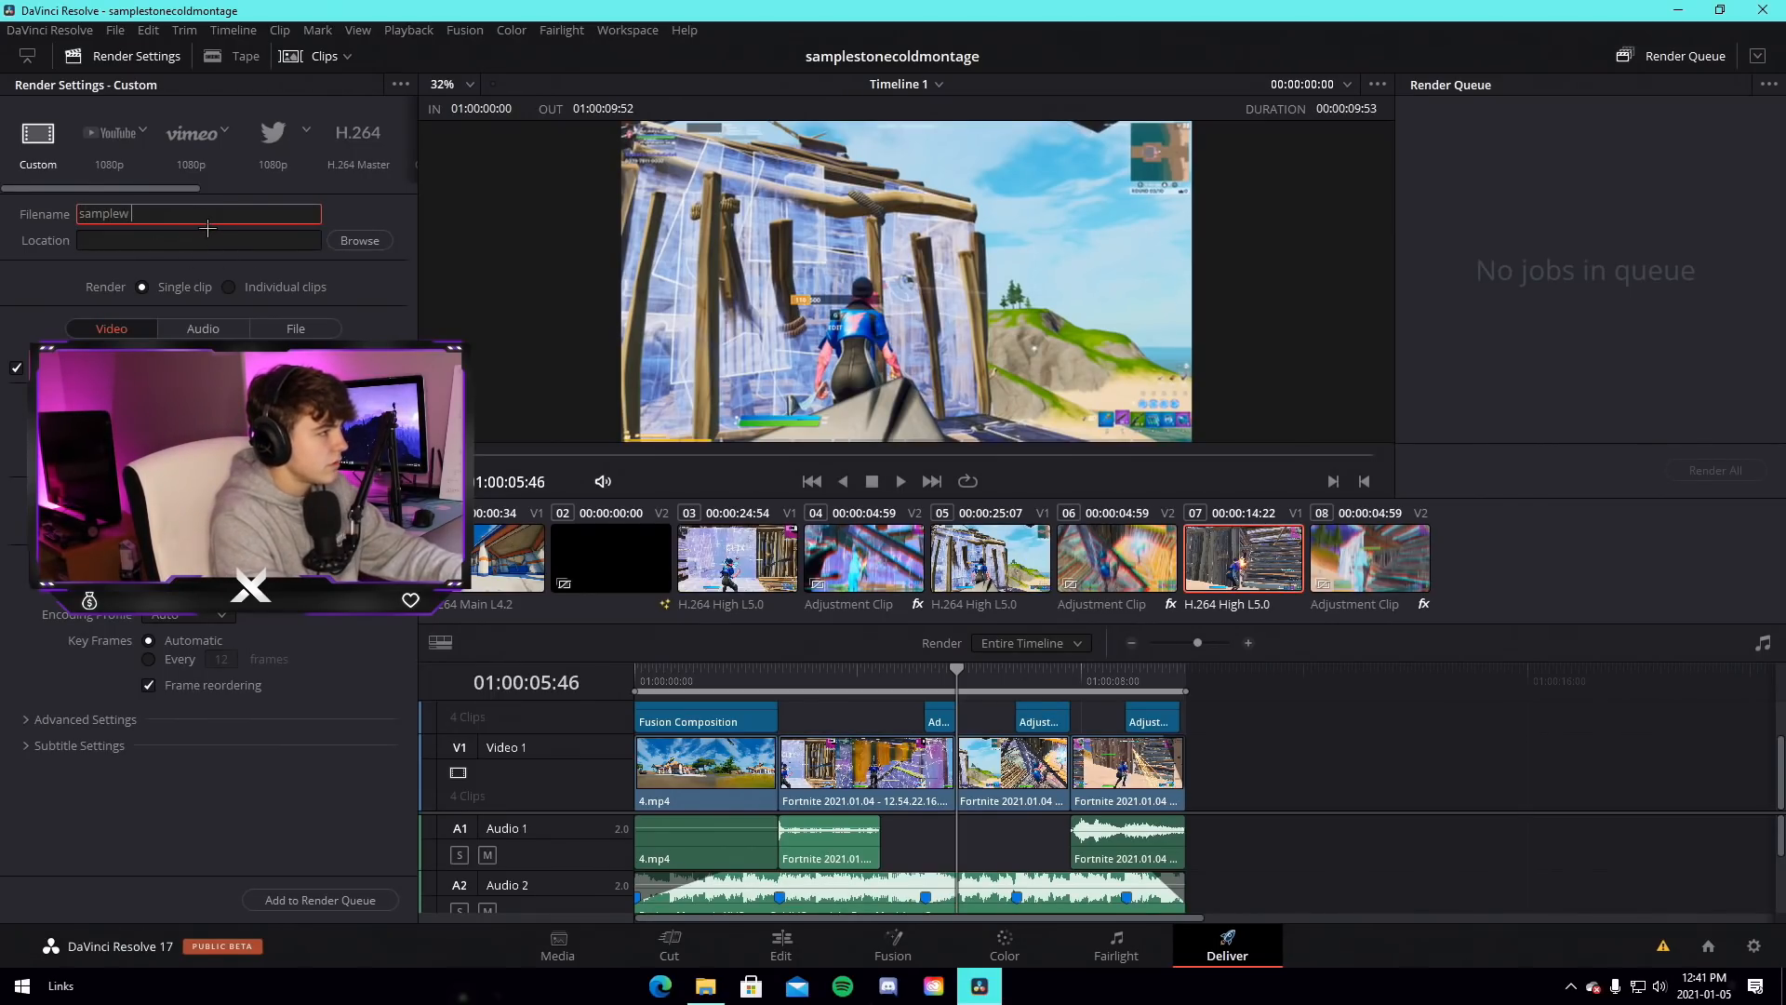
left_click(410, 29)
mouse_move(558, 96)
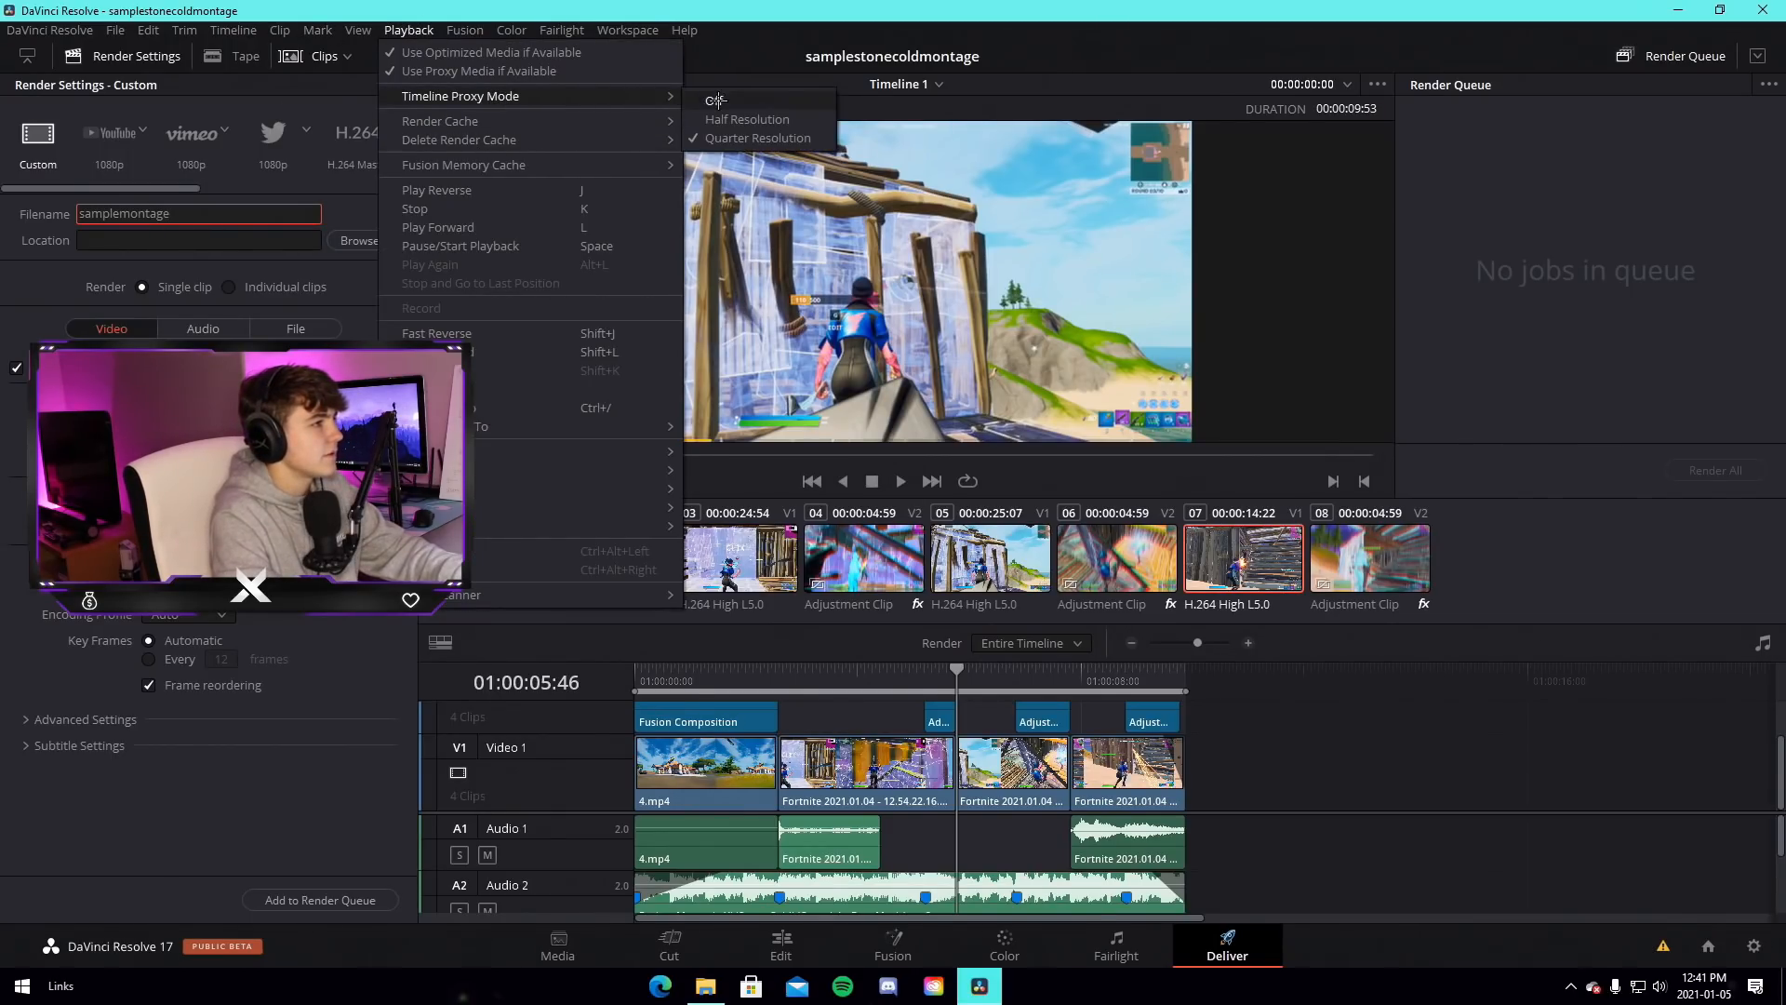
left_click(716, 99)
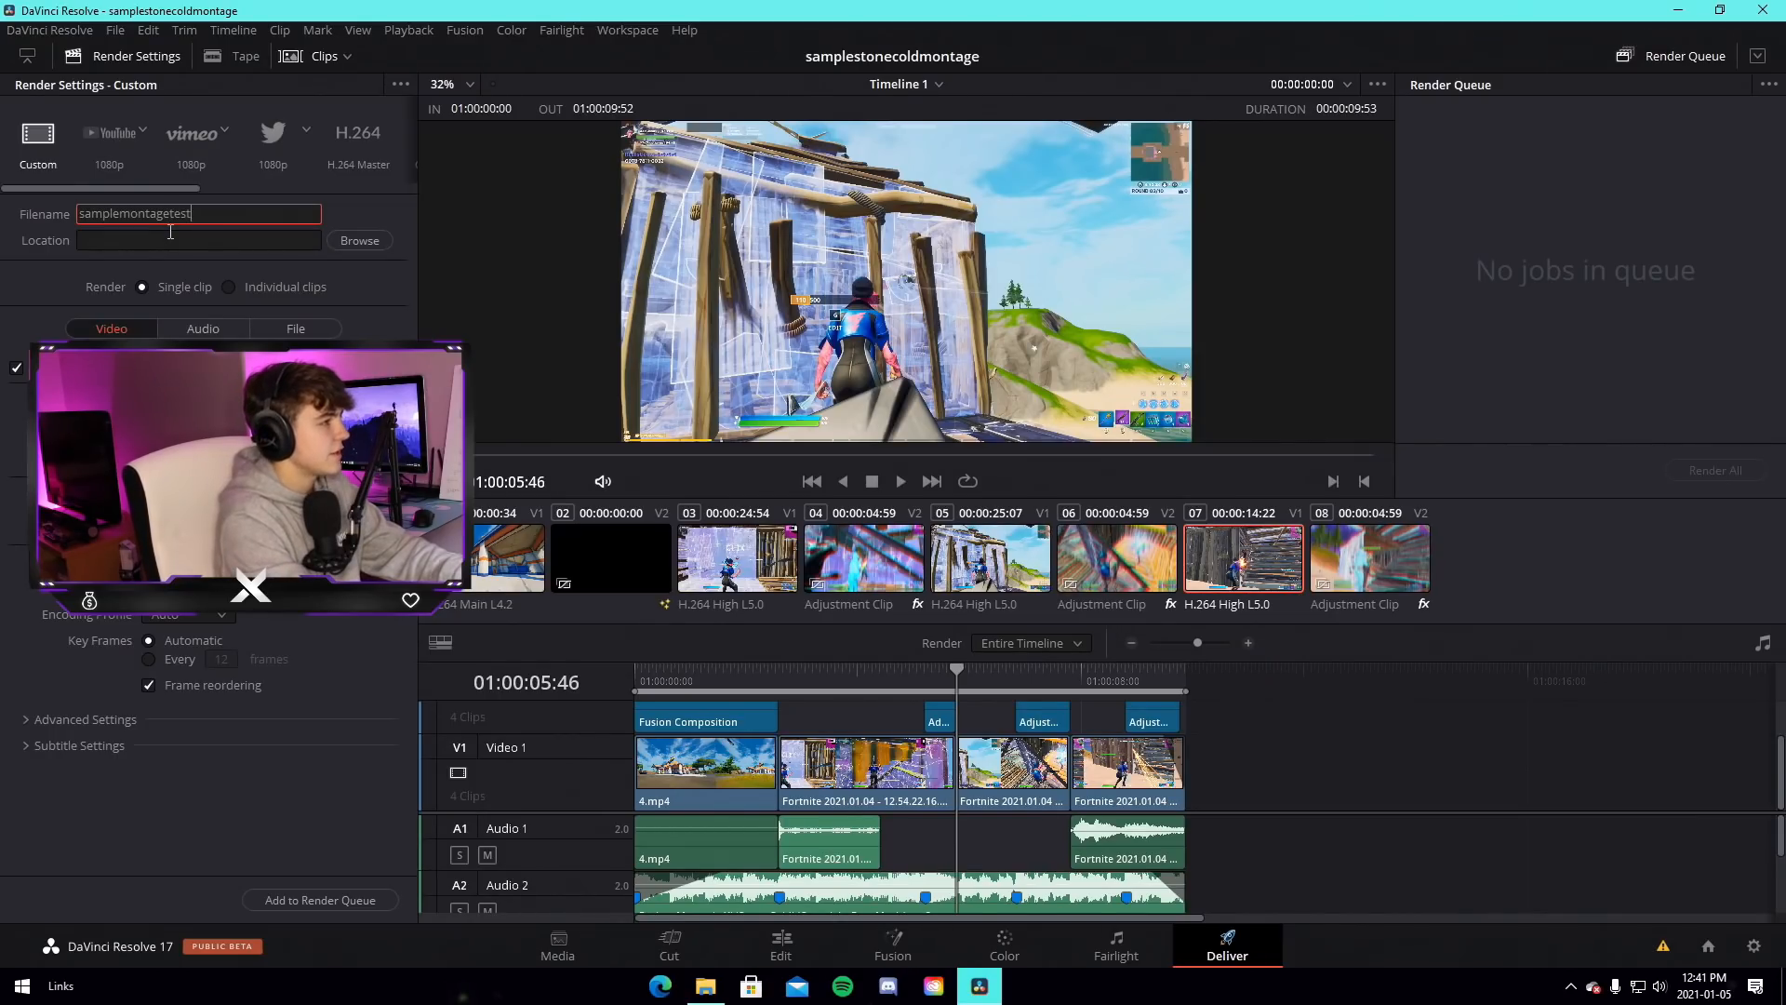
Set the render location to E:\YouTube Videos and choose QuickTime as the output format
left_click(360, 240)
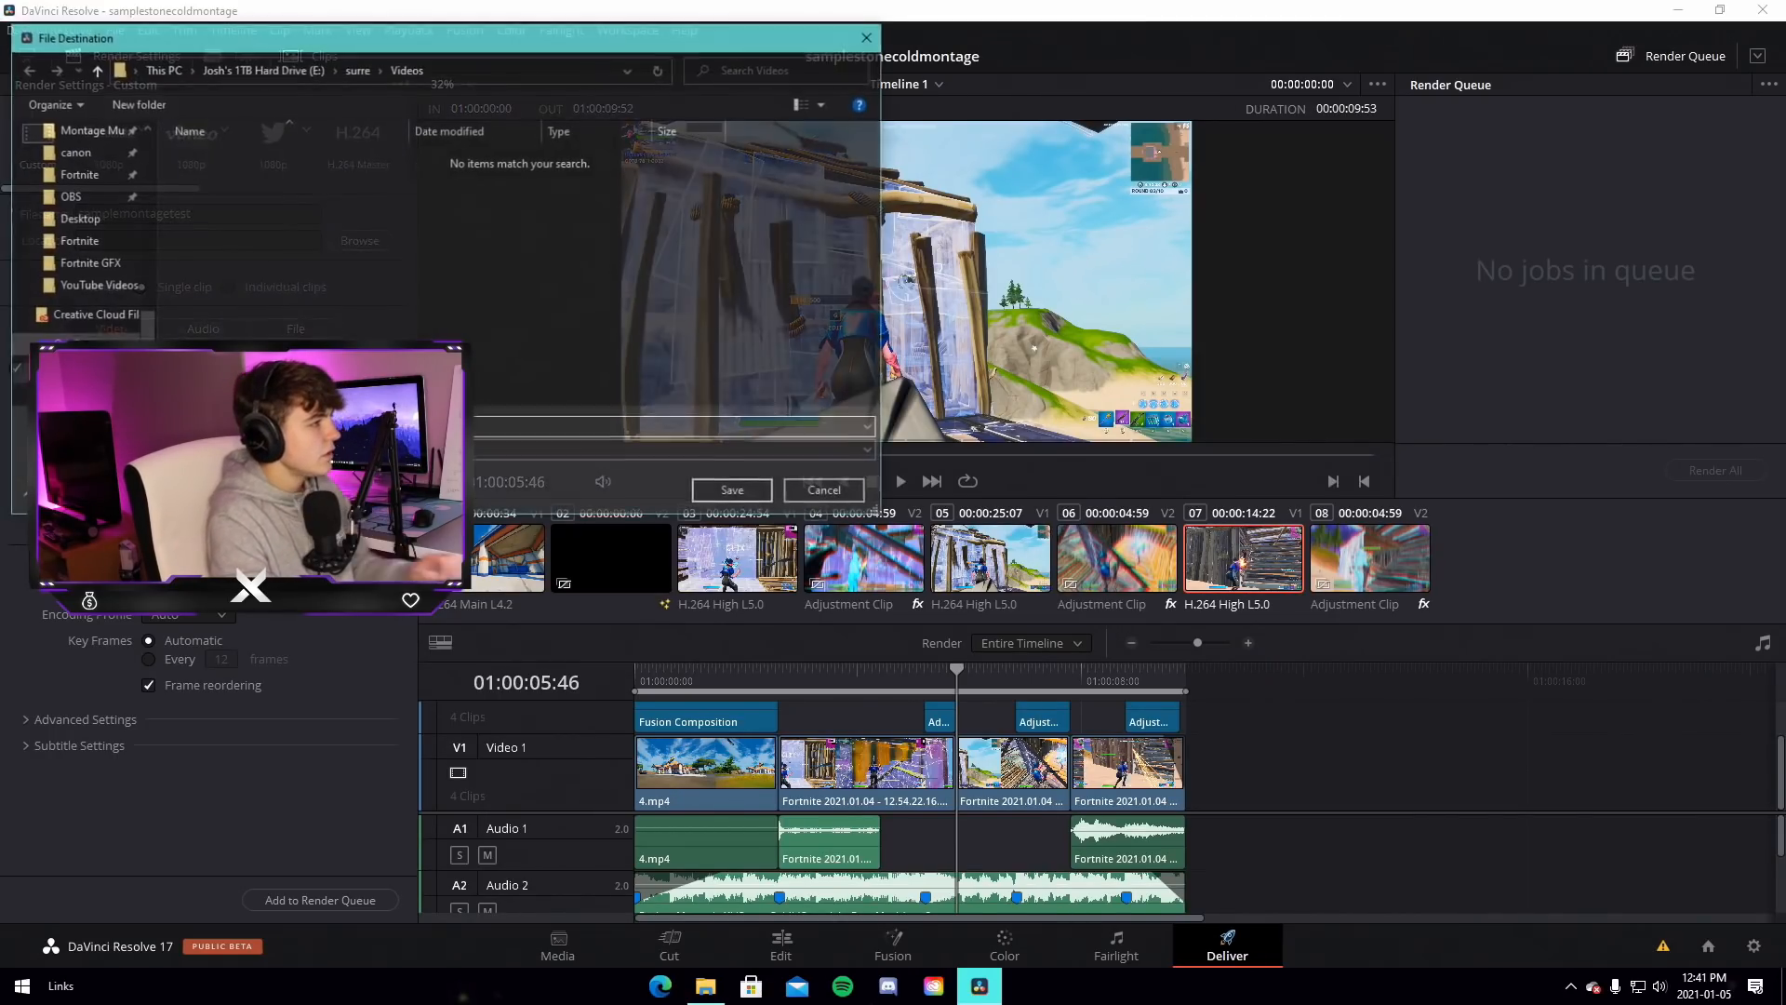
left_click(735, 493)
left_click(234, 404)
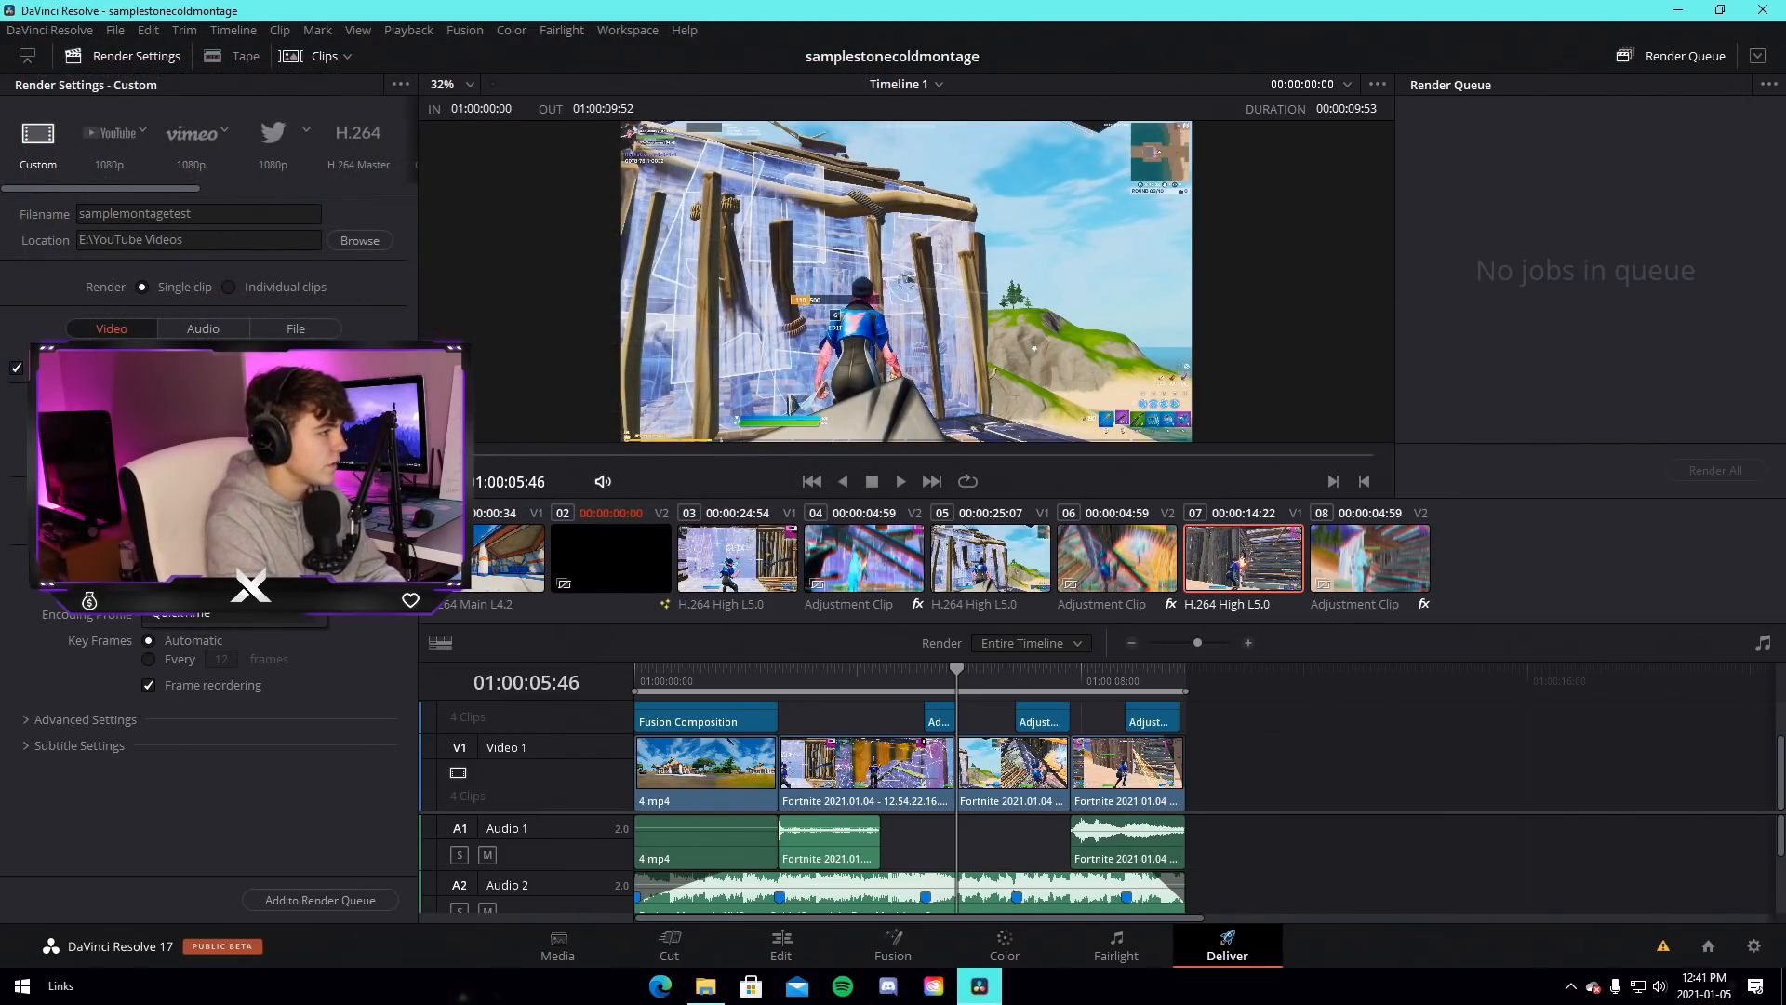
left_click(213, 554)
left_click(234, 401)
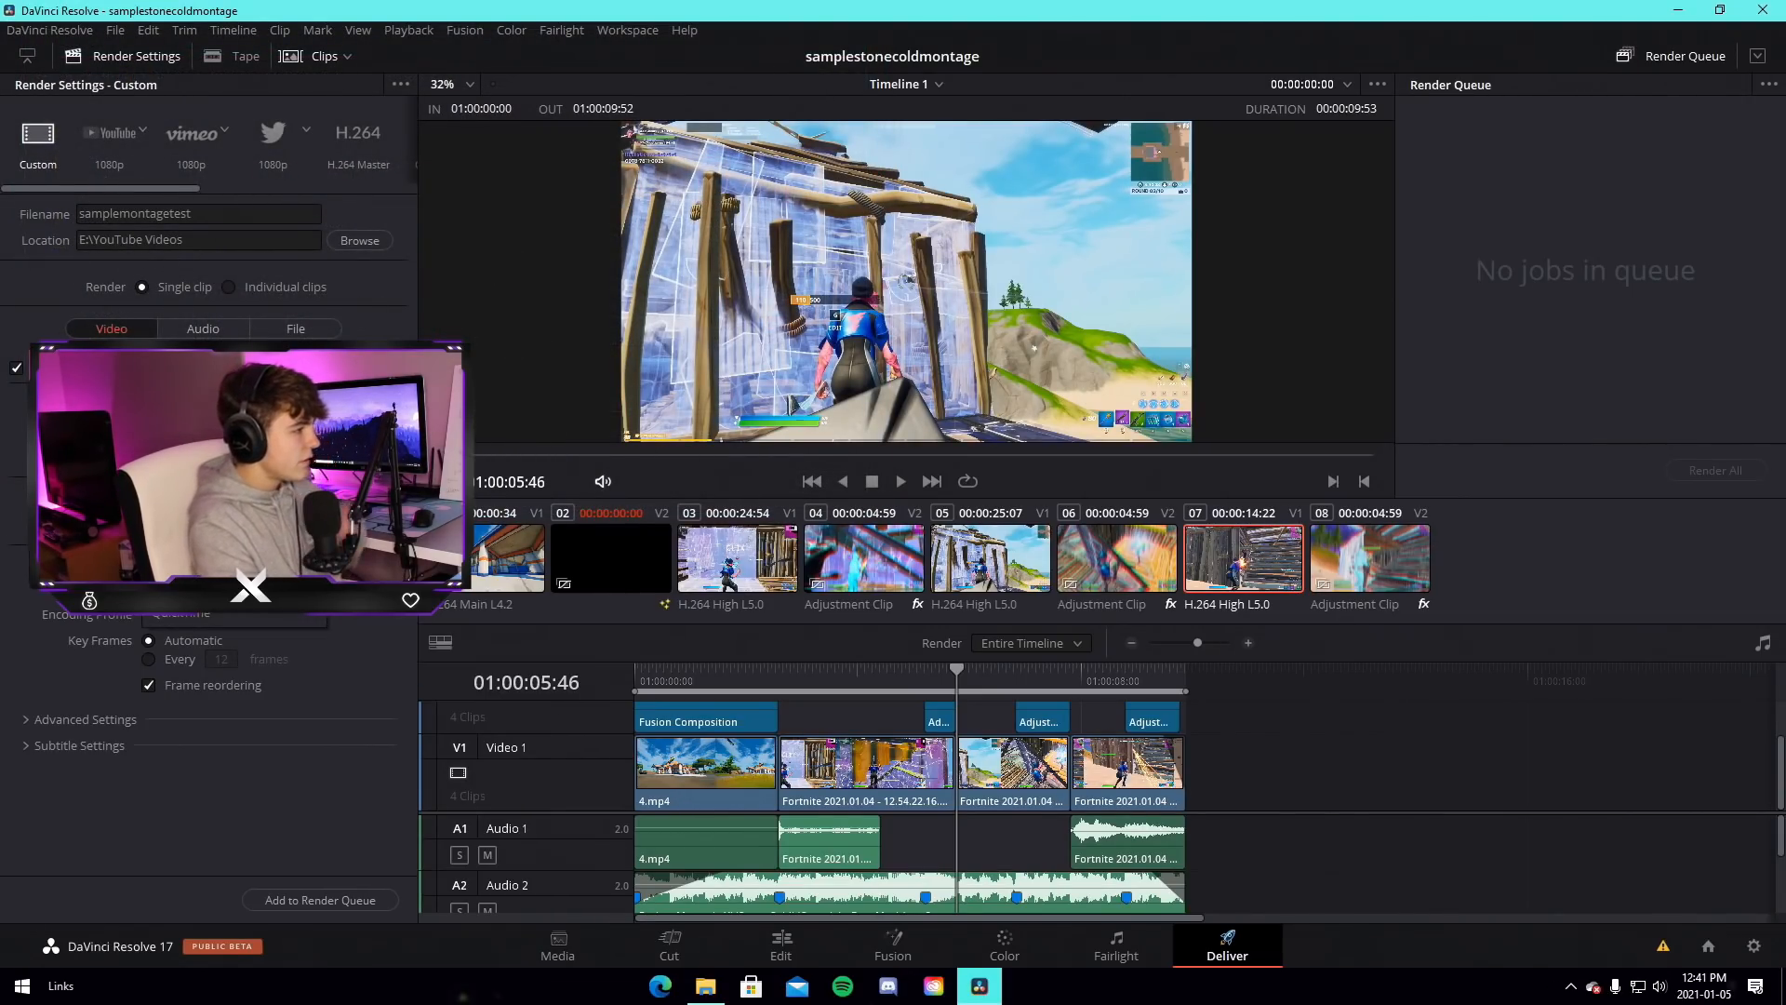
left_click(201, 614)
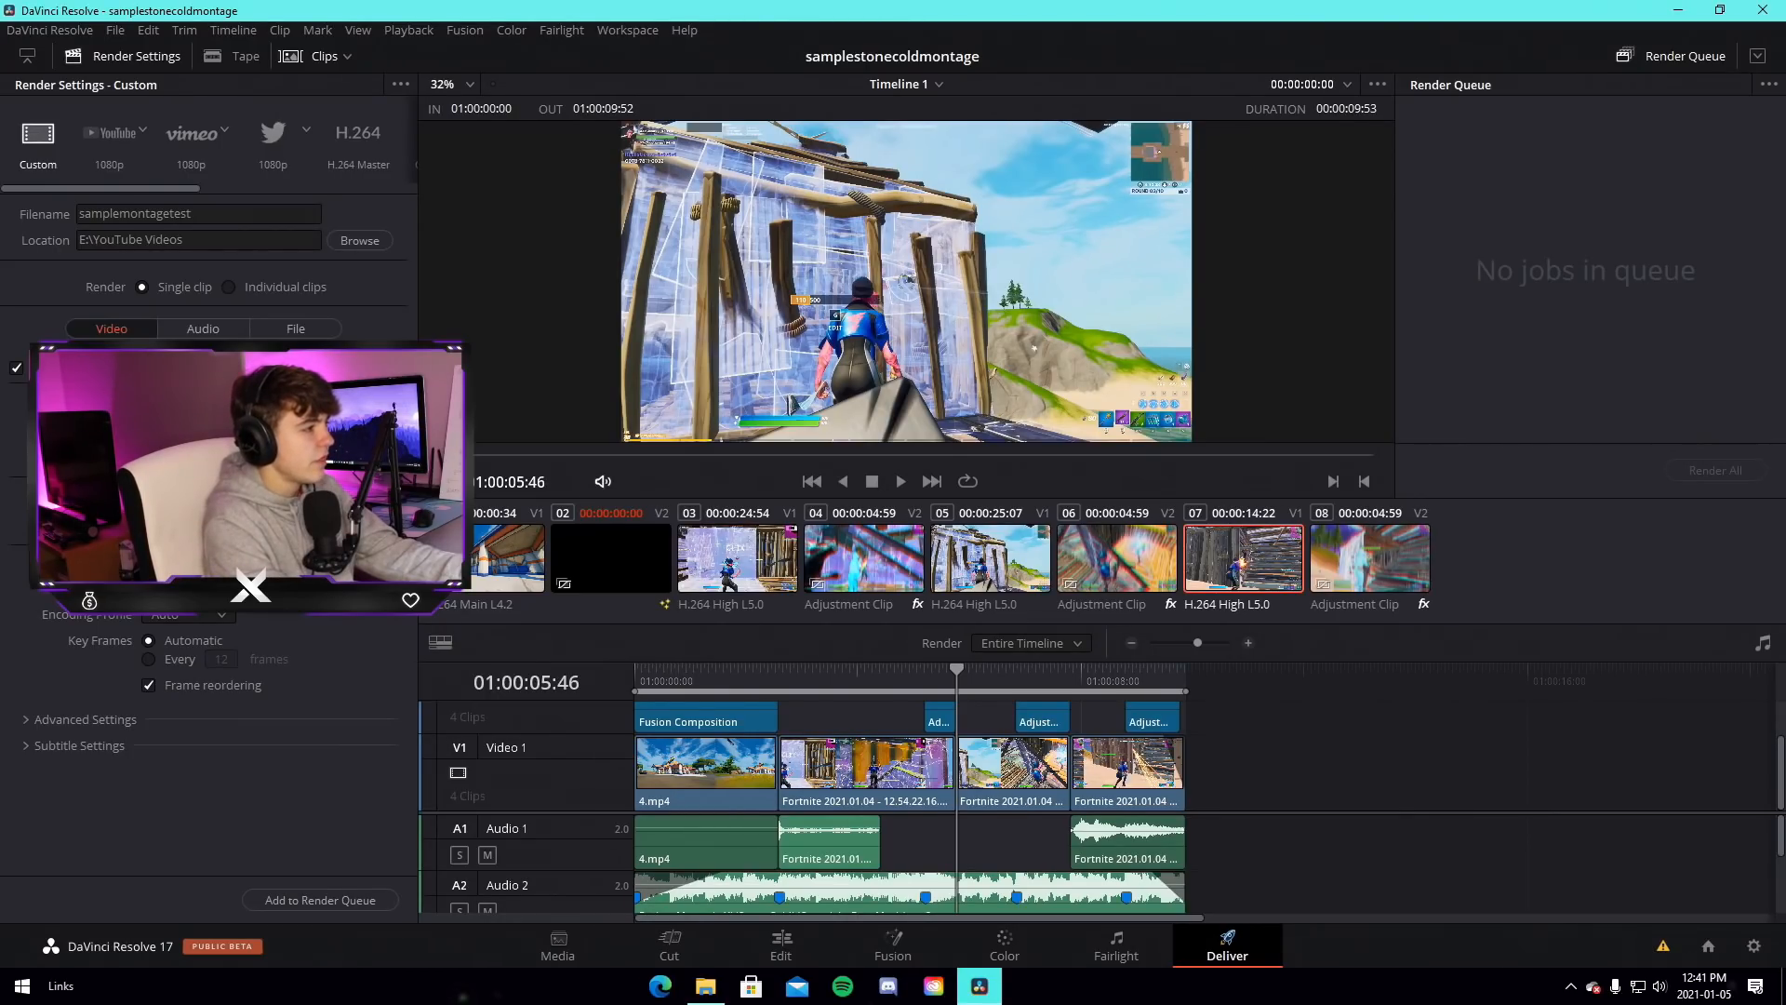
Add the montage to the render queue and start rendering it
left_click(320, 900)
left_click(1725, 463)
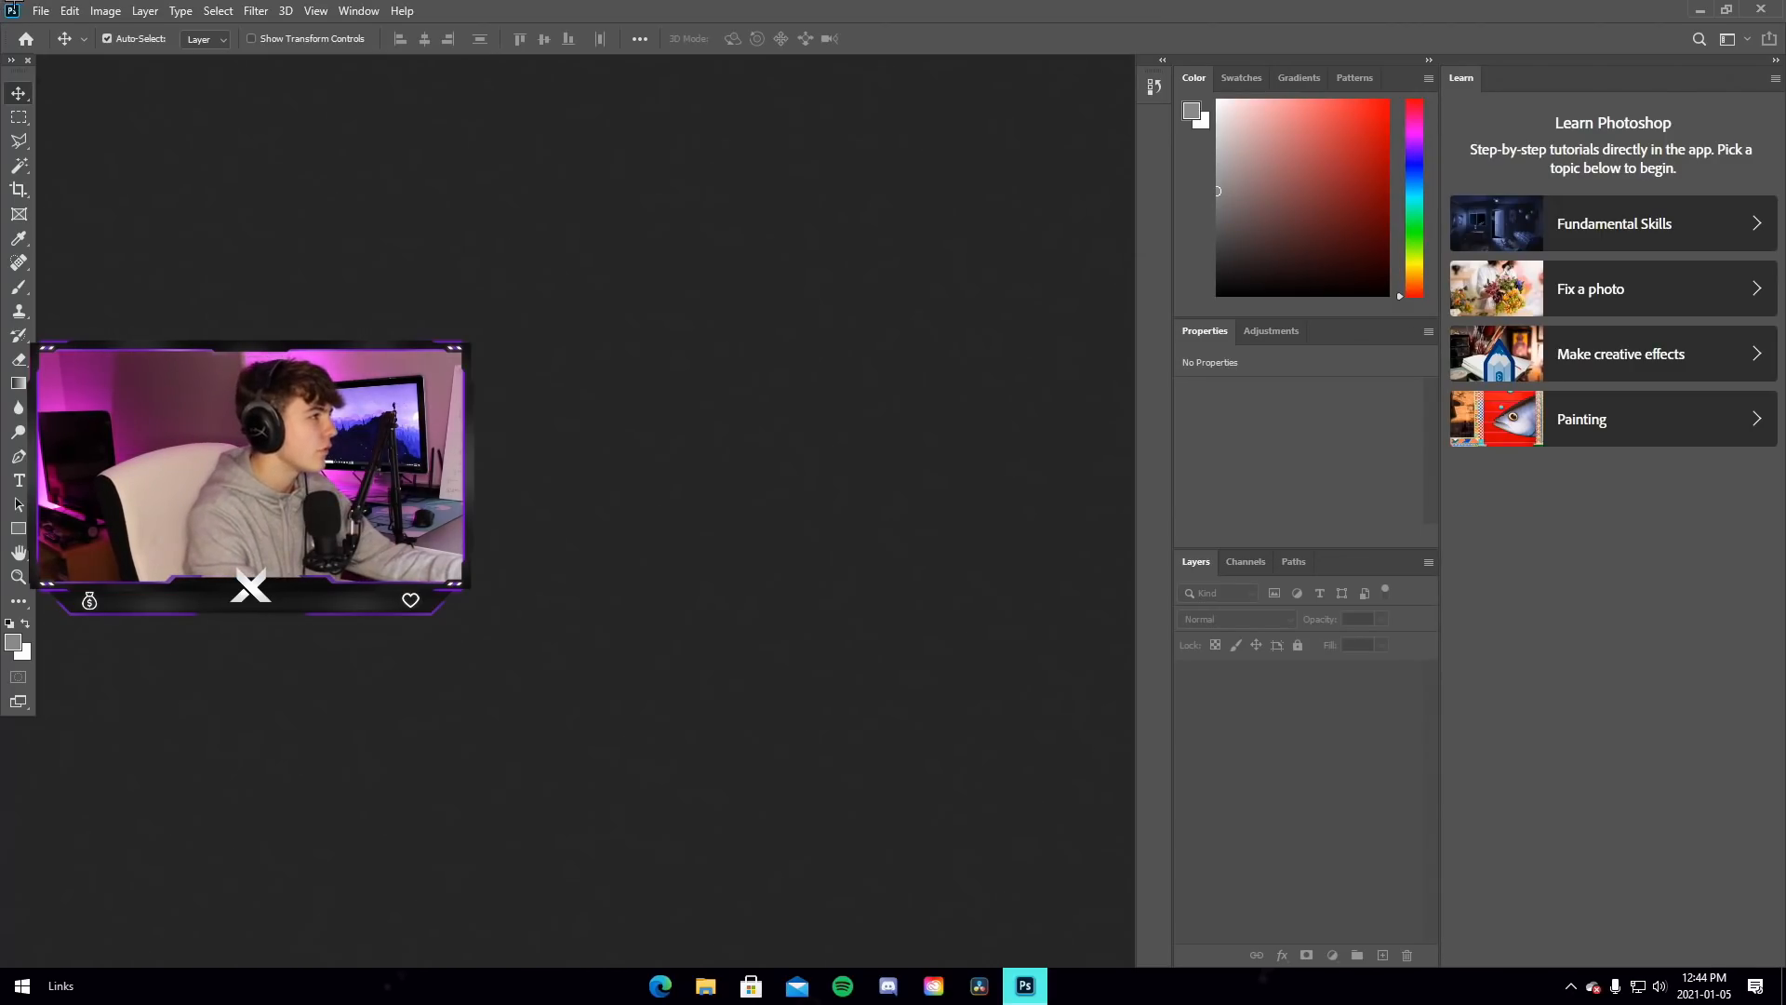
Create a new 1920 by 1080 pixel RGB document with a white background in Photoshop
left_click(40, 11)
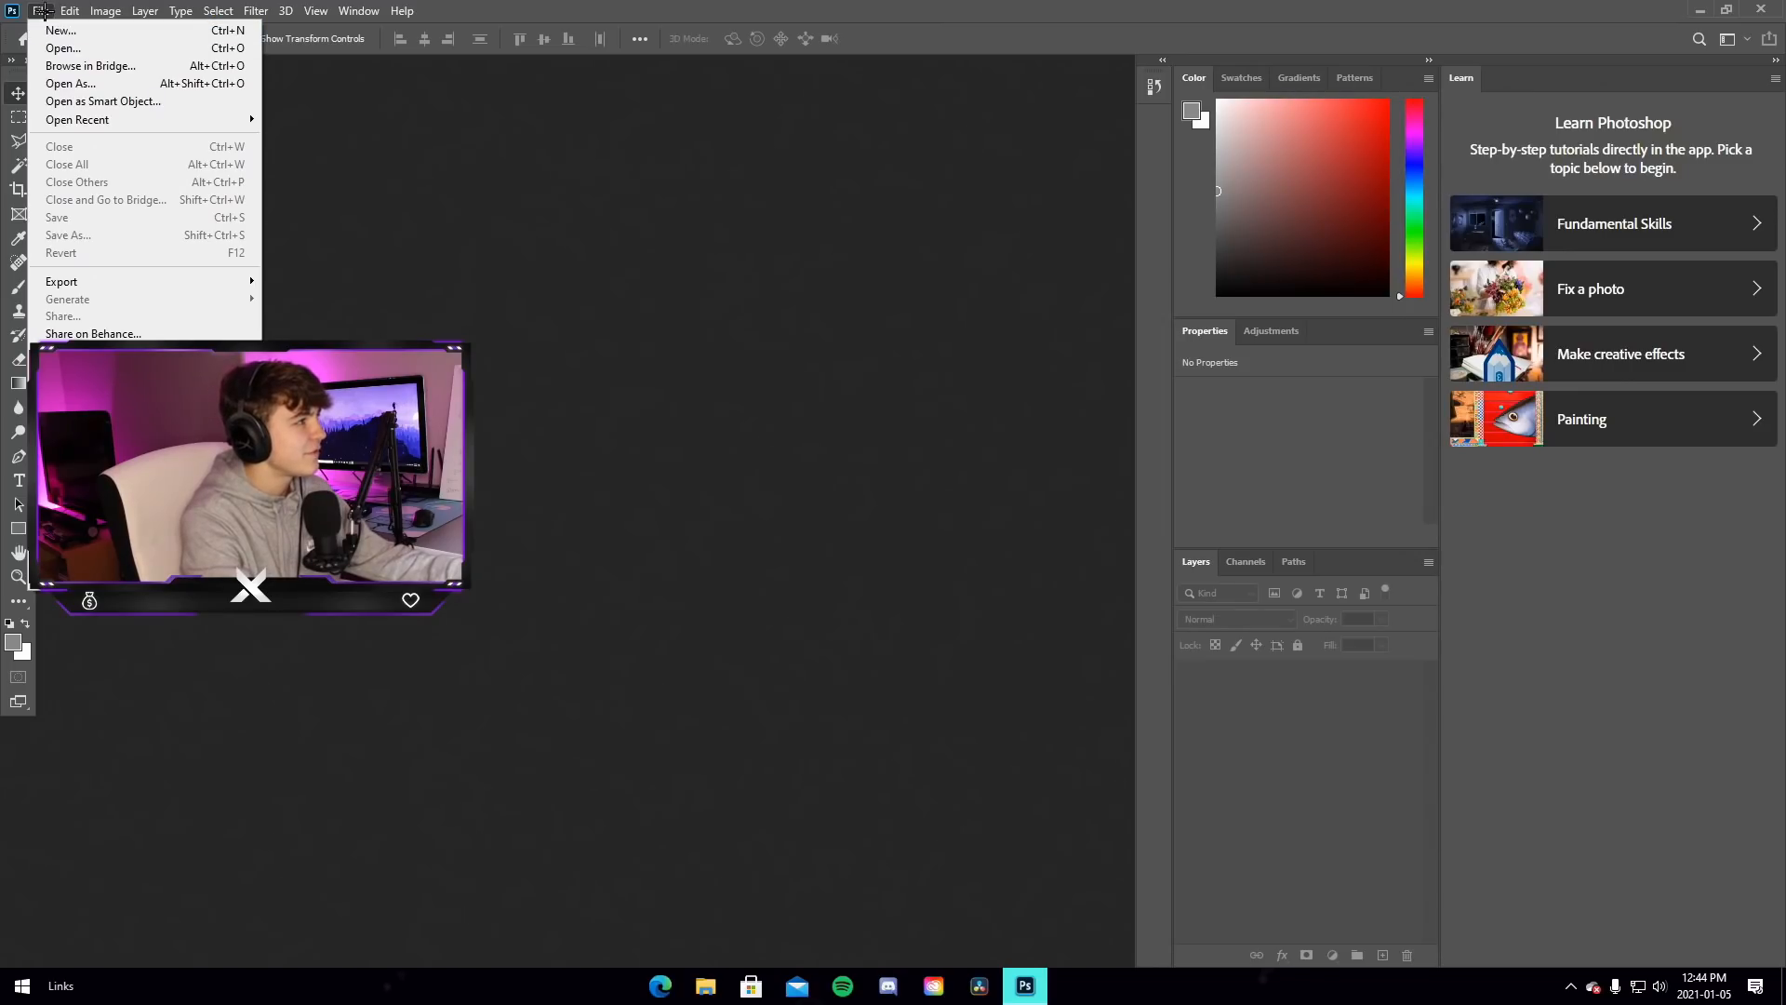
left_click(61, 30)
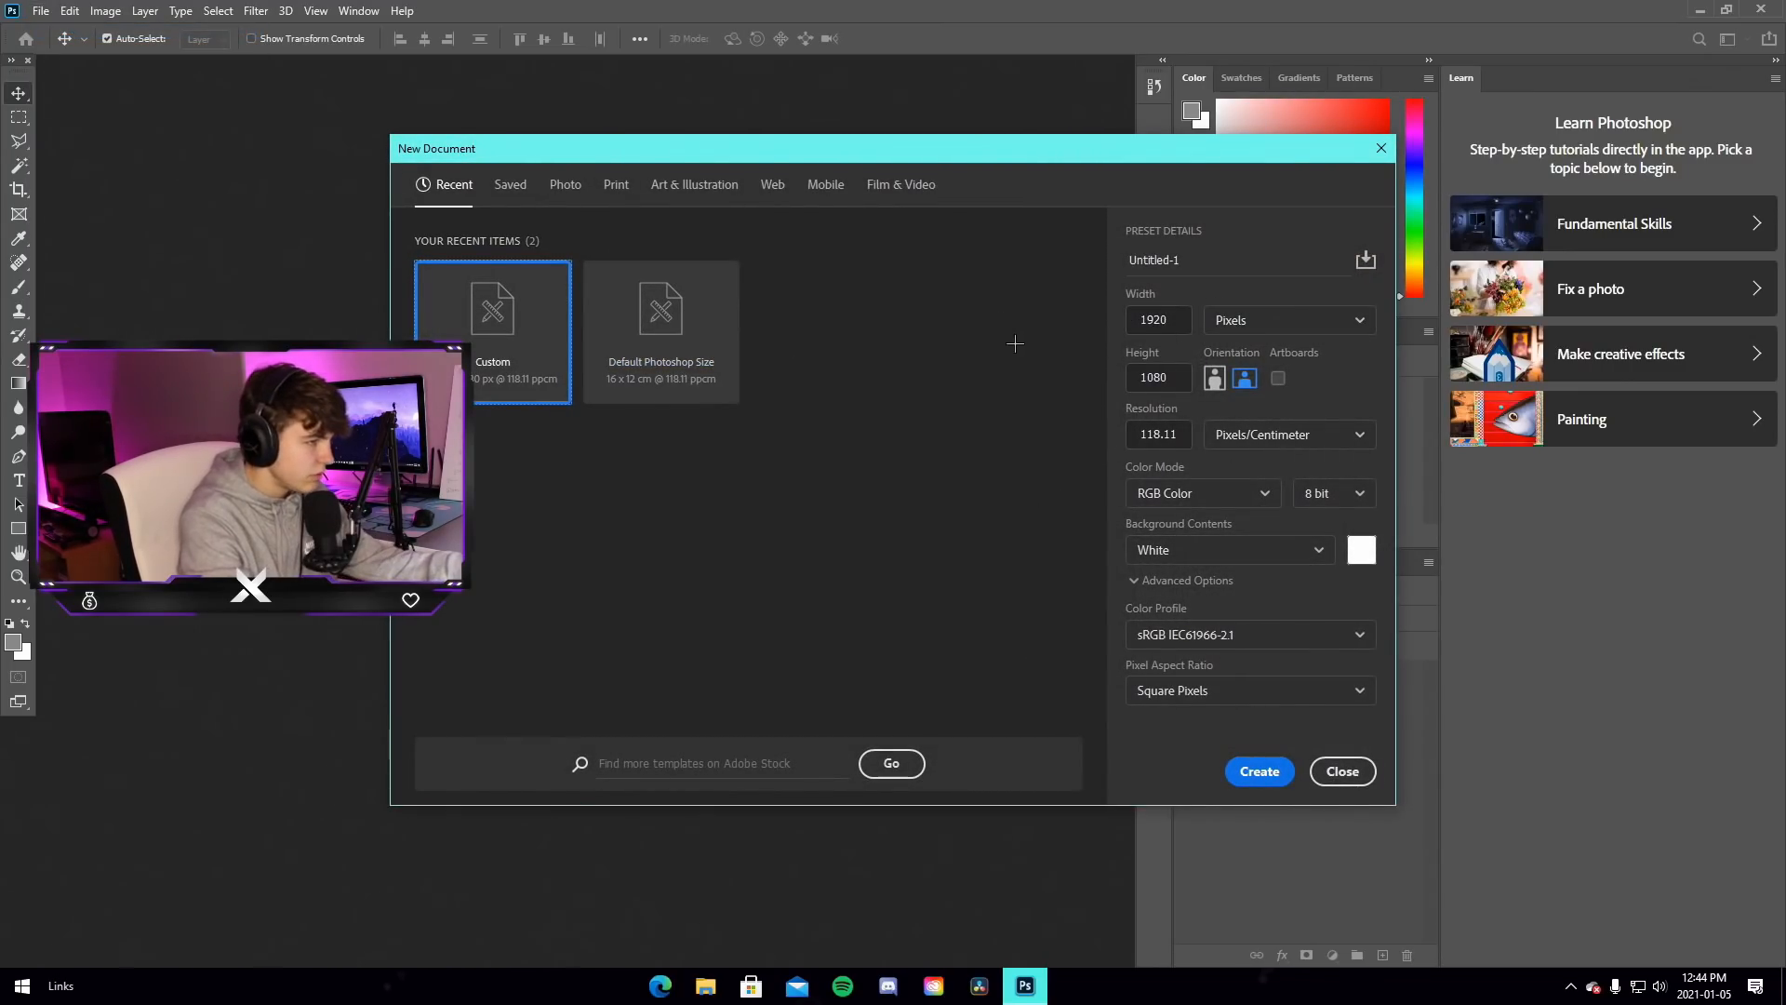
left_click(1260, 772)
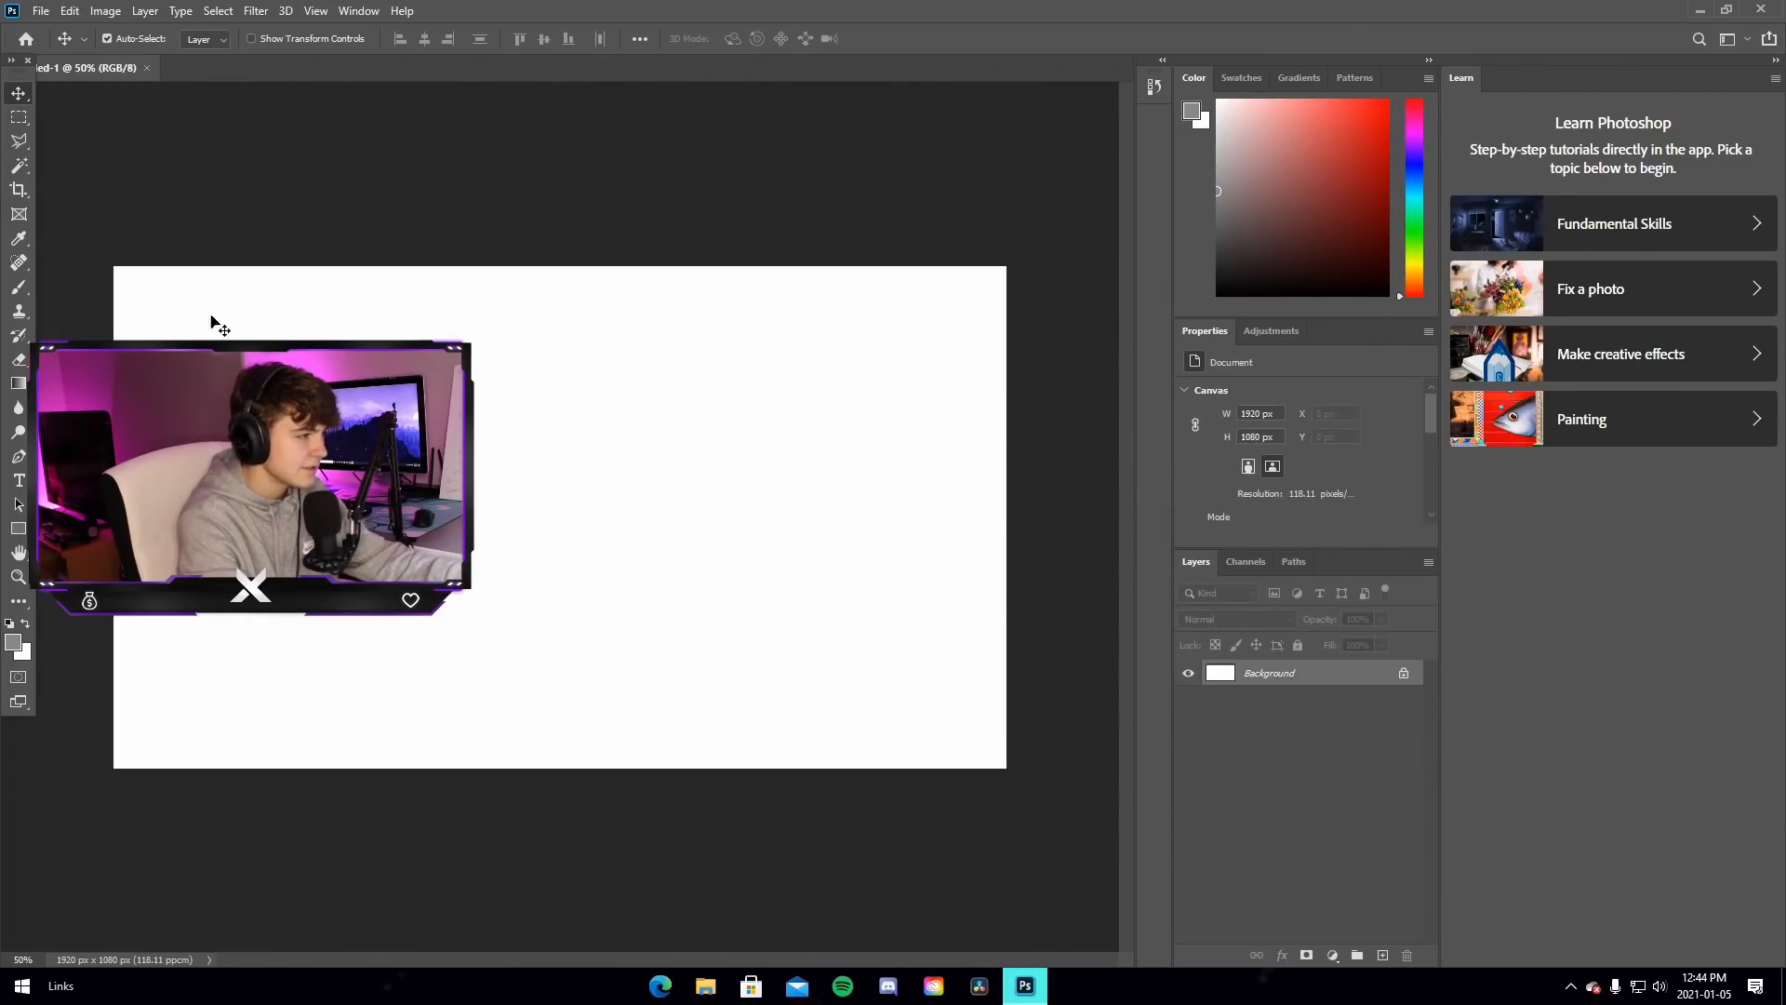
Open the S4 Fortnite GFX Pack BY NATE file from the Fortnite GFX folder on the E: drive
left_click(41, 9)
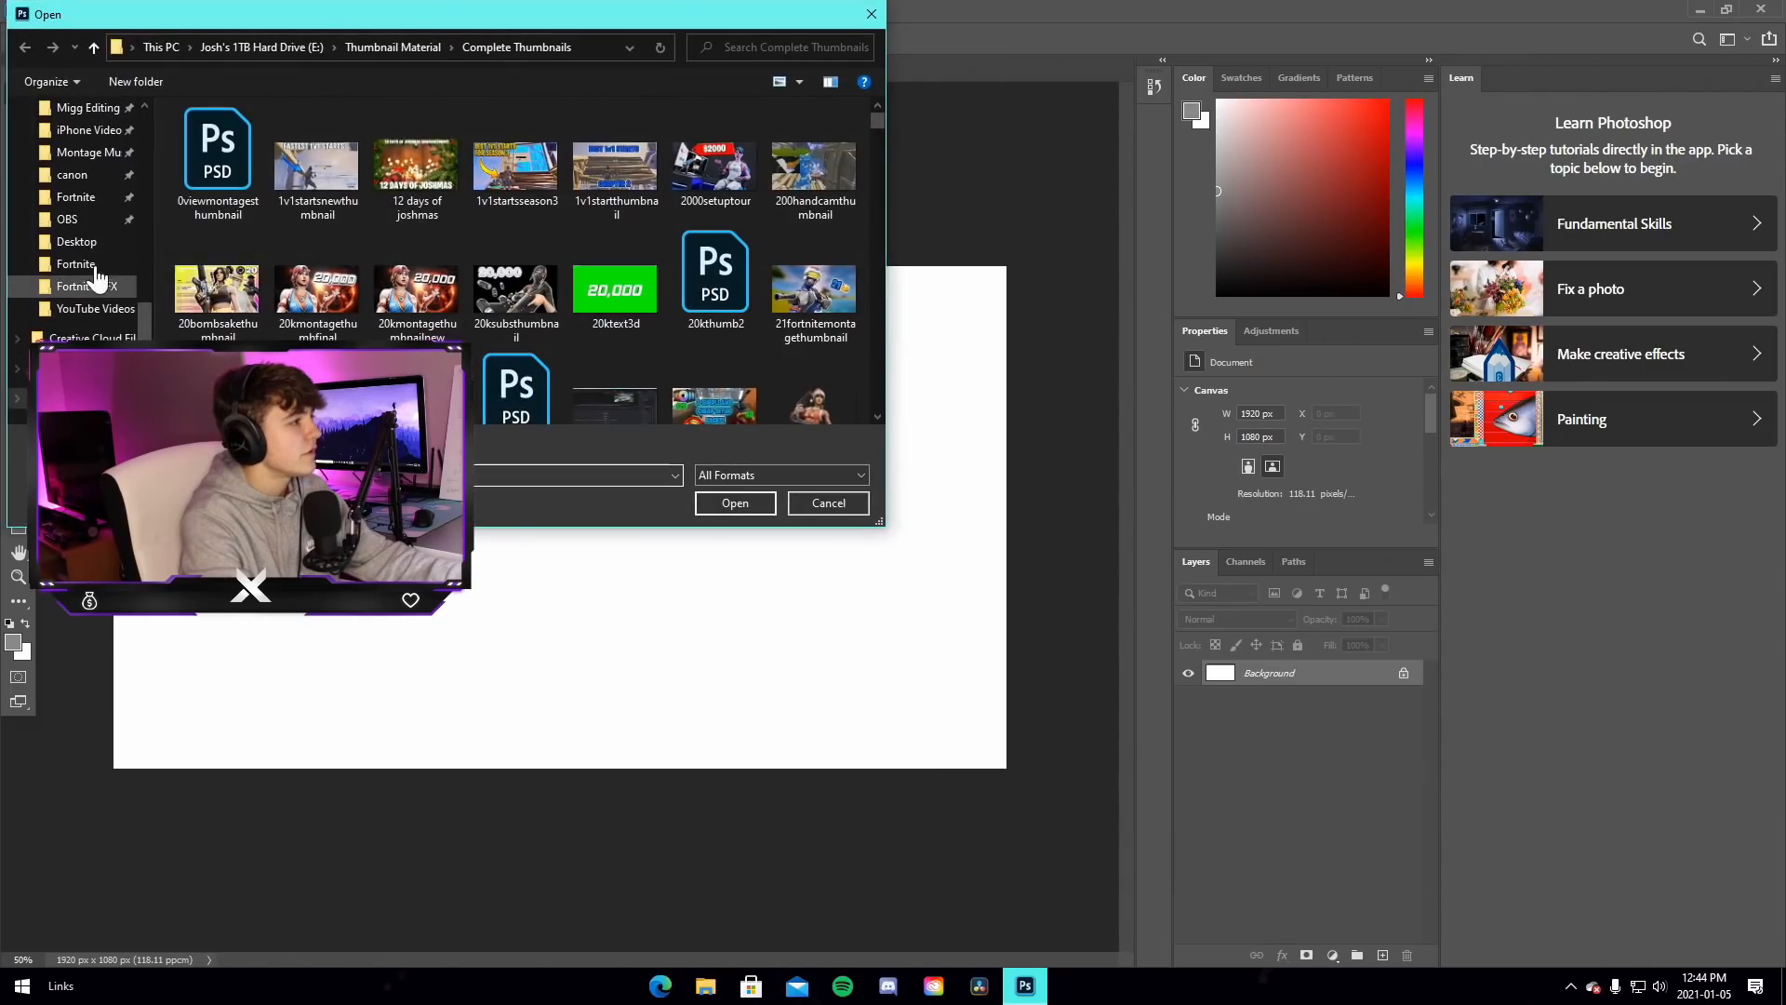
scroll(78, 316, "down", 3)
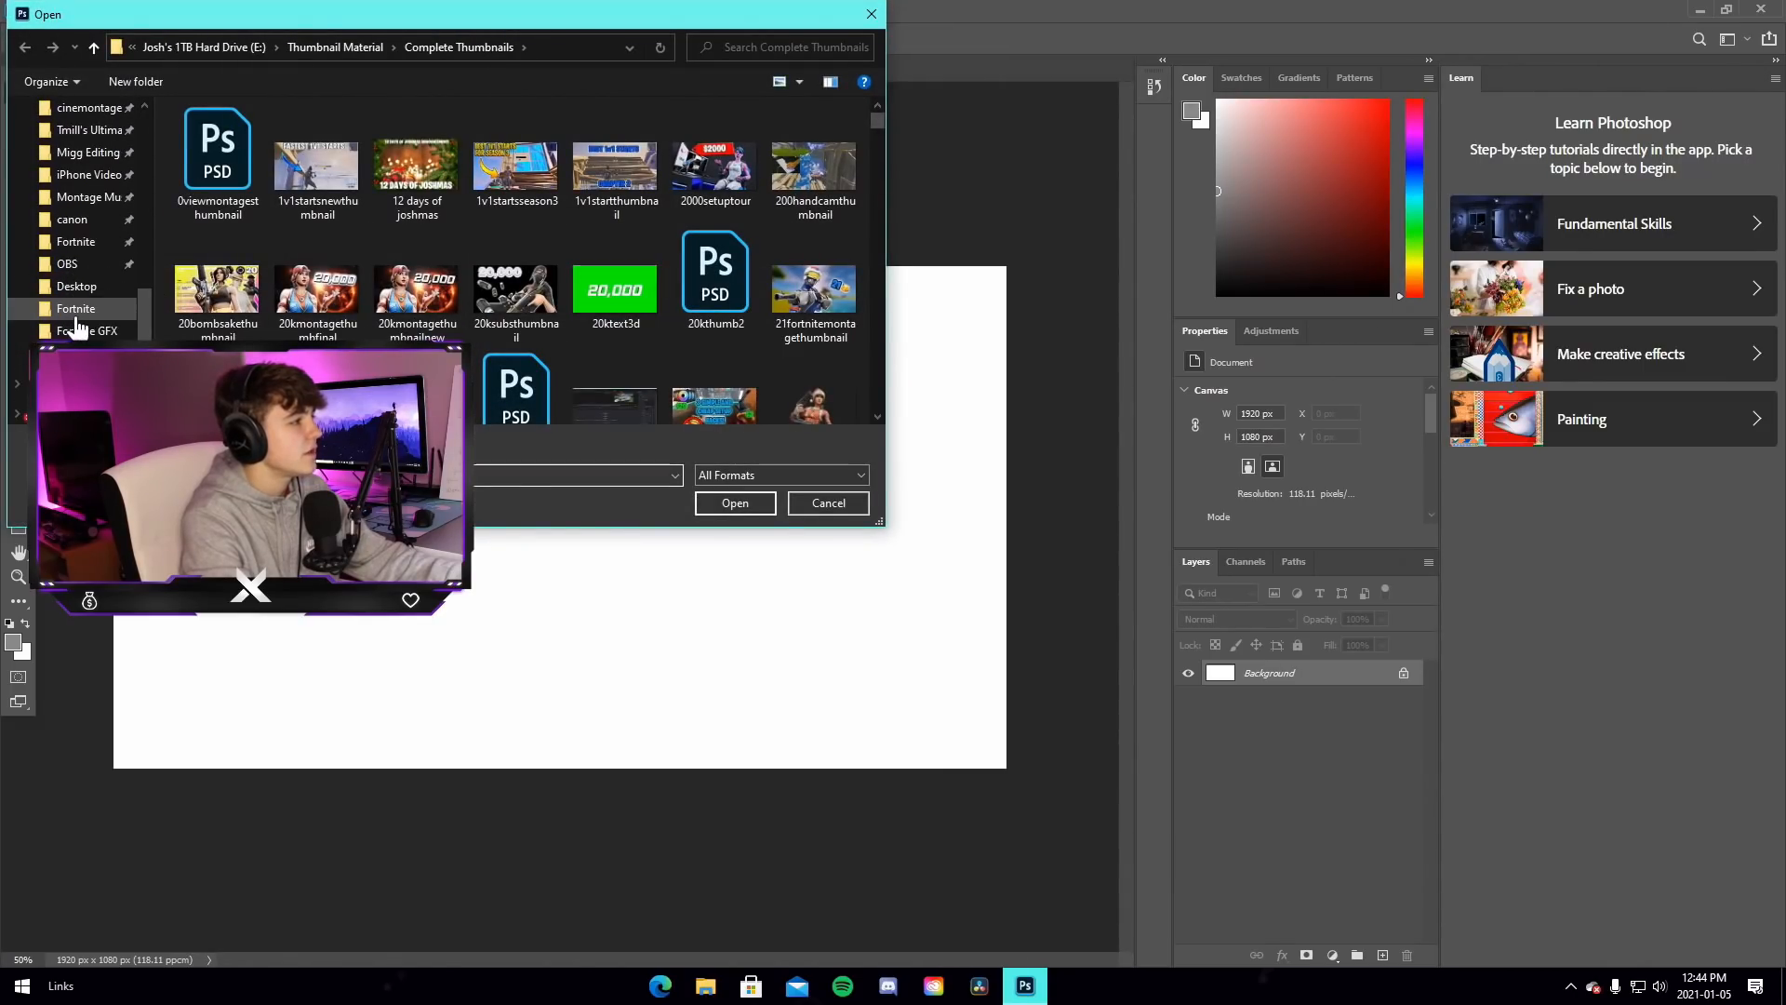
scroll(77, 321, "down", 1)
left_click(77, 376)
double_click(456, 348)
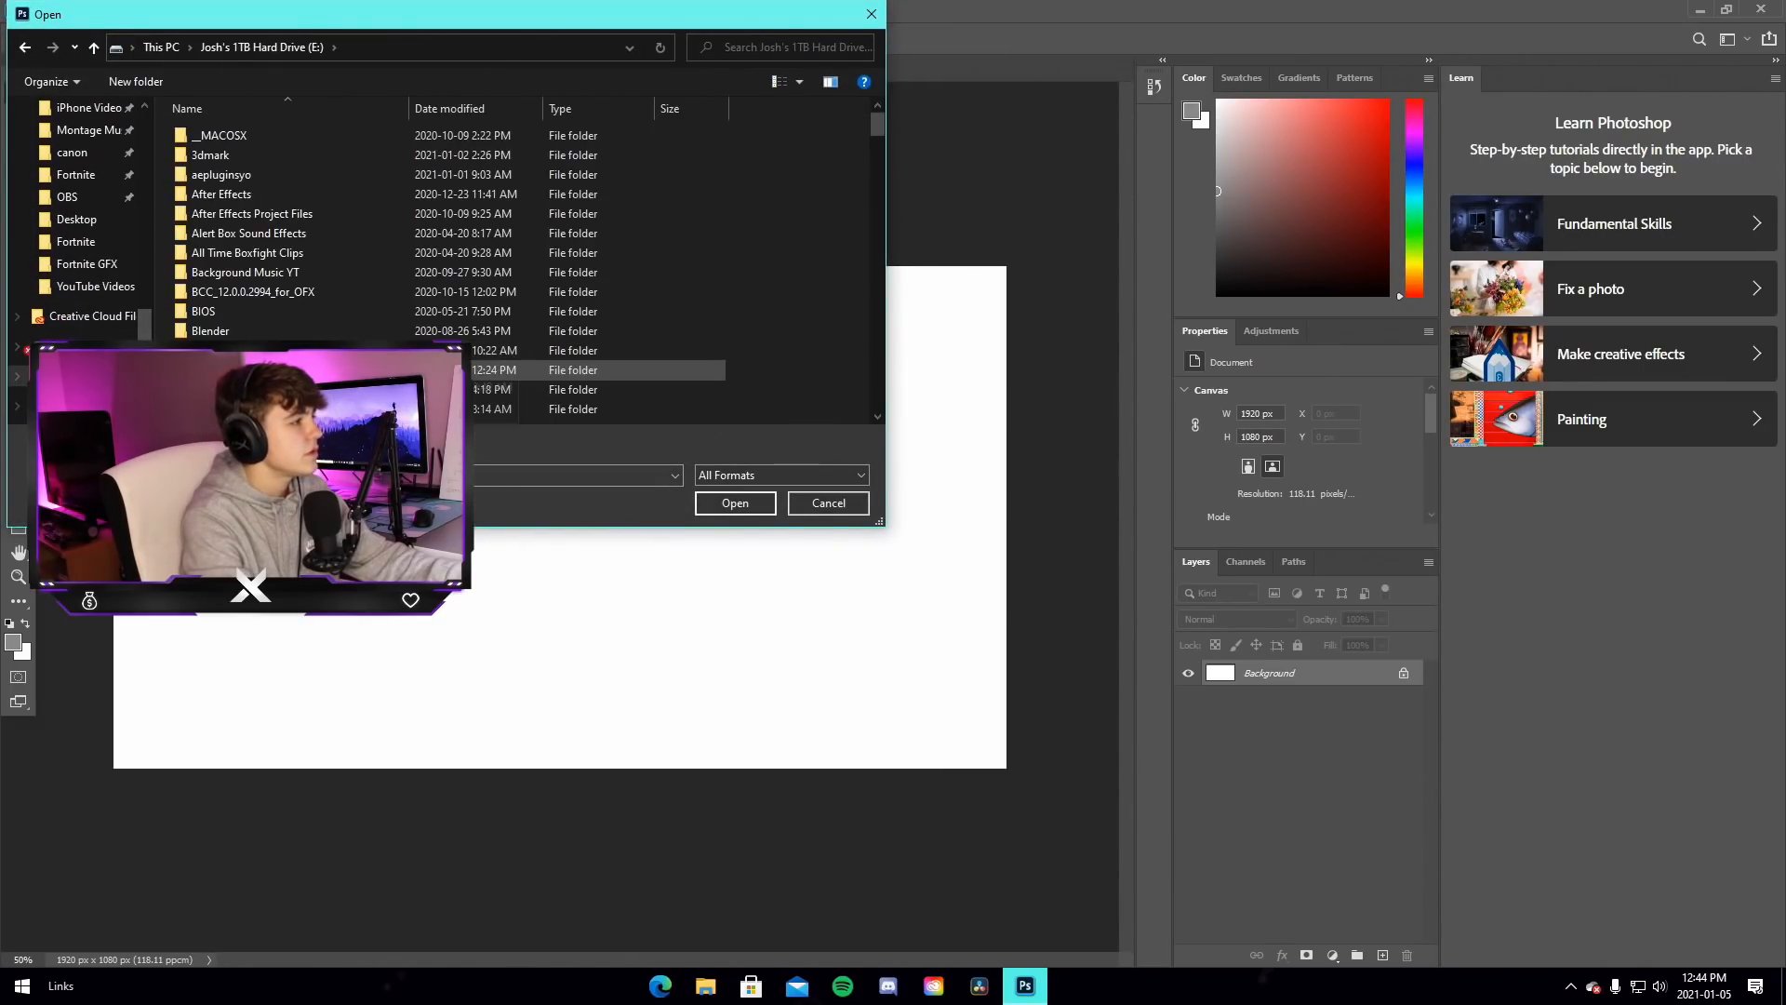
scroll(279, 280, "down", 5)
double_click(267, 291)
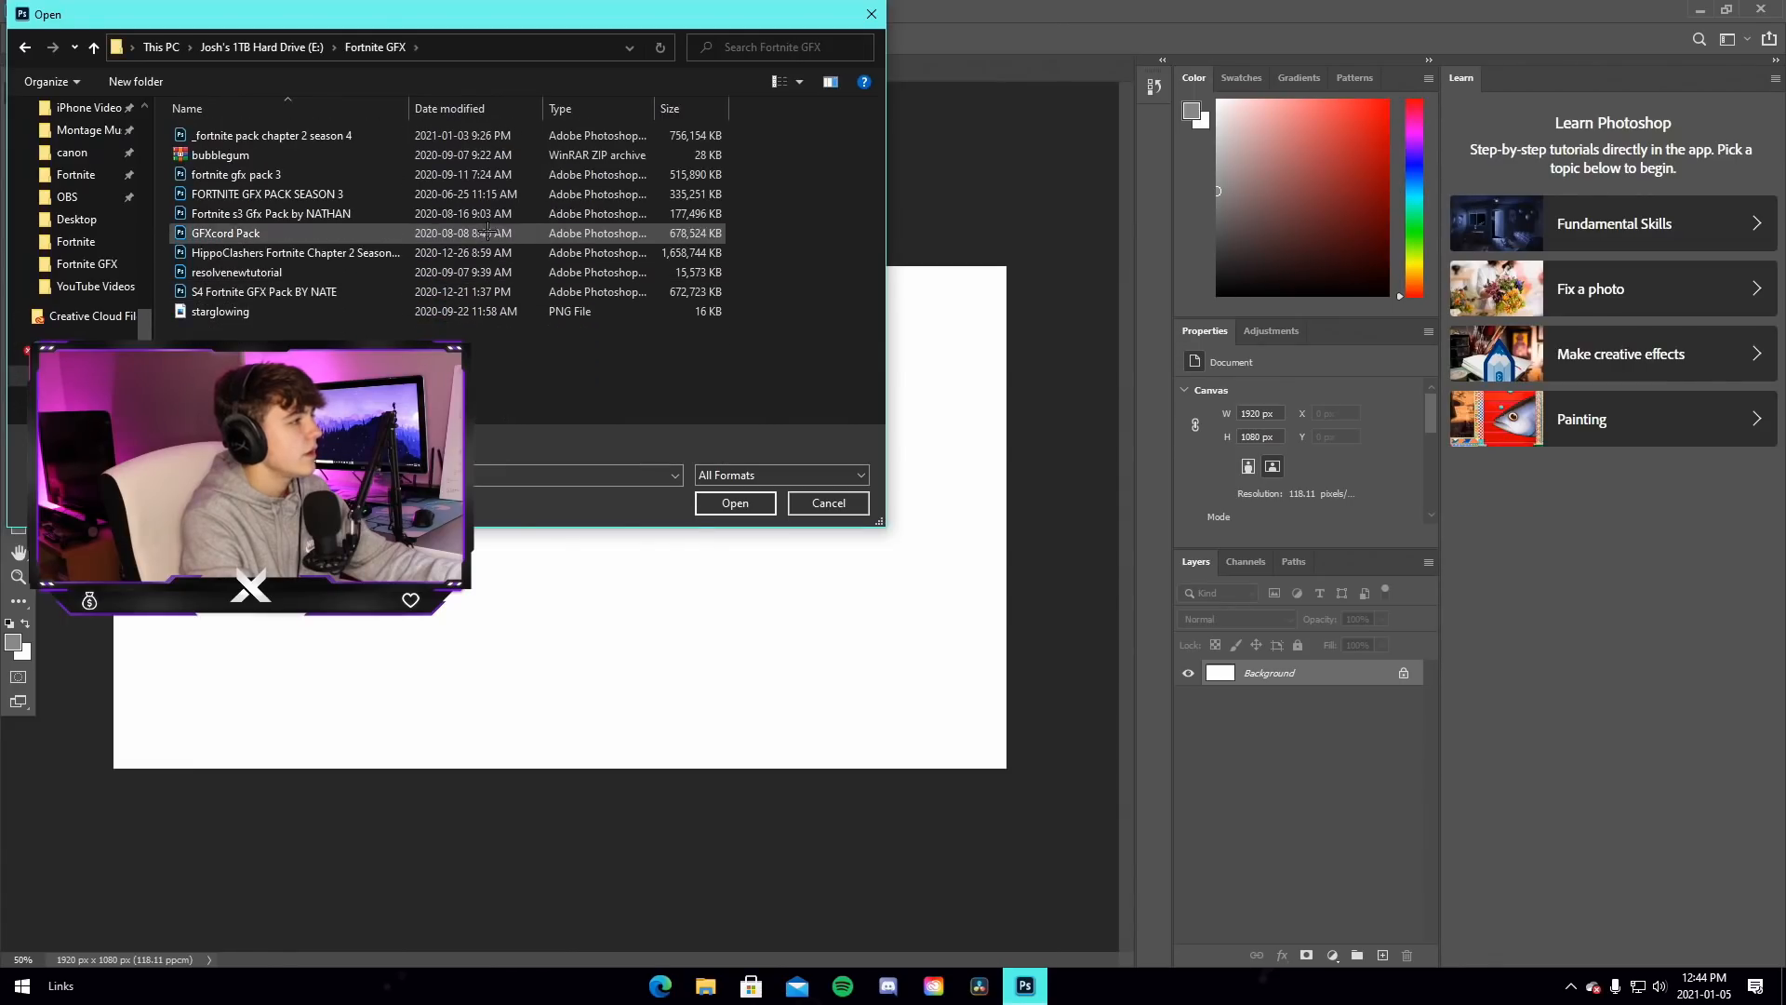
left_click(267, 291)
left_click(735, 504)
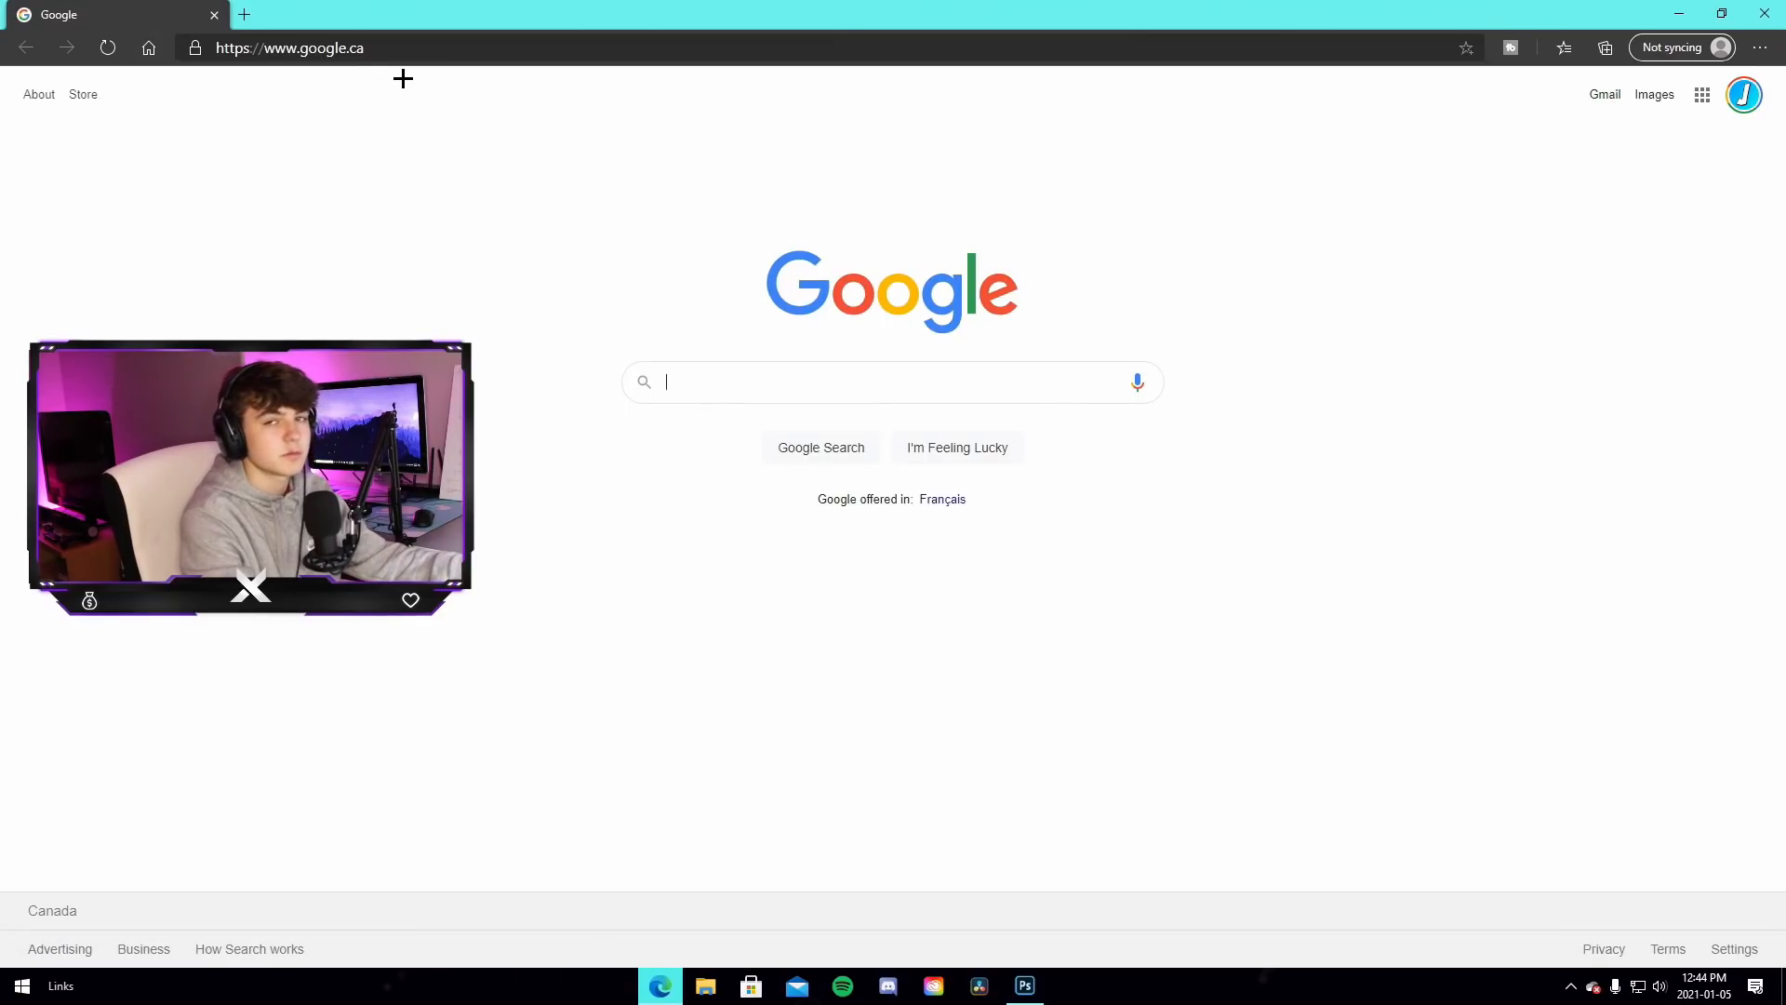
In the Edge browser, search Google for "drive" and open Google Drive from the results
left_click(727, 370)
type("drive")
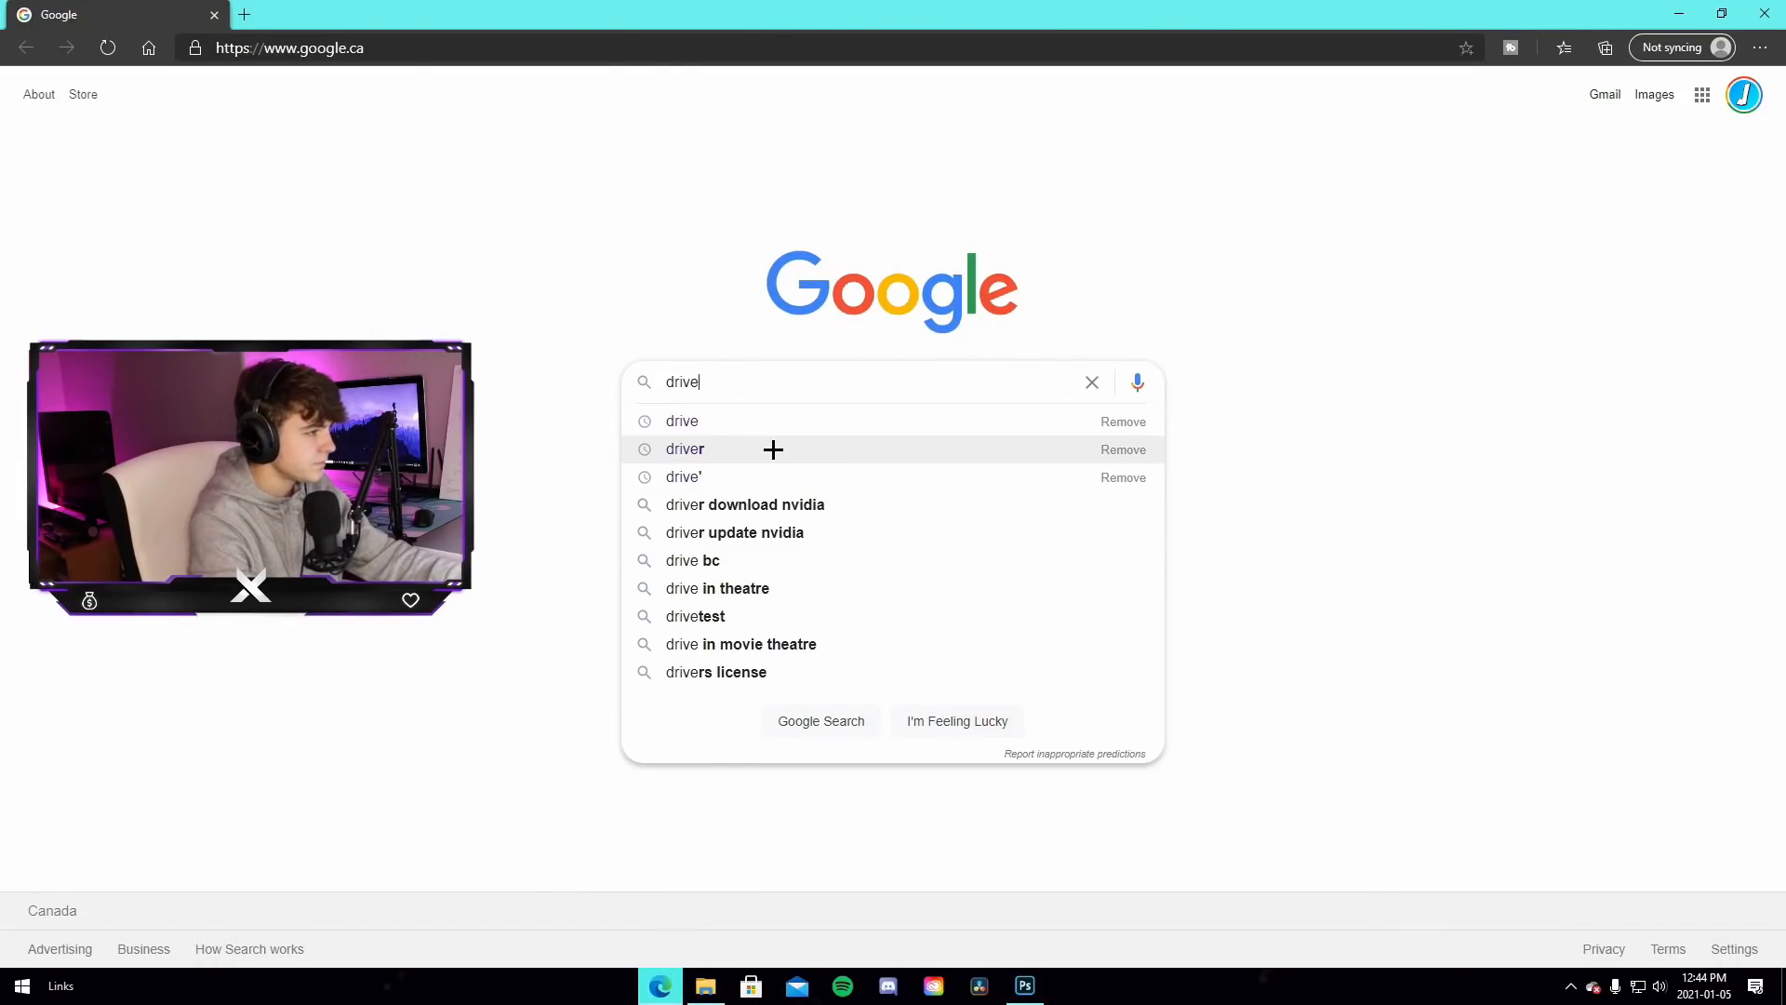
left_click(769, 451)
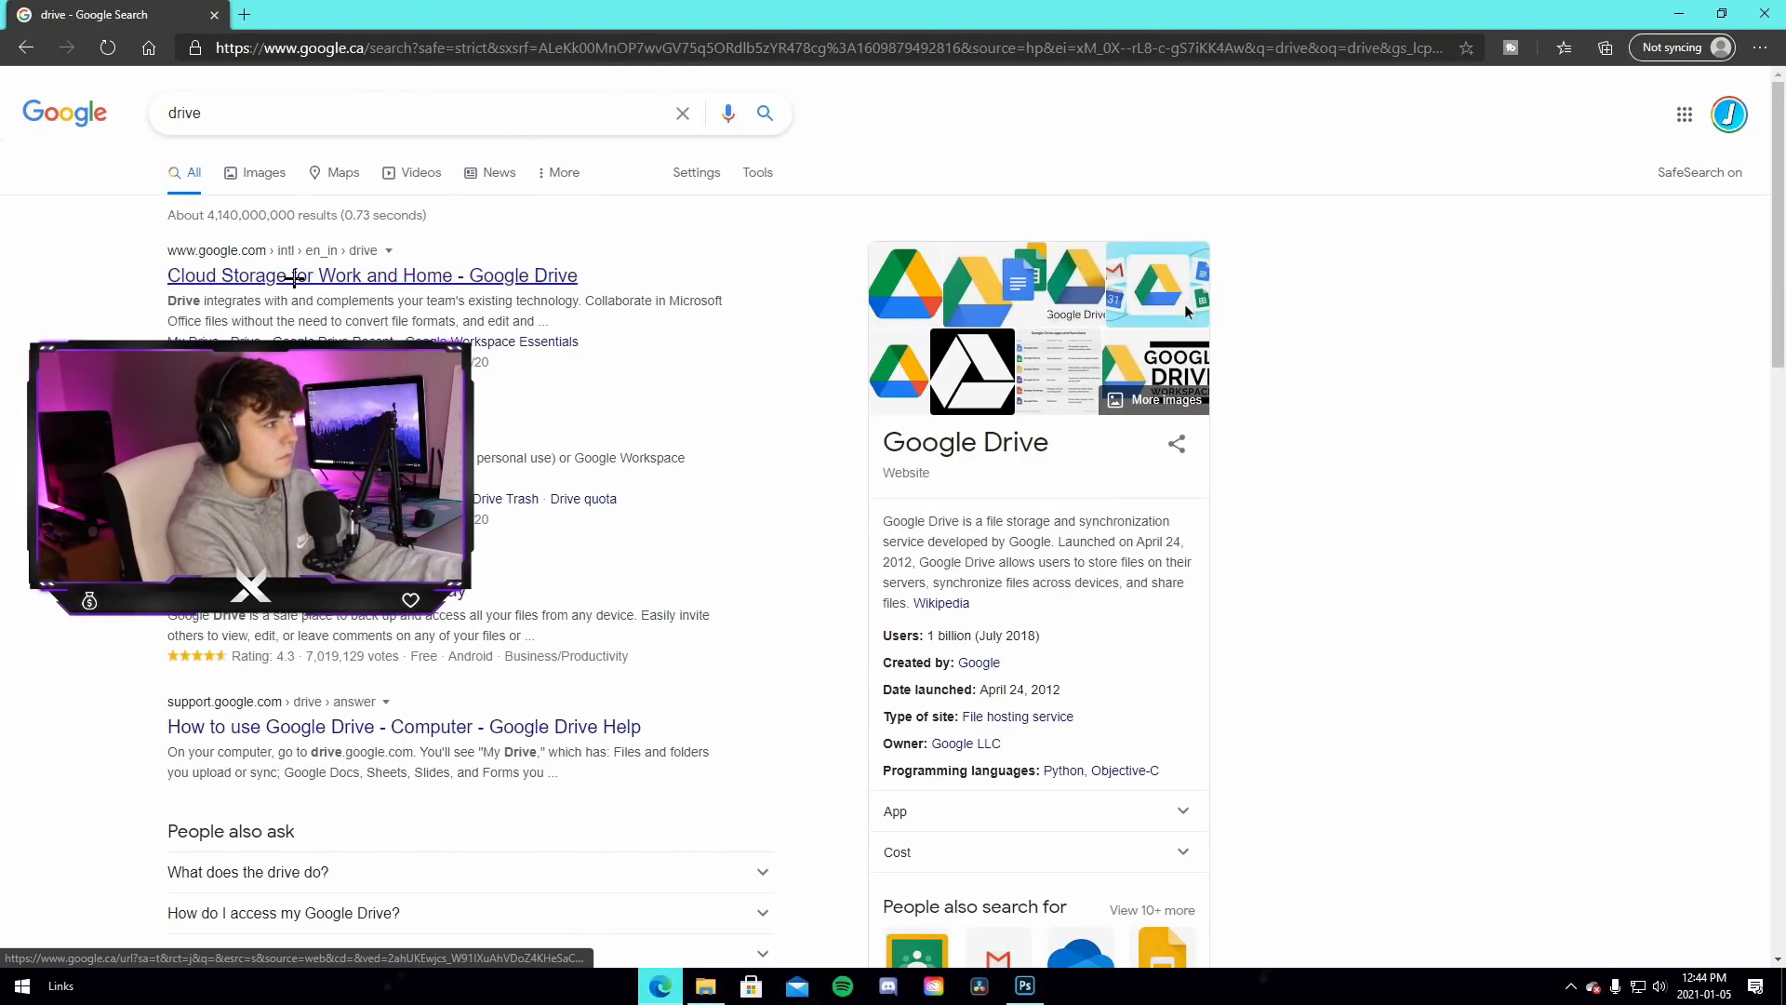
left_click(293, 275)
left_click(349, 589)
left_click(214, 14)
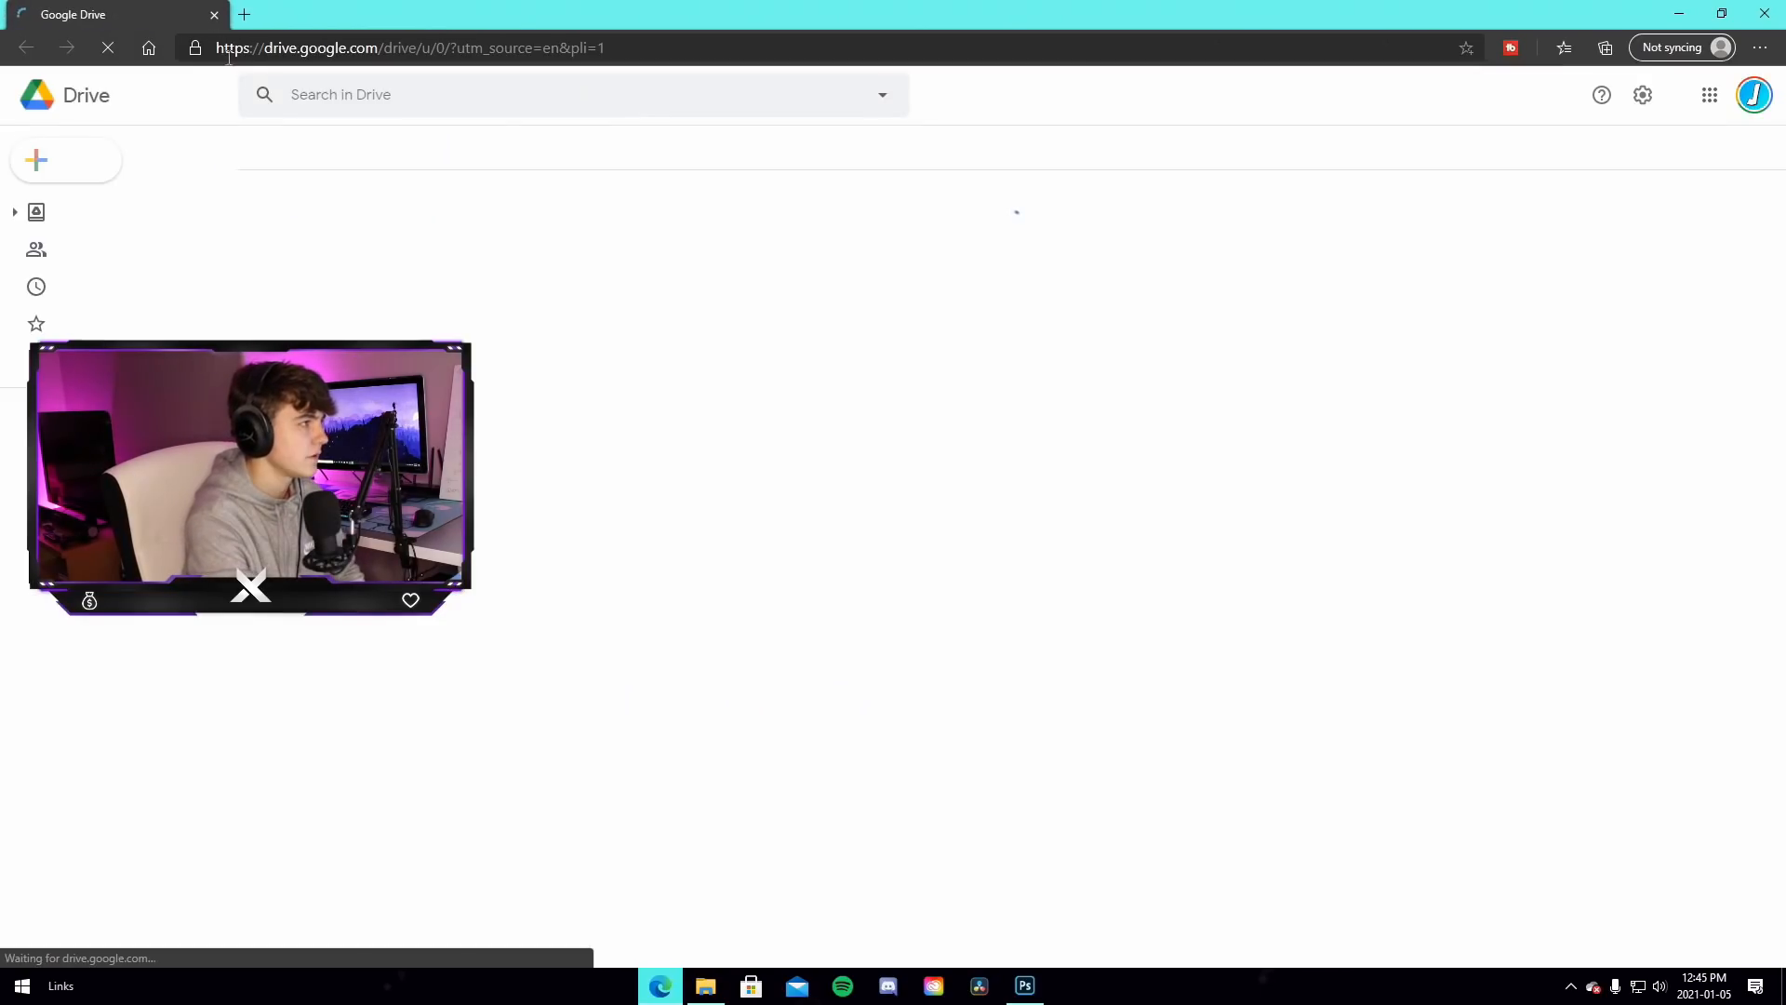
Open the Render pack v2 folder from the starred items and reduce the browser to a smaller window
left_click(123, 325)
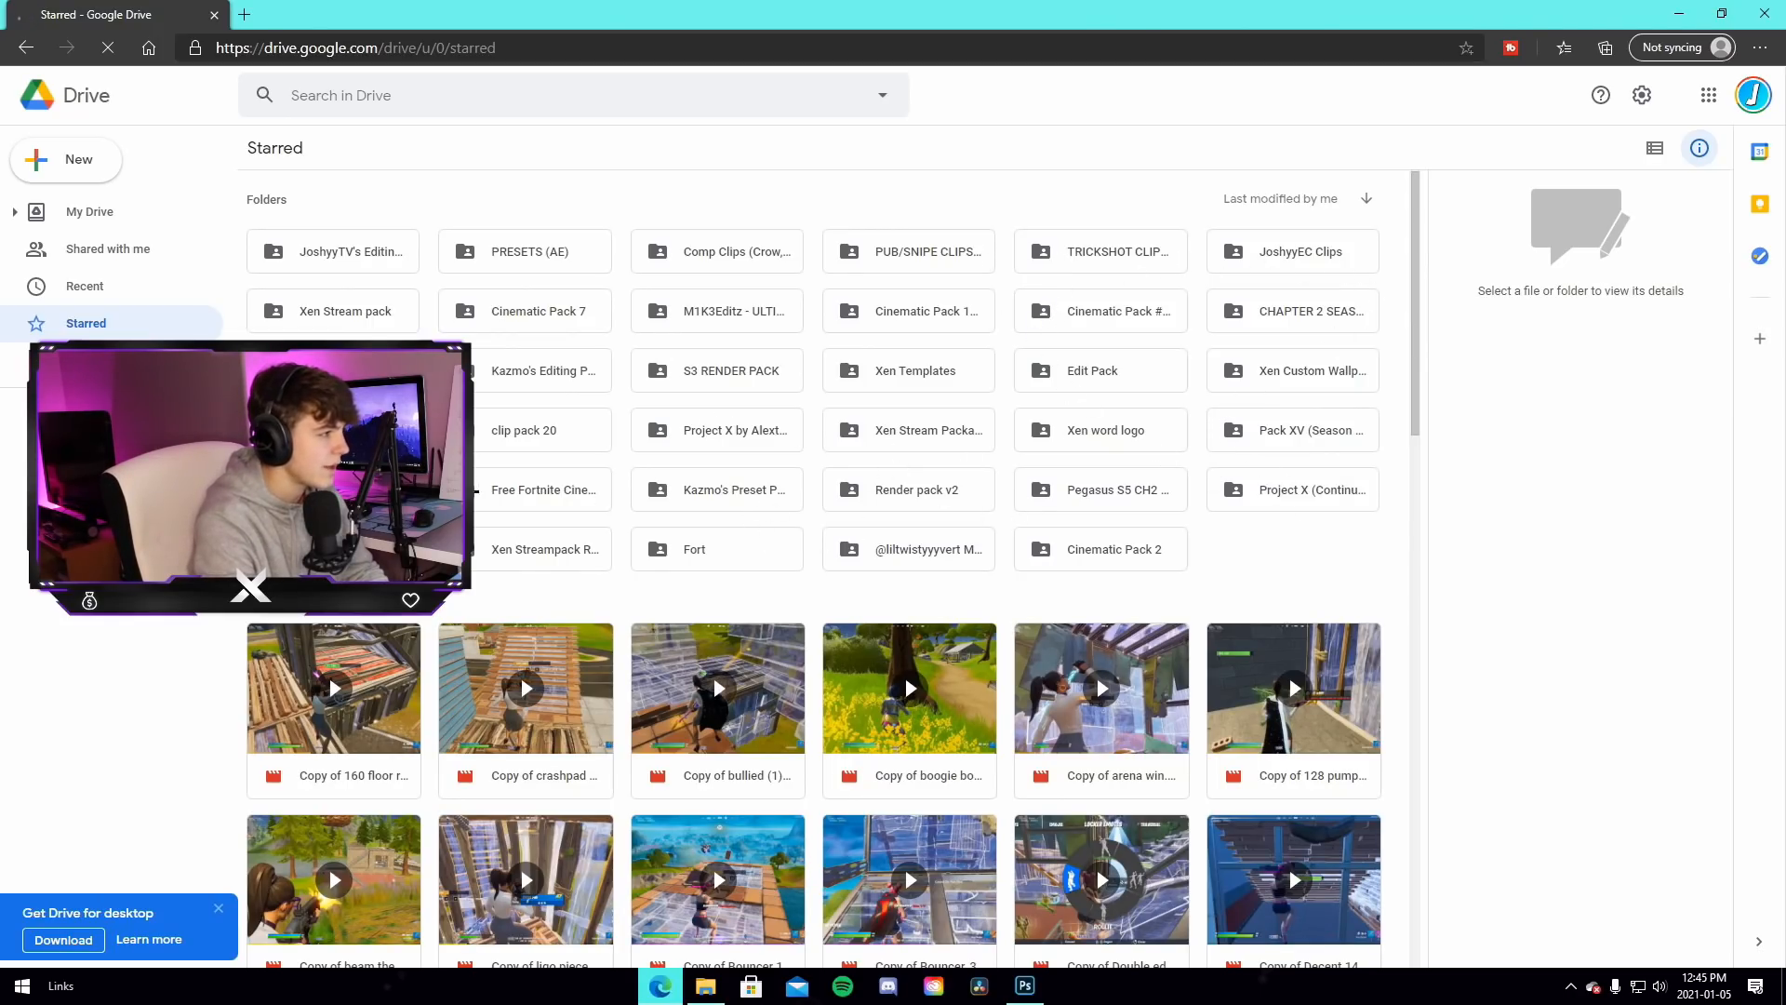
double_click(962, 477)
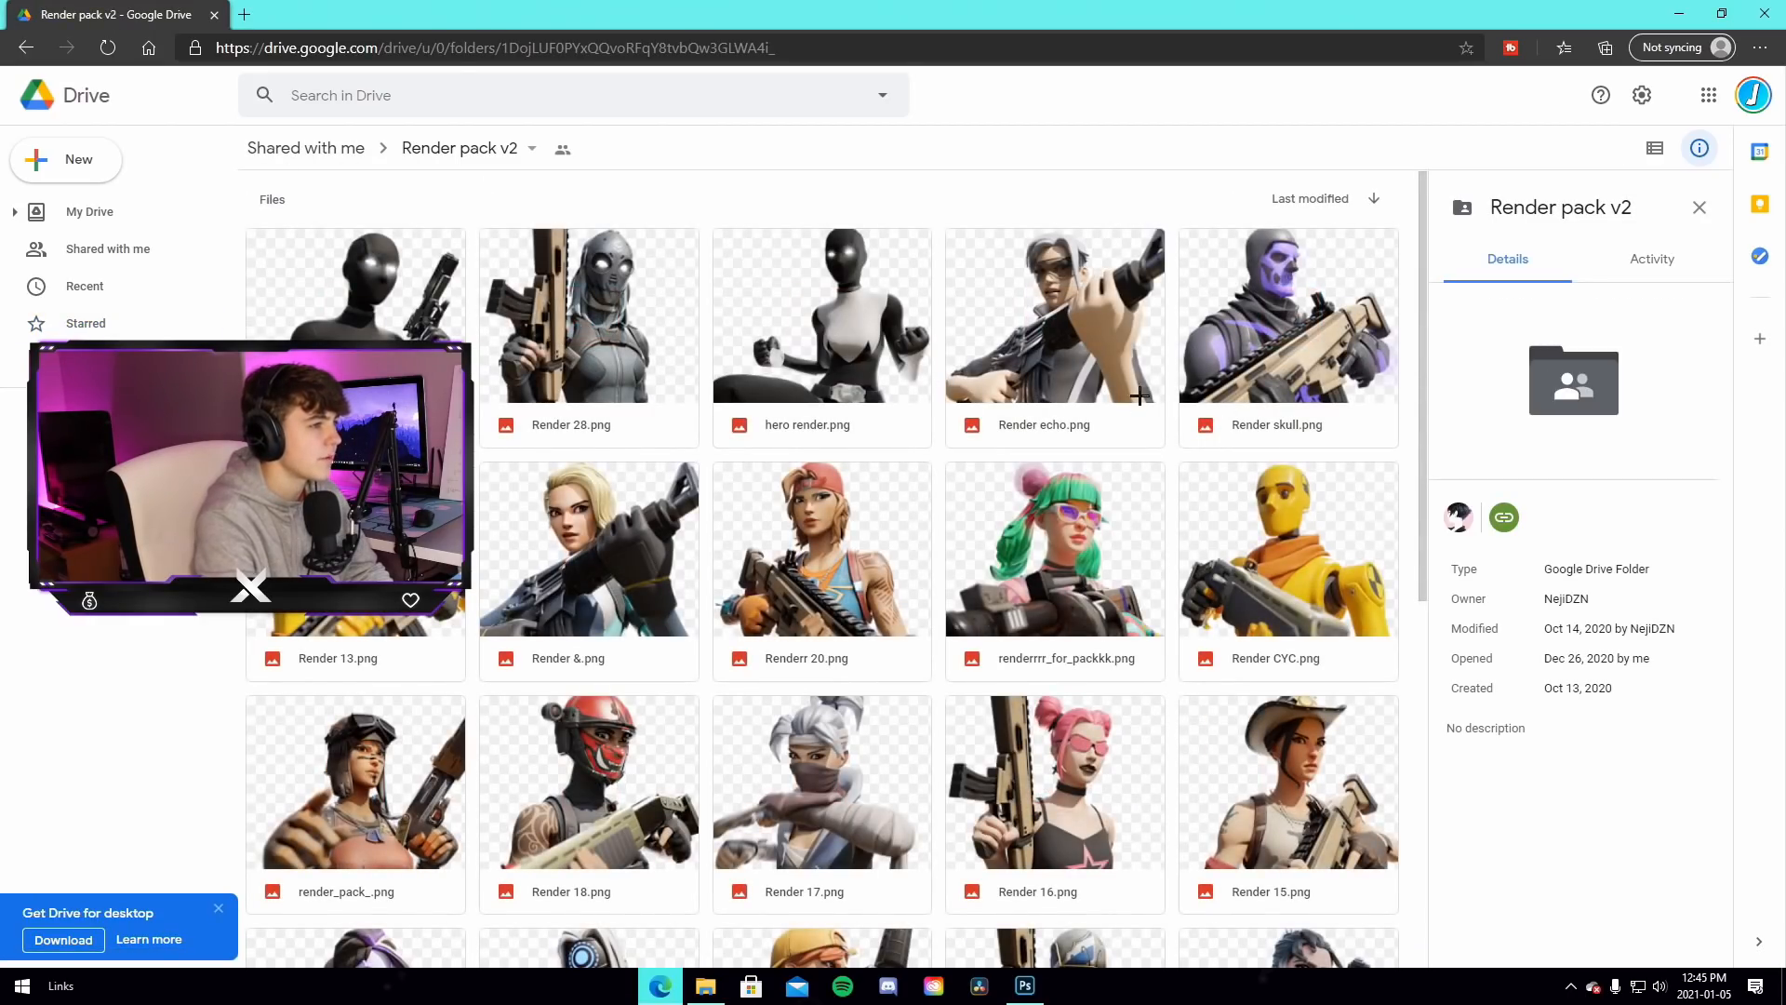
scroll(931, 461, "down", 7)
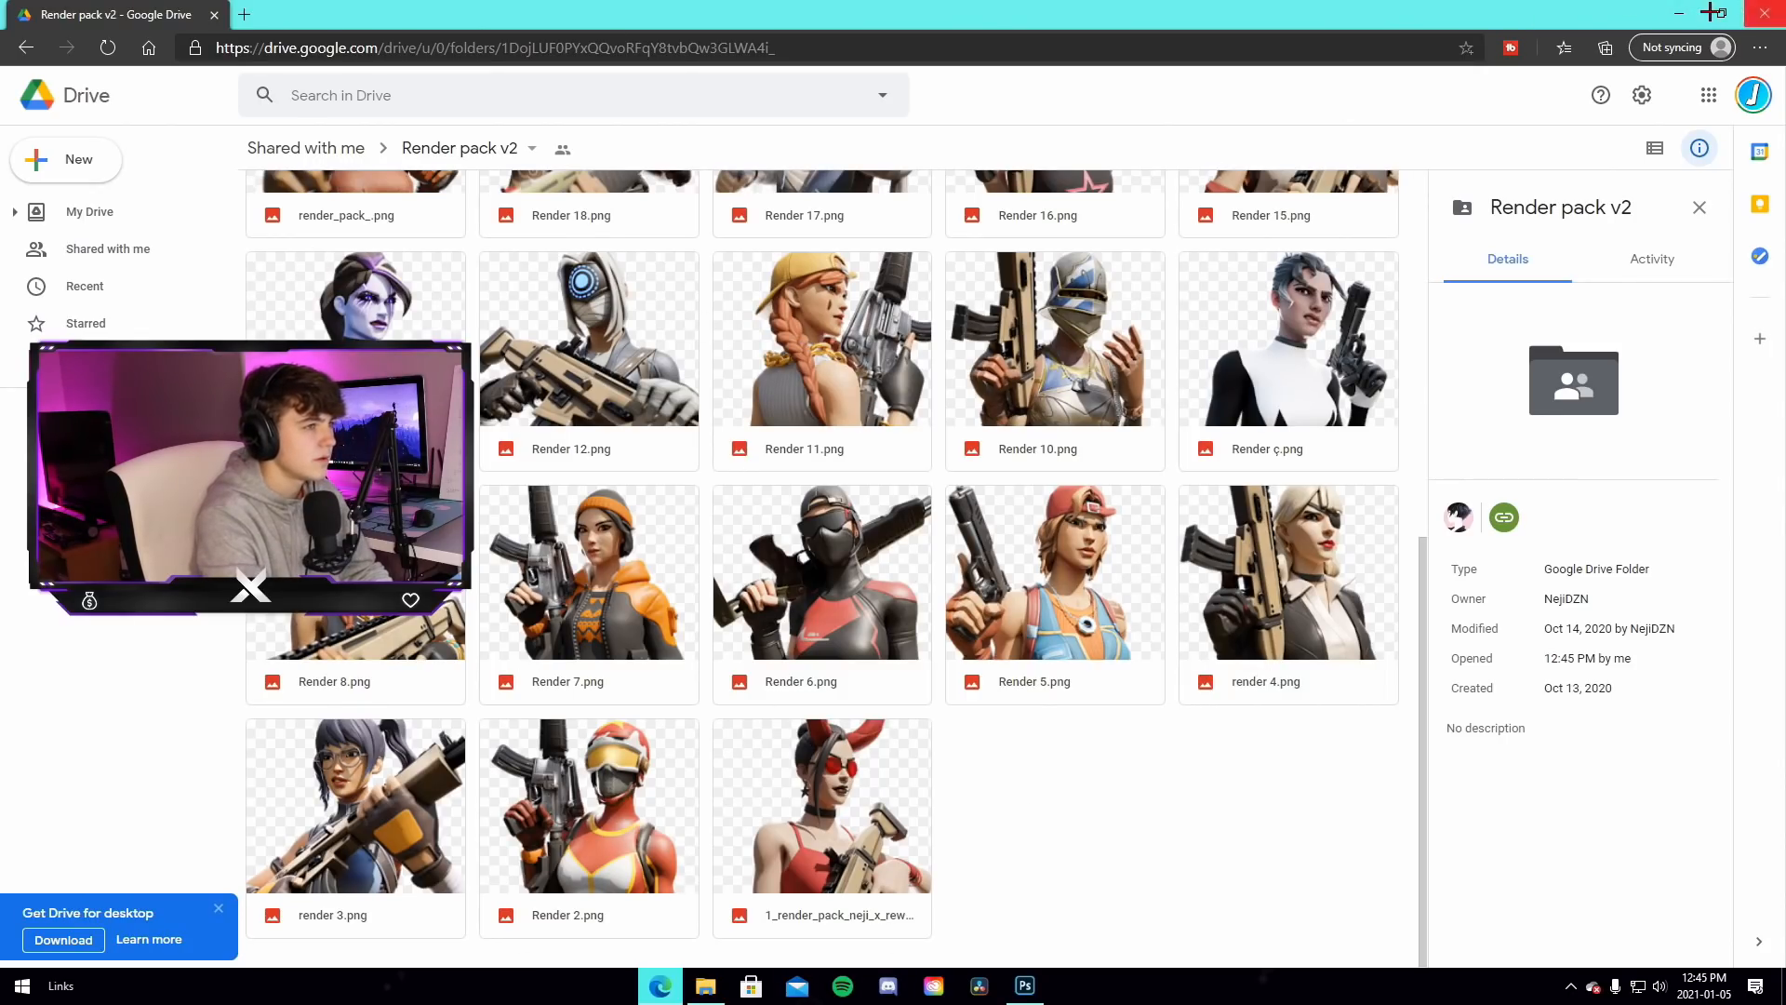
left_click(1721, 13)
Download Render skull.png from the render pack and save it in the Montage Music folder as Render skull
scroll(994, 504, "down", 15)
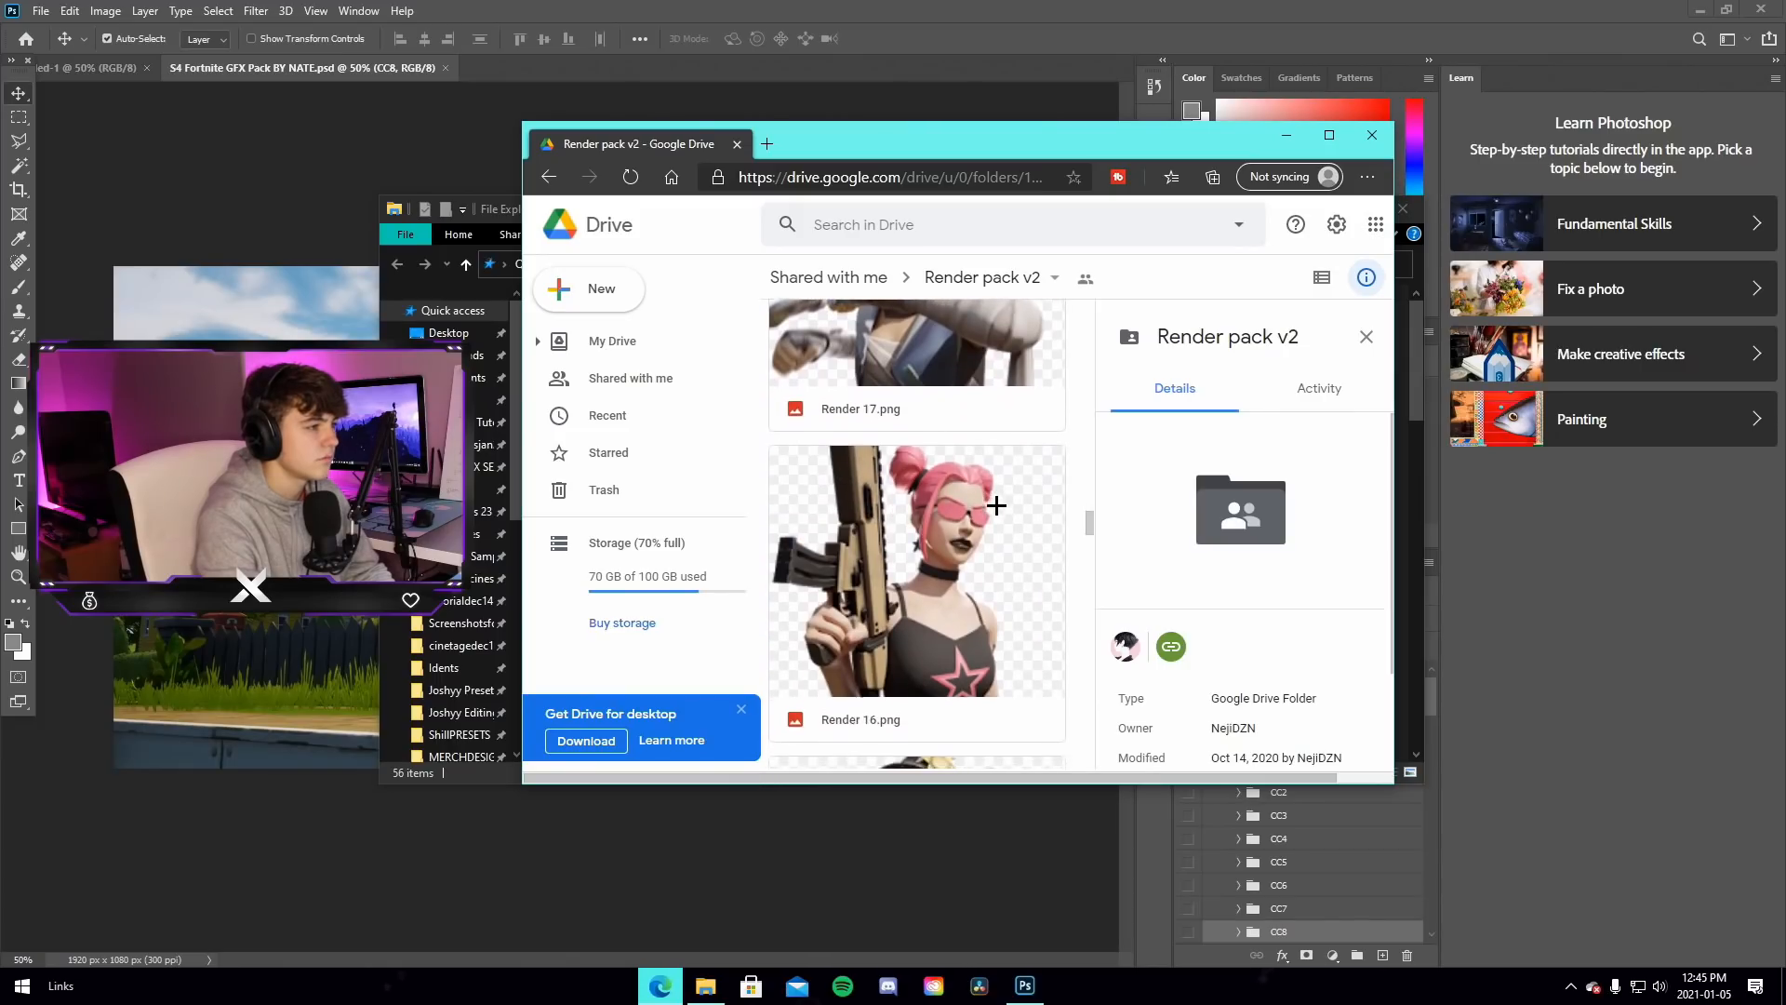
left_click_drag(992, 505, 896, 572)
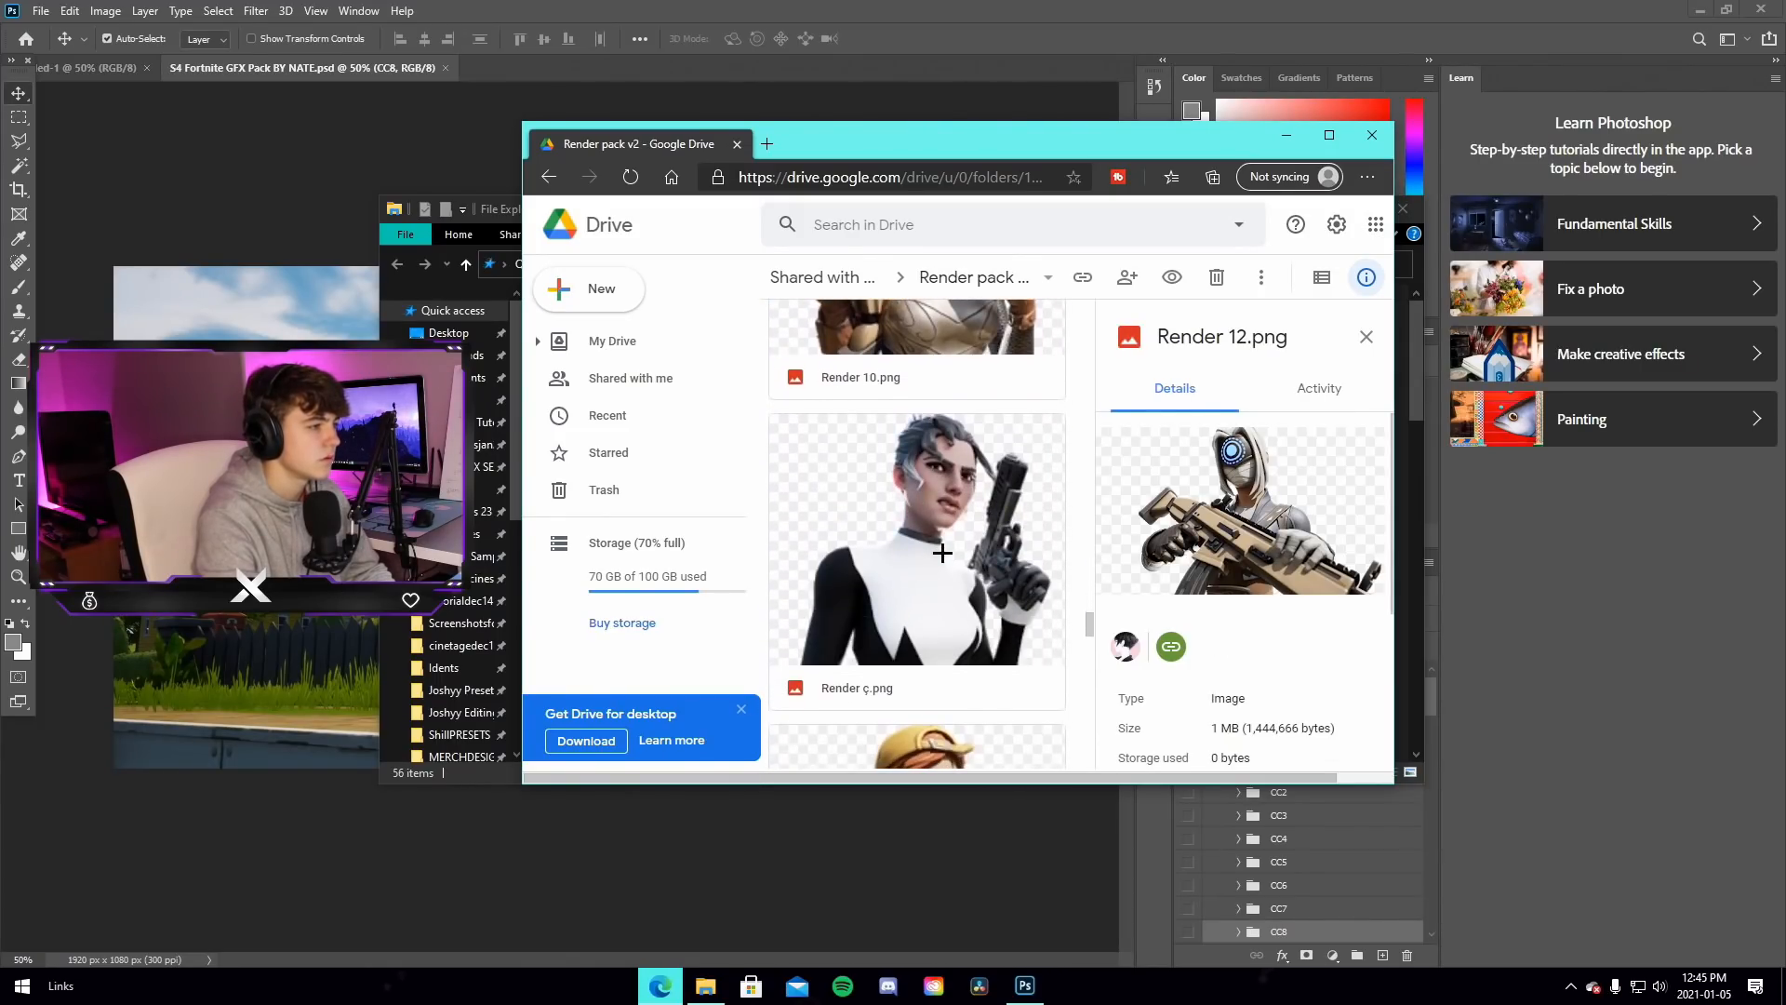
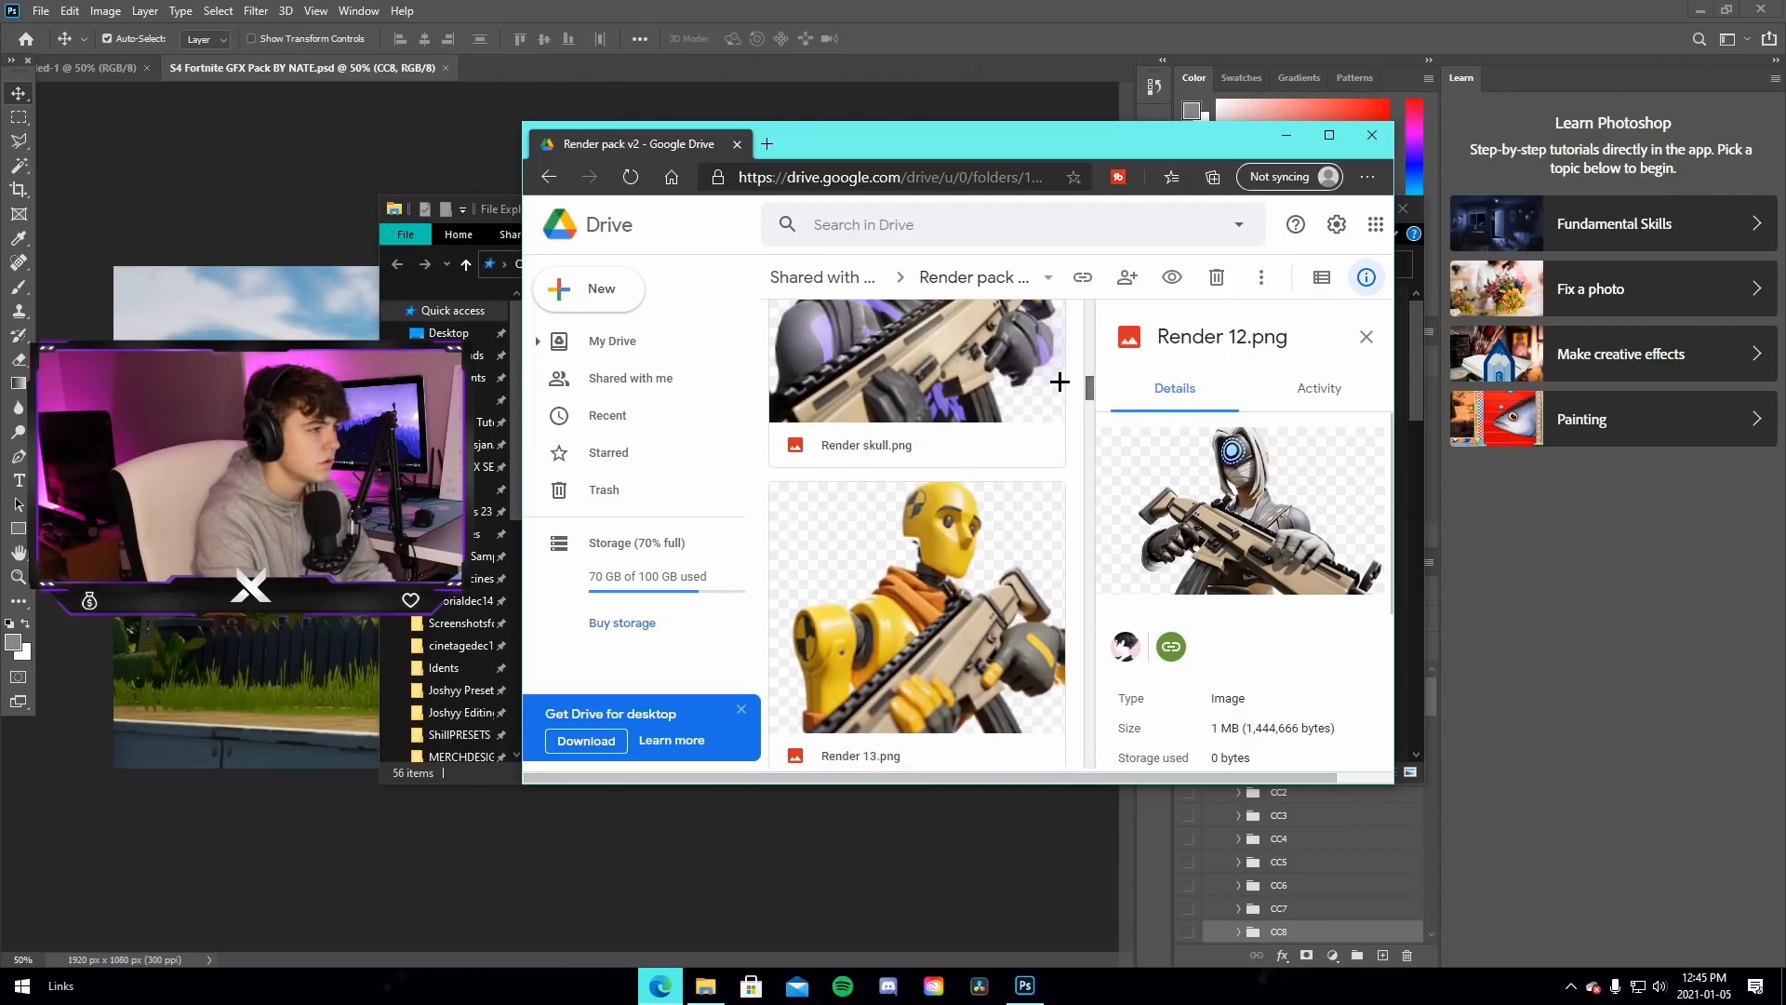
scroll(1060, 372, "up", 4)
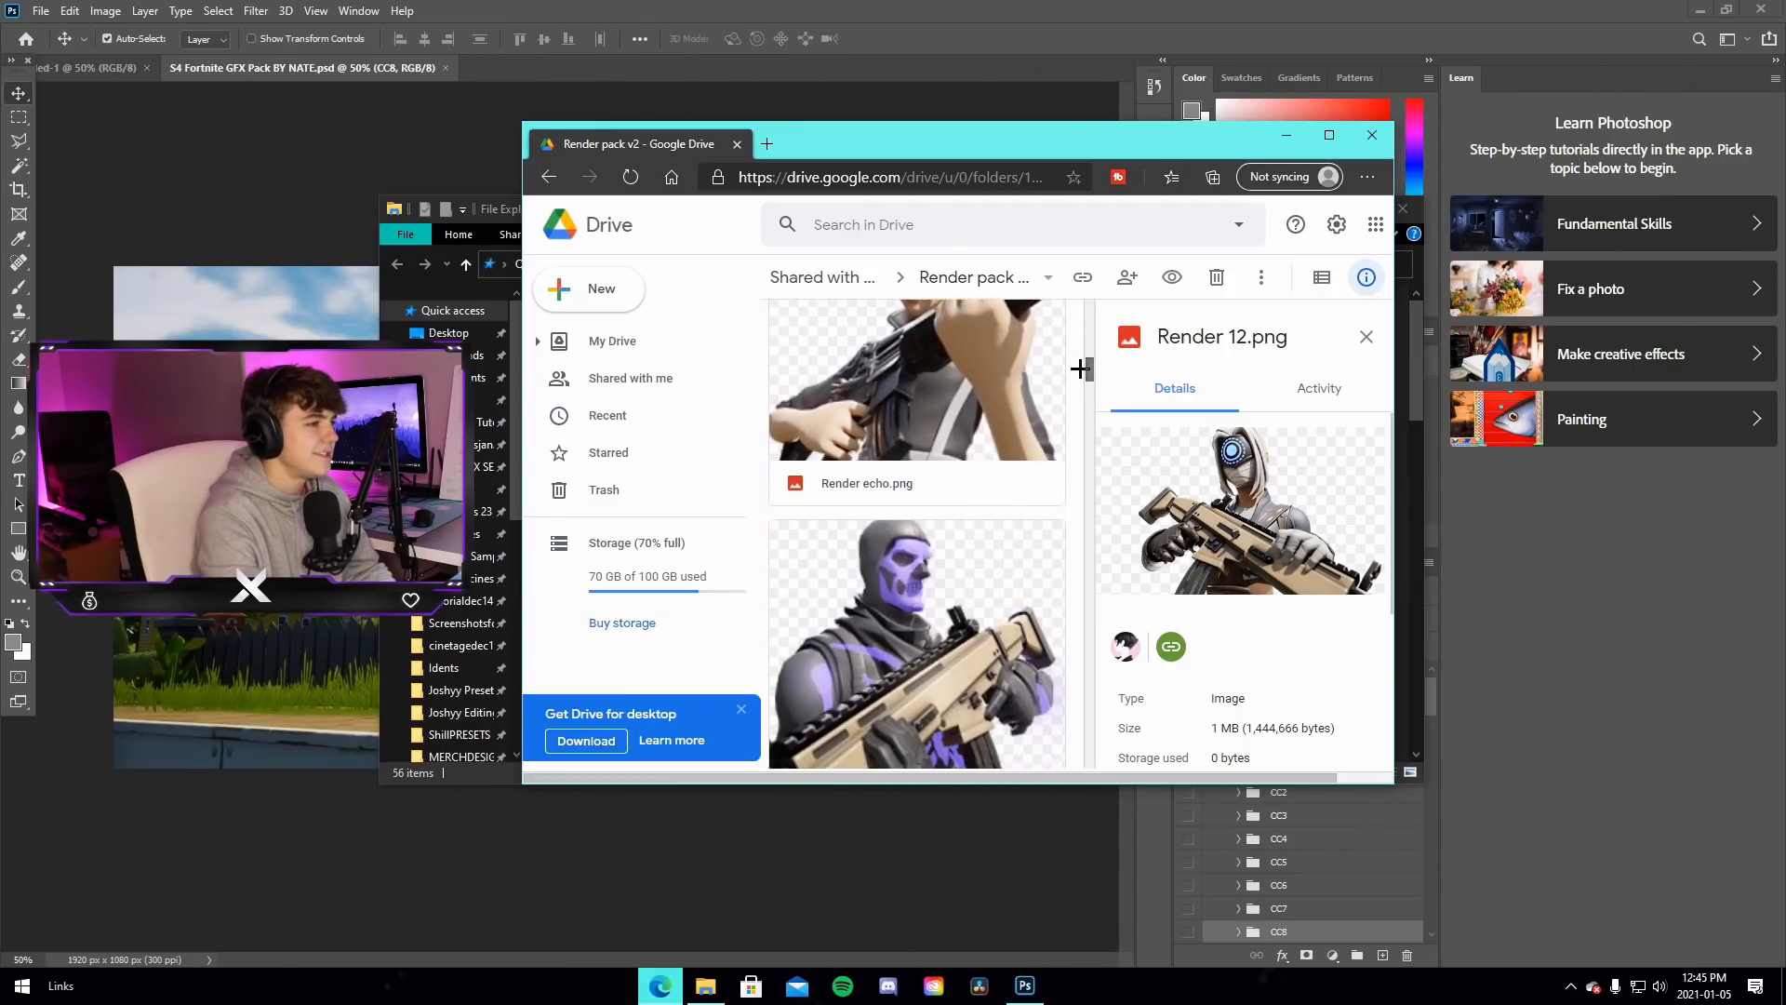
right_click(966, 406)
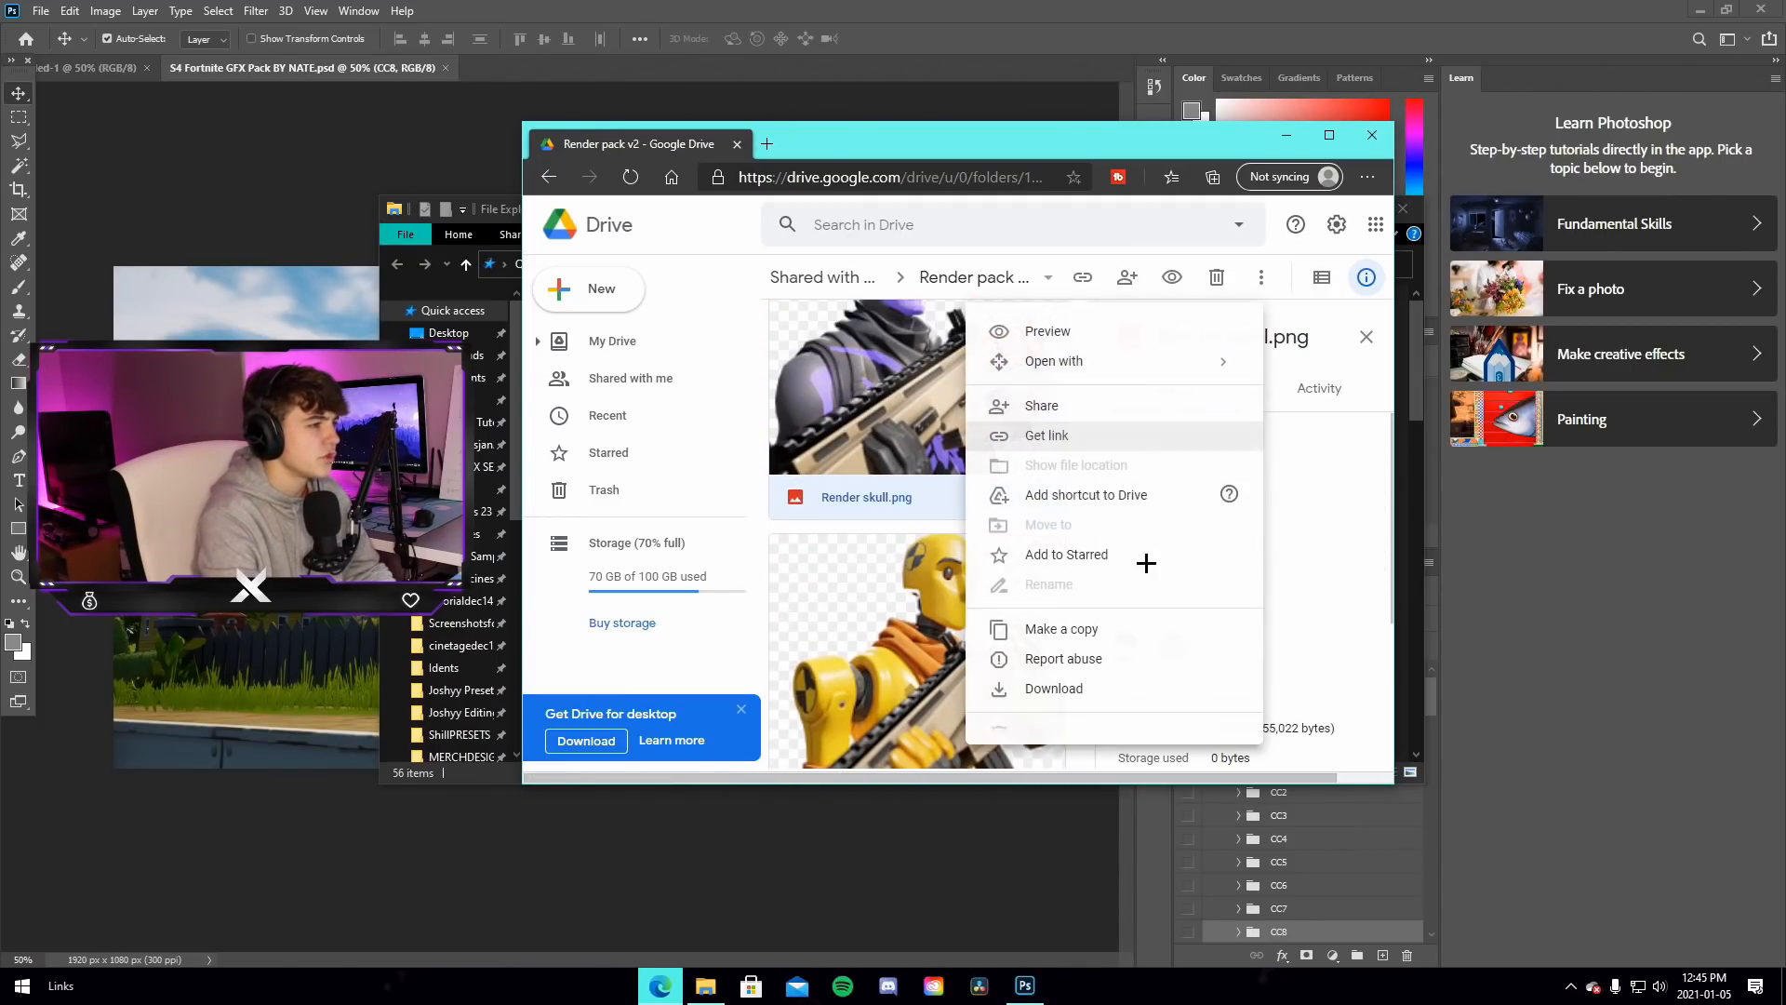
left_click(1049, 686)
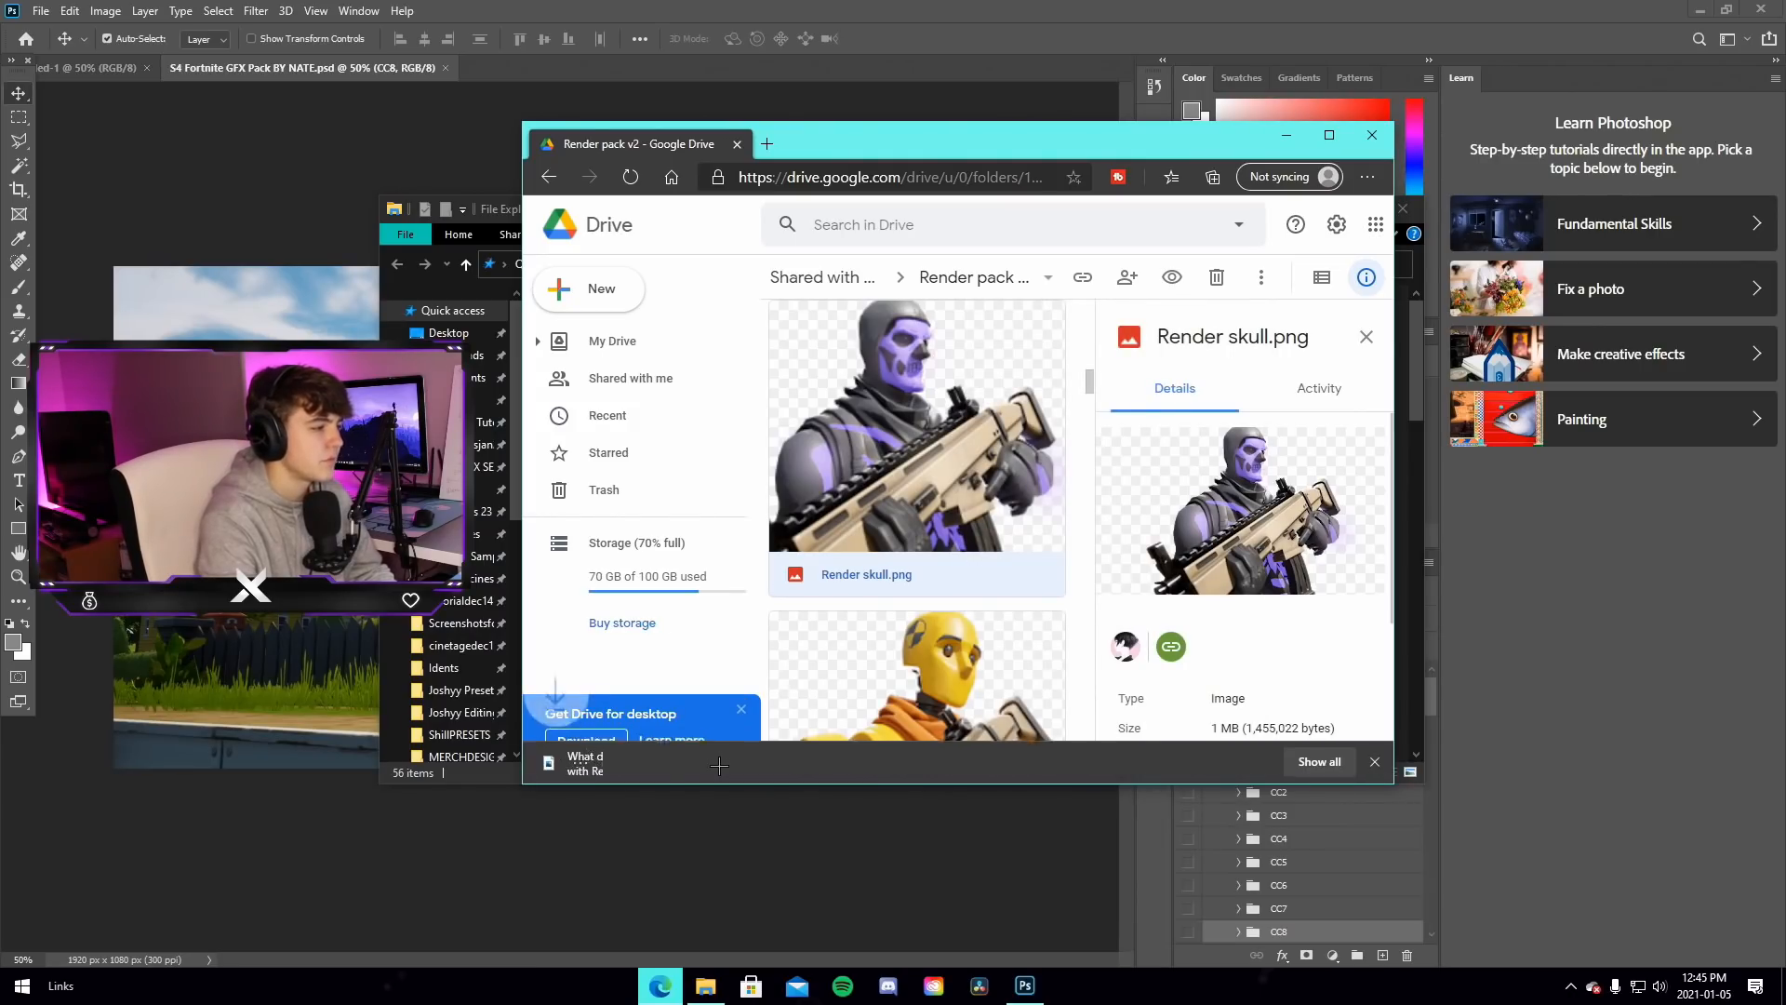
left_click(788, 761)
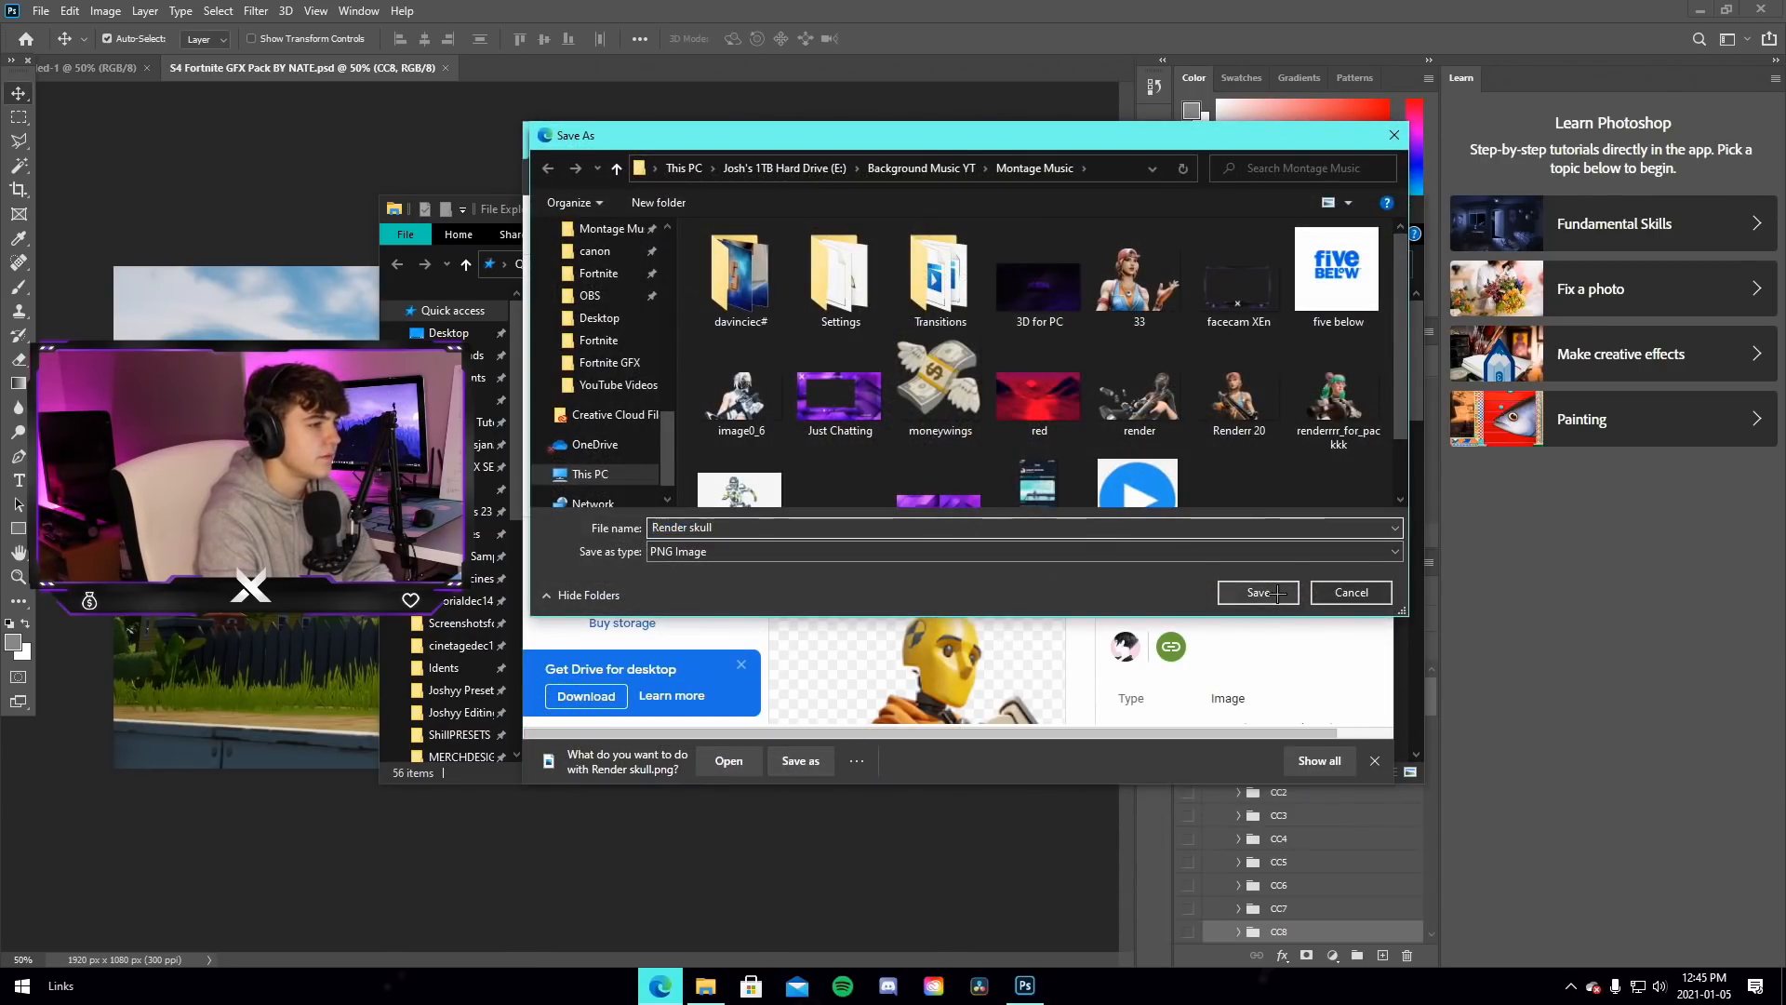
left_click(1259, 593)
Place the Render skull image from File Explorer into the S4 Fortnite GFX Pack document at its default size
left_click(704, 986)
scroll(642, 446, "down", 5)
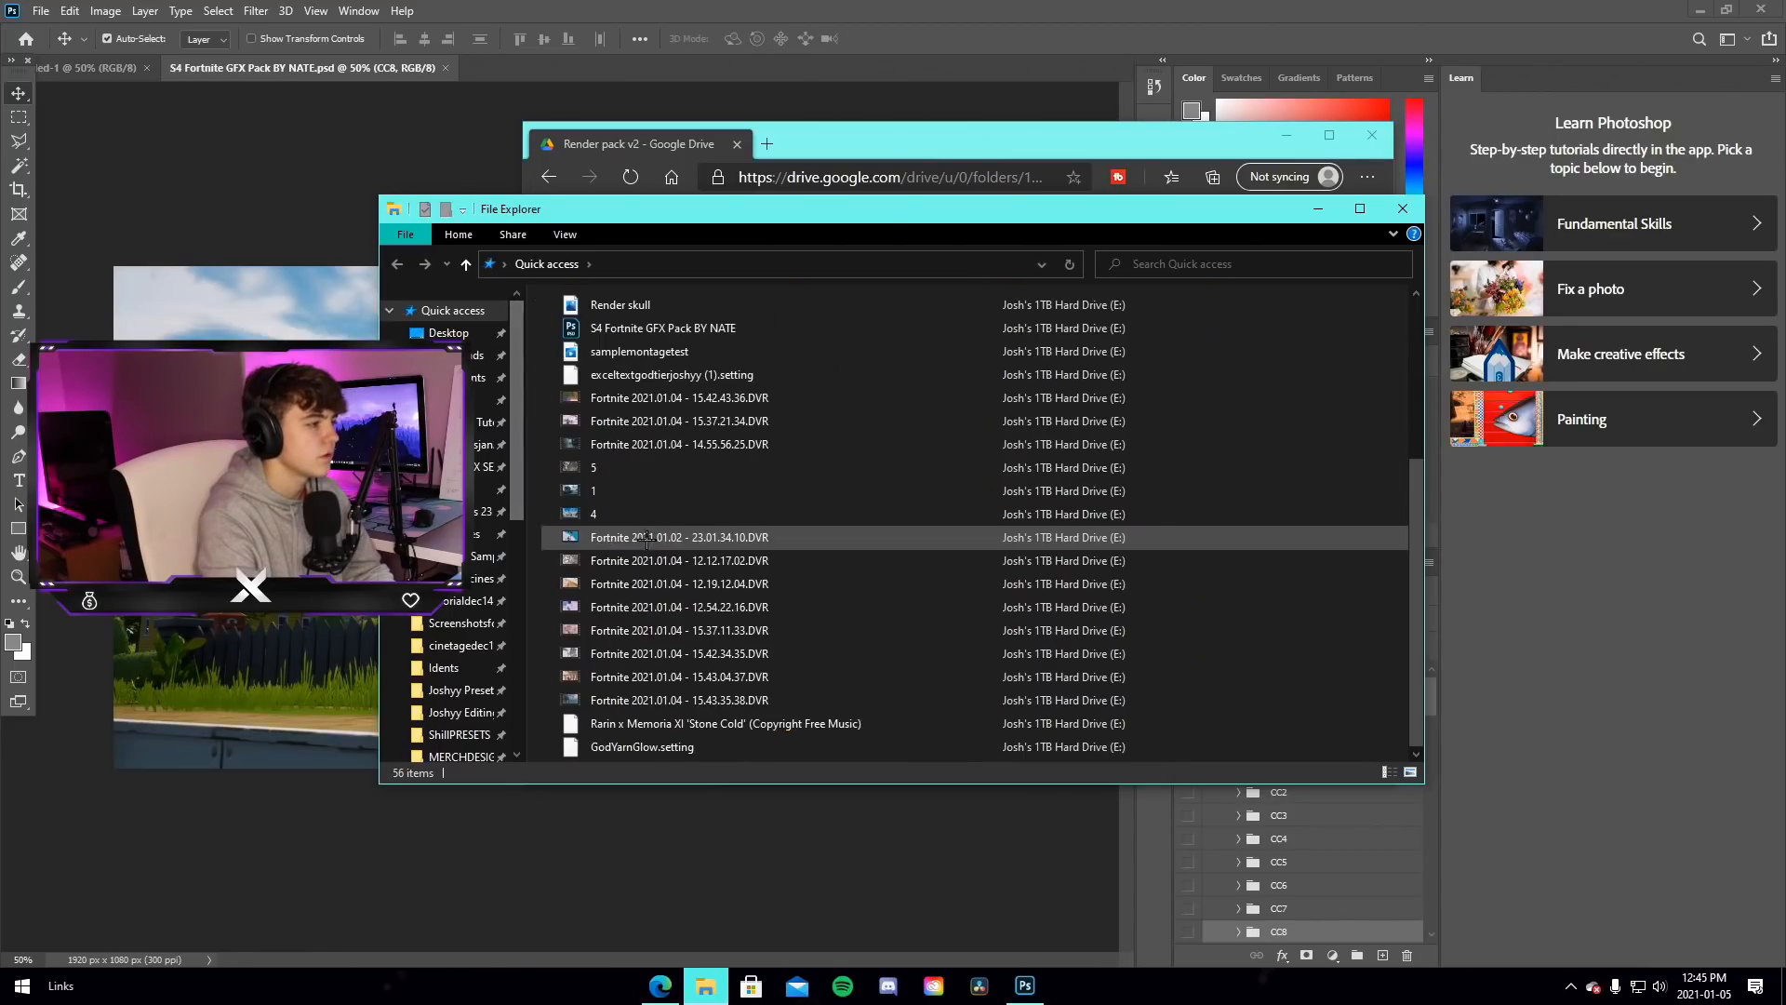
scroll(649, 455, "up", 2)
left_click_drag(648, 455, 345, 660)
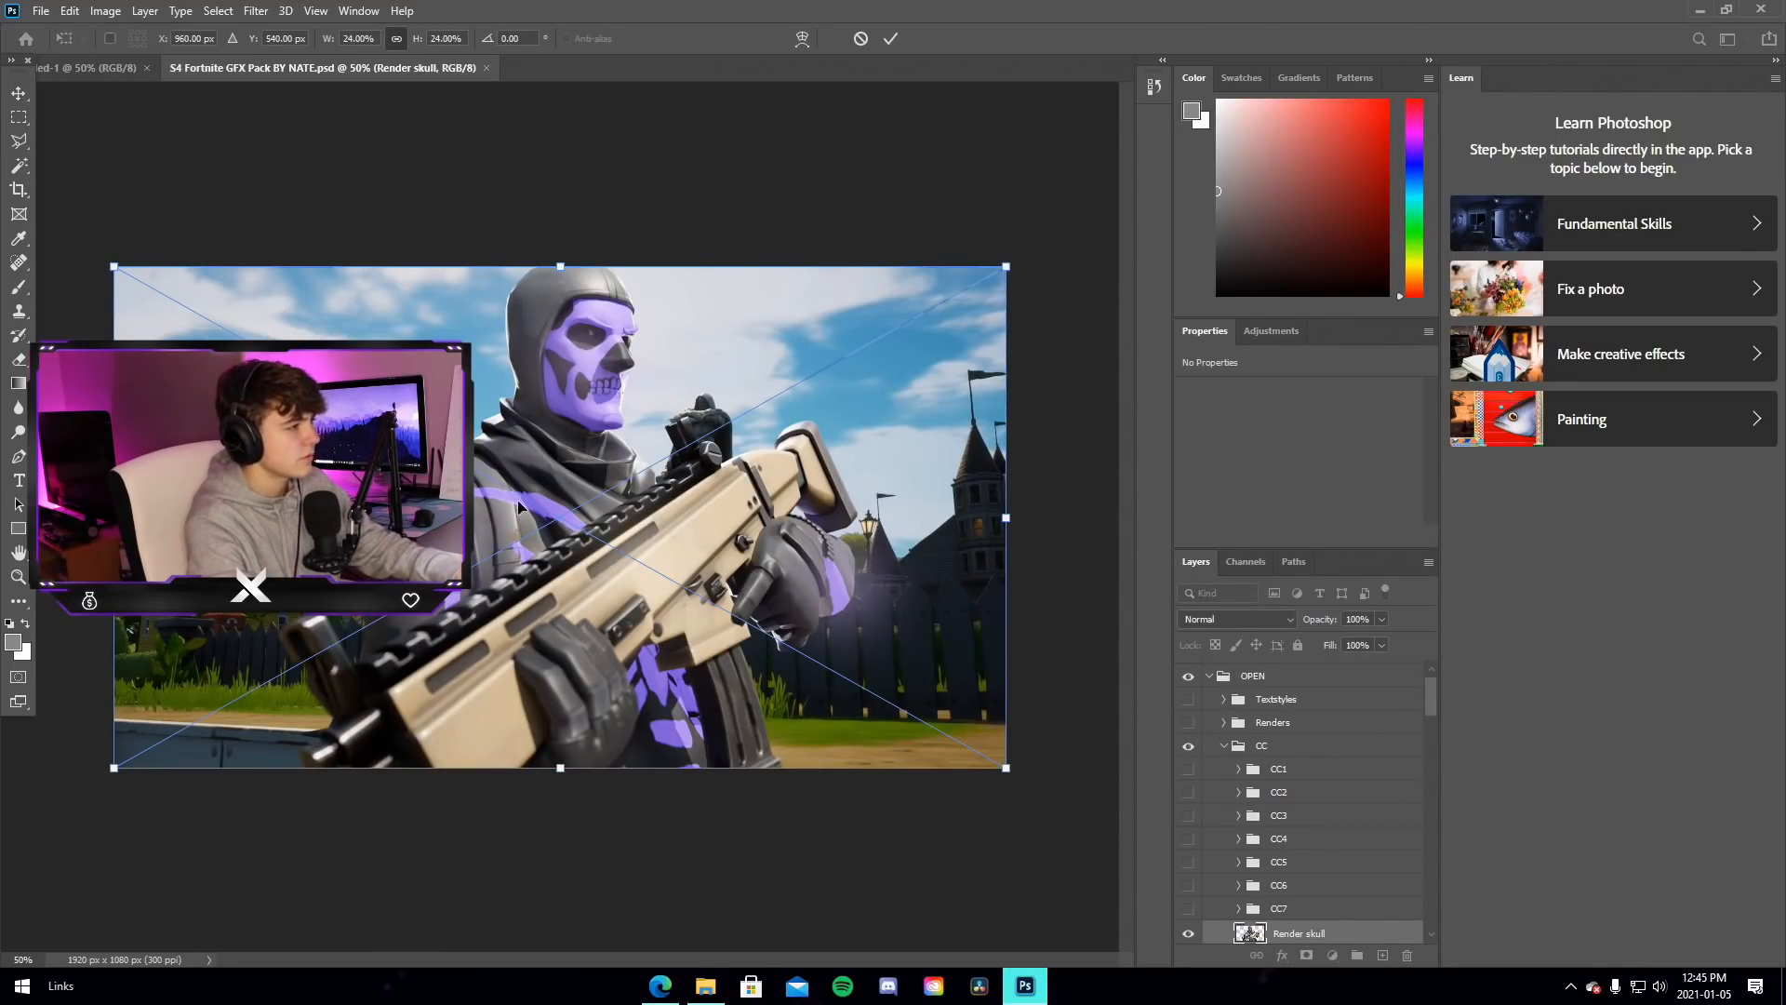
key("Return")
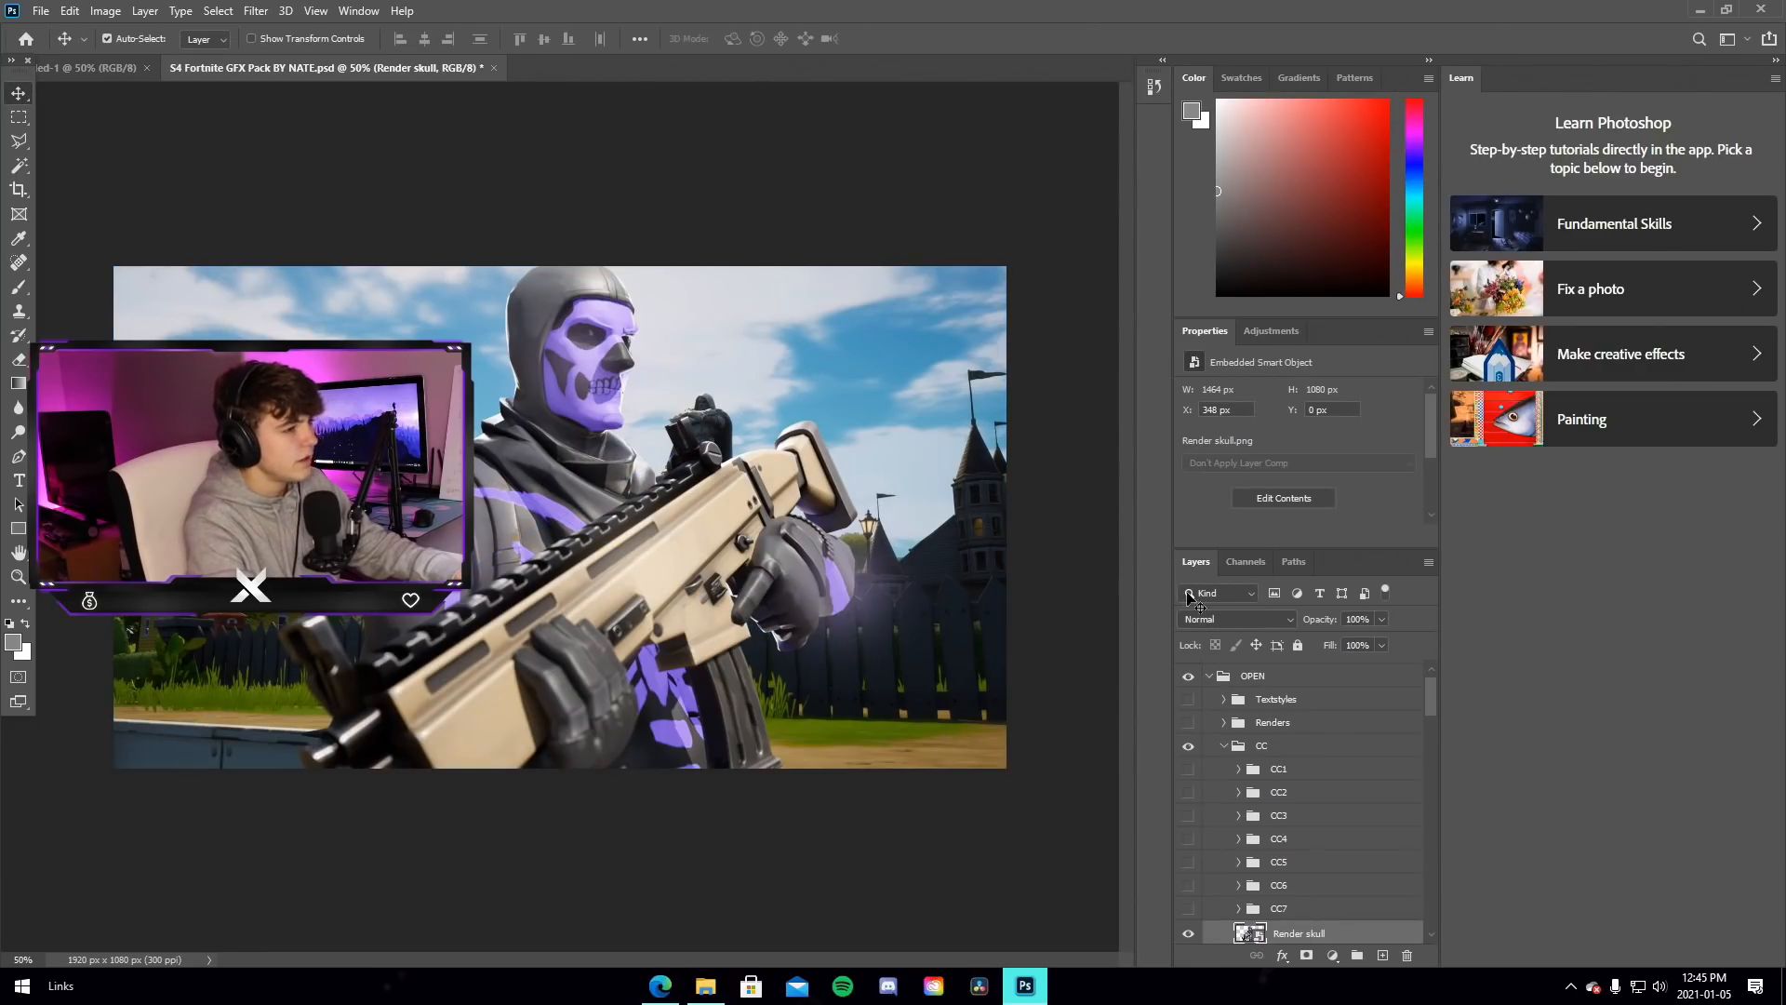
Delete the Render skull layer from the S4 Fortnite GFX Pack document
right_click(1247, 935)
left_click(1302, 186)
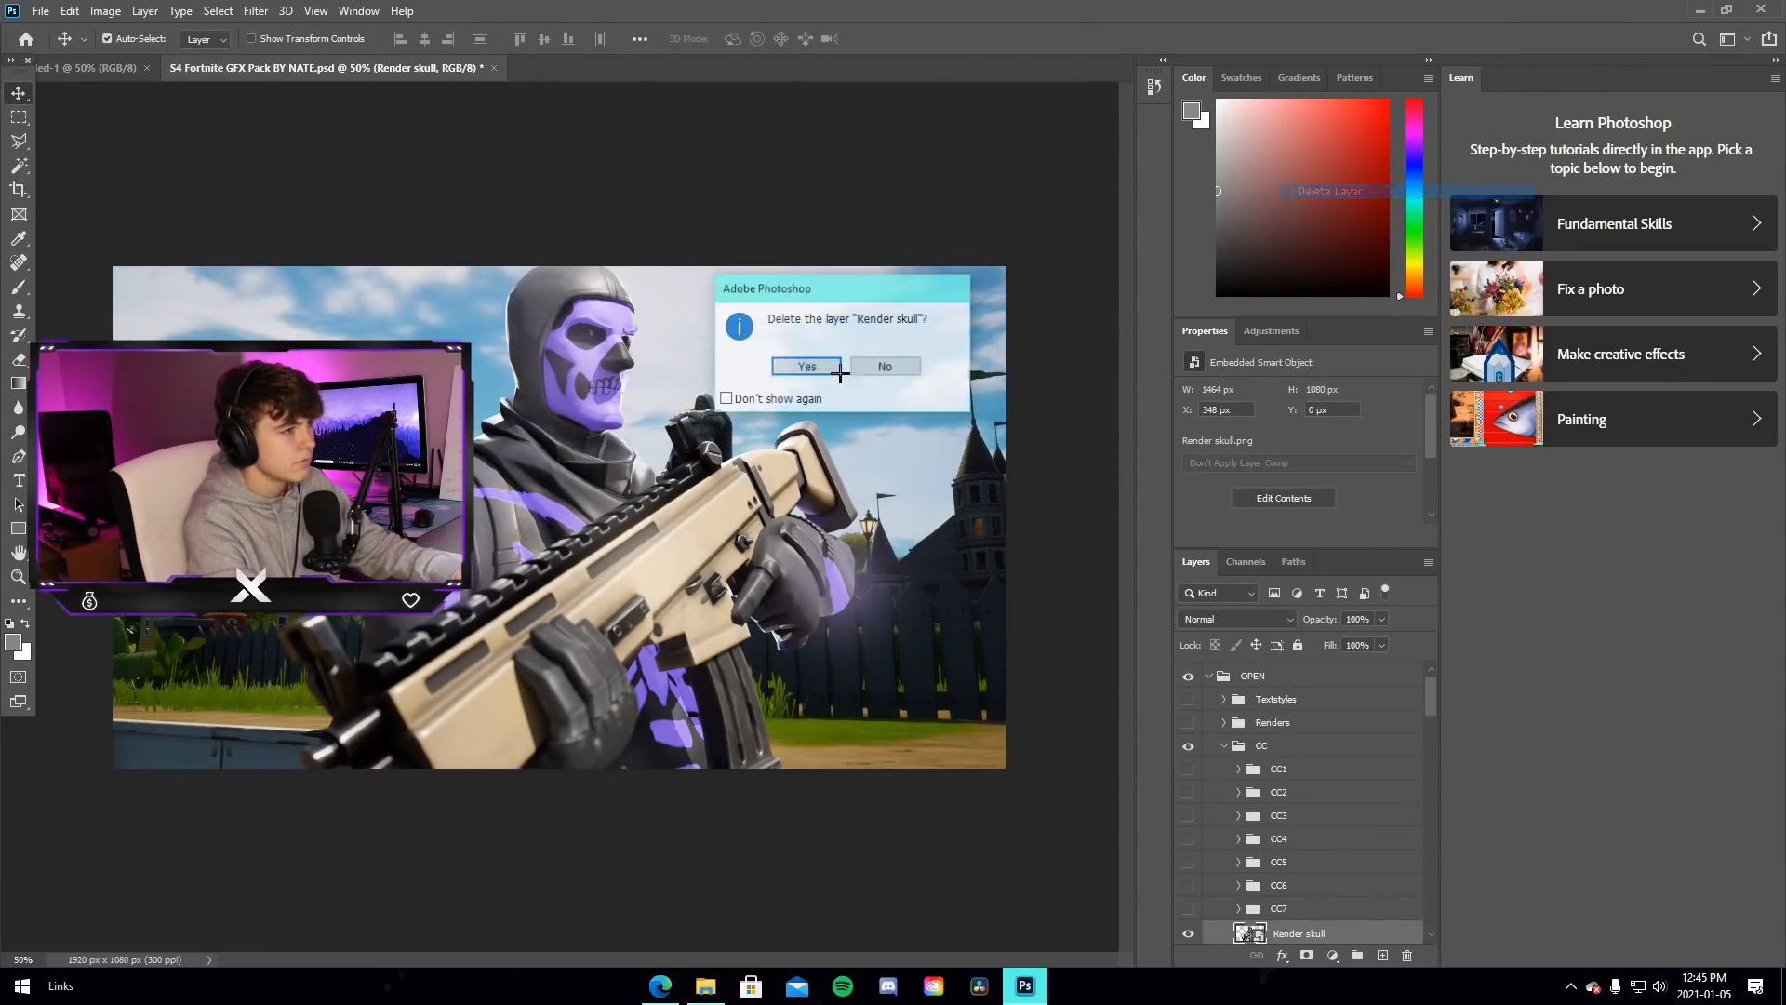
left_click(806, 366)
Place the Render skull image from File Explorer into the Untitled-1 document at its default size
key("ctrl+Tab")
key("super+e")
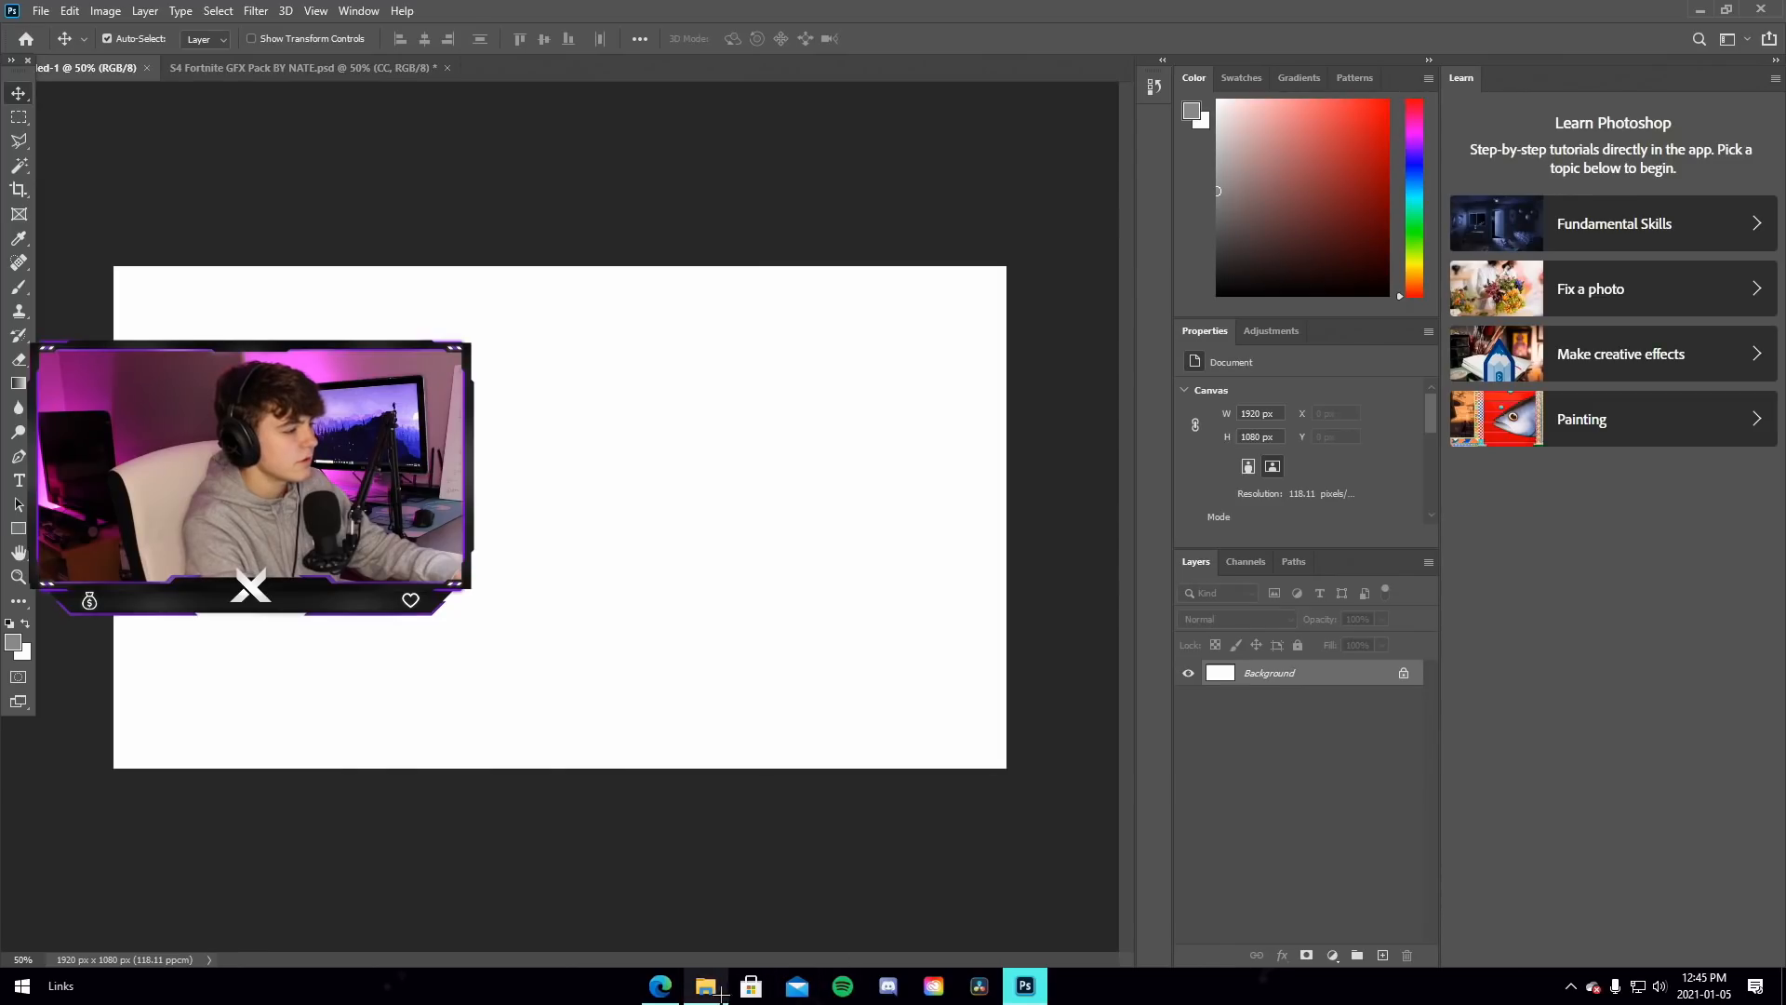
left_click_drag(809, 457, 53, 236)
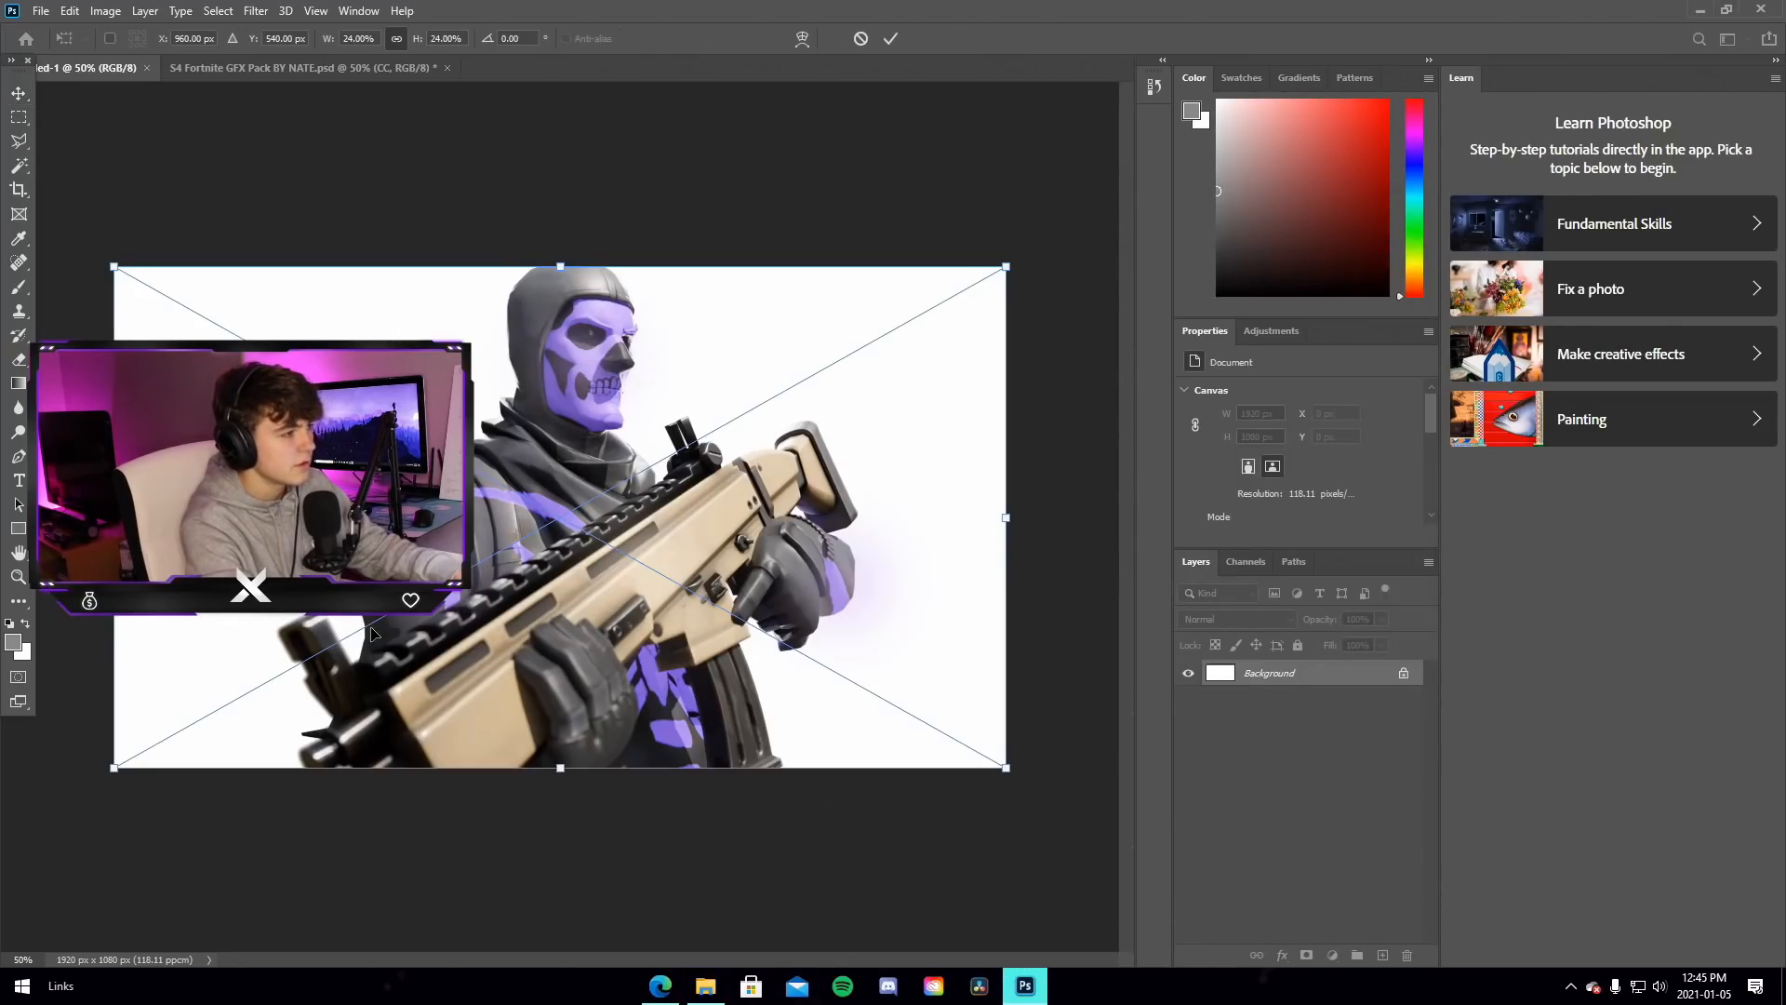
key("Return")
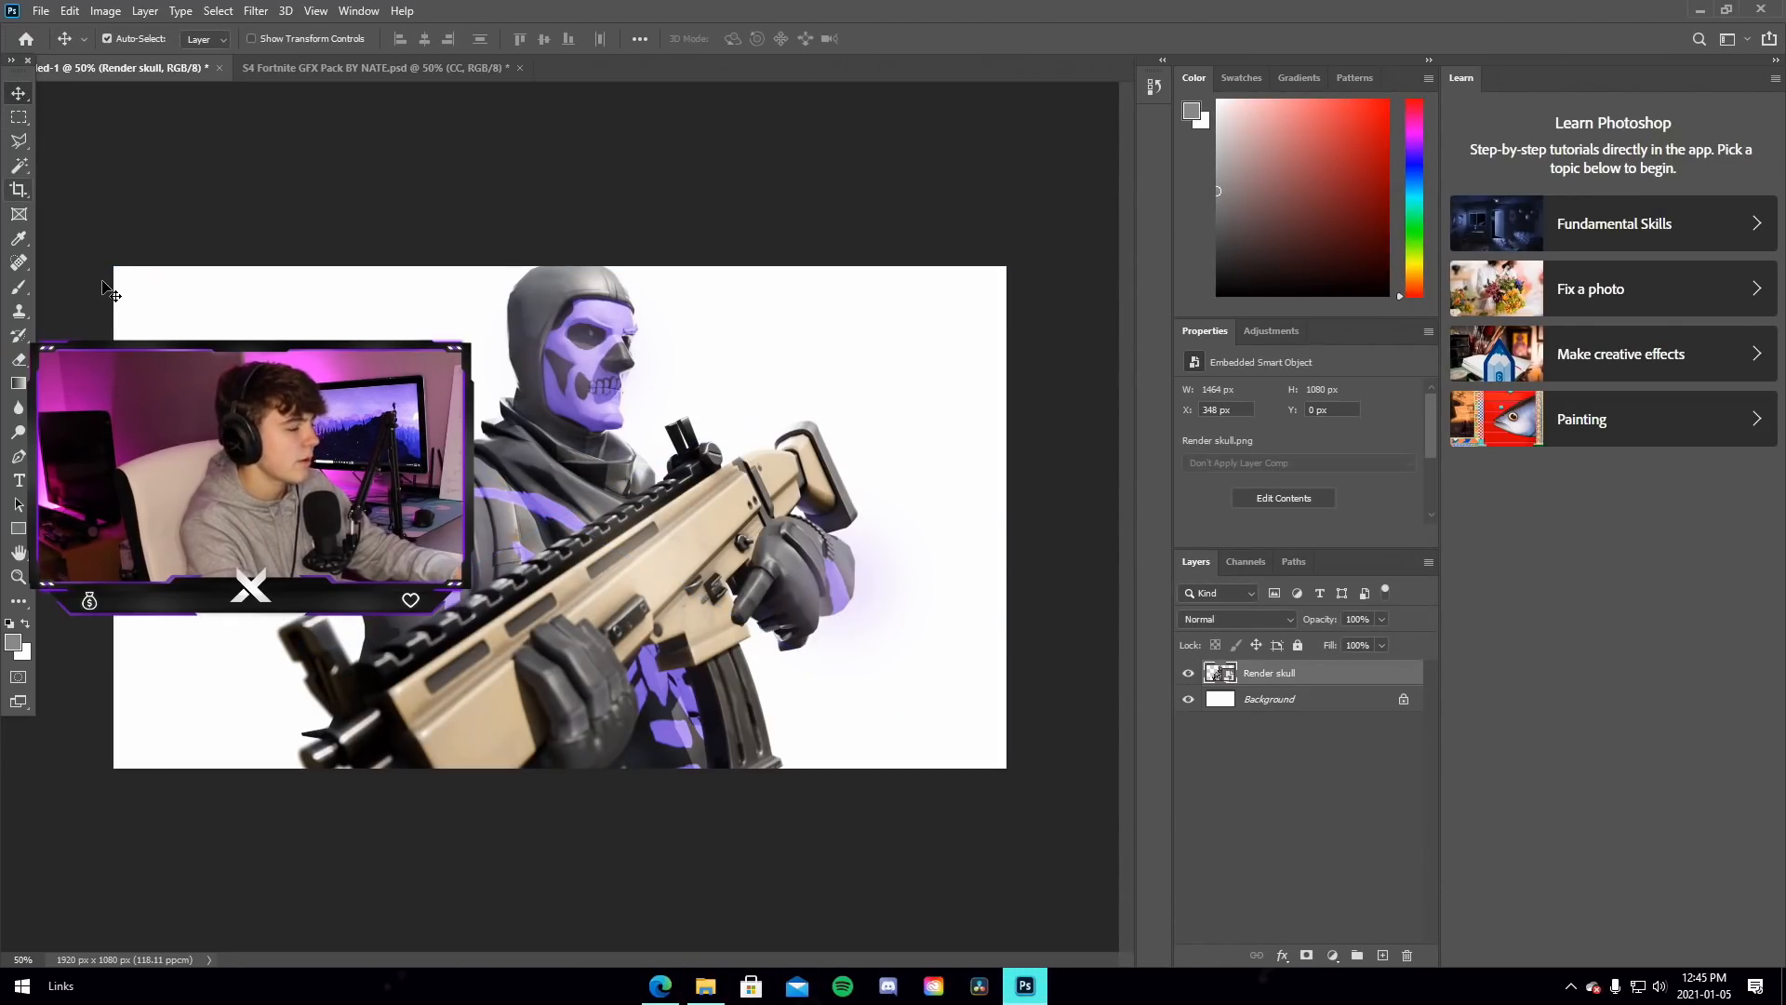
Show background 2 from the FORTNITE backgrounds group in the S4 Fortnite GFX Pack document
left_click(372, 67)
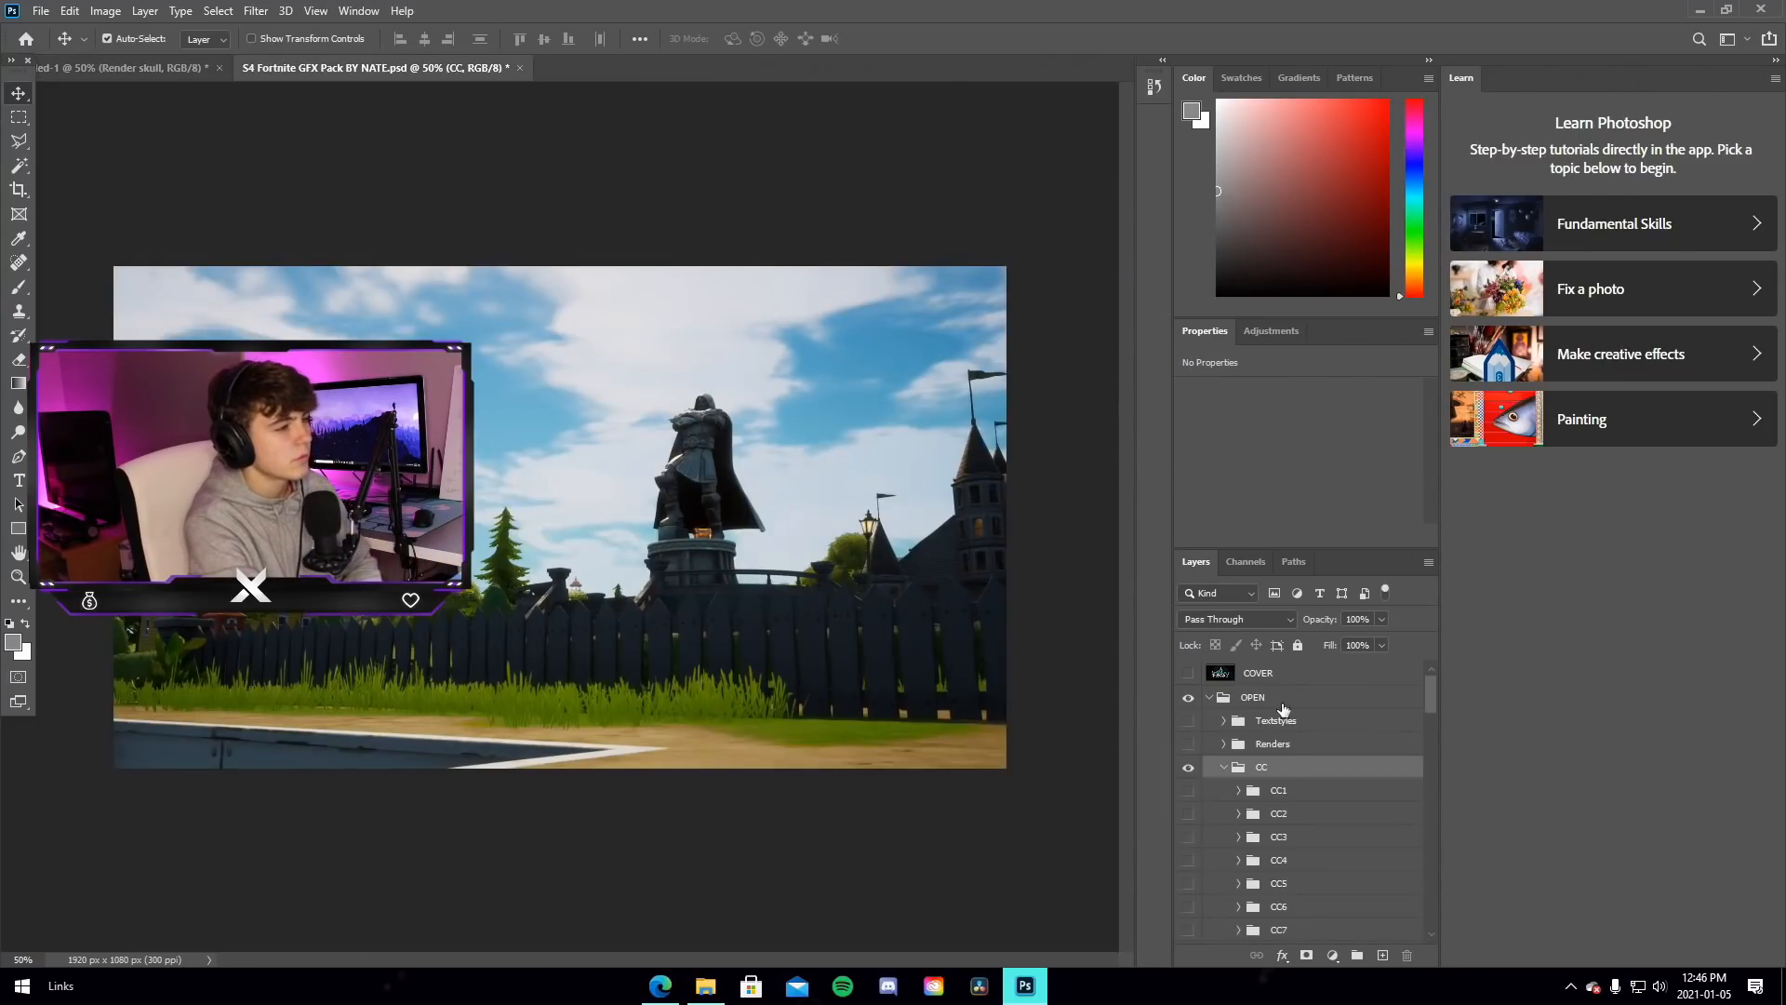
scroll(1262, 795, "down", 3)
scroll(1262, 796, "down", 5)
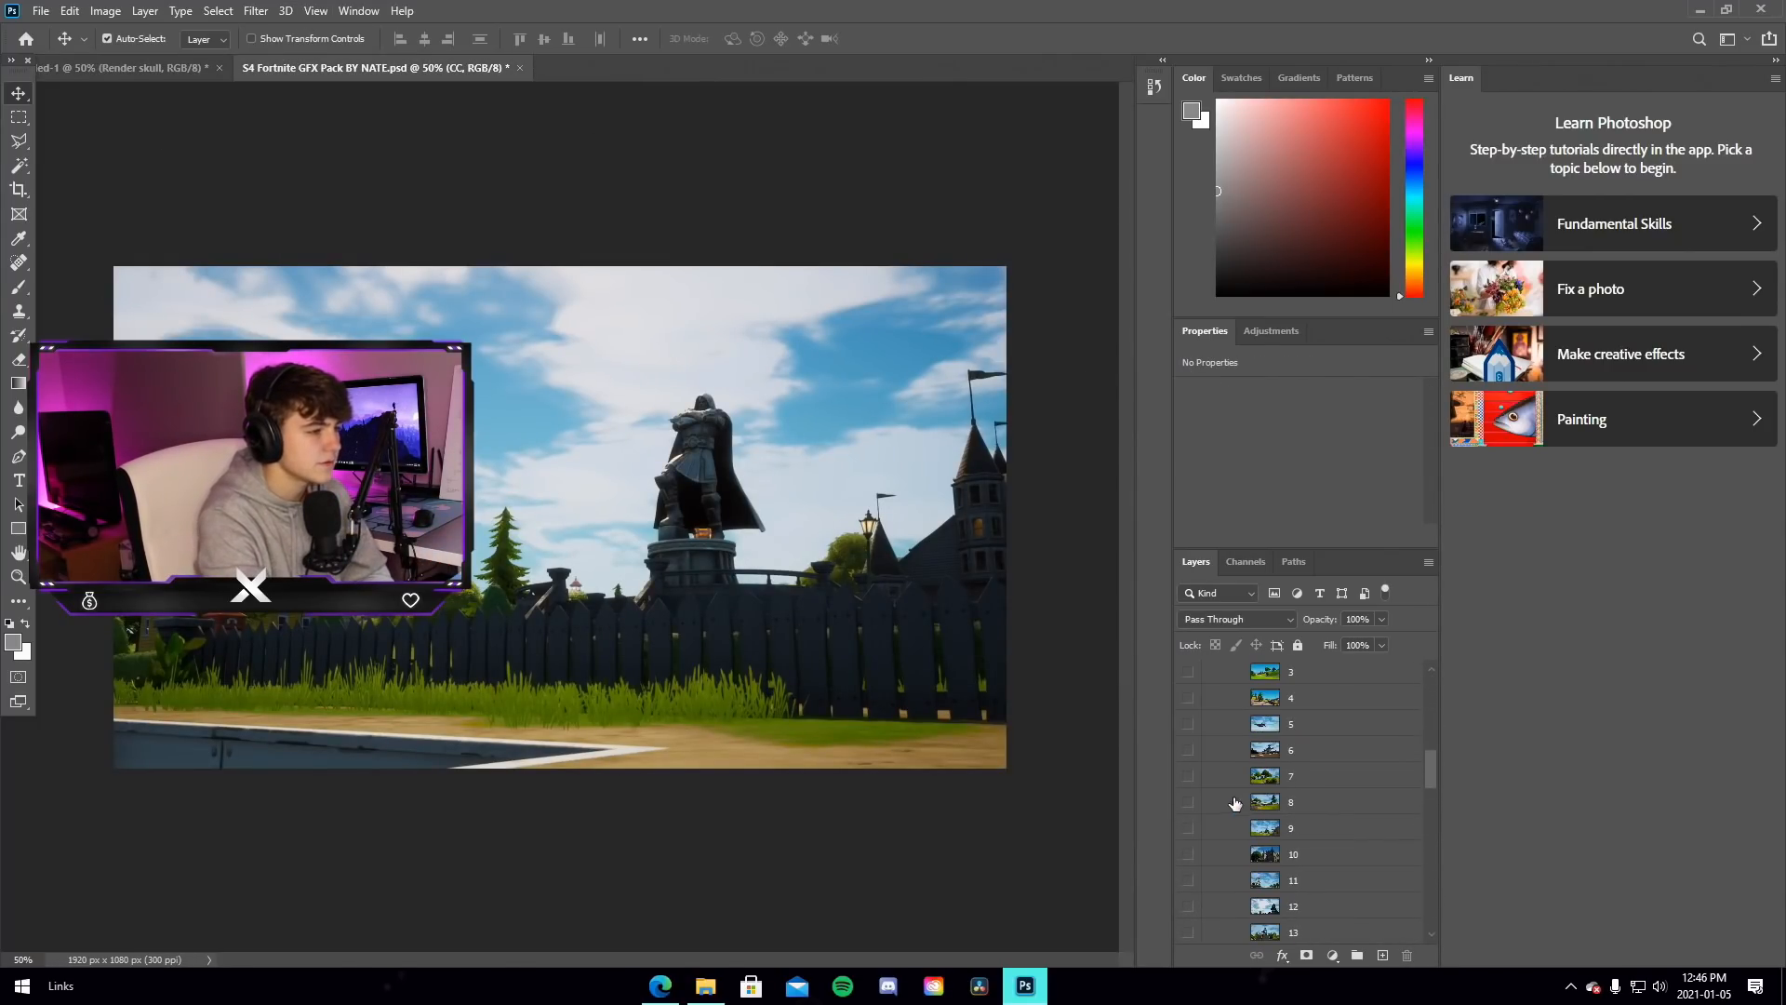
scroll(1214, 787, "up", 6)
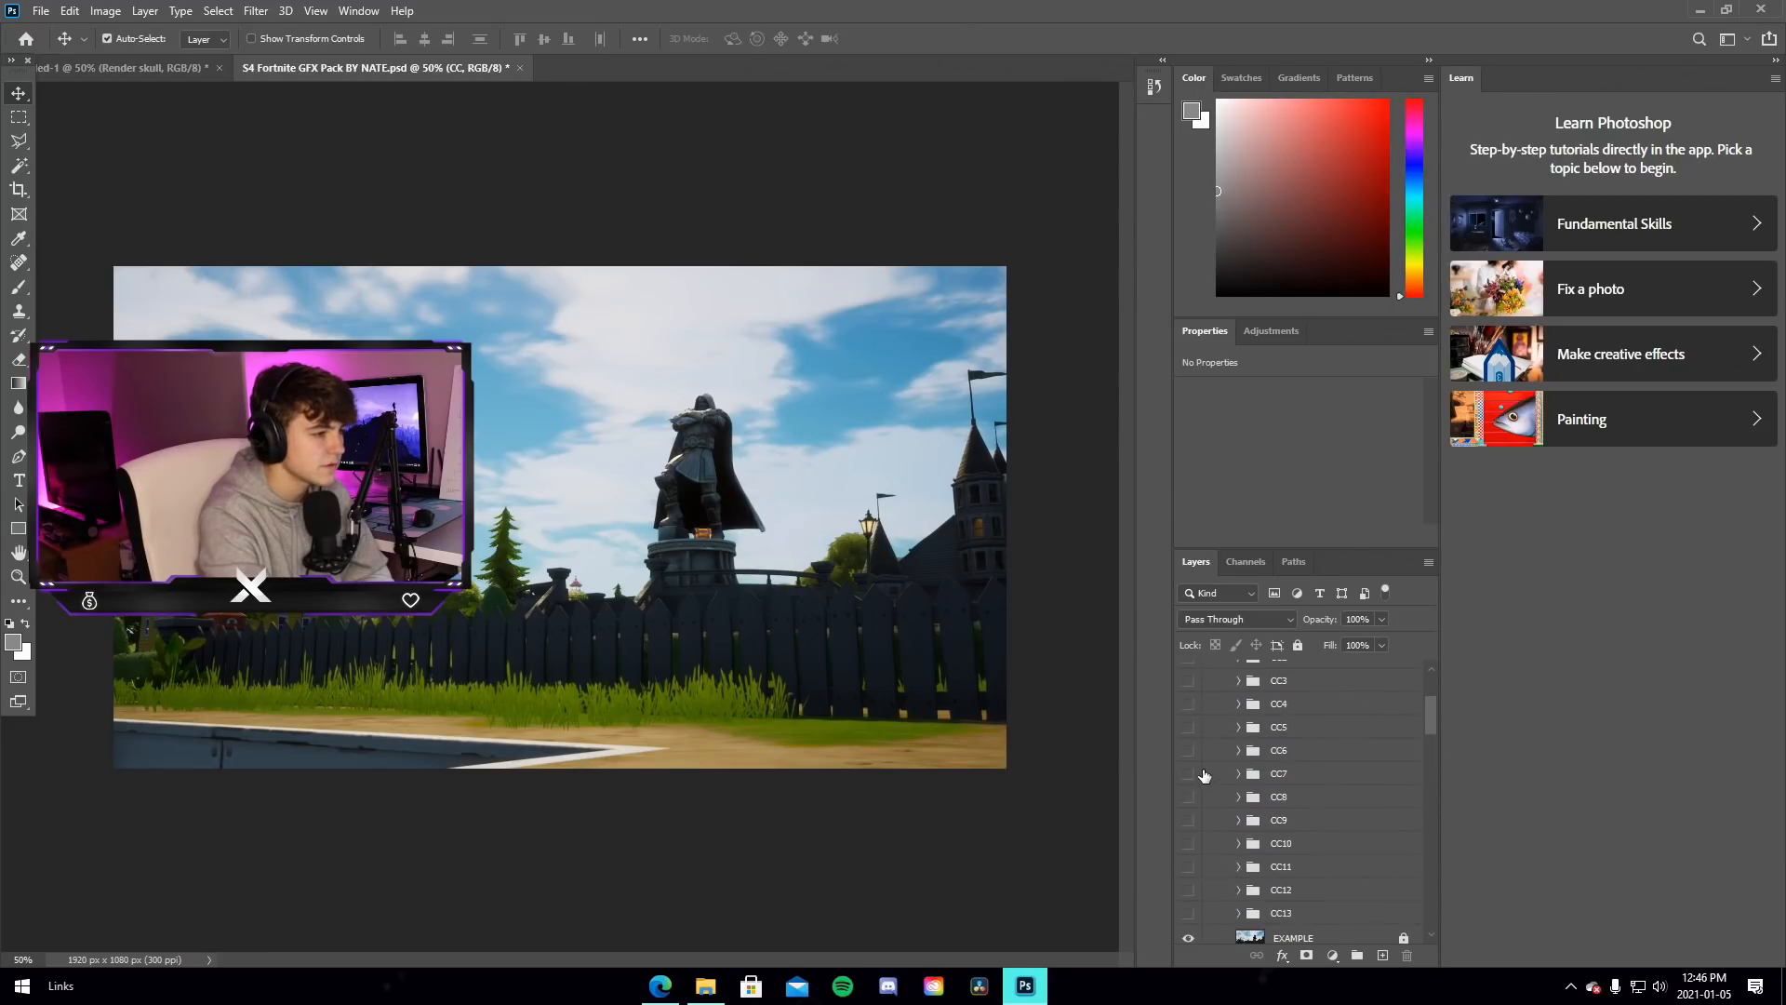
left_click(1186, 691)
scroll(1240, 781, "down", 3)
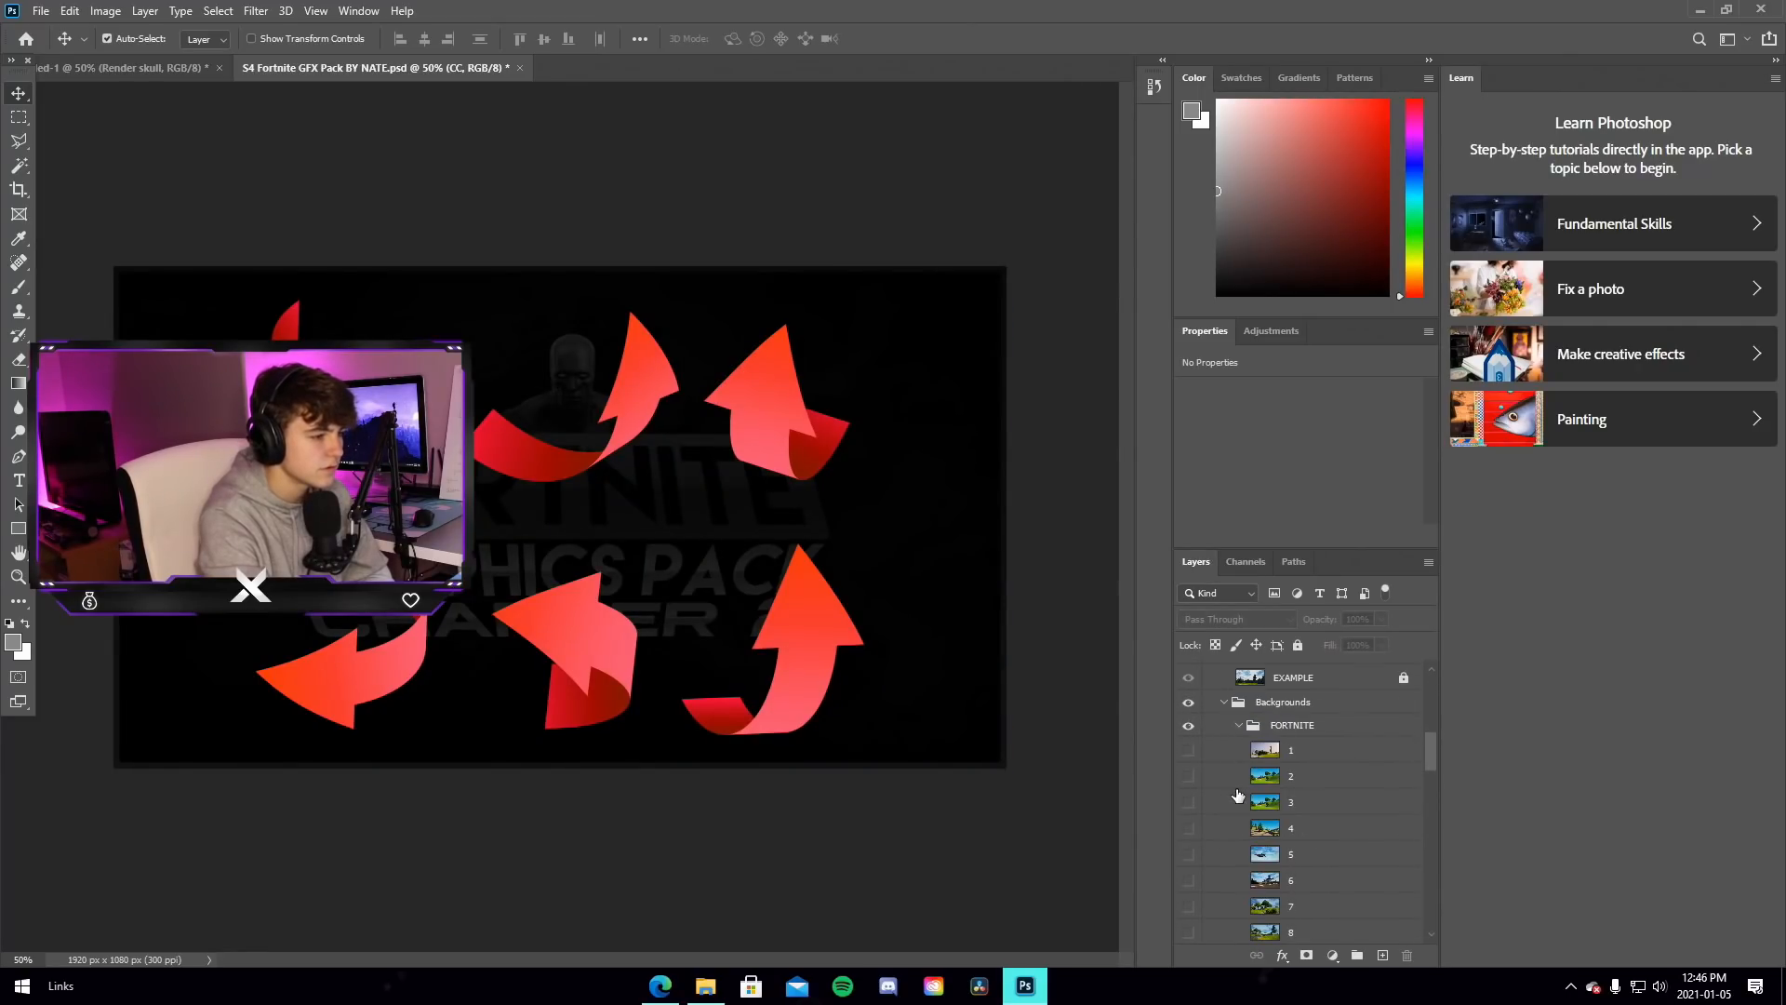
left_click(1188, 776)
Duplicate background layer 2 into the Untitled-1 document and move it below the Render skull layer
right_click(1332, 789)
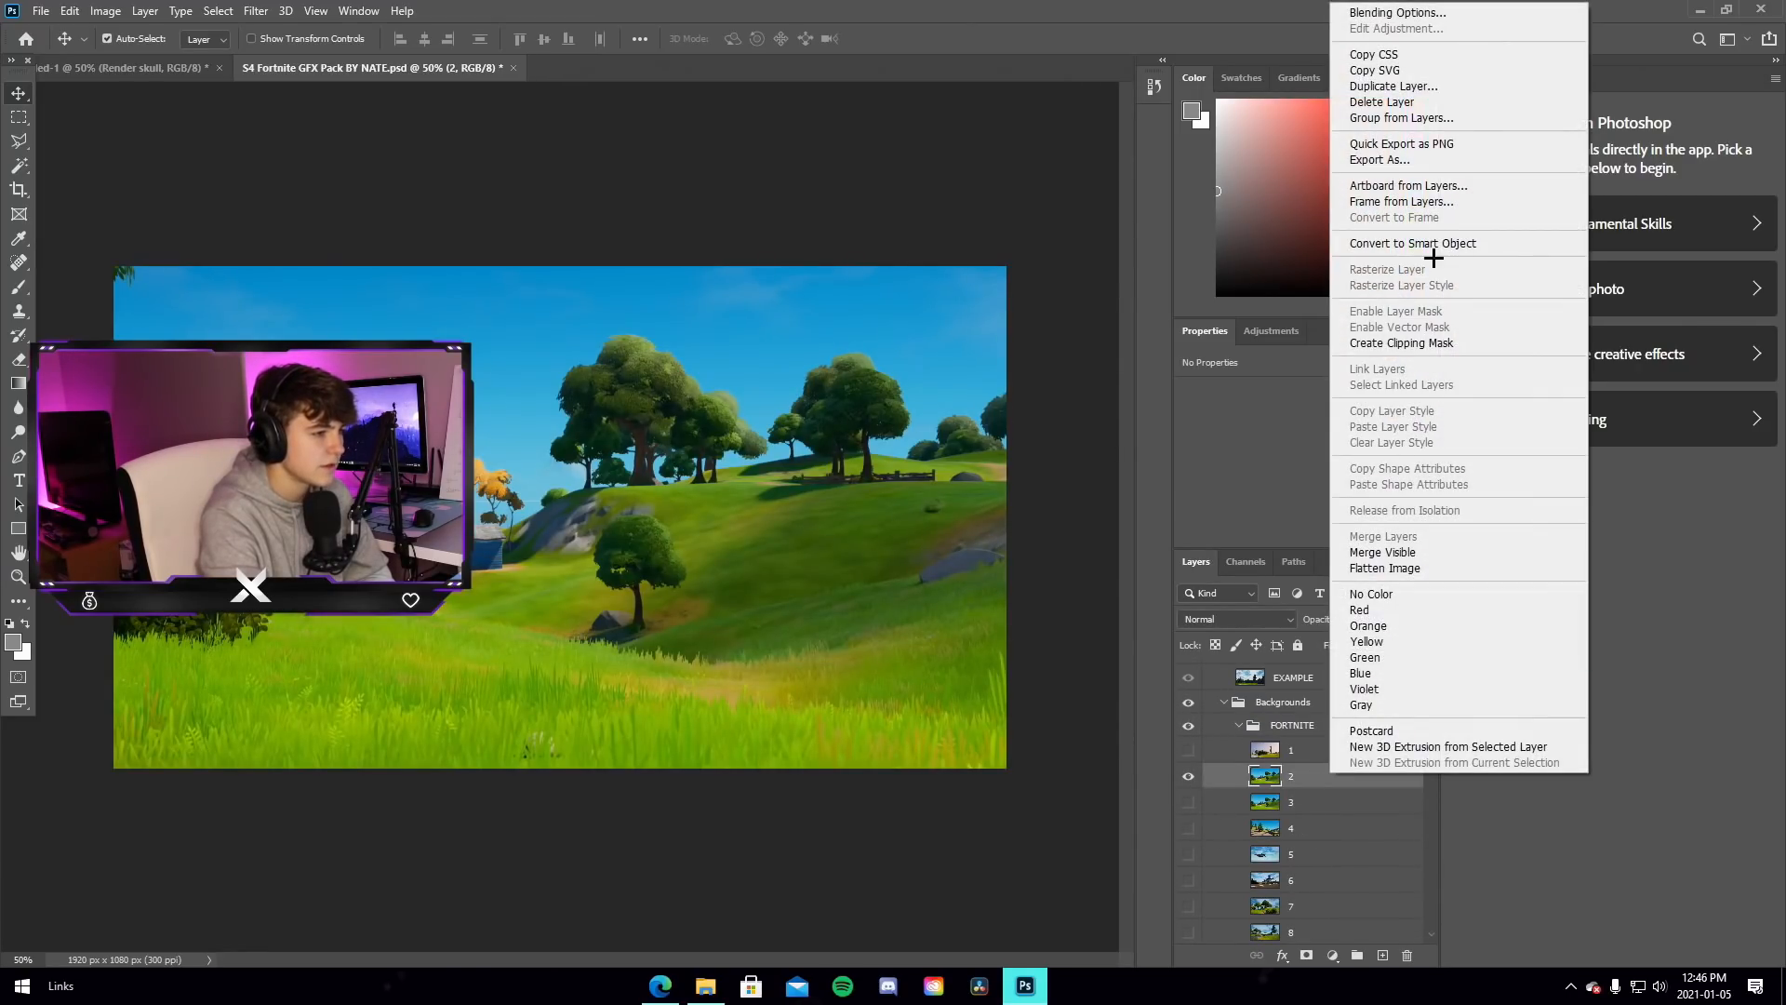
left_click(1405, 79)
left_click(839, 347)
left_click(819, 365)
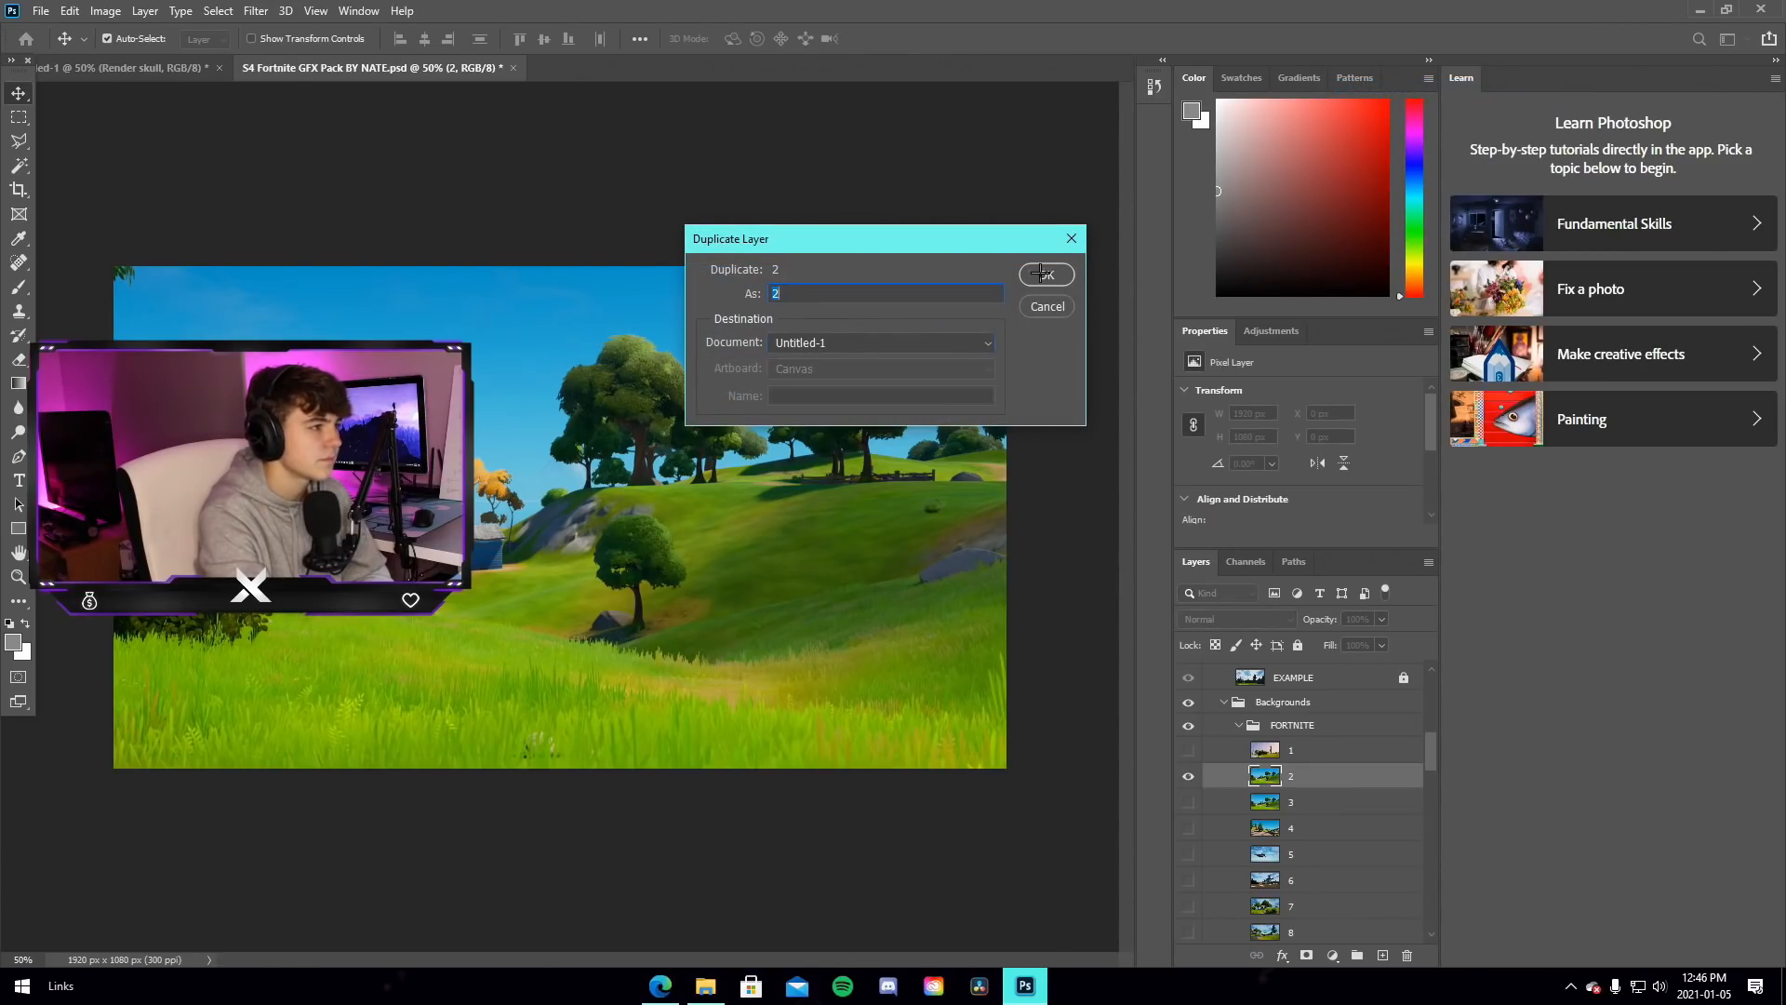
left_click(1048, 275)
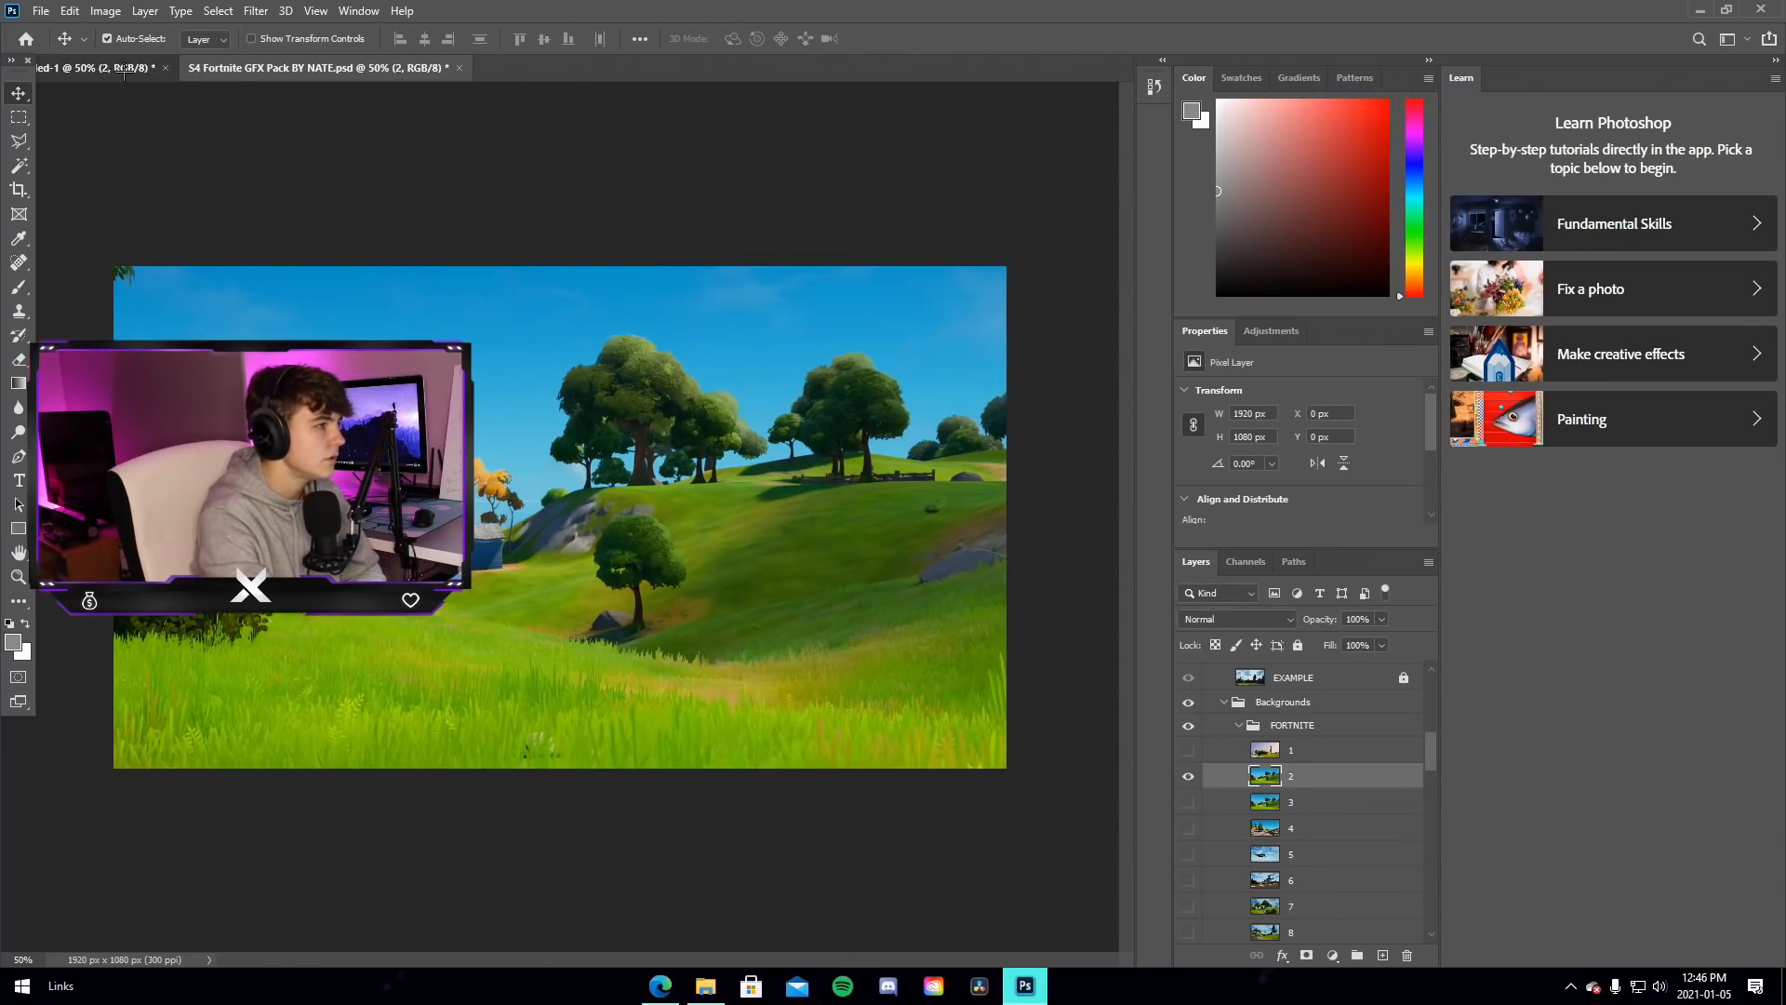
left_click_drag(1267, 677, 1273, 718)
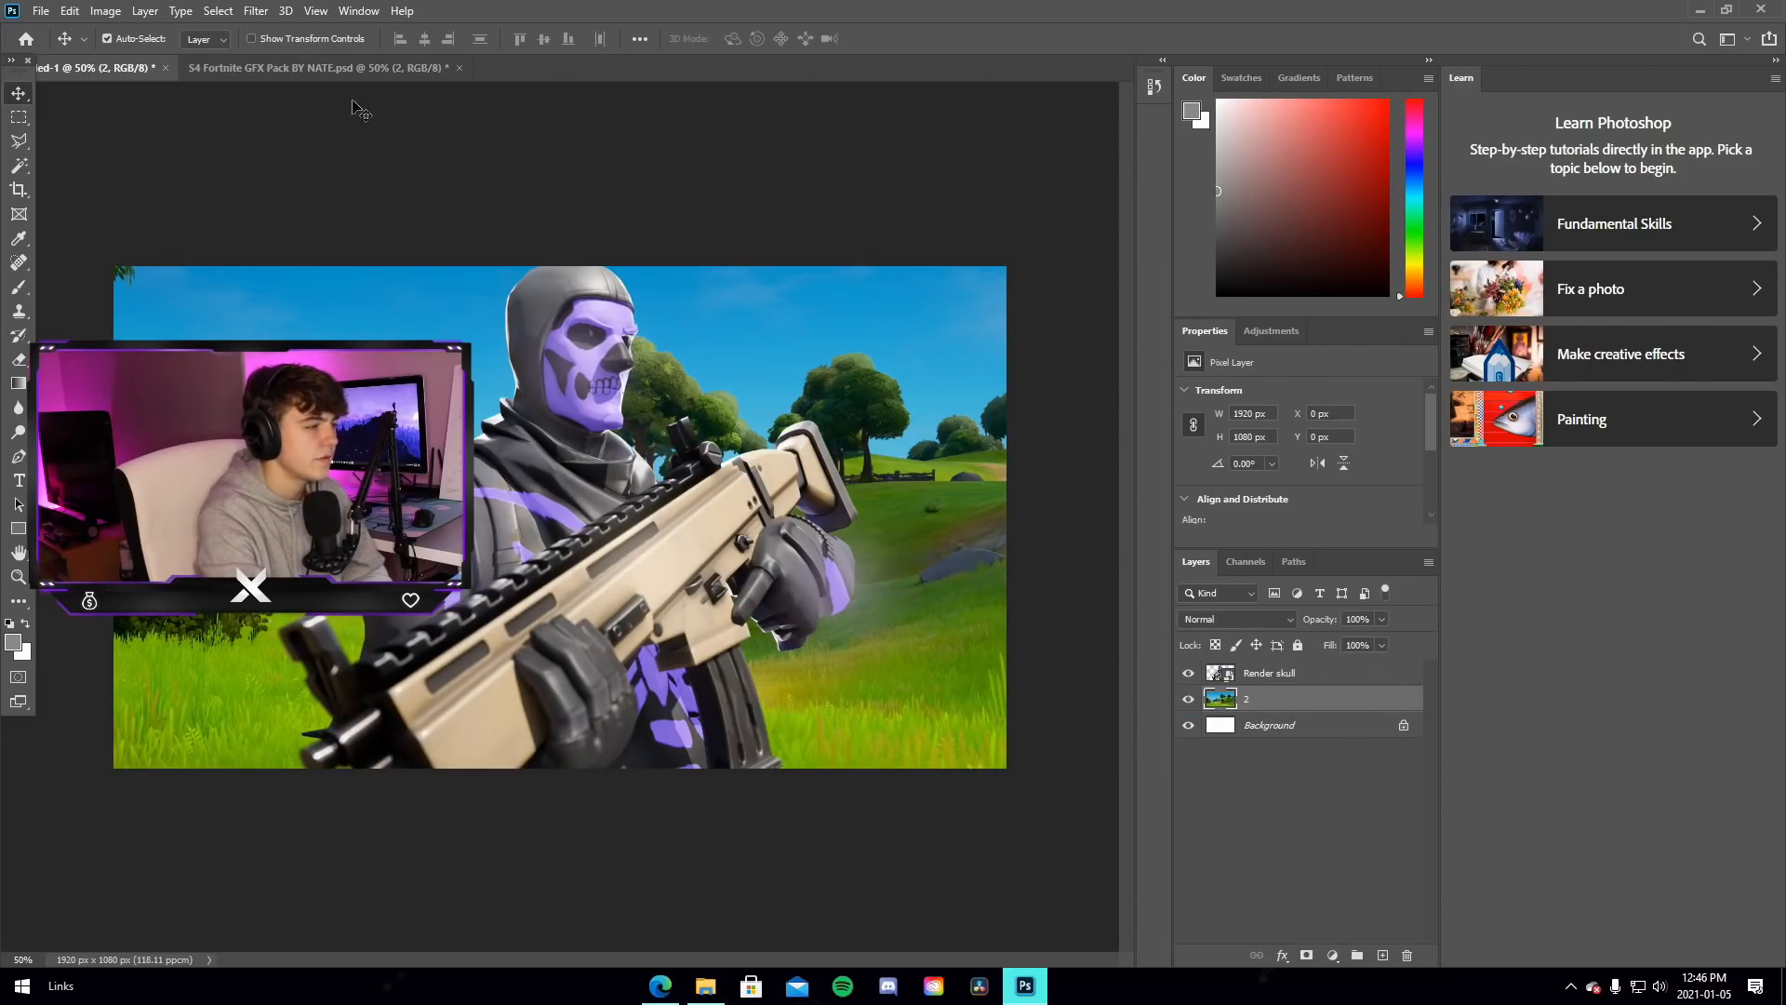
Apply a Gaussian Blur with a radius of 8.8 pixels to background layer 2
left_click(256, 10)
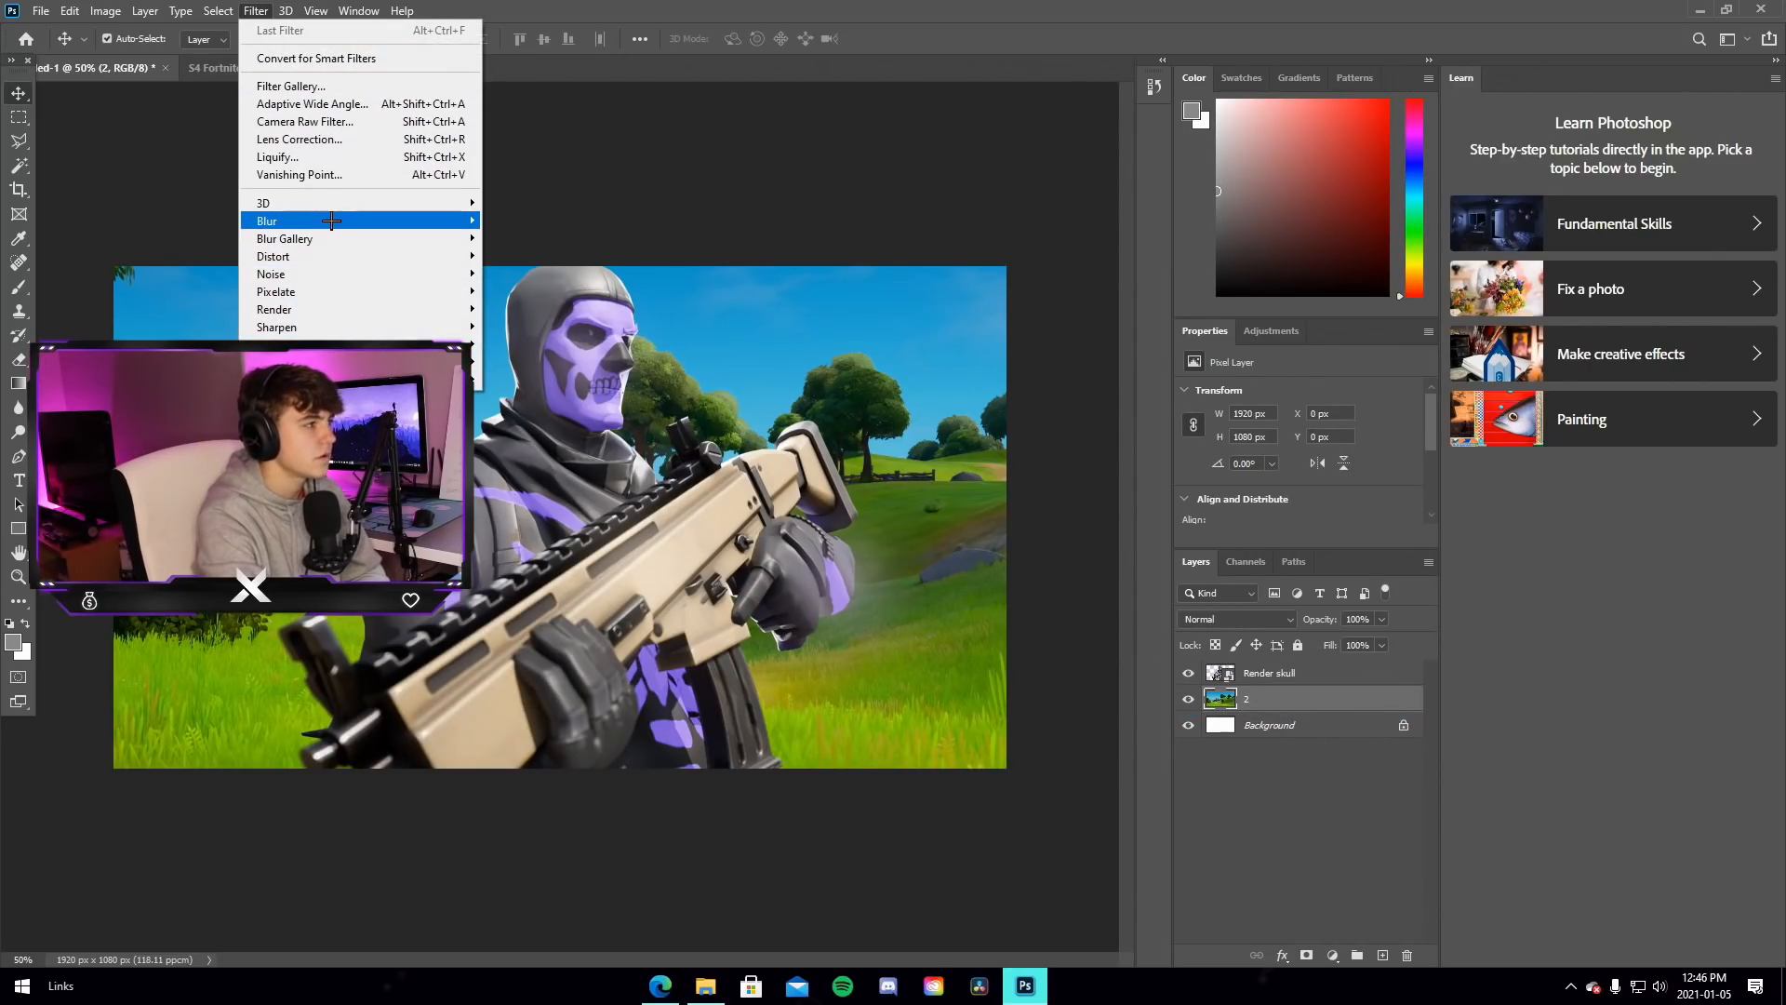
mouse_move(331, 220)
left_click(521, 291)
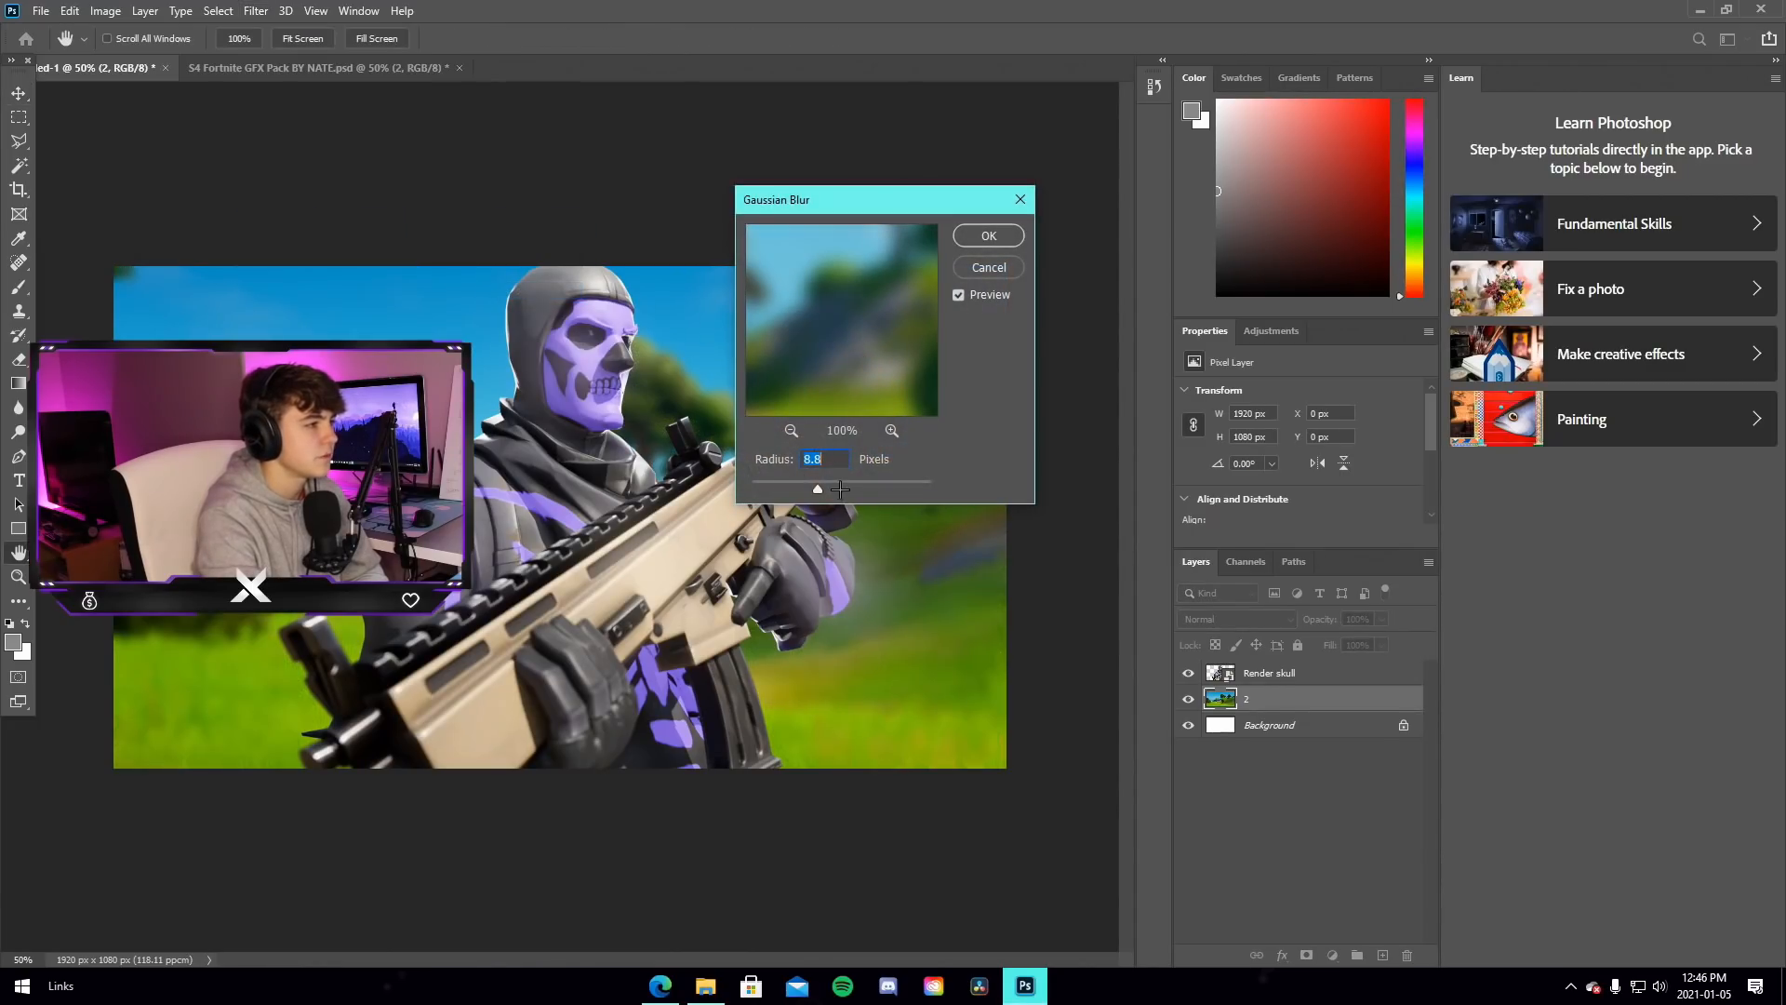
left_click(988, 235)
Try to open the blending options of the Render skull layer
right_click(1314, 675)
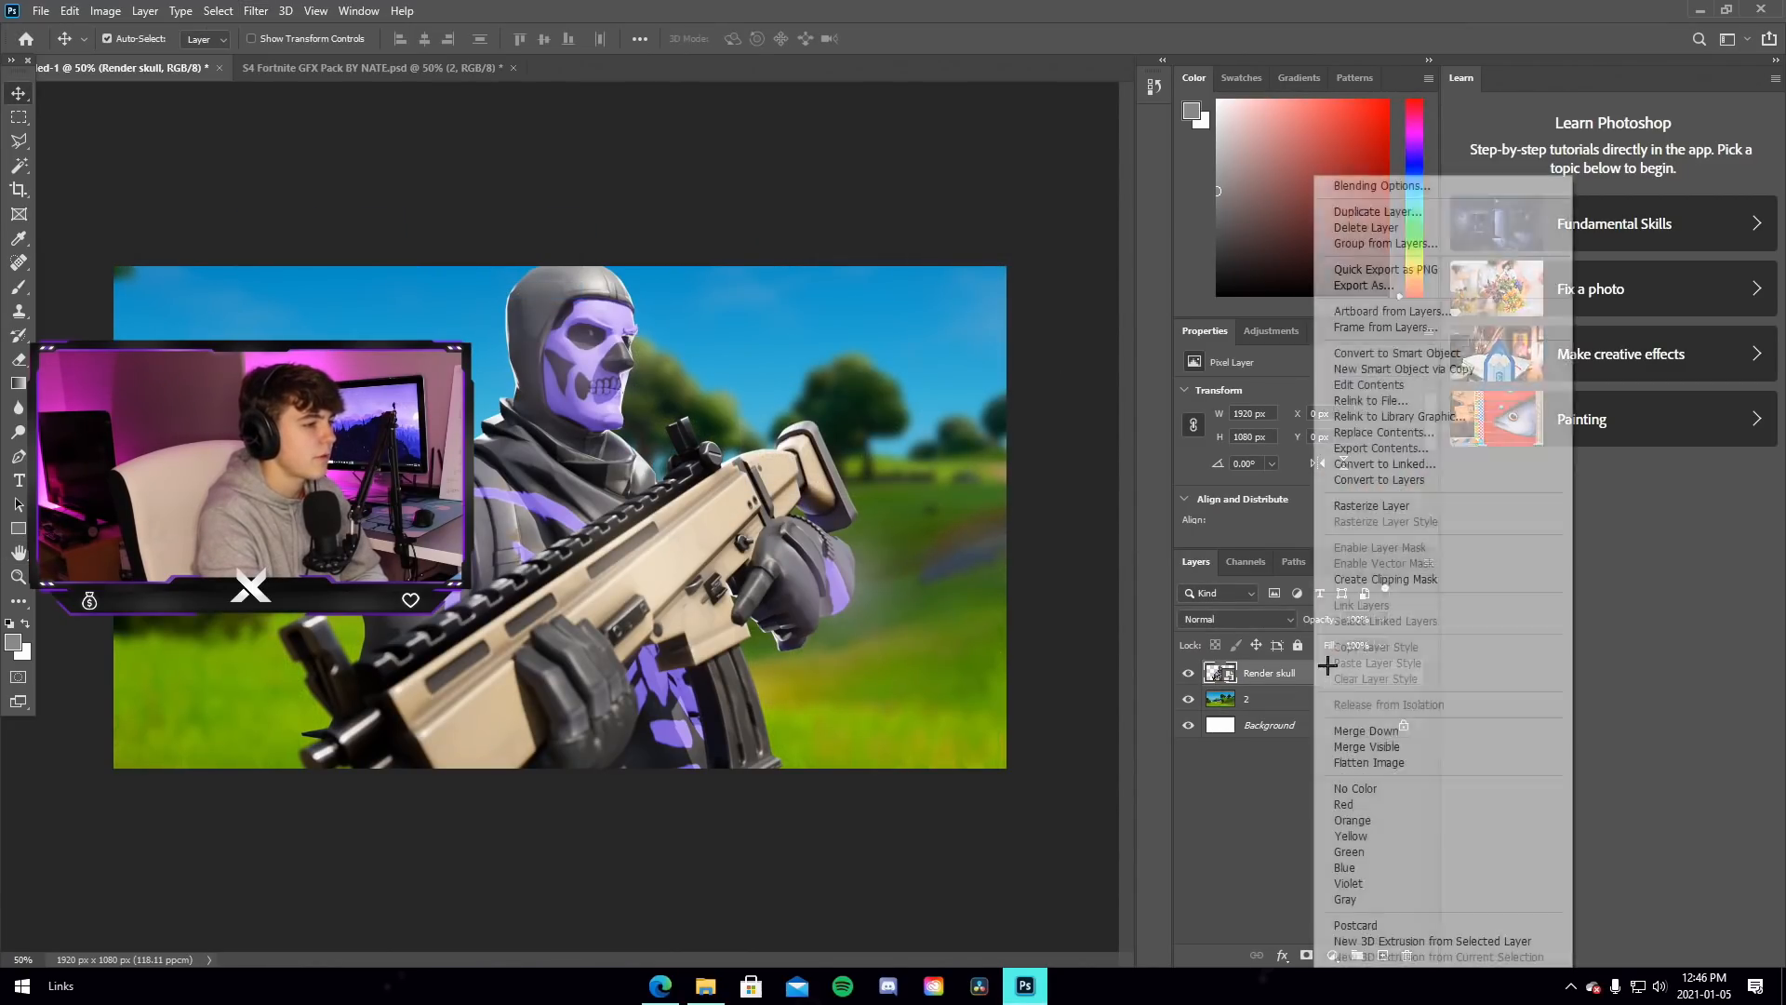
left_click(1372, 190)
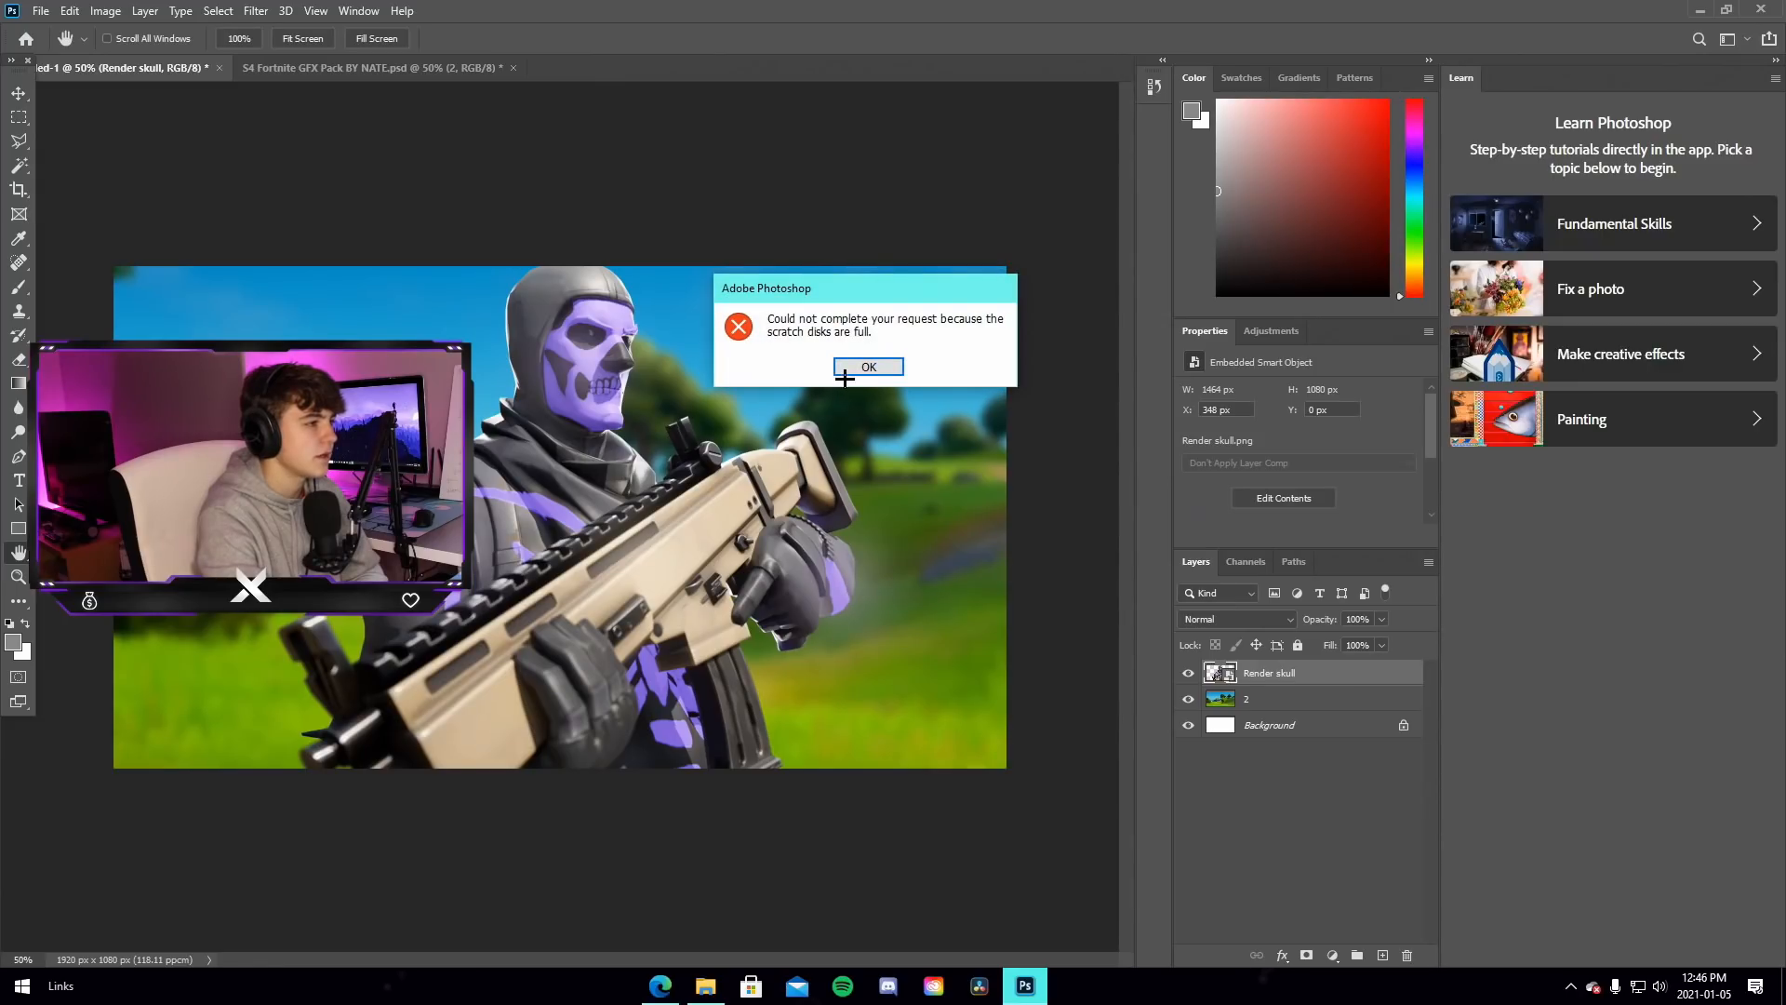
left_click(854, 369)
Switch to the open browser window and close it
right_click(1291, 668)
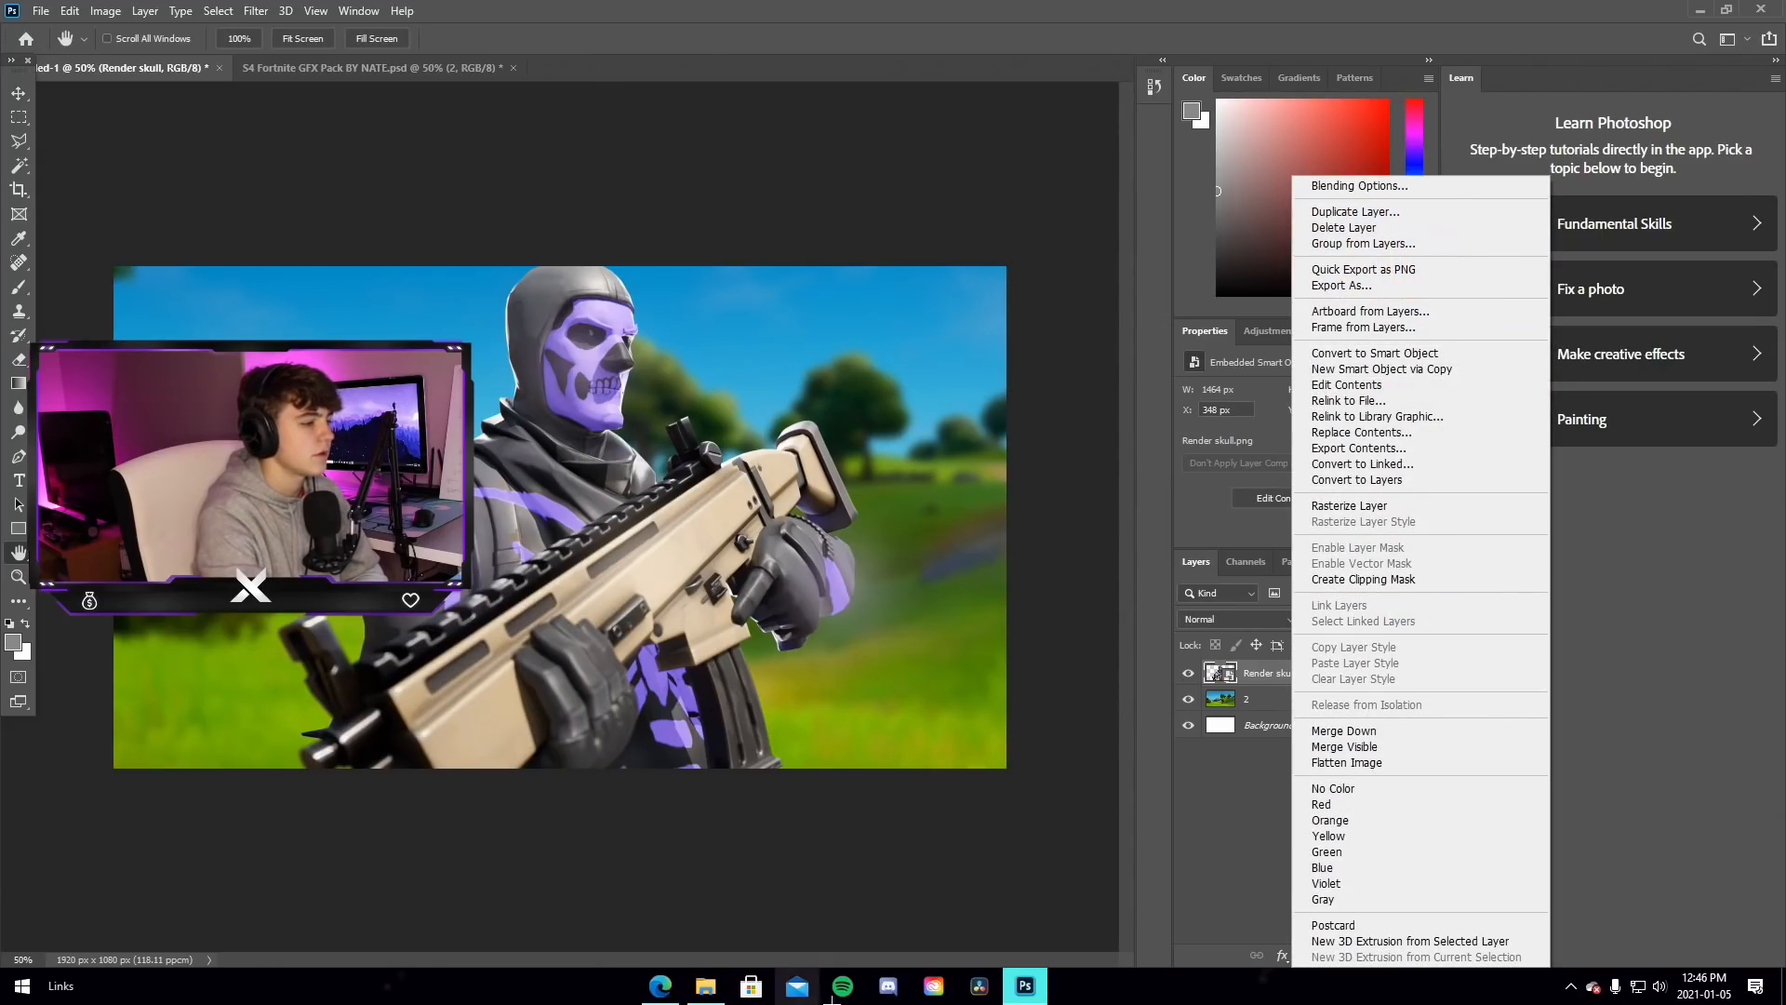
key("alt+Tab")
left_click(1372, 135)
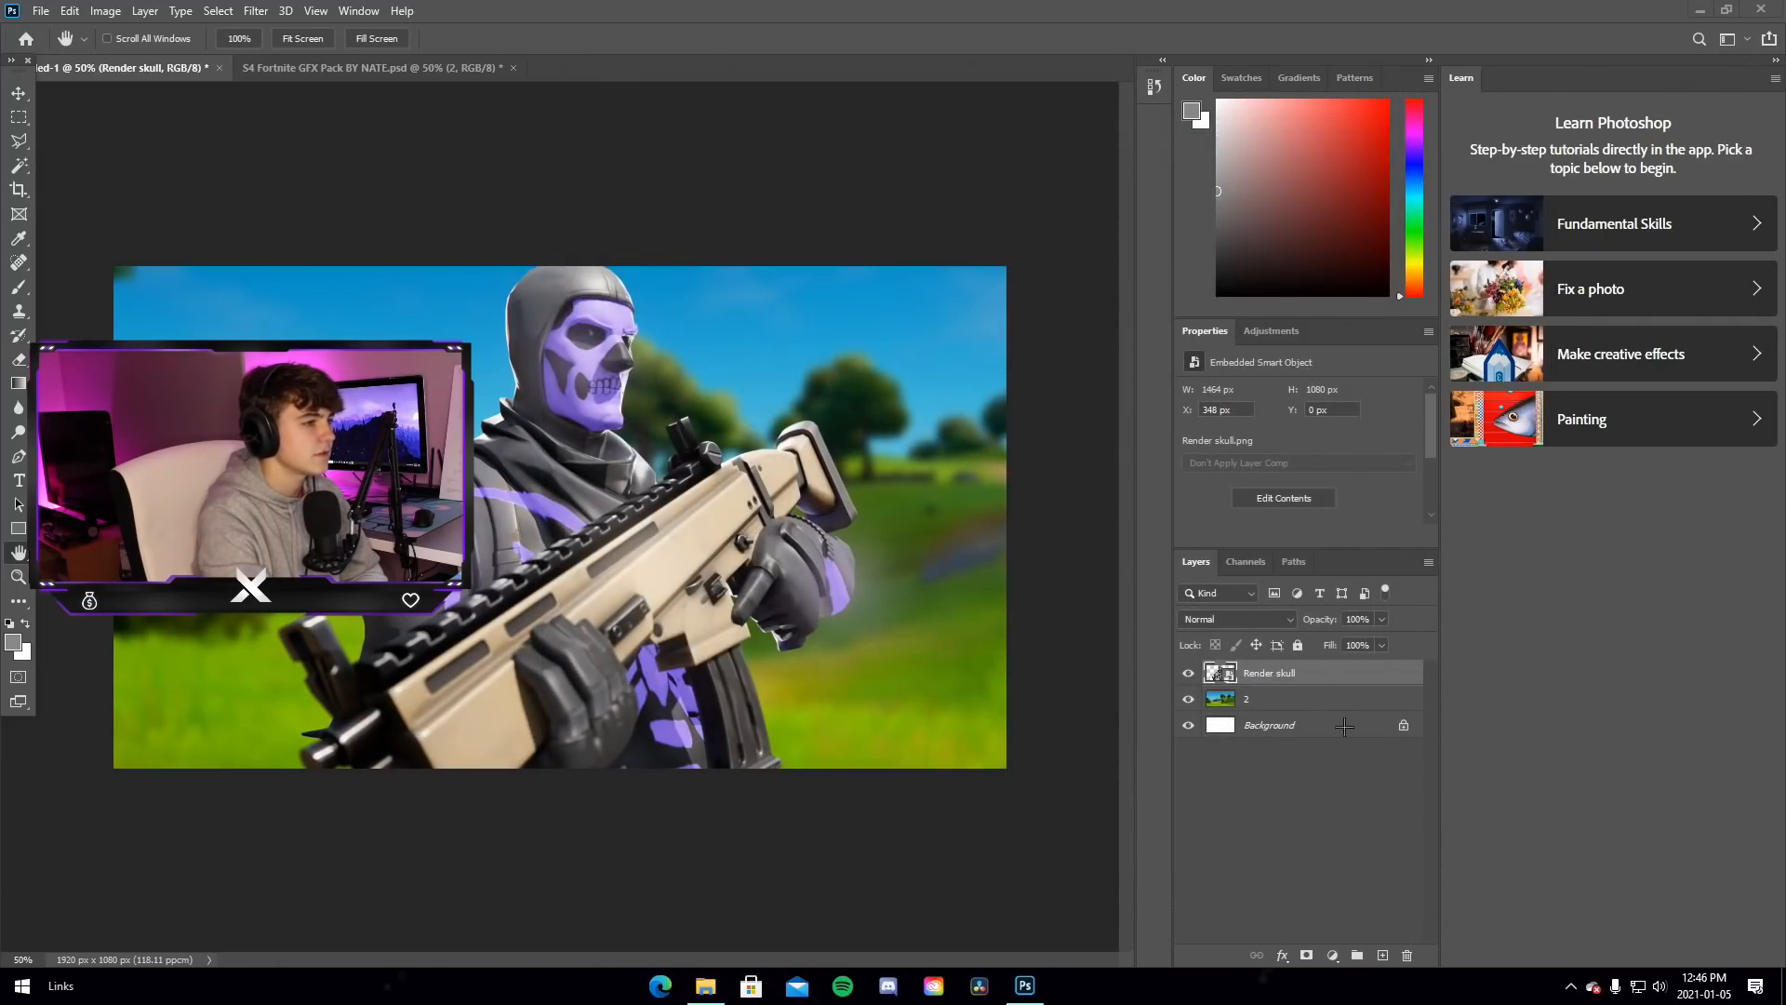
right_click(1292, 674)
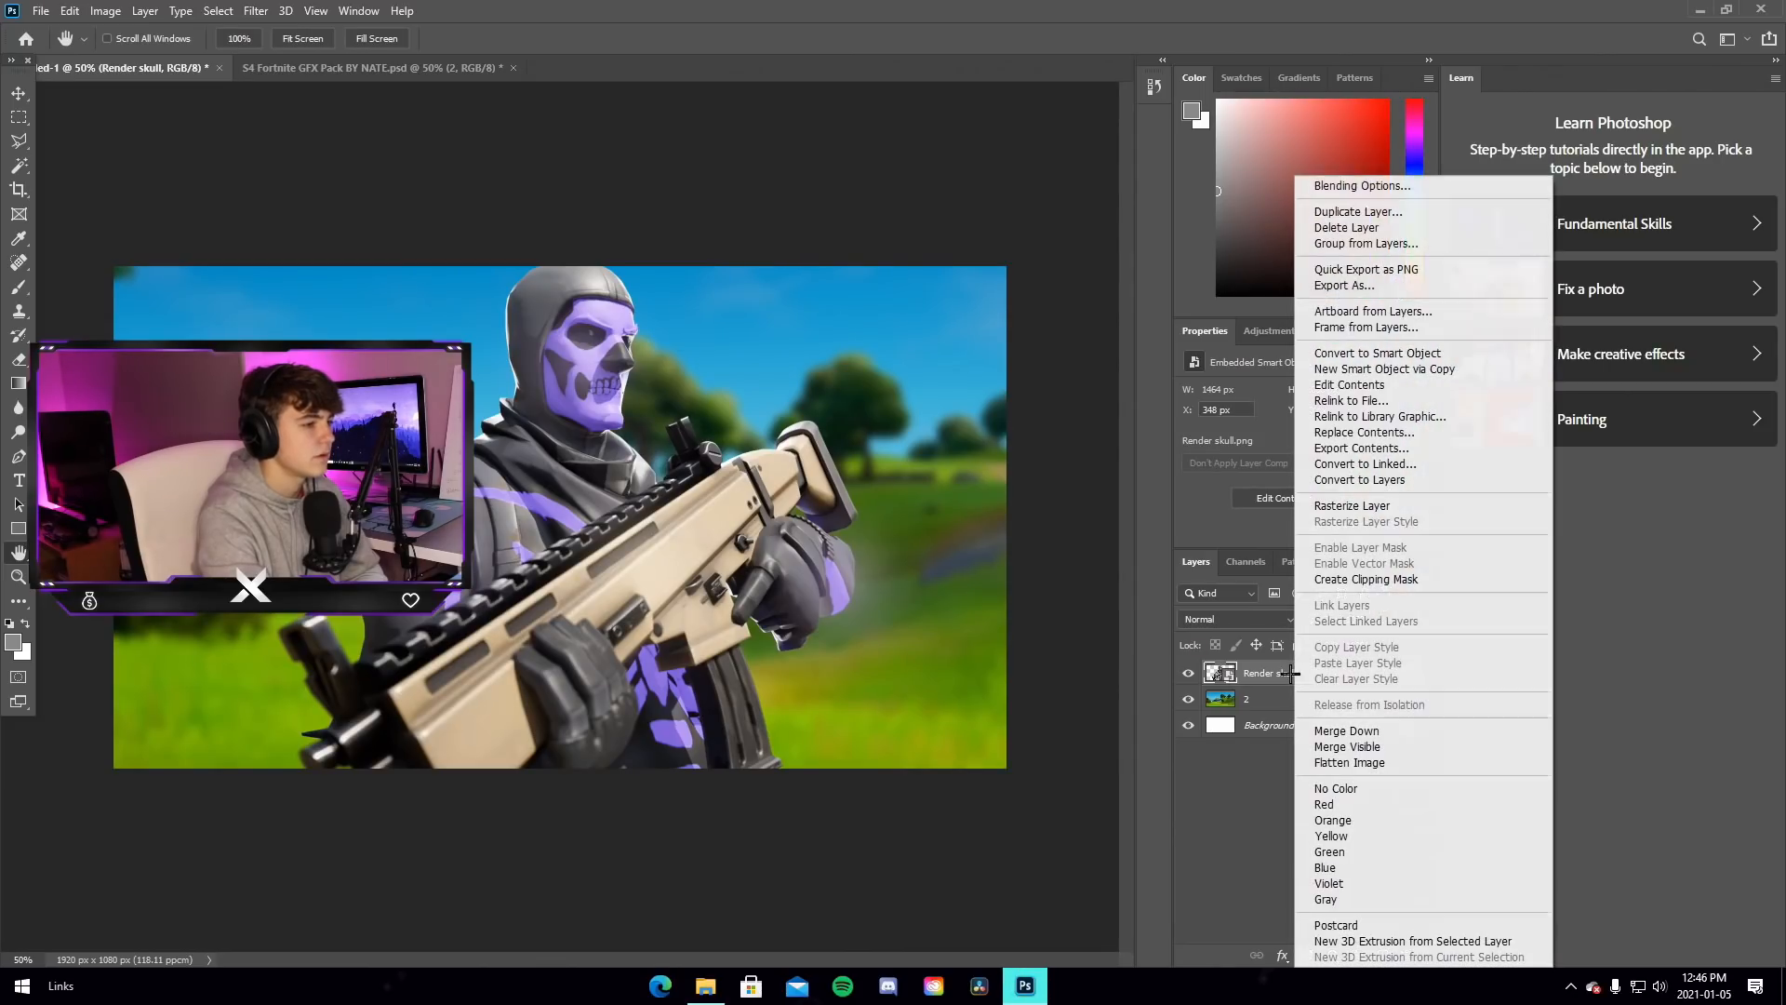
left_click(1430, 187)
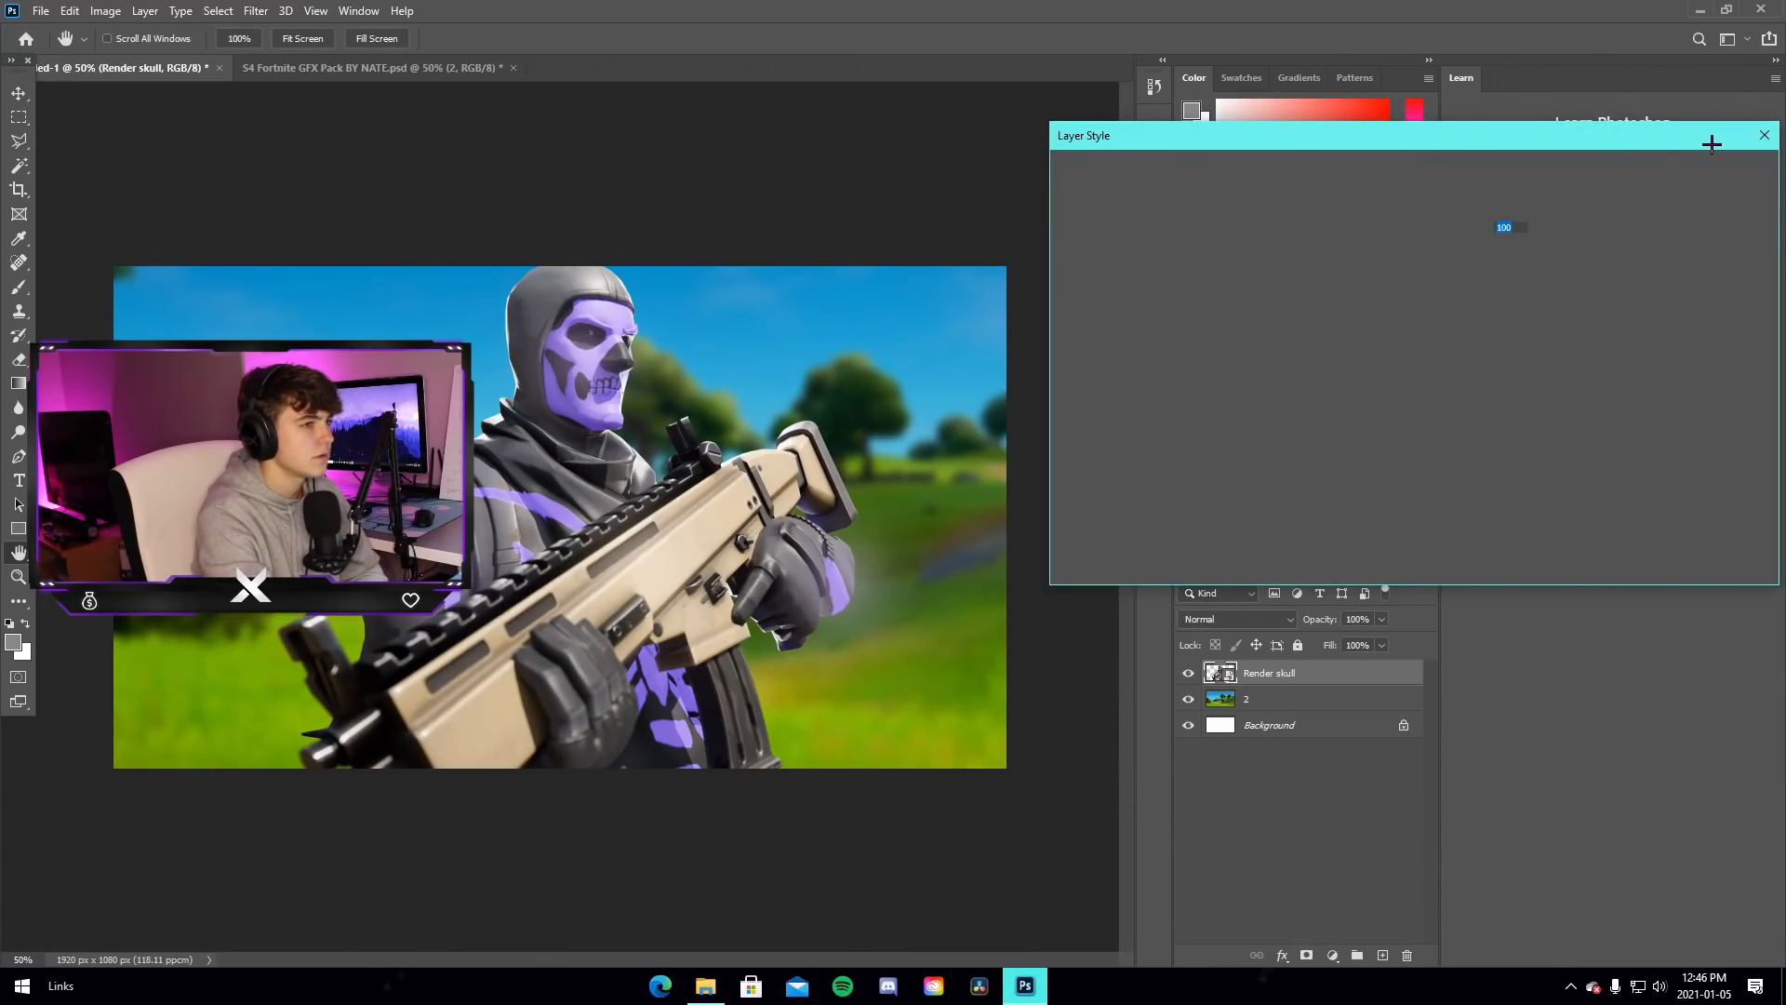
left_click_drag(994, 221, 857, 269)
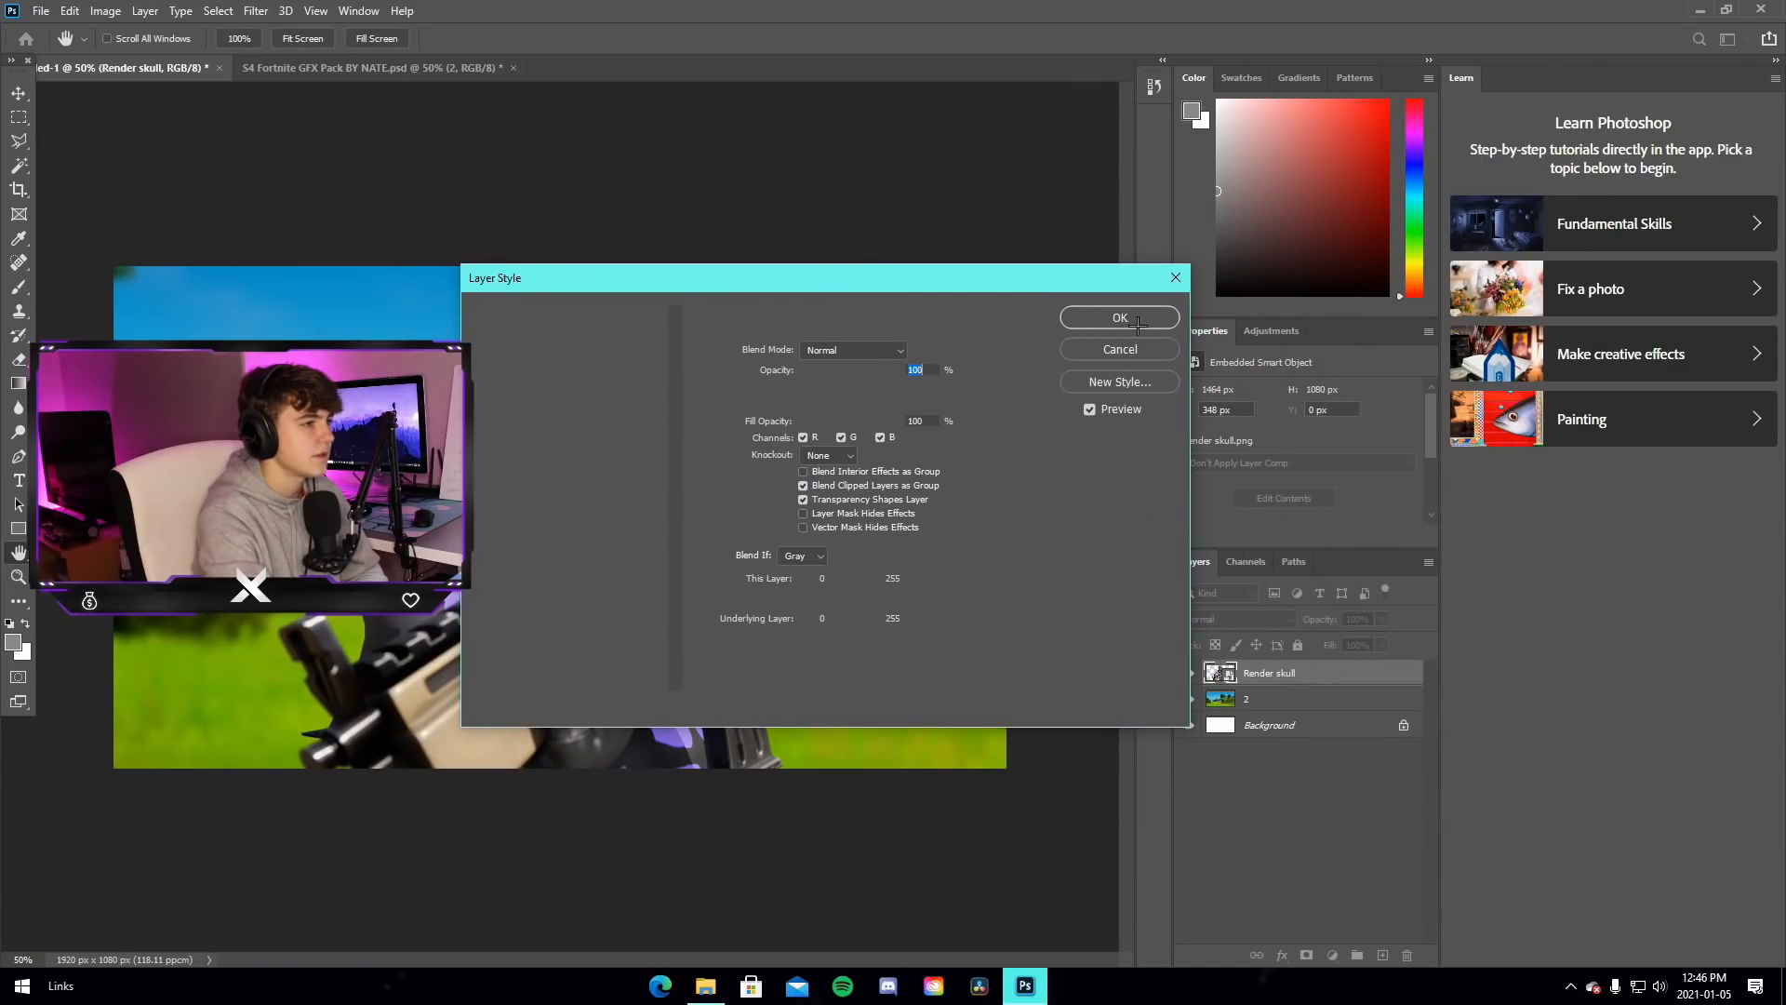
left_click(1176, 278)
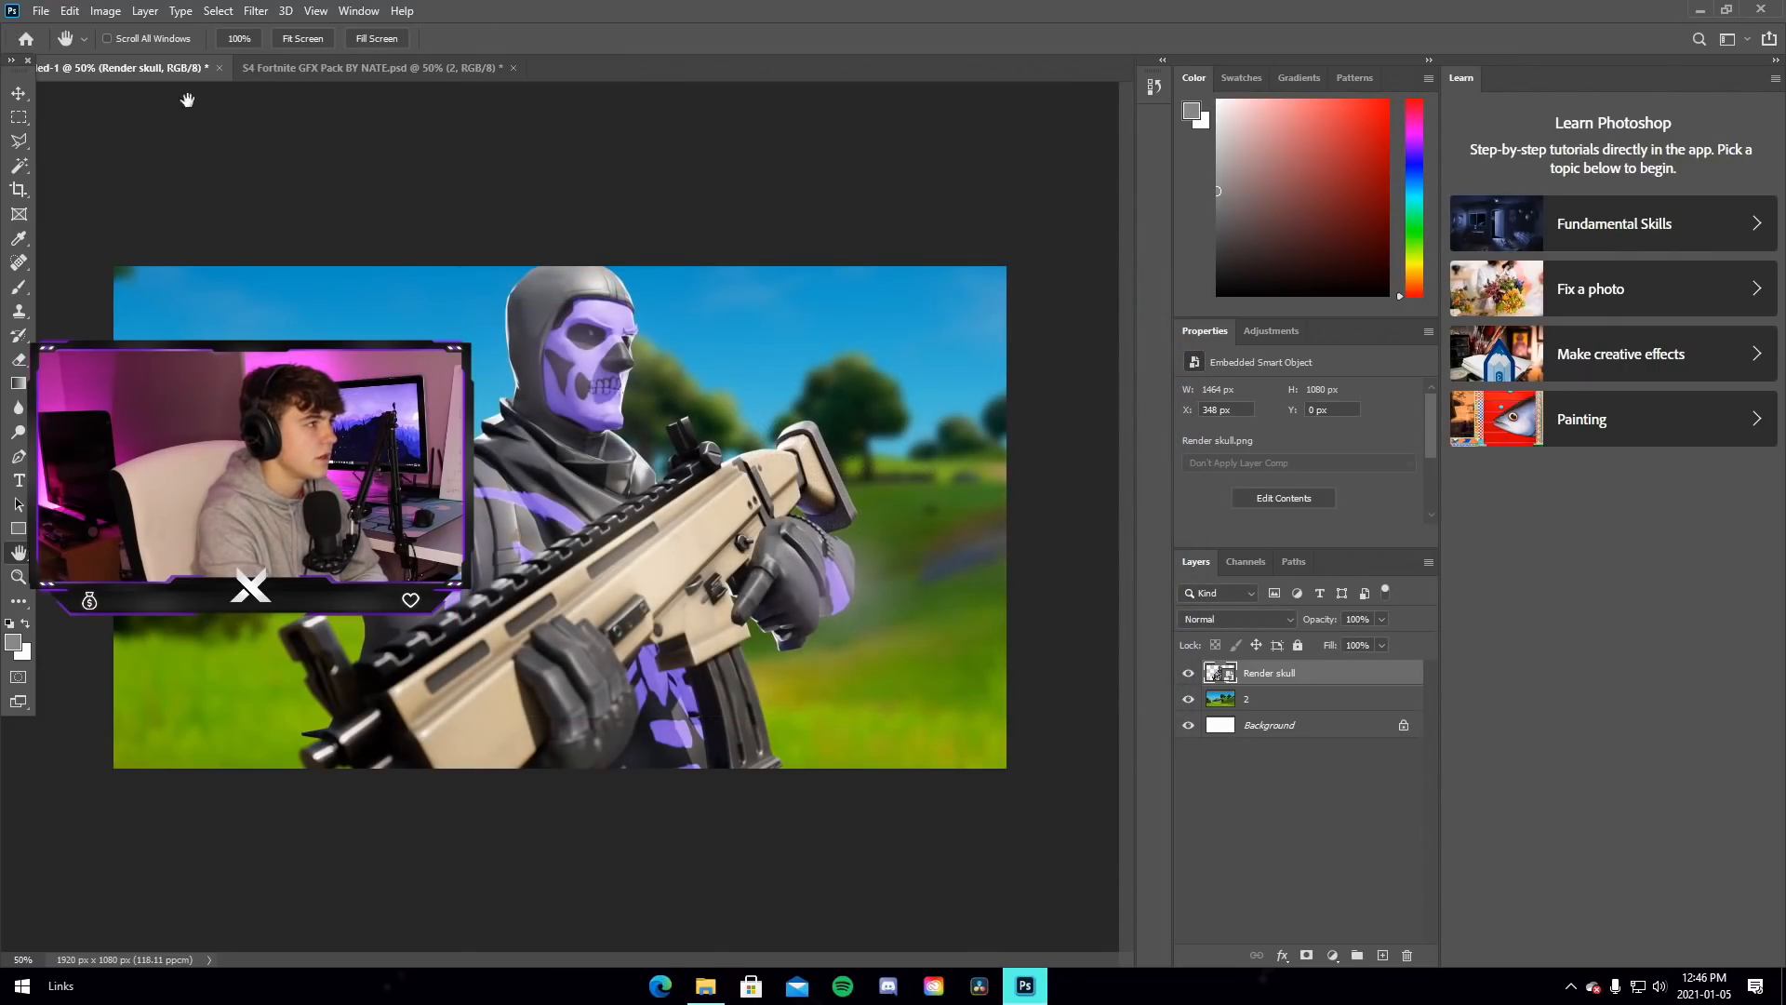
Close the S4 Fortnite GFX Pack document without saving its changes
left_click(372, 67)
left_click(513, 67)
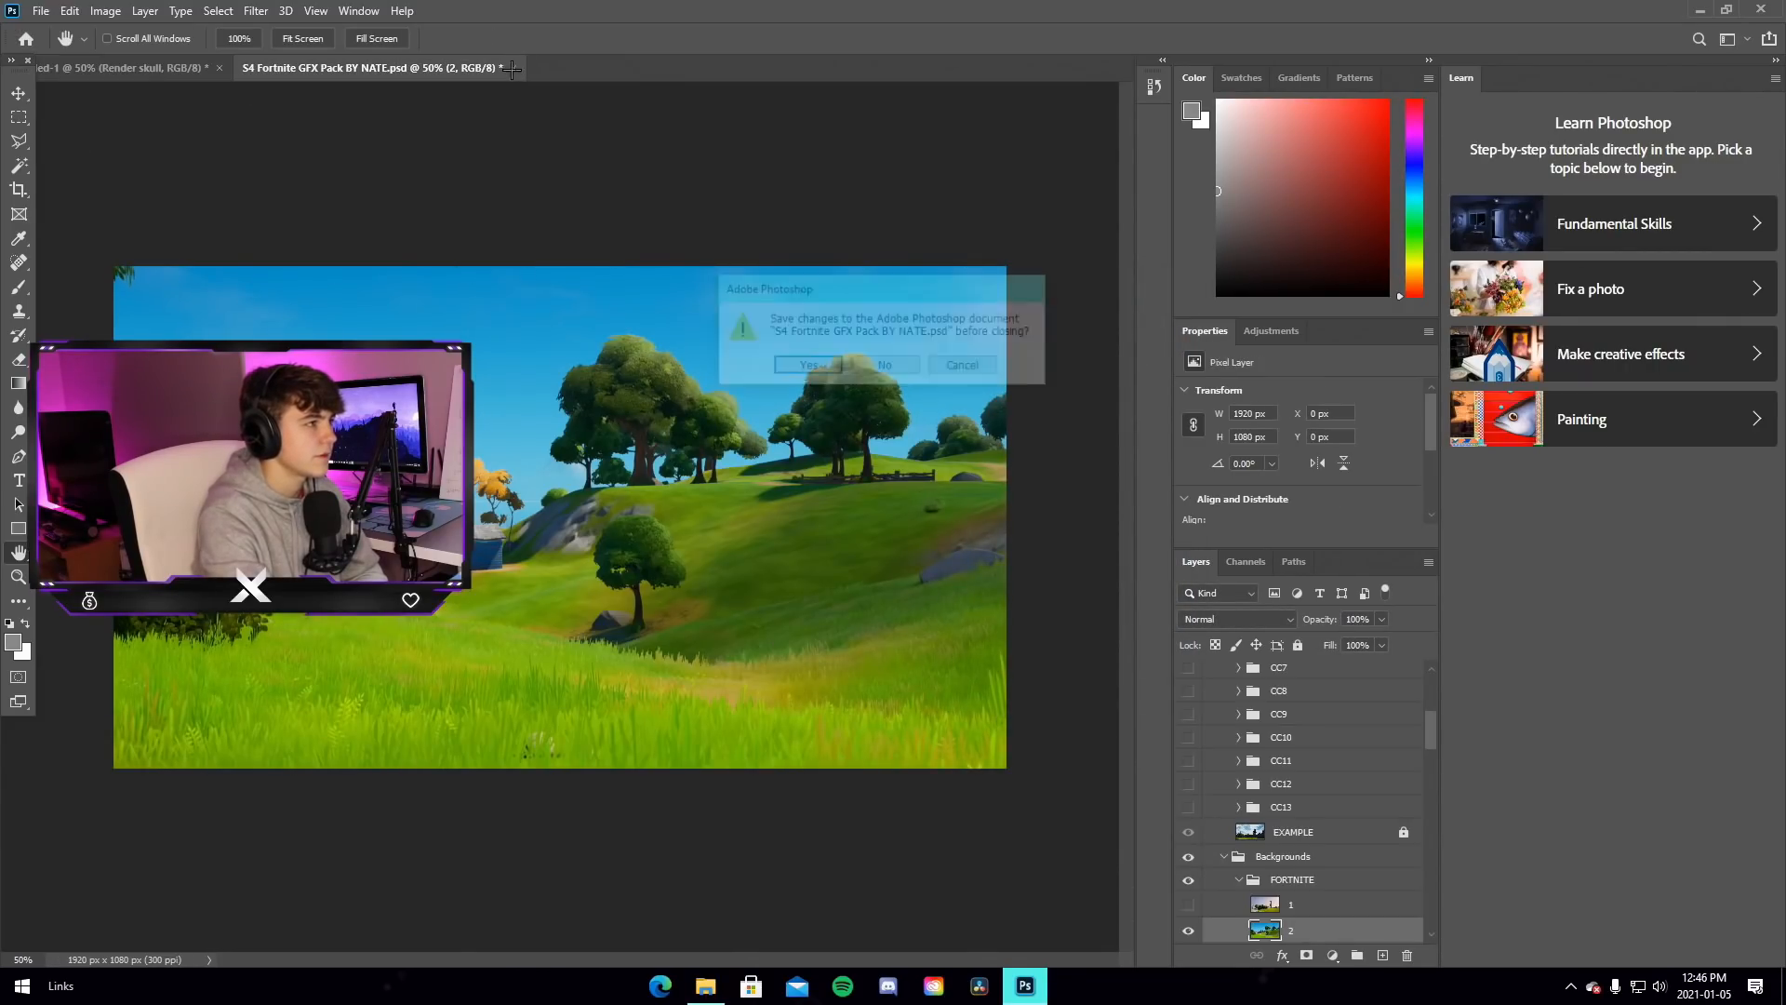
left_click(885, 366)
Add a white outer glow to the Render skull layer with 2% spread and a size of 15 px
right_click(1251, 674)
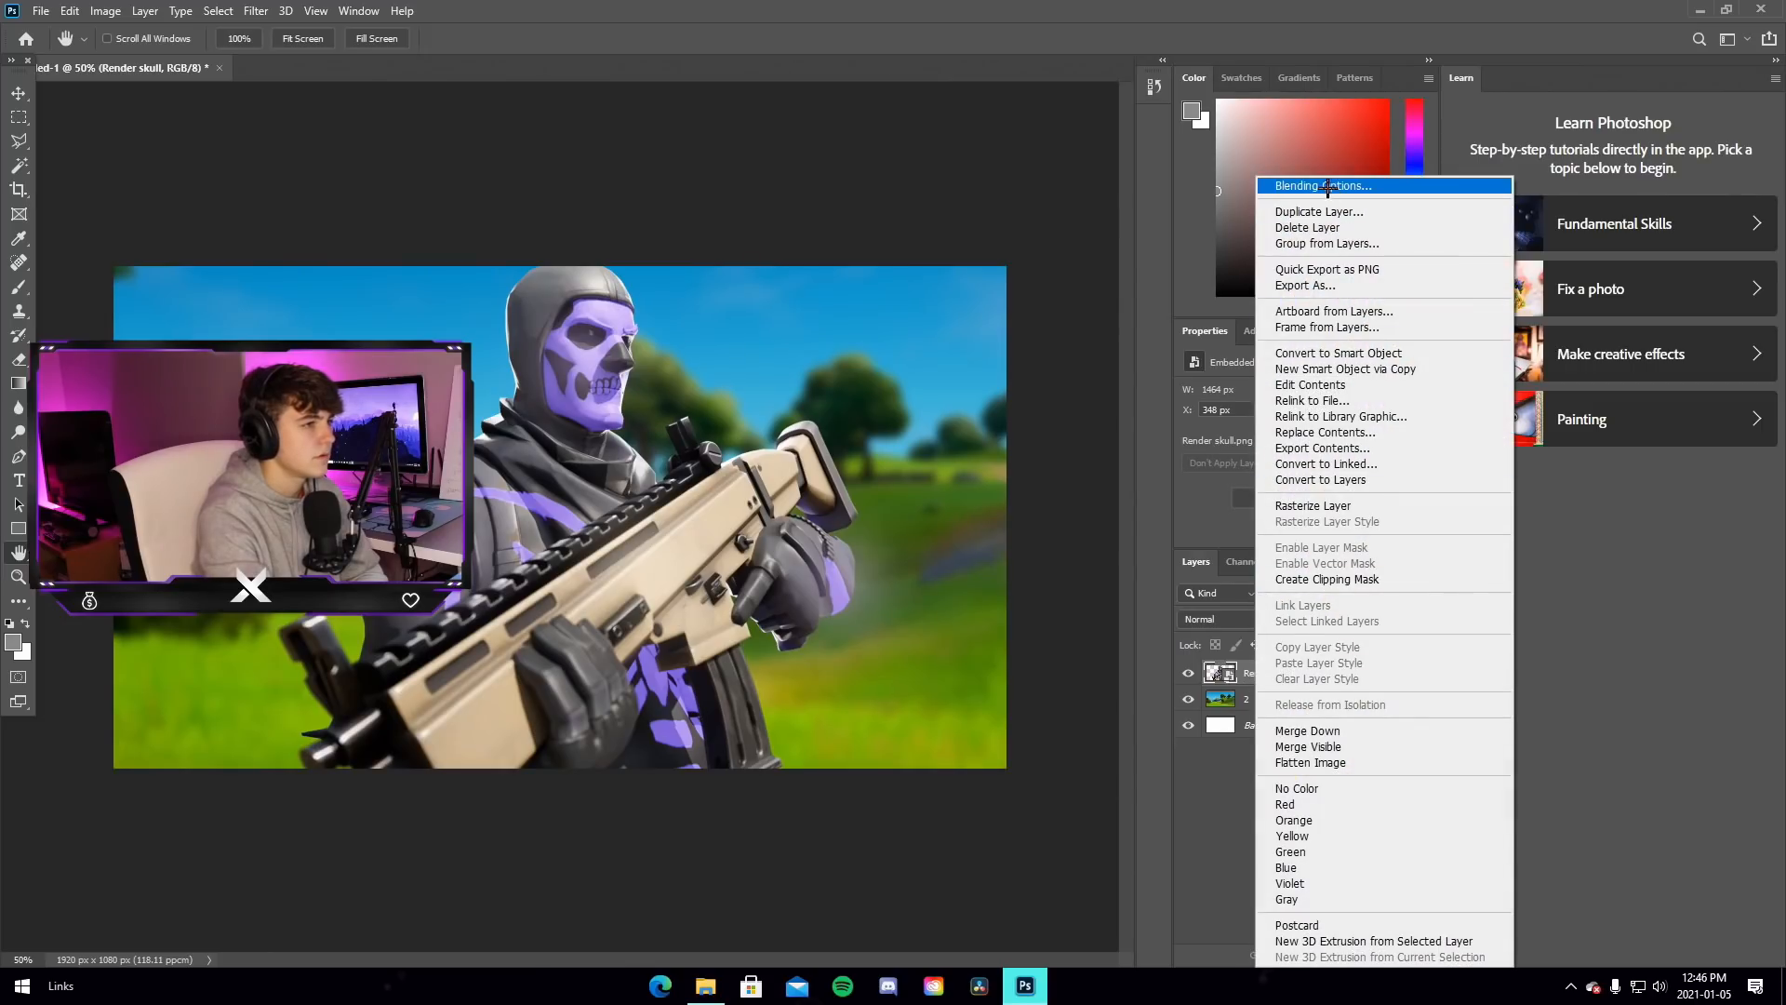
left_click(1302, 186)
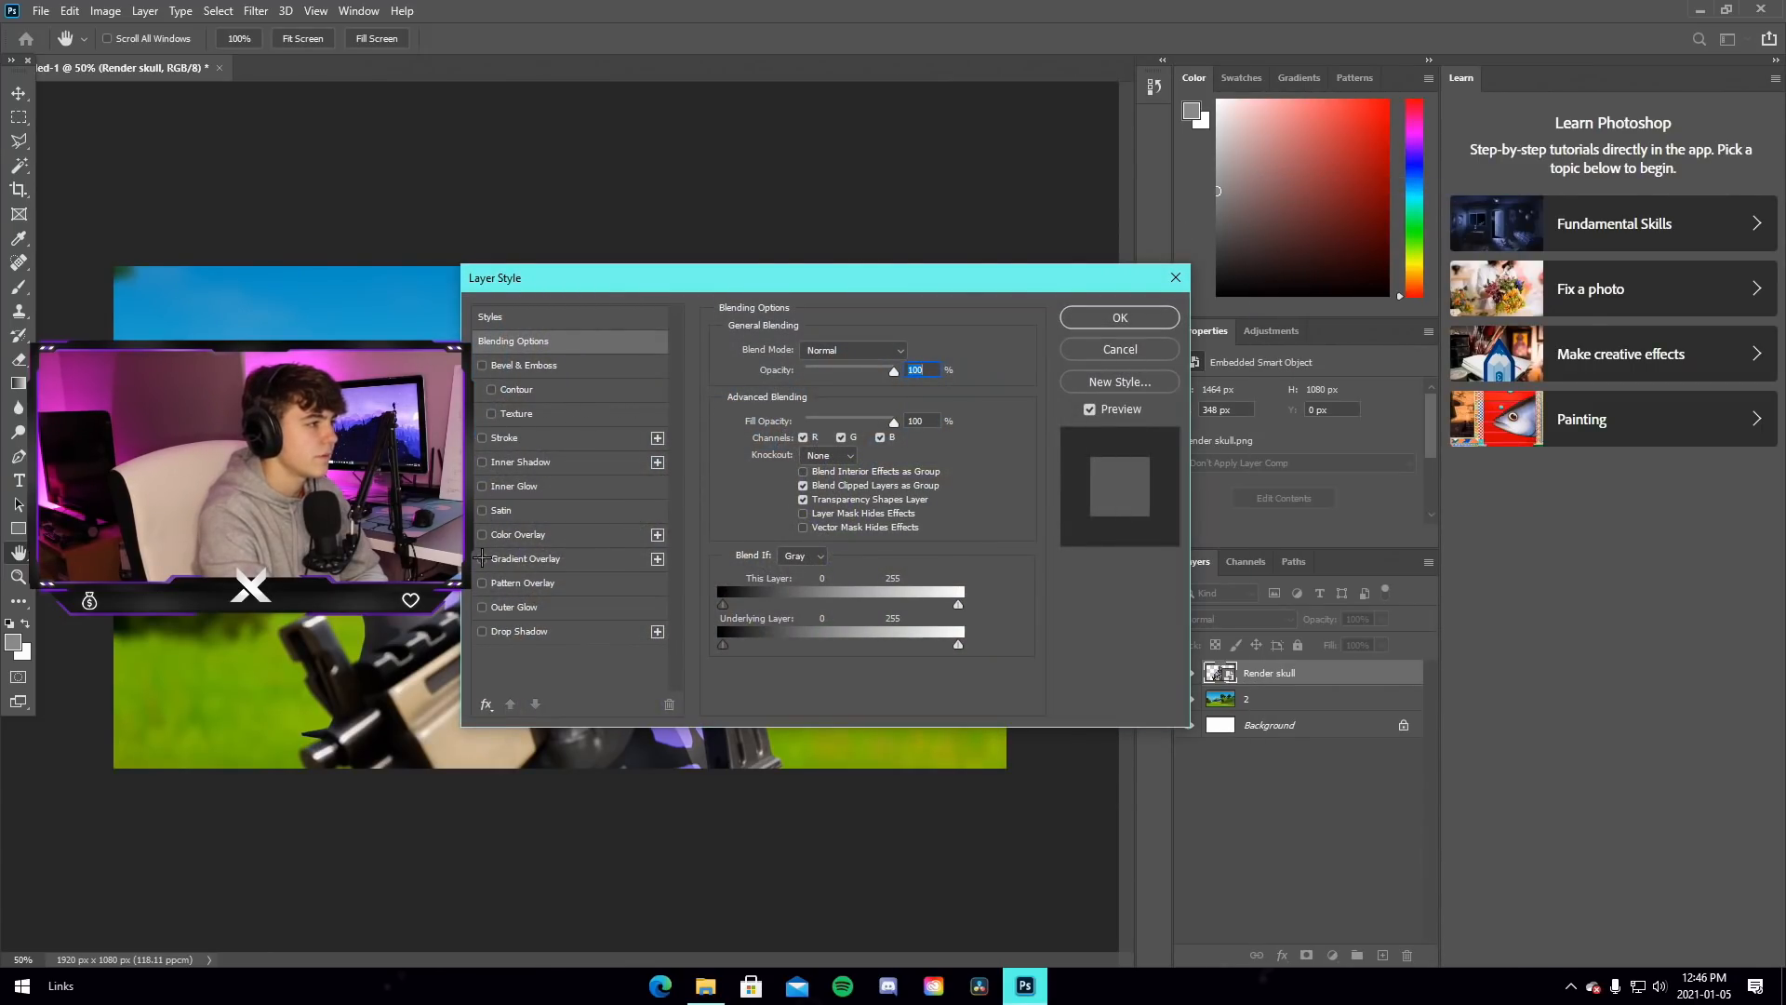
left_click(482, 608)
left_click_drag(844, 278, 1282, 160)
left_click(976, 490)
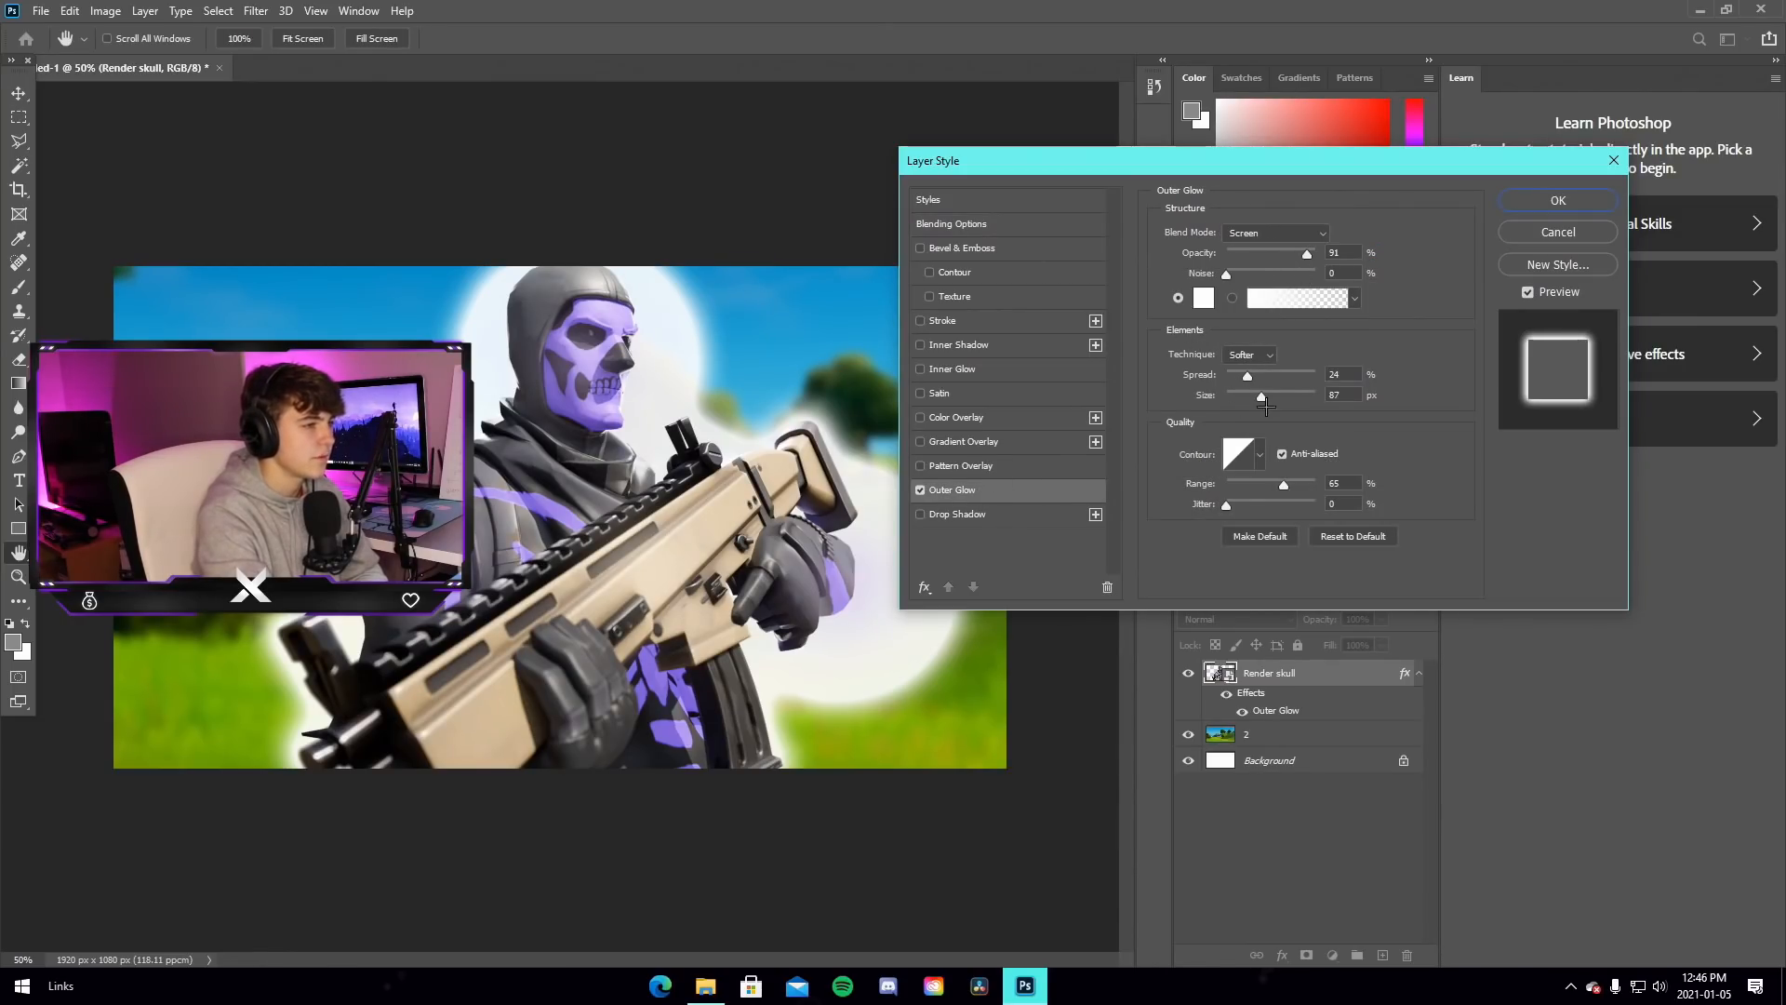
mouse_move(1261, 398)
left_mouse_down()
mouse_move(1226, 397)
mouse_move(1244, 398)
left_mouse_up()
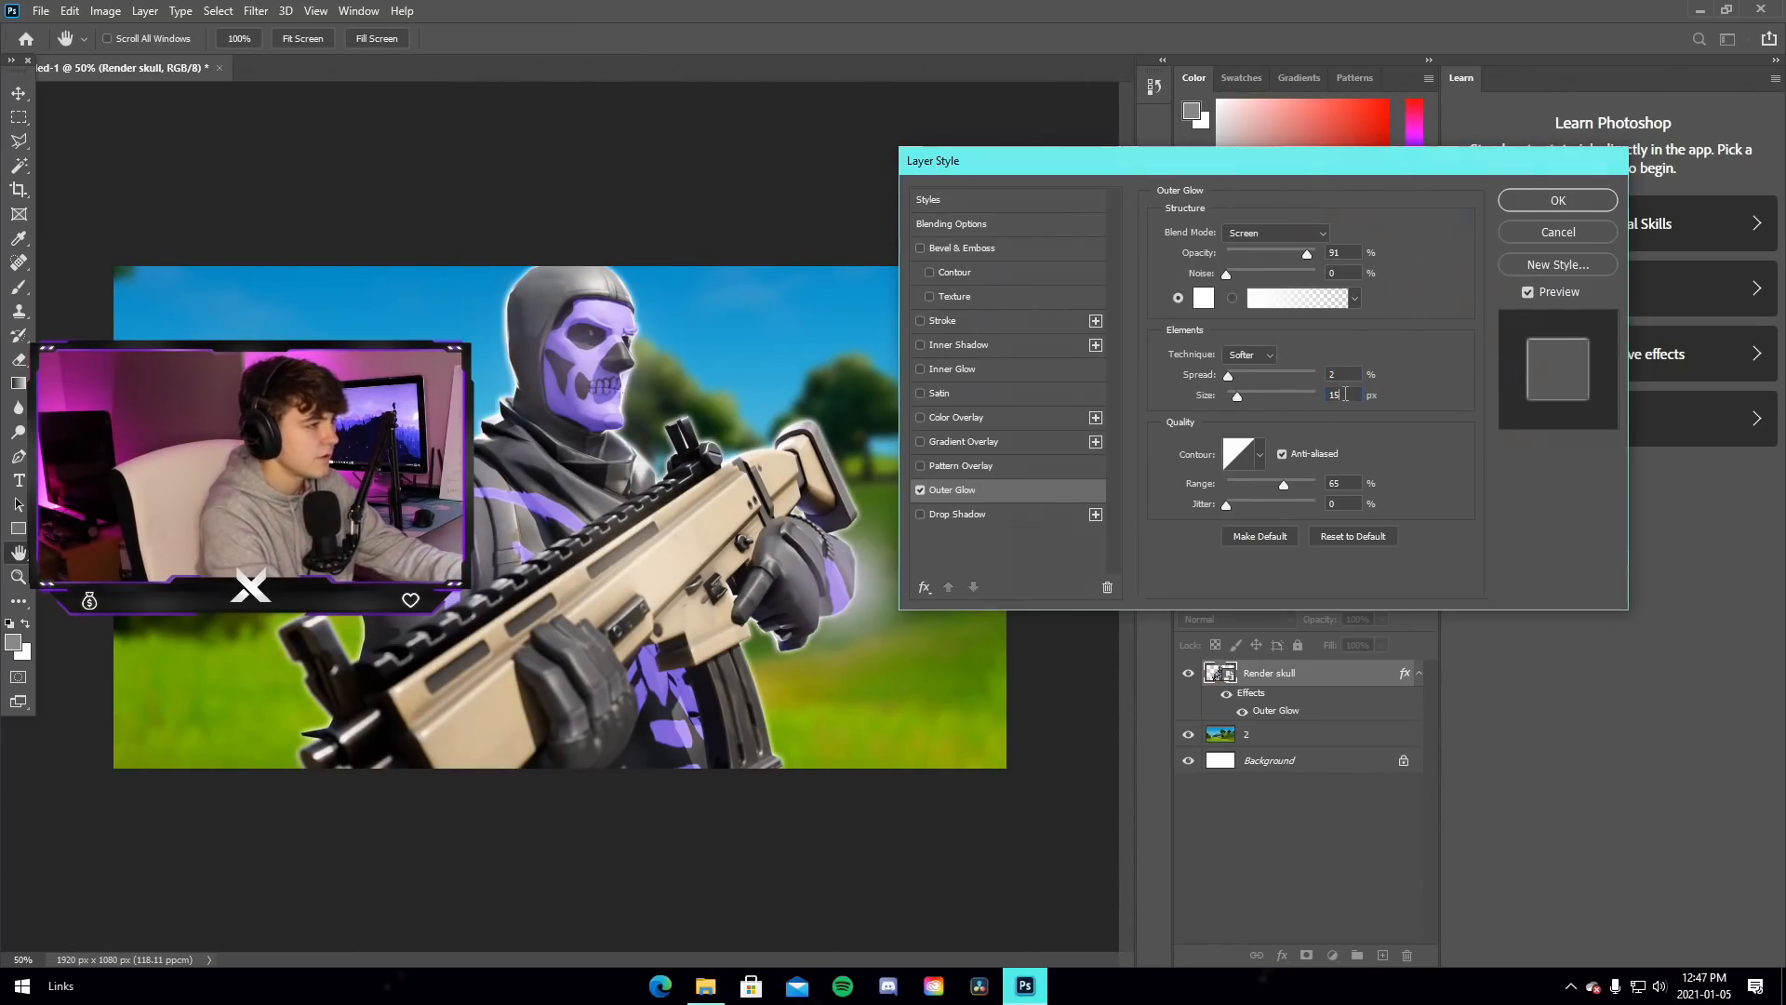
key("Return")
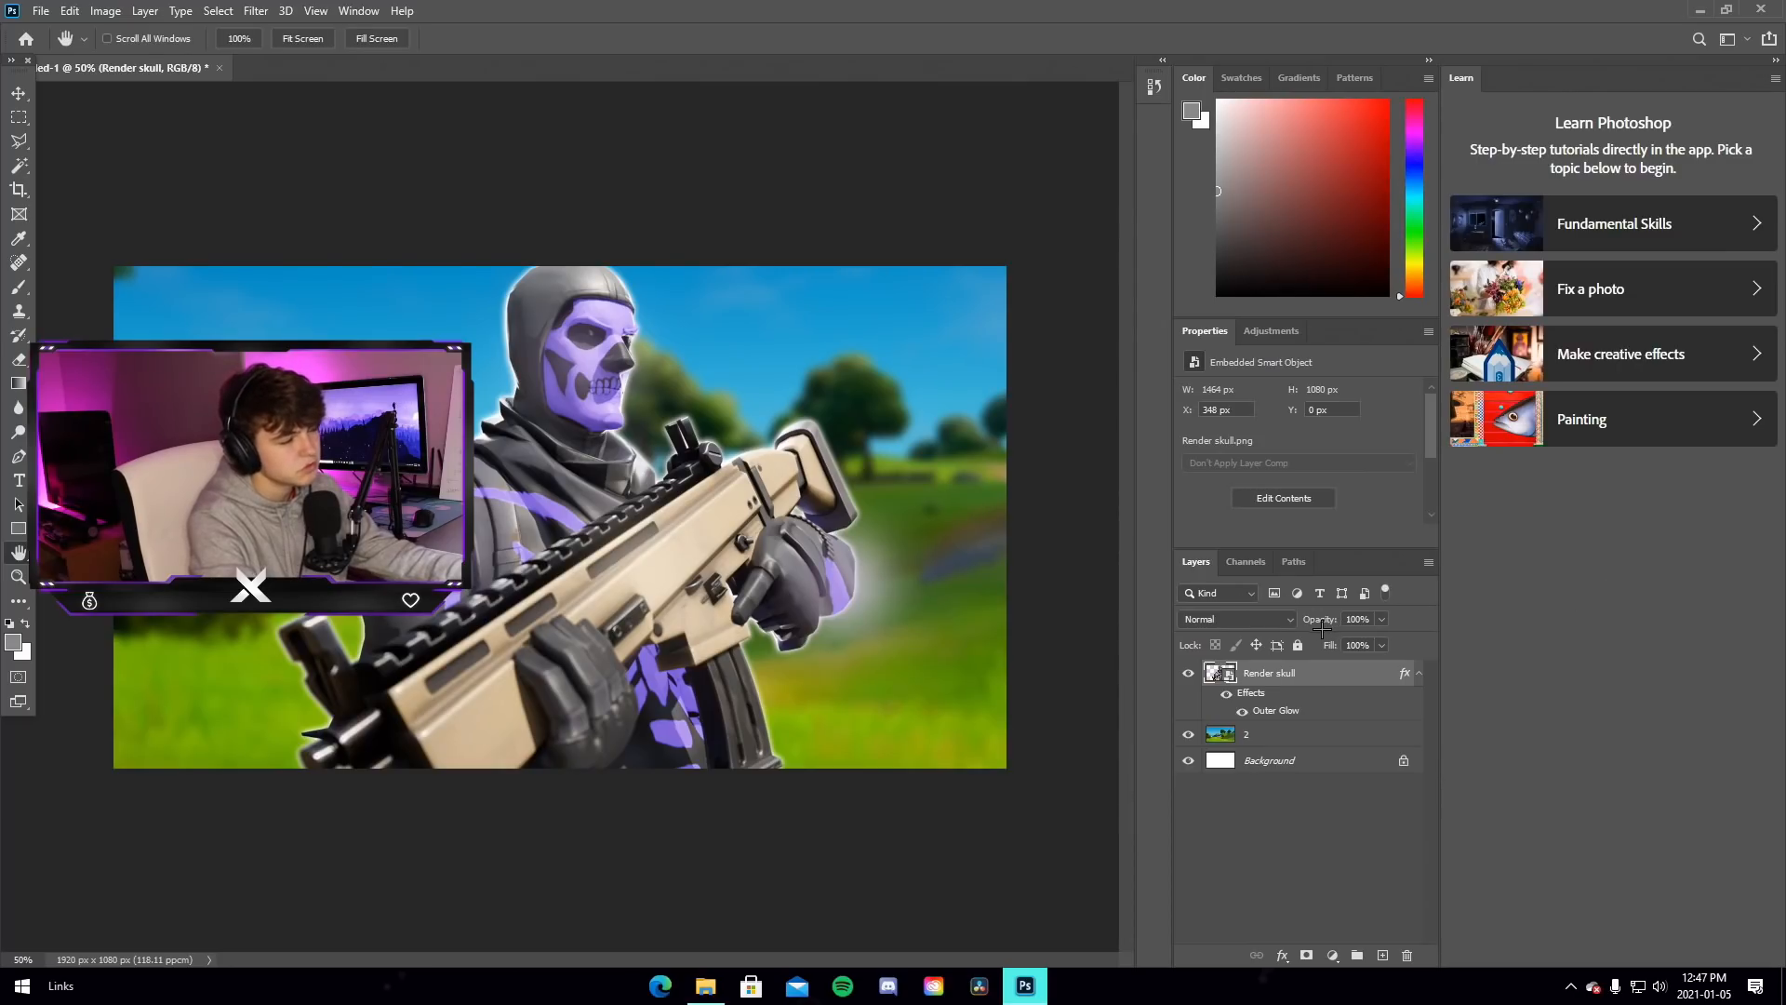
Add a drop shadow to the Render skull layer with 12 px distance, 0% spread and 1 px size
right_click(1305, 687)
left_click(1326, 183)
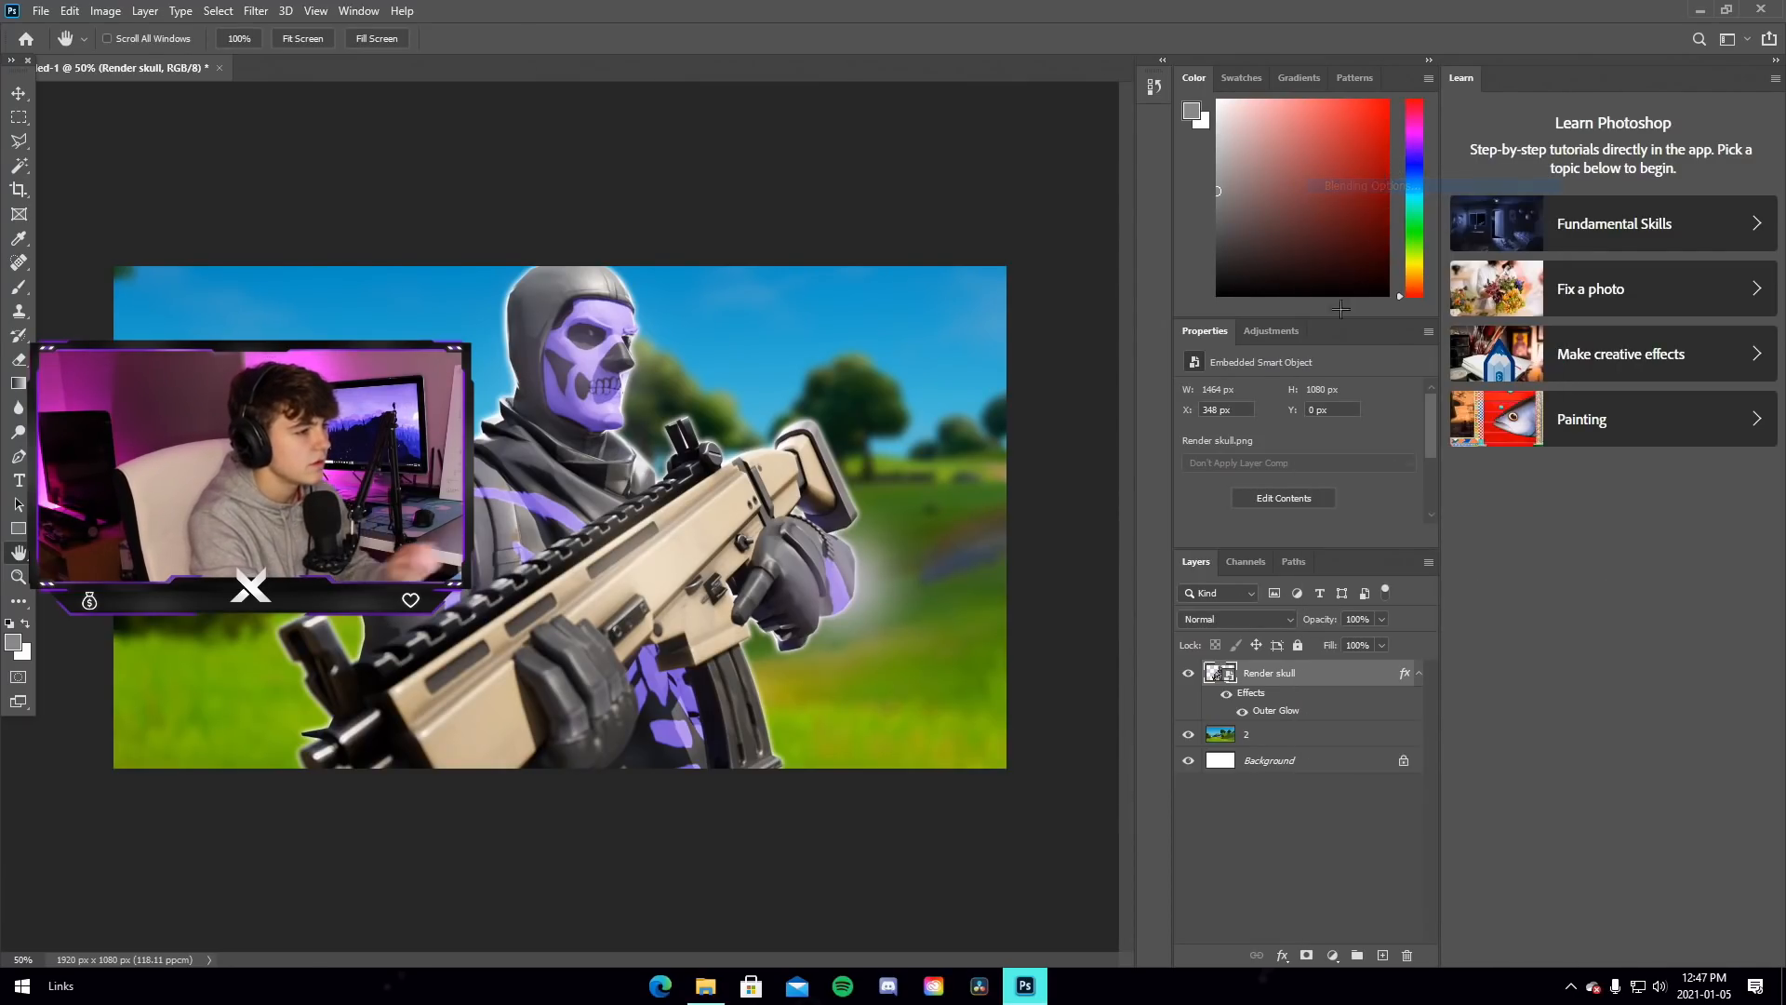
left_click(921, 513)
left_click(958, 513)
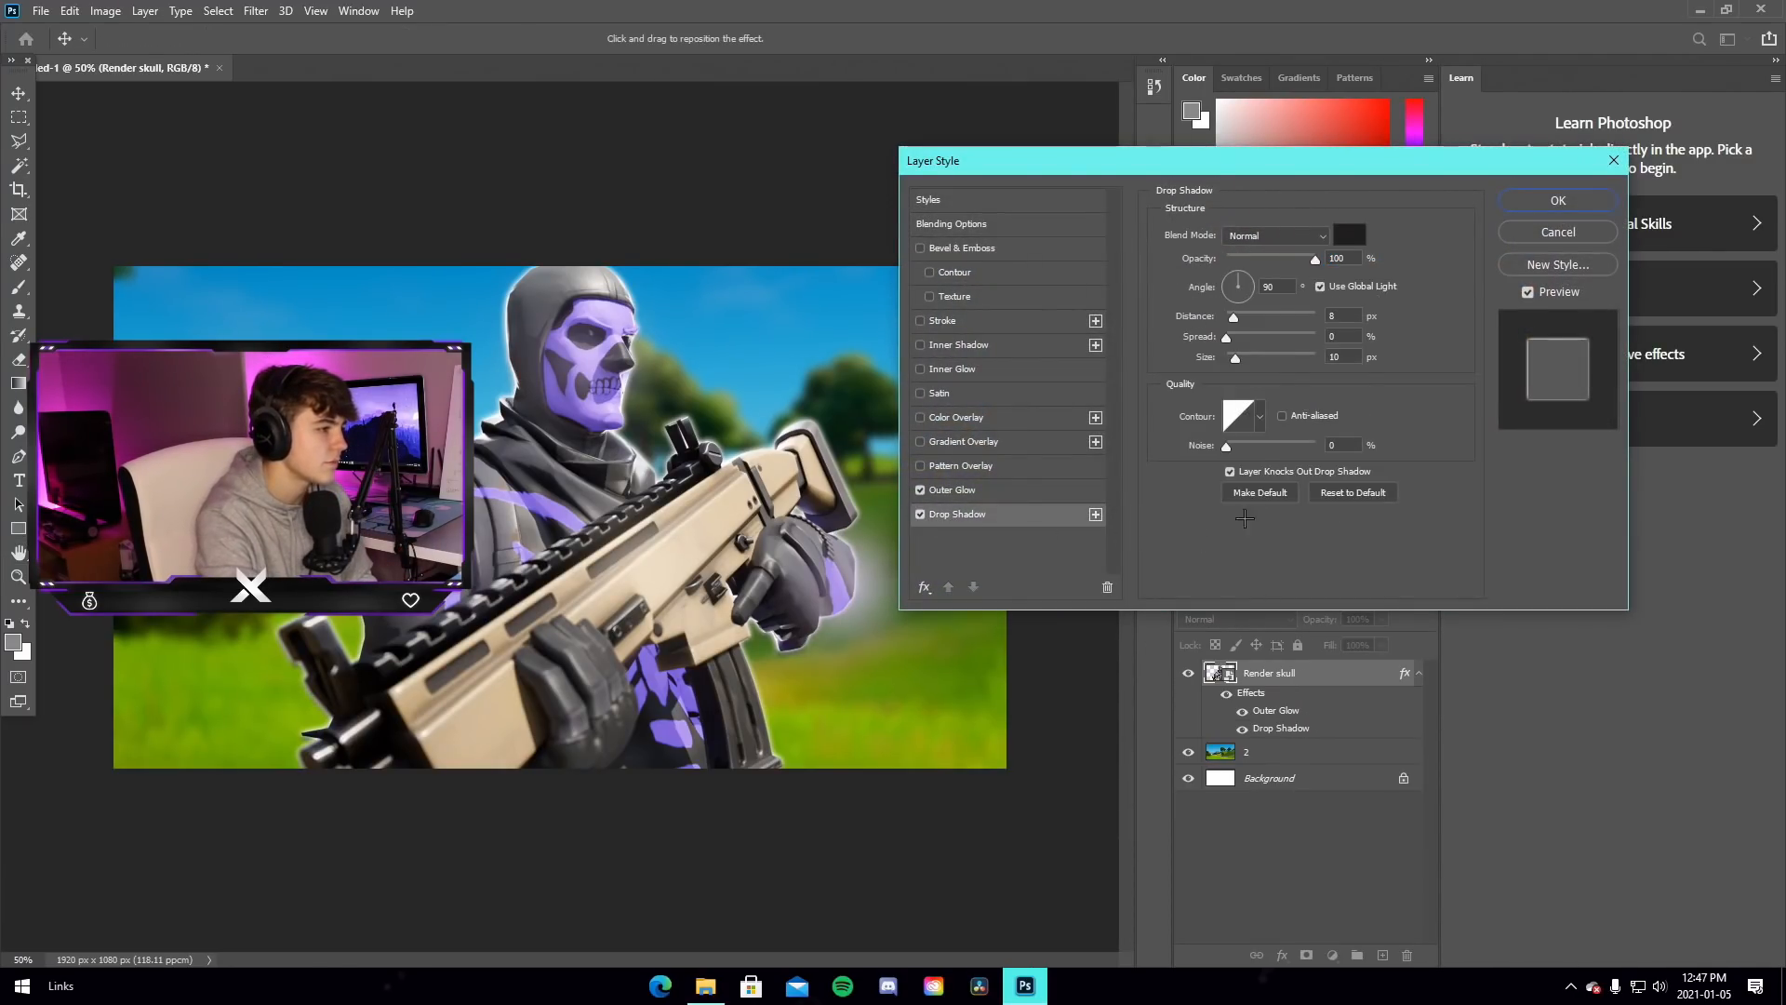
mouse_move(1229, 335)
left_mouse_down()
mouse_move(1231, 363)
mouse_move(1394, 387)
mouse_move(1226, 379)
mouse_move(1243, 341)
mouse_move(1284, 341)
mouse_move(1244, 341)
mouse_move(1289, 359)
mouse_move(1266, 365)
mouse_move(1251, 318)
mouse_move(1236, 336)
left_mouse_up()
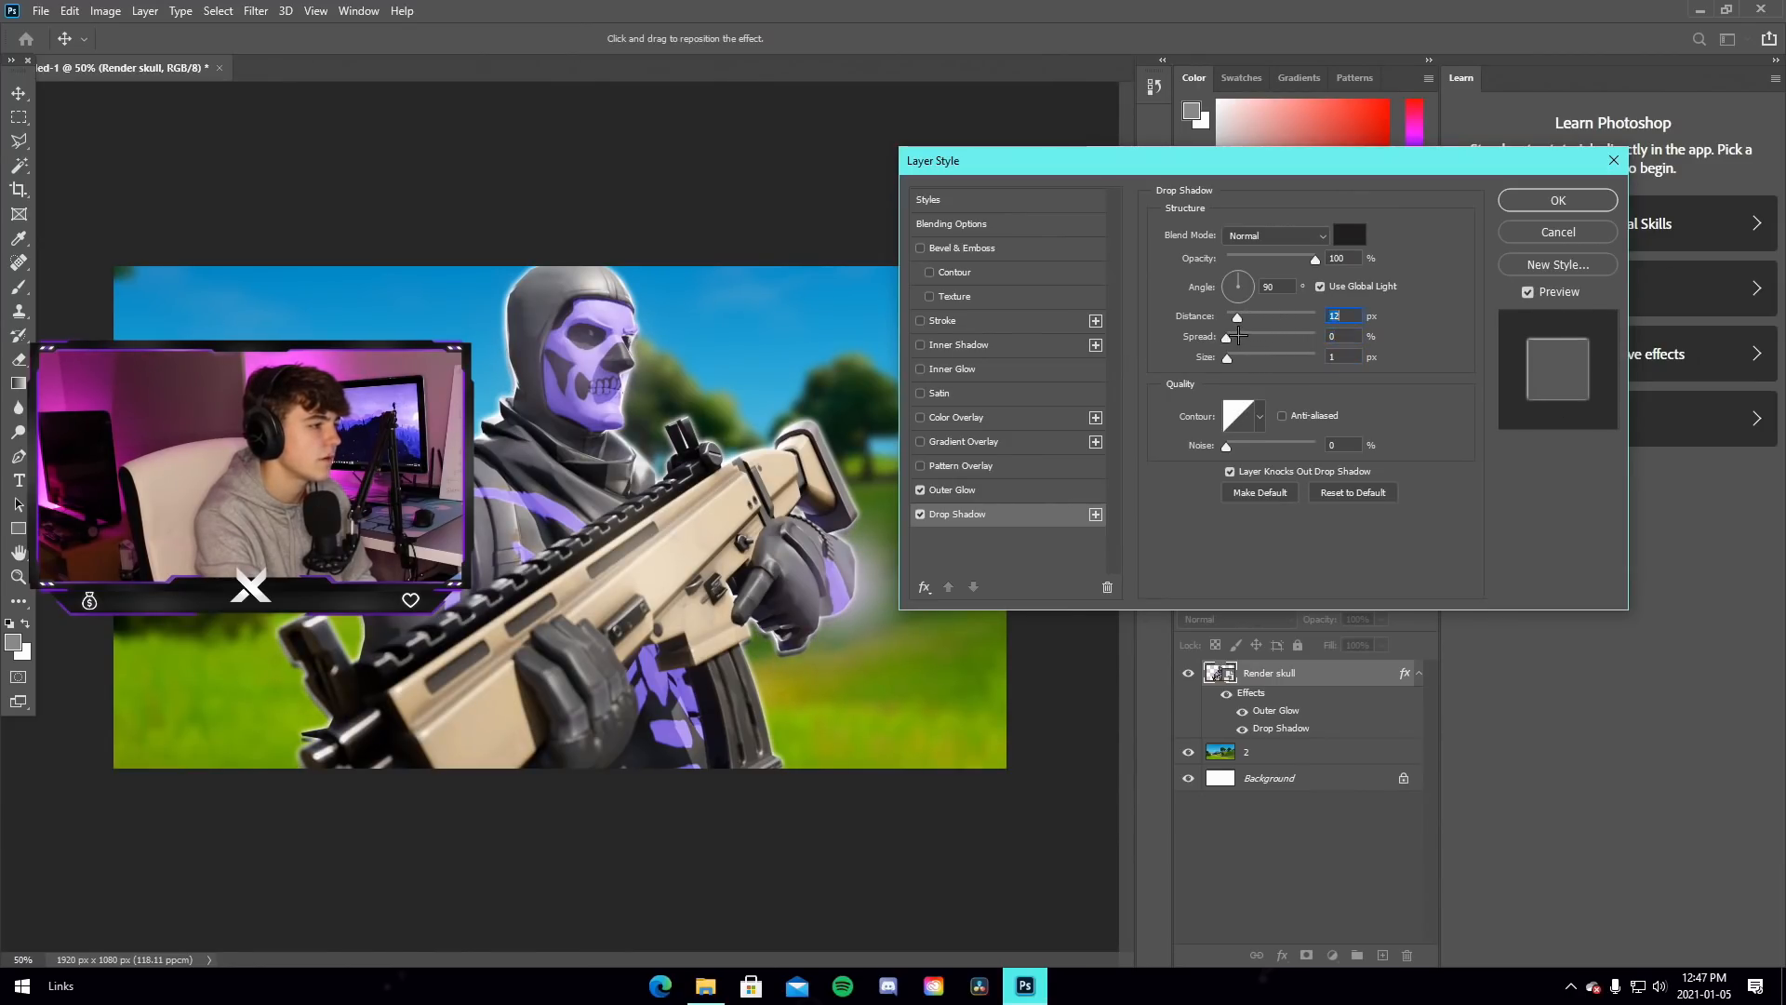
left_click(1558, 202)
key("h")
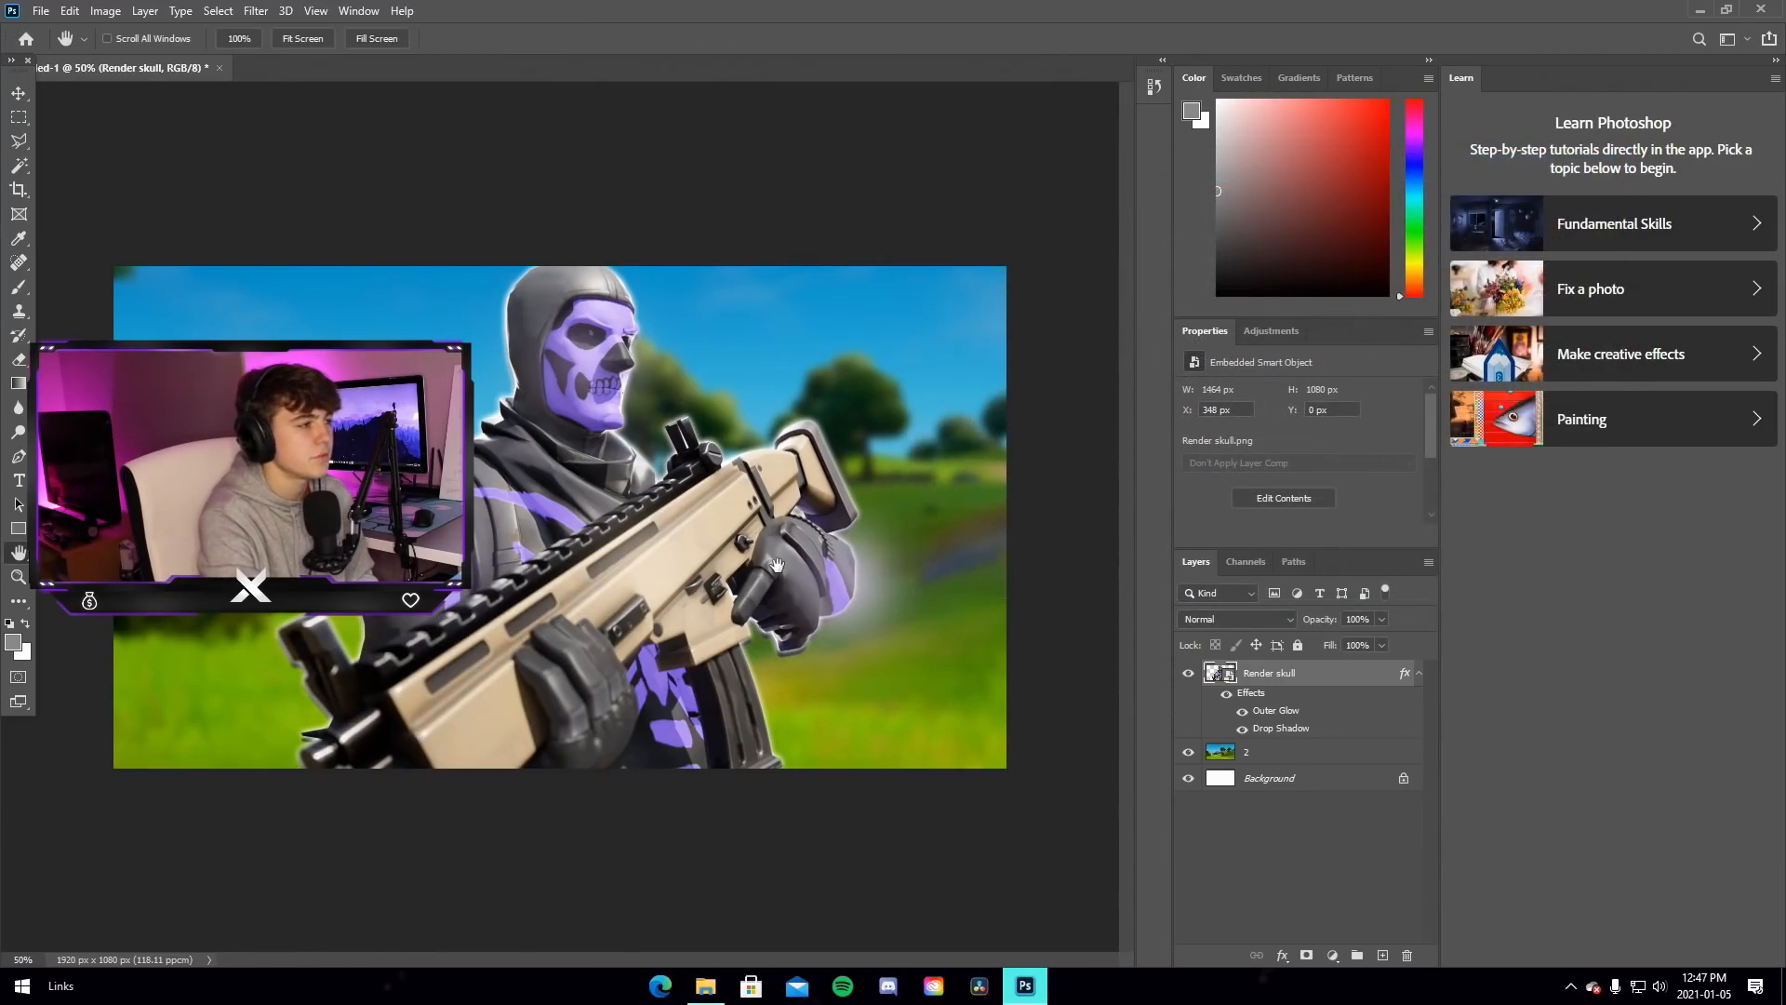
Add the text "#2" near the image's upper-left corner in Burbank Big Regular Black at 100 pt
left_click(19, 480)
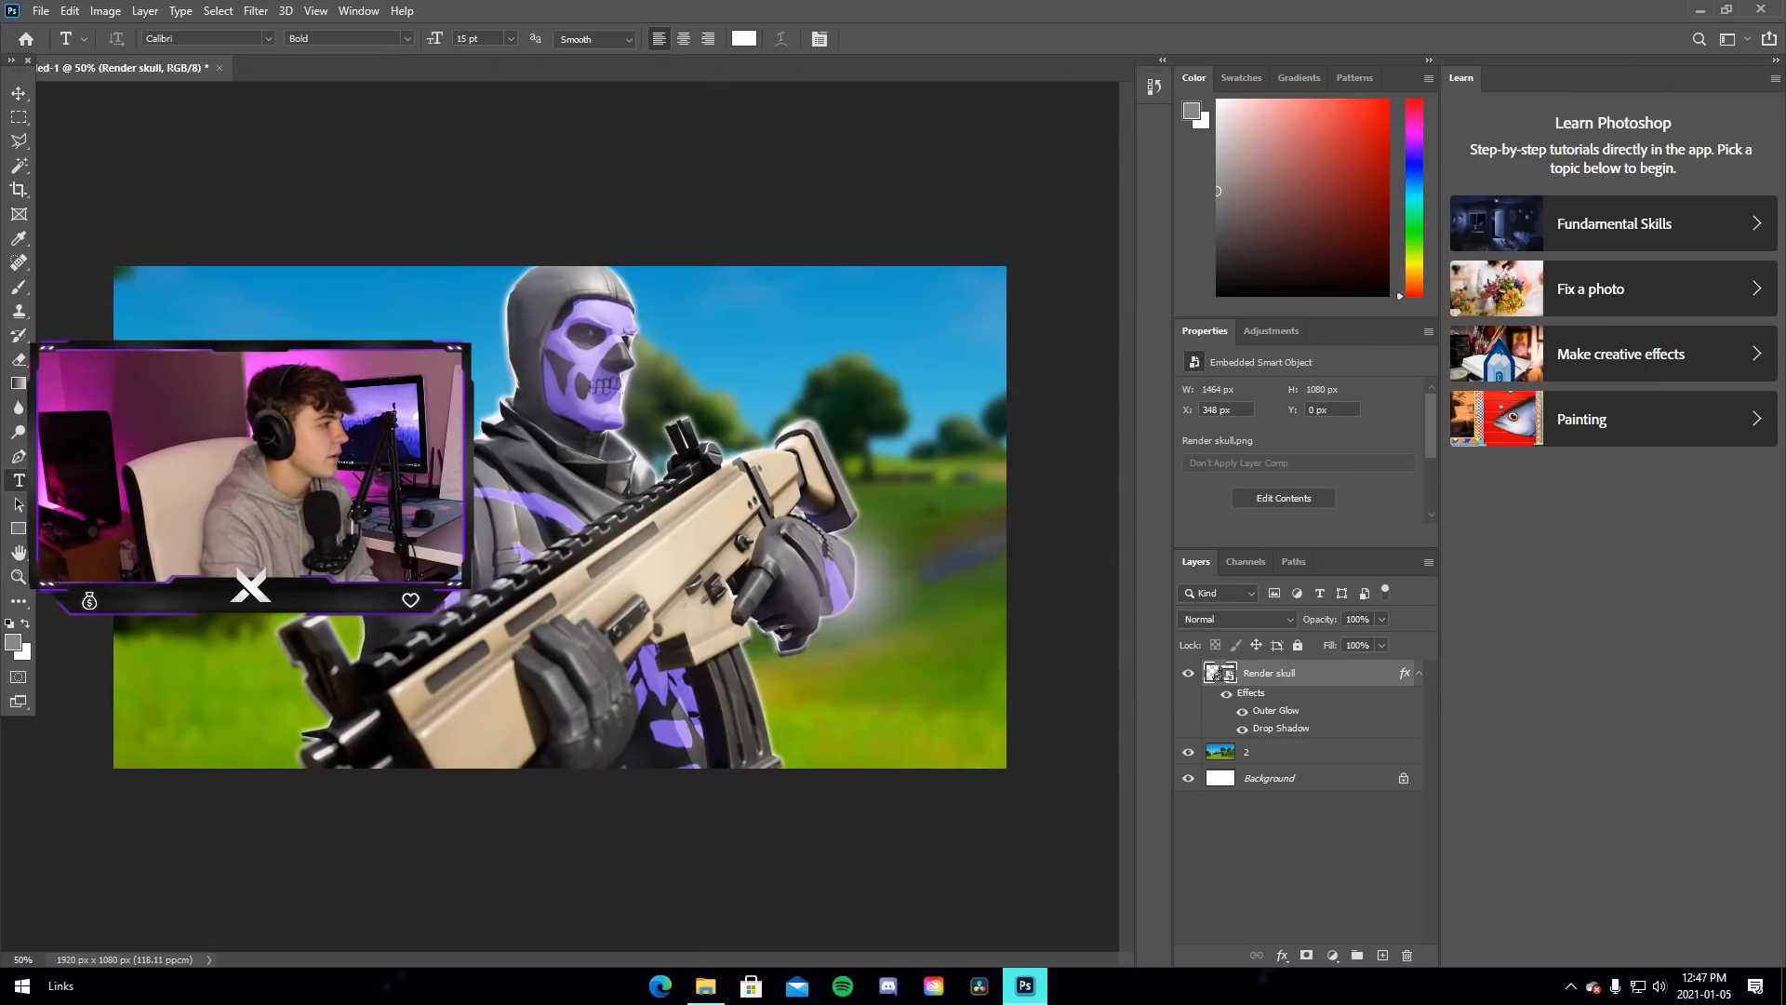
left_click(267, 38)
left_click(259, 150)
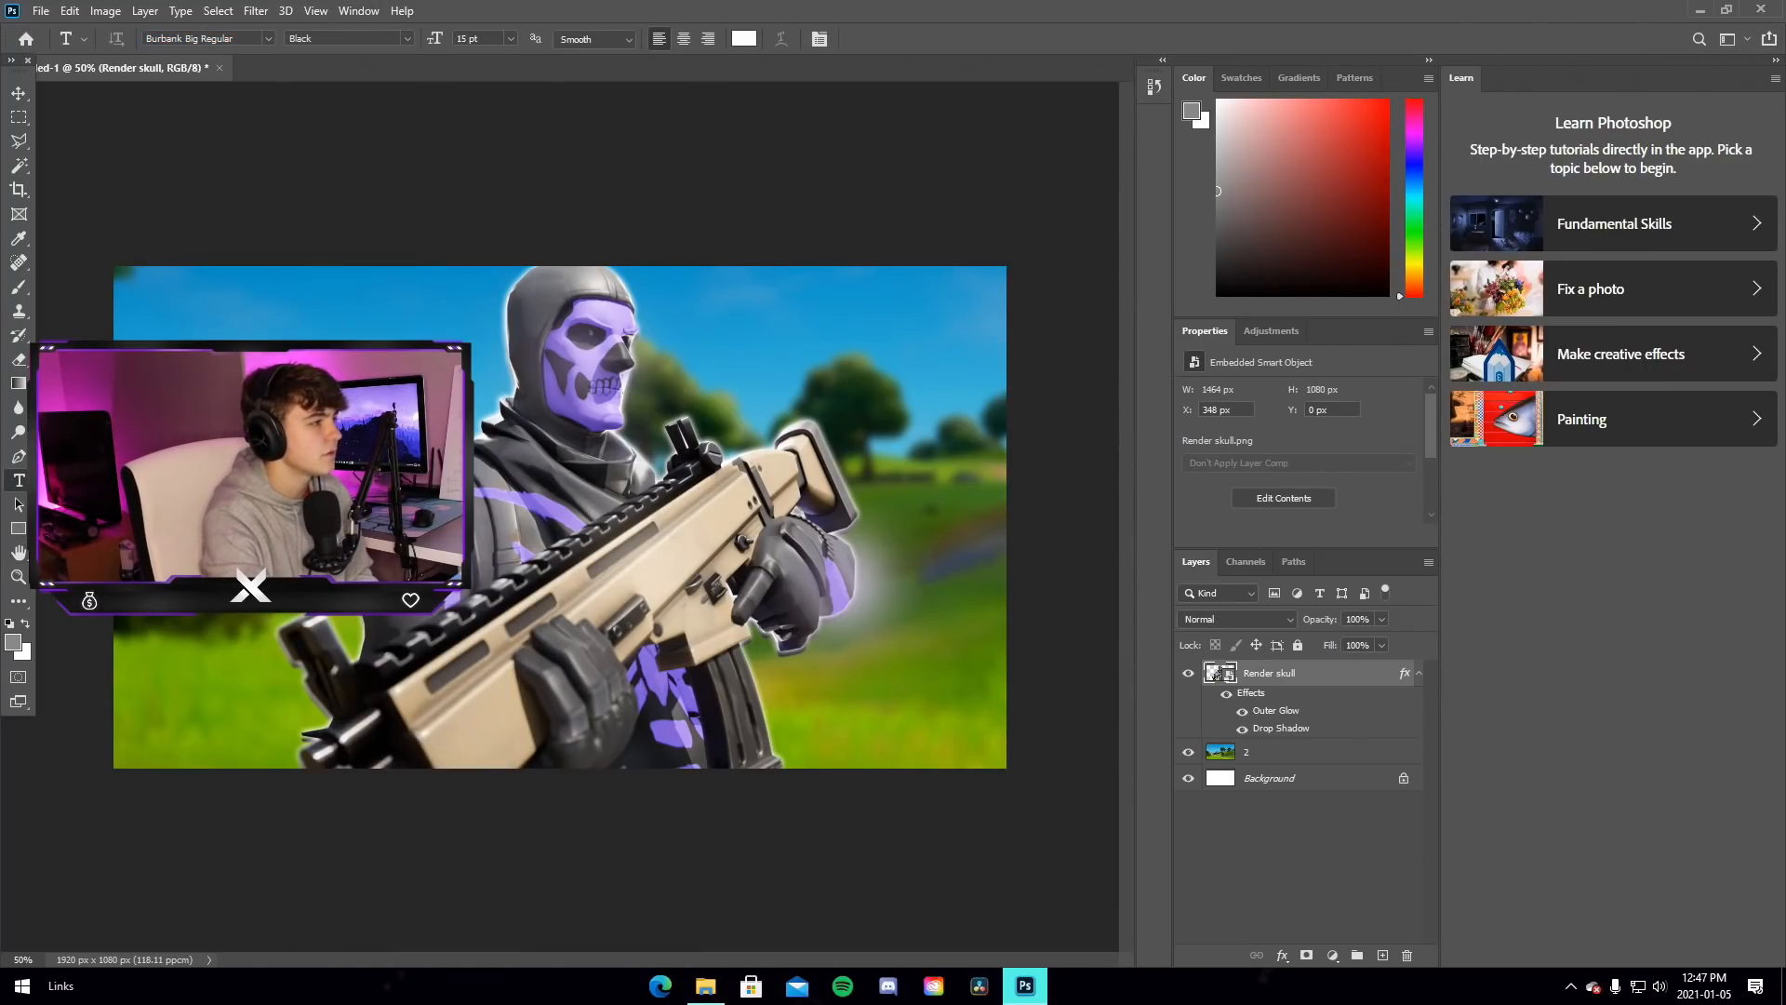
left_click(344, 232)
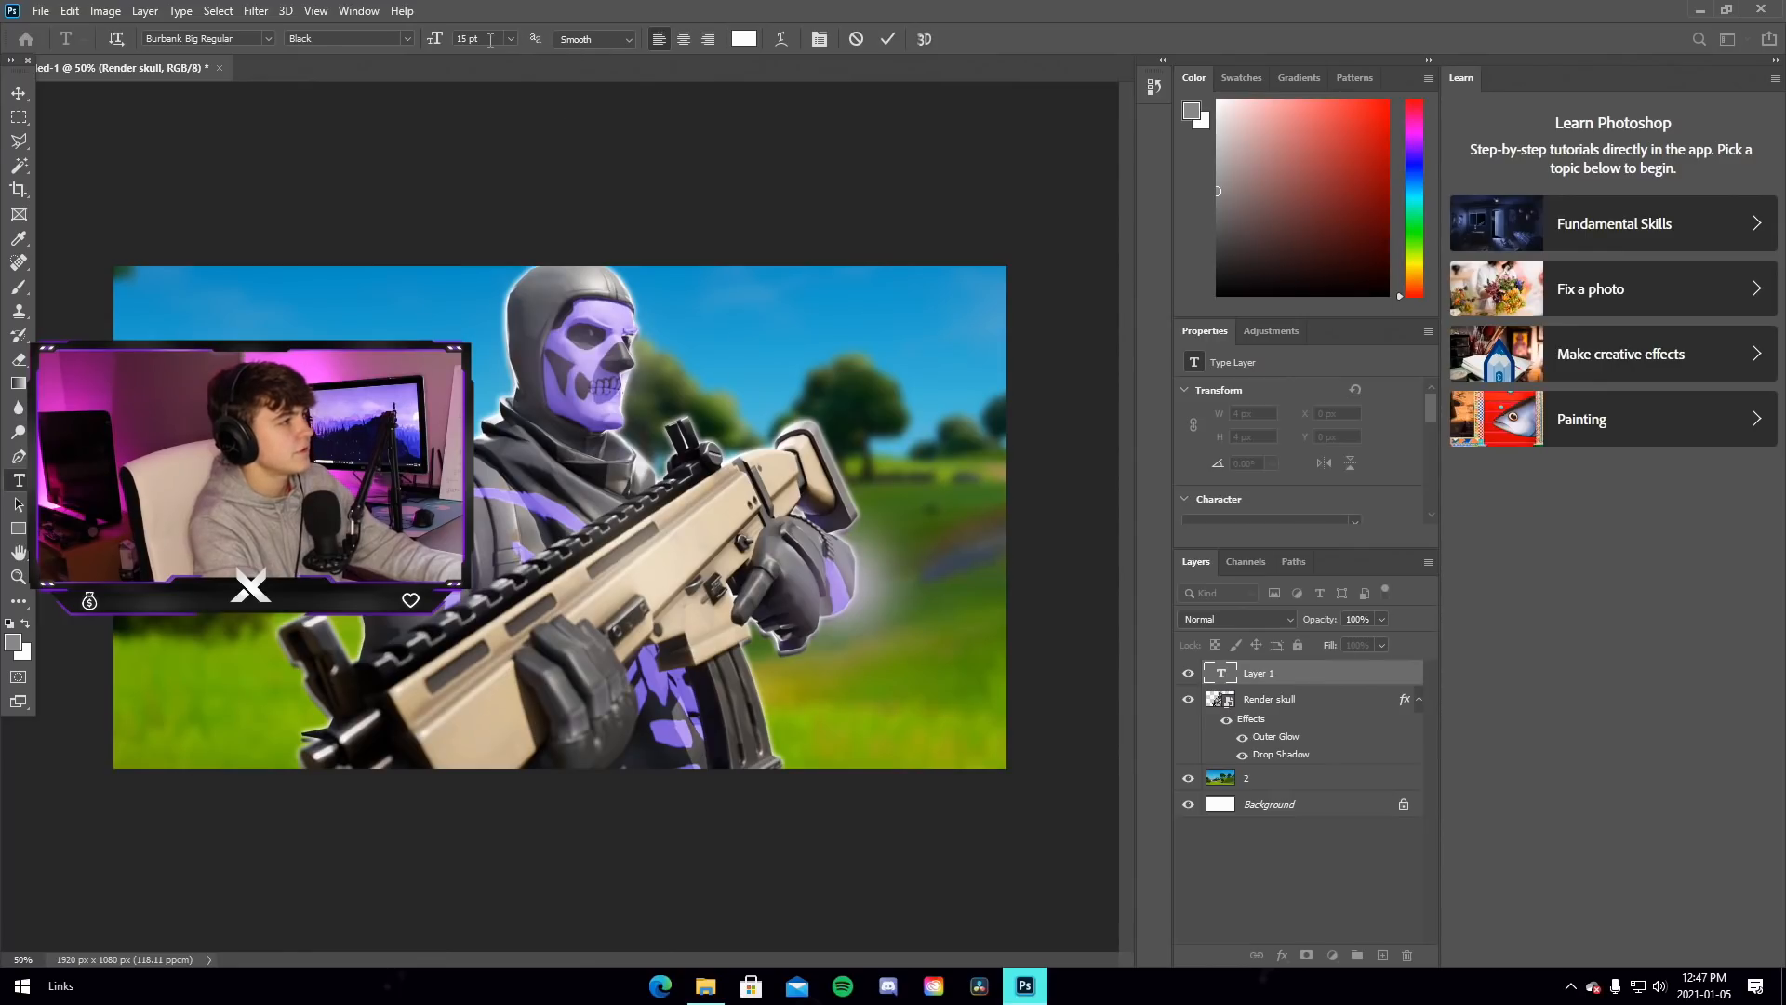
type("100")
key("Return")
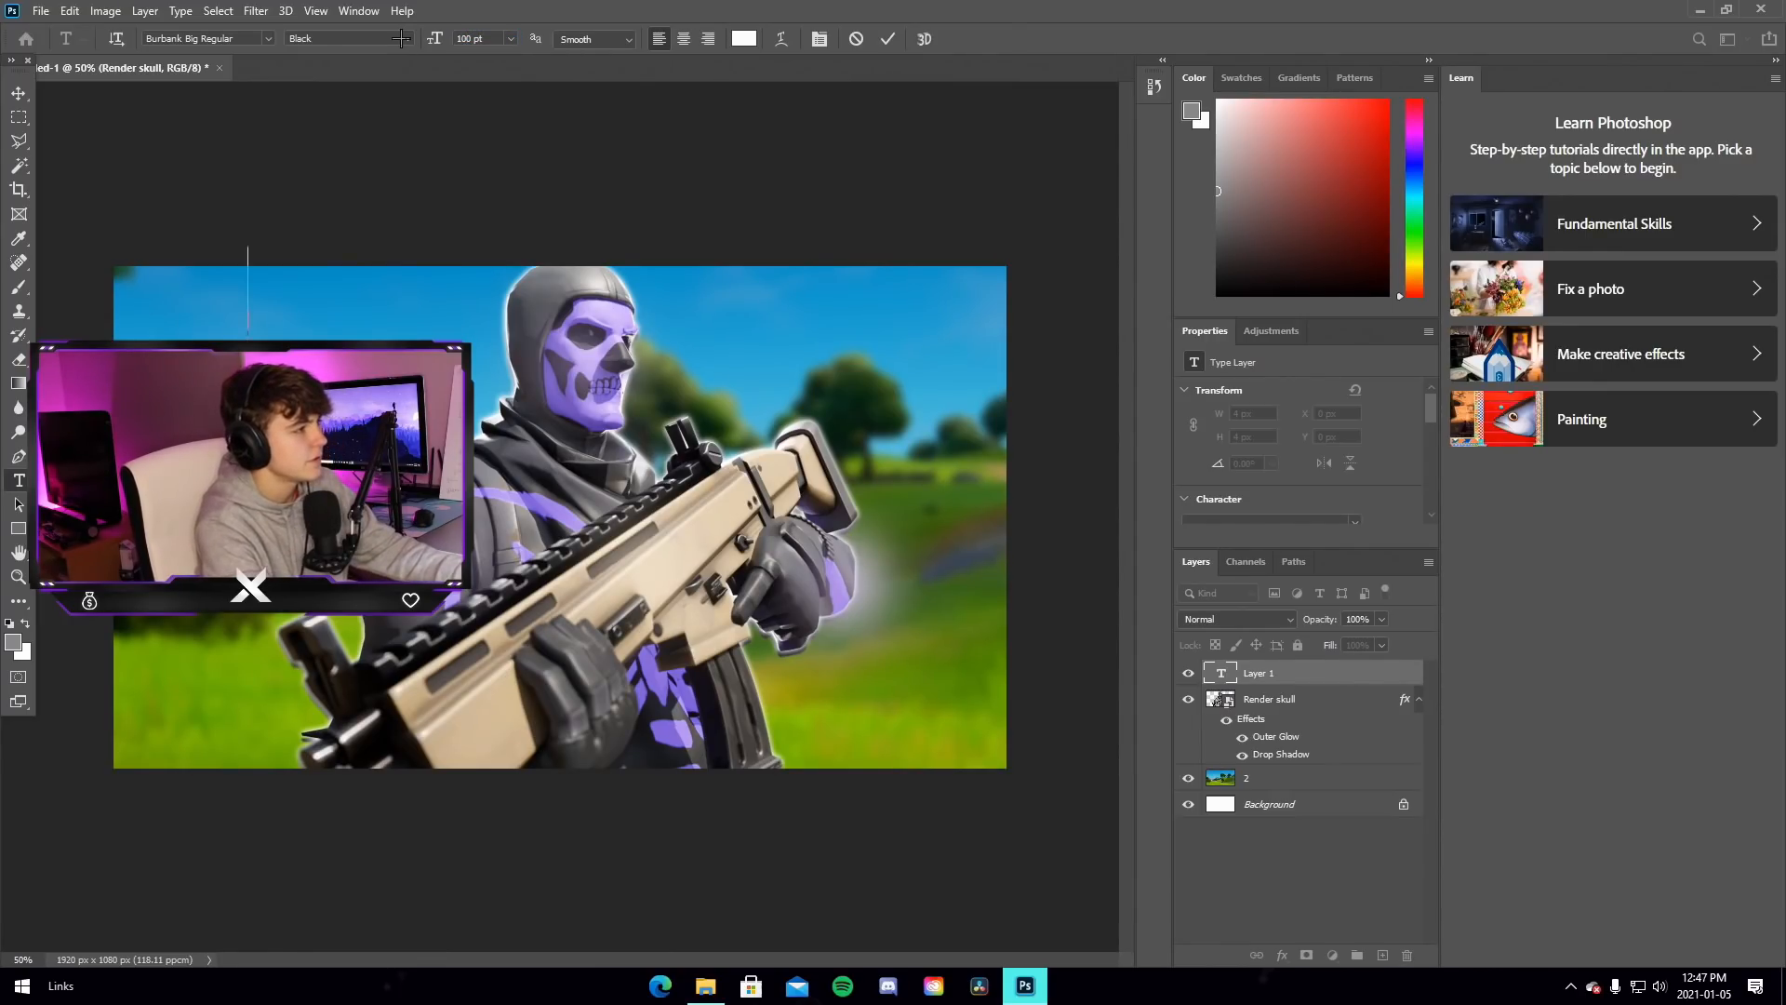
type("#")
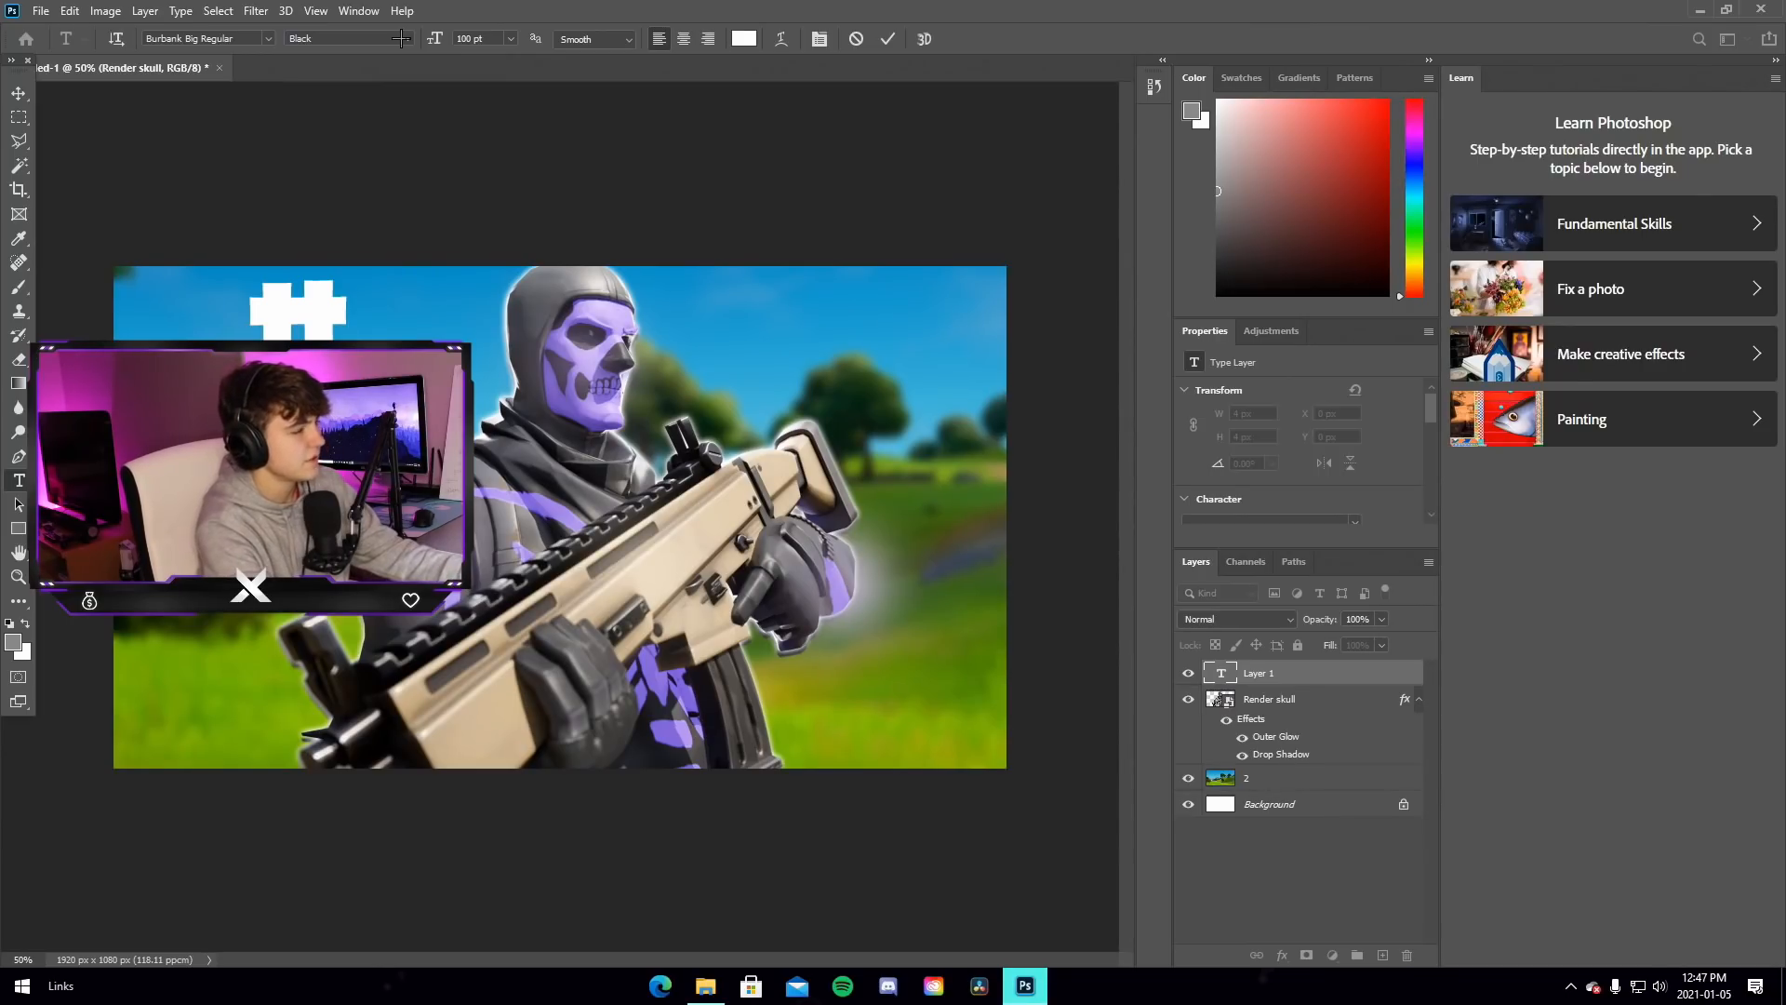
type("2")
Stretch the #2 text to about 102% width and 121% height, shift it toward the canvas's left edge and rotate it about -7.3°
left_click(71, 10)
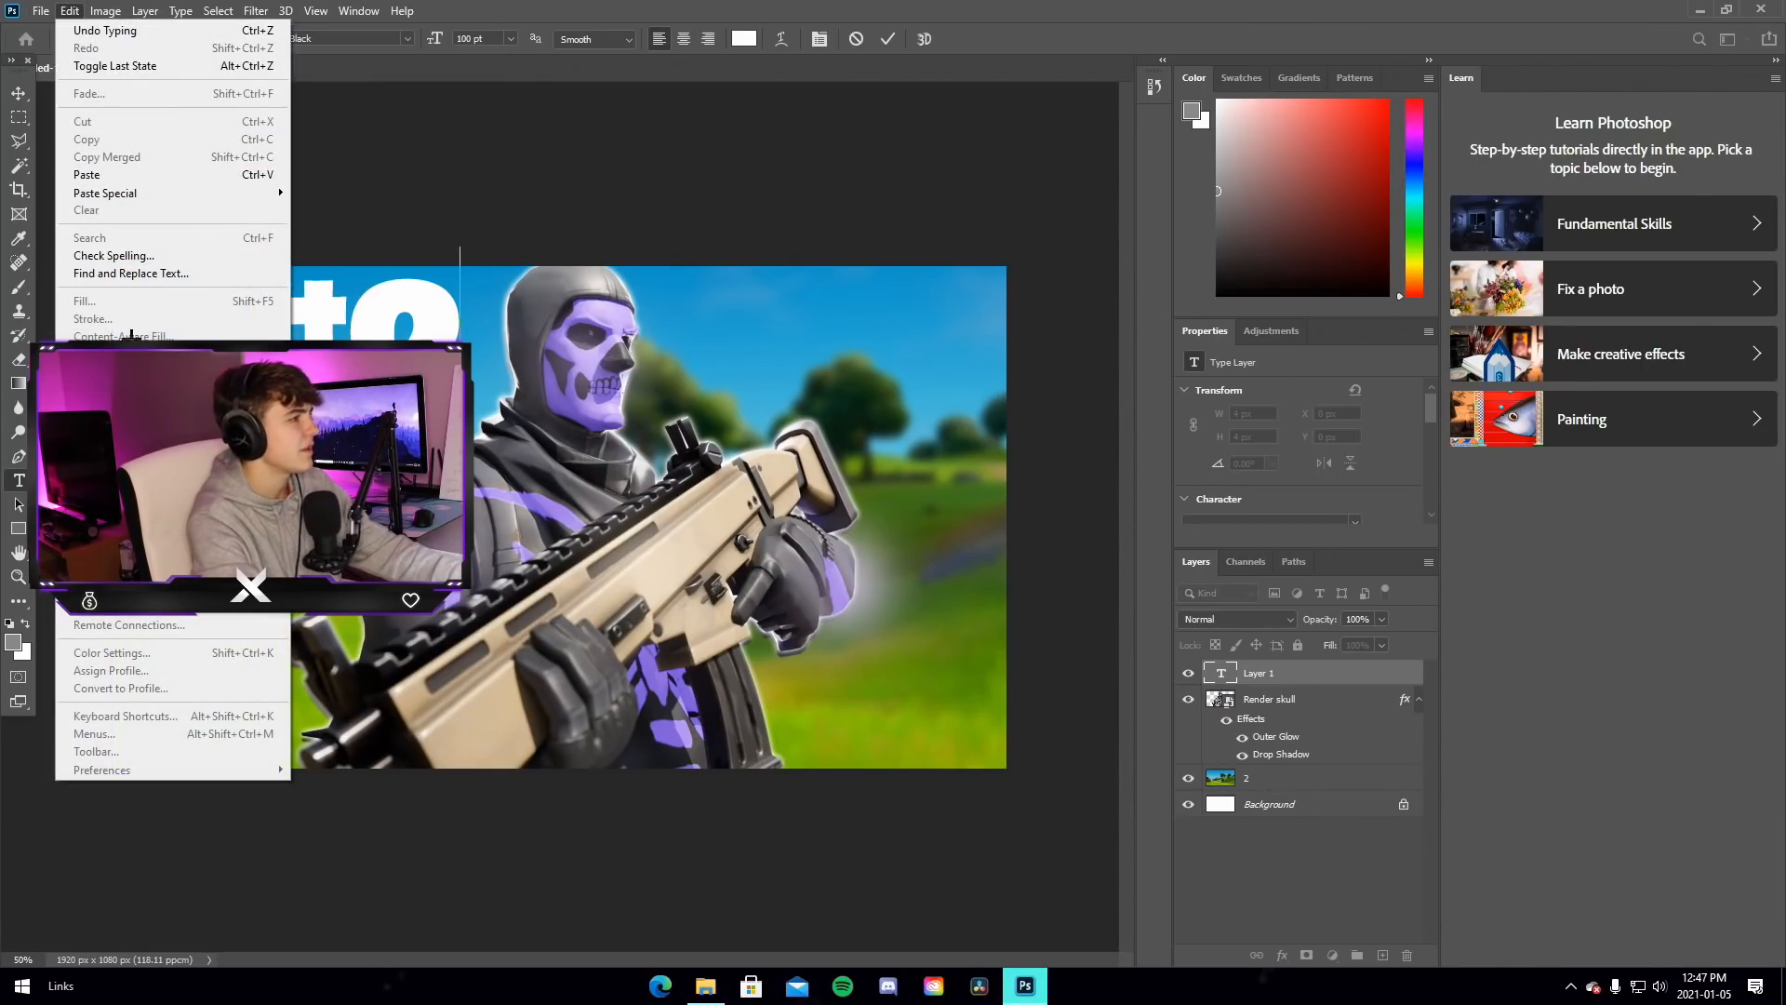
left_click(113, 417)
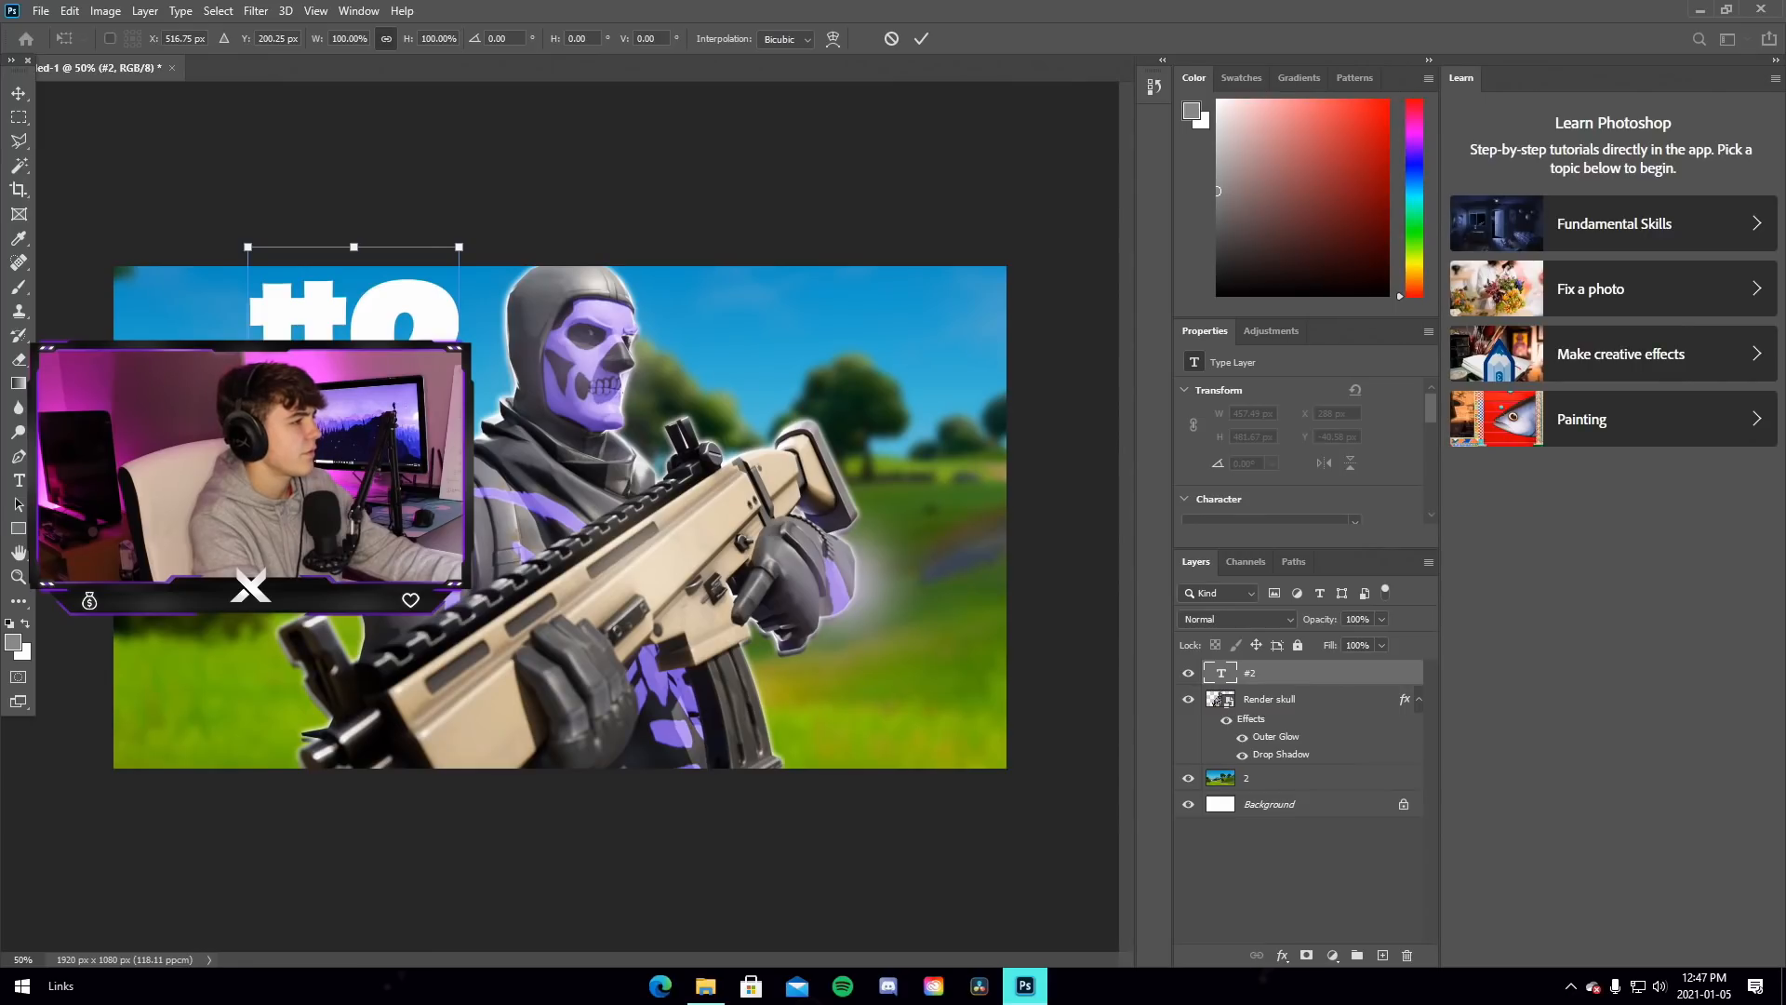
left_click_drag(354, 471, 354, 518)
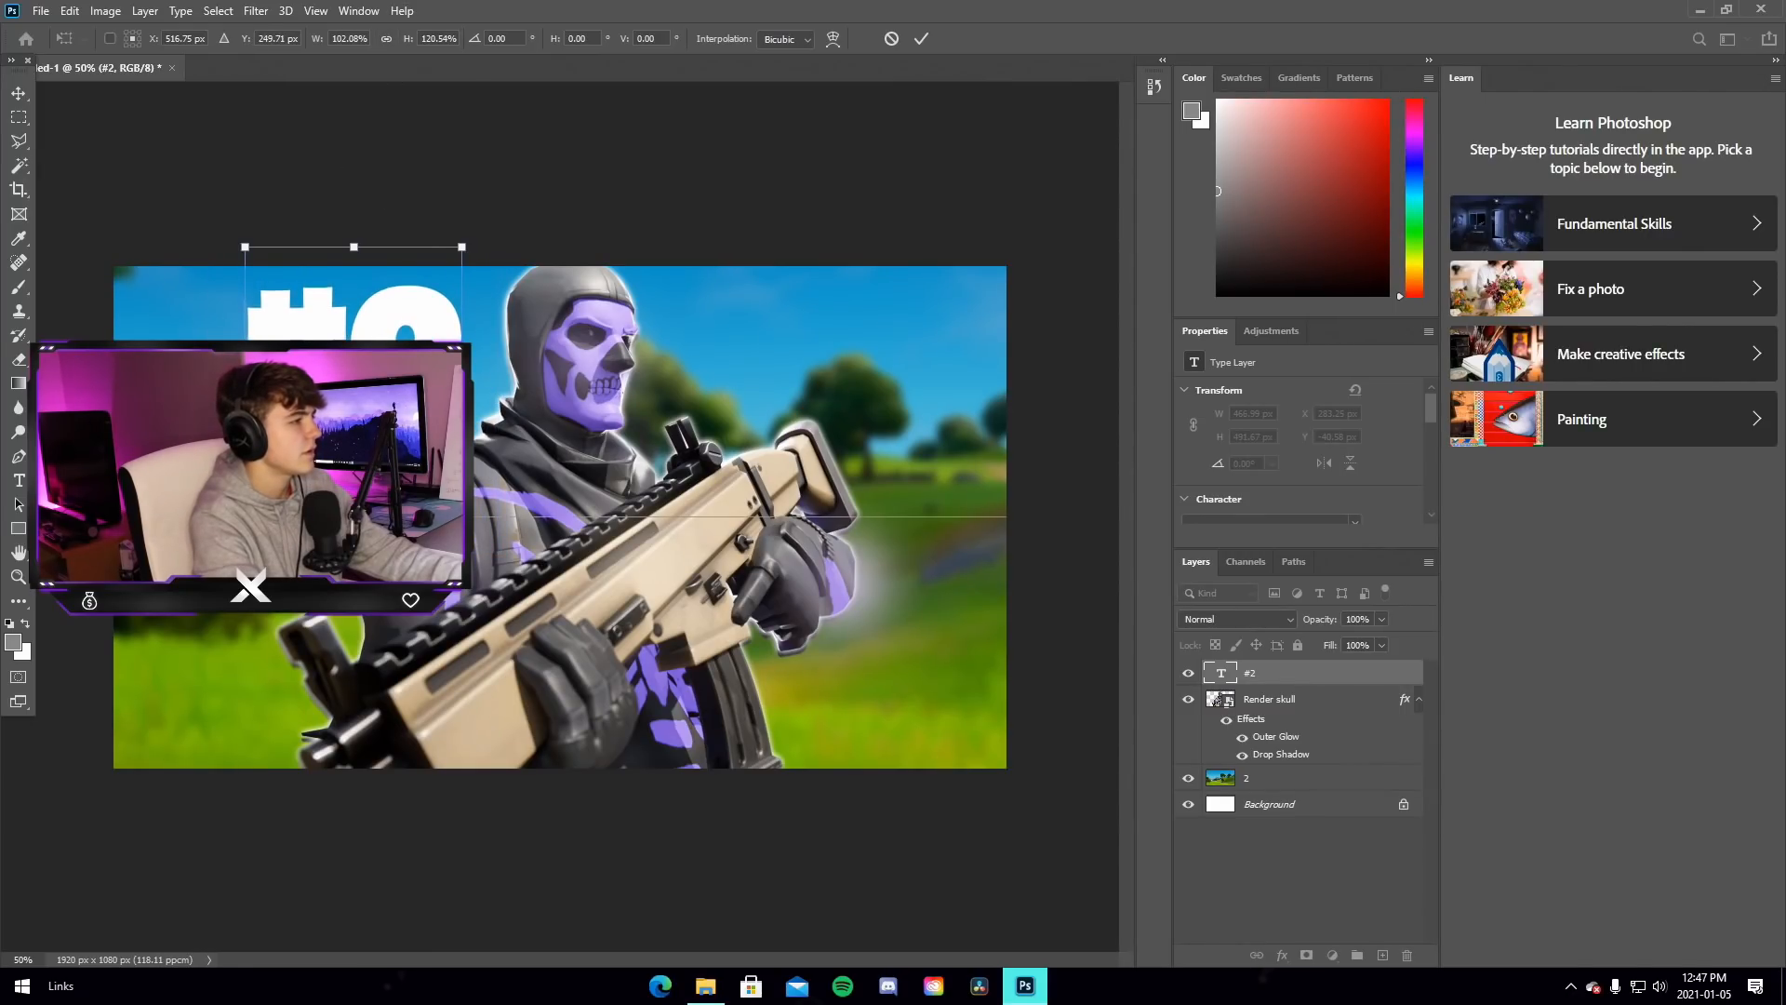
left_click_drag(345, 433, 266, 465)
left_click_drag(250, 268, 300, 210)
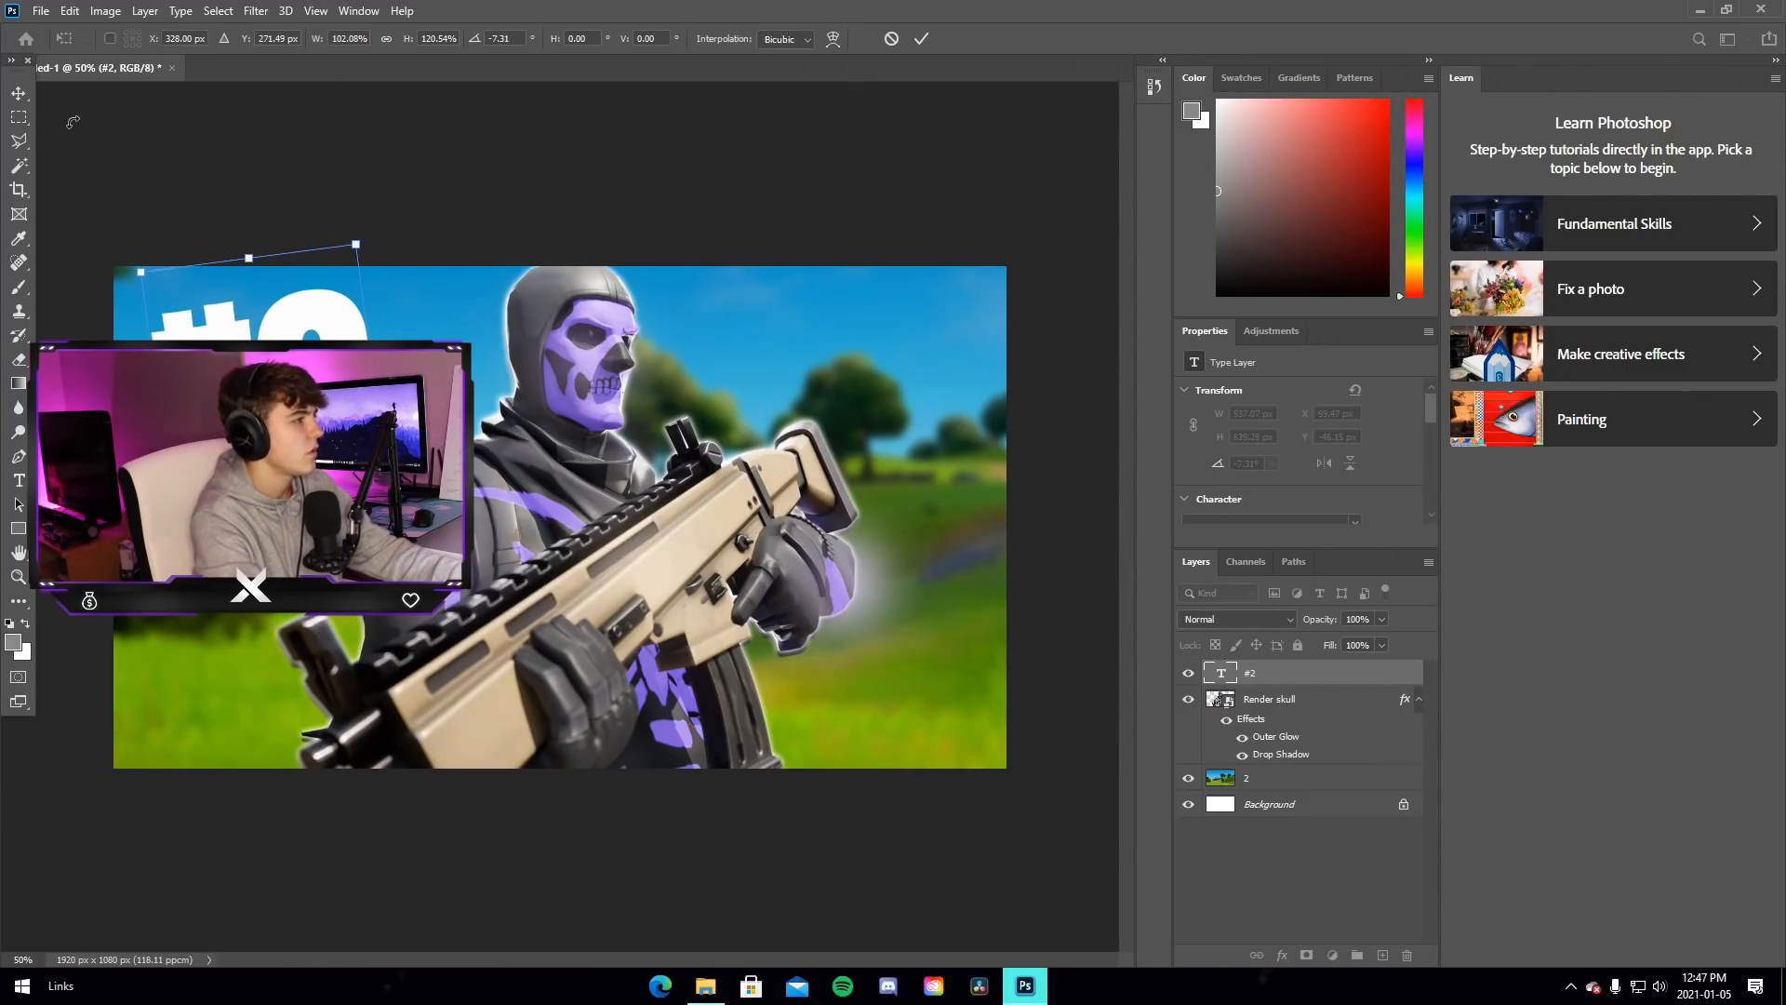
left_click(18, 93)
Duplicate the #2 text layer with the default copy name
right_click(1308, 676)
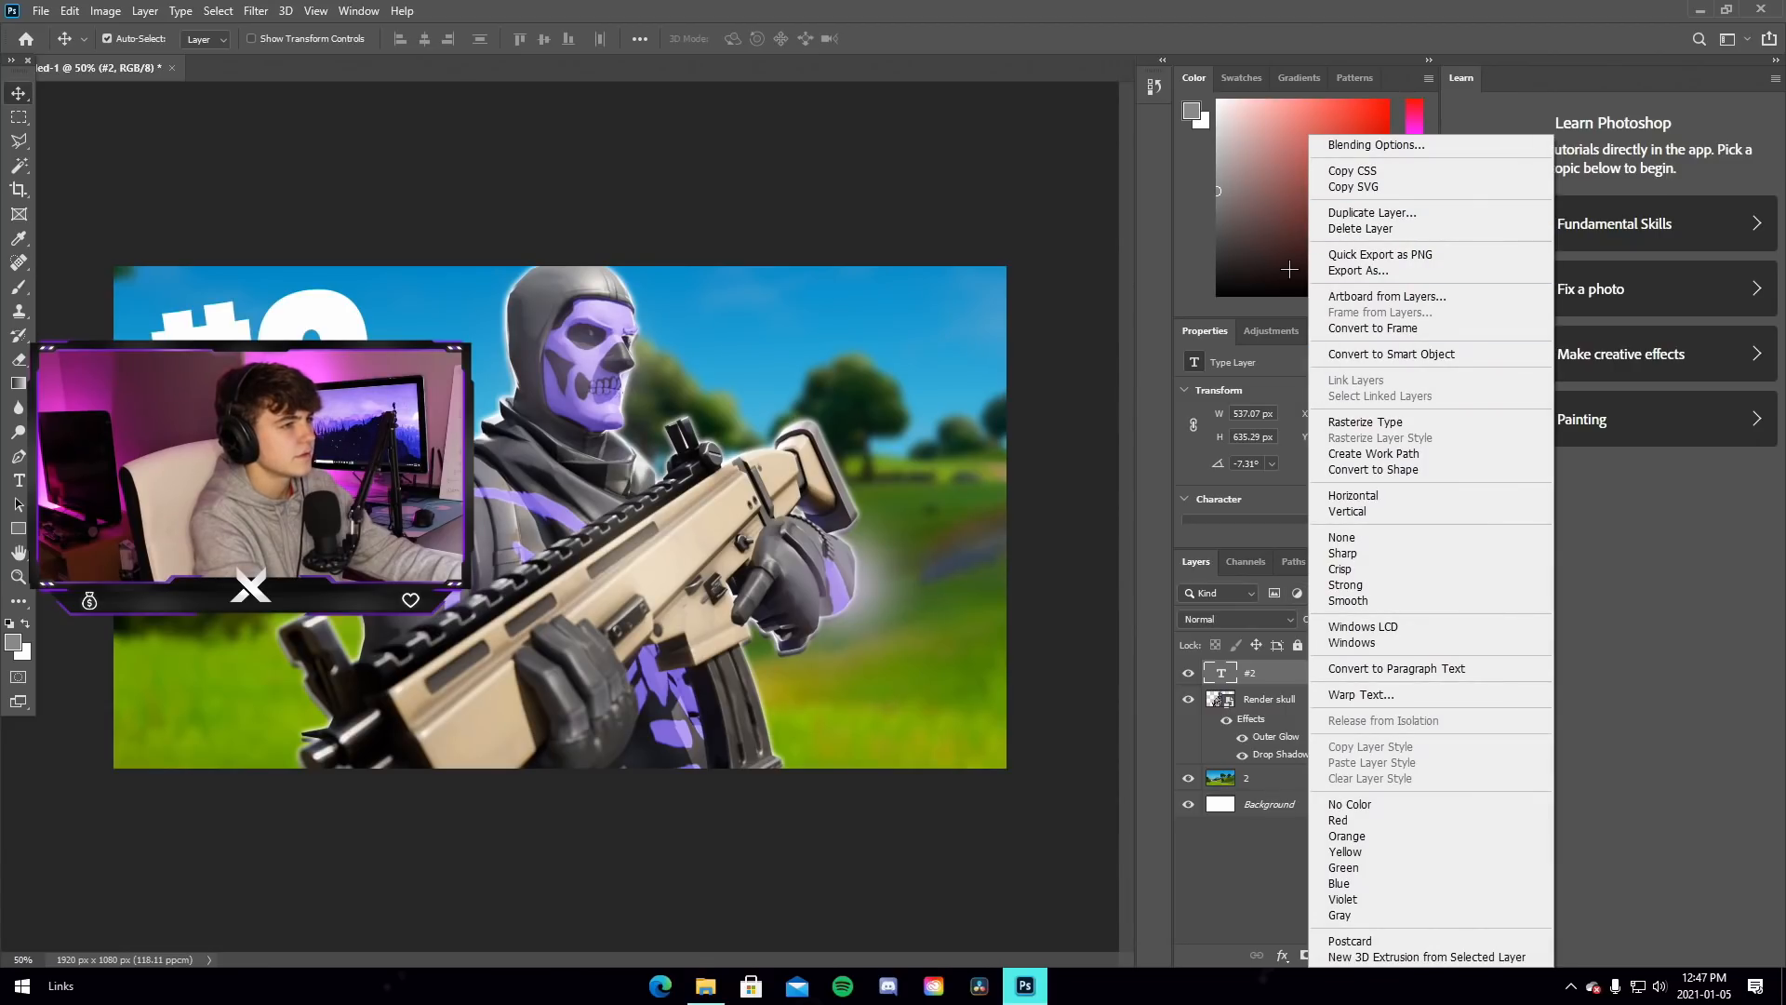
left_click(1371, 213)
left_click(1064, 276)
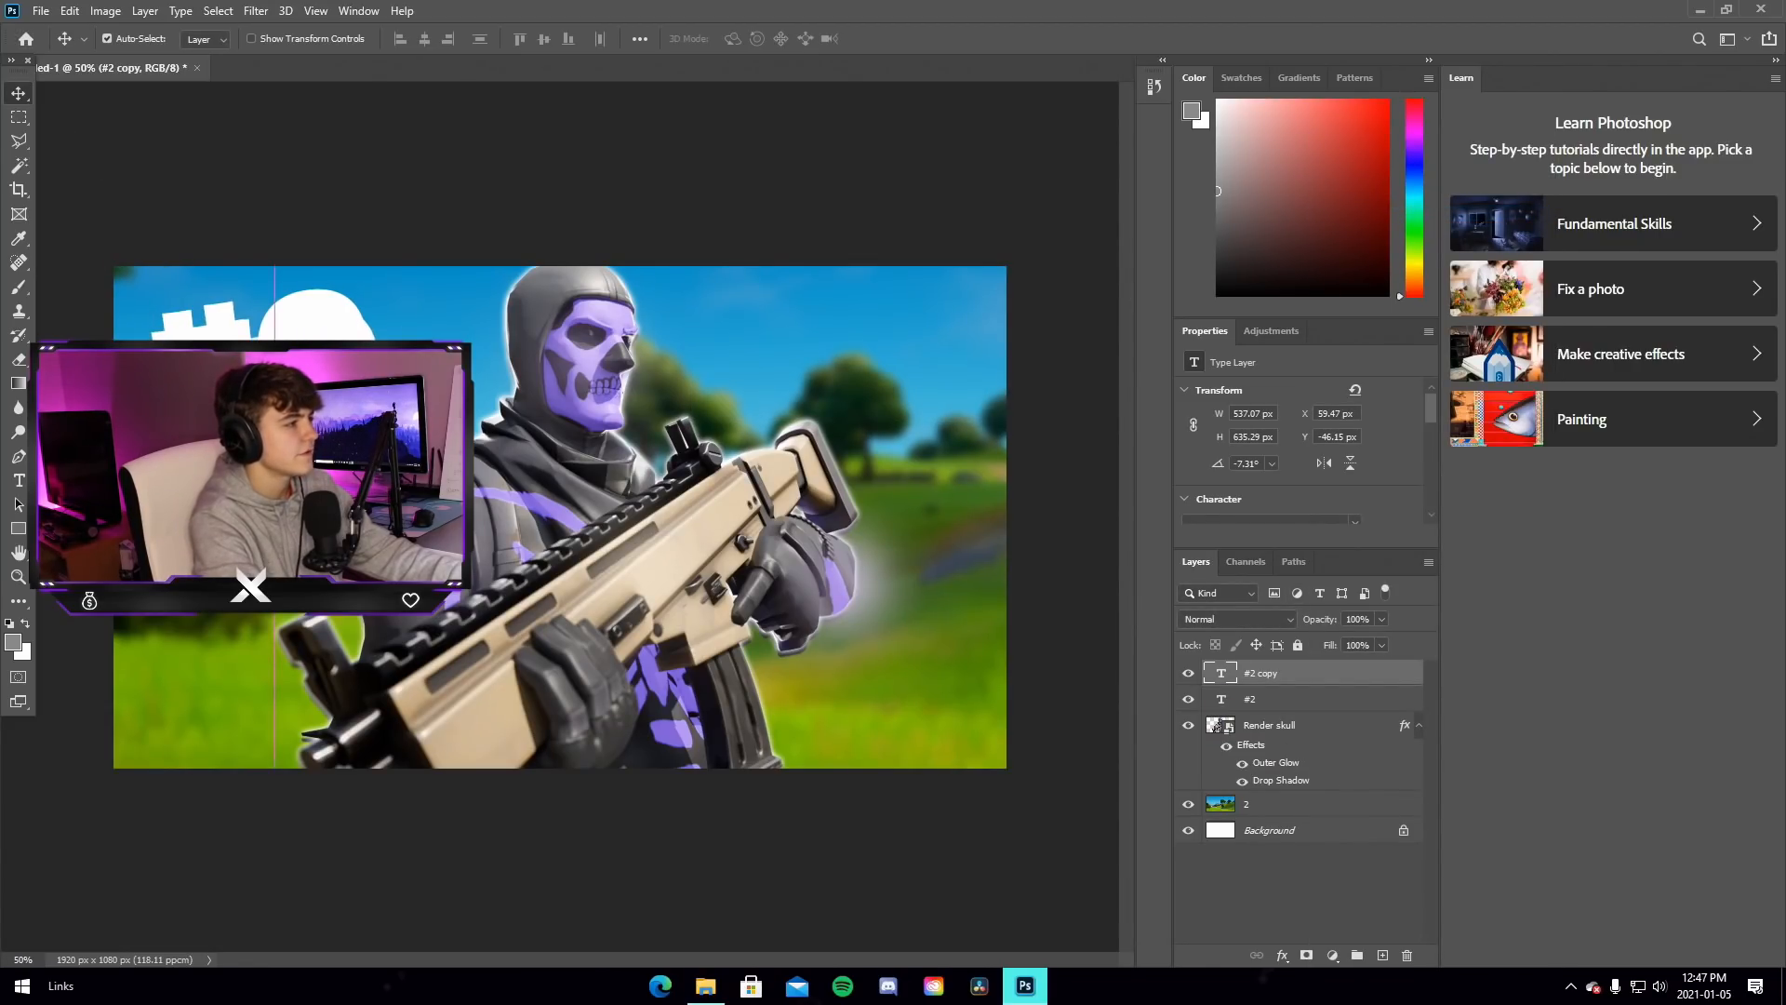
Give the #2 copy layer a grey #939393 Color Overlay and place it, slightly offset, beneath the original #2 layer
right_click(1291, 679)
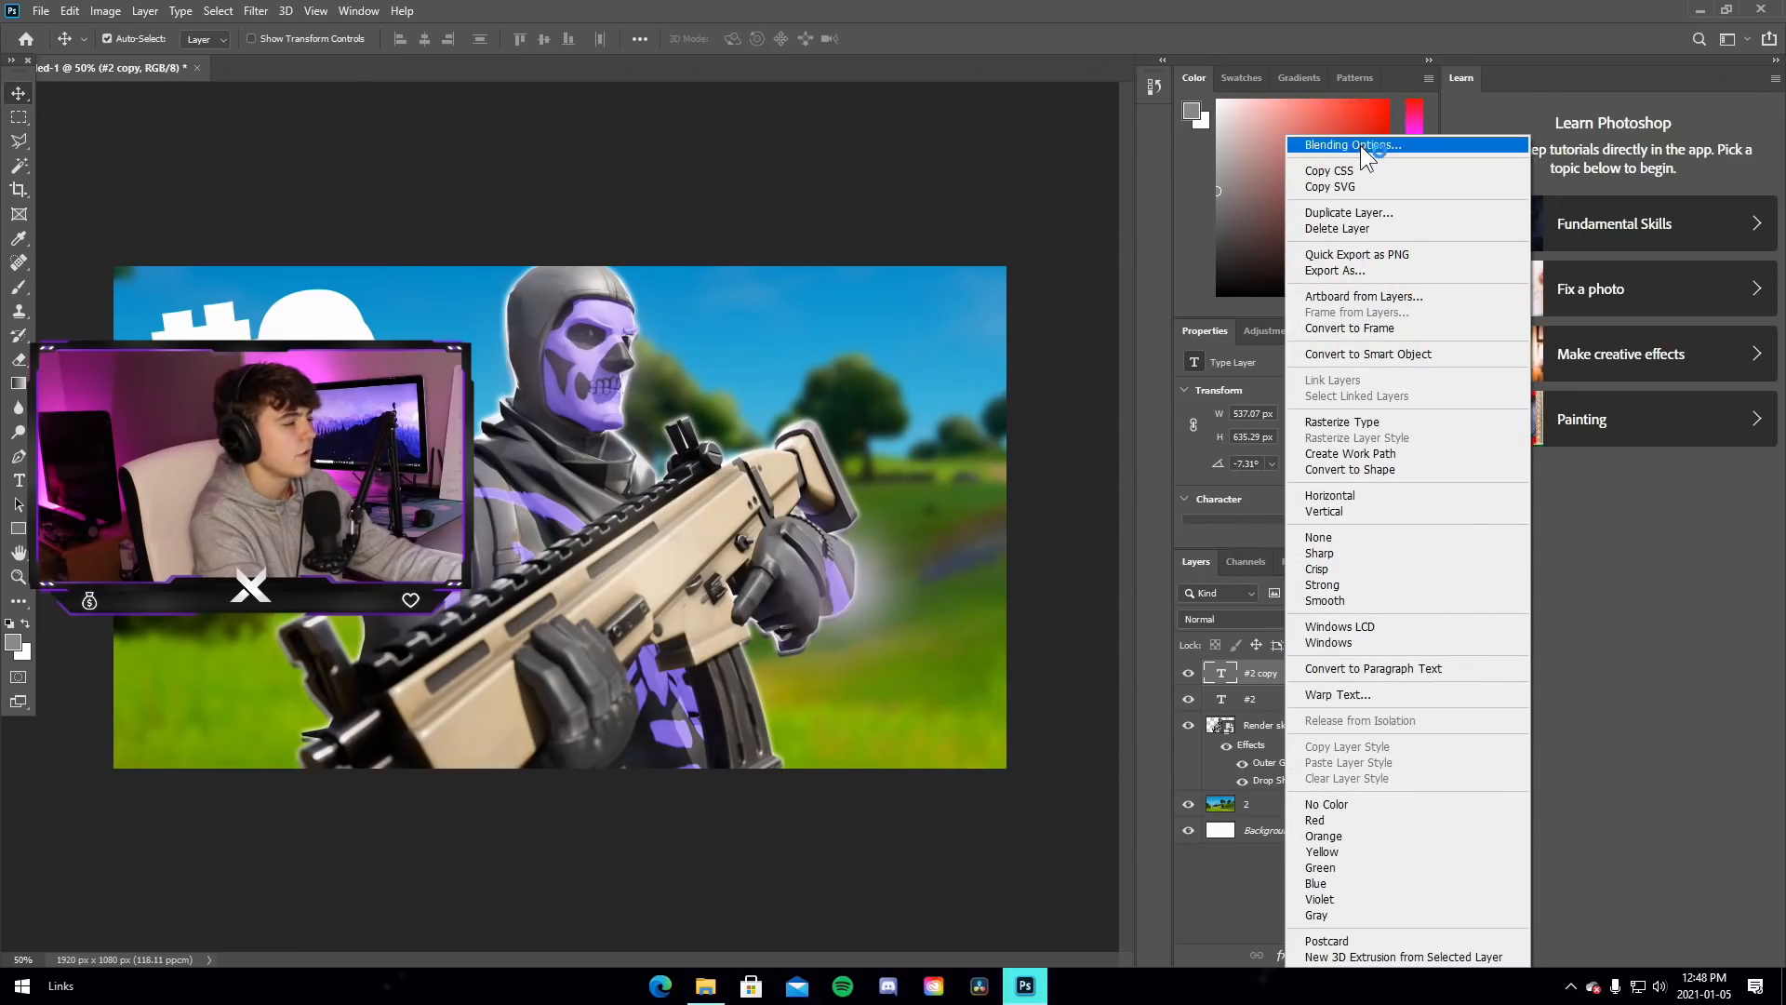
left_click(1383, 142)
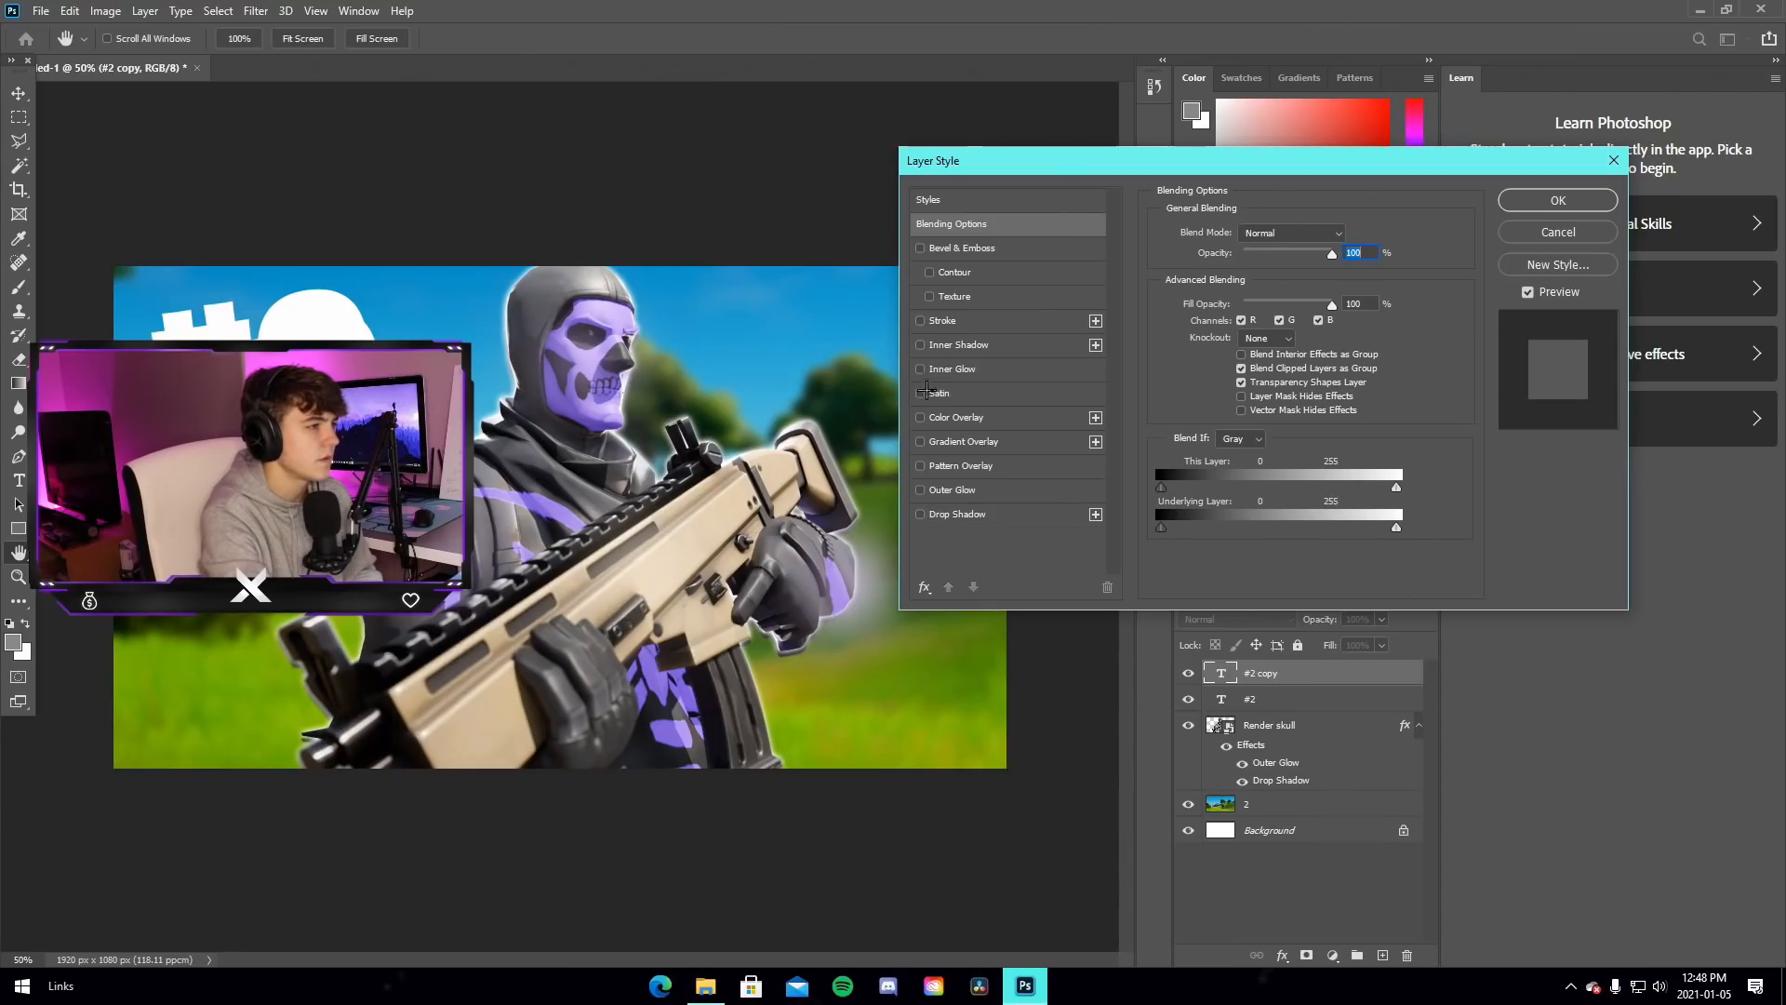
left_click(919, 417)
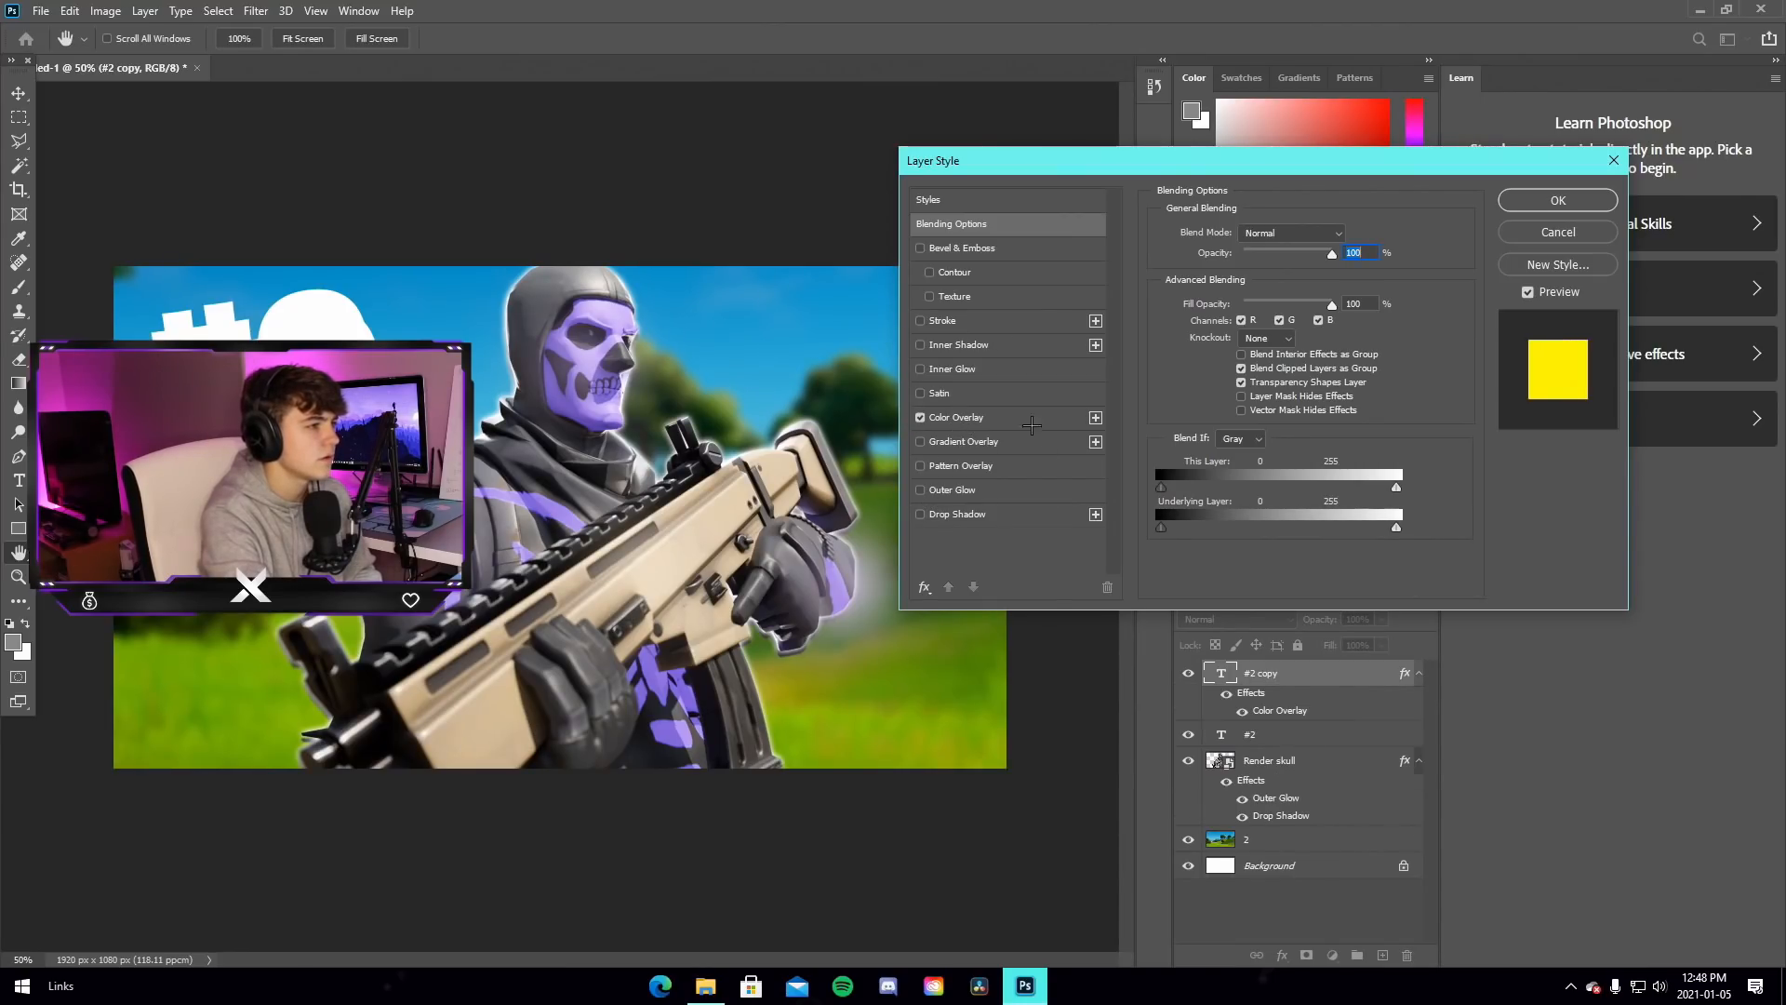
left_click(1031, 425)
left_click(1349, 235)
left_click(657, 375)
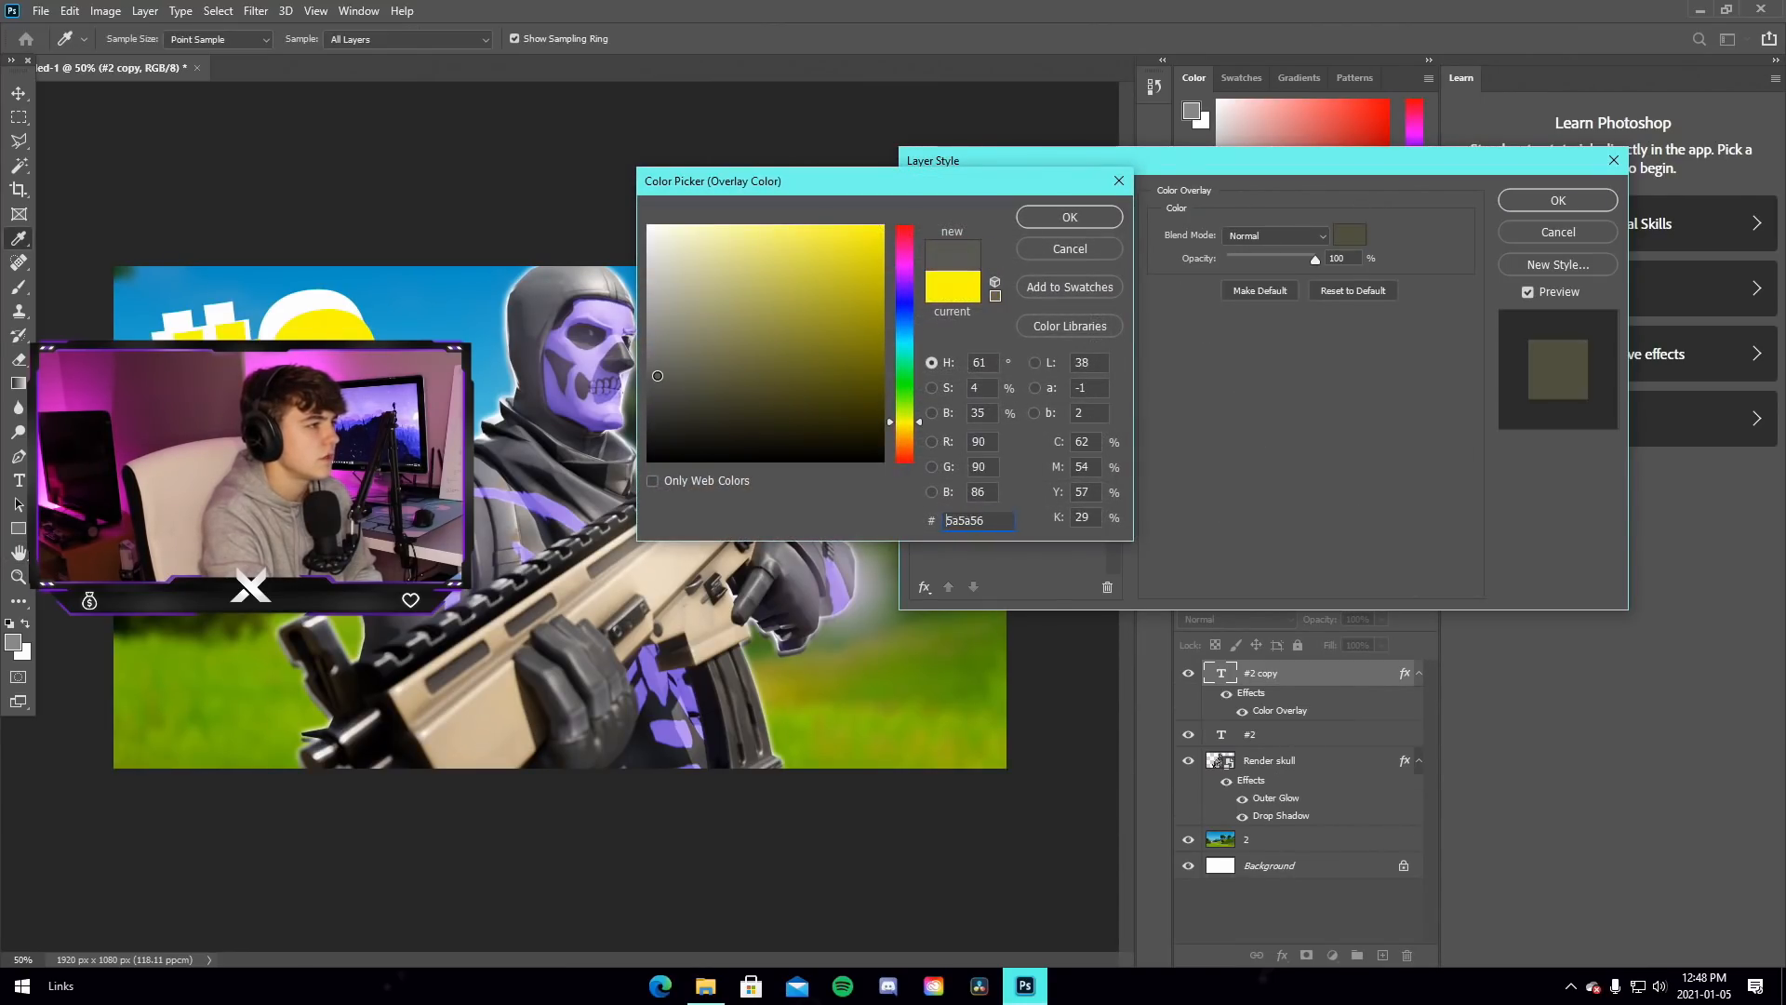
left_click(641, 358)
left_click_drag(648, 358, 642, 323)
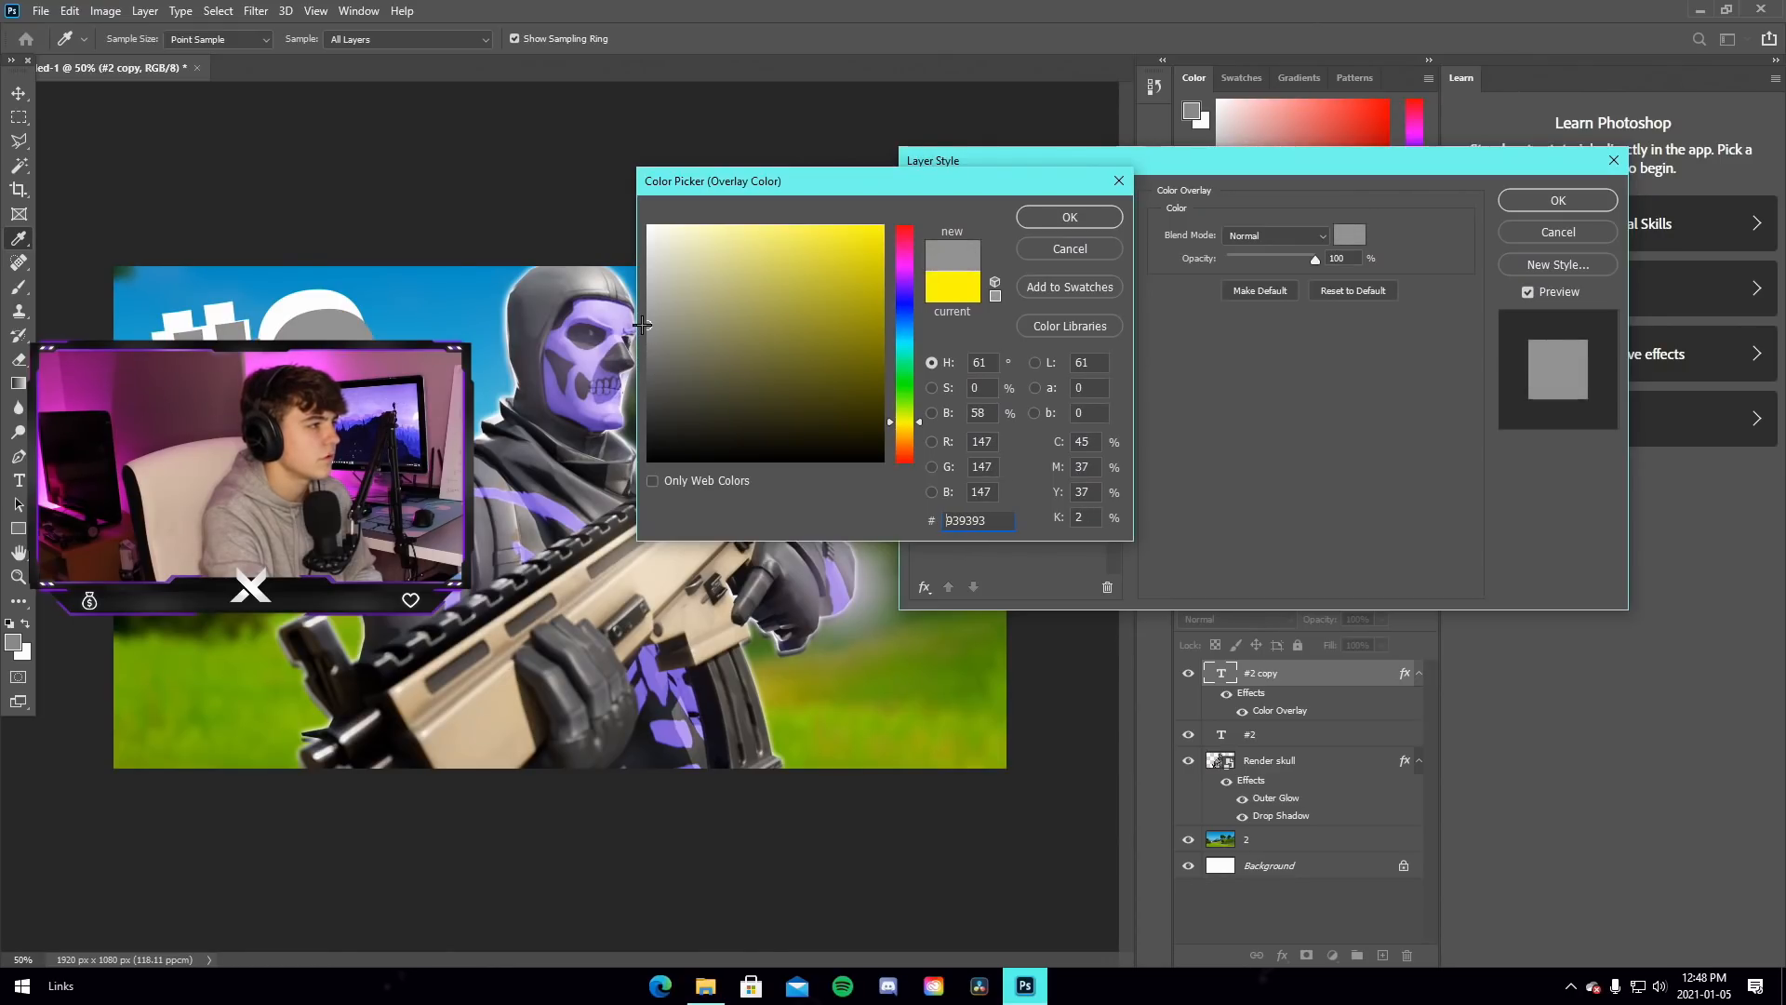
left_click(1048, 217)
left_click(1558, 200)
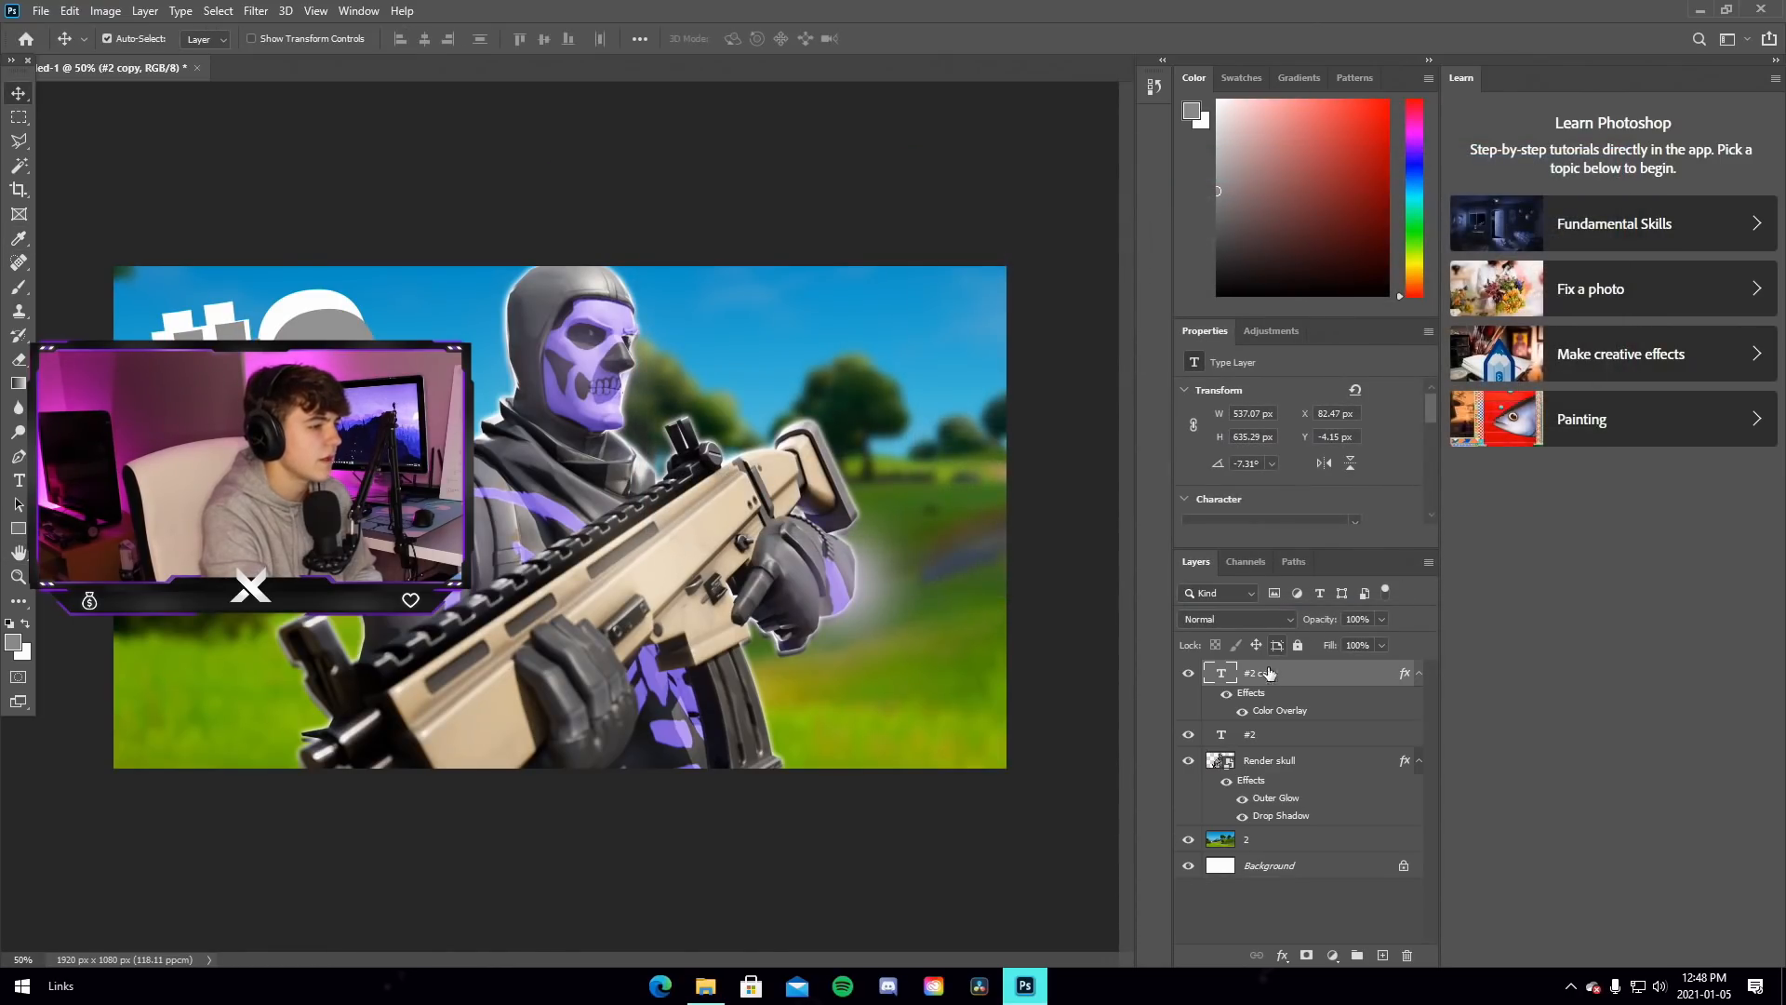
left_click_drag(1269, 674, 1246, 755)
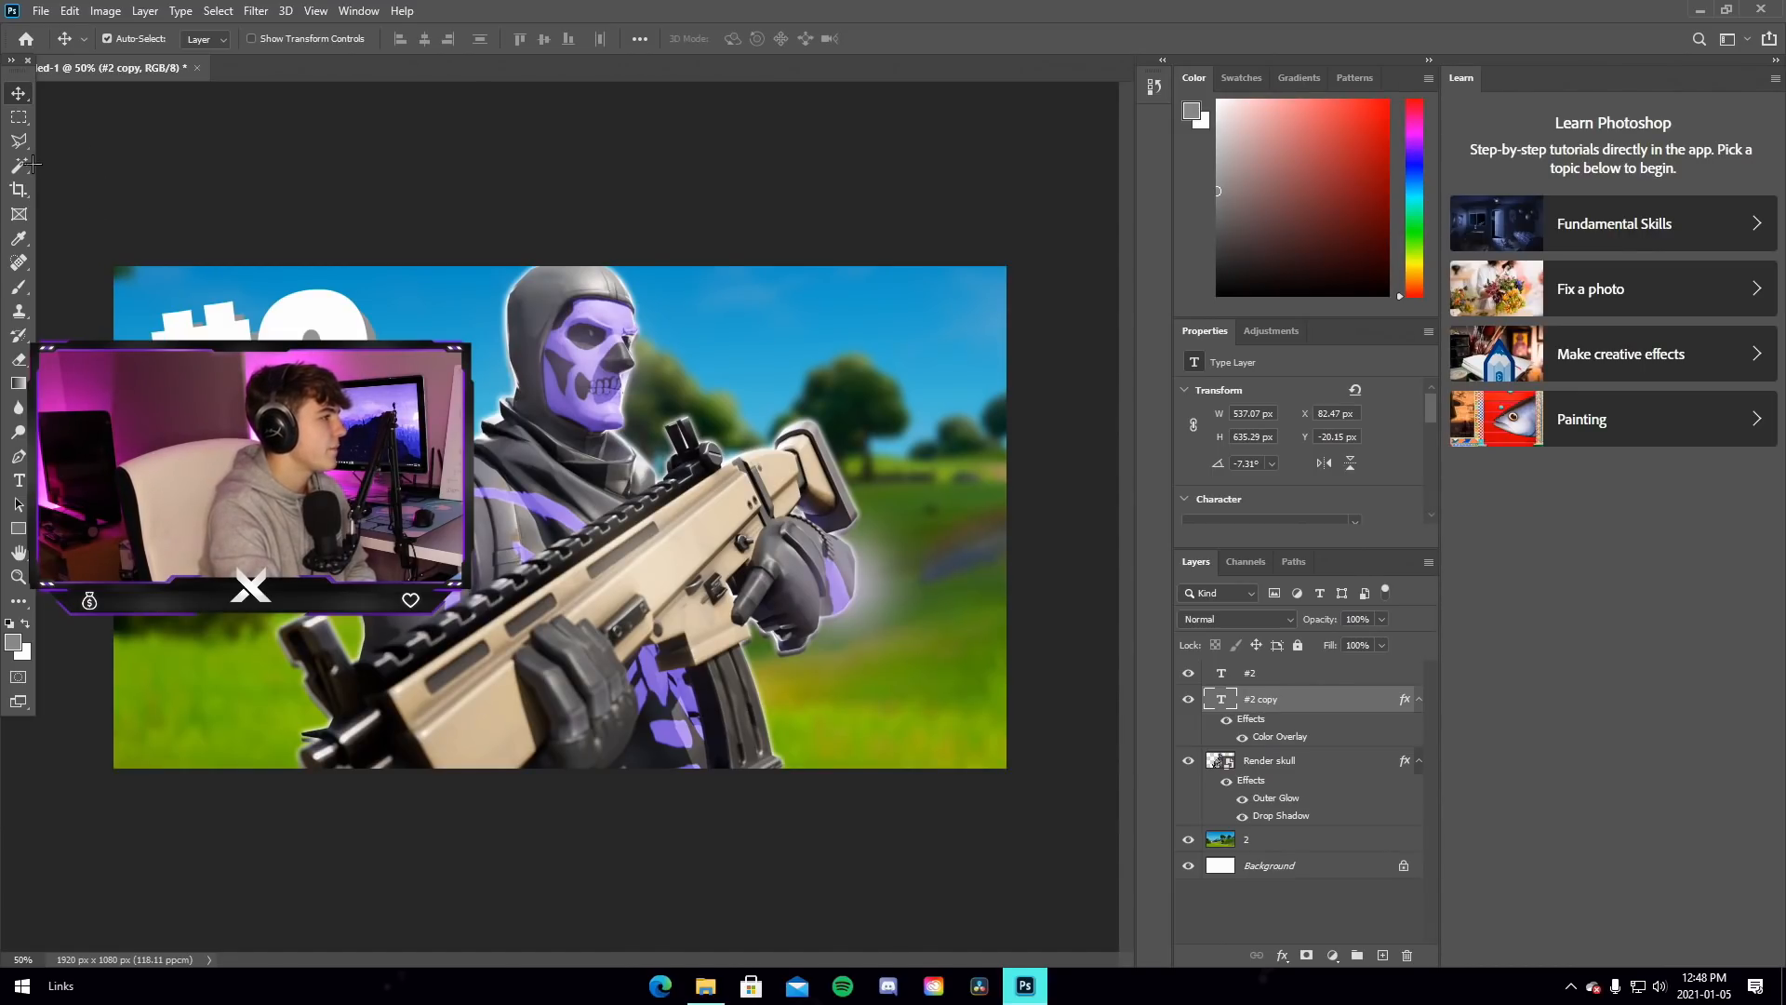
Select the gap between the lower-left corners of the white 2 and its grey copy with the Polygonal Lasso at 200% zoom
left_click(19, 142)
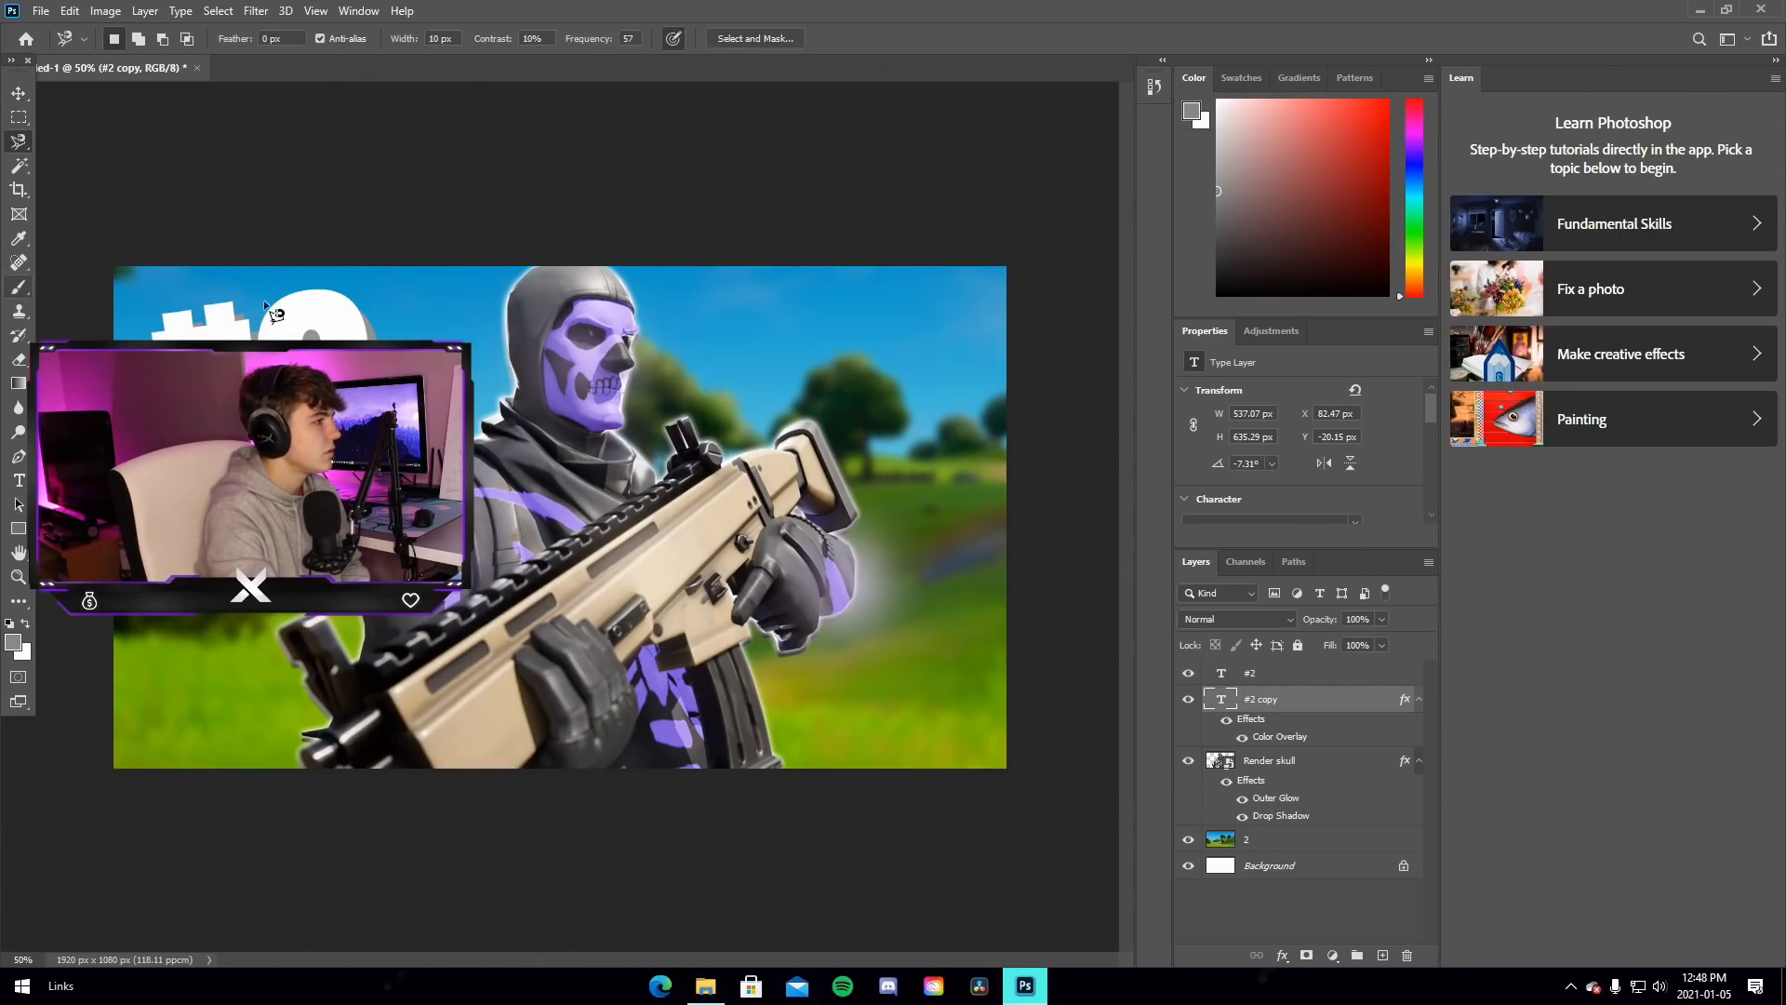
right_click(19, 142)
left_click(72, 158)
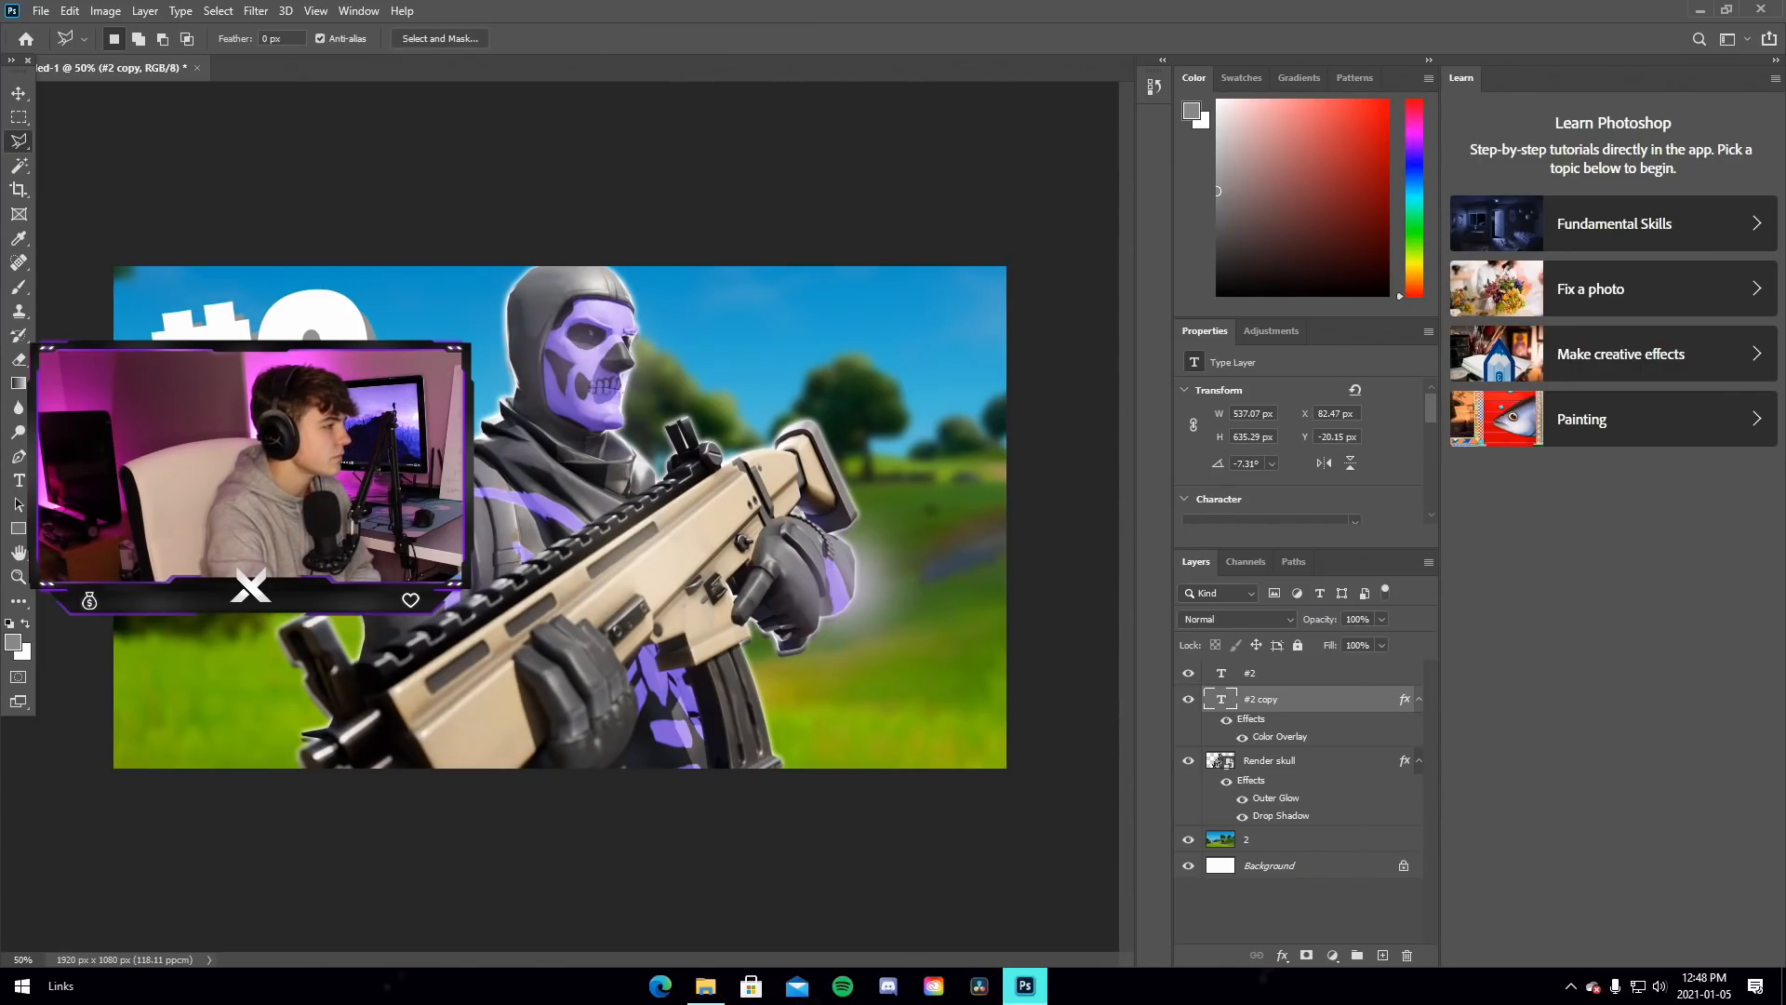
left_click(30, 960)
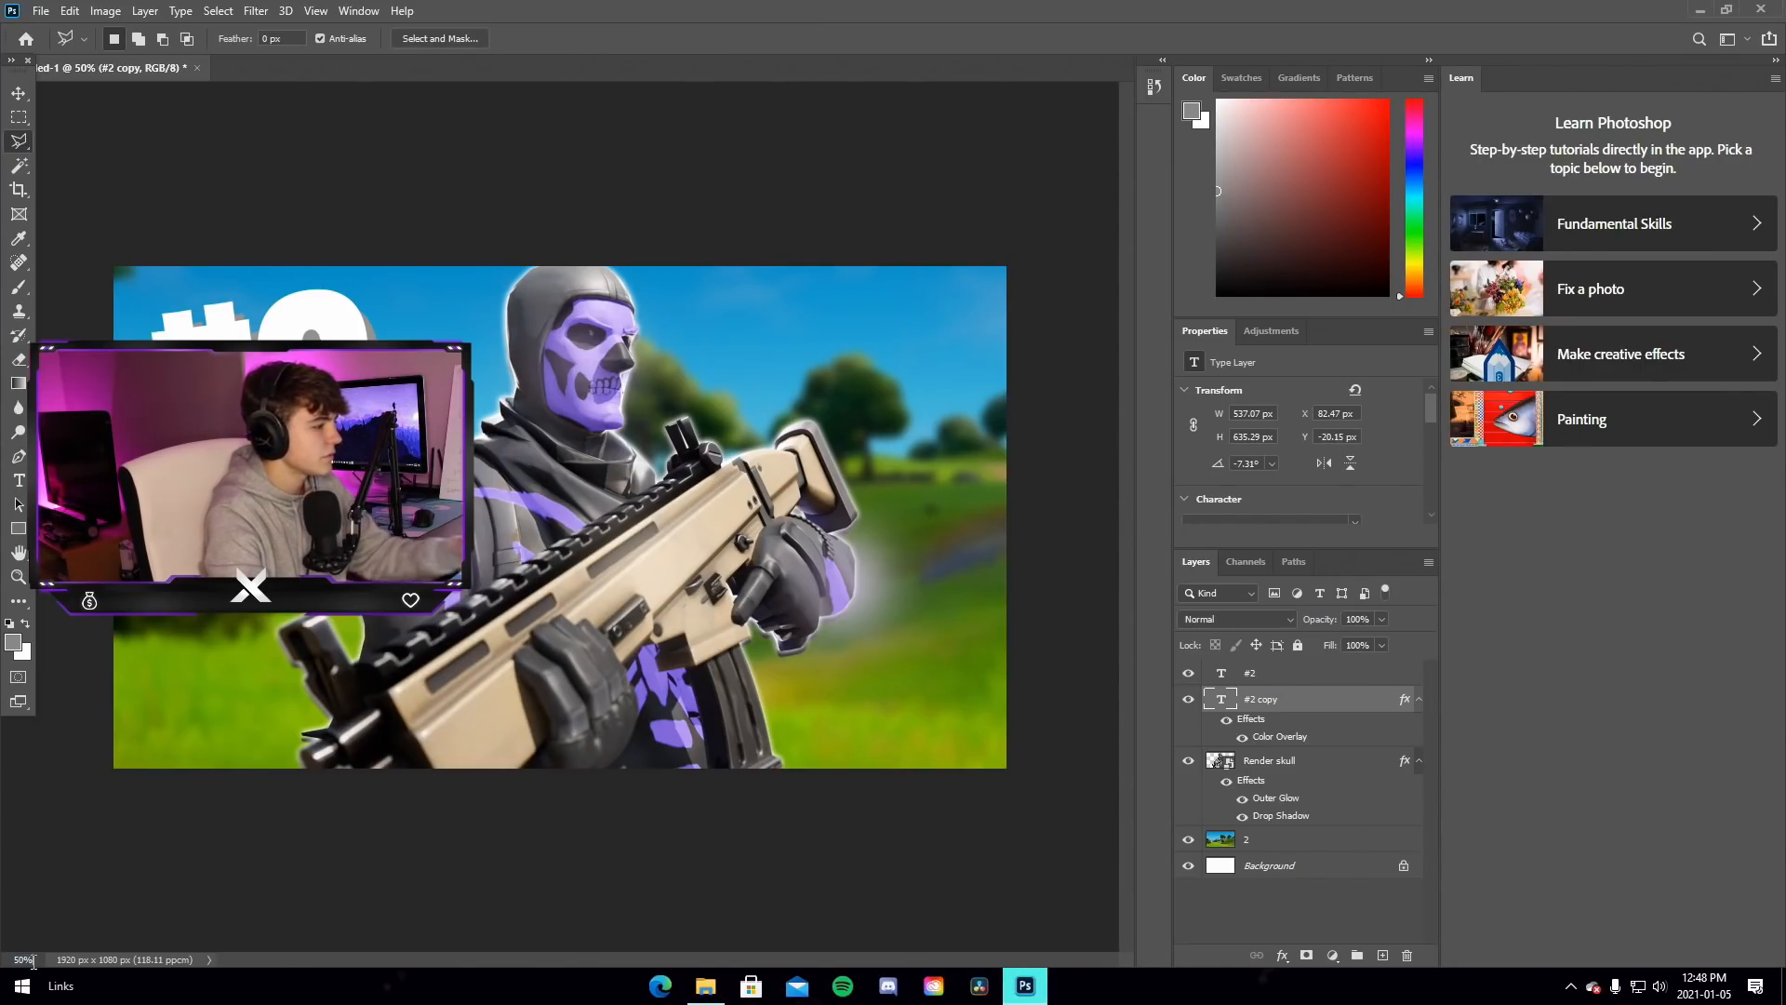
type("200")
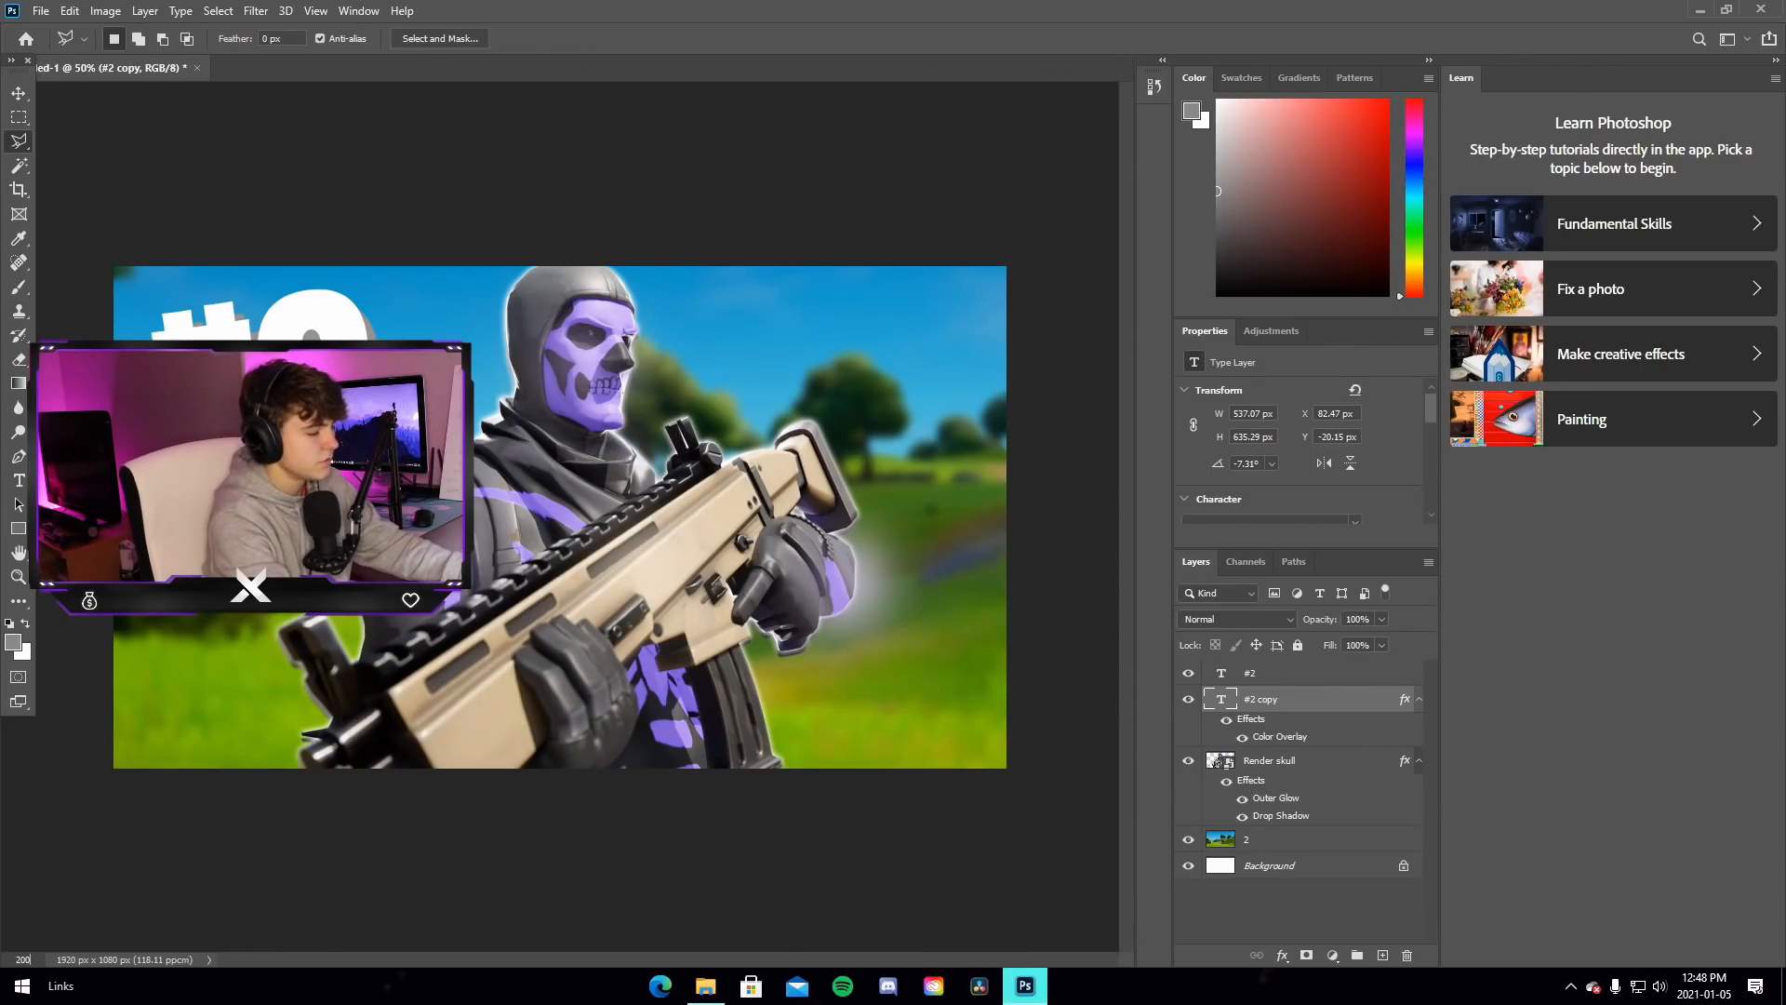
key("Return")
left_click_drag(715, 959, 513, 959)
scroll(741, 560, "up", 3)
scroll(737, 554, "up", 2)
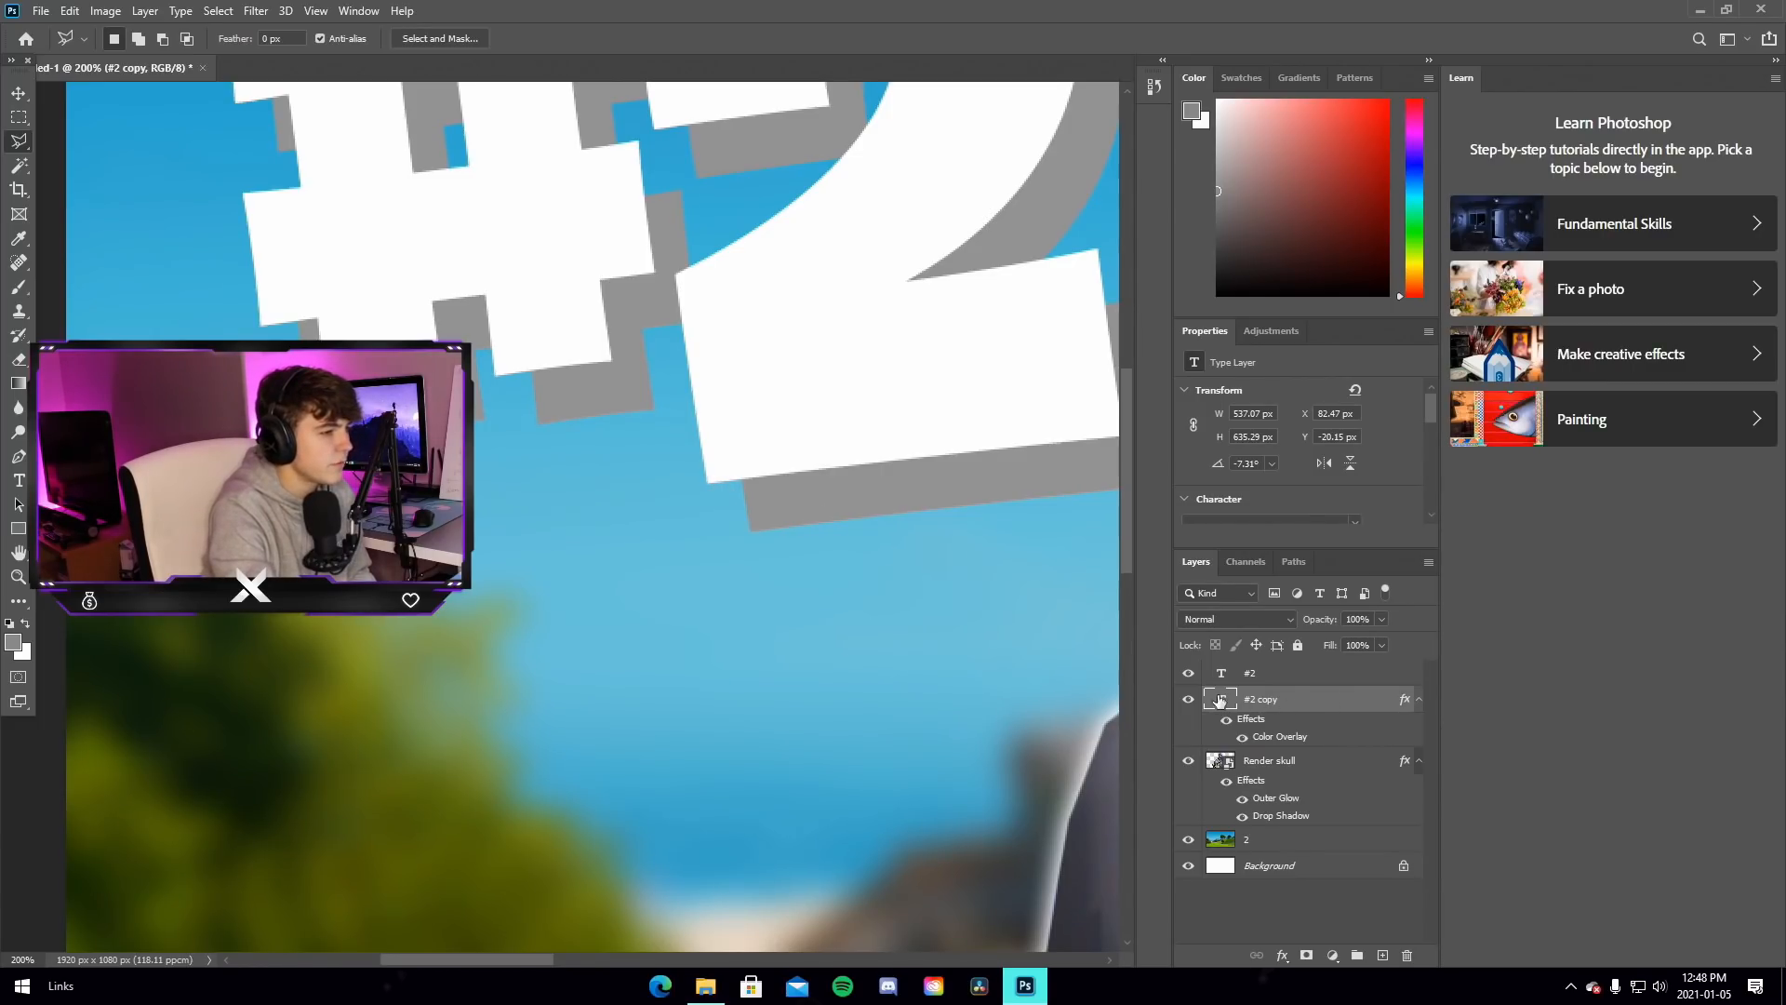
left_click(751, 529)
left_click(828, 435)
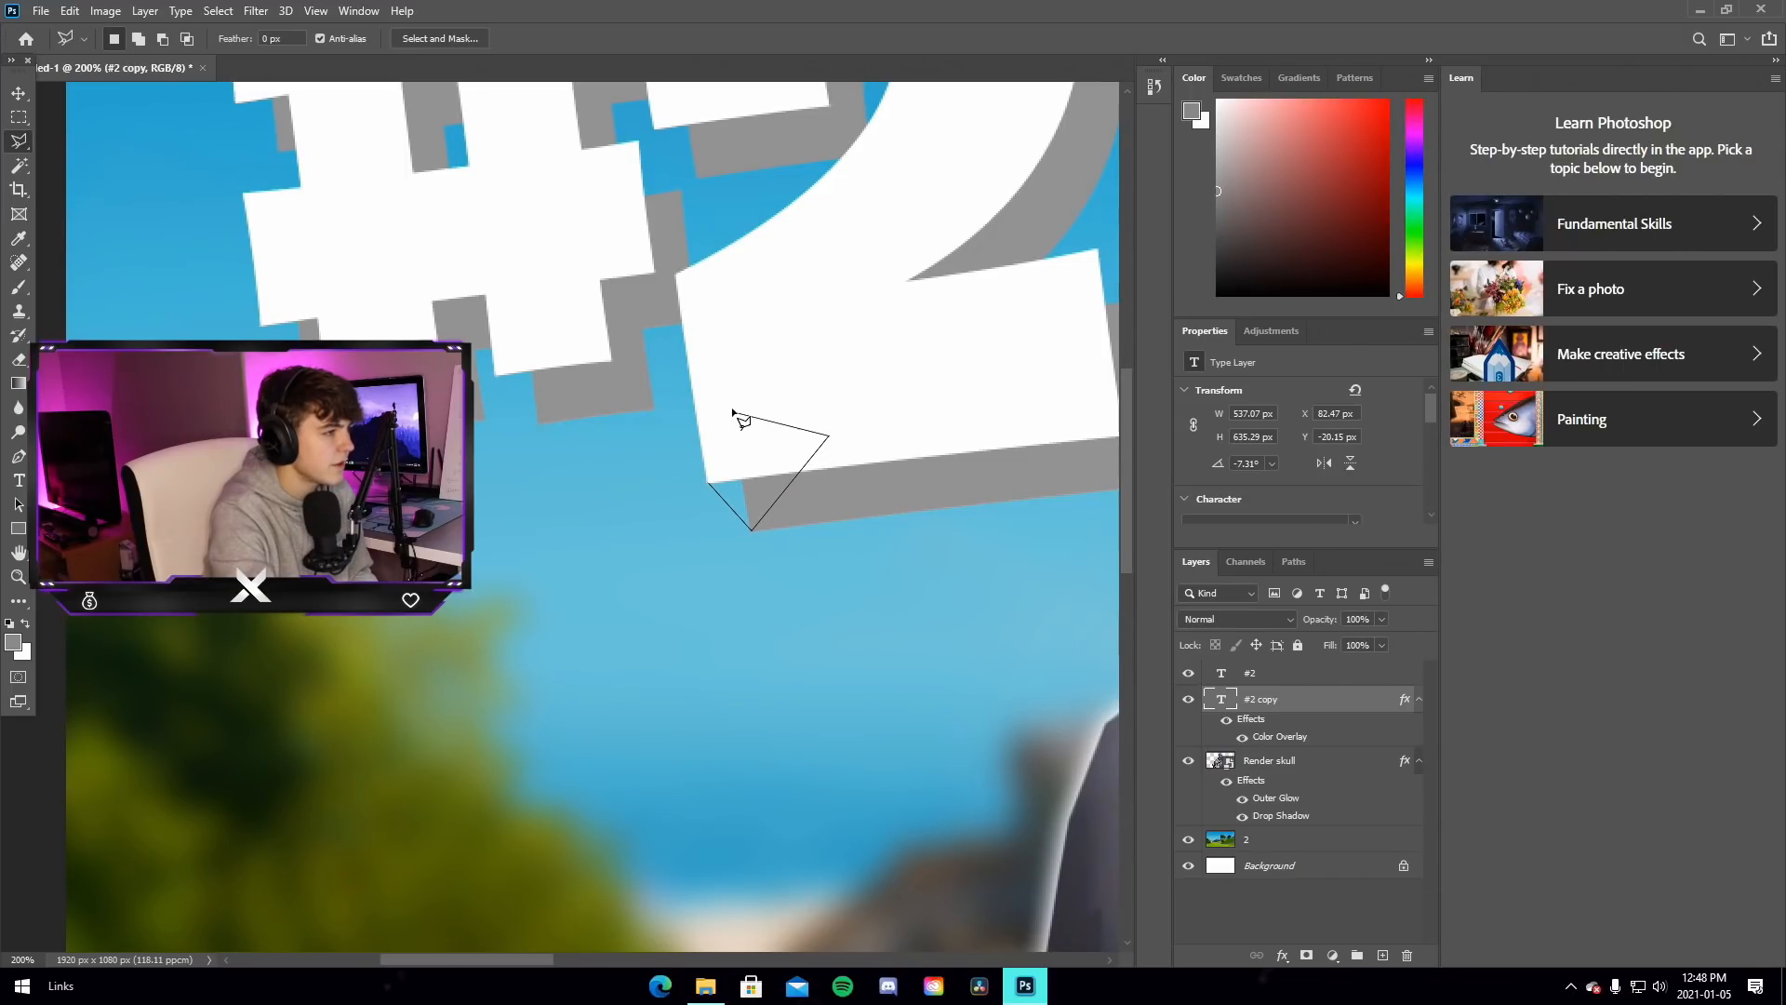
double_click(709, 481)
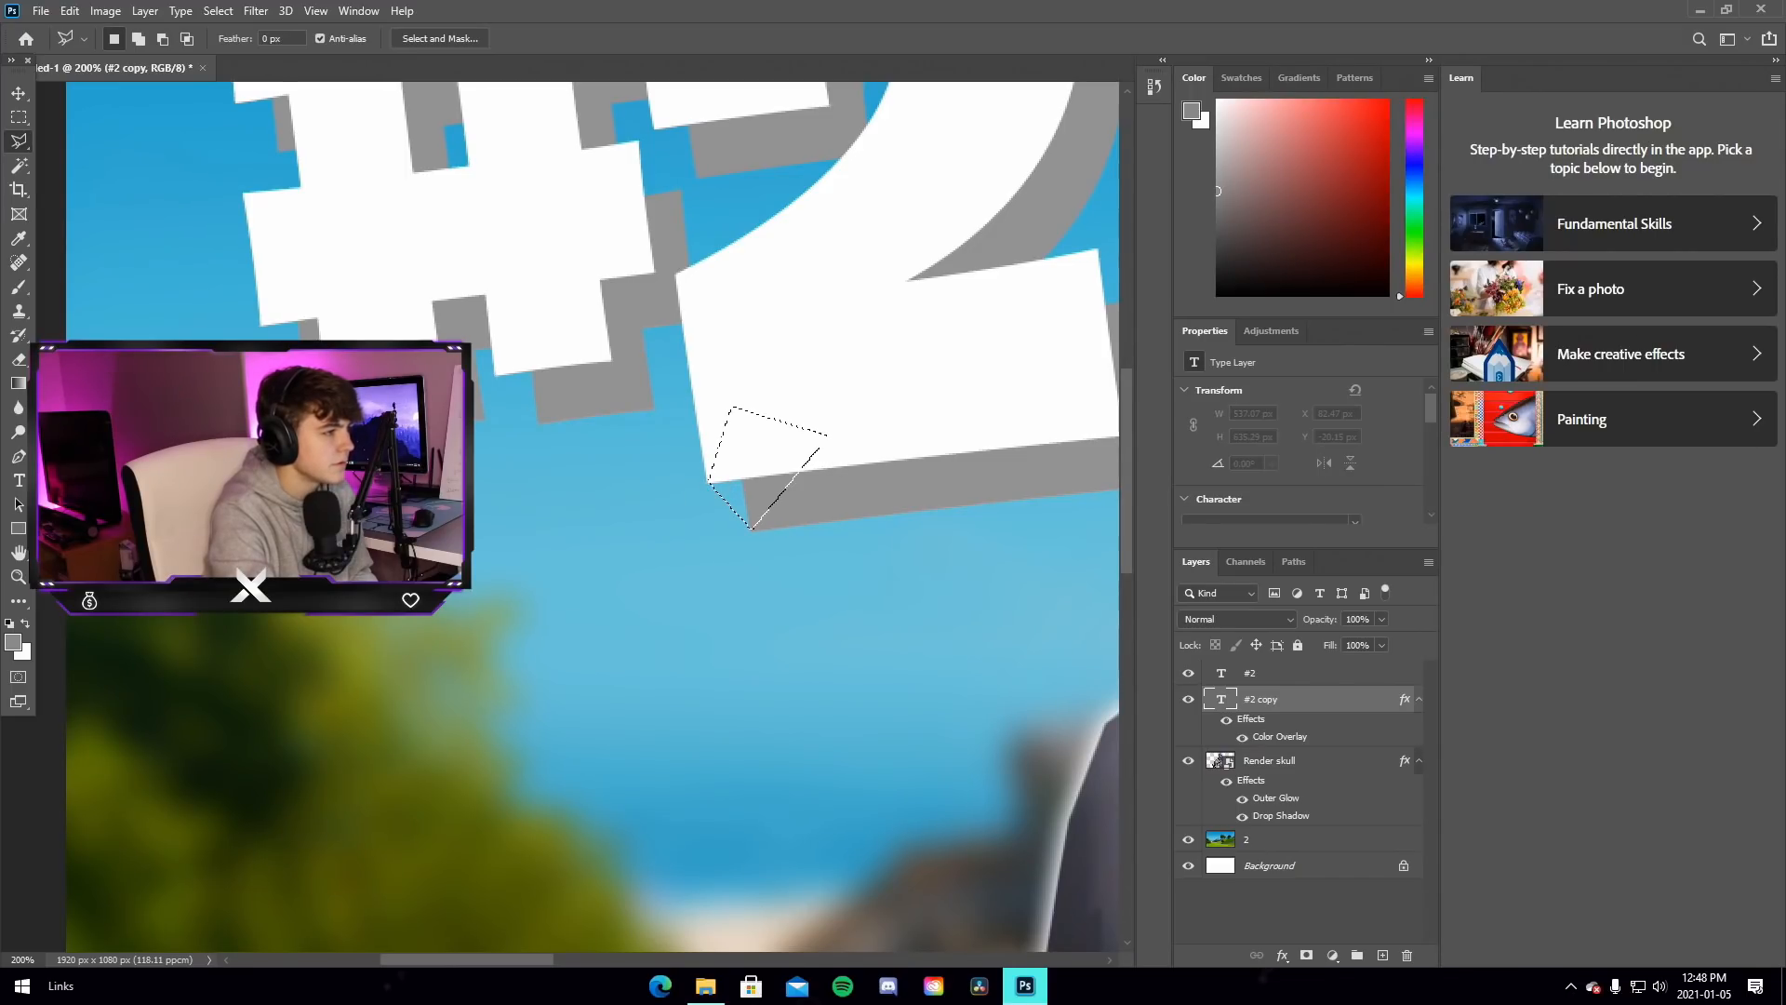
Rasterize the #2 copy layer, brush over the selected corner gap of the 2 to extend the grey edge, and deselect
left_click(20, 287)
left_click(777, 462)
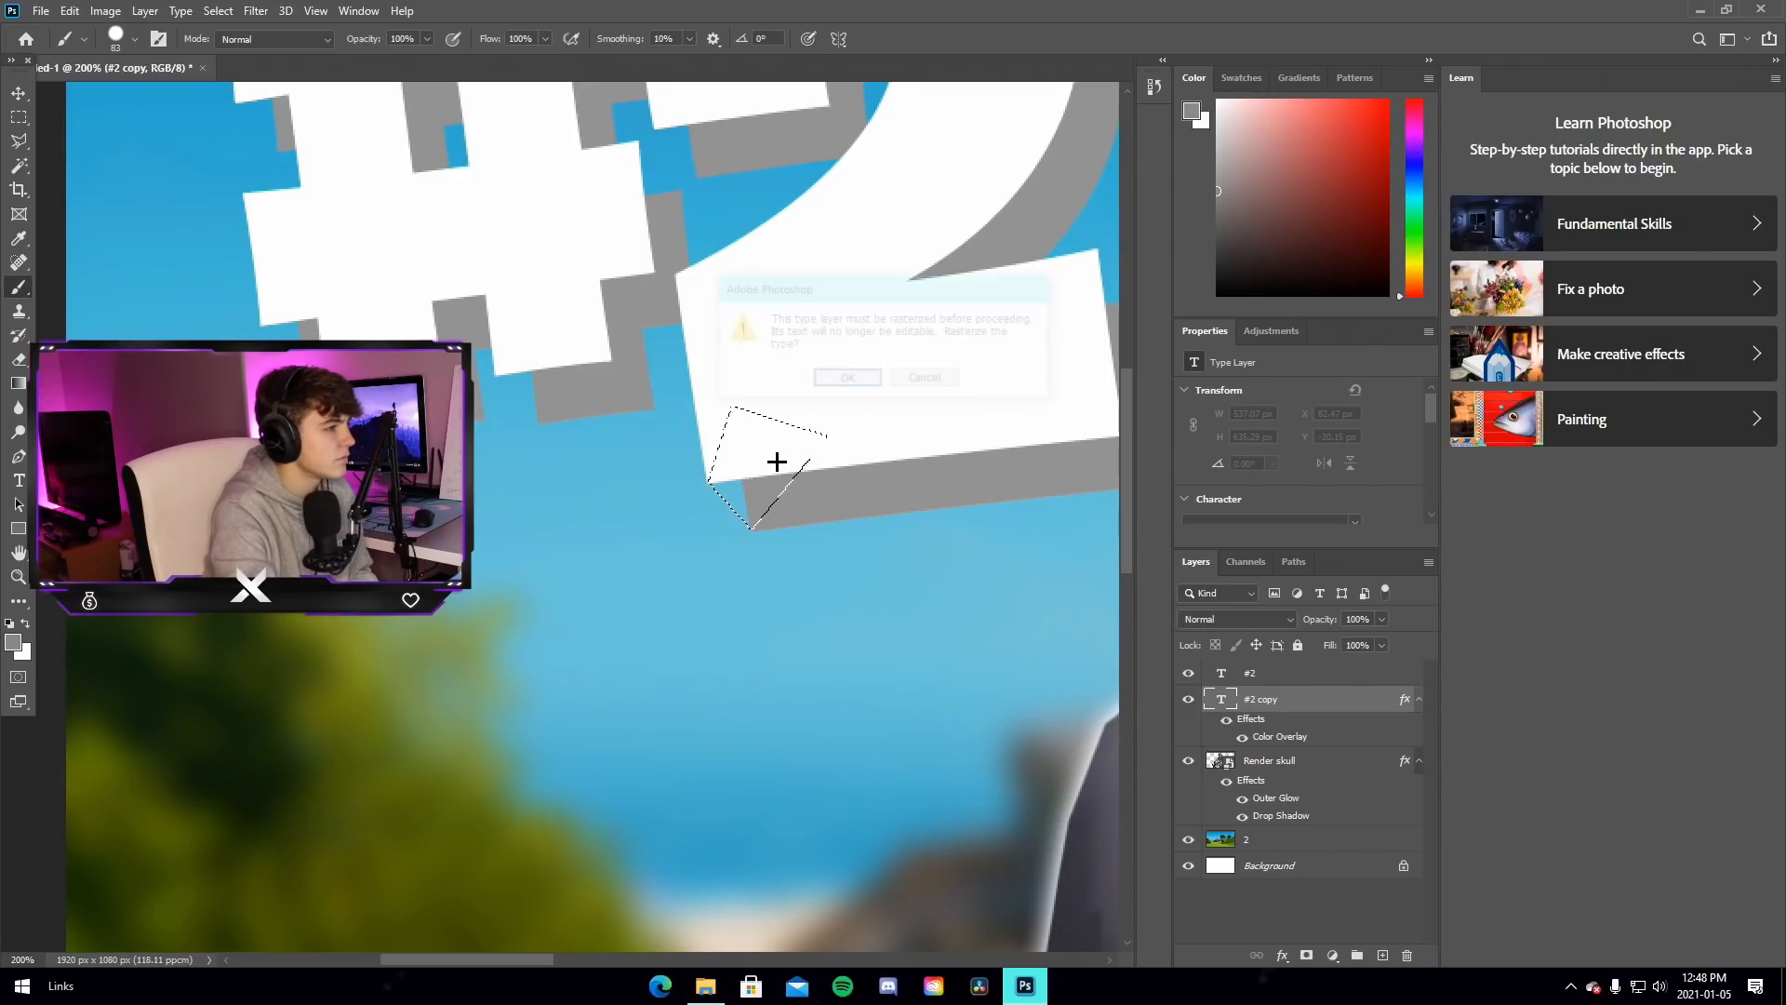
left_click(845, 376)
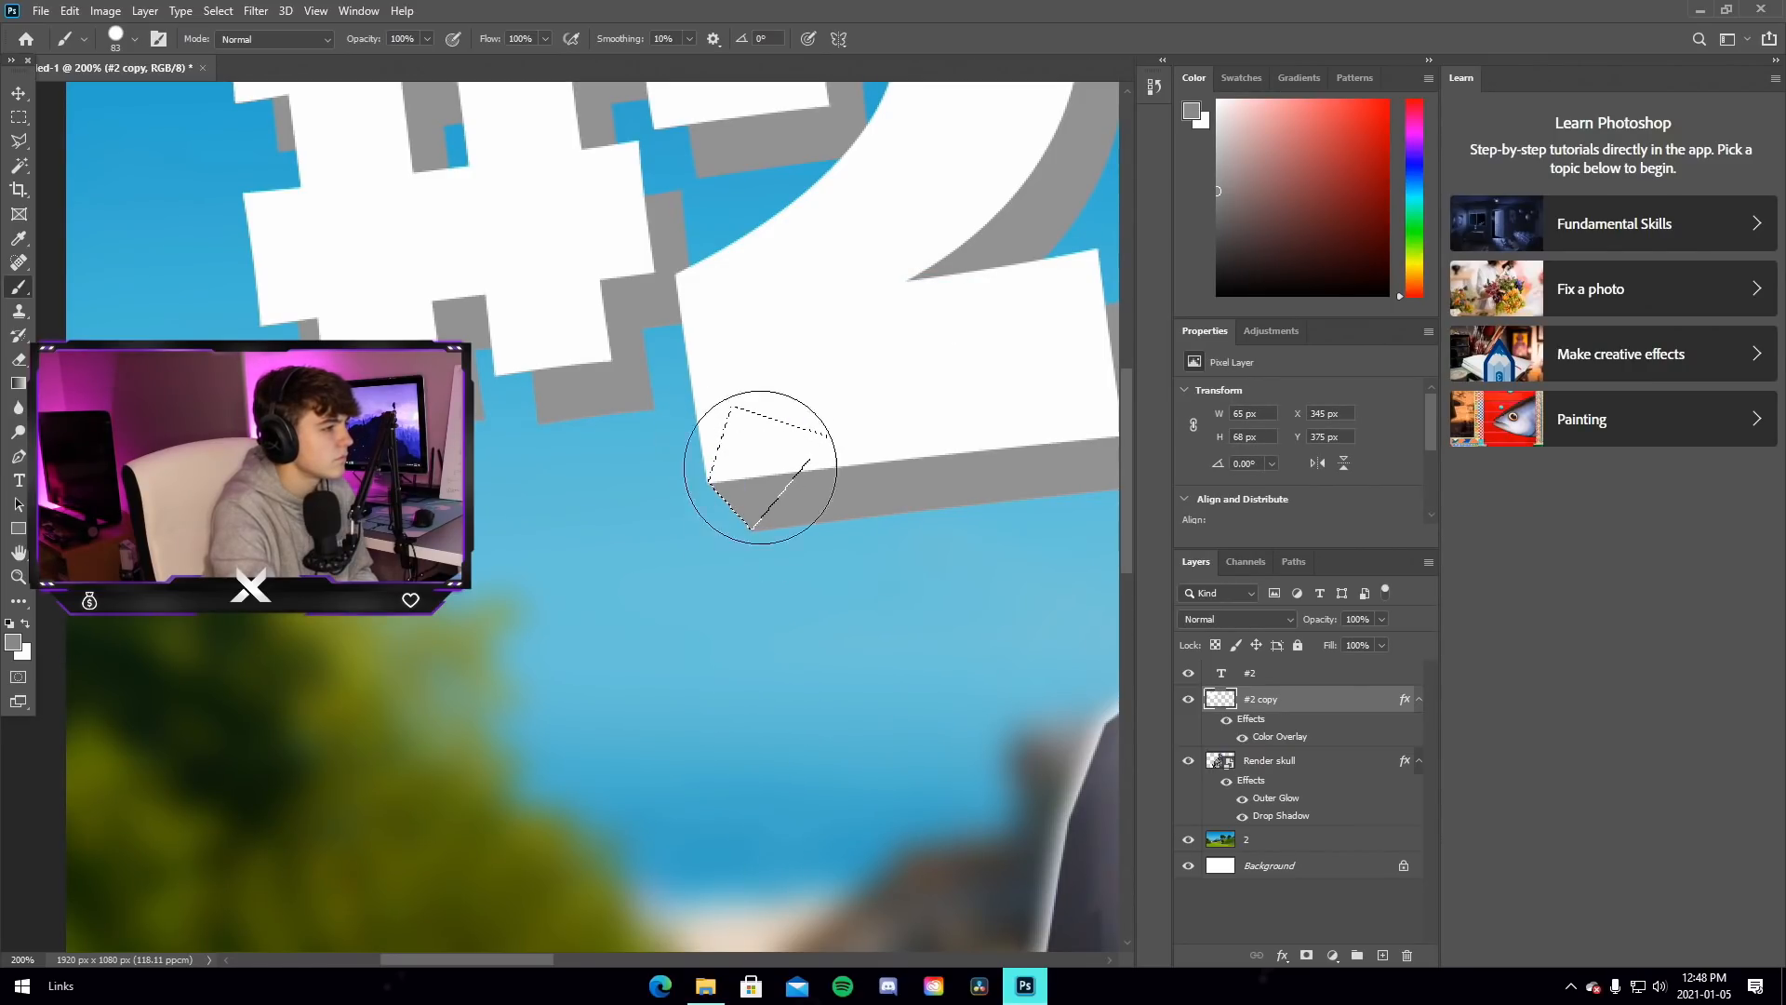
left_click(19, 140)
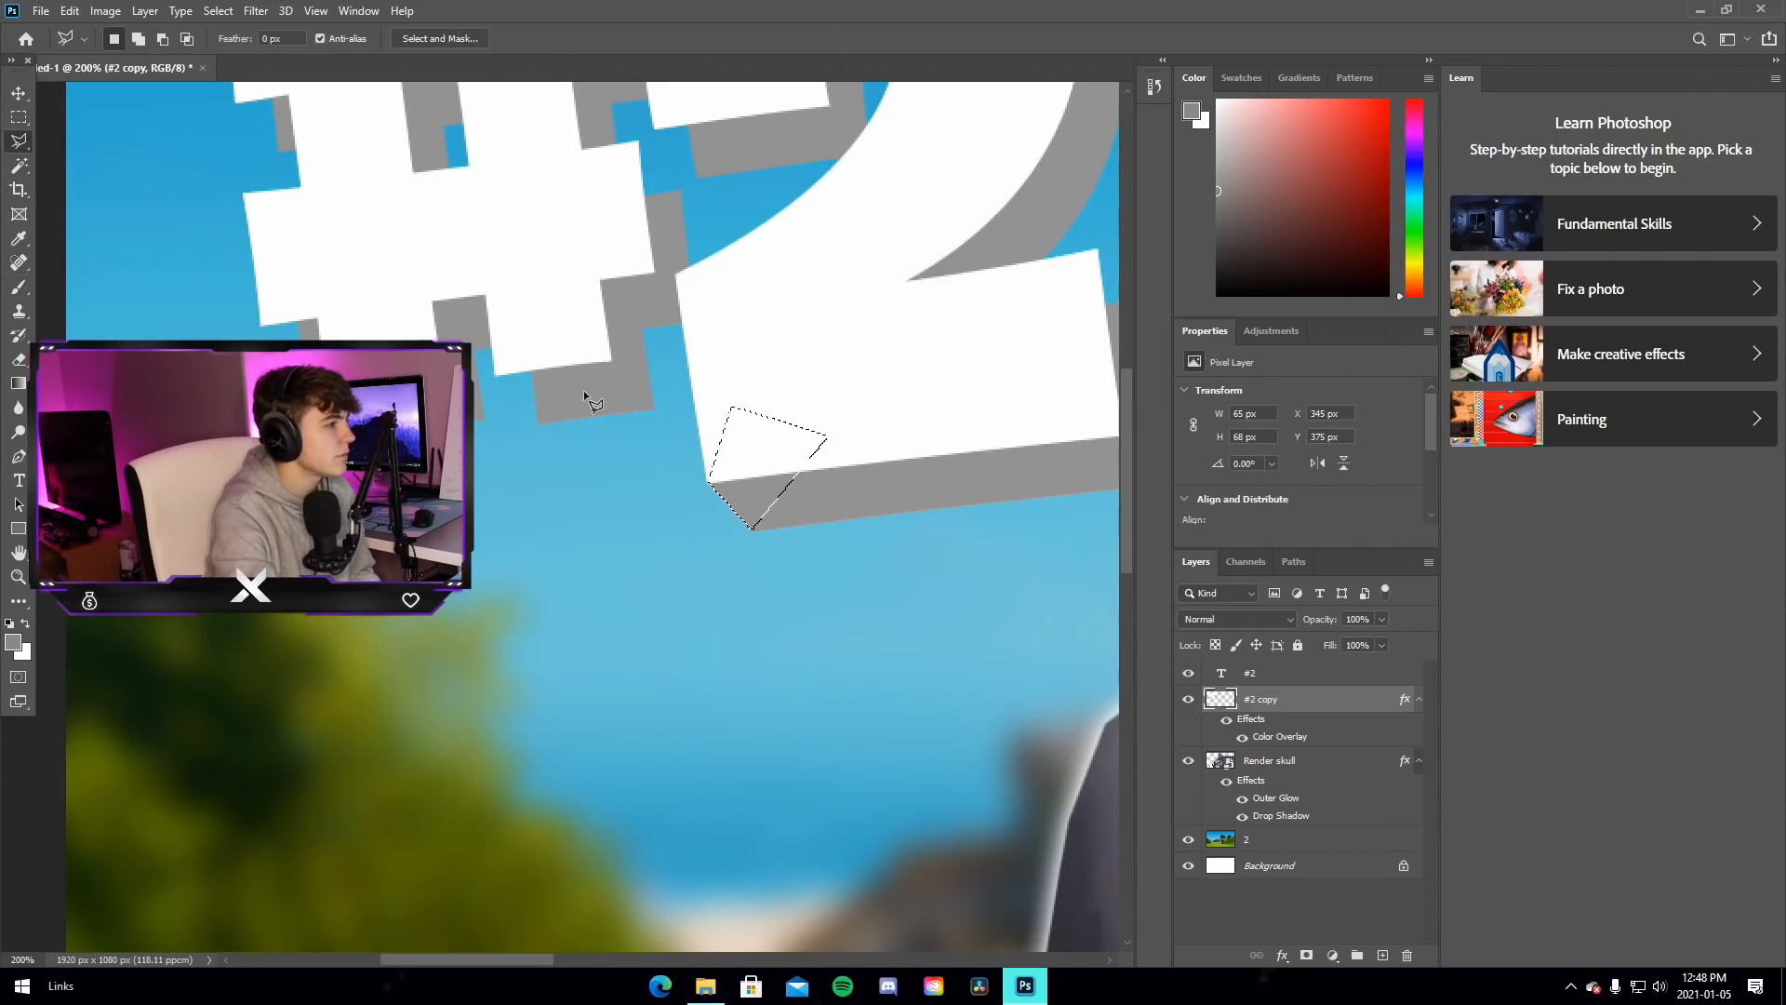
key("ctrl+d")
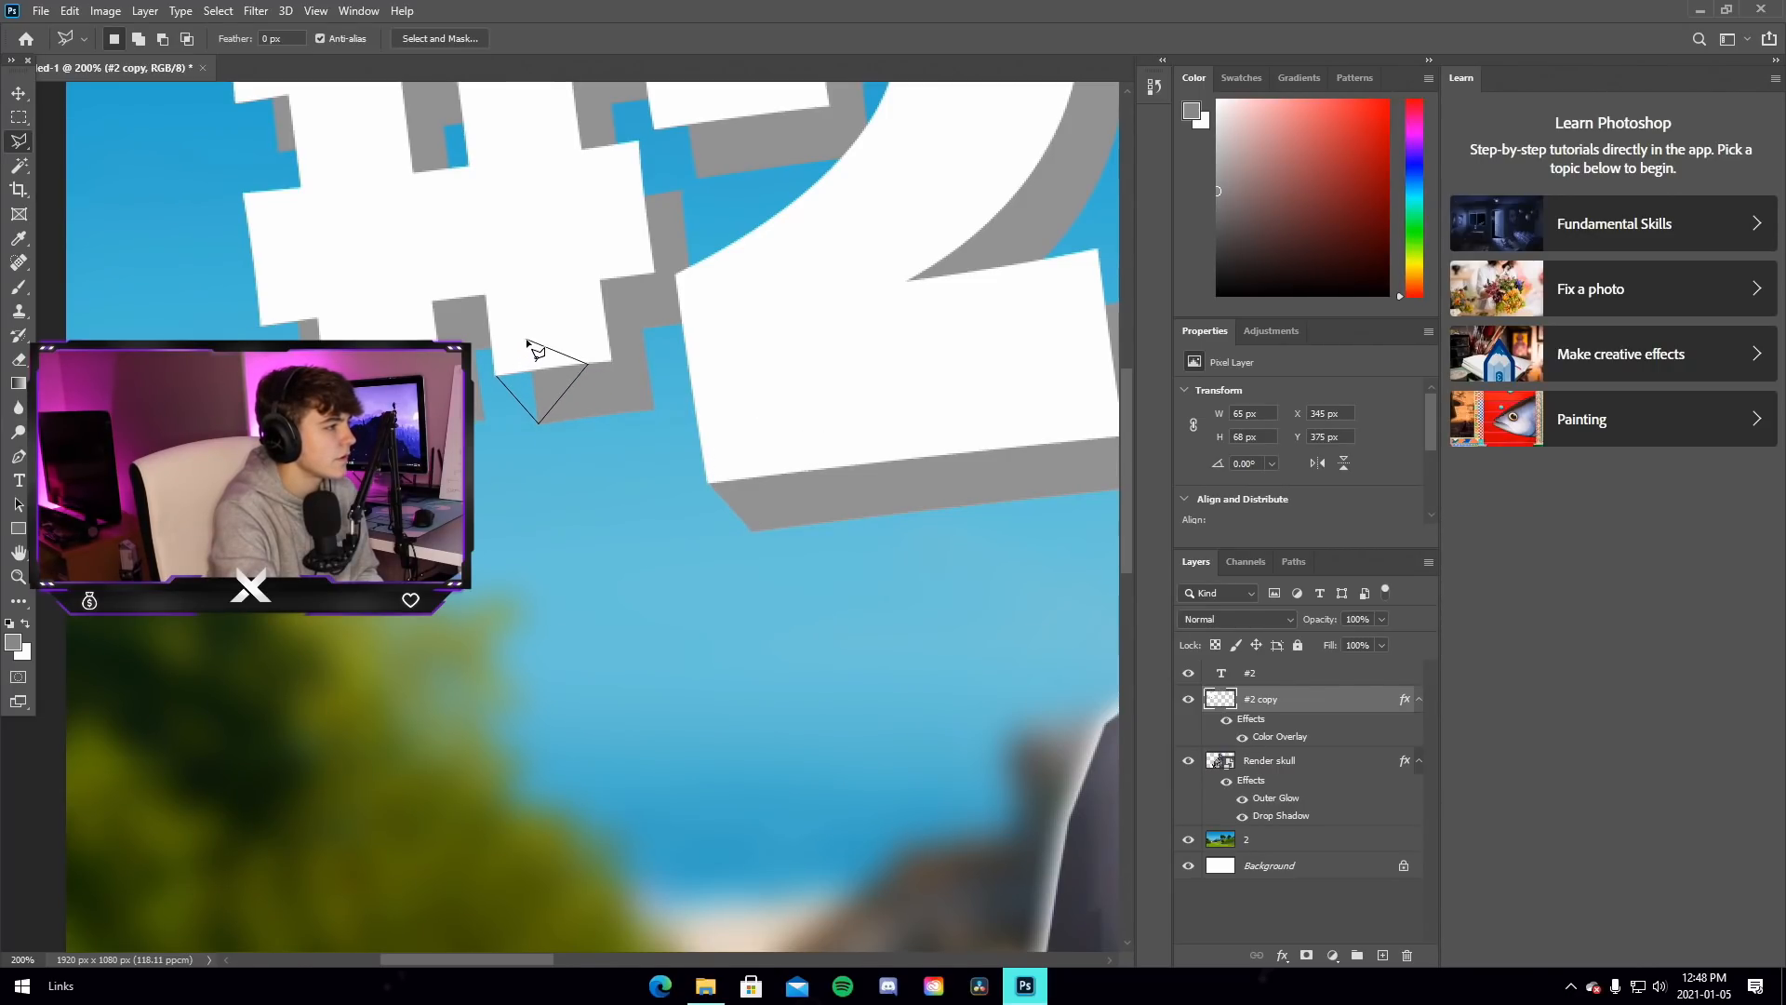
Select the gap at the lower-left corner of the hash sign's right leg and brush it in on the #2 copy layer
left_click(498, 377)
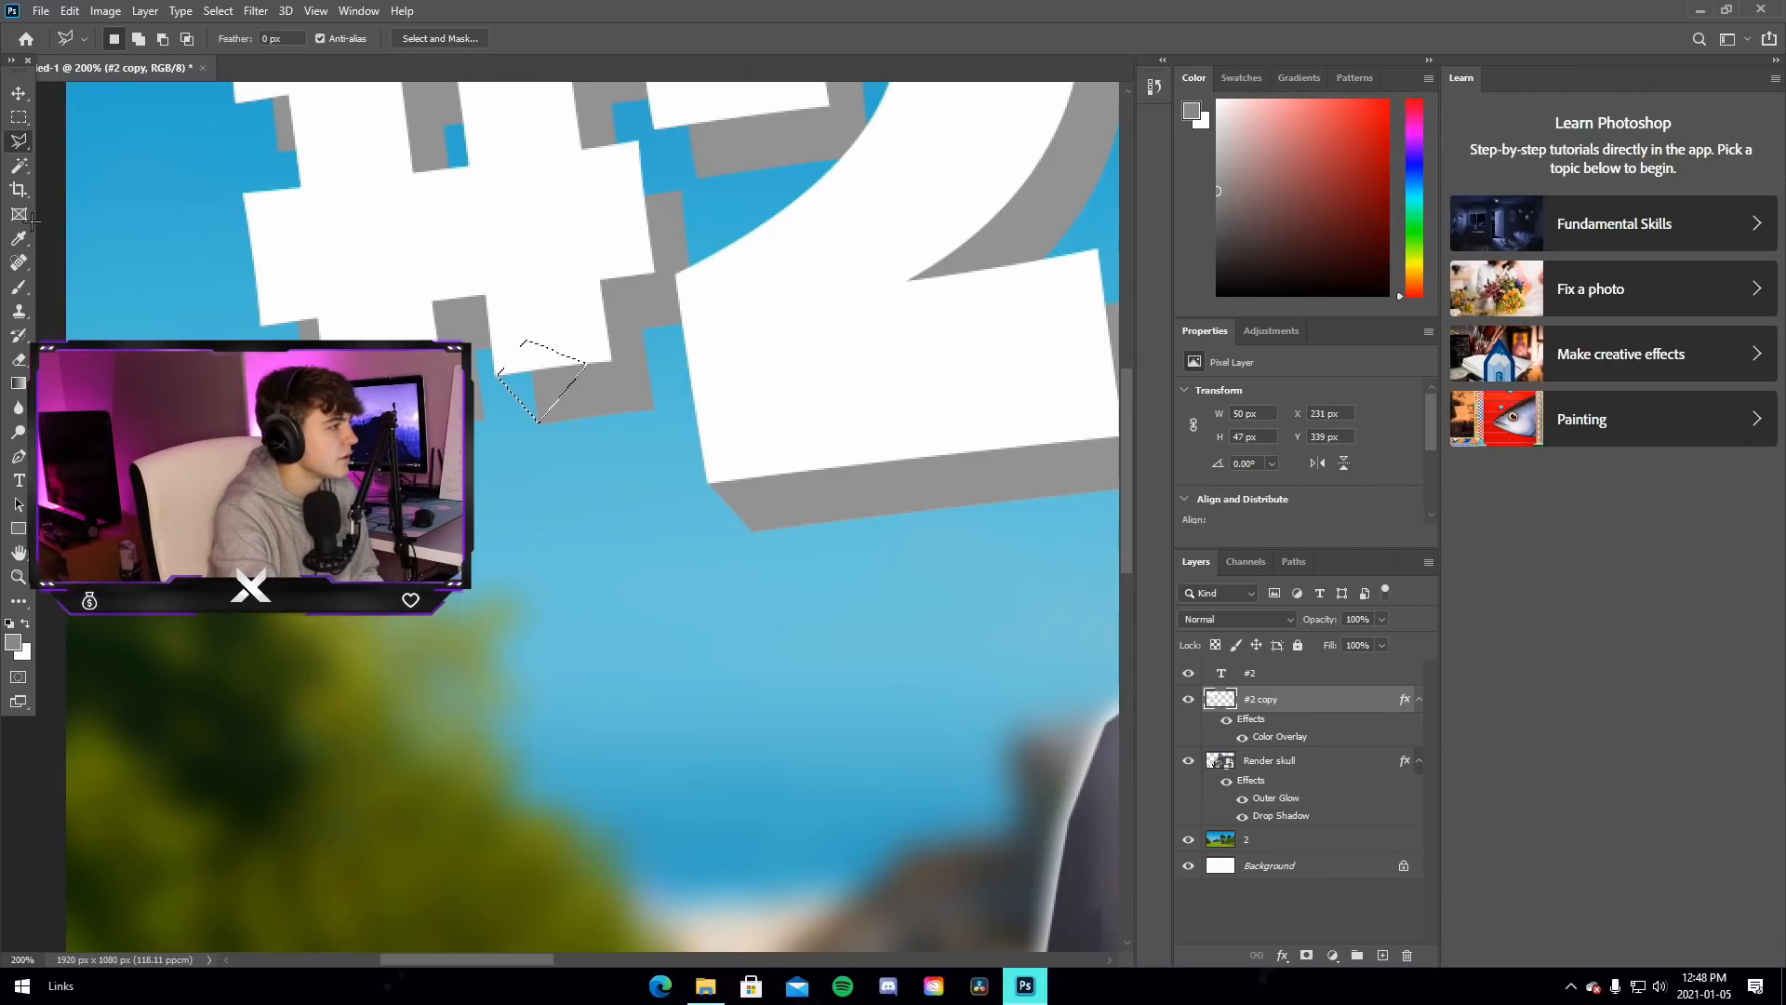
left_click(19, 165)
left_click(18, 285)
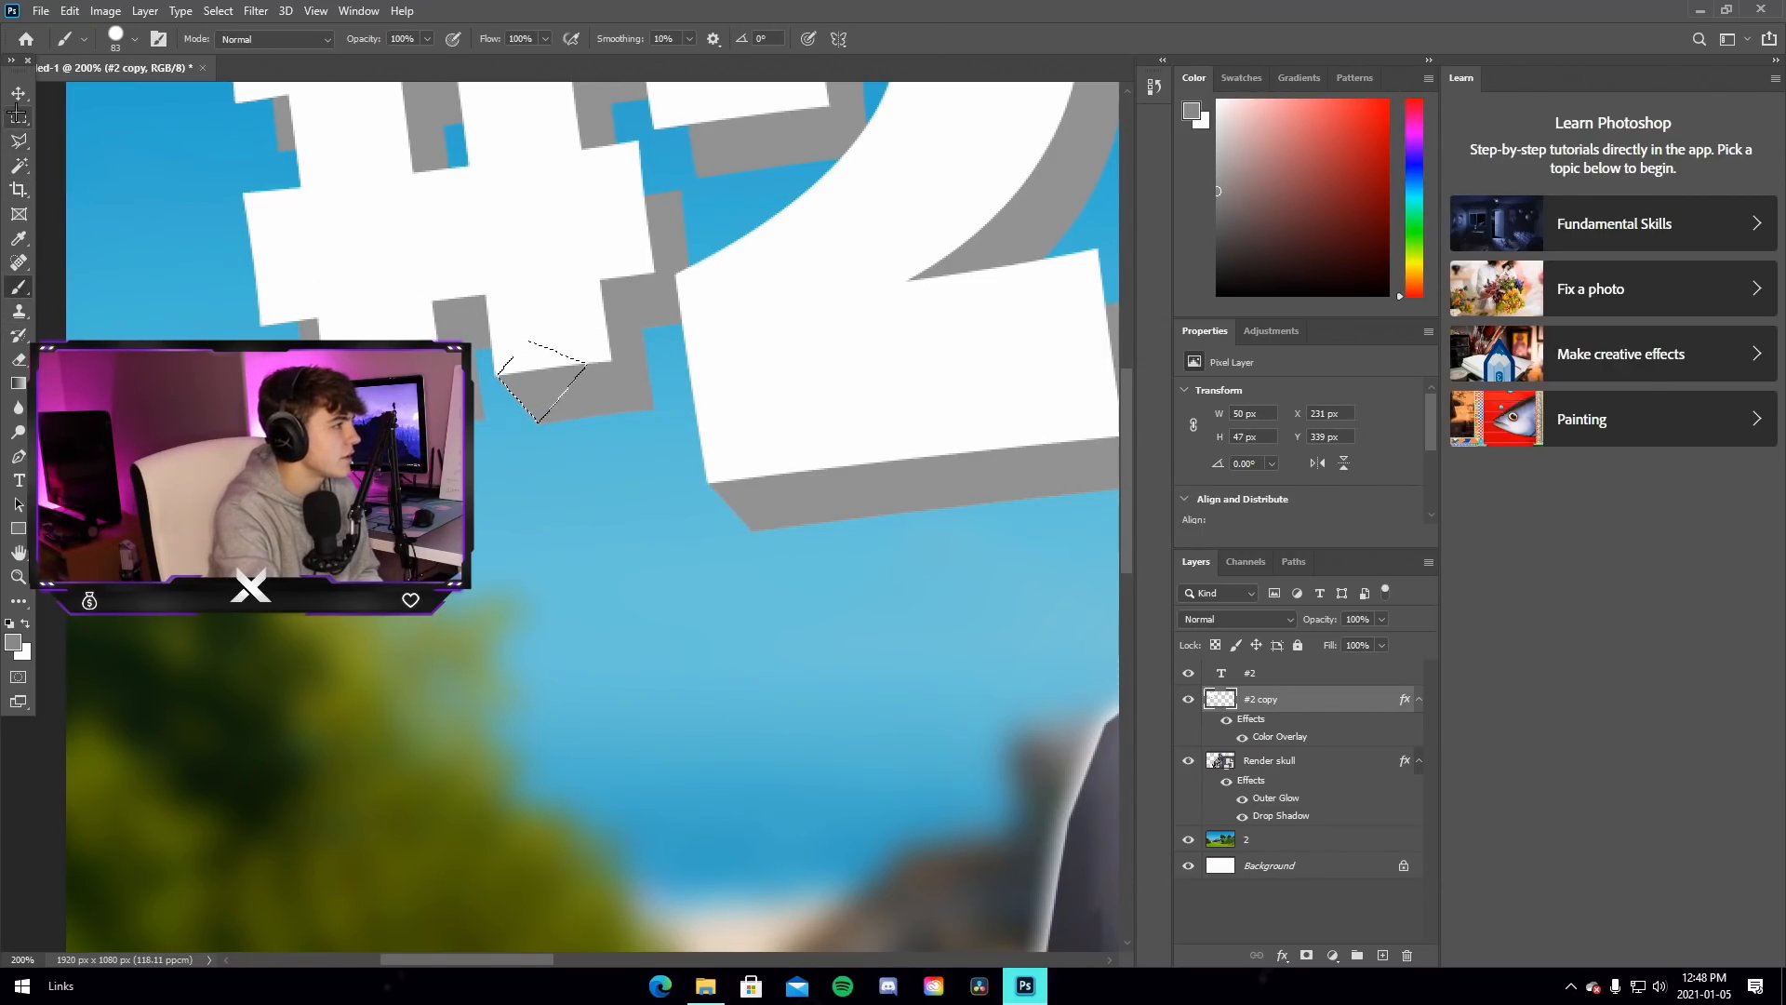
Select the gap at the lower-left corner of the hash sign's left leg and brush it in on the #2 copy layer
left_click(18, 141)
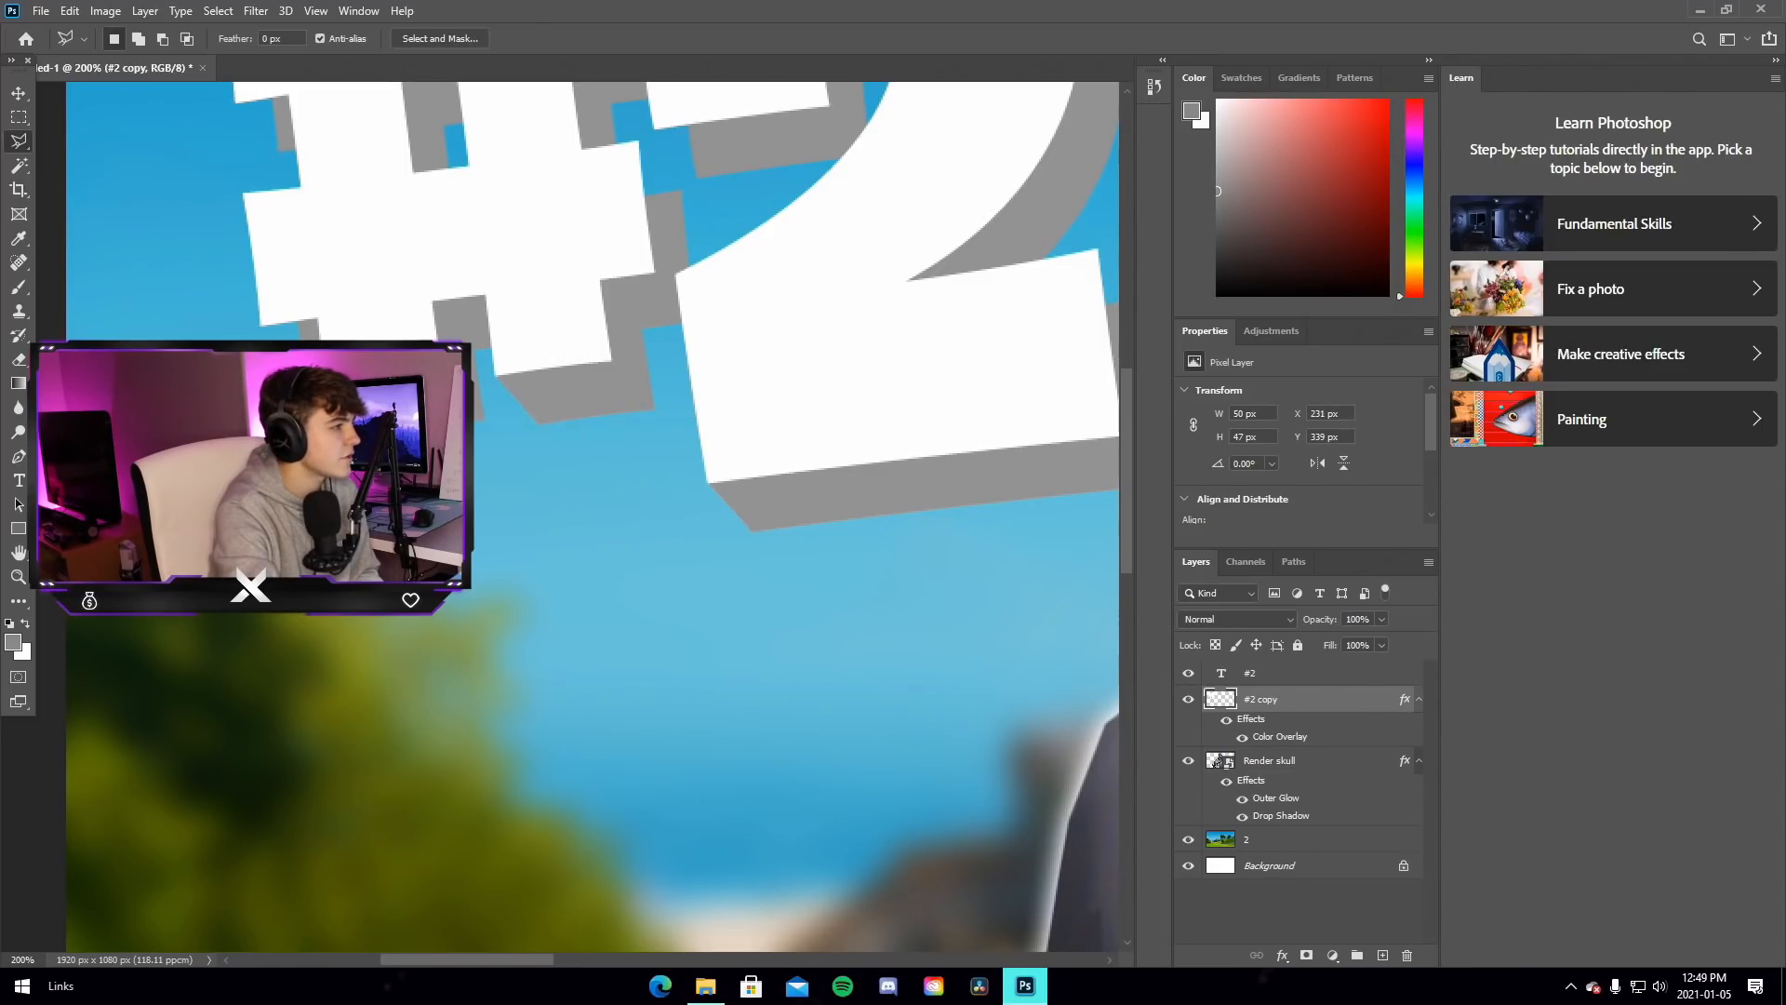
left_click(357, 320)
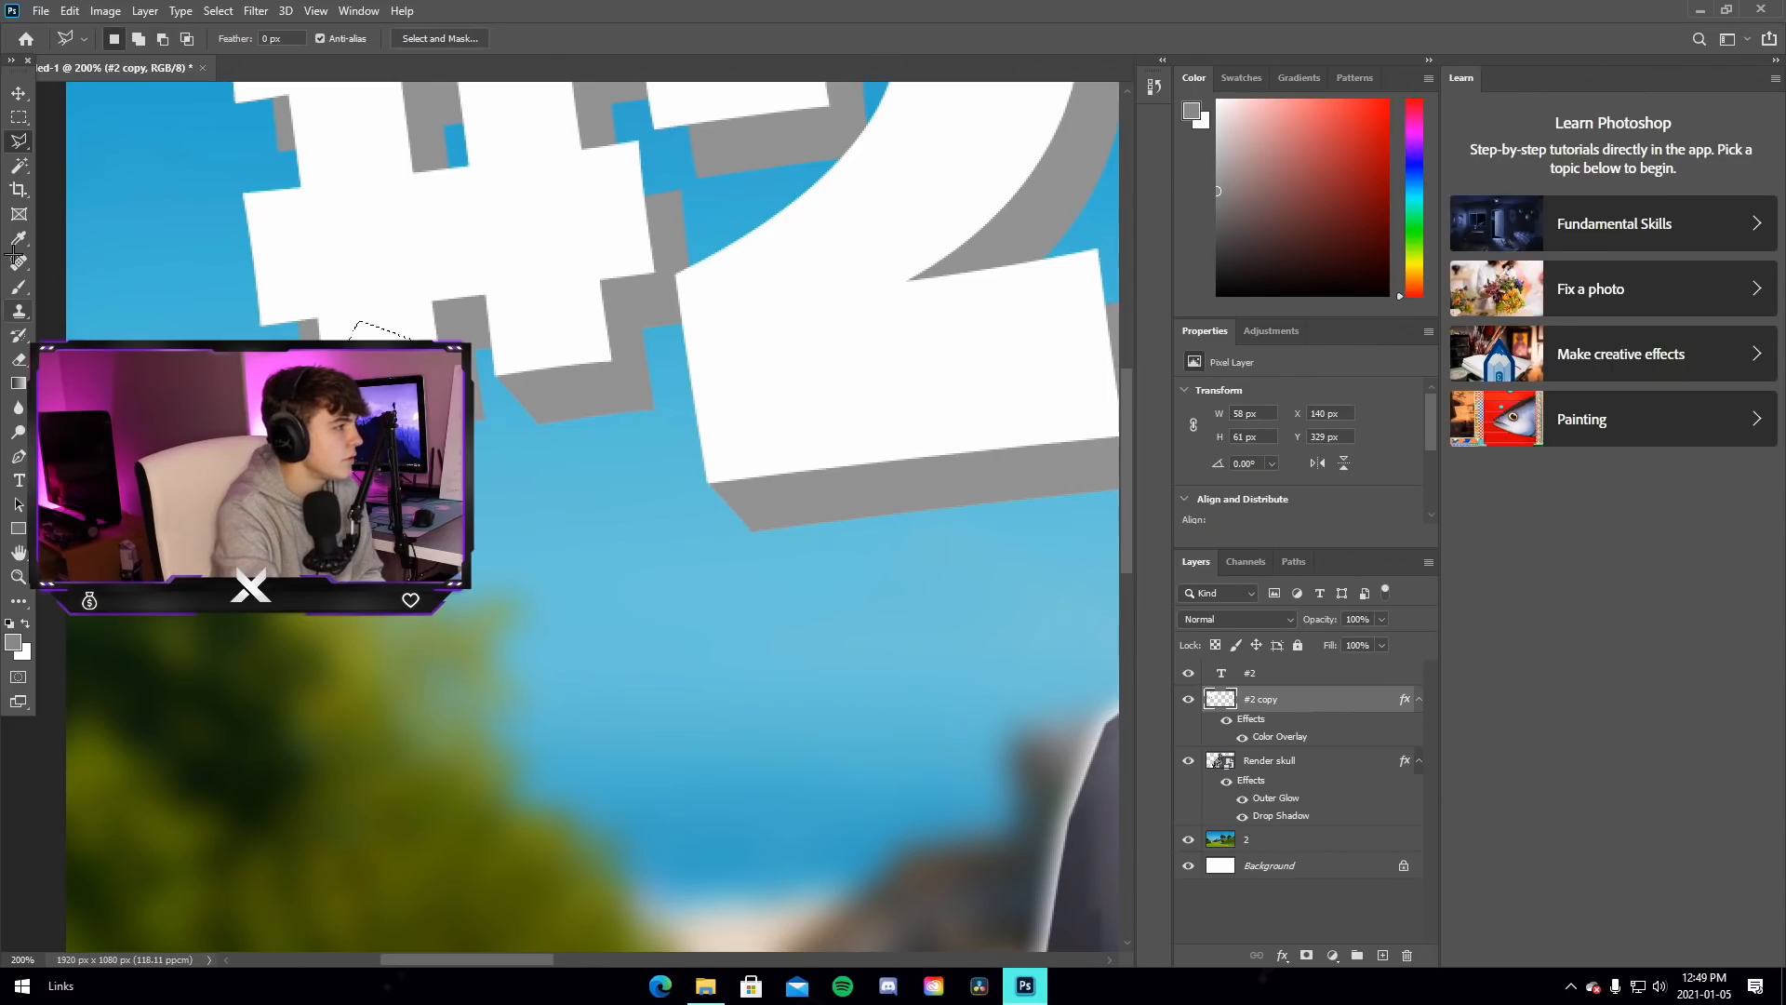
left_click(19, 285)
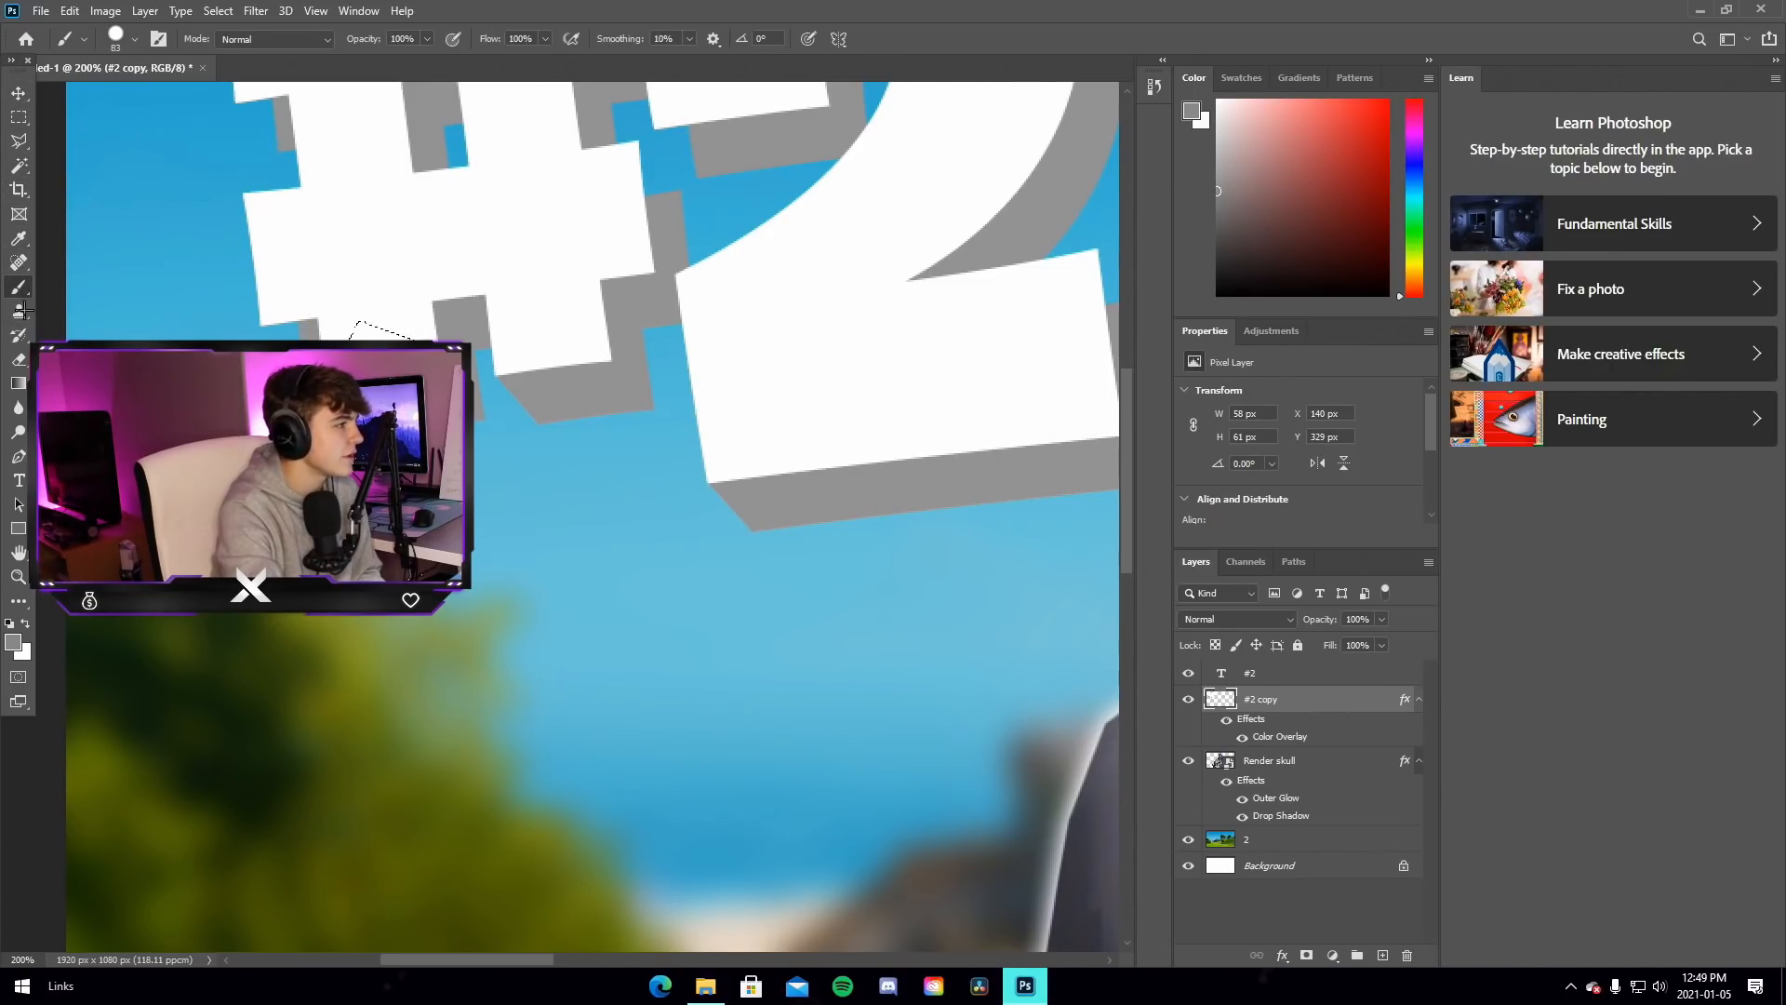
left_click(19, 142)
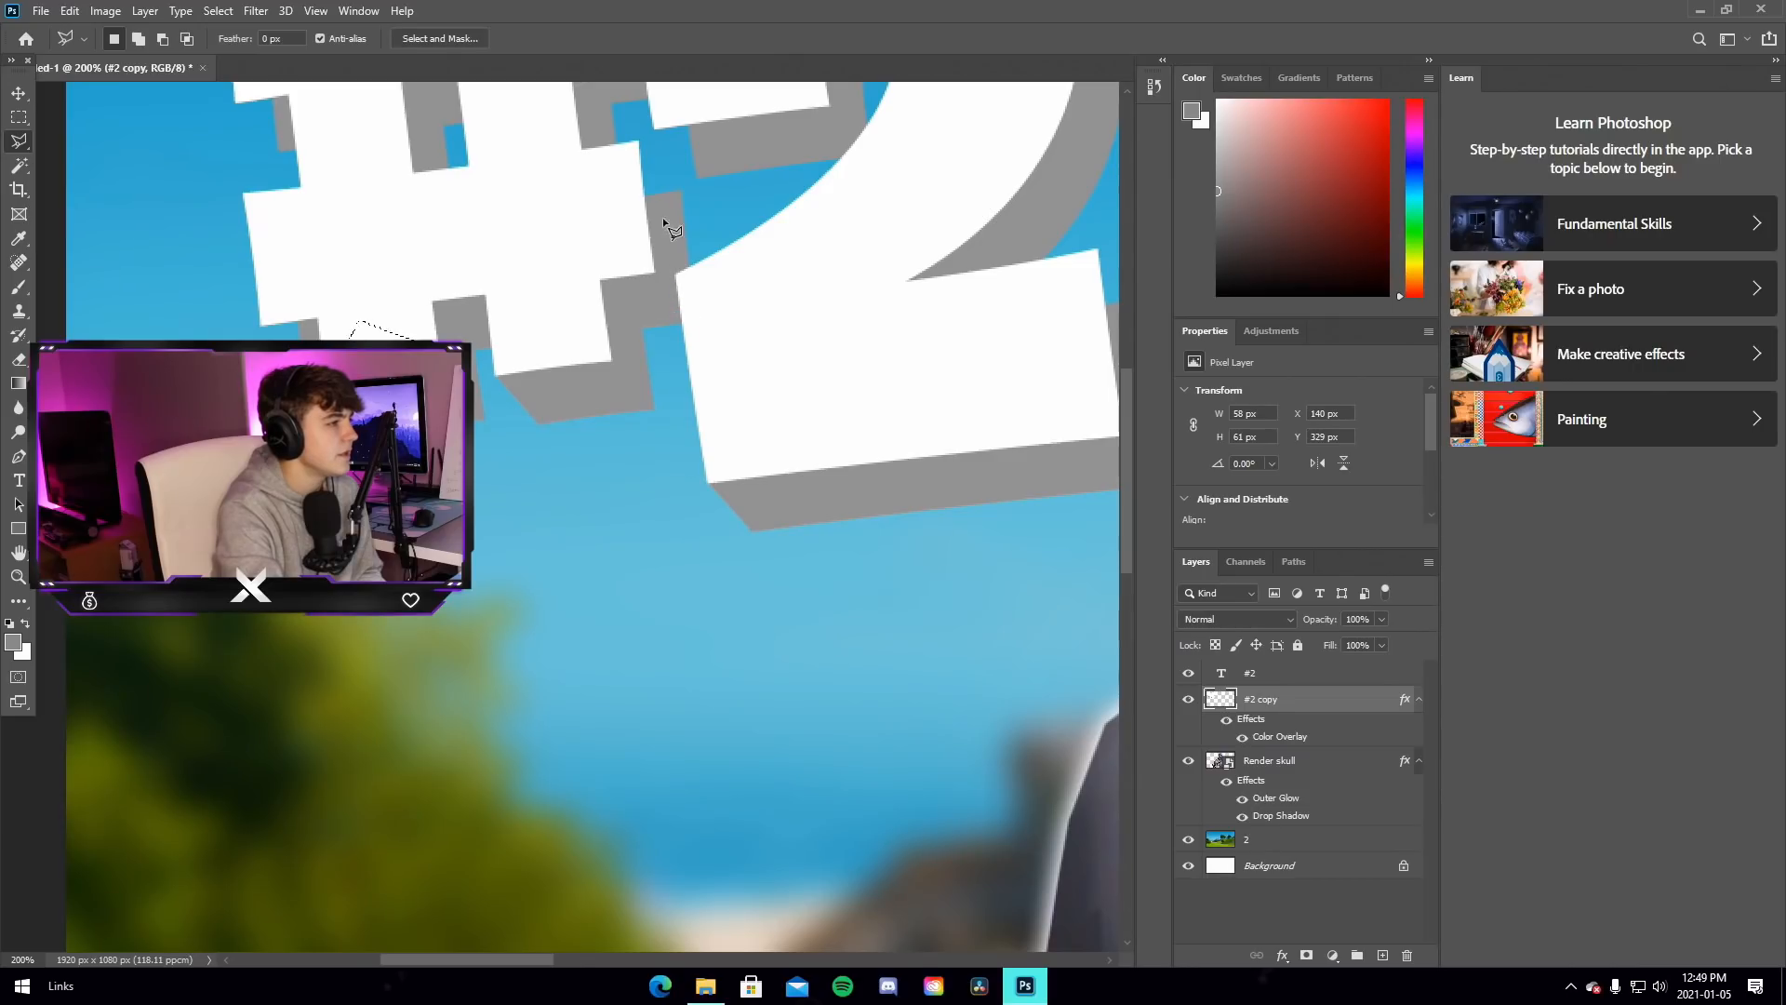
left_click(657, 272)
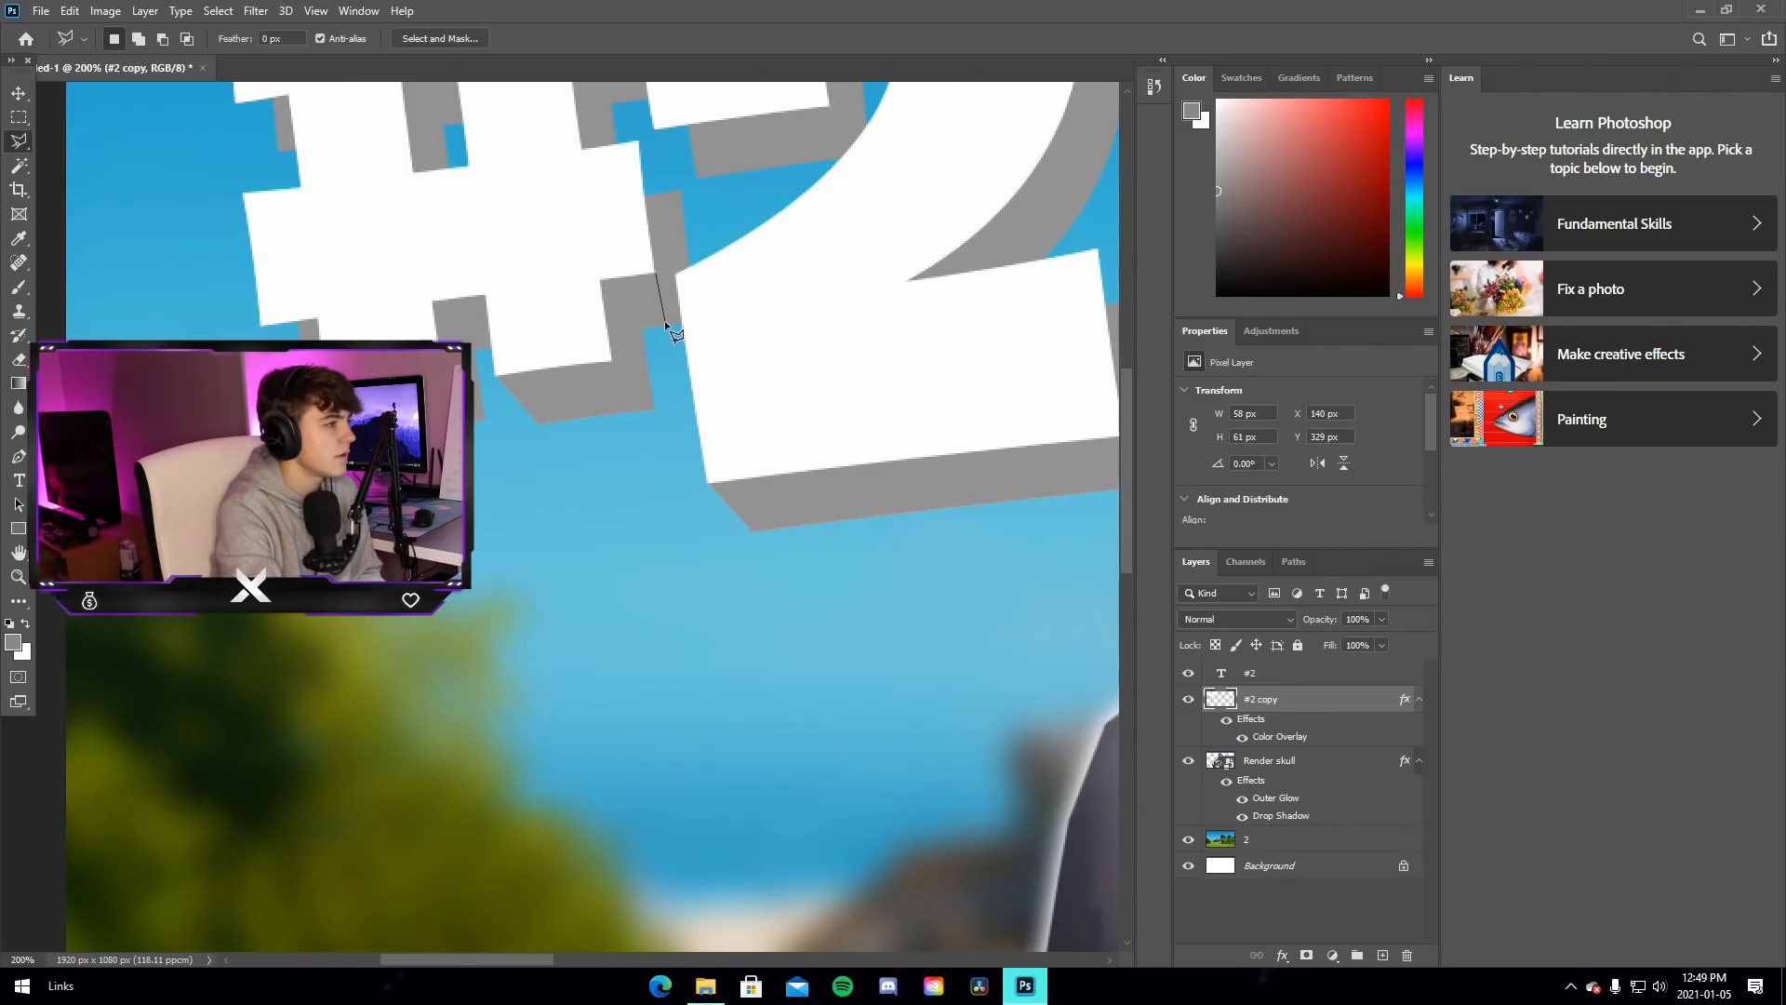
left_click(665, 319)
left_click(668, 332)
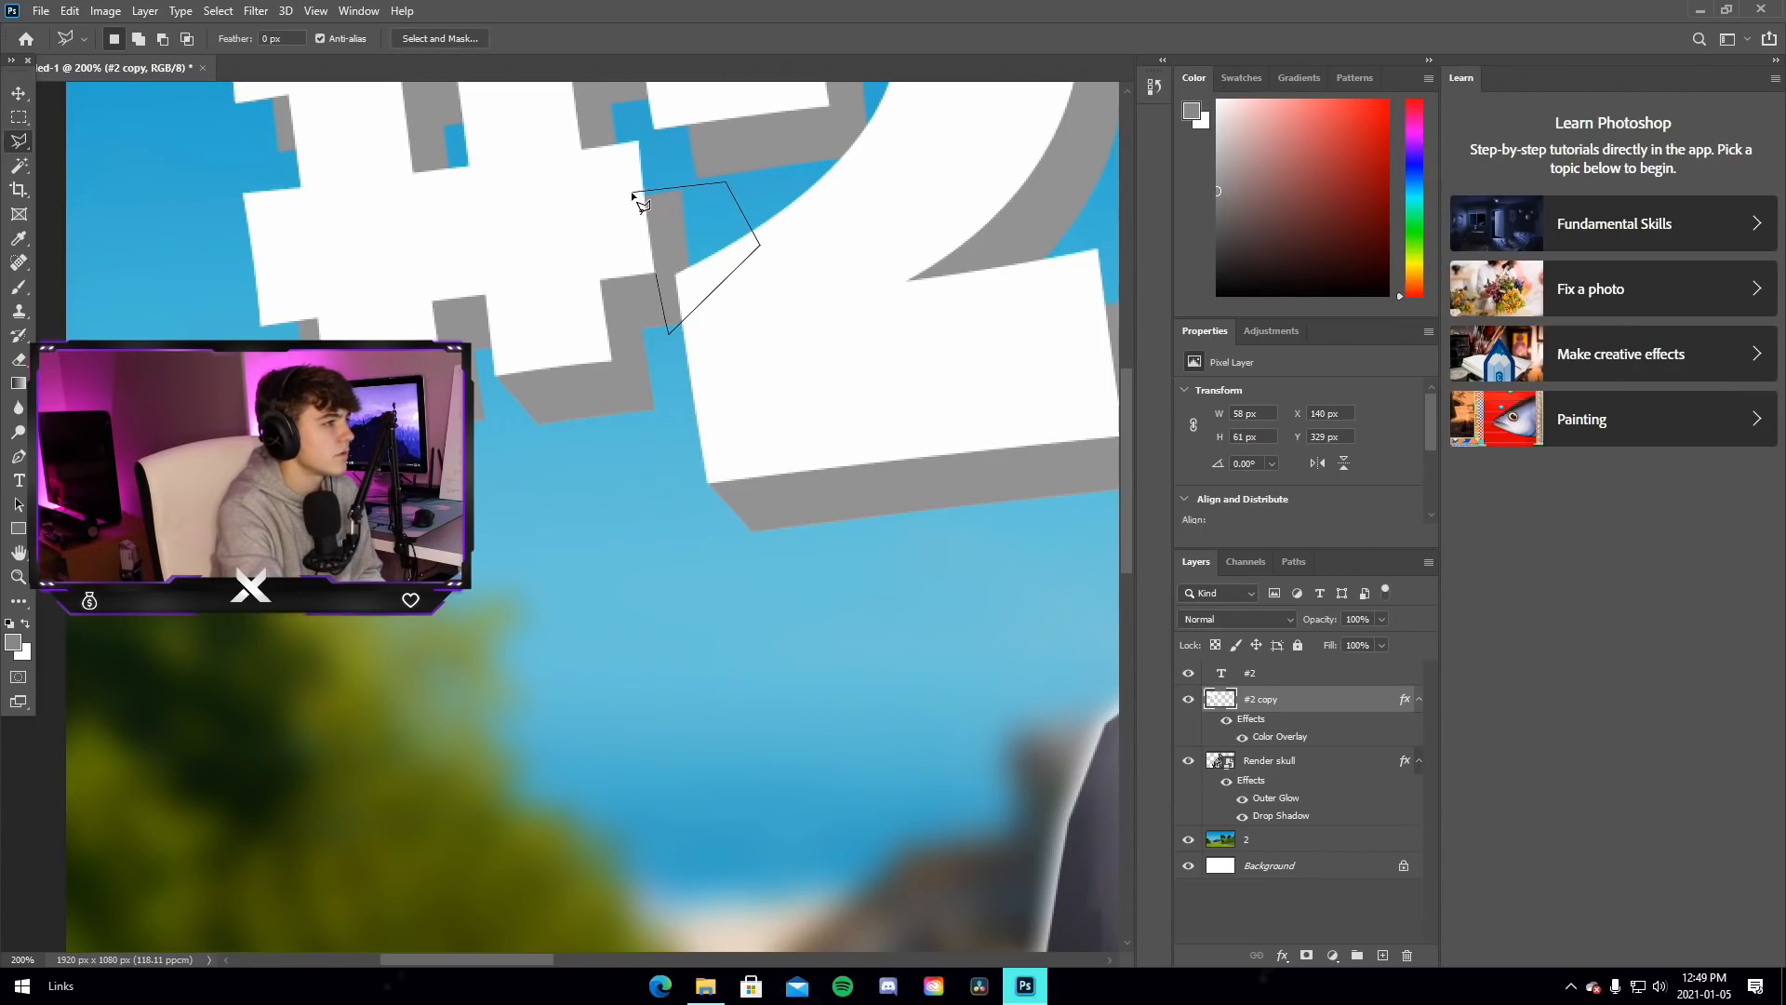
double_click(657, 278)
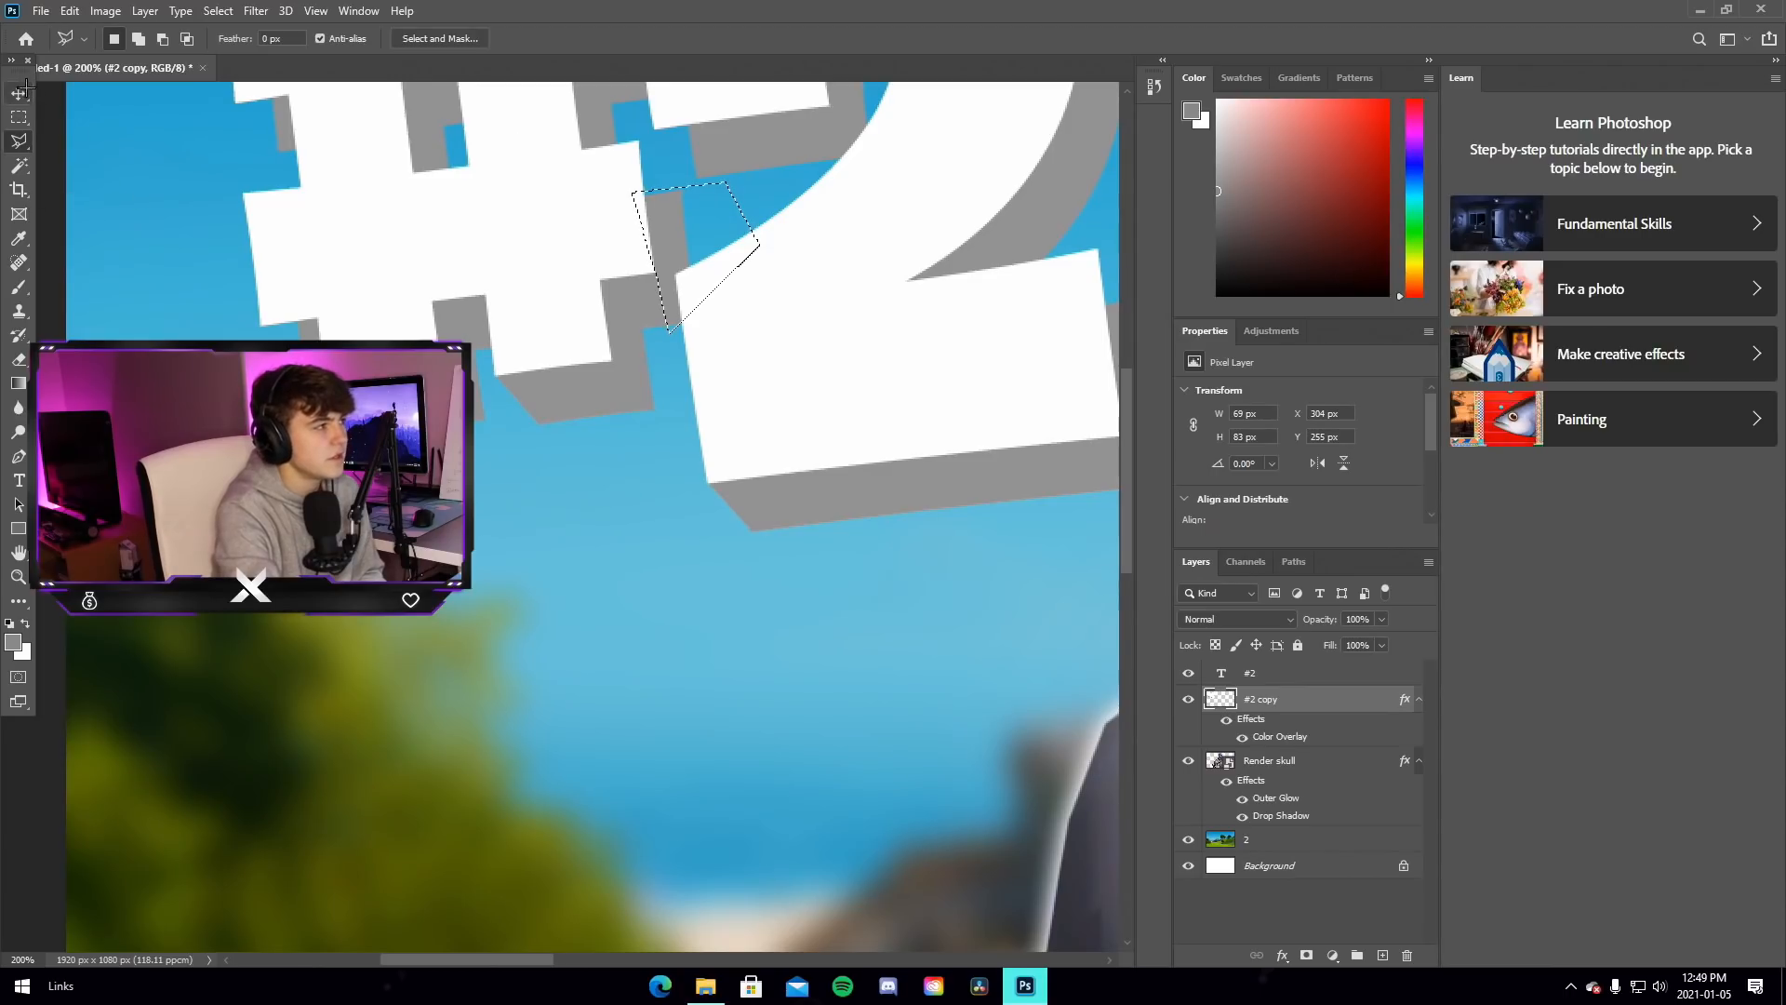
left_click(18, 165)
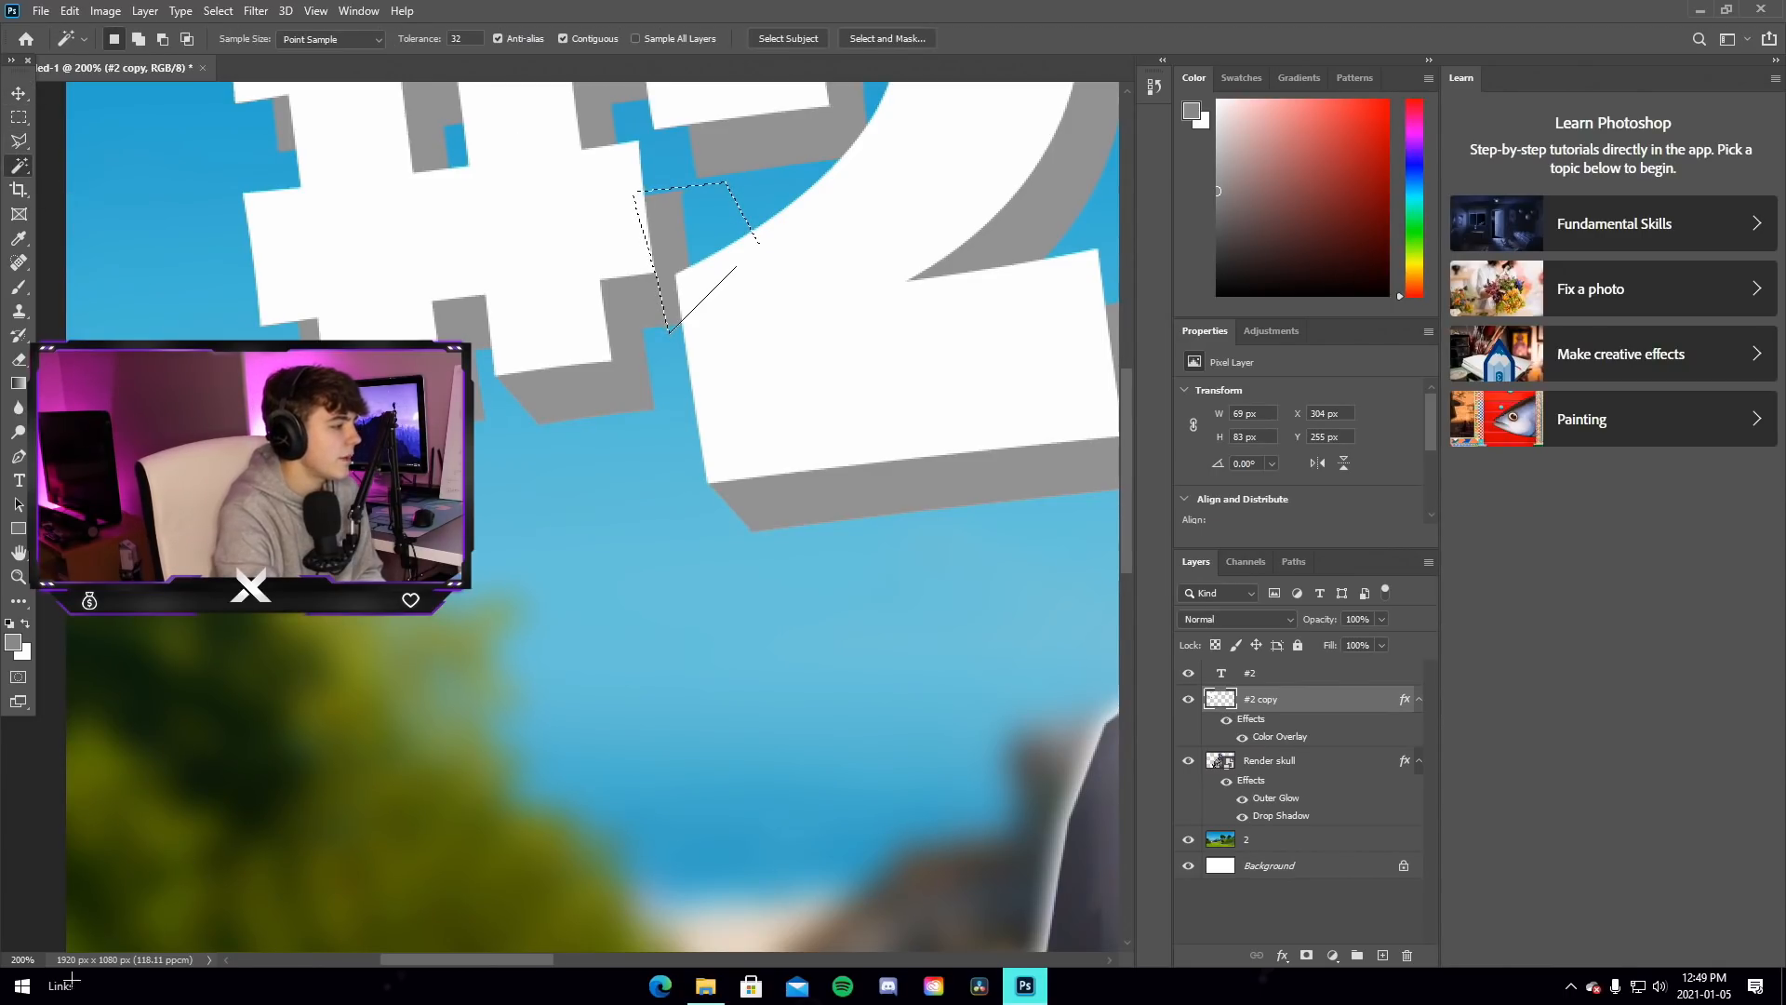
Clear the selection and examine the whole composition at 66% zoom
double_click(42, 959)
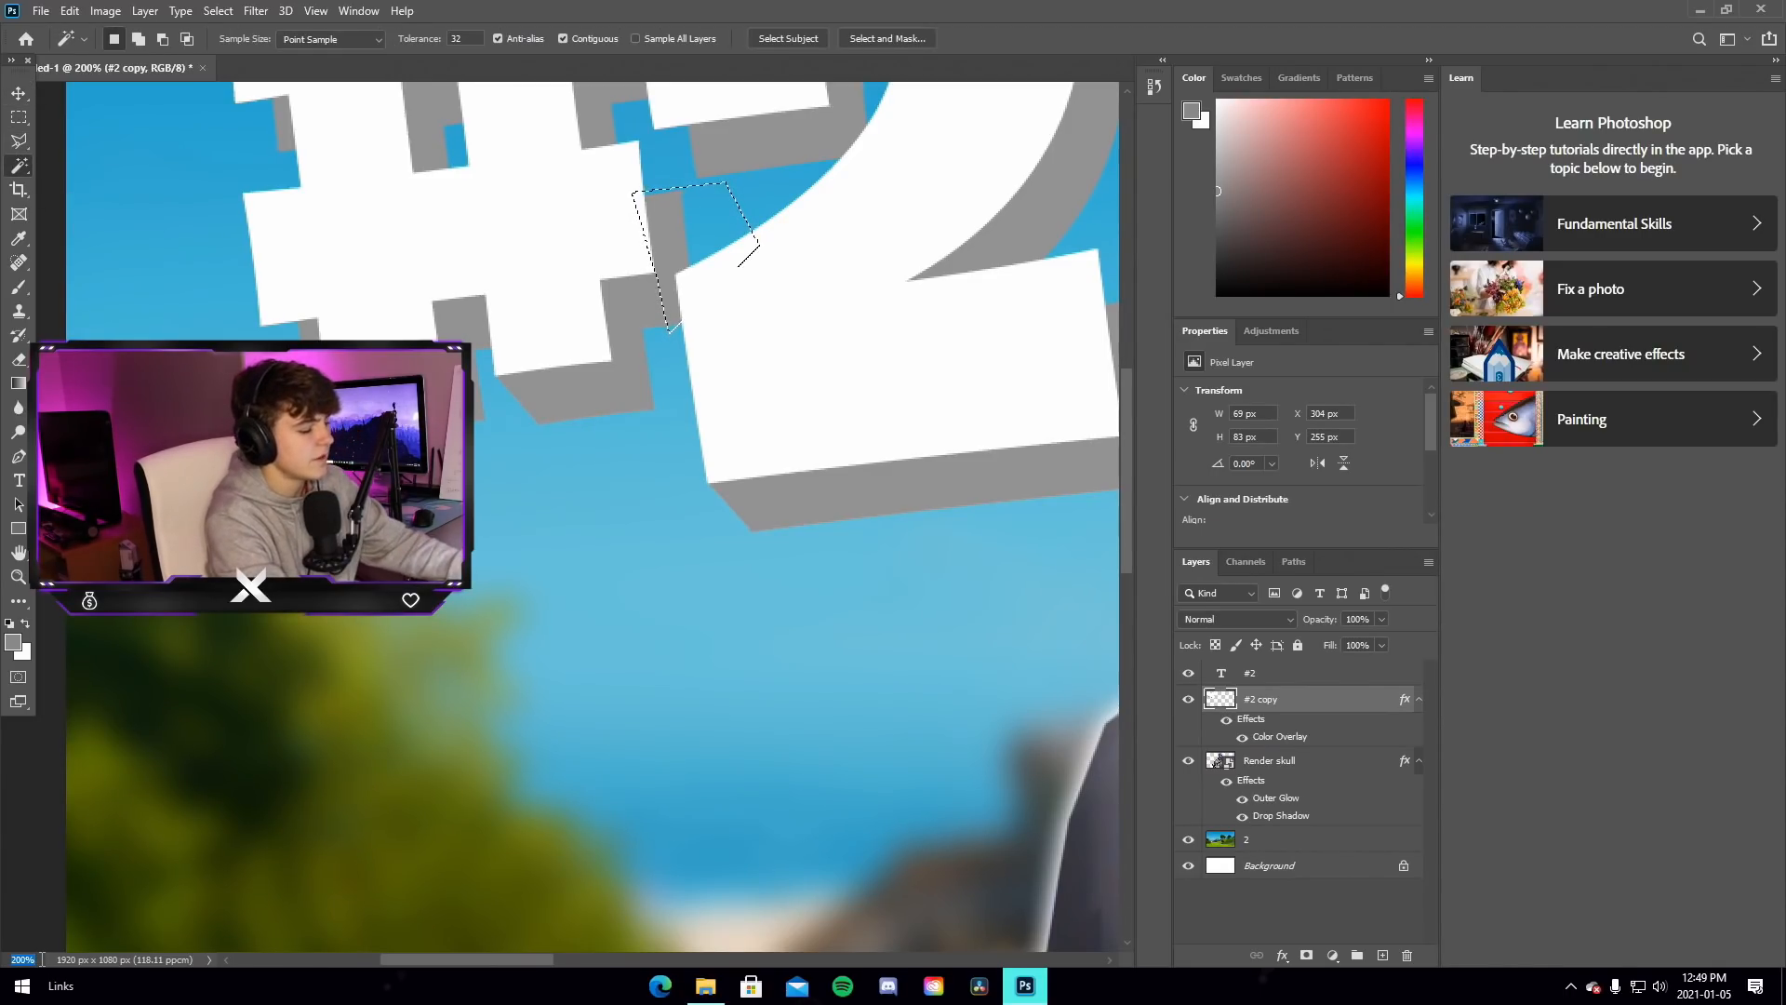
type("100")
key("Return")
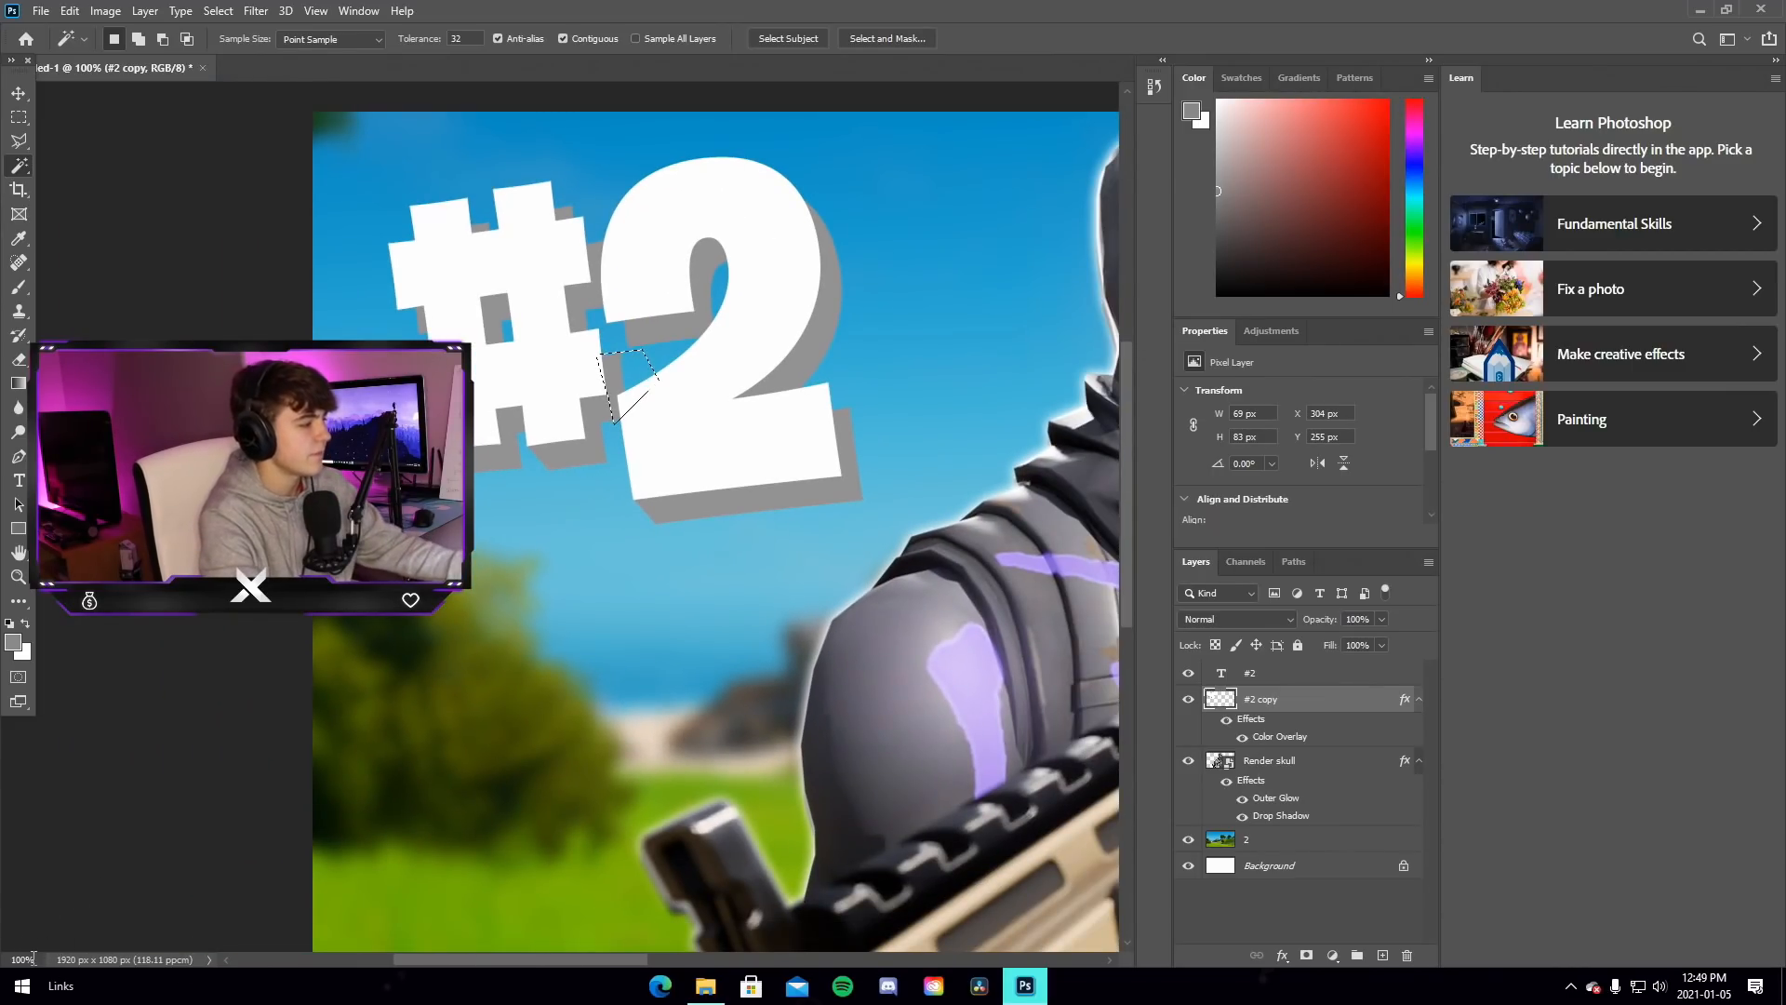
double_click(34, 958)
type("66")
key("Return")
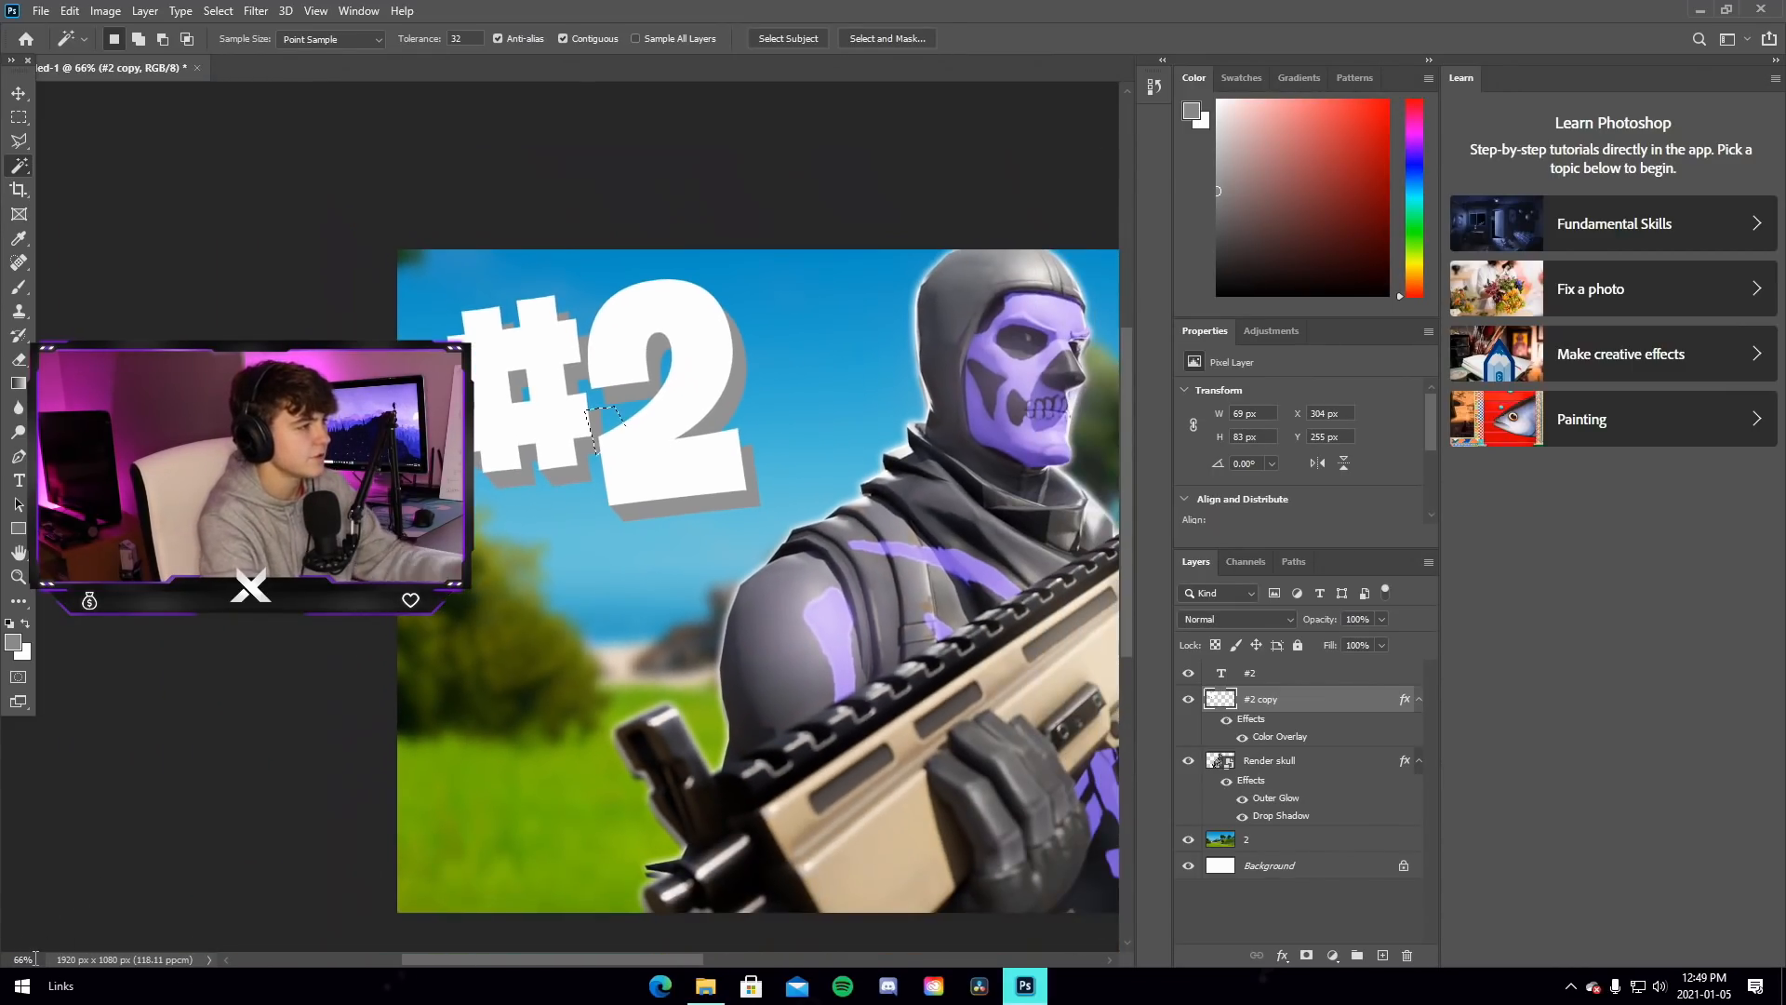
key("ctrl+d")
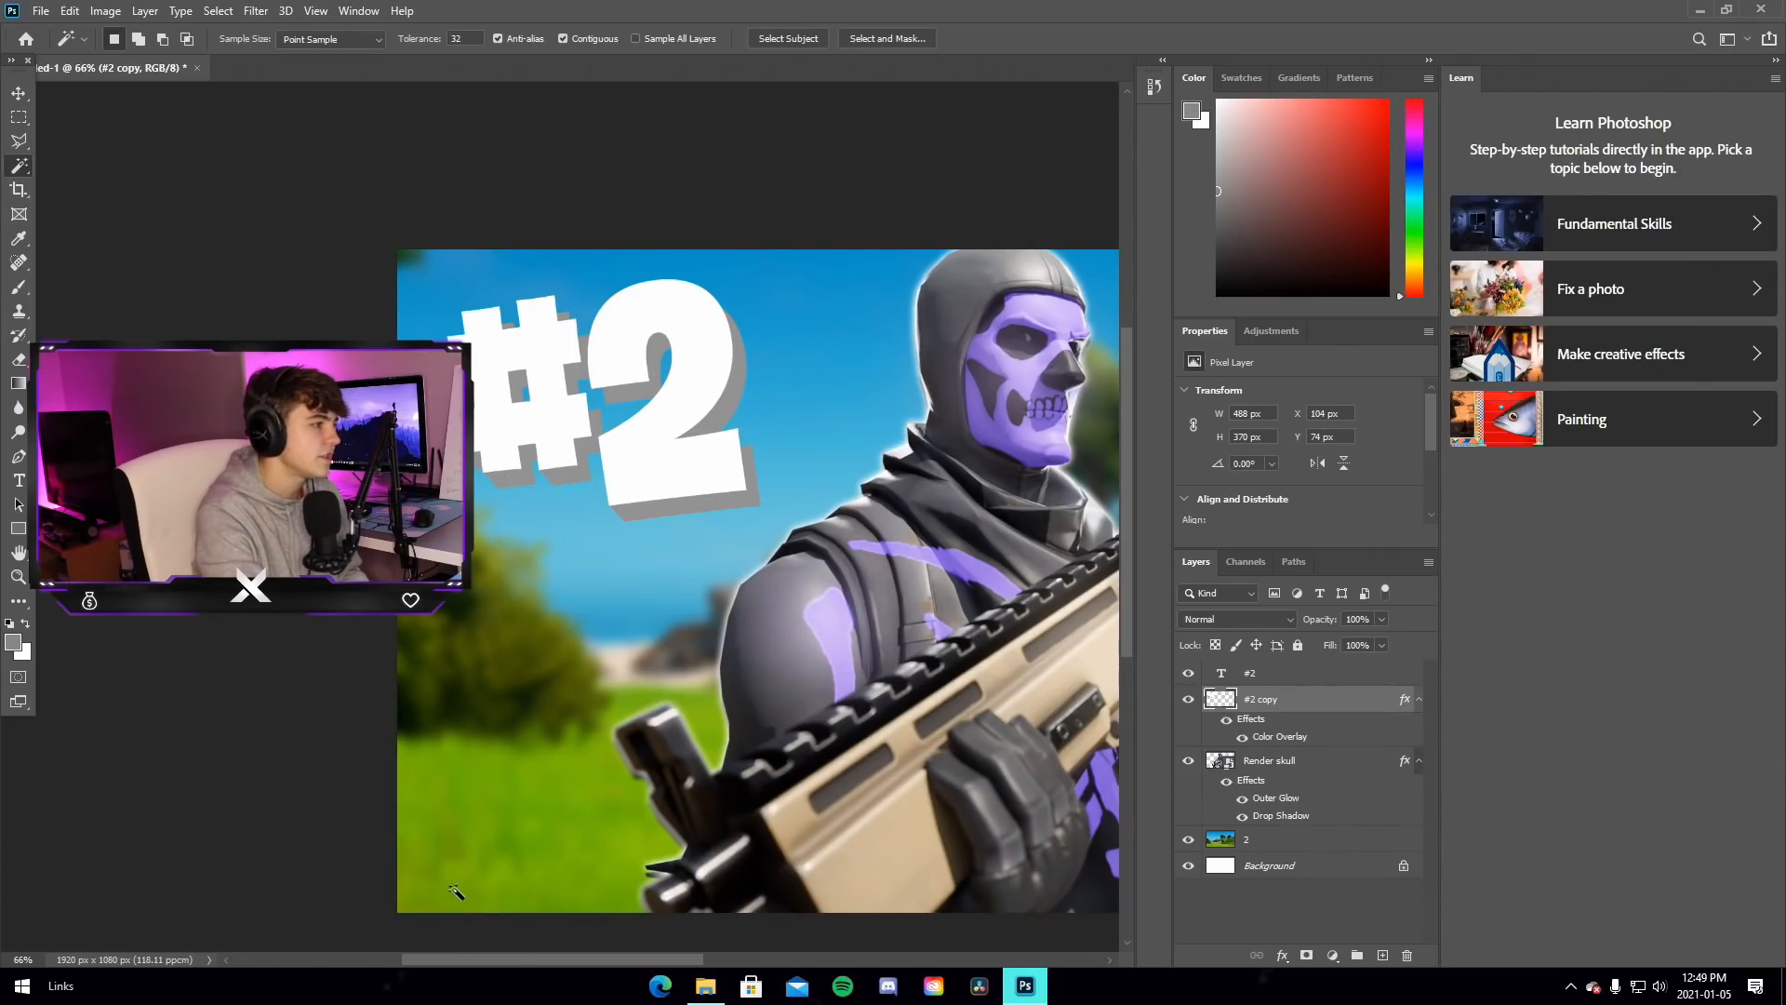
left_click_drag(617, 955, 721, 962)
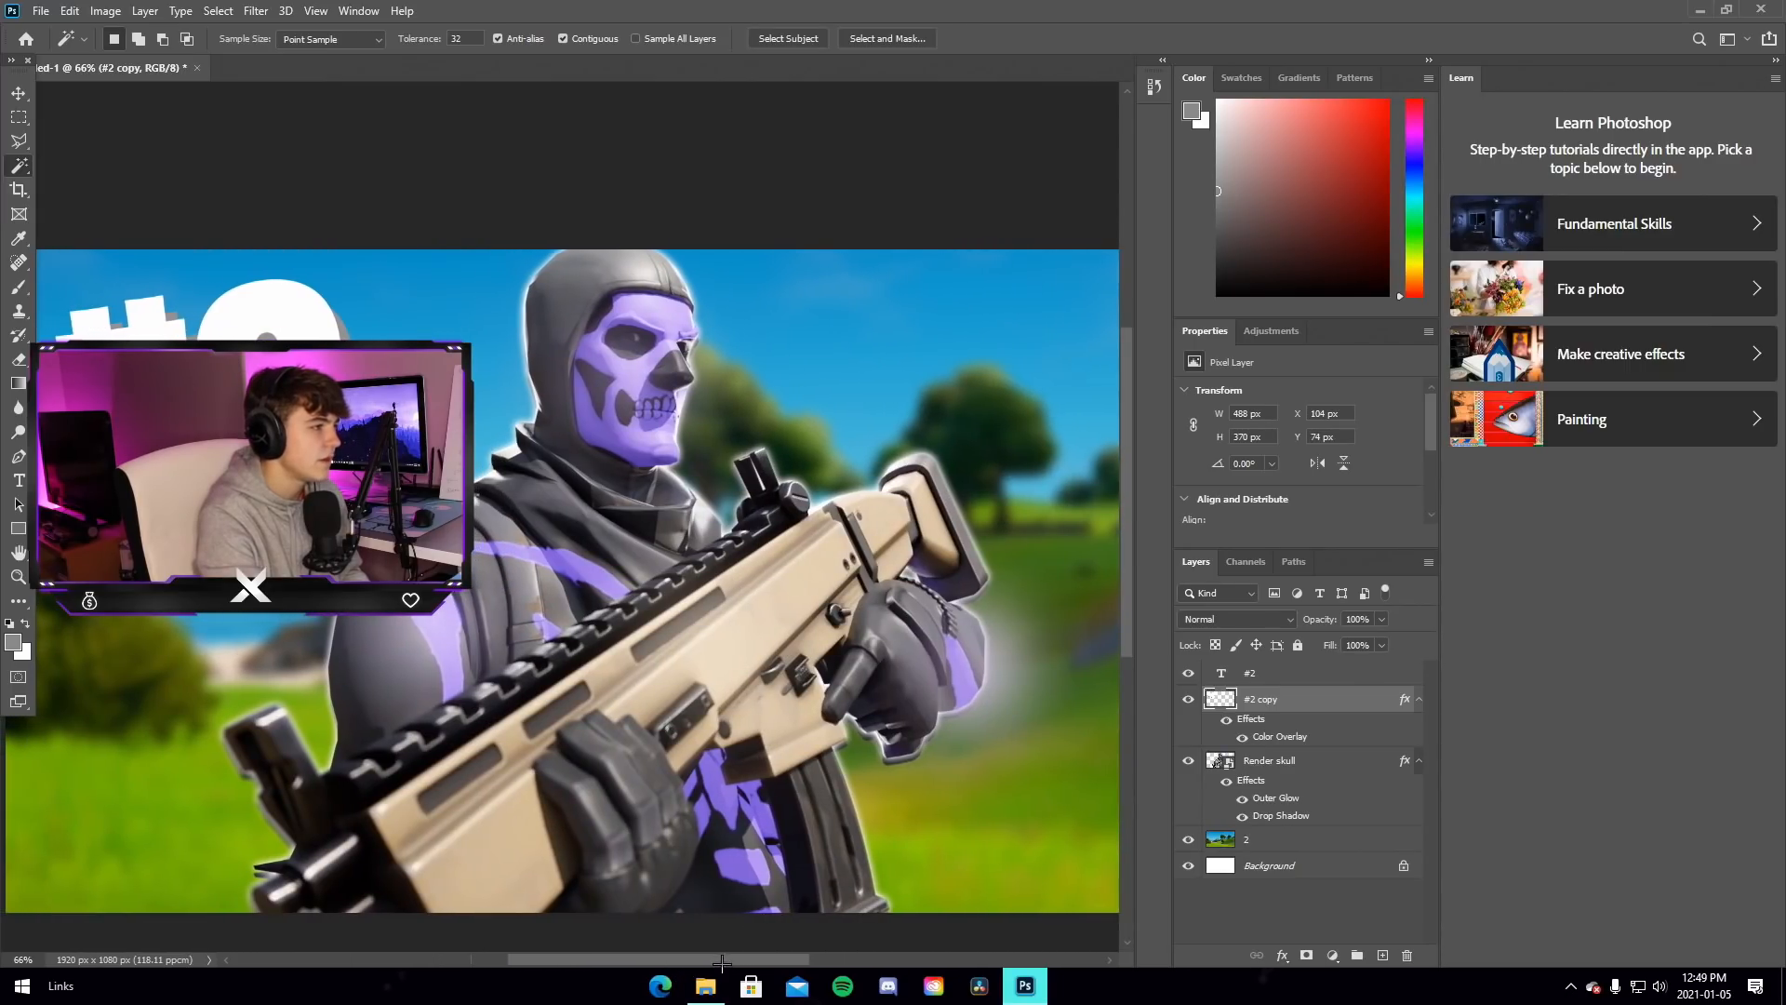
Try saving the graphic in a different file format in the Fortnite GFX folder
left_click(45, 12)
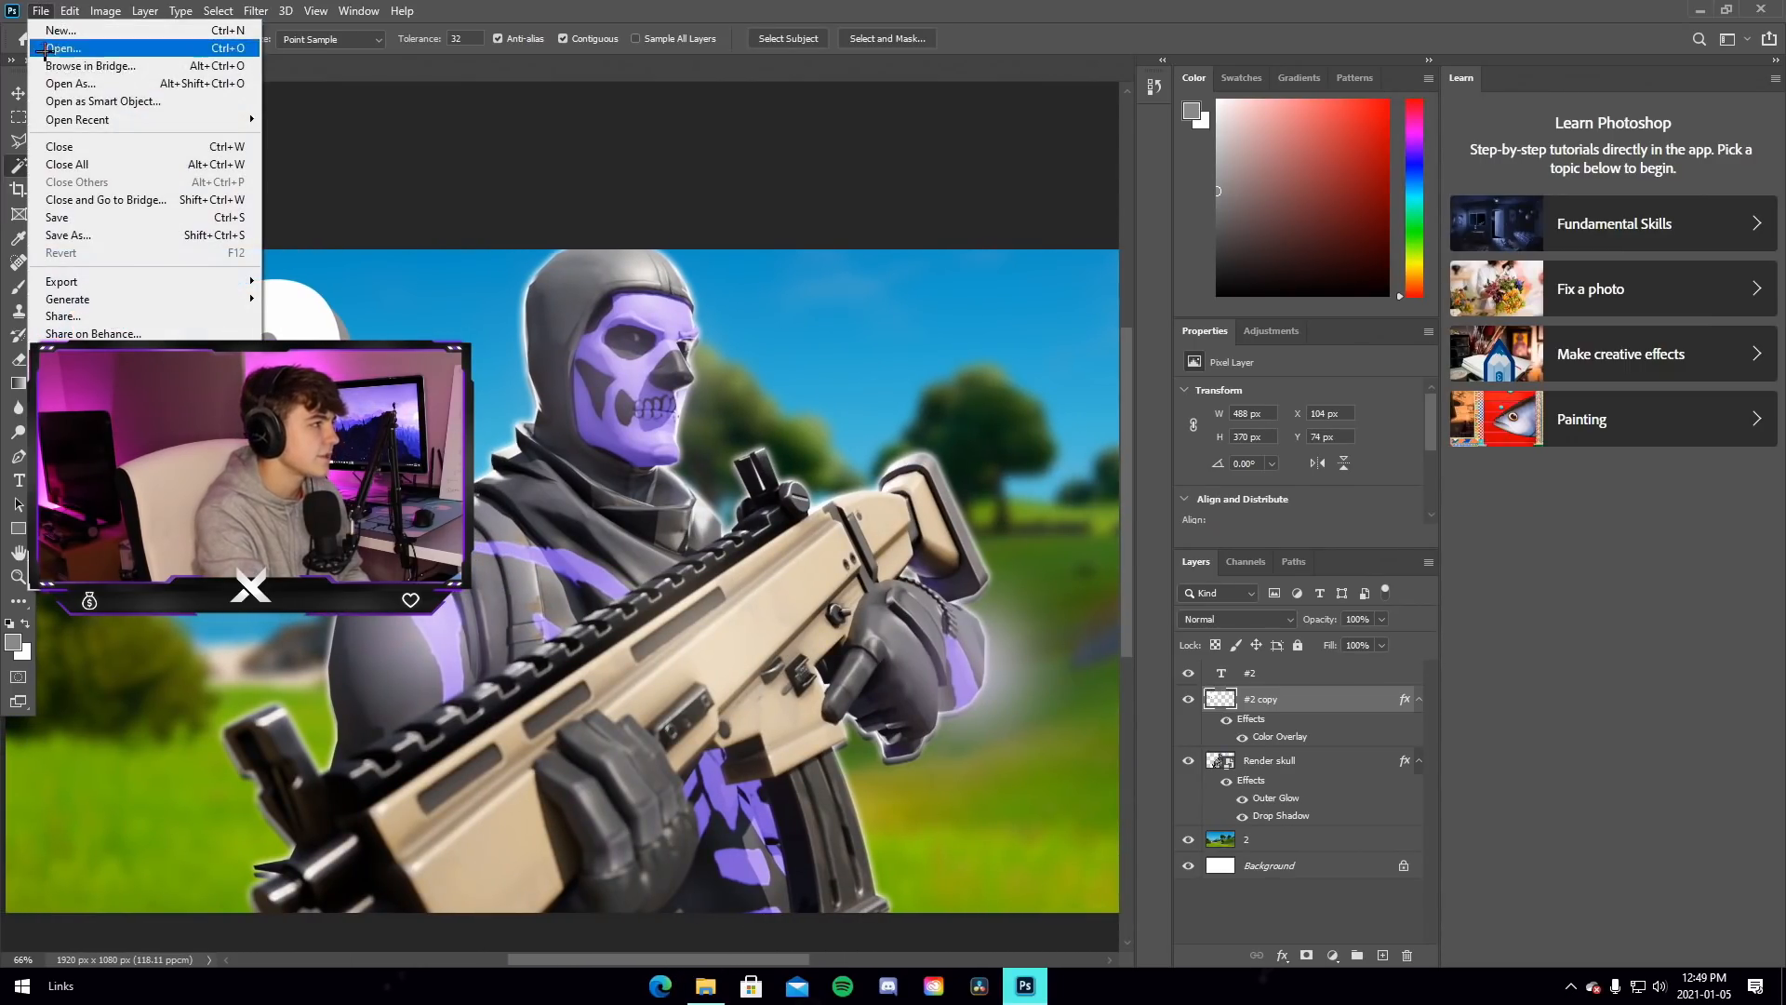
left_click(98, 233)
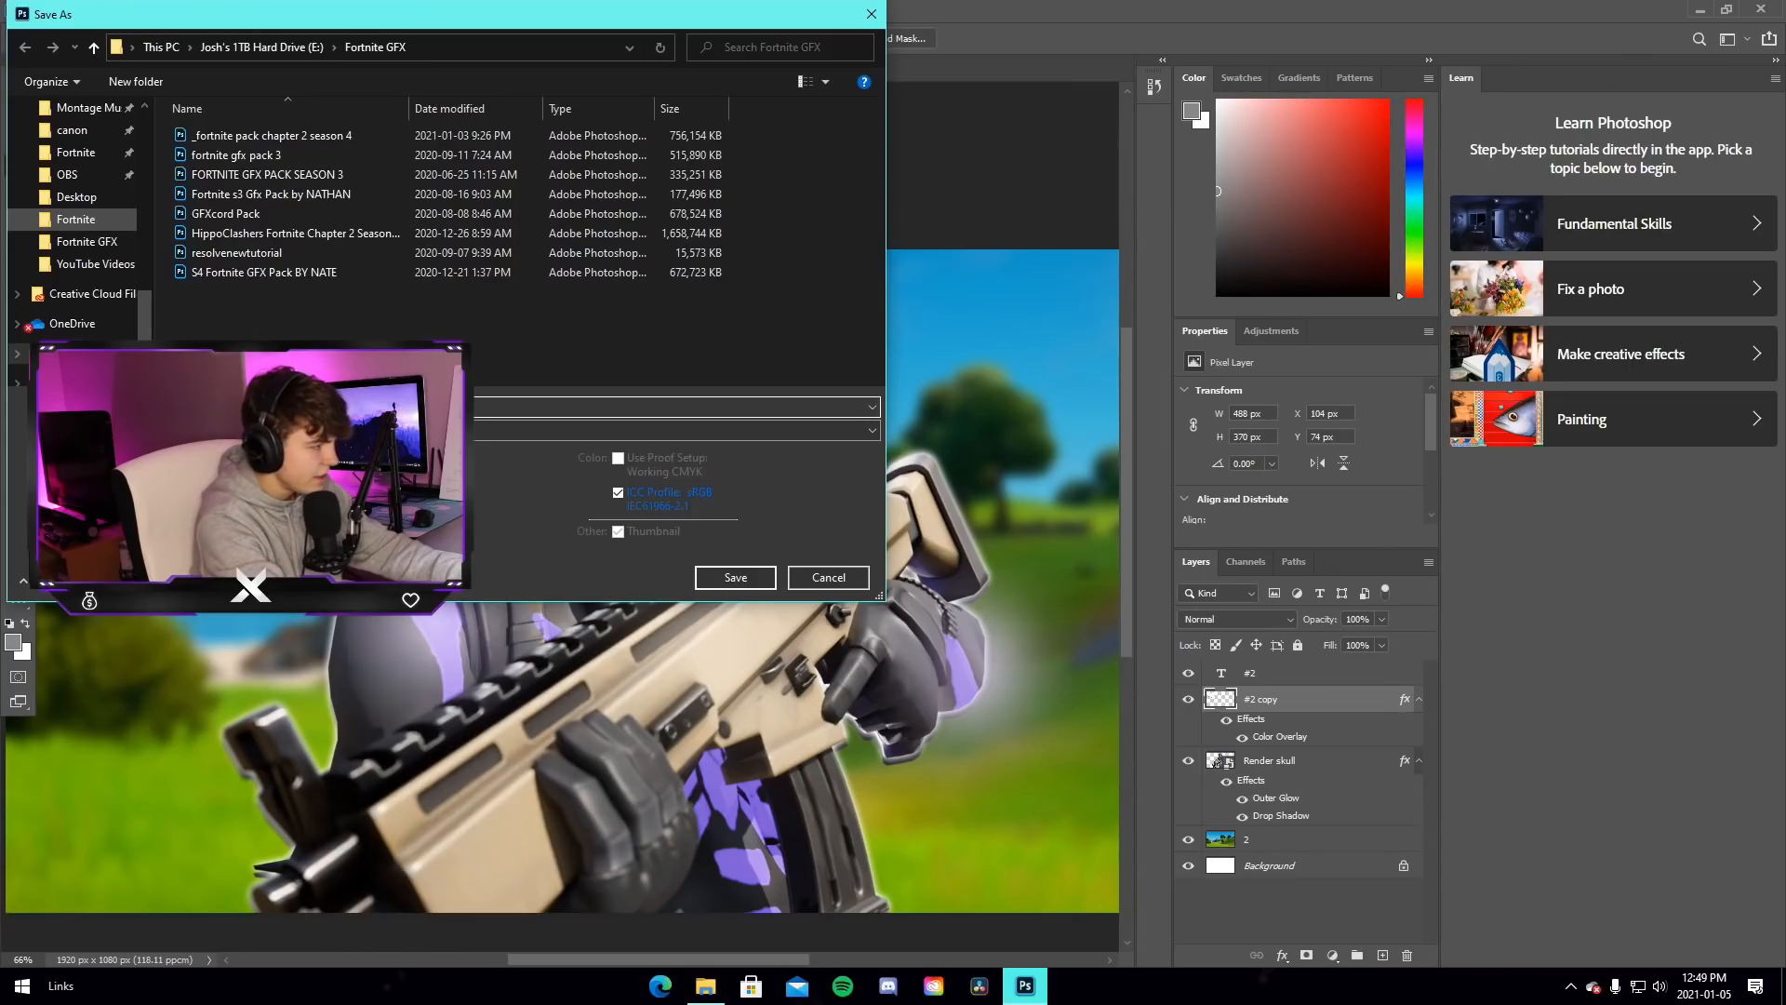
left_click(298, 431)
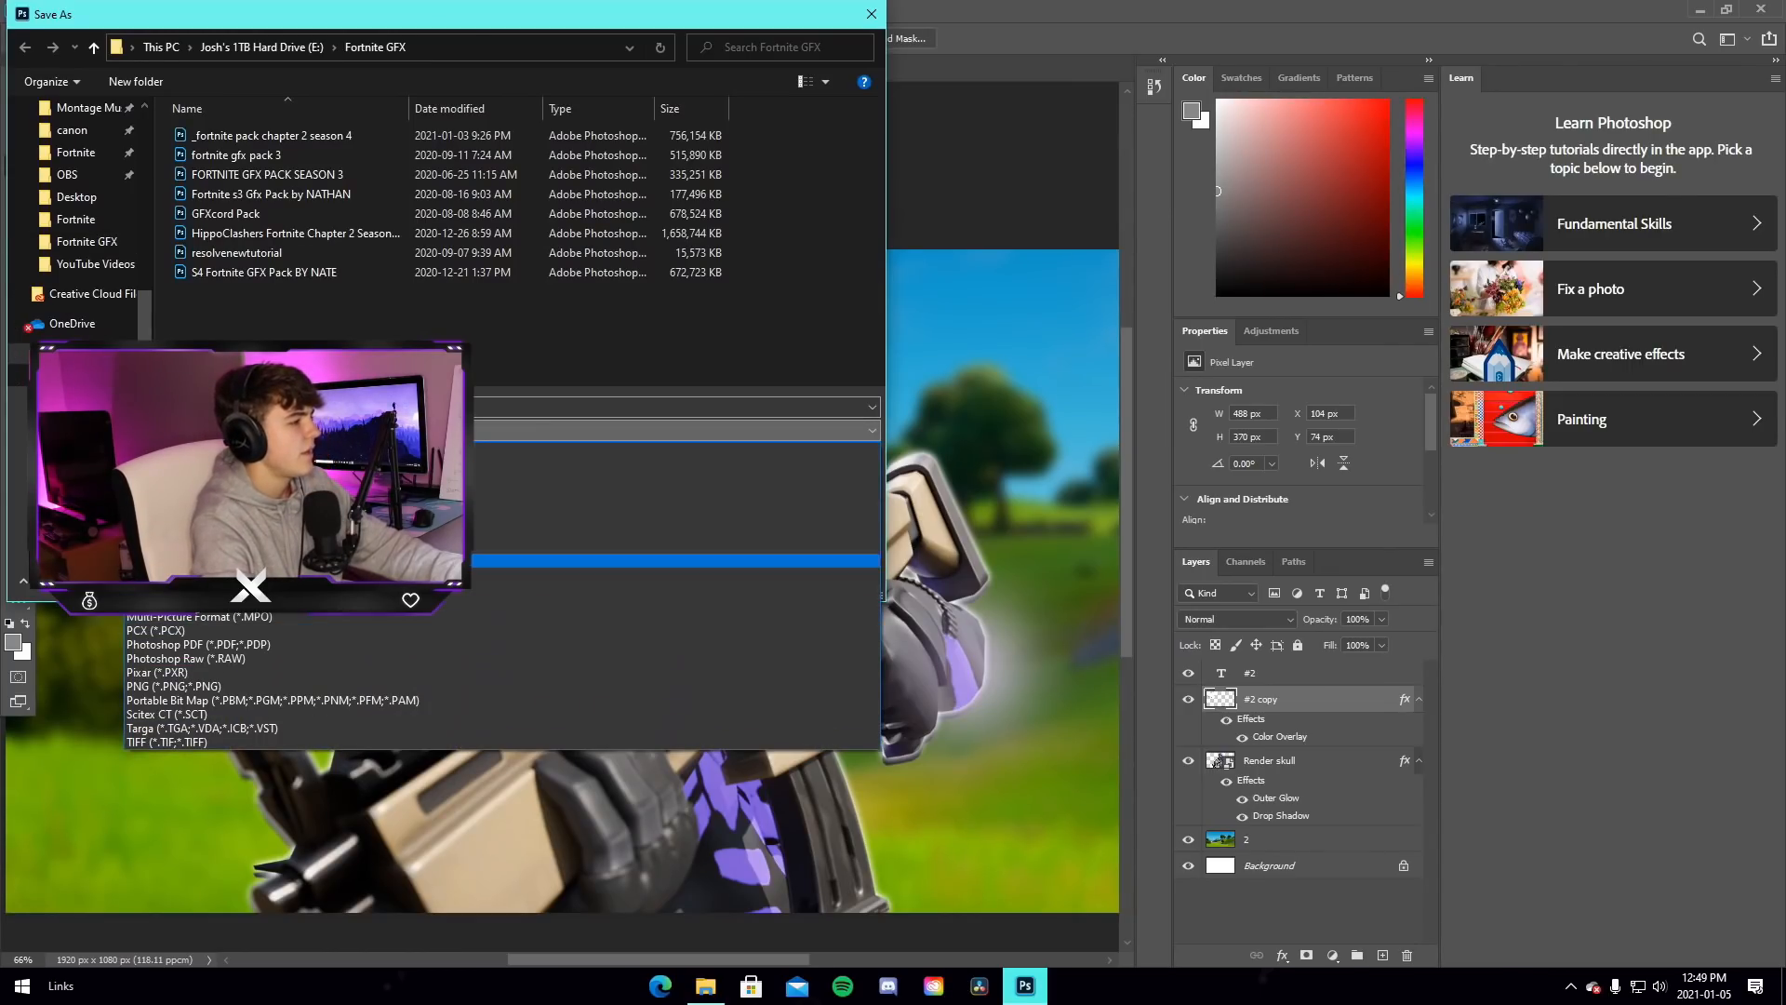
left_click(711, 574)
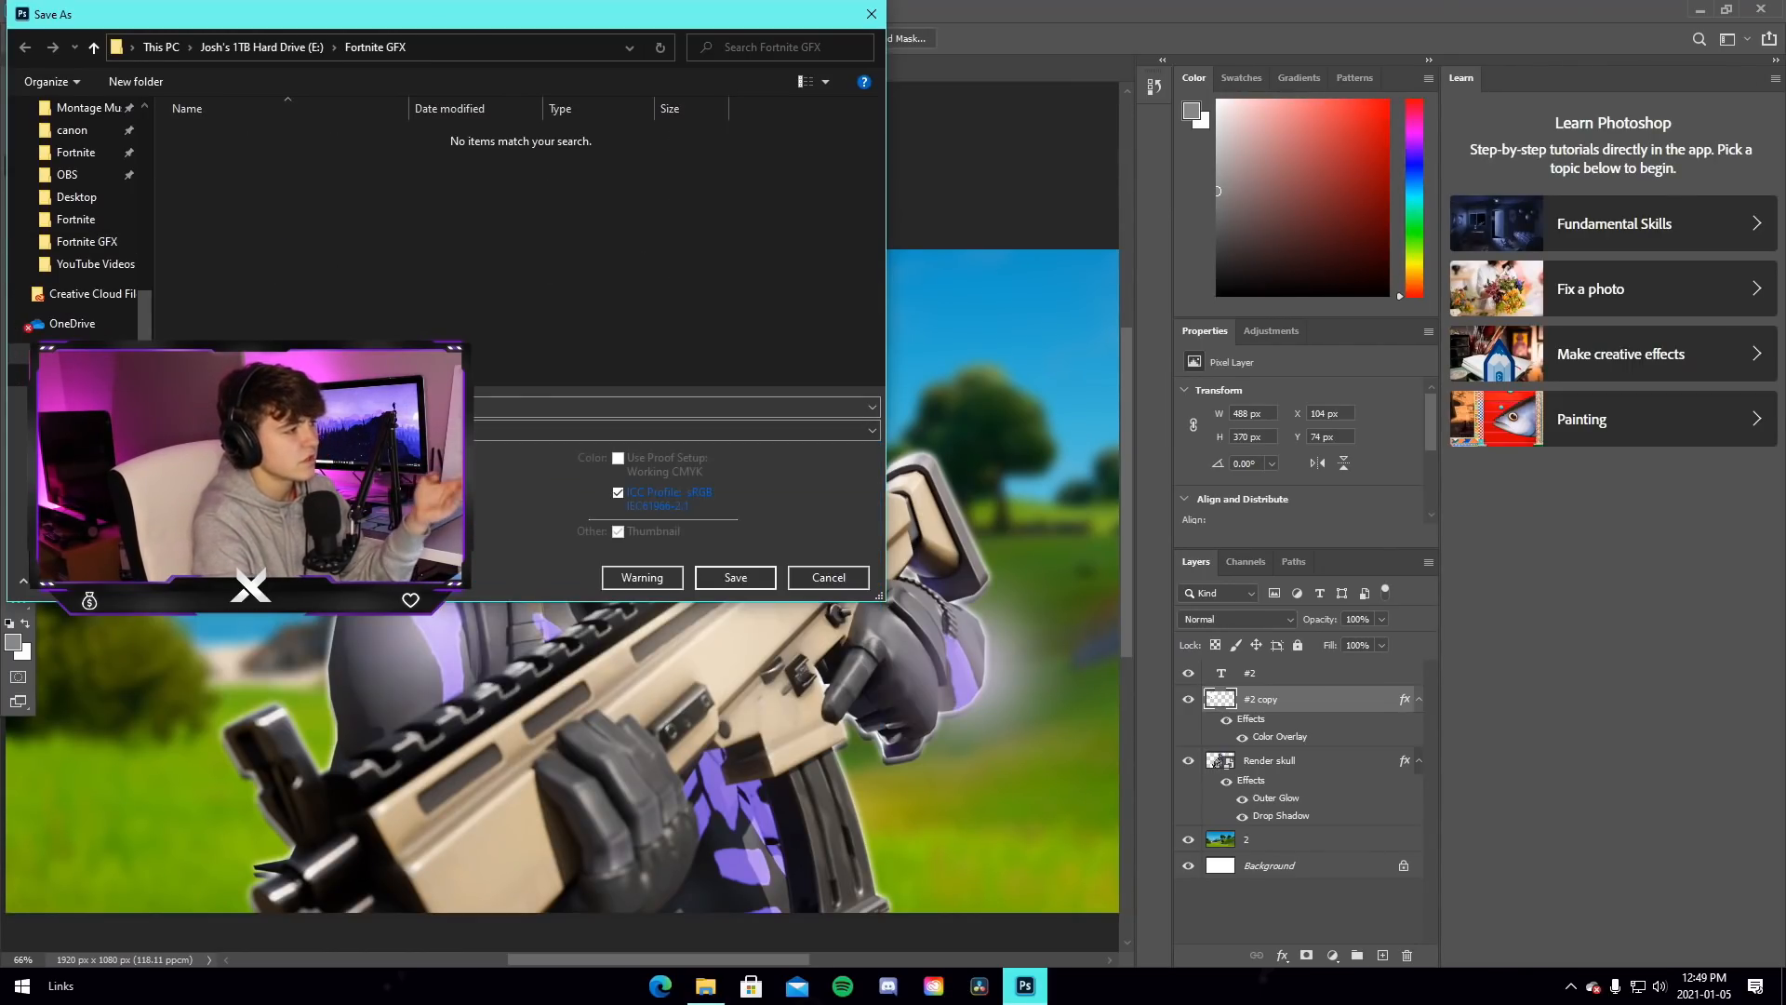
left_click(871, 12)
Quit Photoshop without saving Untitled-1, and open YouTube in a maximized Edge window
key("ctrl+q")
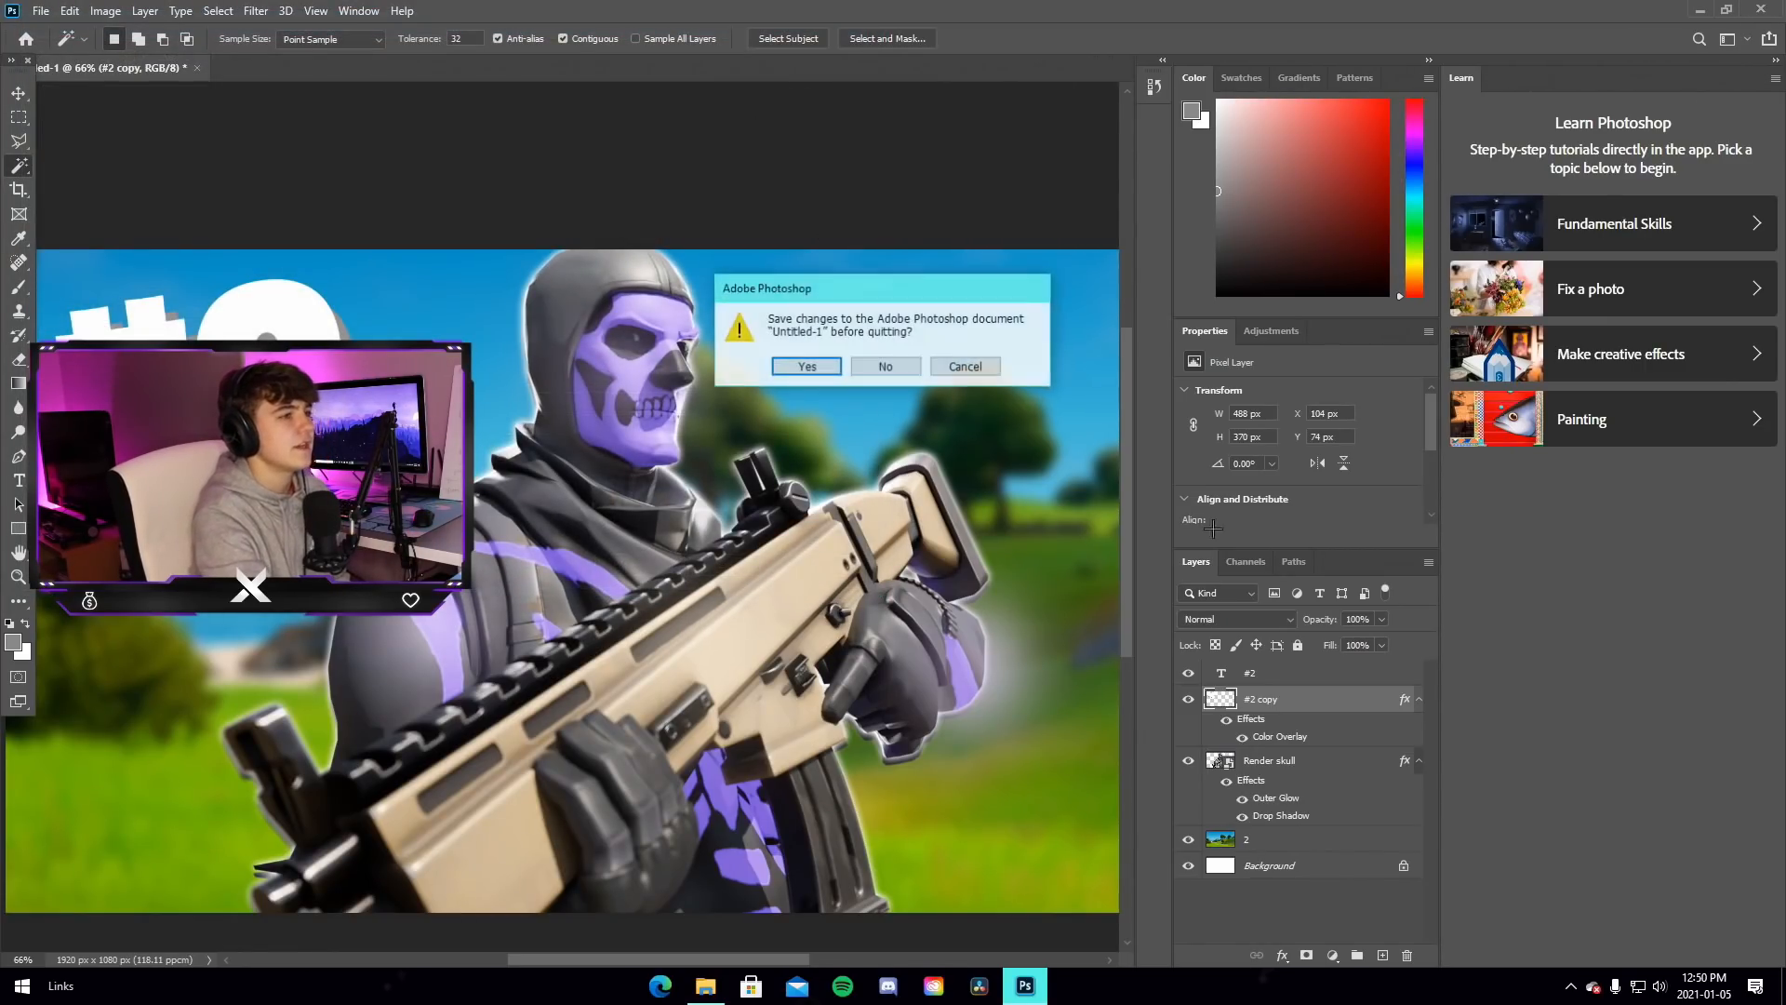
left_click(871, 367)
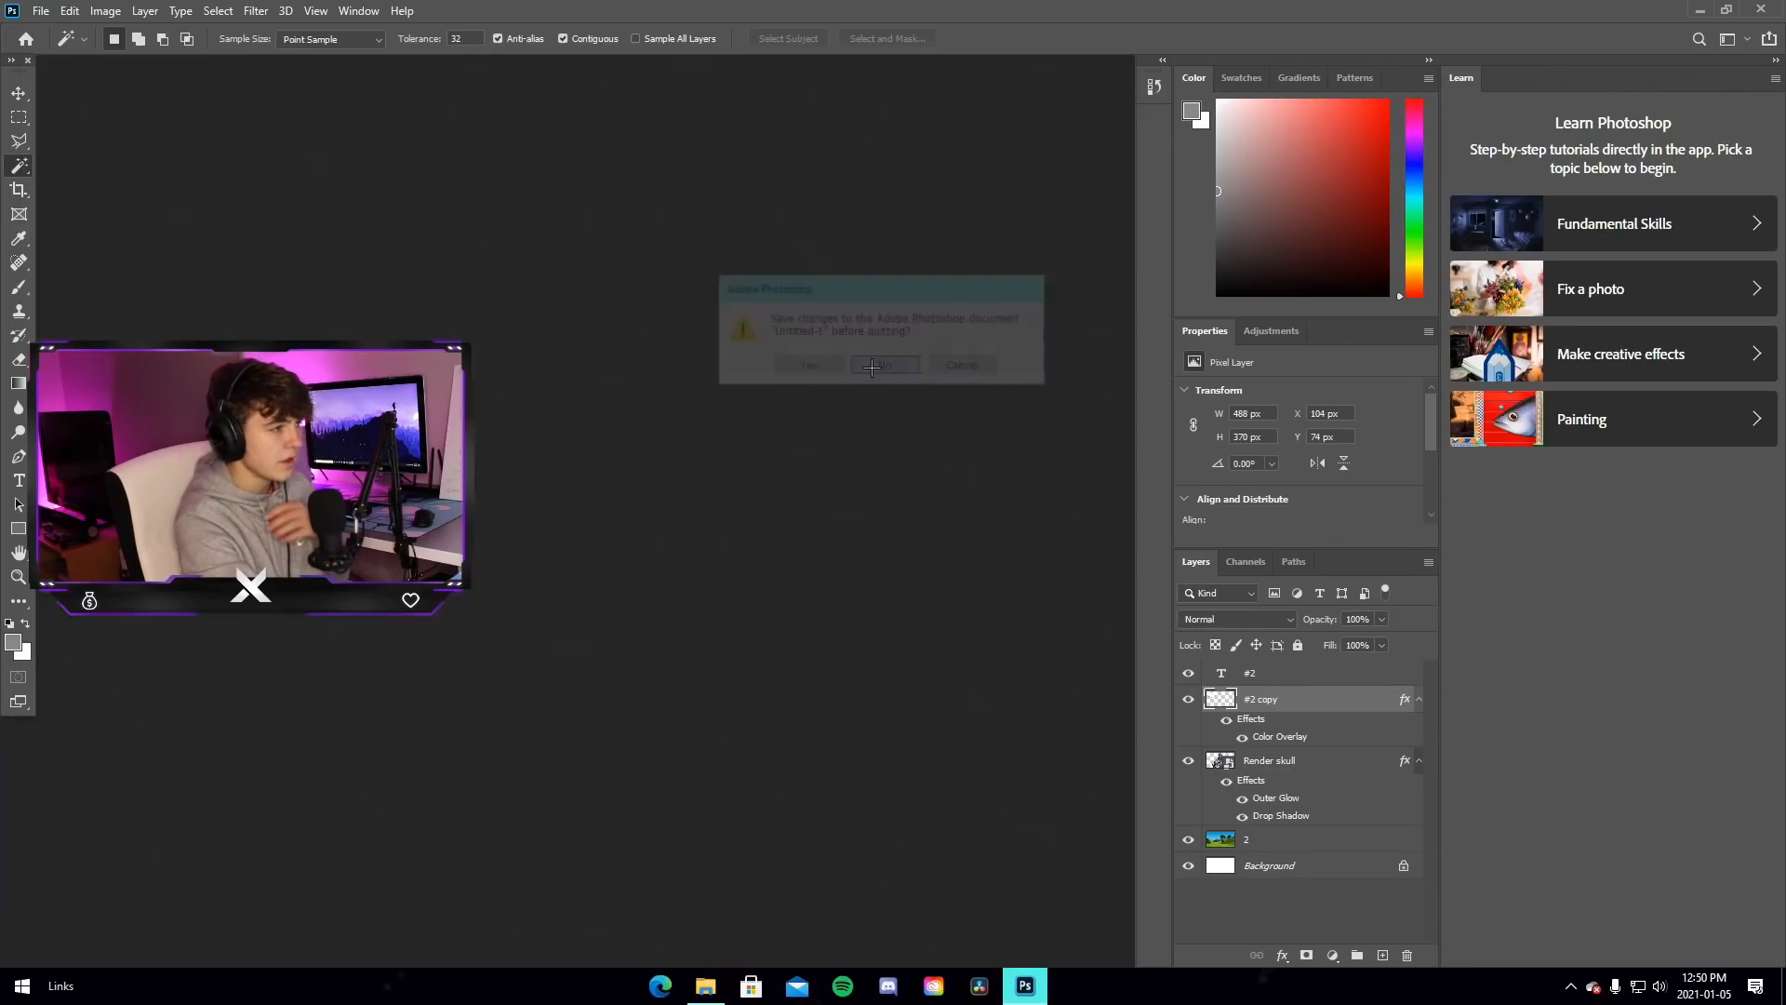
left_click(659, 986)
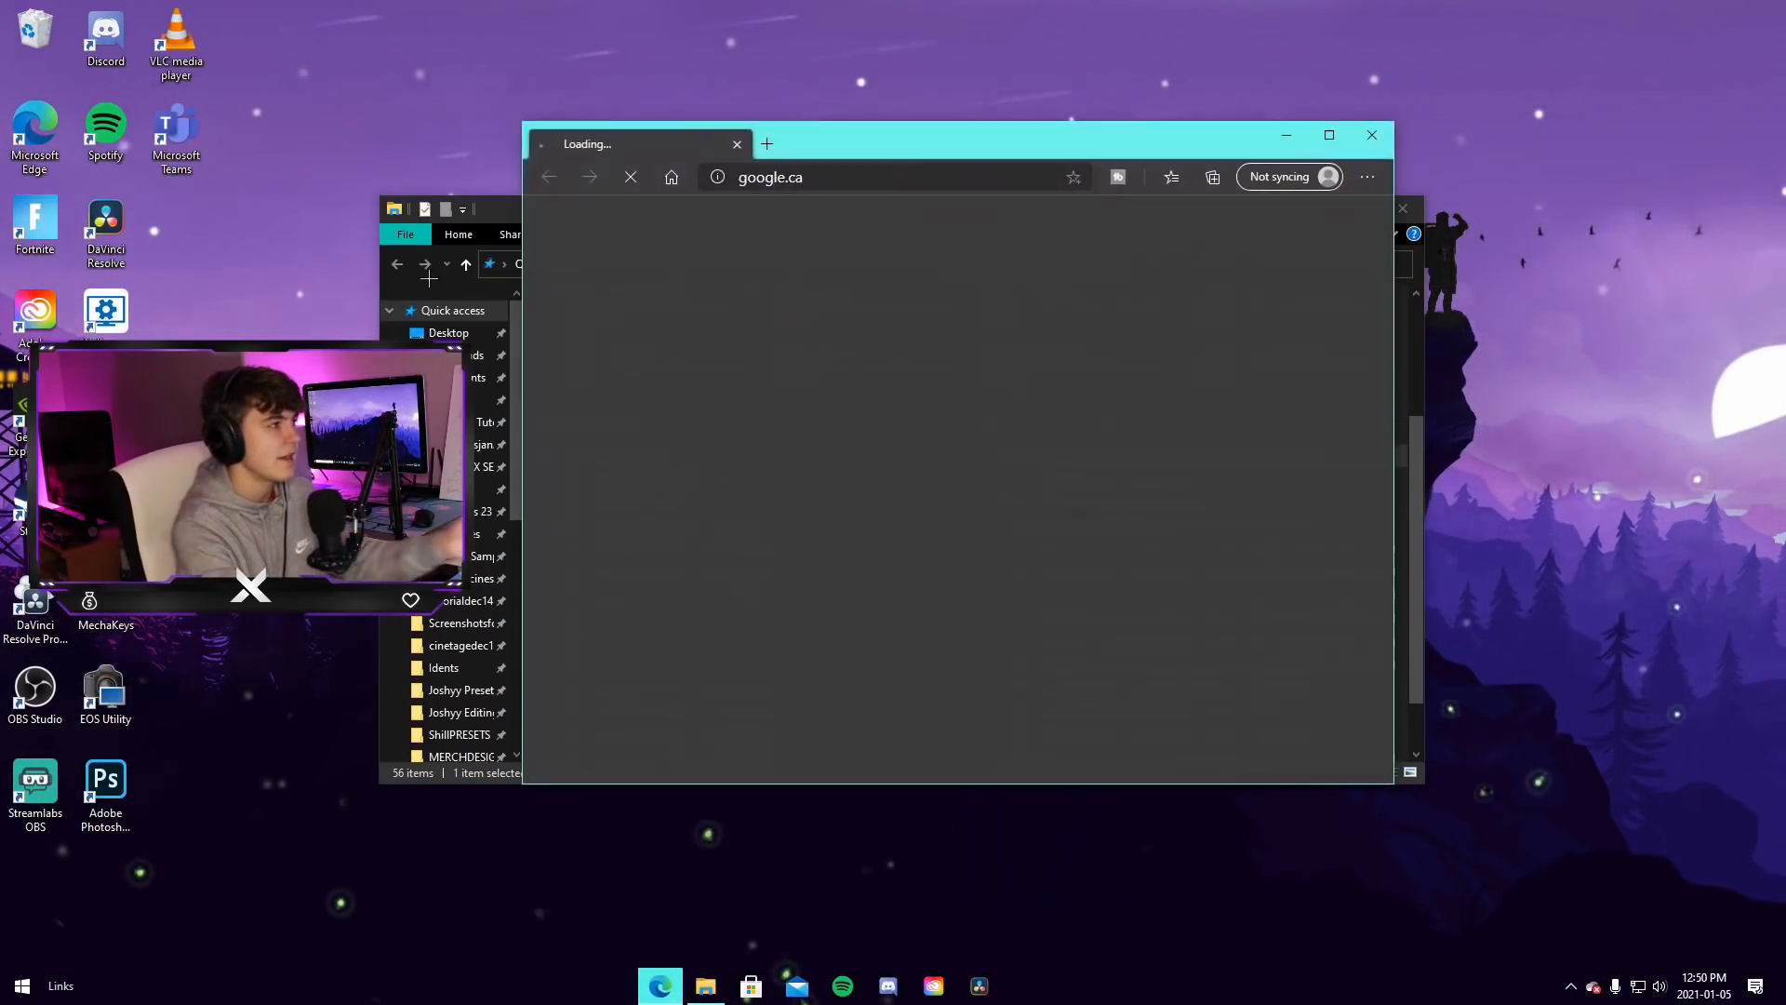
left_click(1332, 133)
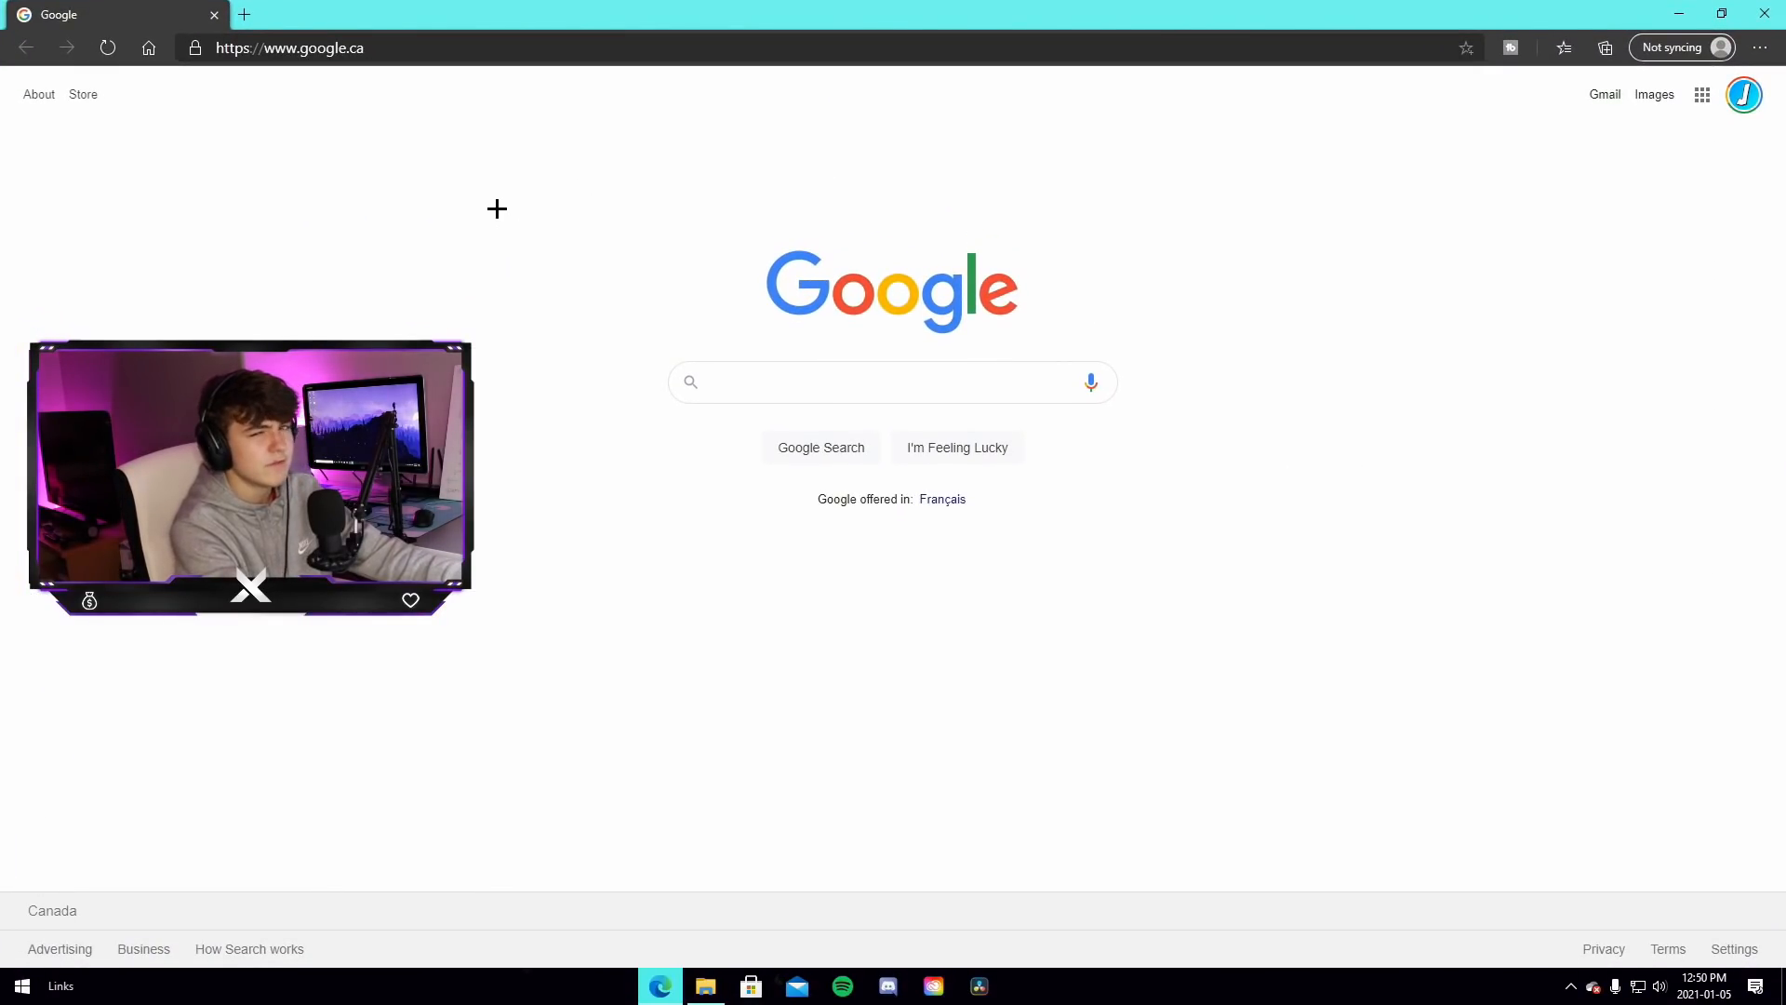
left_click(510, 48)
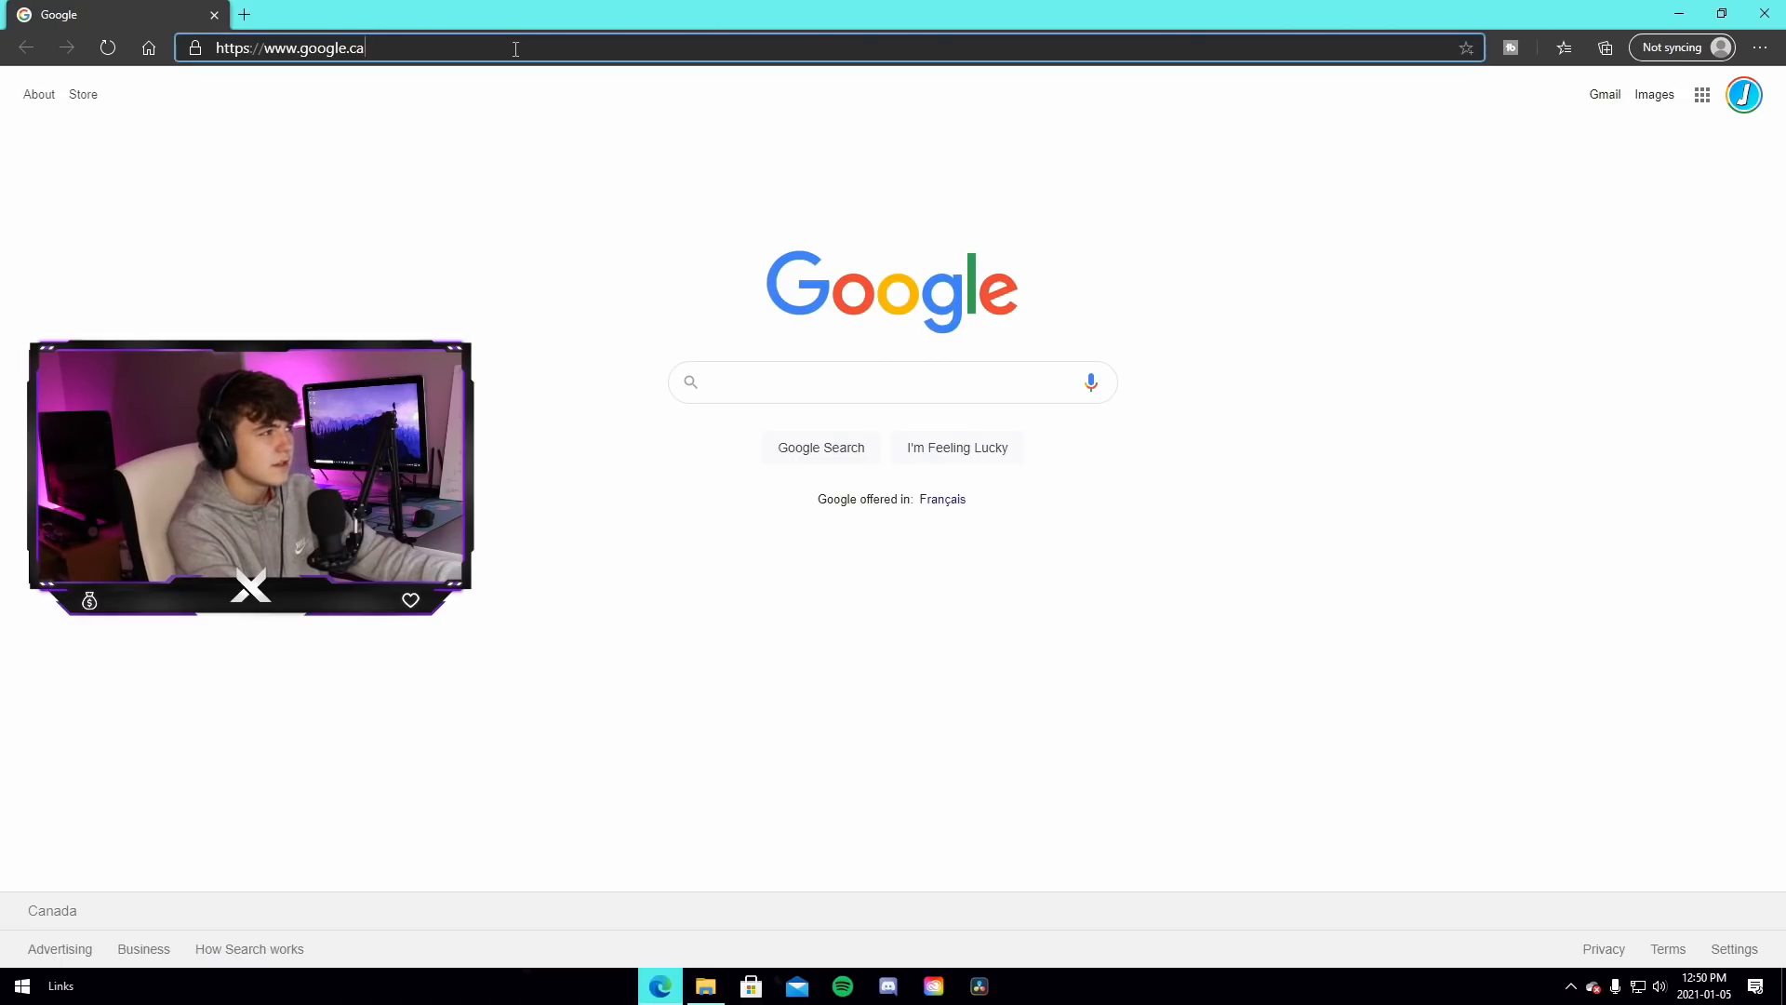
type("you")
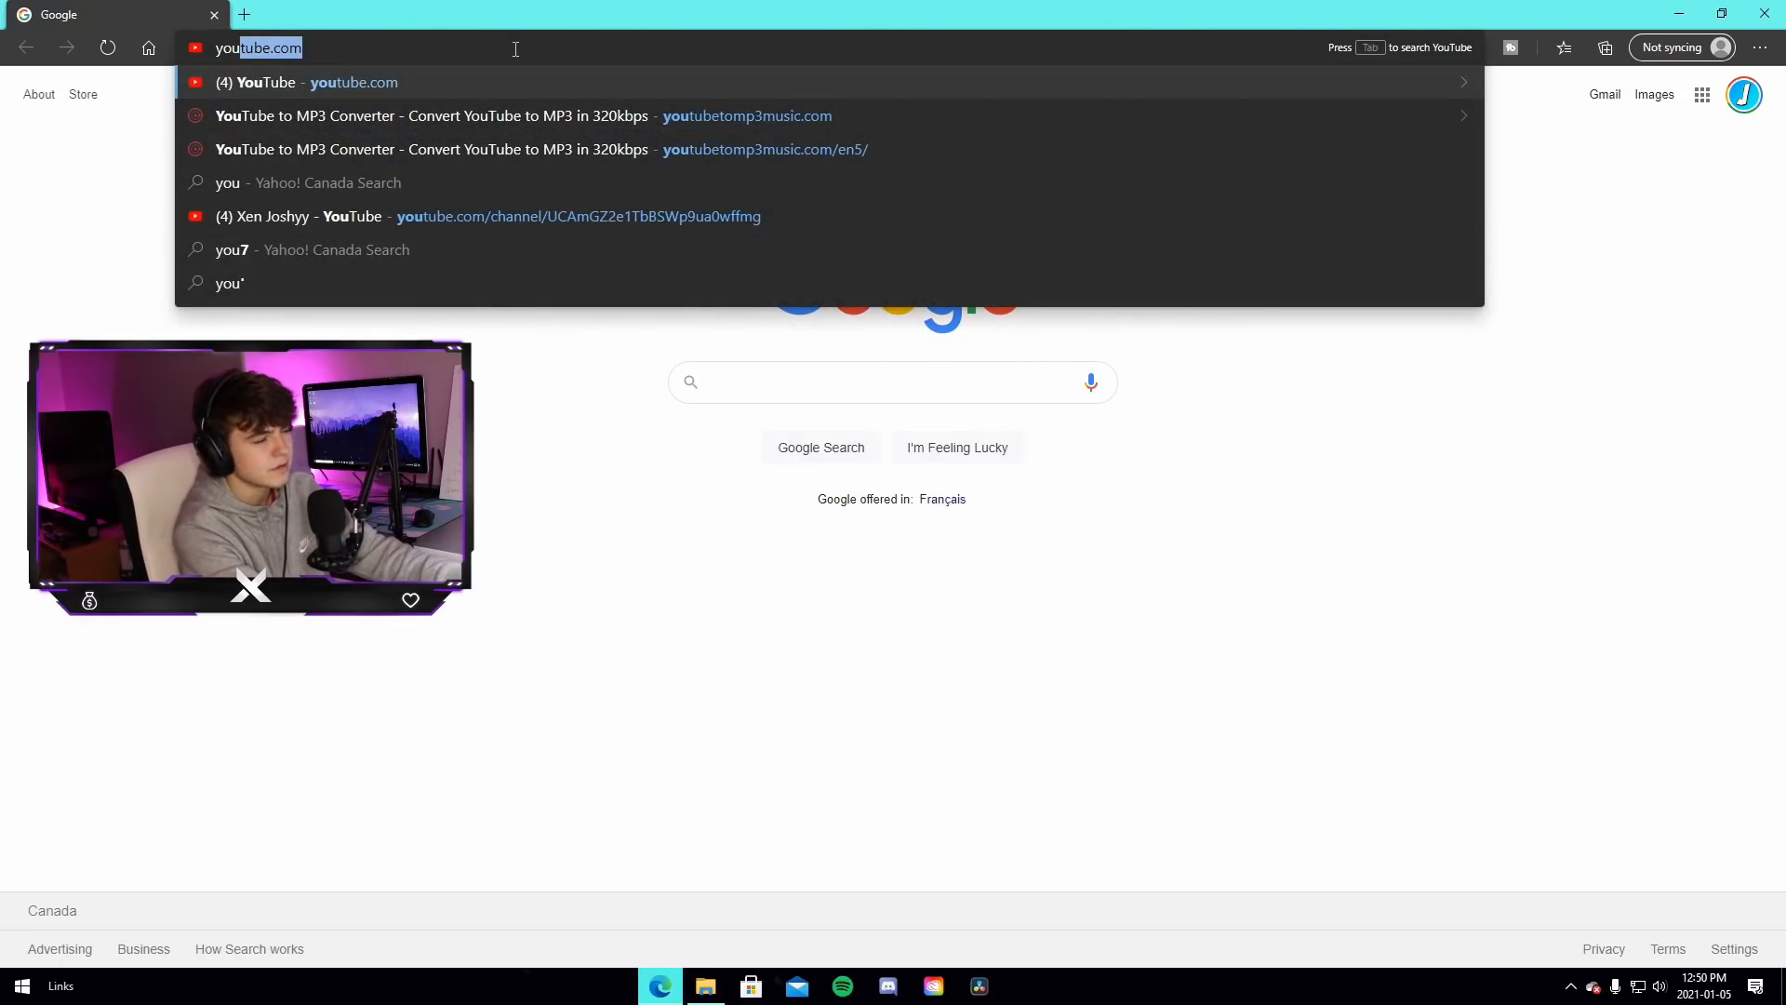
key("Return")
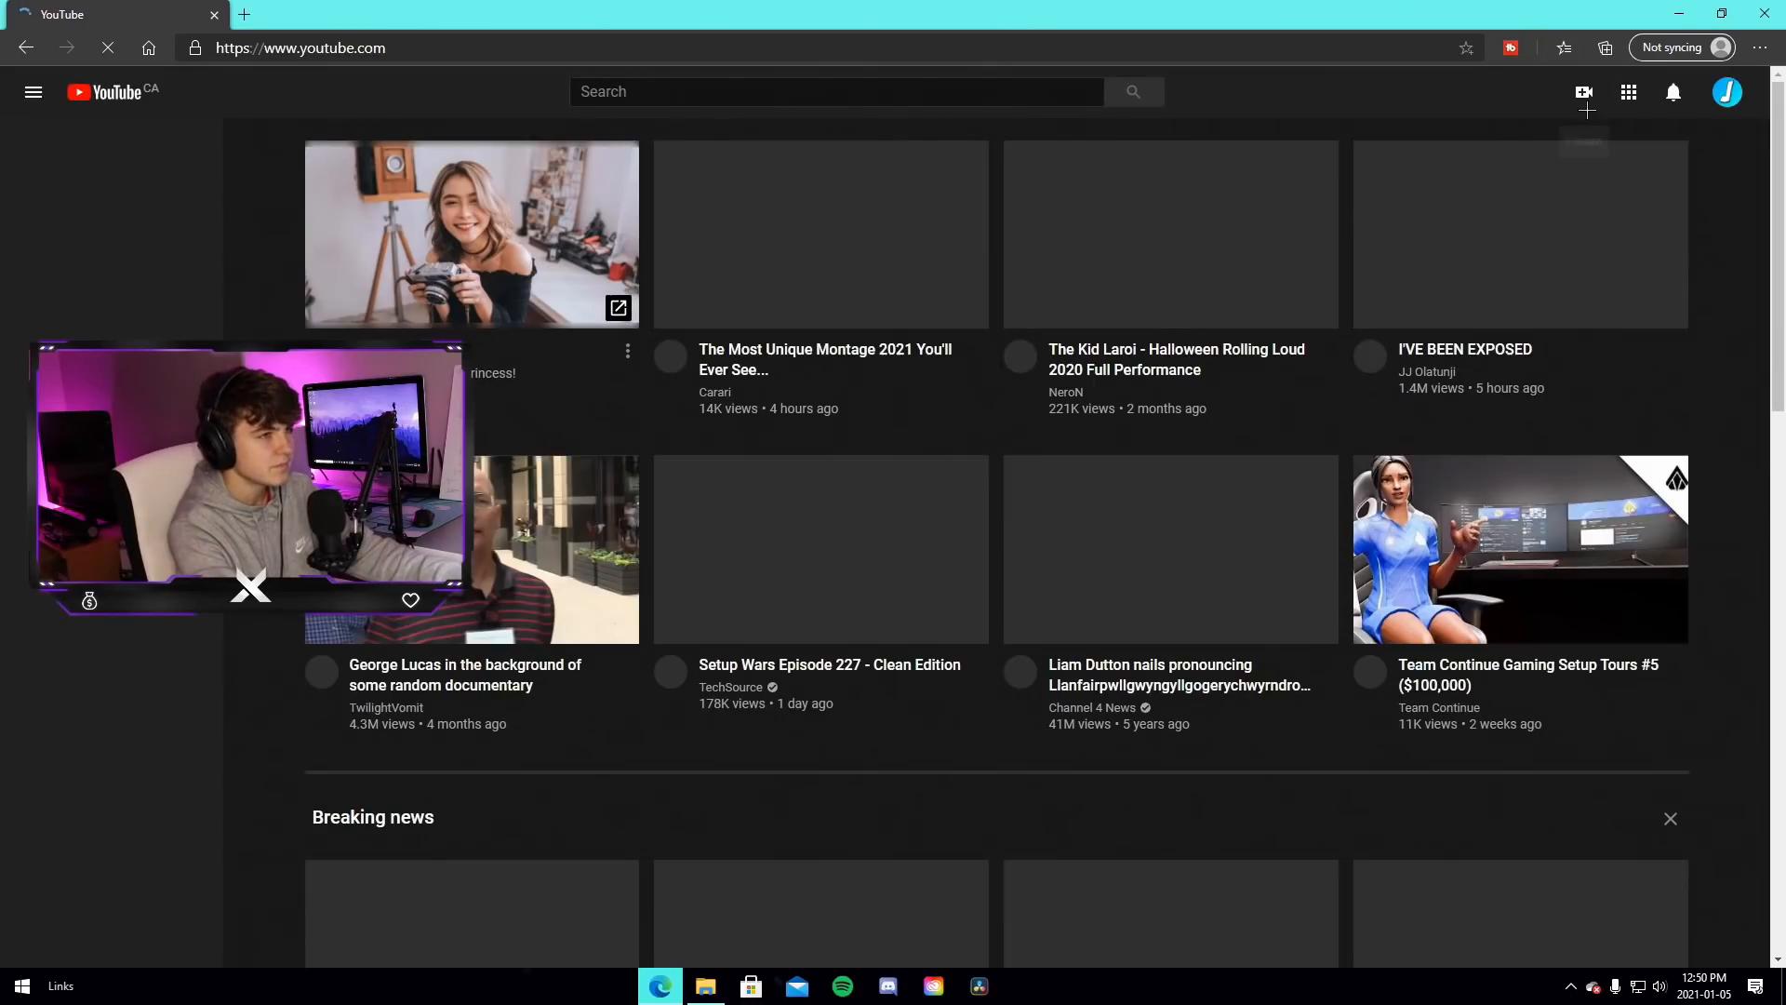
Upload samplemontagetest.mov from the YouTube Videos folder as a new video and title it "Stone Cold"
left_click(1583, 92)
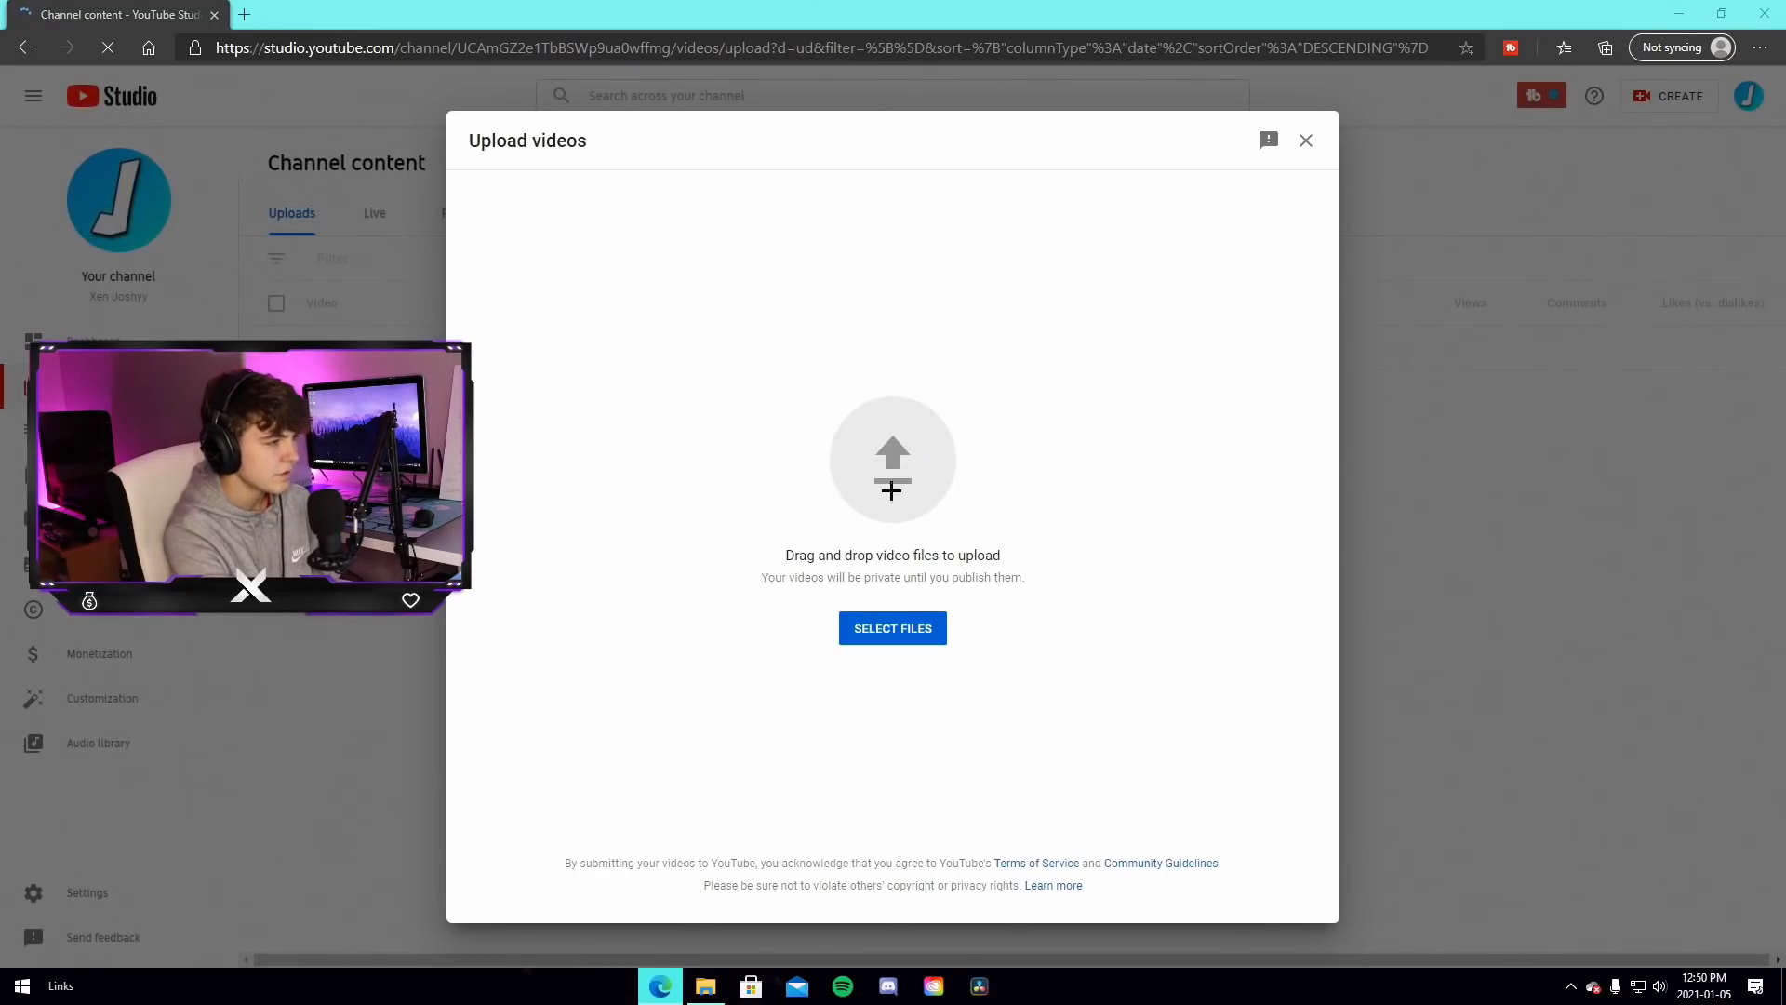
left_click(890, 489)
scroll(316, 290, "down", 3)
left_click(75, 287)
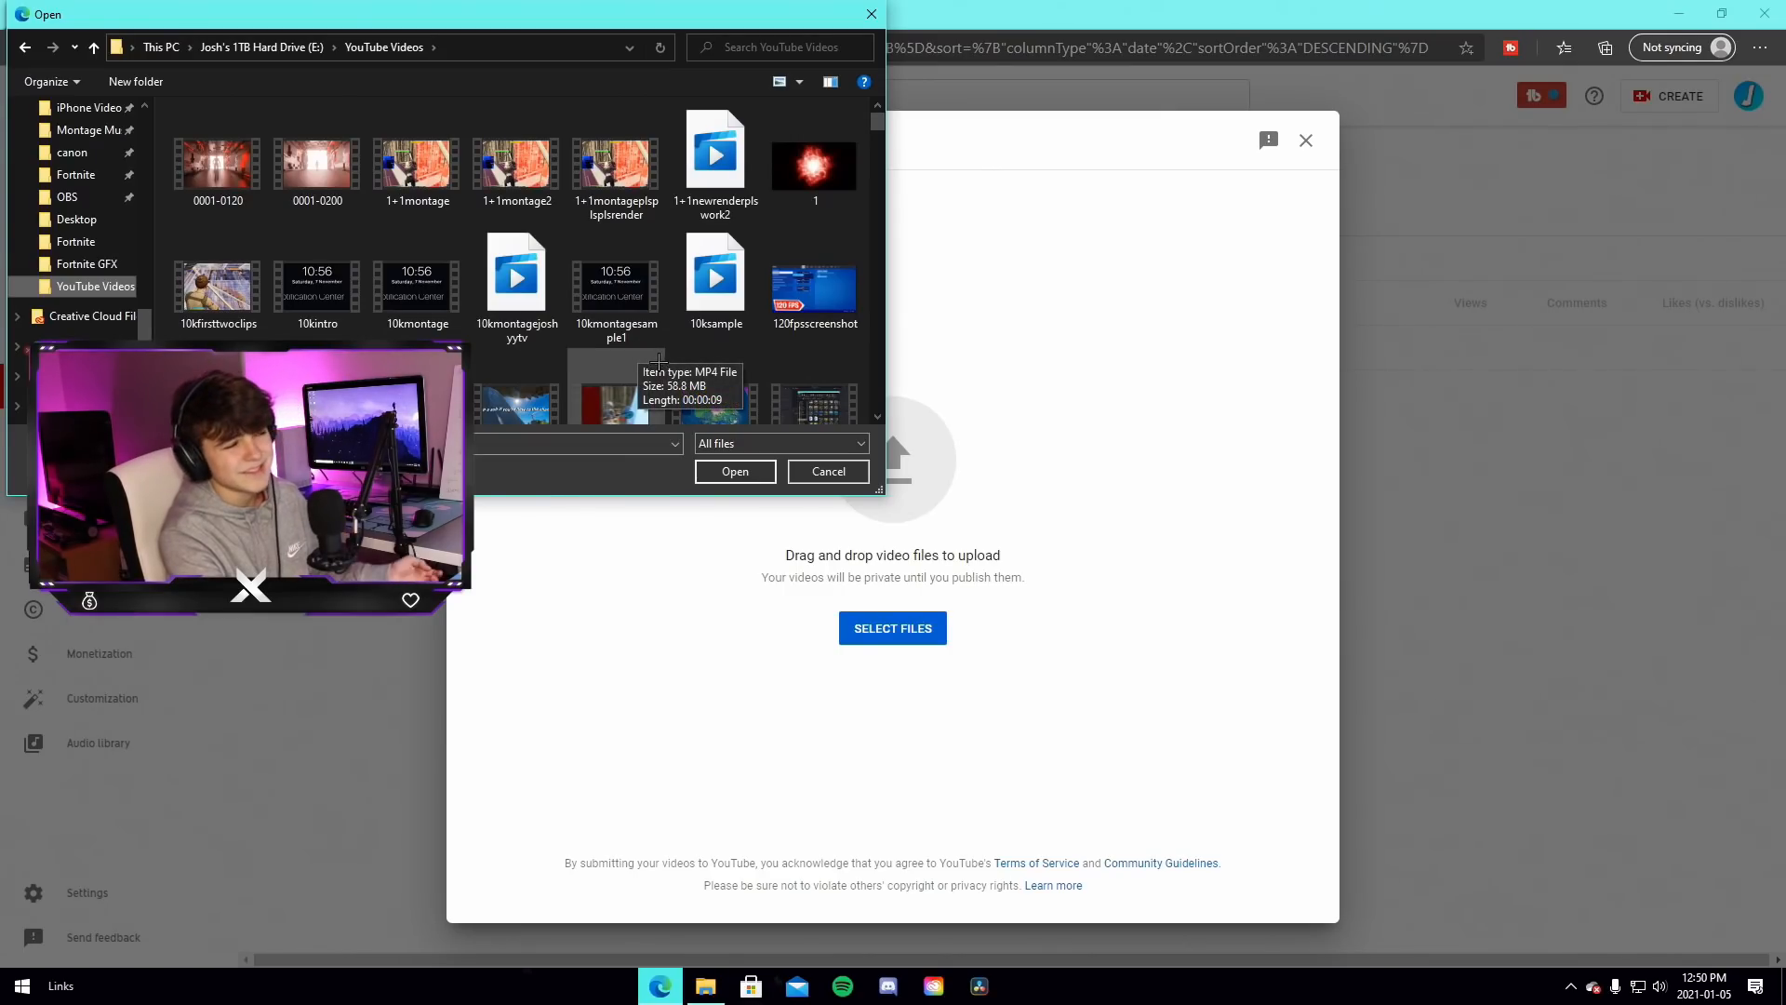
scroll(631, 356, "down", 10)
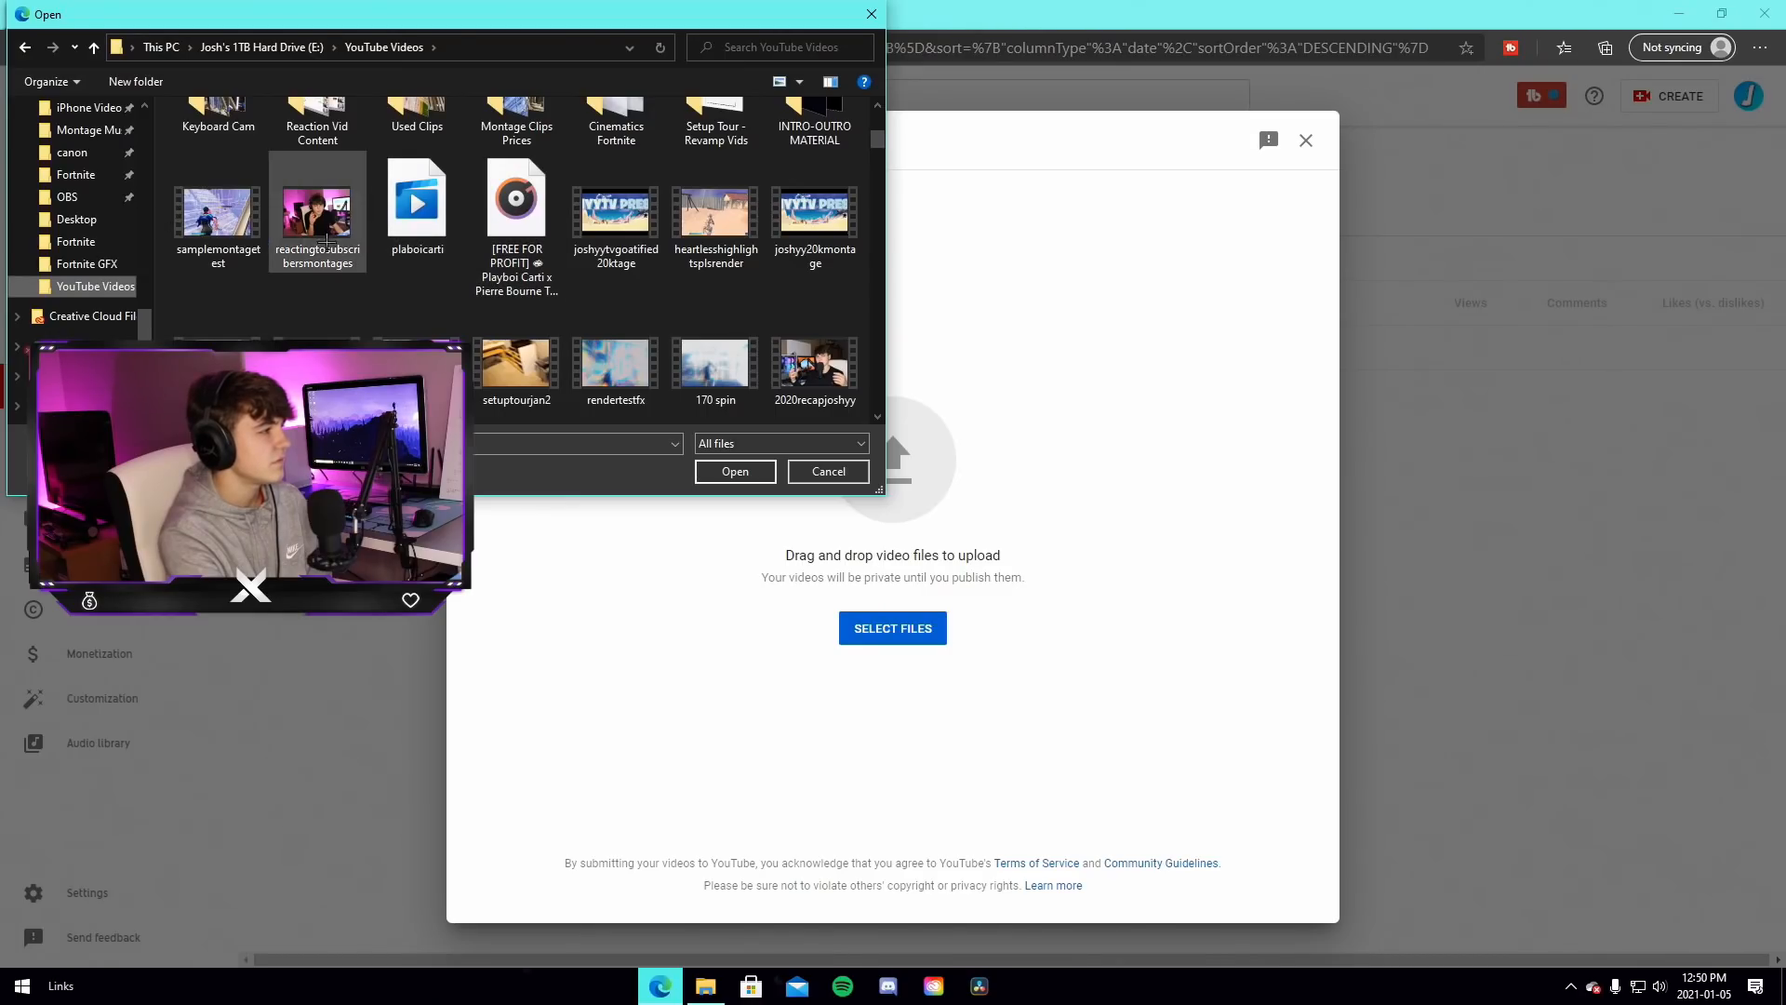
left_click(231, 240)
left_click(709, 465)
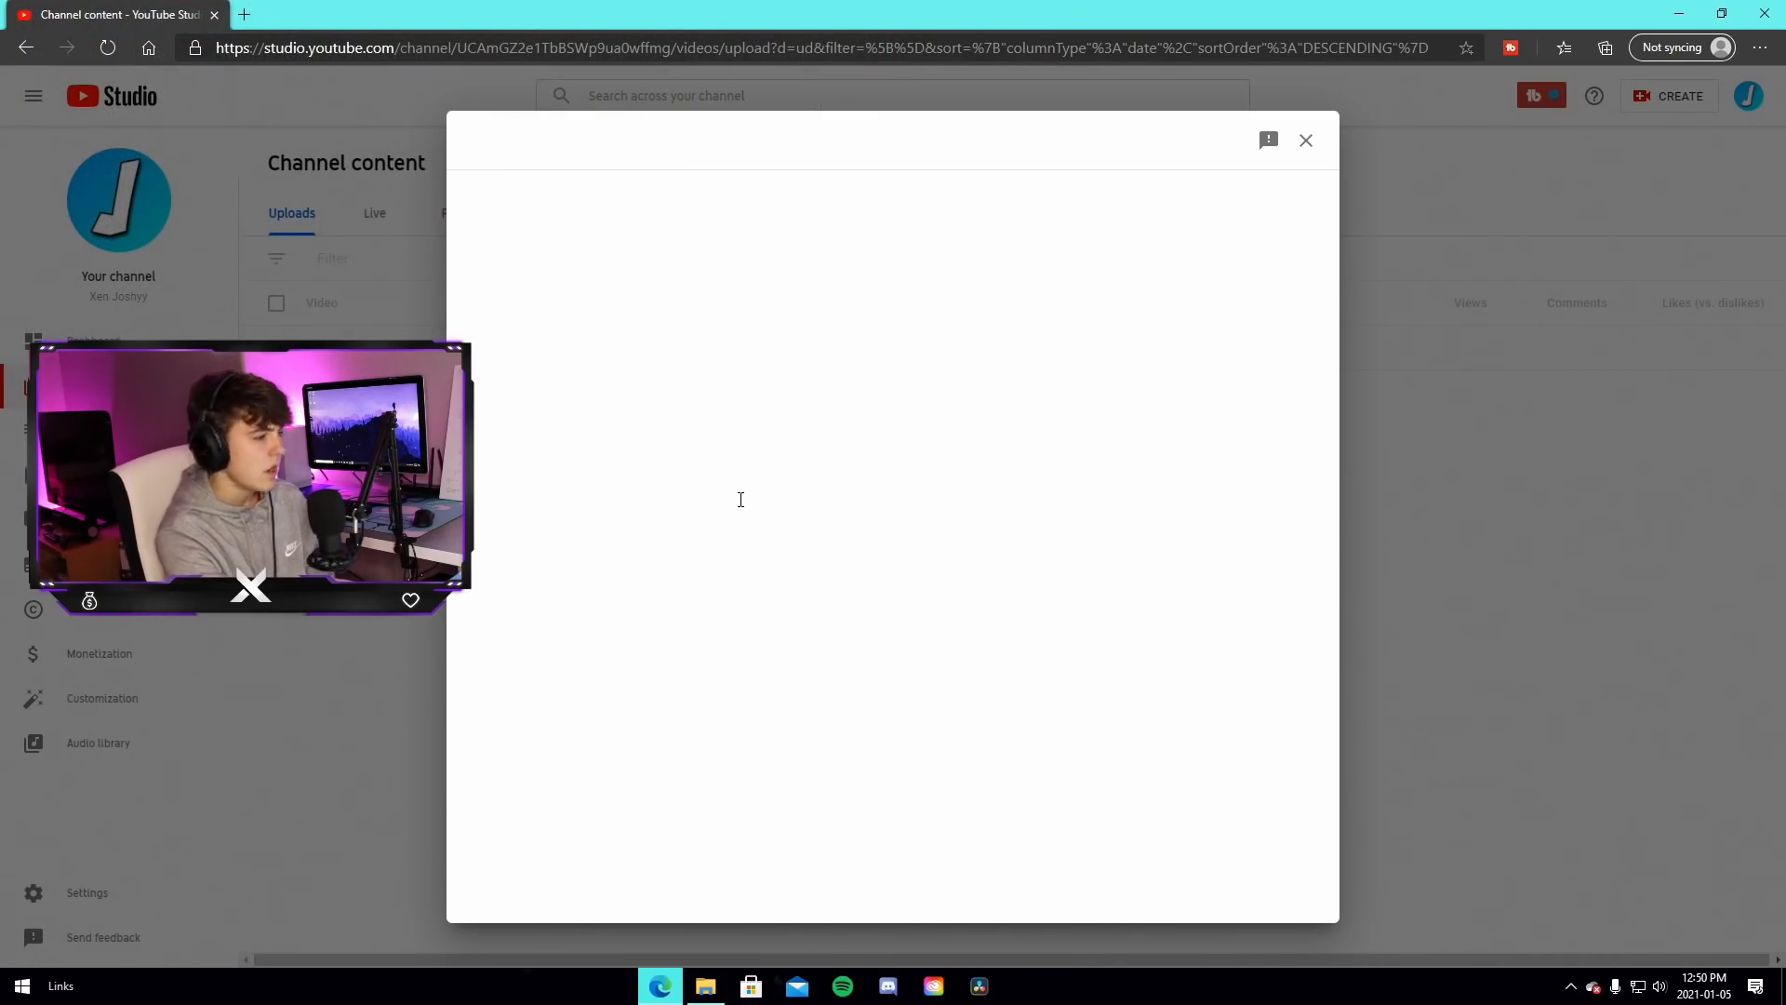
left_click_drag(716, 319, 483, 323)
type("Stone Cold")
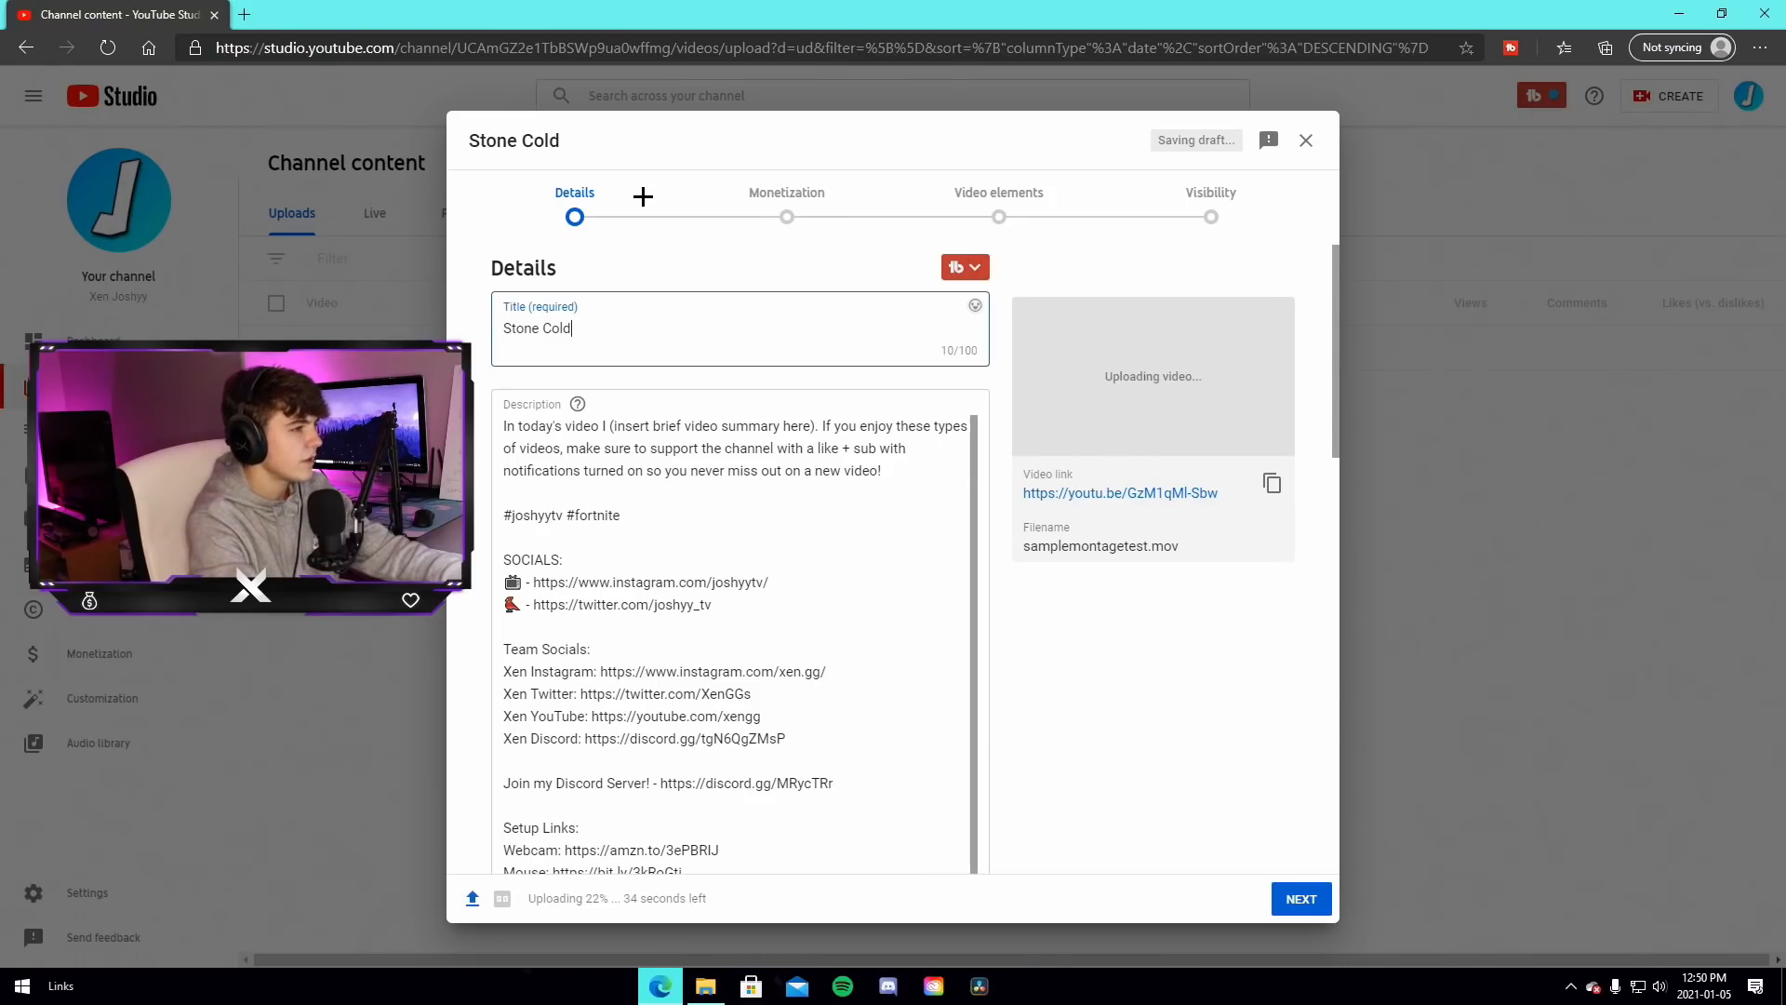
Search the title field's emoji picker for a cold emoji
left_click(977, 307)
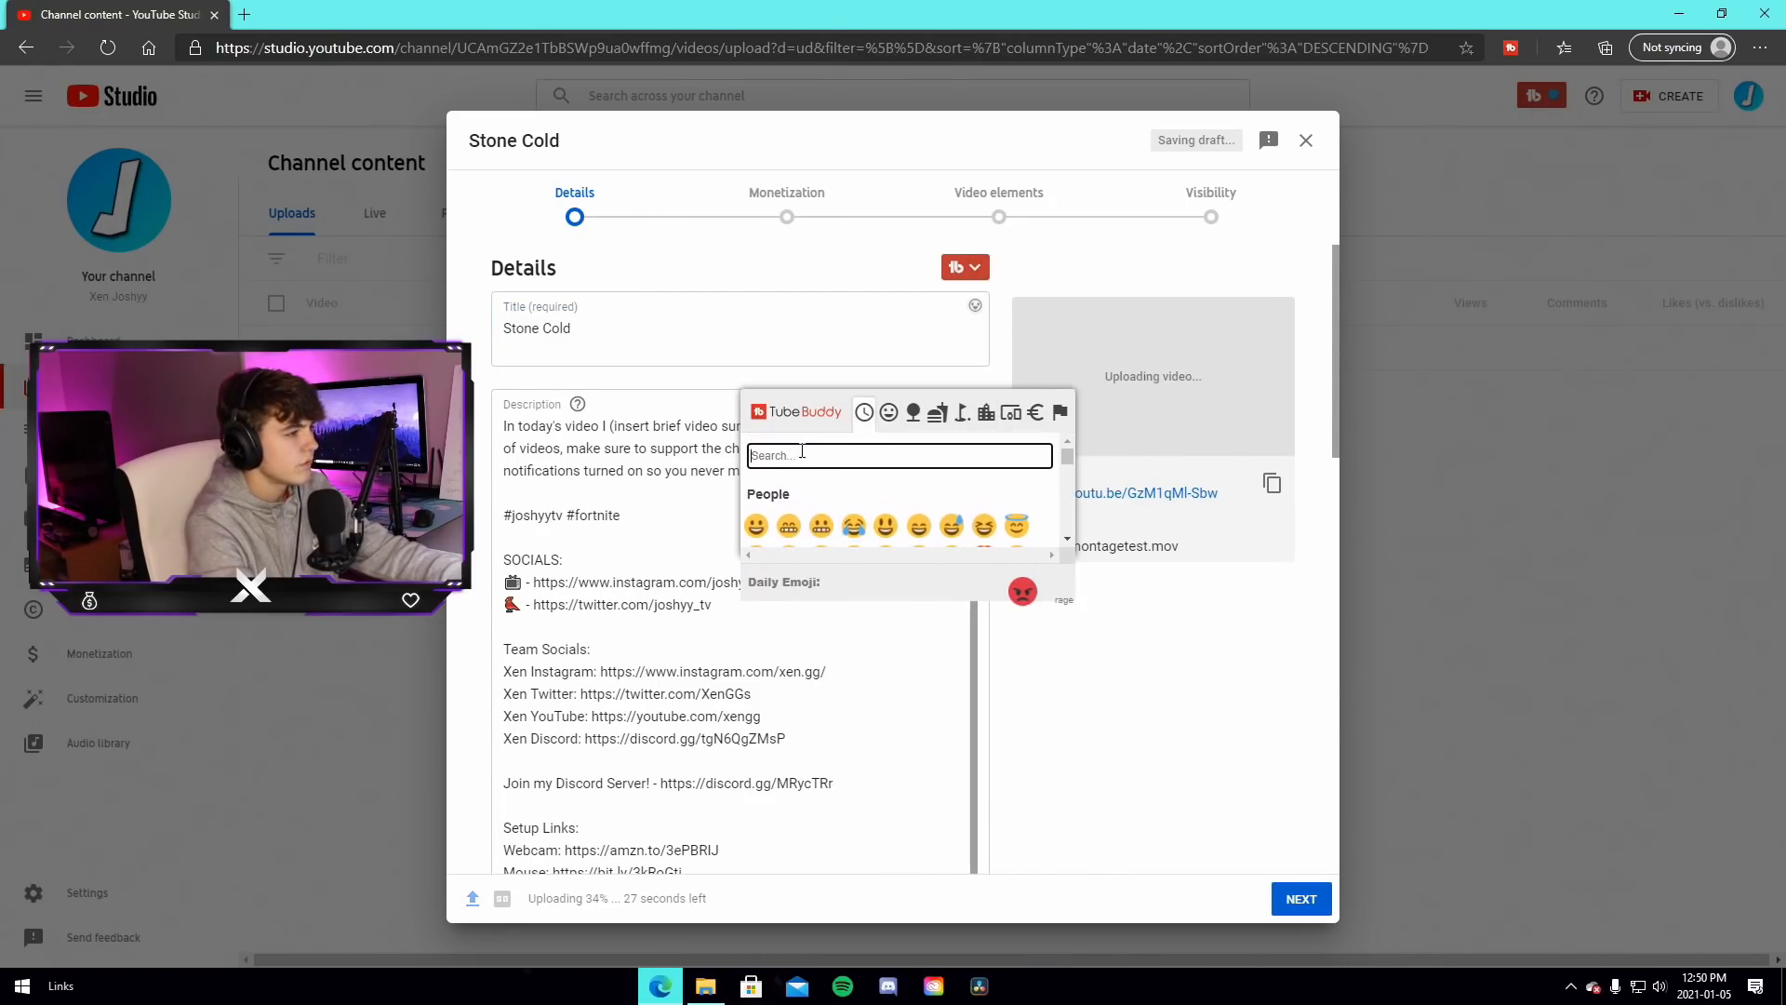
type("cold")
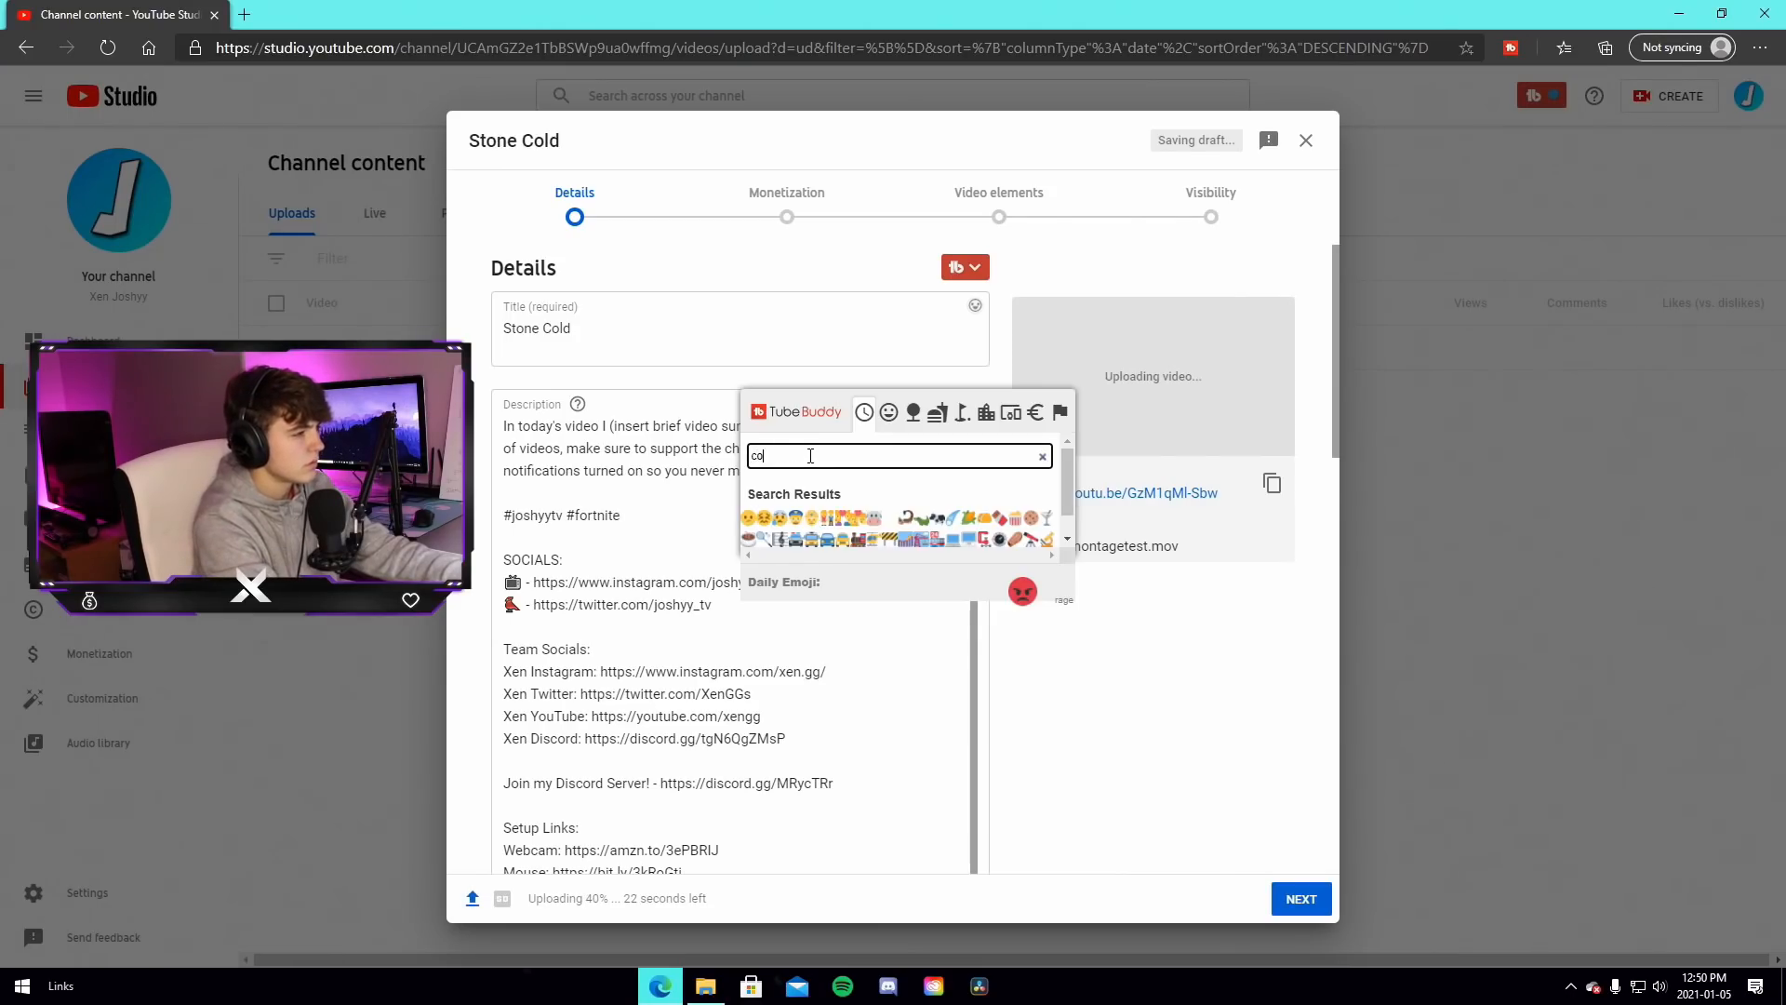
key("BackSpace")
key("BackSpace")
key("BackSpace")
key("BackSpace")
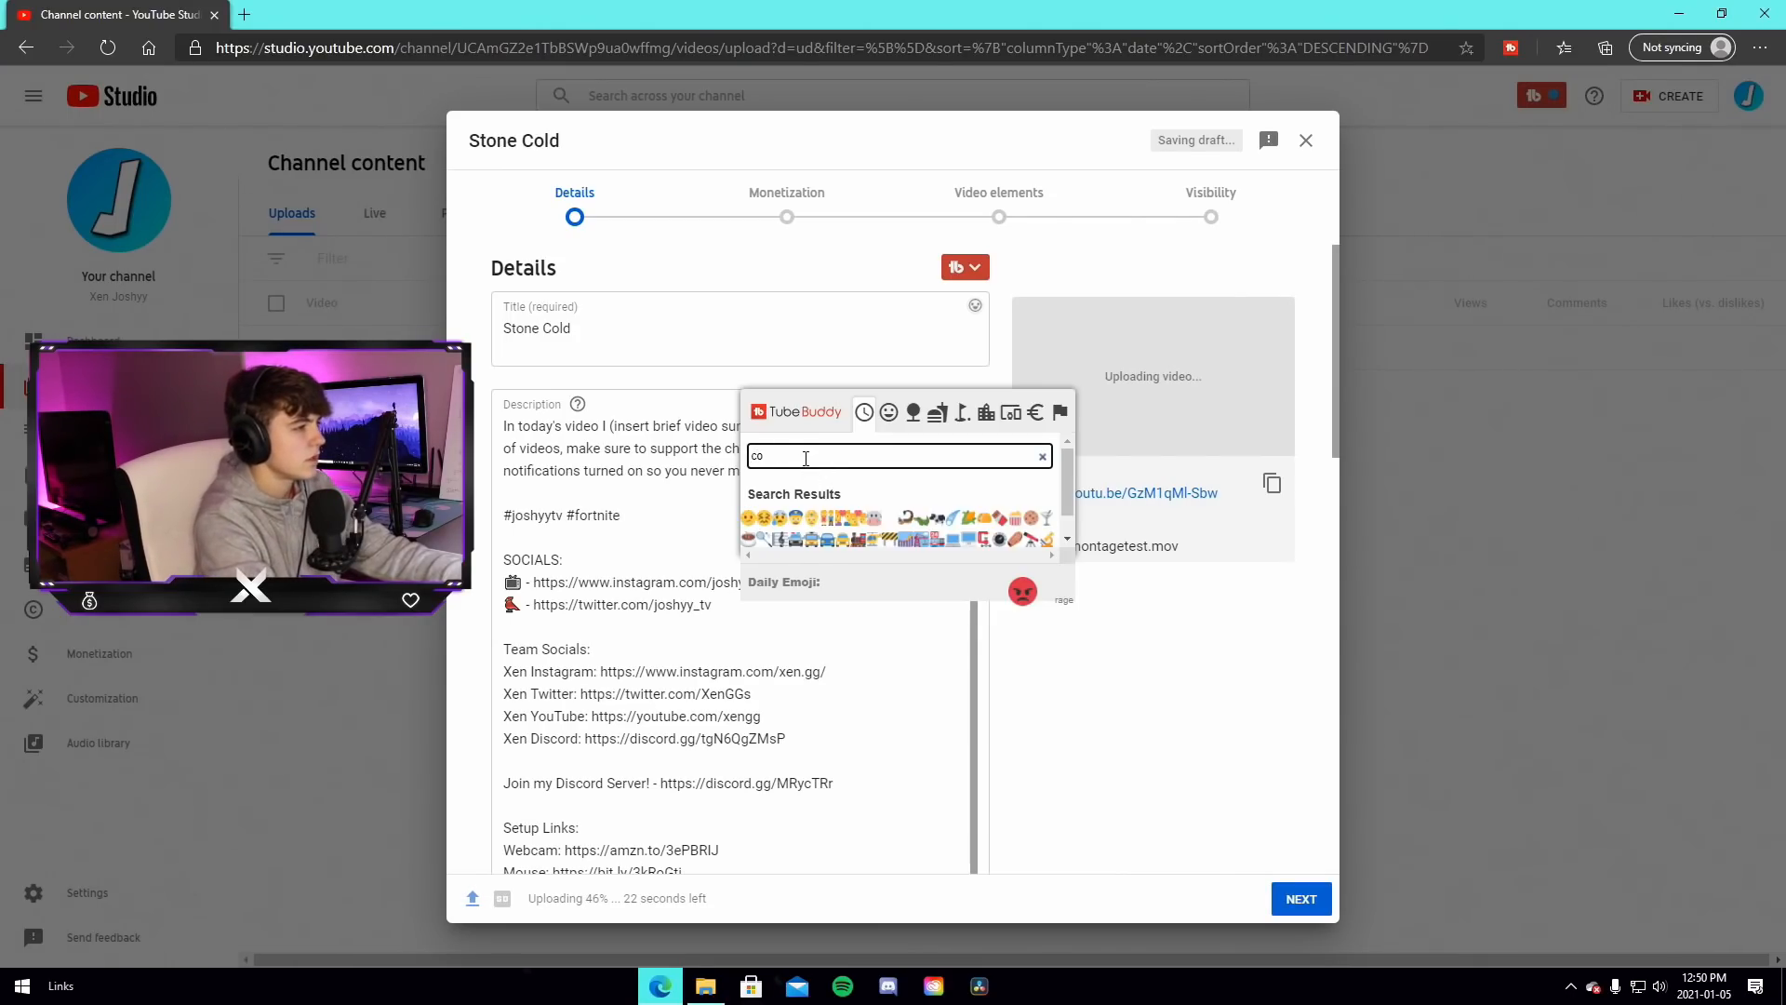
Browse the People emojis, try a smiling face after "Stone Cold" in the title, and delete it
scroll(831, 549, "down", 5)
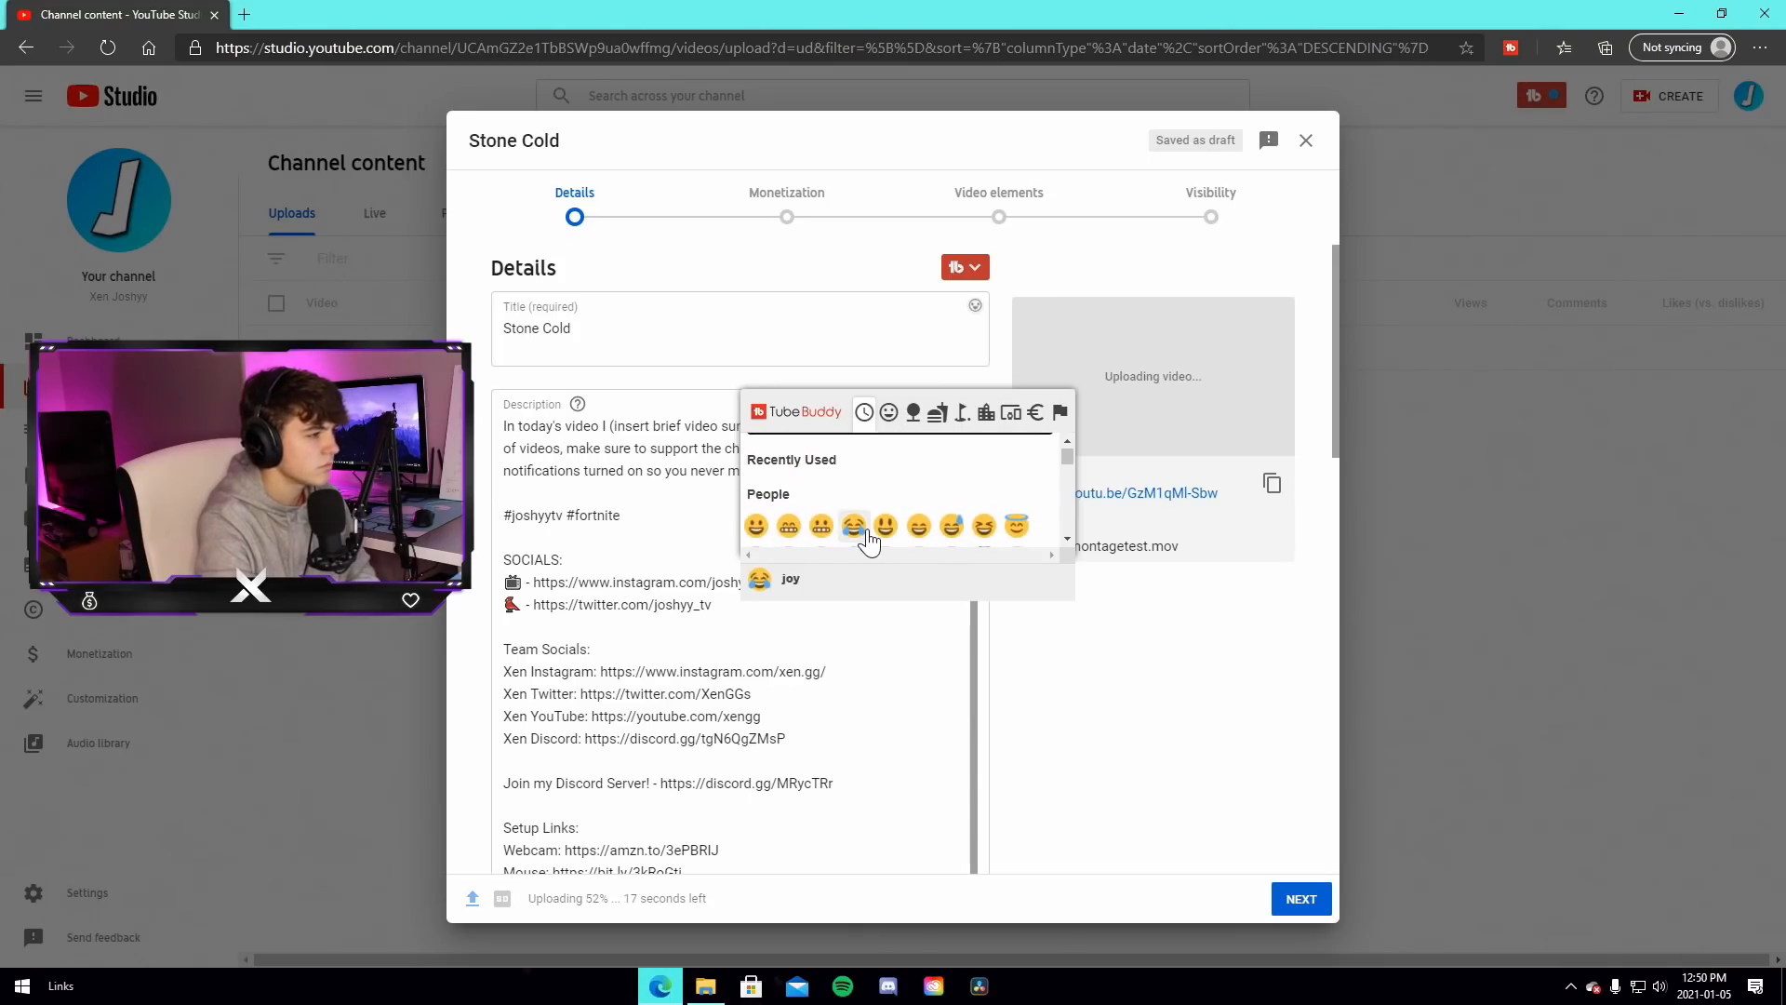
scroll(947, 512, "down", 6)
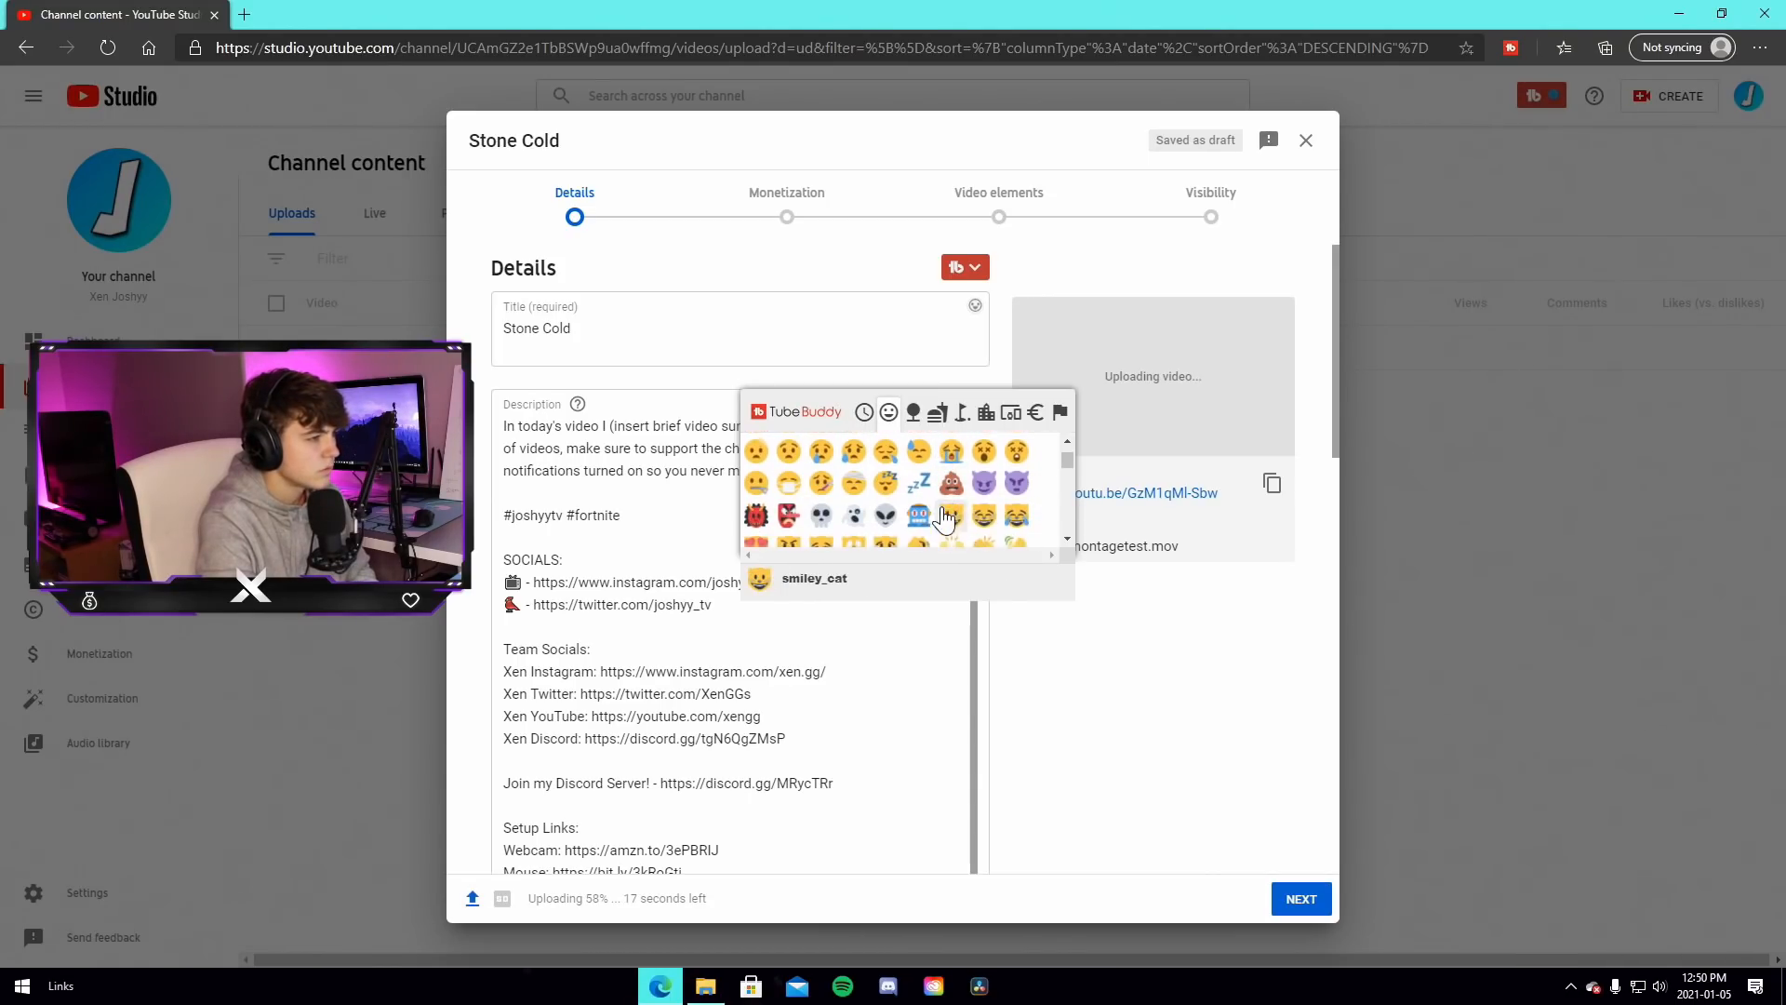
scroll(952, 526, "up", 4)
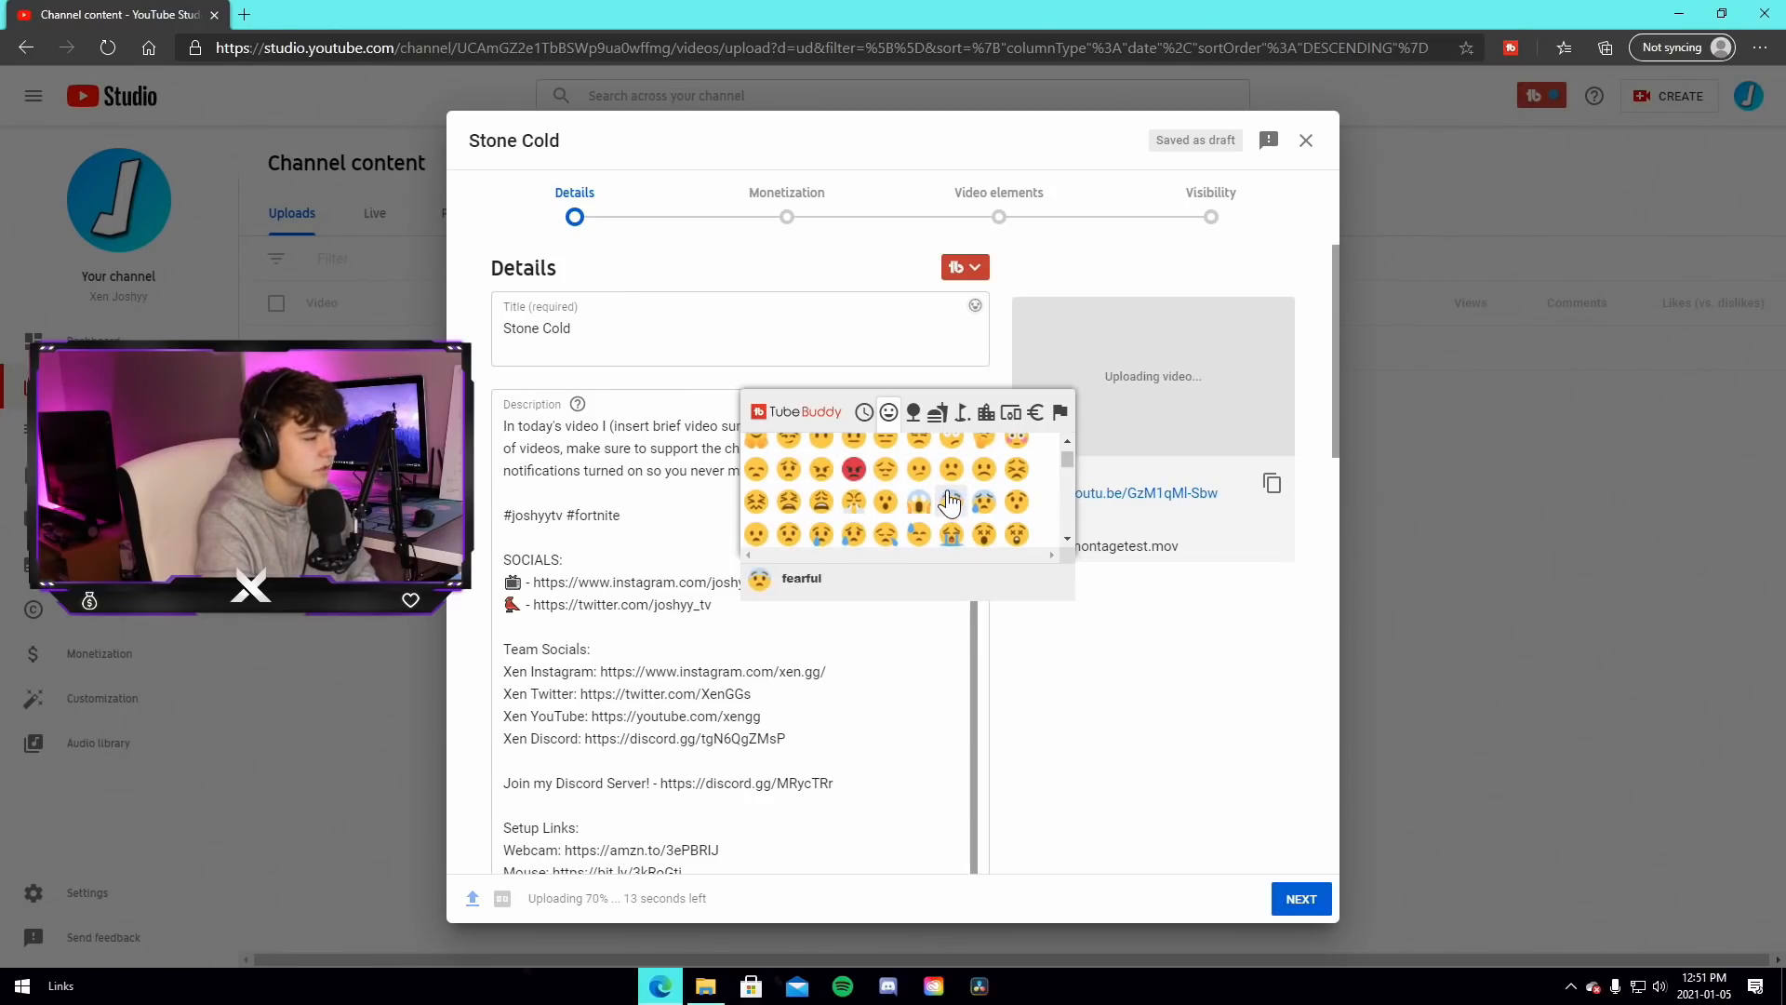
scroll(945, 499, "up", 4)
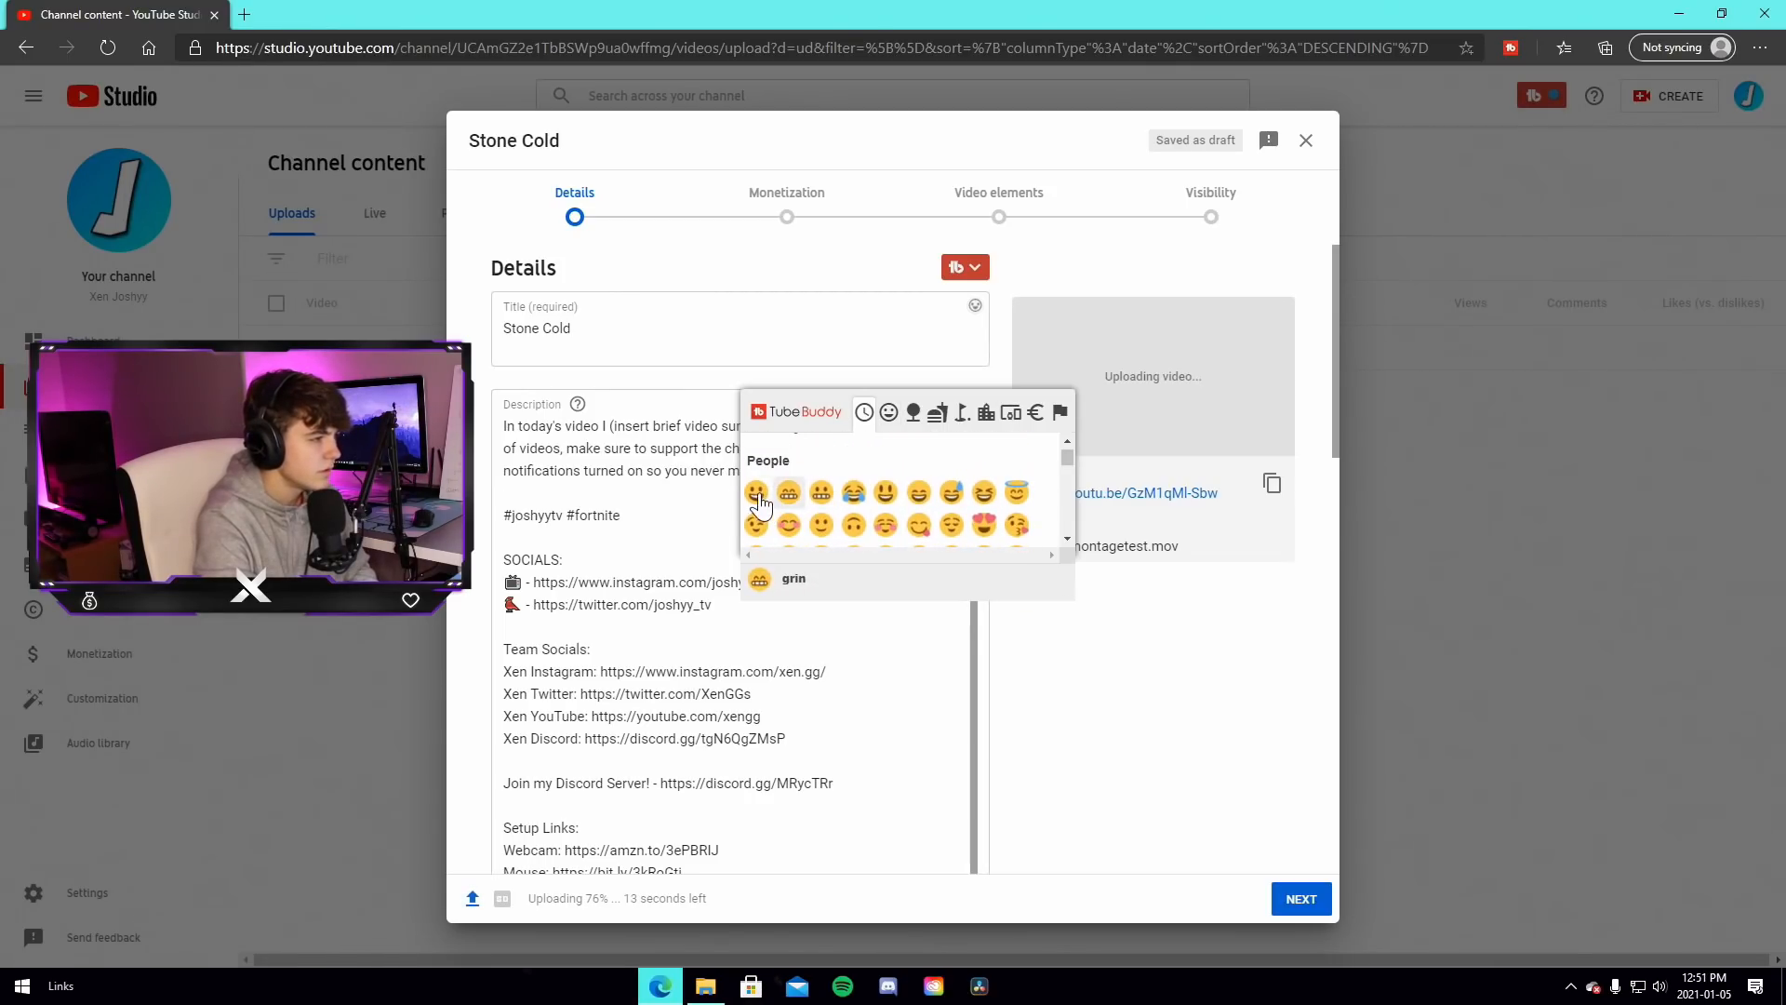
left_click(755, 462)
left_click(675, 328)
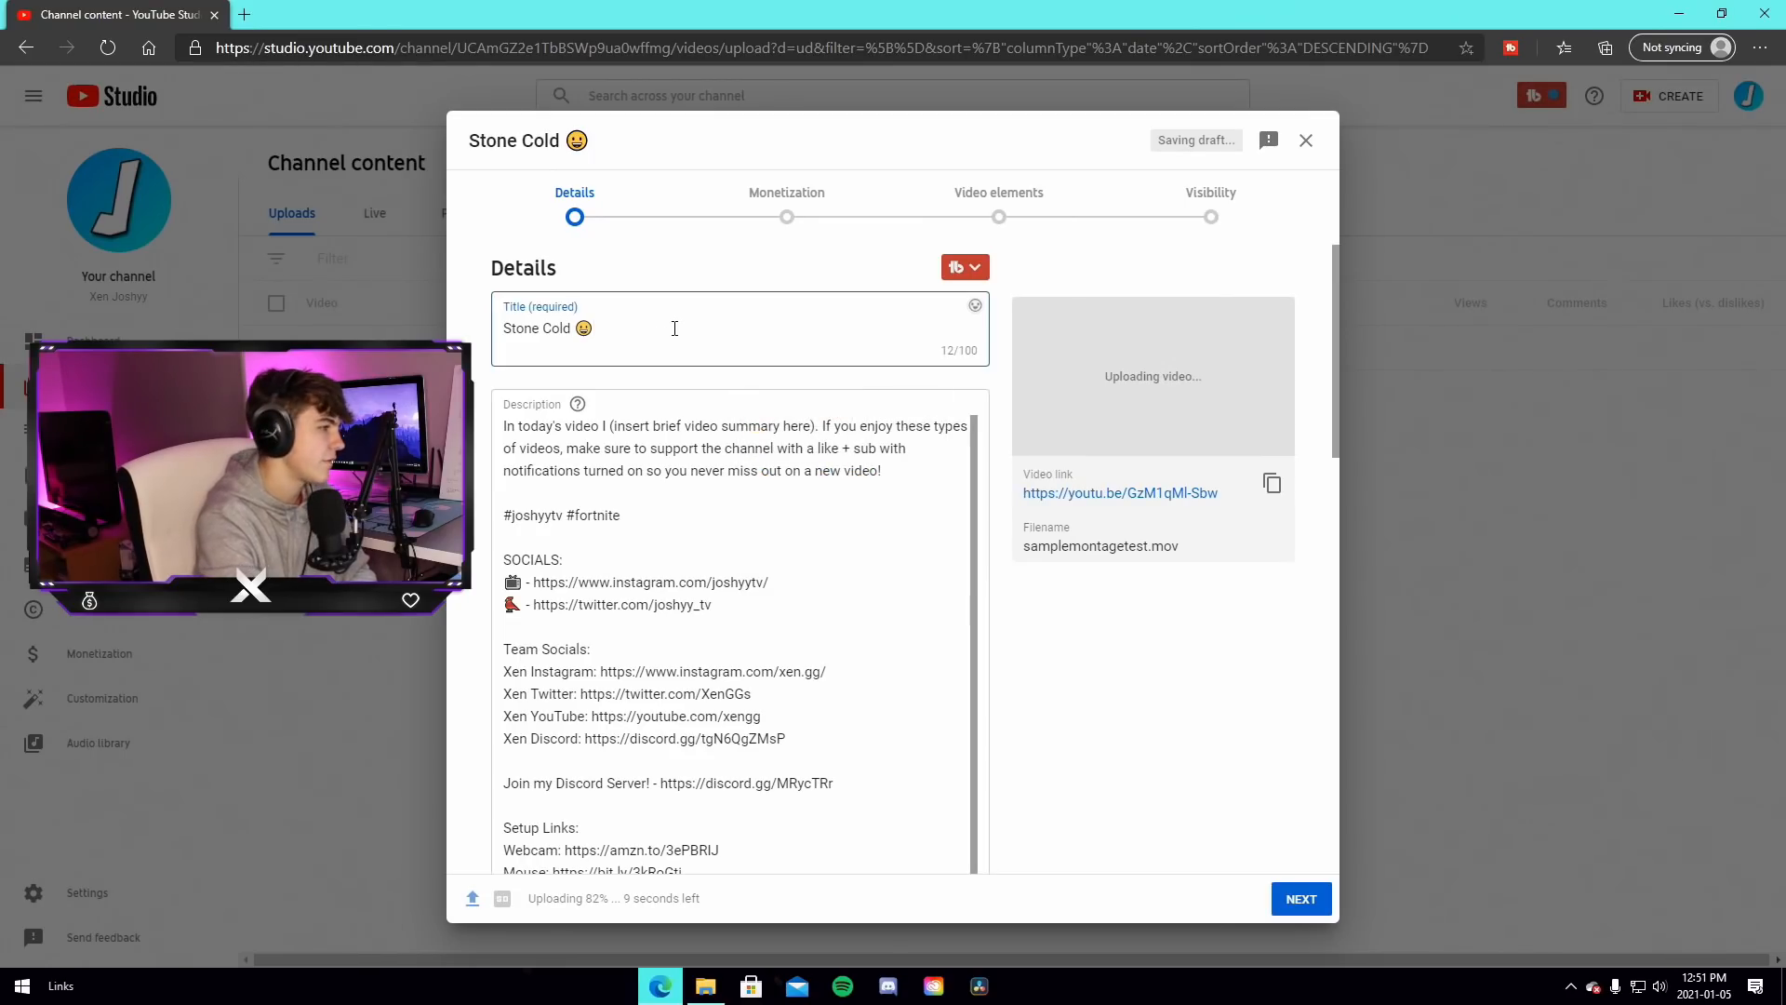
key("BackSpace")
left_click(256, 11)
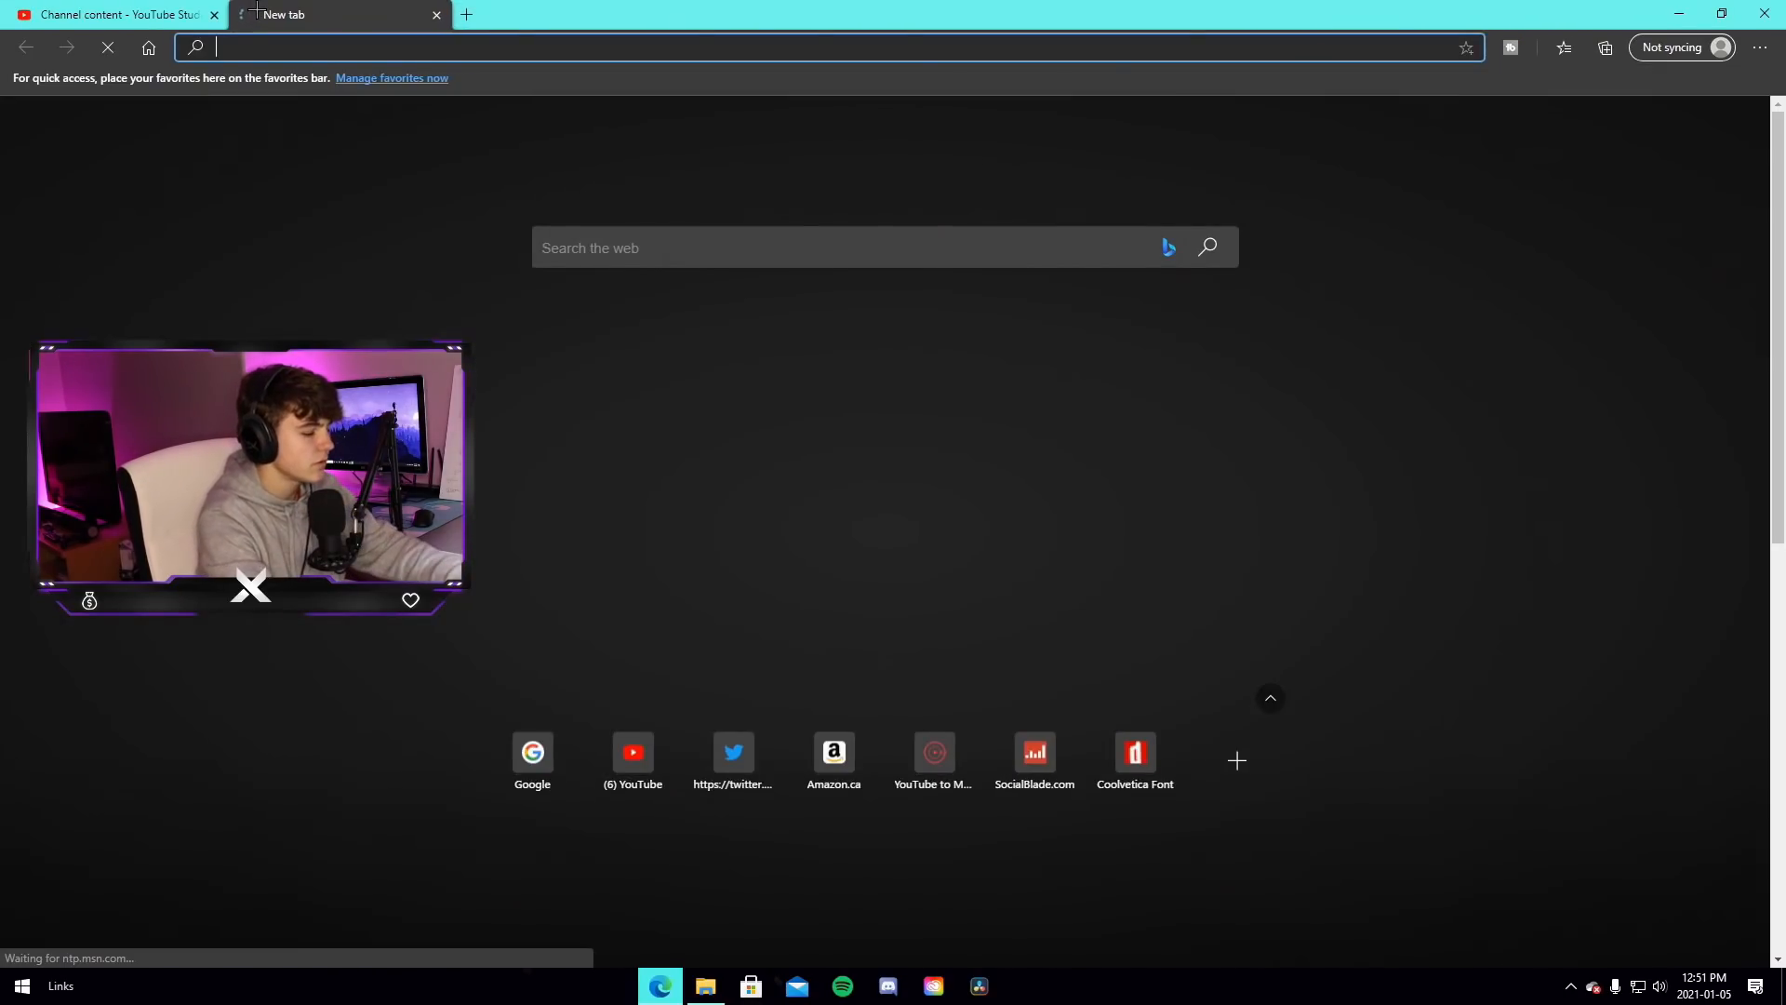
type("google.ca")
key("Return")
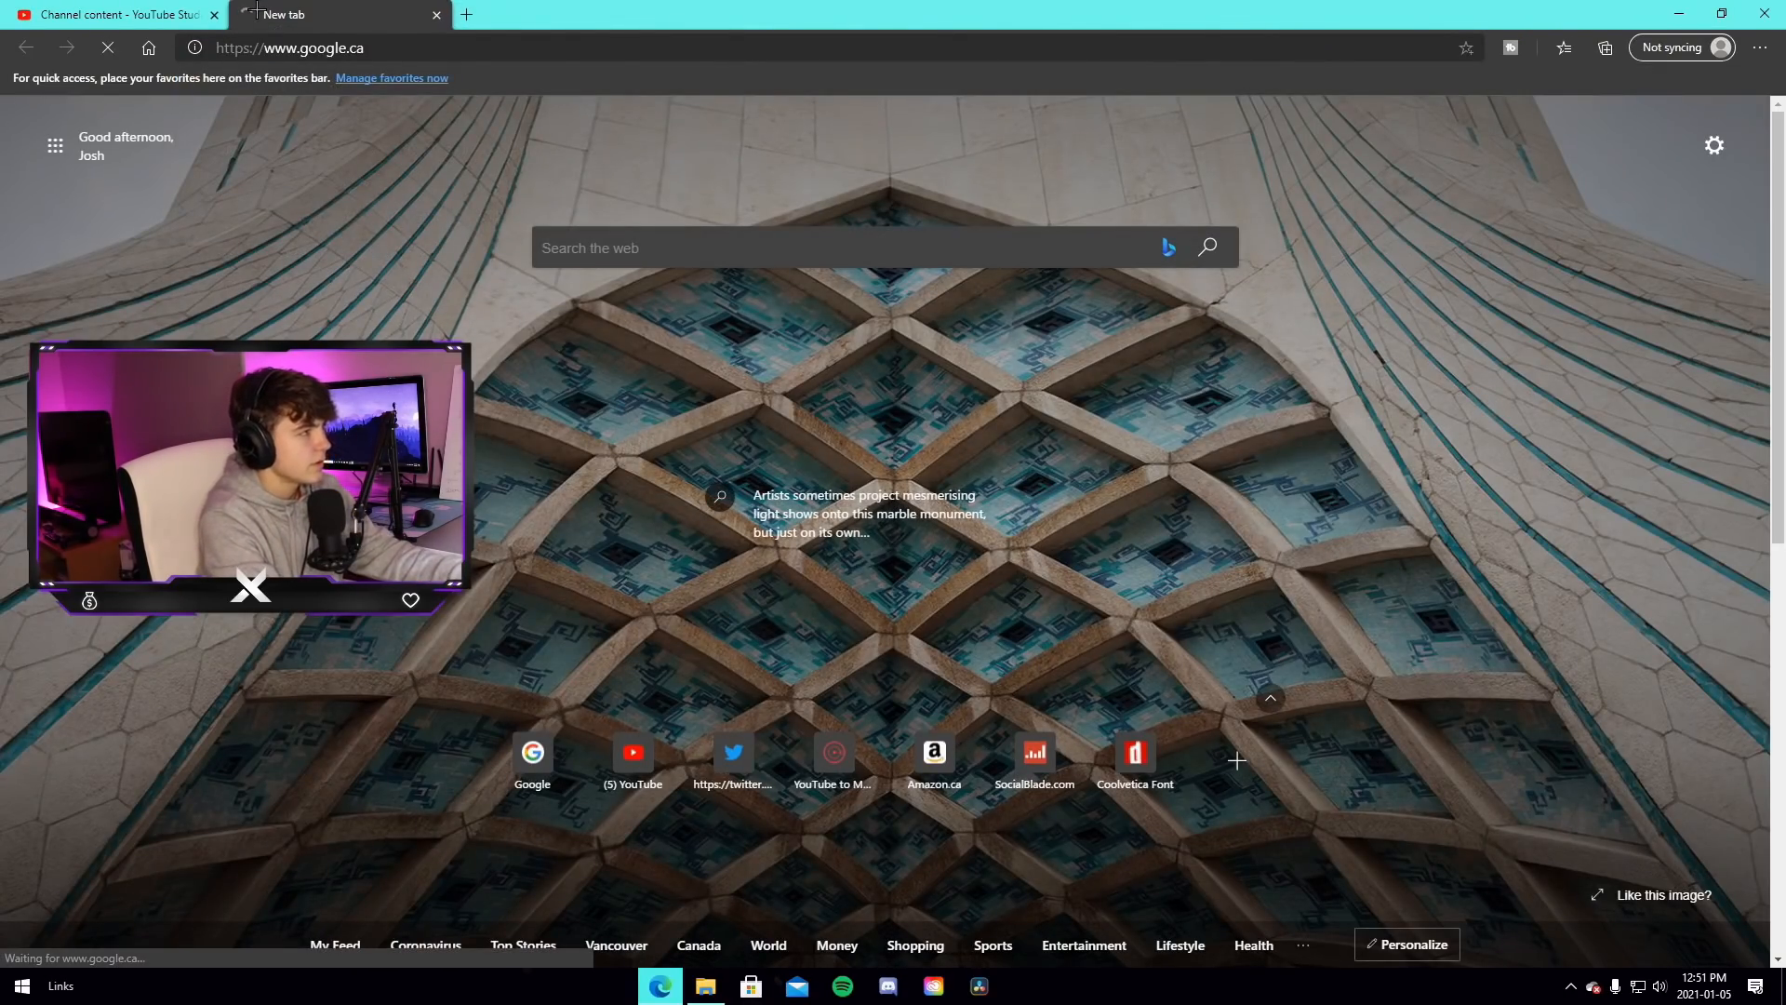
left_click(437, 14)
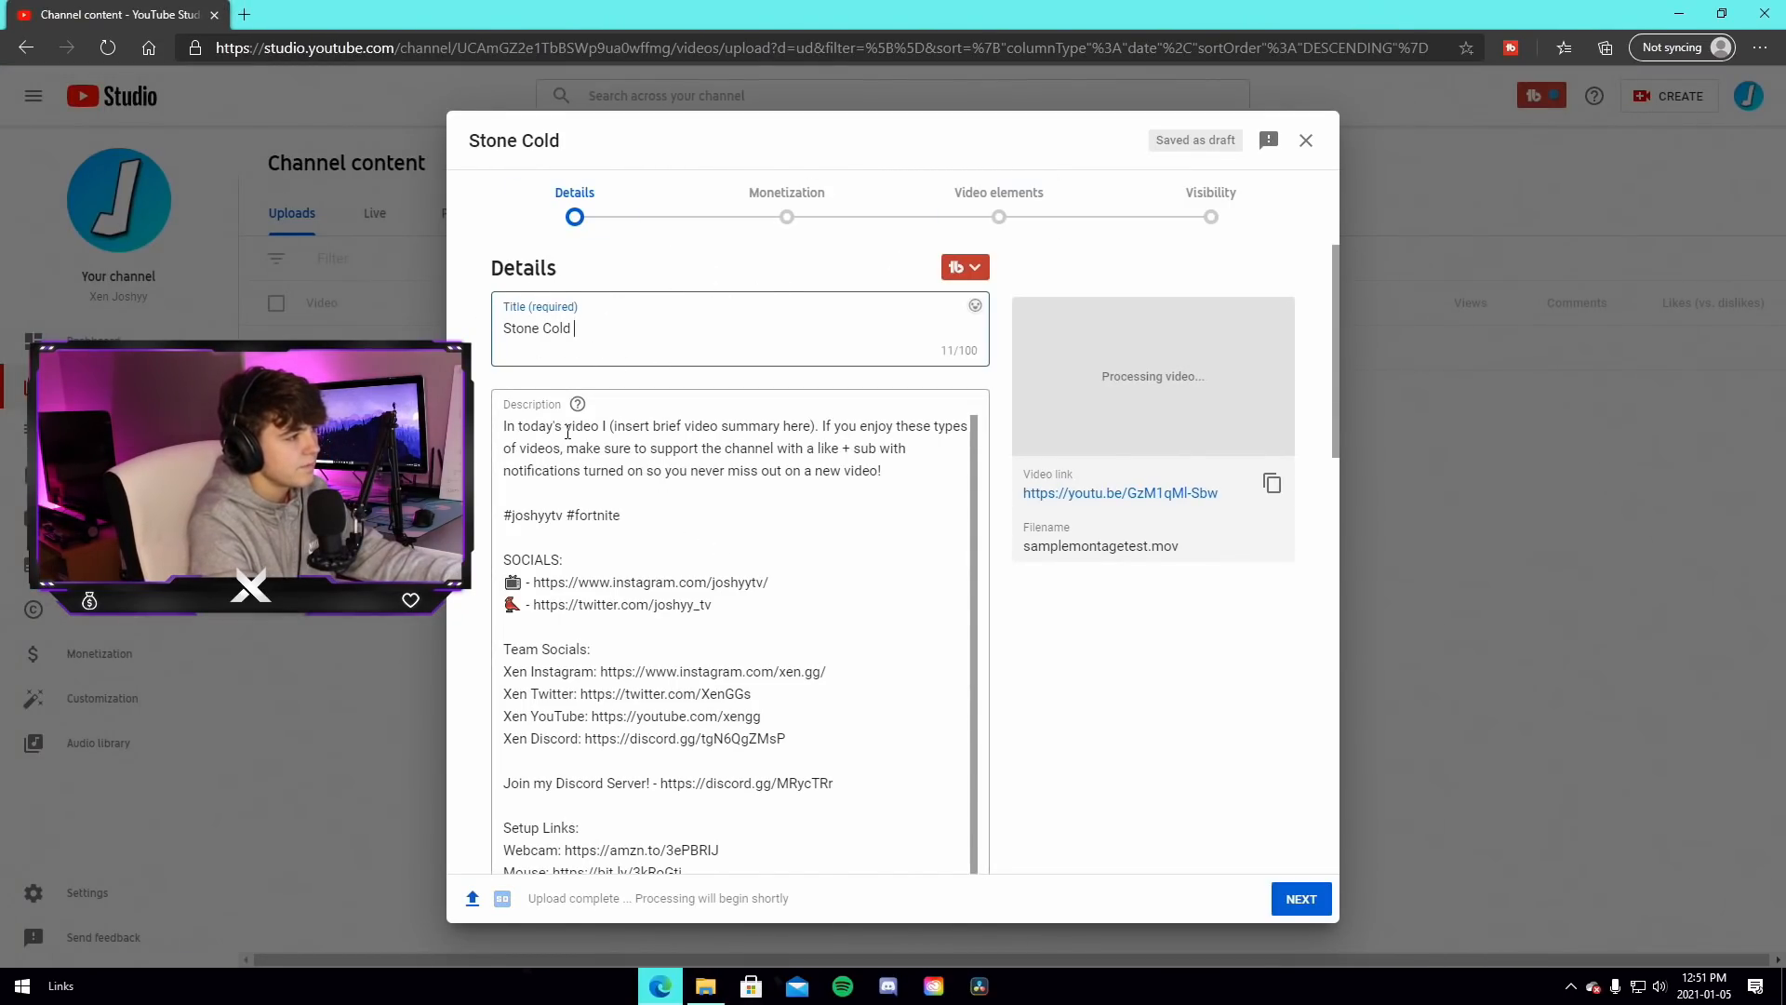
Replace the description's "(insert brief video summary here)" placeholder with "show off some clips in an all-new montages"
left_click_drag(610, 426, 816, 427)
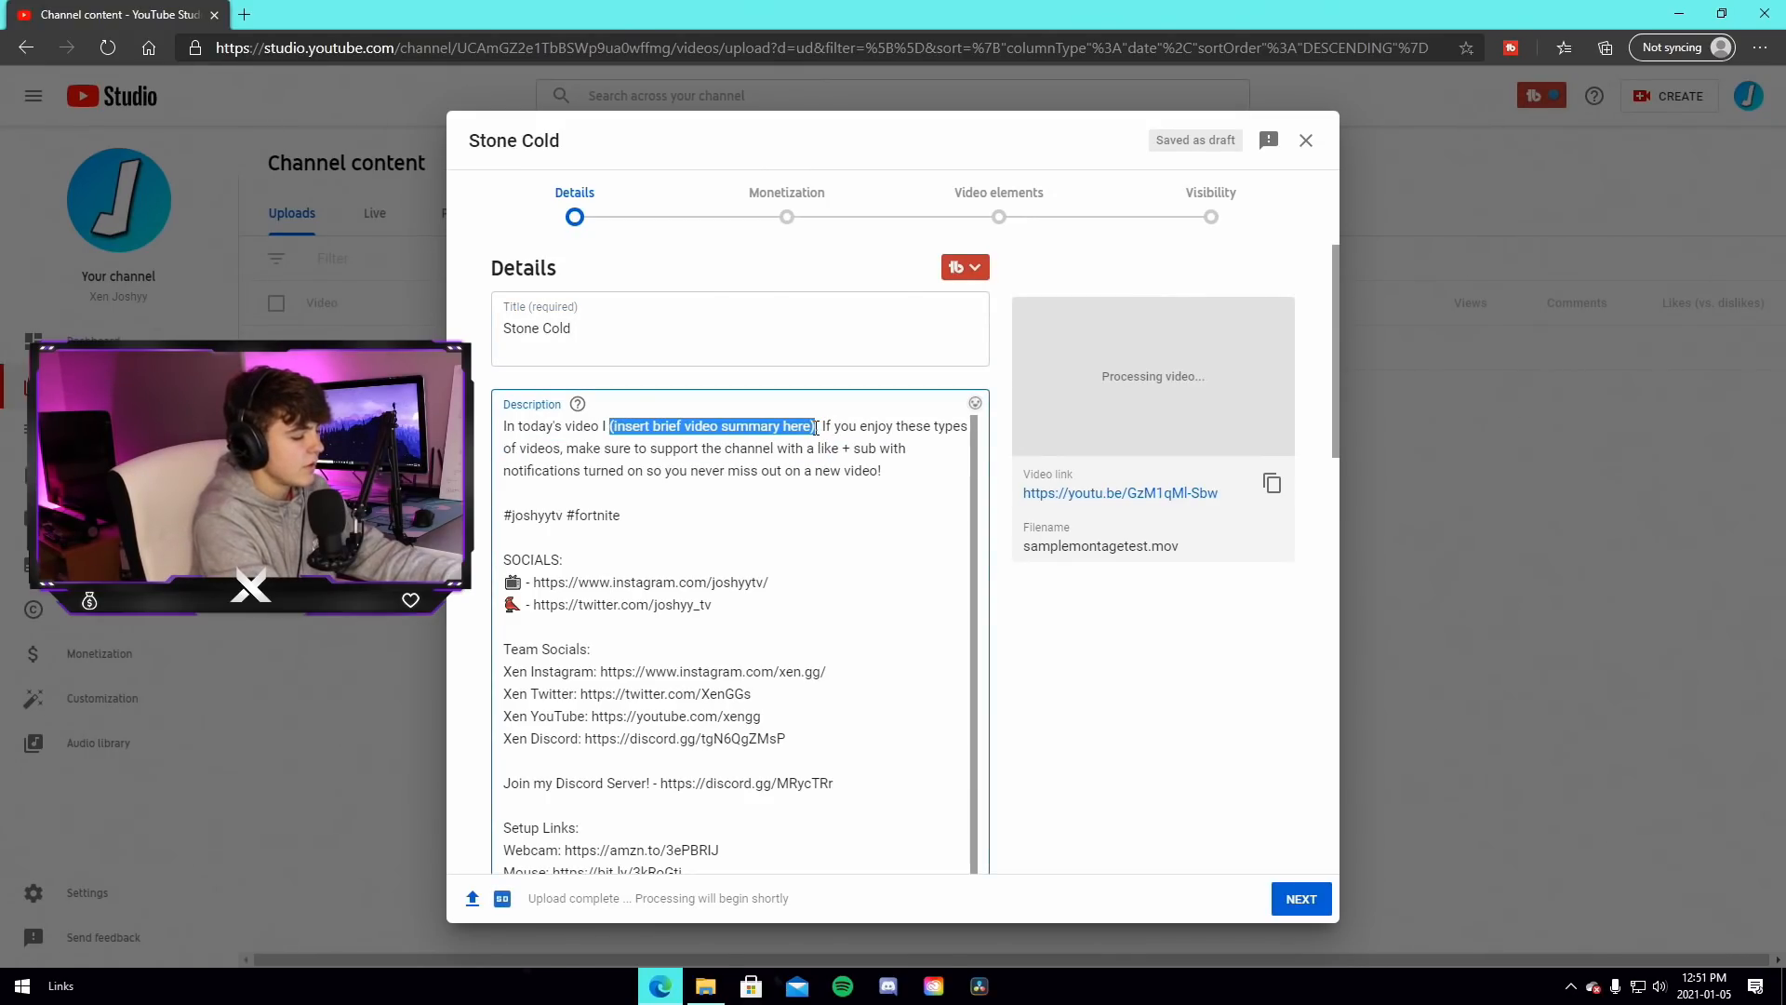
type("show off some cl")
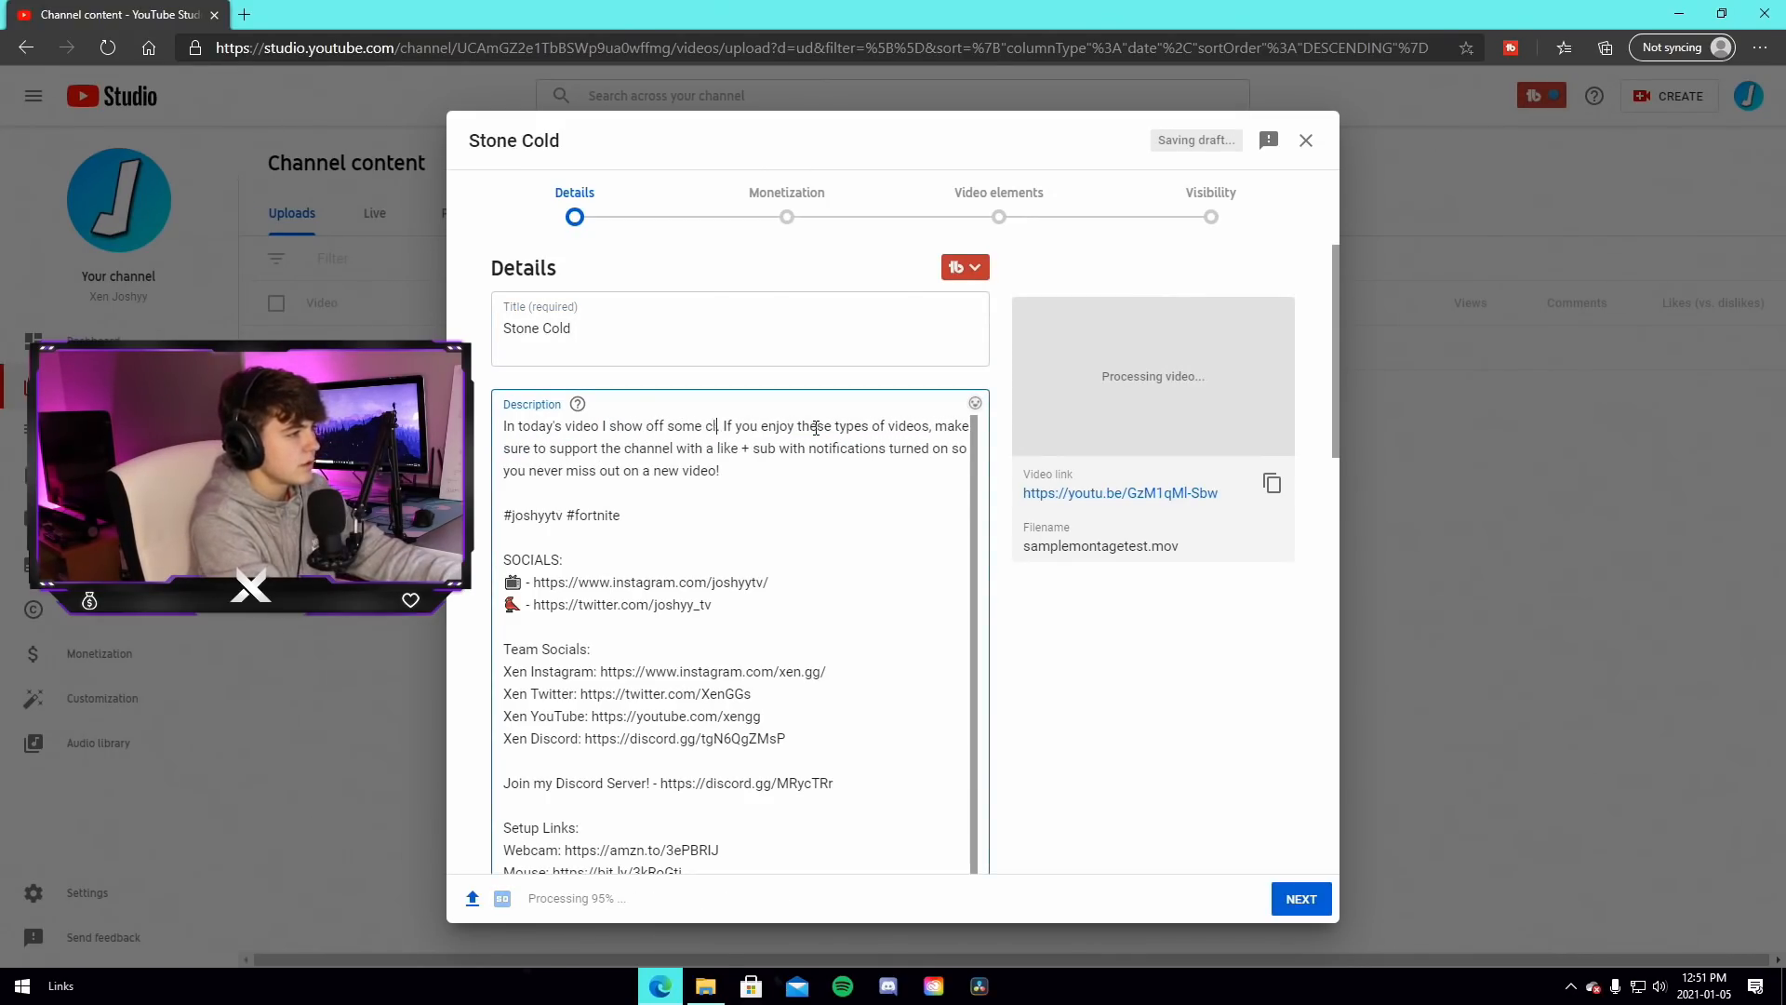
type("ips in an aklkl")
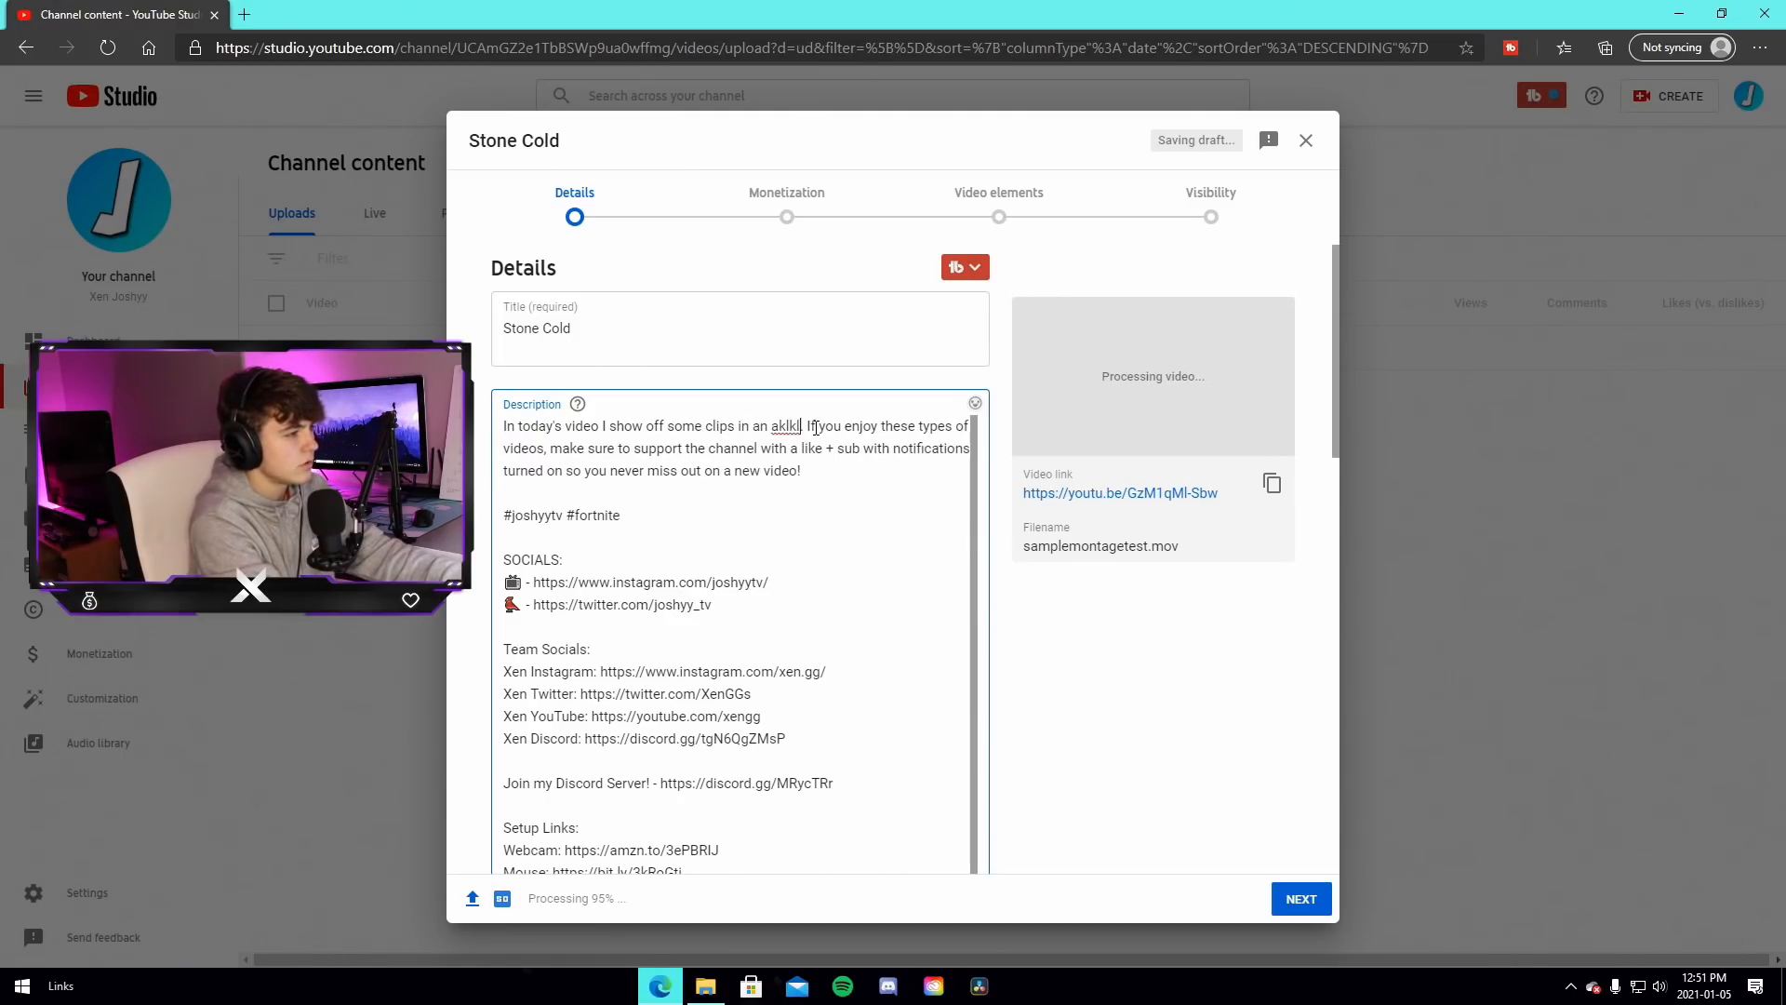
key("BackSpace")
key("BackSpace")
key("BackSpace")
key("BackSpace")
type("ll")
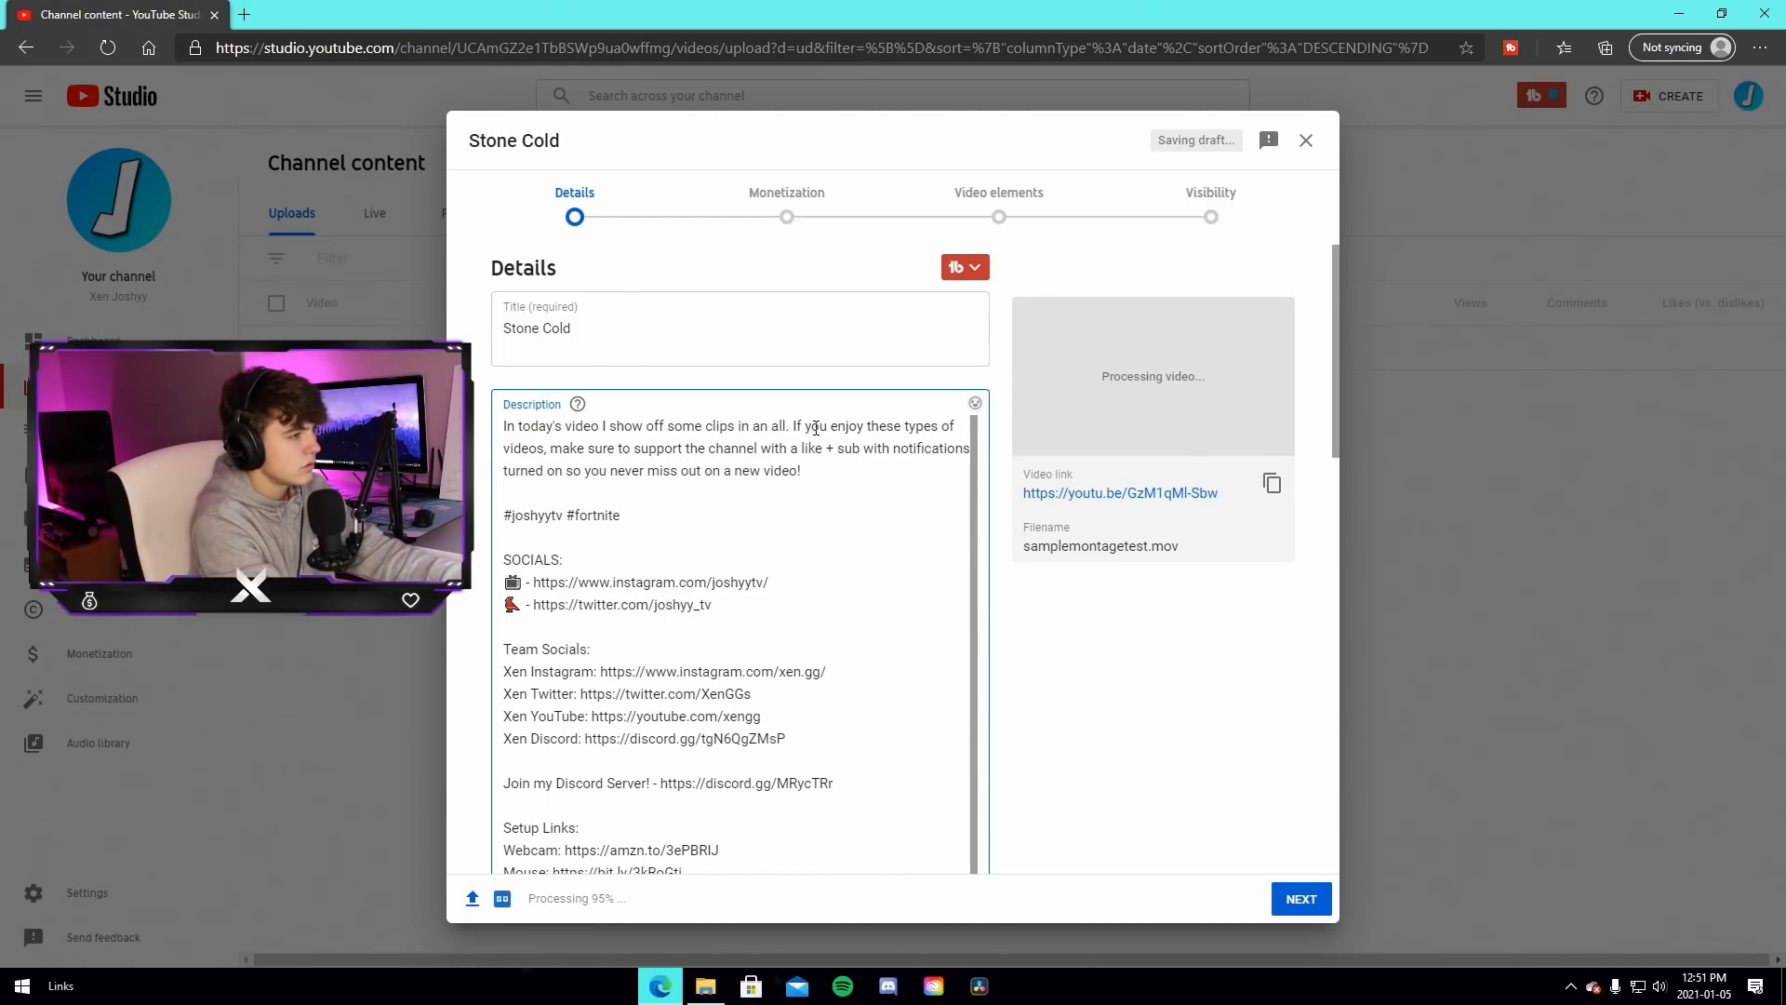
type("-new montages")
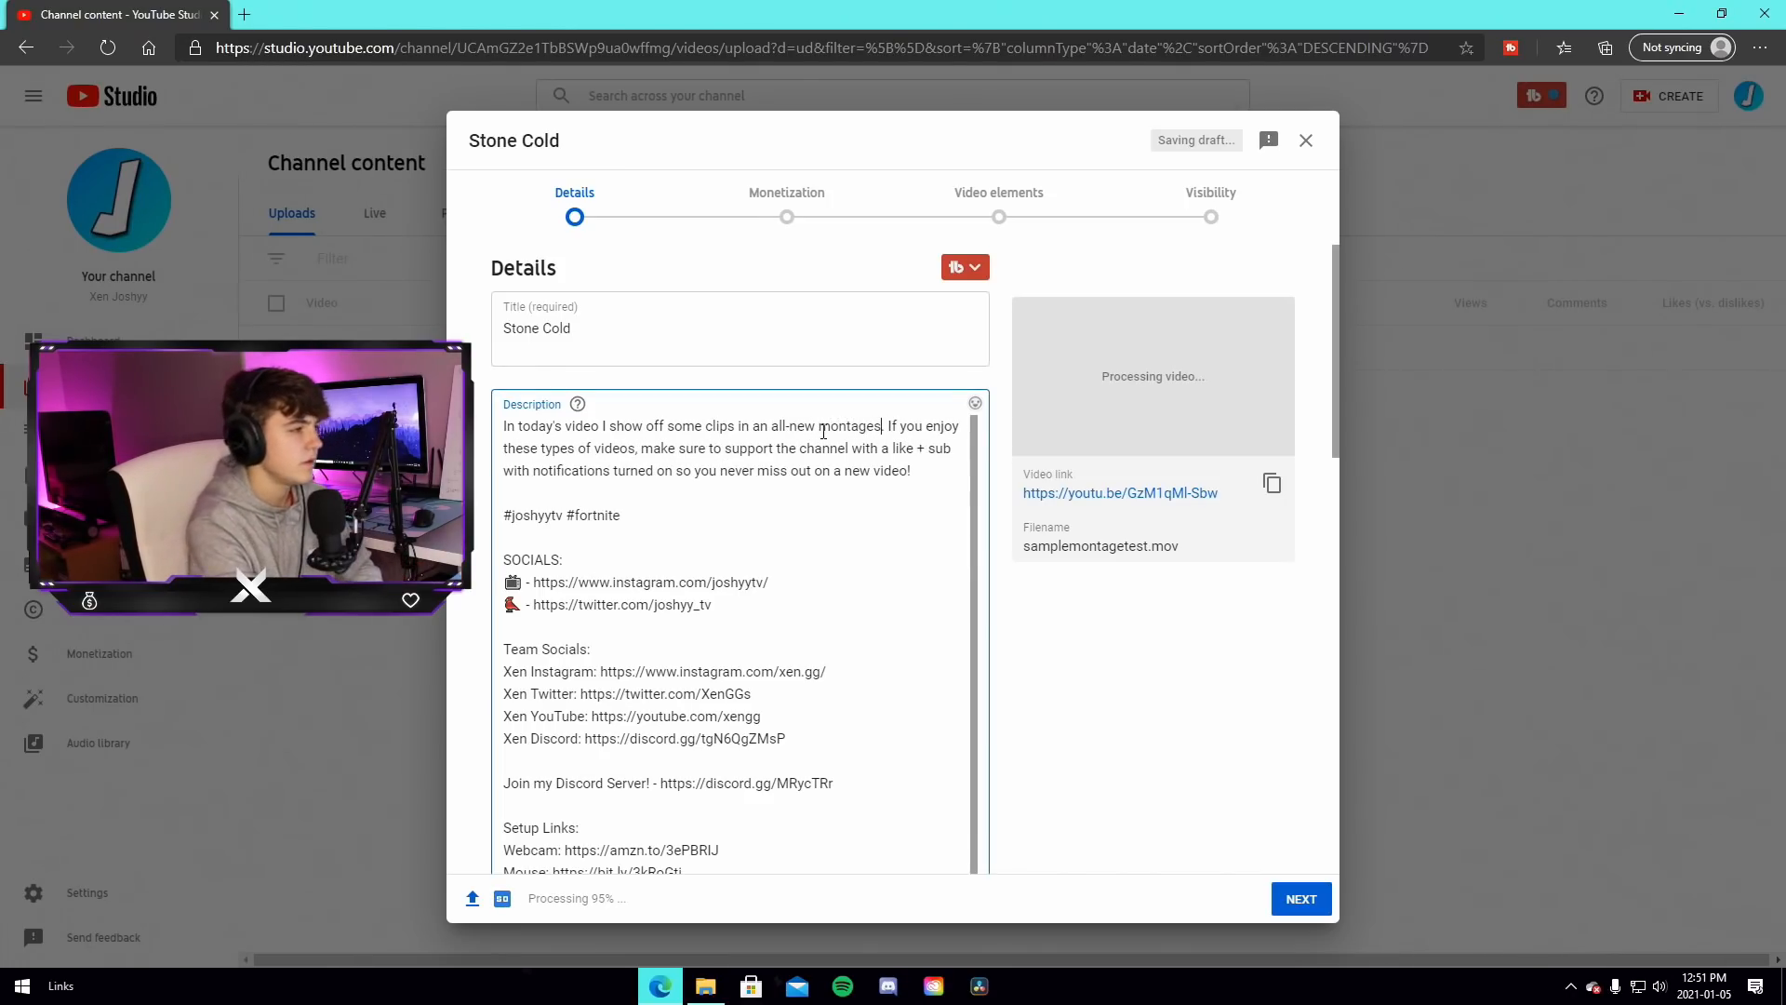
Upload 20kmontagethumbfinal from the E: drive's Thumbnail Material > Complete Thumbnails folder as the video's custom thumbnail
scroll(664, 565, "down", 2)
scroll(664, 565, "down", 1)
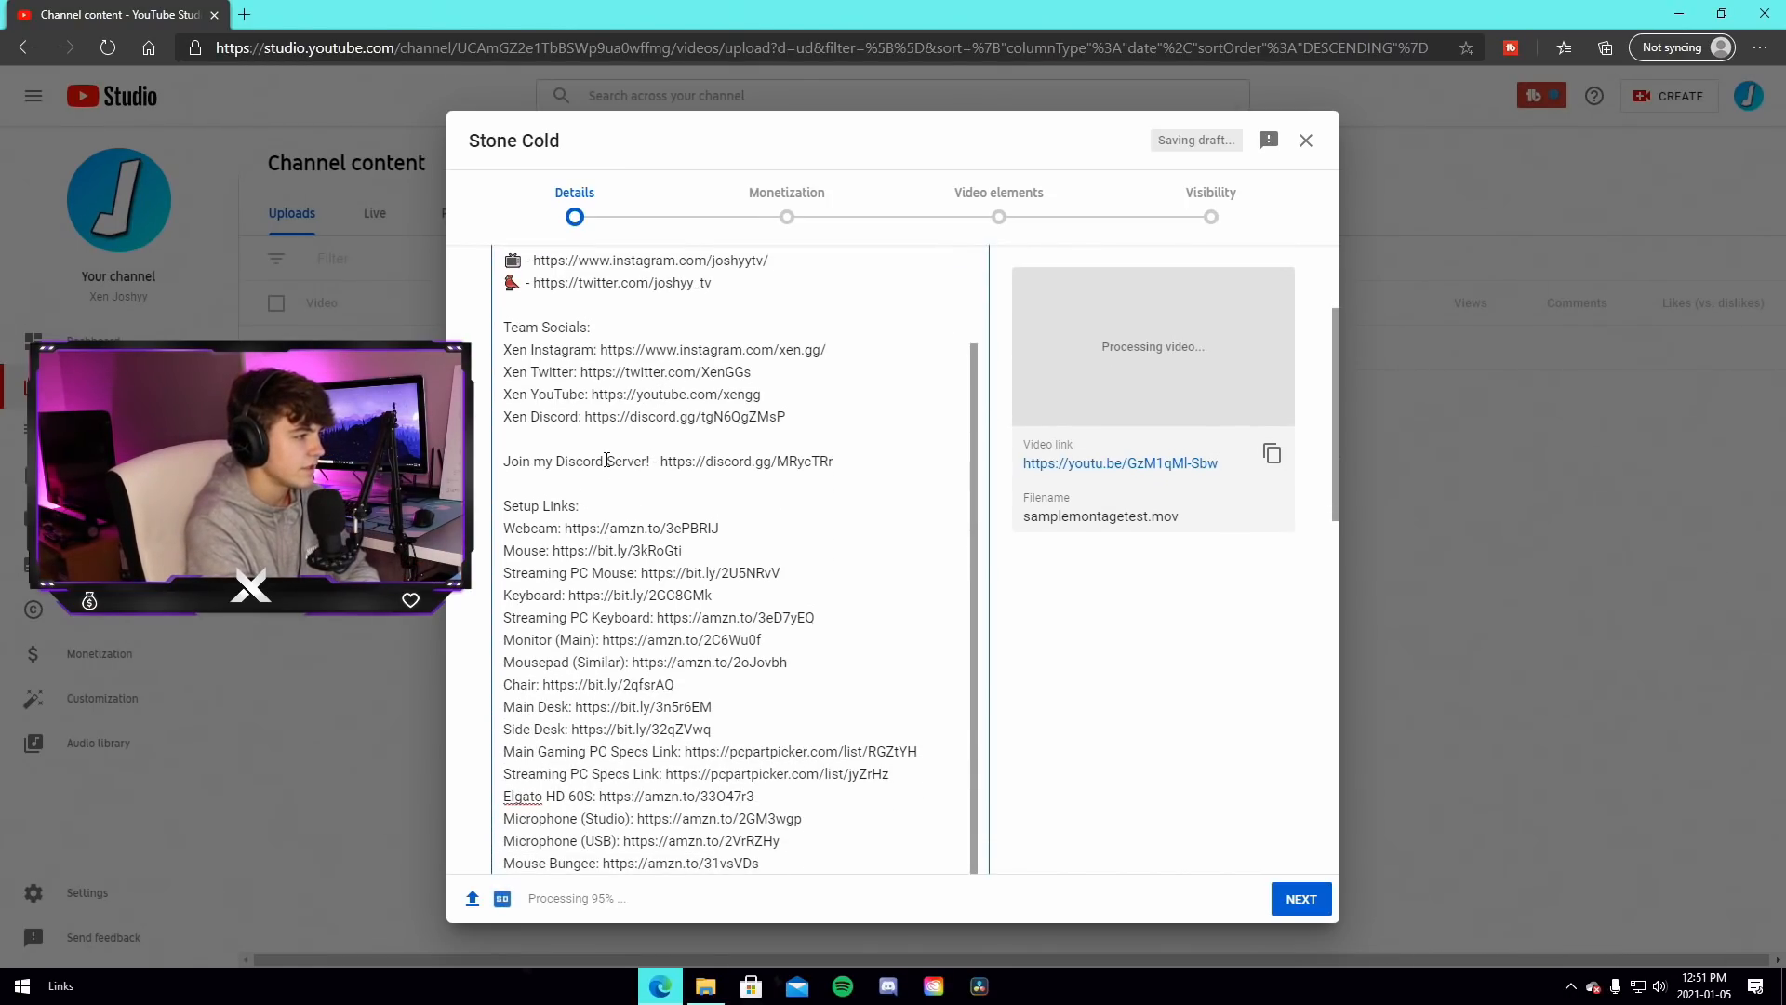
scroll(664, 564, "up", 3)
scroll(1097, 596, "down", 8)
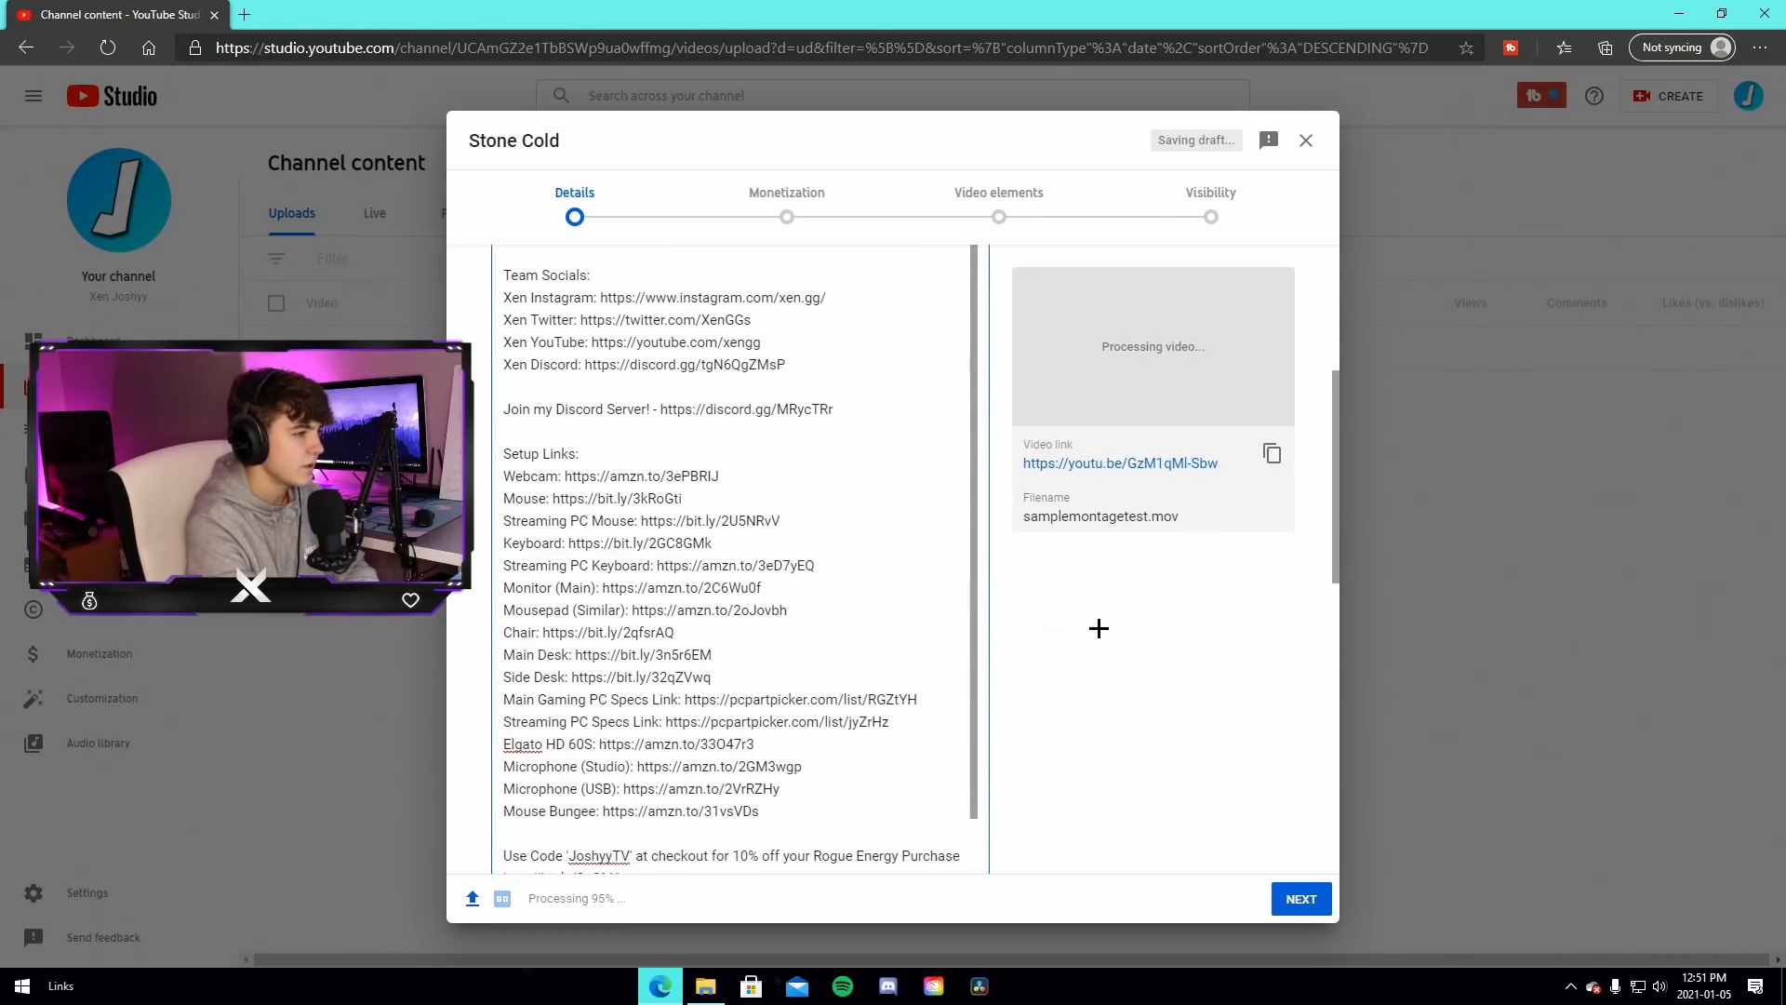
left_click(520, 517)
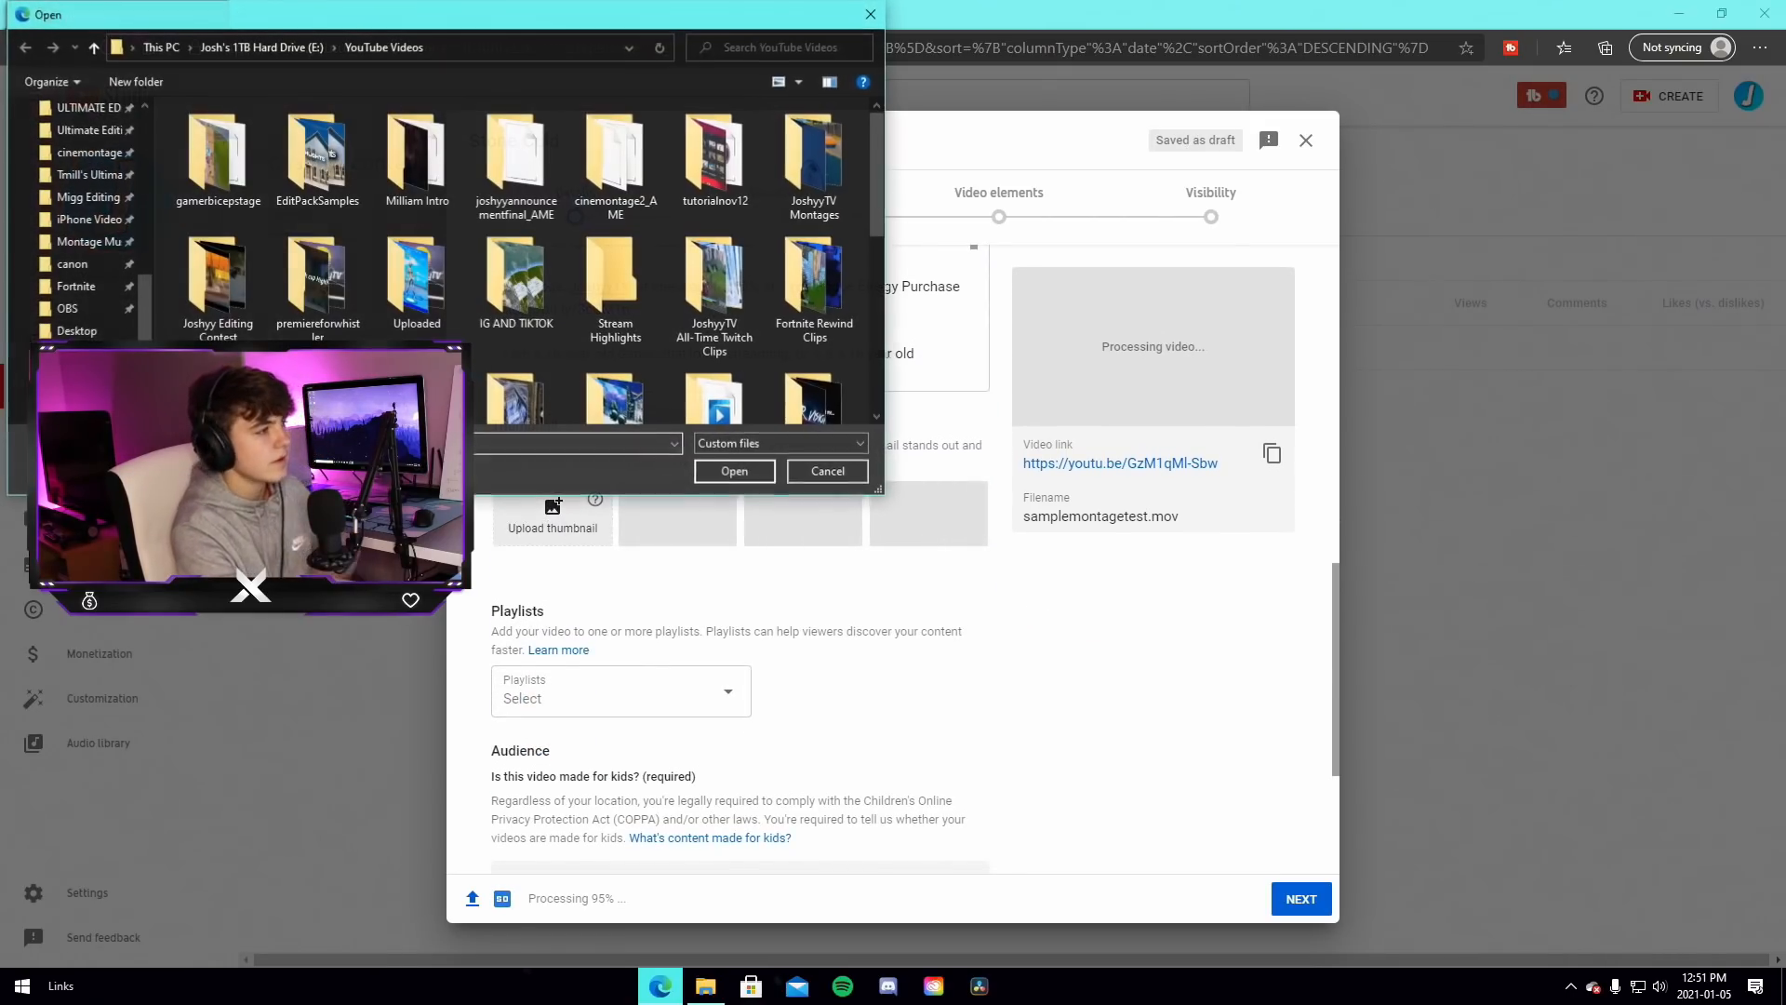
scroll(83, 224, "down", 2)
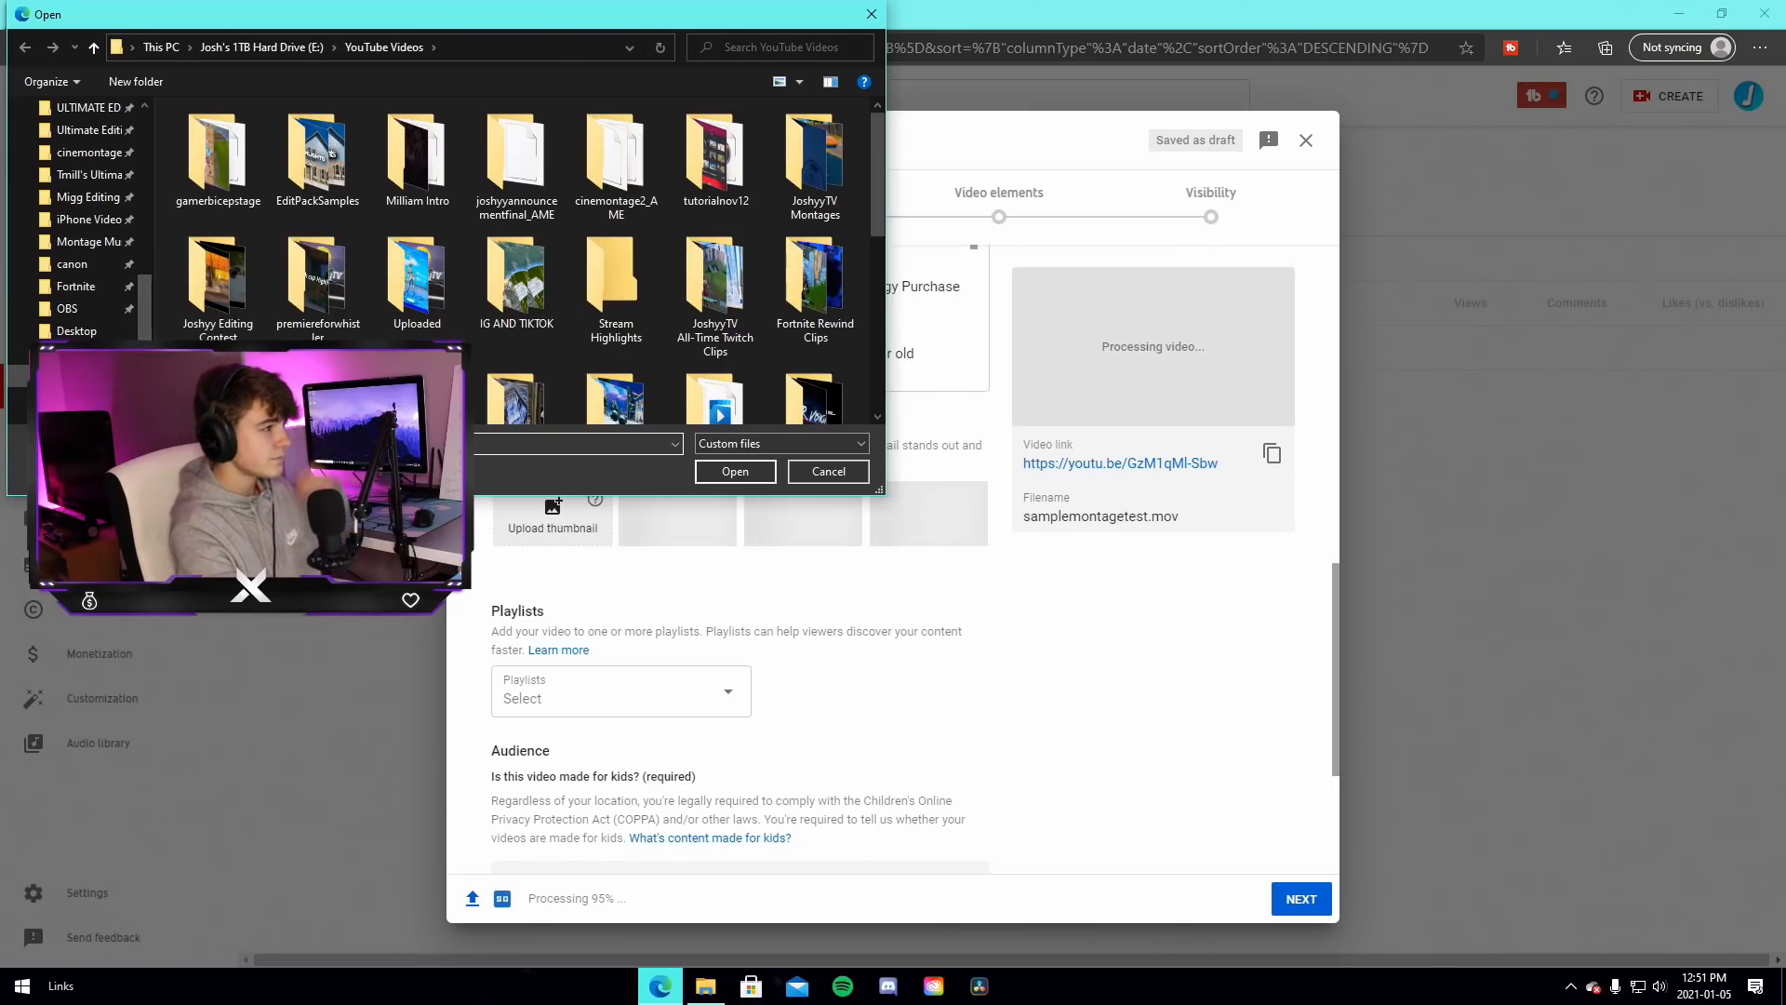
left_click(76, 376)
double_click(507, 331)
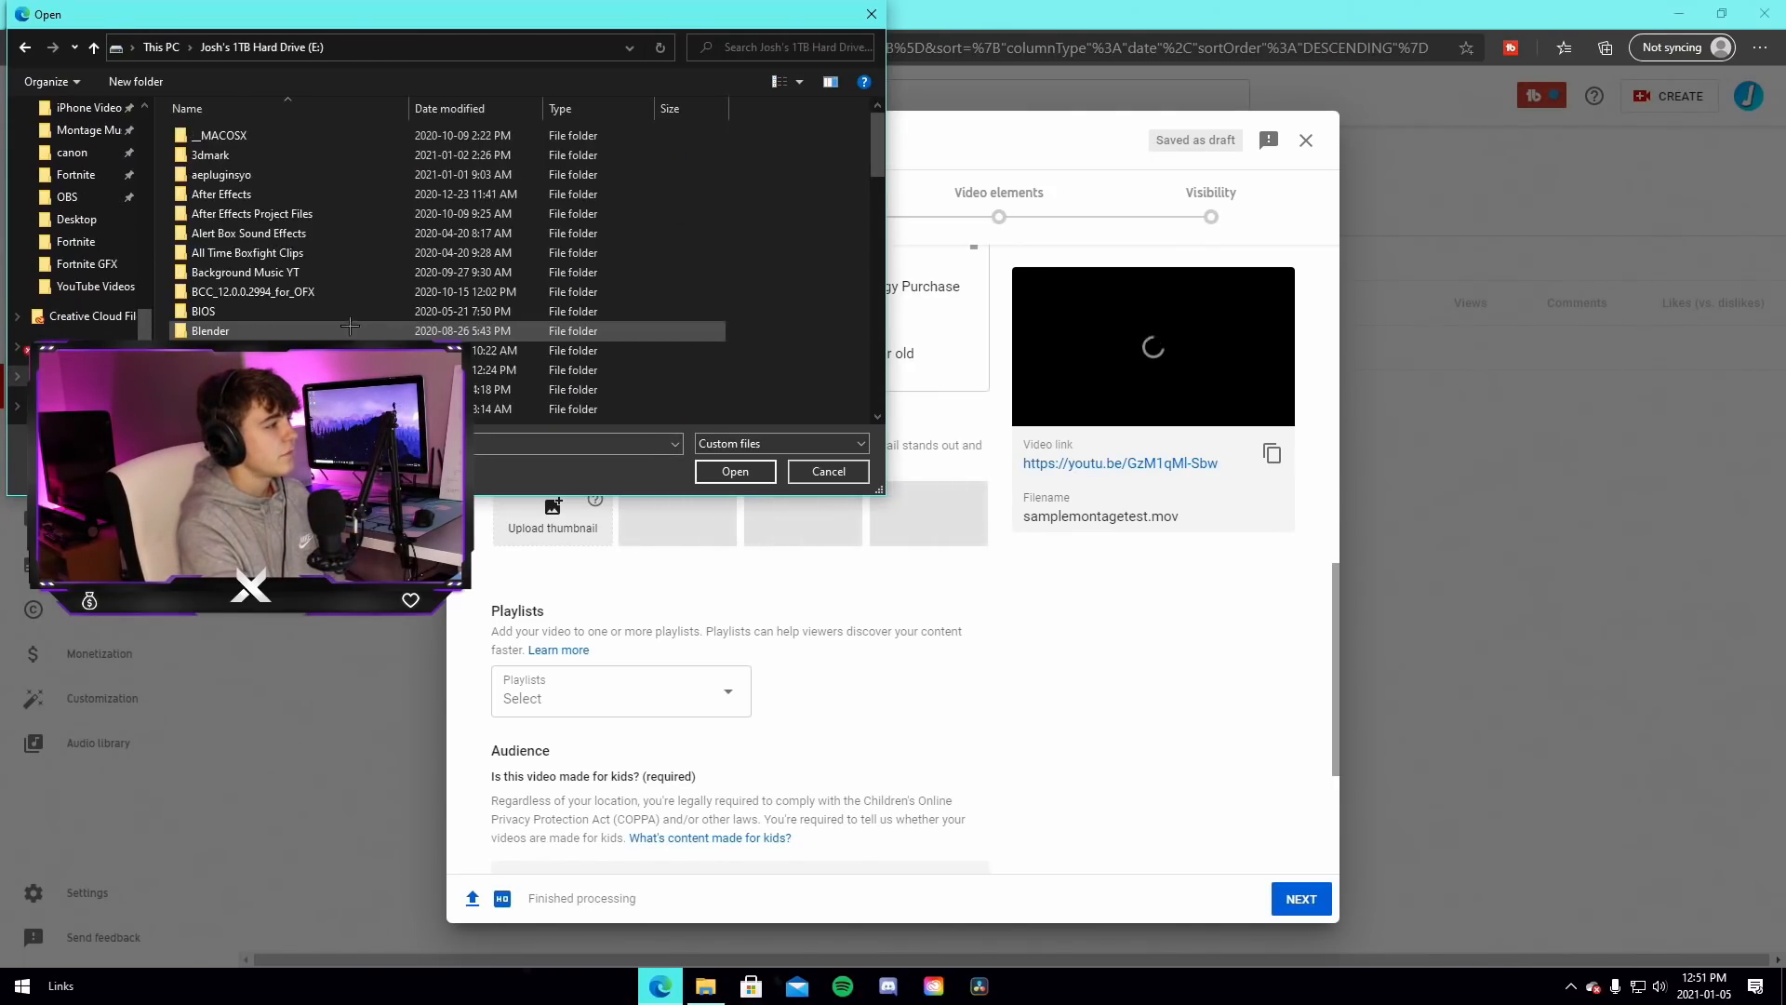
scroll(419, 330, "down", 8)
scroll(258, 317, "down", 5)
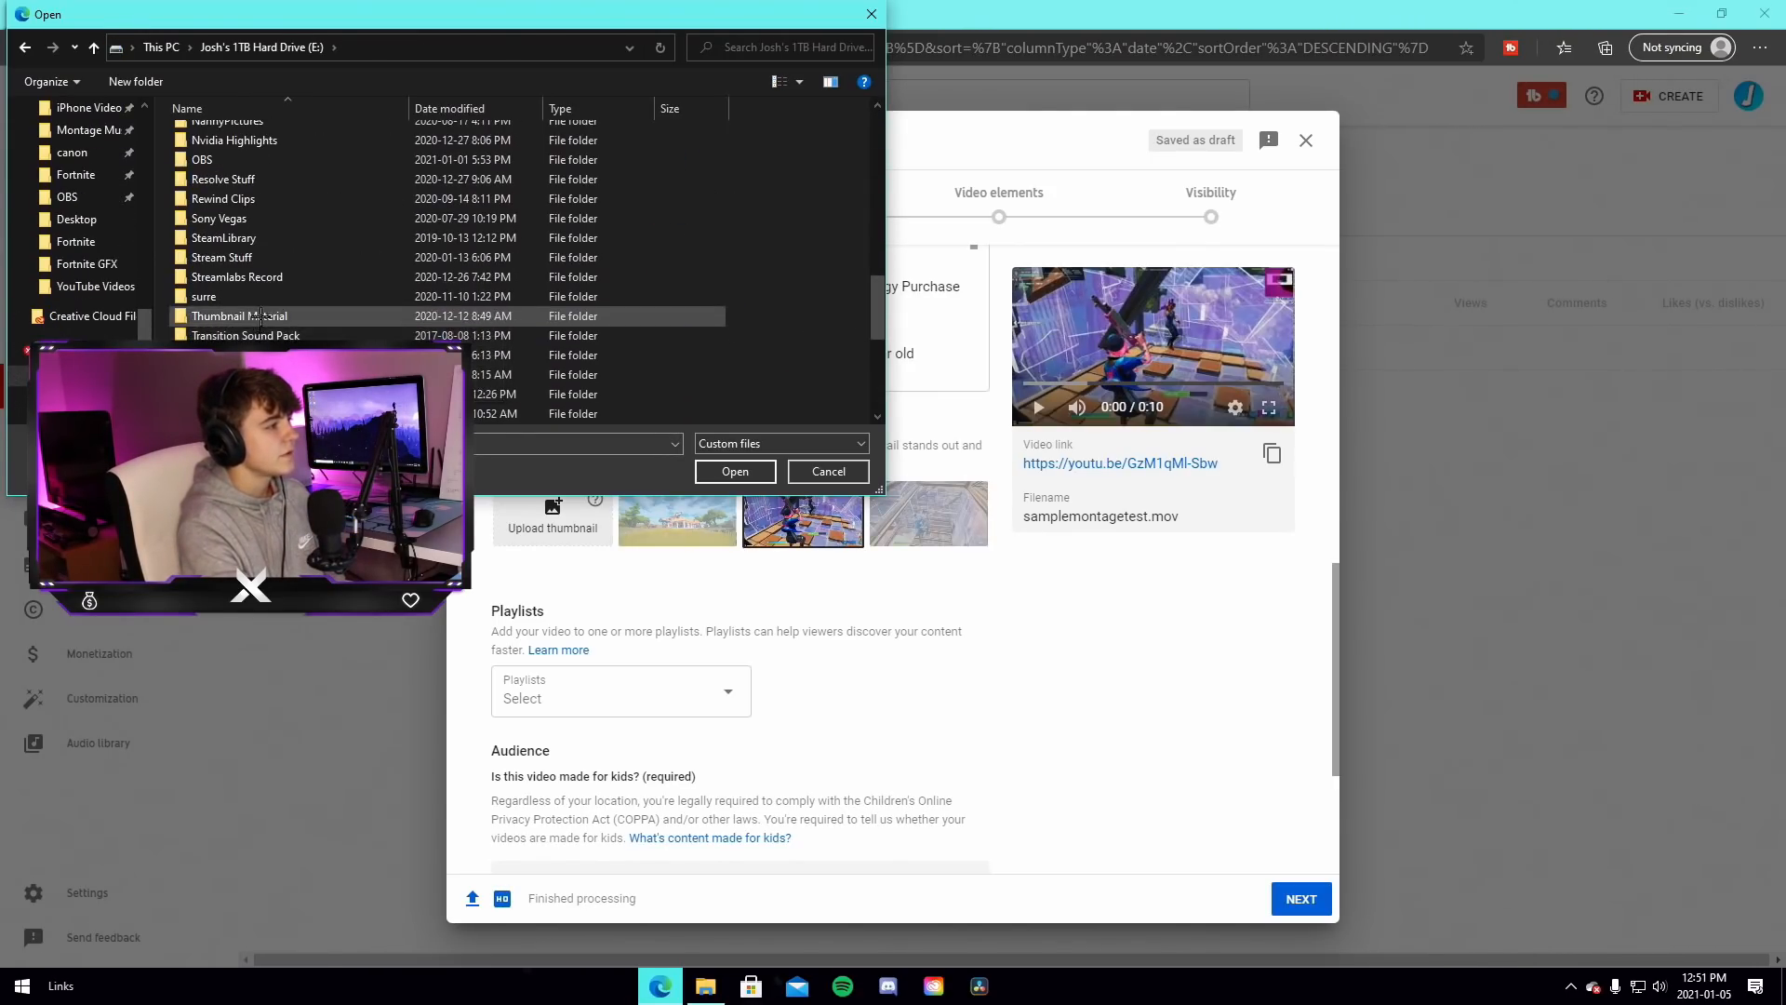
double_click(258, 316)
double_click(306, 173)
left_click(196, 298)
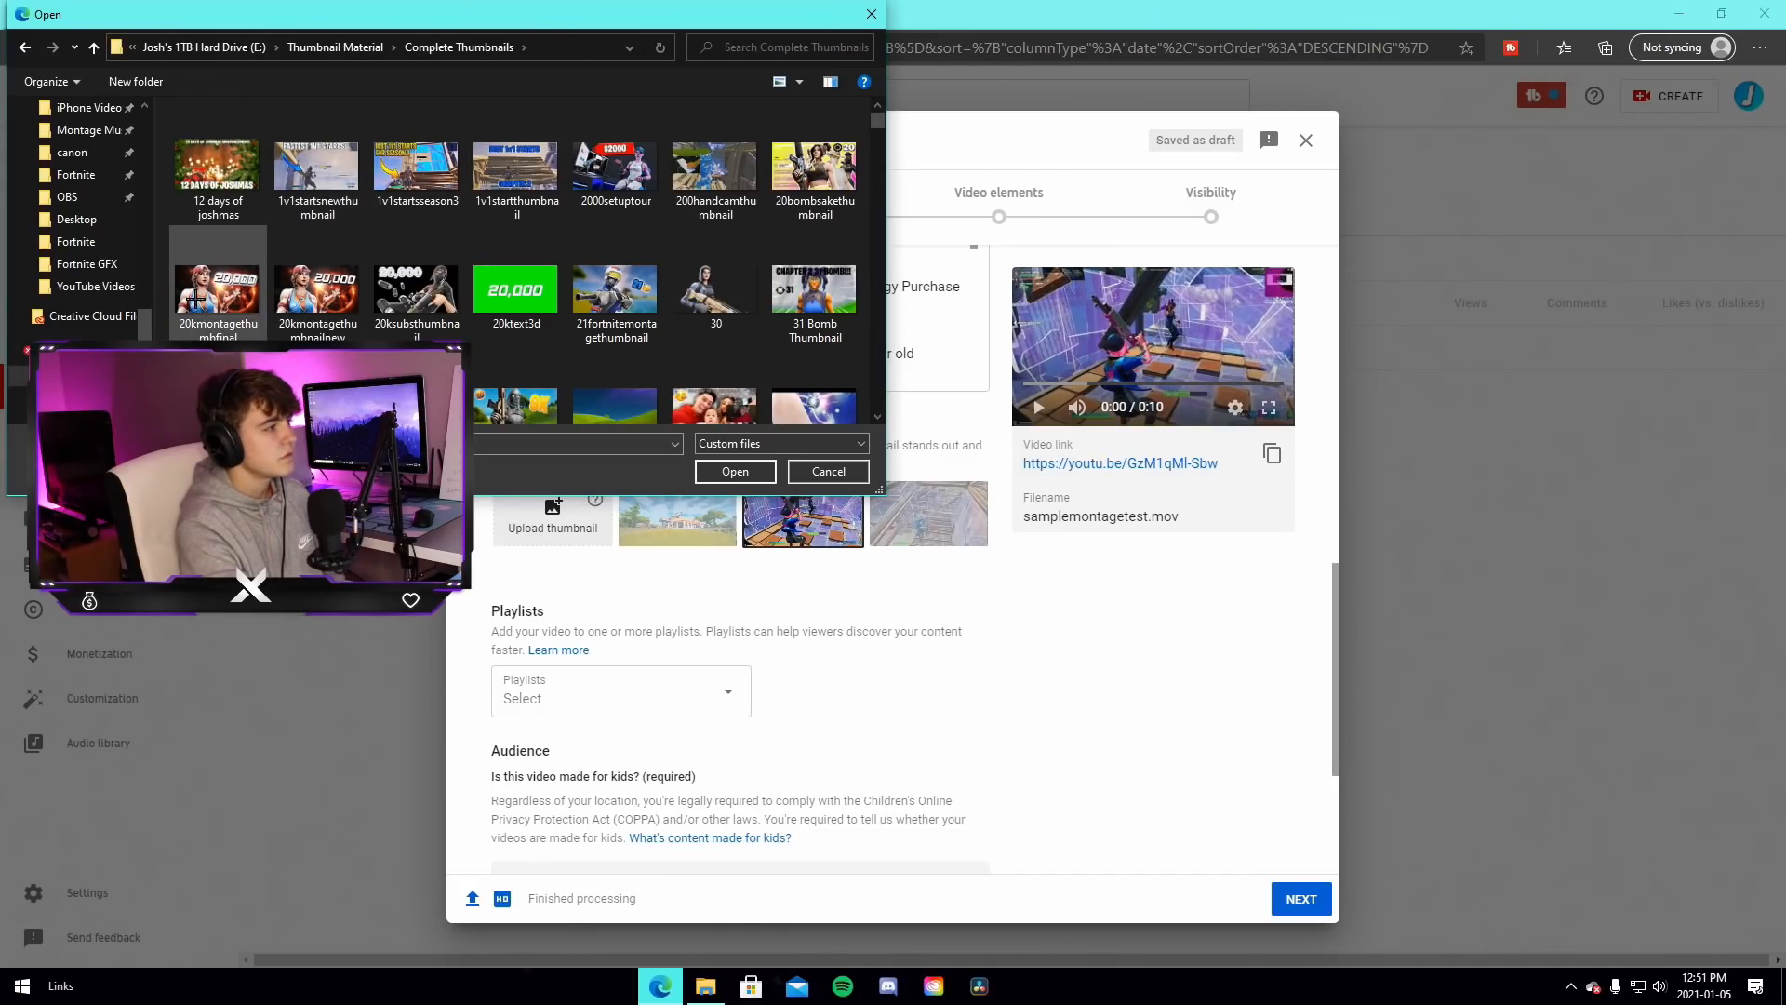
left_click(748, 471)
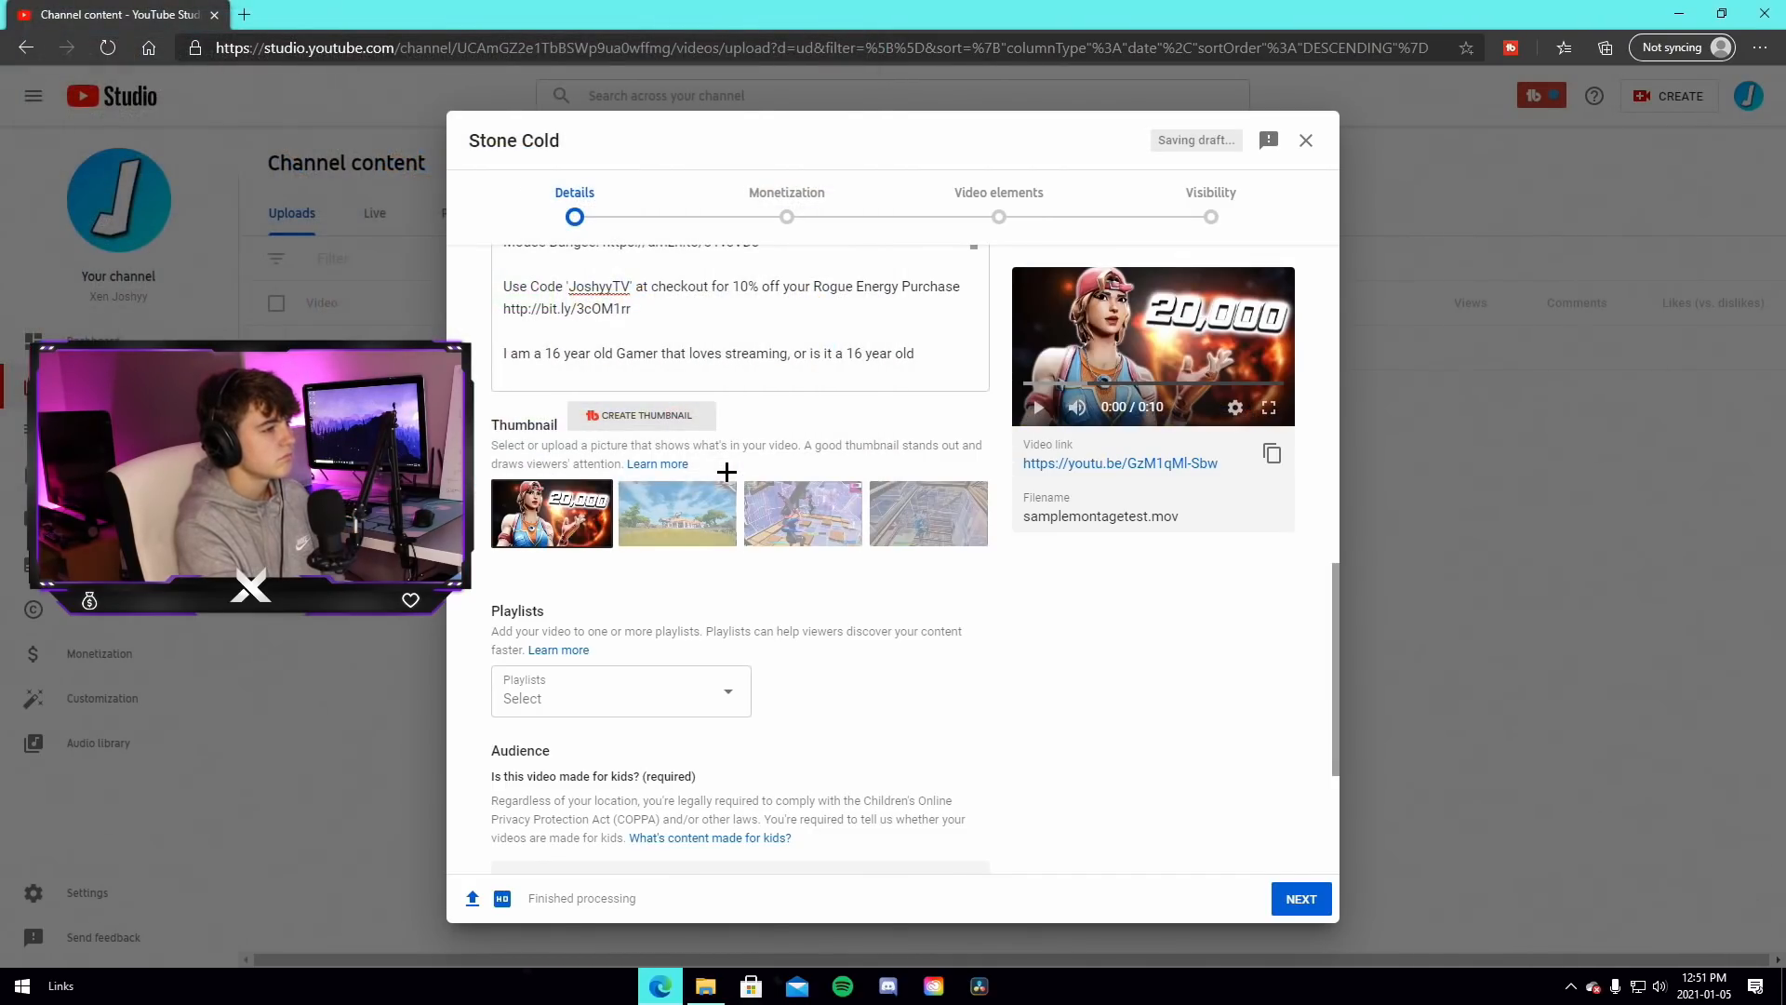
Set the audience to "No, it's not made for kids" and expand the additional video options
scroll(606, 650, "down", 3)
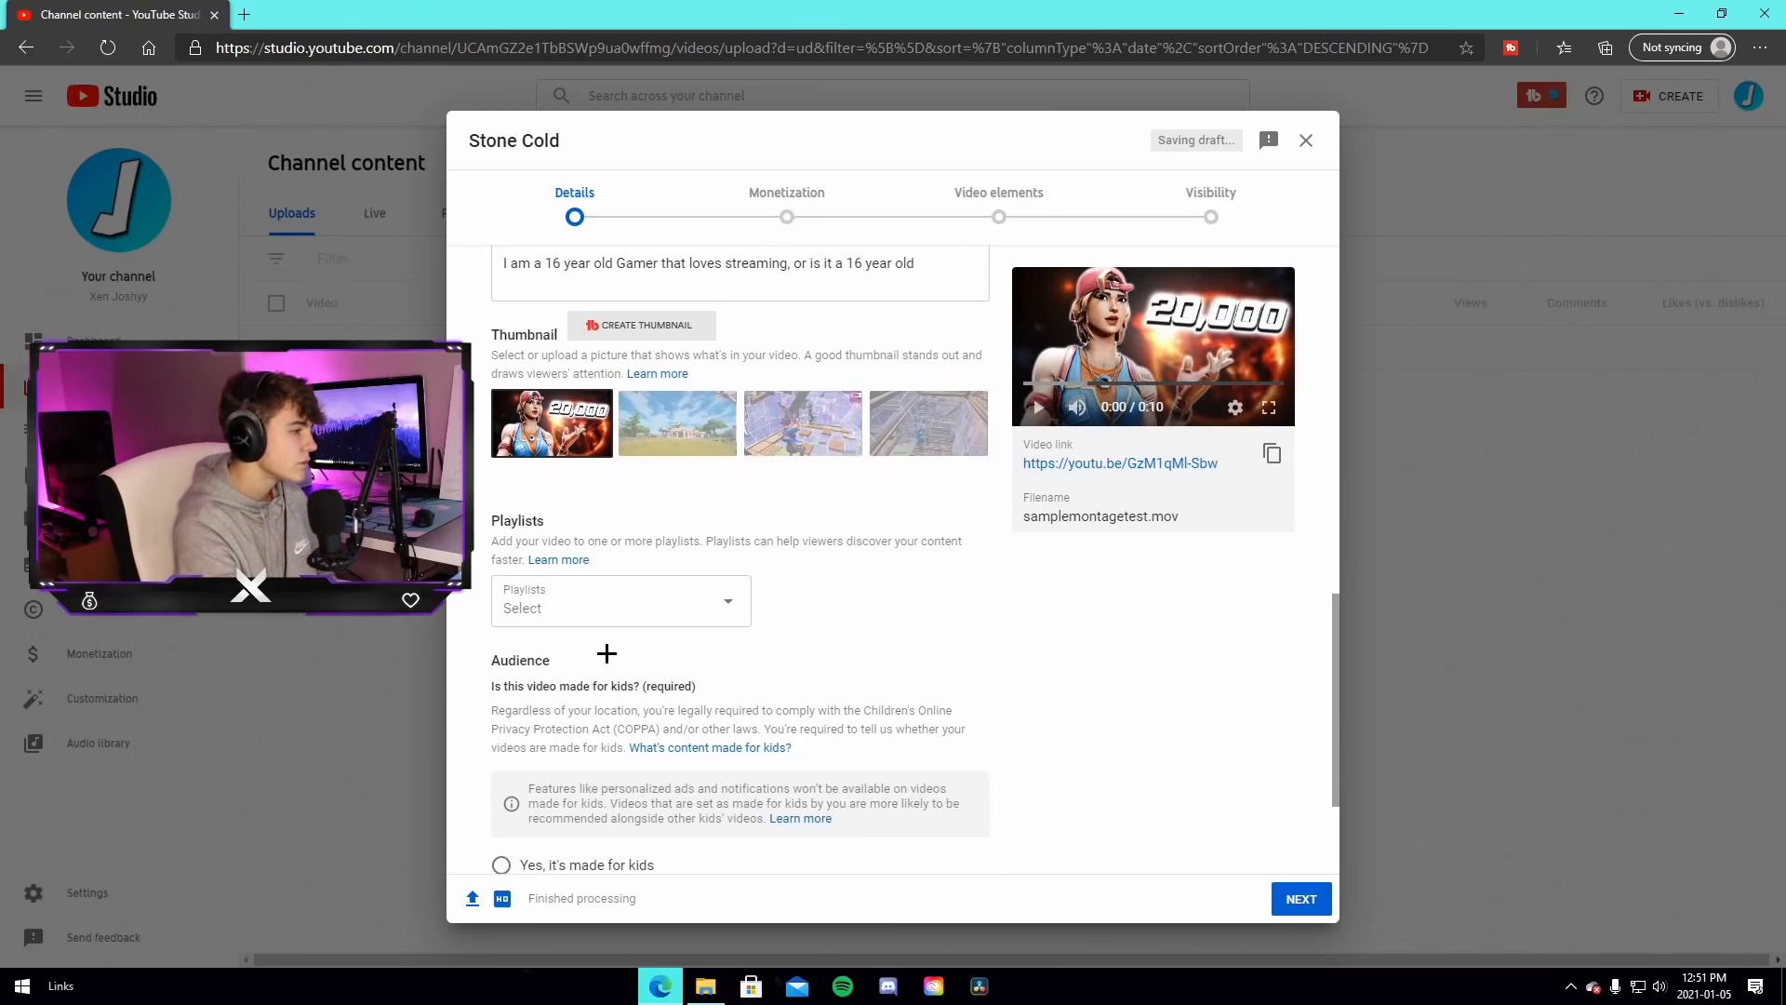
left_click(502, 701)
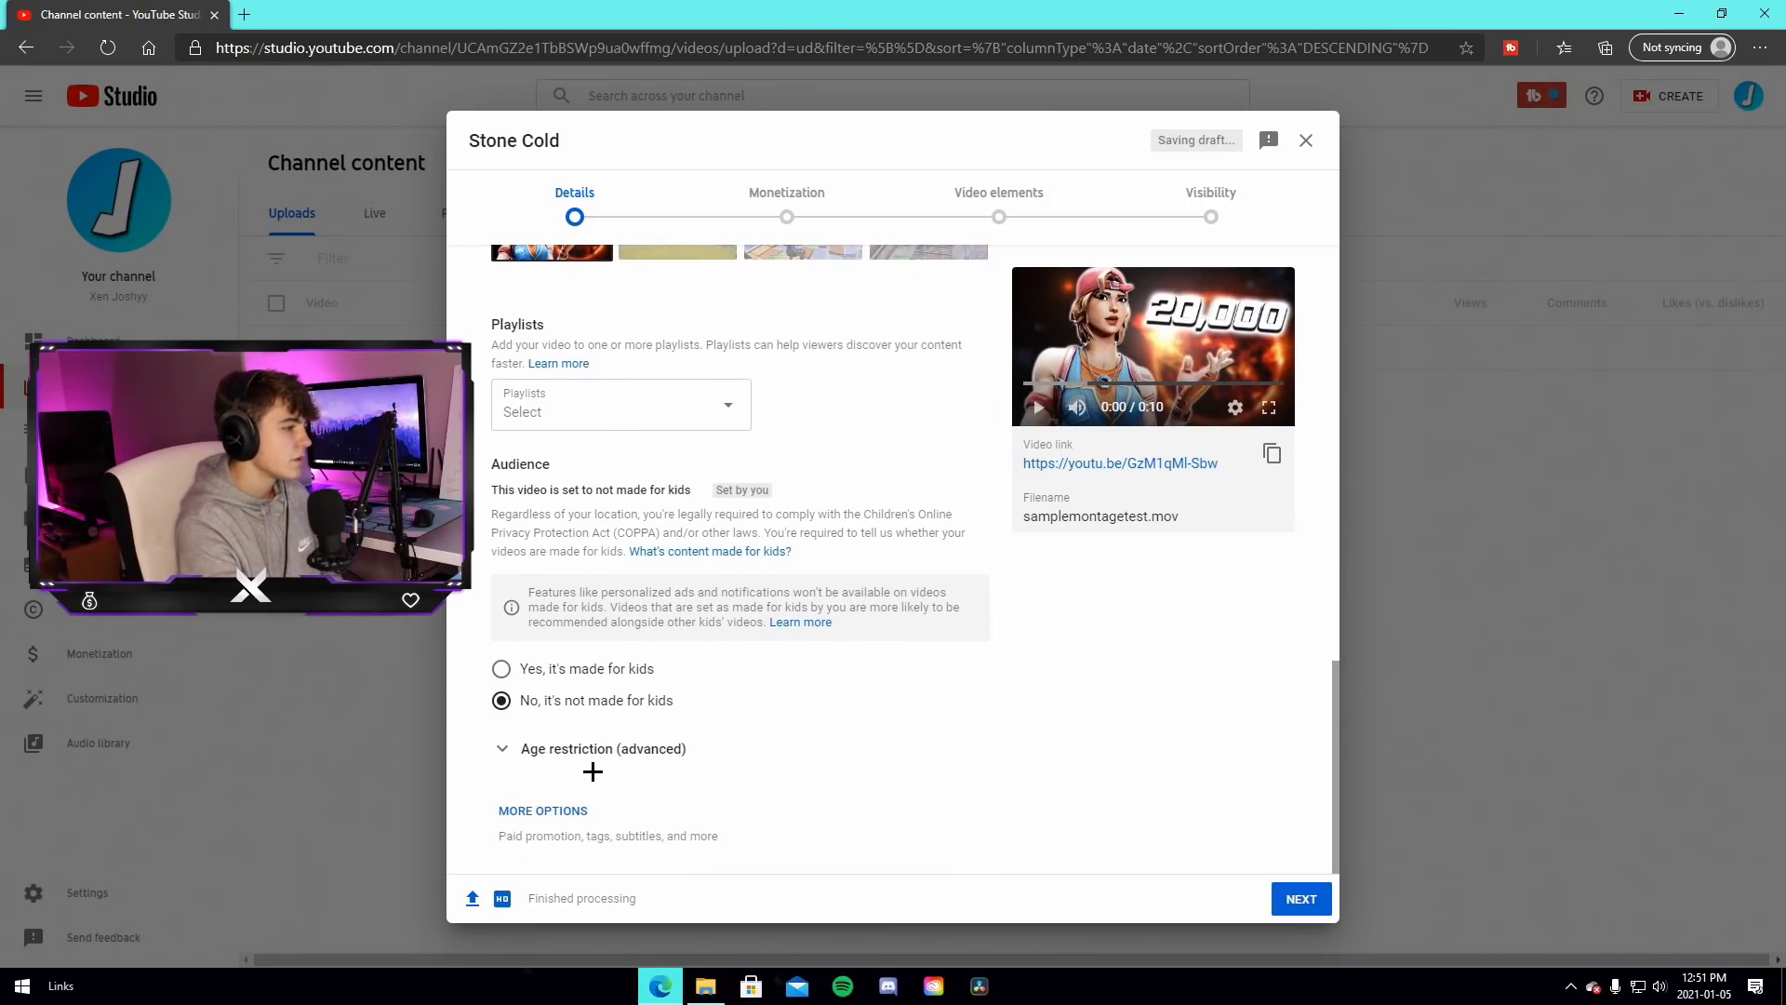
left_click(533, 818)
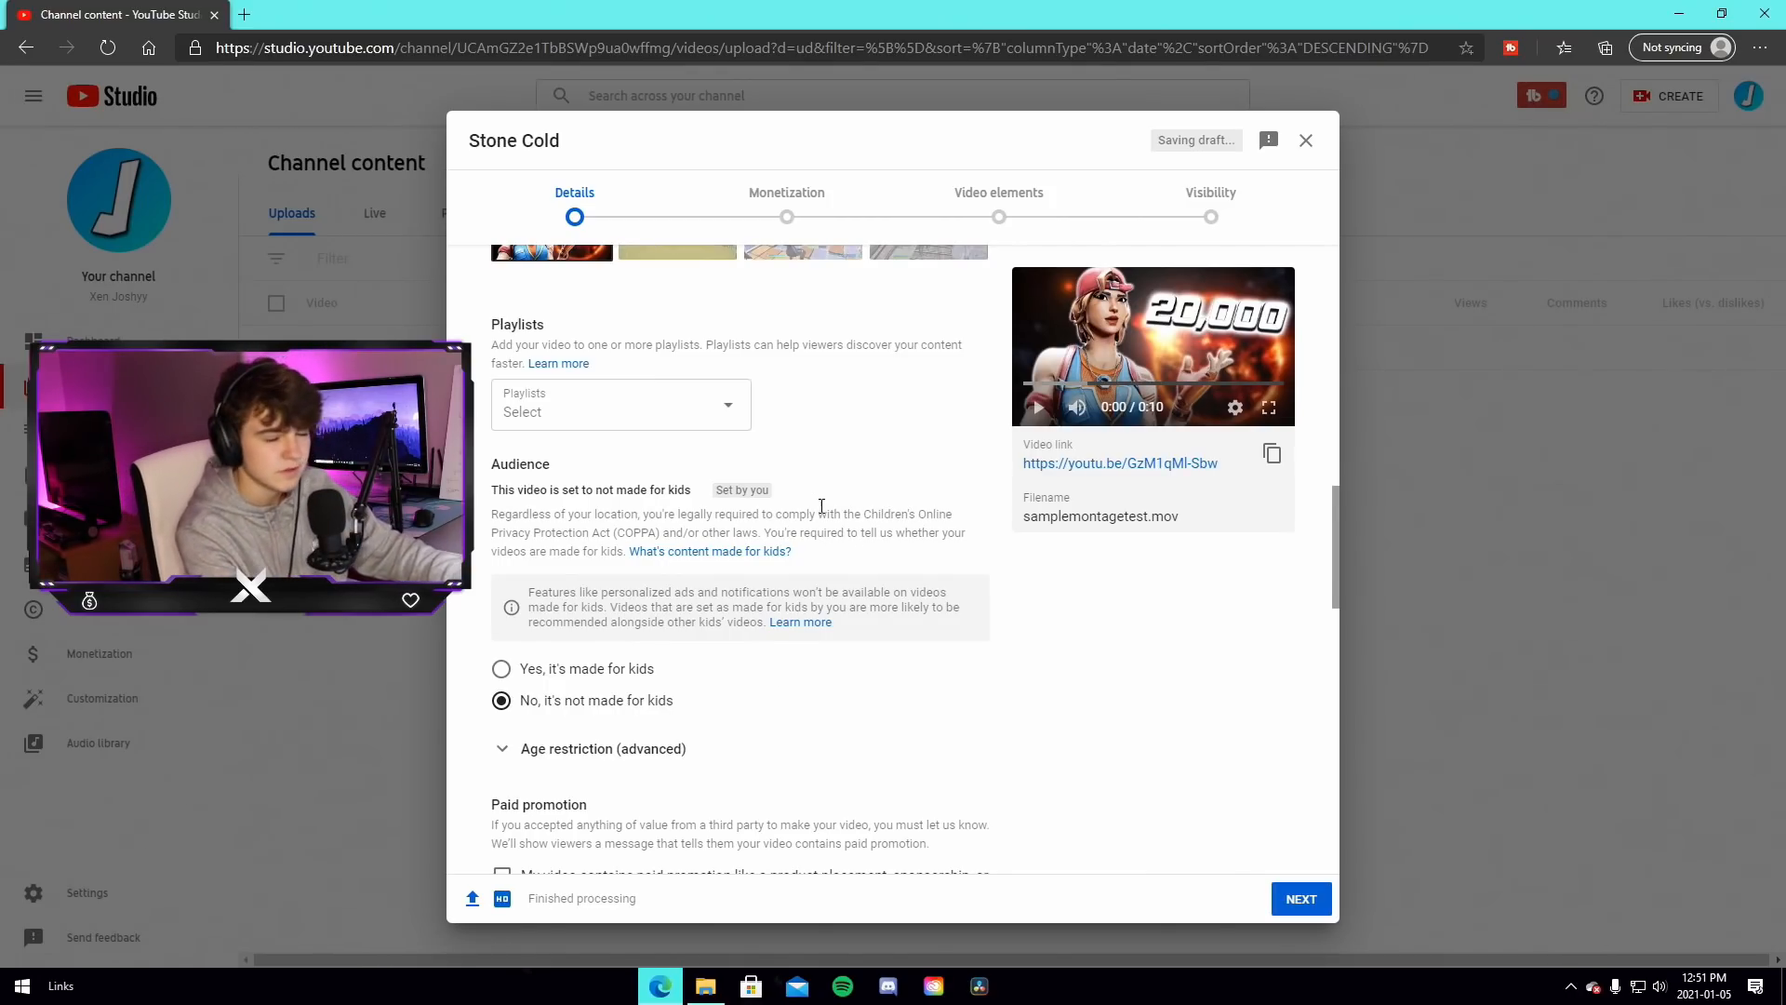
Add "stone cold fortnite montage" as the video's first tag
scroll(698, 516, "down", 1)
scroll(698, 516, "down", 7)
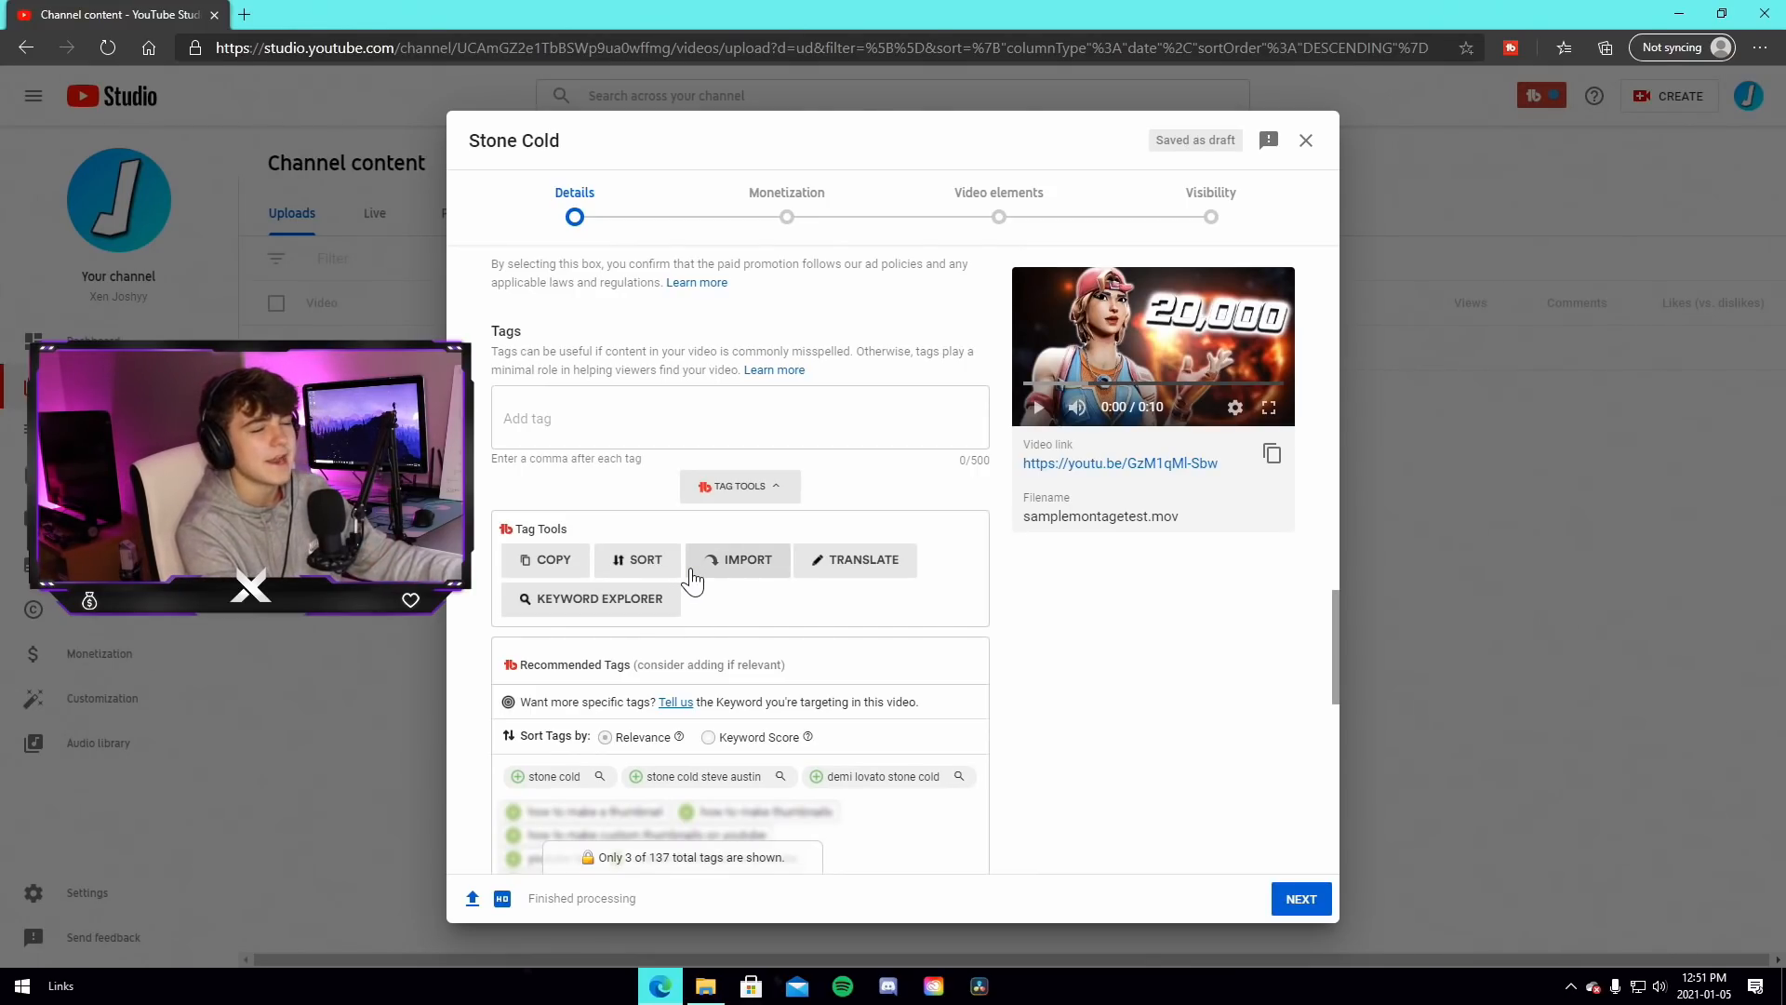
left_click(618, 406)
type("stoi")
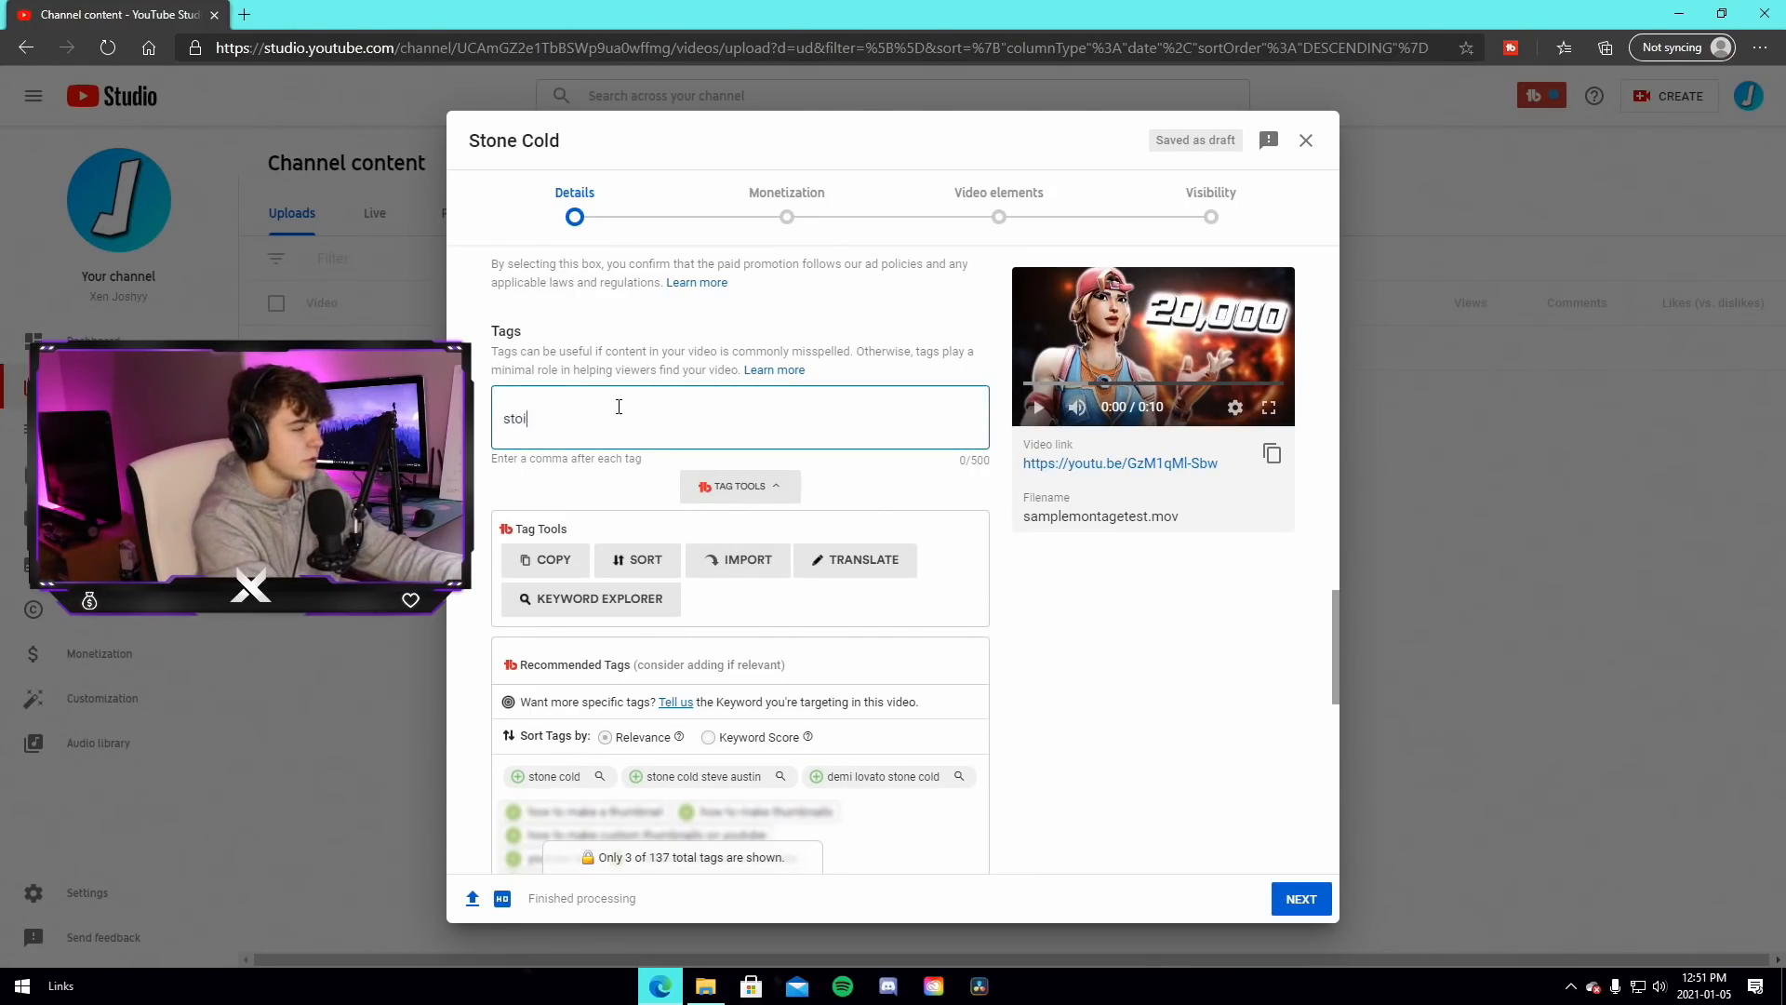
key("BackSpace")
type("ne ")
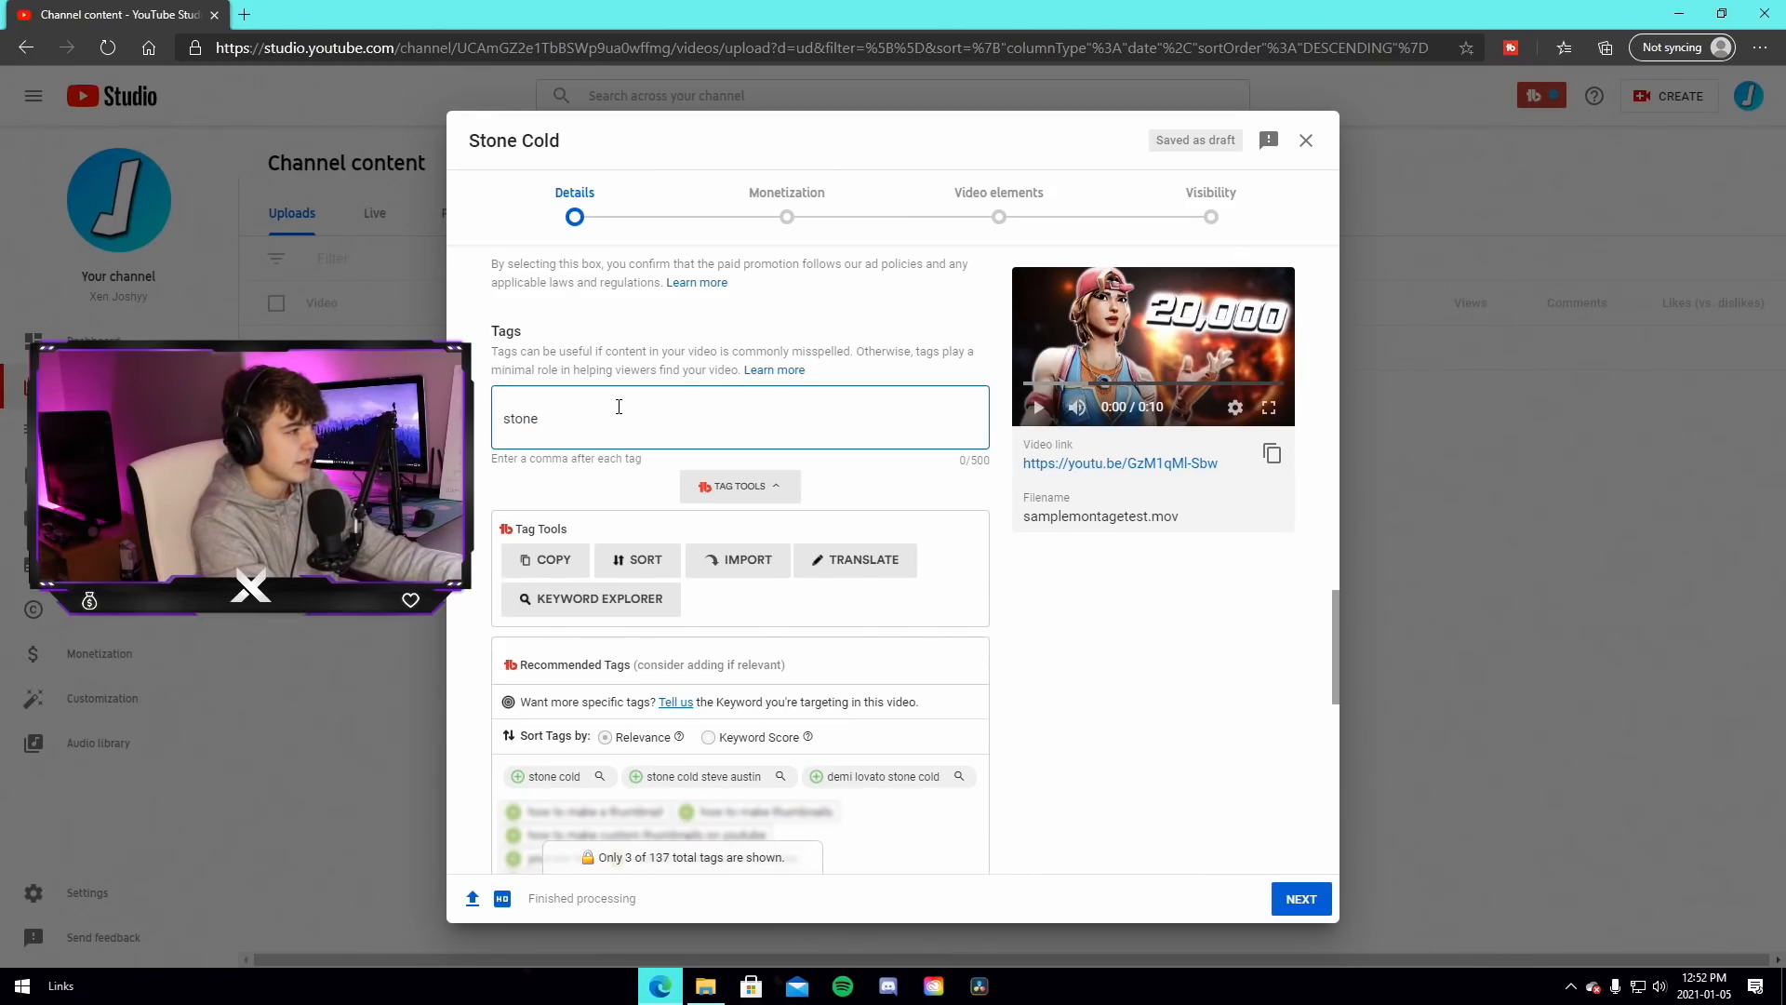
type("fortnite")
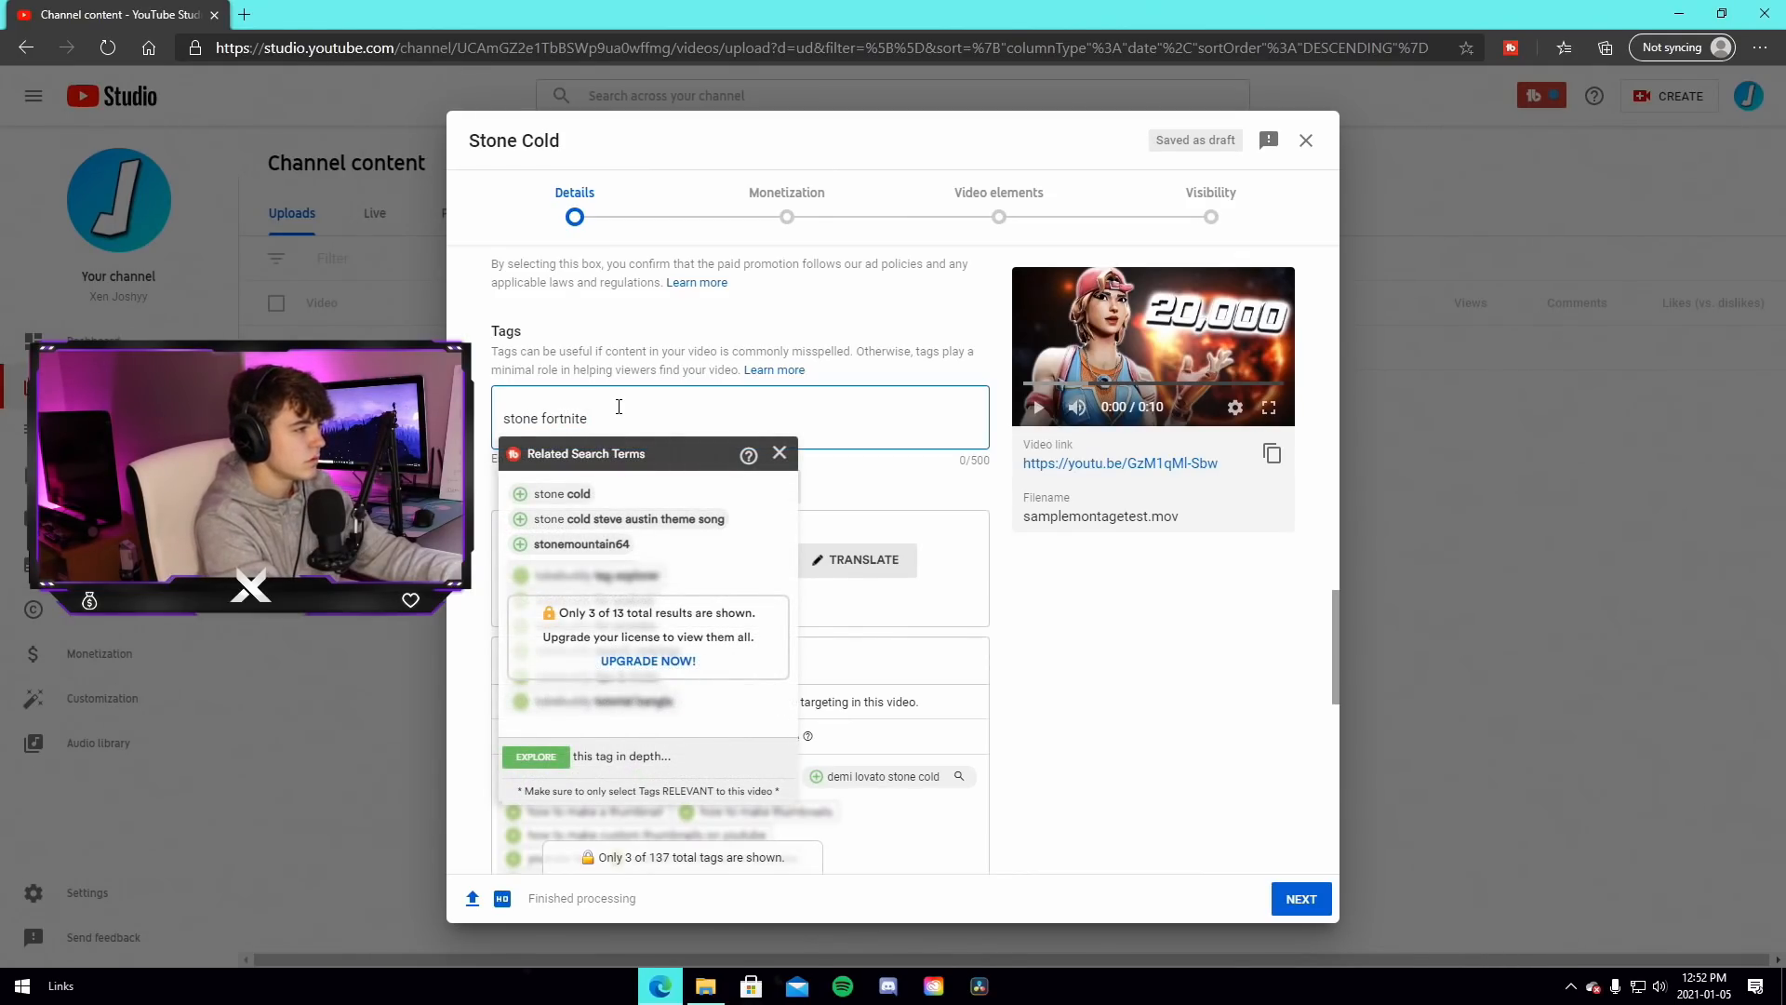
key("BackSpace")
key("BackSpace")
key("BackSpace")
key("BackSpace")
key("BackSpace")
key("BackSpace")
key("BackSpace")
key("BackSpace")
type("cold")
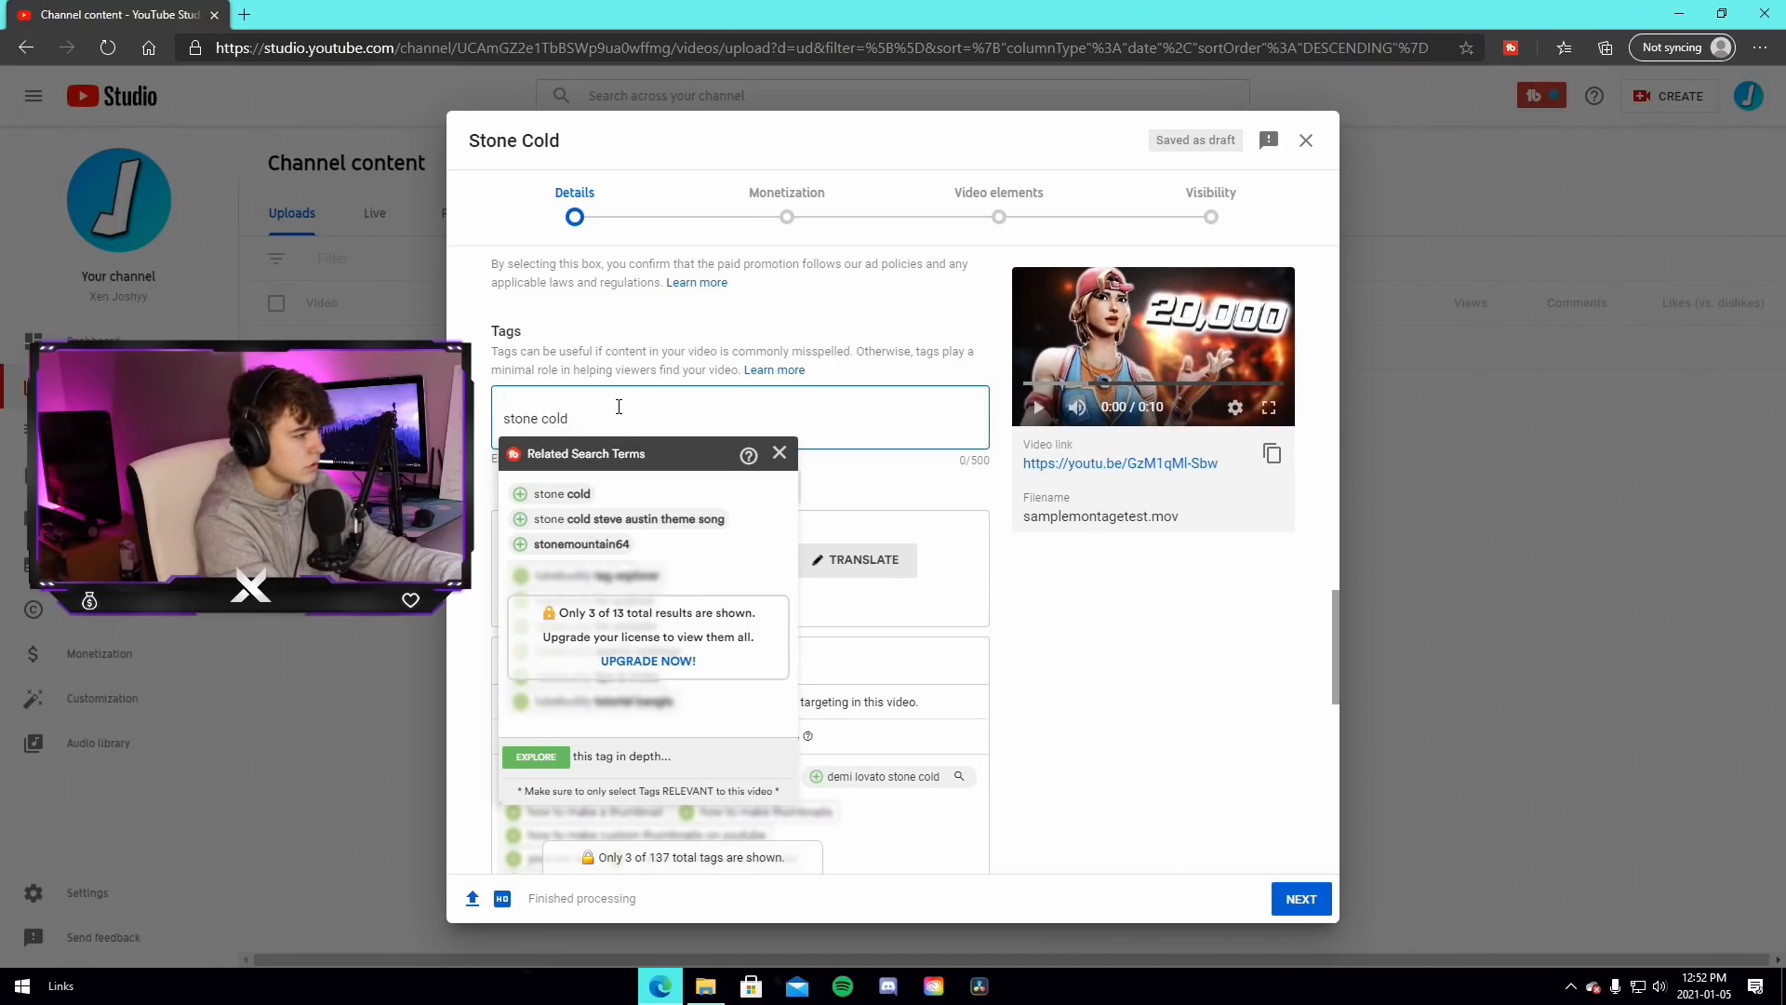
type("m f")
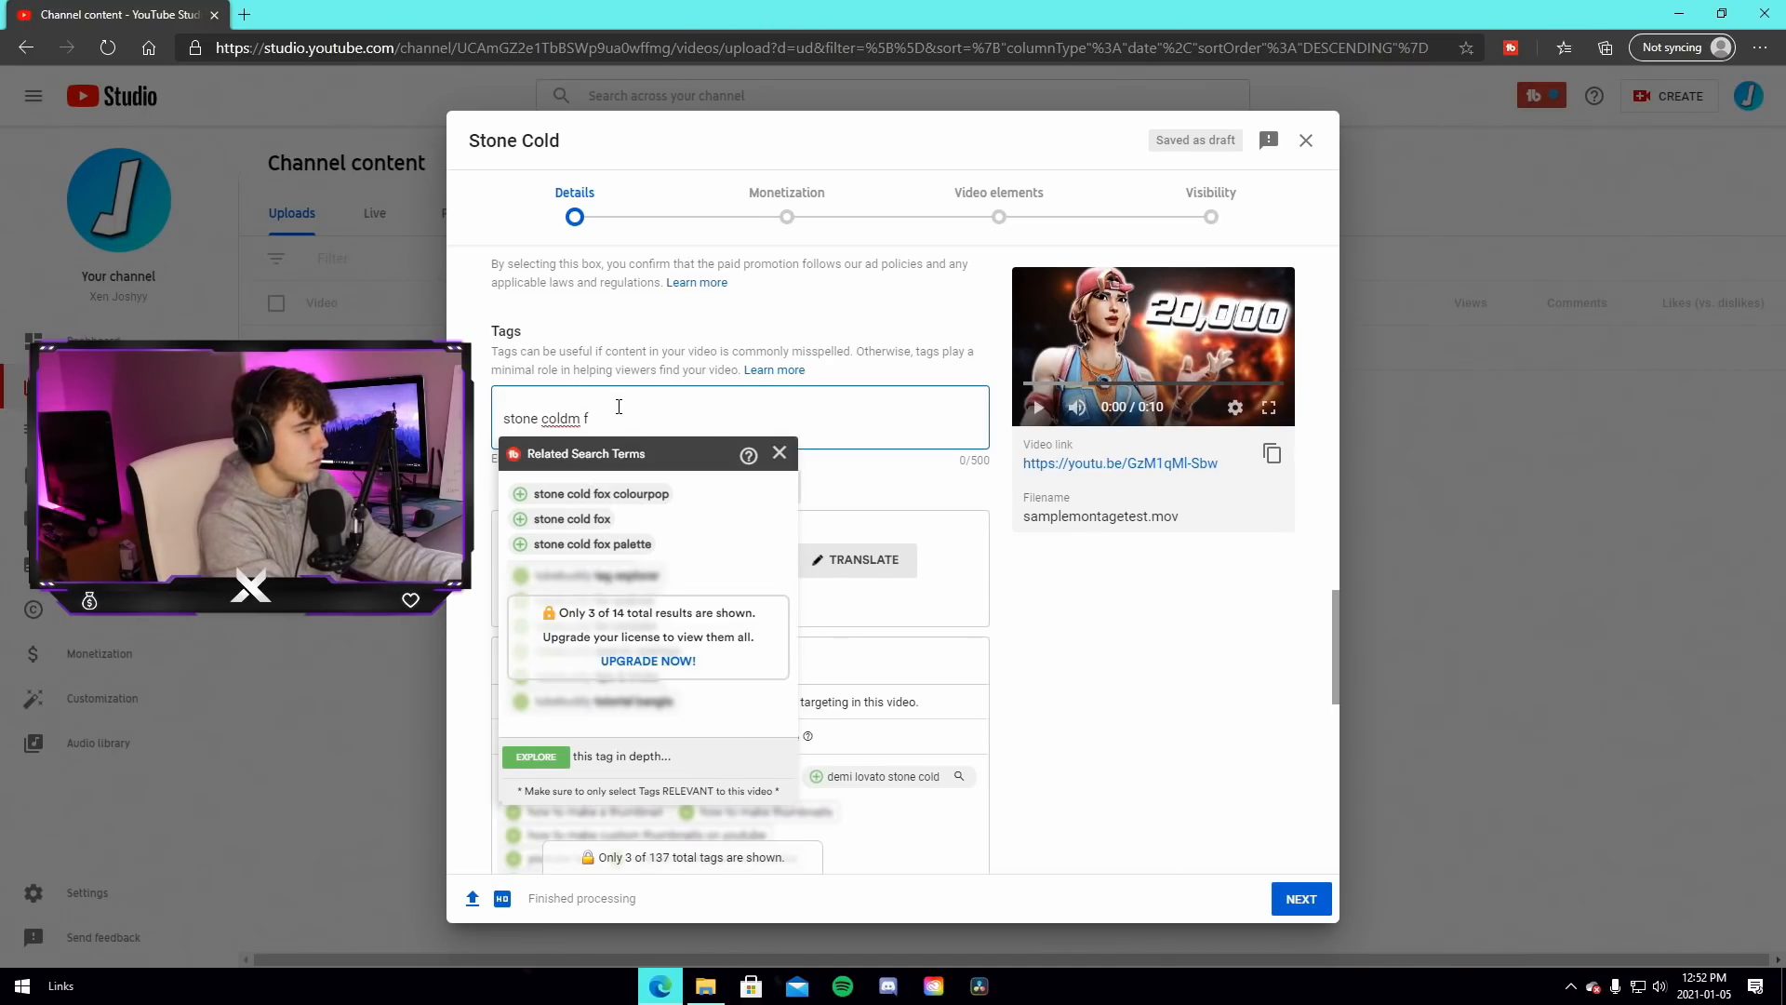
key("BackSpace")
key("BackSpace")
key("BackSpace")
type("fort")
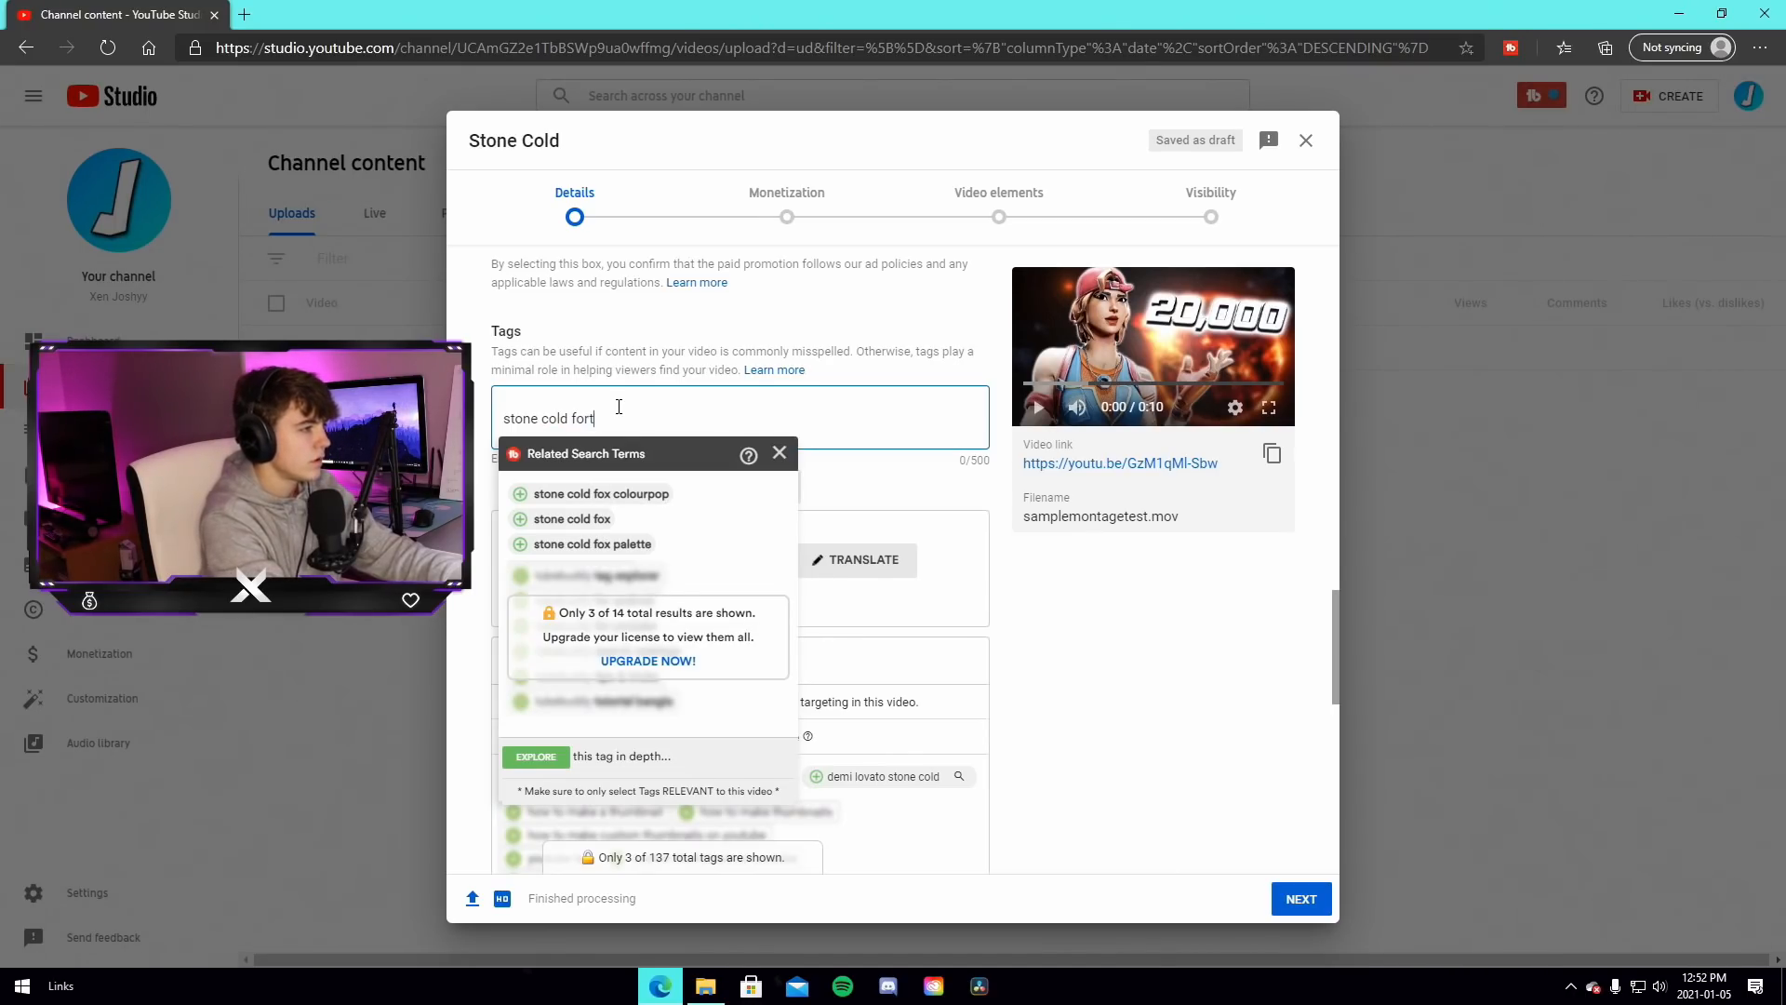
type("nite montage")
key("Return")
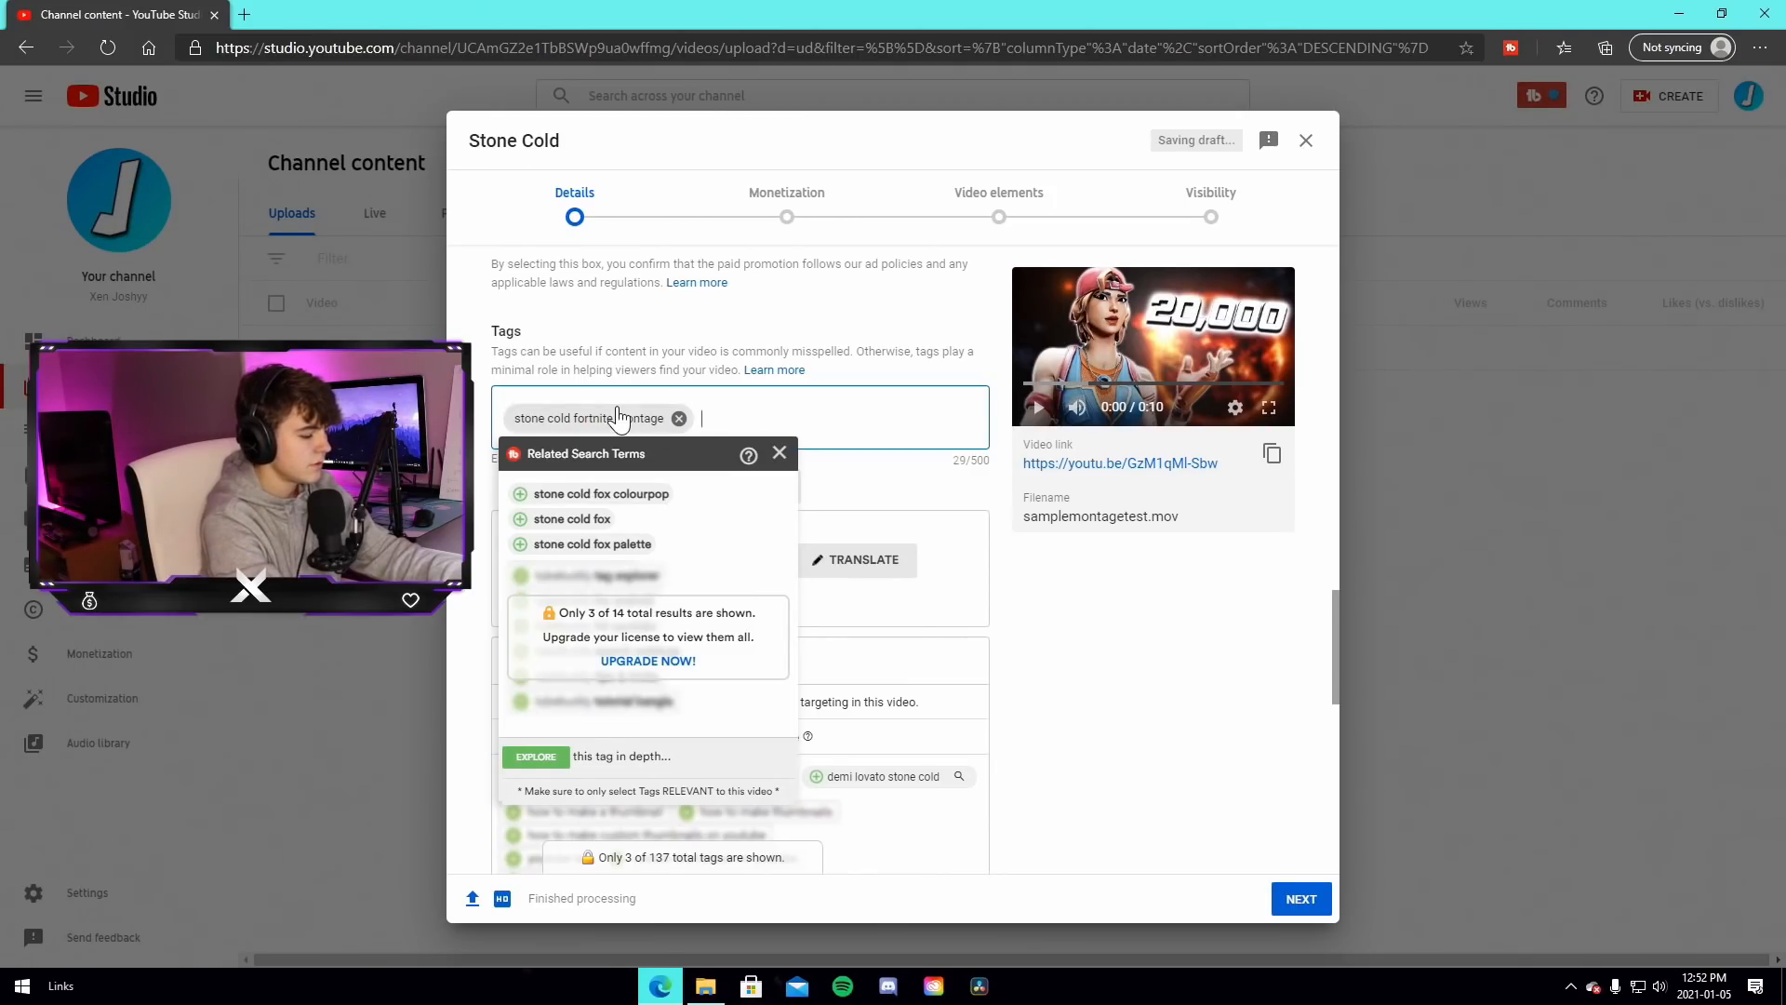
Add the tags "fortnite montage stone cold" and "stone cold fortnite highlights"
type("fortnite montage ")
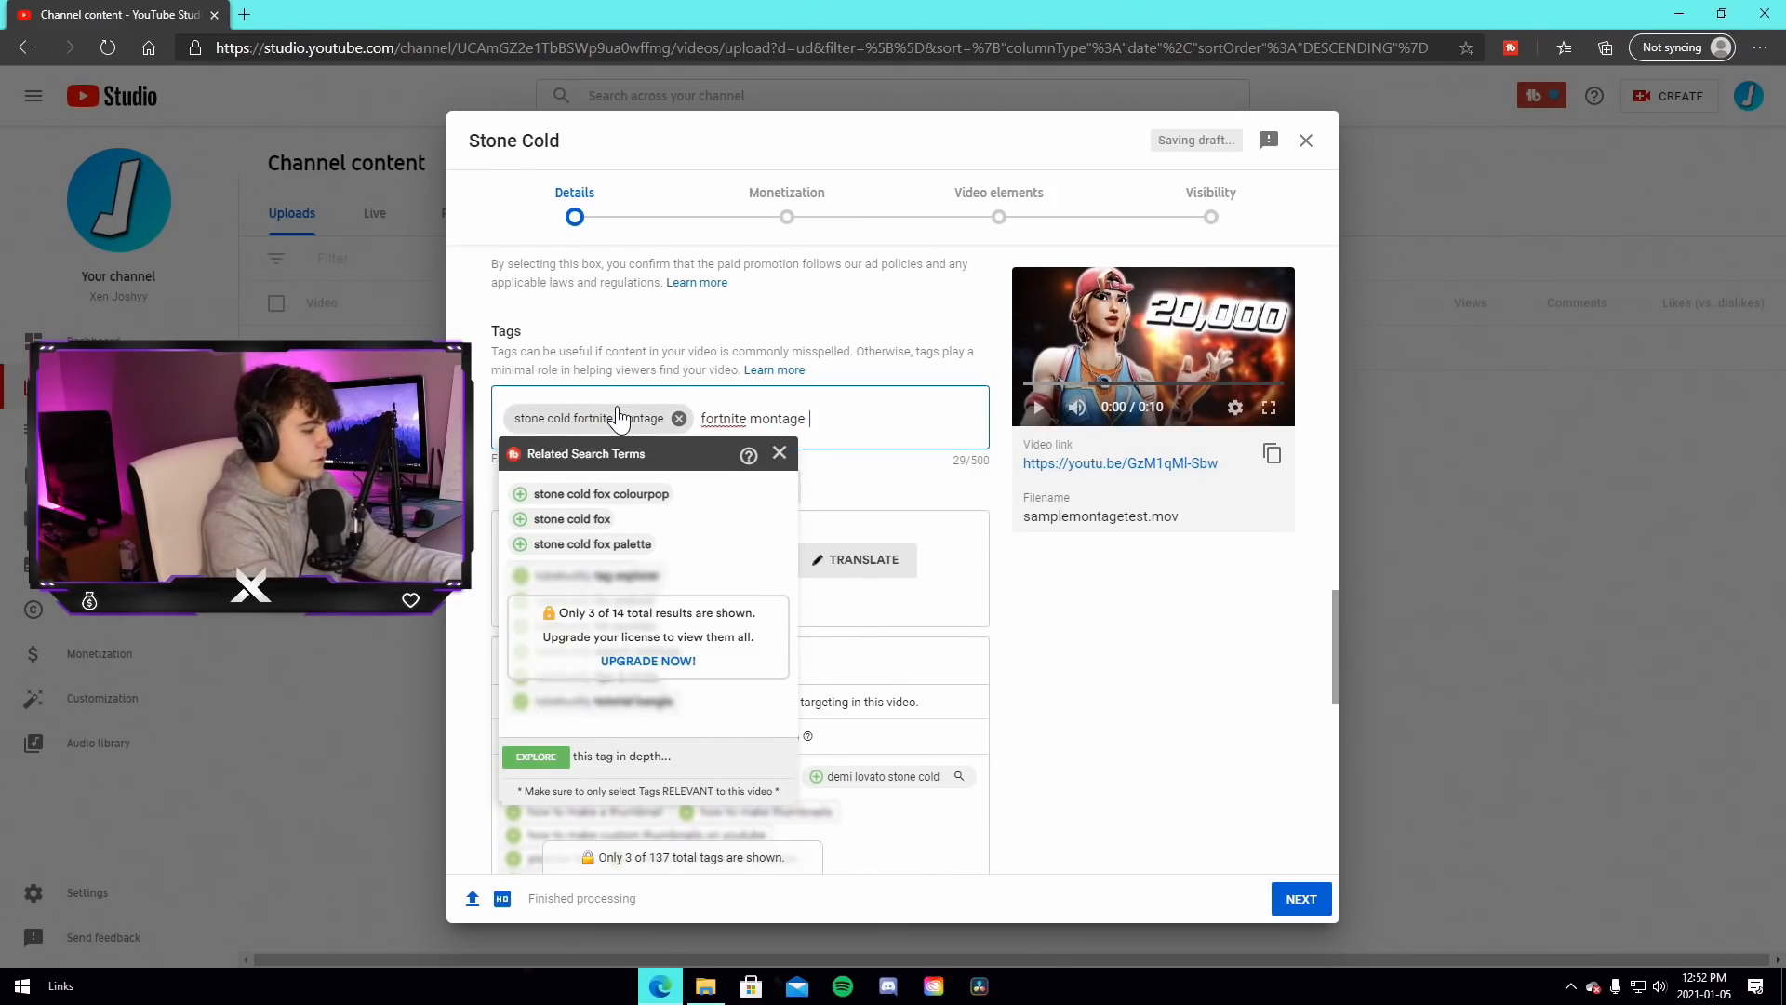
type("stone cold")
key("Return")
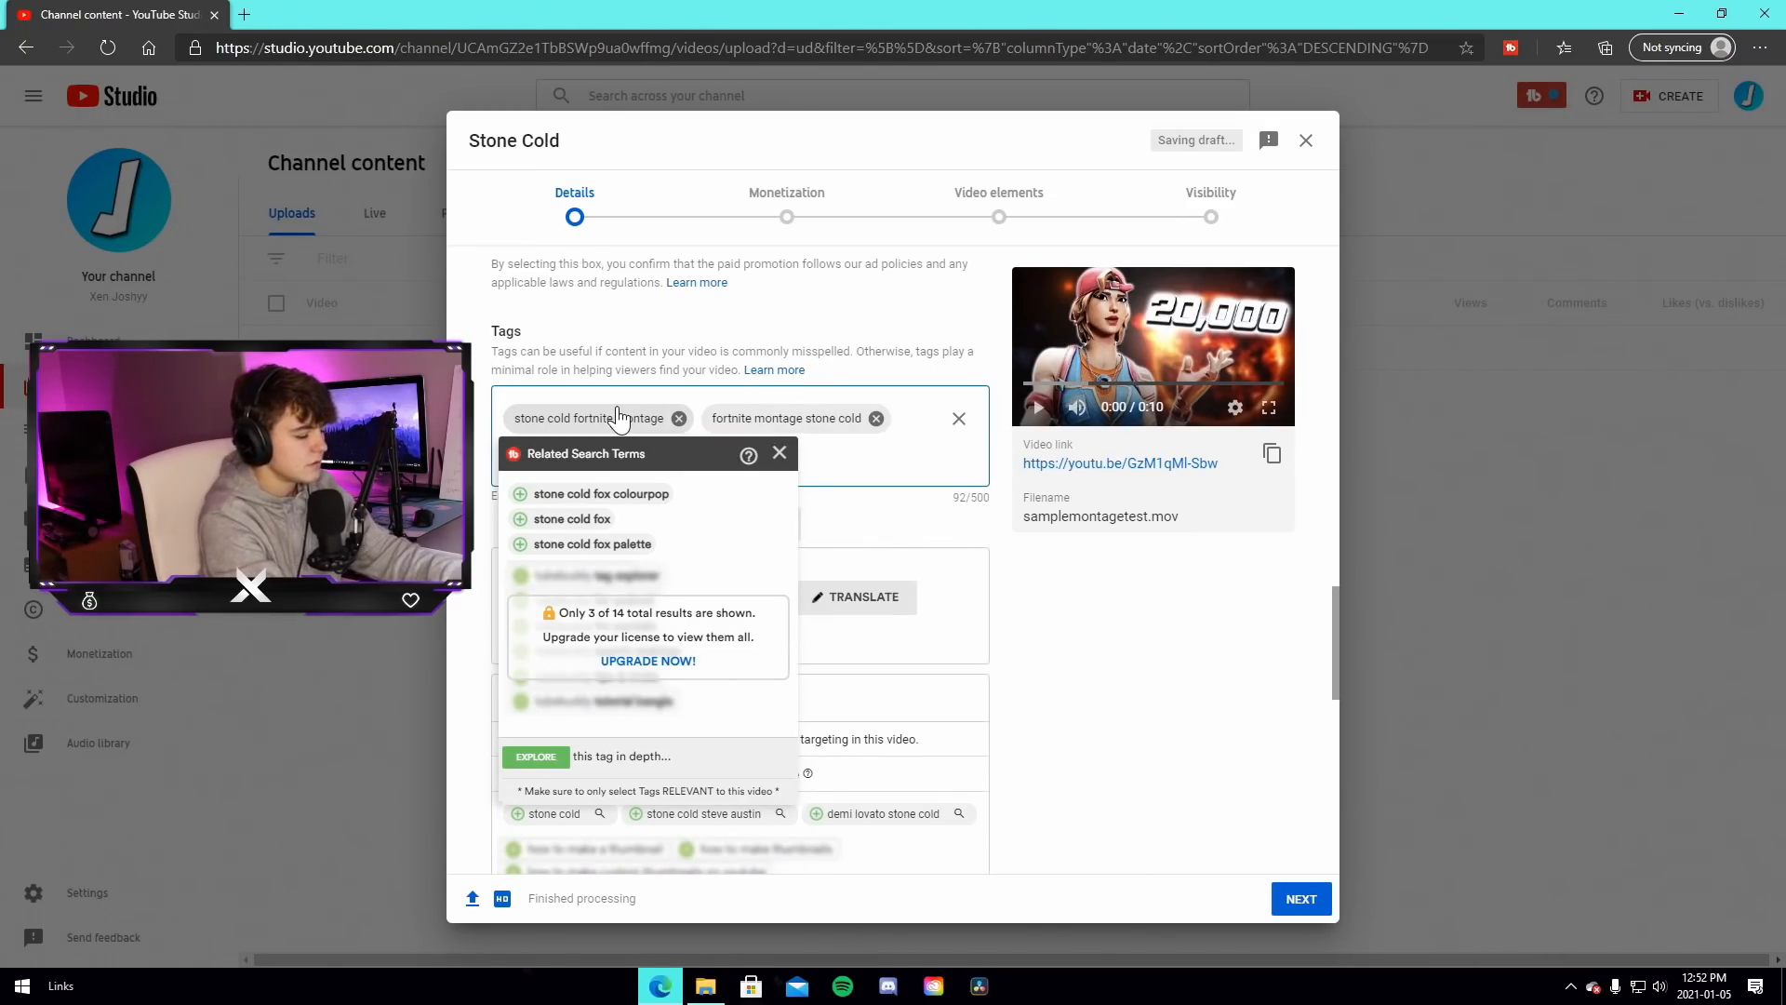
key("Return")
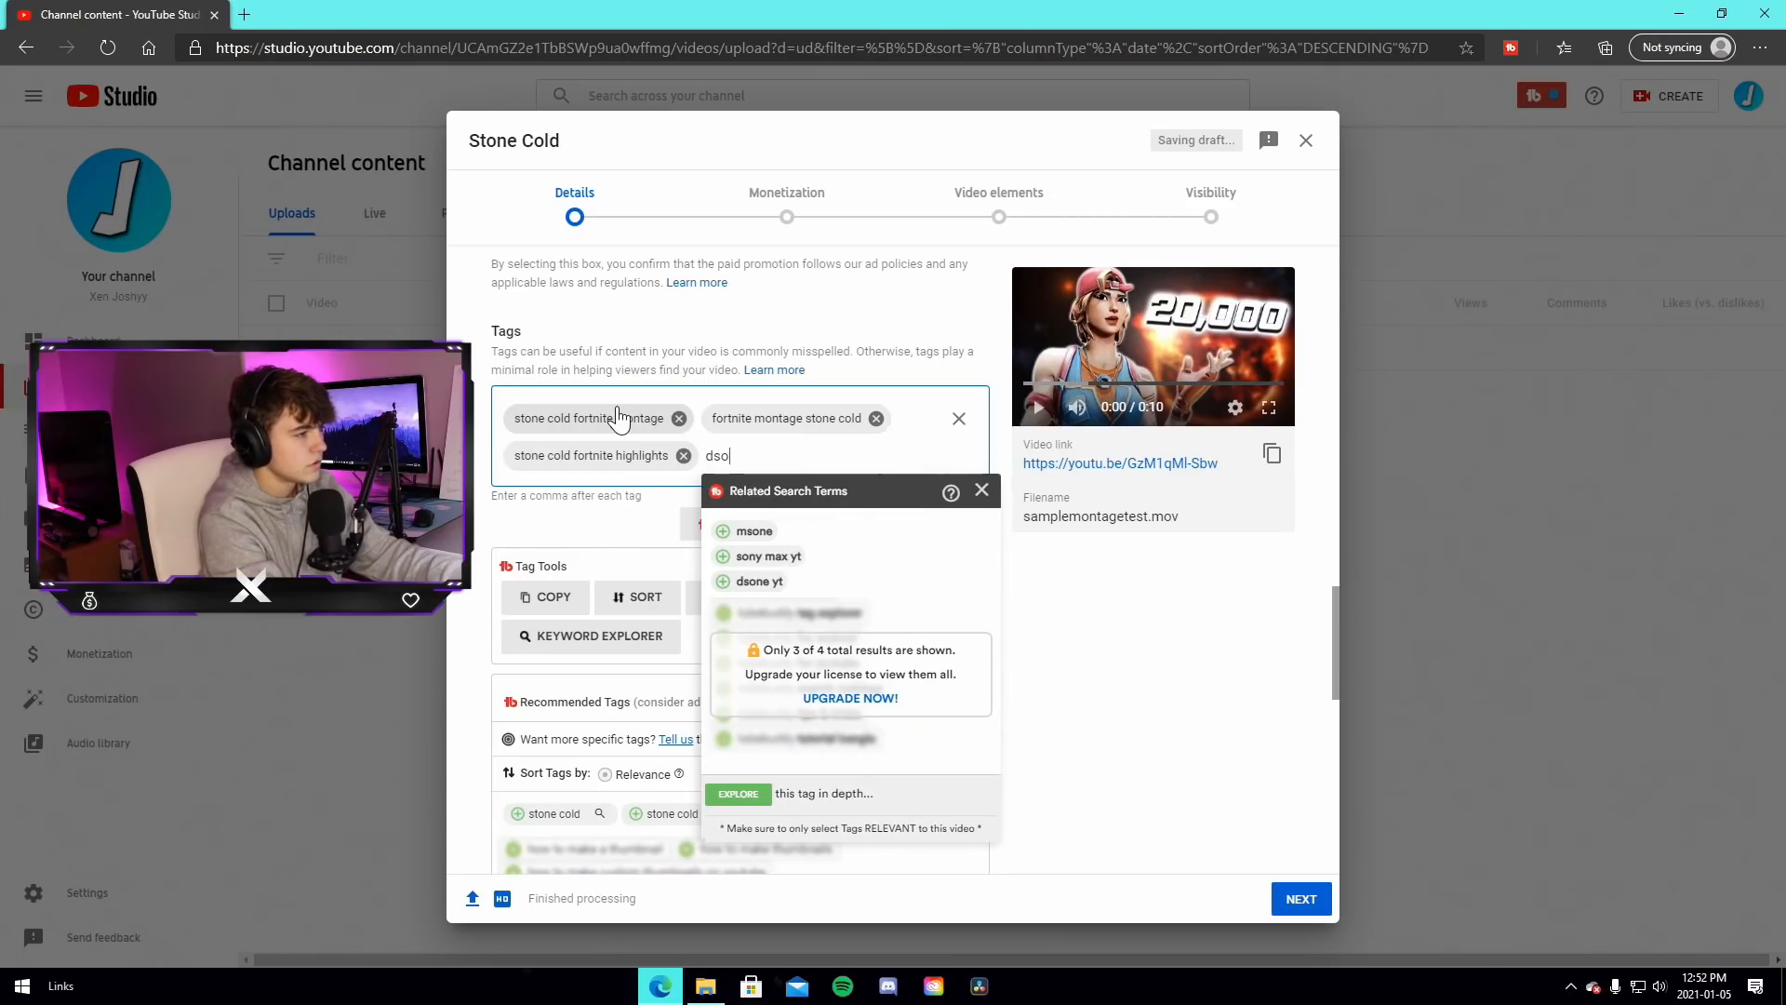
Add the tag "stone cold highlights fortnite" and enter "fortnite highlights stone cold" as another tag
type("stone")
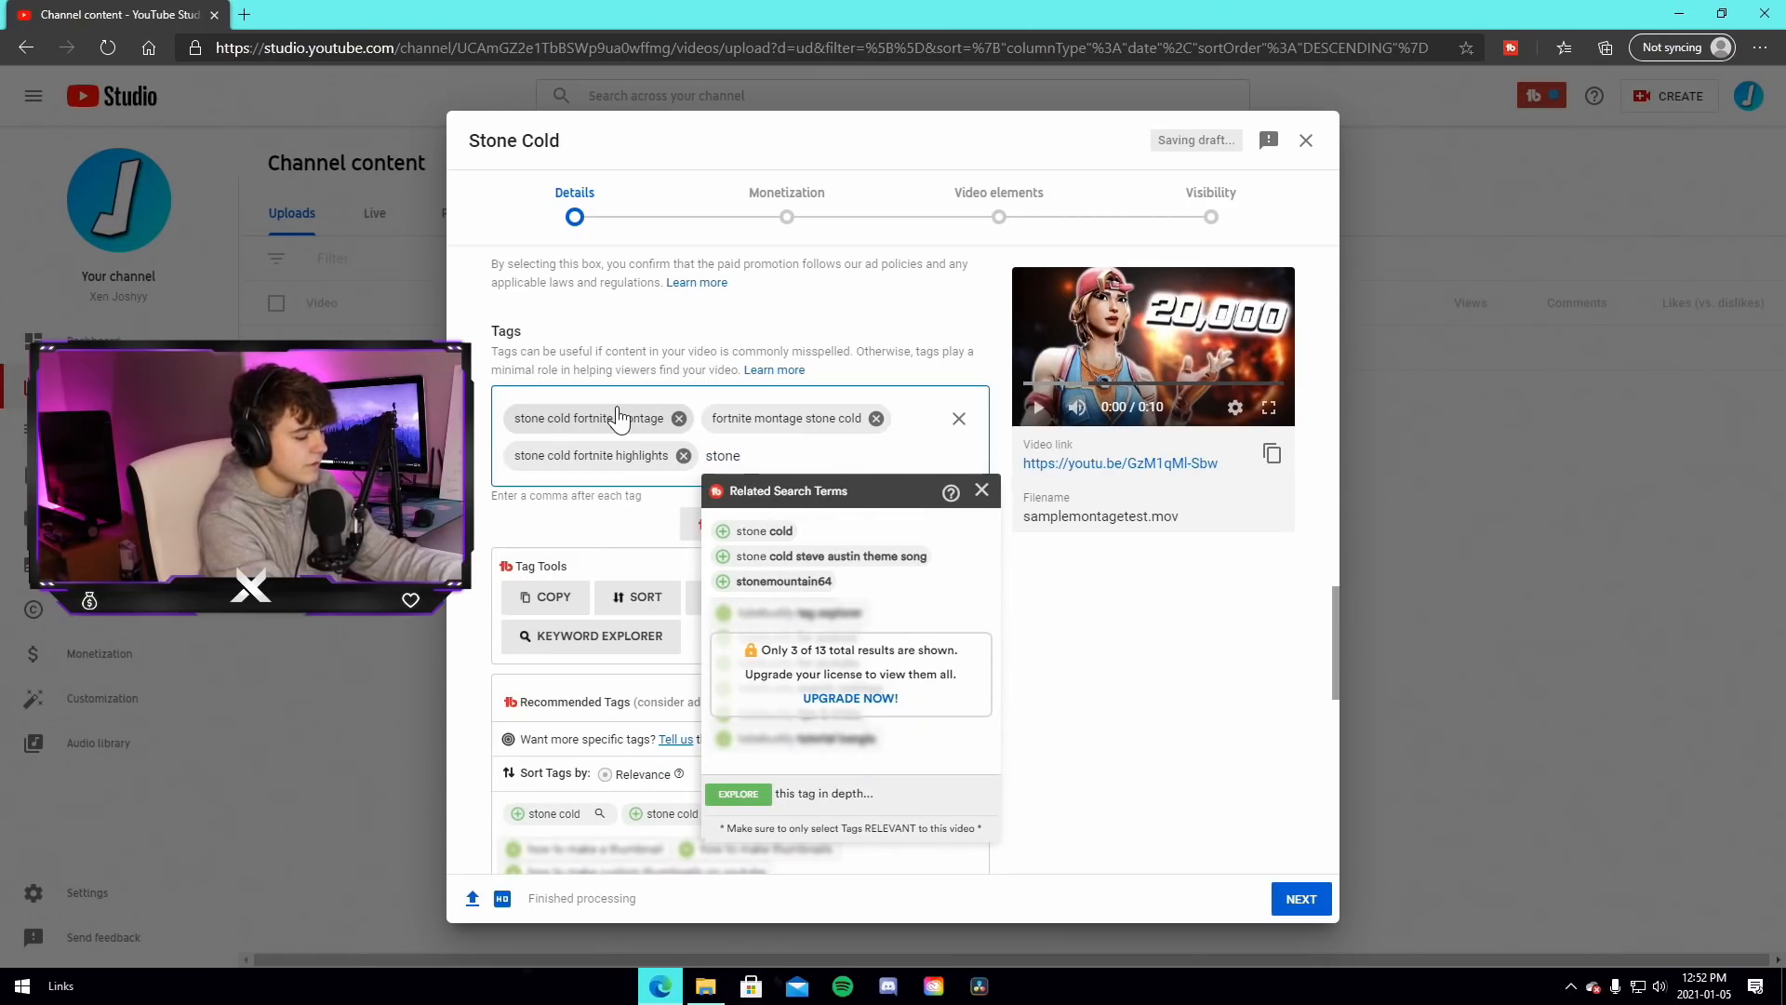
type(" cold ")
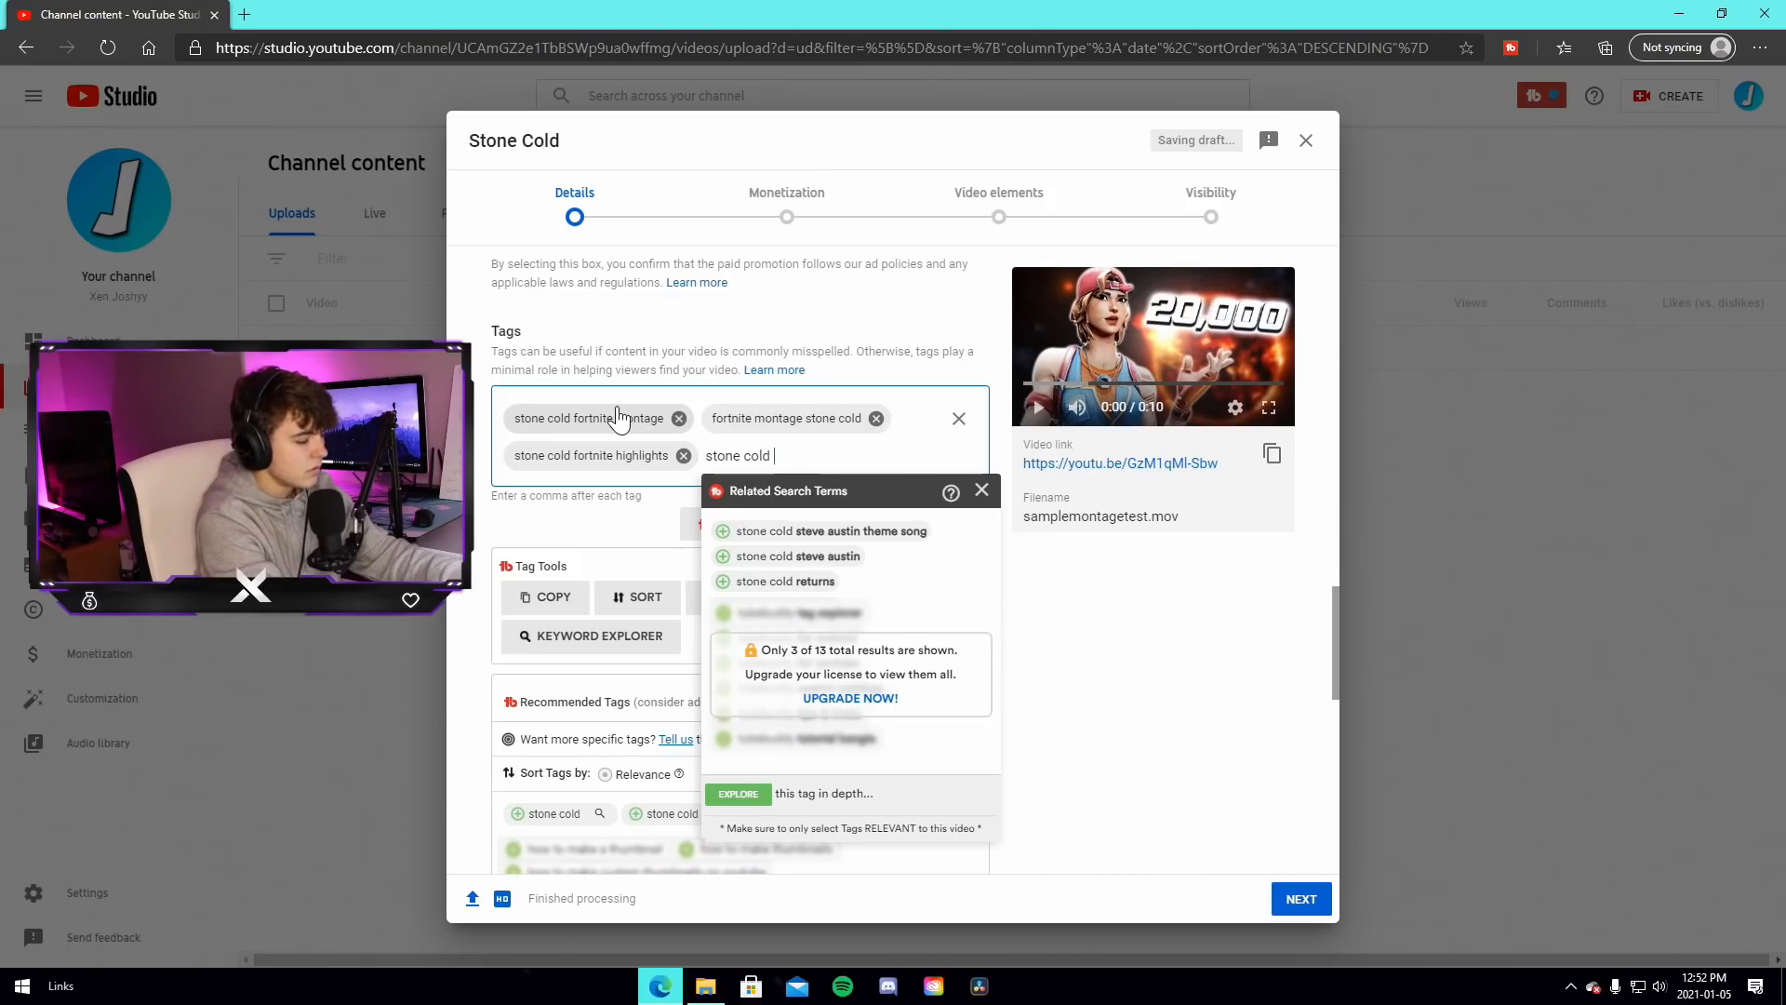
type("highlights fortni te")
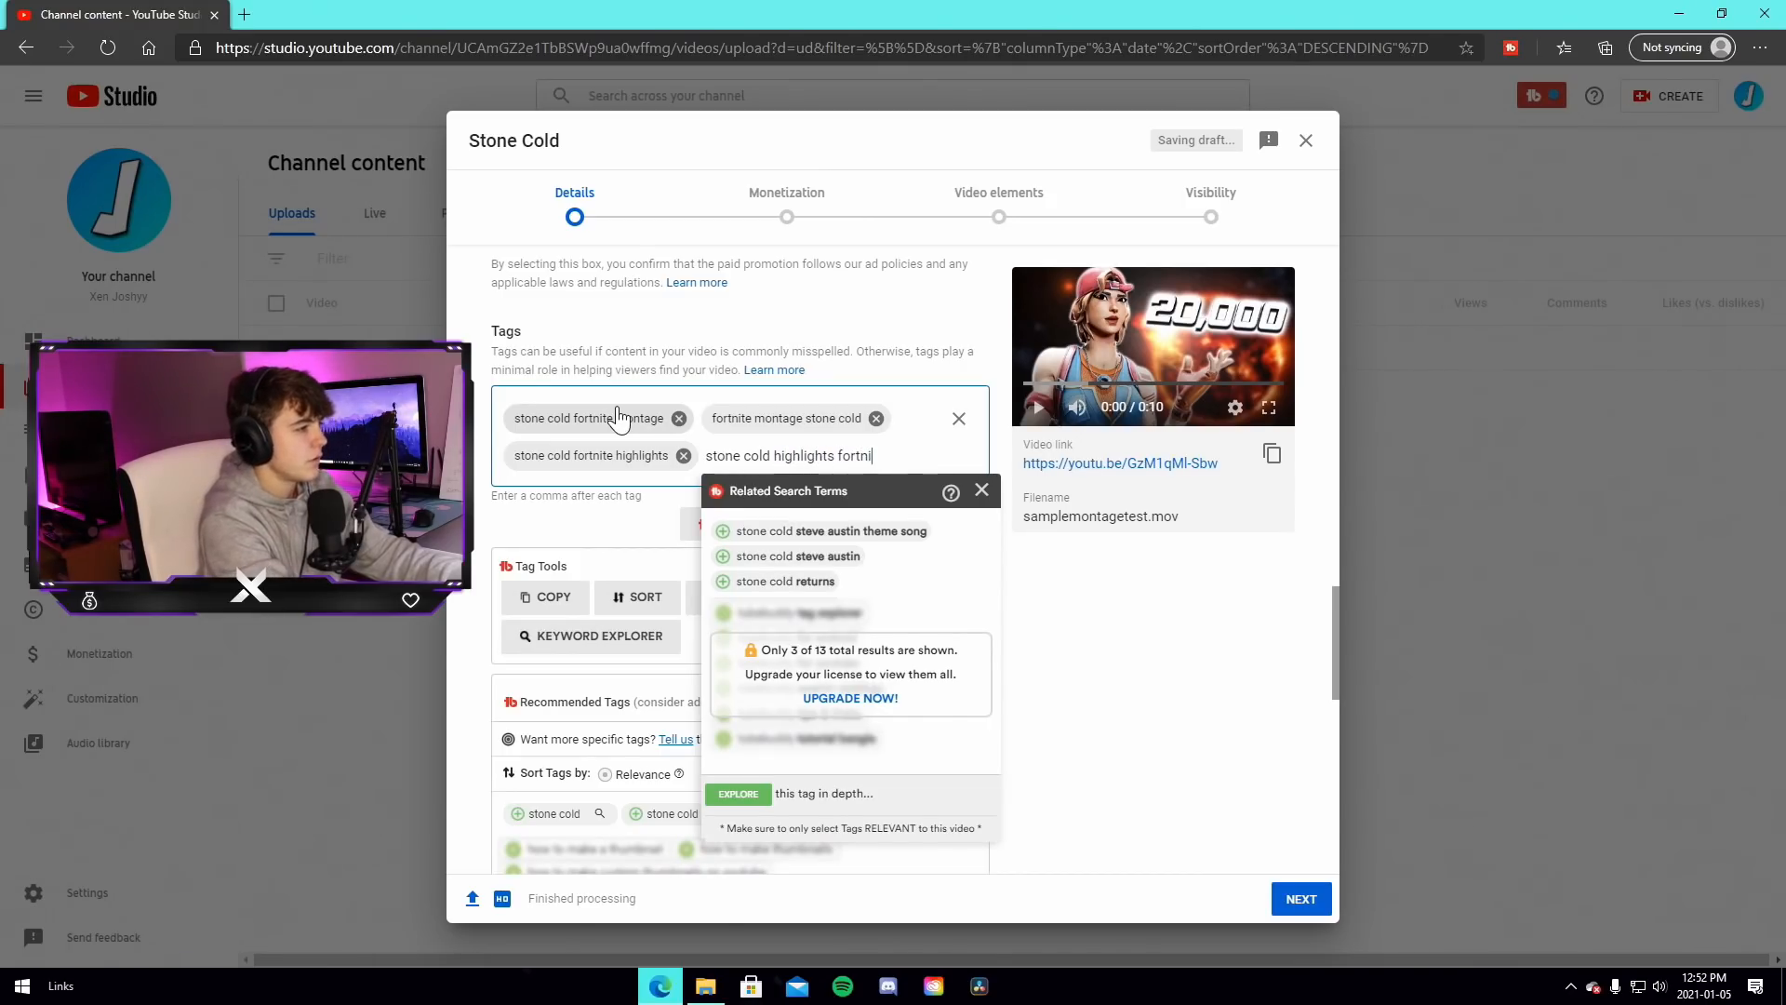
key("BackSpace")
key("BackSpace")
key("BackSpace")
type("te")
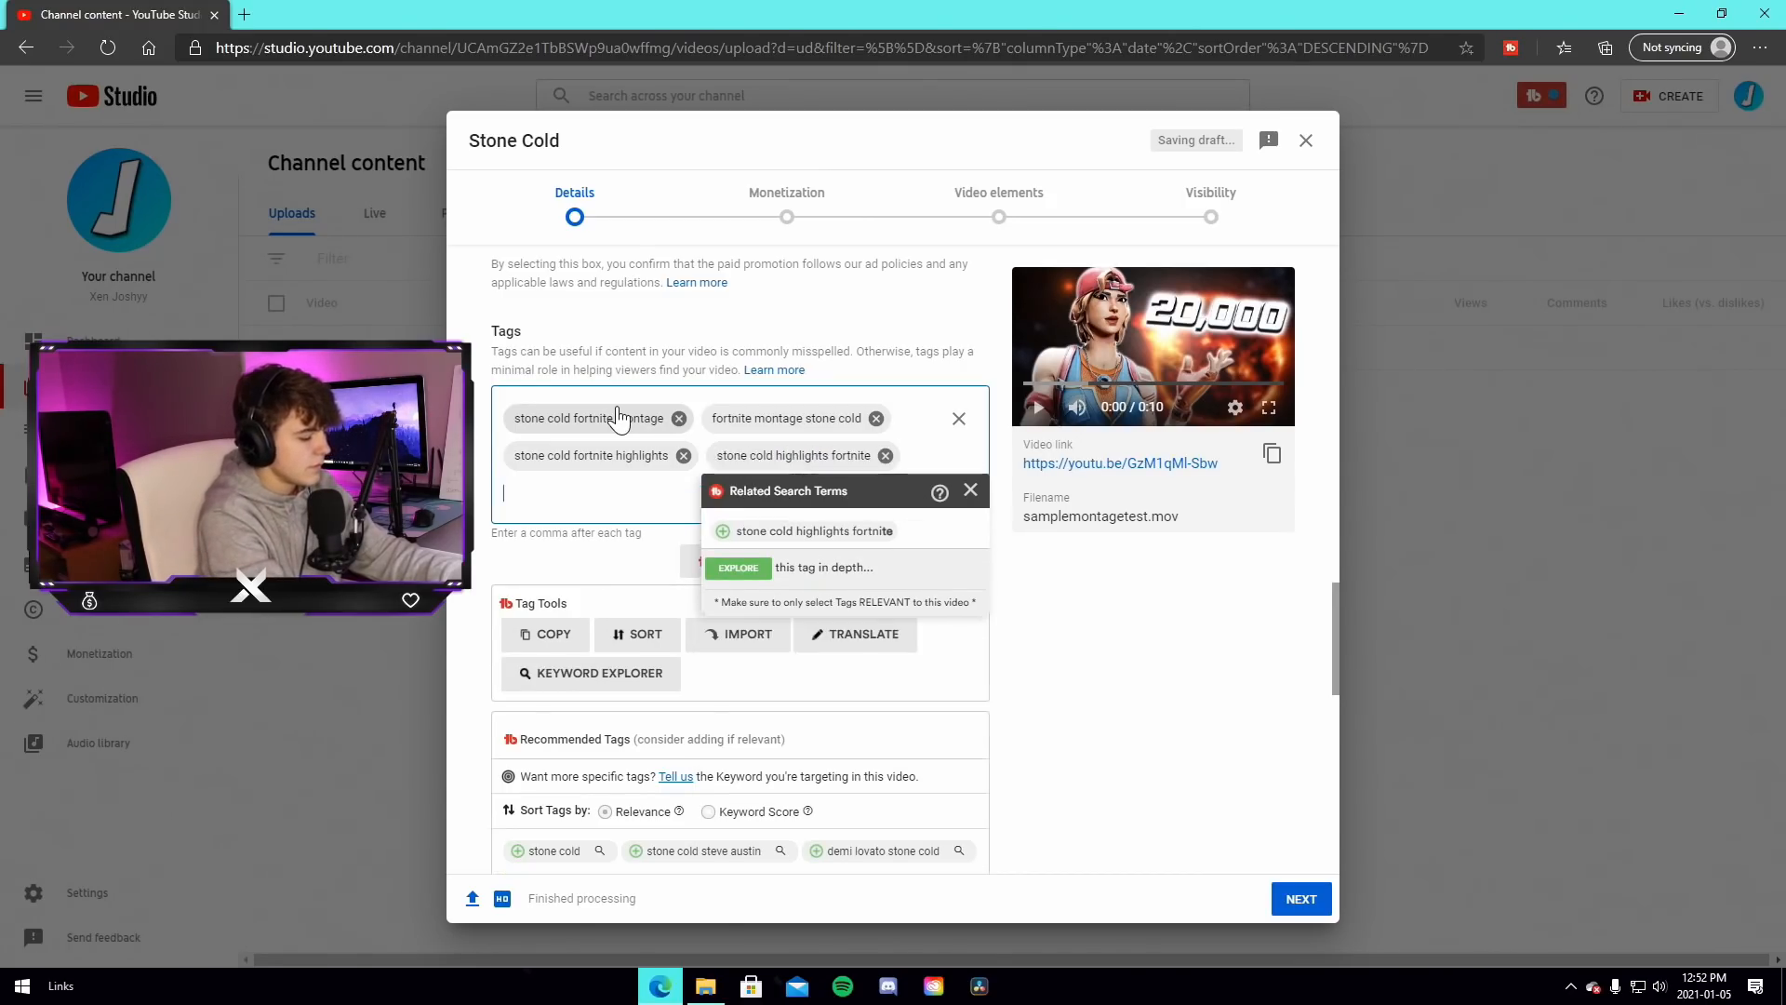
type(",fortnite highligh")
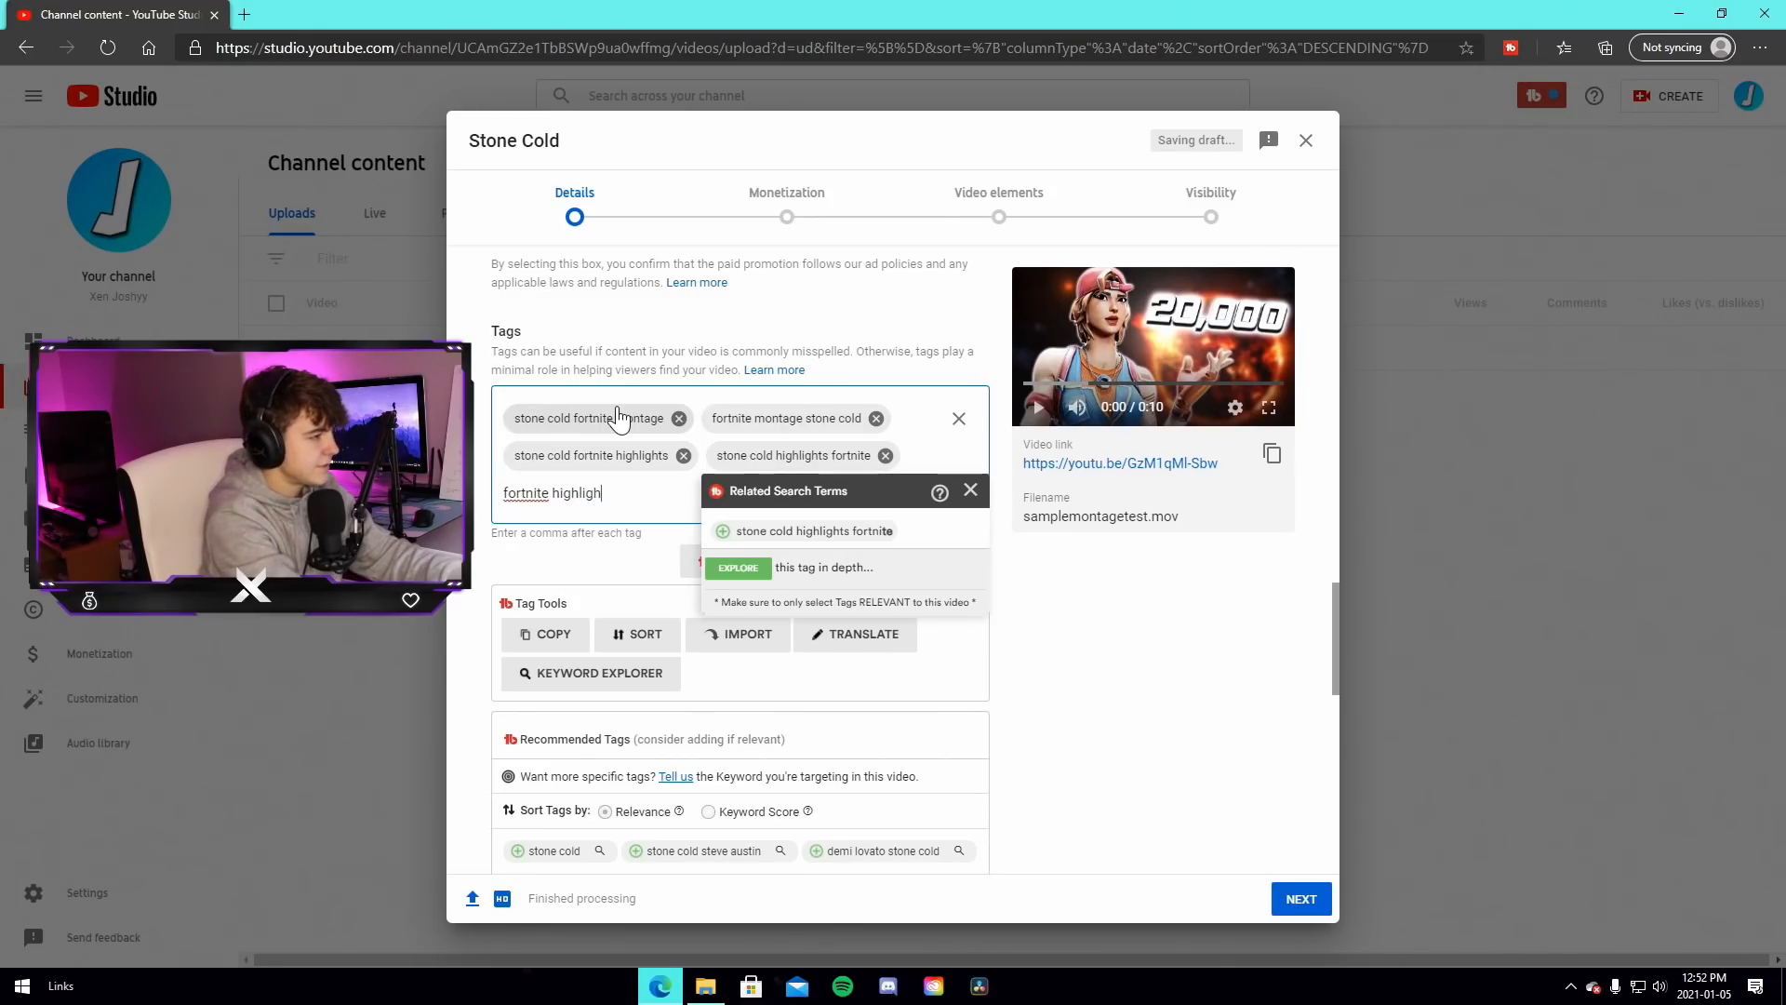
type("ts stone cold")
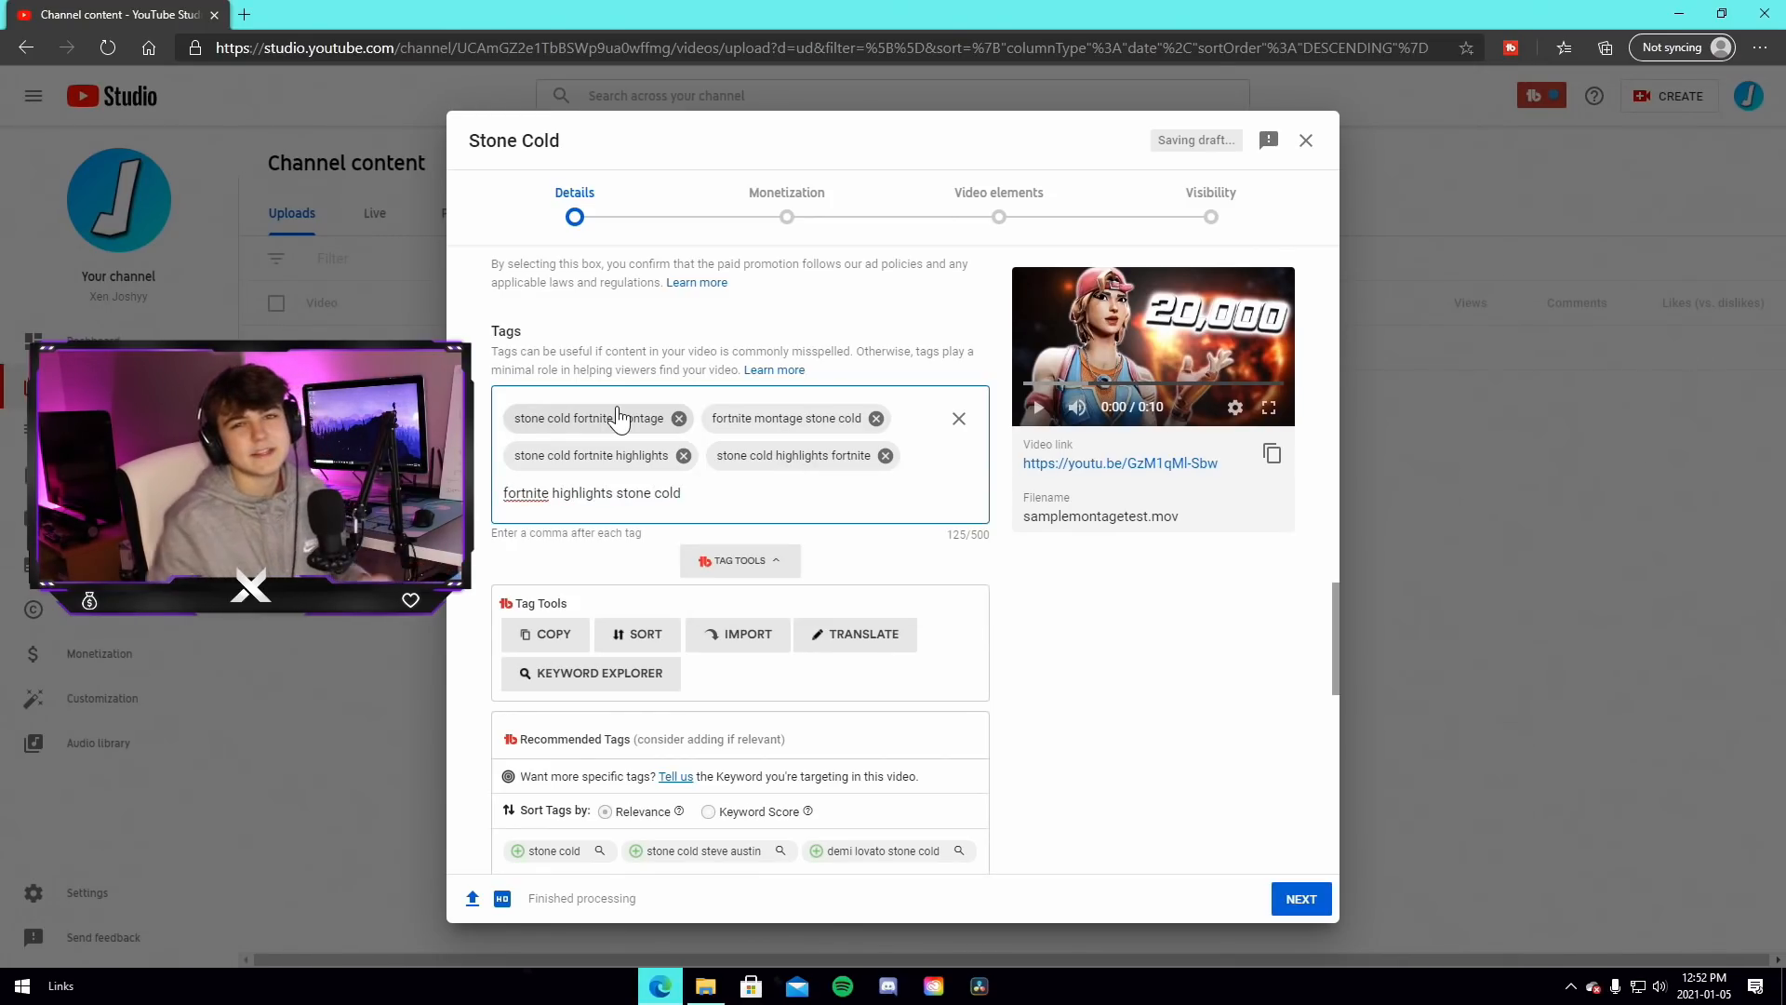